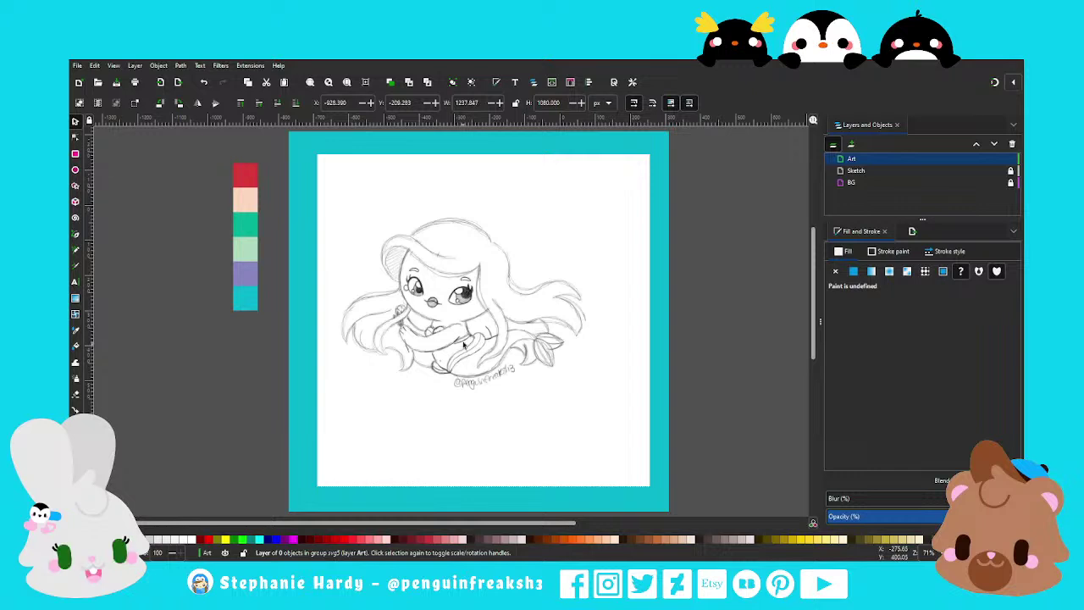
Draw a black Pen-tool line across the sketched lips for the mouth
ctrl+scroll(536, 314, up, 2)
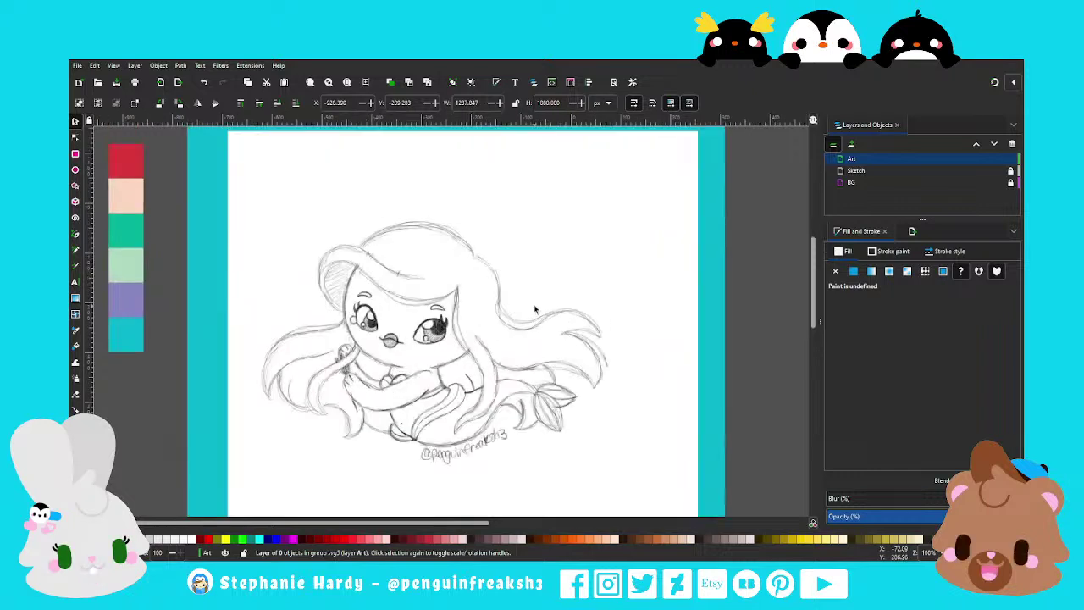
ctrl+scroll(453, 352, up, 1)
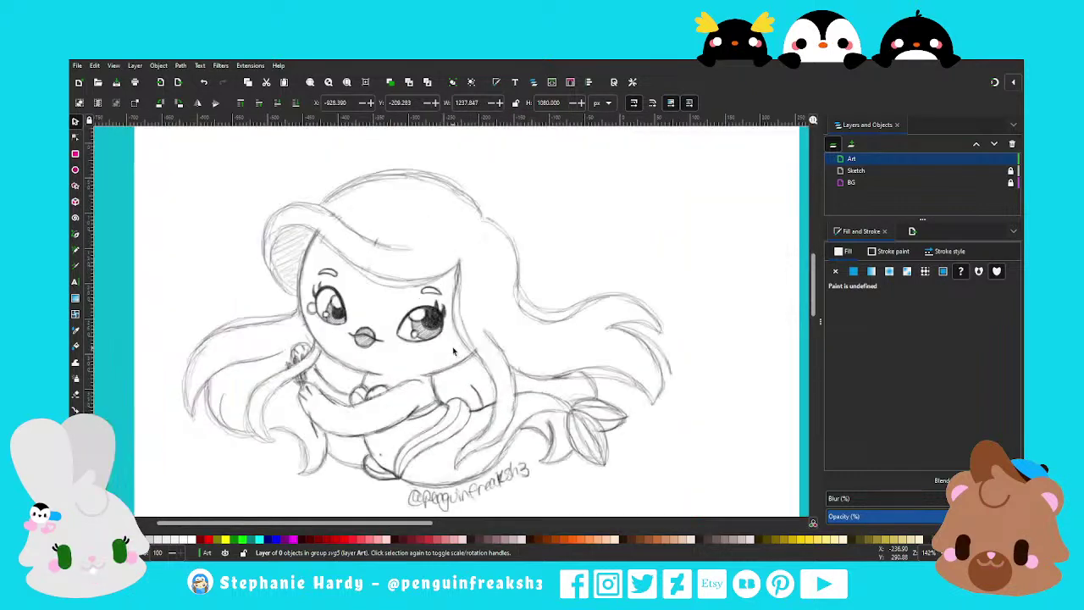
ctrl+scroll(356, 313, down, 1)
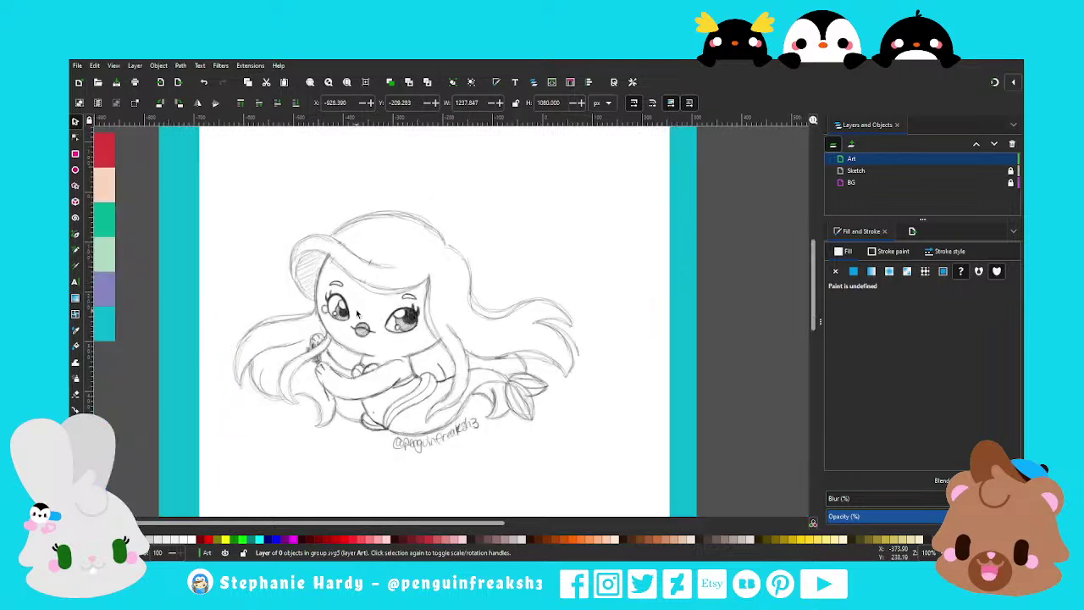
scroll(357, 314, up, 1)
scroll(356, 313, down, 1)
ctrl+scroll(357, 313, up, 1)
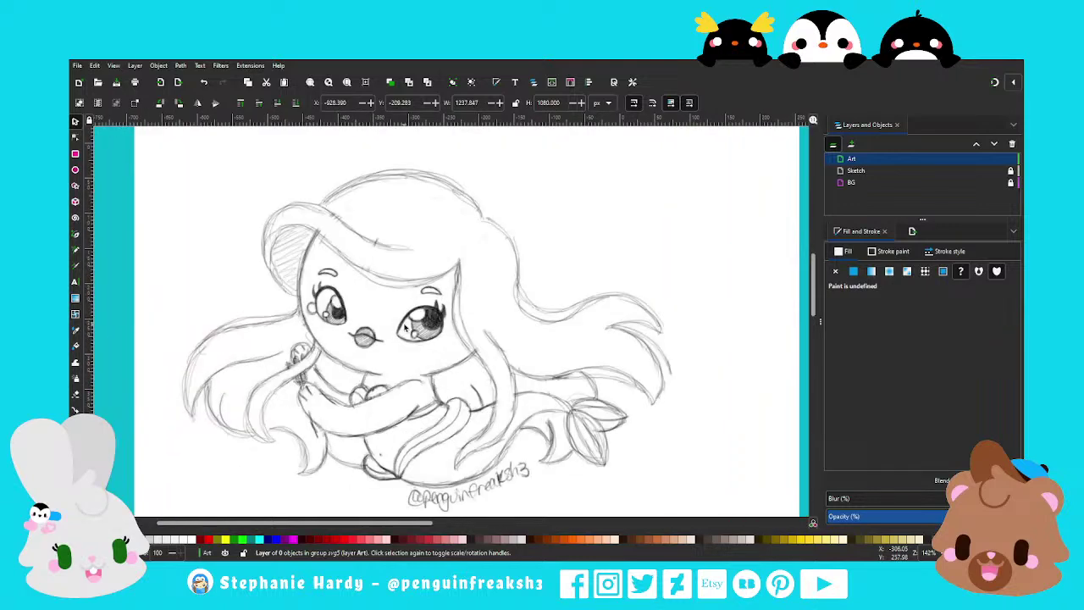
scroll(357, 314, down, 1)
scroll(356, 314, up, 1)
click(74, 236)
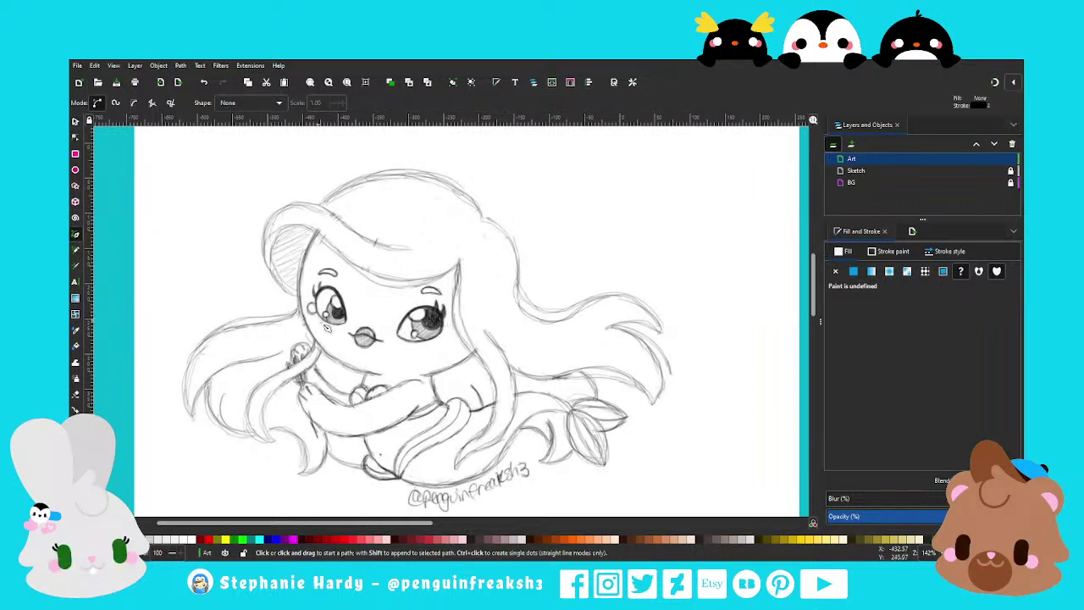
ctrl+scroll(387, 333, up, 1)
ctrl+scroll(333, 279, up, 2)
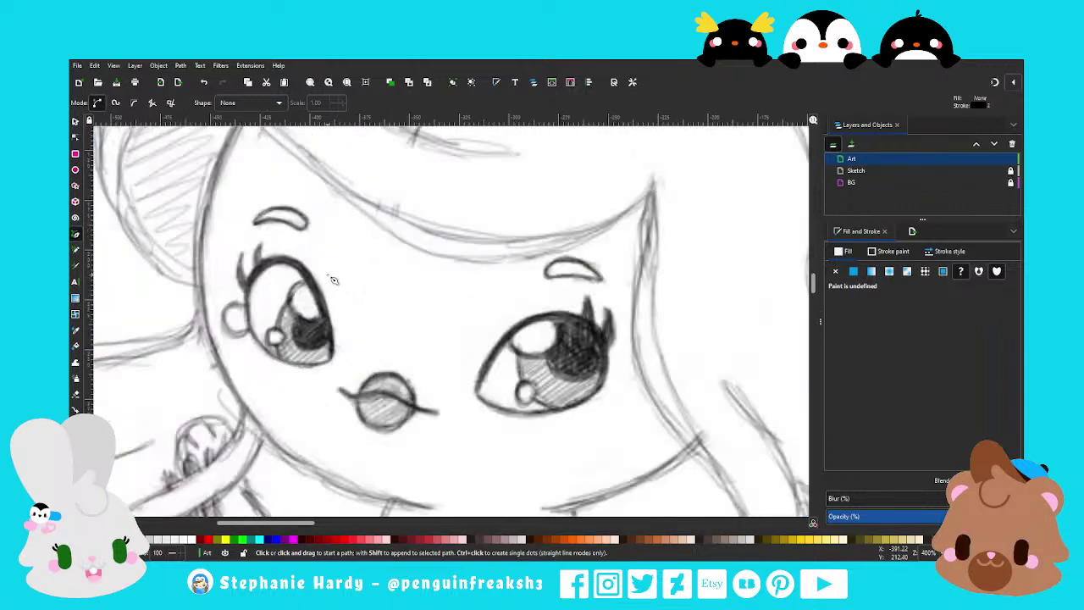
scroll(375, 333, down, 1)
click(343, 354)
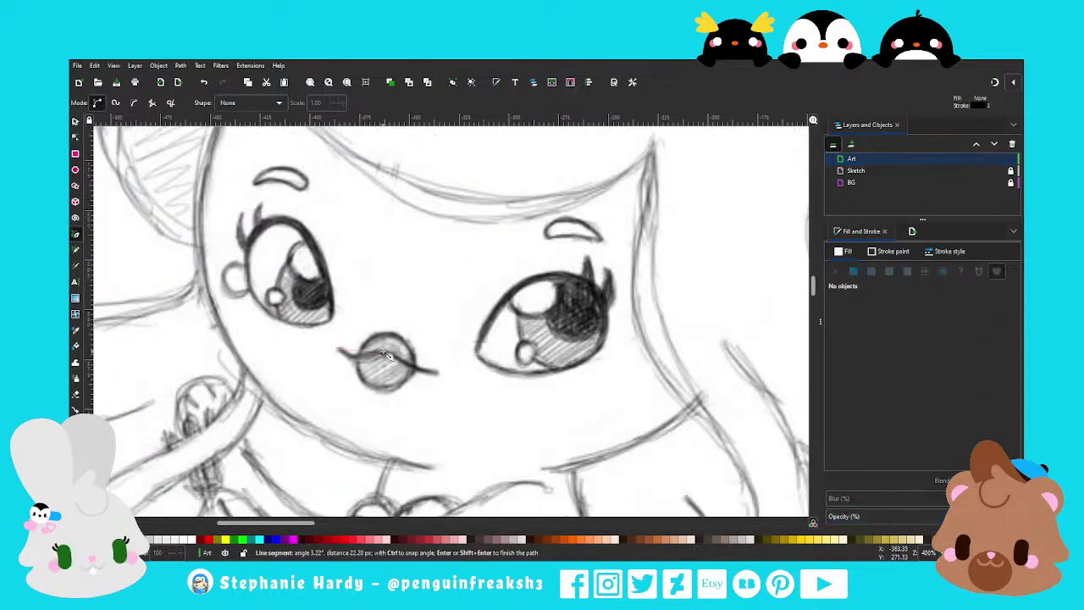
double_click(435, 373)
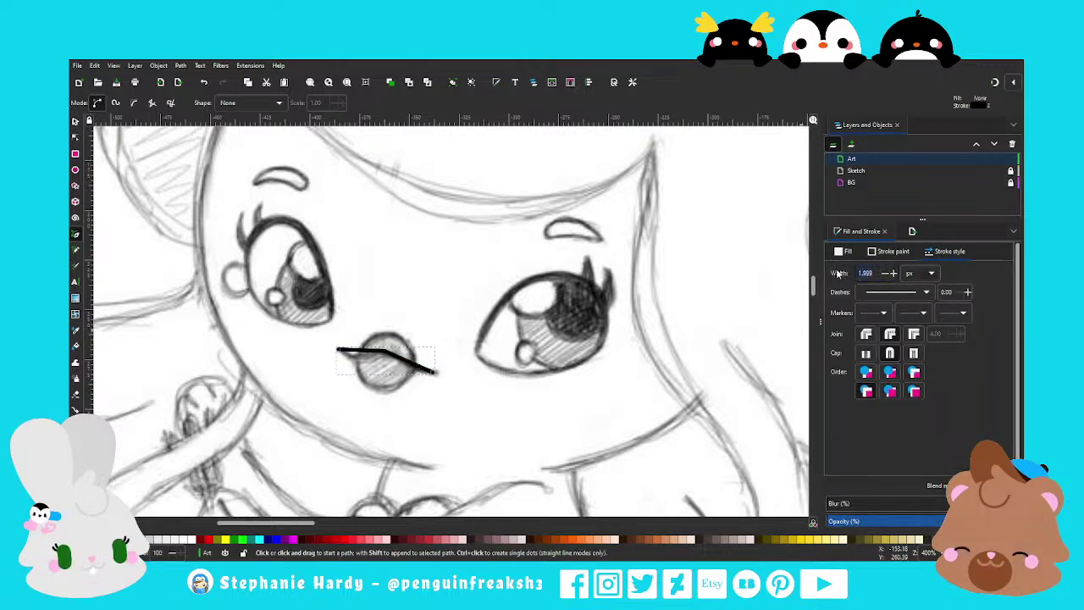
text(5.000)
key(Return)
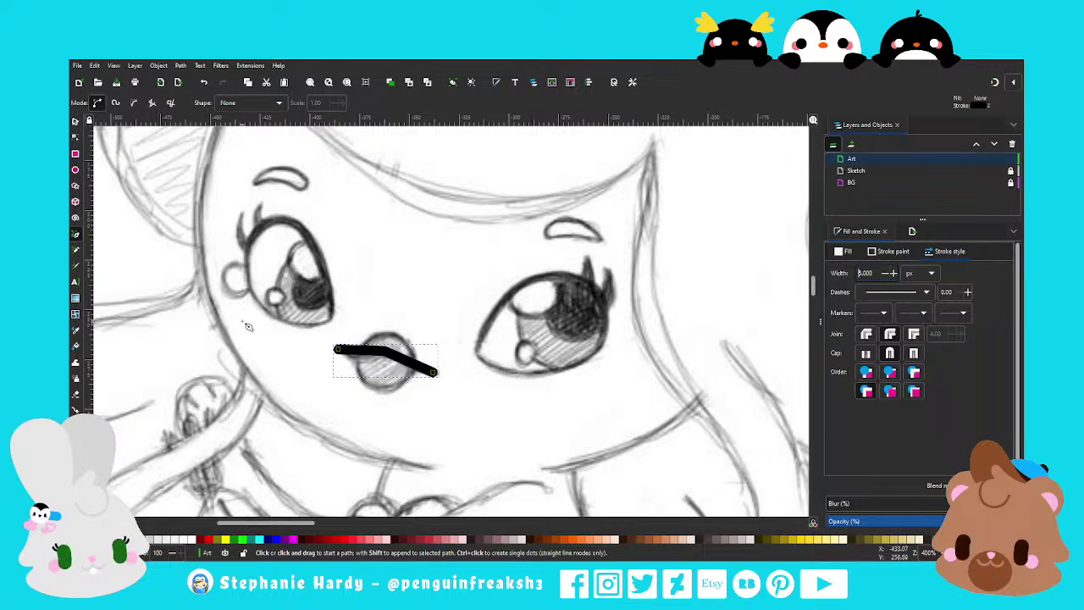
Bend the mouth line into a gentle wave and set its stroke width to 3 px
key(n)
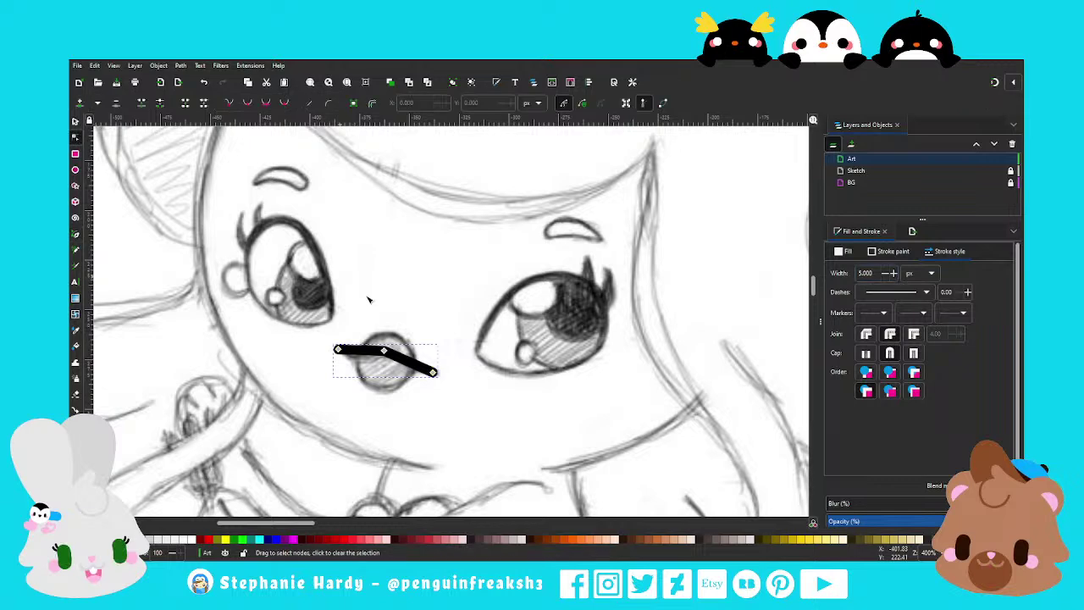
click(383, 350)
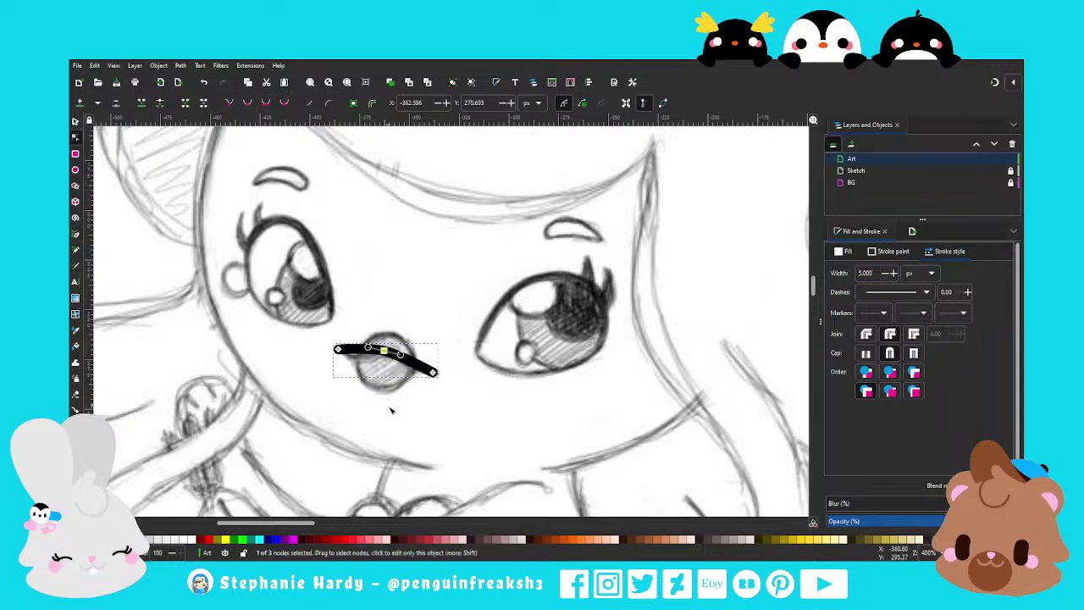
scroll(395, 398, up, 1)
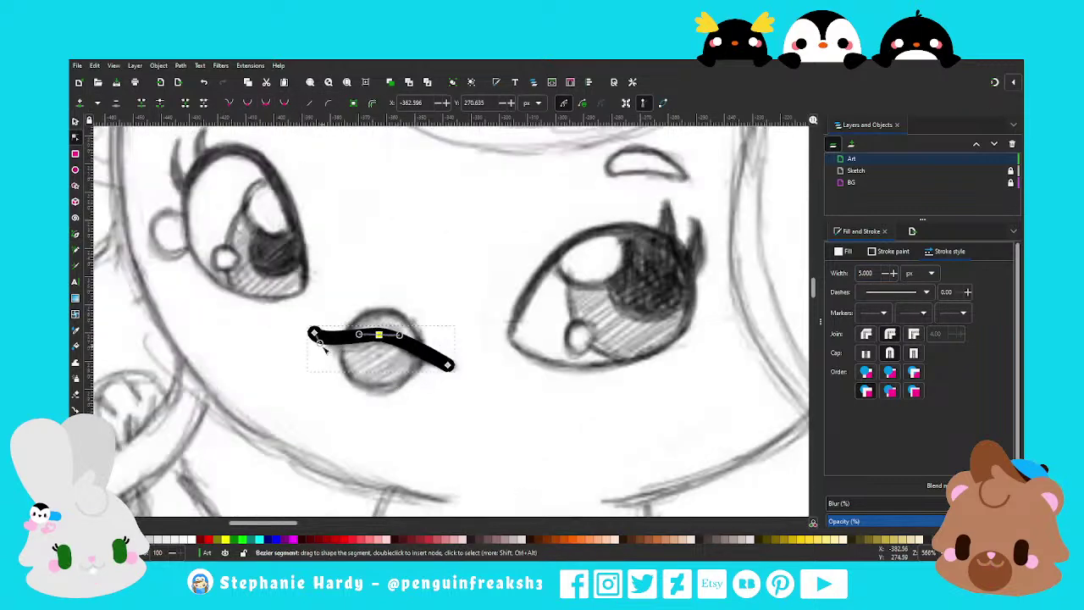
drag(338, 342, 336, 349)
drag(424, 360, 408, 347)
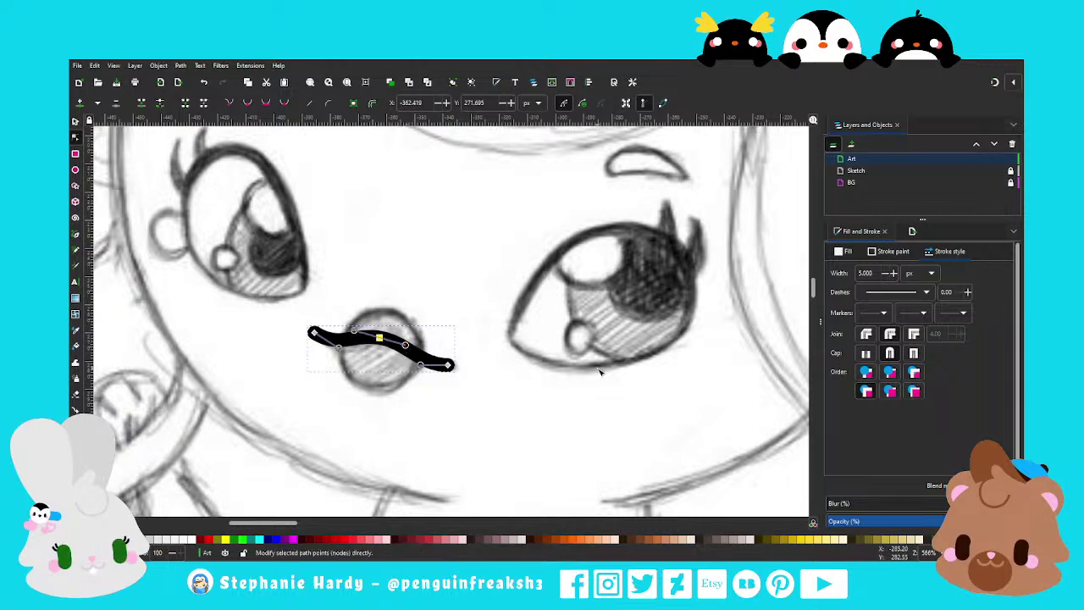
text(3)
key(Return)
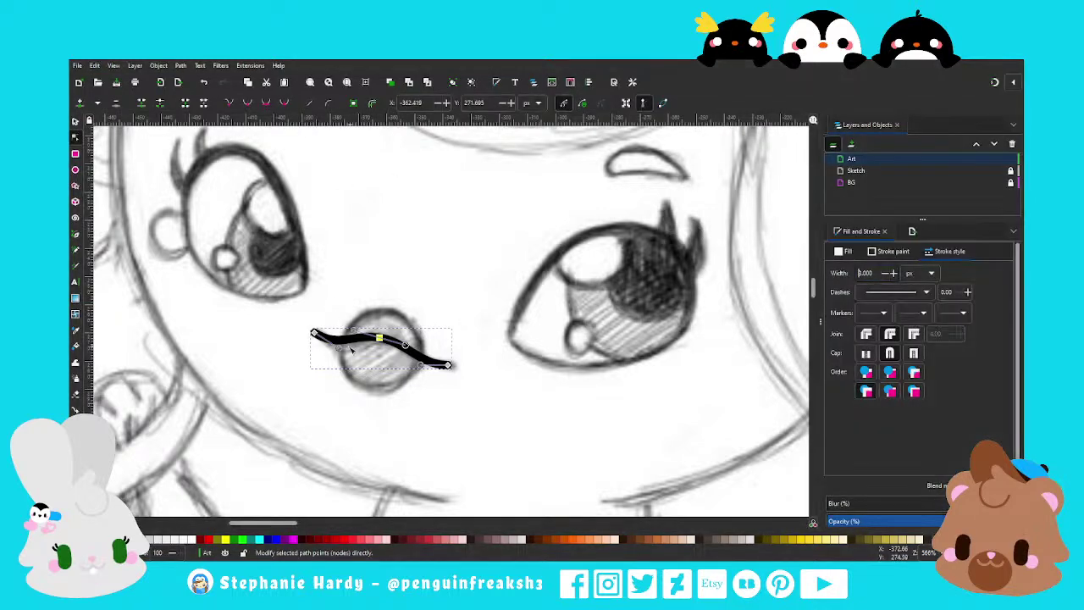
drag(341, 350, 334, 348)
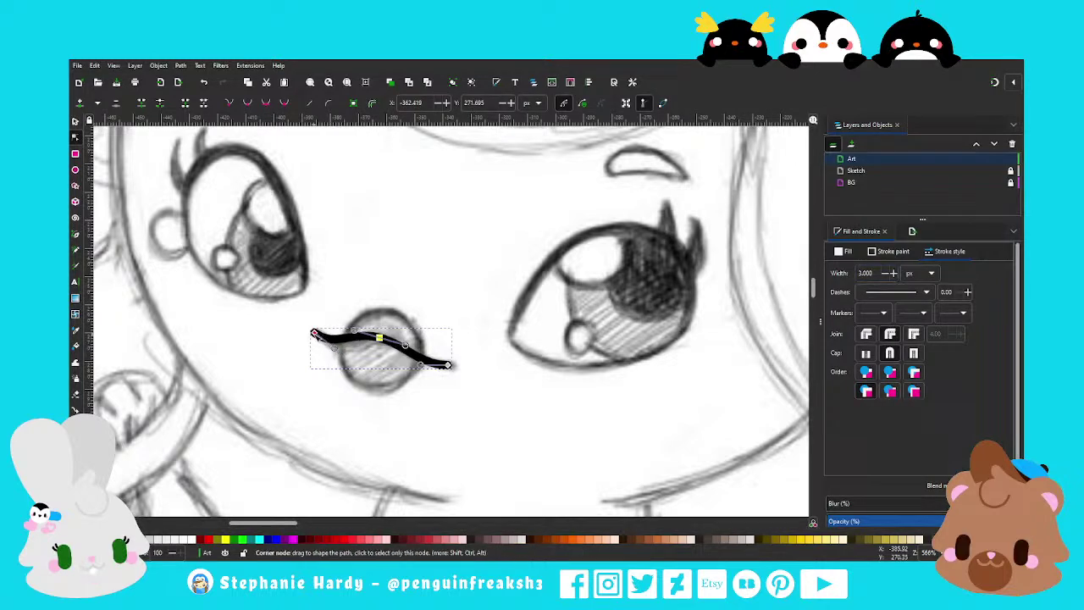
click(318, 333)
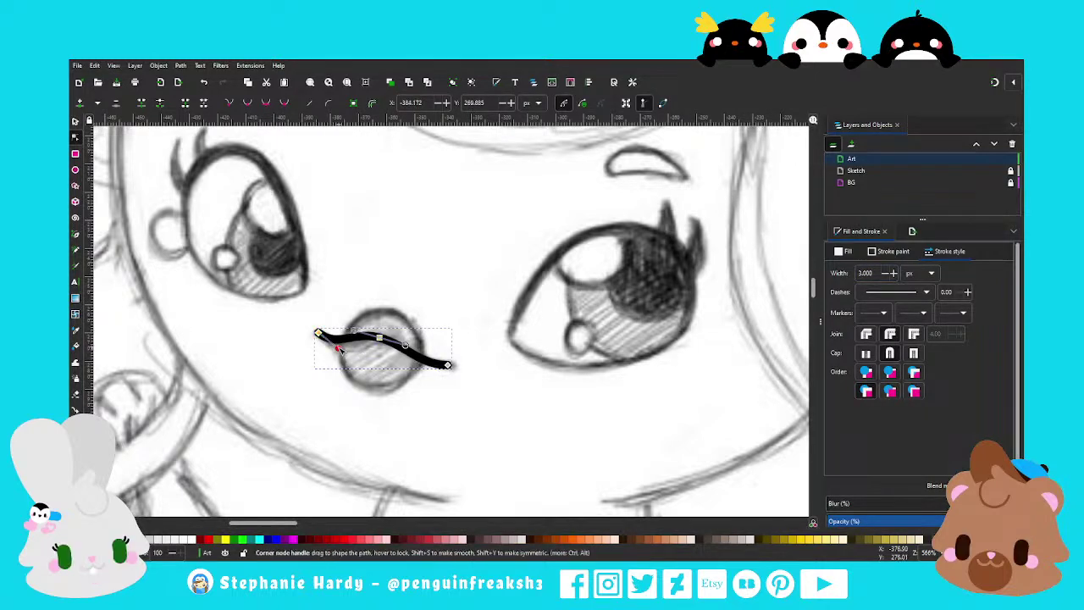
drag(407, 346, 407, 345)
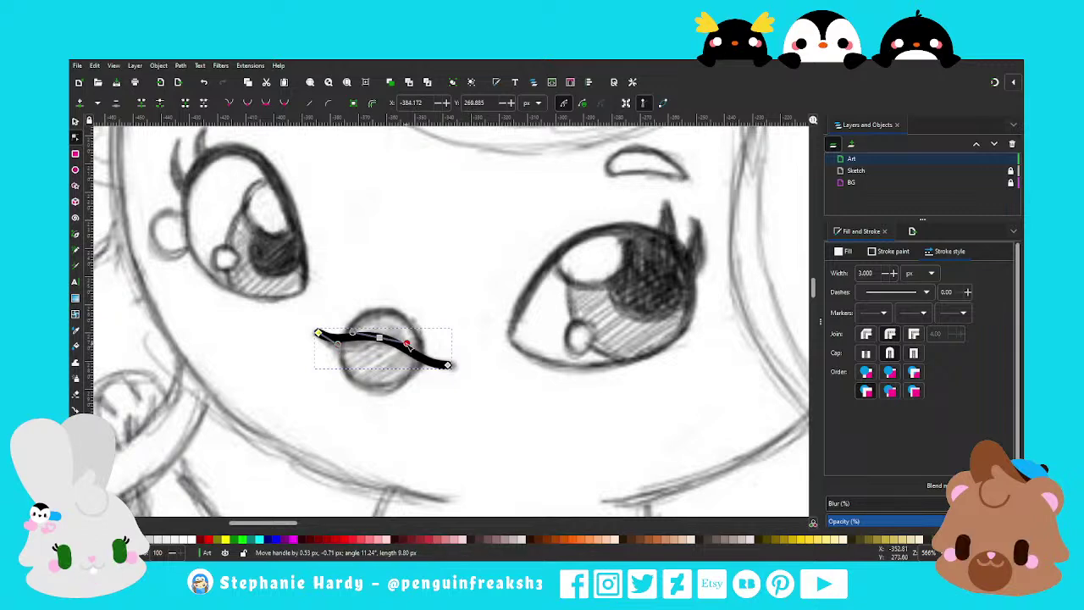
Draw a circle over the lips, lower it beneath the mouth line and position it
click(73, 122)
key(Escape)
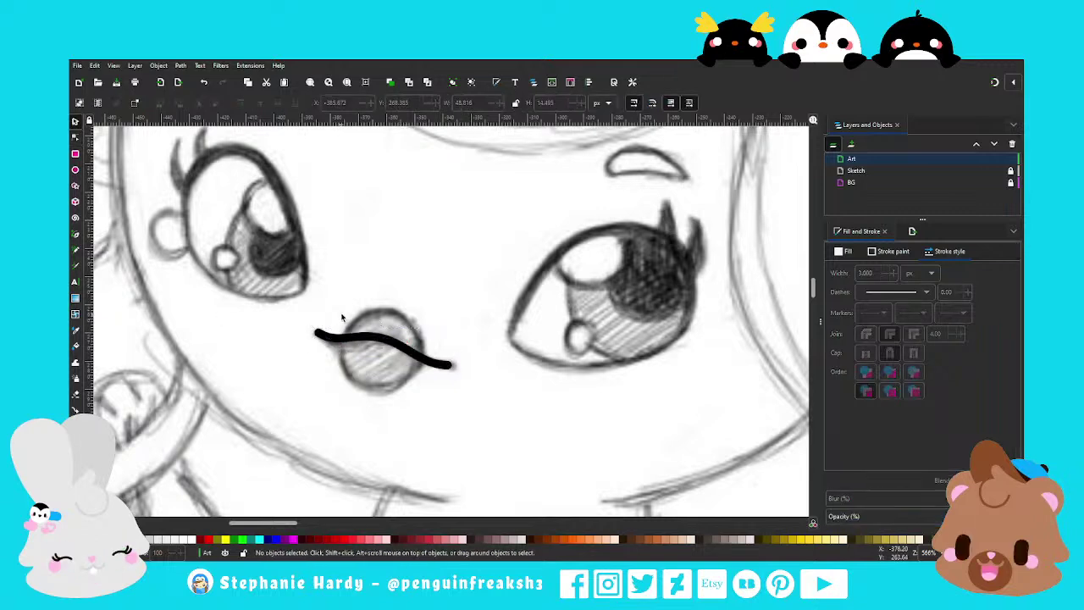
scroll(354, 332, down, 2)
scroll(354, 332, down, 1)
scroll(355, 332, up, 2)
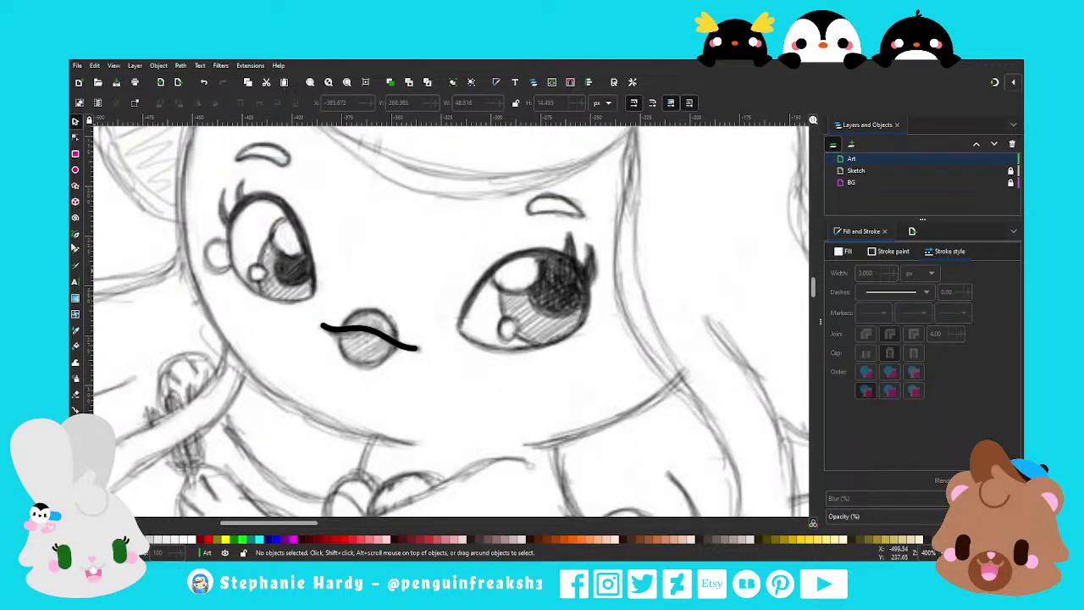
click(74, 170)
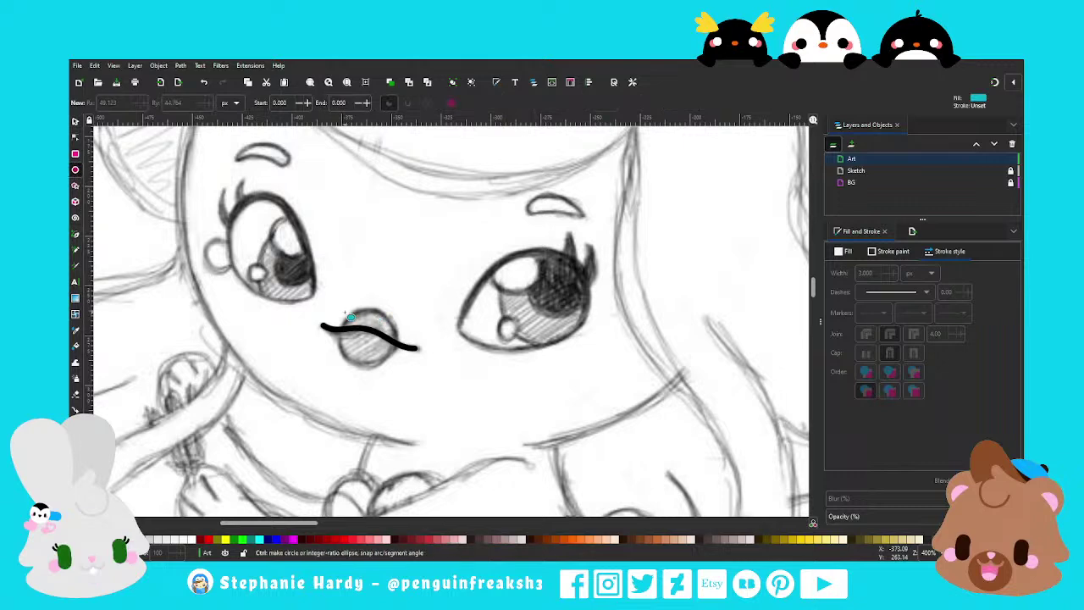
drag(344, 308, 402, 372)
key(s)
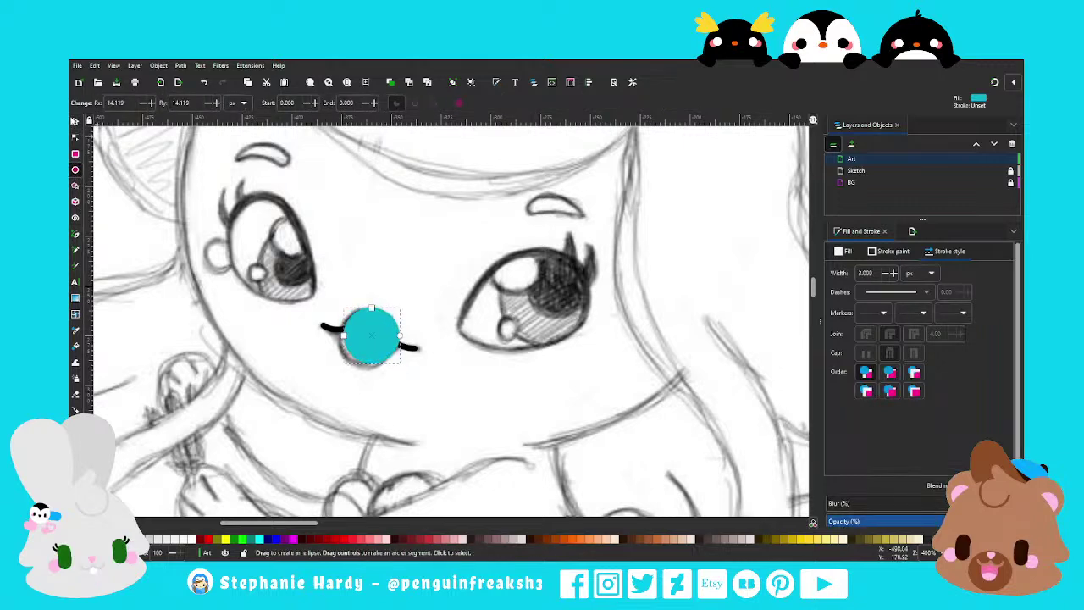
key(Page_Down)
drag(374, 324, 370, 324)
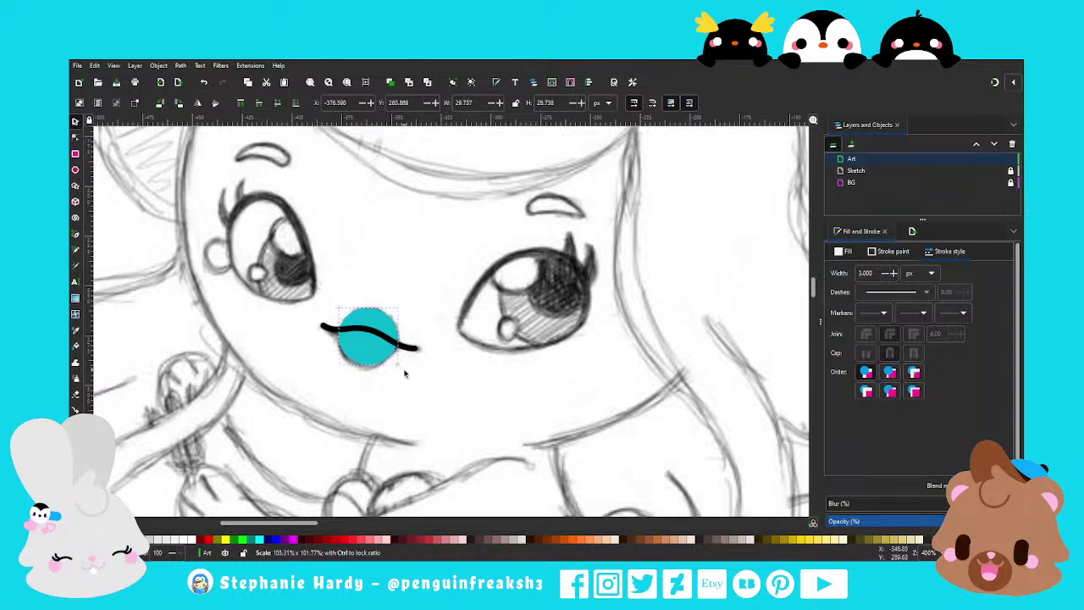
click(380, 363)
mouse_move(380, 364)
mouse_down()
mouse_move(402, 373)
mouse_move(377, 360)
mouse_up()
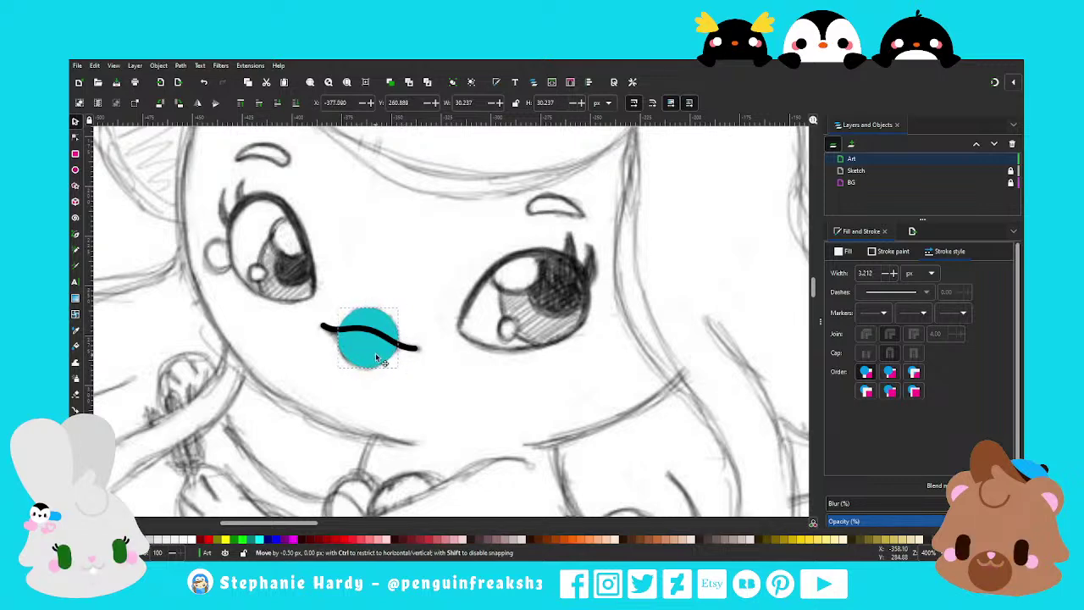
Fill the lips circle with red
scroll(378, 360, down, 2)
scroll(378, 360, down, 2)
scroll(378, 360, down, 2)
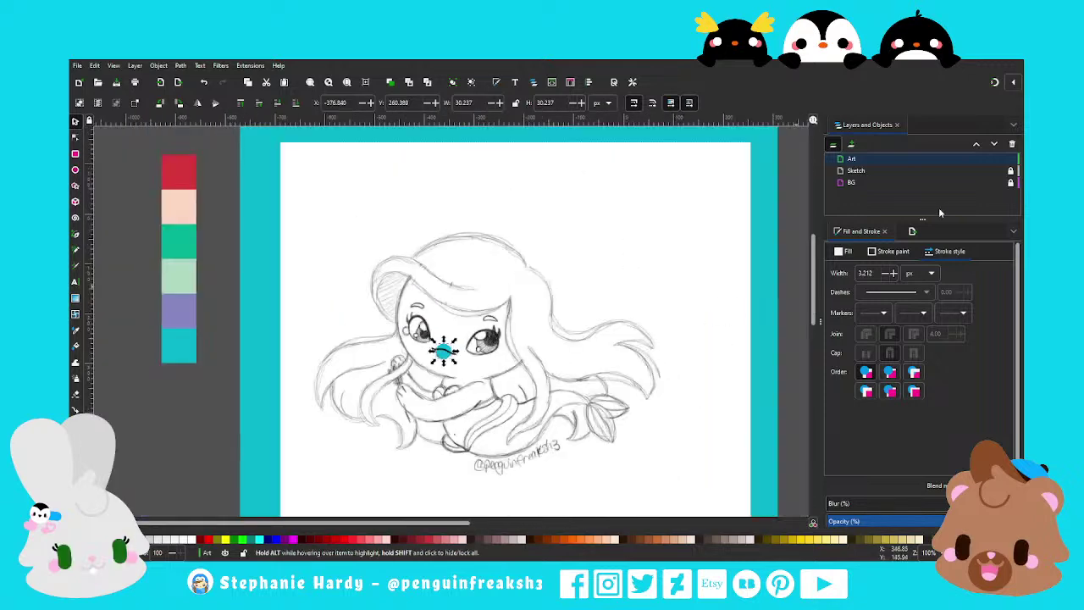
click(845, 250)
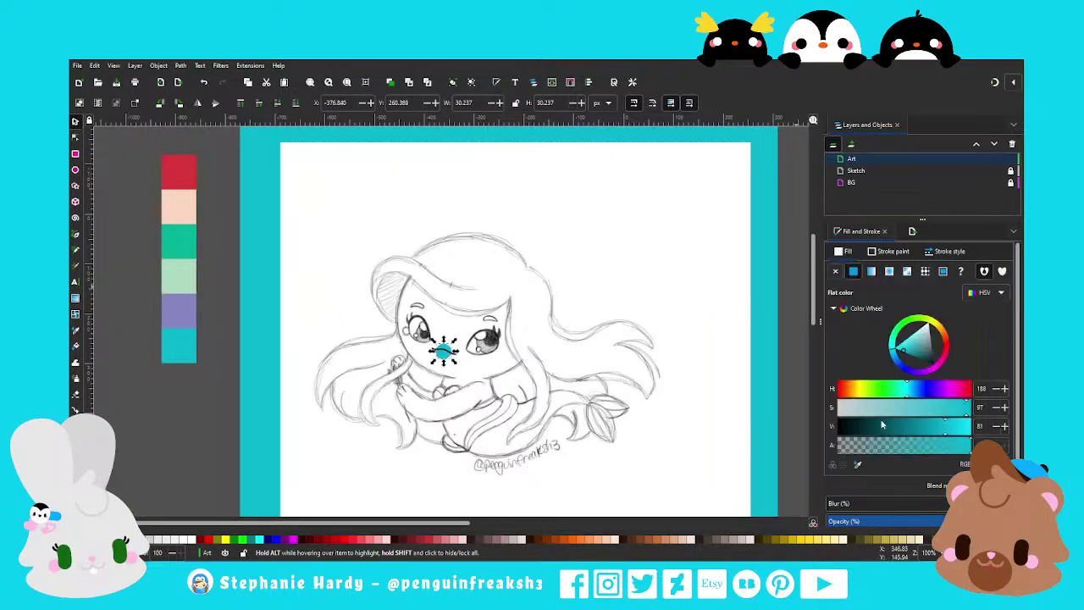
click(856, 465)
click(180, 172)
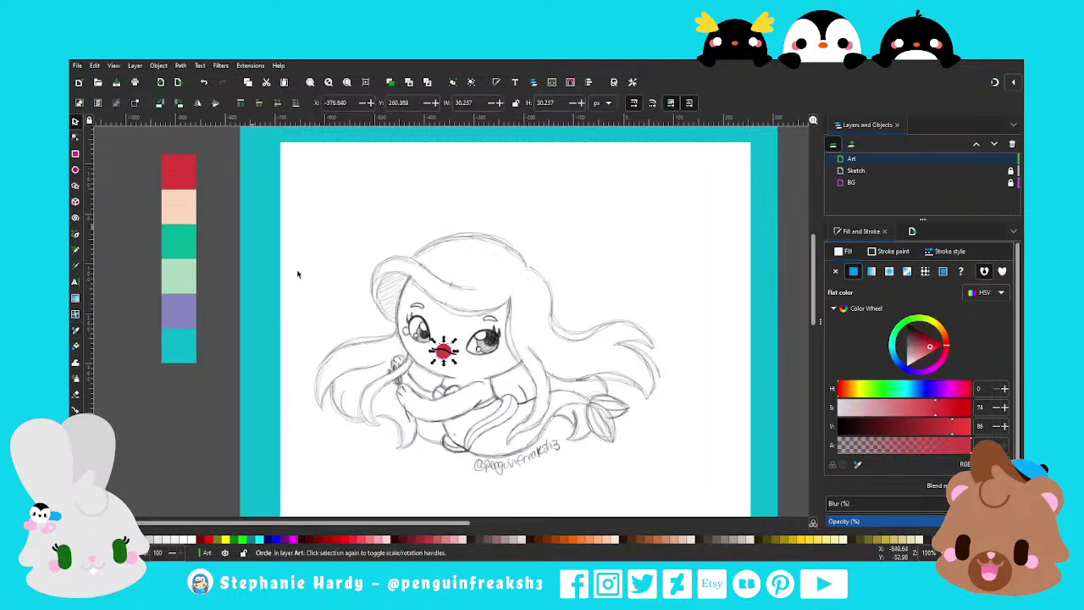
click(508, 386)
scroll(508, 386, up, 1)
scroll(458, 382, up, 1)
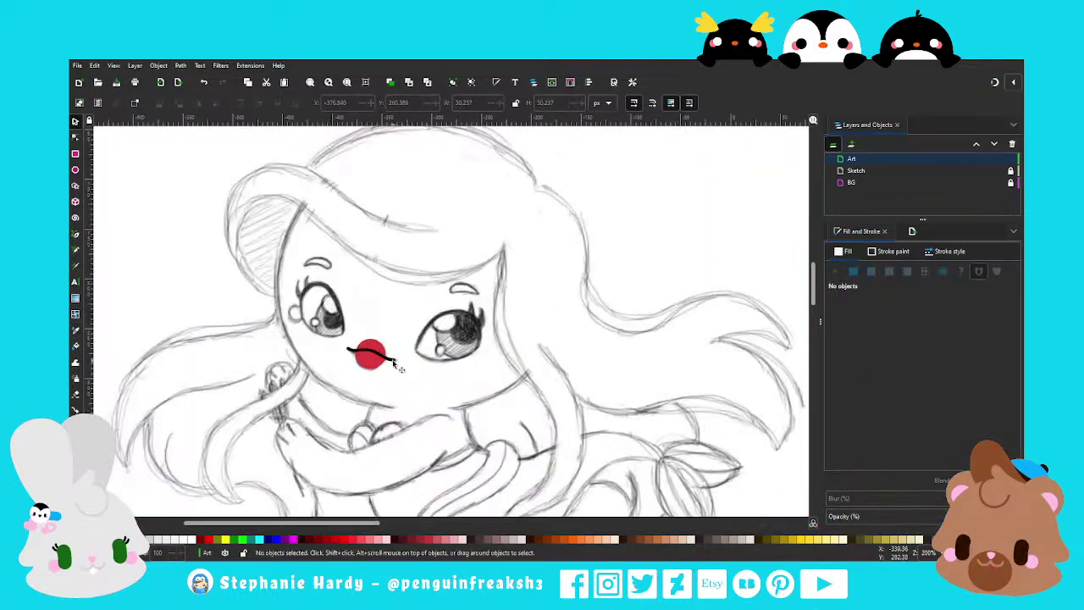
Draw a black line over the left eye and bend it into an upward arc
click(394, 362)
click(473, 377)
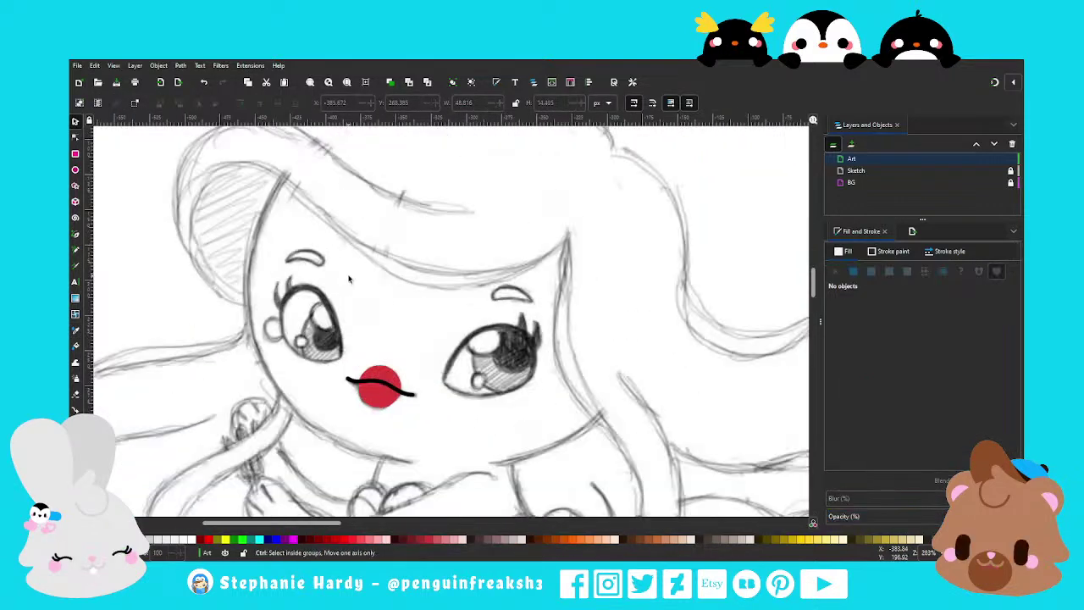
scroll(339, 297, up, 1)
click(74, 237)
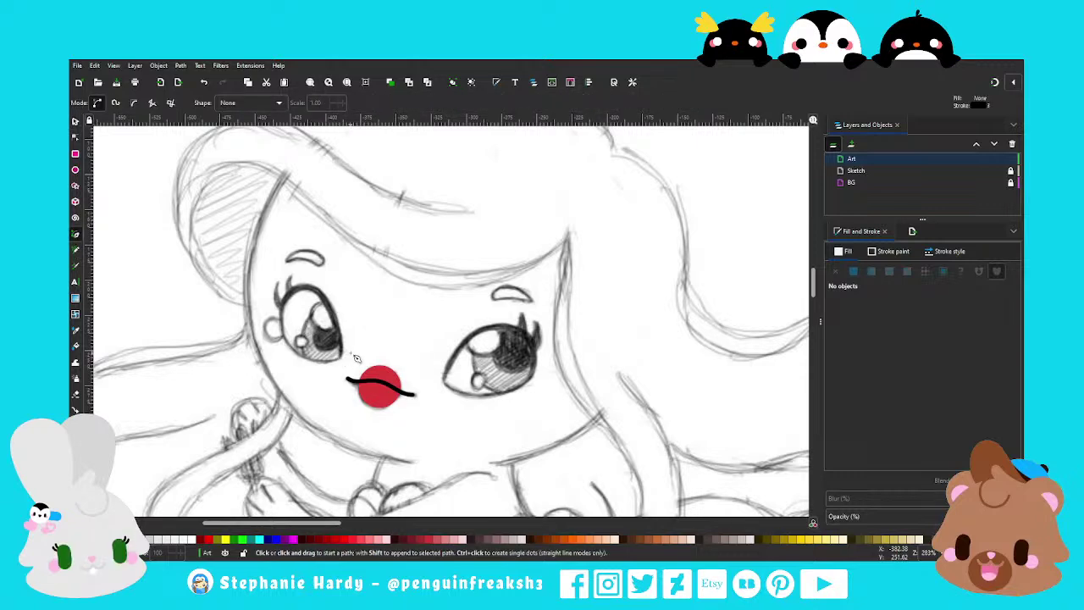
click(331, 342)
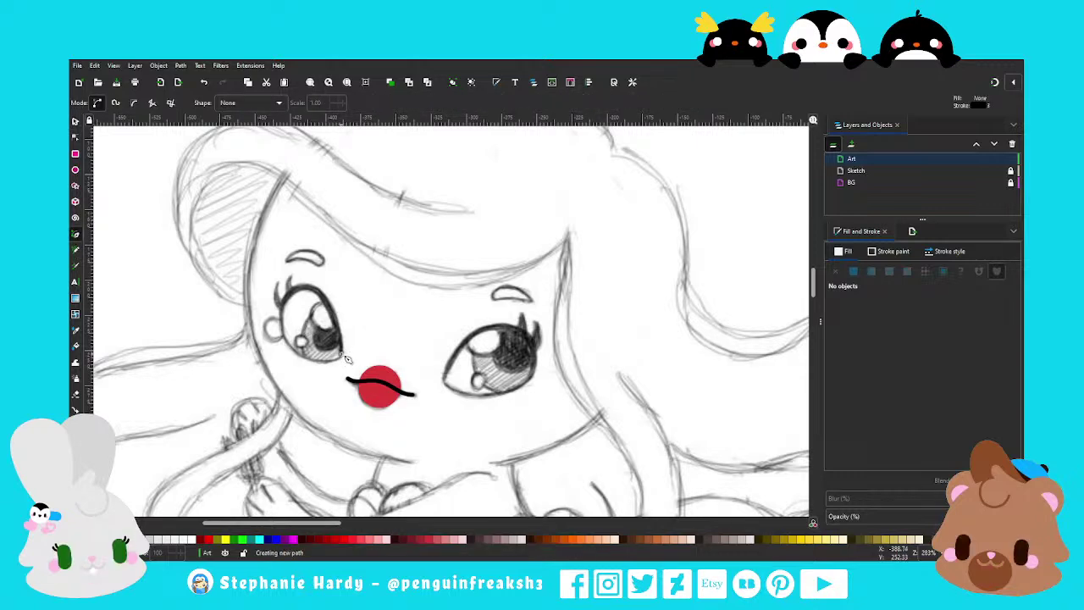
click(282, 305)
key(Return)
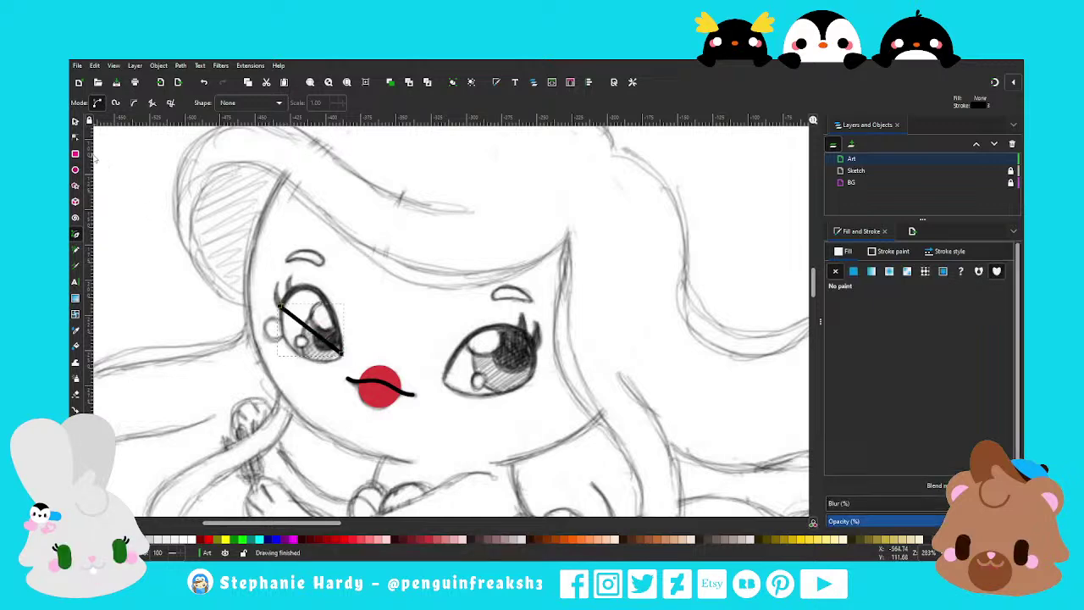
click(74, 136)
drag(310, 329, 315, 295)
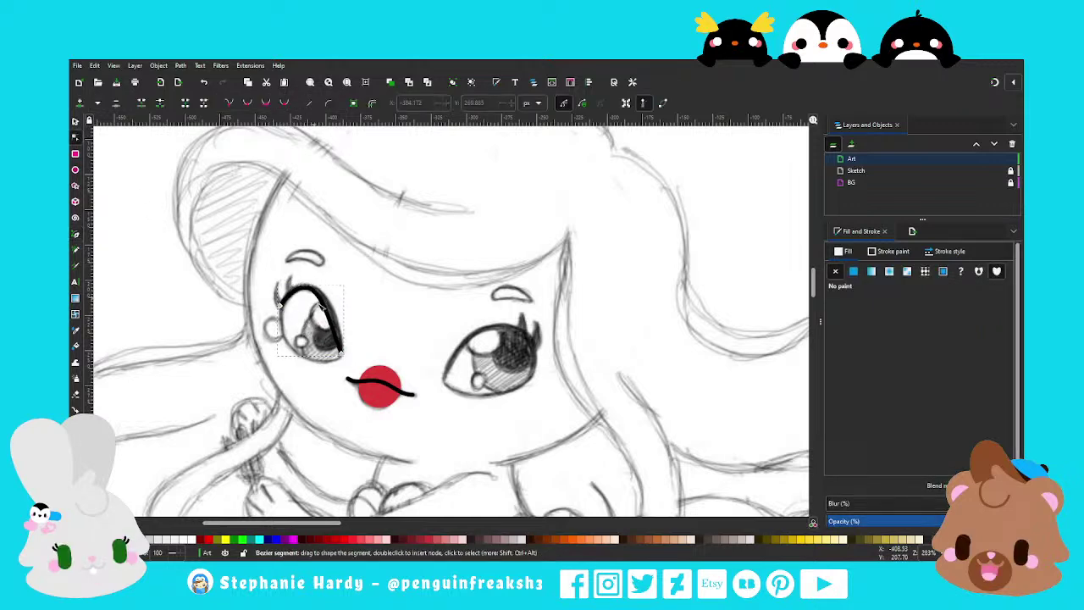
drag(344, 357, 347, 319)
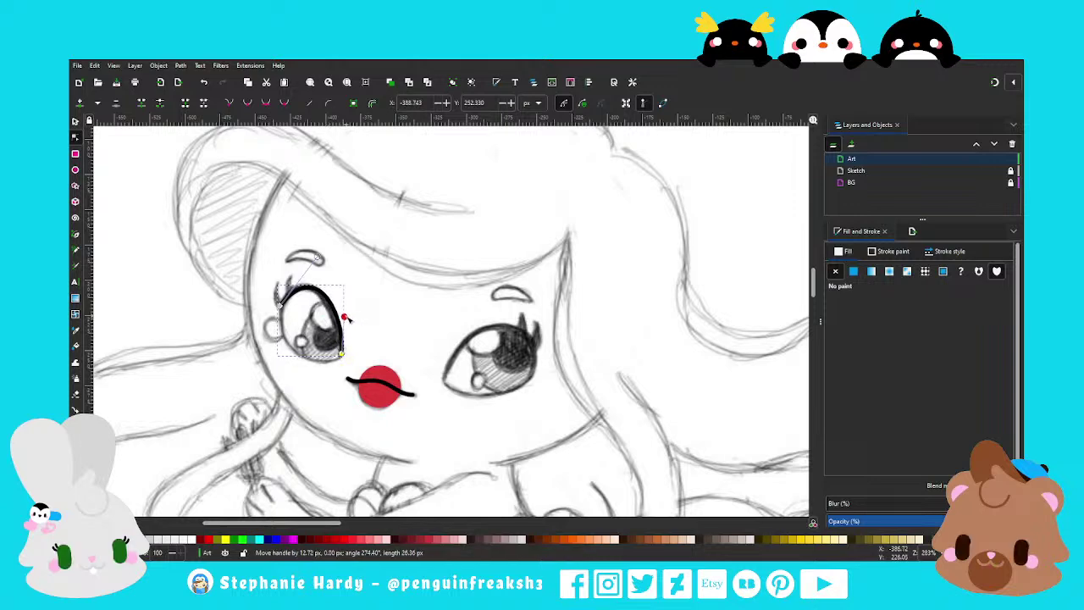
drag(316, 264, 313, 260)
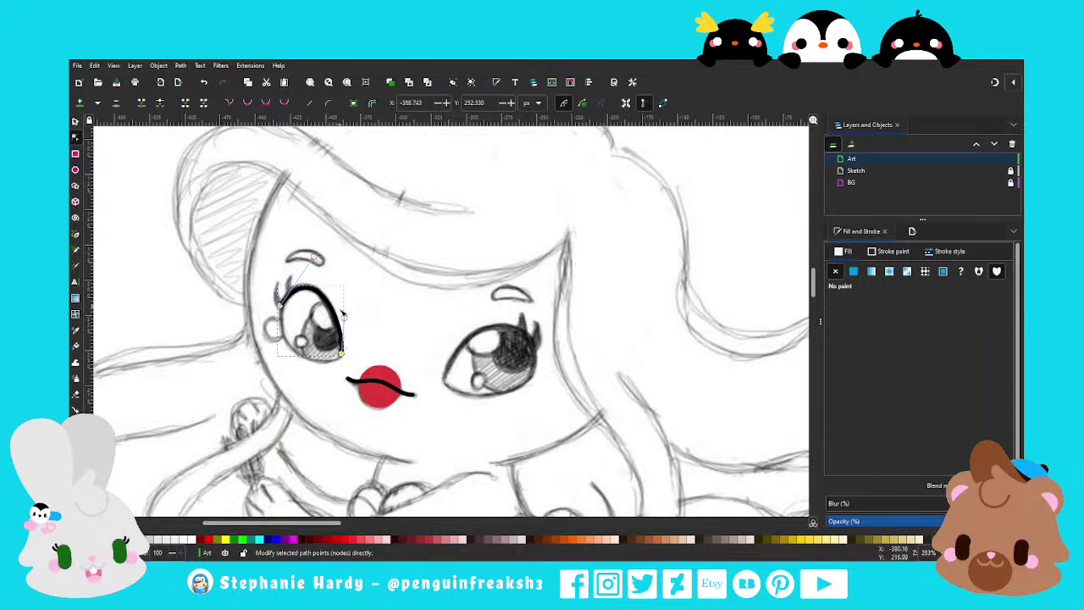
drag(343, 315, 344, 323)
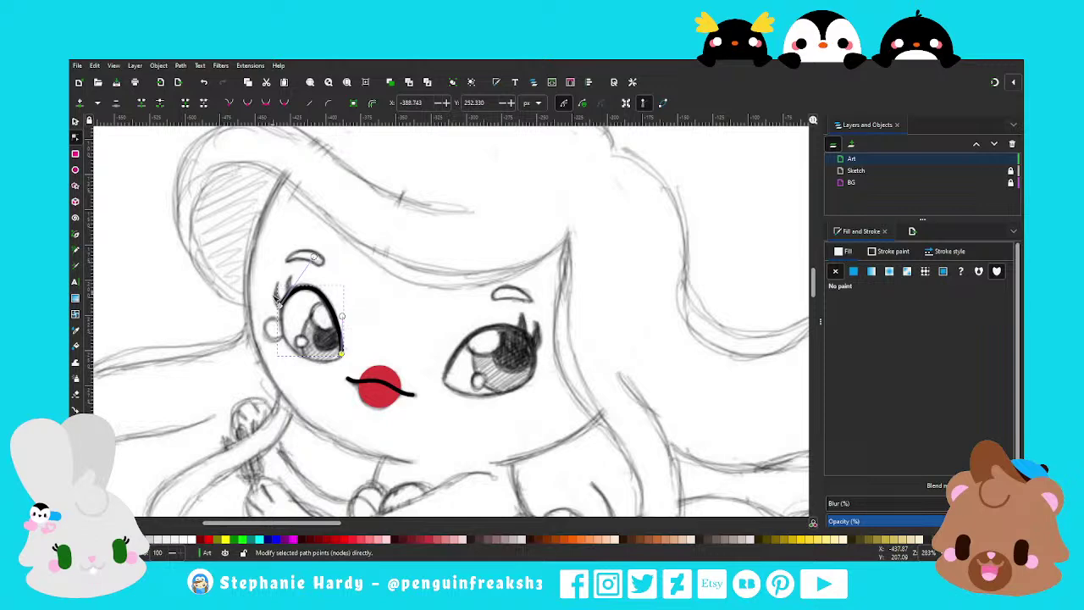
Add a node on top of the eye curve and reshape it to follow the eye's outer edge
click(75, 121)
click(381, 298)
scroll(364, 293, down, 1)
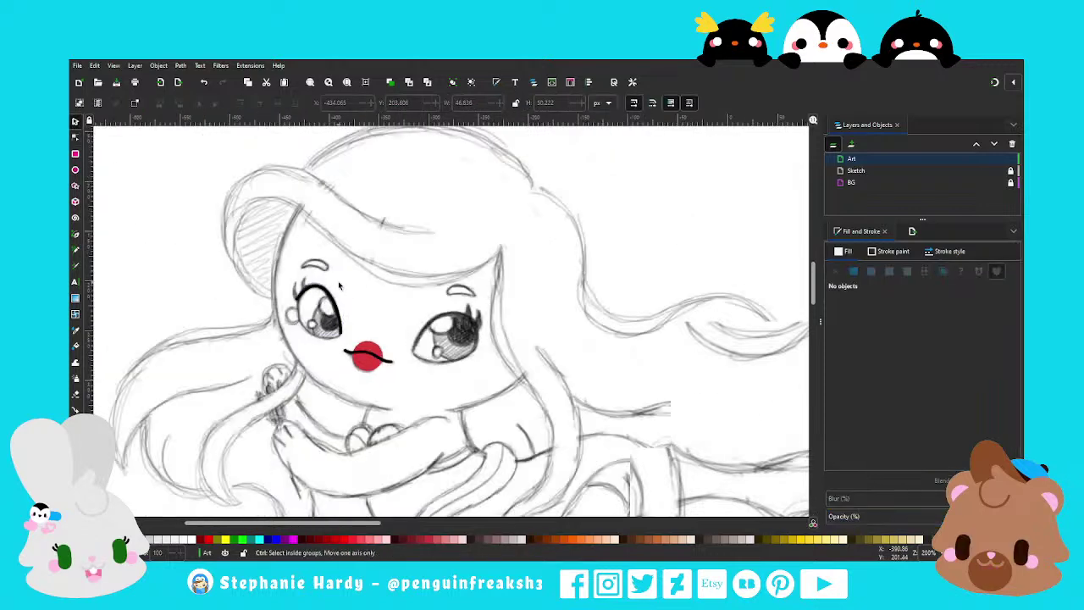
scroll(339, 286, up, 2)
click(76, 138)
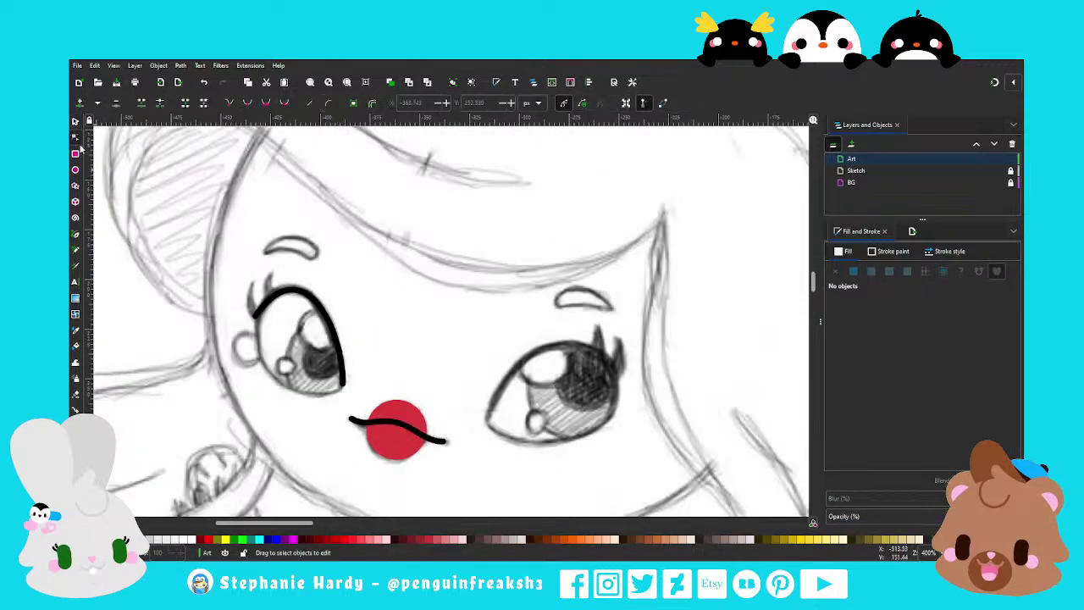
click(315, 304)
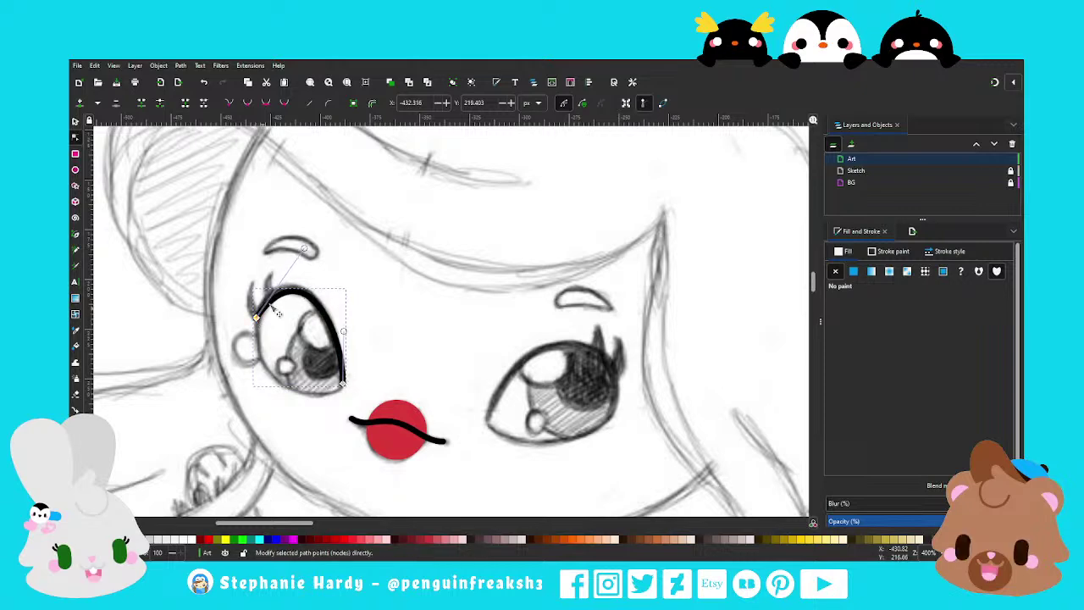
double_click(300, 291)
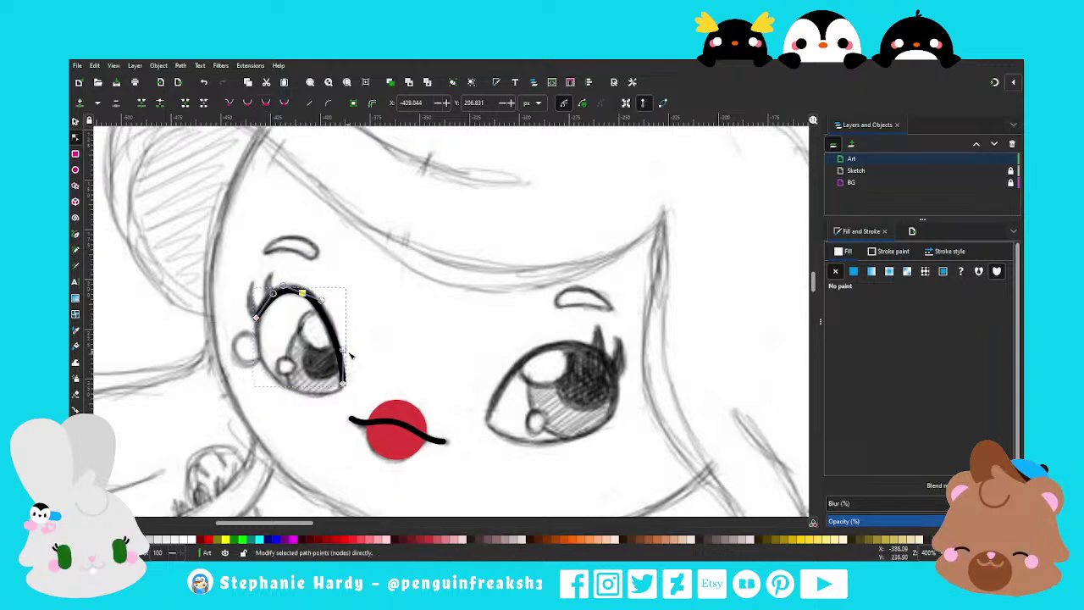
drag(345, 348, 345, 344)
mouse_move(279, 290)
mouse_down()
mouse_move(263, 294)
mouse_move(326, 300)
mouse_move(304, 291)
mouse_up()
drag(344, 338, 344, 336)
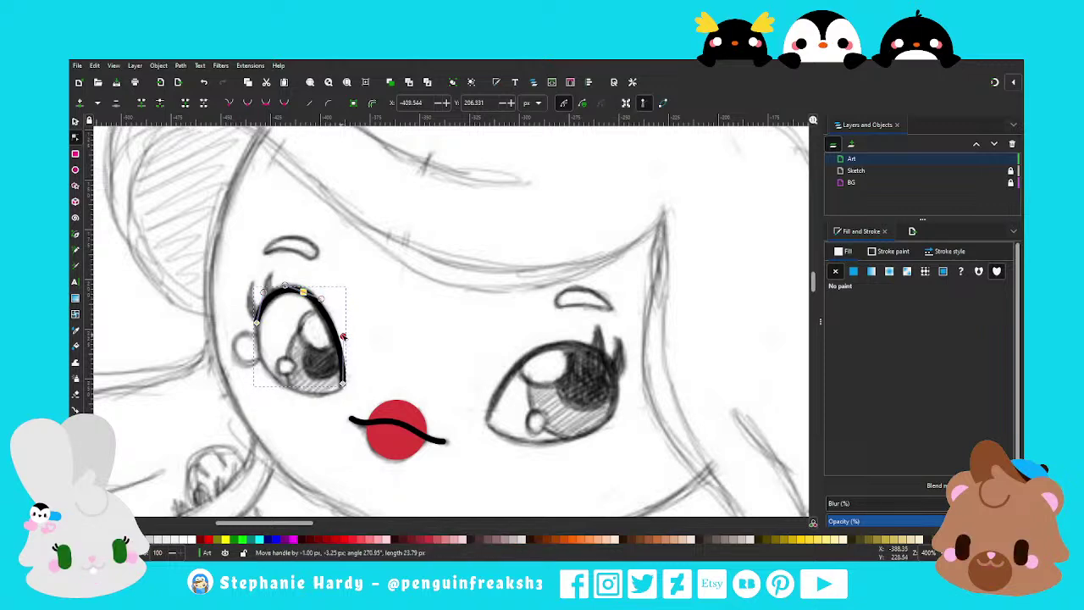
click(76, 235)
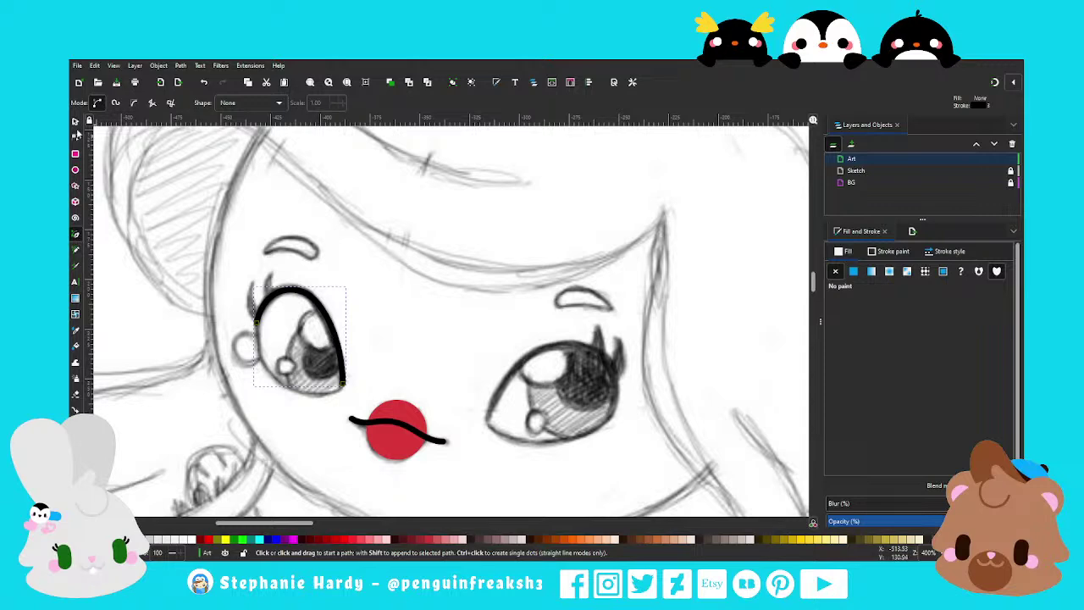
click(75, 121)
click(234, 230)
scroll(333, 331, down, 1)
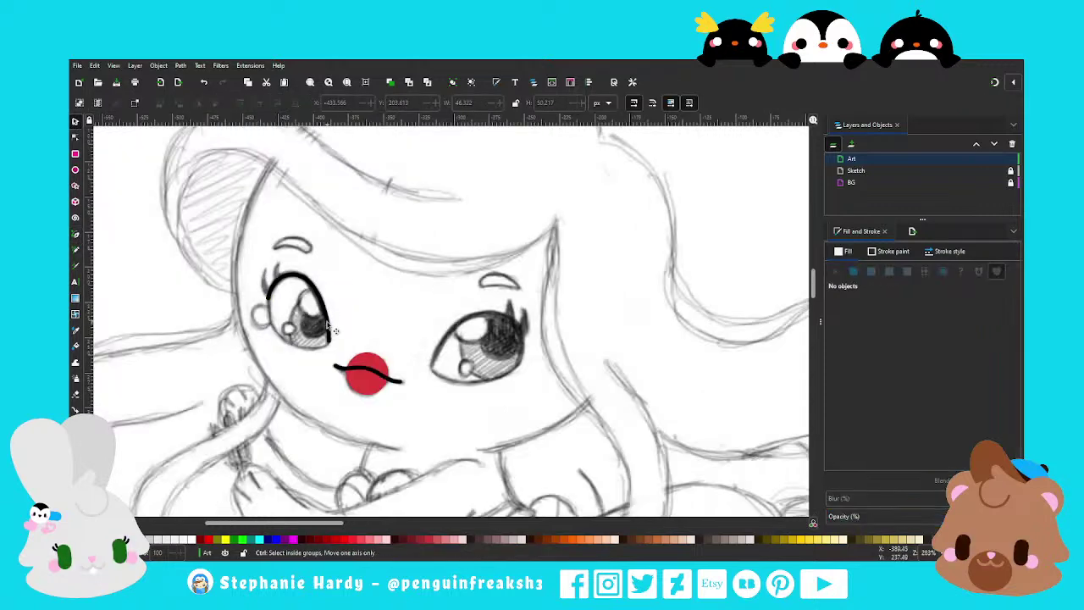
scroll(333, 330, up, 1)
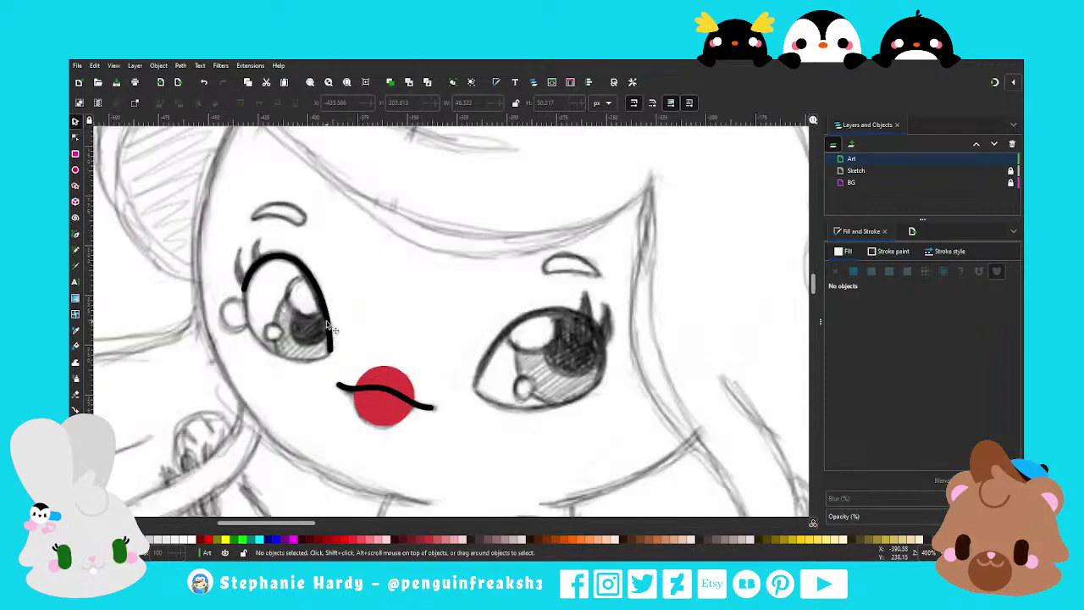
Draw a black-filled circle over the left eye and enlarge it slightly
click(75, 169)
drag(284, 306, 332, 359)
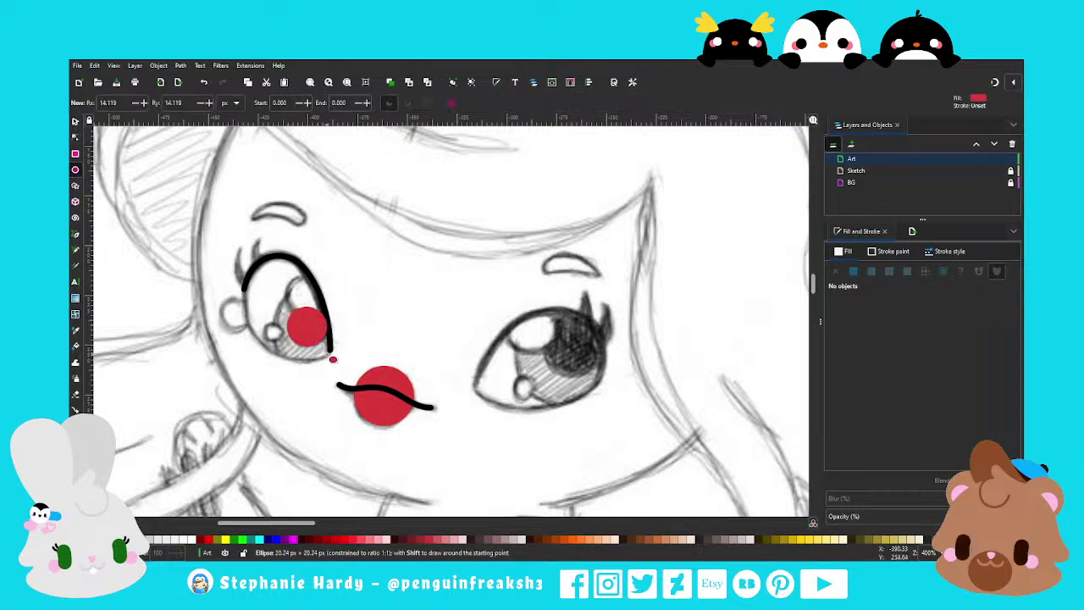
key(s)
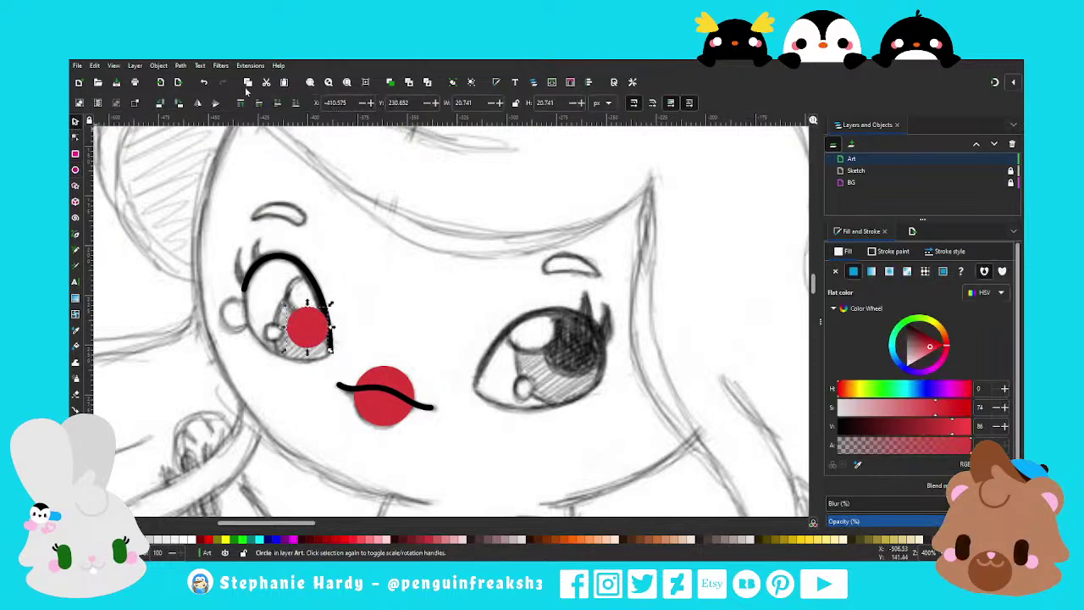
scroll(402, 327, down, 3)
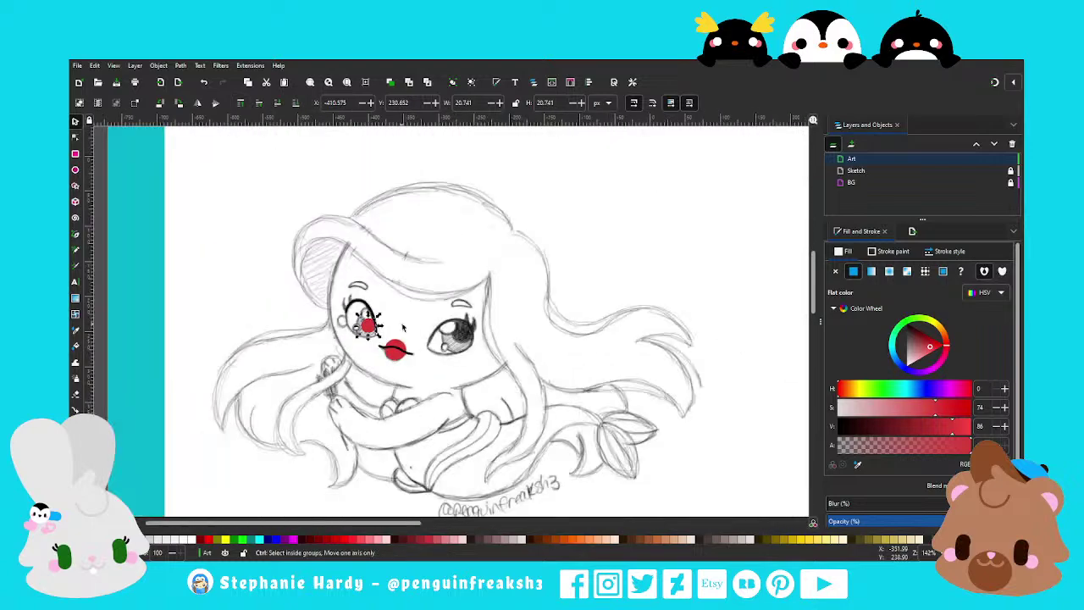
scroll(403, 329, down, 2)
scroll(402, 328, up, 2)
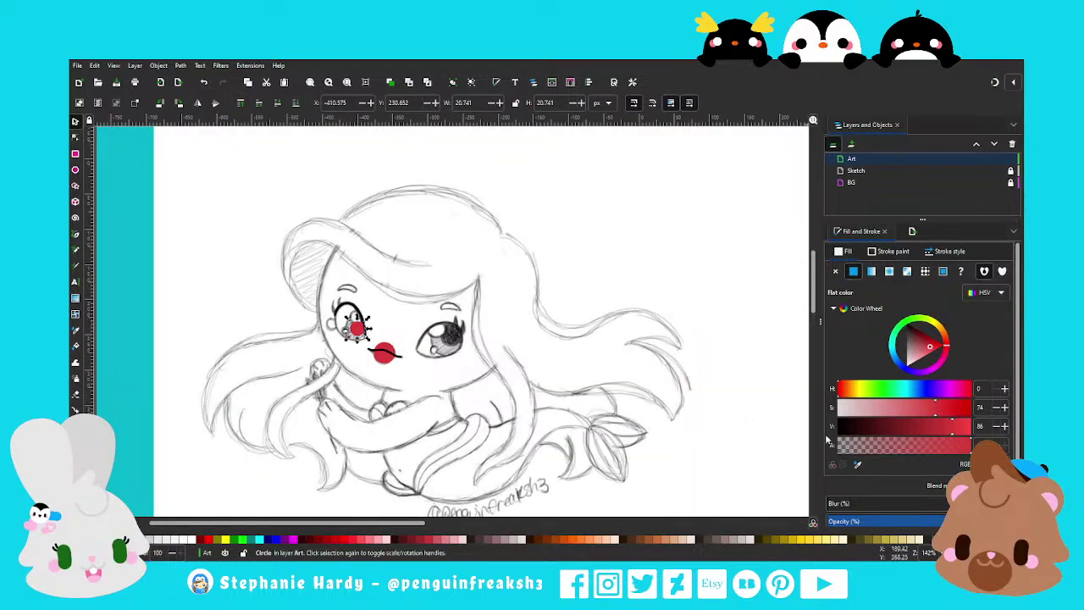
drag(910, 345, 906, 366)
scroll(356, 387, up, 1)
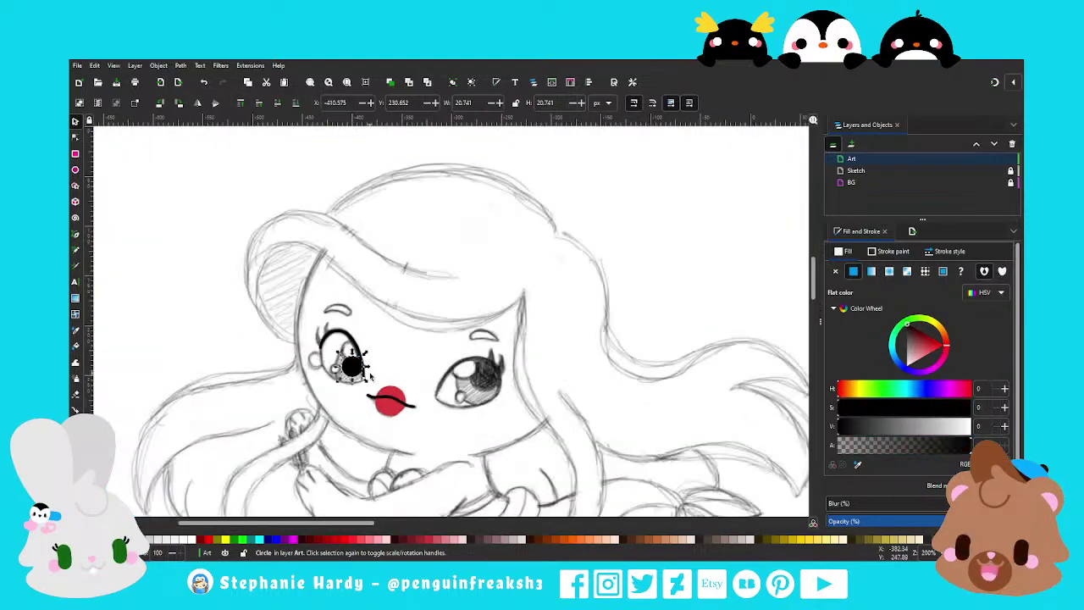
scroll(355, 387, up, 1)
scroll(357, 357, up, 1)
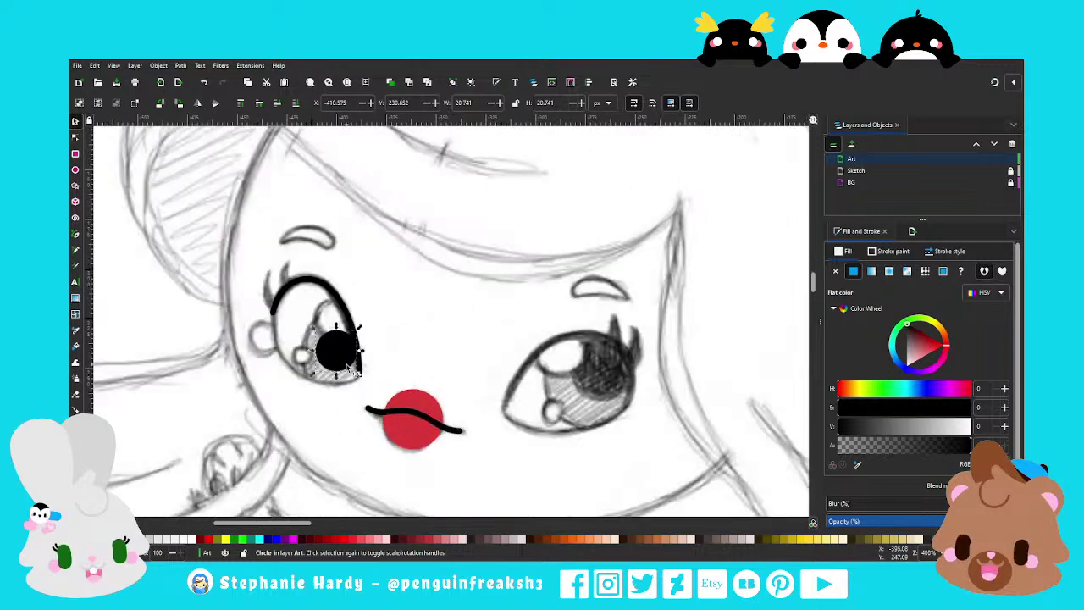
mouse_move(313, 379)
mouse_down()
mouse_move(336, 363)
mouse_move(334, 318)
mouse_up()
Duplicate it into white highlight circles, then enlarge and reposition the black pupil
key(ctrl+d)
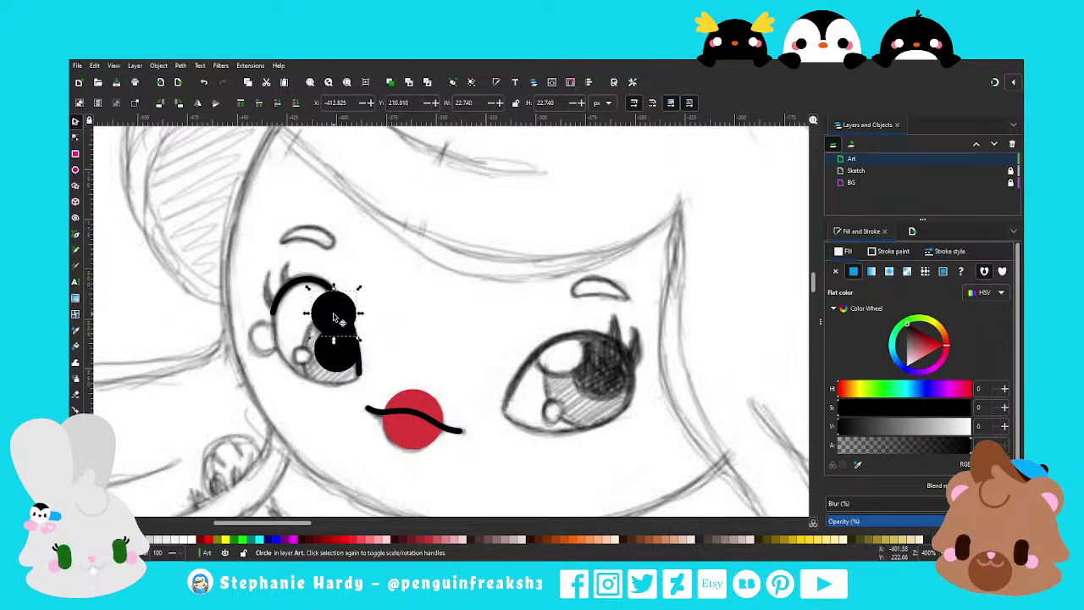
drag(910, 328, 908, 366)
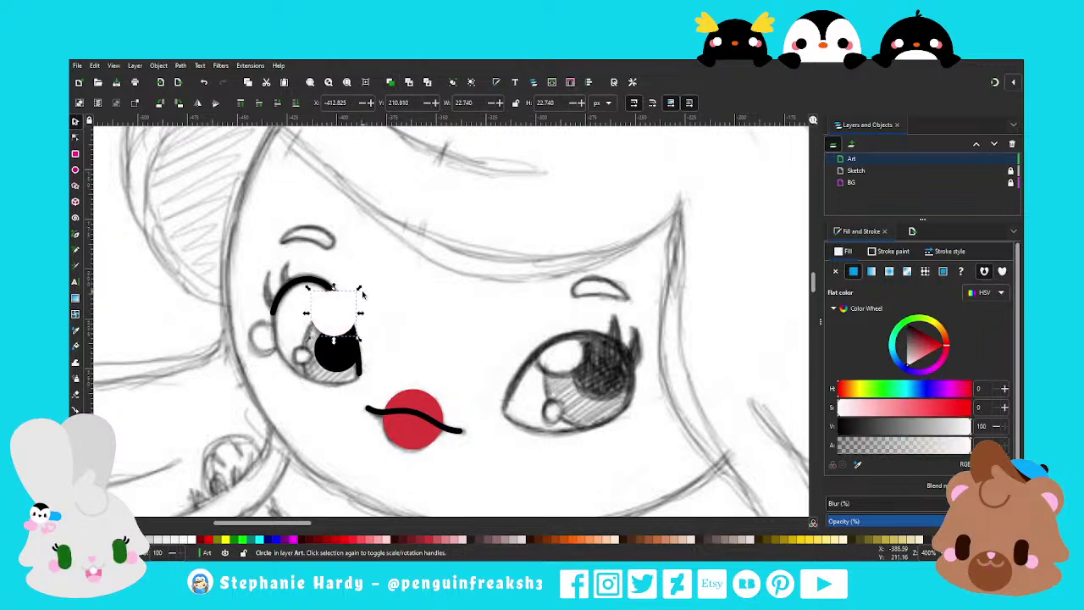
key(ctrl+d)
mouse_move(361, 292)
mouse_down()
mouse_move(345, 296)
mouse_move(303, 360)
mouse_up()
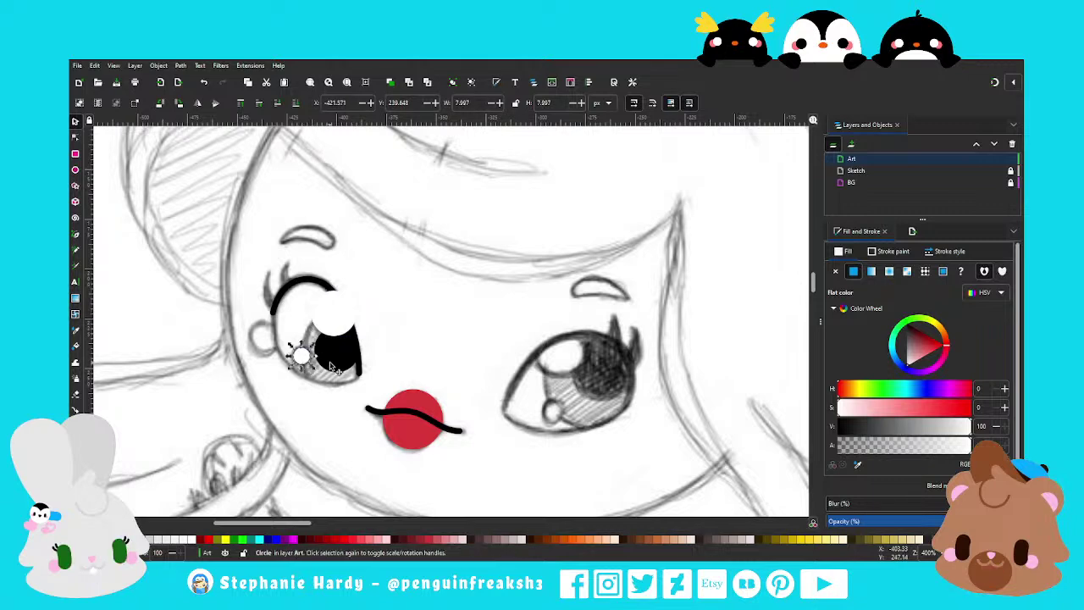
click(336, 367)
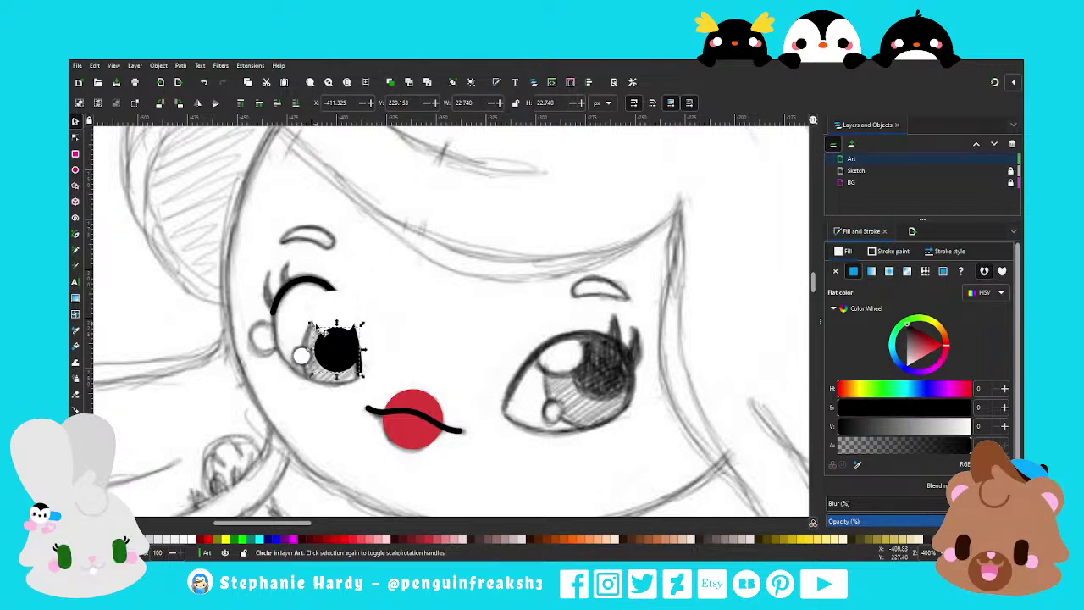
drag(311, 325, 280, 288)
mouse_move(323, 345)
mouse_down()
mouse_move(343, 383)
mouse_move(339, 370)
mouse_up()
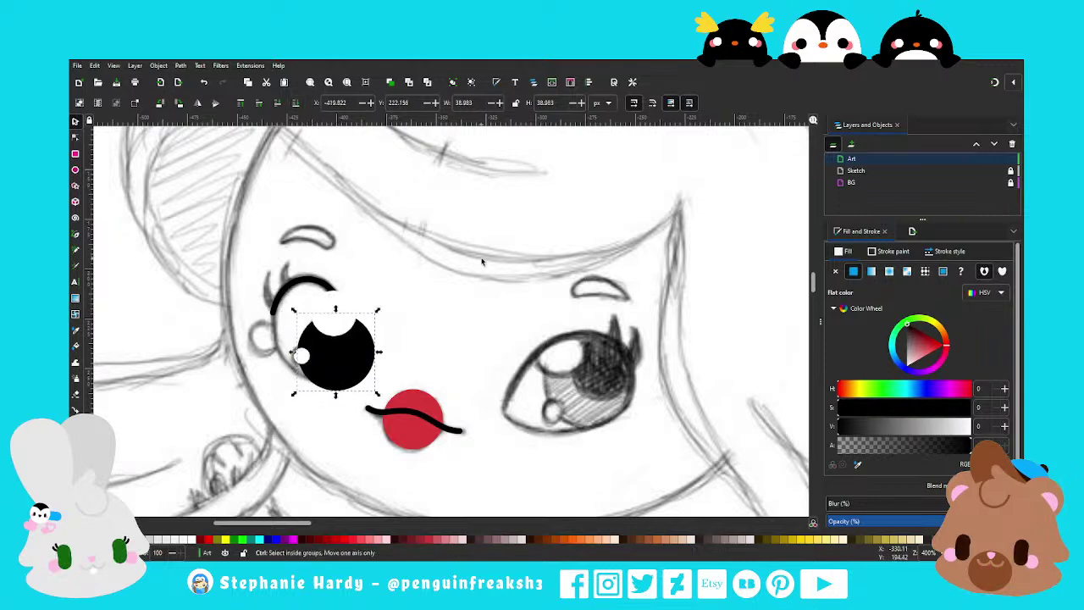
scroll(482, 262, down, 2)
Fill the eye circle with the green swatch colour to make the teal iris
key(5)
key(d)
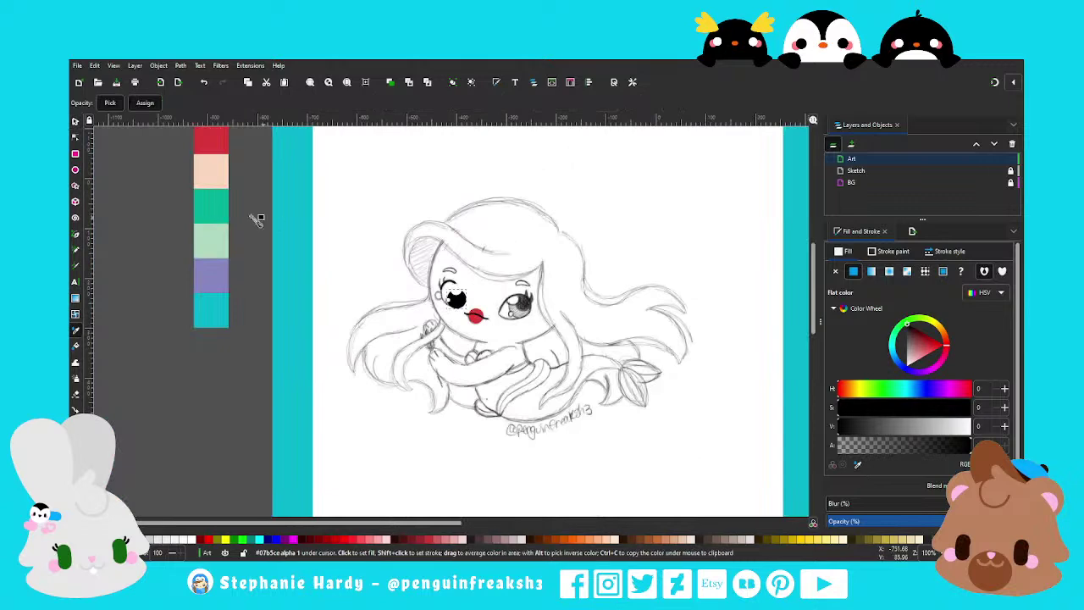
click(211, 203)
key(Escape)
key(s)
scroll(418, 322, up, 5)
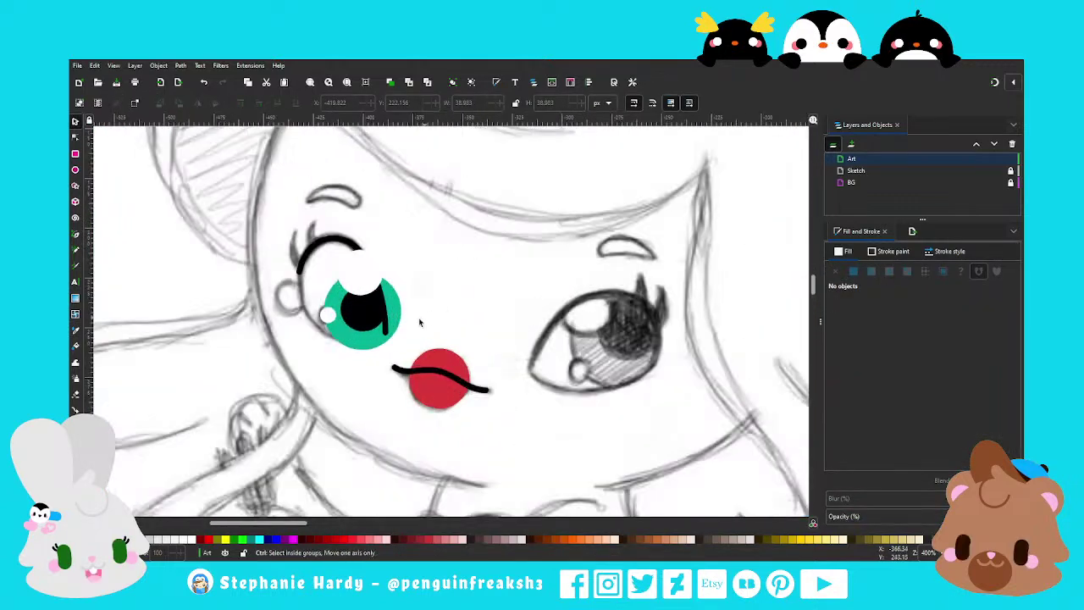
scroll(330, 265, up, 1)
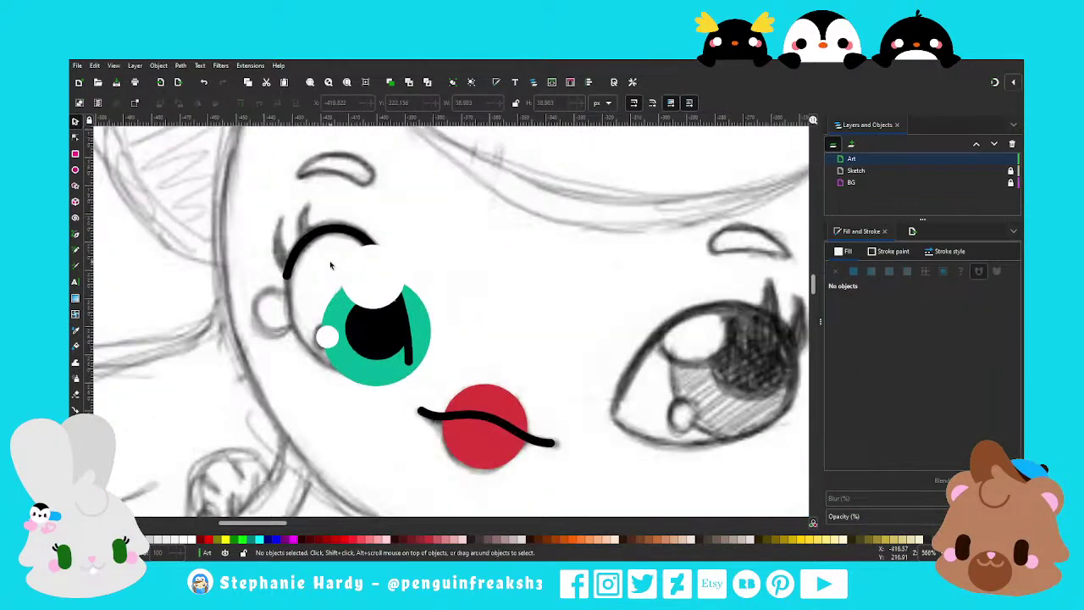
click(381, 337)
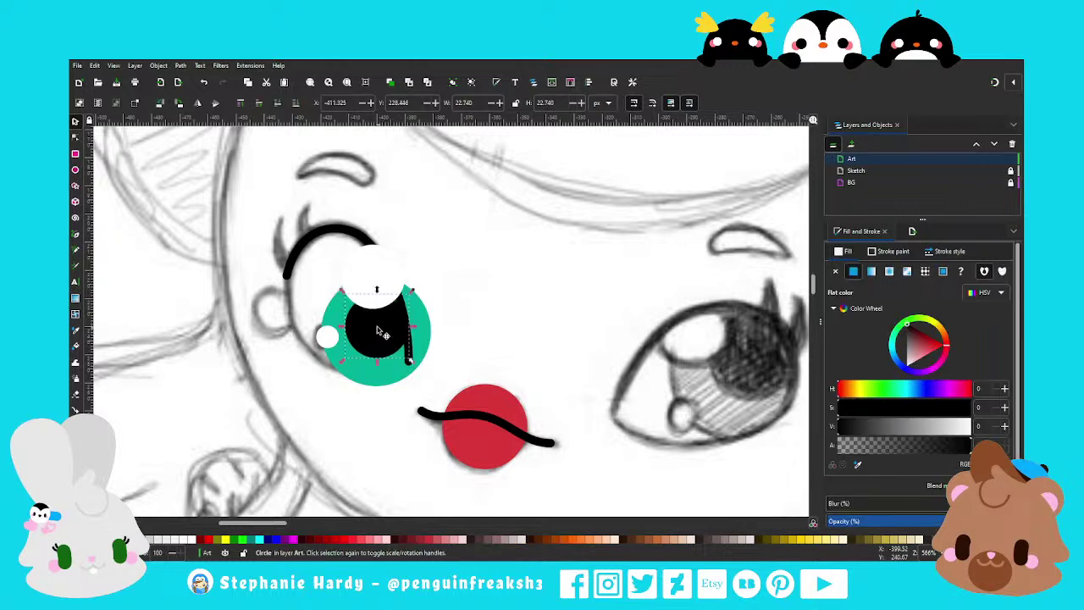
Draw a closed triangle around the eye and turn its corners into smooth nodes
key(b)
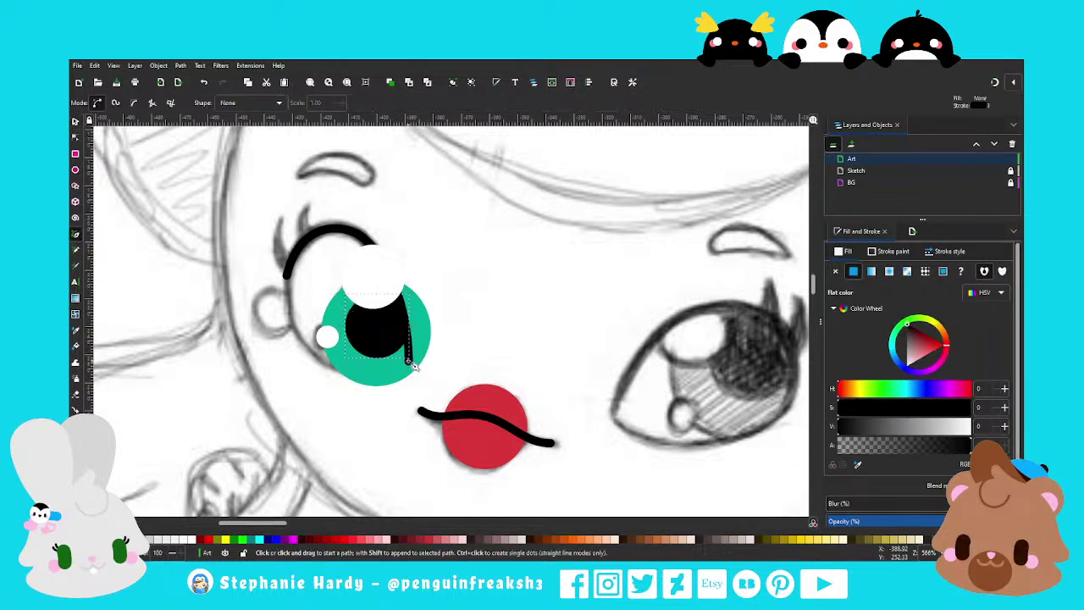
click(410, 360)
click(336, 230)
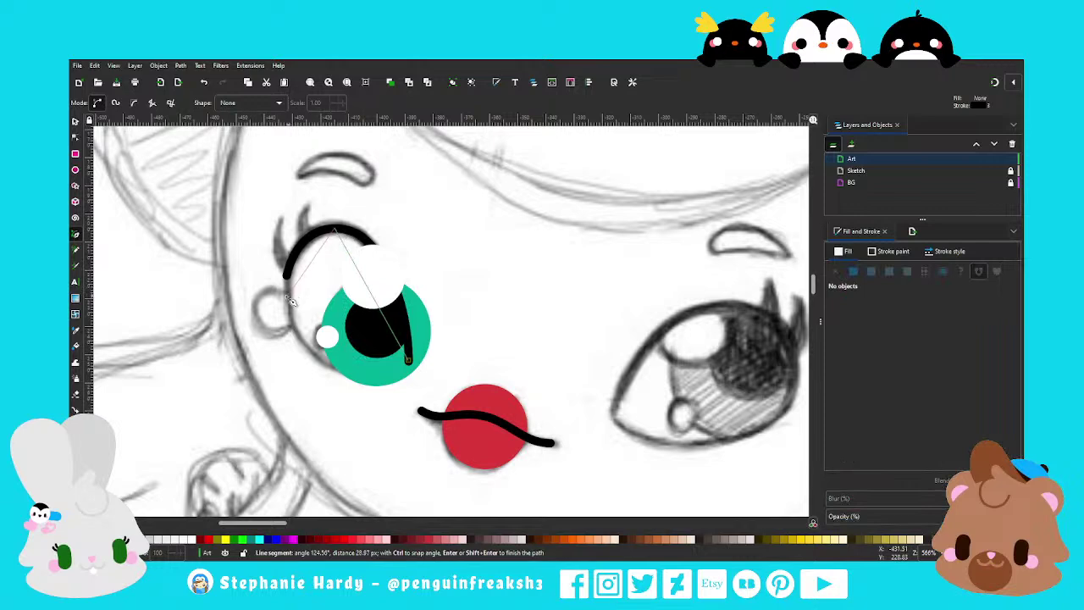
click(284, 300)
click(409, 360)
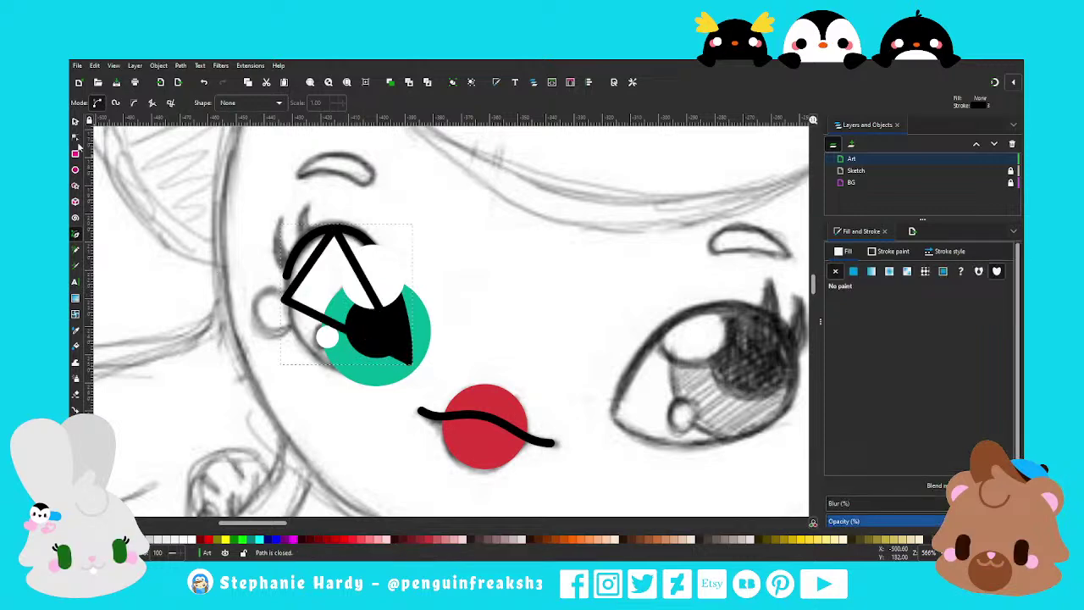
click(74, 136)
drag(173, 178, 342, 325)
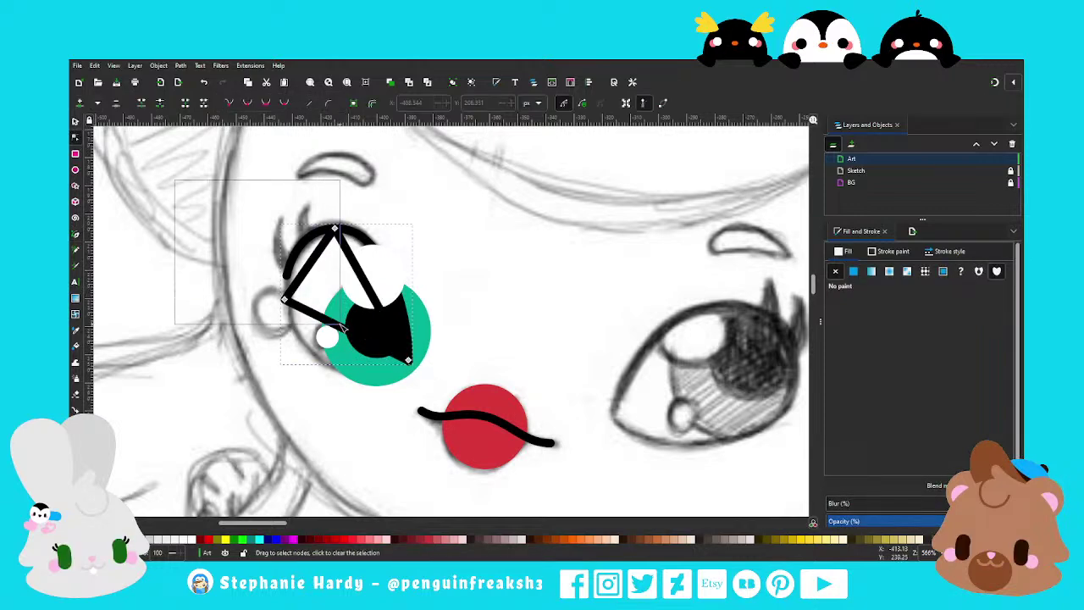
click(265, 103)
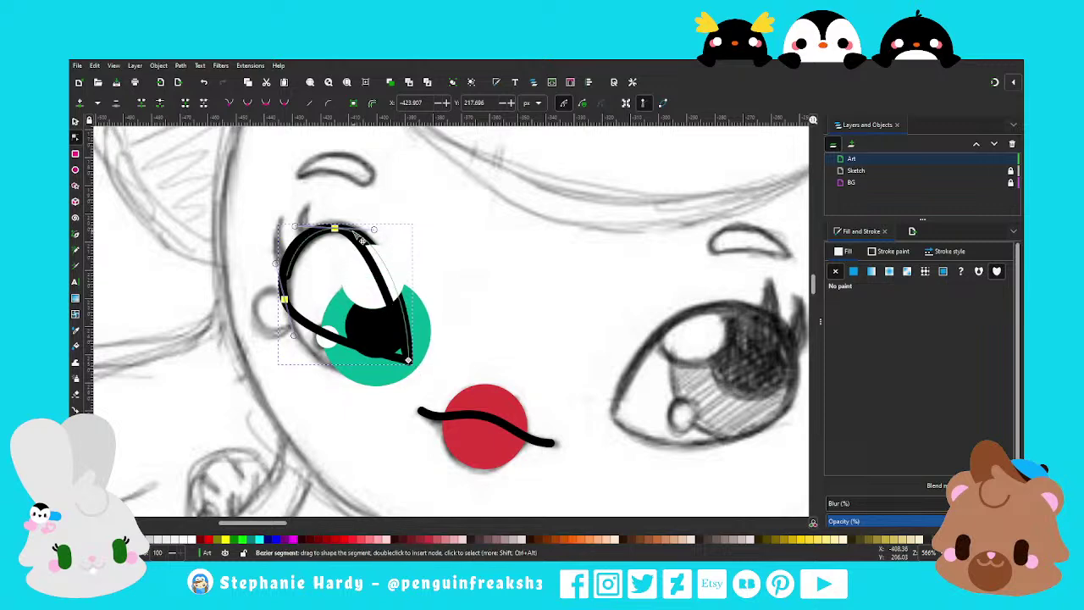
Curve the shape around the eye, fill it white and lower it beneath iris and pupil
mouse_move(362, 242)
mouse_down()
mouse_move(381, 243)
mouse_move(391, 227)
mouse_up()
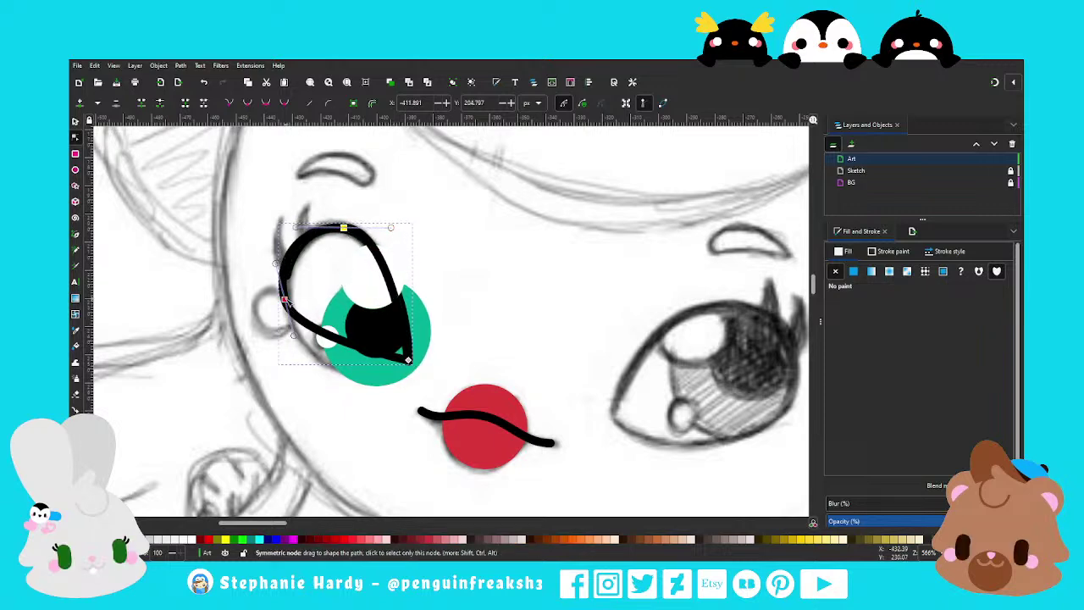
drag(285, 298, 326, 358)
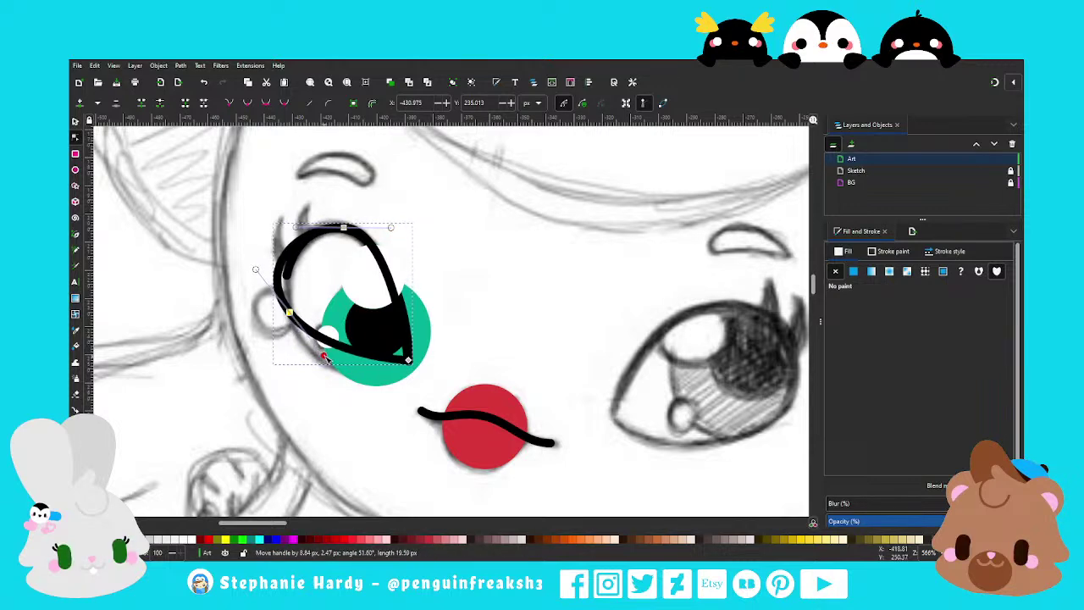
drag(289, 313, 303, 339)
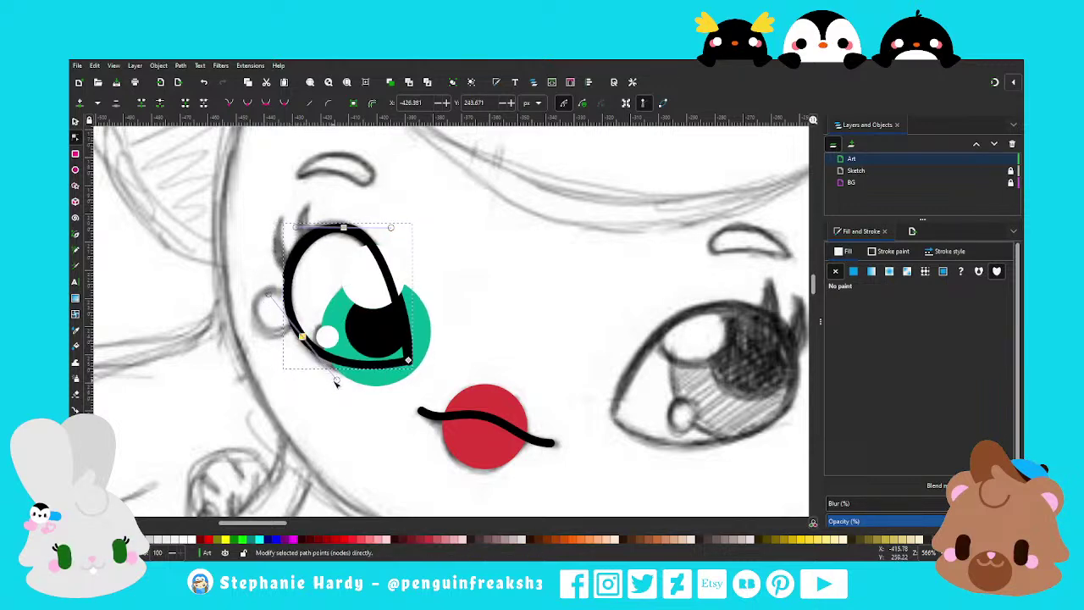
drag(336, 381, 340, 379)
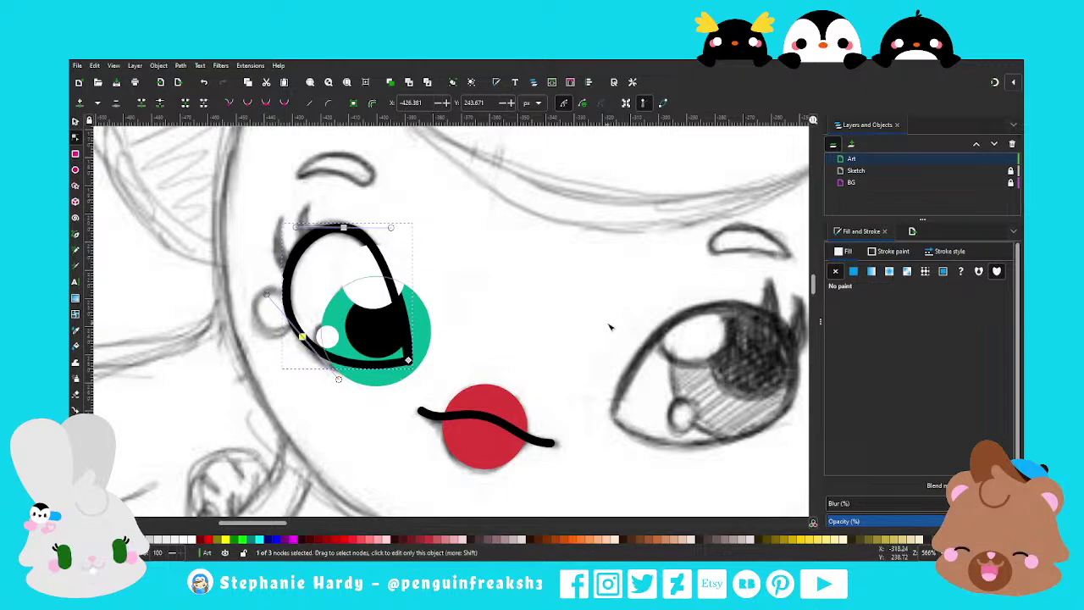
drag(391, 227, 397, 234)
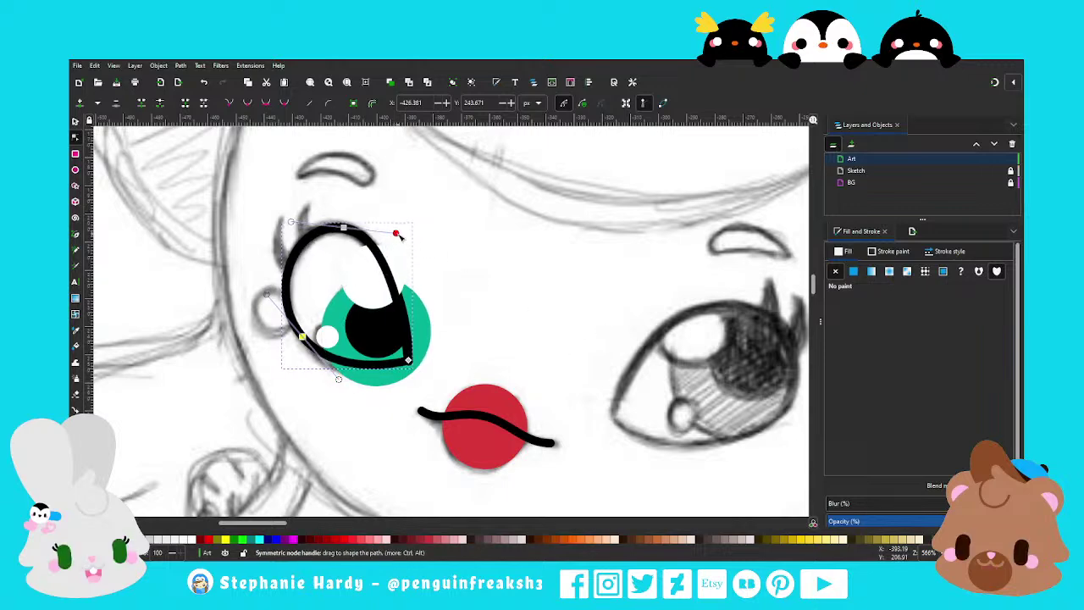
click(854, 272)
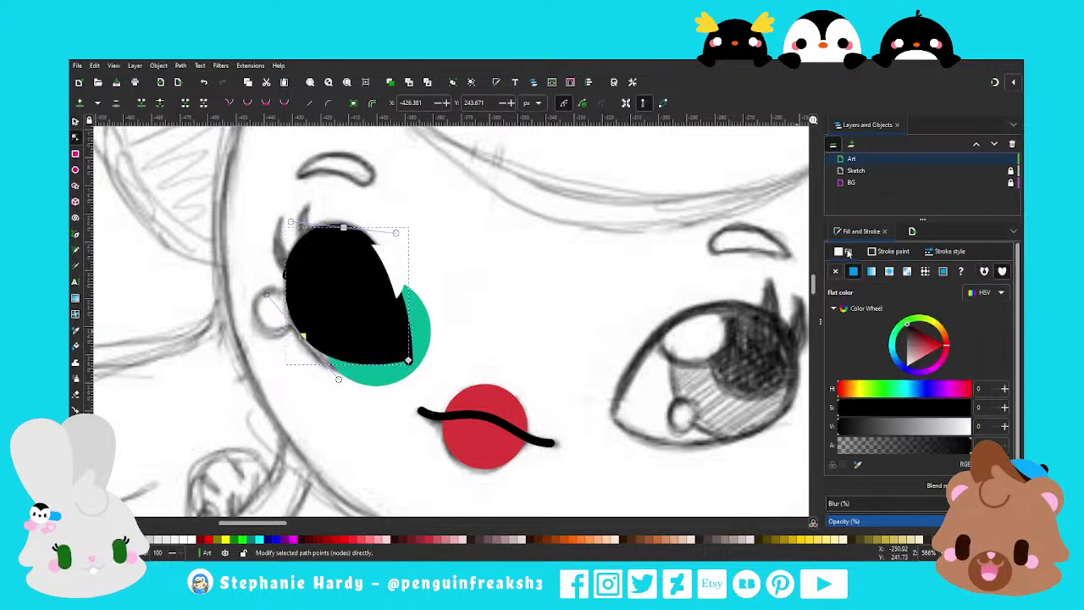
click(907, 366)
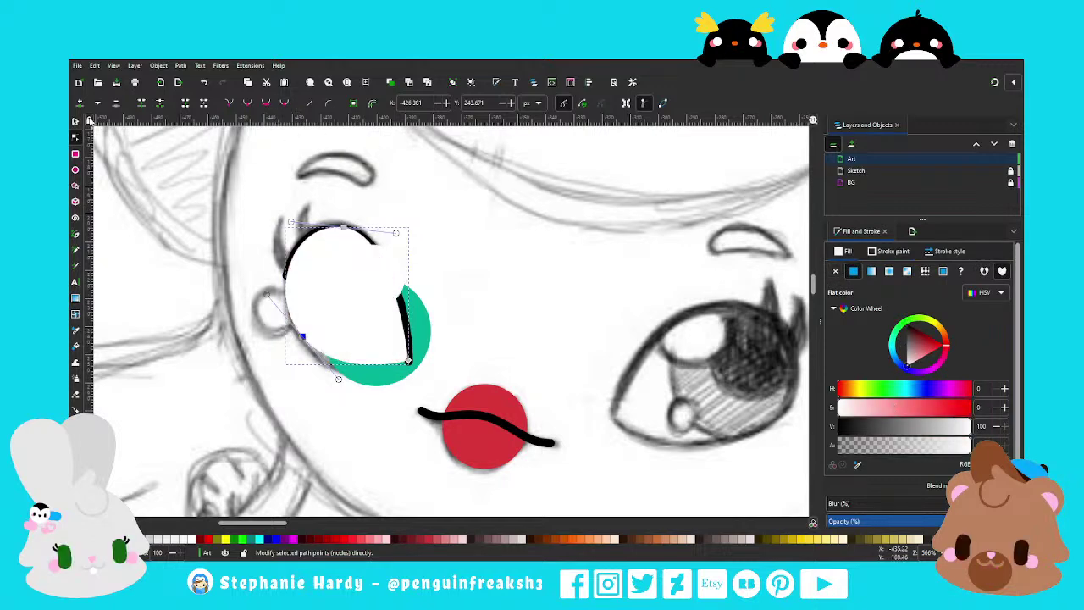
key(s)
click(296, 107)
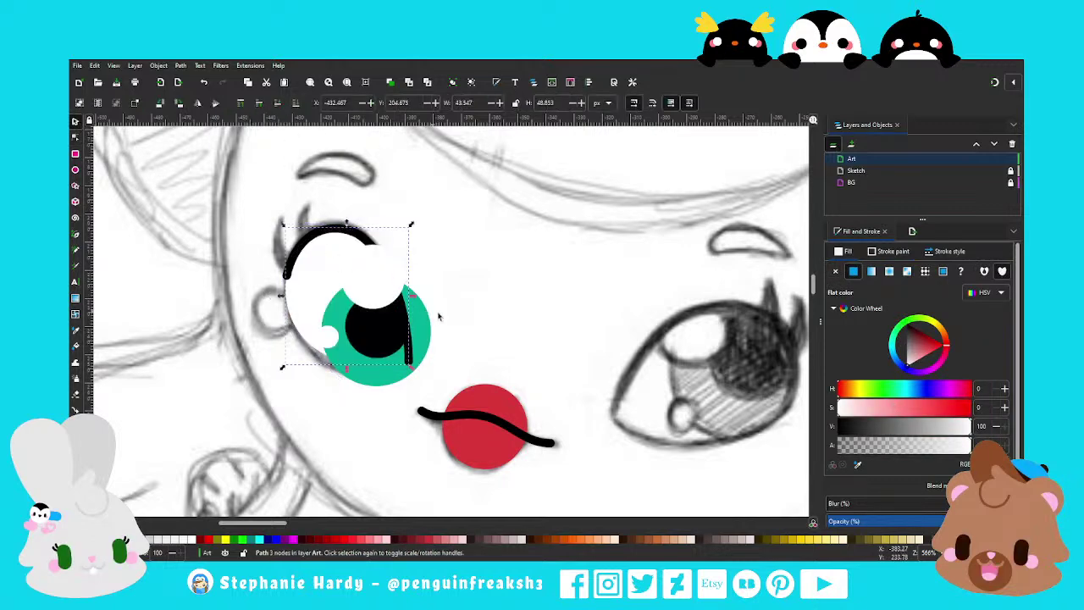
Raise the white eye shape above the green iris and clip the iris inside it
click(390, 83)
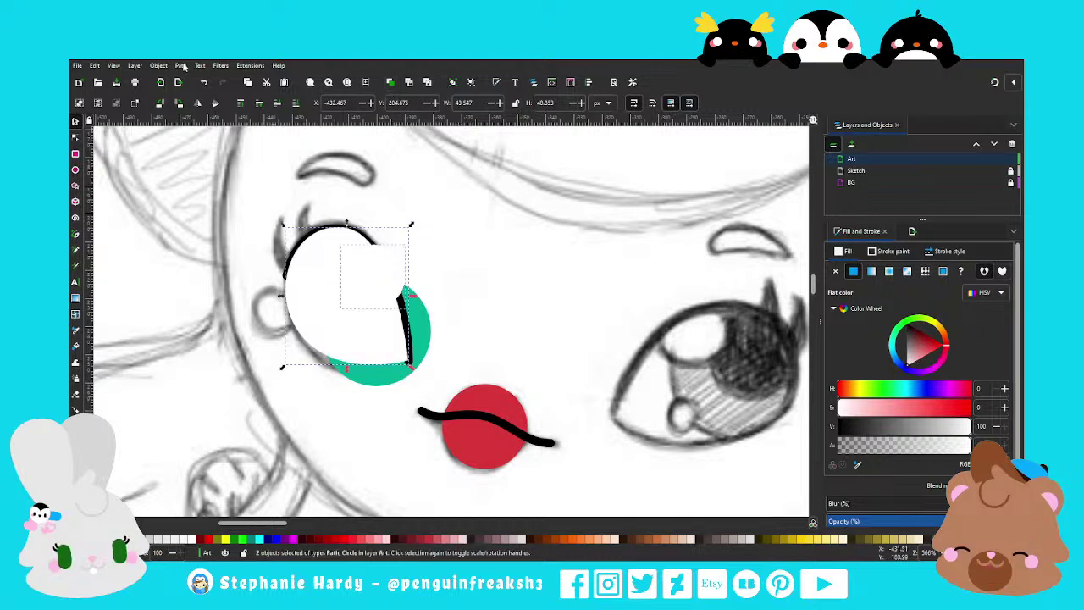
key(ctrl+z)
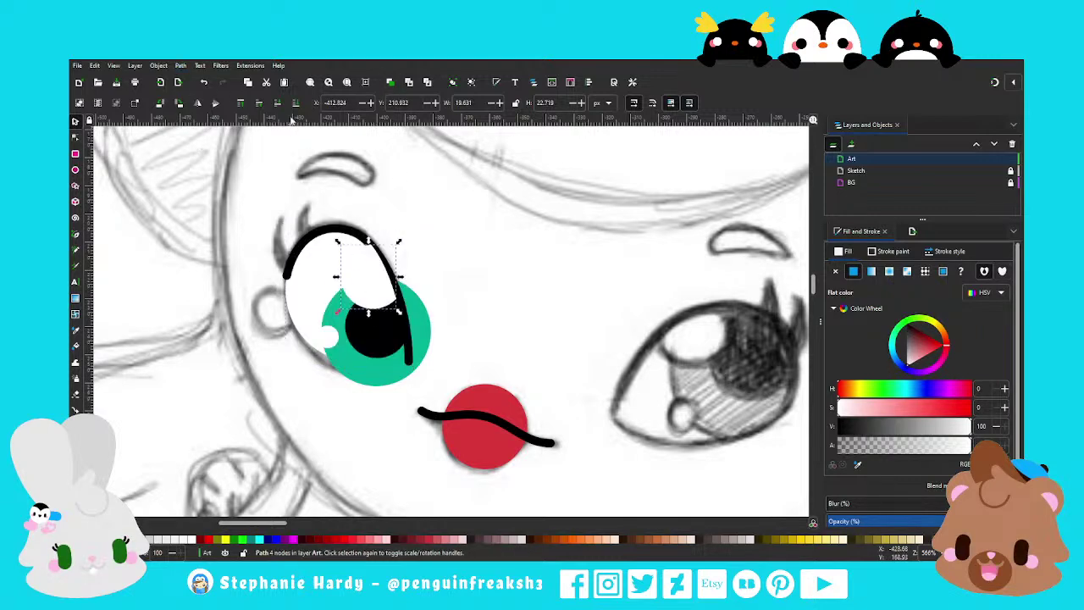
click(318, 298)
click(385, 82)
shift+click(423, 331)
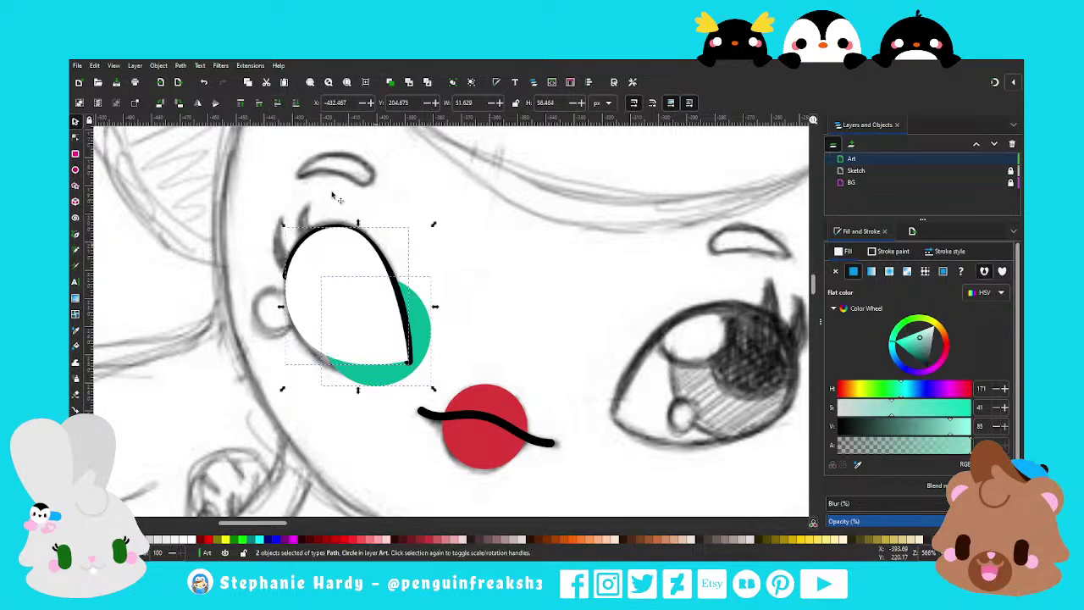
key(ctrl+asterisk)
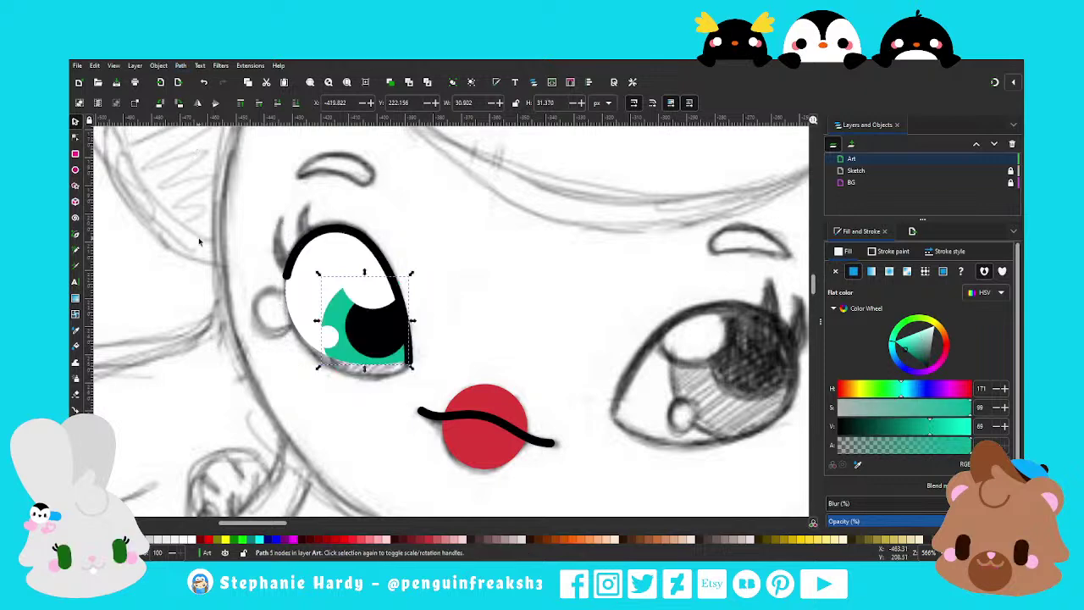
key(Escape)
Shrink the white highlight over the pupil to about 63% size
scroll(289, 265, down, 1)
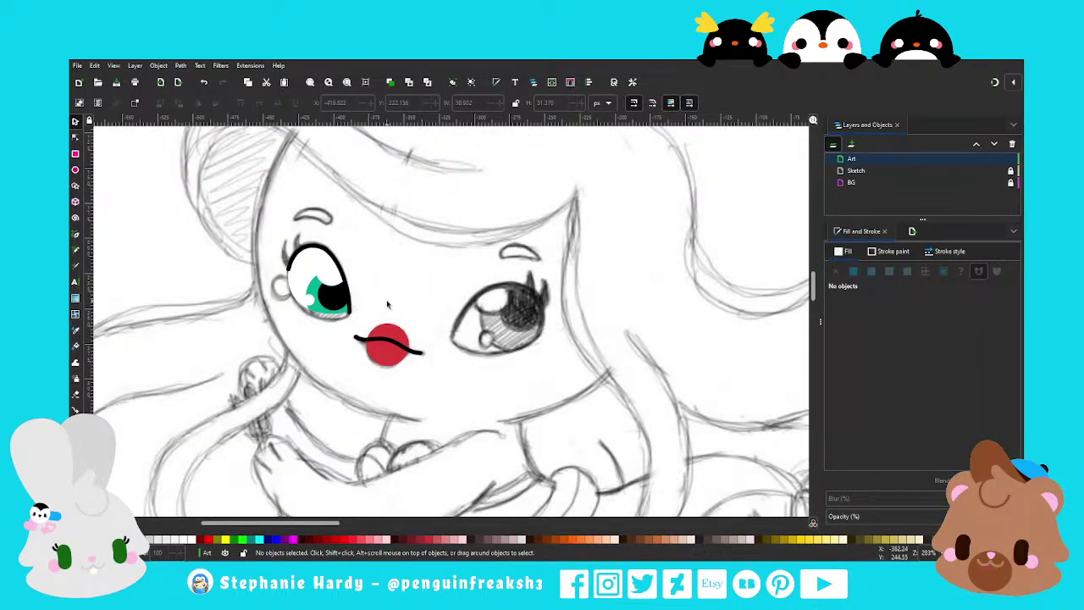
scroll(321, 268, up, 2)
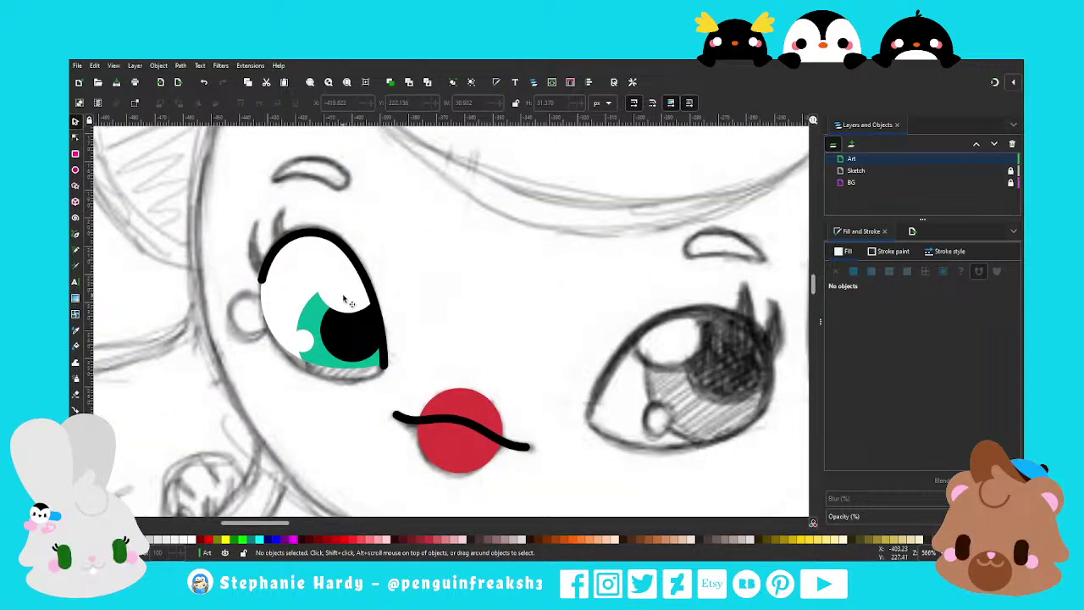
key(ctrl+v)
drag(315, 254, 328, 267)
click(450, 271)
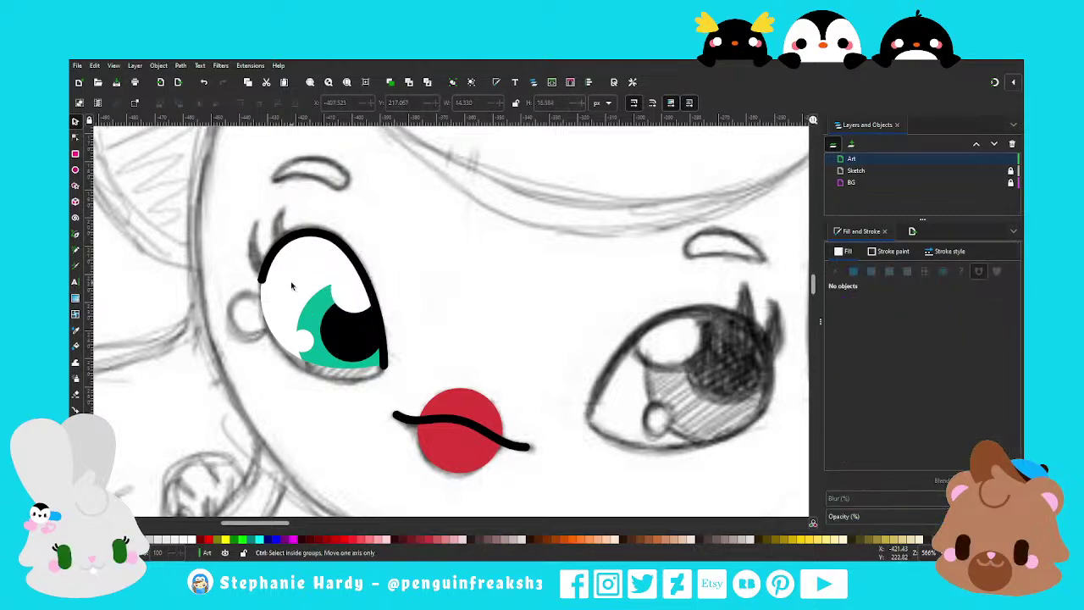
scroll(380, 290, down, 3)
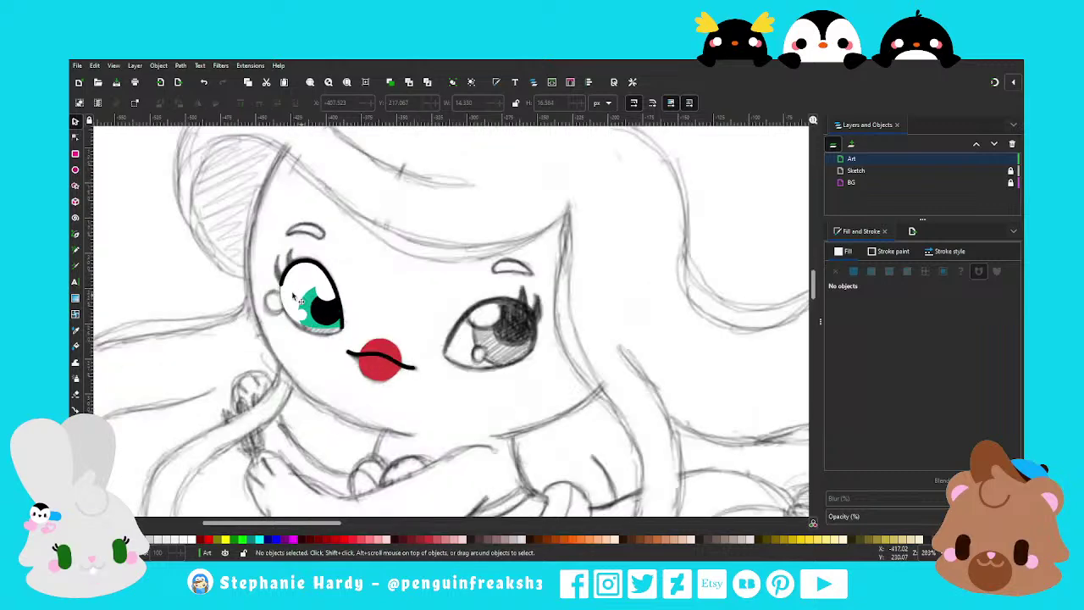
scroll(298, 301, up, 1)
Draw a small circle on the ear beside the left eye and nudge it into place
key(e)
drag(269, 301, 291, 328)
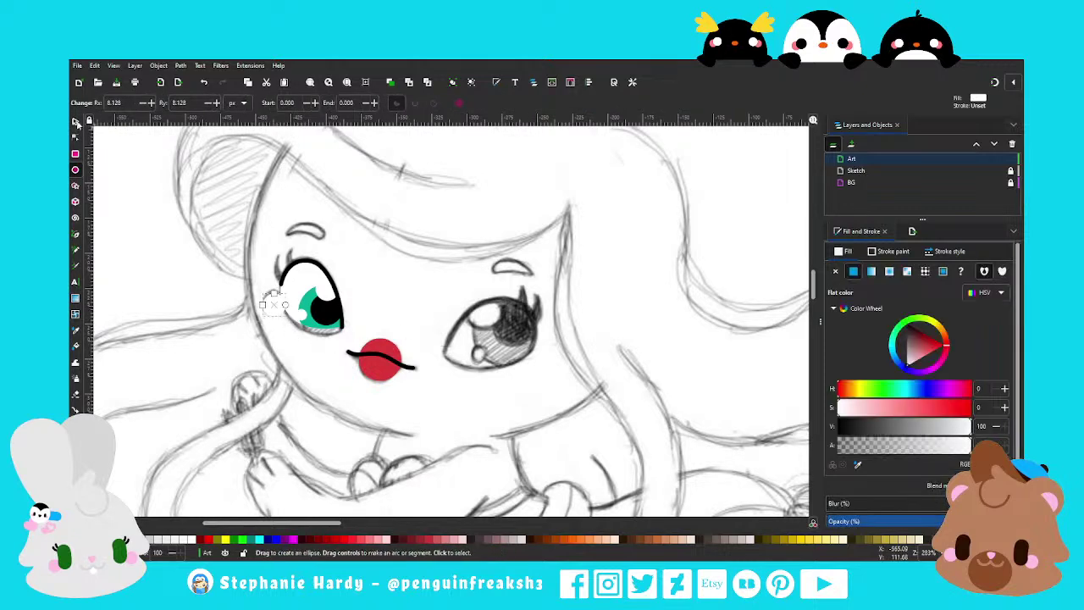
click(76, 122)
drag(289, 314, 283, 310)
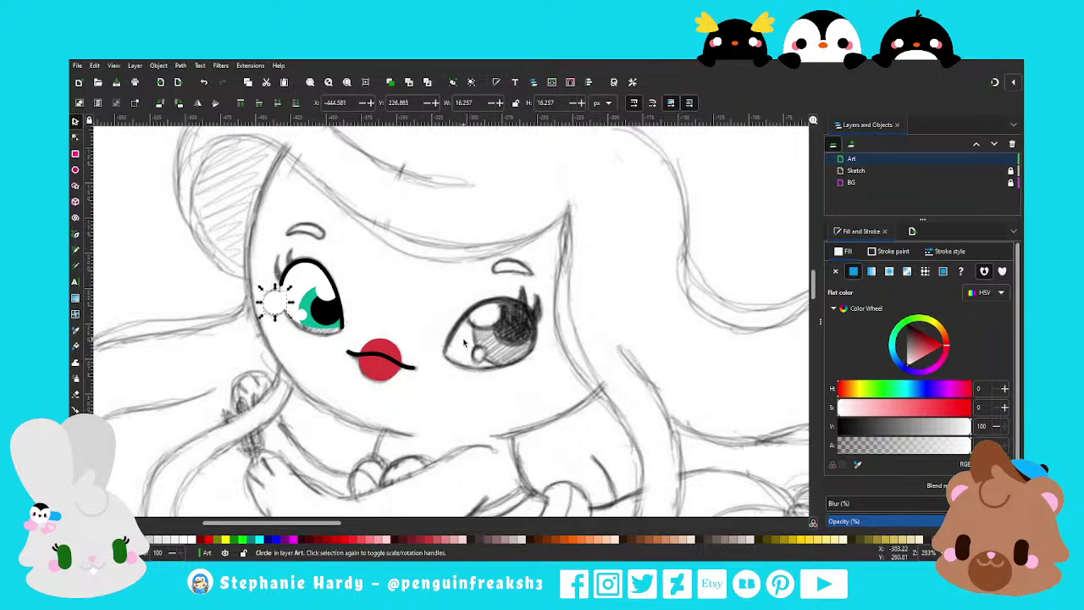
scroll(464, 342, down, 1)
key(Escape)
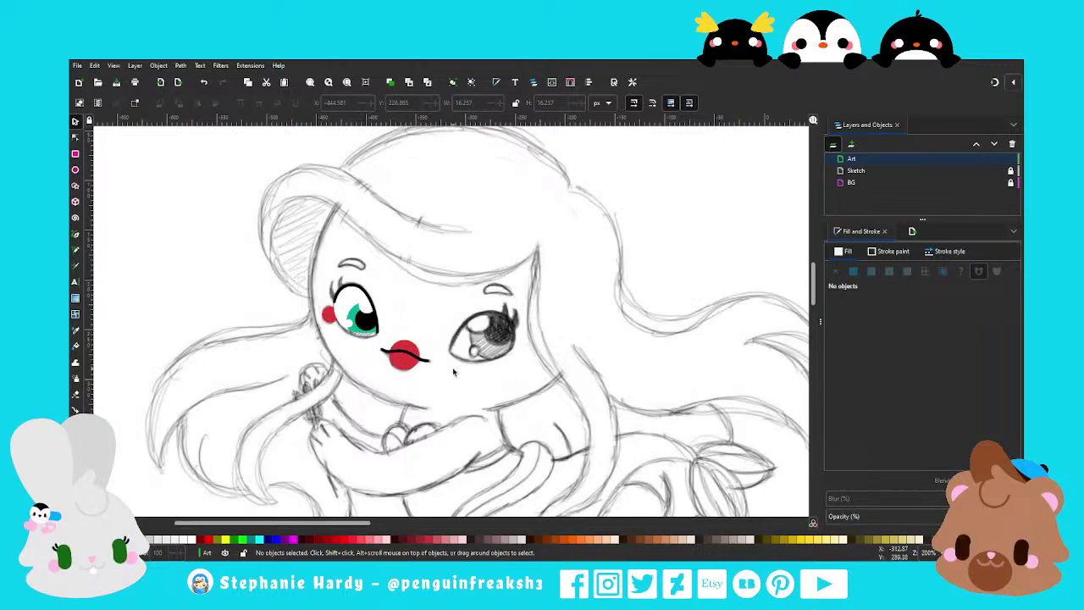
scroll(456, 339, up, 1)
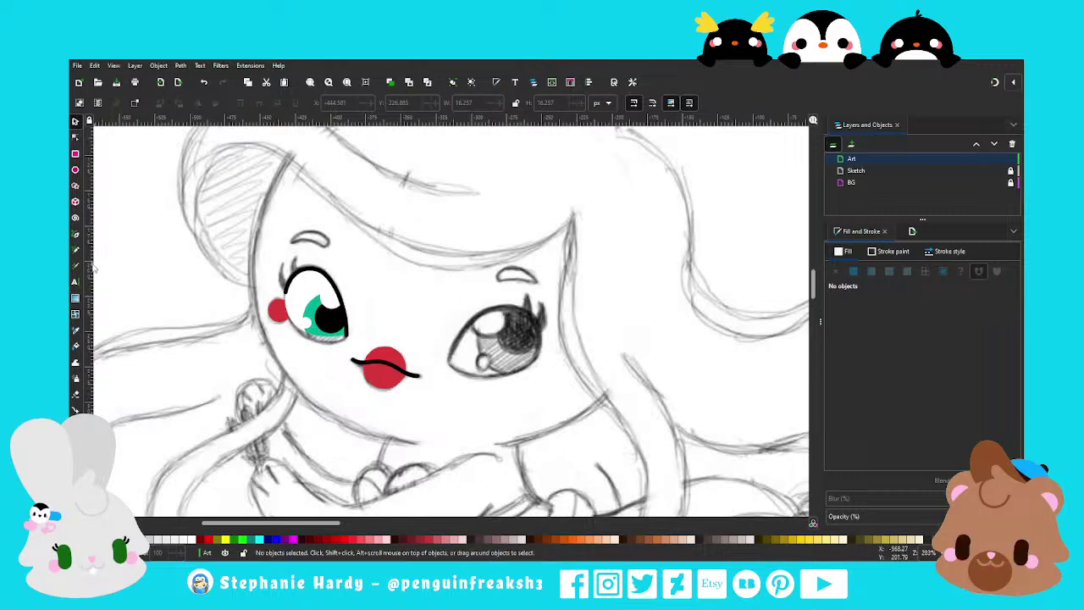
Draw the left eyebrow as a closed pen path and node-edit it into a crescent
click(75, 237)
scroll(343, 247, up, 1)
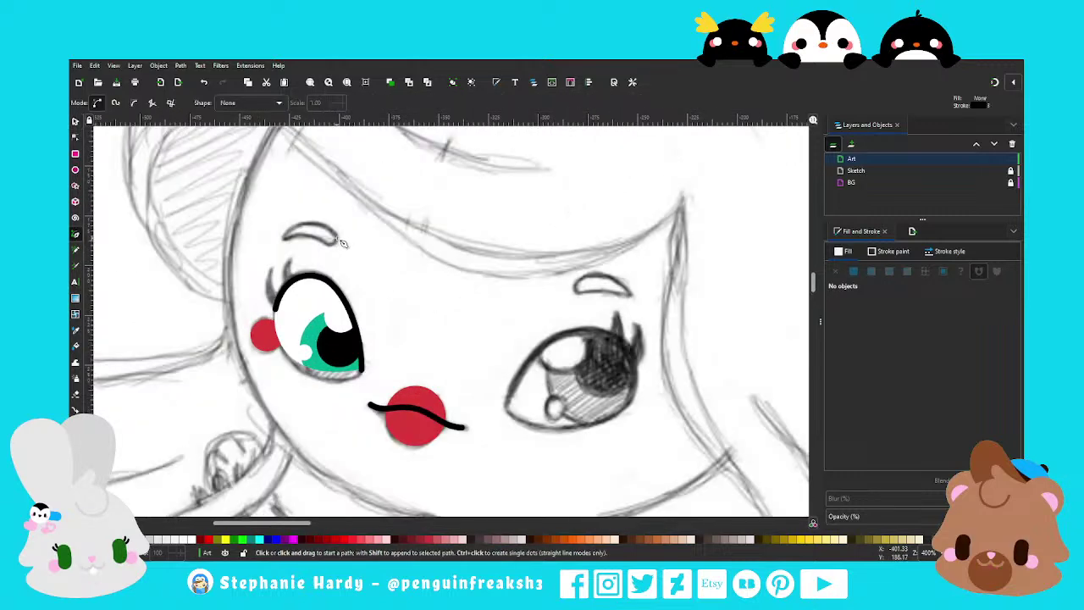
click(338, 240)
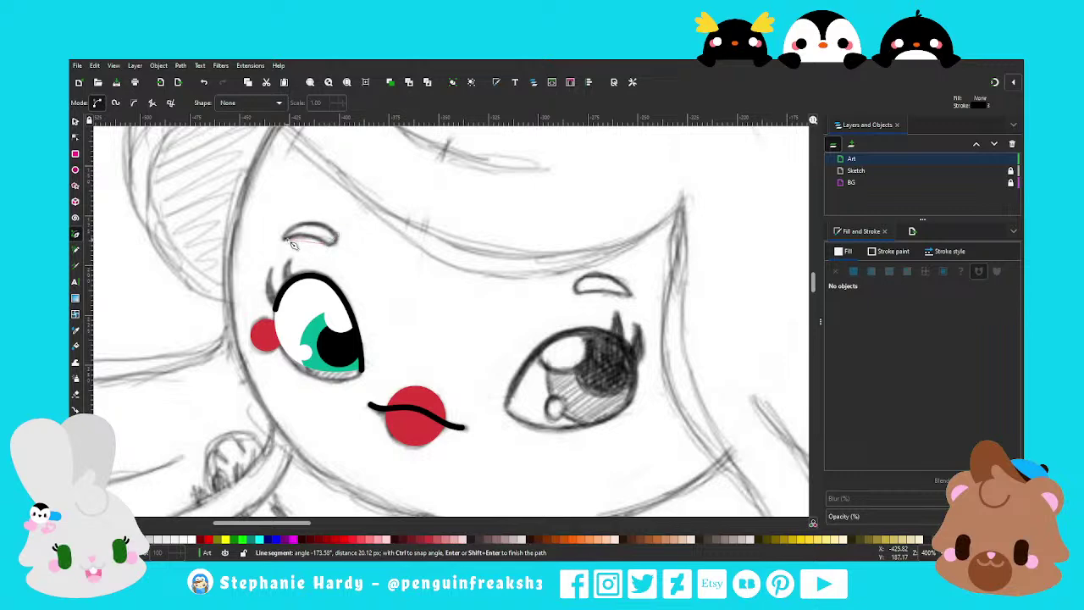
click(292, 245)
click(338, 241)
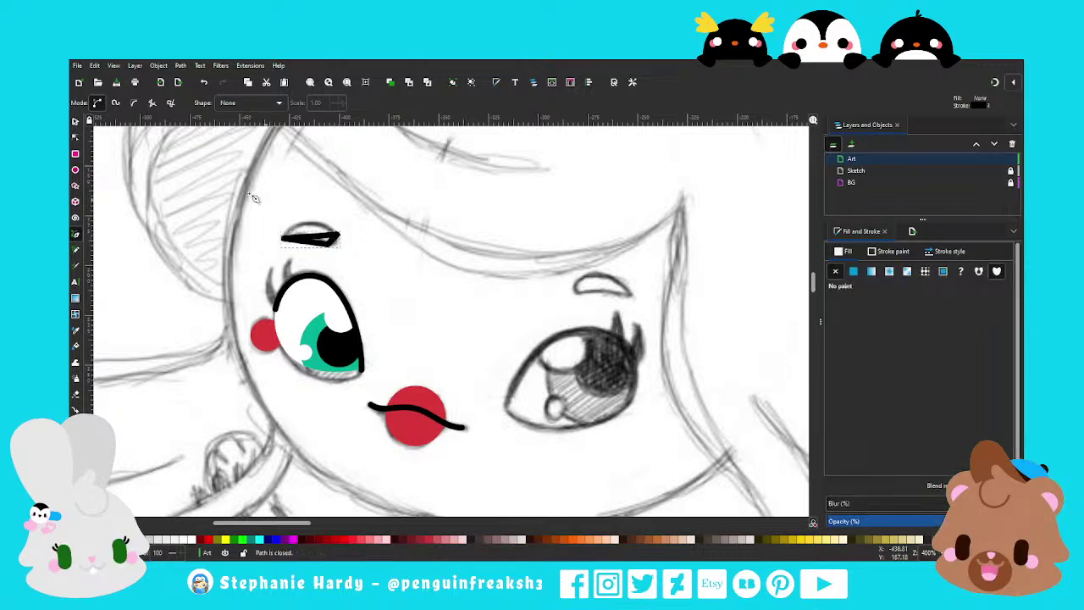
key(n)
drag(353, 251, 320, 225)
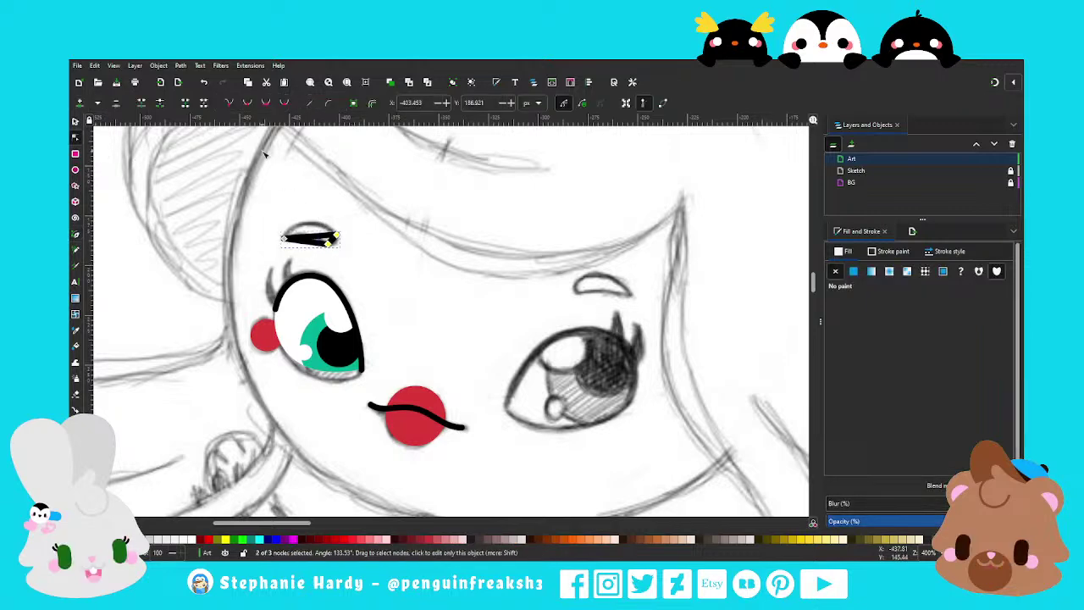
click(268, 102)
scroll(301, 193, up, 2)
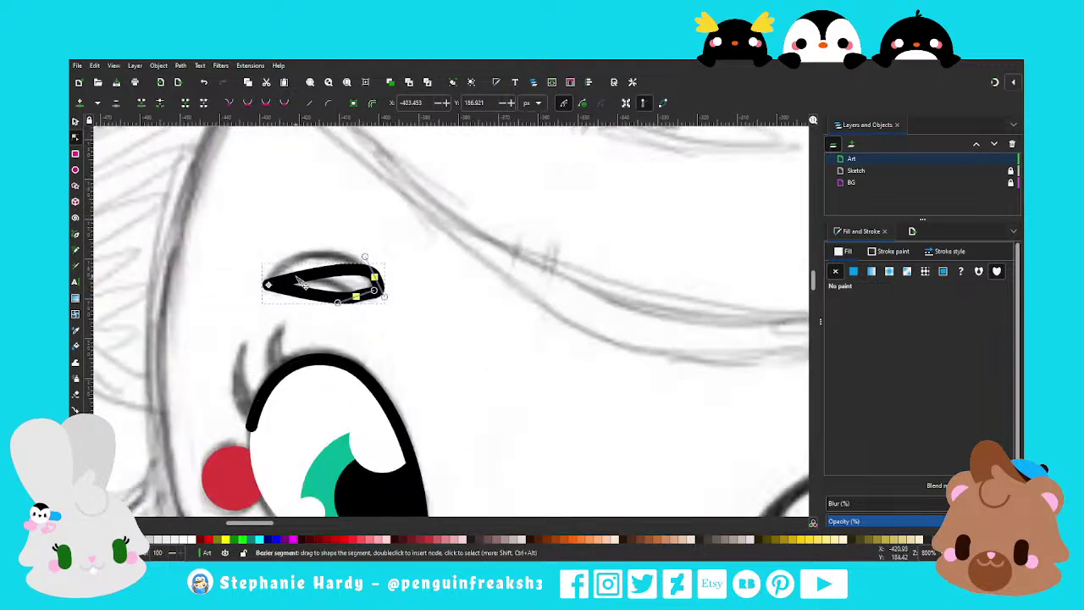
drag(302, 269, 307, 237)
mouse_move(298, 289)
mouse_down()
mouse_move(383, 290)
mouse_move(375, 270)
mouse_move(386, 289)
mouse_move(372, 303)
mouse_up()
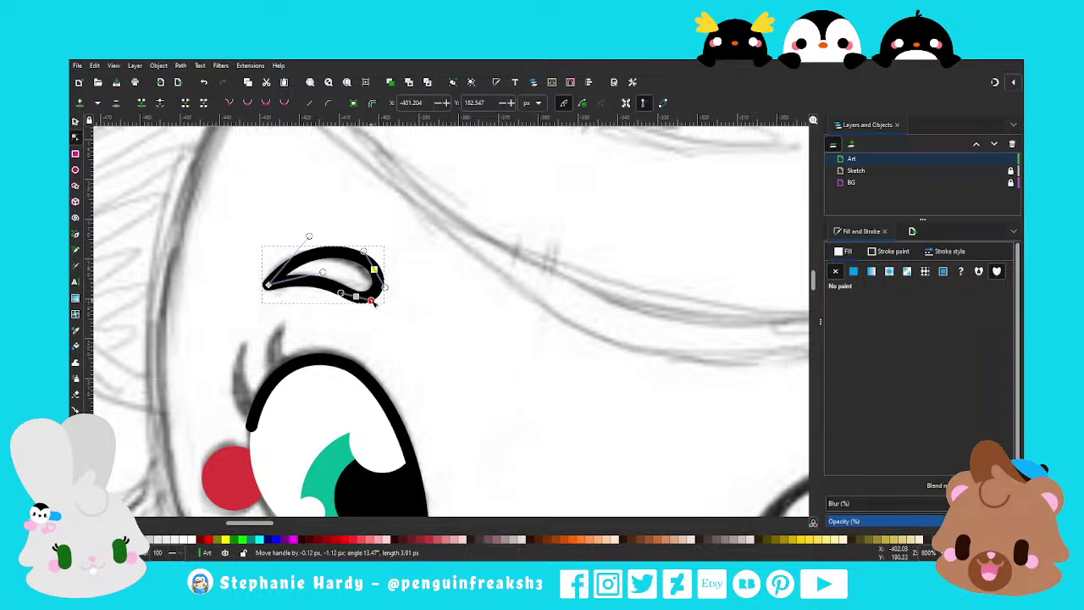
Fill the eyebrow solid red and remove its black outline
click(854, 271)
click(893, 252)
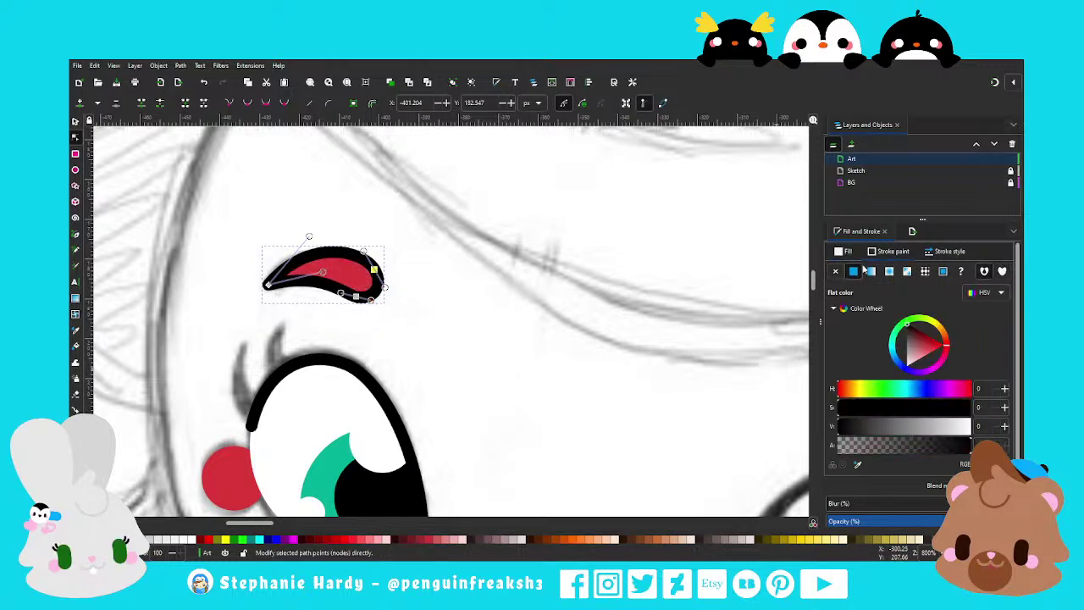
click(835, 271)
click(74, 121)
click(286, 229)
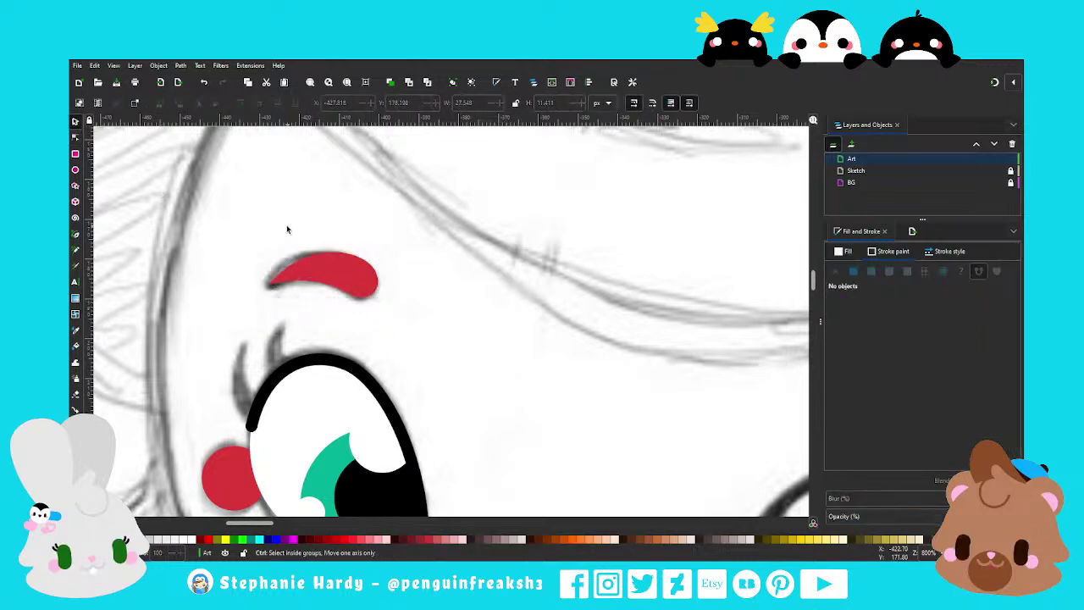
Duplicate the red eyebrow, move the copy above the right eye, and rotate it
scroll(288, 230, down, 2)
scroll(354, 233, down, 1)
click(298, 244)
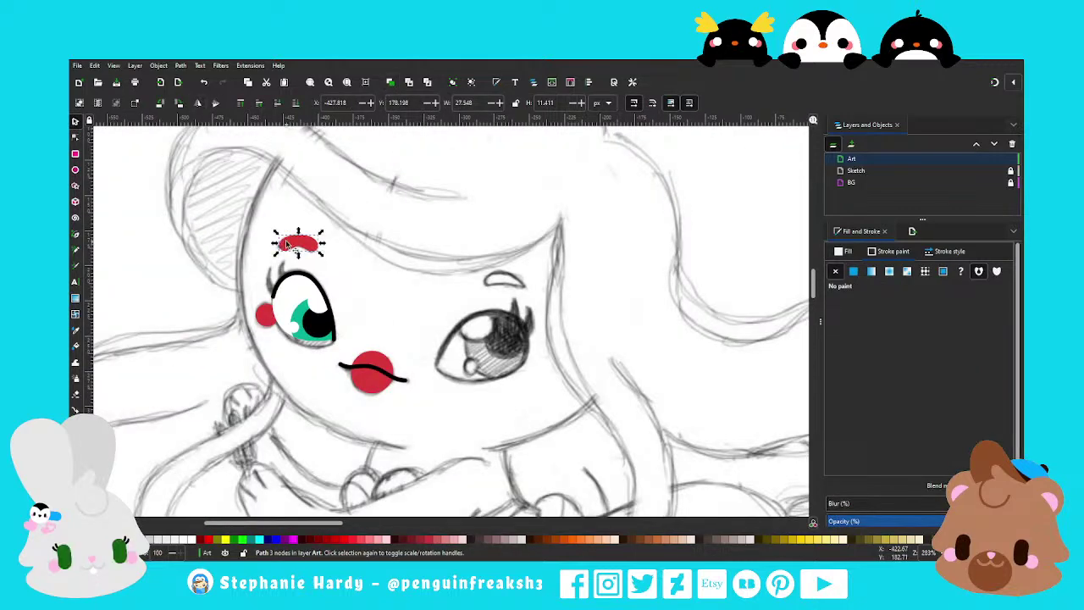
key(ctrl+d)
mouse_move(297, 243)
mouse_down()
mouse_move(513, 243)
mouse_move(507, 279)
mouse_move(534, 283)
mouse_up()
click(506, 279)
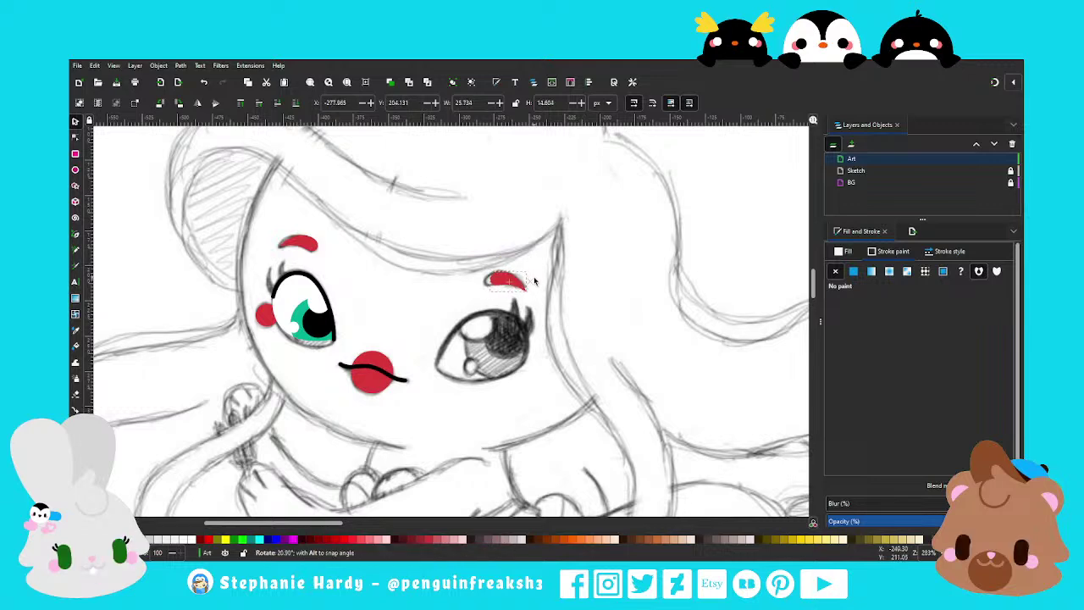
key(Escape)
ctrl+scroll(363, 238, down, 1)
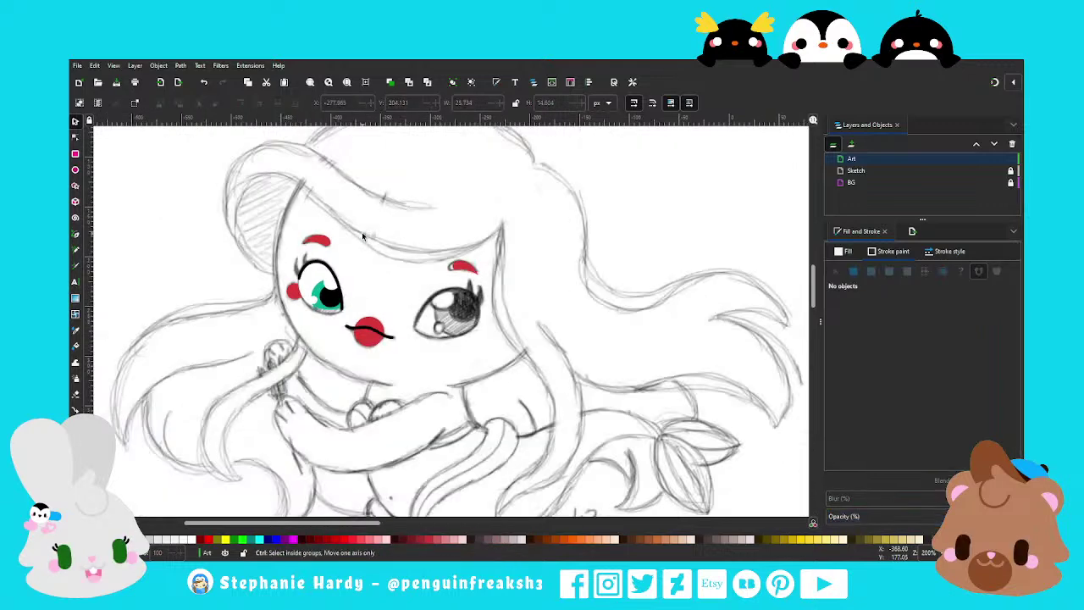
ctrl+scroll(301, 280, up, 1)
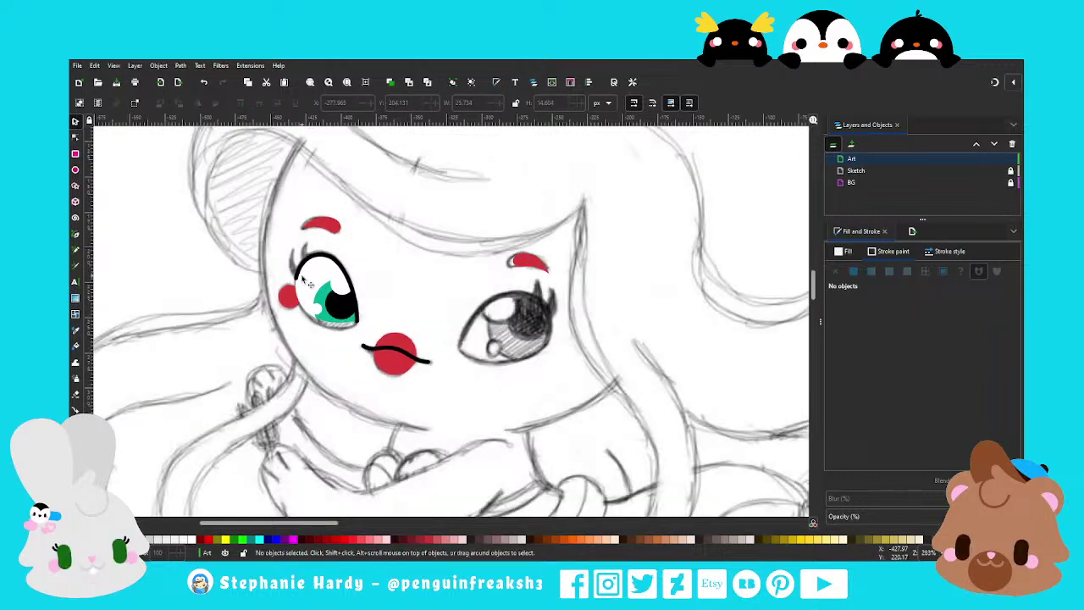
ctrl+scroll(309, 282, up, 1)
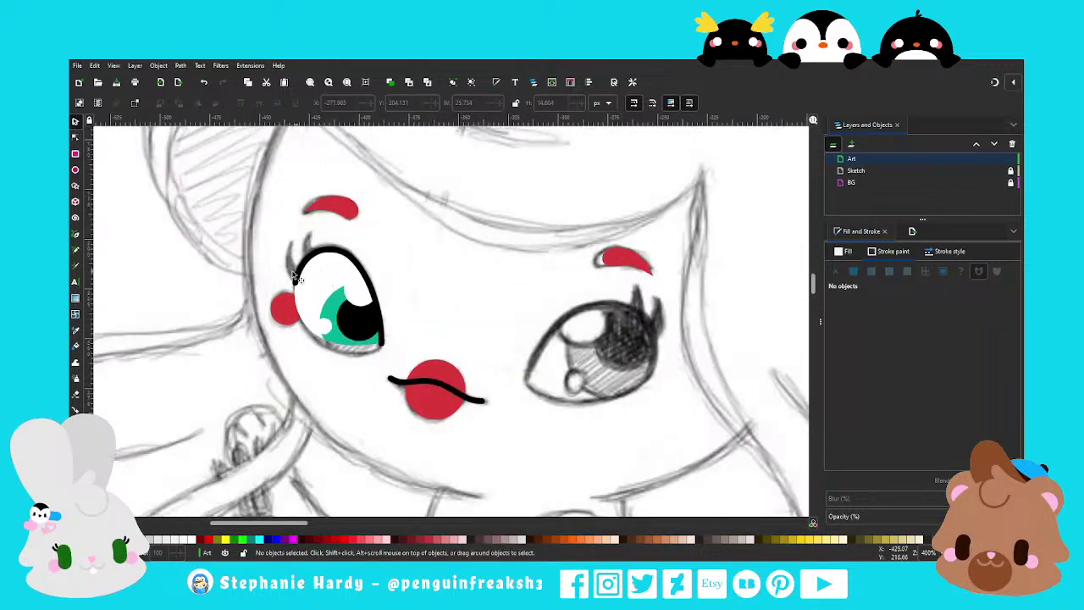
Draw a closed eyelash shape at the left eye's outer corner and fill it black
click(75, 244)
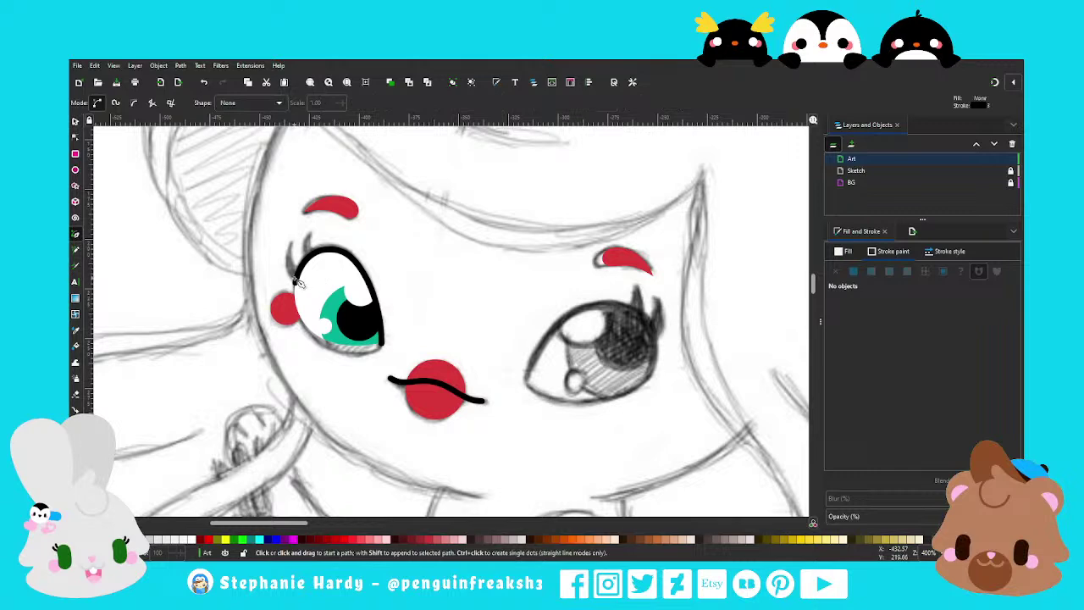
click(297, 282)
click(292, 241)
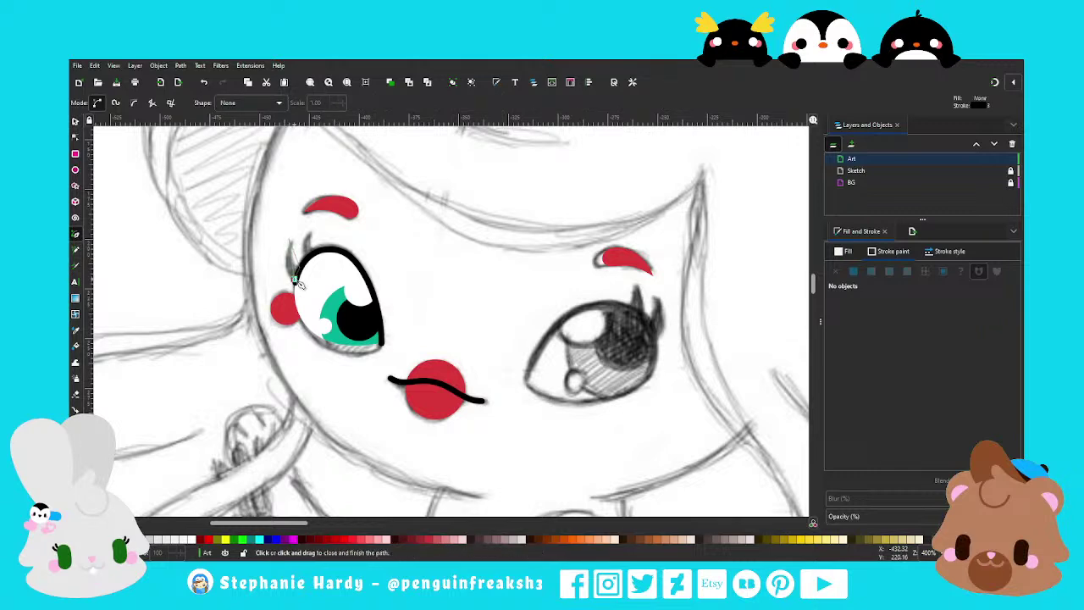
click(296, 283)
click(837, 271)
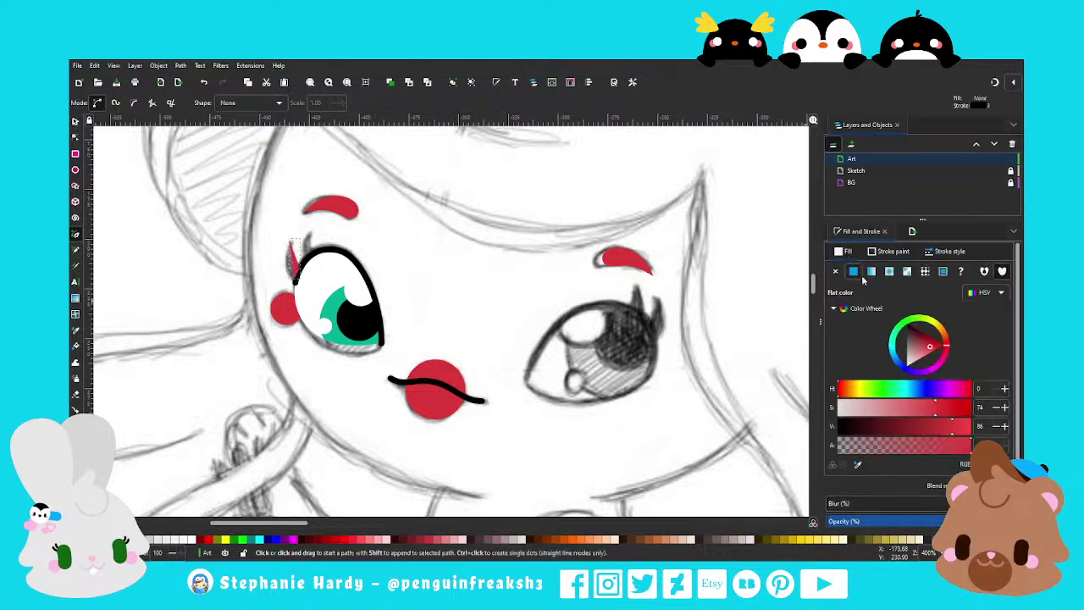
Node-edit the eyelash to widen it and curve its edges
key(n)
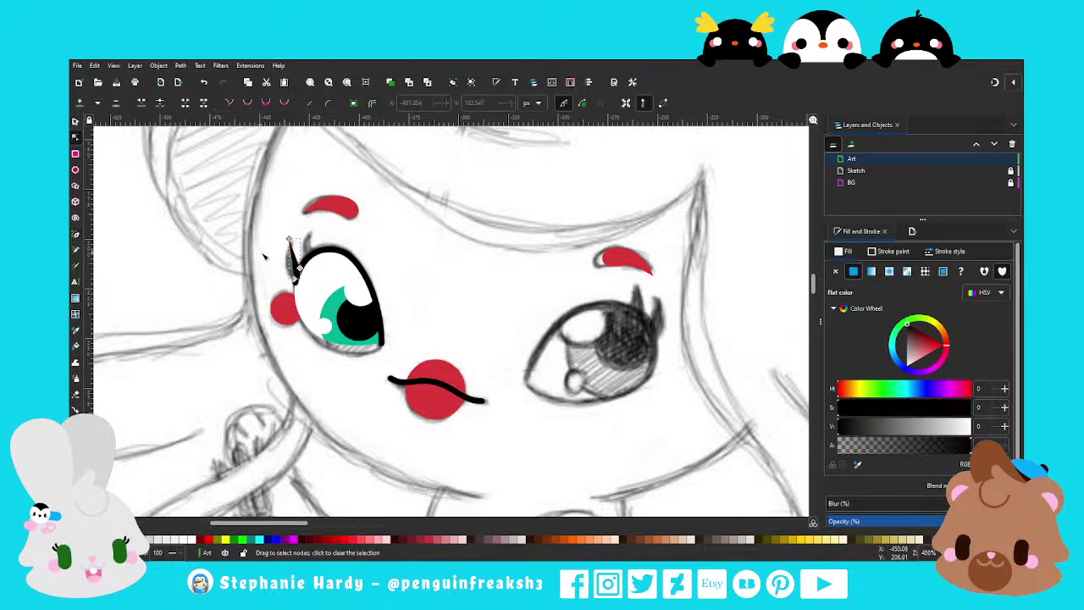
scroll(265, 257, up, 2)
mouse_move(326, 276)
mouse_down()
mouse_move(315, 283)
mouse_move(313, 246)
mouse_move(332, 268)
mouse_up()
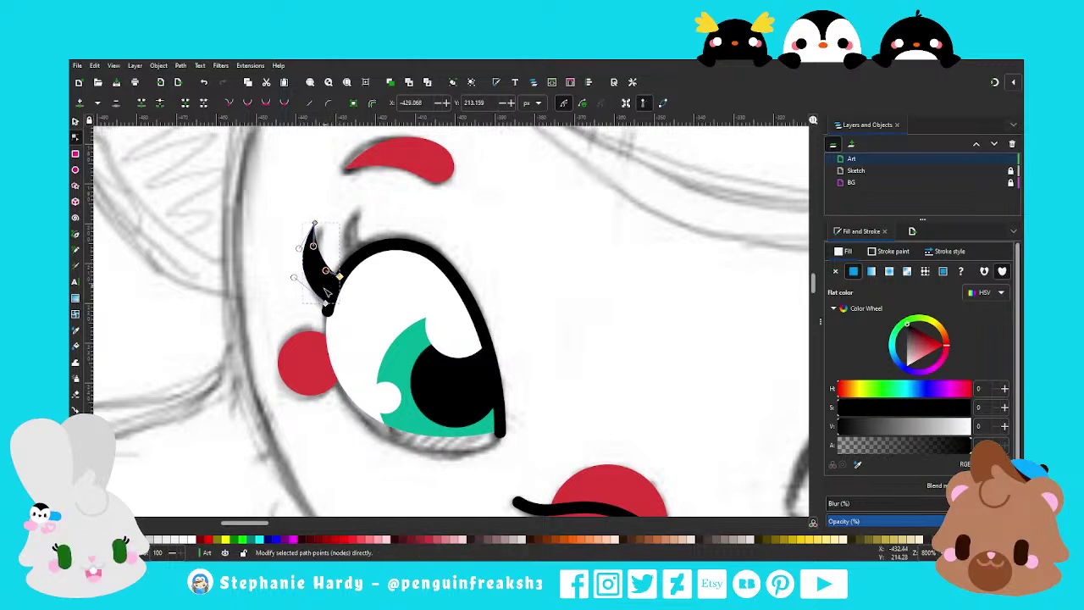
drag(298, 282, 288, 291)
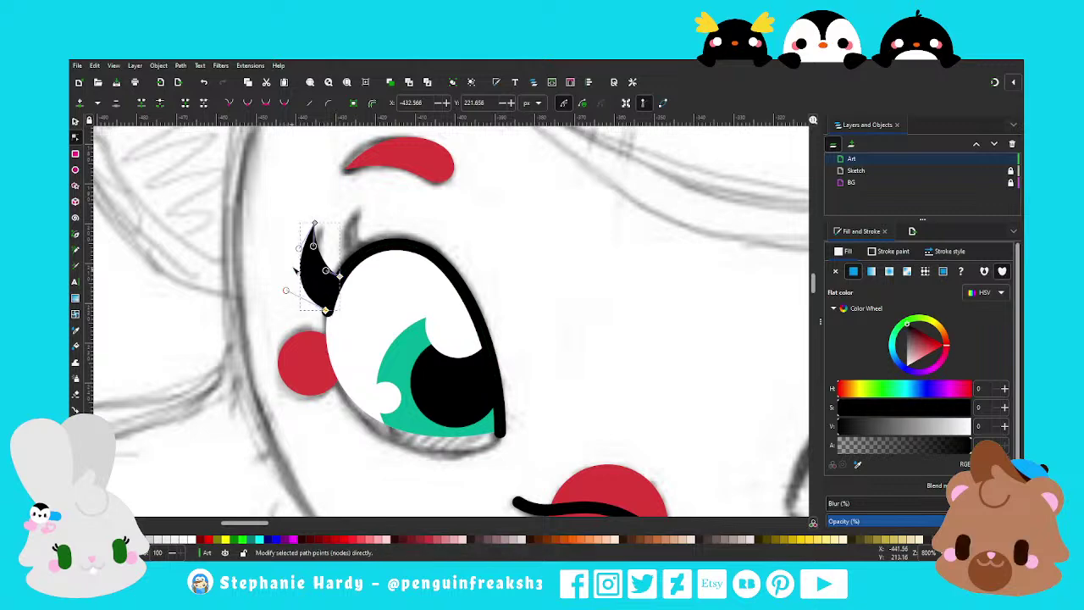
mouse_move(299, 248)
mouse_down()
mouse_move(286, 246)
mouse_move(329, 272)
mouse_up()
Paste a smaller eyelash copy and tilt it beside the first one
key(s)
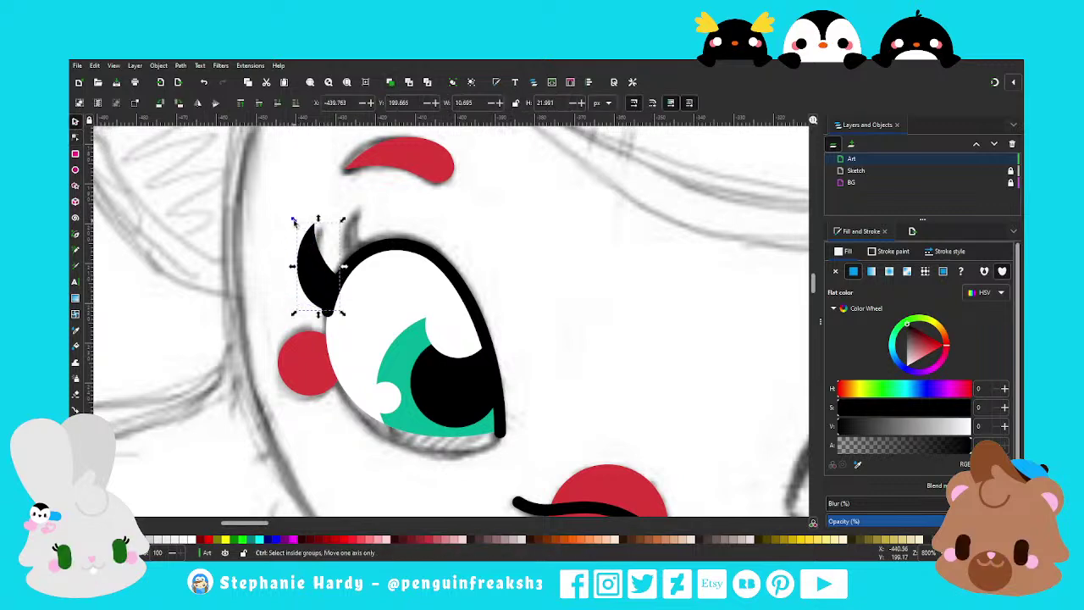
key(ctrl+v)
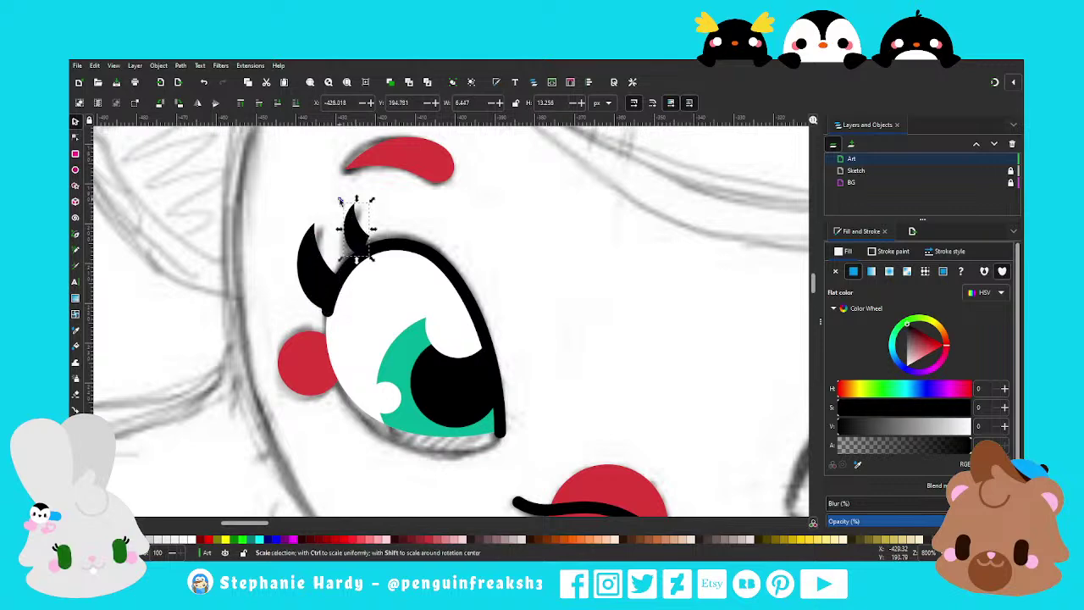
click(356, 227)
mouse_move(373, 200)
mouse_down()
mouse_move(382, 206)
mouse_move(370, 222)
mouse_up()
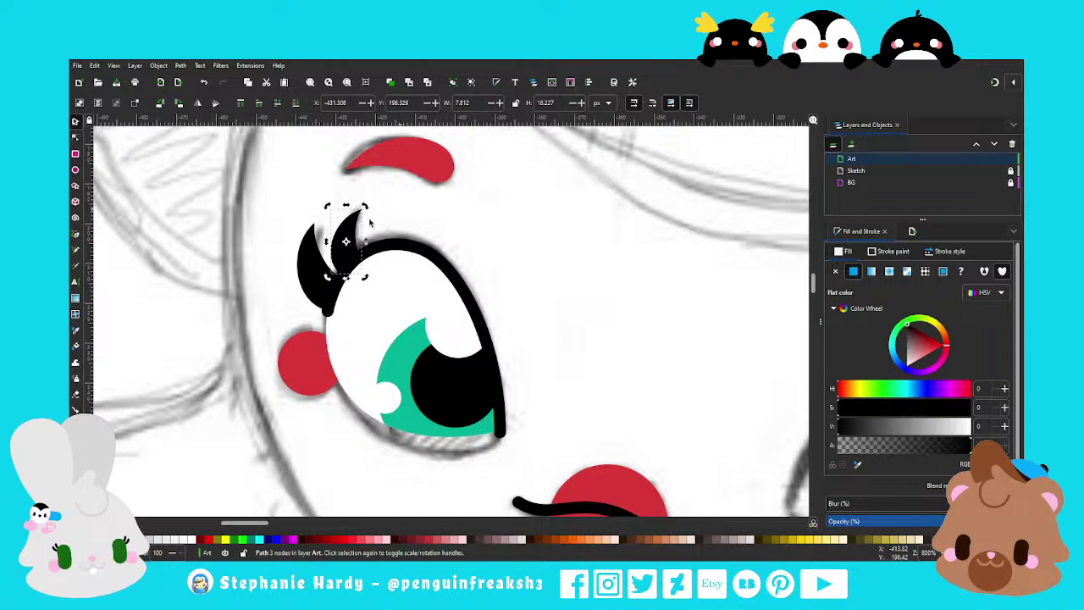
key(Escape)
scroll(338, 246, down, 2)
scroll(290, 260, down, 1)
scroll(291, 260, up, 2)
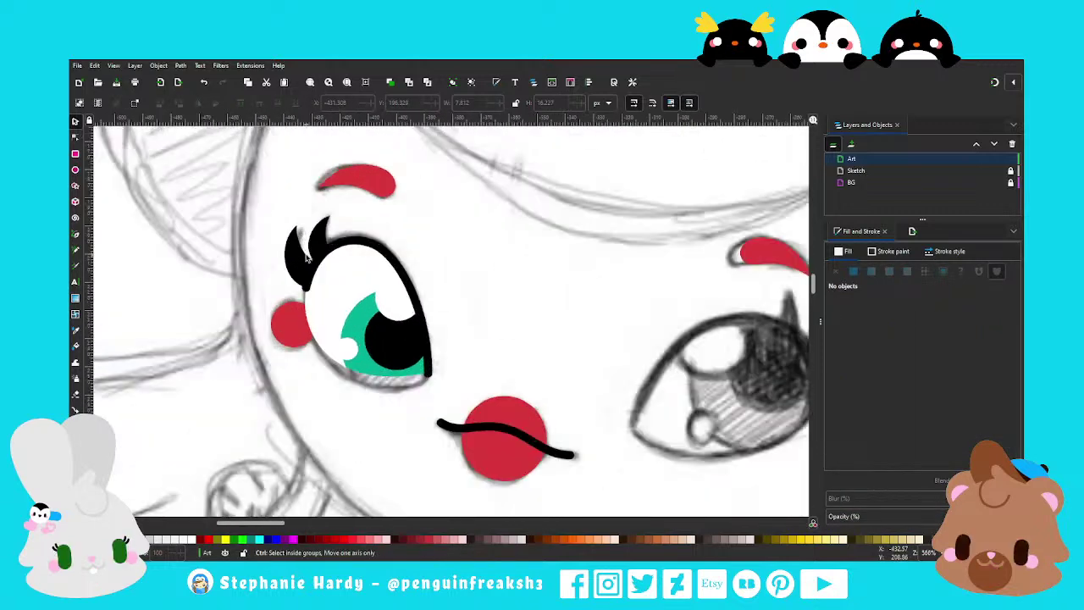
scroll(291, 261, up, 1)
click(320, 239)
key(Escape)
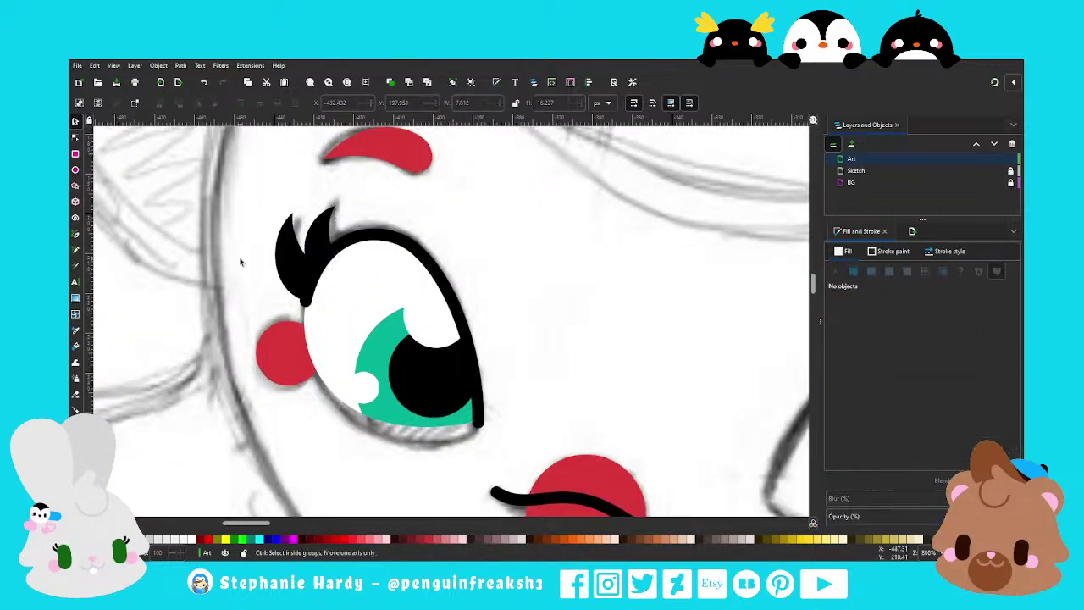
scroll(242, 257, down, 2)
scroll(243, 257, down, 1)
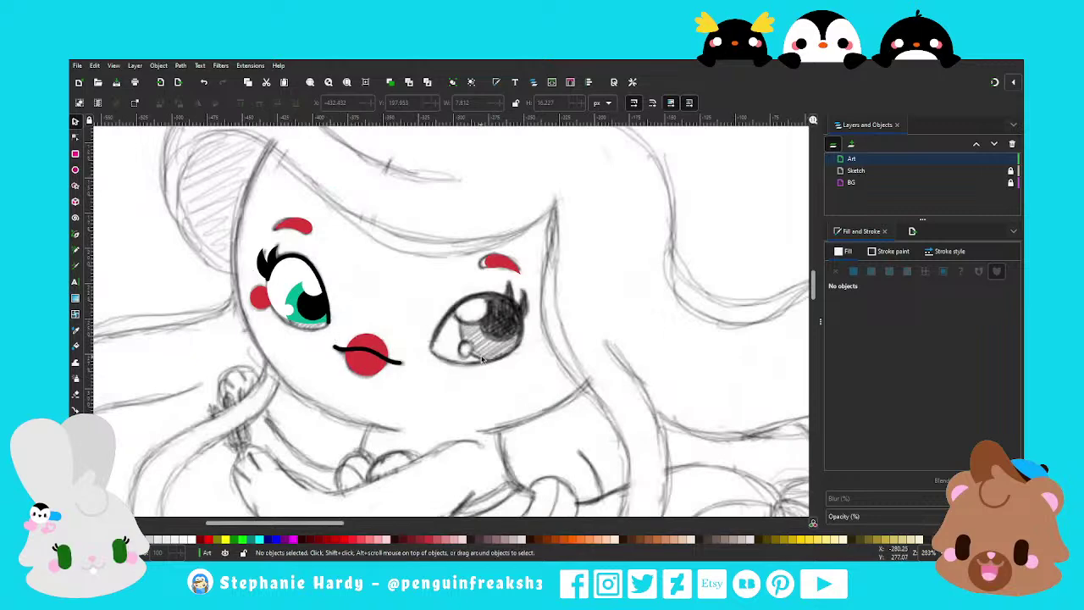
scroll(485, 354, up, 1)
Duplicate and horizontally mirror the left eye, then move, rotate and enlarge it onto the right eye
drag(129, 192, 273, 347)
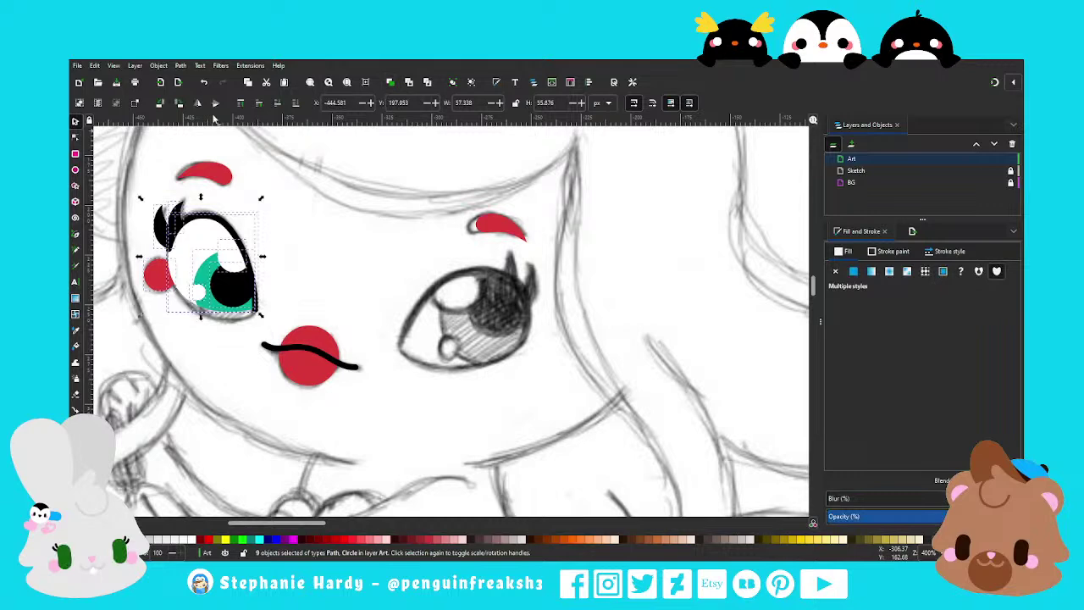
key(ctrl+d)
key(h)
mouse_move(169, 292)
mouse_down()
mouse_move(396, 297)
mouse_move(438, 337)
mouse_up()
click(438, 337)
drag(533, 247, 545, 283)
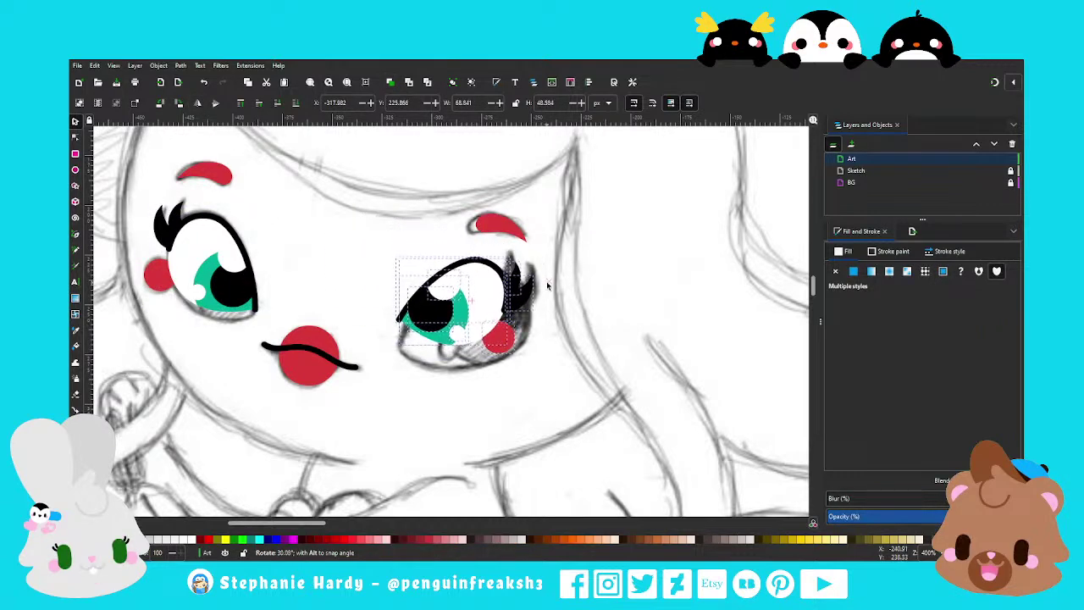
drag(479, 301, 490, 311)
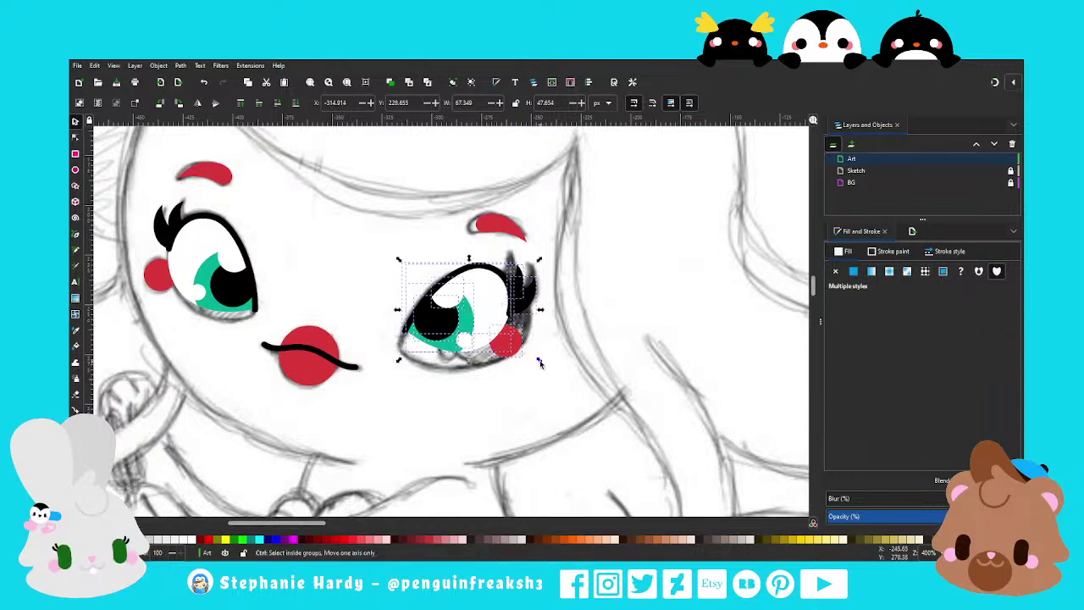
drag(538, 361, 557, 373)
Thin the right eye's outline to stroke width 3 and move its pupil up and right
scroll(471, 328, down, 1)
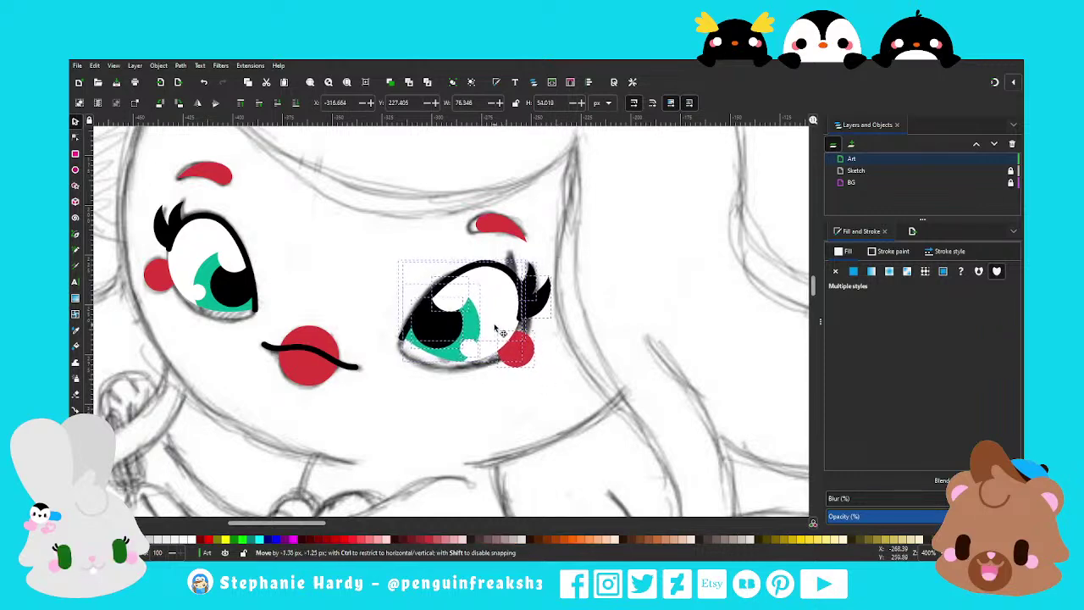
key(Escape)
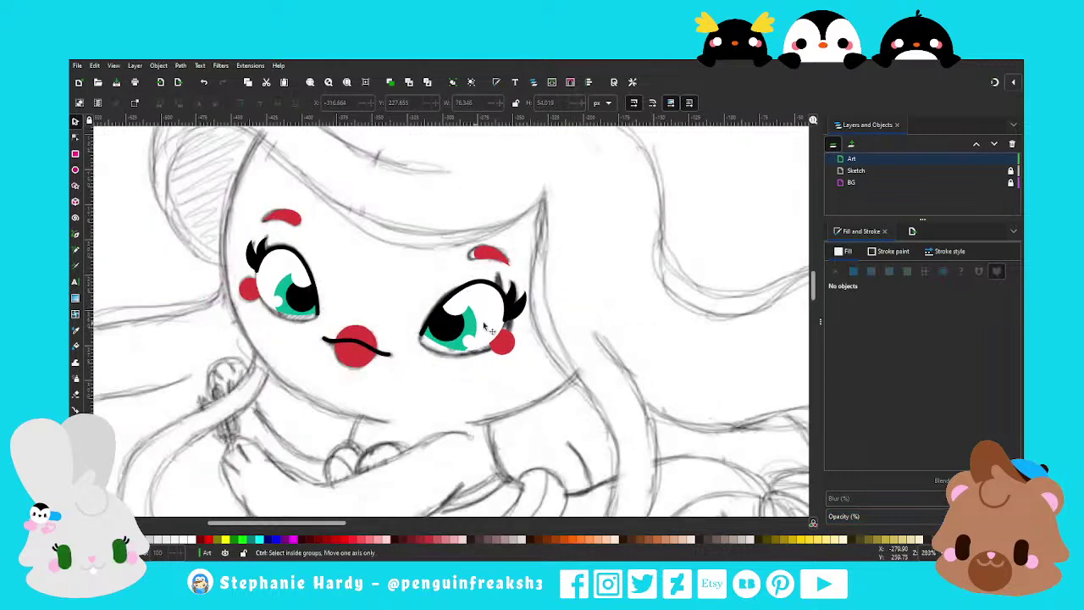
scroll(508, 315, up, 2)
click(477, 264)
click(943, 253)
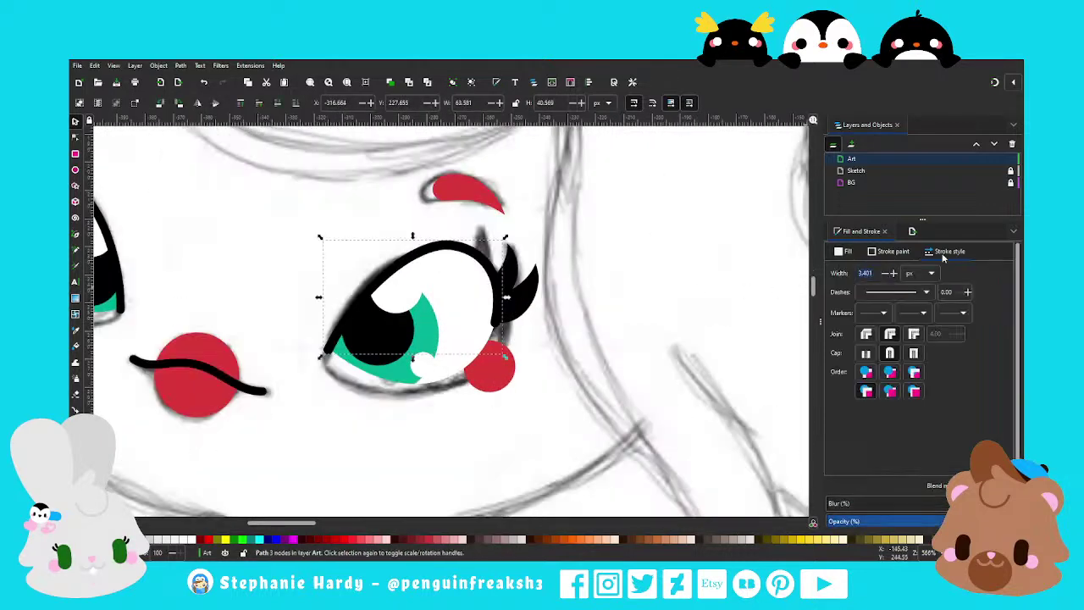
text(3)
key(Return)
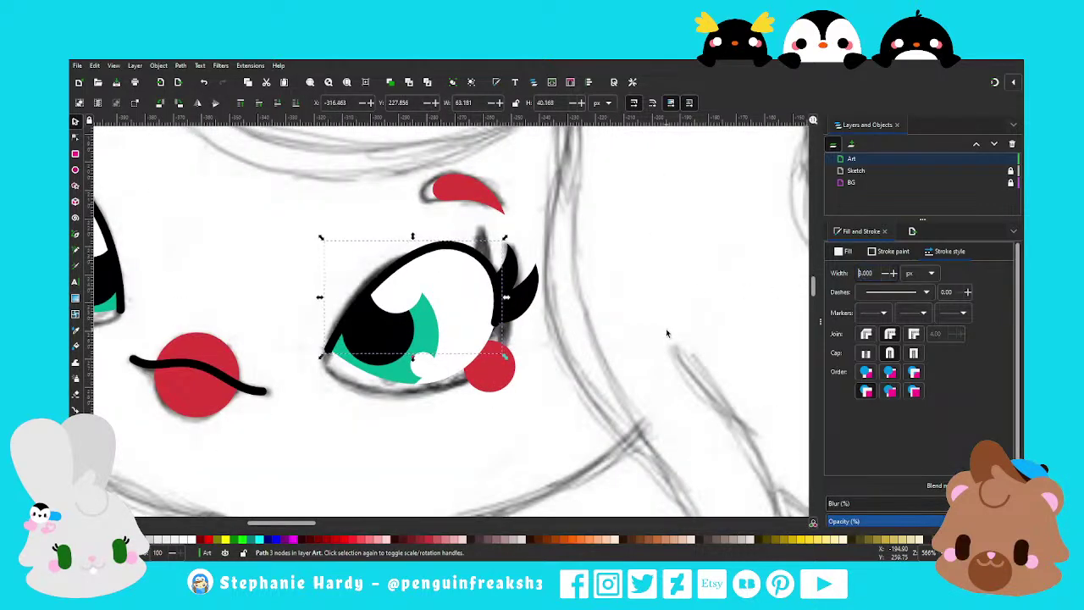
key(Escape)
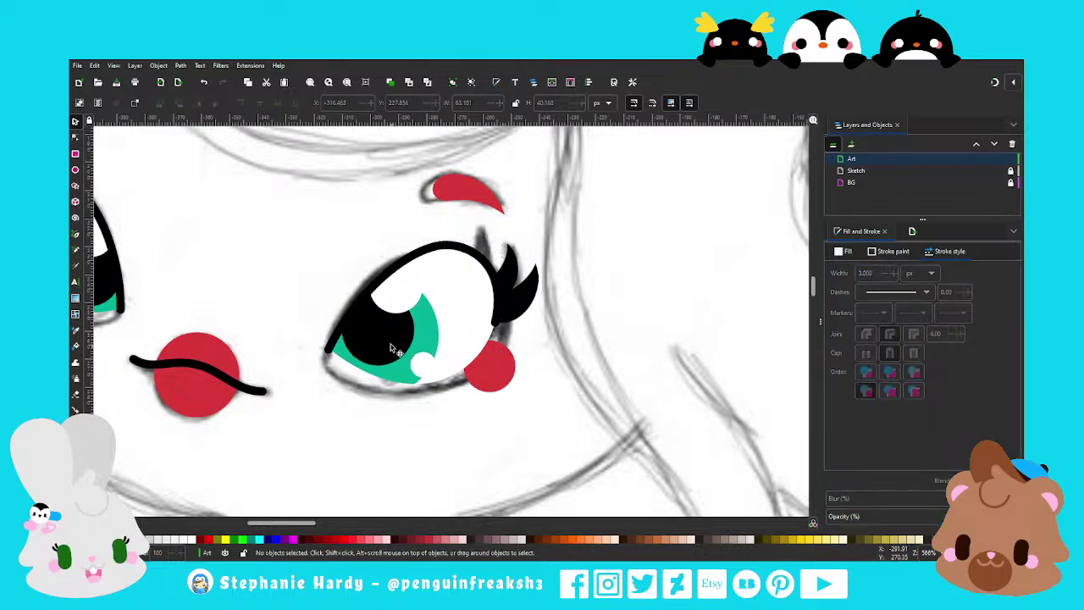
drag(384, 348, 462, 309)
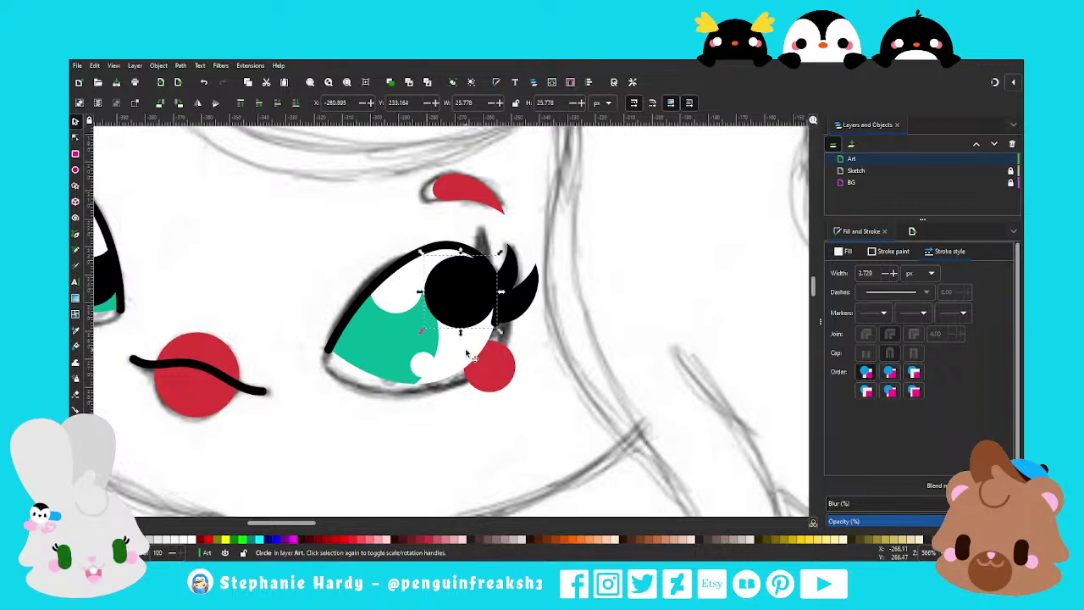
scroll(472, 353, down, 1)
Move the old green iris aside to the right of the face and compare against the sketch
click(404, 353)
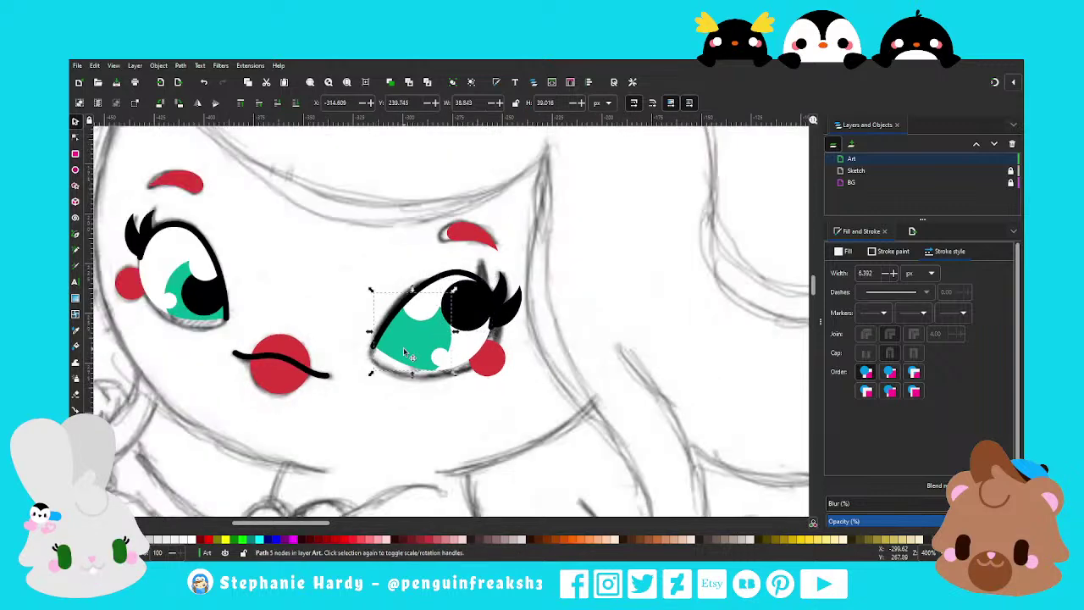
drag(405, 354, 427, 337)
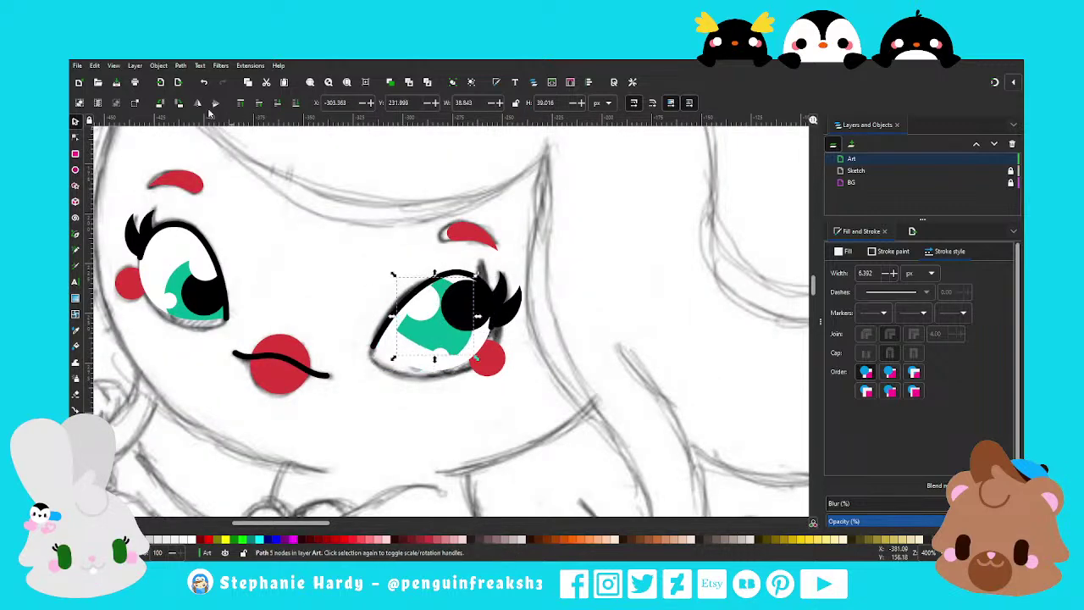
mouse_move(427, 336)
mouse_down()
mouse_move(569, 357)
mouse_move(578, 339)
mouse_up()
mouse_move(377, 276)
mouse_down()
mouse_move(453, 365)
mouse_move(518, 388)
mouse_move(584, 336)
mouse_move(544, 381)
mouse_up()
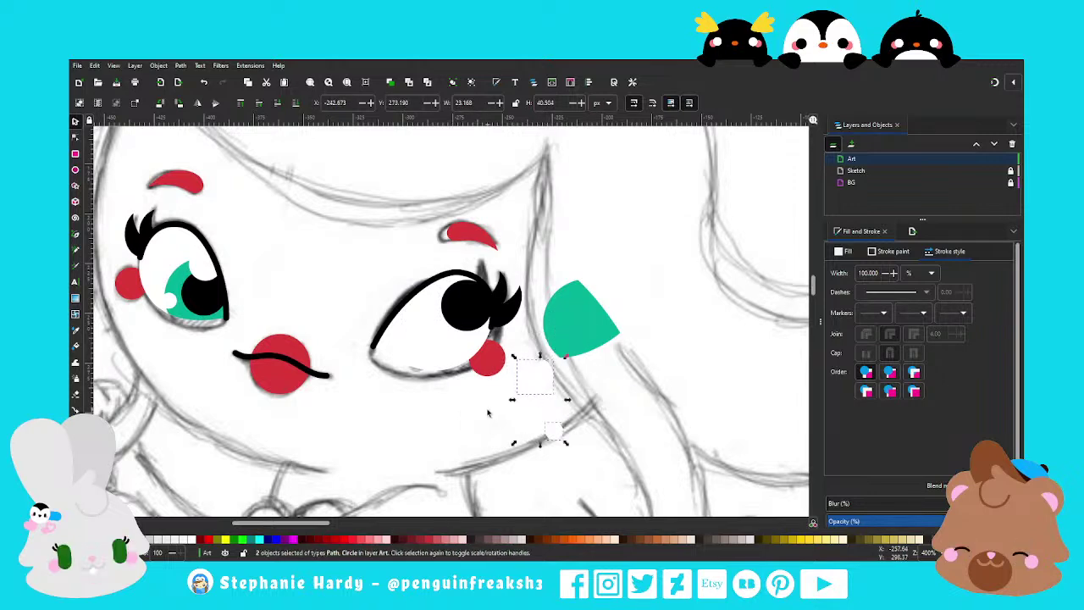
click(487, 412)
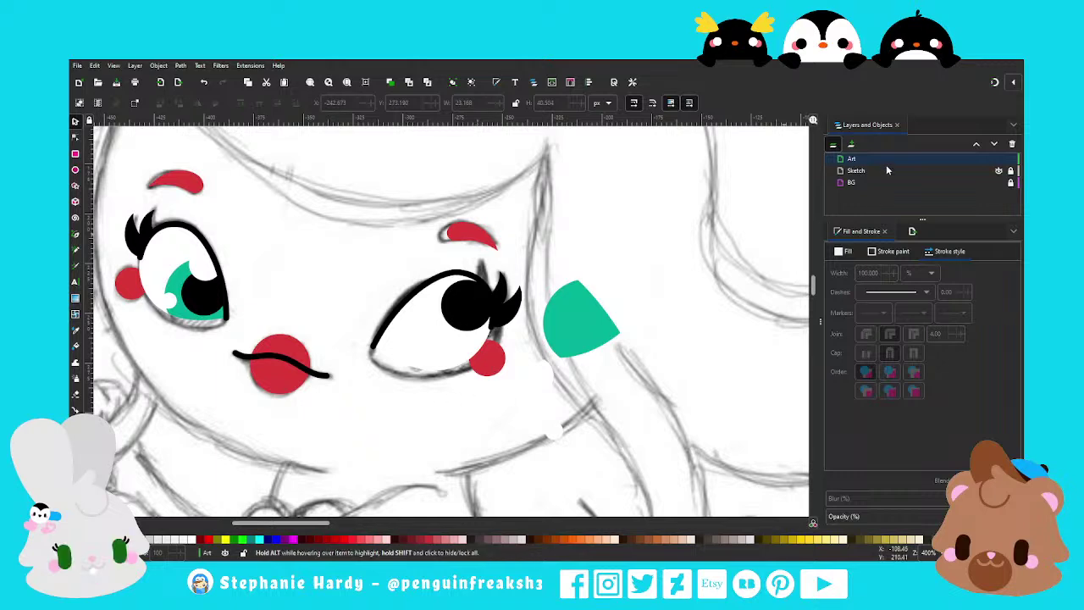
click(998, 160)
click(999, 160)
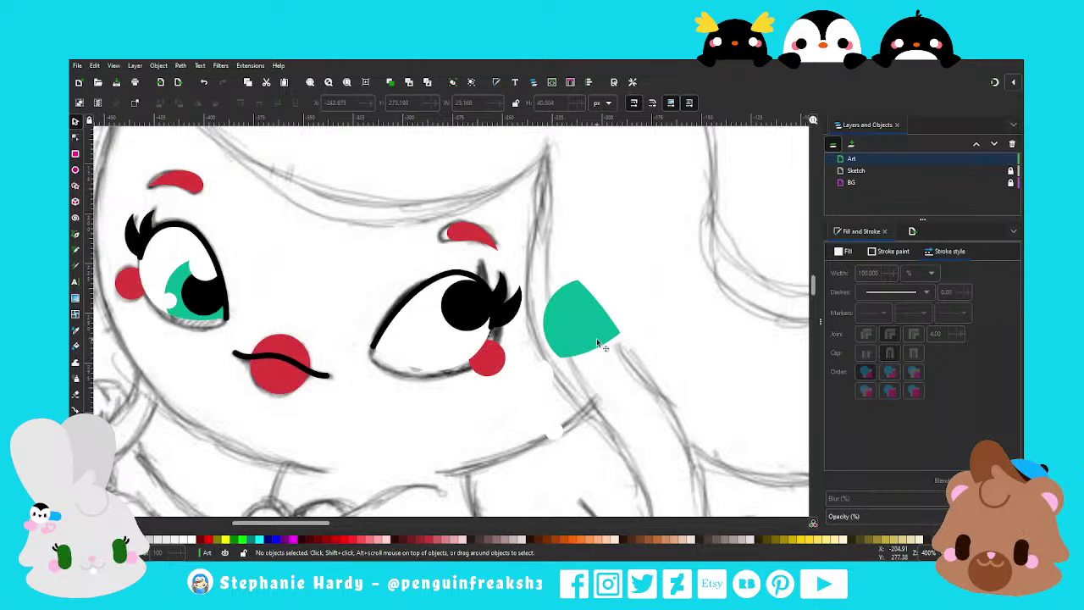
Draw a flat teal circle over the right eye and lower it beneath the pupil
click(76, 169)
drag(423, 256, 529, 361)
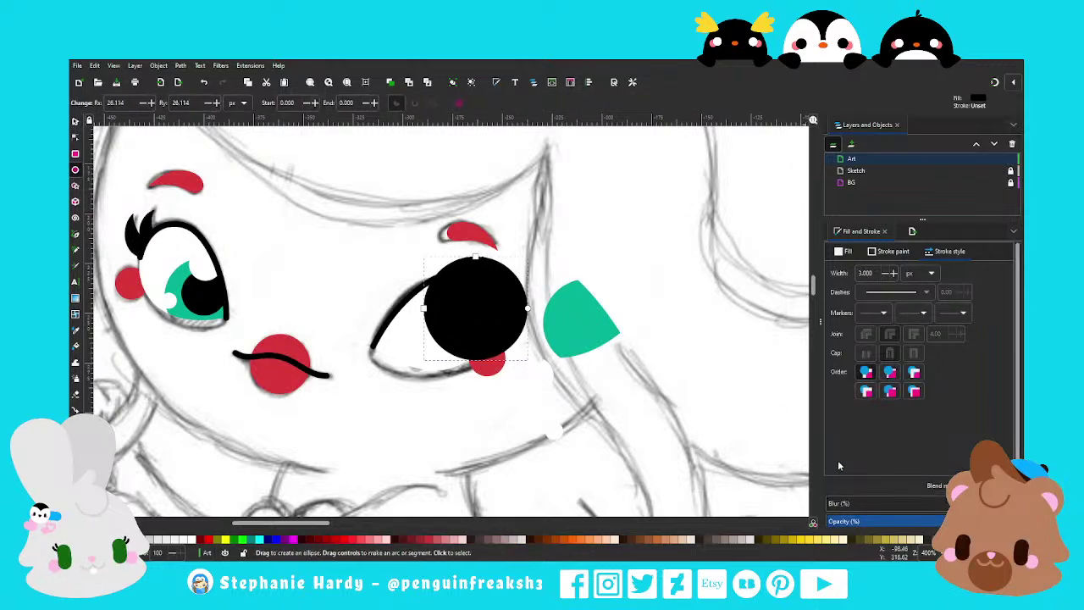
click(844, 250)
click(857, 465)
click(182, 296)
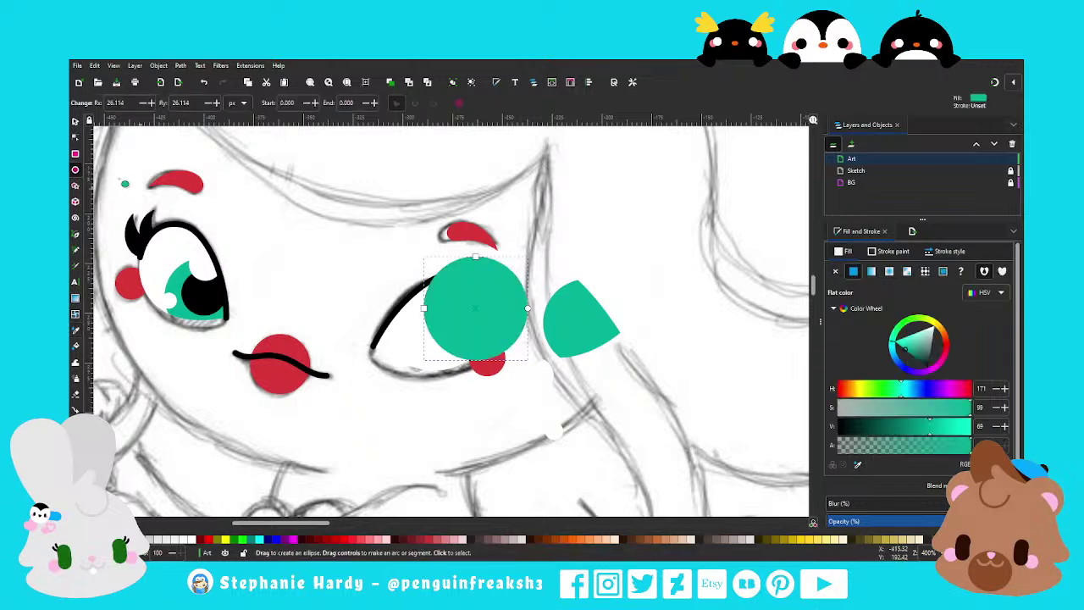
click(74, 122)
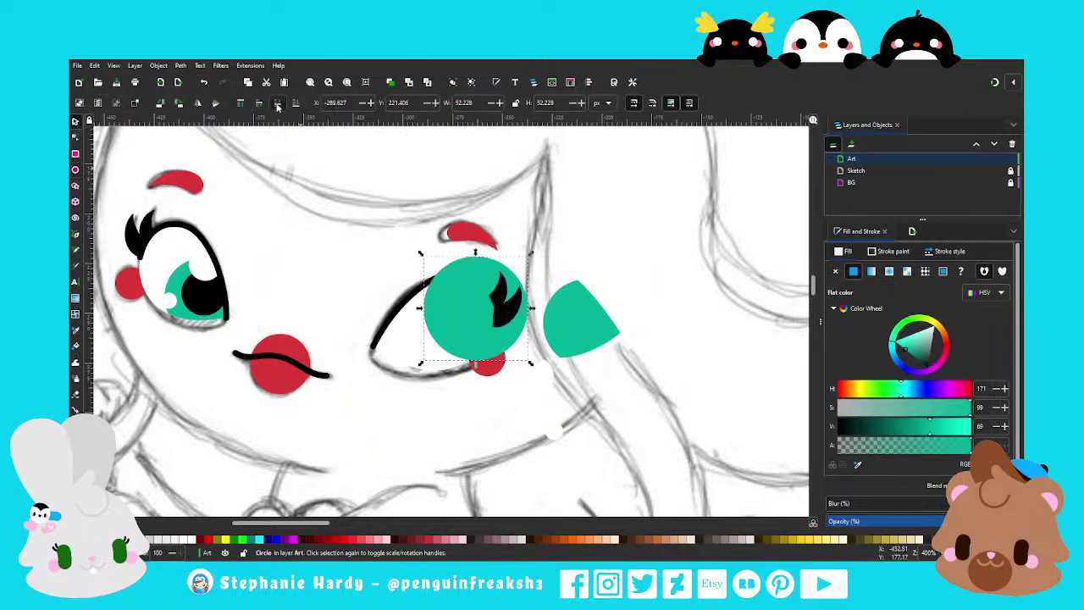
click(277, 103)
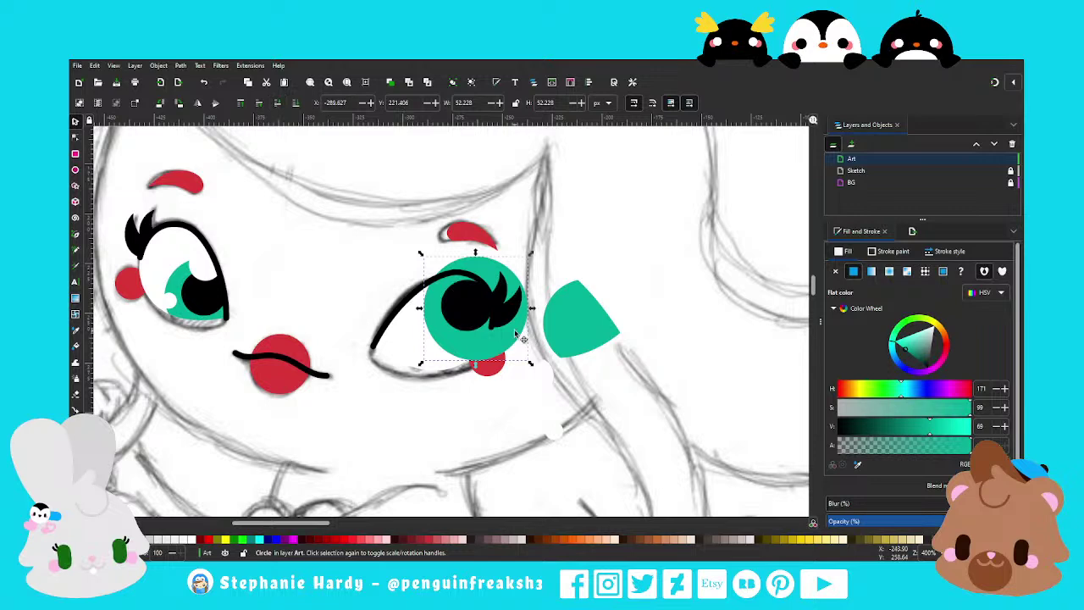
drag(523, 337, 515, 332)
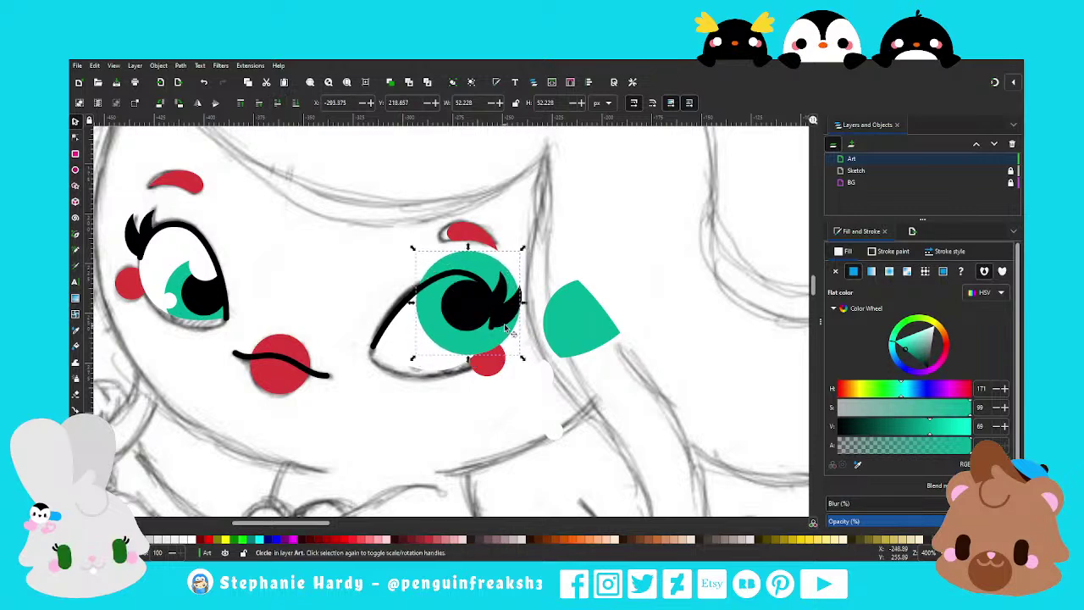
Intersect the circle with the eye white, move both highlights onto it, and delete the old iris
shift+click(413, 359)
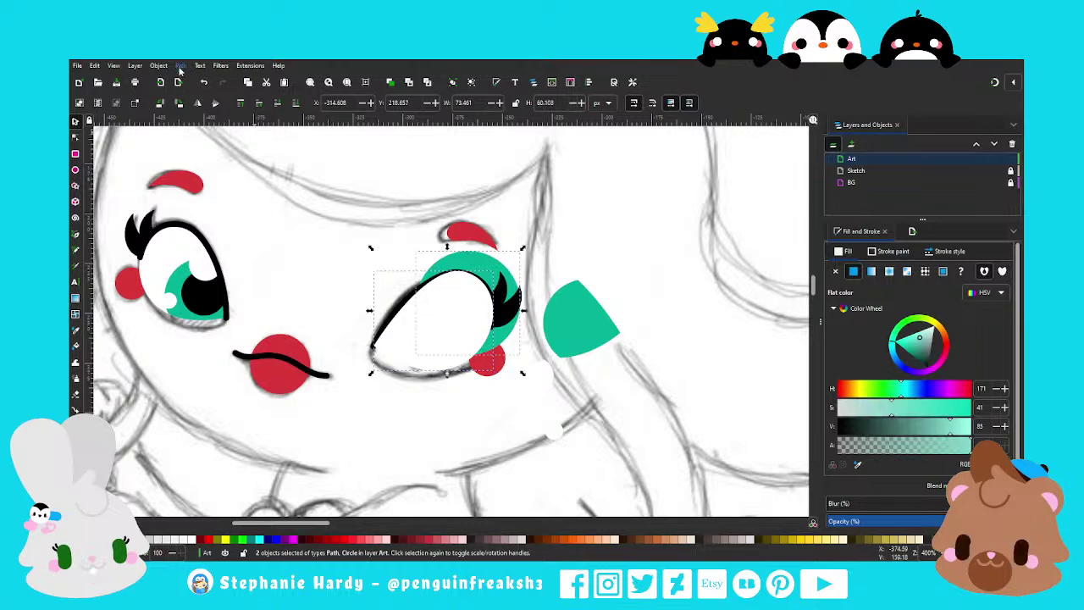
click(192, 146)
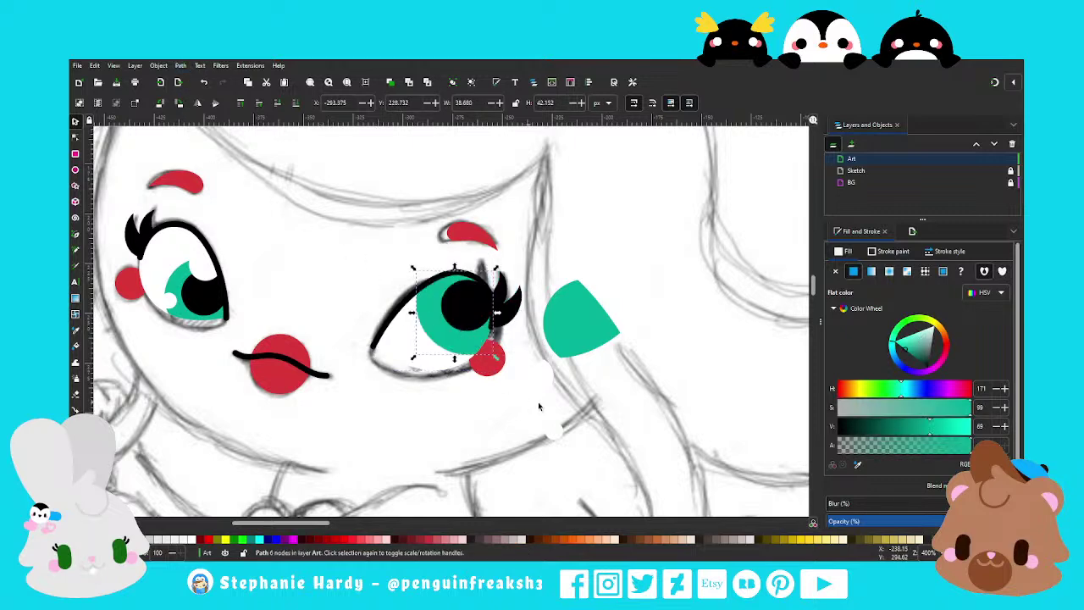
mouse_move(546, 383)
mouse_down()
mouse_move(434, 307)
mouse_move(442, 299)
mouse_up()
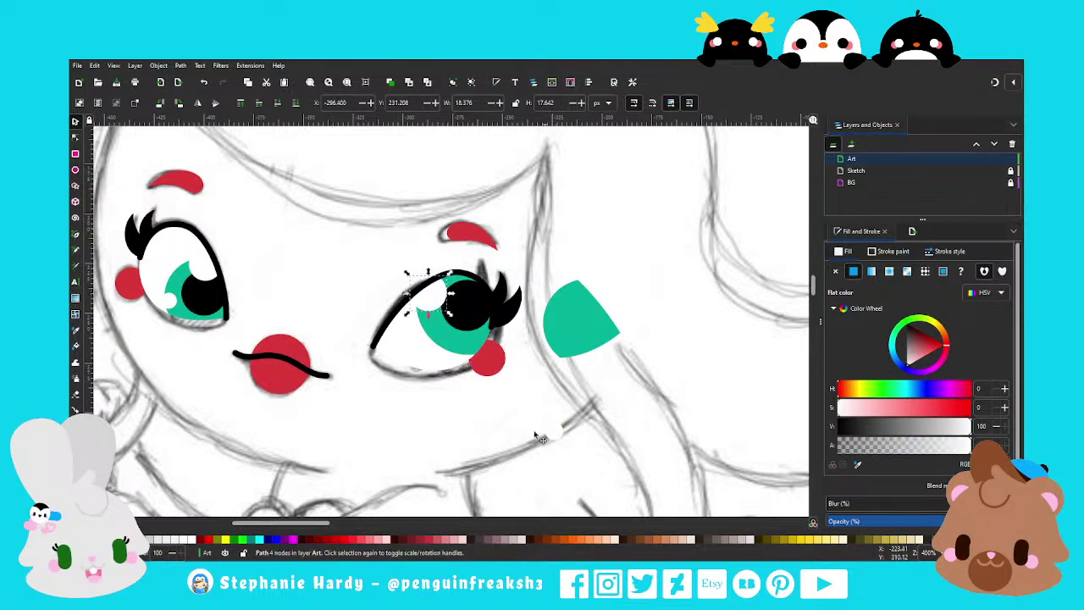
drag(535, 437, 446, 354)
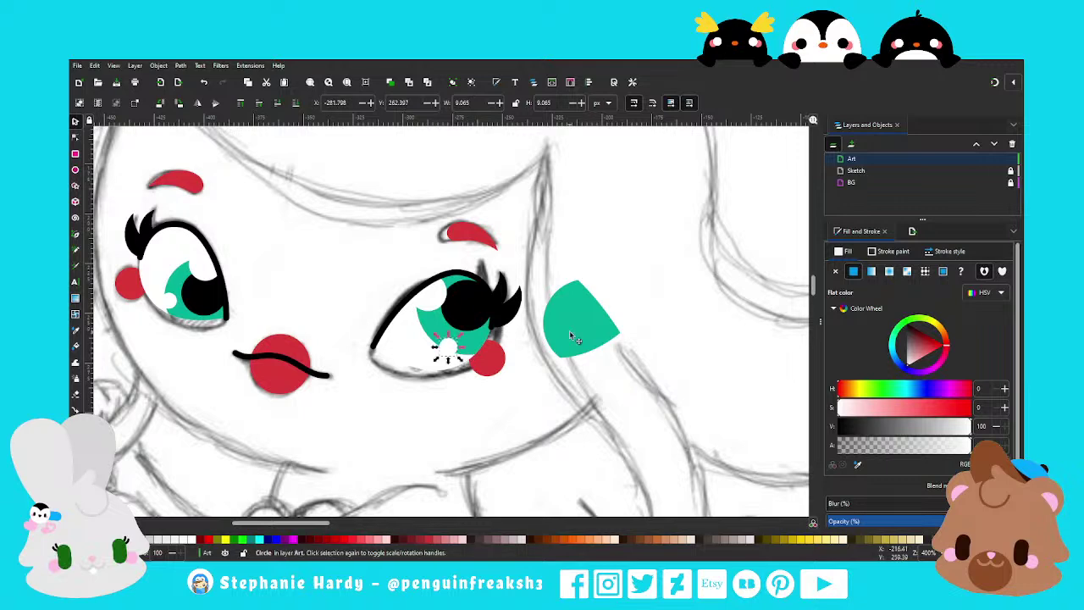
click(574, 318)
key(Delete)
Rubber-band select and delete the artwork of the right eye, then the left eye
ctrl+scroll(466, 309, down, 1)
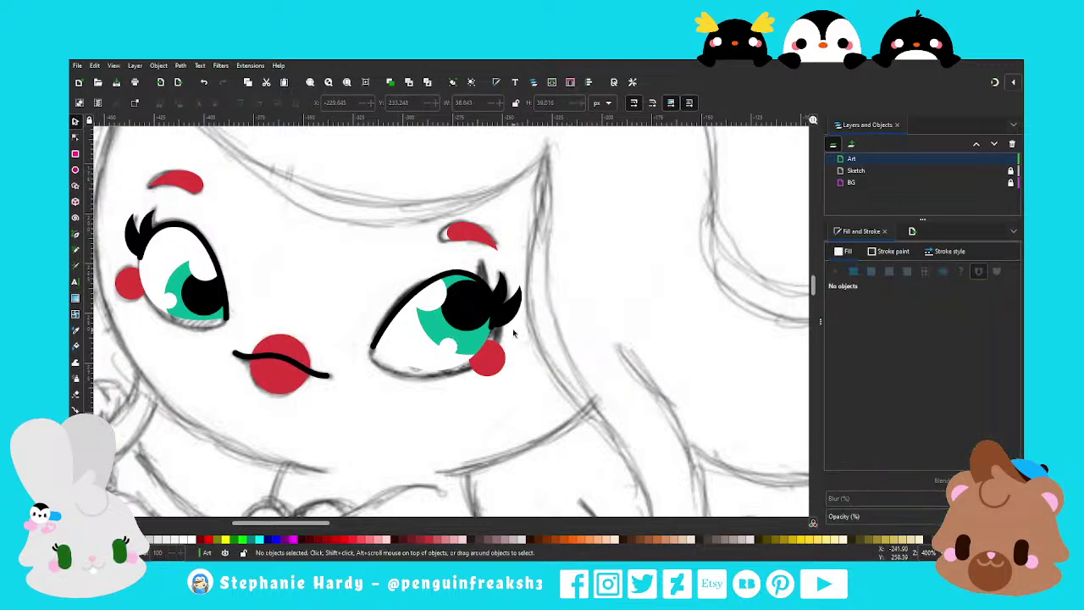
ctrl+scroll(466, 309, down, 2)
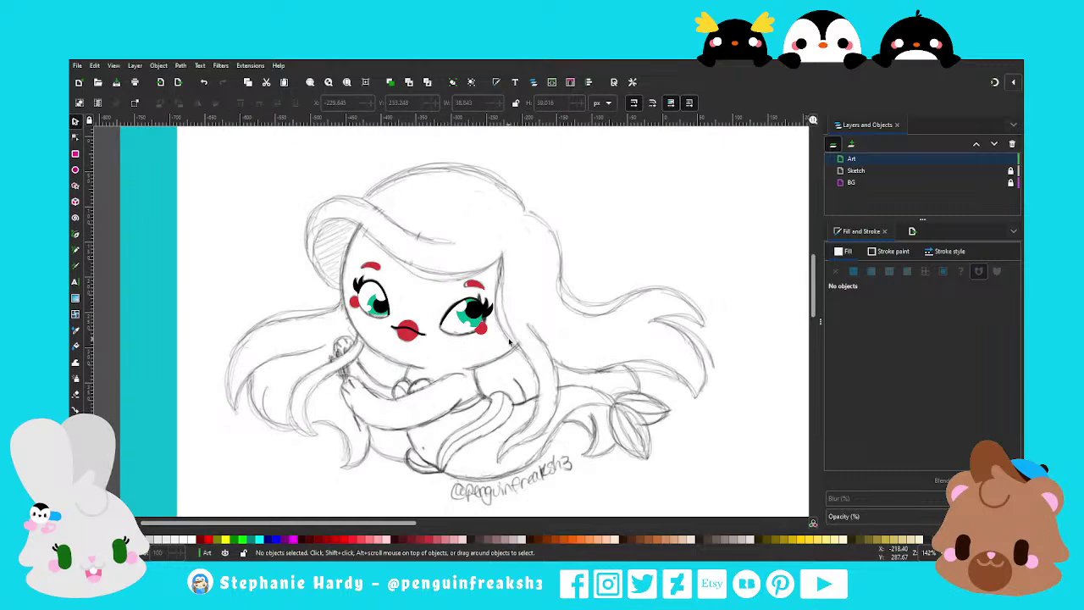
ctrl+scroll(465, 309, up, 1)
drag(438, 293, 542, 368)
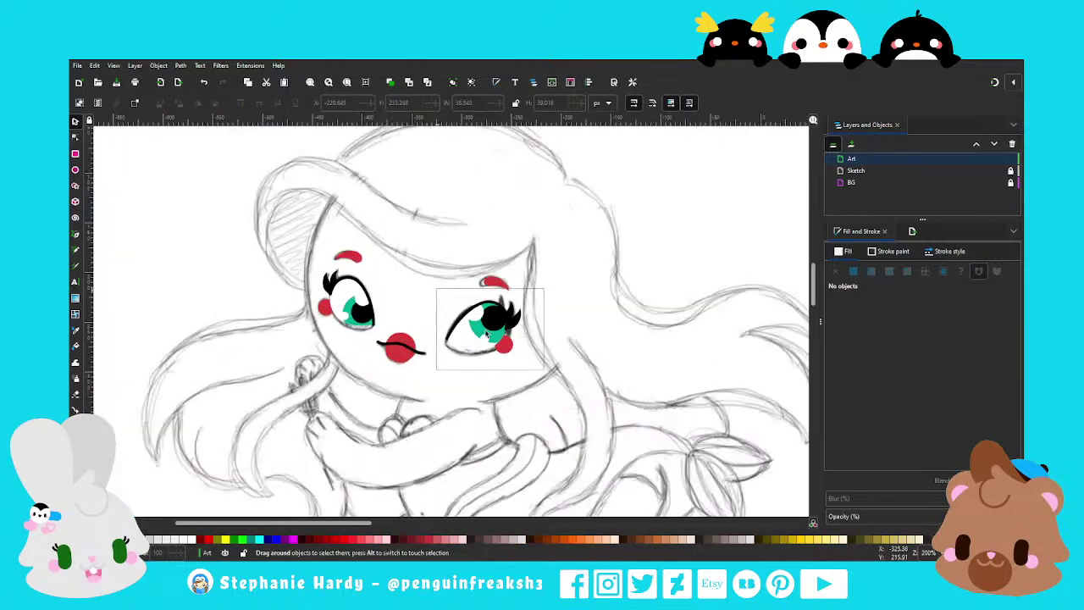
key(Delete)
drag(308, 269, 368, 327)
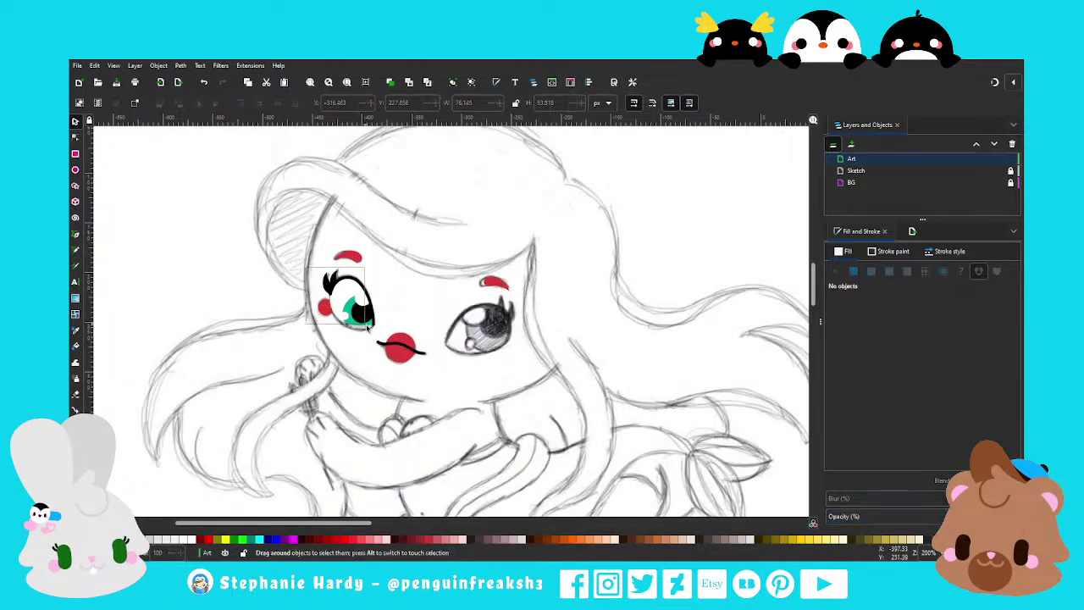
key(Delete)
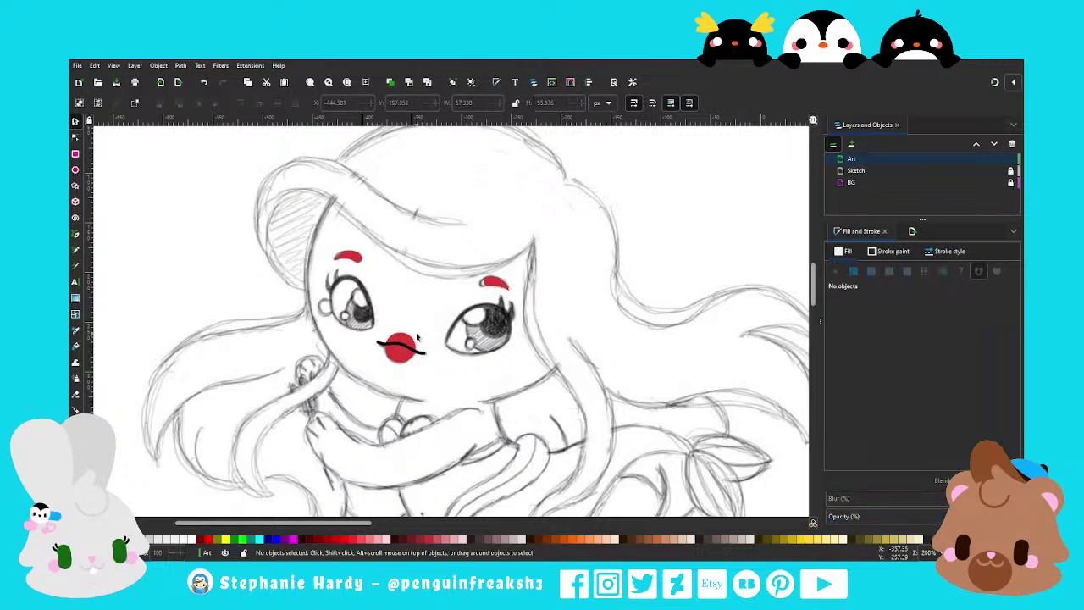
scroll(417, 337, down, 3)
scroll(416, 314, up, 2)
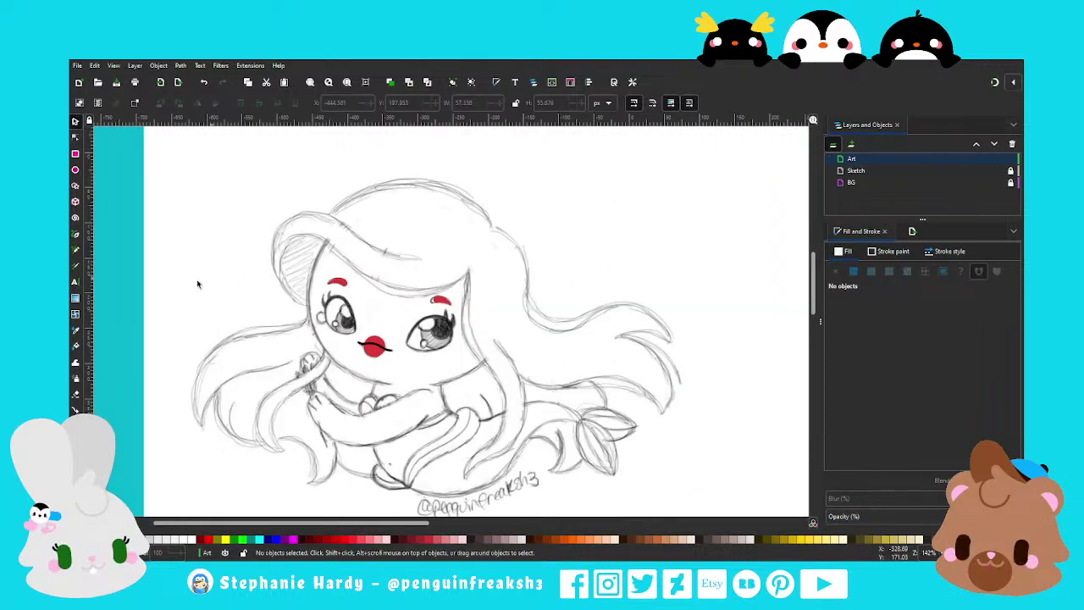
click(75, 170)
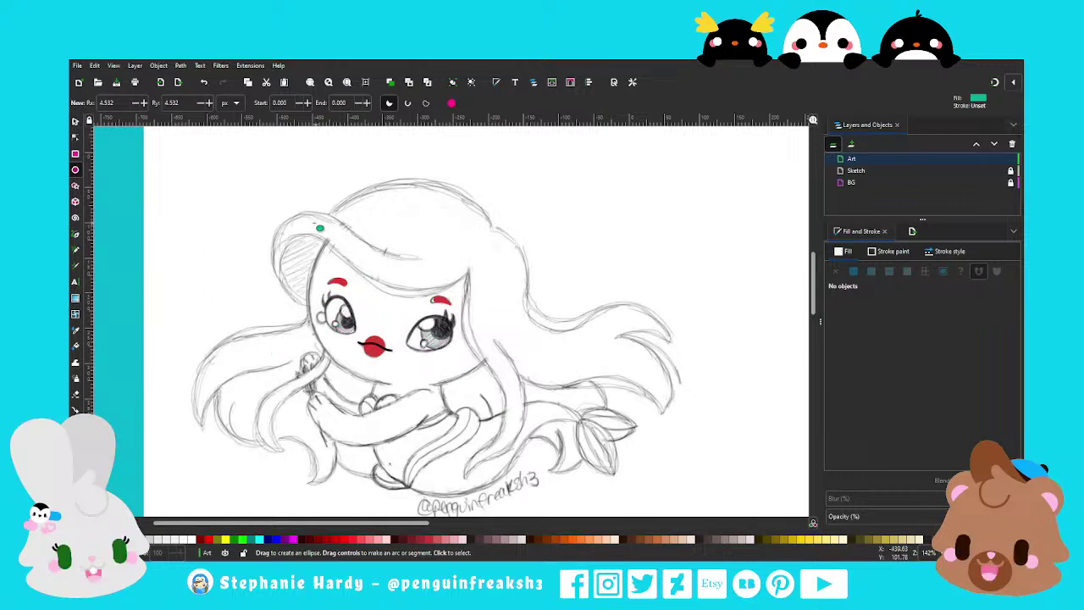
Start a straight-edged pen outline around the hair's left side, top and right side
click(75, 235)
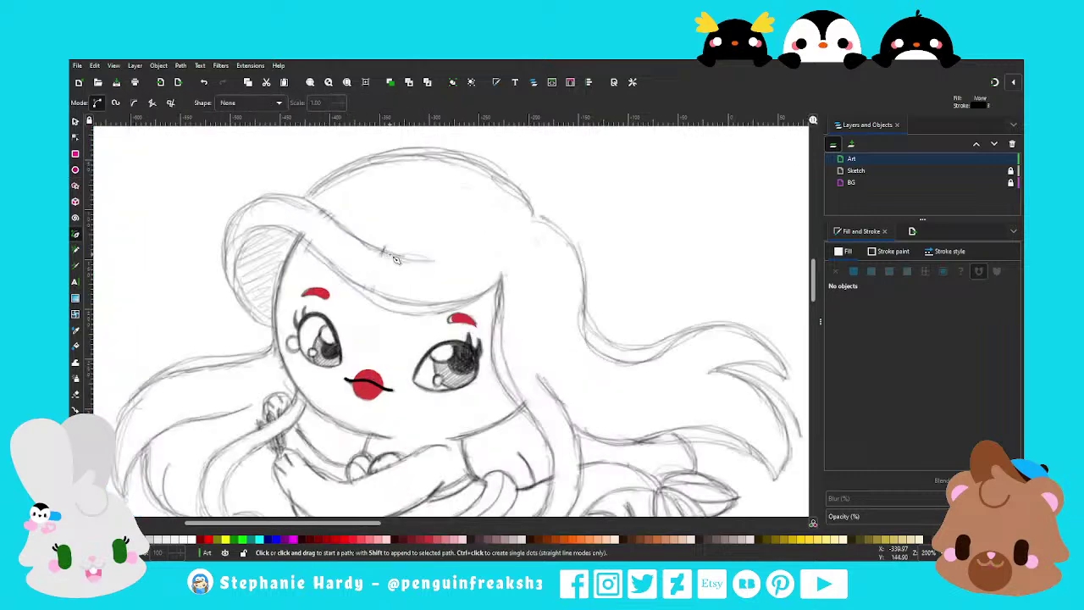
scroll(403, 267, up, 1)
click(504, 282)
scroll(382, 268, down, 1)
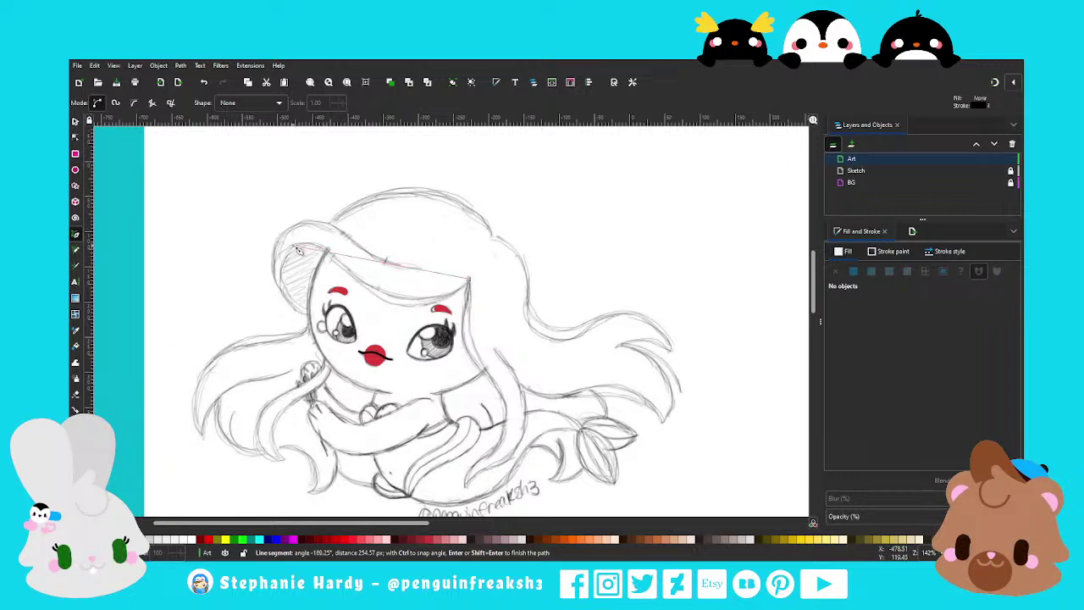
click(302, 296)
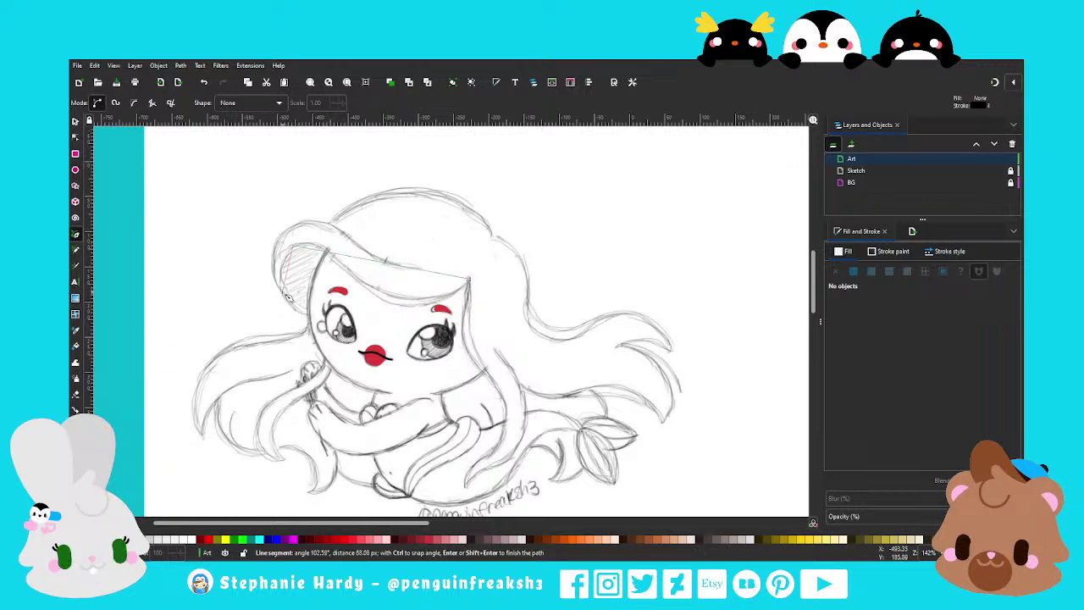
click(303, 222)
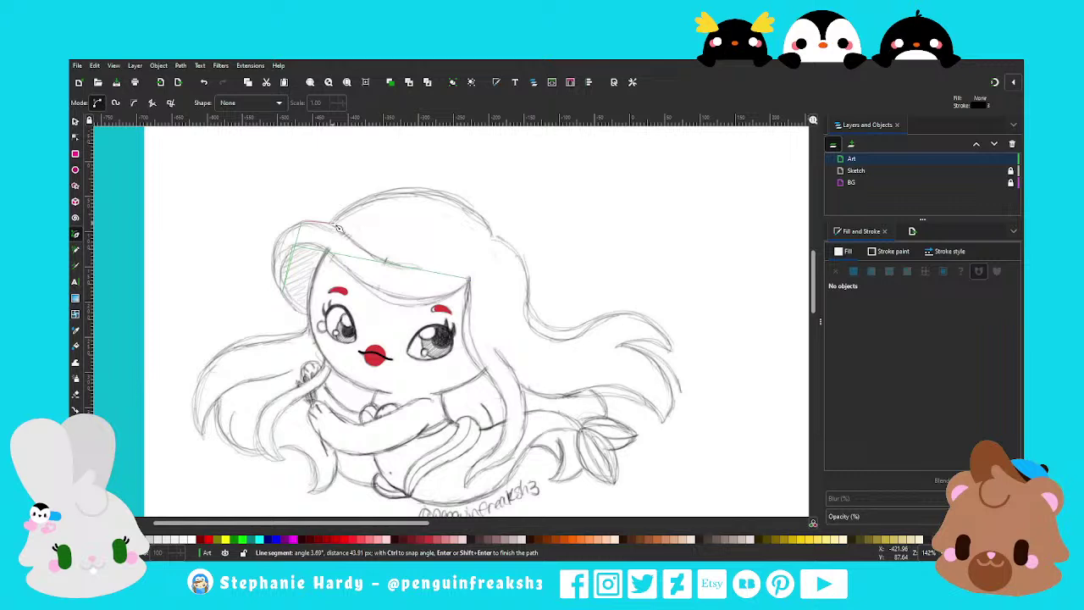
click(496, 237)
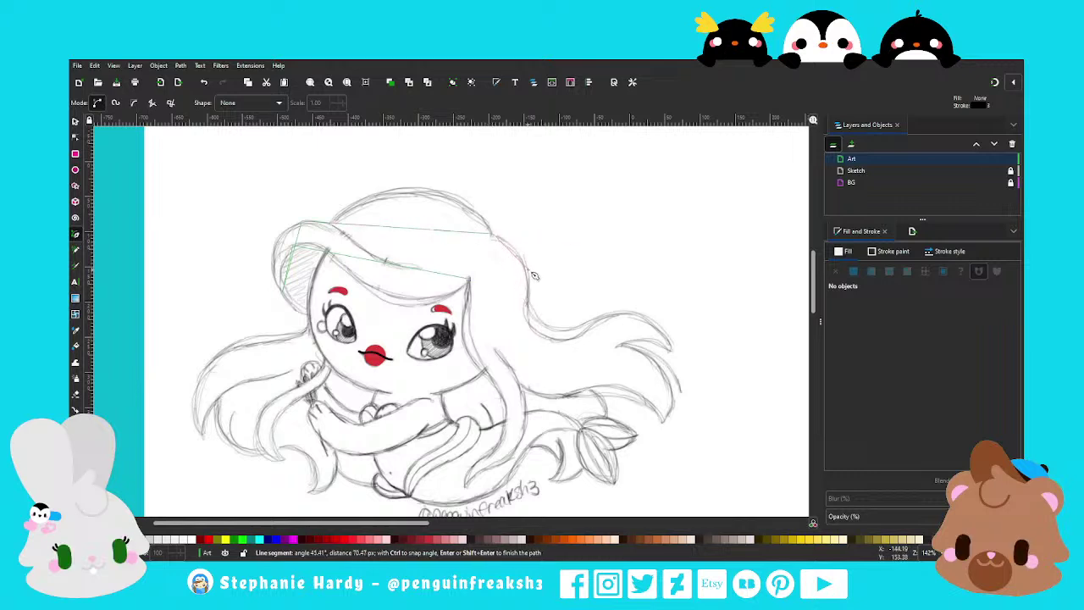
click(526, 279)
click(556, 337)
click(659, 328)
Continue the outline along the flowing hair and close it at the starting node
click(673, 347)
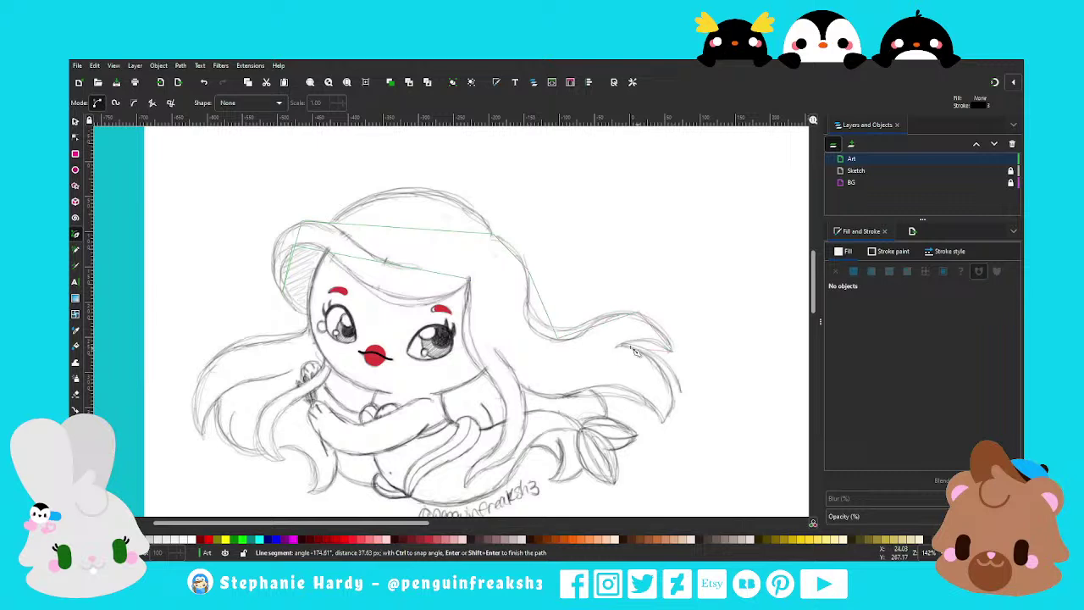
click(623, 344)
click(650, 400)
click(600, 391)
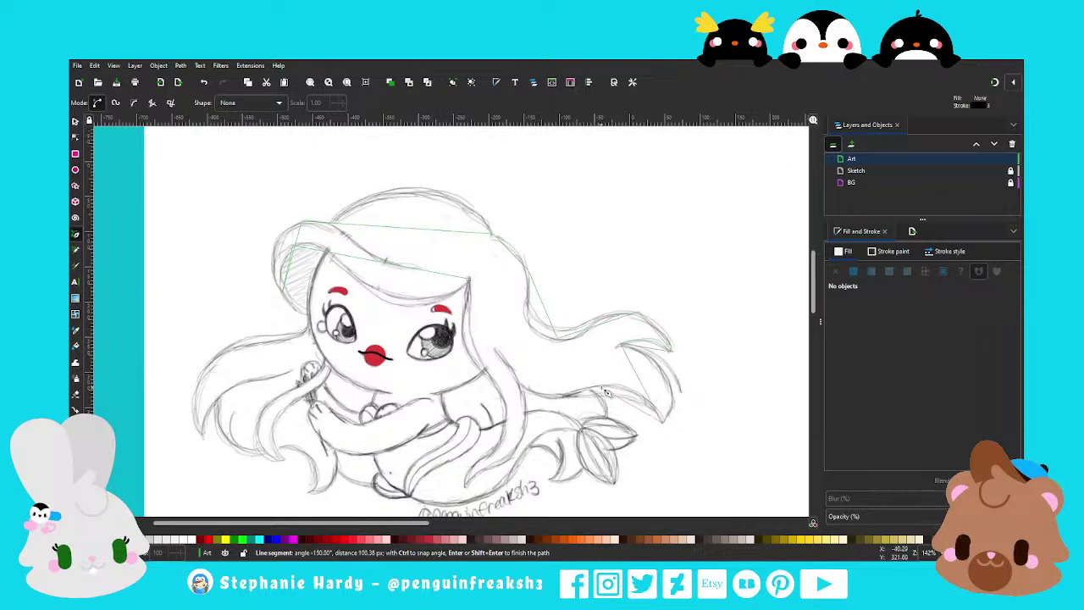
click(555, 404)
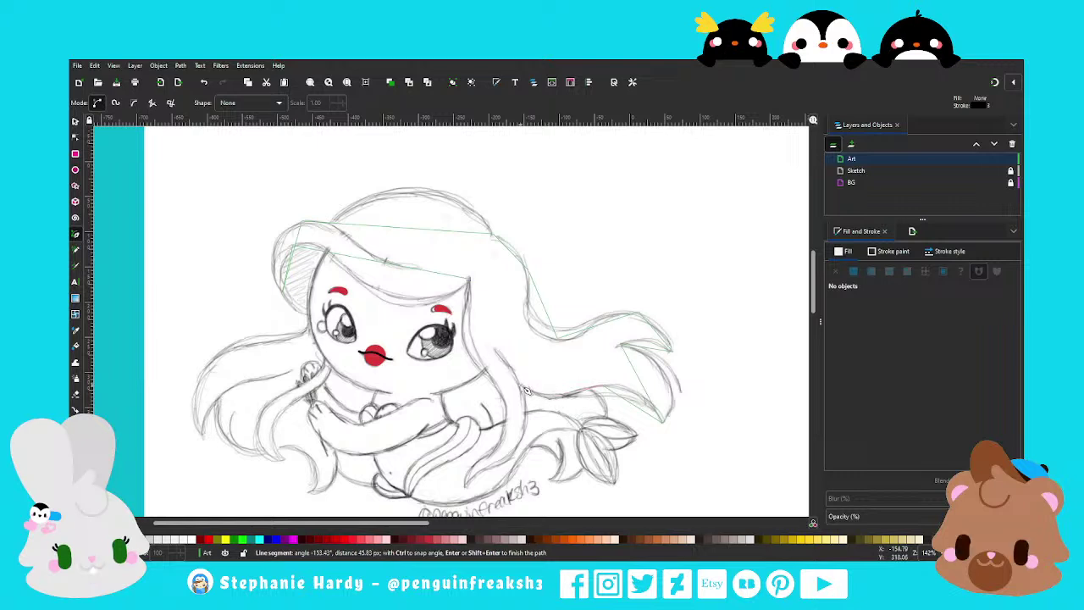
click(509, 498)
click(497, 394)
click(469, 279)
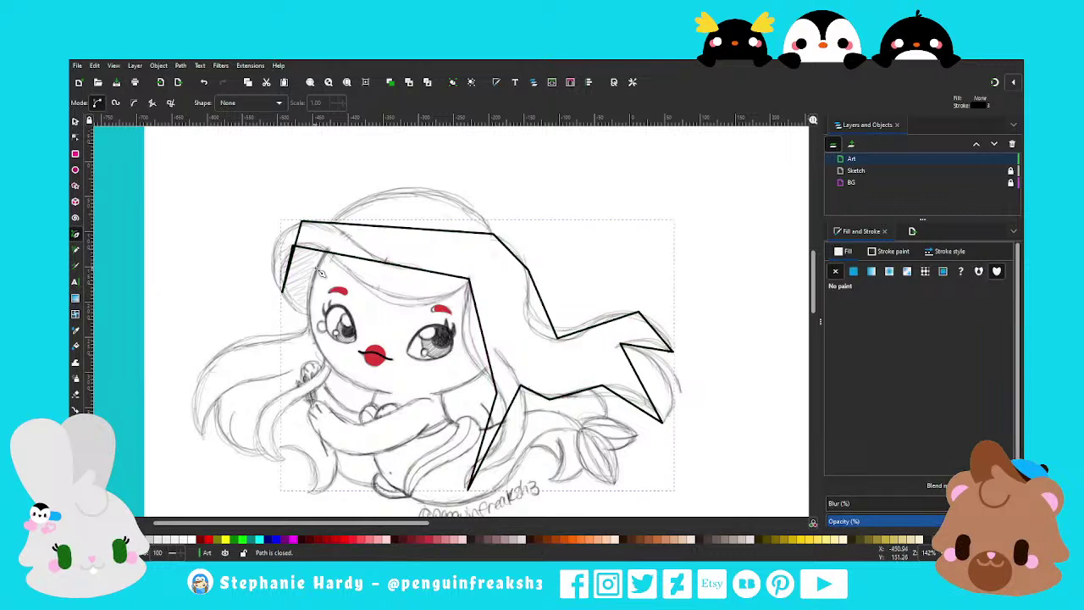
Smooth the top-left hair node and curve the top edge of the hair outline
key(n)
drag(253, 195, 322, 248)
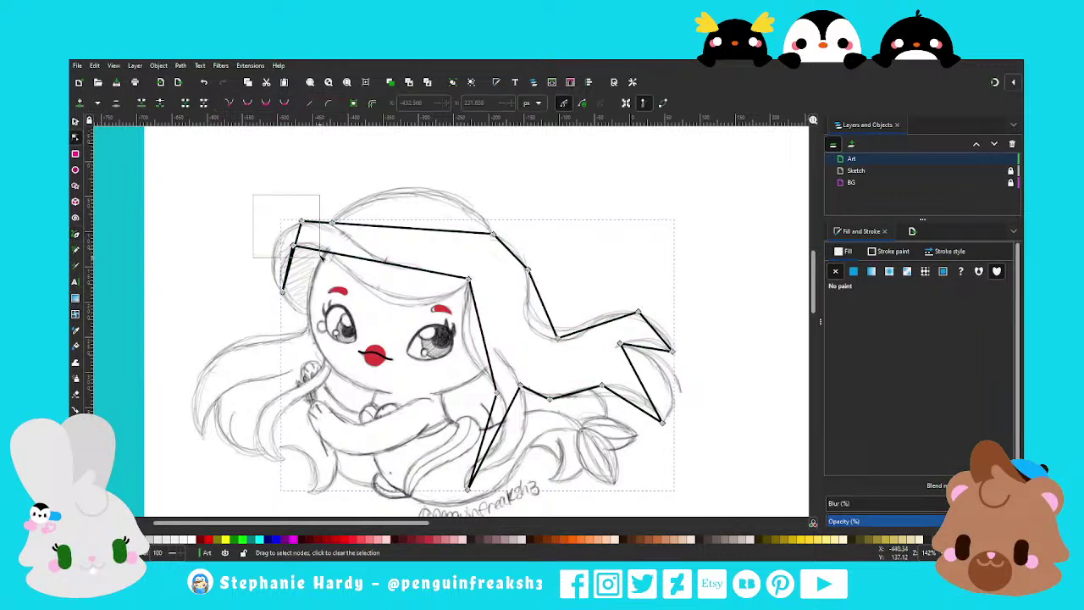
click(266, 103)
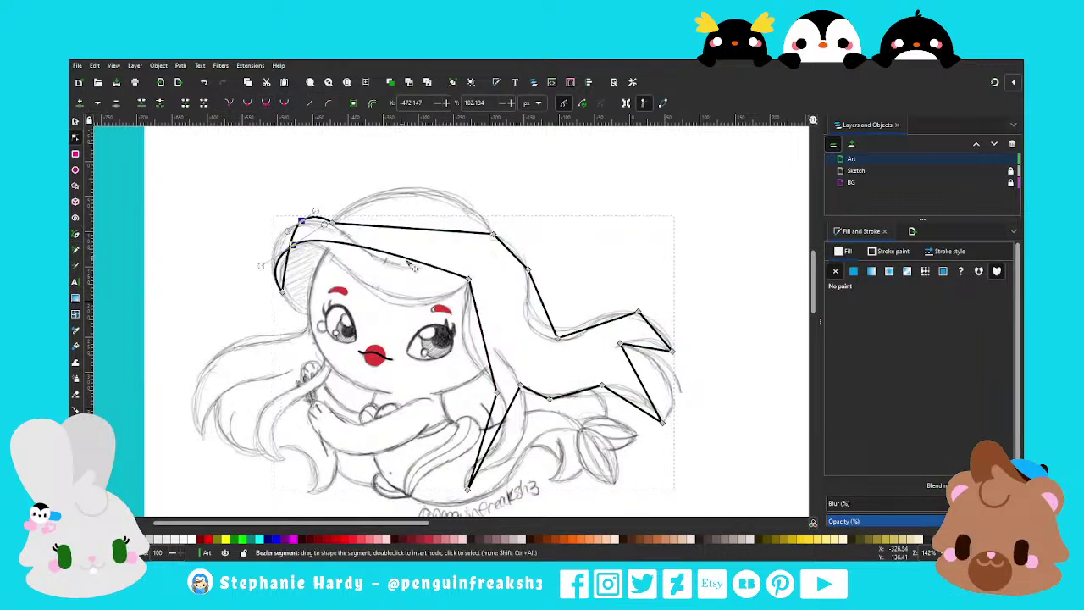
drag(415, 266, 386, 356)
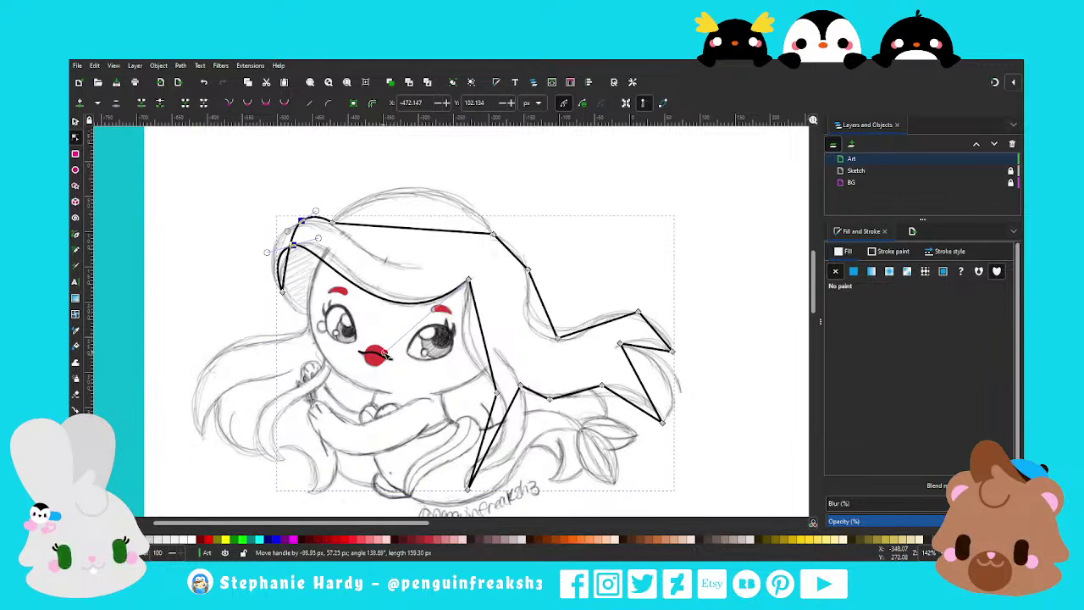
mouse_move(301, 221)
mouse_down()
mouse_move(286, 229)
mouse_move(332, 244)
mouse_move(301, 212)
mouse_up()
click(286, 230)
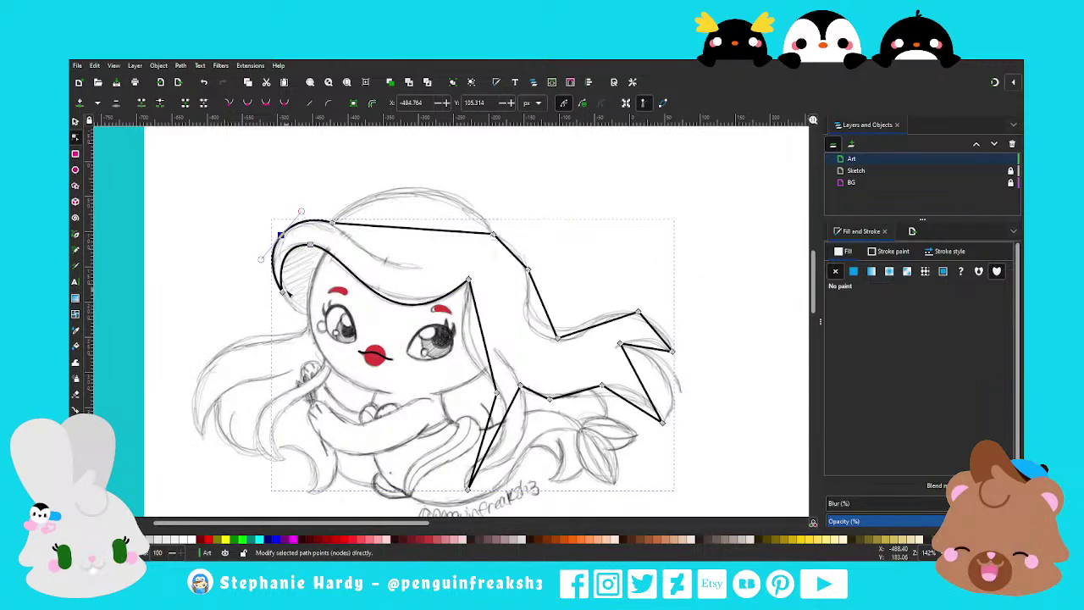
drag(285, 295, 286, 291)
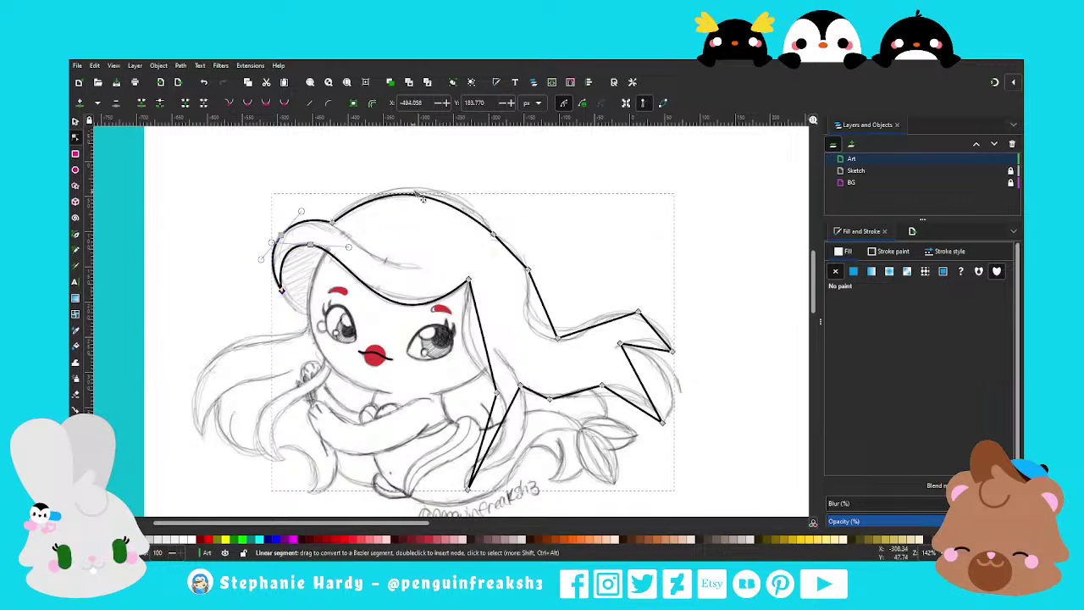
drag(415, 228, 409, 190)
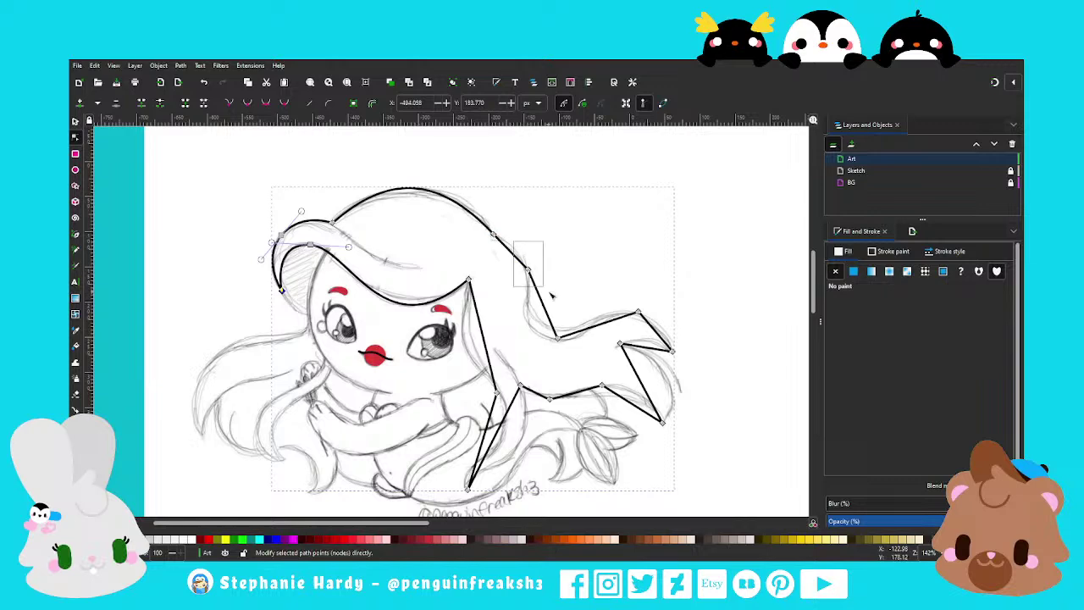
Smooth the three right-edge hair nodes and round out the top of the hair curve
drag(550, 295, 631, 292)
key(ctrl+z)
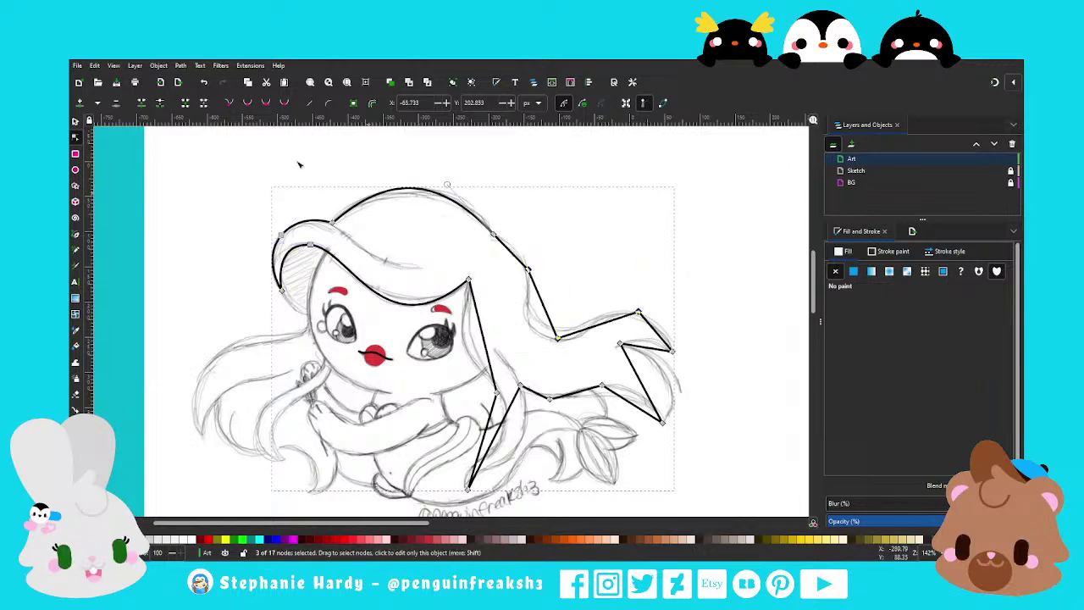
click(246, 106)
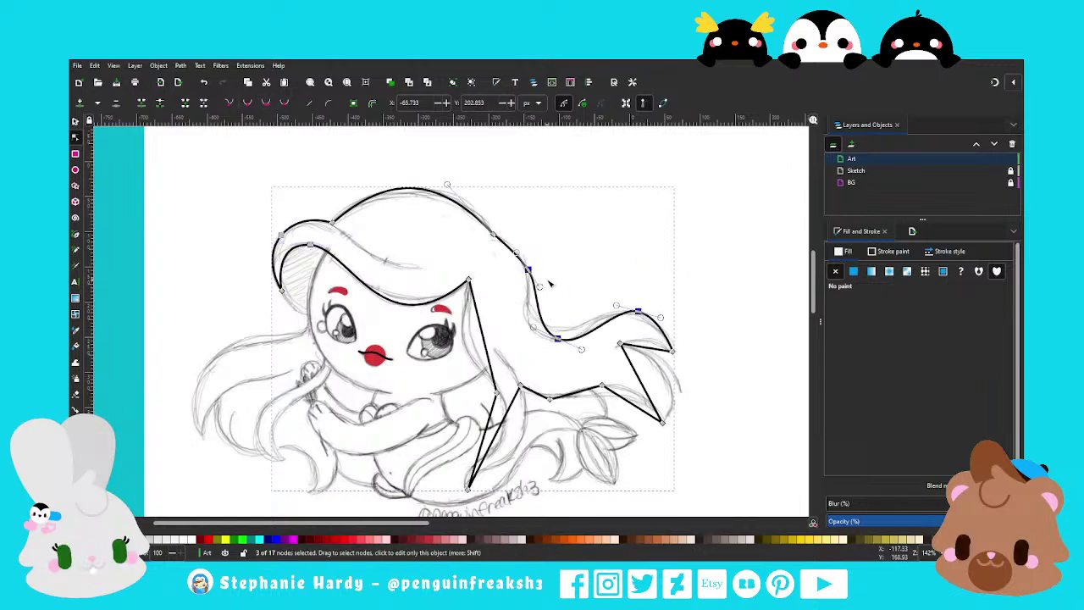
drag(520, 255, 525, 247)
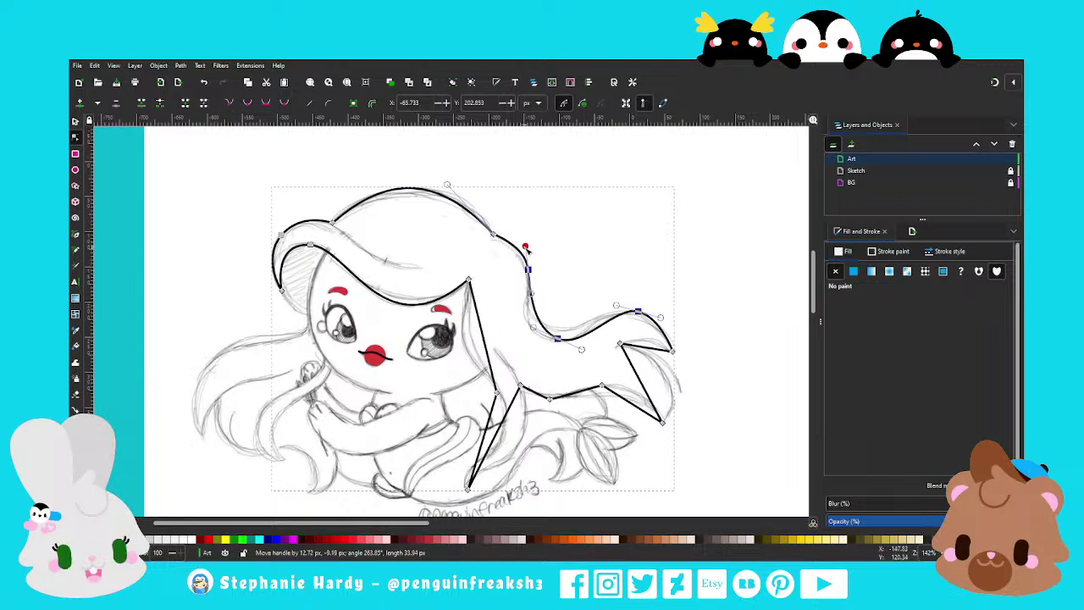
drag(452, 183, 474, 177)
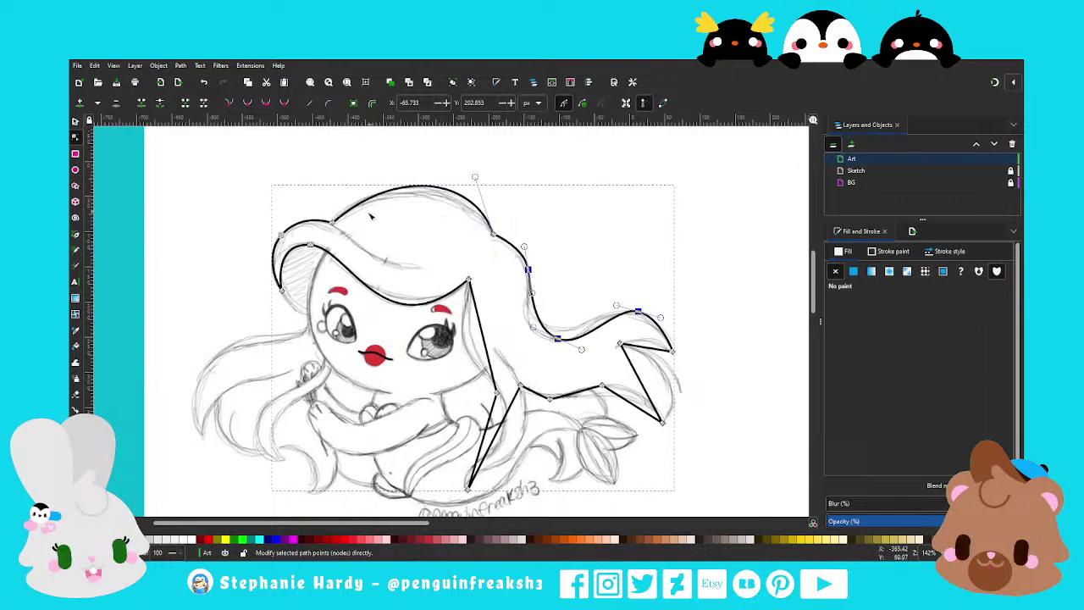
click(333, 223)
drag(398, 176, 379, 164)
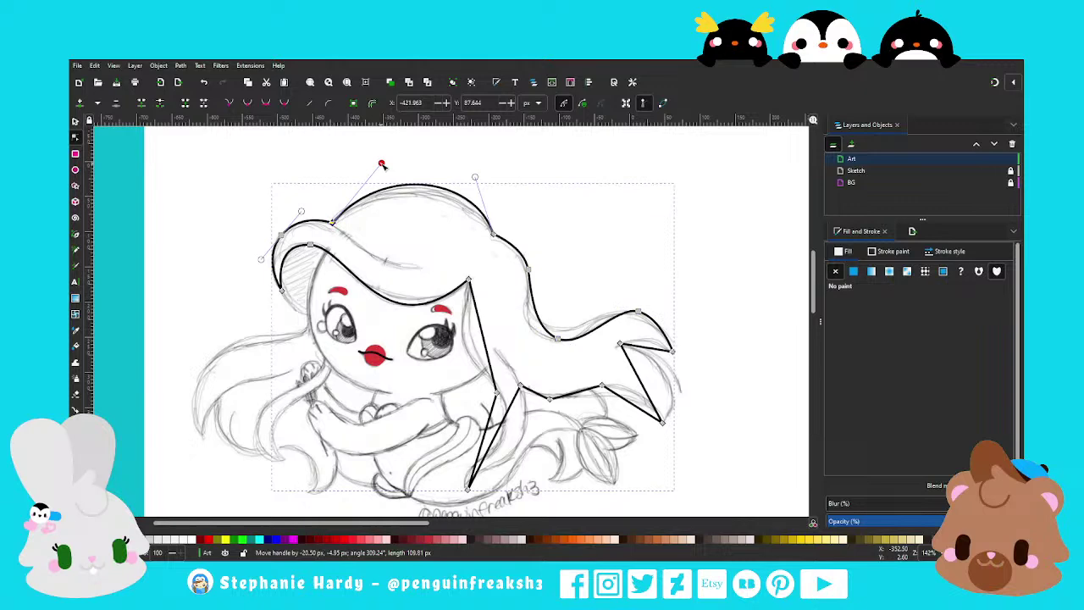
Curve the flowing right strand and bow out the hair tail using smoothed nodes
click(552, 338)
mouse_move(578, 351)
mouse_down()
mouse_move(593, 351)
mouse_move(555, 334)
mouse_up()
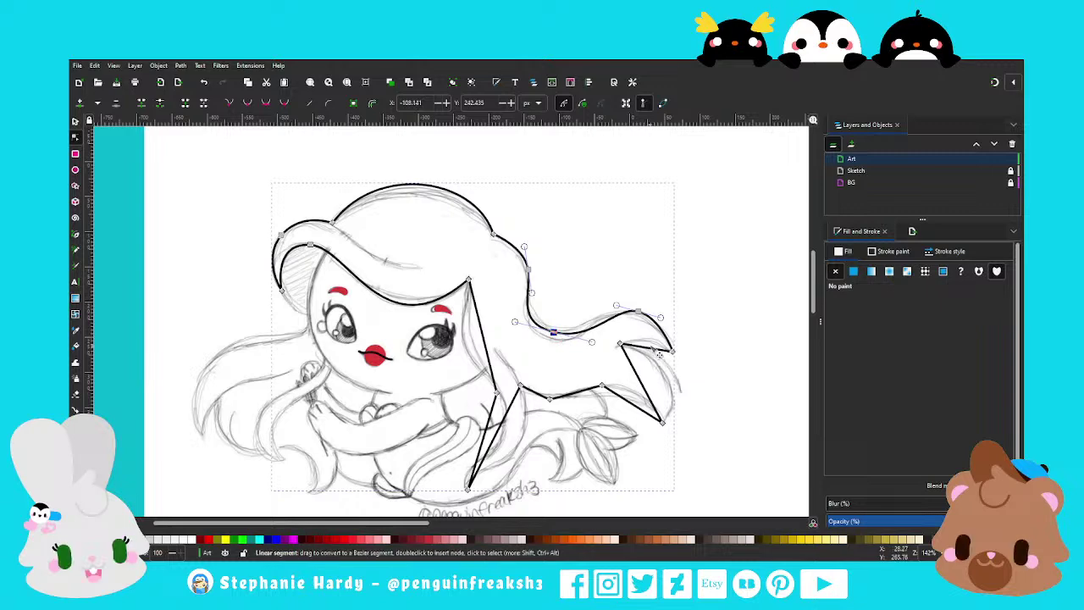
drag(616, 305, 631, 313)
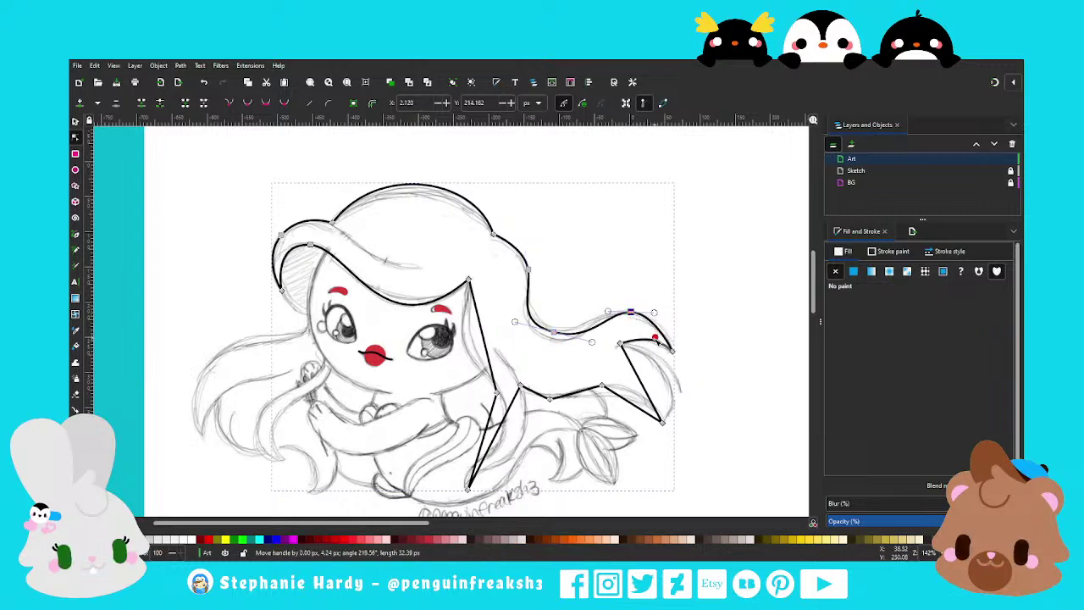
click(643, 338)
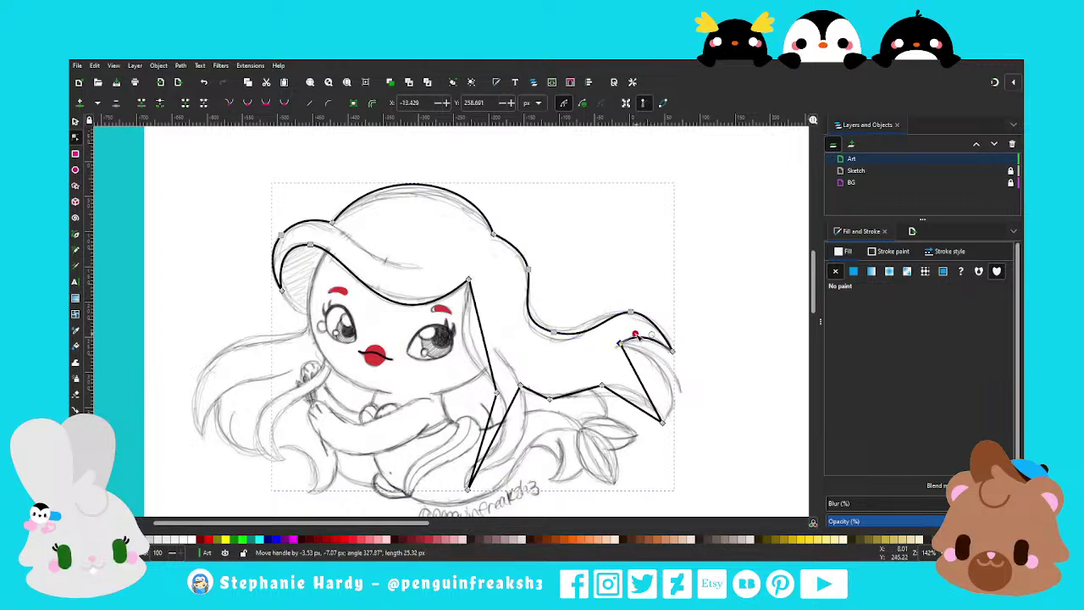
drag(651, 390, 673, 385)
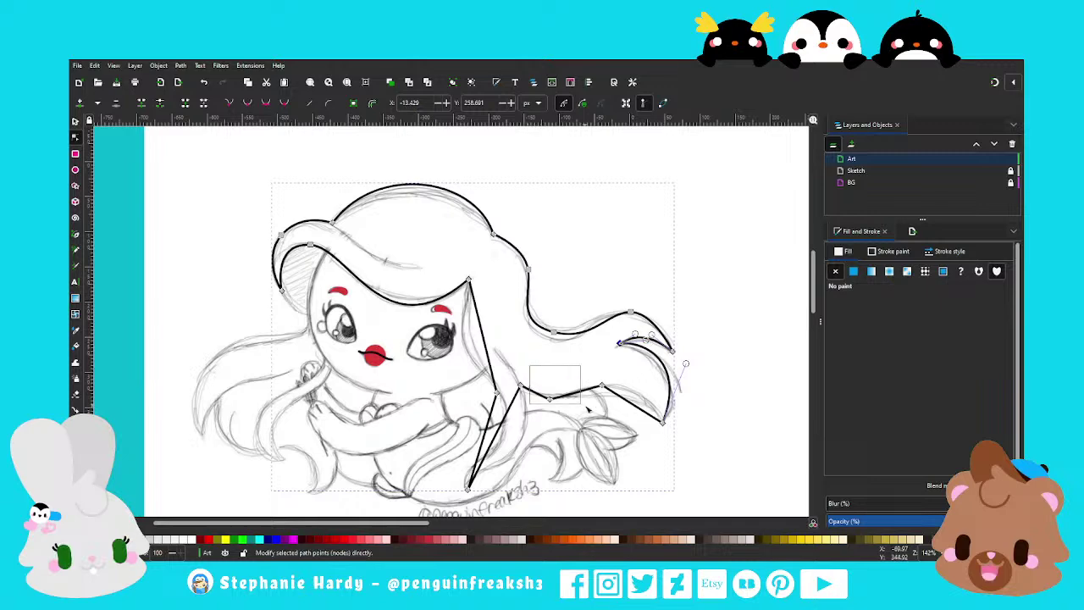
mouse_move(588, 410)
mouse_down()
mouse_move(606, 413)
mouse_move(621, 387)
mouse_move(652, 389)
mouse_up()
click(266, 102)
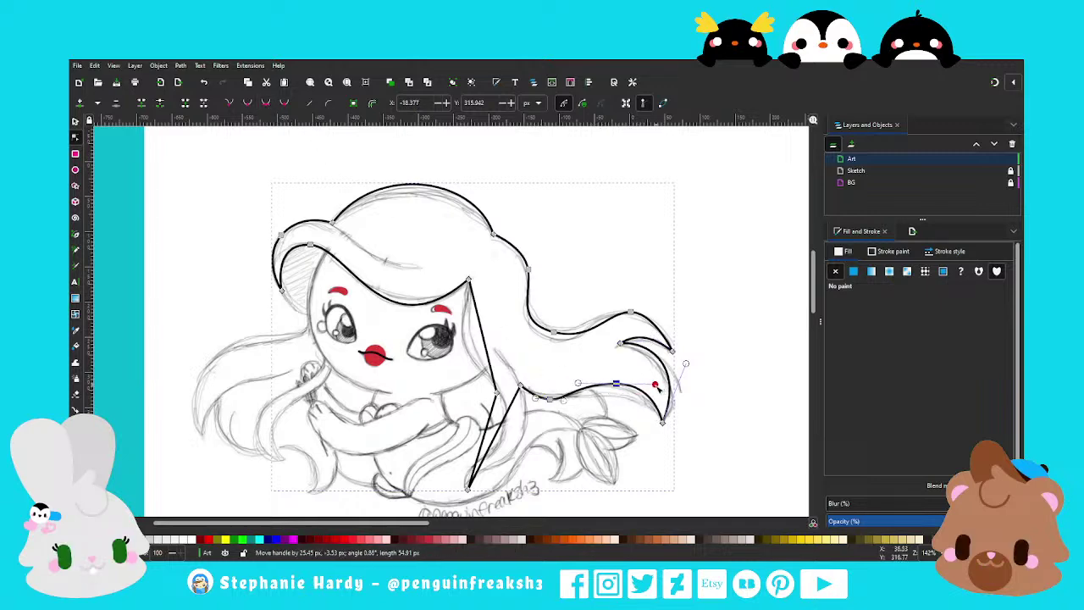
drag(566, 405, 566, 399)
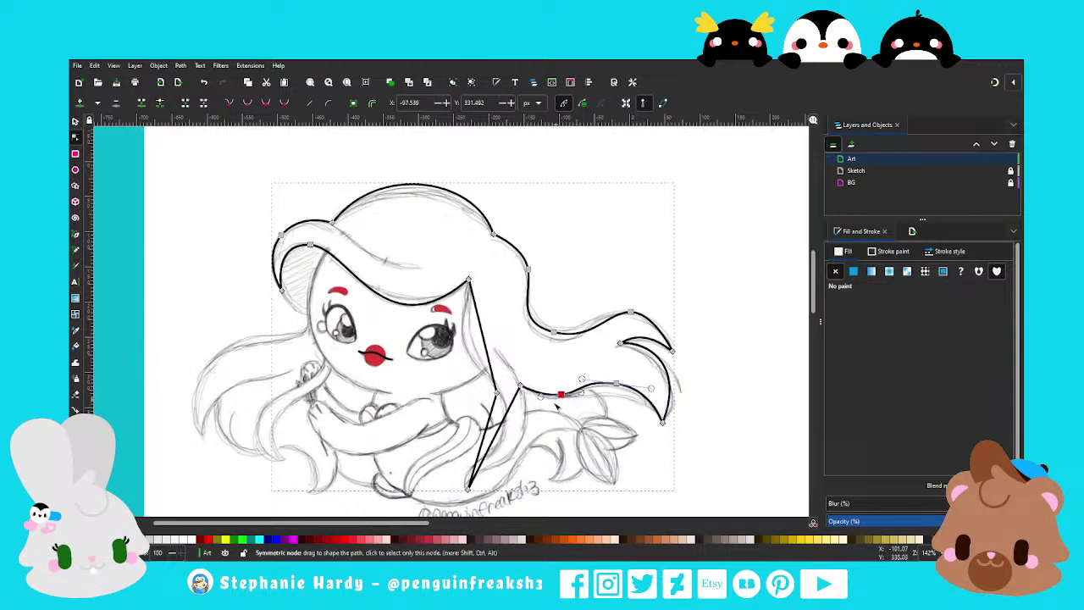
drag(498, 446, 527, 451)
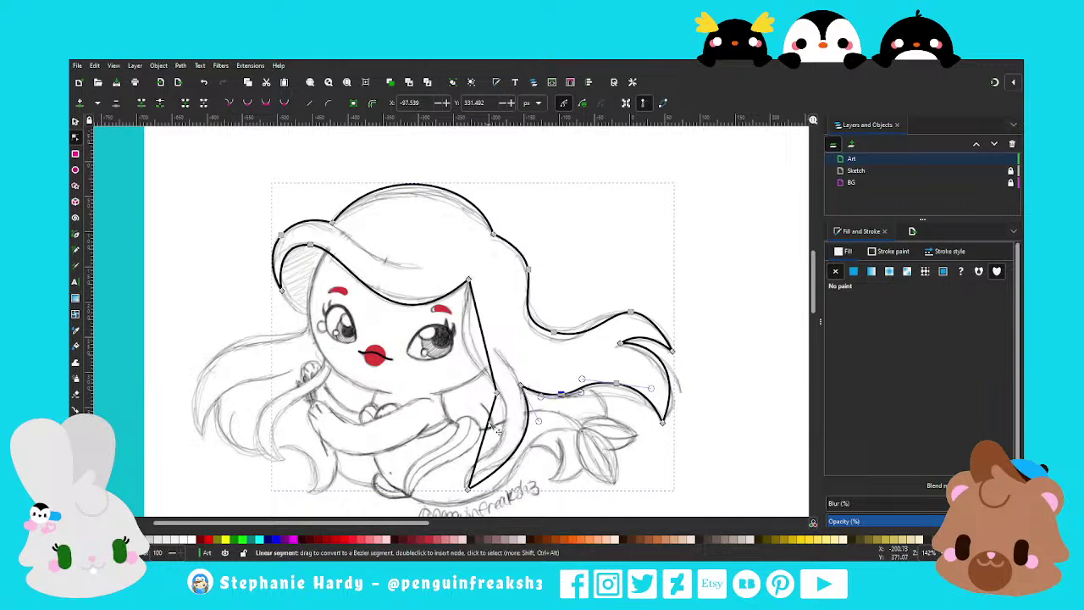
Make the bottom curl node smooth and symmetric, and reshape the bottom hair curl
click(496, 392)
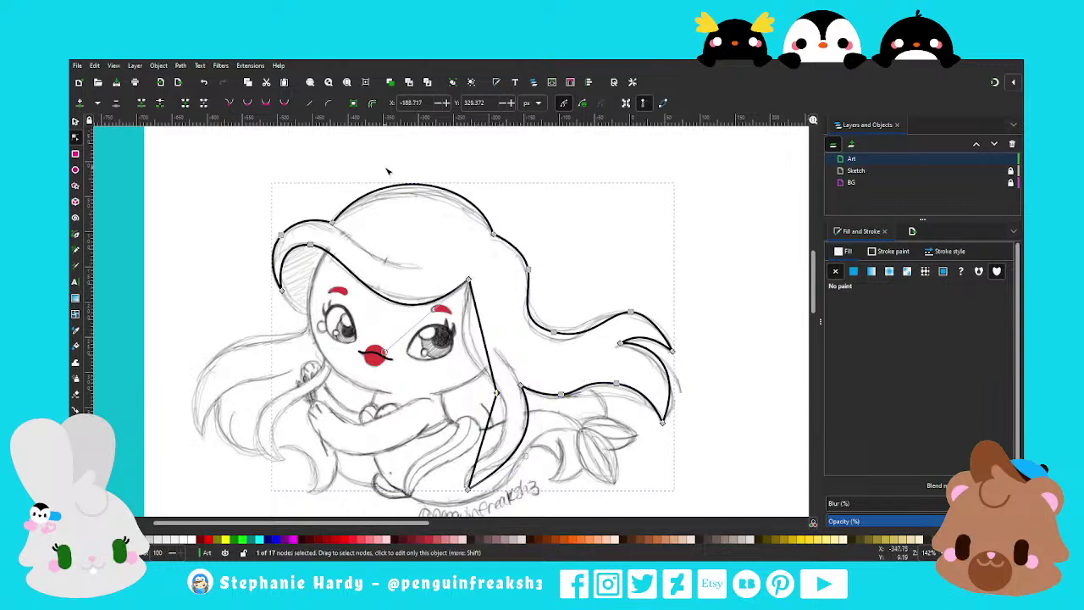
click(267, 103)
drag(481, 302, 450, 356)
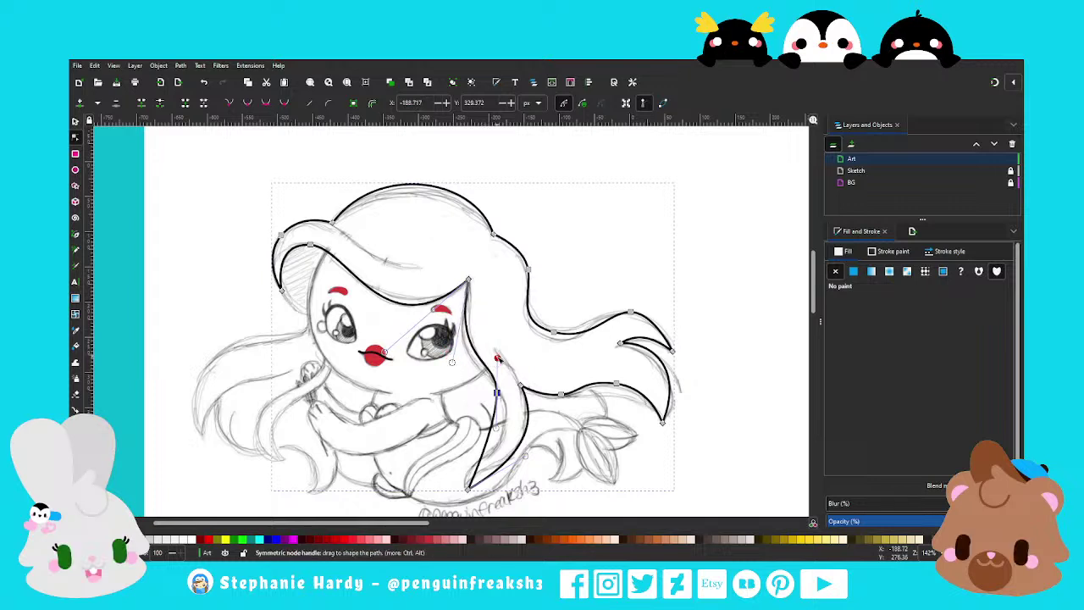
key(shift+y)
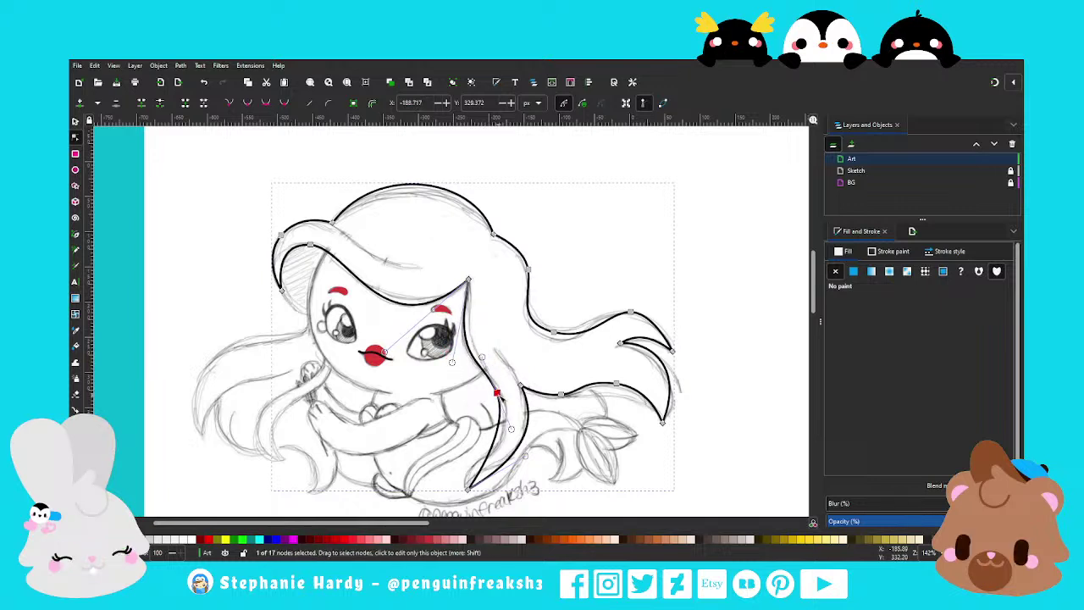
drag(497, 393, 502, 391)
drag(479, 474, 480, 472)
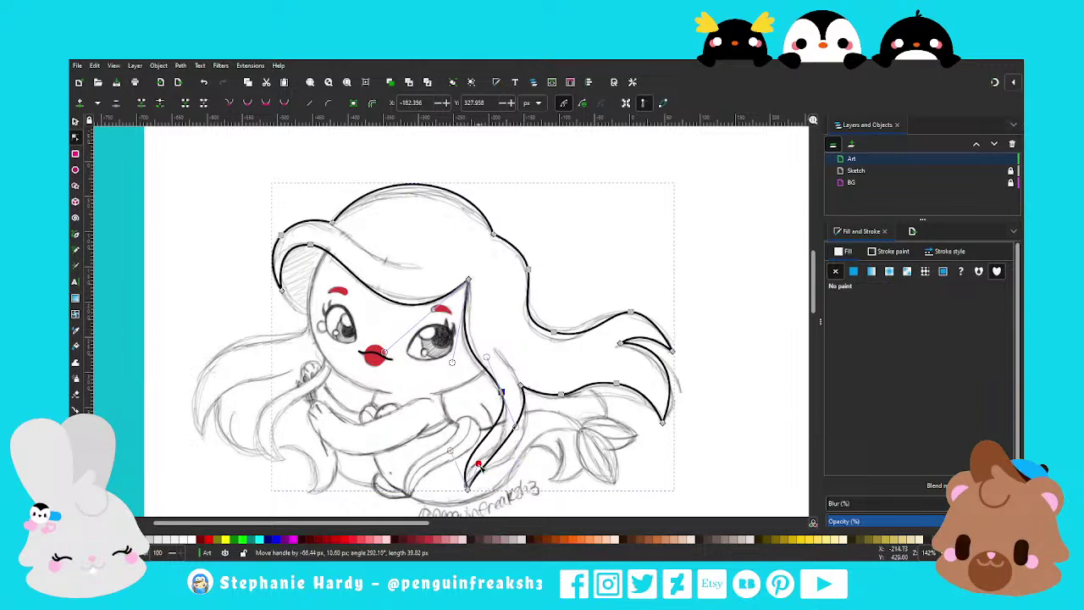
Refine the lower and central hair curves to follow the sketch
click(520, 387)
drag(539, 421, 549, 445)
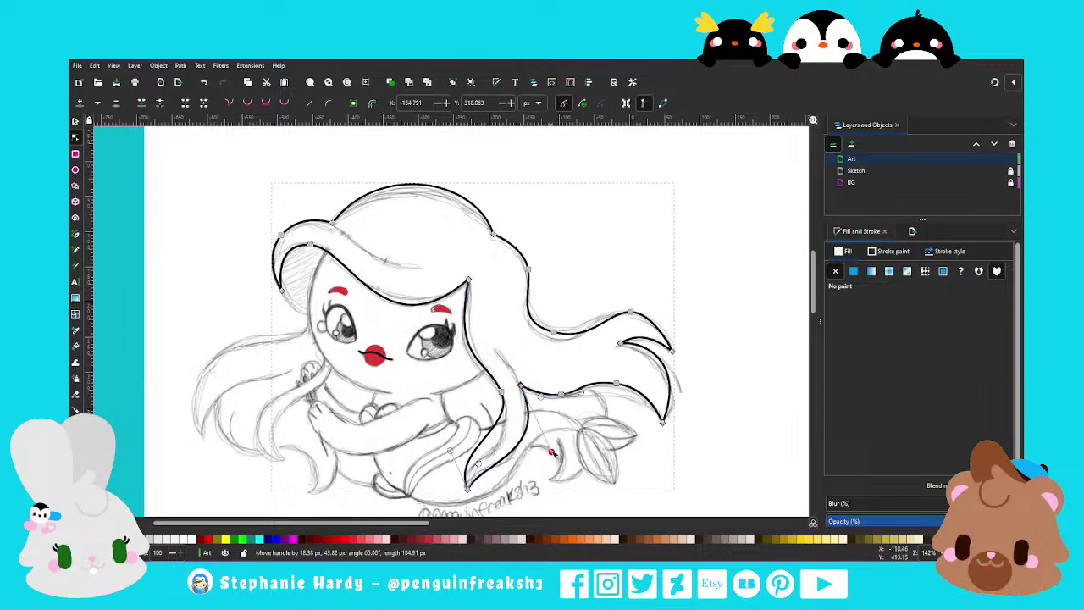
drag(478, 468, 481, 451)
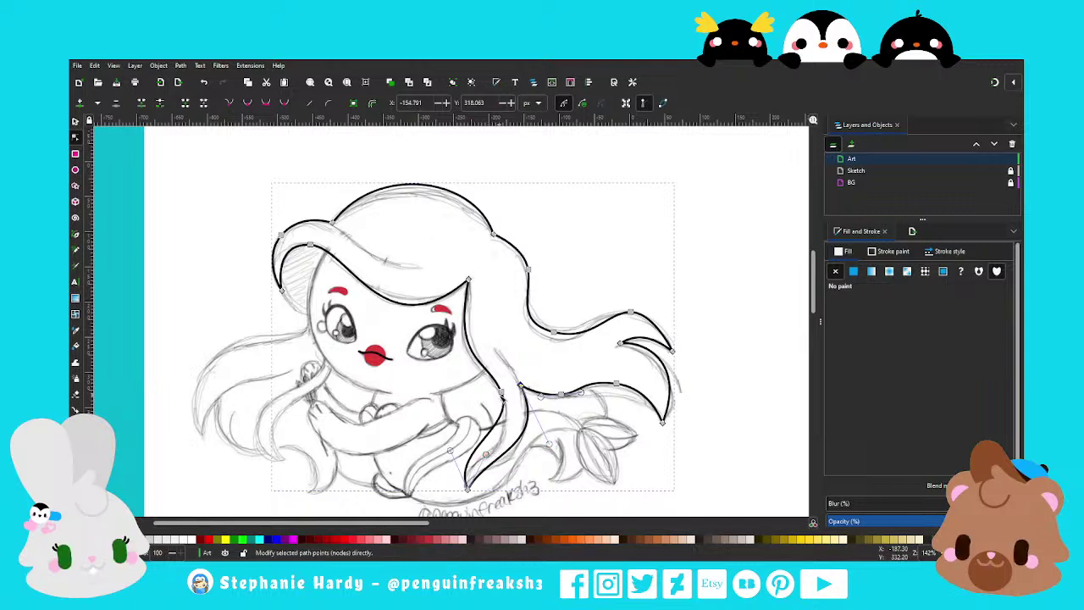
click(501, 393)
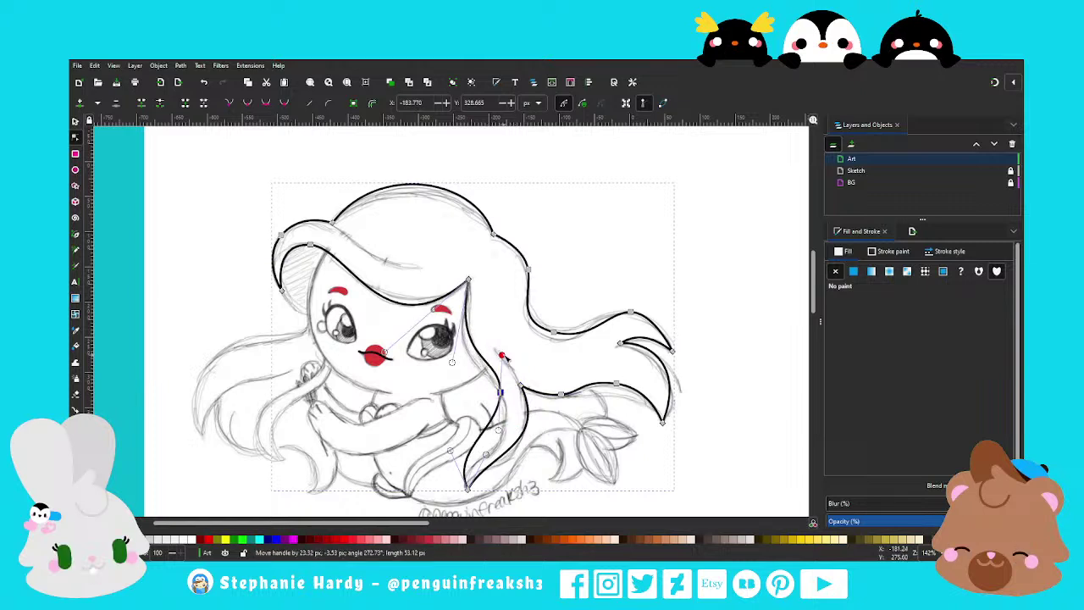
drag(501, 392, 499, 404)
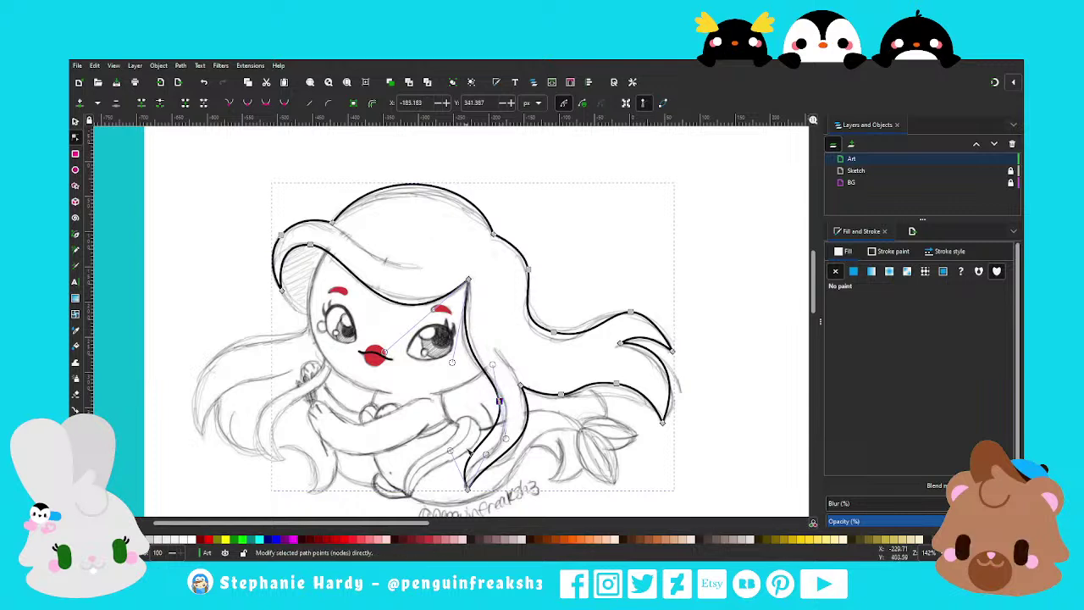
drag(450, 452, 456, 454)
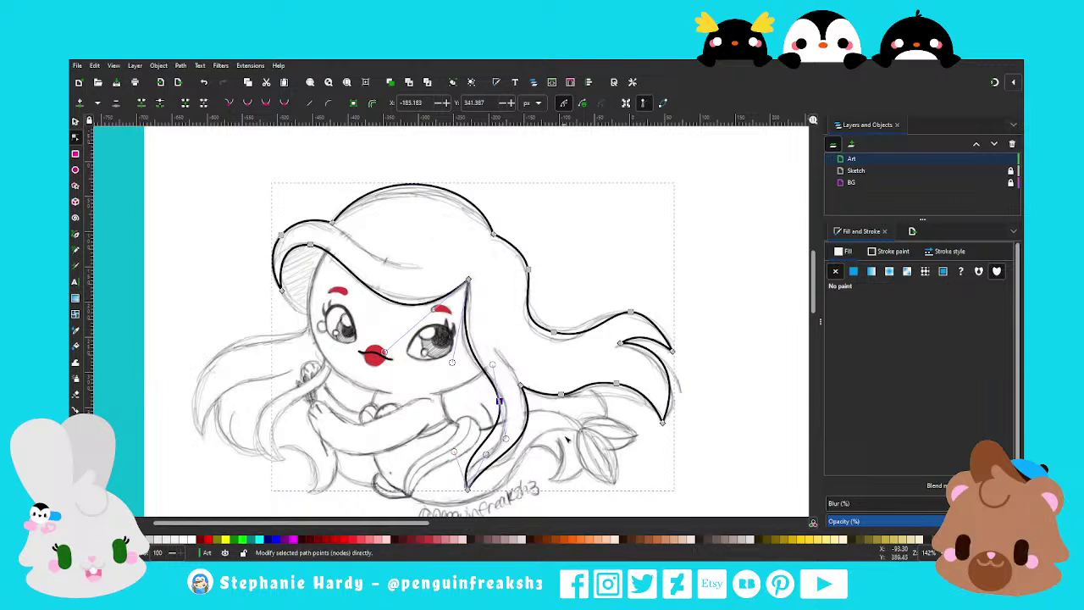
Bend the right hair strand and its lower edge to match the pencil sketch
click(554, 333)
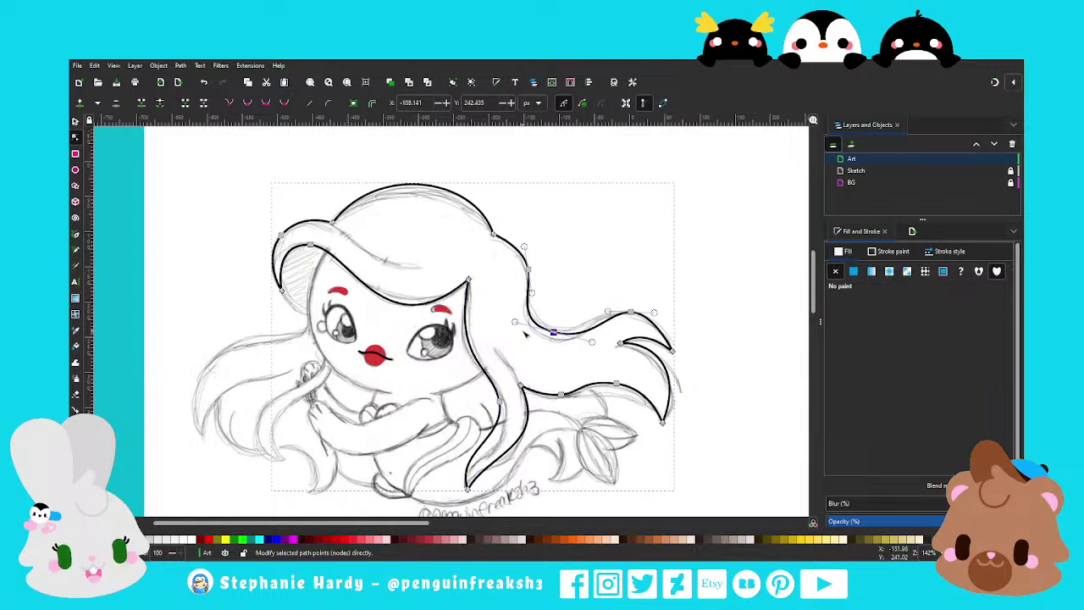
drag(515, 323, 521, 323)
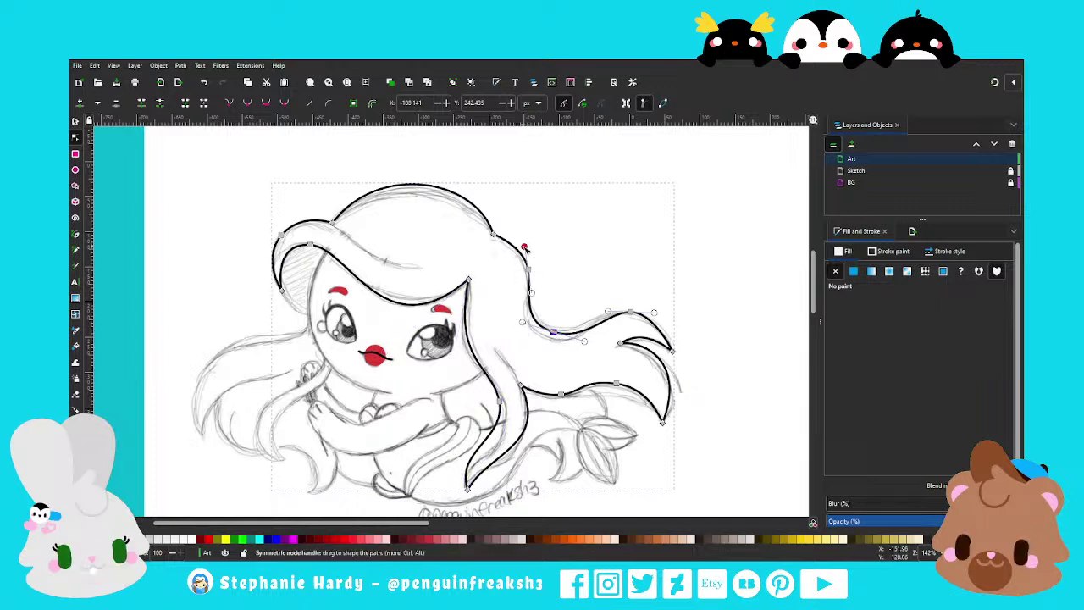
mouse_move(520, 246)
mouse_down()
mouse_move(528, 265)
mouse_move(521, 242)
mouse_up()
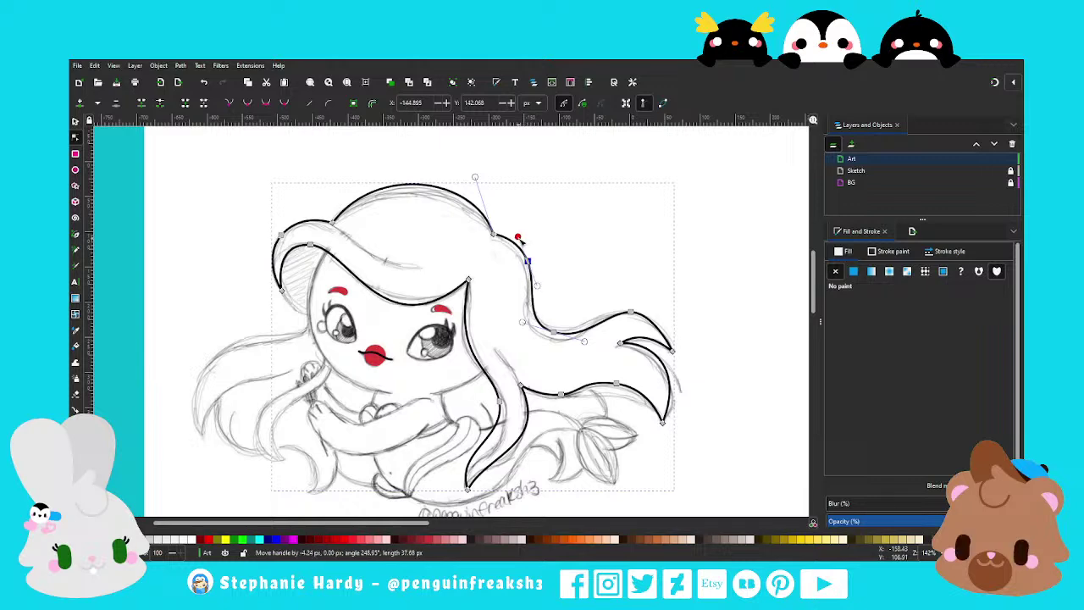
click(634, 313)
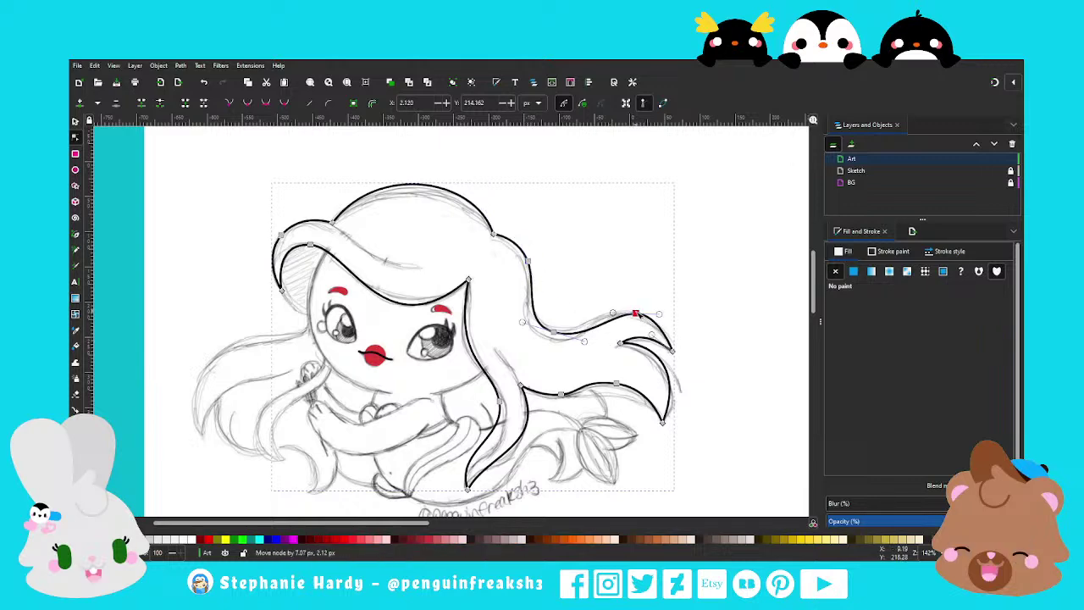
drag(659, 315, 667, 319)
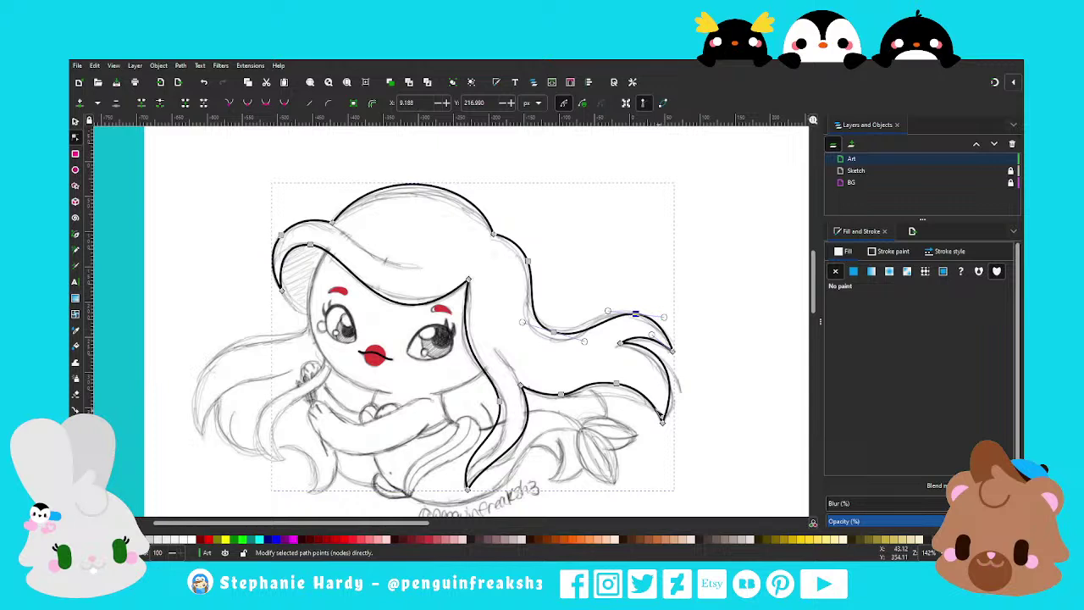
click(616, 386)
drag(580, 388, 653, 391)
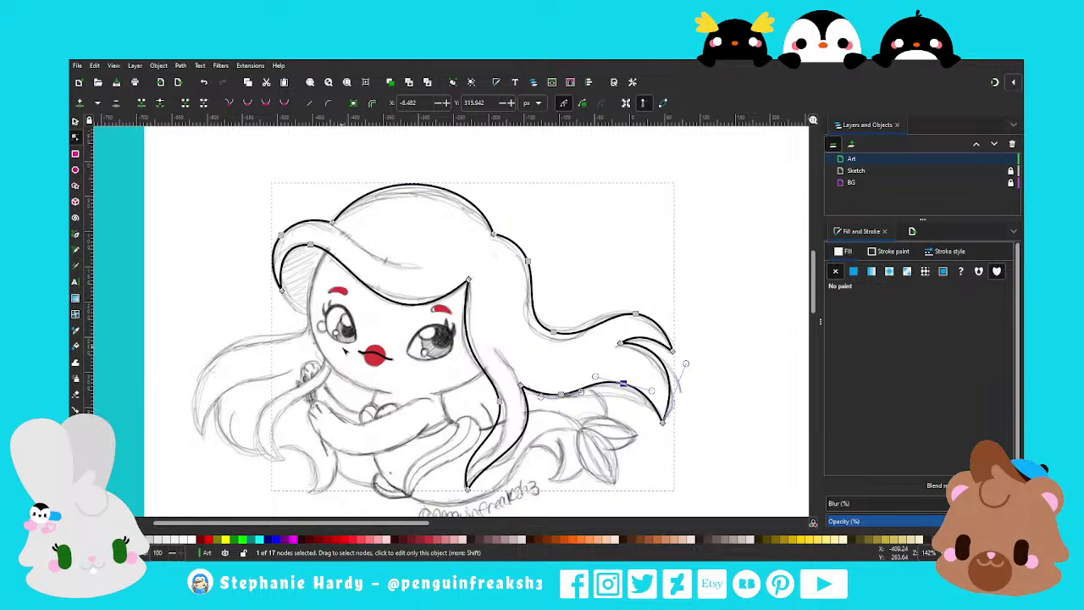
click(76, 238)
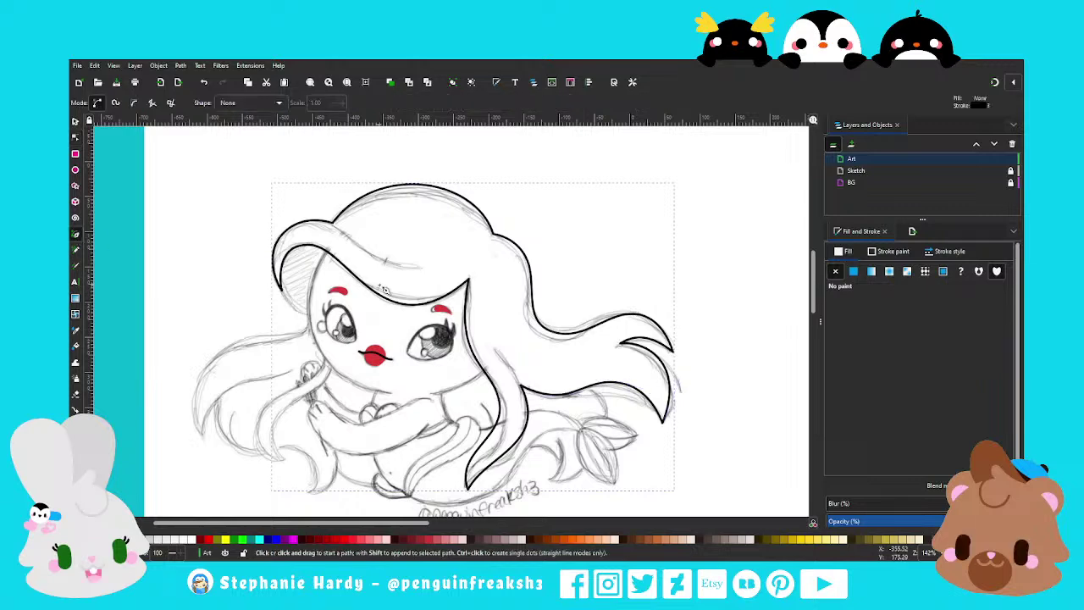
ctrl+scroll(668, 339, down, 1)
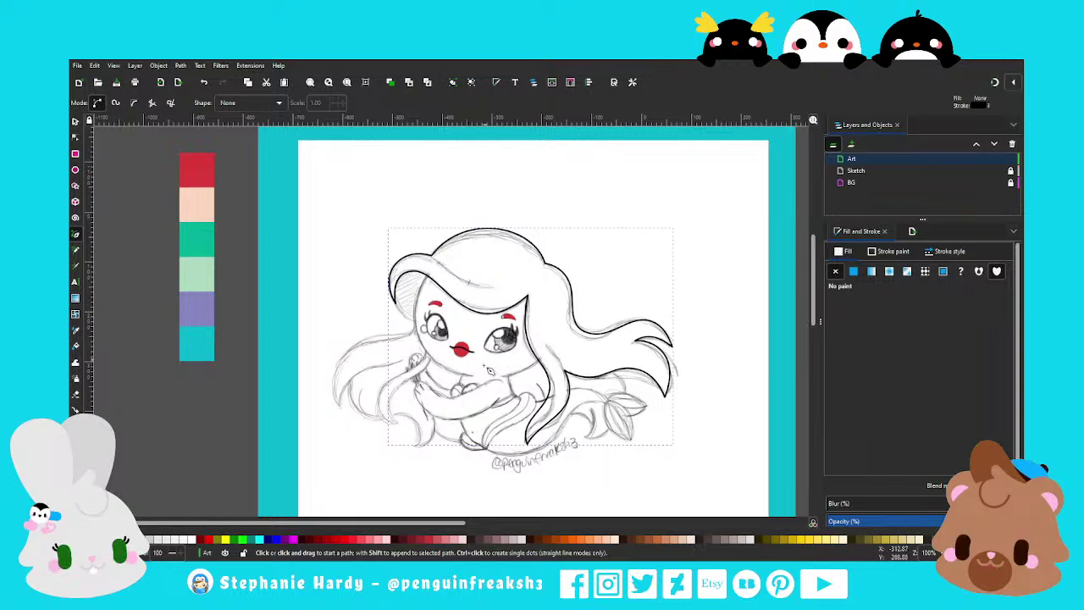
ctrl+scroll(484, 400, up, 1)
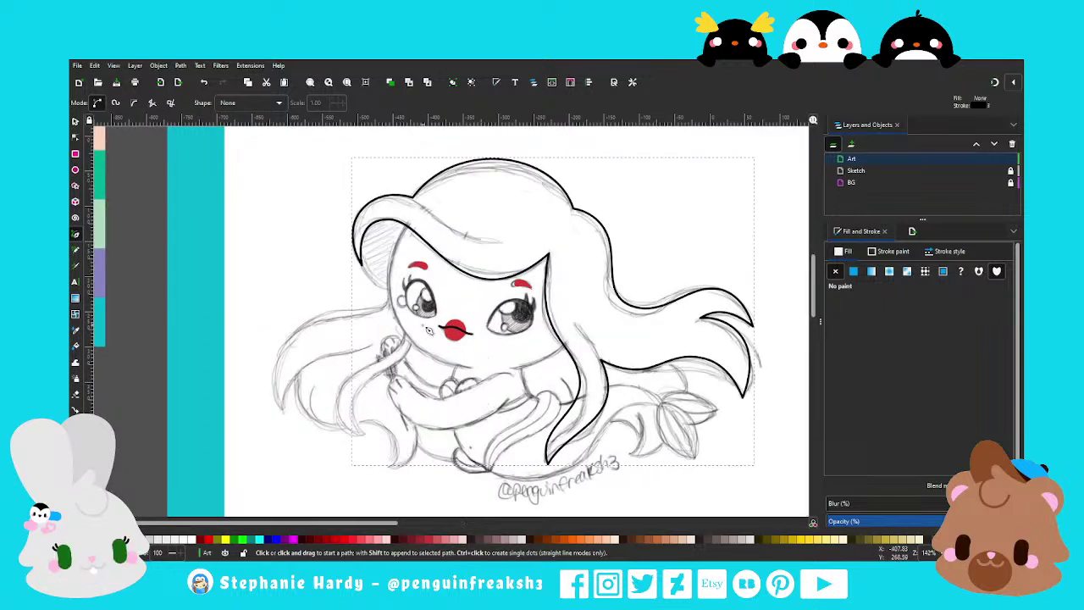
click(75, 169)
Draw an unfilled circle over the head and stretch it to about 301 × 262 px to fit the face
drag(395, 195, 611, 383)
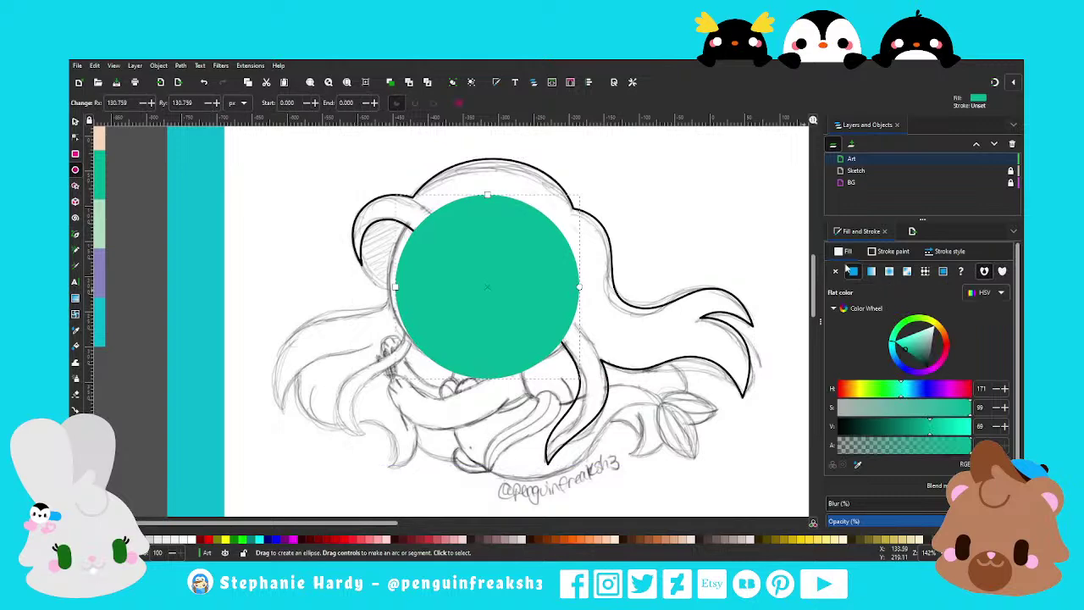
click(836, 272)
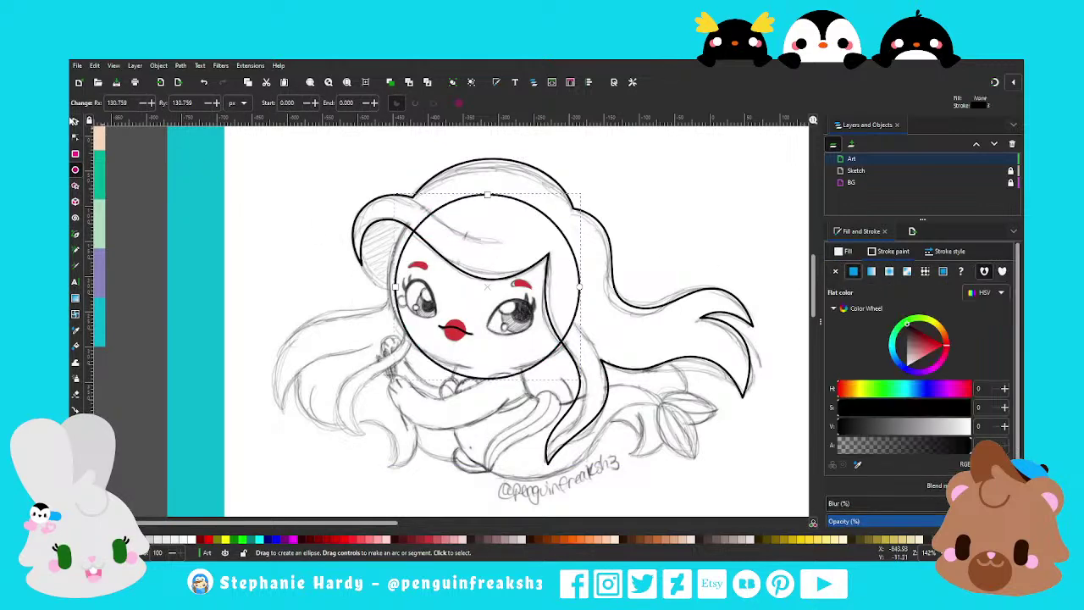
click(75, 122)
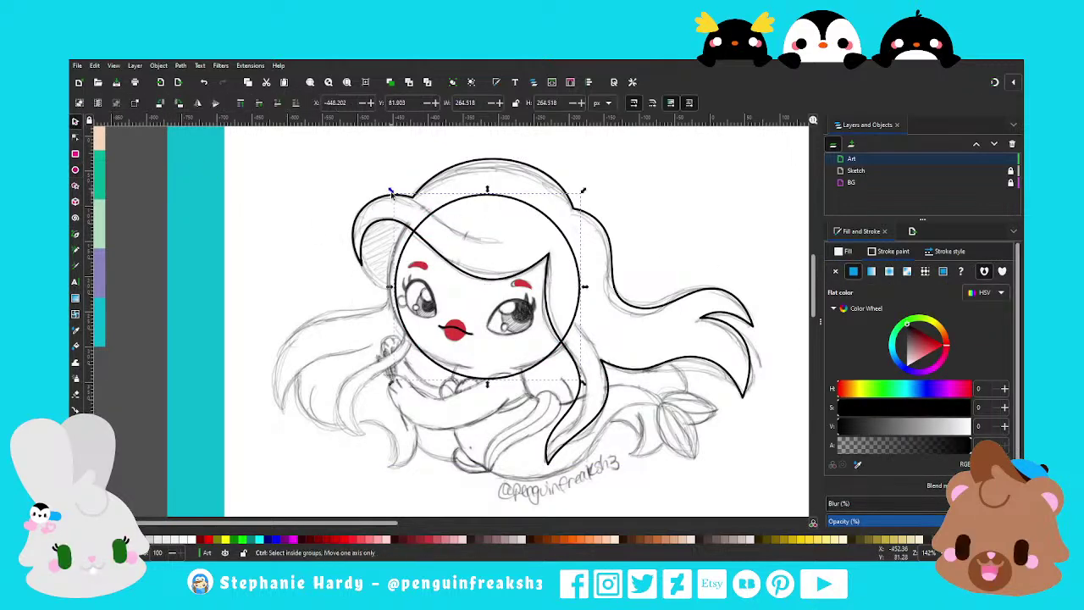
drag(389, 190, 383, 182)
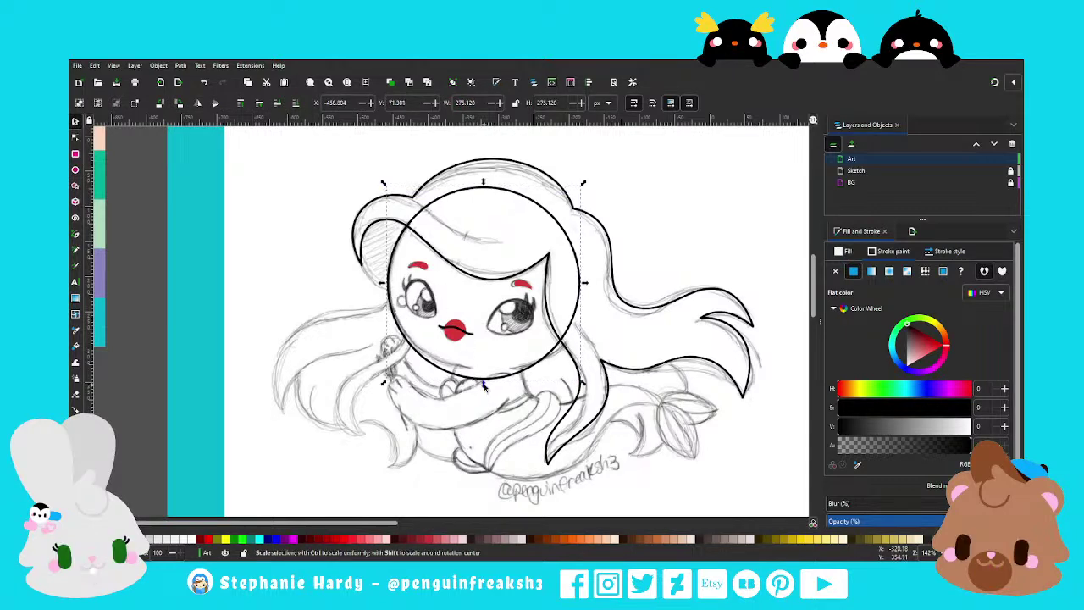
drag(483, 383, 483, 373)
drag(590, 286, 604, 283)
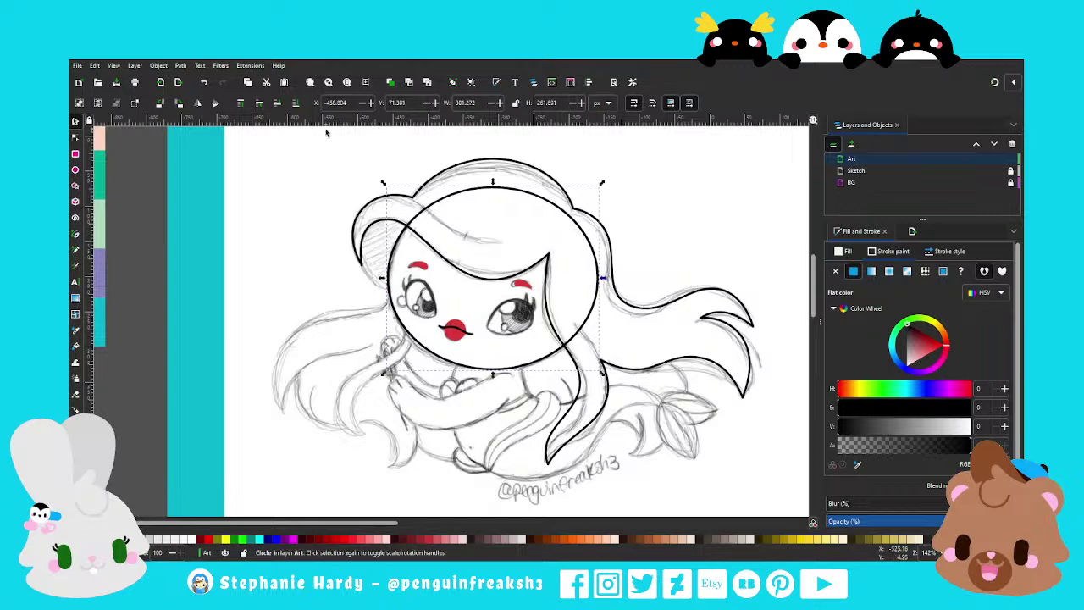
click(319, 316)
ctrl+scroll(368, 310, down, 2)
ctrl+scroll(440, 358, up, 2)
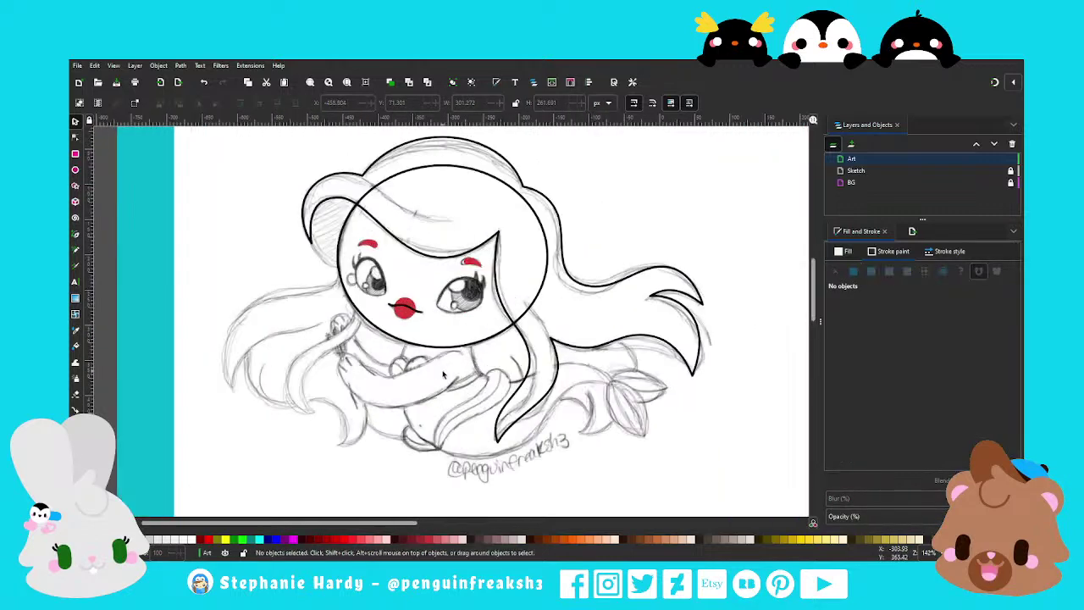
key(b)
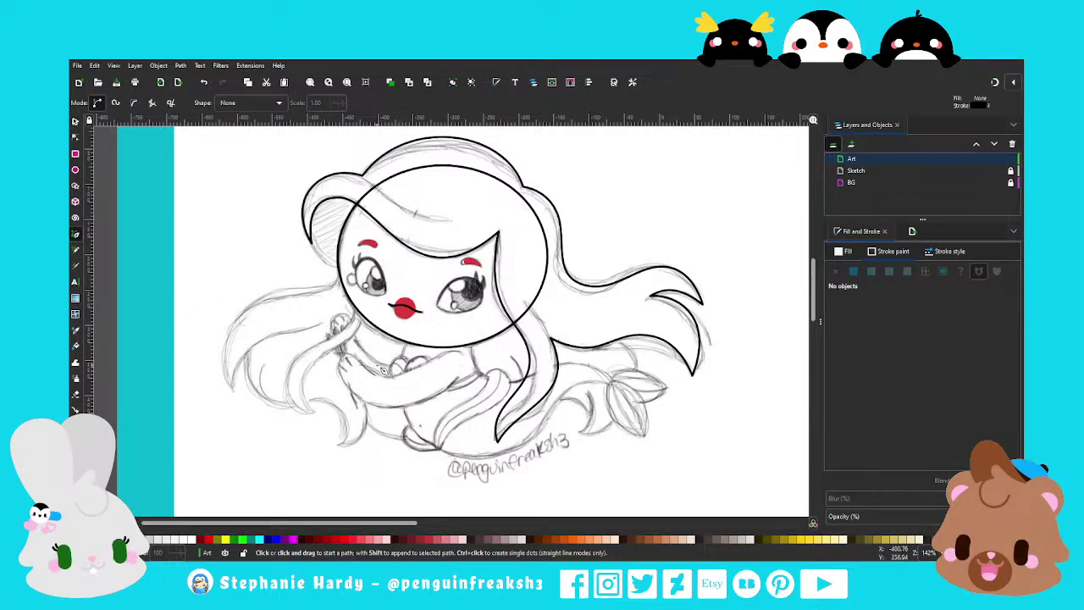
Draw a closed outline shape for the hair piece left of the face
ctrl+scroll(347, 242, up, 2)
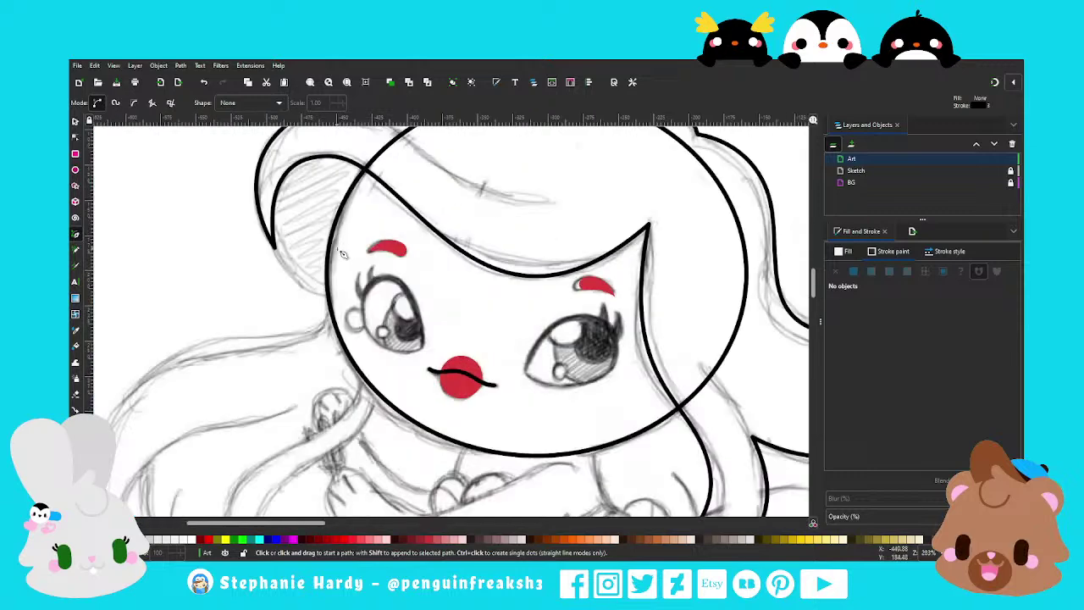
scroll(343, 254, up, 1)
click(273, 285)
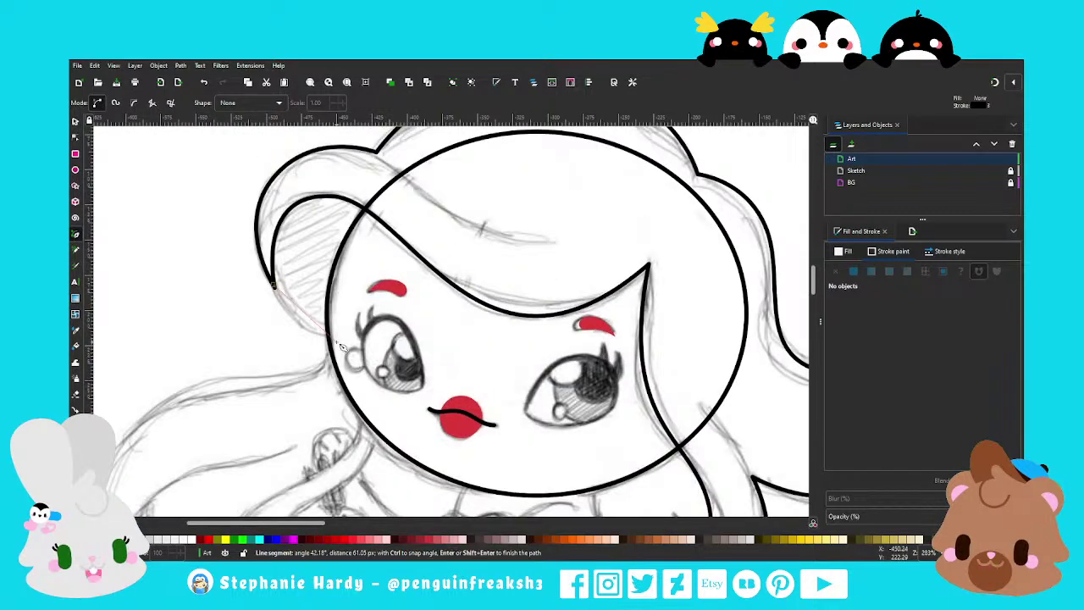
click(338, 341)
click(312, 185)
click(272, 284)
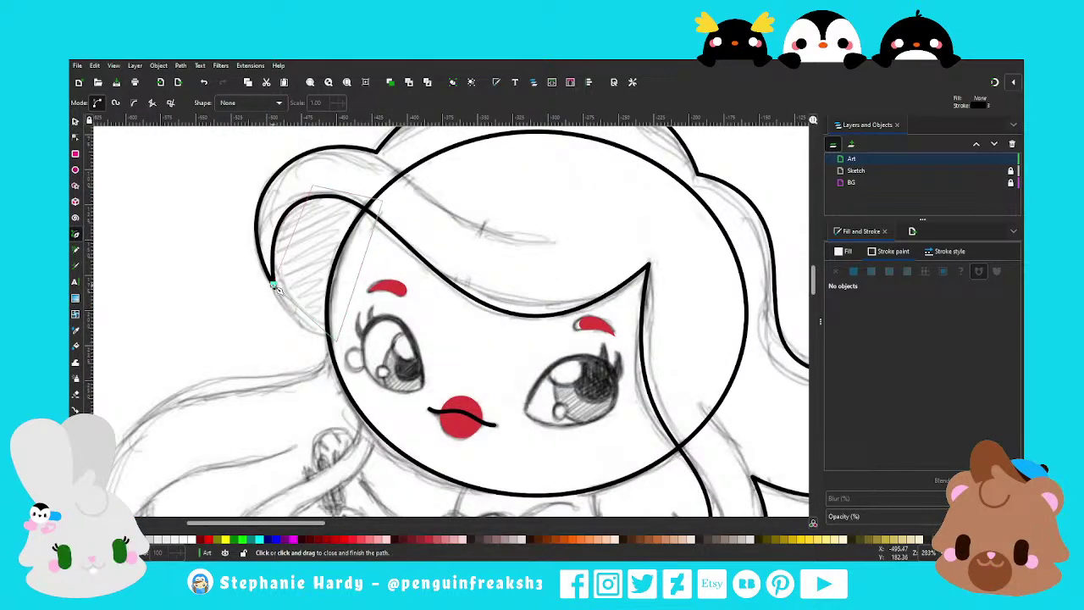
Bend the left side of the new hair piece into a curve
click(76, 138)
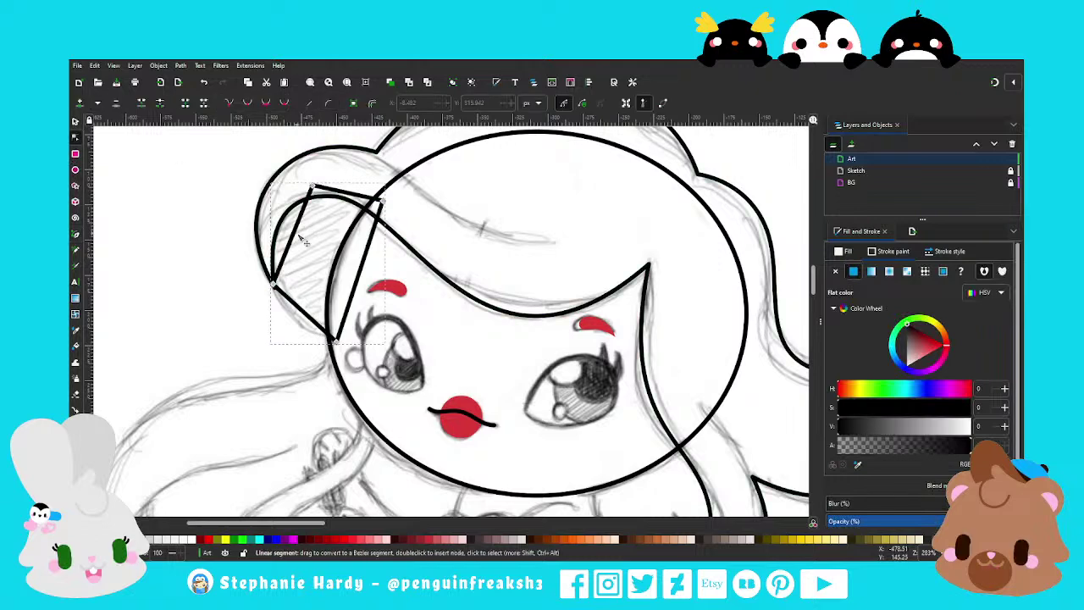
drag(293, 237, 280, 231)
key(s)
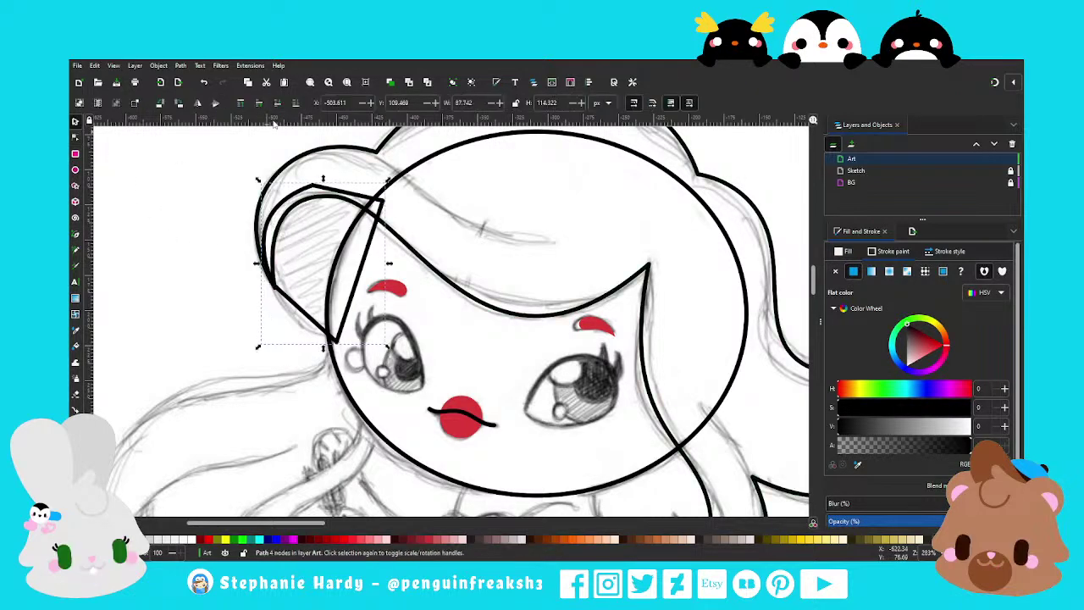
click(75, 138)
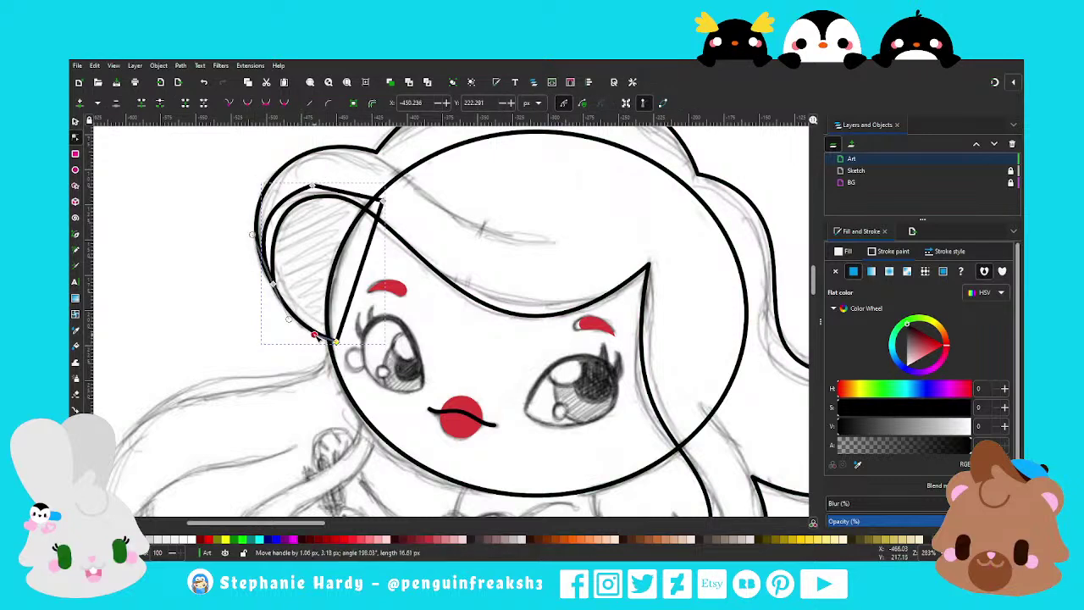
key(s)
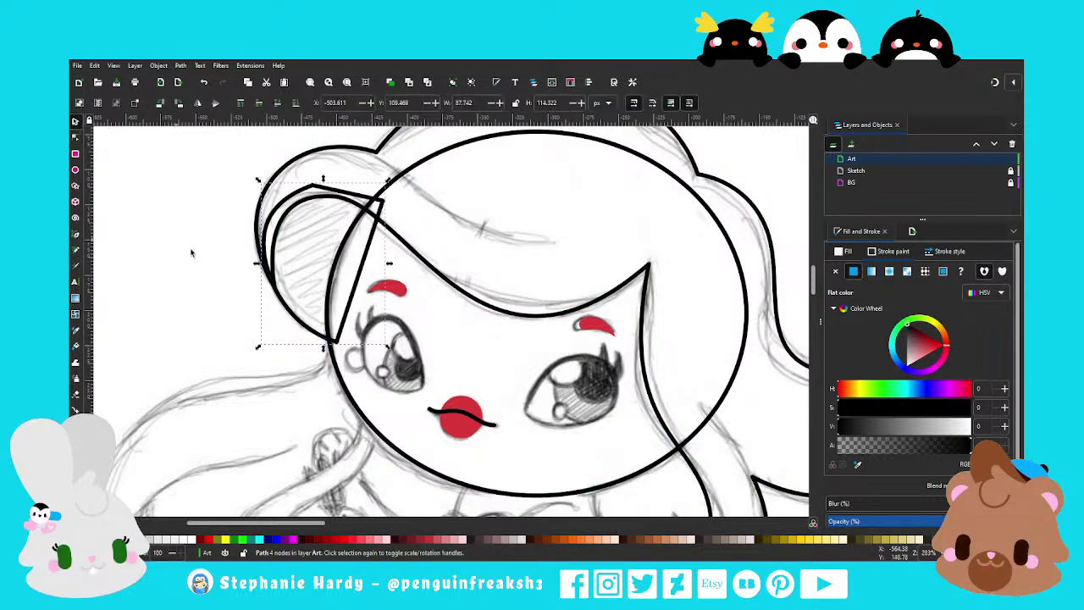
key(Escape)
ctrl+scroll(307, 266, down, 1)
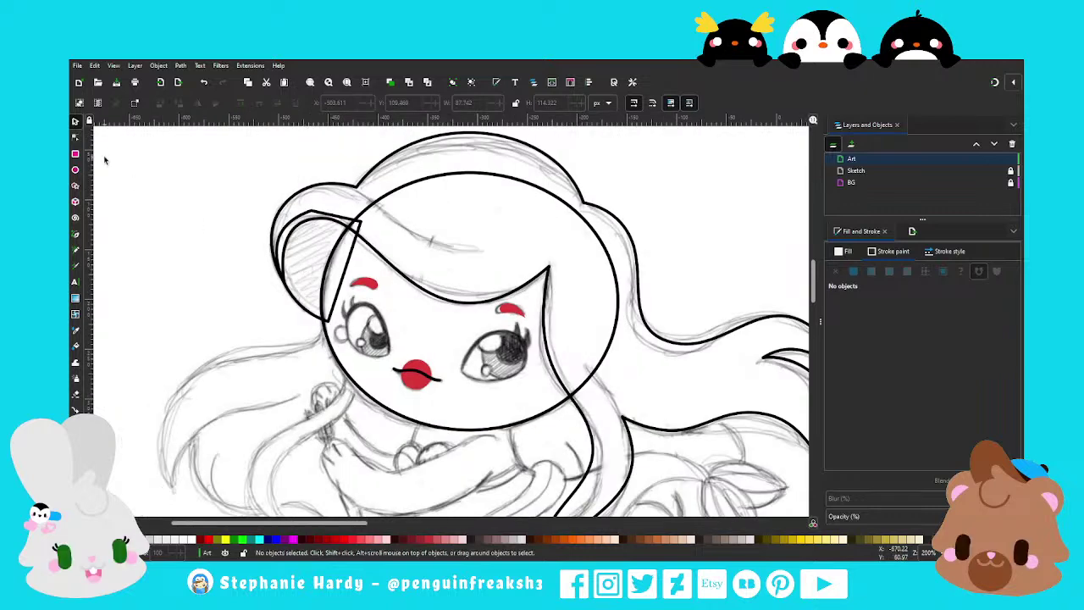
ctrl+scroll(407, 294, down, 1)
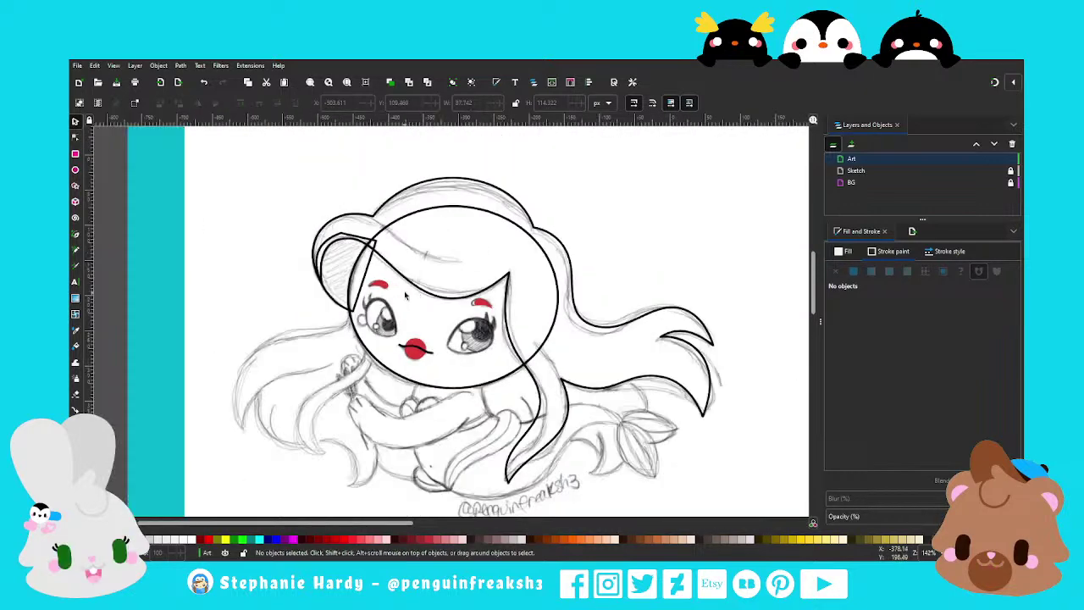
Reshape the fringe curve across the top of the head by adjusting its end node and handles
click(76, 234)
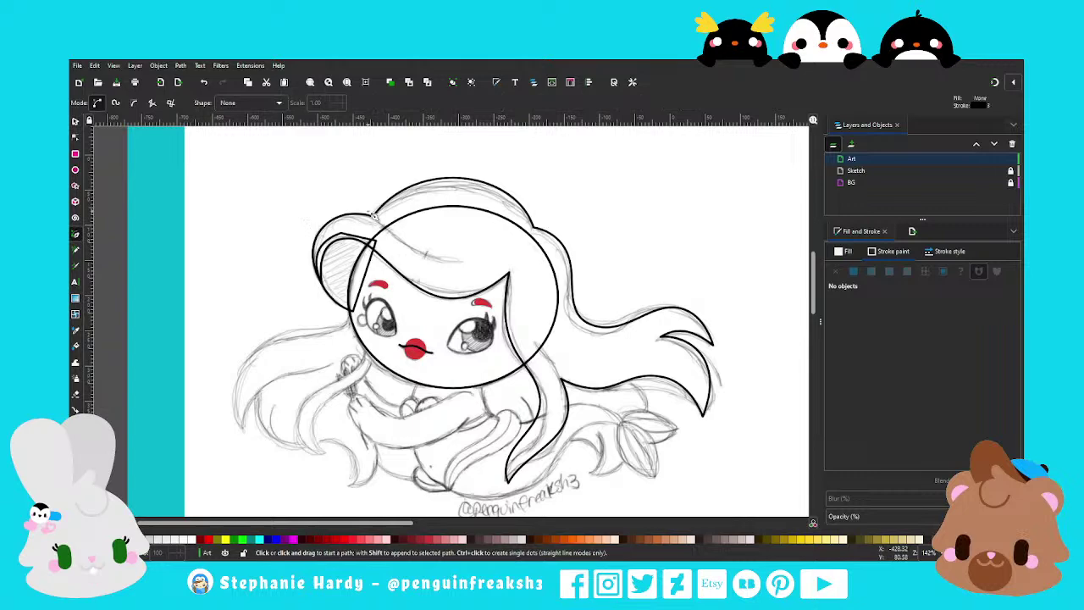
click(369, 213)
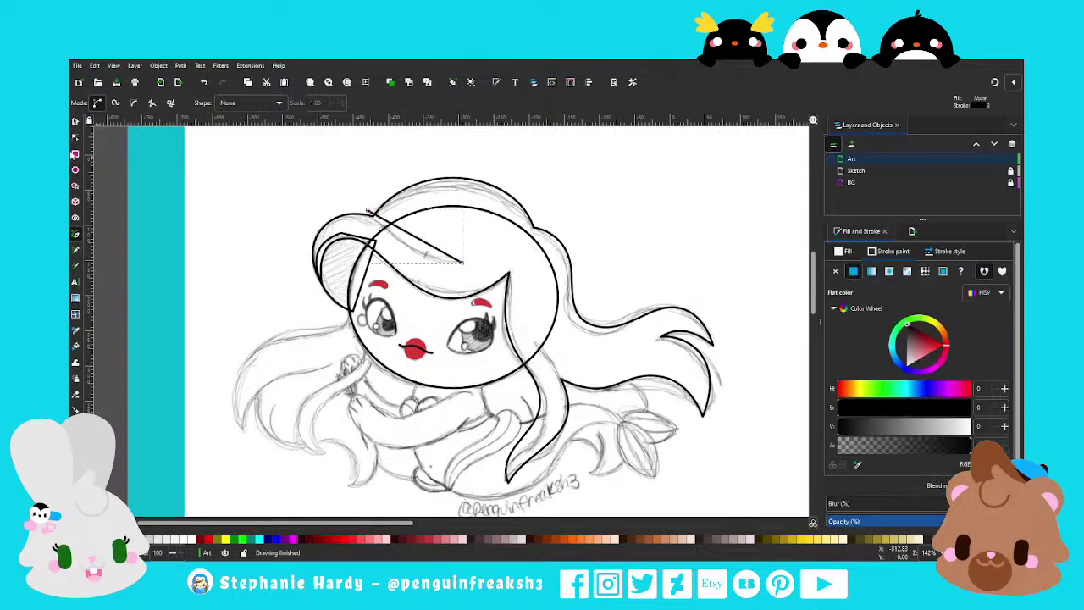
key(n)
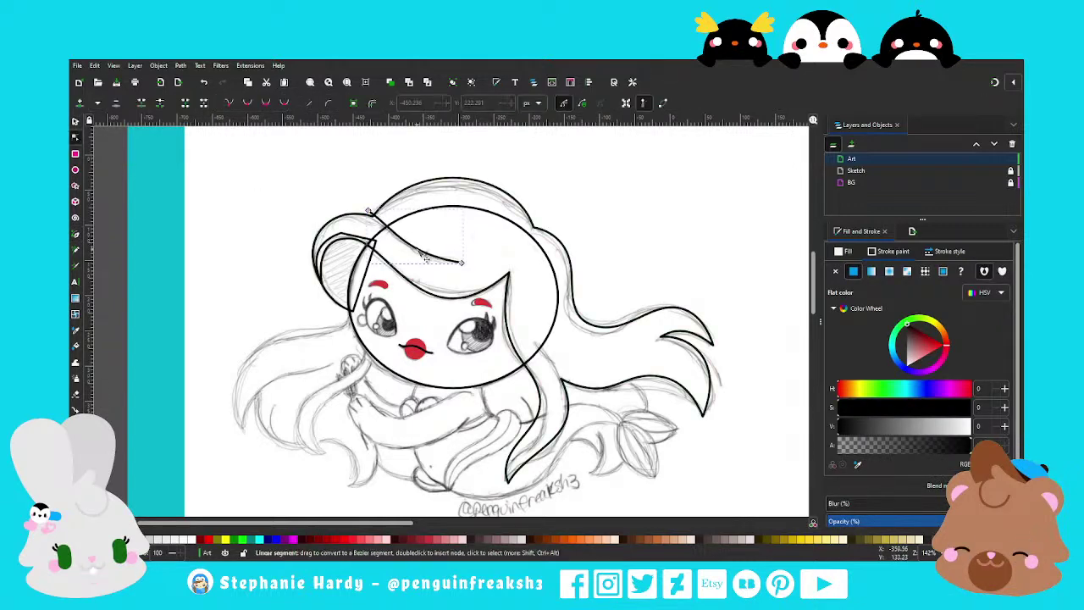
scroll(399, 215, up, 3)
drag(312, 200, 298, 199)
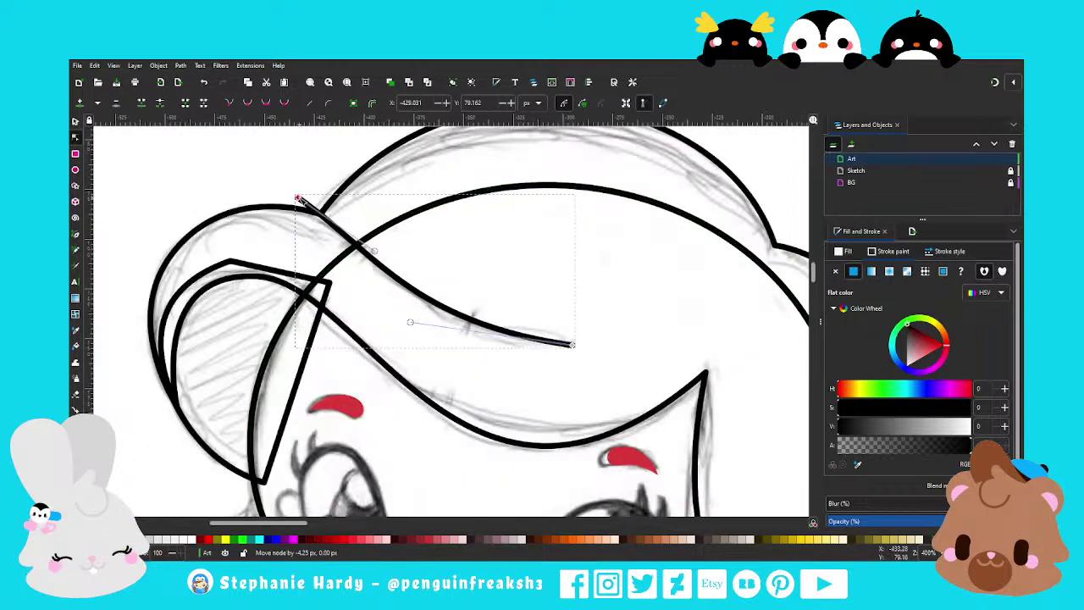
drag(375, 251, 386, 204)
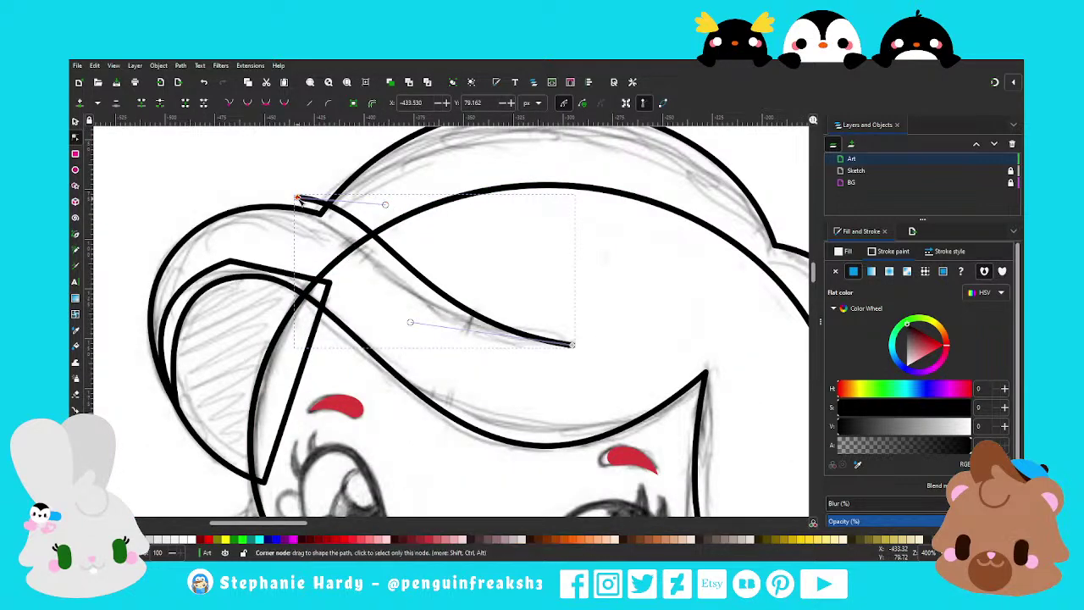
drag(297, 200, 298, 206)
drag(386, 210, 379, 223)
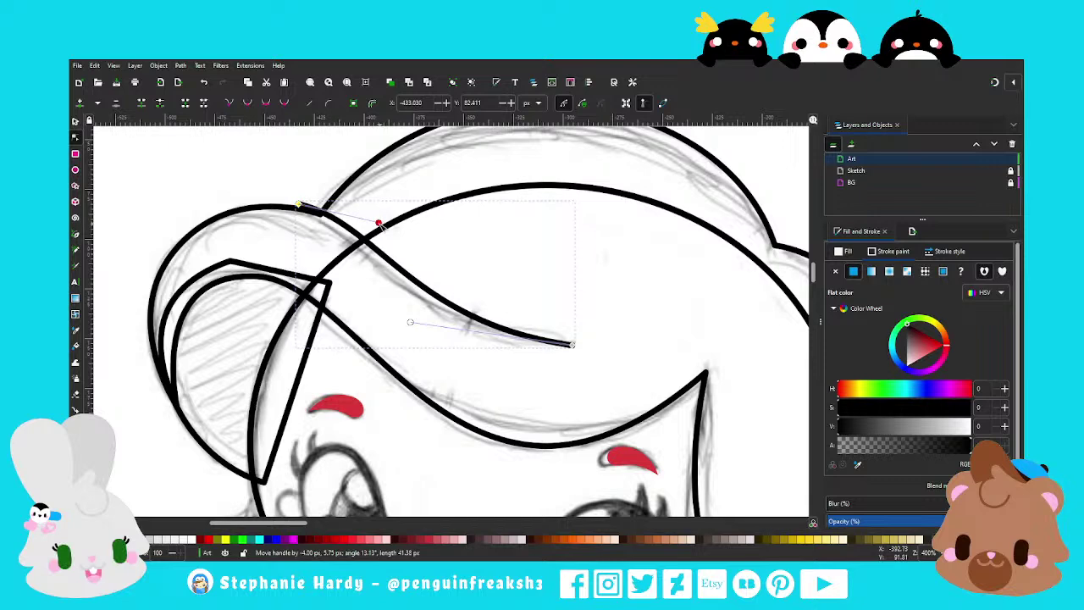
scroll(354, 279, down, 2)
scroll(353, 279, down, 1)
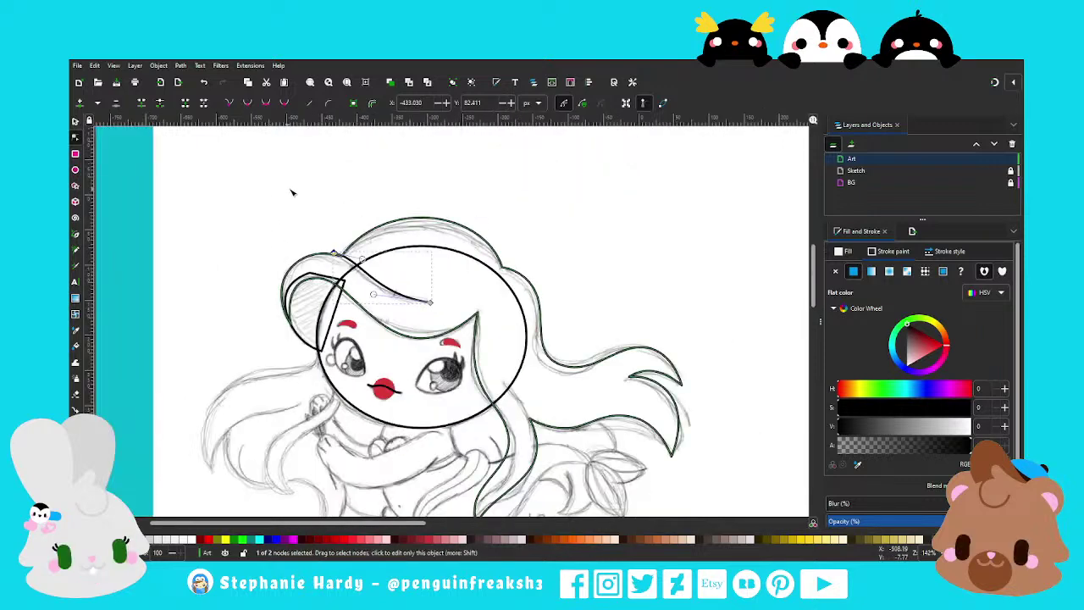
scroll(292, 194, down, 1)
click(74, 121)
key(Escape)
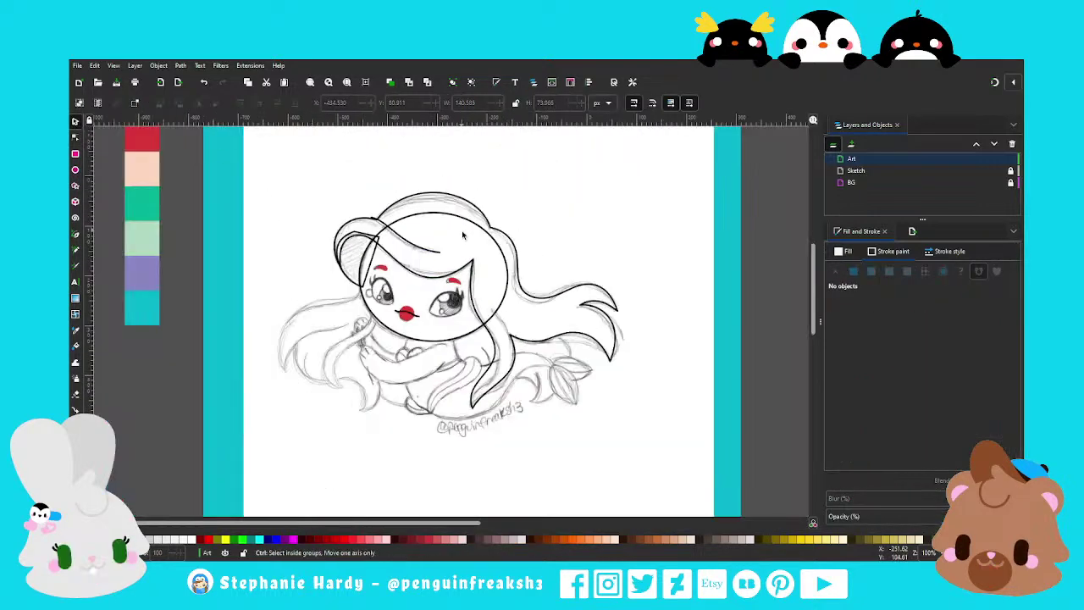
scroll(415, 327, down, 2)
scroll(415, 327, up, 2)
Check the points on the right side of the flowing hair outline
click(75, 137)
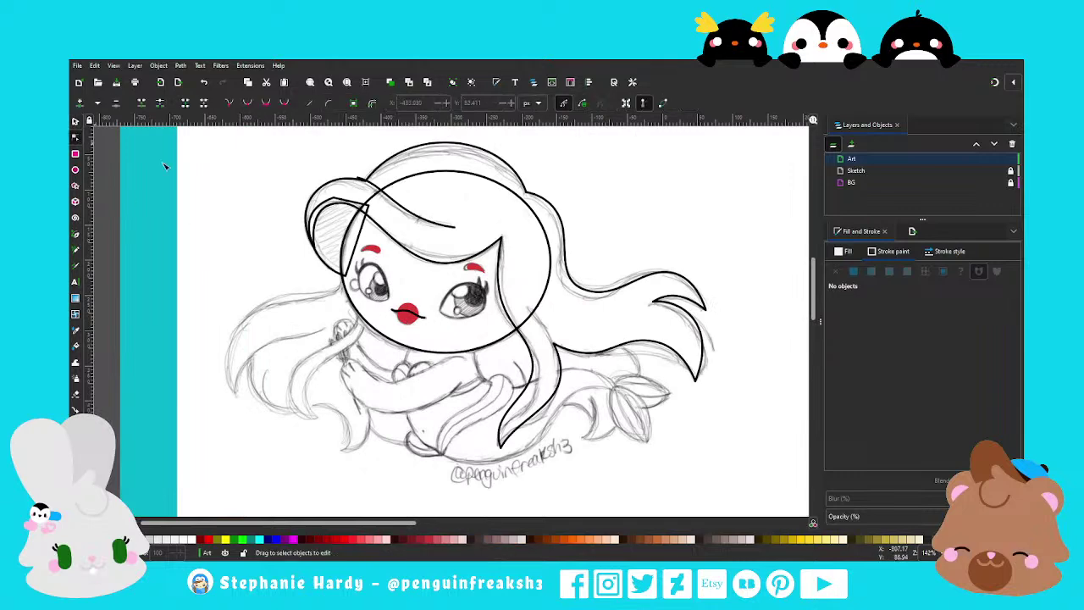
click(481, 272)
click(501, 239)
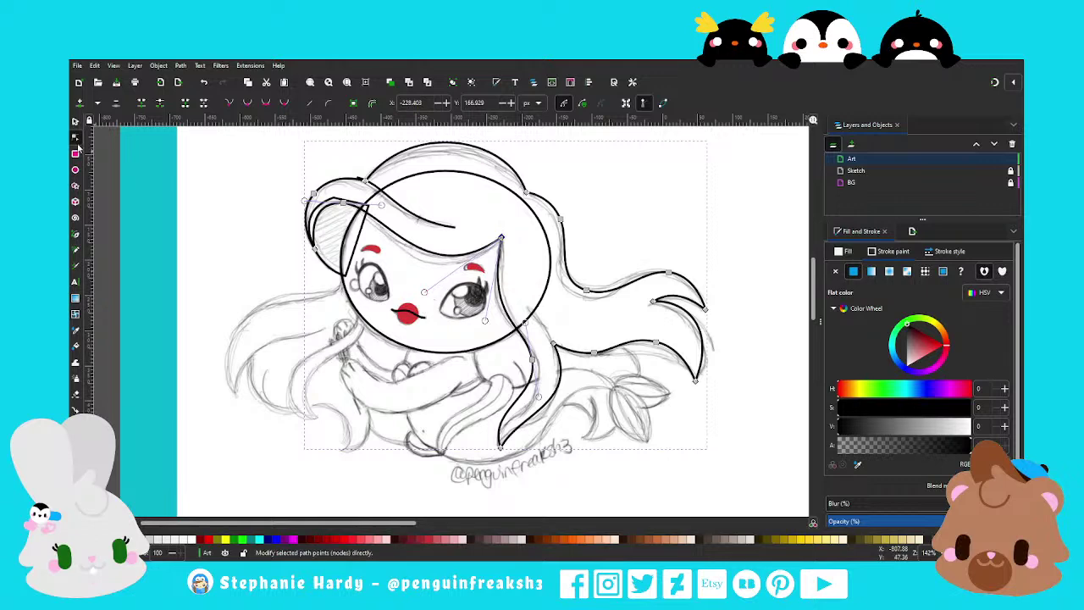
key(s)
click(197, 183)
scroll(484, 257, down, 1)
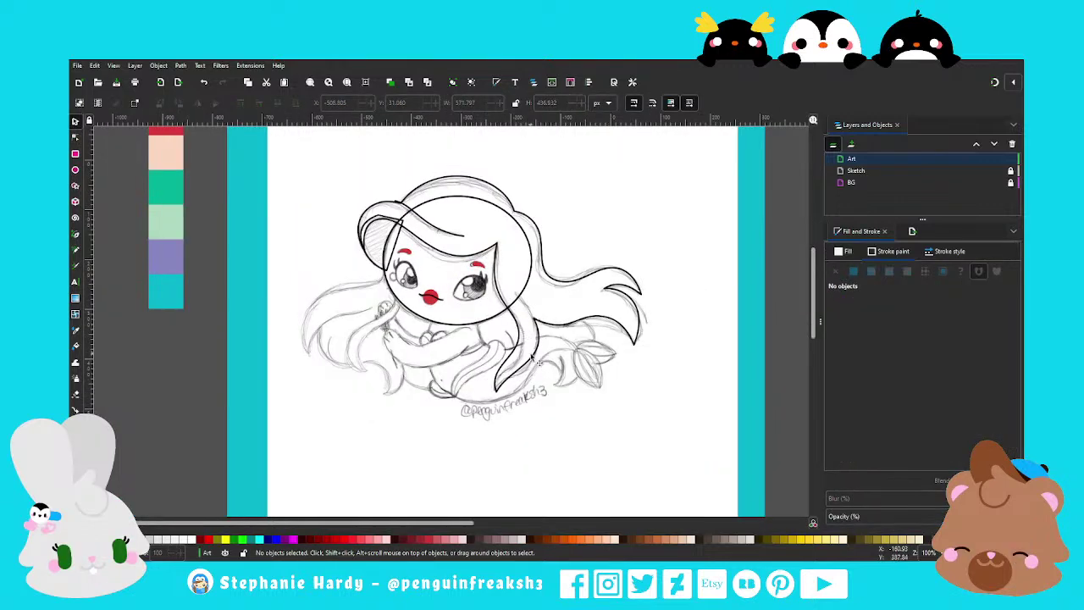
scroll(397, 340, up, 1)
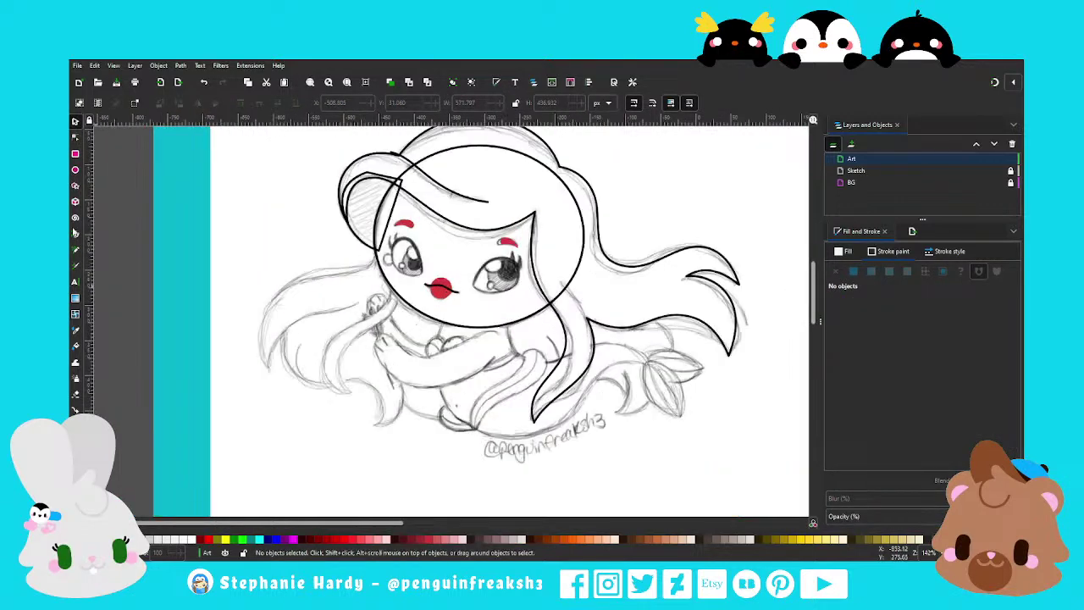
click(74, 235)
Draw a closed pointed strand shape beside the left cheek and convert its sides to curves
click(392, 293)
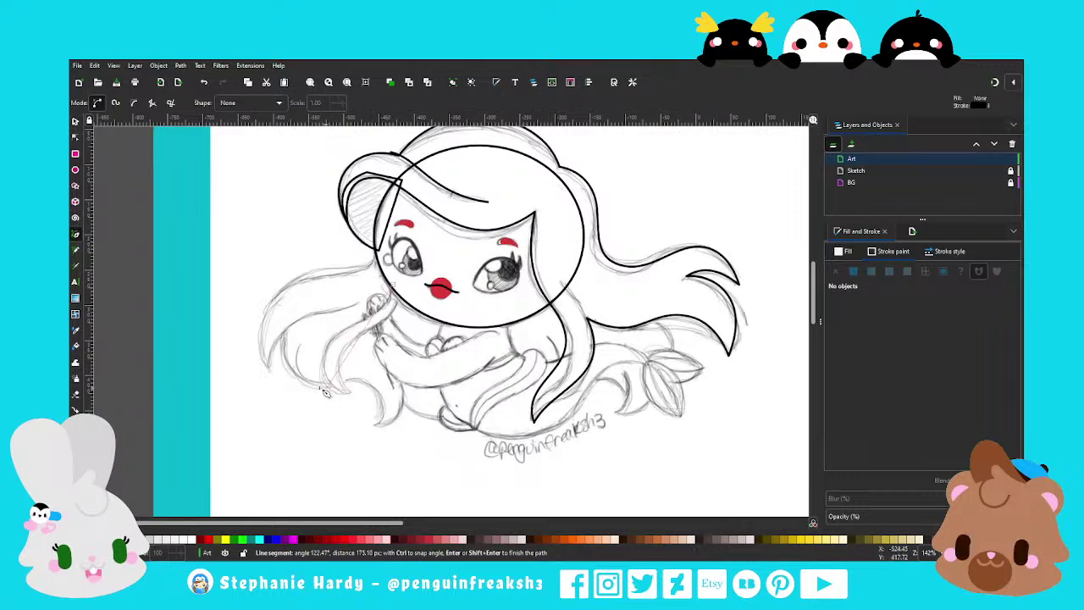
click(336, 370)
click(345, 394)
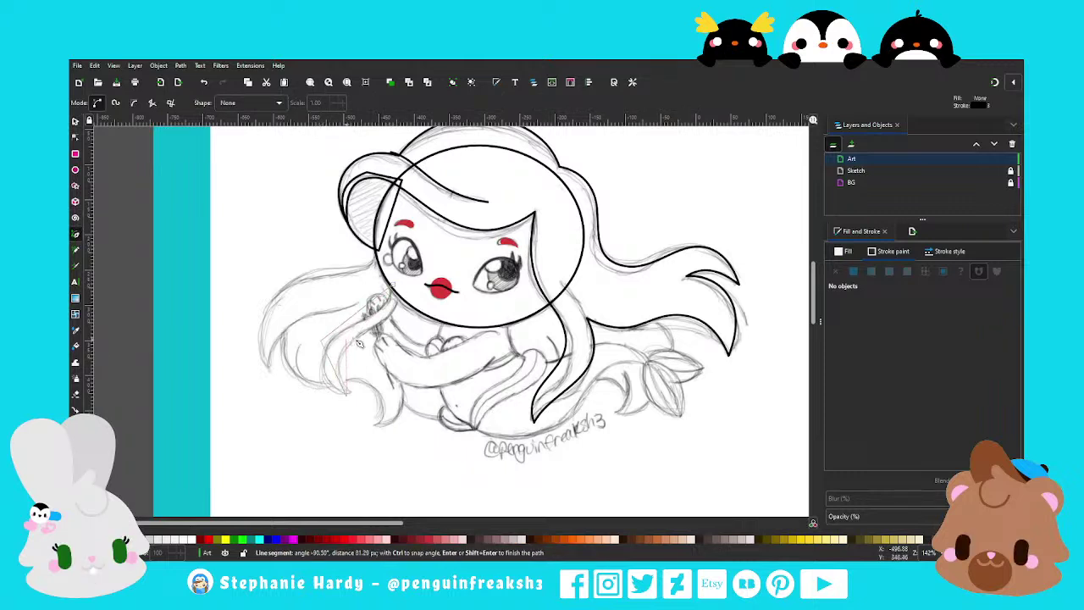
click(397, 292)
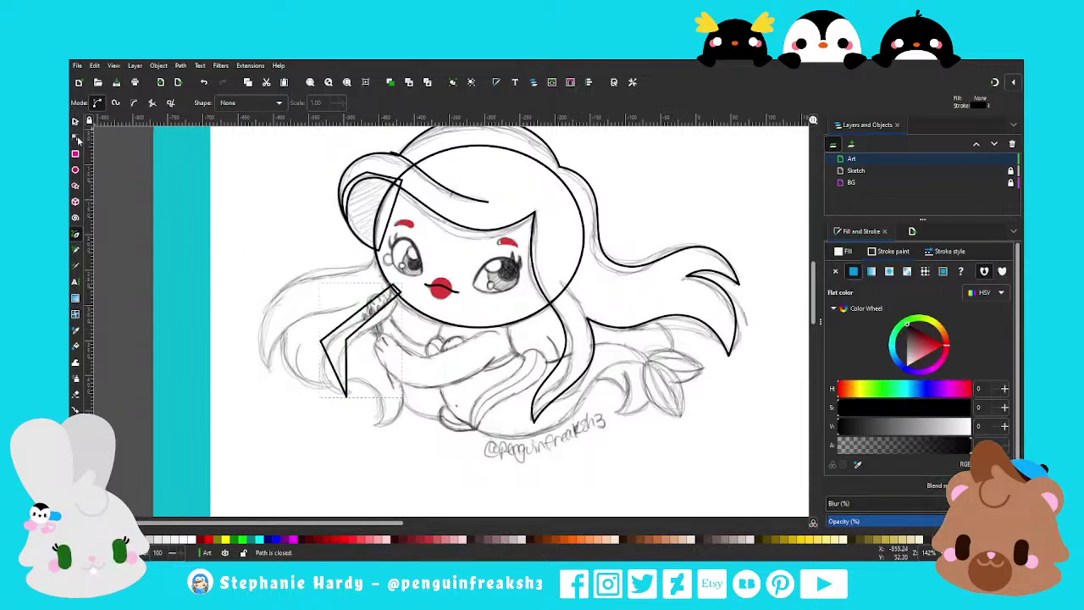
click(75, 136)
drag(250, 302, 351, 360)
key(shift+u)
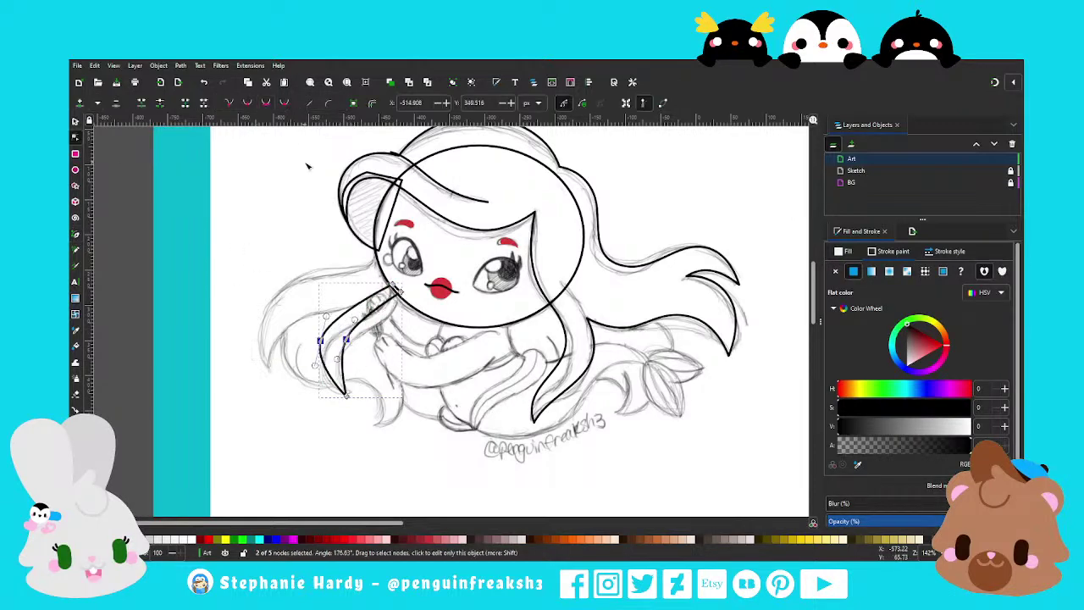
Bend the strand's sides and bottom tip into curves following the sketch
ctrl+scroll(339, 296, up, 1)
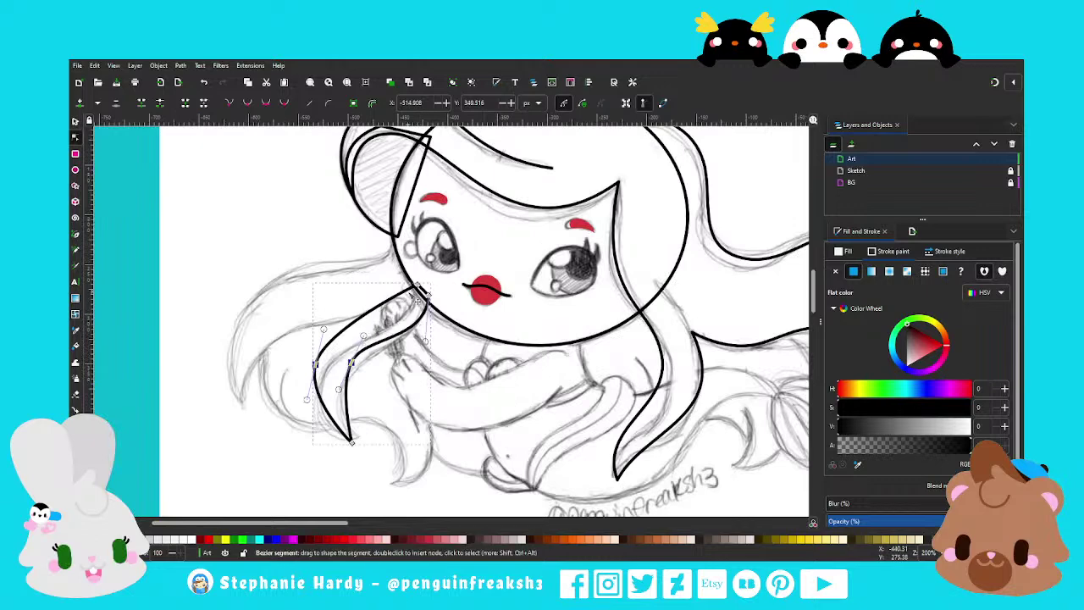
drag(419, 328, 410, 313)
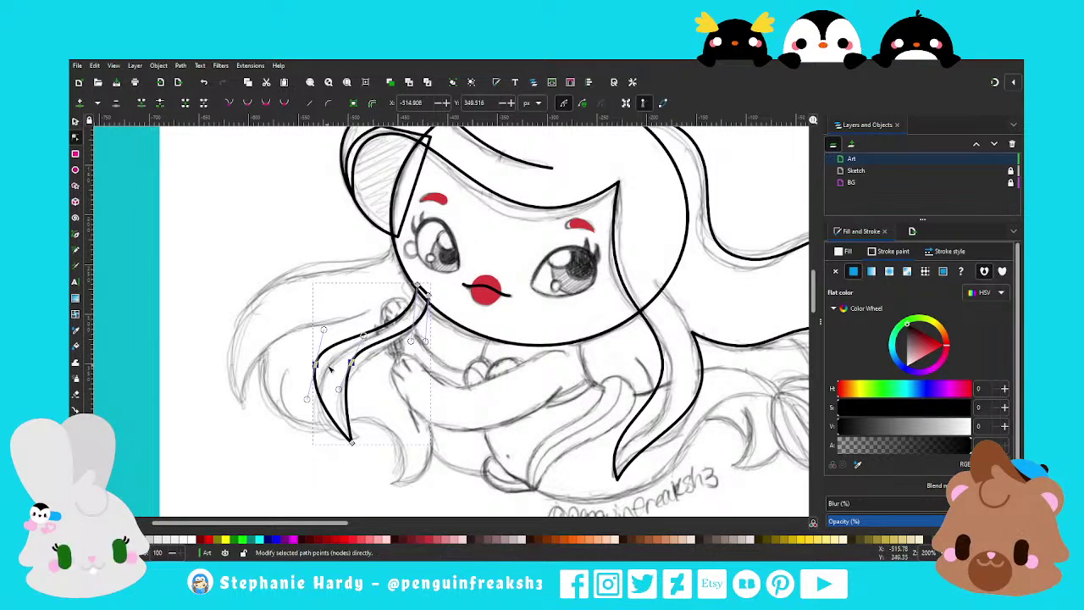
drag(315, 364, 348, 379)
click(351, 440)
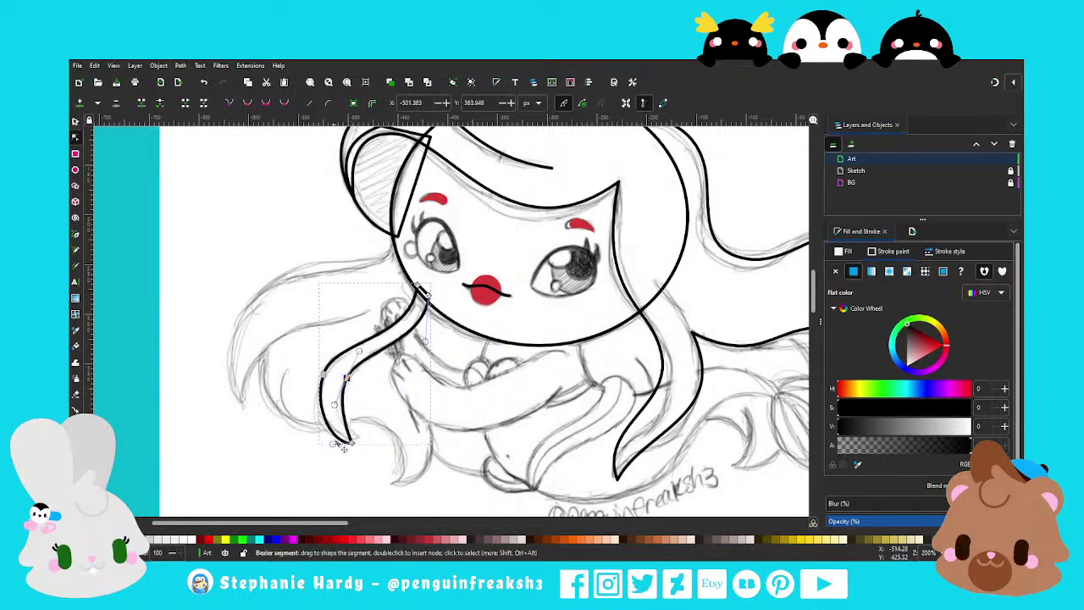
drag(351, 441, 357, 436)
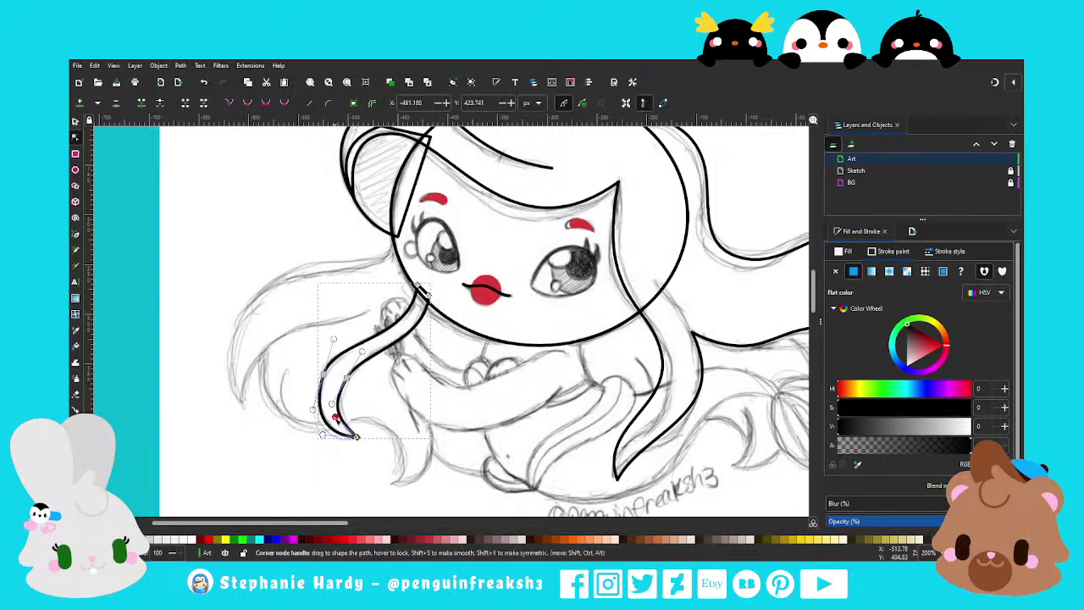
drag(349, 368, 339, 344)
drag(324, 436, 327, 441)
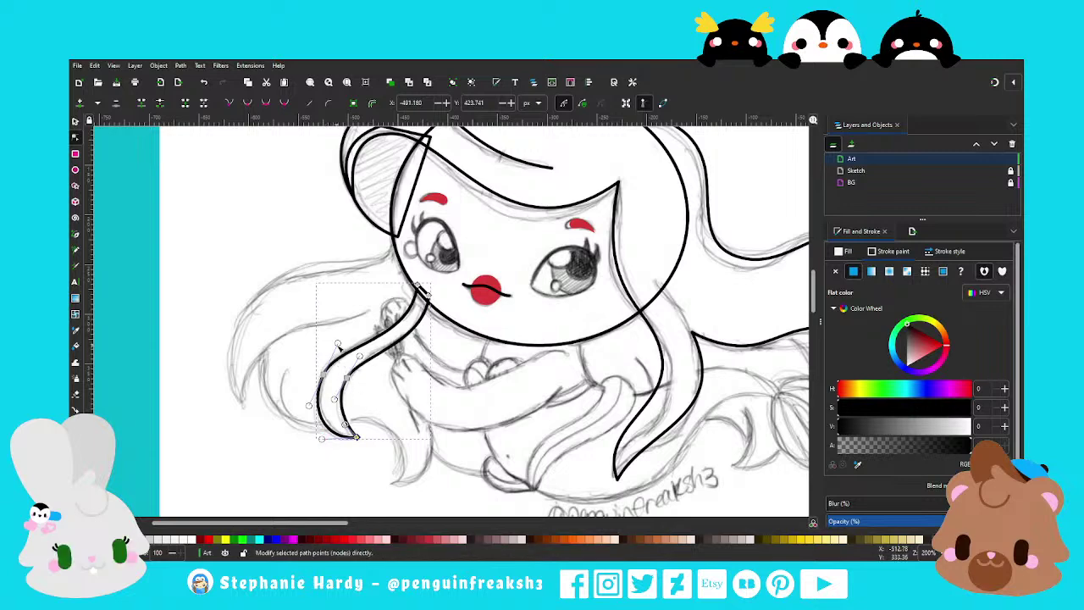
click(74, 121)
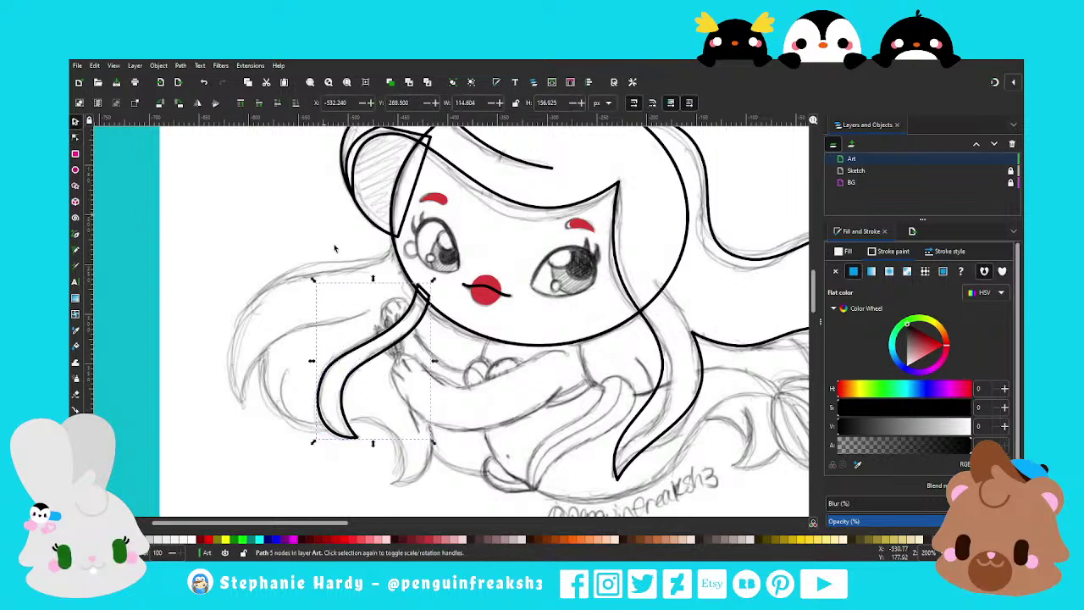
click(324, 275)
Raise a point on the left strand to smooth its curve further
scroll(324, 279, down, 1)
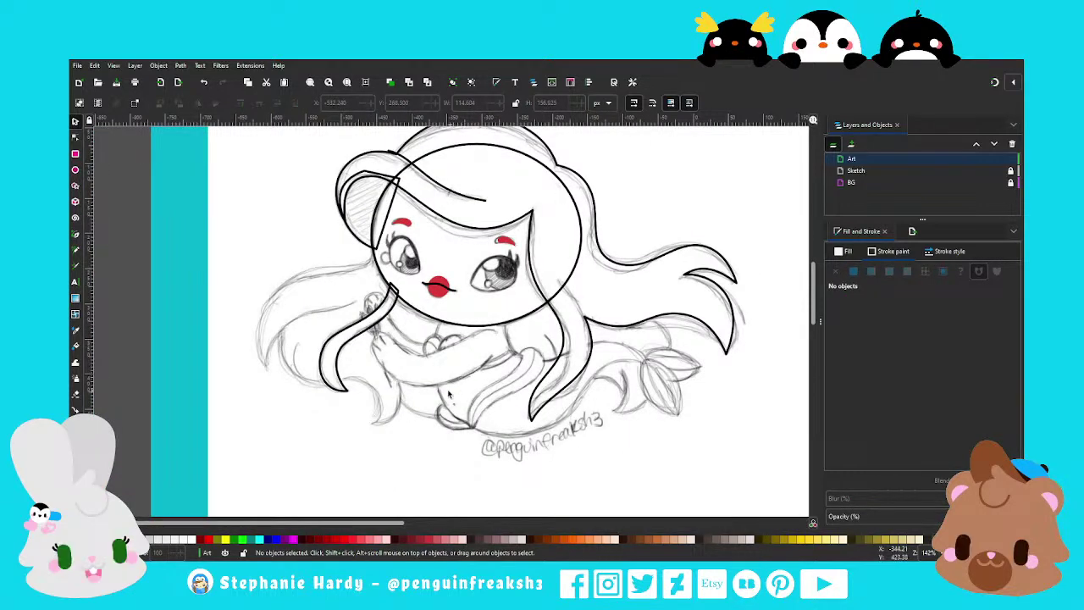
click(75, 137)
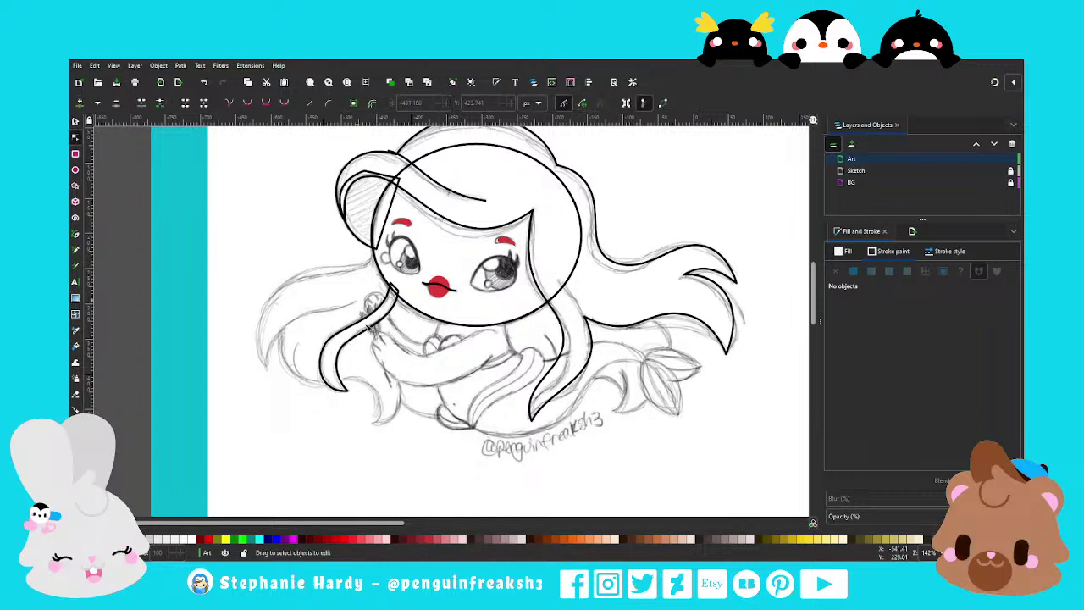
click(330, 348)
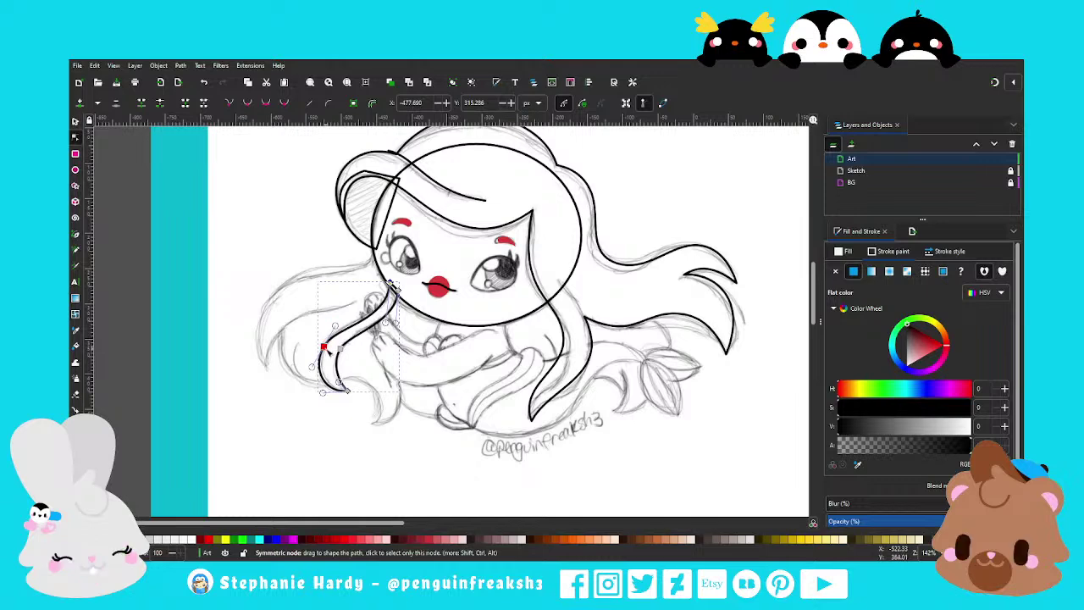
drag(324, 347, 324, 342)
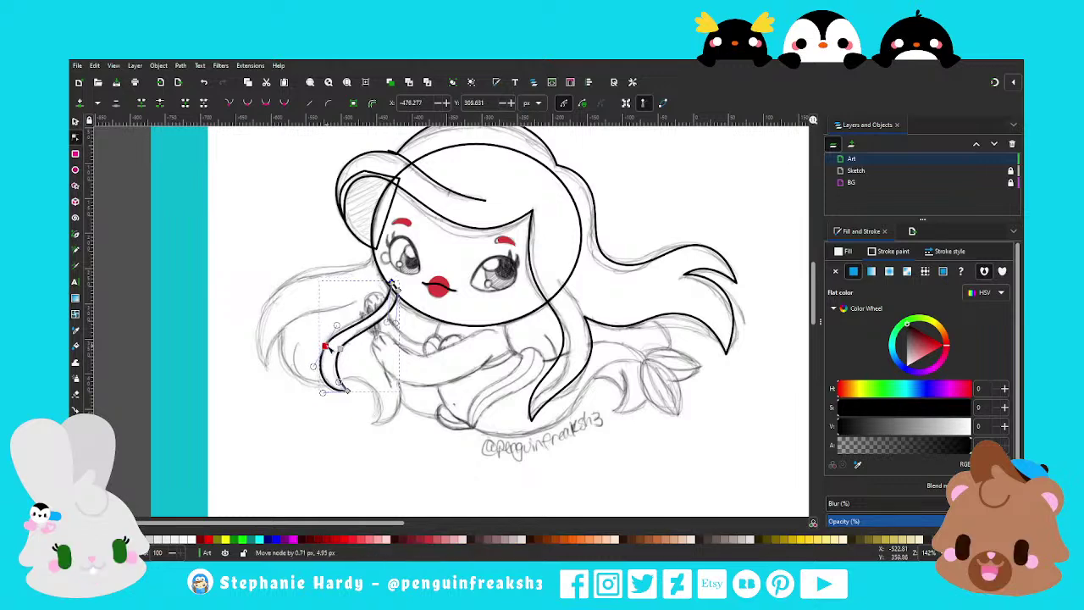
key(s)
click(296, 282)
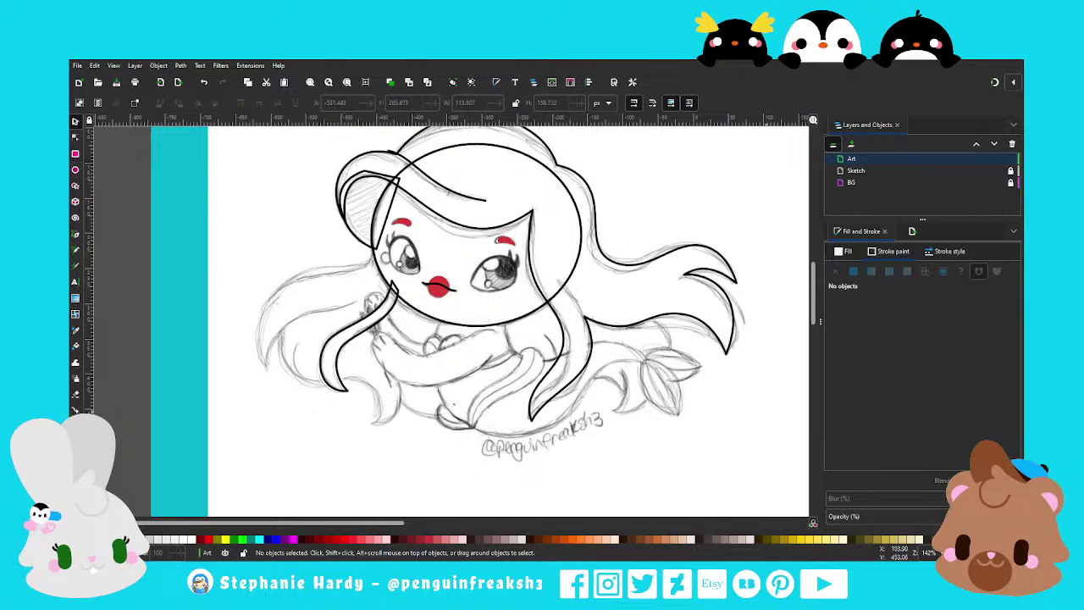
Draw a three-point V line across the chest along the collar sketch, with a smooth middle node
click(276, 354)
click(75, 233)
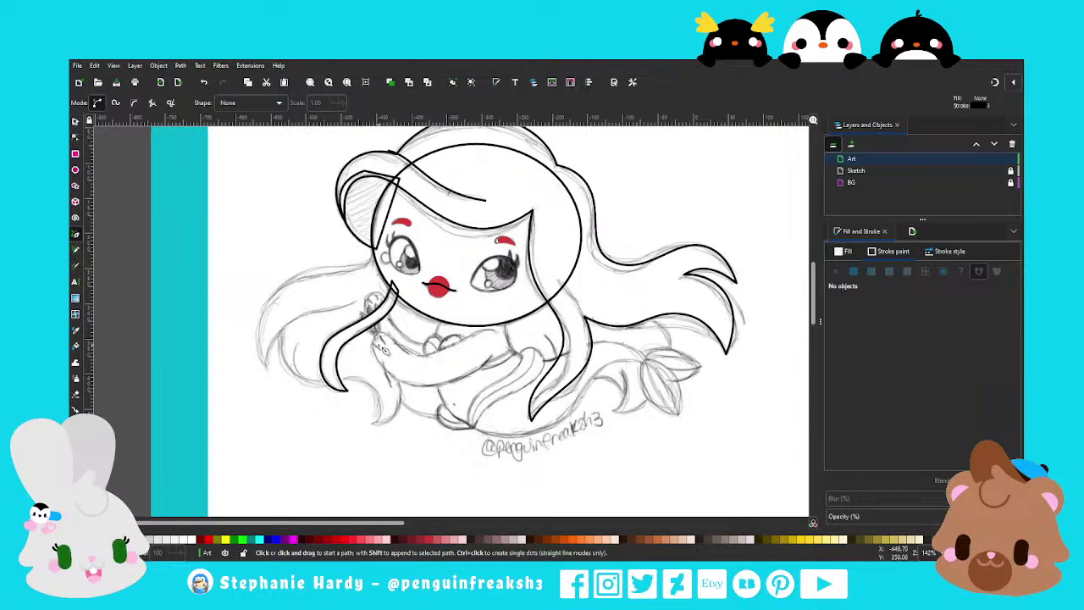
click(377, 342)
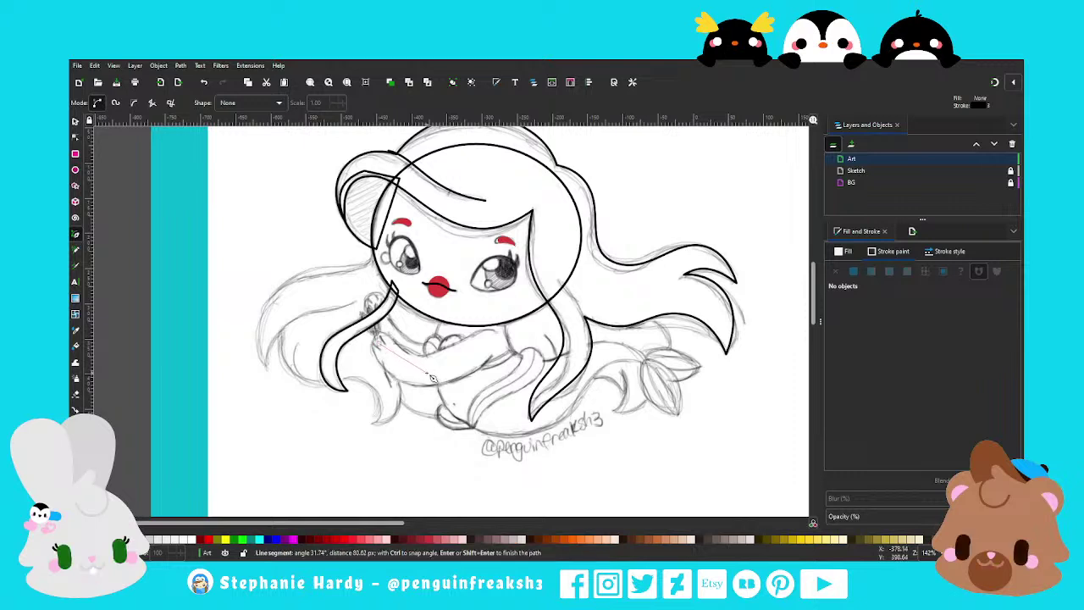
click(424, 369)
double_click(491, 347)
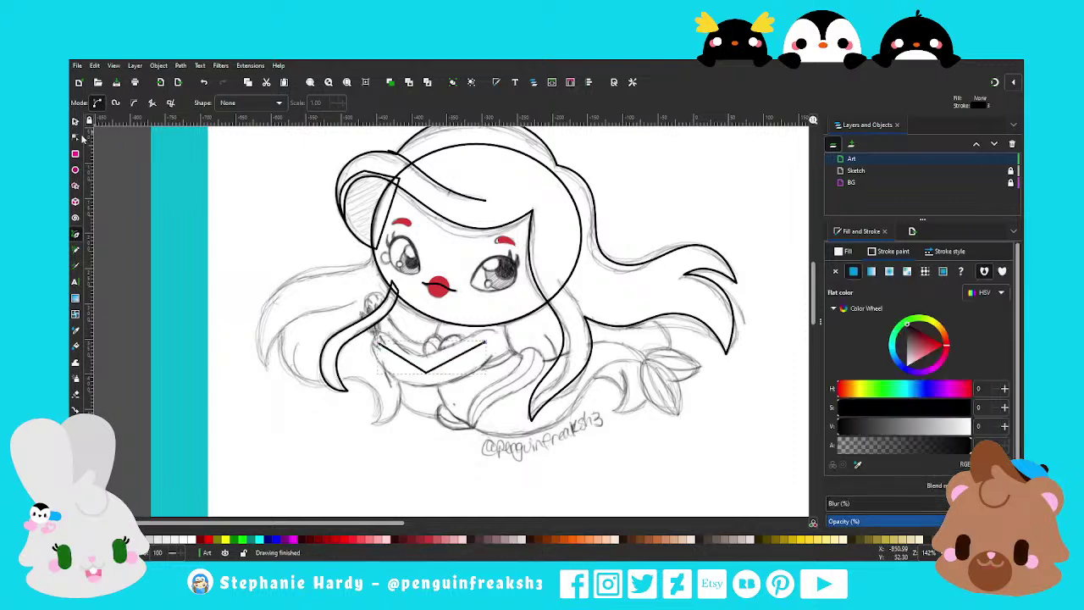
click(75, 136)
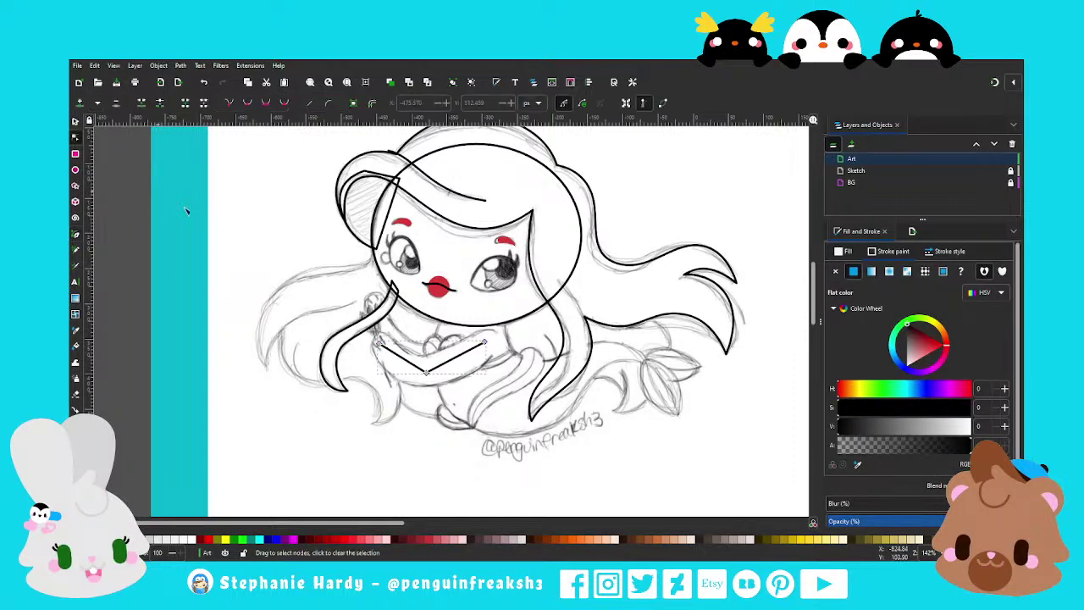
click(265, 103)
click(949, 251)
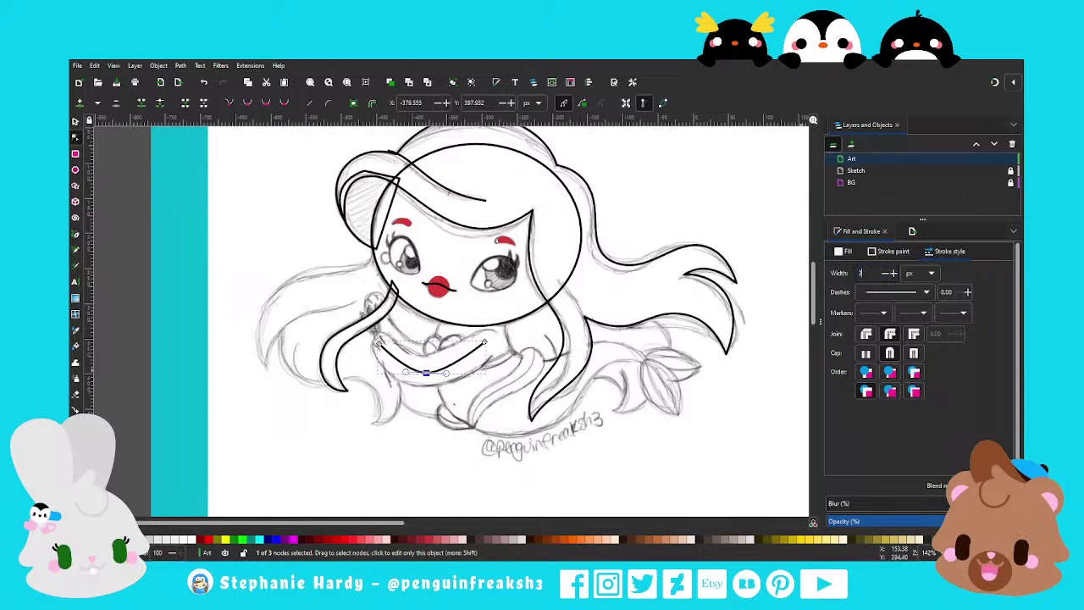
Set the chest line's stroke width to 30, then 50, and finally 40 px
text(0)
key(Return)
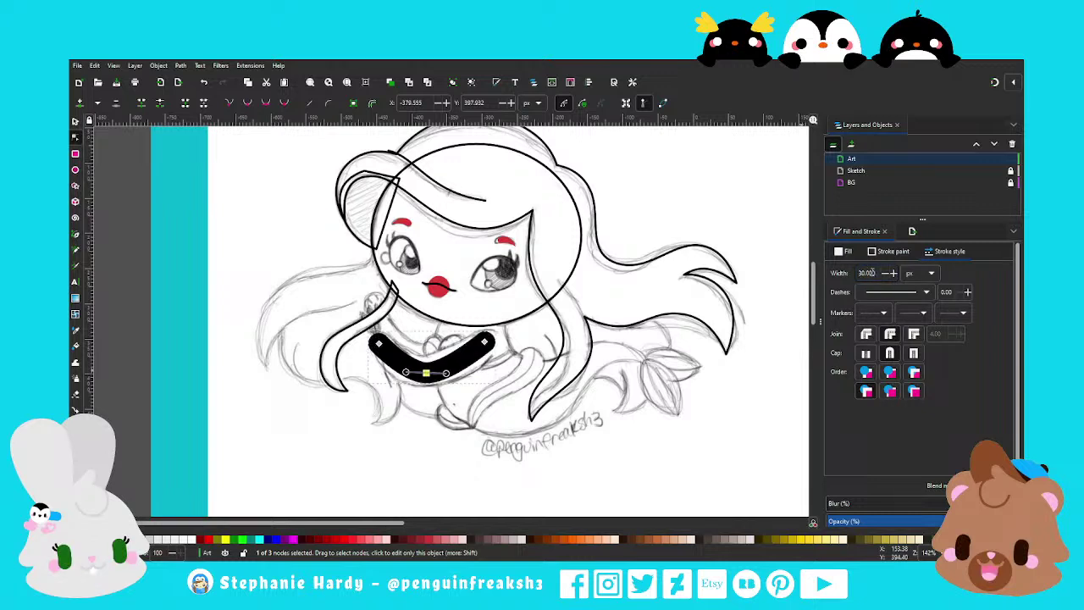
text(50)
key(Return)
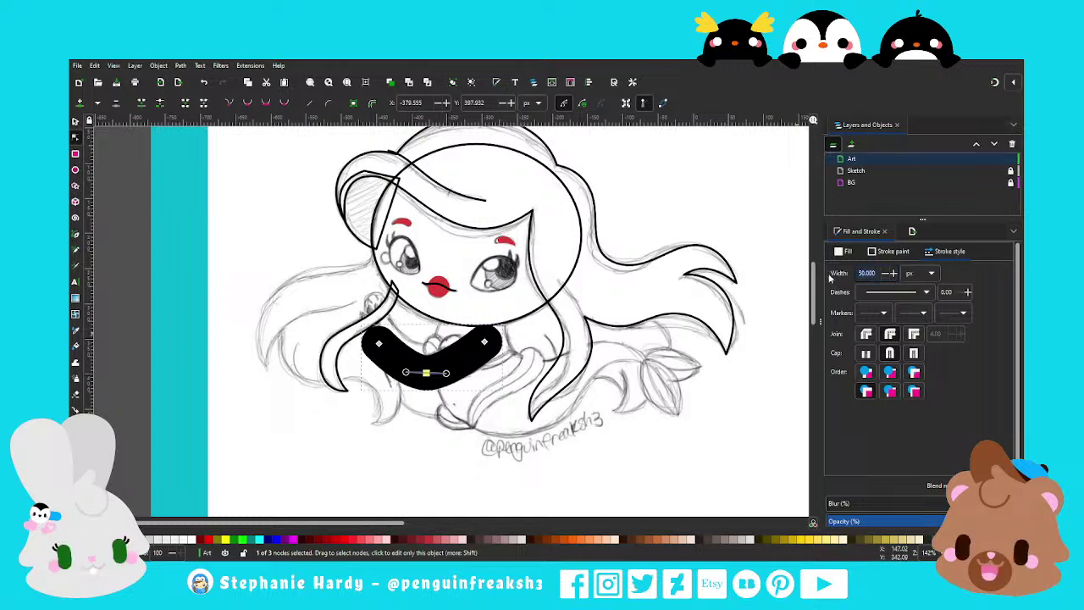
text(0)
key(Return)
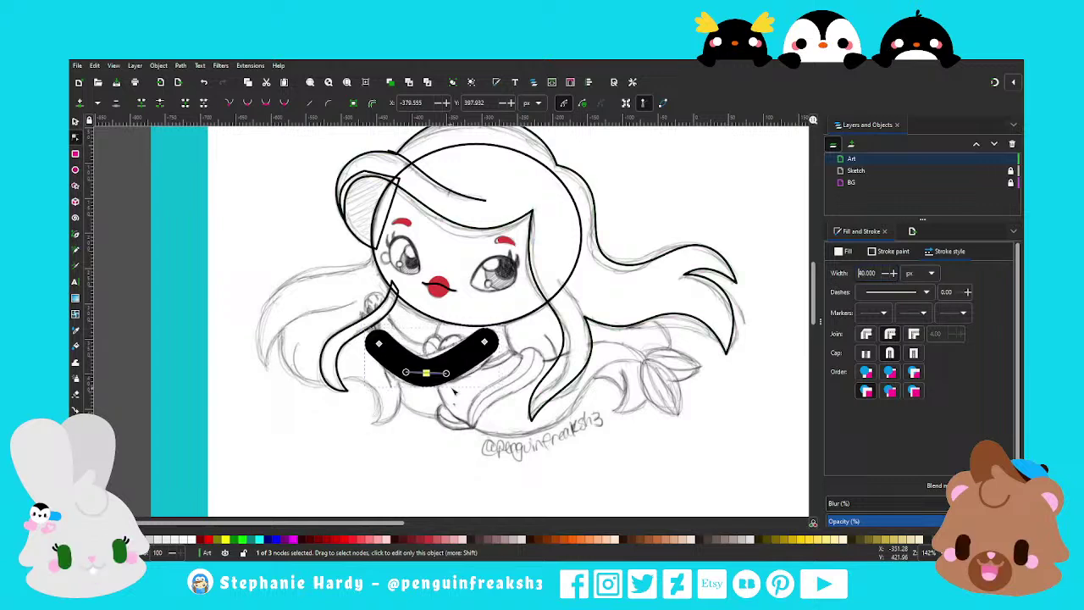
Reshape the band's handles and move its left end down to fit the sketch
drag(446, 373, 454, 373)
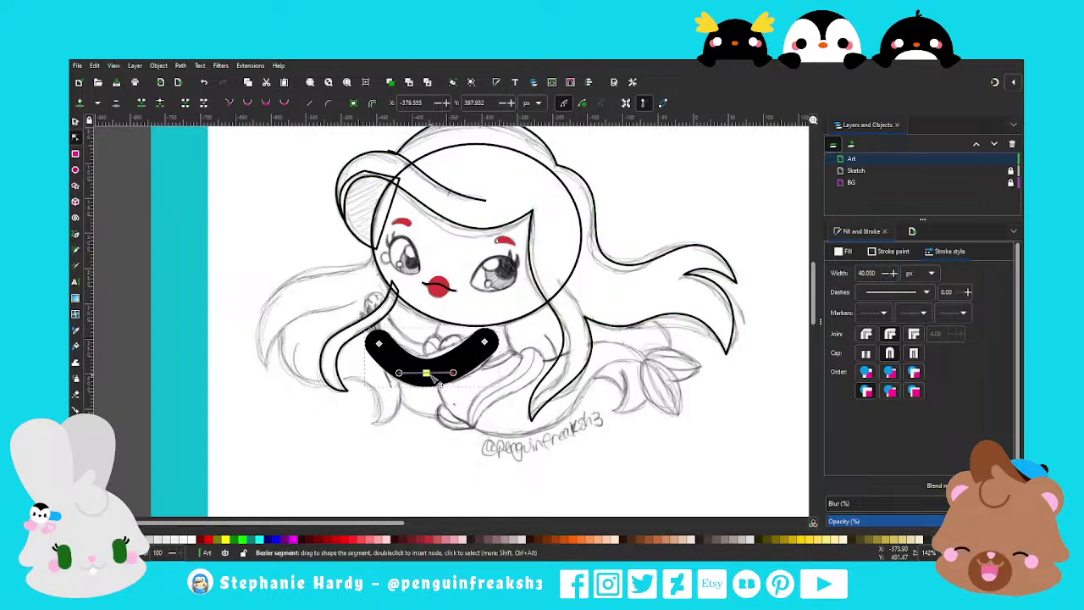
drag(453, 372, 452, 370)
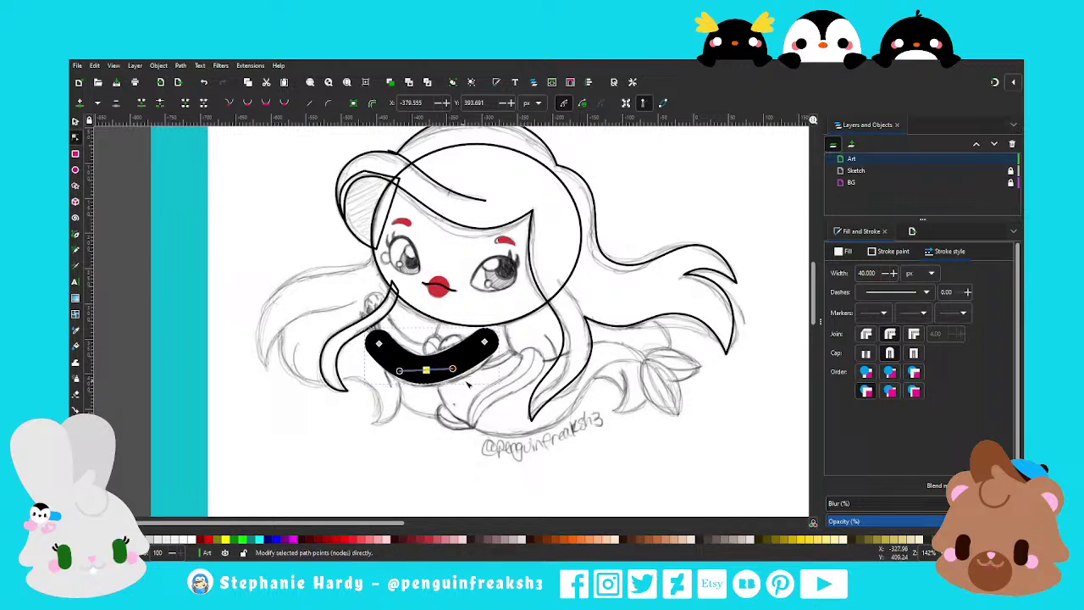
click(486, 343)
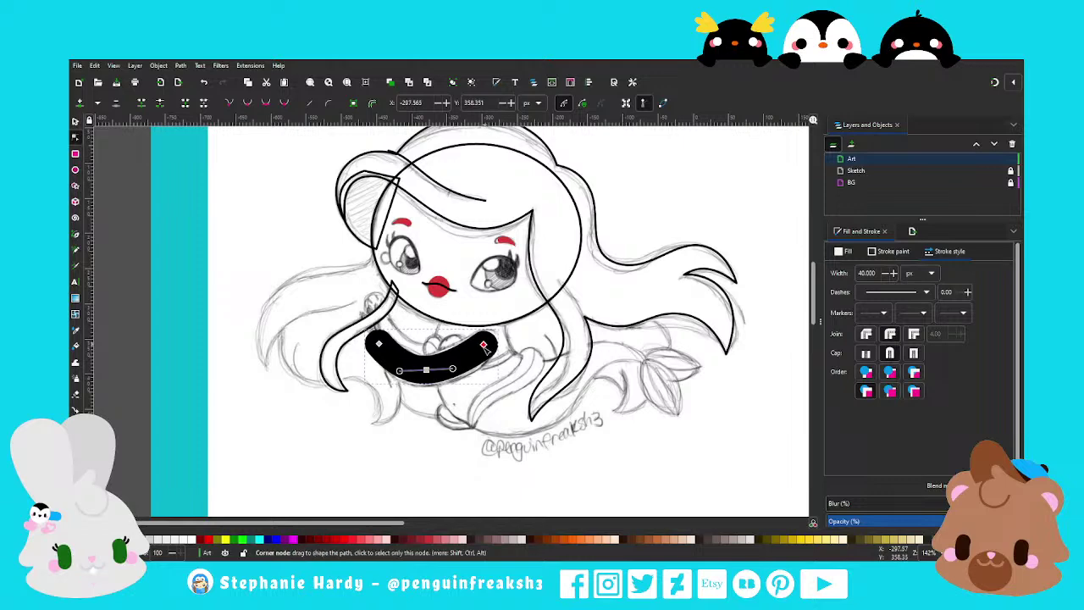
mouse_move(379, 343)
mouse_down()
mouse_move(384, 356)
mouse_move(451, 366)
mouse_up()
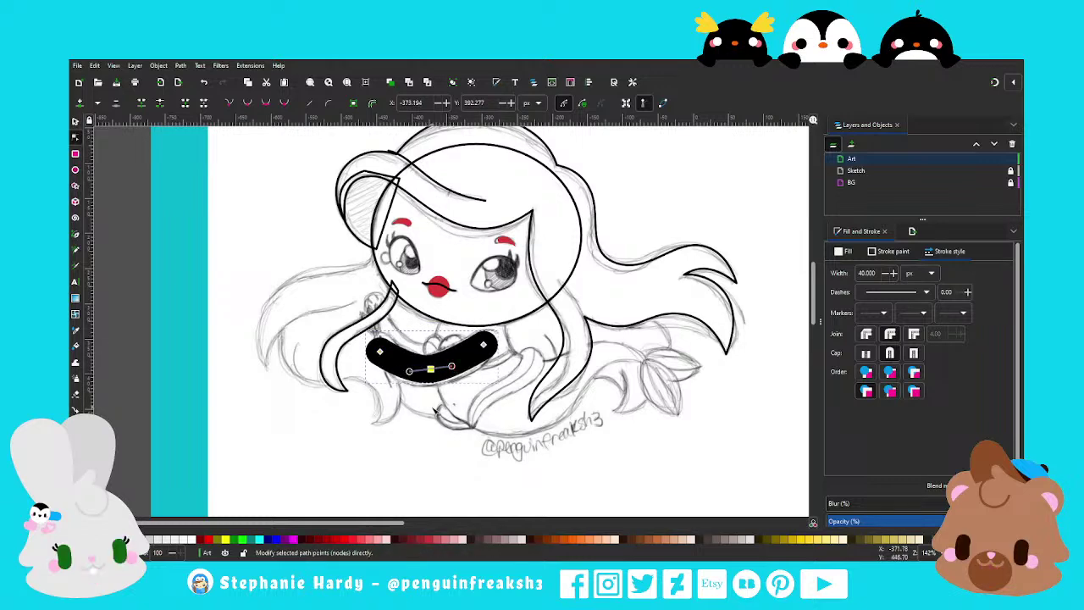
scroll(555, 351, down, 1)
Colour the band peach by sampling the skin swatch with the dropper
scroll(555, 351, down, 1)
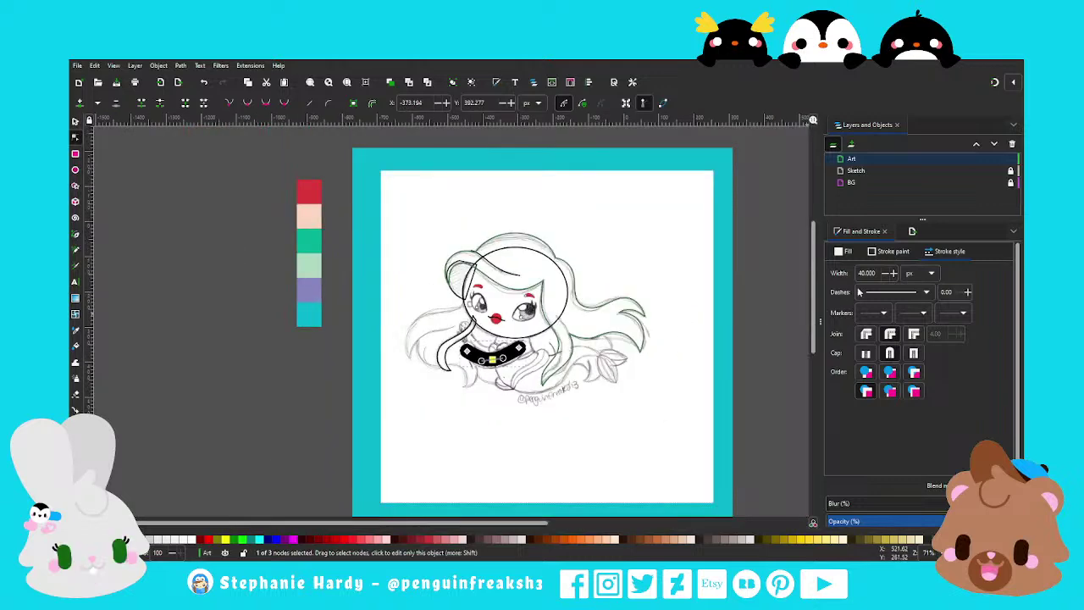
click(892, 253)
click(848, 252)
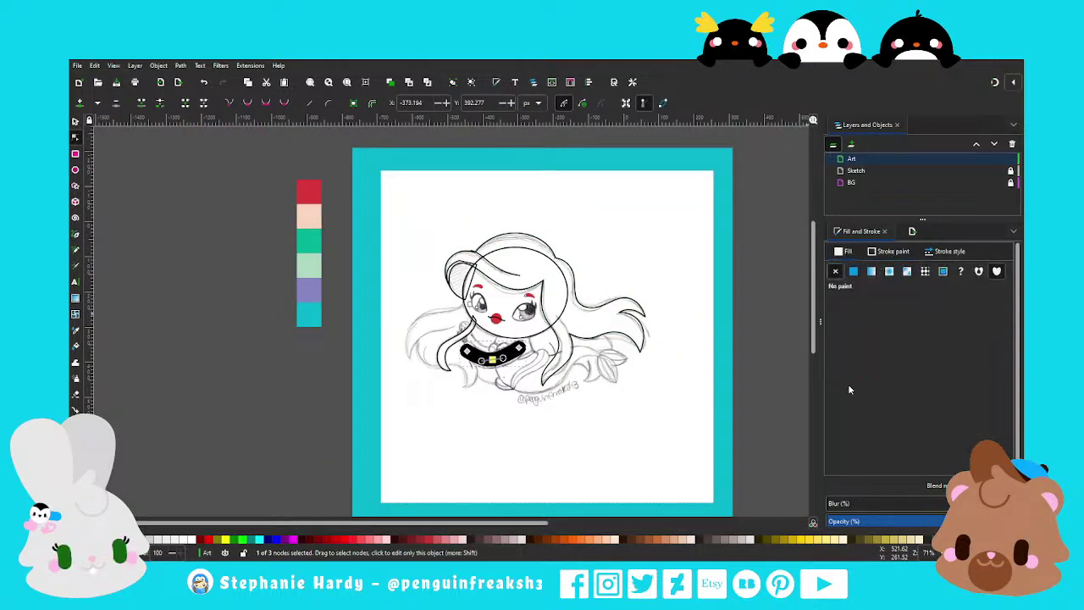
click(889, 250)
click(858, 465)
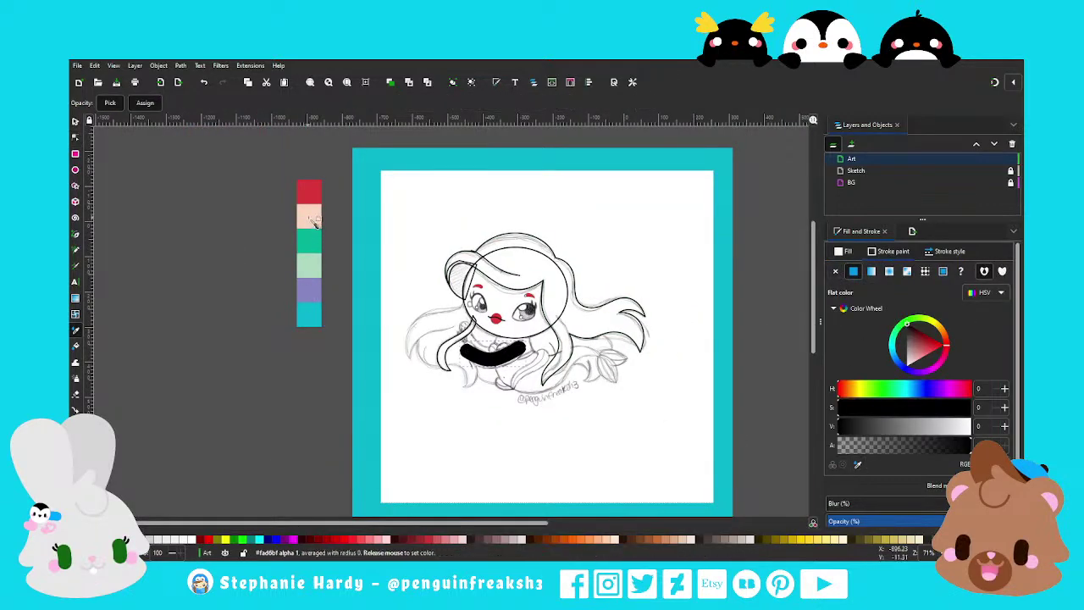
click(309, 216)
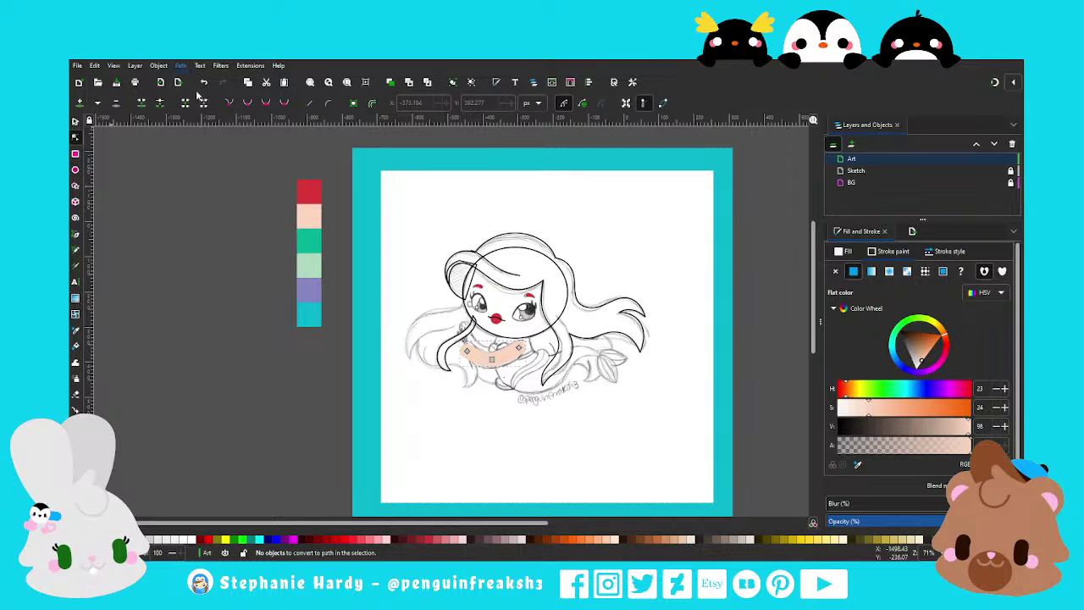
Give the peach shape a flat black outline
ctrl+scroll(452, 342, up, 1)
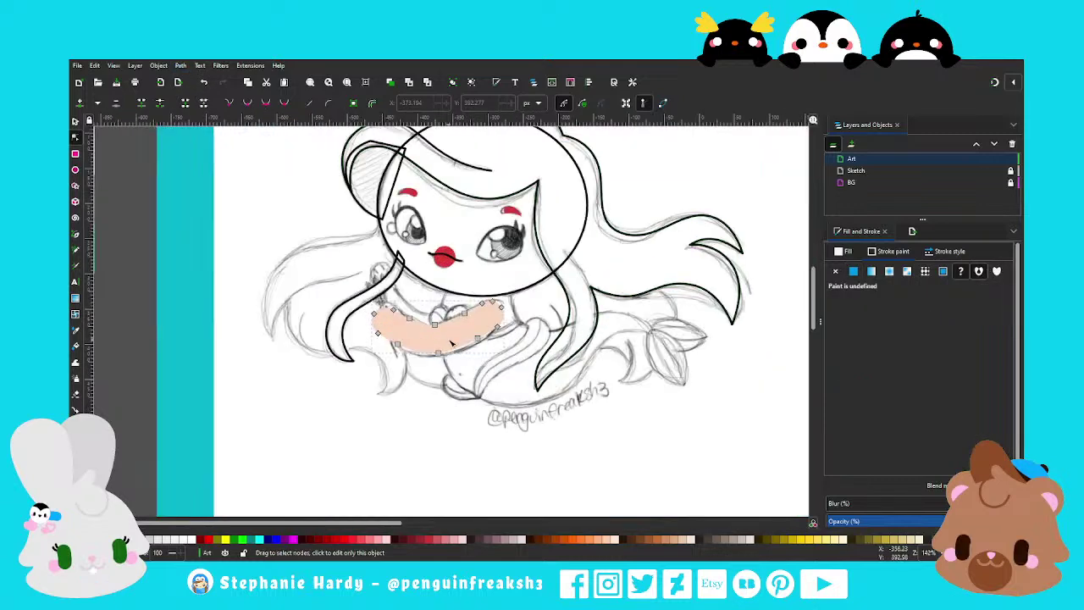
ctrl+scroll(451, 343, up, 1)
click(75, 123)
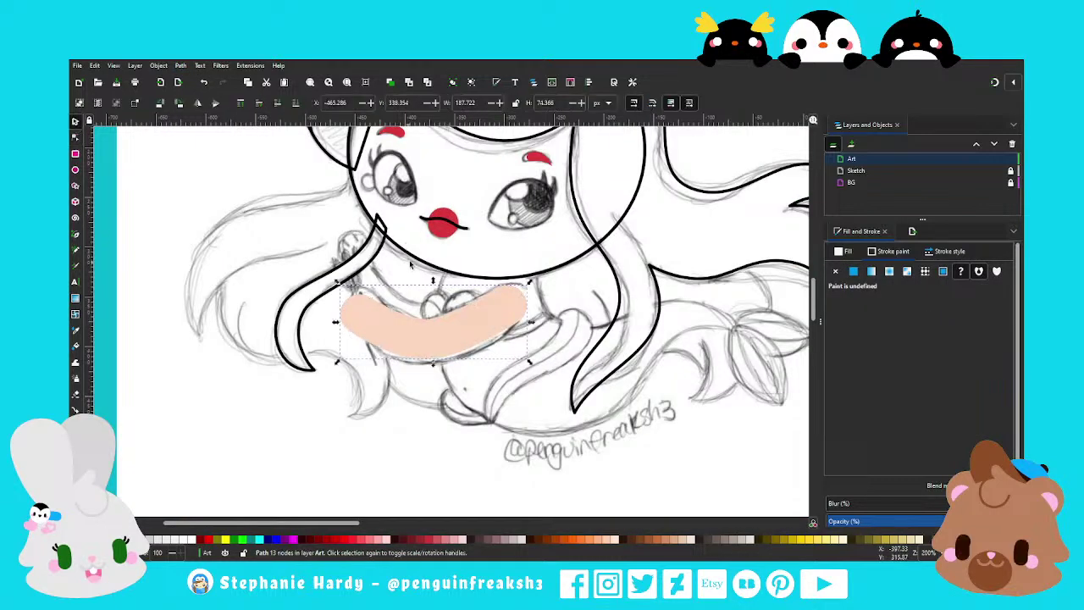
click(856, 271)
click(848, 253)
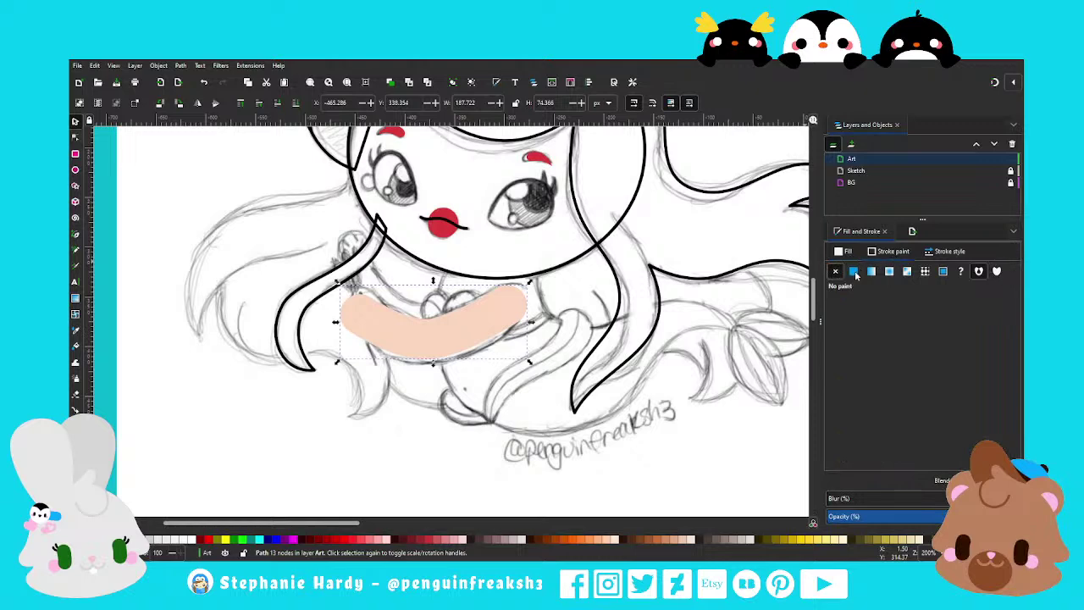
click(893, 252)
click(856, 272)
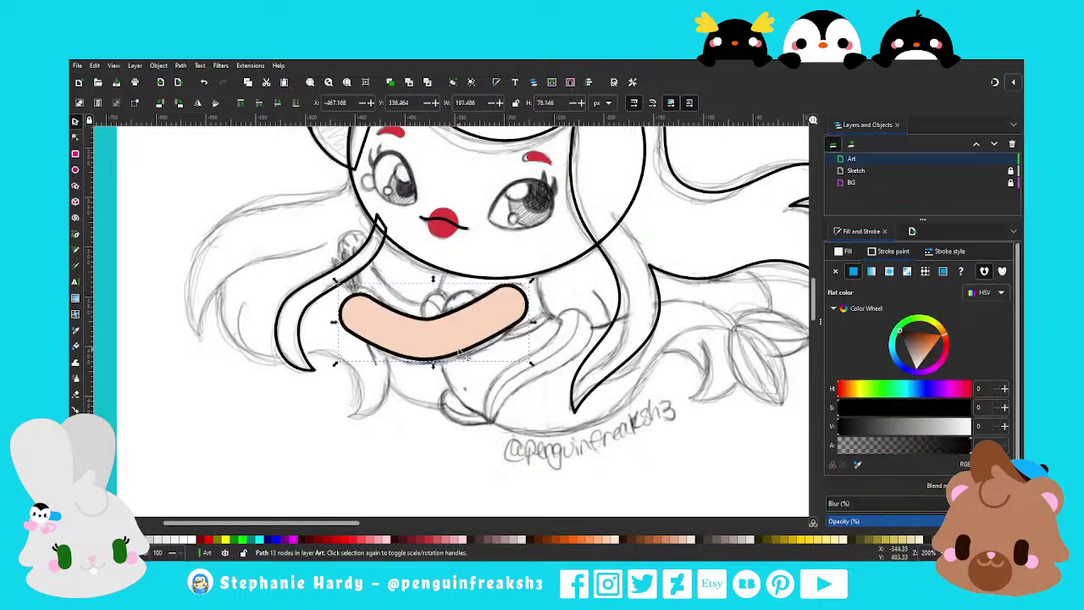
Select and delete the outline nodes at the peach shape's right end
key(n)
ctrl+scroll(482, 254, up, 2)
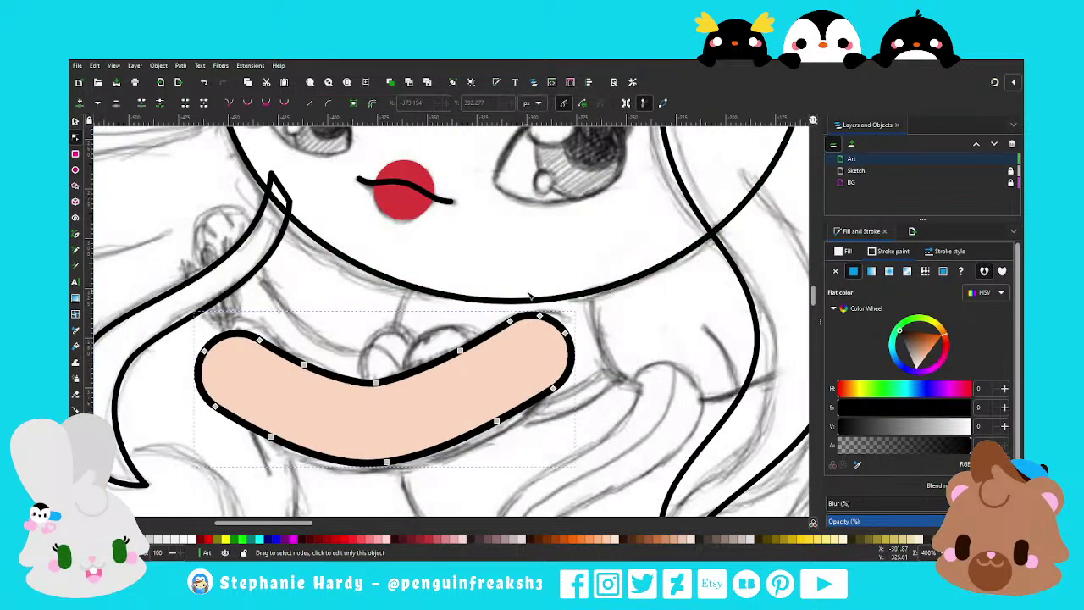
drag(530, 295, 580, 343)
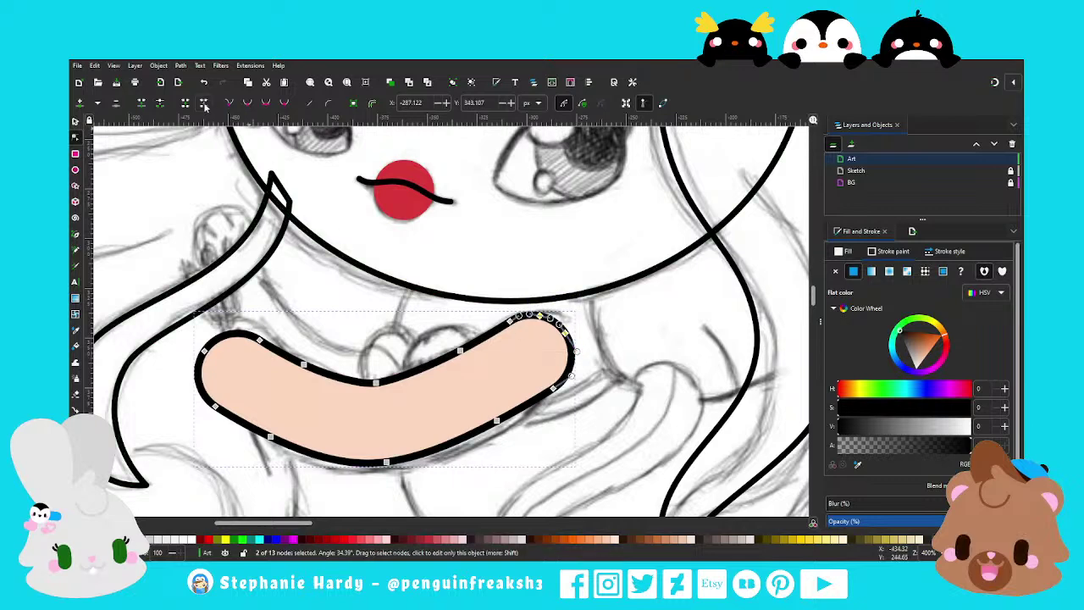
ctrl+scroll(624, 350, down, 1)
drag(613, 397, 571, 328)
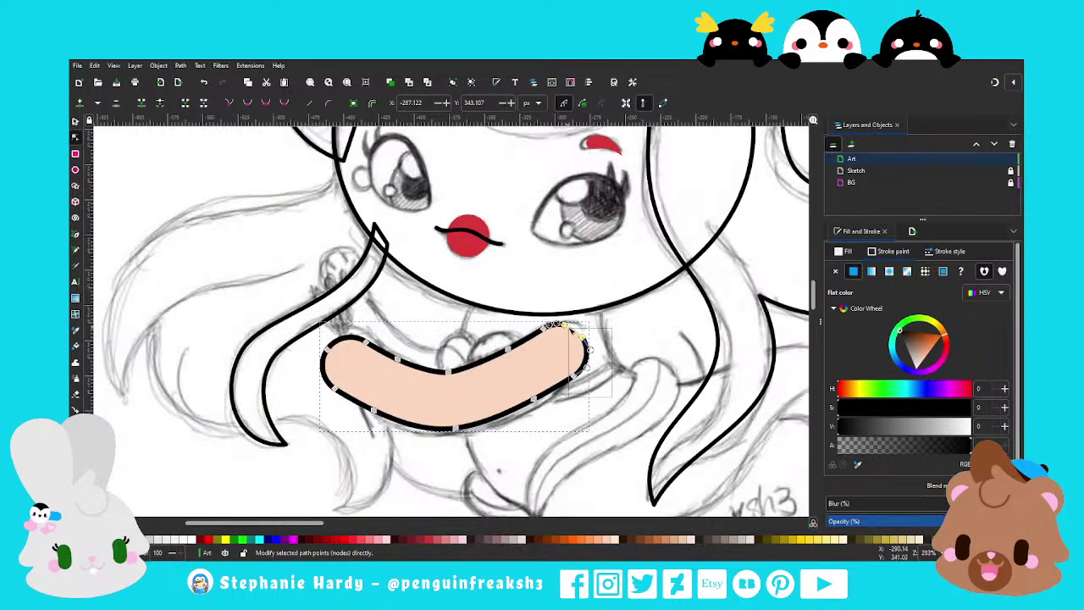
key(Delete)
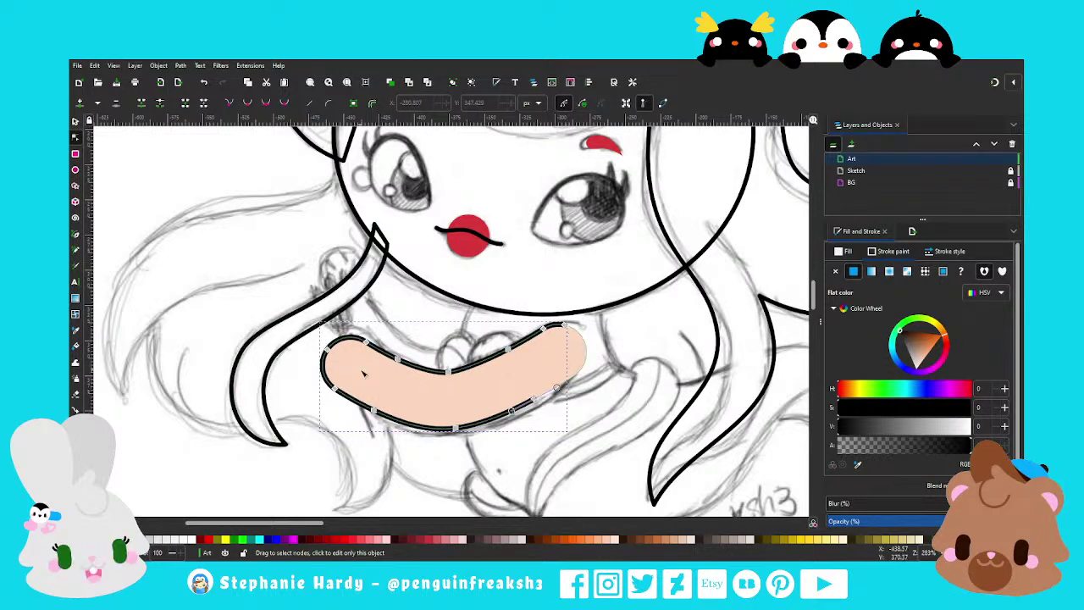
Select the peach shape together with the black line beneath, then clear the selection
ctrl+scroll(364, 372, down, 1)
click(74, 122)
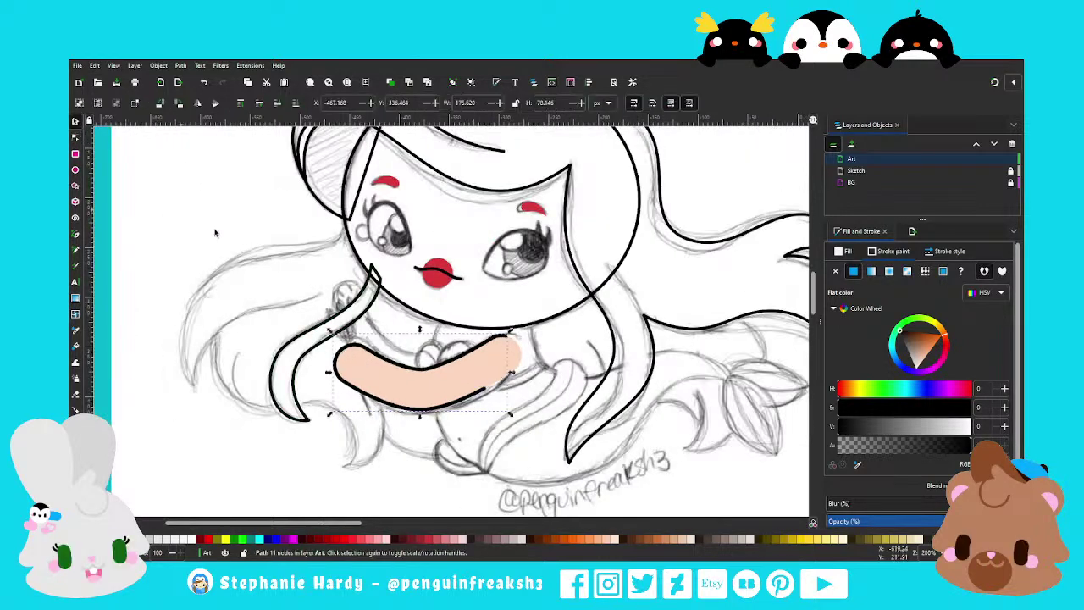
key(Escape)
ctrl+scroll(453, 405, down, 1)
ctrl+scroll(454, 405, up, 1)
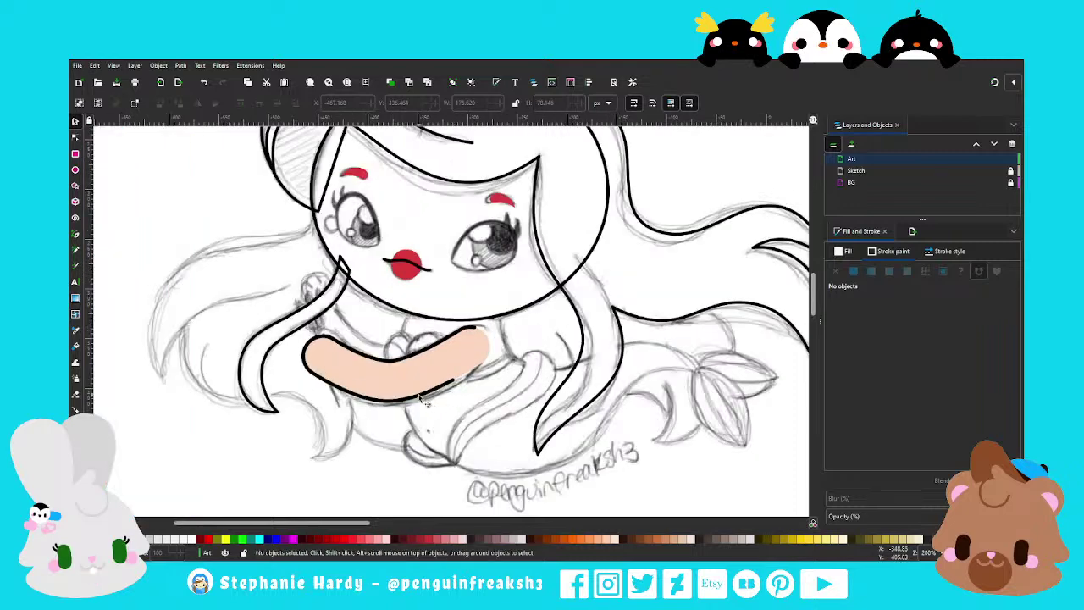
click(423, 402)
shift+click(431, 363)
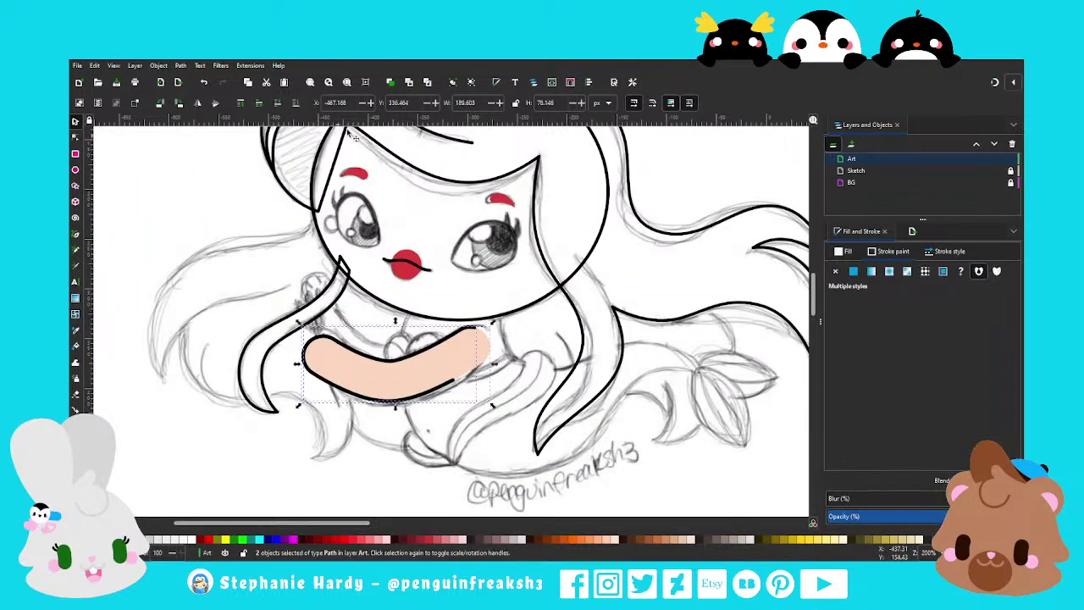
ctrl+scroll(263, 280, down, 1)
key(Escape)
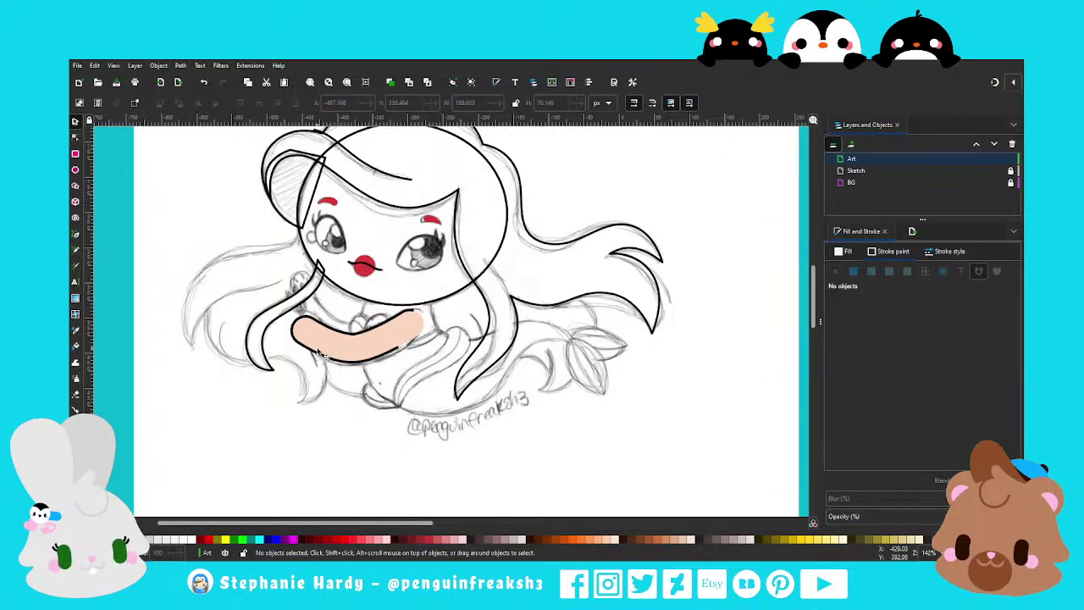
Draw a closed four-corner outline for the tail from the collar to the fin tip
ctrl+scroll(406, 356, up, 1)
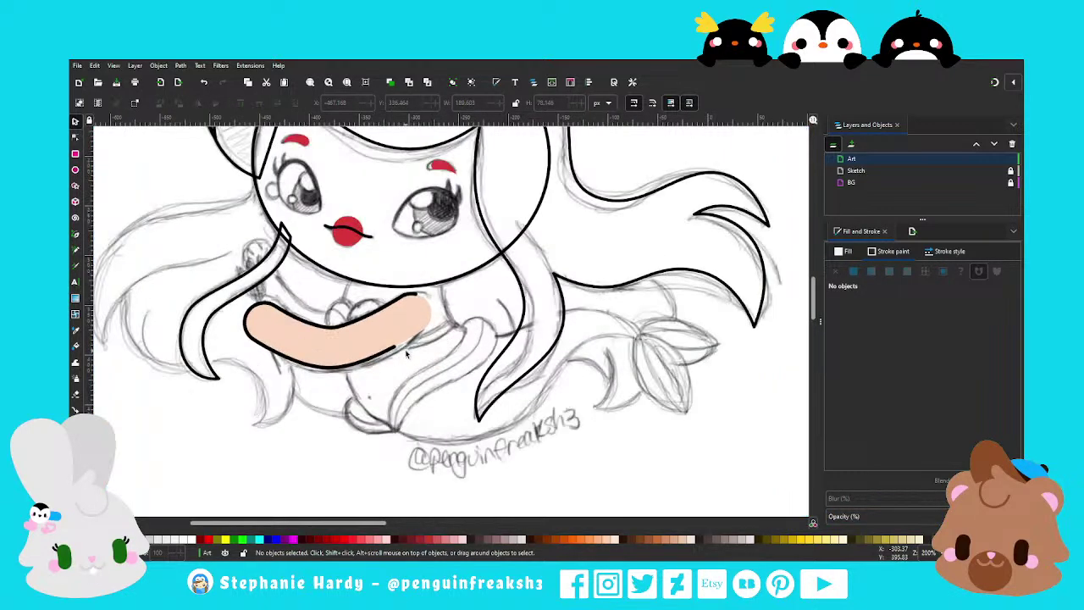
click(76, 234)
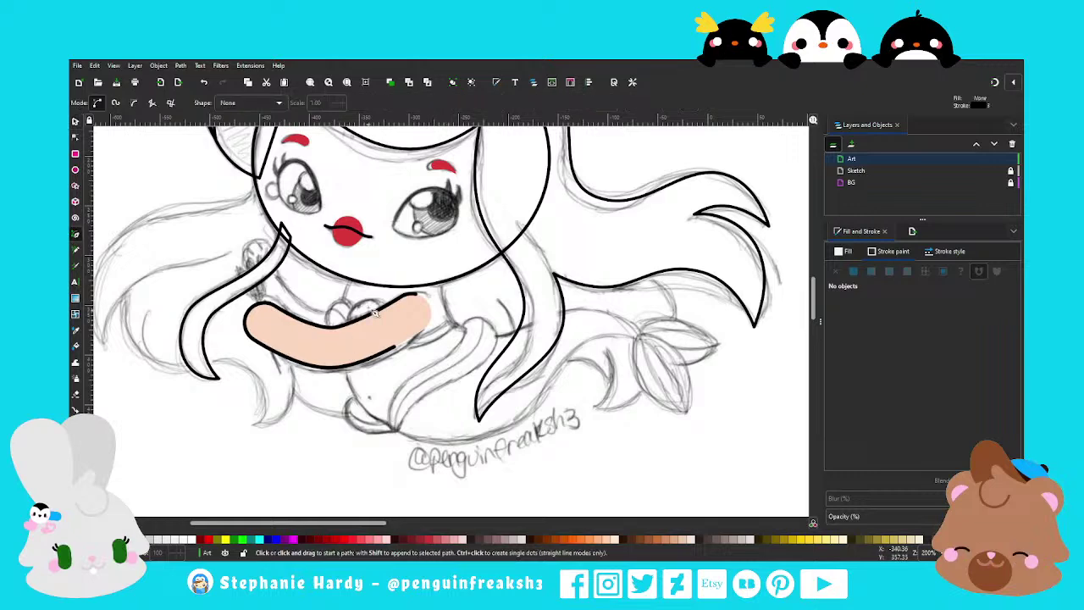
click(350, 277)
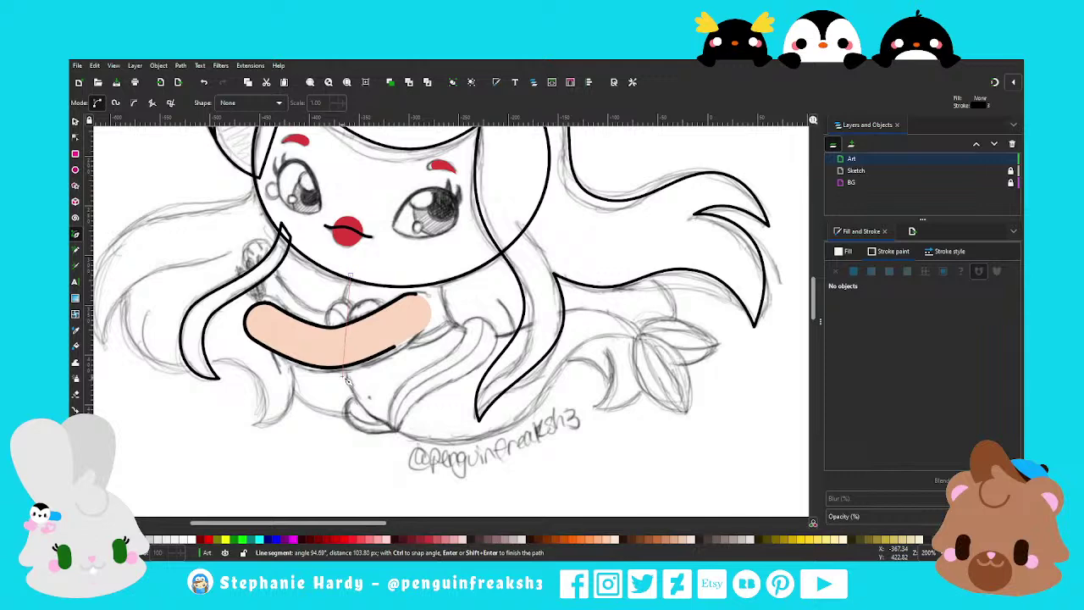
click(445, 442)
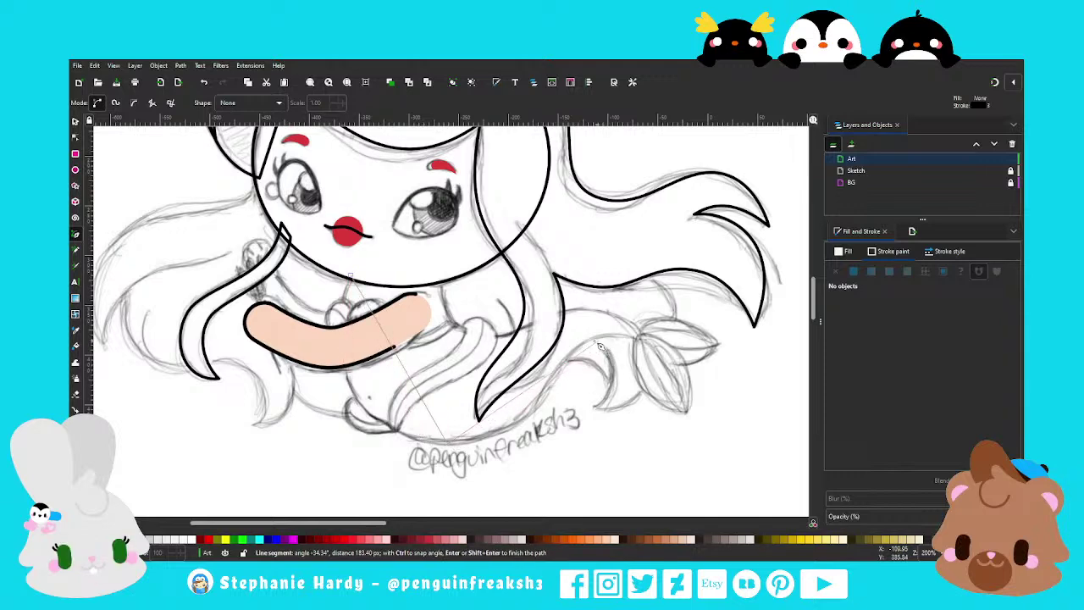
click(642, 337)
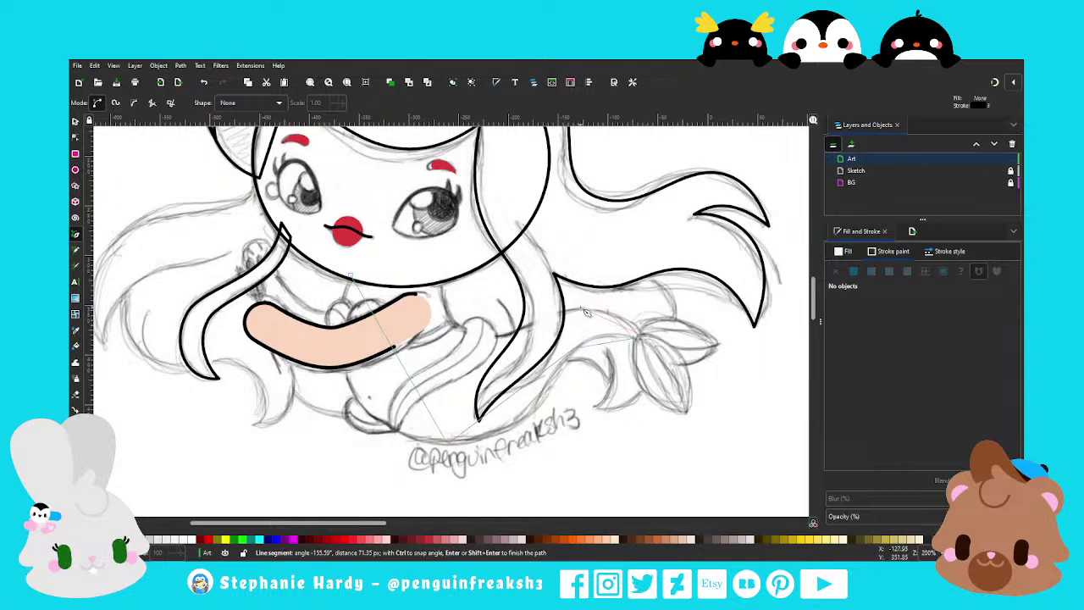
click(439, 276)
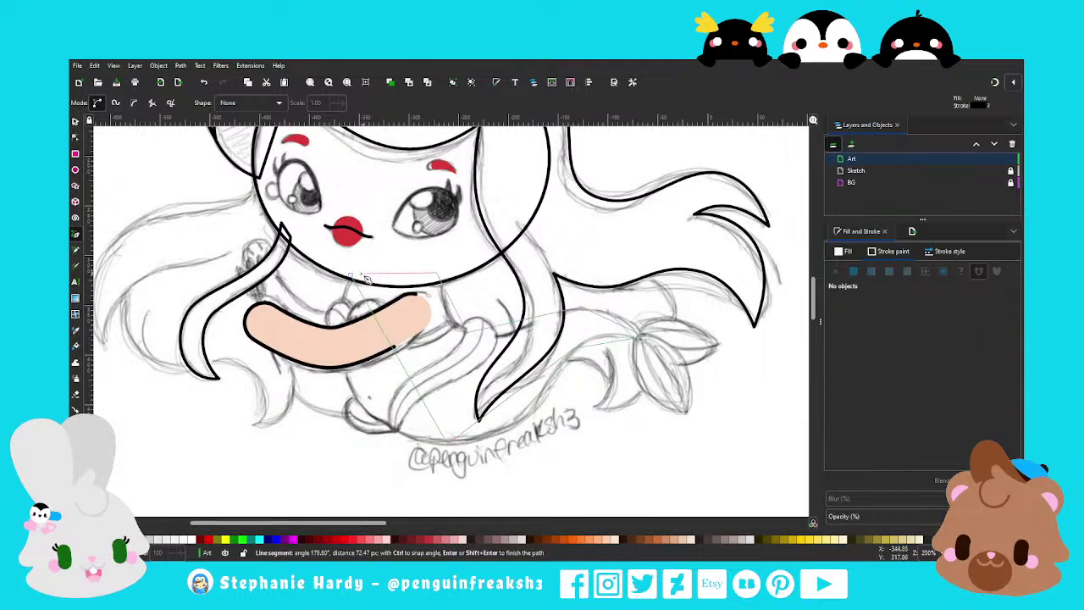
click(350, 276)
key(s)
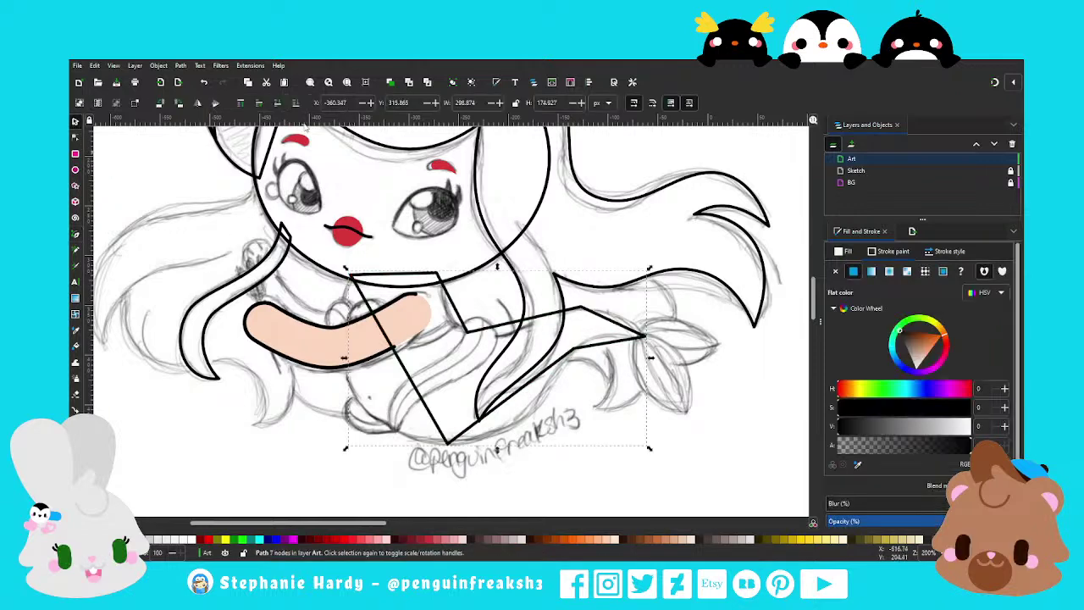
Turn the tail outline's segments into smooth curves and round its lower-left and bottom edges
click(76, 138)
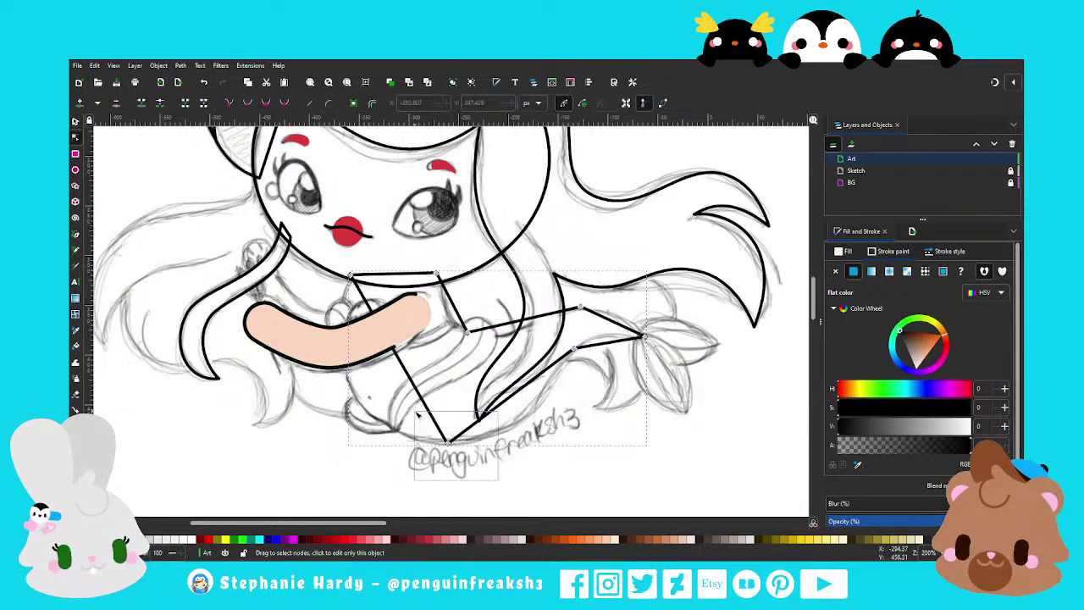
click(448, 441)
mouse_move(590, 419)
mouse_down()
mouse_move(488, 298)
mouse_move(458, 293)
mouse_up()
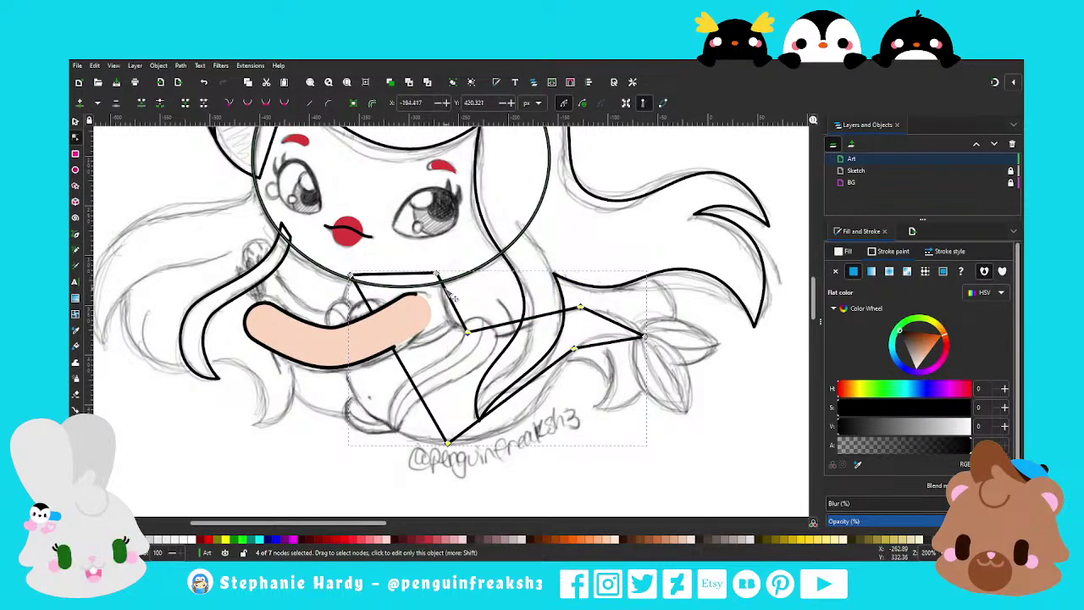
click(265, 103)
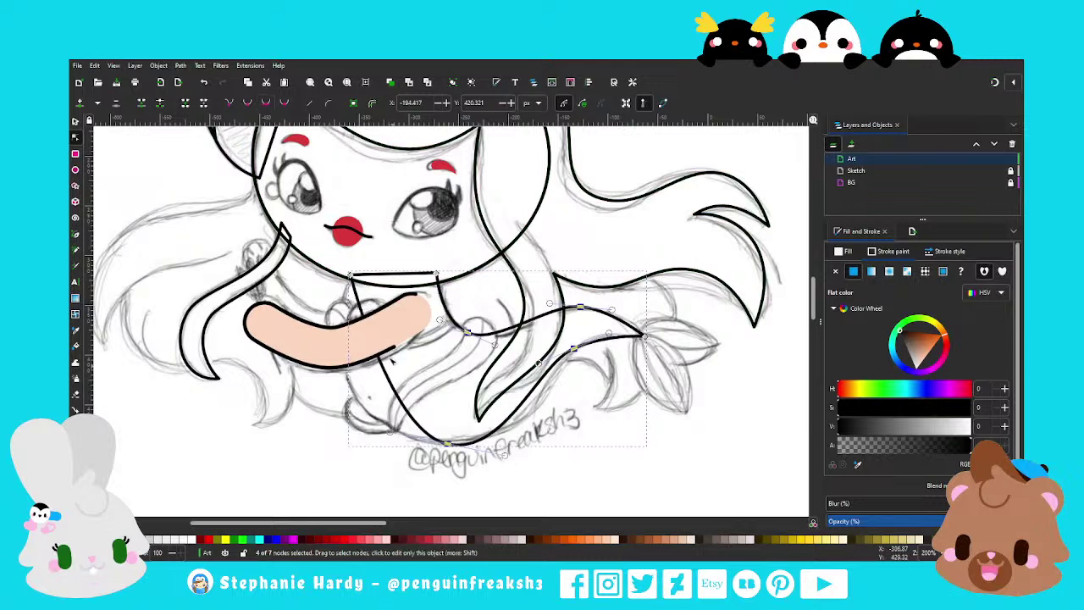
mouse_move(385, 415)
mouse_down()
mouse_move(449, 443)
mouse_move(424, 440)
mouse_up()
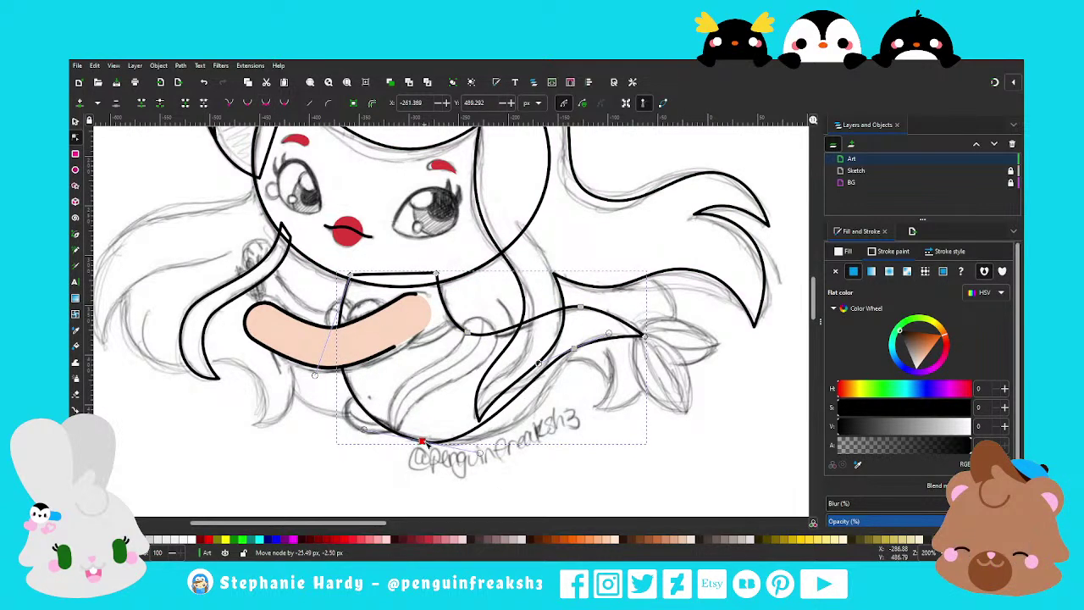
drag(486, 455, 510, 441)
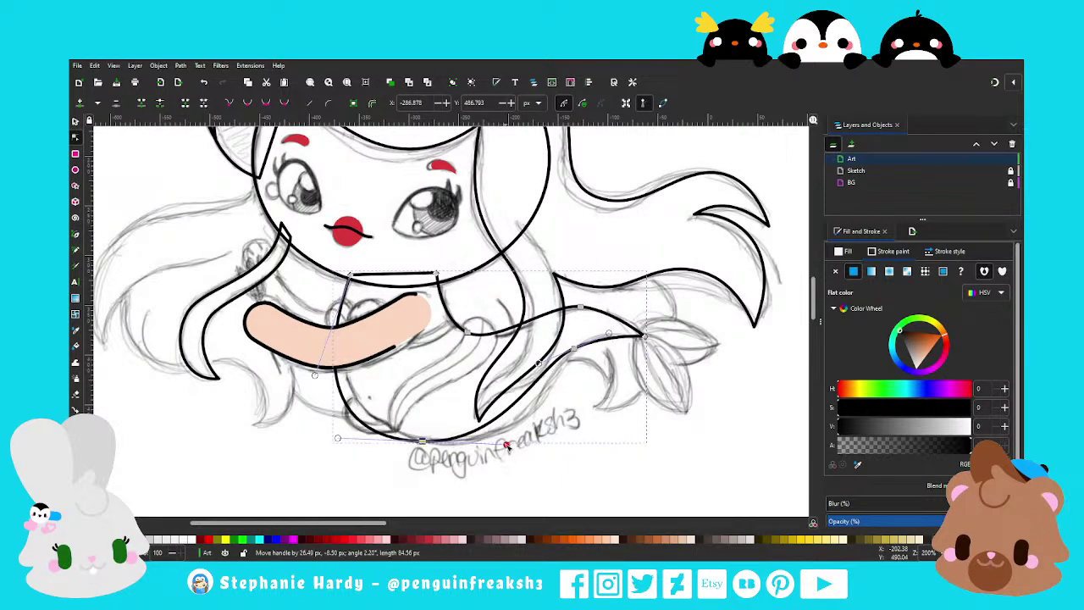
drag(427, 442, 452, 443)
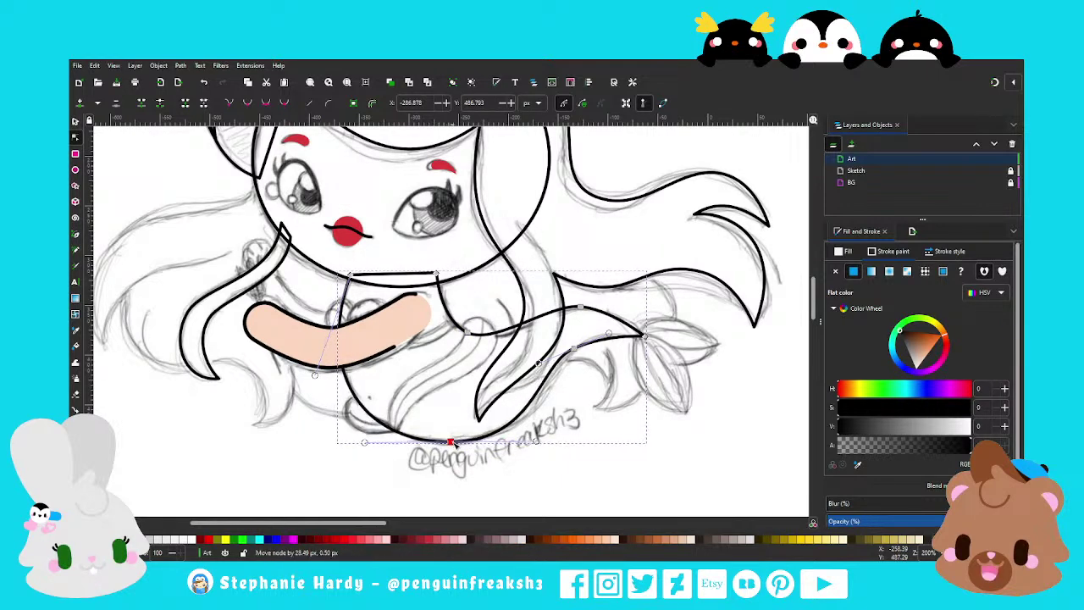
Bend the upper and inner tail curves to the sketch, nudge the top node, then deselect
click(610, 314)
drag(613, 313, 627, 313)
drag(625, 315, 626, 312)
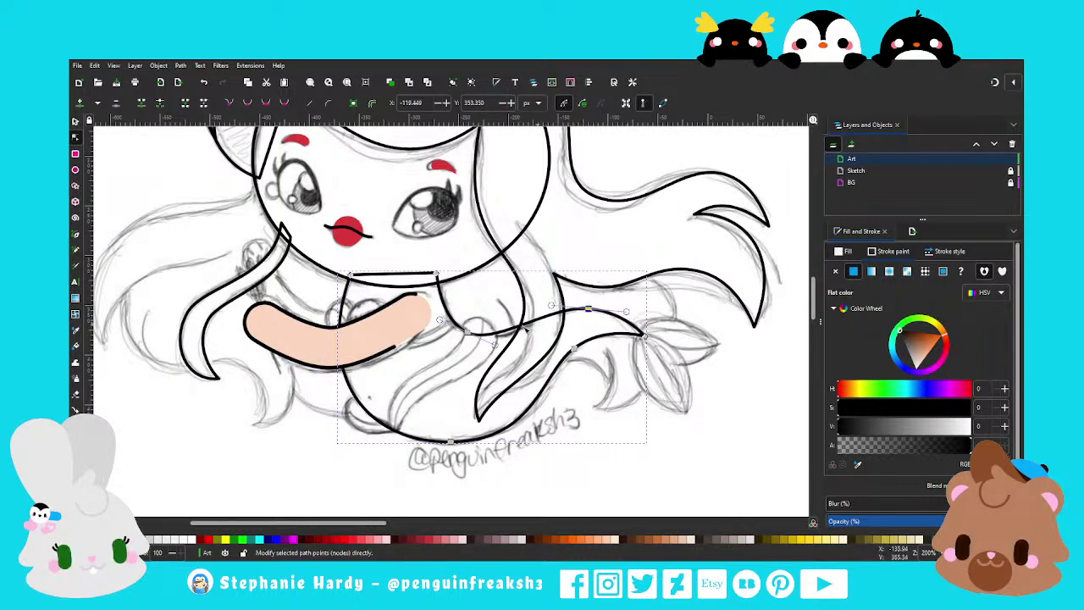
drag(479, 340, 530, 343)
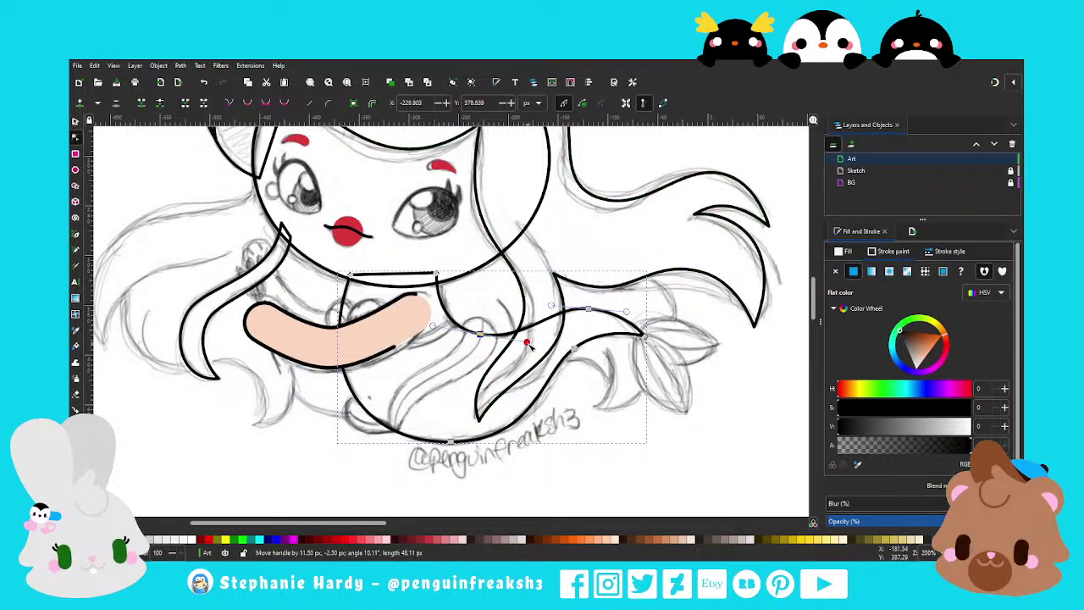
drag(437, 276, 442, 276)
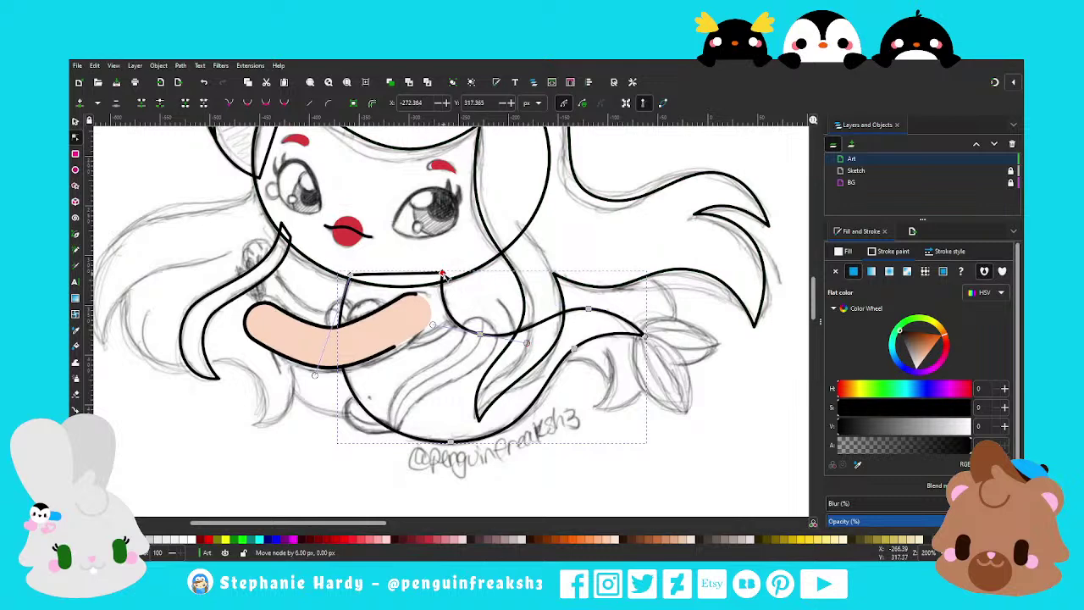
key(s)
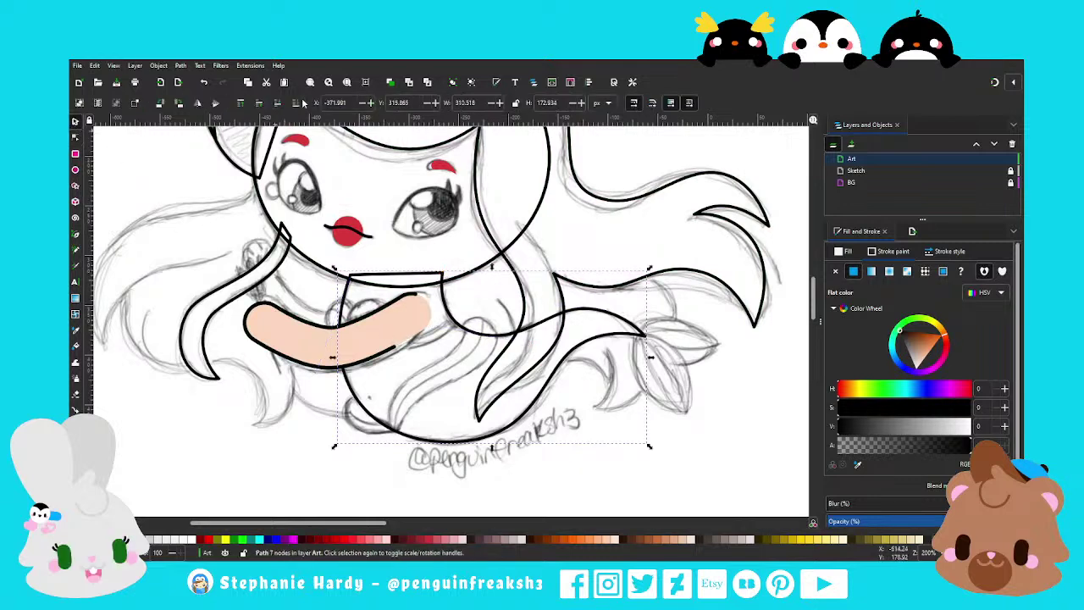
key(Escape)
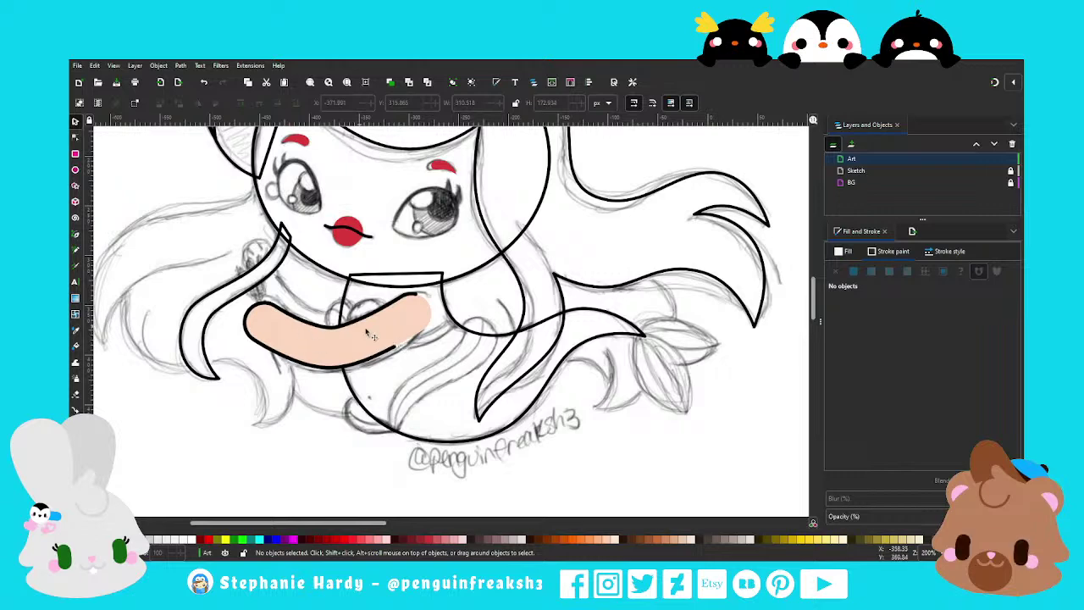
Fill the head ellipse with flat peach and lower it beneath the outlines
ctrl+scroll(370, 337, down, 1)
click(452, 301)
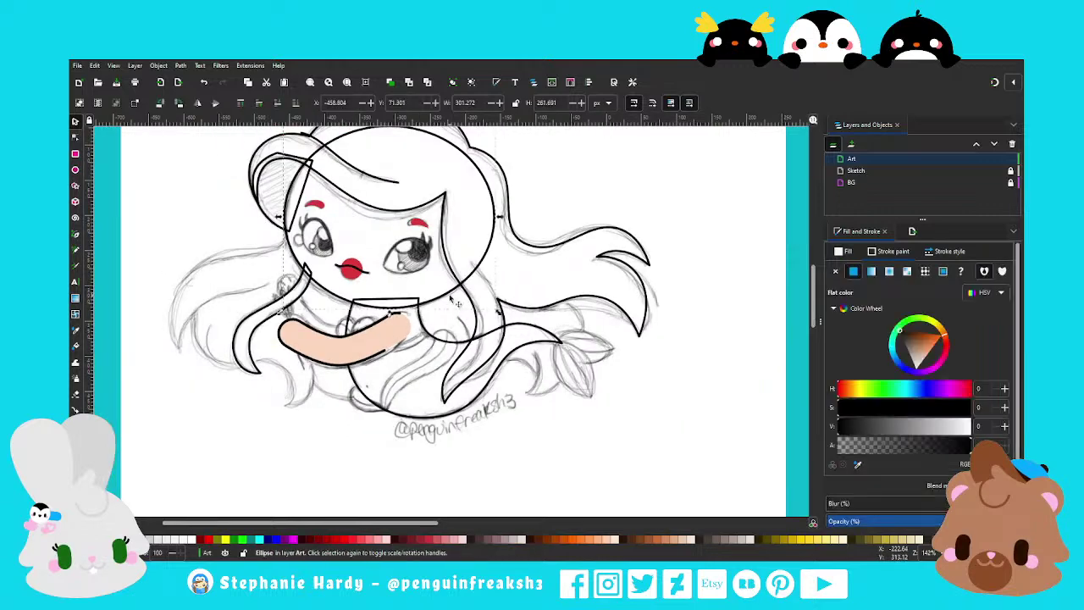
click(836, 271)
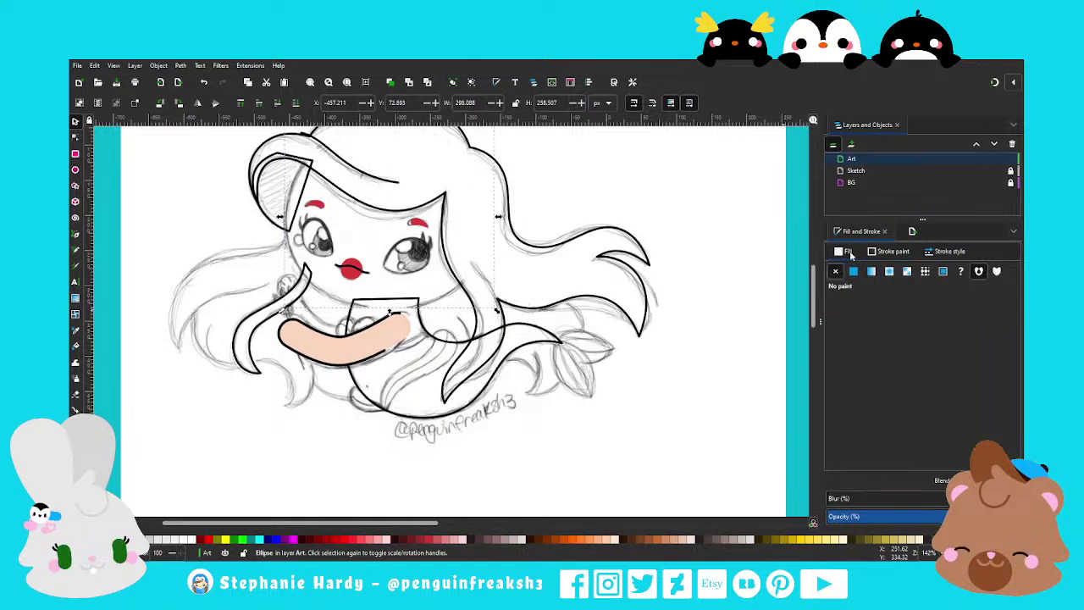
click(854, 271)
click(295, 102)
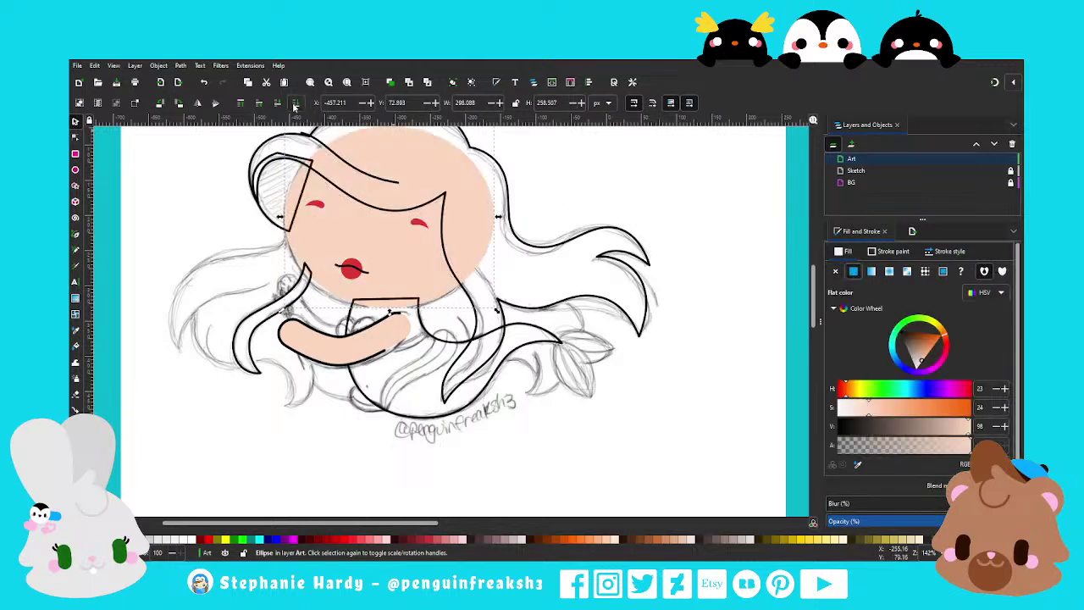
Fill the upper-left hair piece with a darkened red
click(269, 218)
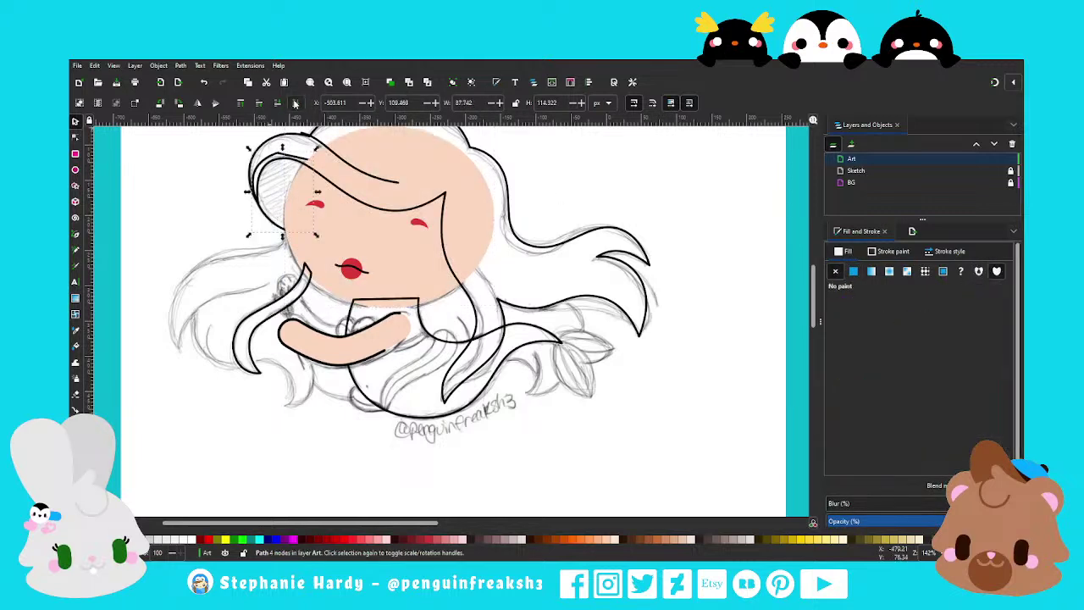
click(854, 271)
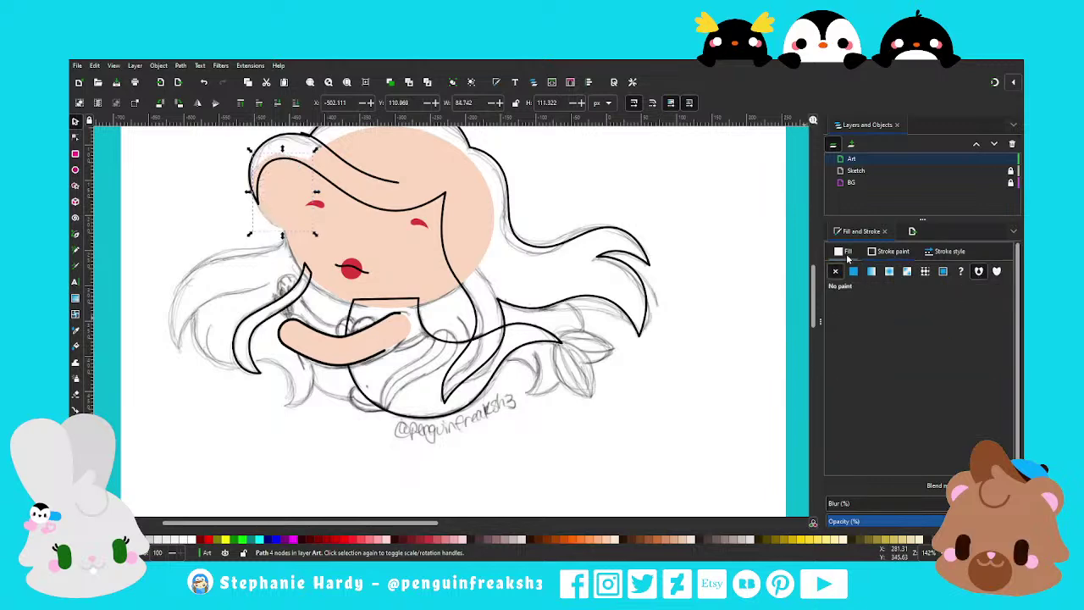
click(854, 271)
scroll(466, 354, down, 1)
click(858, 465)
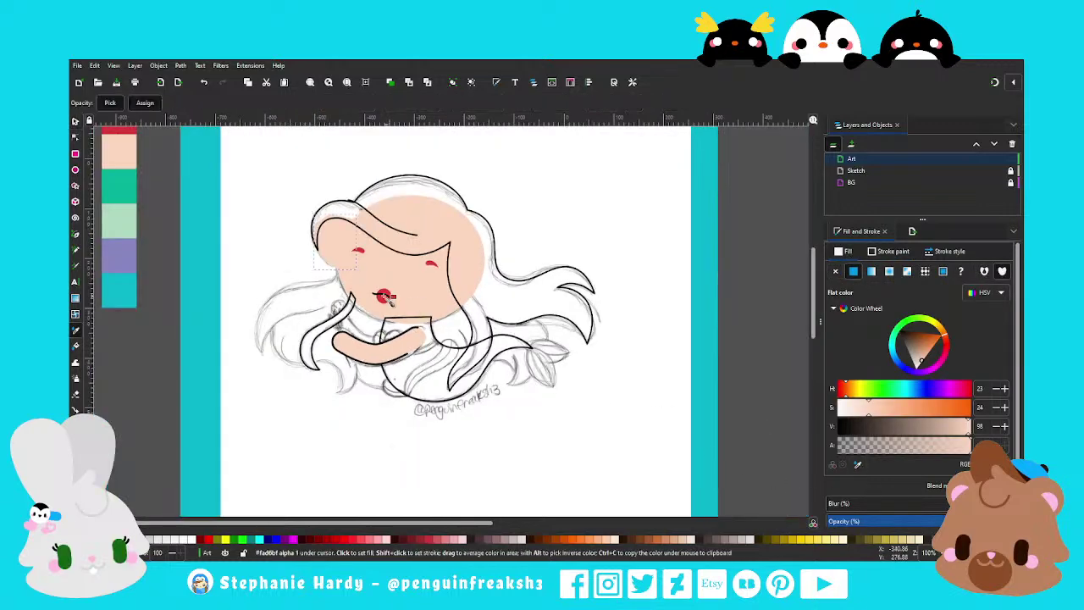
click(384, 294)
drag(930, 349, 929, 345)
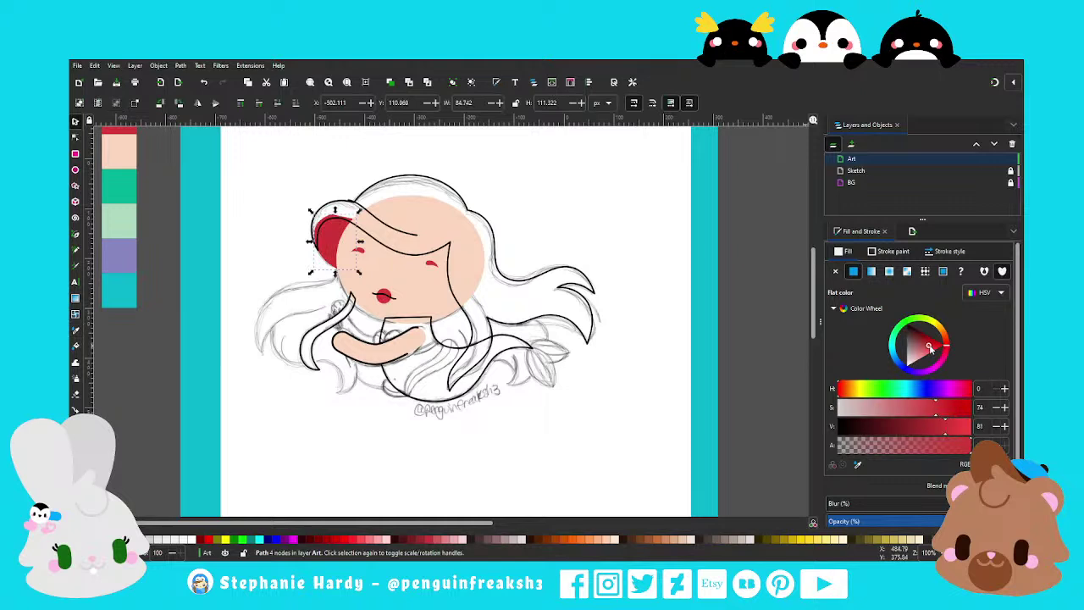
click(515, 413)
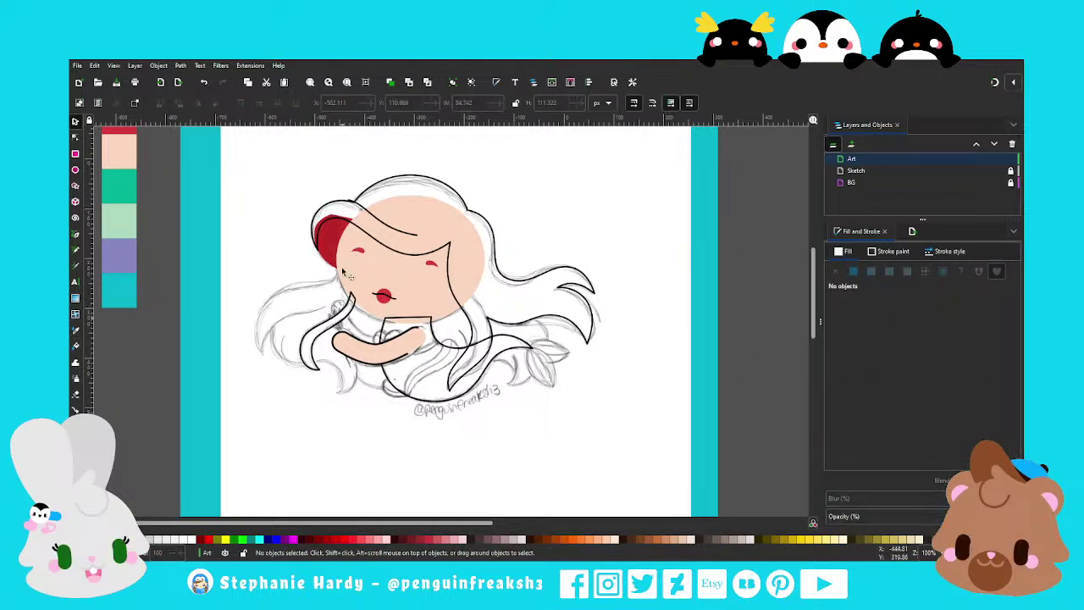
Fill the lower-left hair strand with the same red using the dropper
click(347, 290)
click(854, 271)
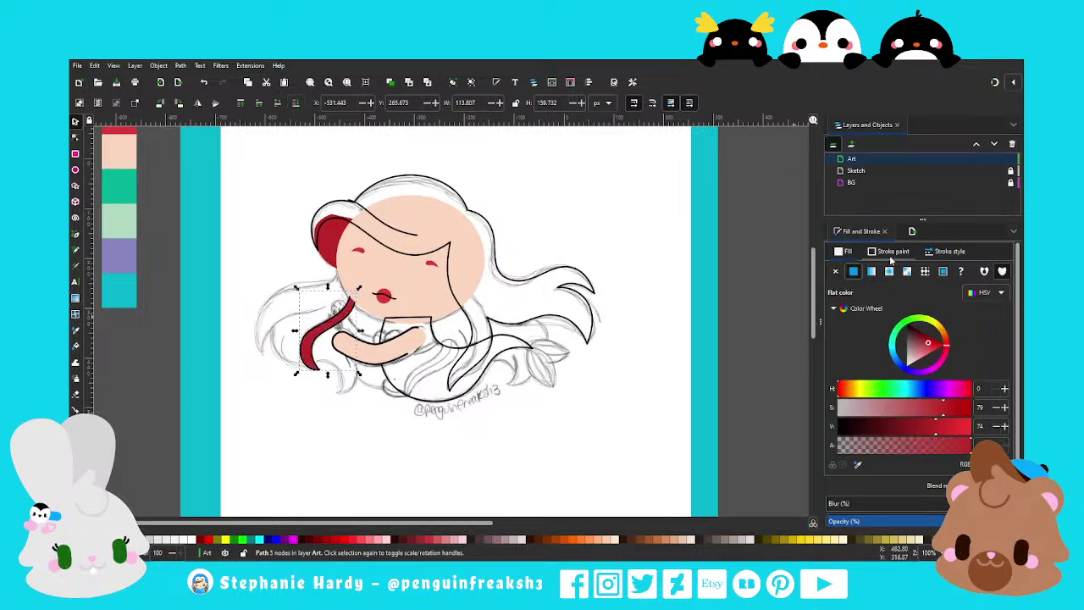
key(d)
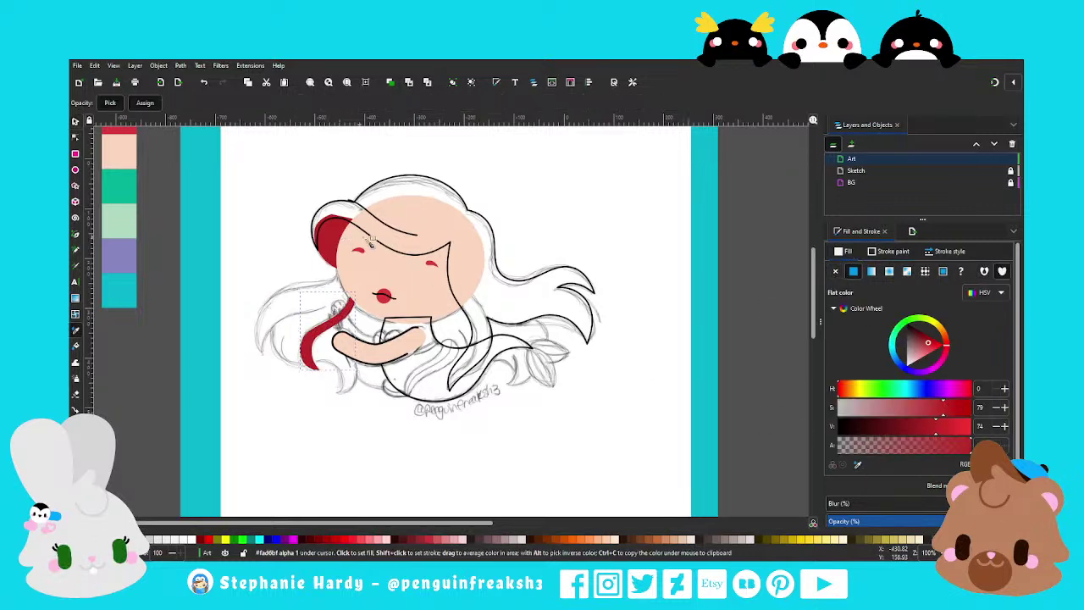
click(119, 133)
key(s)
click(392, 438)
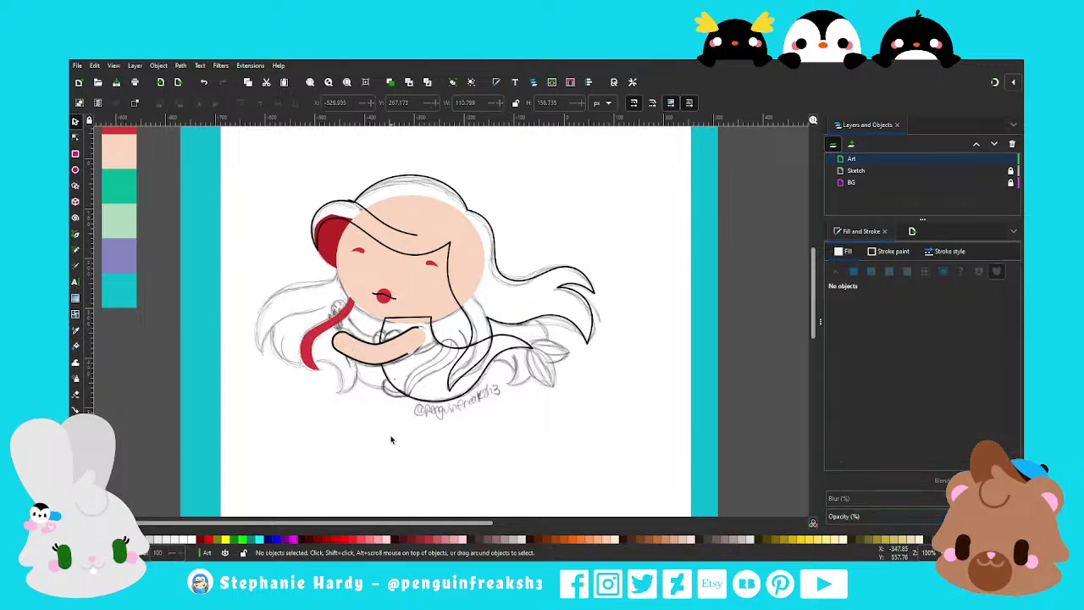
Zoom in on the hand and draw a closed three-point triangle for the finger
click(442, 345)
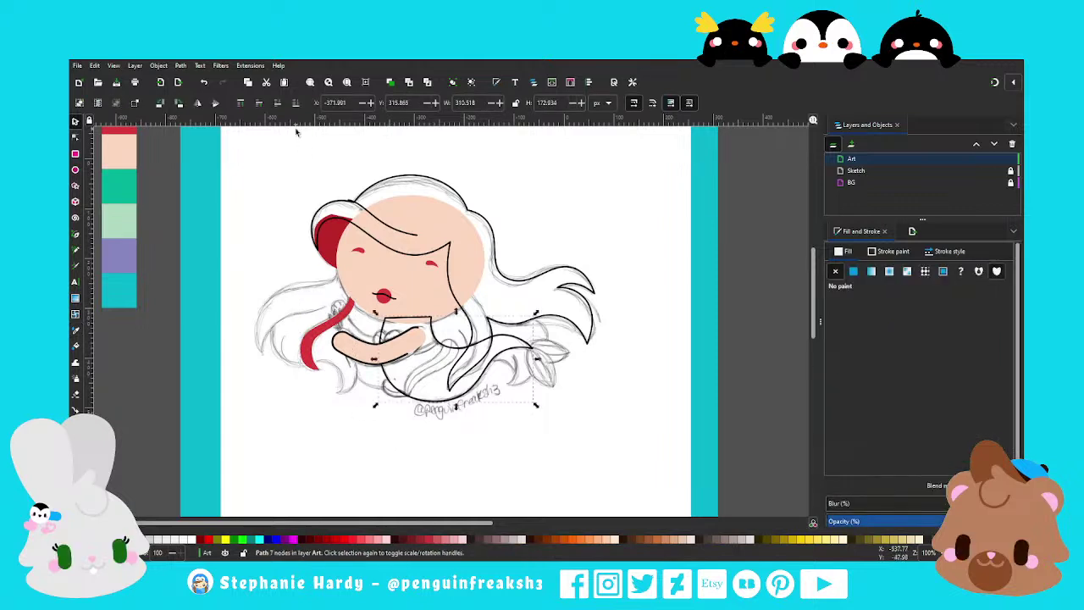
click(555, 360)
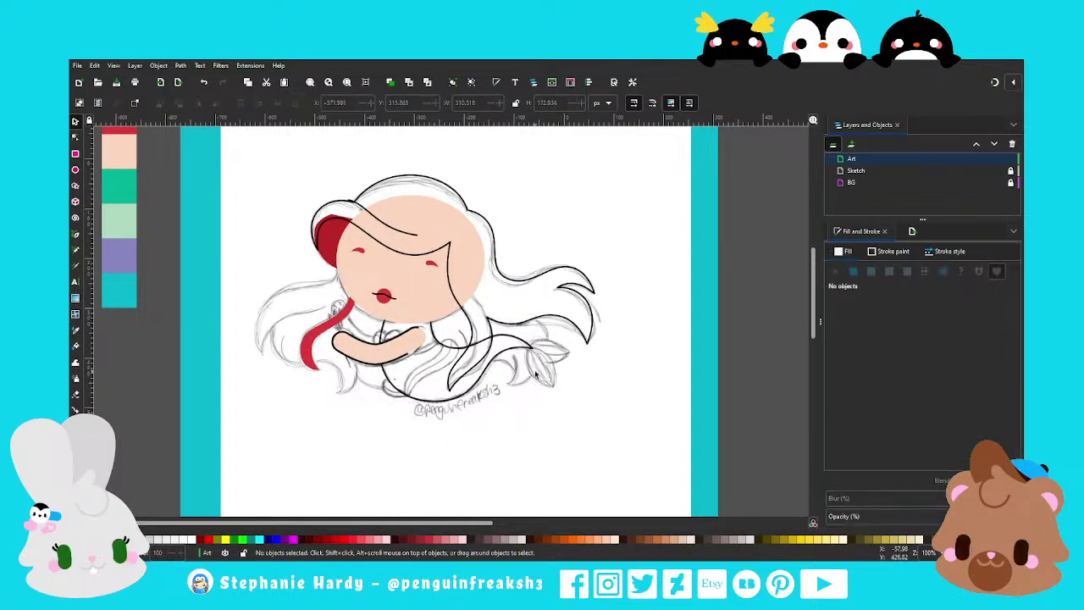
ctrl+scroll(416, 297, up, 1)
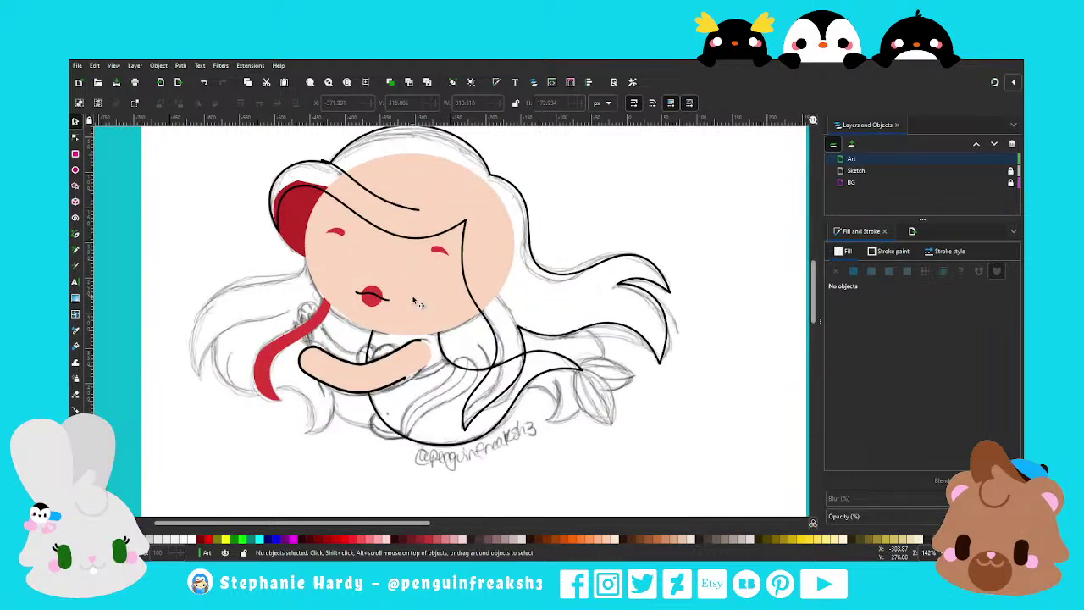
scroll(416, 303, up, 1)
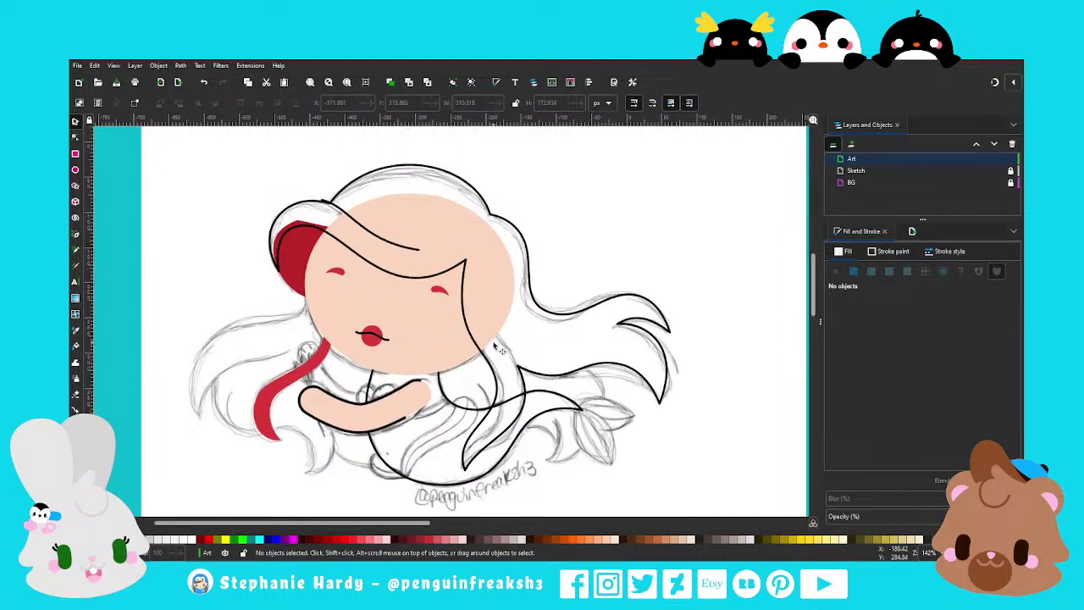
scroll(499, 347, down, 1)
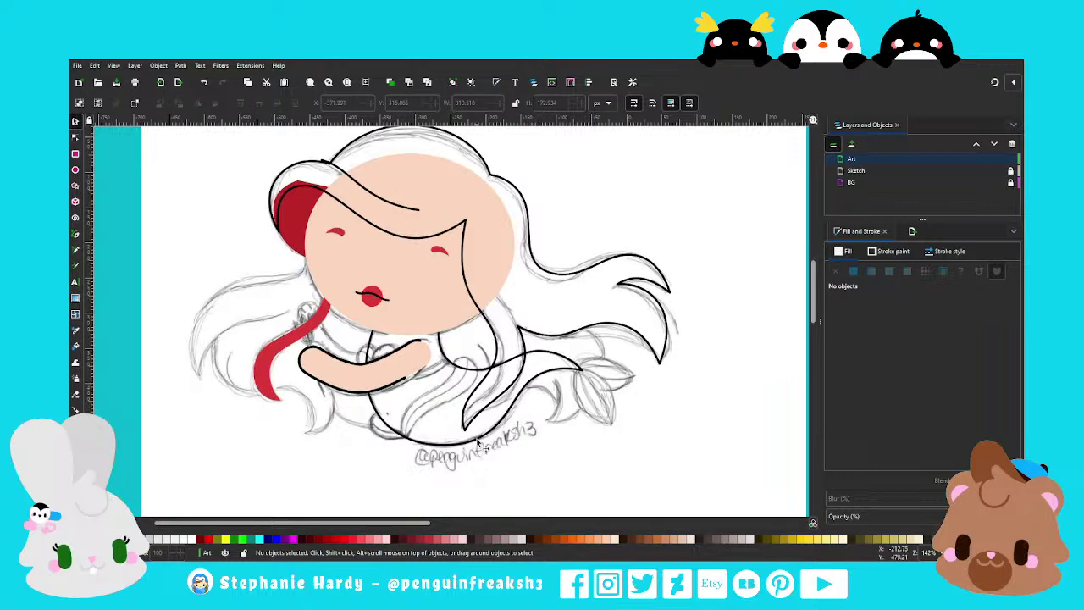
click(77, 235)
scroll(411, 403, up, 1)
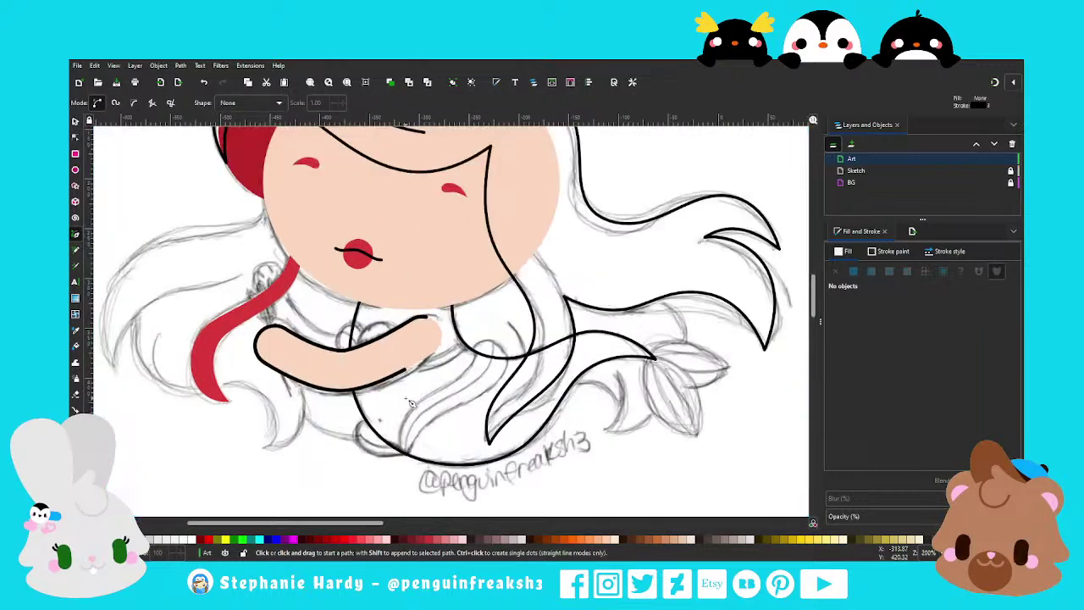
scroll(408, 400, down, 1)
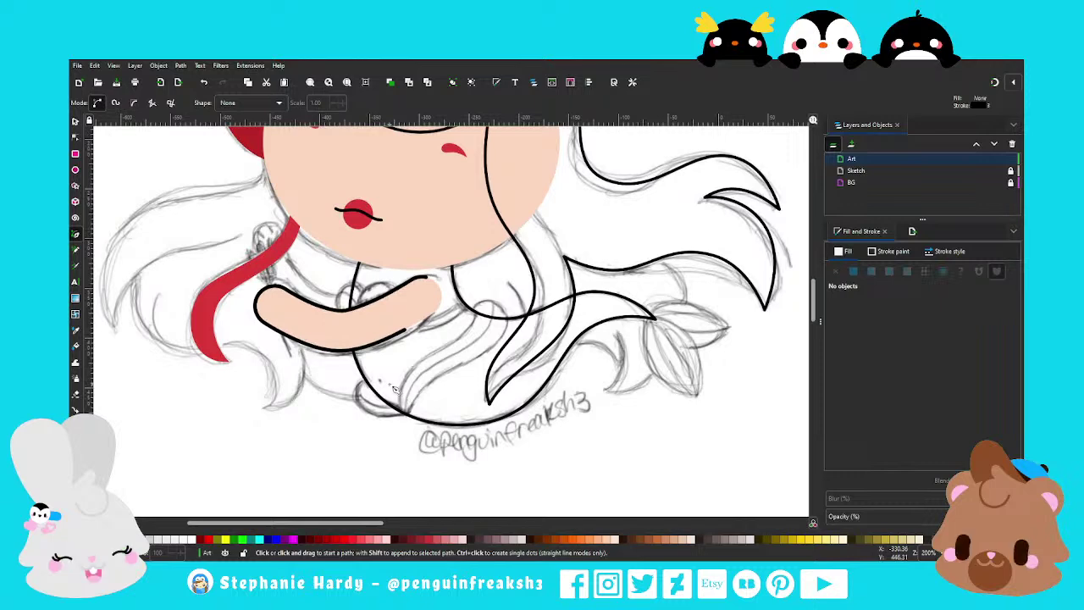
scroll(386, 394, up, 1)
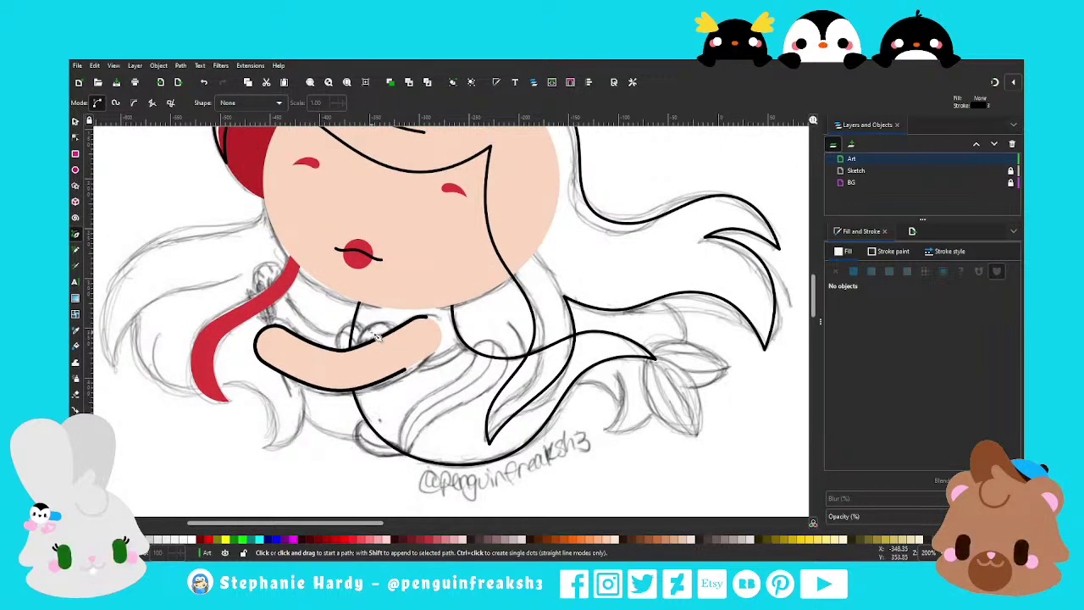
ctrl+scroll(311, 329, up, 1)
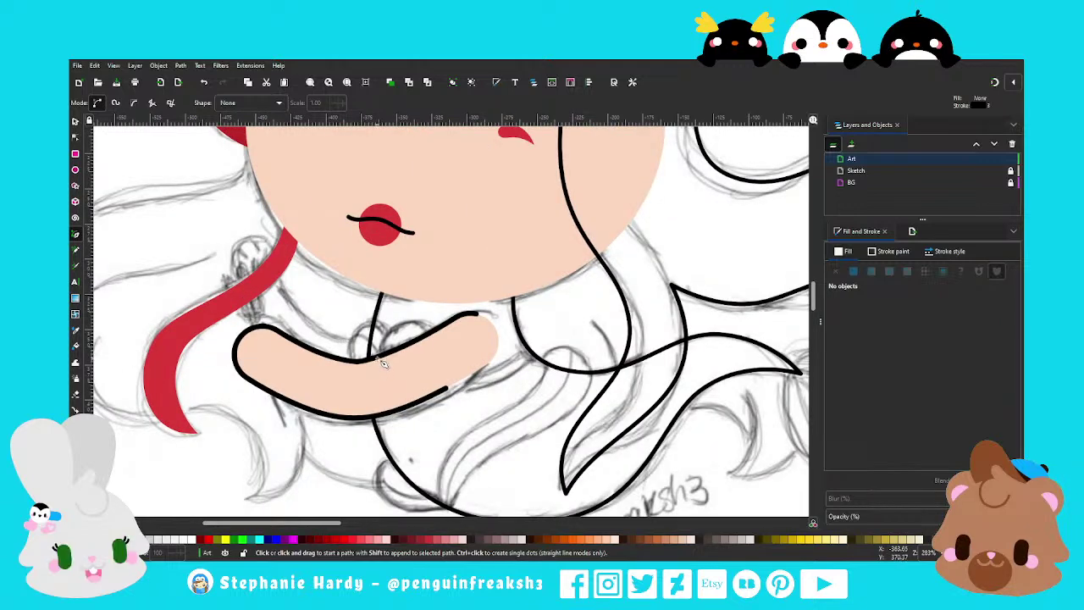
click(378, 357)
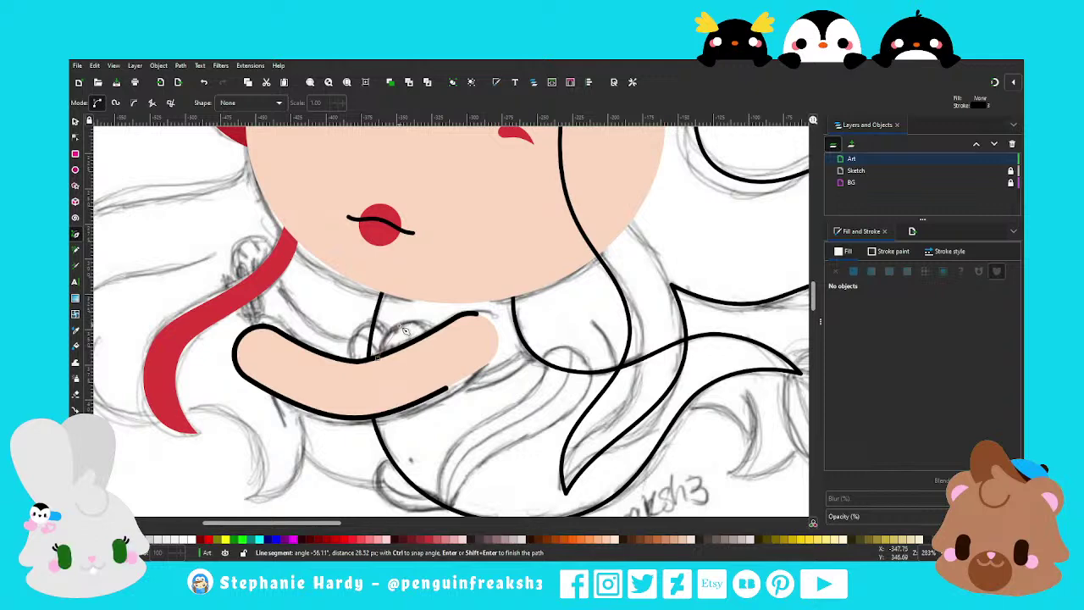
click(414, 324)
click(452, 337)
click(378, 357)
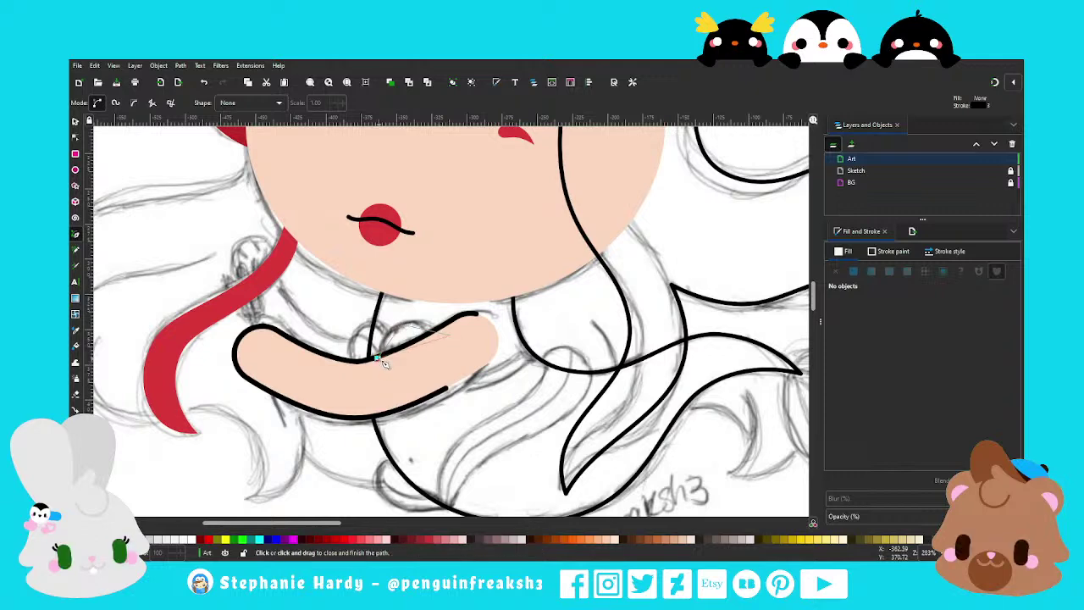
Bend the triangle's edge into a rounded finger arch, then clear the selection
click(74, 138)
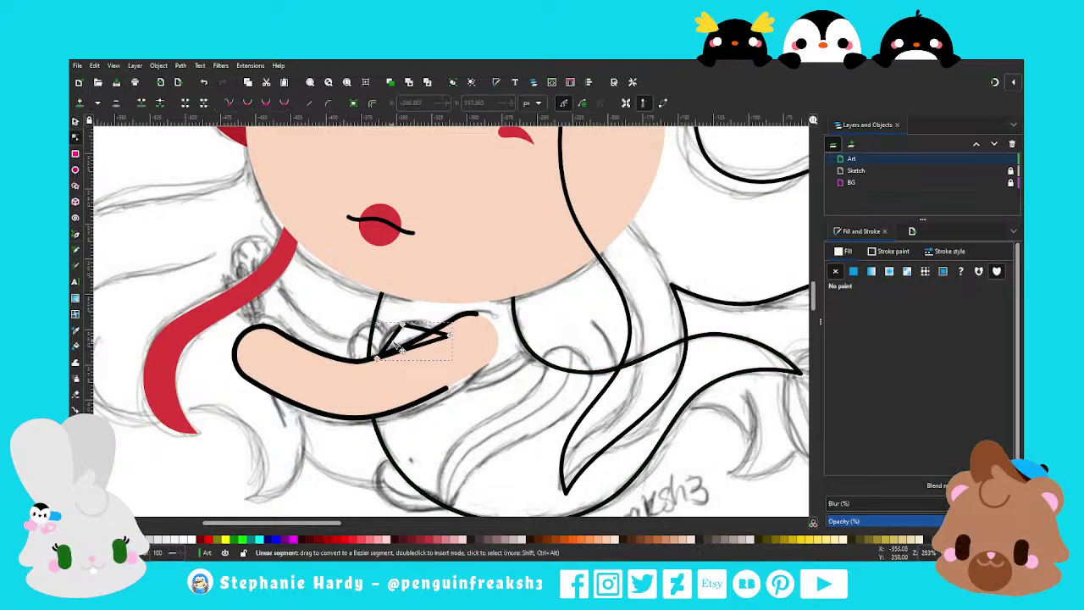
mouse_move(438, 337)
mouse_down()
mouse_move(453, 337)
mouse_move(444, 338)
mouse_up()
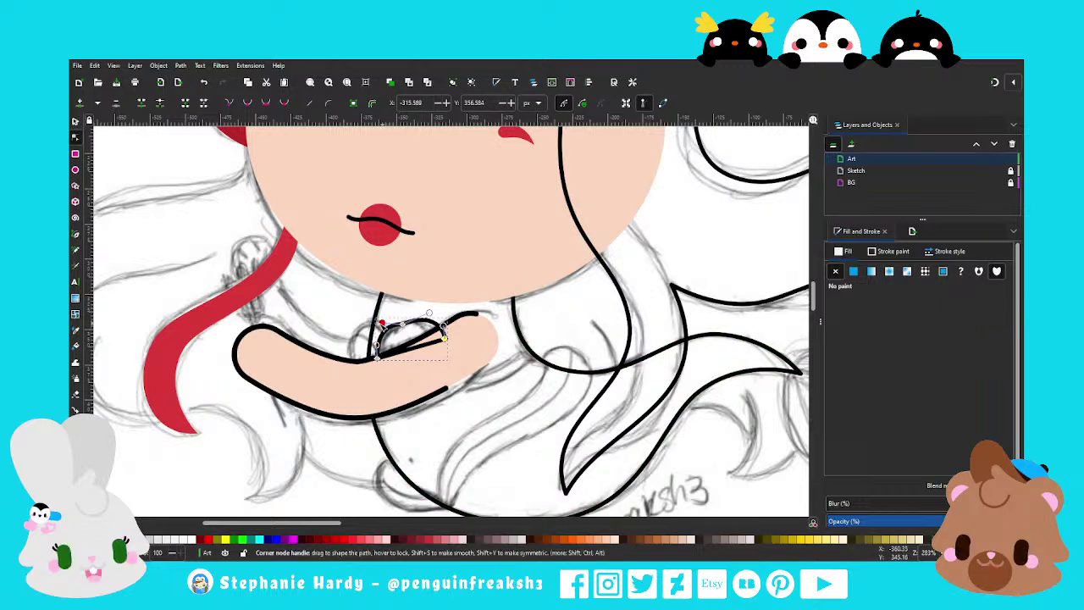
key(b)
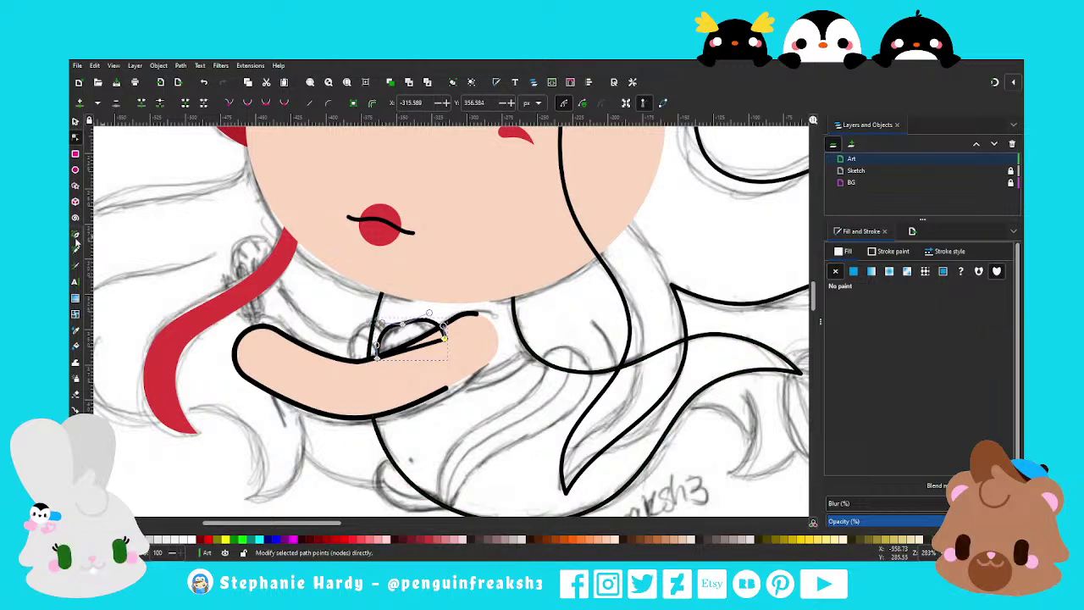
key(s)
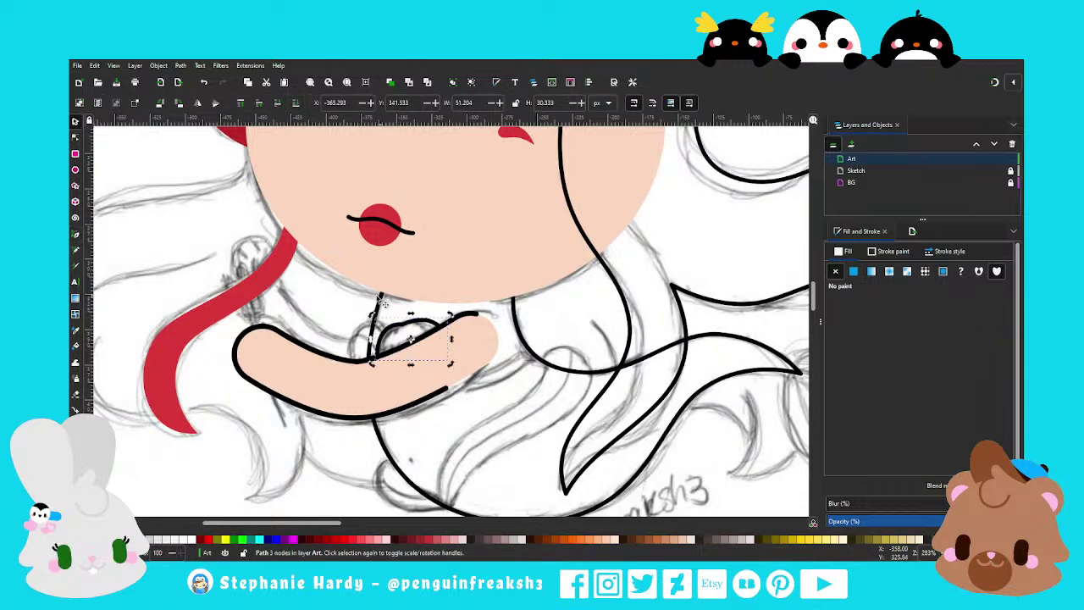
click(380, 303)
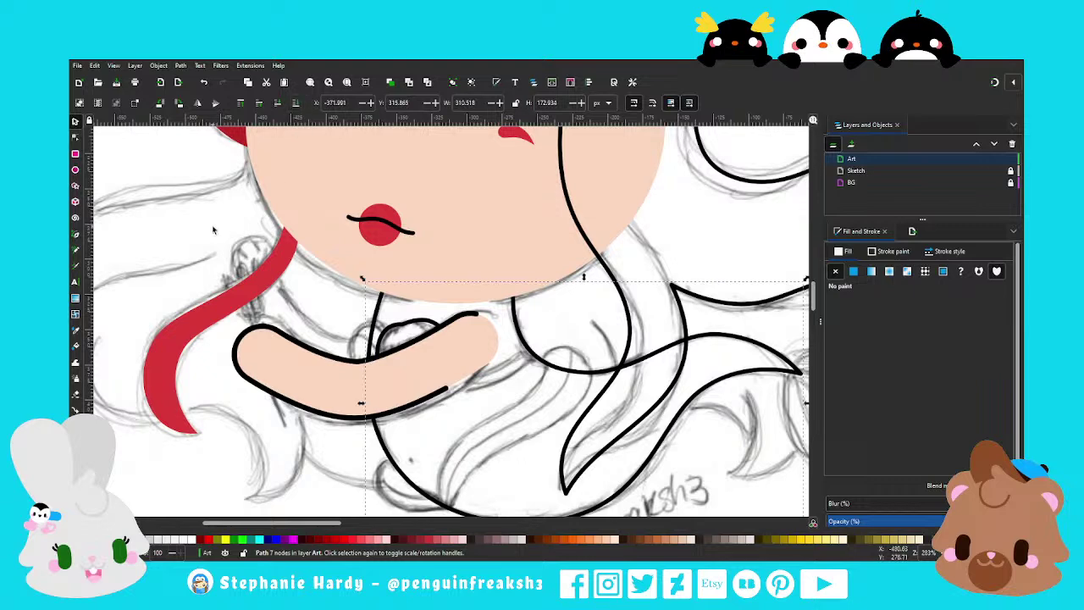
key(Escape)
Draw a small closed path beside the first finger for the second finger
click(75, 234)
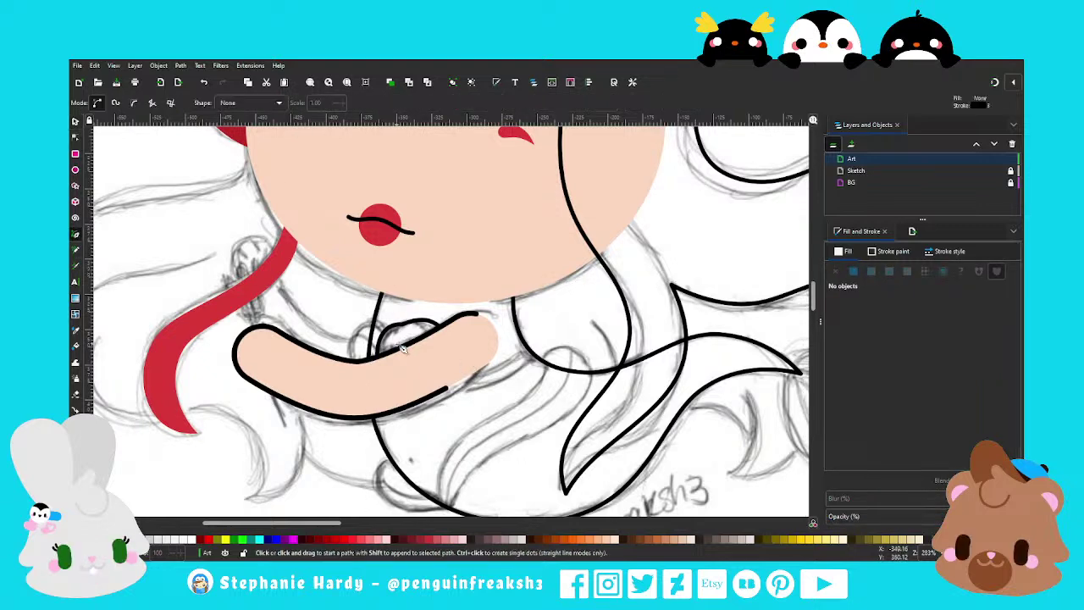
click(388, 334)
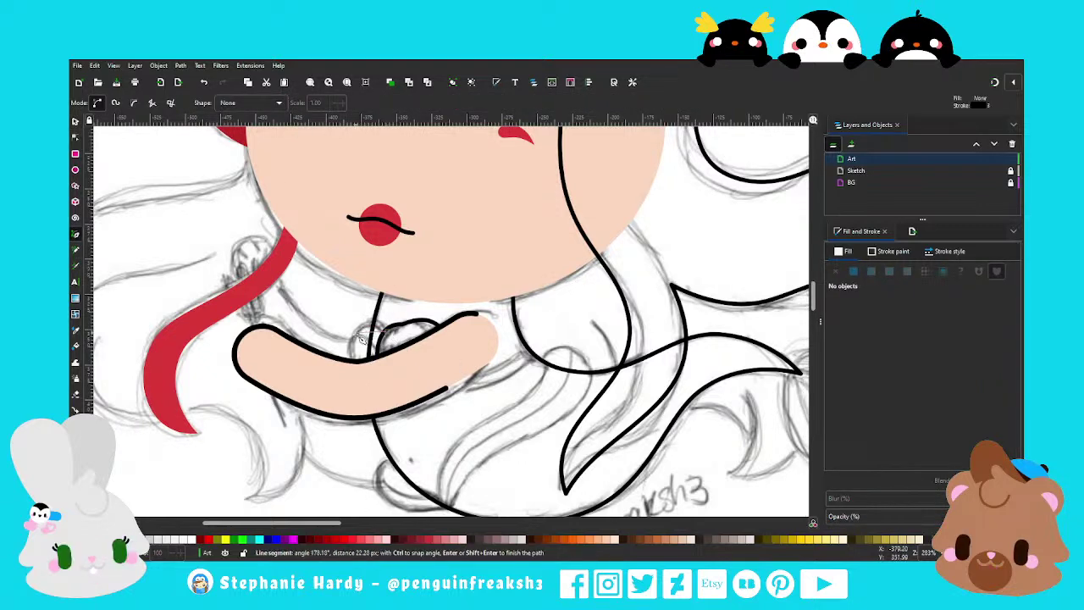
click(361, 372)
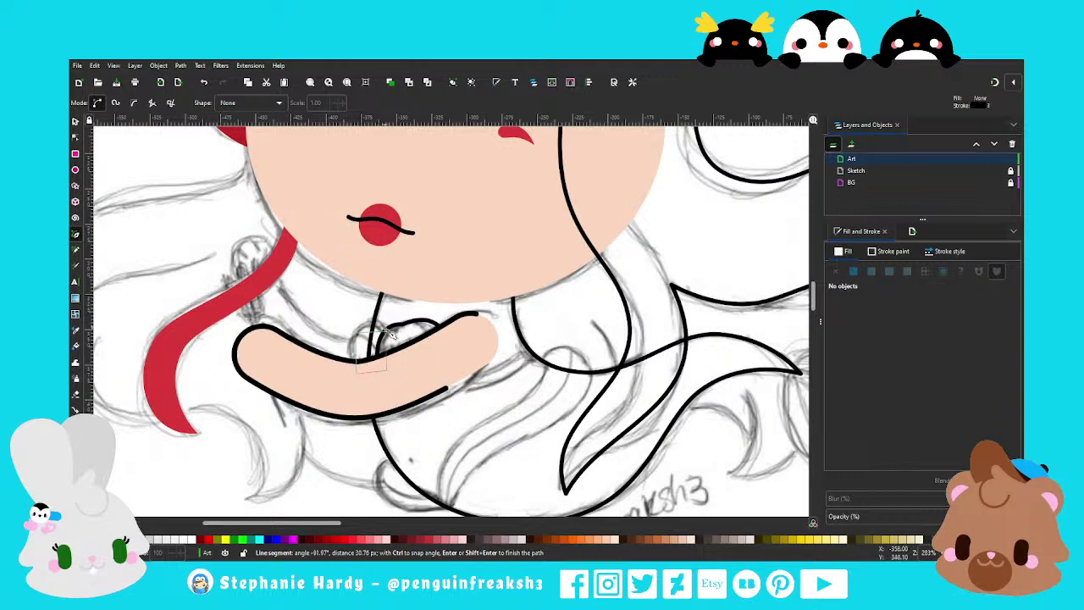
click(388, 334)
Round the second finger's left edge and top into a curl, then deselect
click(75, 136)
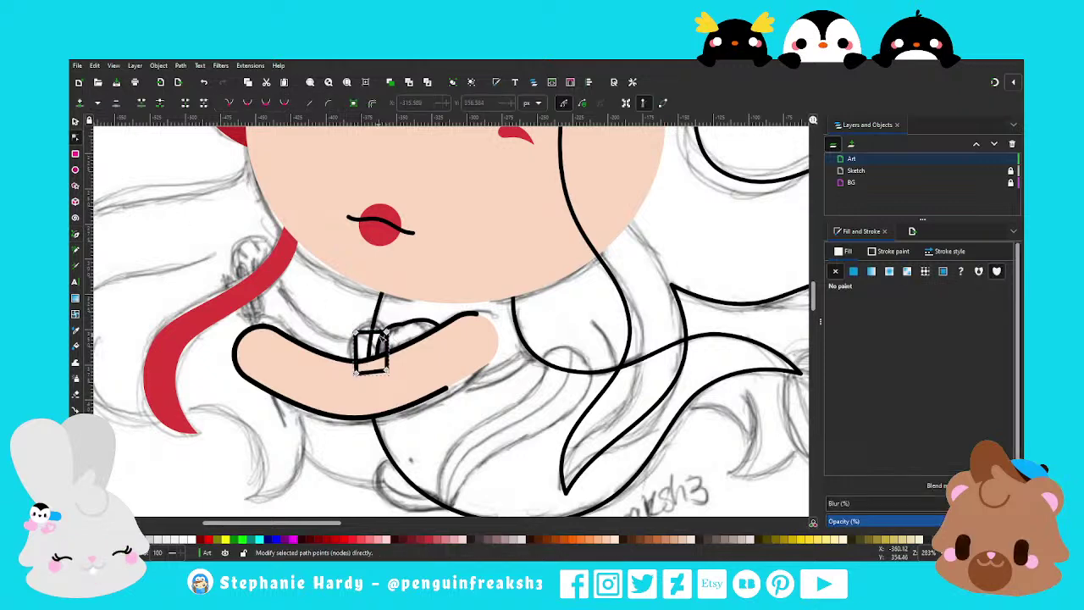
drag(357, 347, 347, 343)
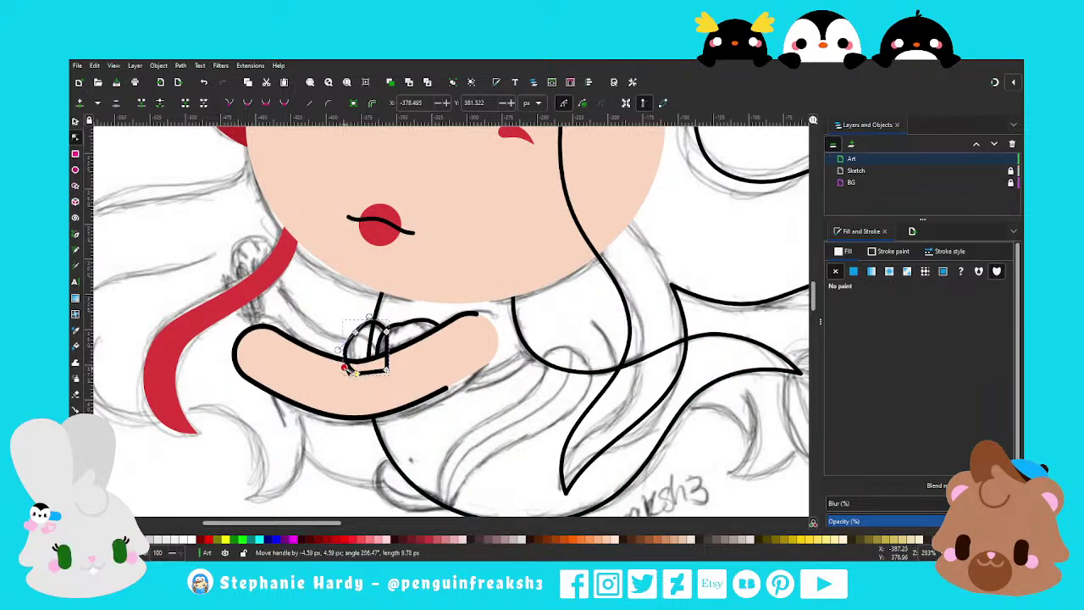
mouse_move(338, 356)
mouse_down()
mouse_move(337, 342)
mouse_move(368, 320)
mouse_up()
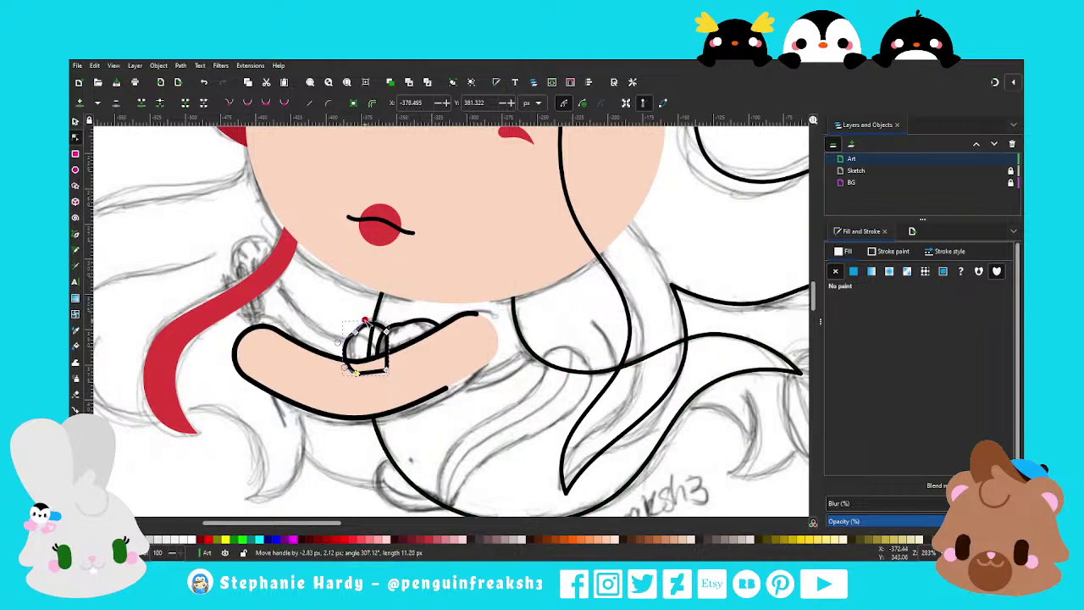
key(s)
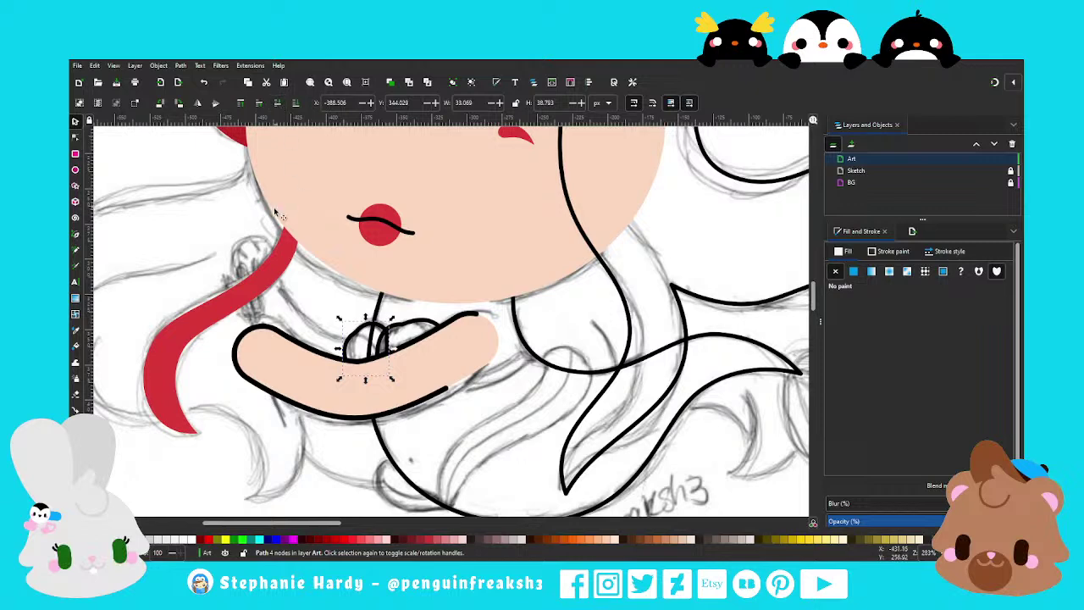
key(Escape)
scroll(399, 351, down, 1)
scroll(404, 349, up, 2)
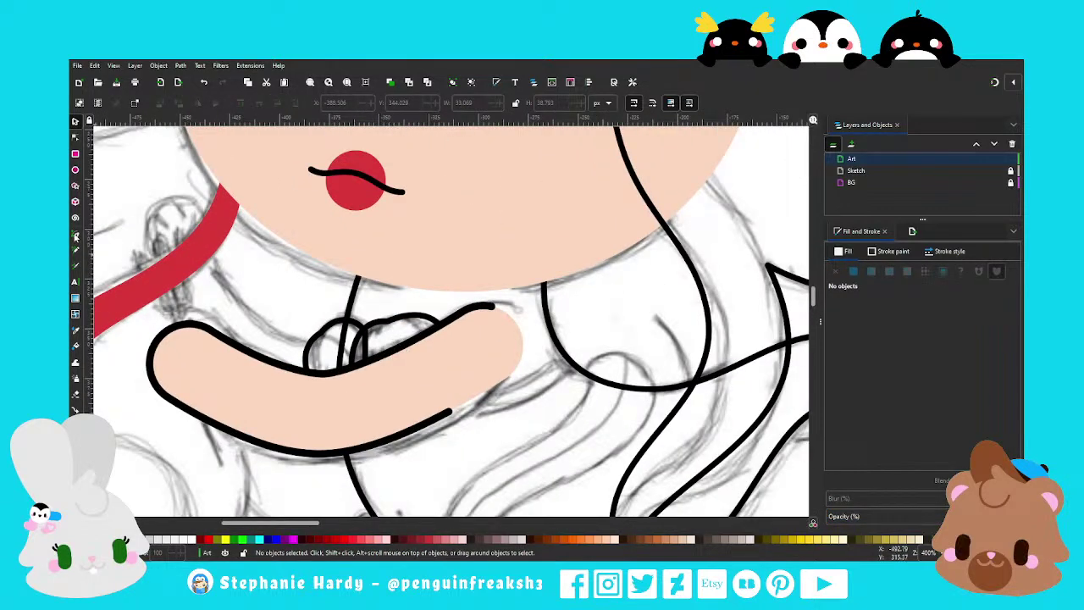
Convert the finger loops' black outline into a fill and colour them palette purple
drag(392, 329, 370, 331)
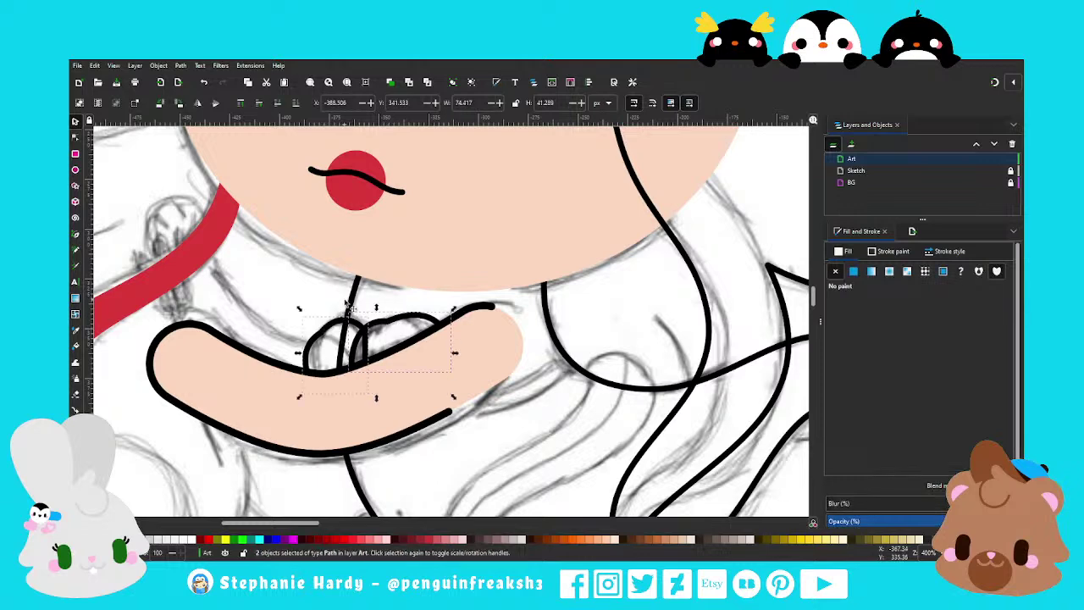
key(ctrl+shift+v)
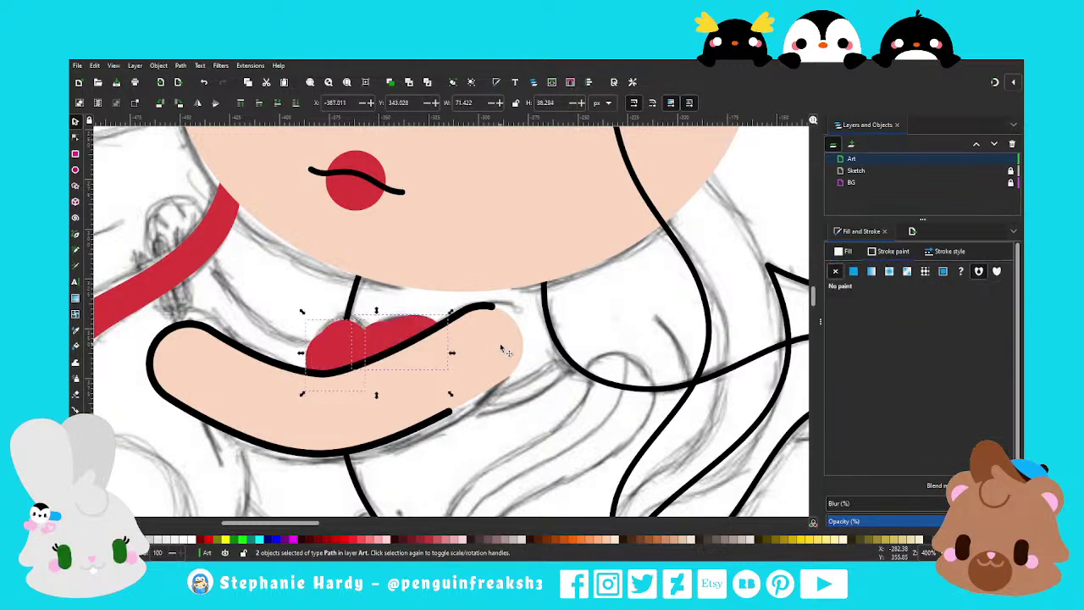
key(1)
click(853, 271)
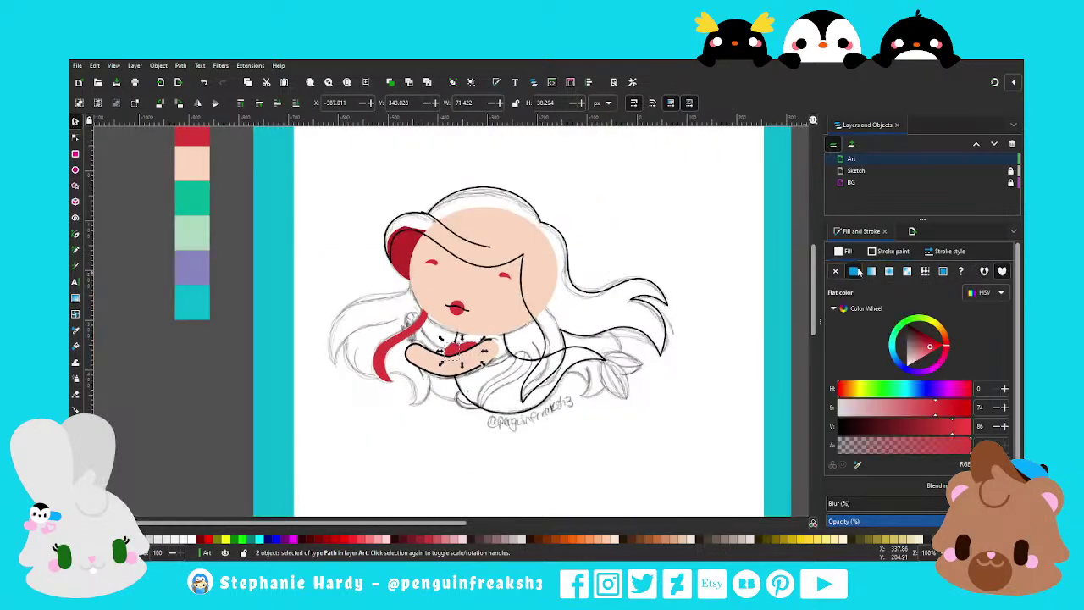
click(856, 465)
click(192, 288)
key(grave)
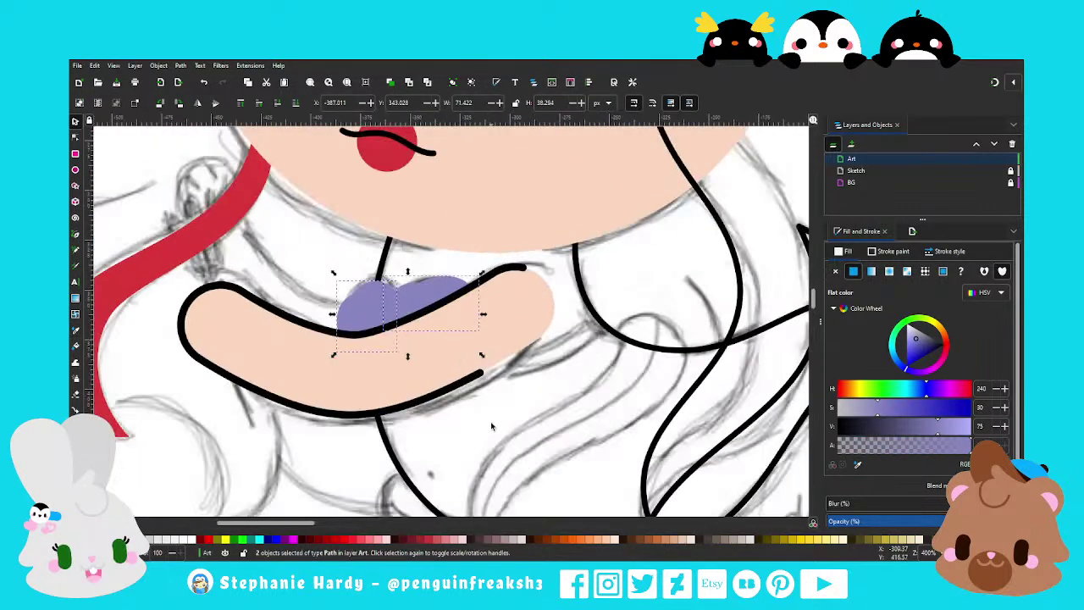
click(492, 426)
Draw a curved black line separating the fingers
ctrl+scroll(371, 305, up, 1)
key(b)
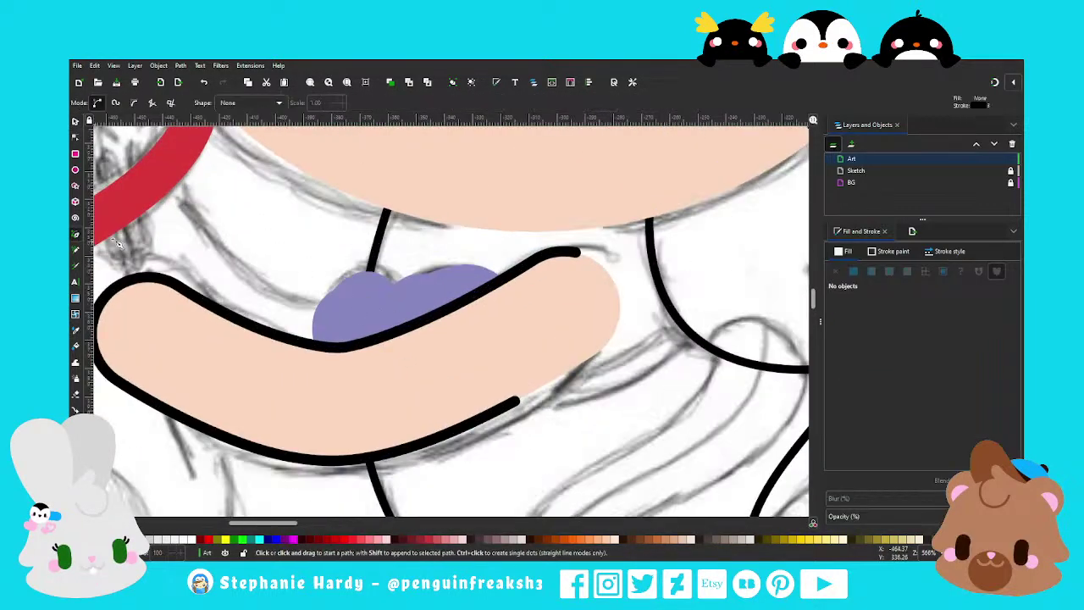
click(395, 292)
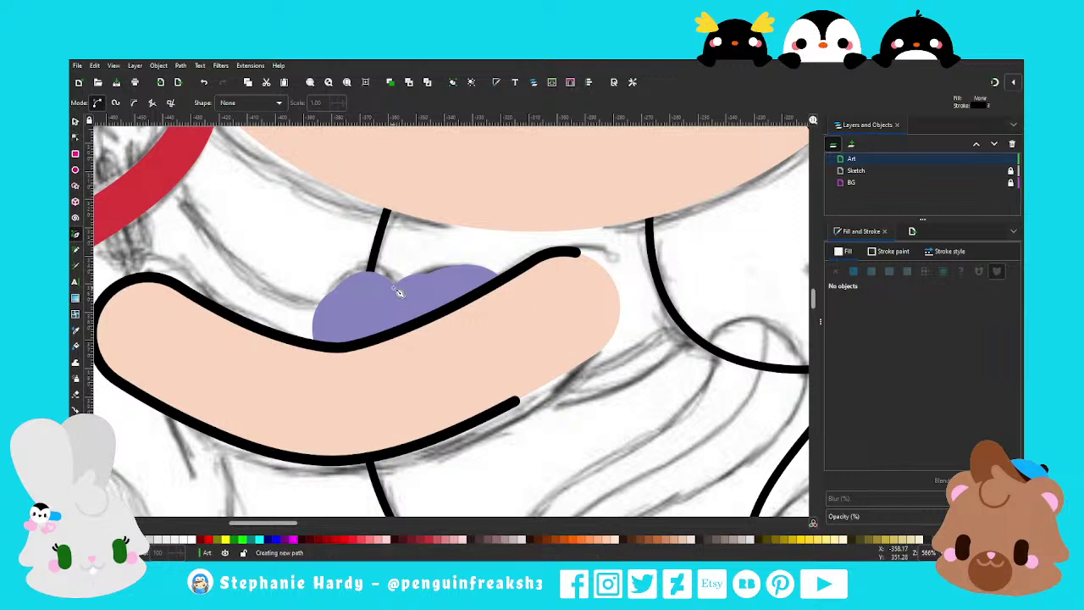
double_click(368, 343)
key(n)
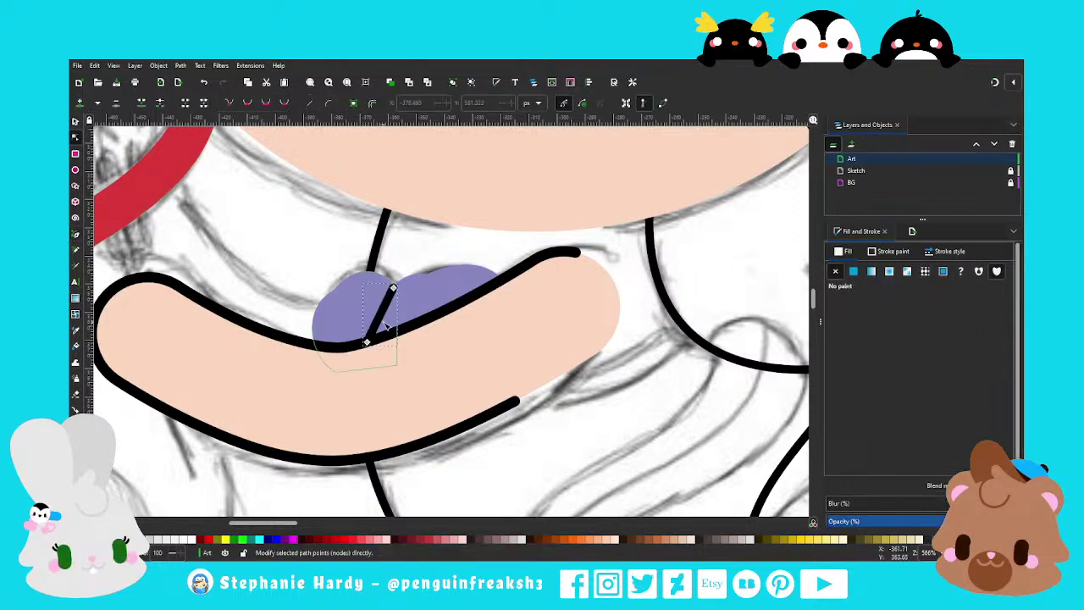
drag(383, 320, 377, 309)
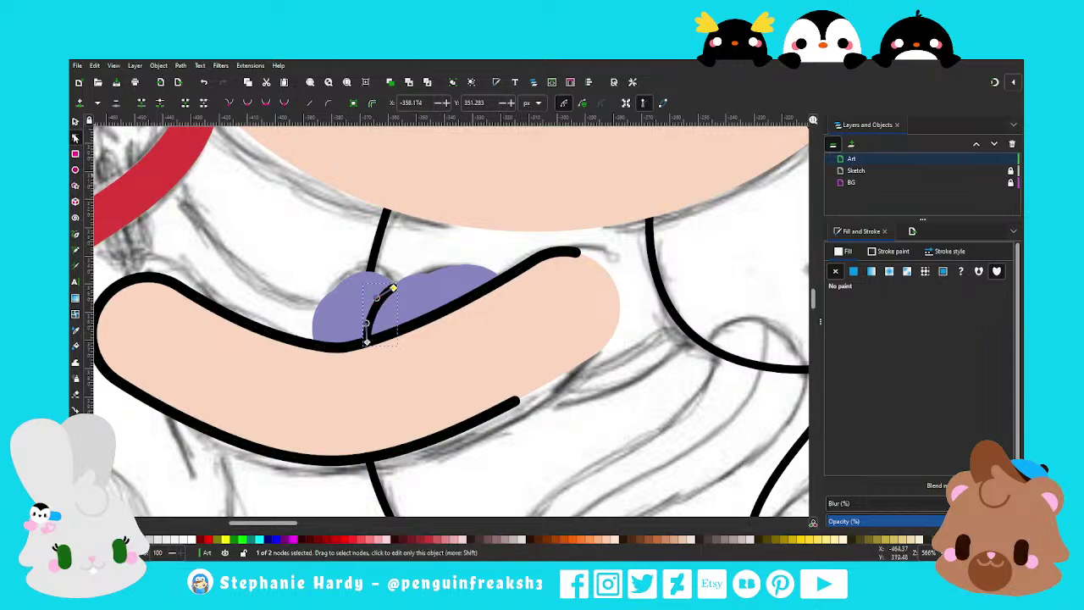
Duplicate the curved finger line, shift it right and reshape it for the next finger
key(s)
click(386, 82)
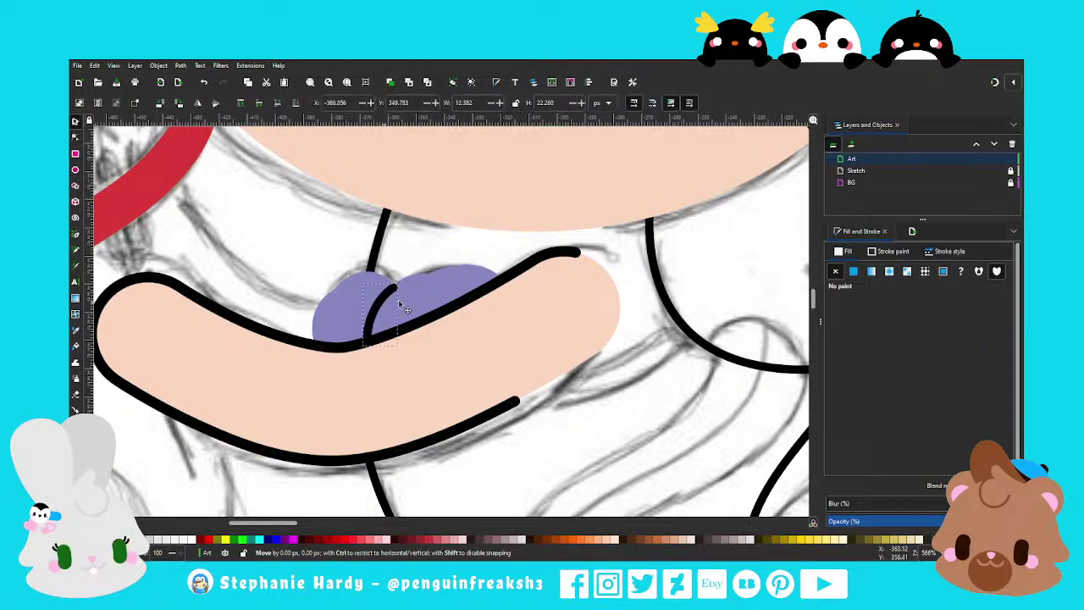
mouse_move(383, 314)
mouse_down()
mouse_move(413, 306)
mouse_move(370, 343)
mouse_move(413, 312)
mouse_up()
key(n)
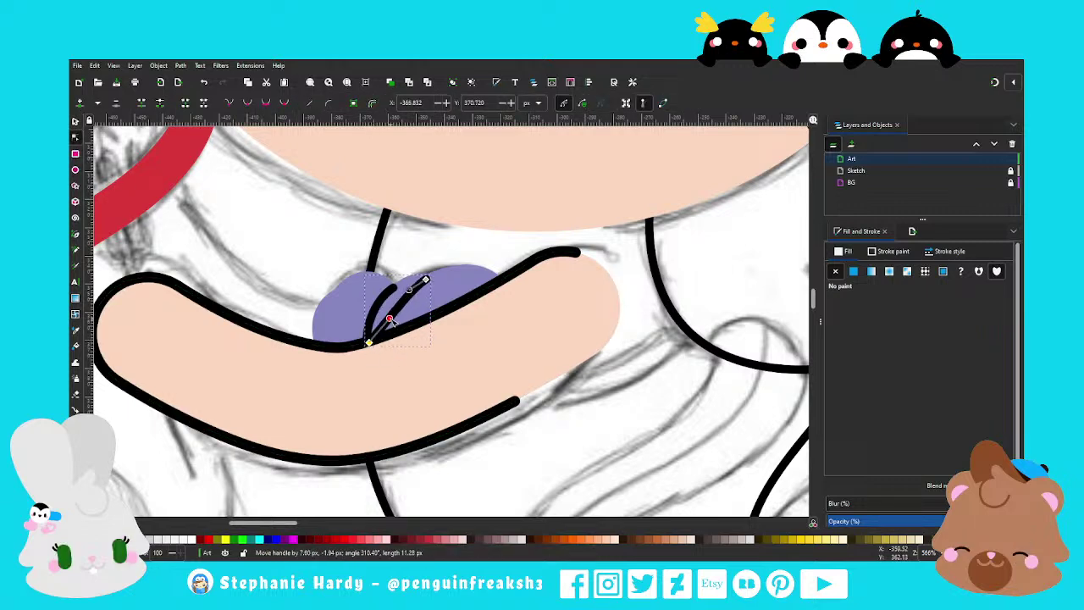
drag(370, 343, 387, 318)
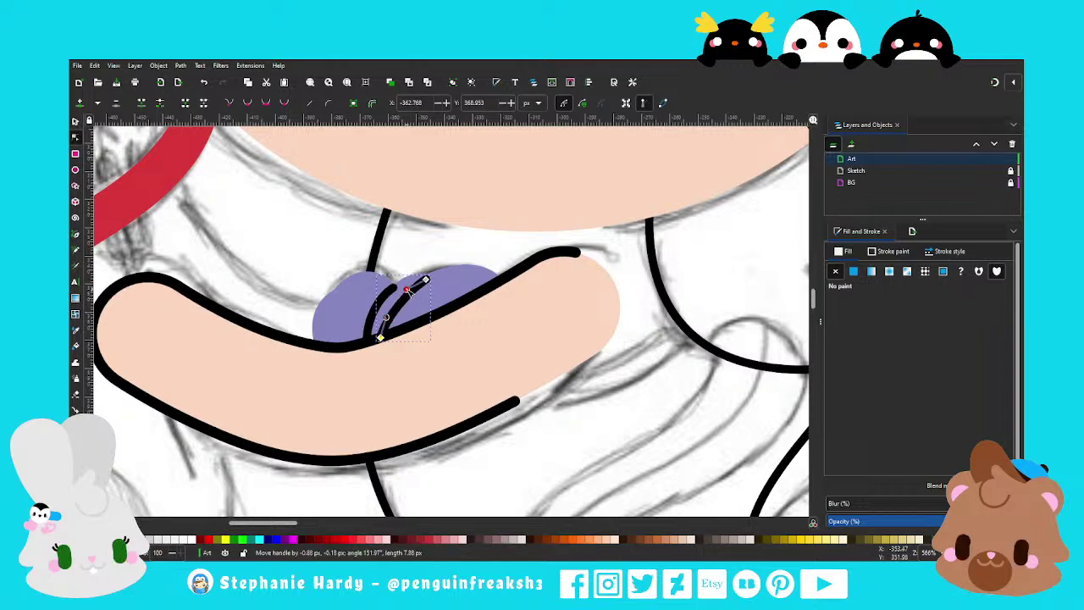
drag(426, 281, 403, 289)
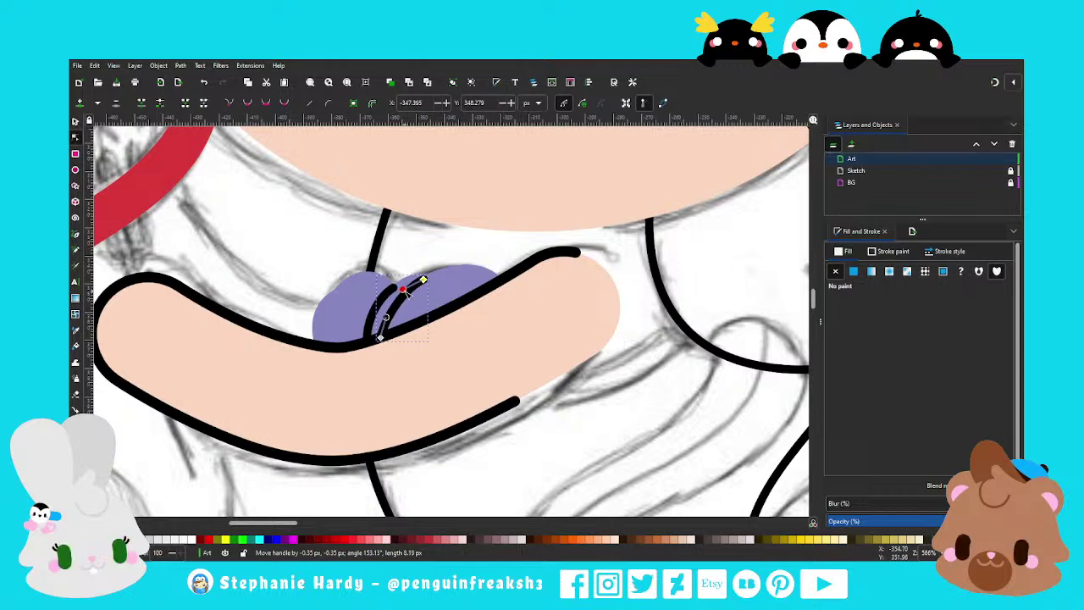
Move both curved lines left on the purple top and bend the left line to match
key(s)
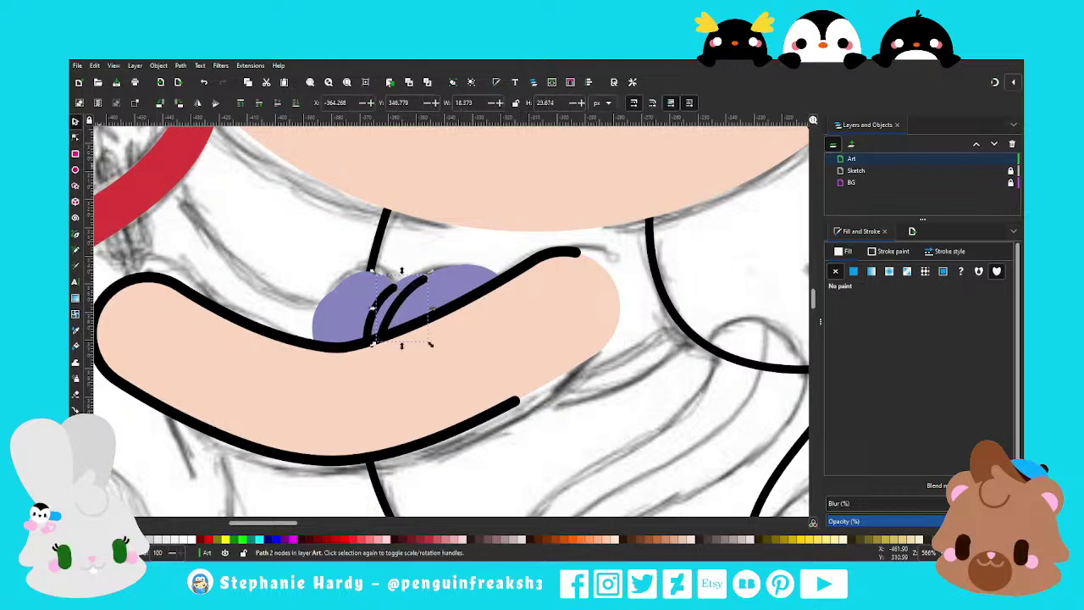
drag(417, 289, 357, 294)
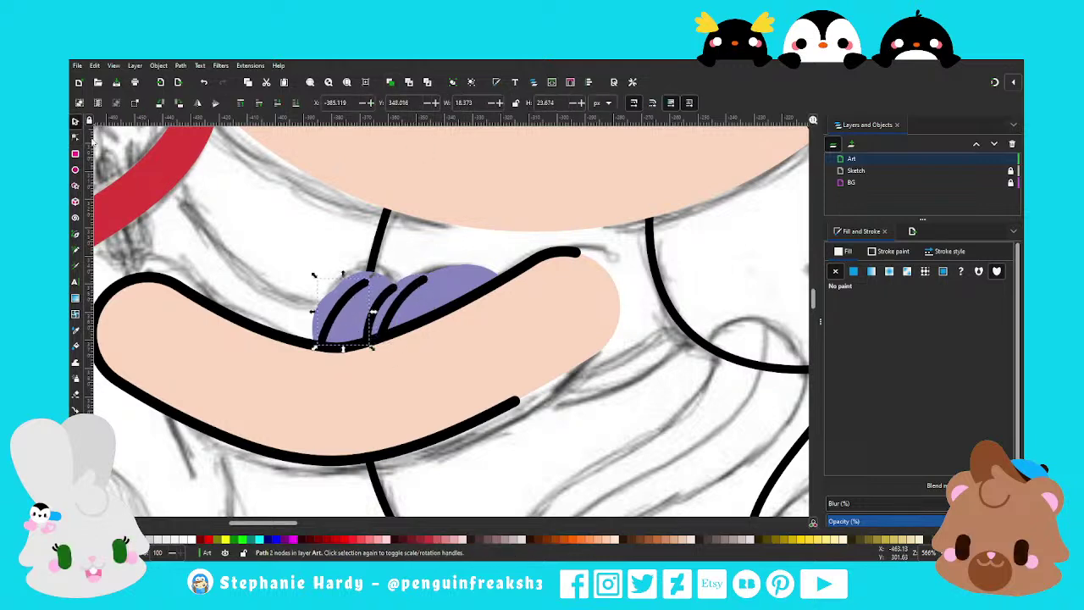
key(n)
drag(367, 284, 339, 294)
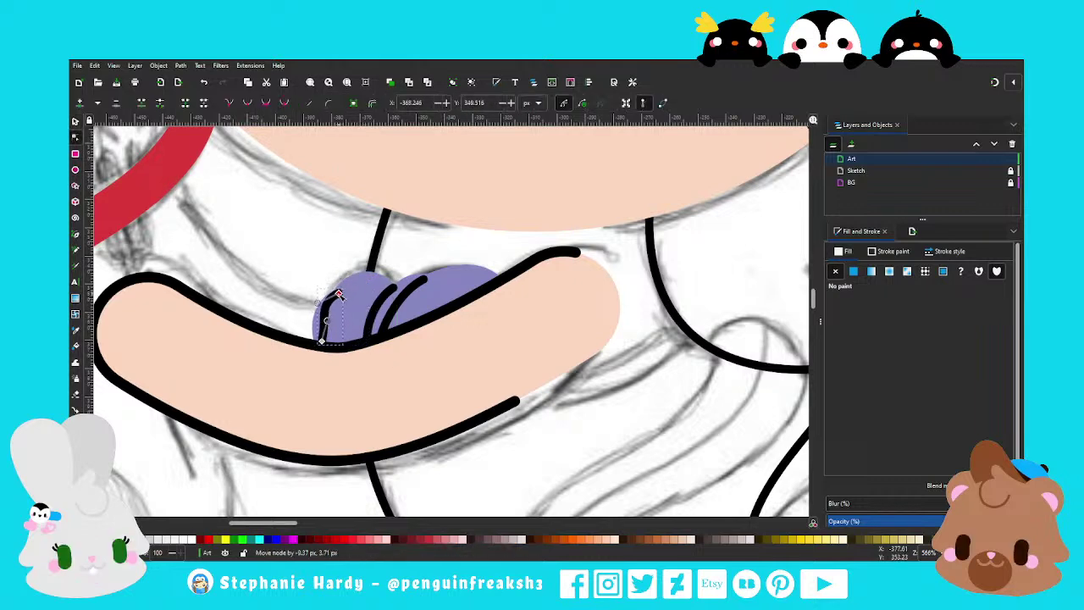
mouse_move(322, 341)
mouse_down()
mouse_move(365, 339)
mouse_move(350, 304)
mouse_up()
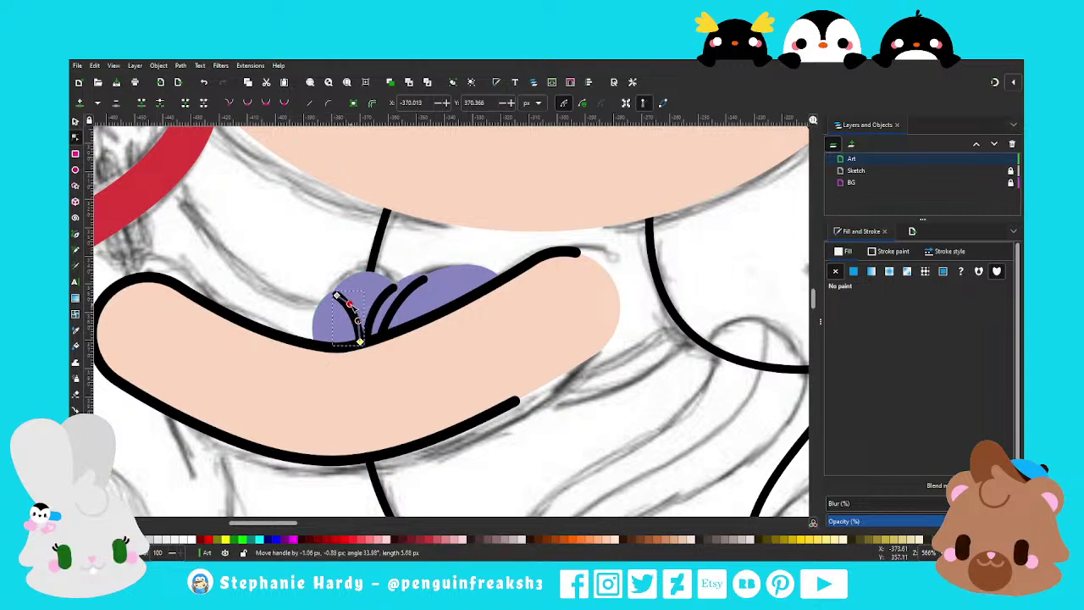
Deselect the finger lines, zoom out over the whole mermaid, zoom back near the arm, and pick the Pen tool
key(s)
key(Escape)
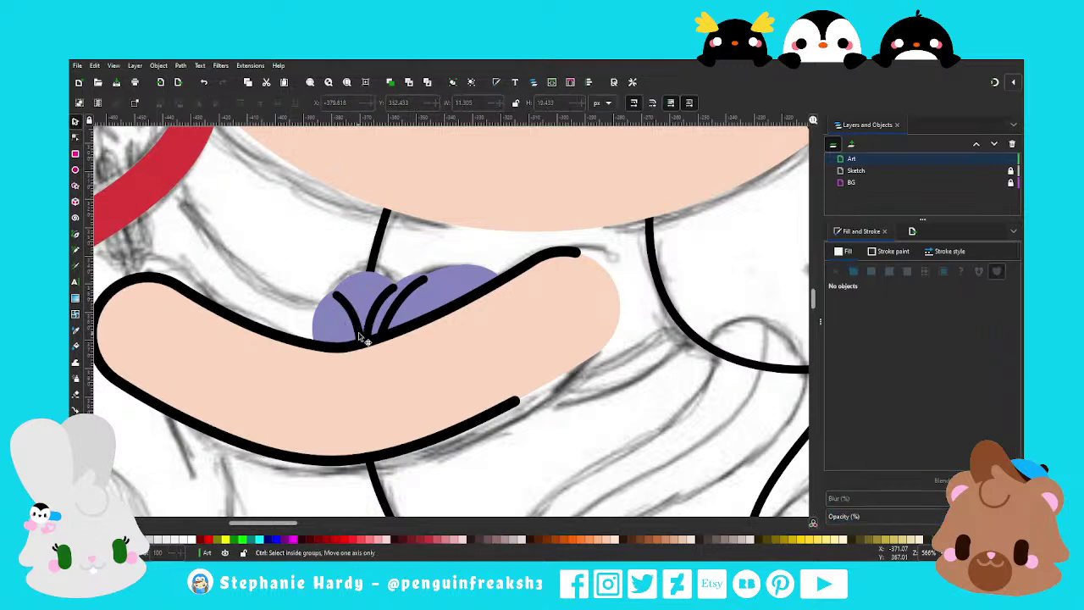
scroll(360, 339, down, 2)
scroll(368, 343, down, 1)
scroll(381, 351, down, 1)
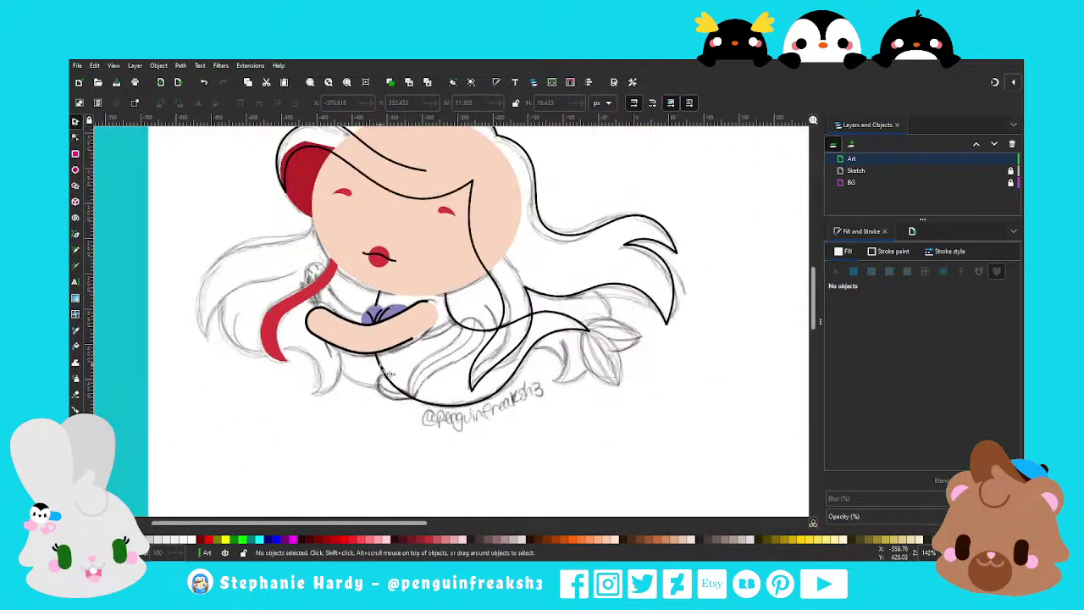
scroll(417, 333, down, 1)
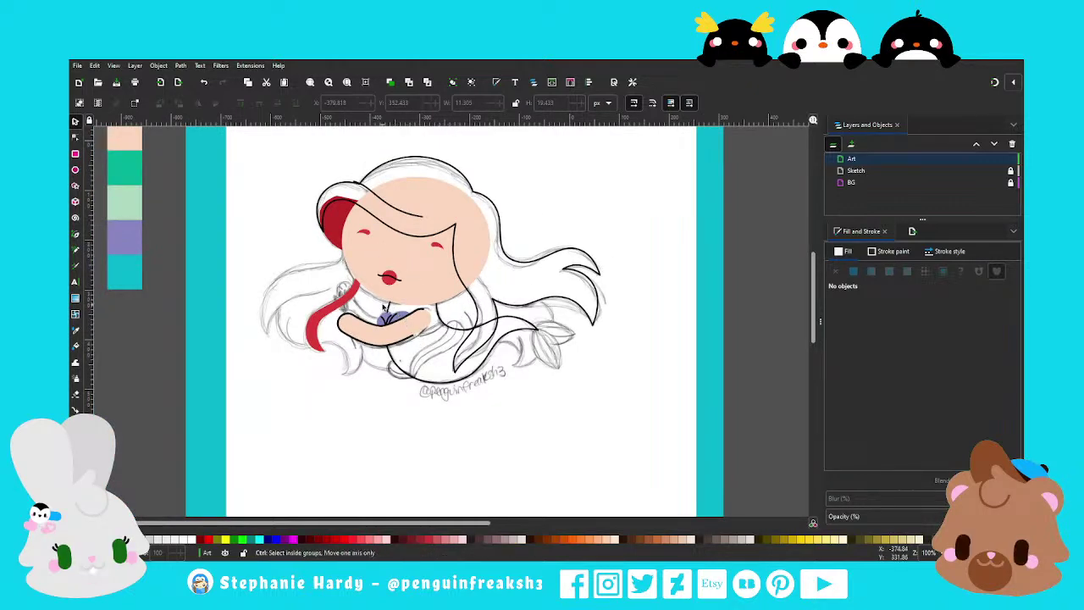
scroll(377, 317, up, 1)
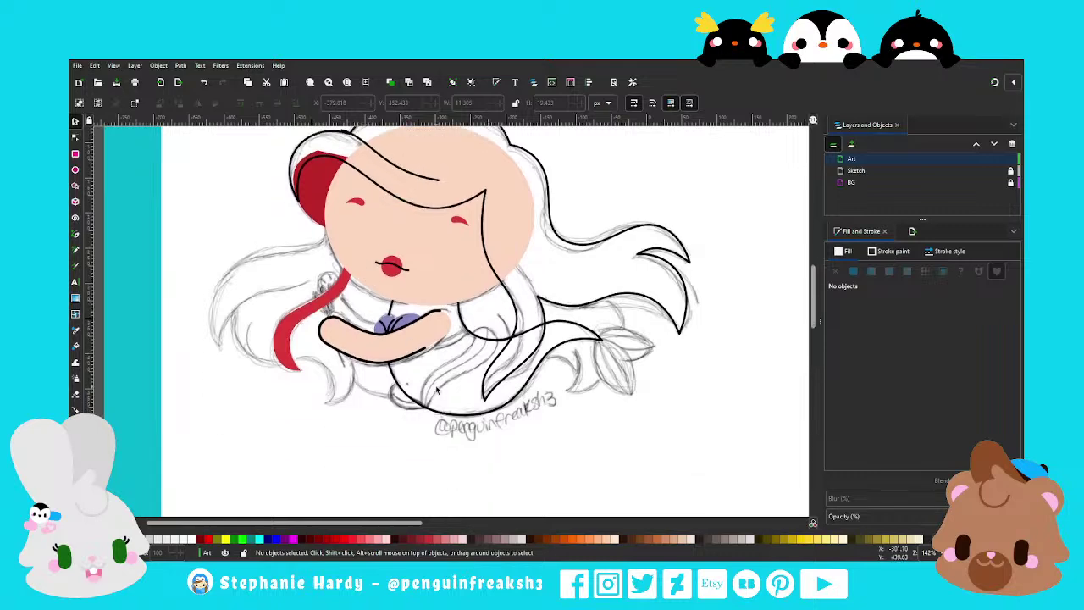
scroll(419, 384, down, 1)
scroll(524, 355, up, 1)
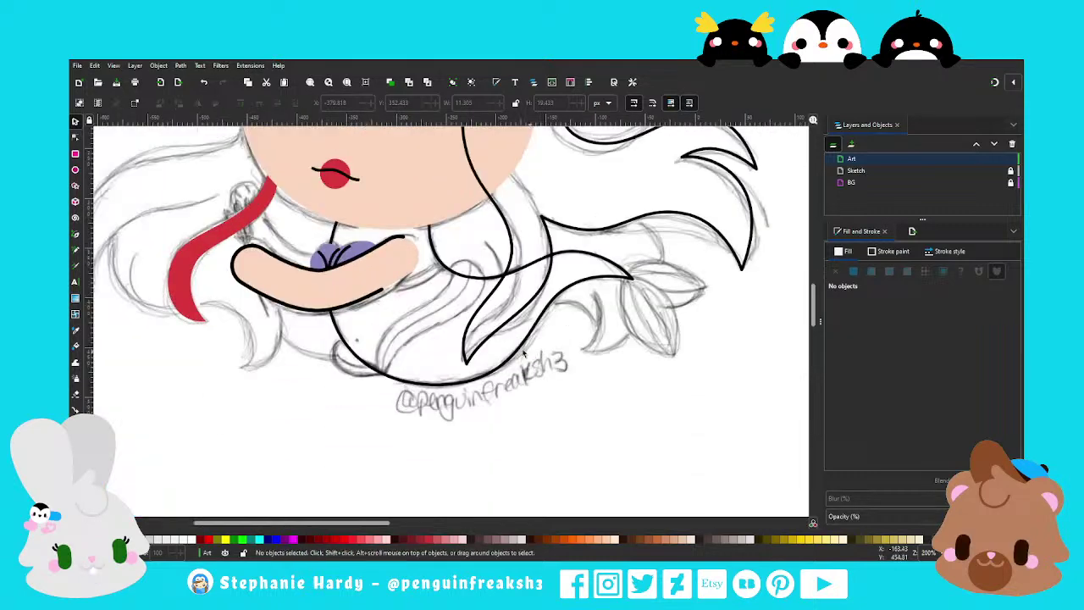
click(75, 233)
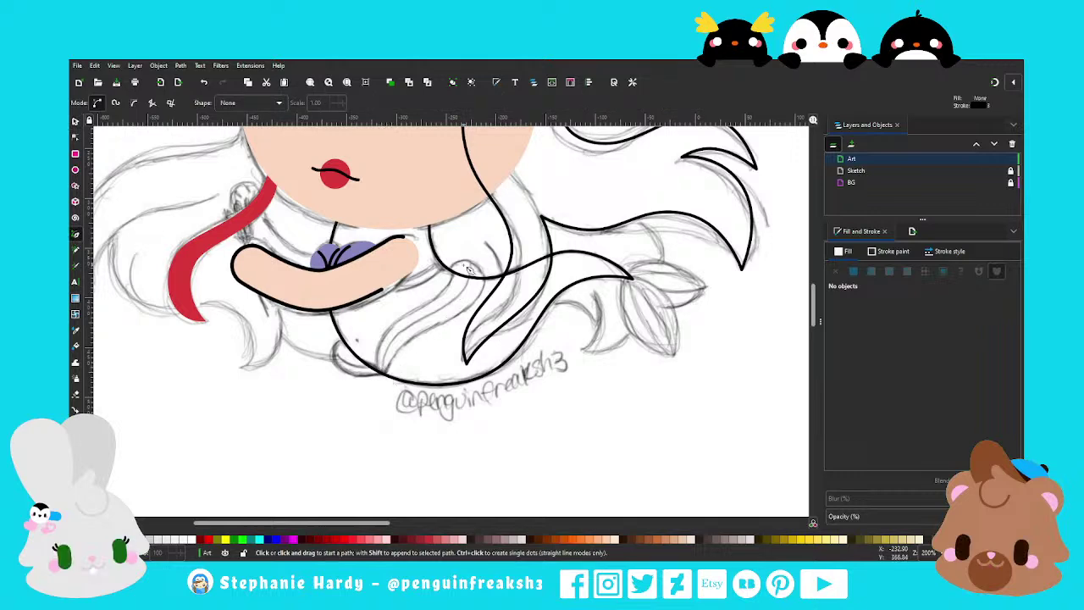
Draw a short line right of the arm with a 10 px stroke width
click(386, 281)
click(444, 264)
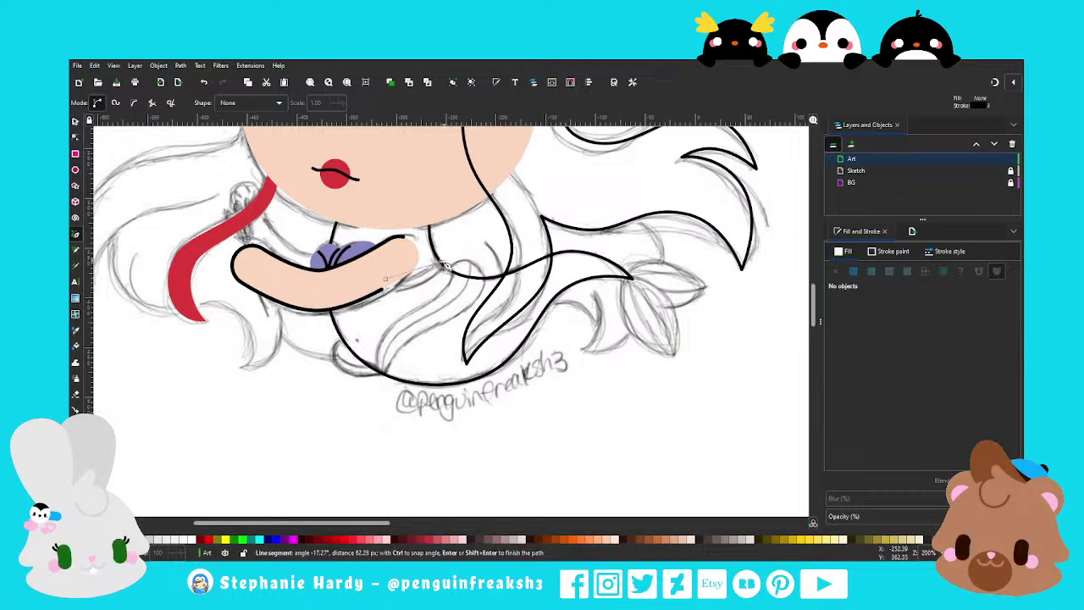
key(Return)
click(950, 251)
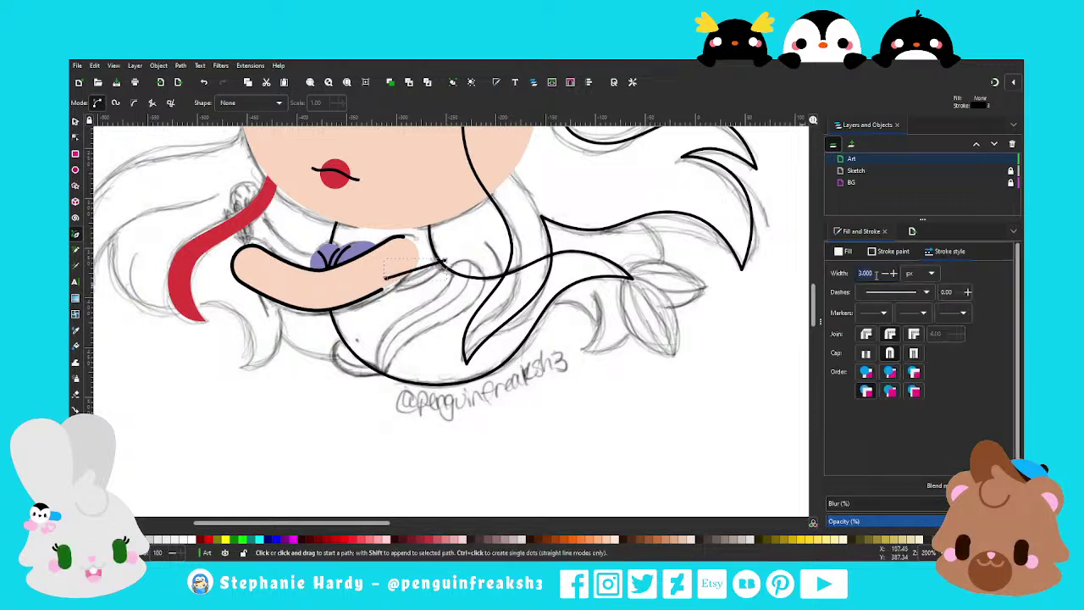
text(10)
key(Return)
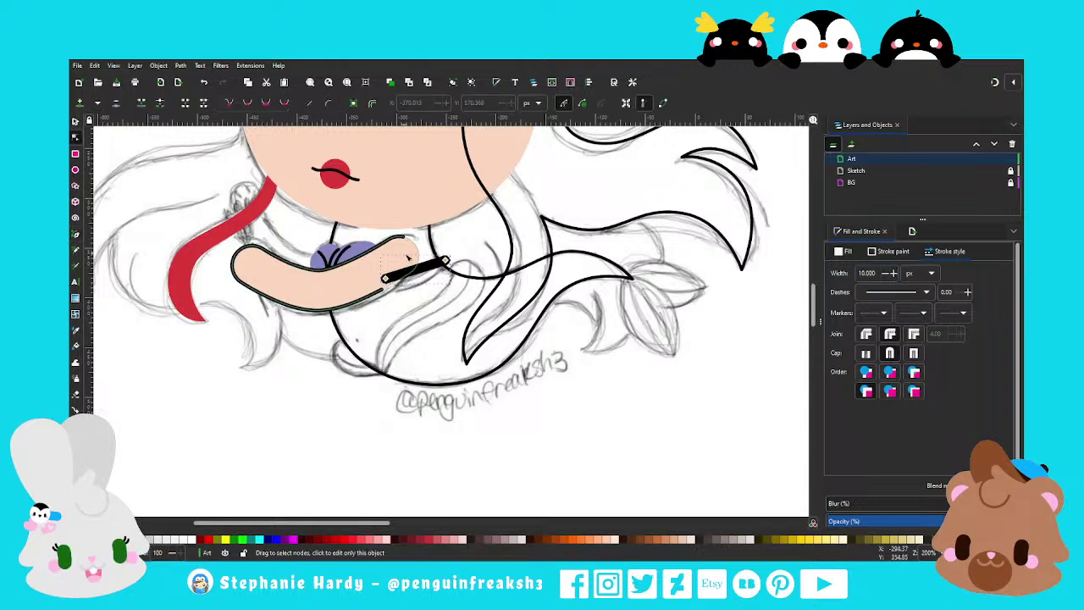
Colour the line's stroke lavender by sampling the purple top, then deselect it
key(n)
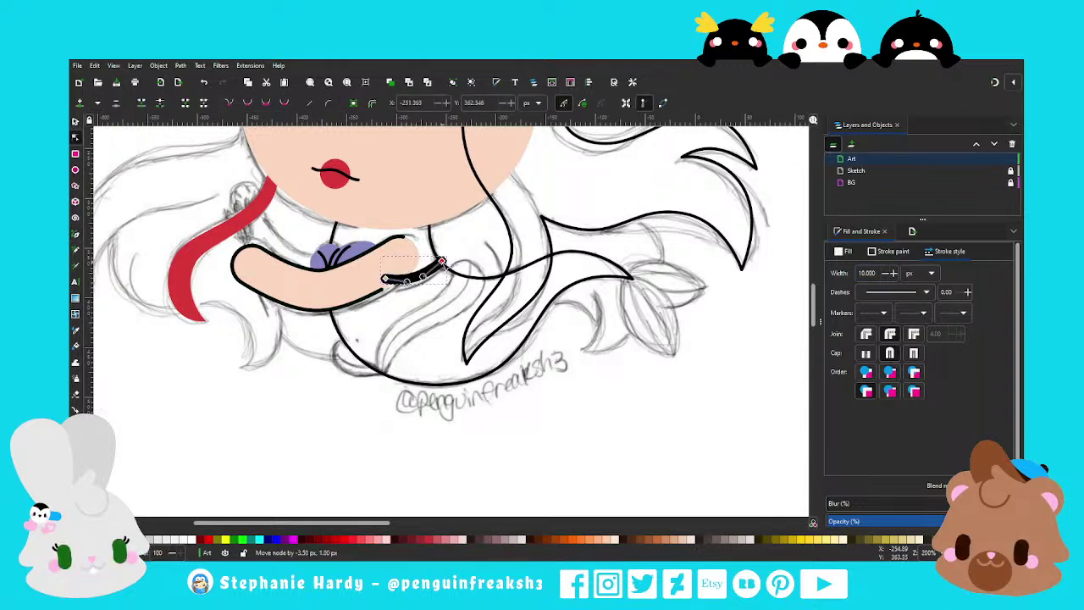
click(443, 264)
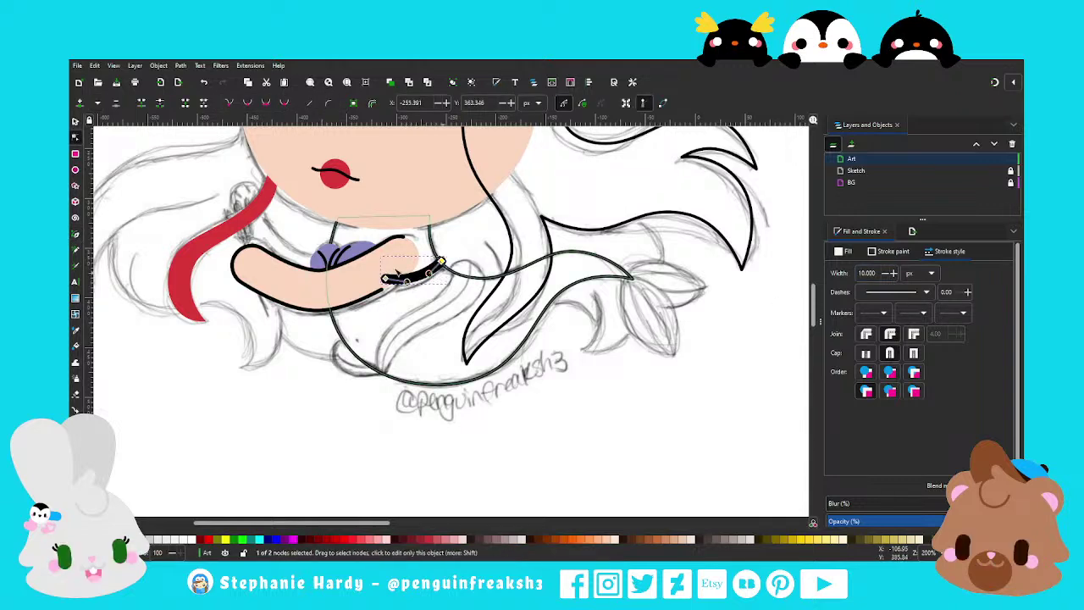
key(s)
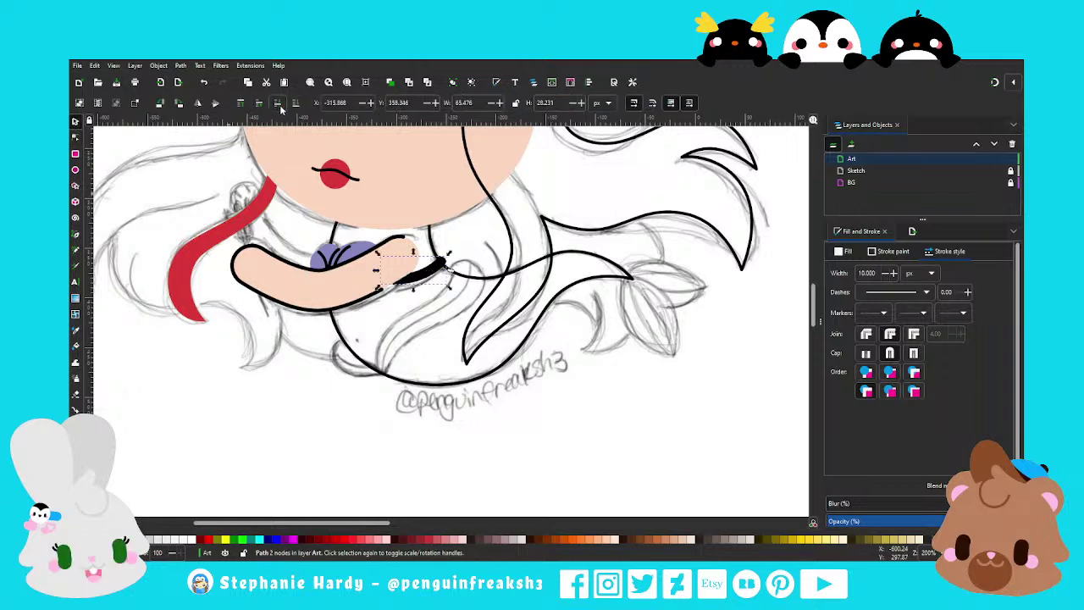
click(893, 251)
click(857, 464)
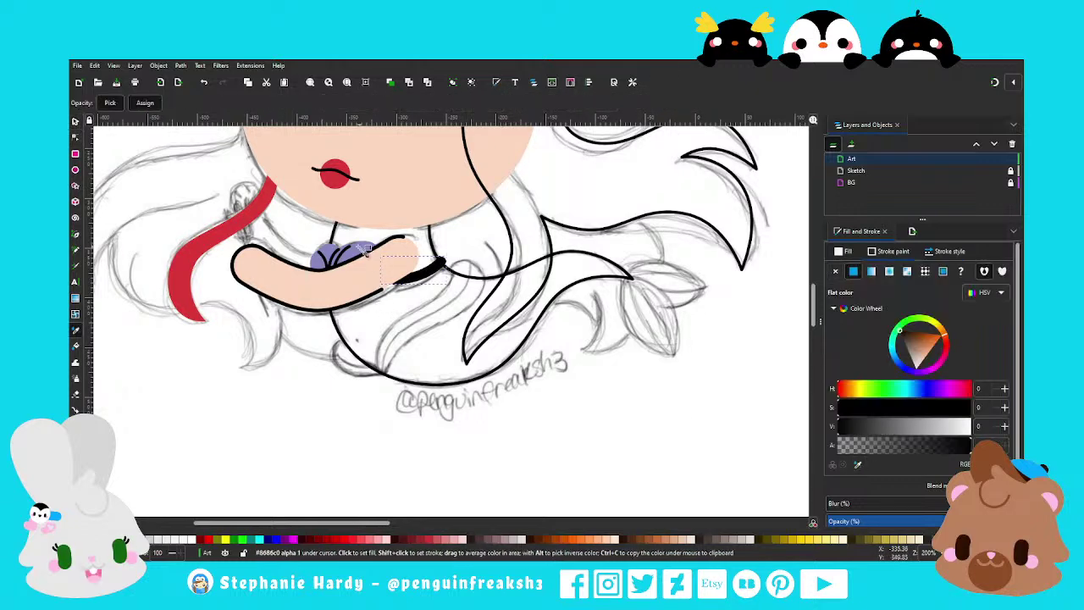
click(320, 252)
key(Escape)
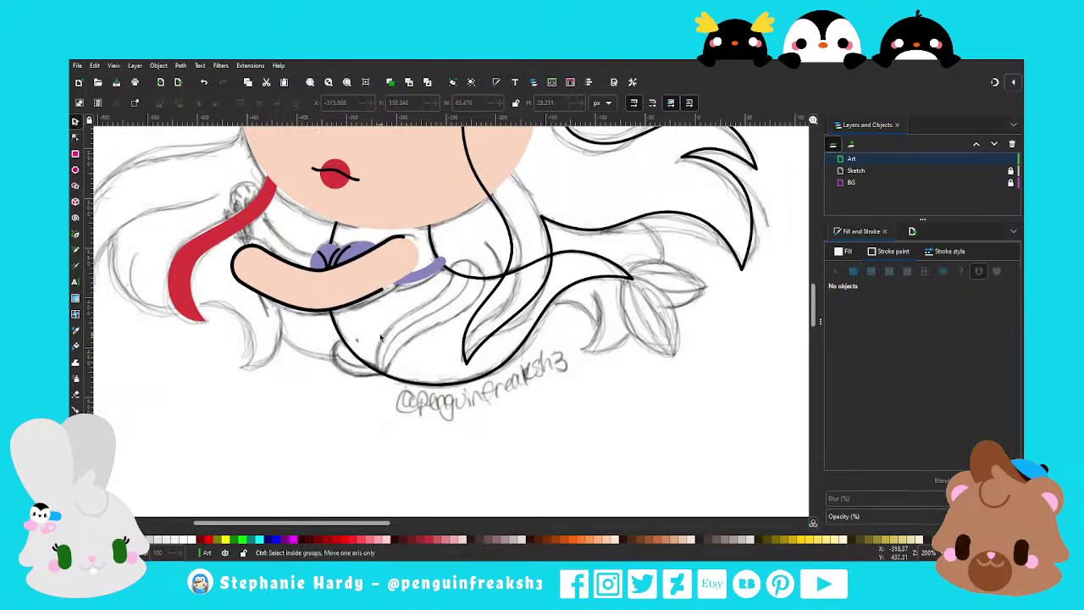
scroll(427, 330, up, 1)
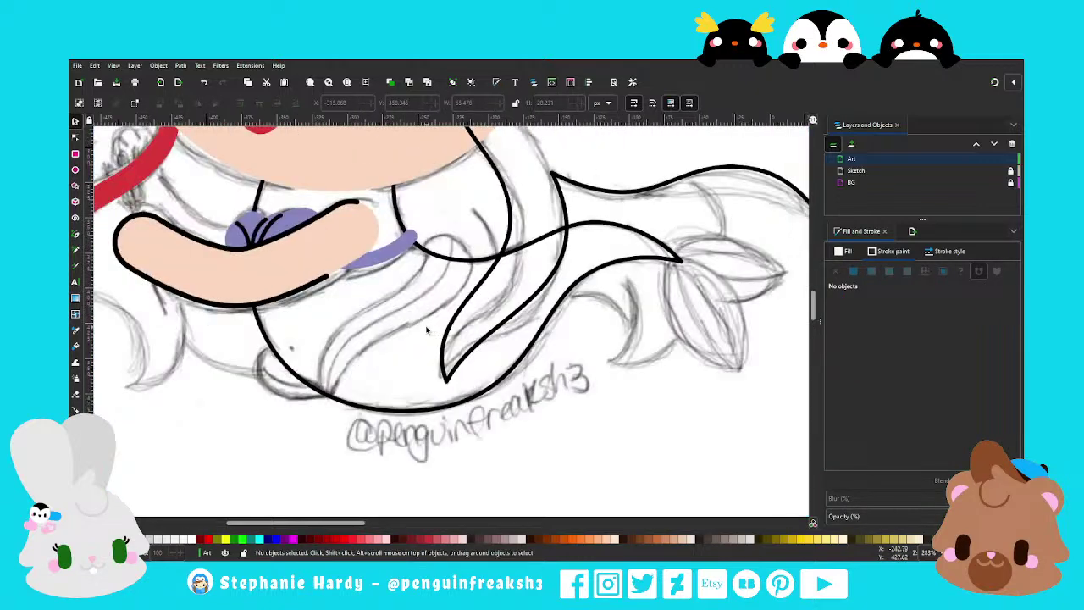
Draw a closed four-point shape from the lavender stroke's end down along the tail sketch
click(76, 237)
click(330, 401)
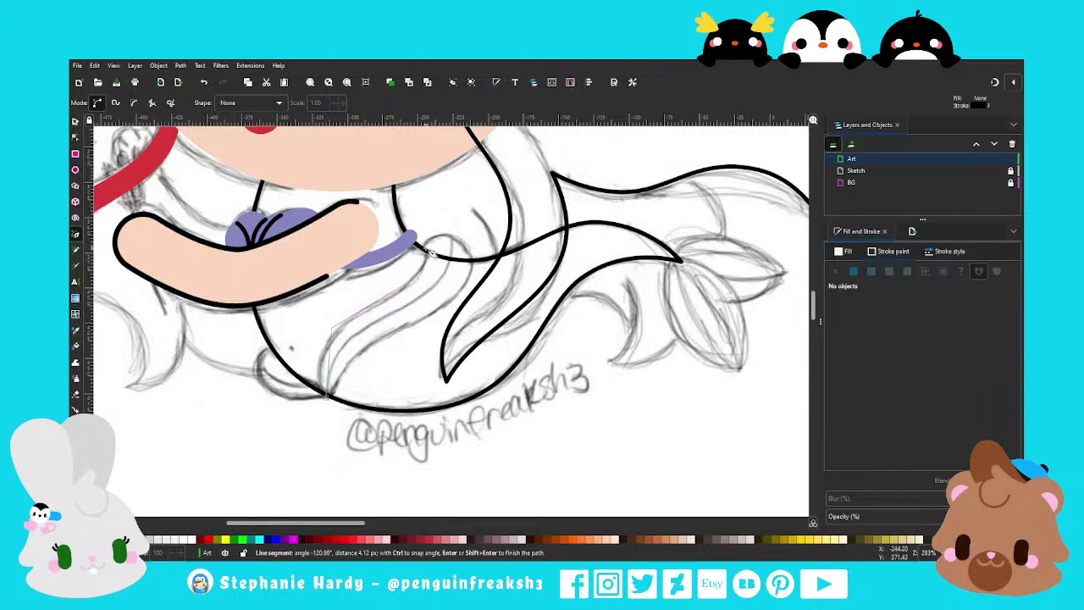
click(463, 239)
click(498, 281)
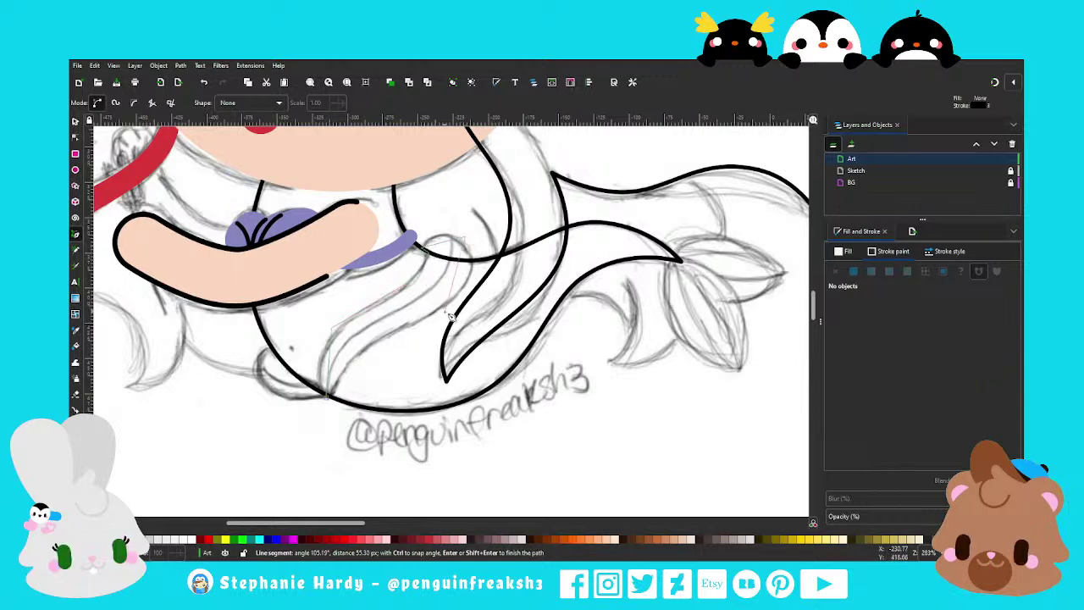
click(327, 396)
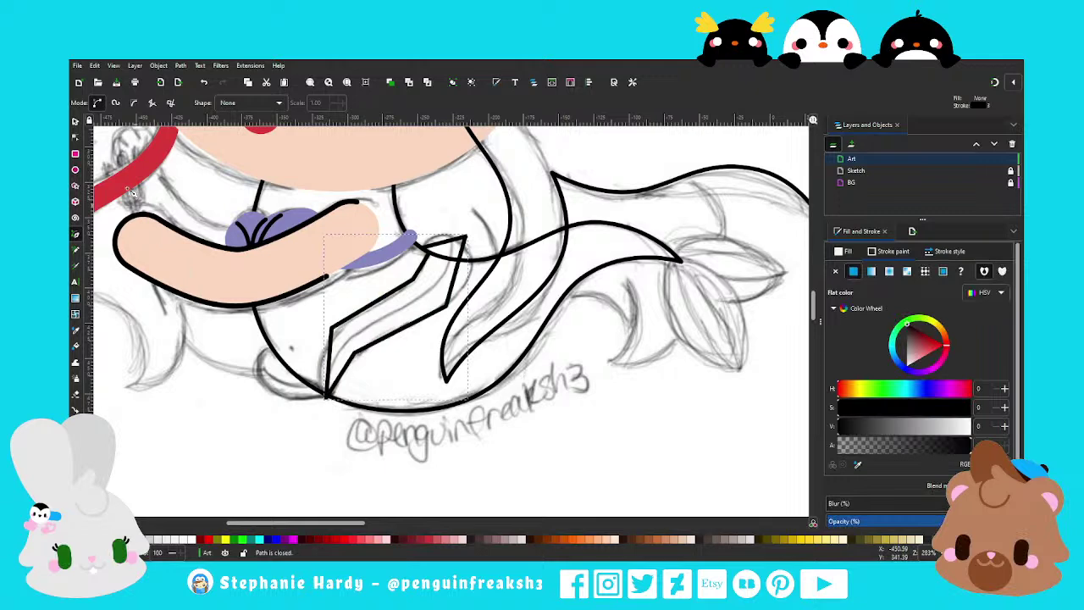
Make all the shape's nodes smooth, set the top node symmetric, and bend its curves to the tail
click(74, 138)
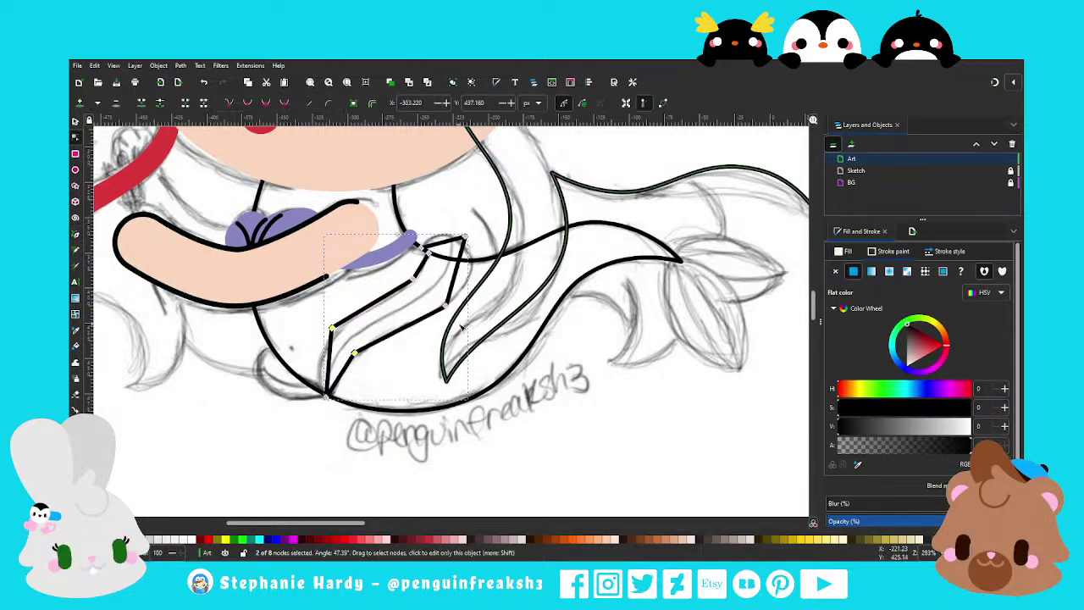
key(ctrl+a)
key(shift+s)
click(471, 241)
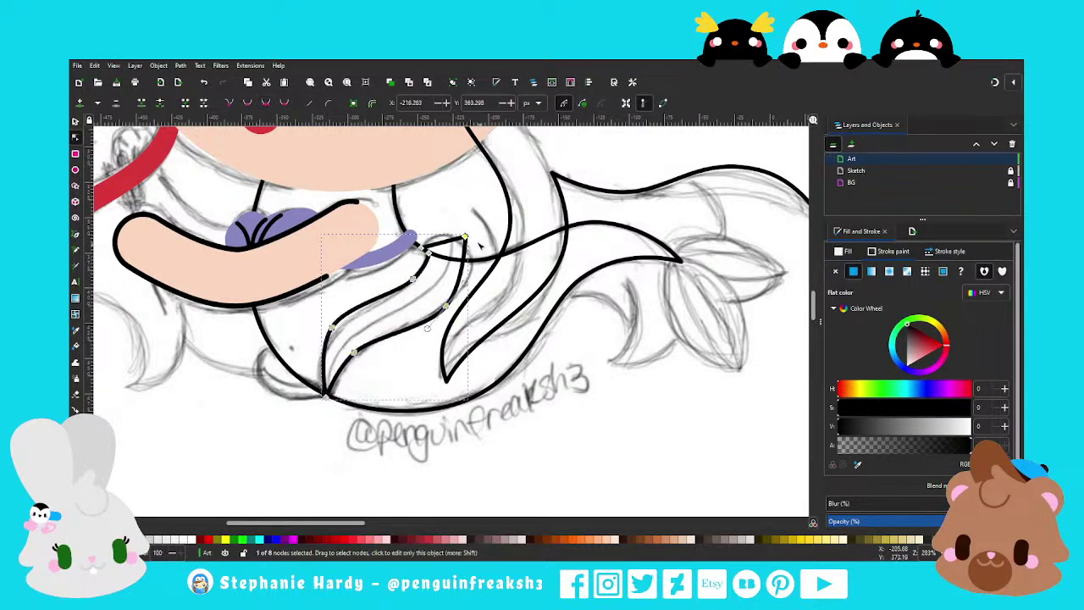
click(267, 104)
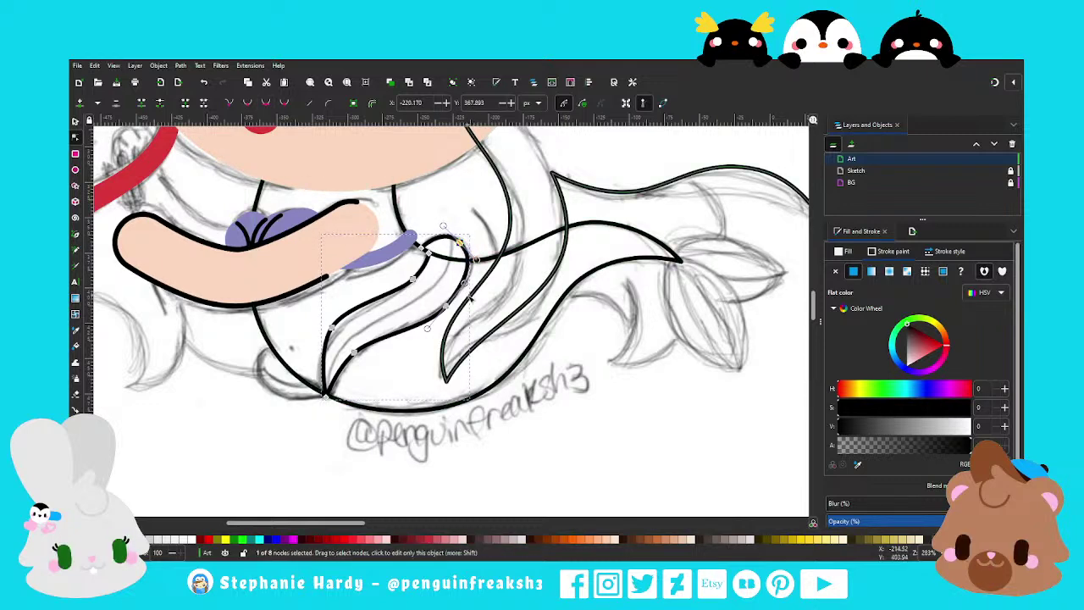
drag(469, 292, 465, 291)
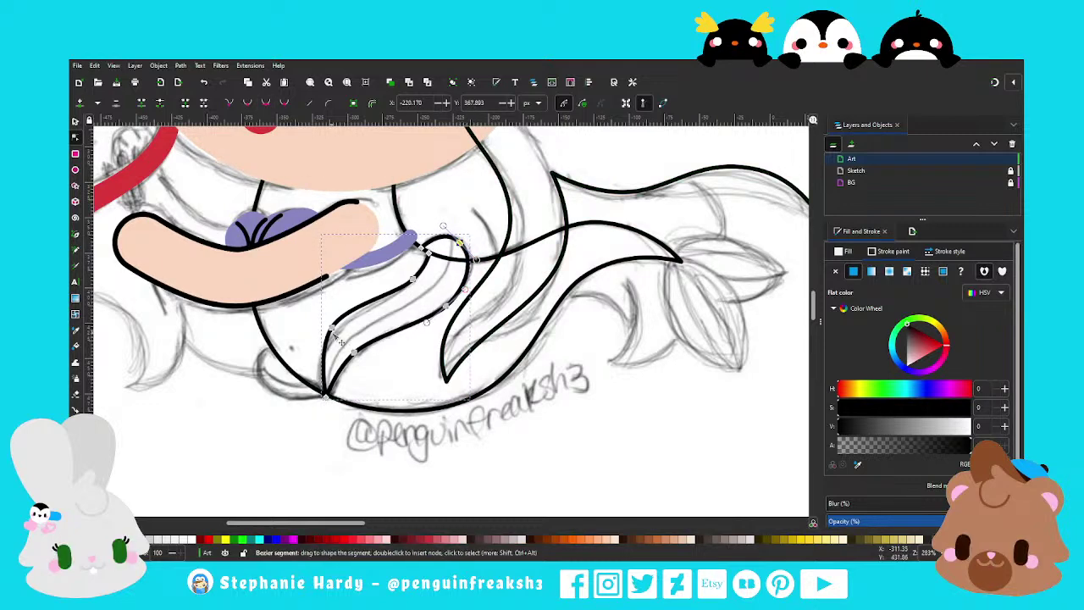
drag(340, 339, 344, 311)
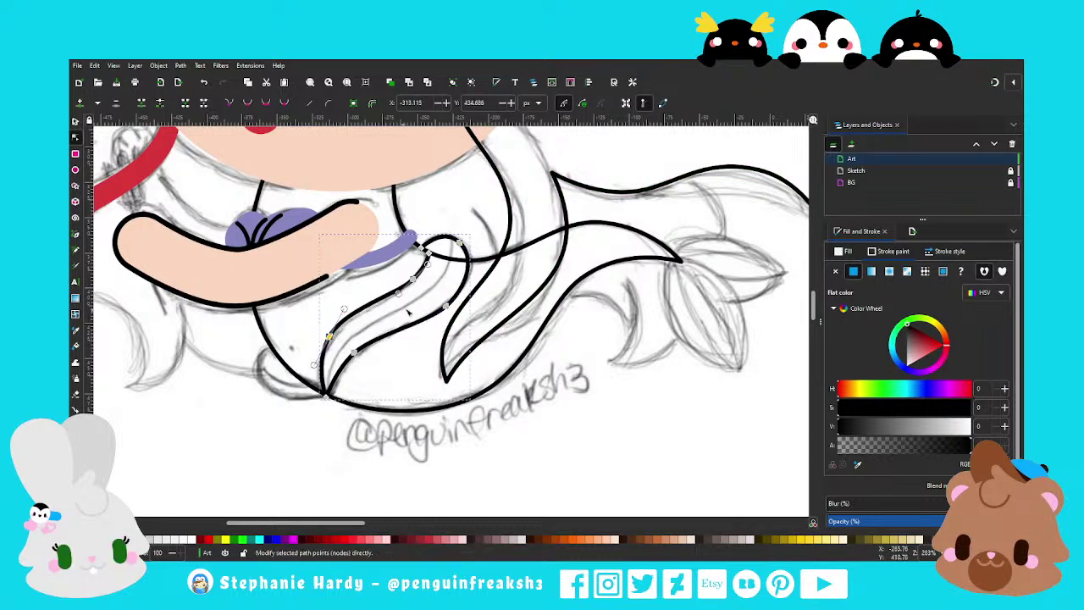
drag(412, 281, 408, 284)
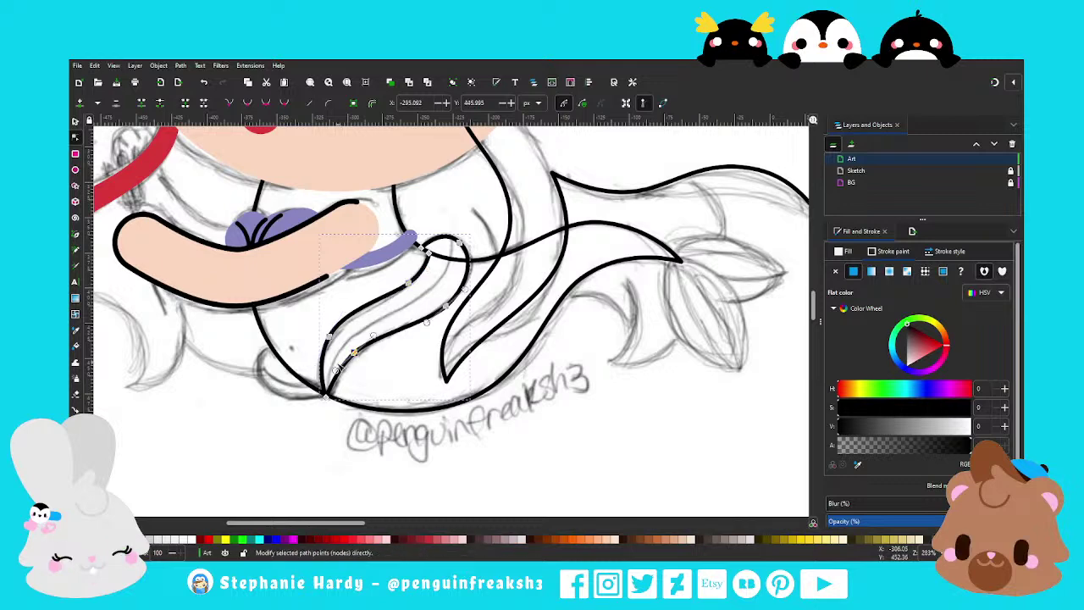
drag(336, 373, 357, 350)
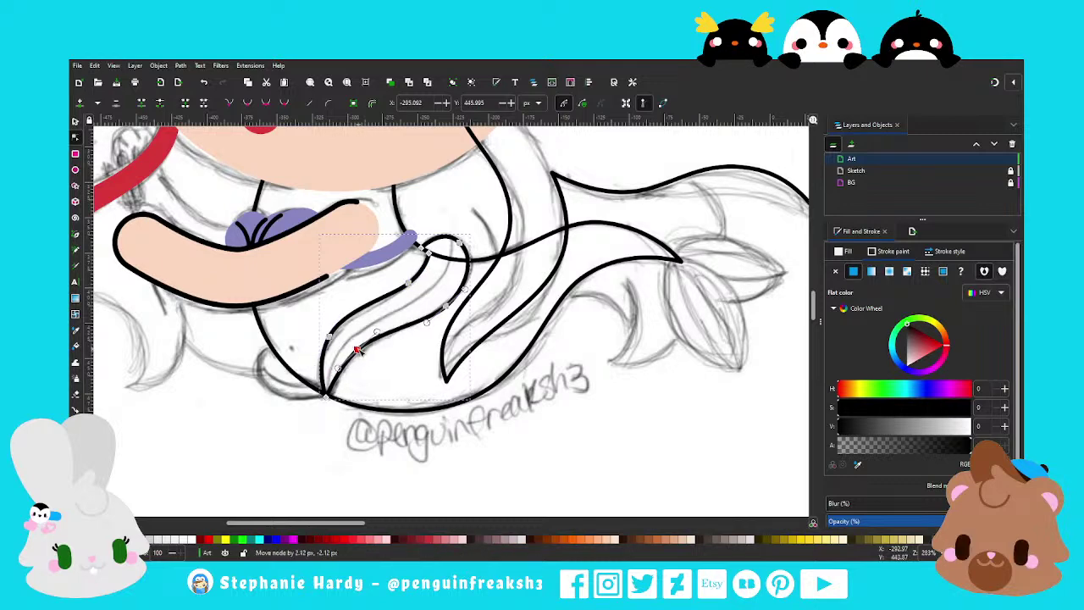
click(326, 397)
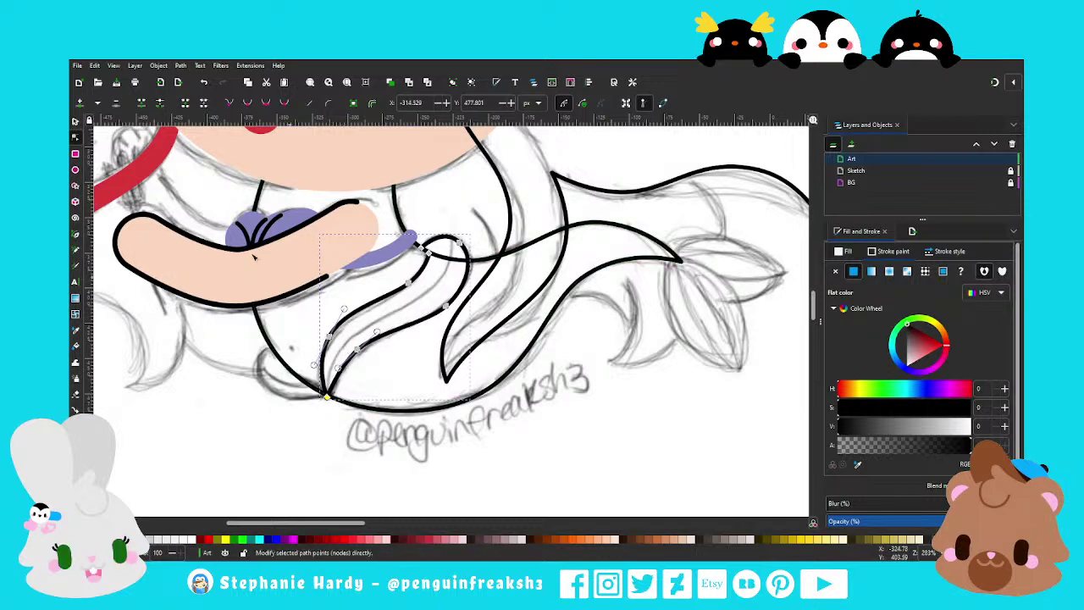
Draw a straight stripe line from the lavender stroke down to the tail's bottom tip
key(b)
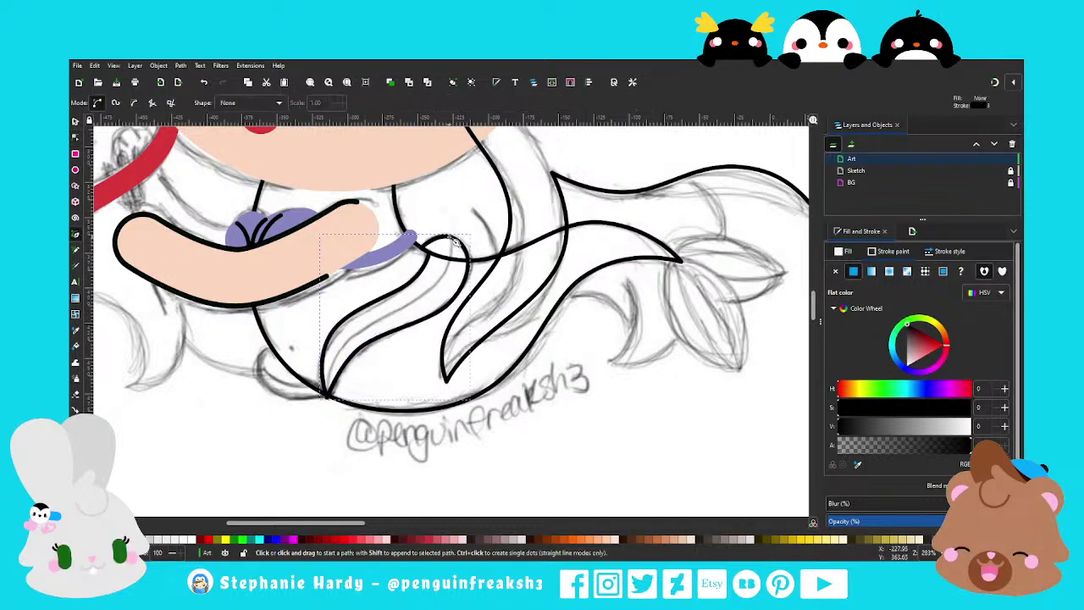
click(449, 239)
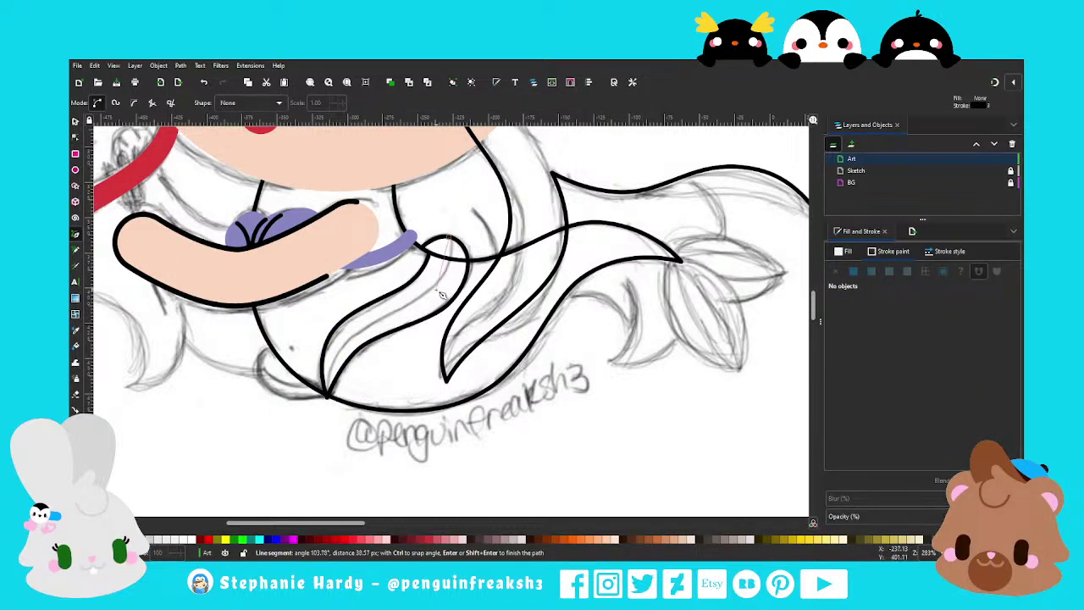
double_click(330, 398)
Turn the stripe's segments into curves and bend them alongside the first tail line
key(n)
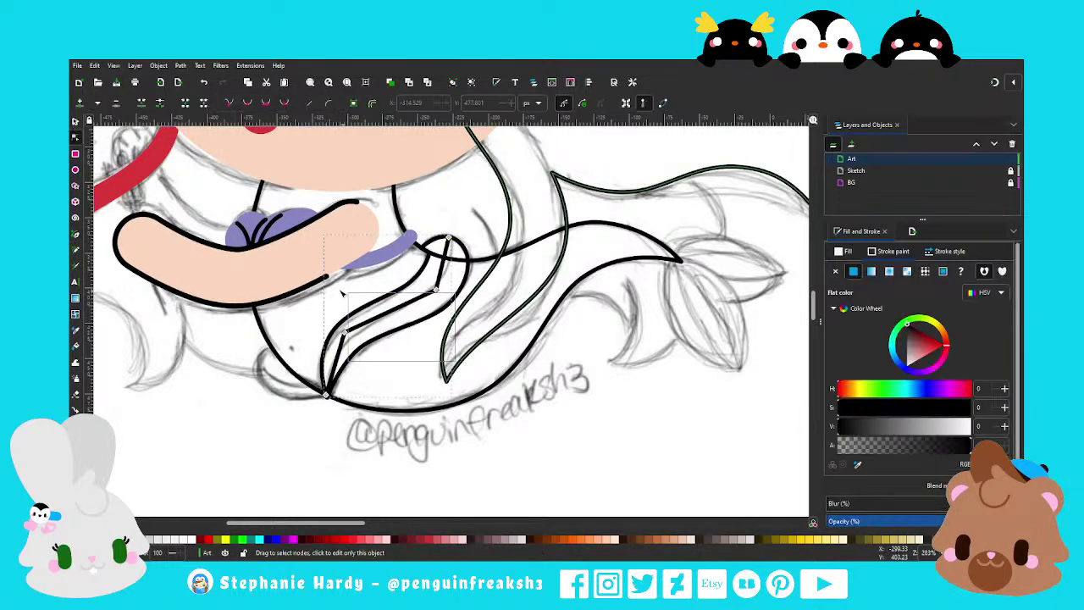
drag(342, 293, 343, 292)
click(270, 102)
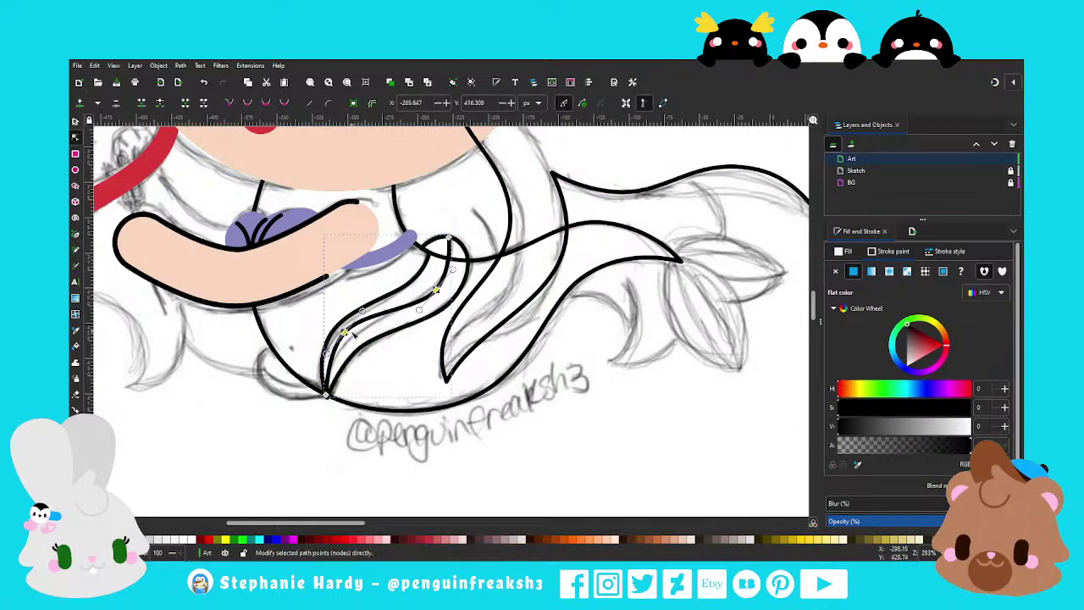
drag(344, 333, 370, 313)
drag(453, 268, 459, 268)
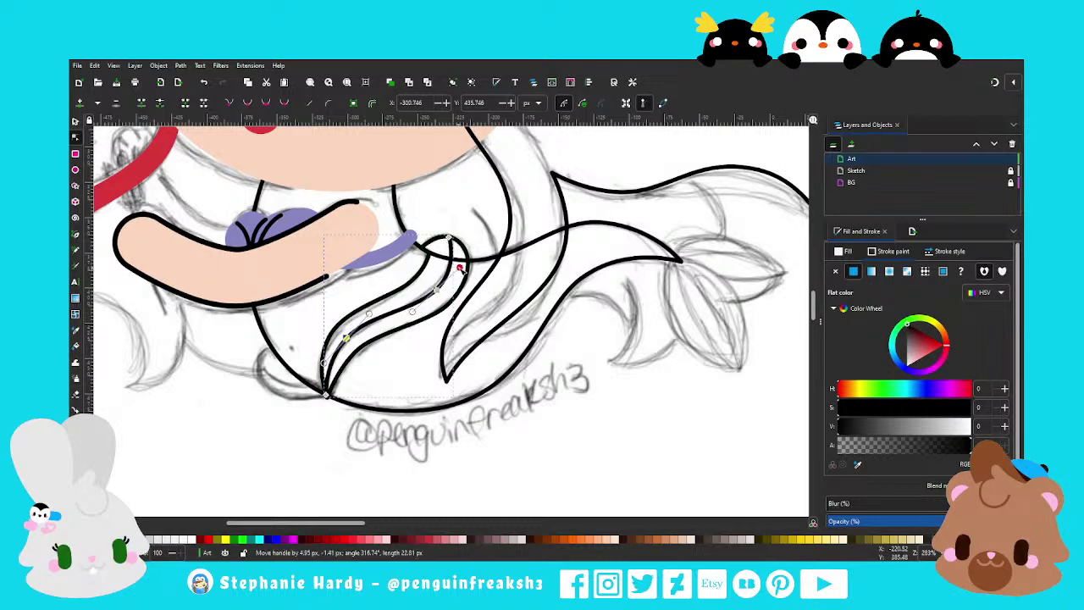
click(448, 239)
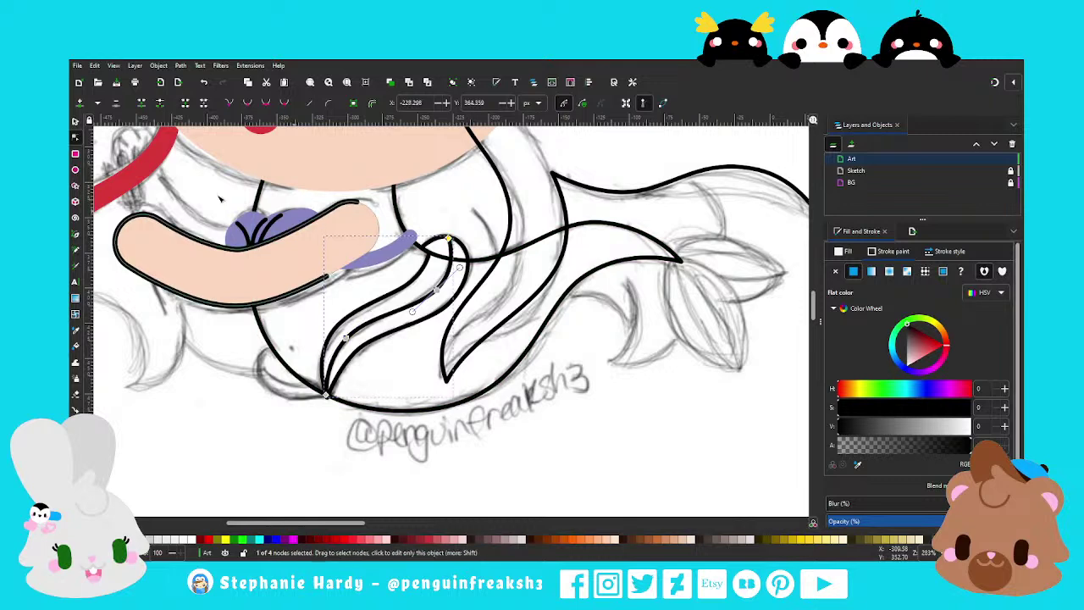
click(75, 121)
key(Escape)
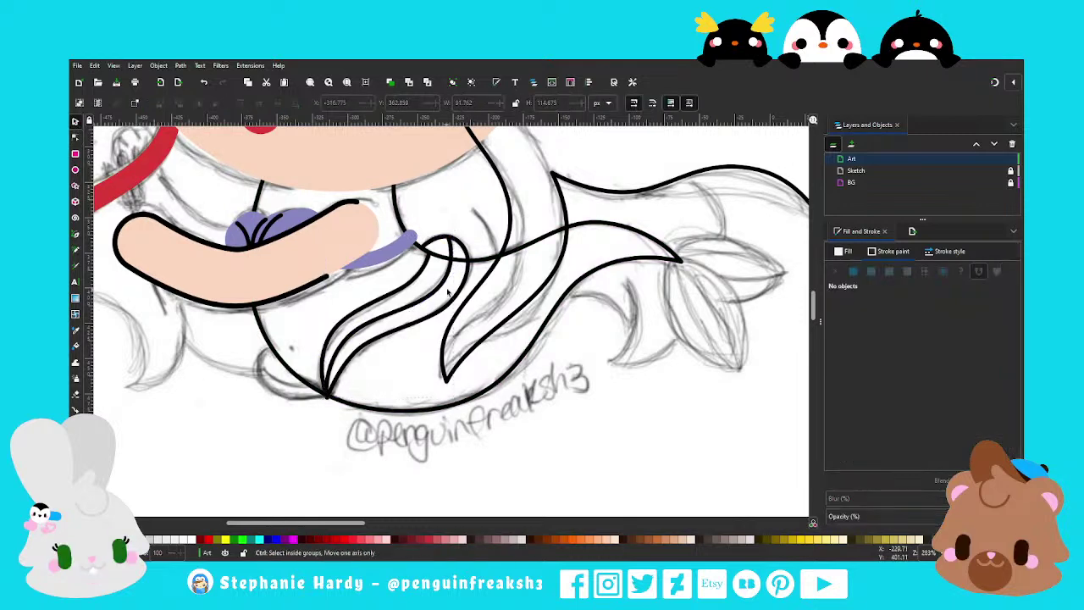
scroll(360, 360, down, 3)
scroll(360, 360, up, 3)
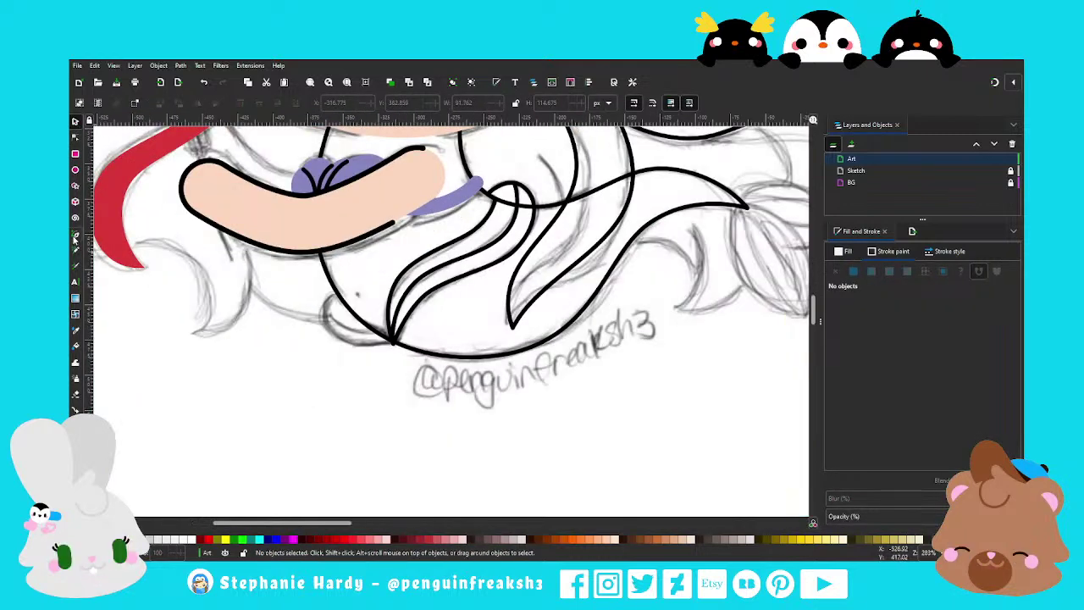
Draw a small closed triangular fin shape at the tail's lower-left tip
click(76, 249)
click(358, 294)
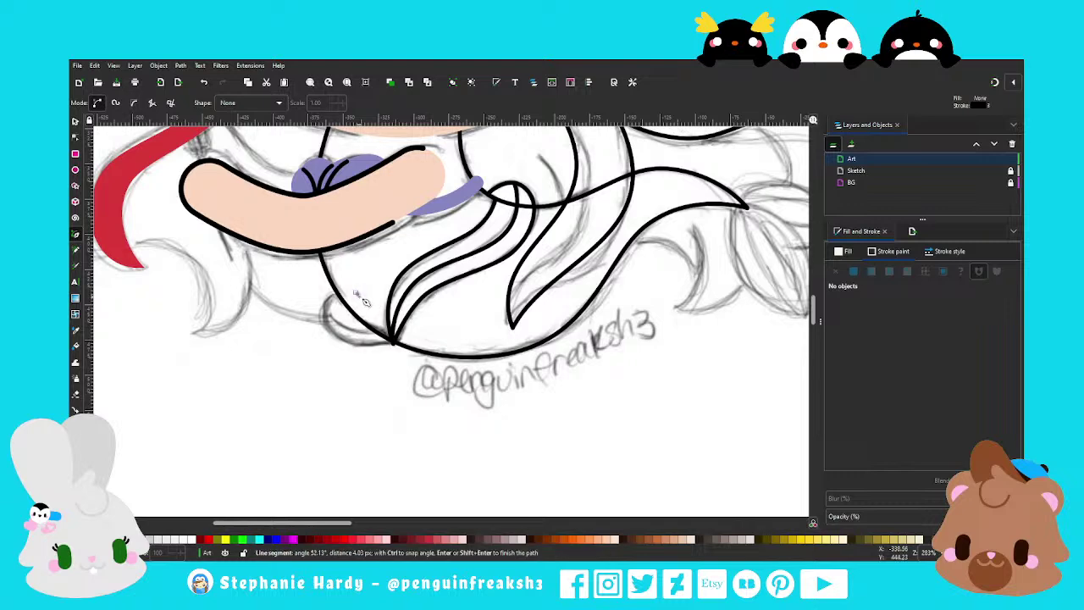
key(Return)
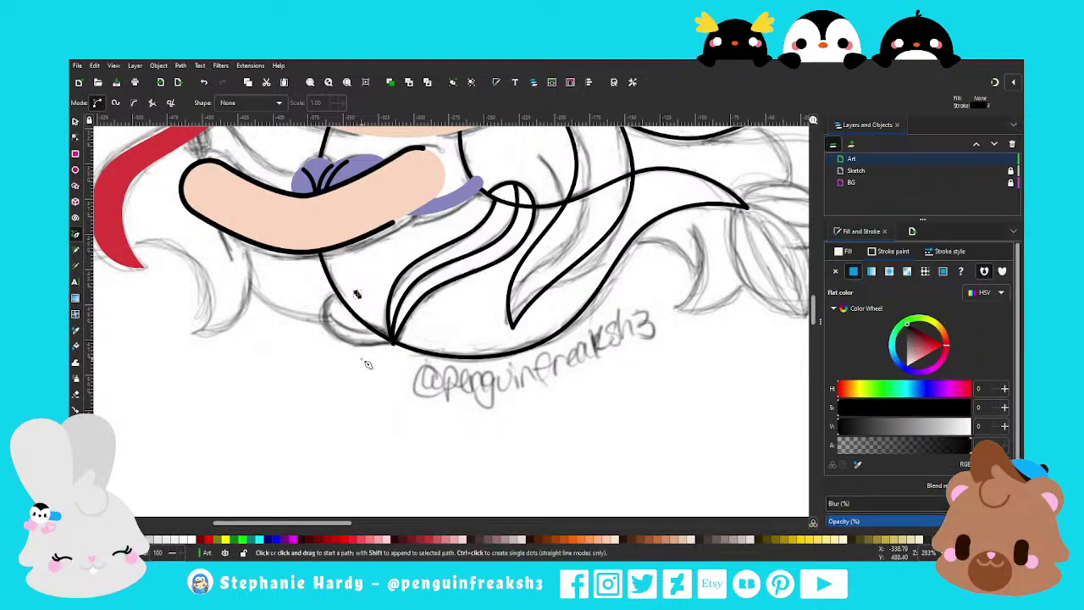
click(356, 294)
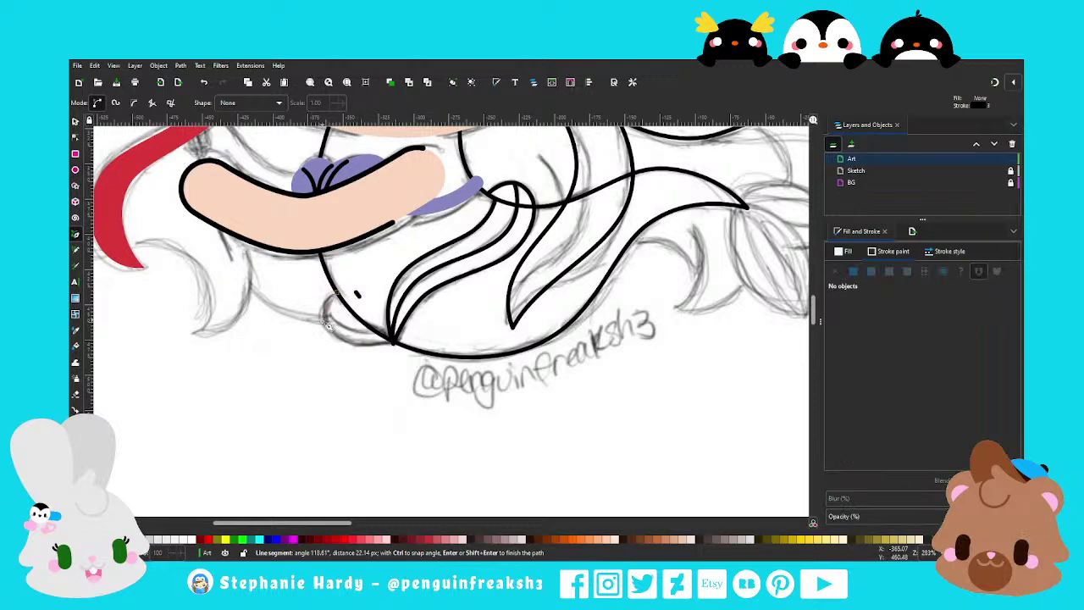
click(395, 344)
click(322, 320)
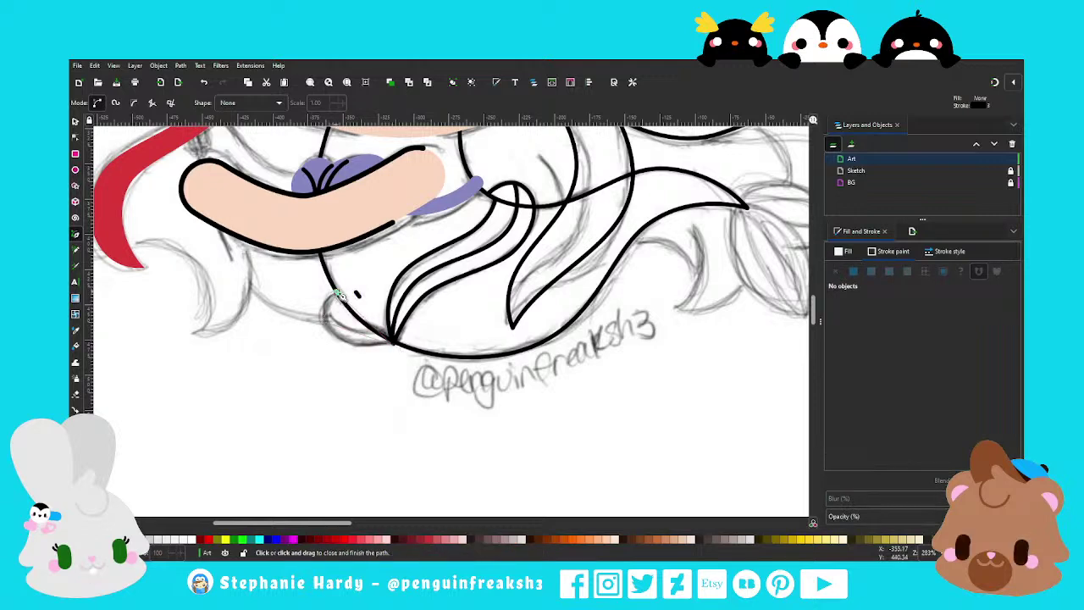
click(334, 292)
Smooth the fin's left corner and adjust its nodes into a rounded lobe
click(75, 136)
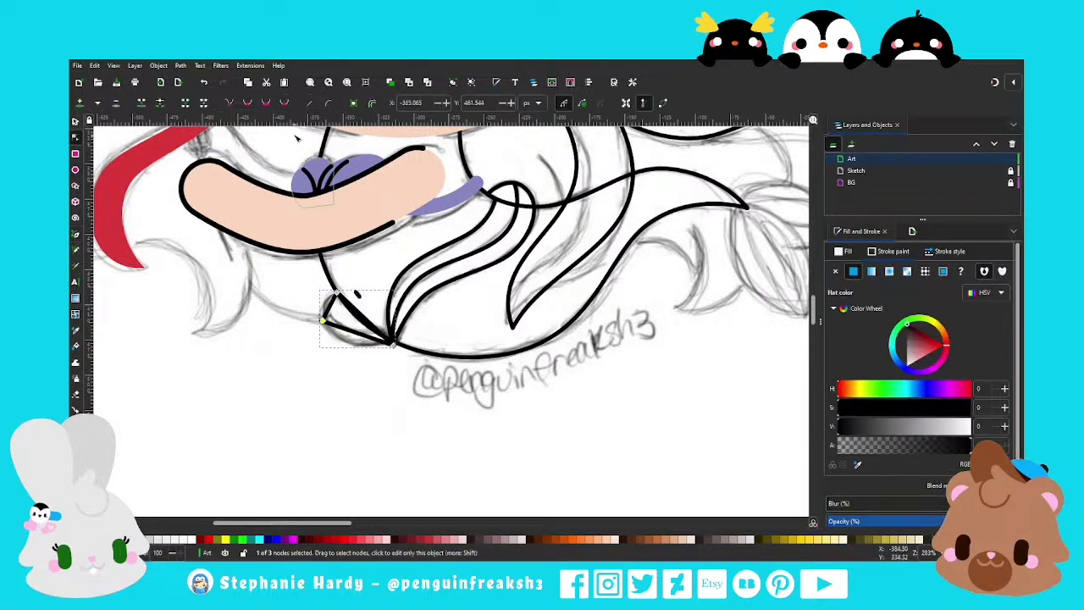
click(266, 102)
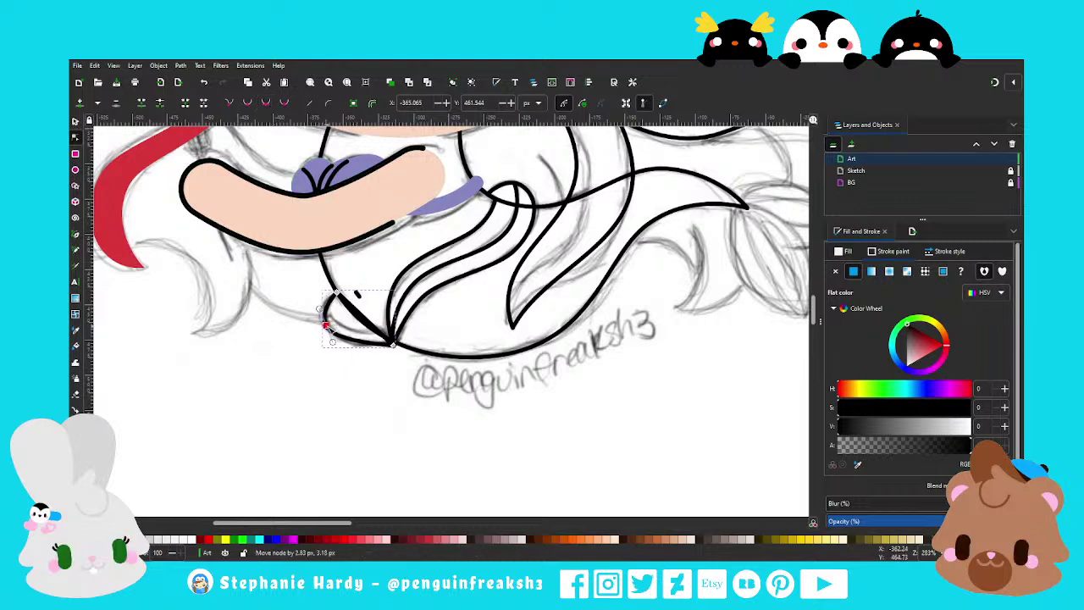
drag(322, 320, 314, 303)
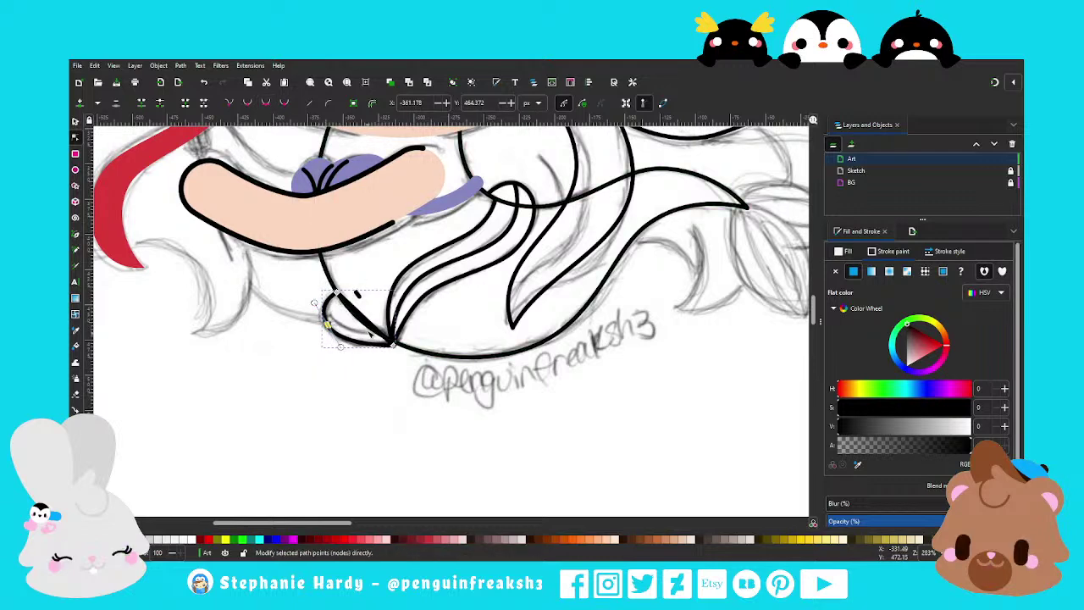
key(Escape)
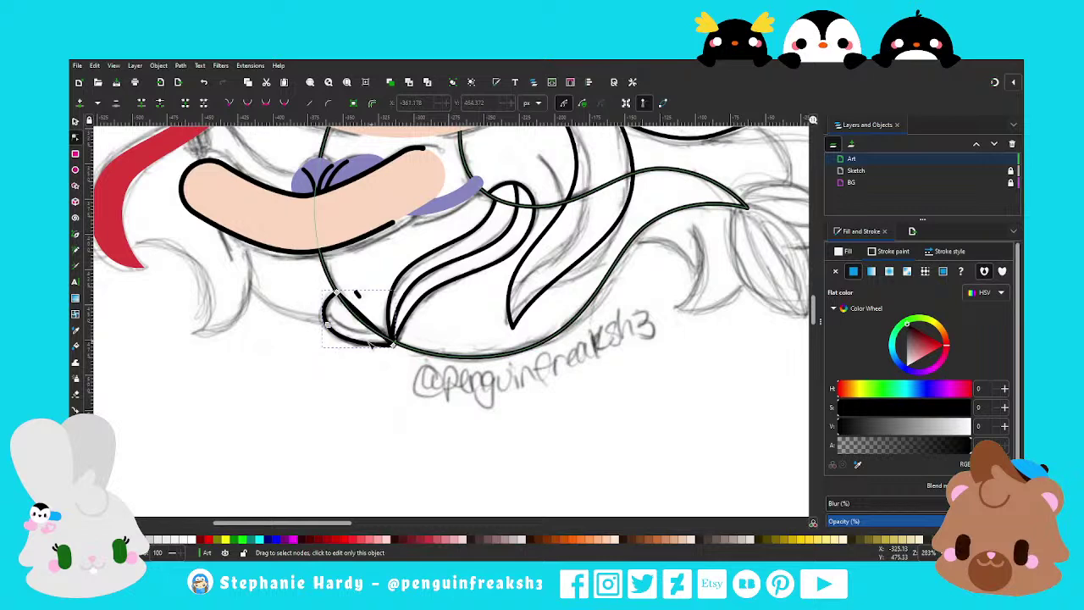
click(323, 327)
drag(326, 328, 327, 323)
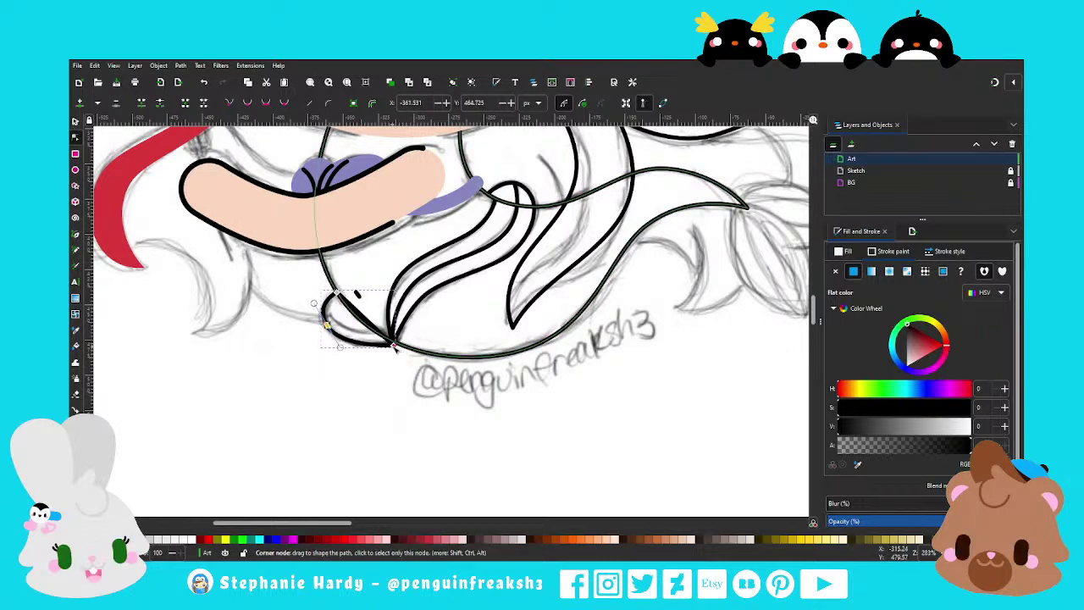
drag(392, 340, 394, 341)
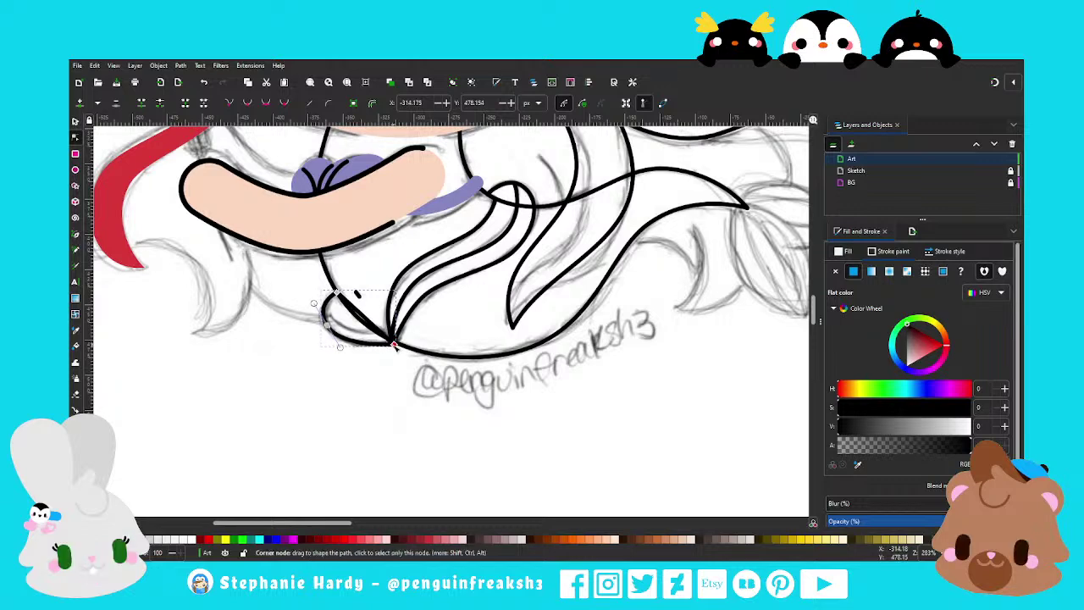
Add the fin's lower edge line, bend it into a curve, and deselect
key(s)
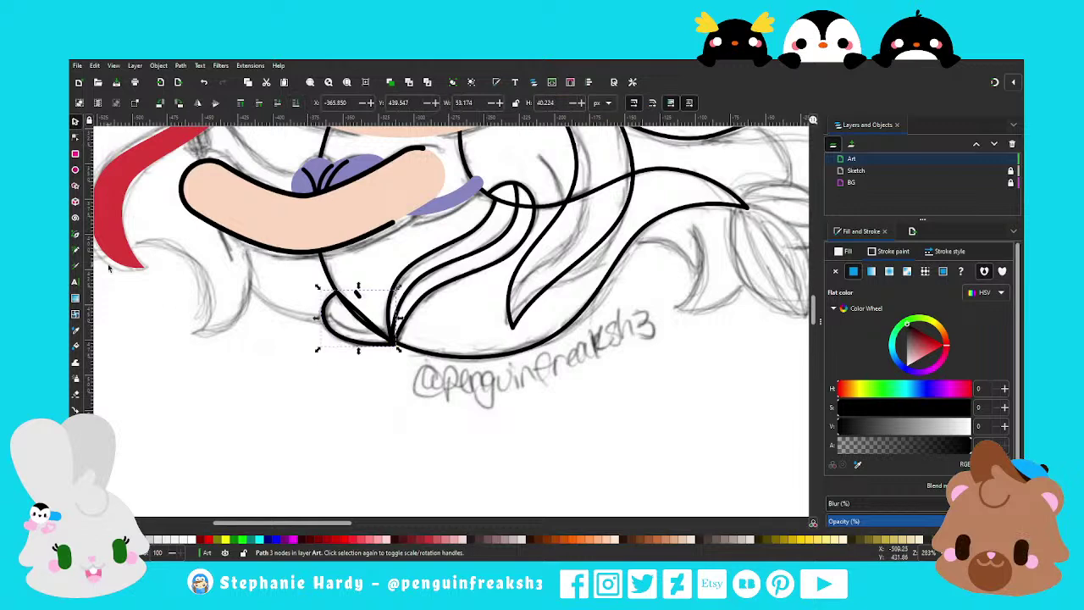
click(77, 237)
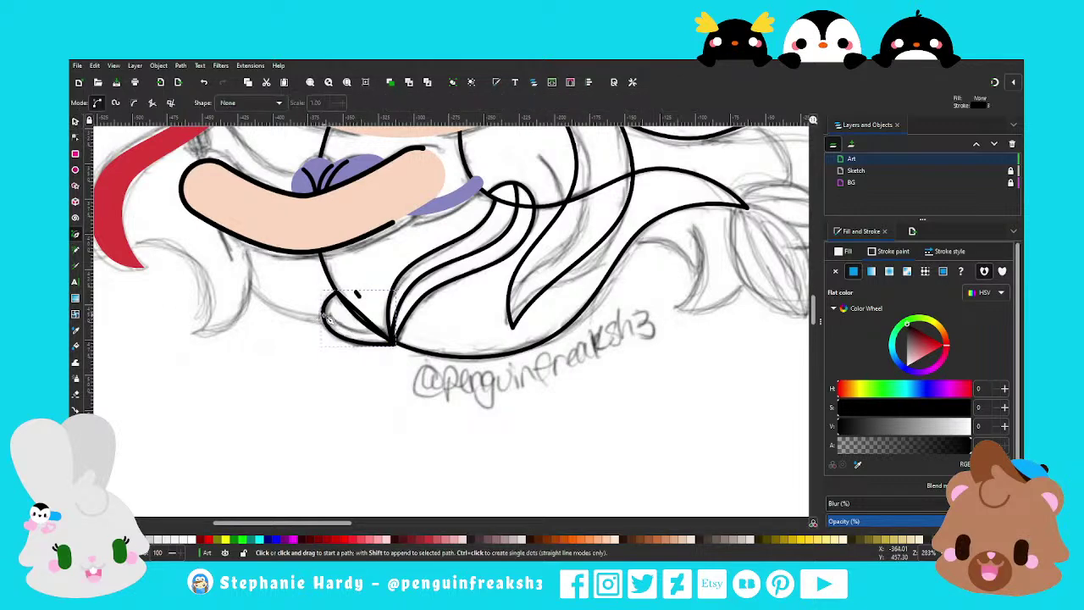
click(328, 315)
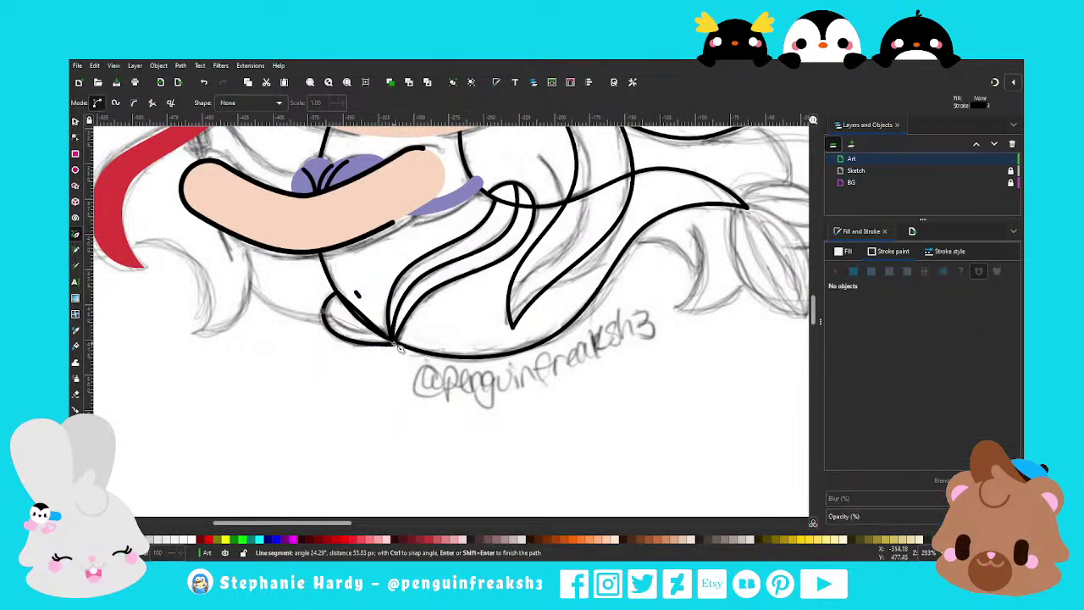
click(76, 137)
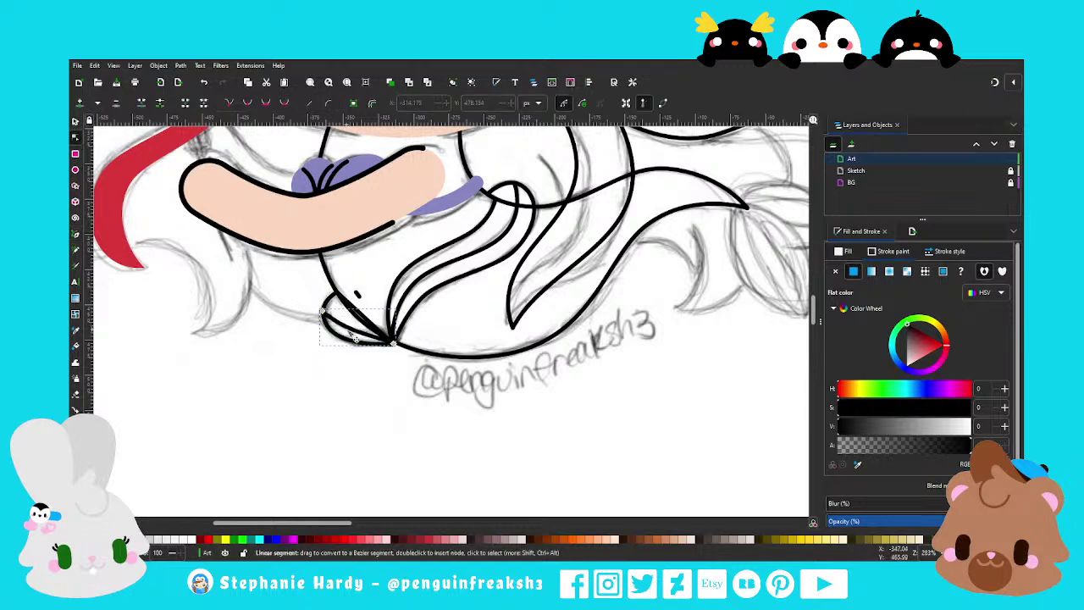
drag(325, 314, 338, 330)
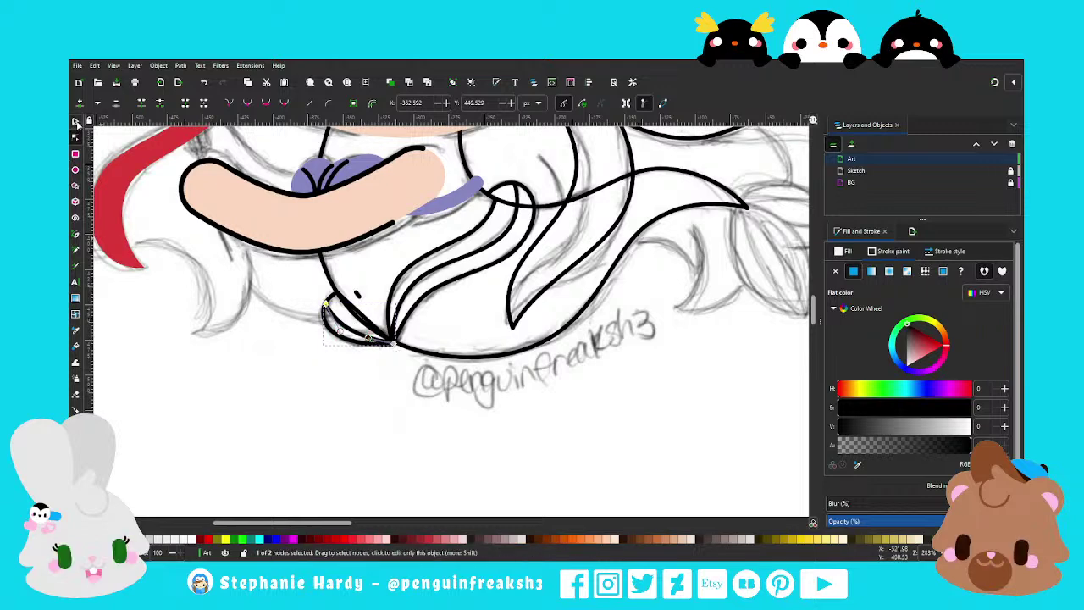
key(s)
click(339, 375)
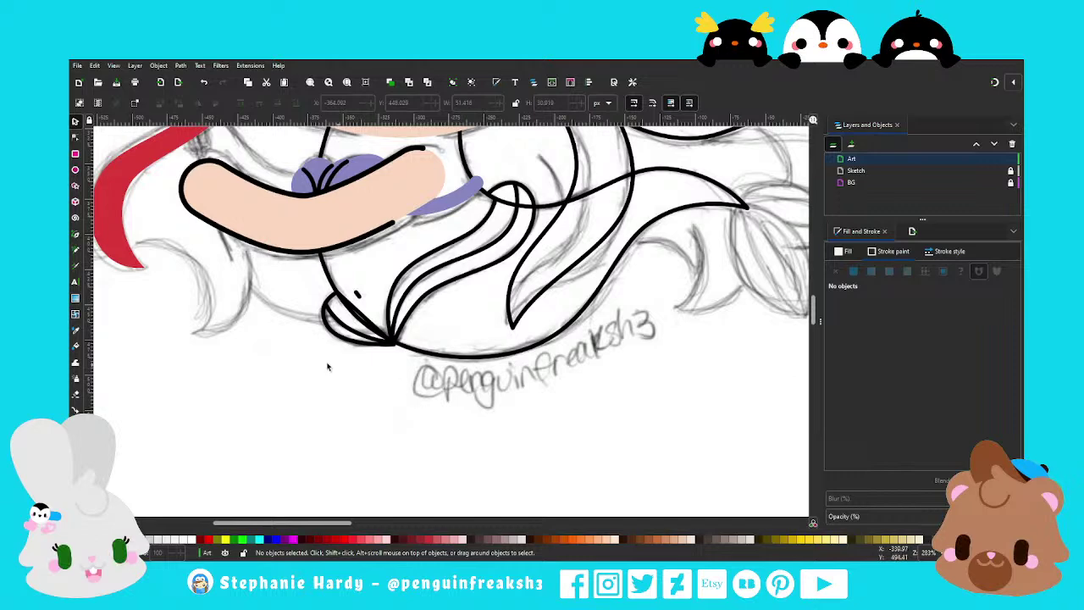
Select the tail pieces, clear their fill, stroke them lavender, then fill them light mint green
ctrl+scroll(327, 366, down, 2)
scroll(518, 376, up, 1)
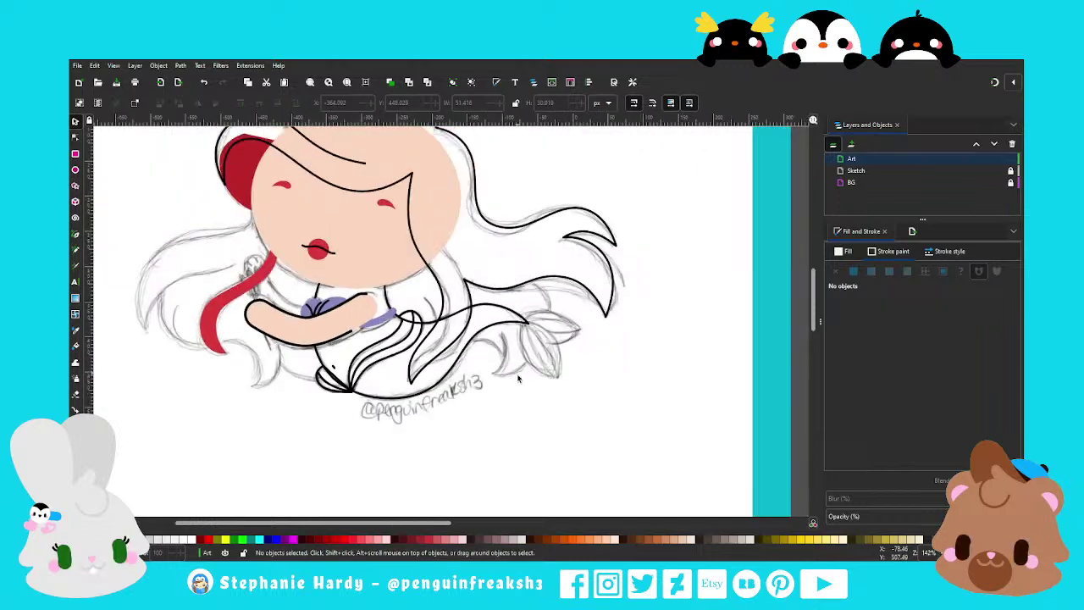
scroll(474, 410, up, 1)
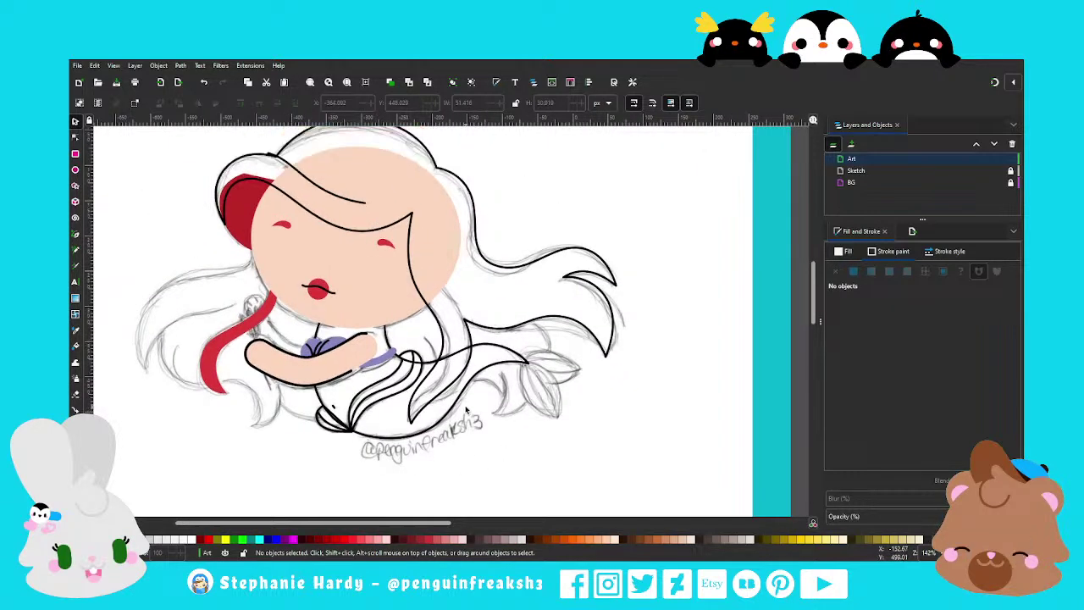
ctrl+scroll(349, 451, up, 1)
ctrl+scroll(346, 442, up, 1)
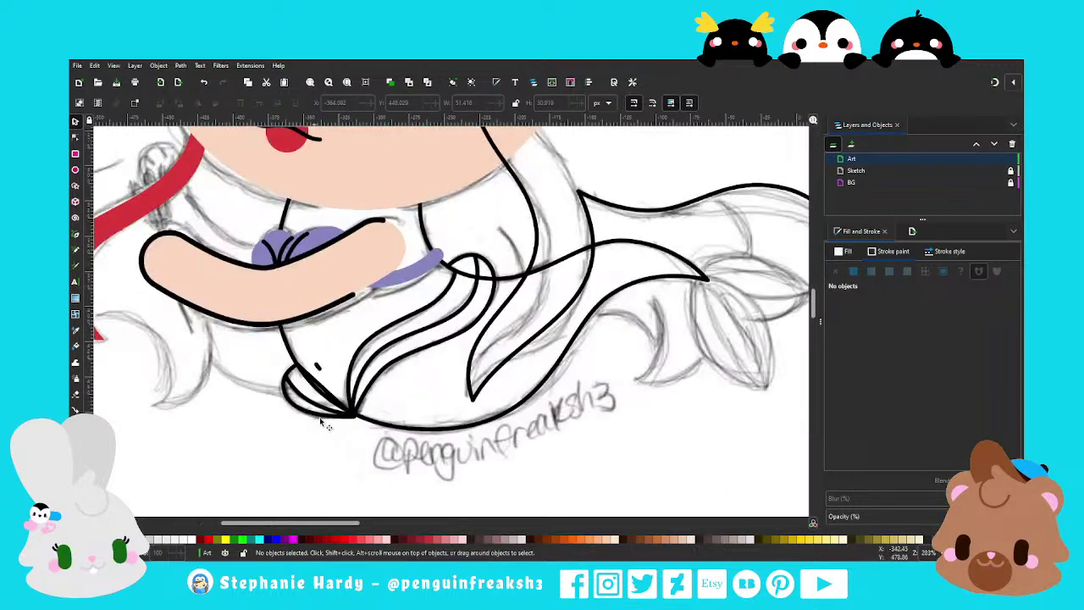
click(322, 421)
ctrl+scroll(466, 457, down, 2)
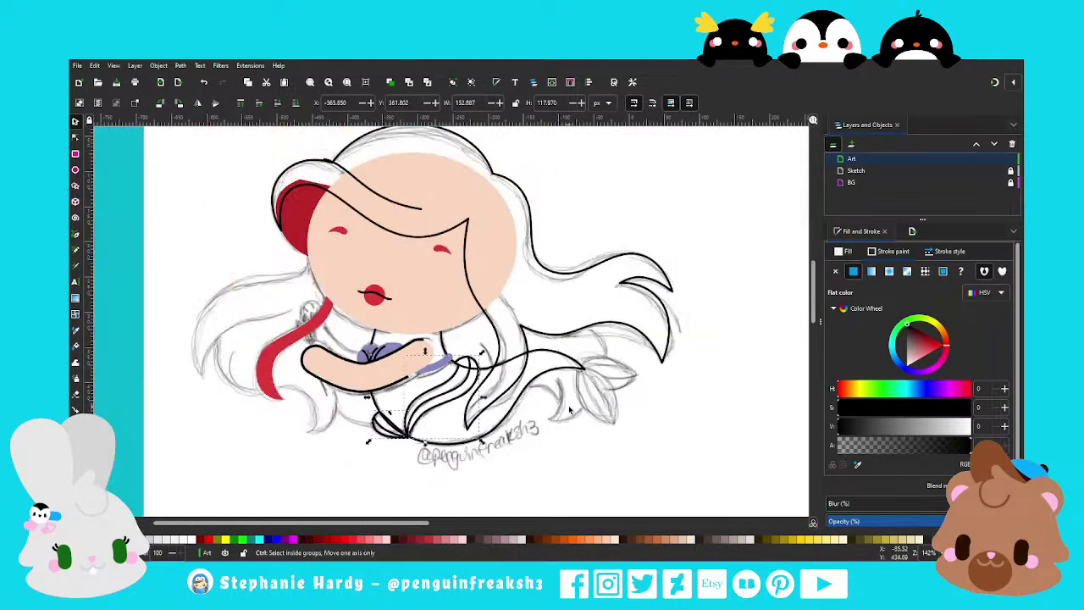
ctrl+scroll(523, 299, down, 1)
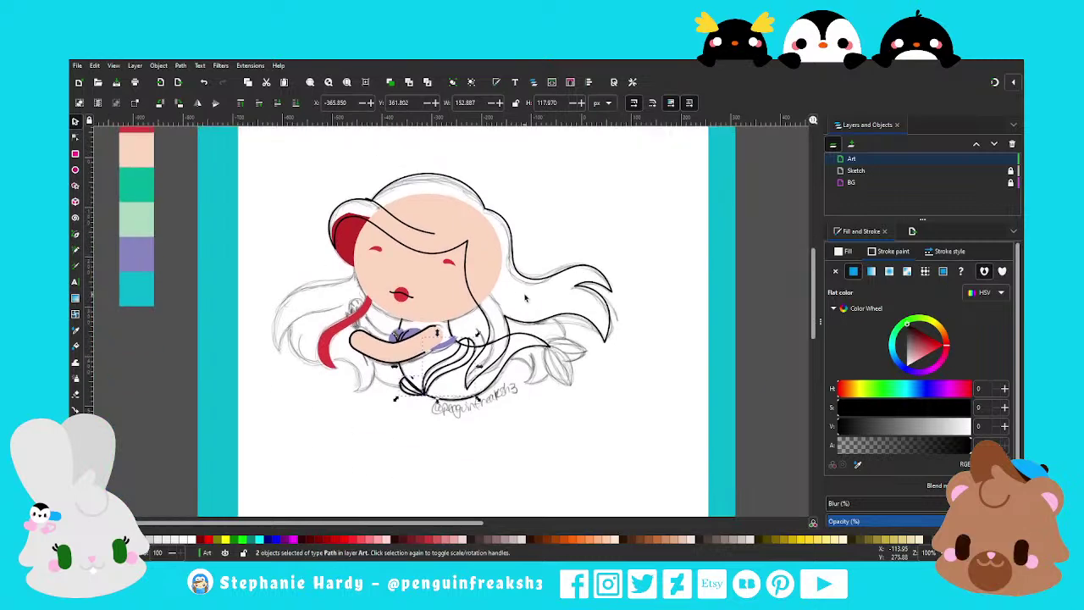
click(850, 251)
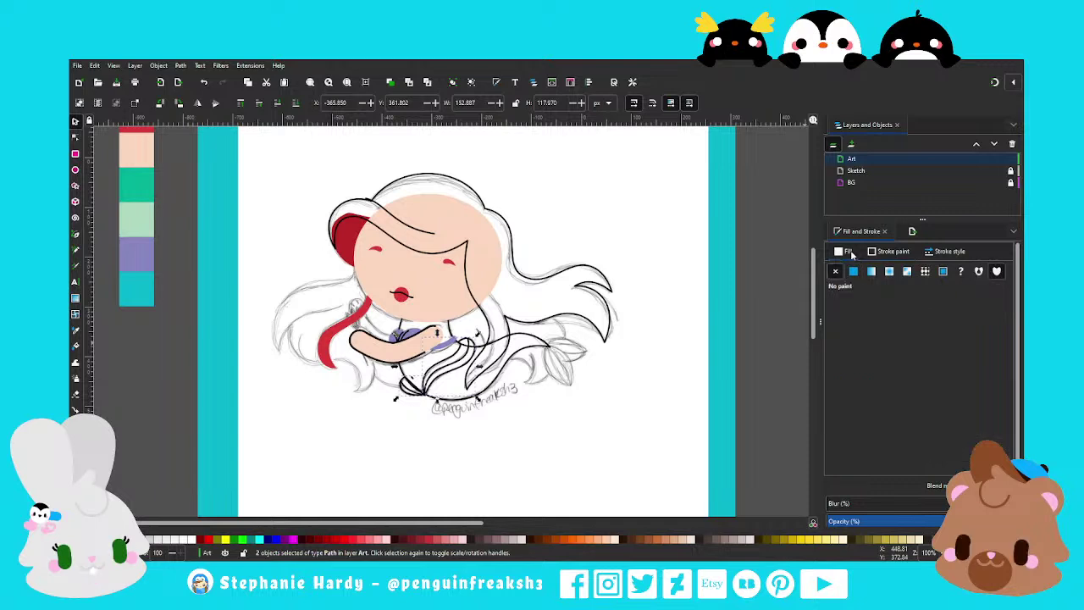
click(893, 254)
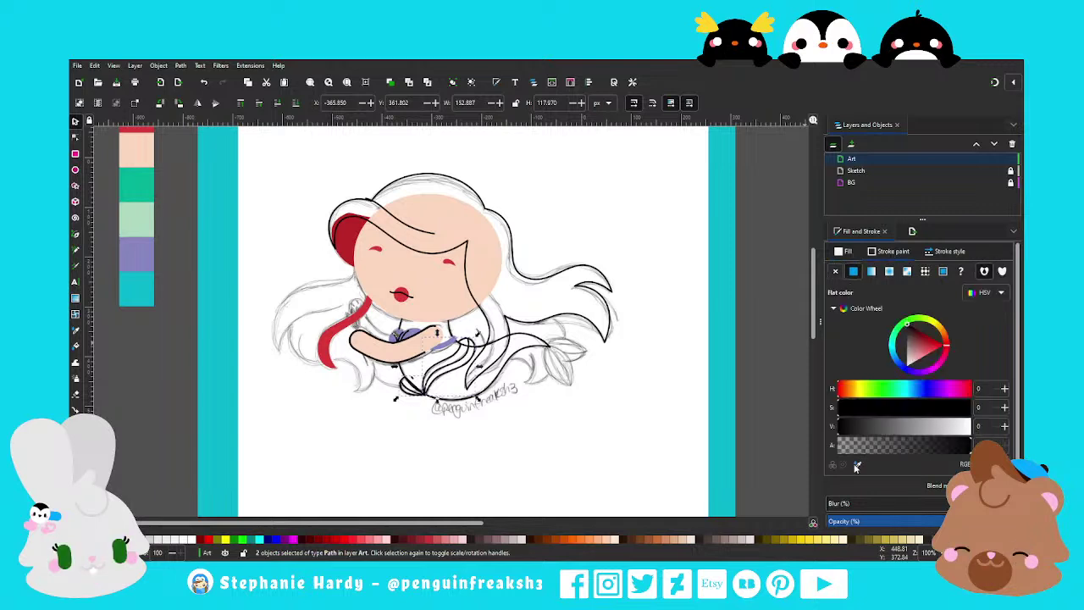
click(878, 254)
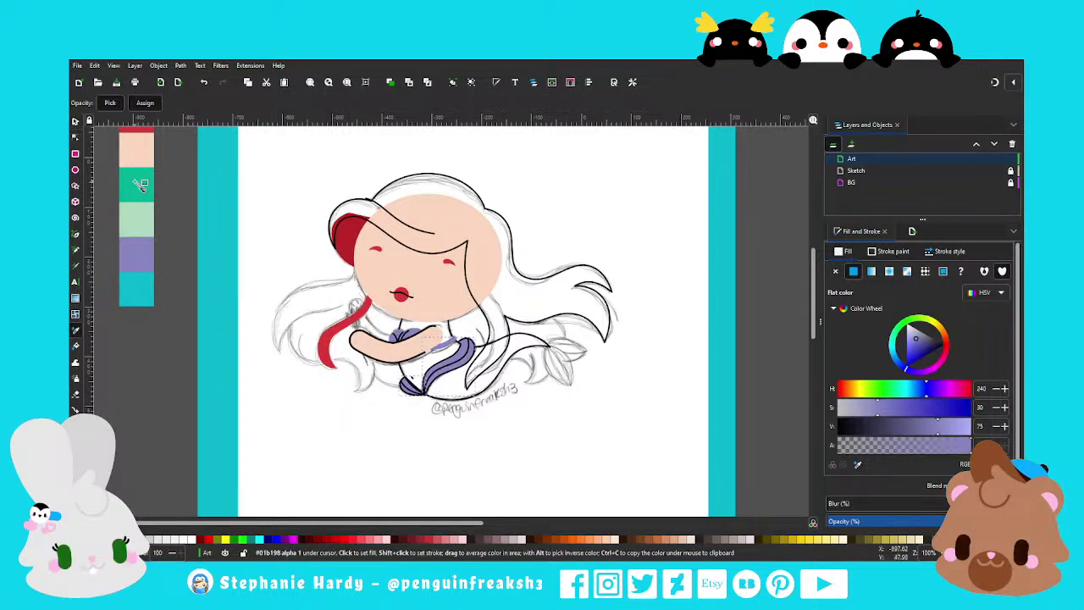
click(136, 220)
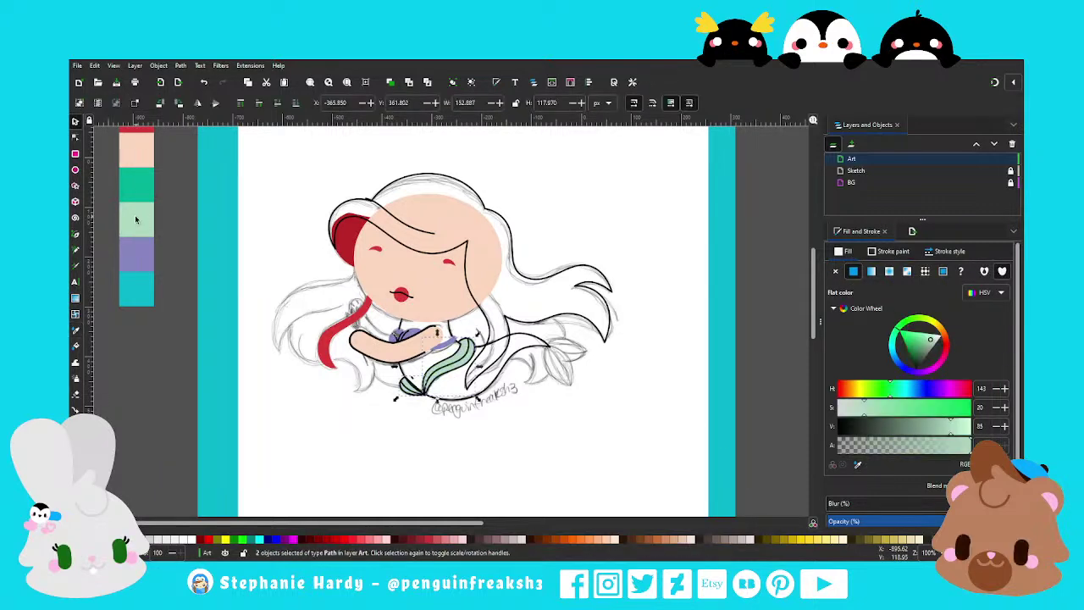
click(513, 440)
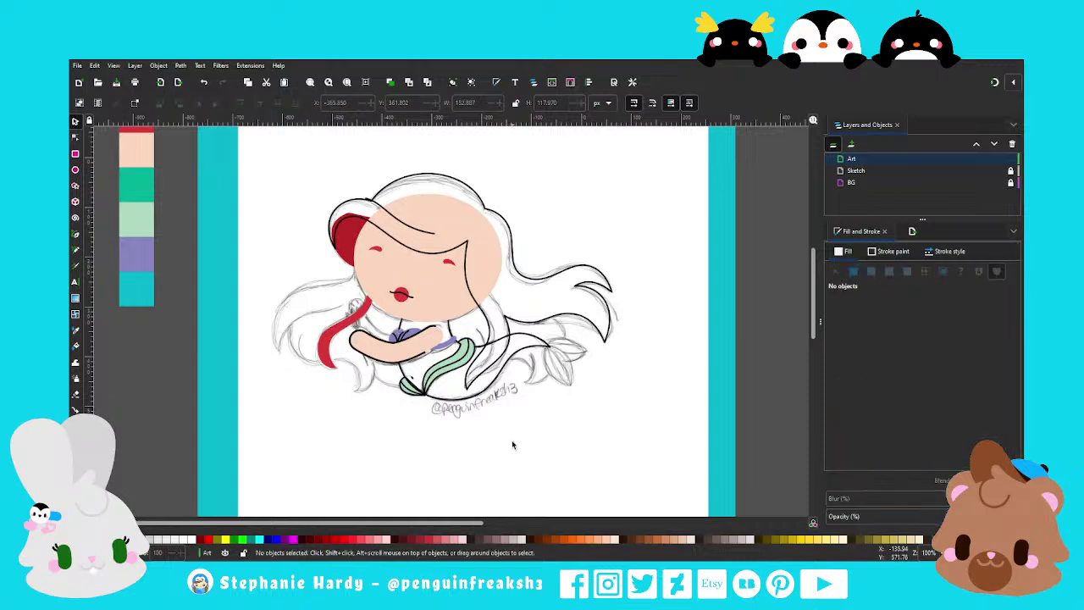
Zoom in closely on the lower tip of the mermaid's tail
scroll(462, 360, up, 1)
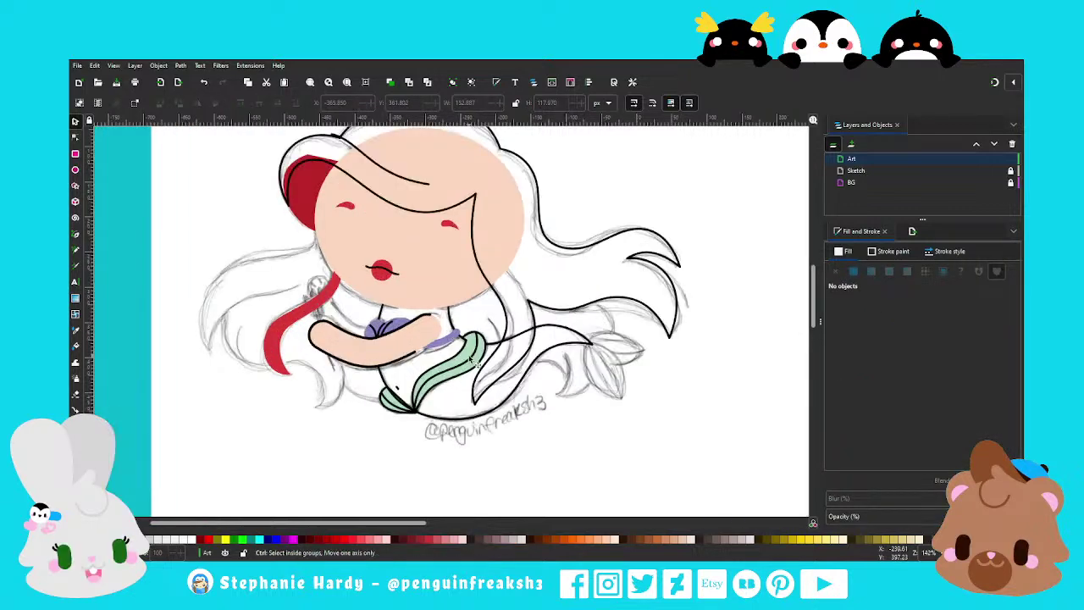
scroll(422, 390, up, 1)
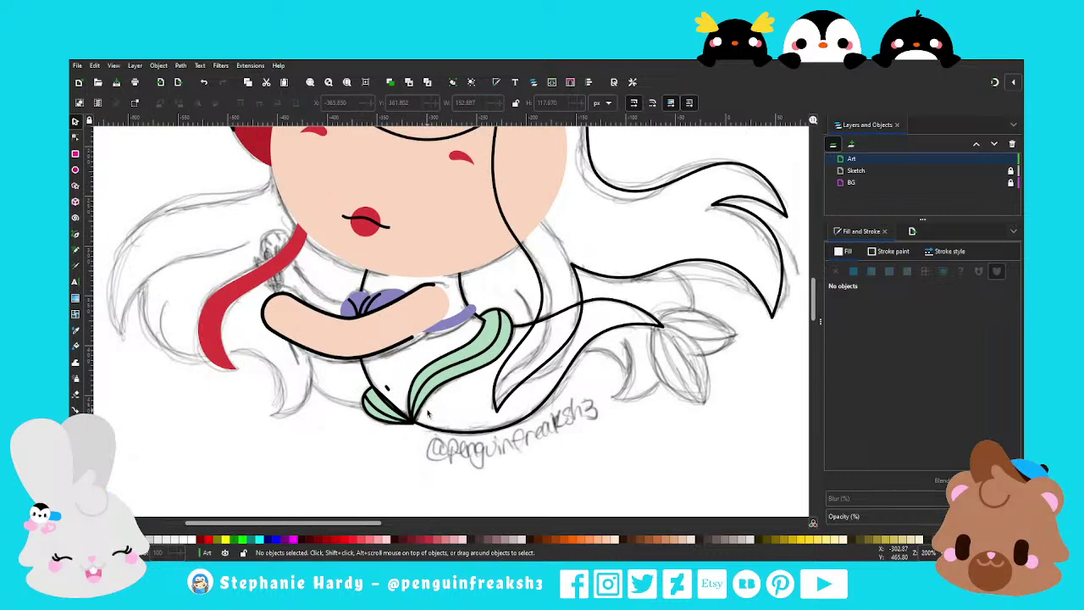
scroll(446, 370, down, 2)
scroll(449, 373, down, 1)
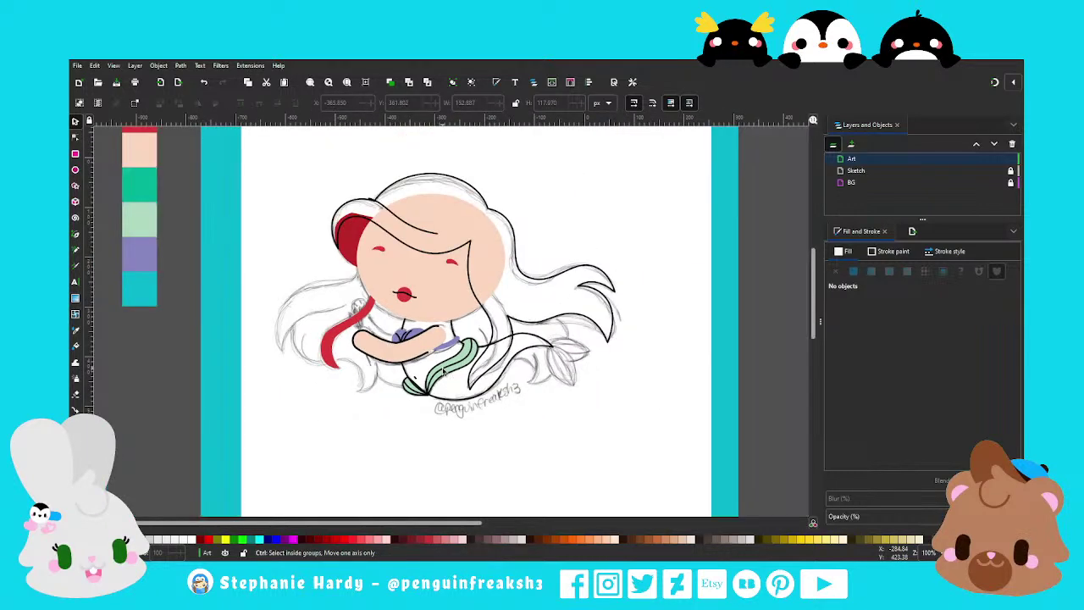
scroll(449, 373, up, 1)
scroll(482, 386, up, 1)
scroll(482, 385, up, 1)
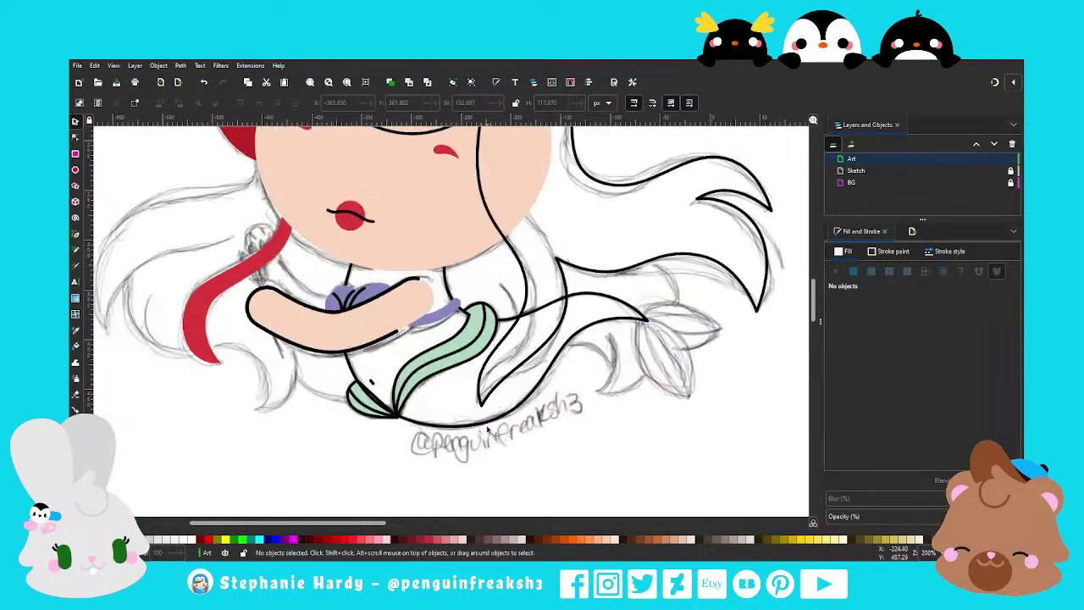
scroll(489, 430, down, 1)
scroll(488, 430, up, 1)
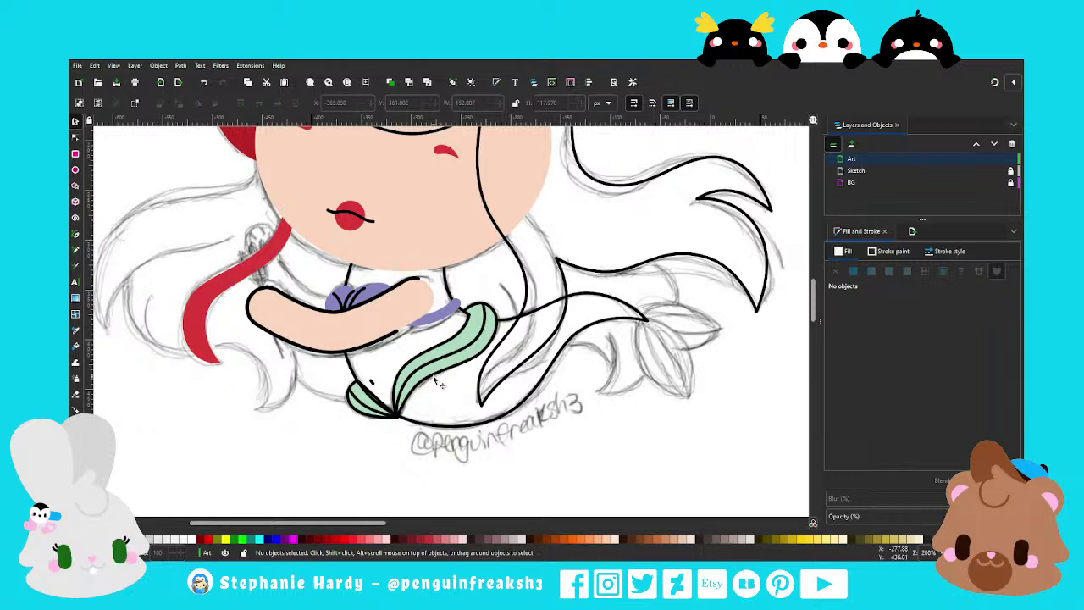
click(75, 236)
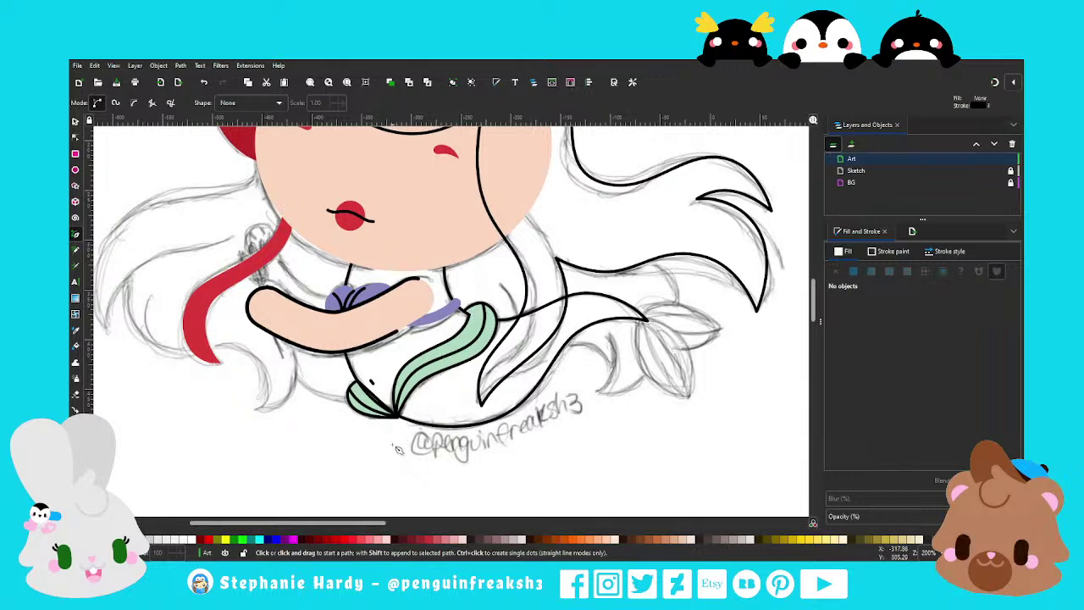
scroll(428, 448, up, 4)
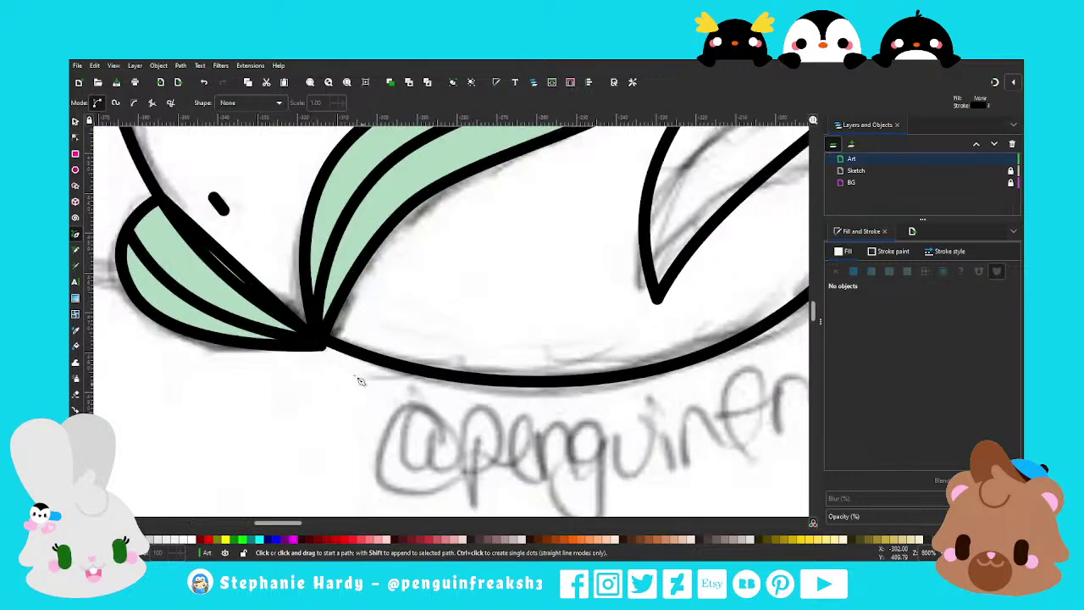
Nudge the fin pieces' tip nodes onto one meeting point, then deselect
click(76, 136)
scroll(318, 351, up, 2)
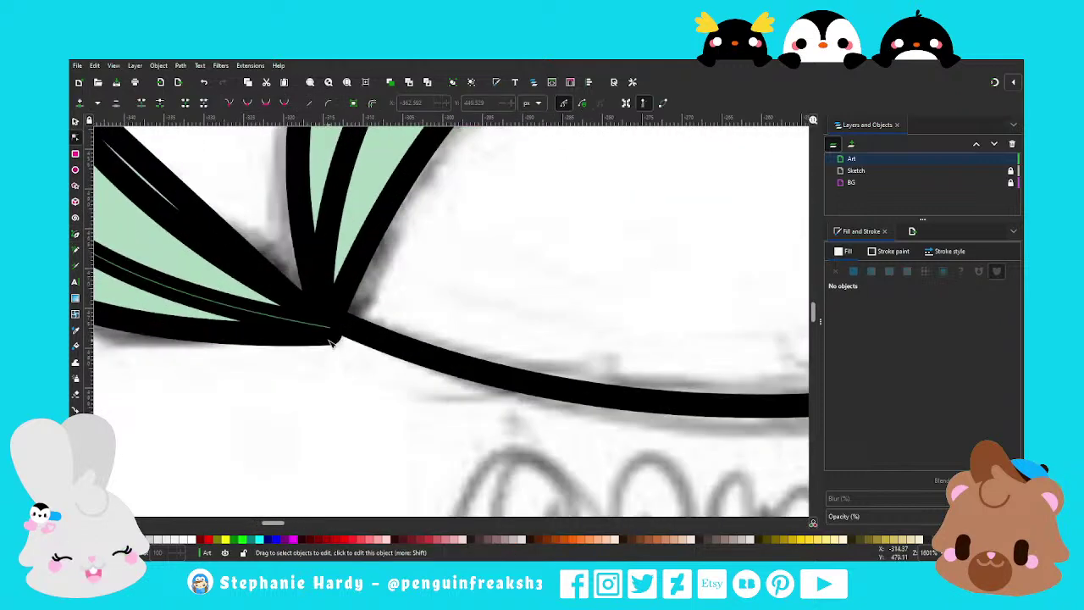
click(331, 322)
drag(332, 322, 333, 326)
click(331, 324)
click(330, 324)
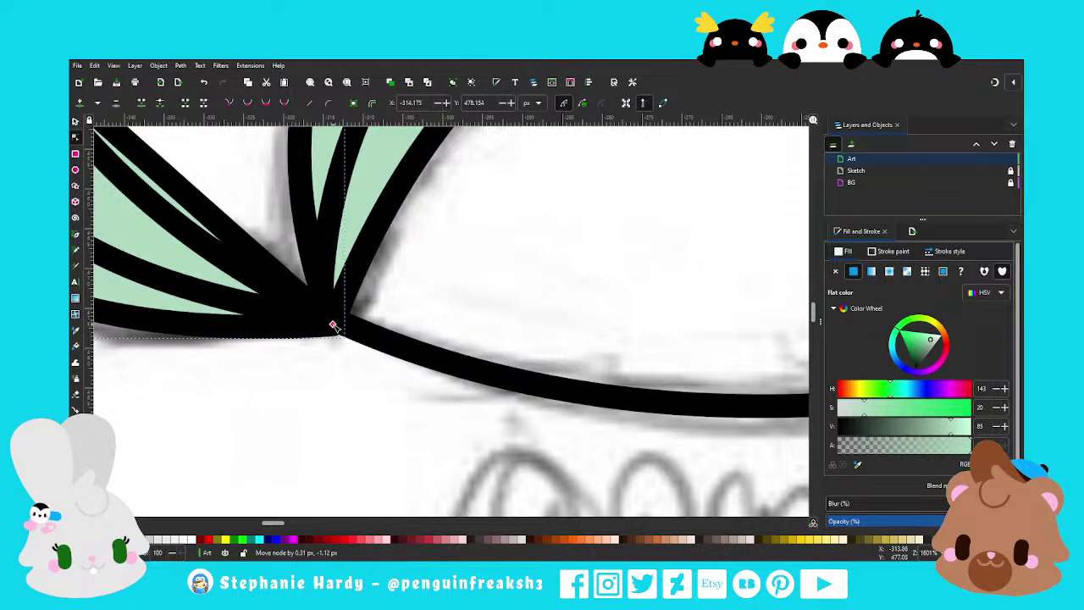
scroll(351, 403, down, 5)
scroll(379, 411, down, 1)
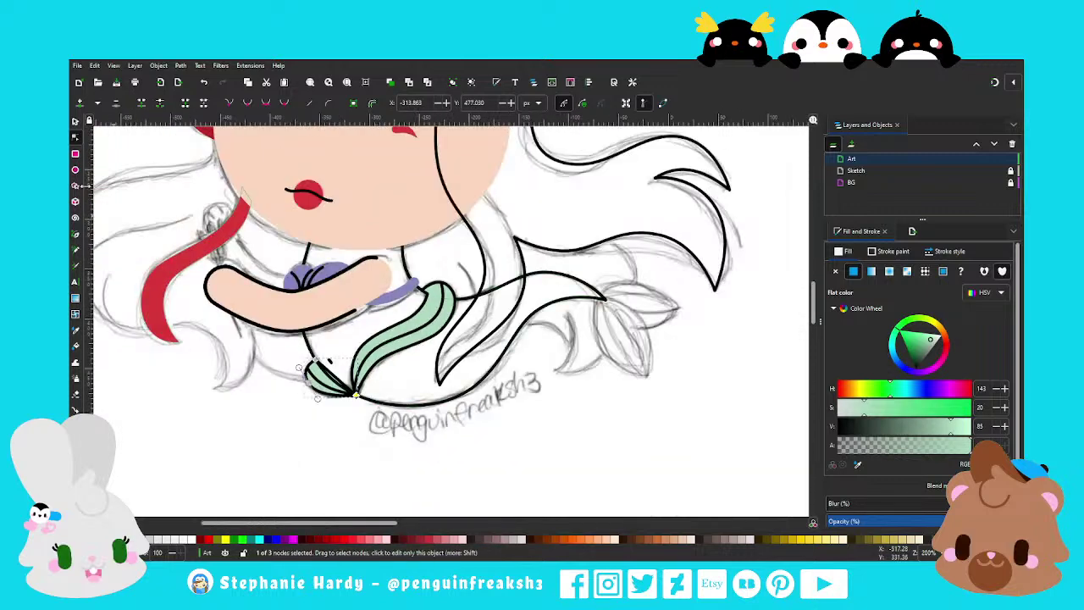
key(s)
key(Escape)
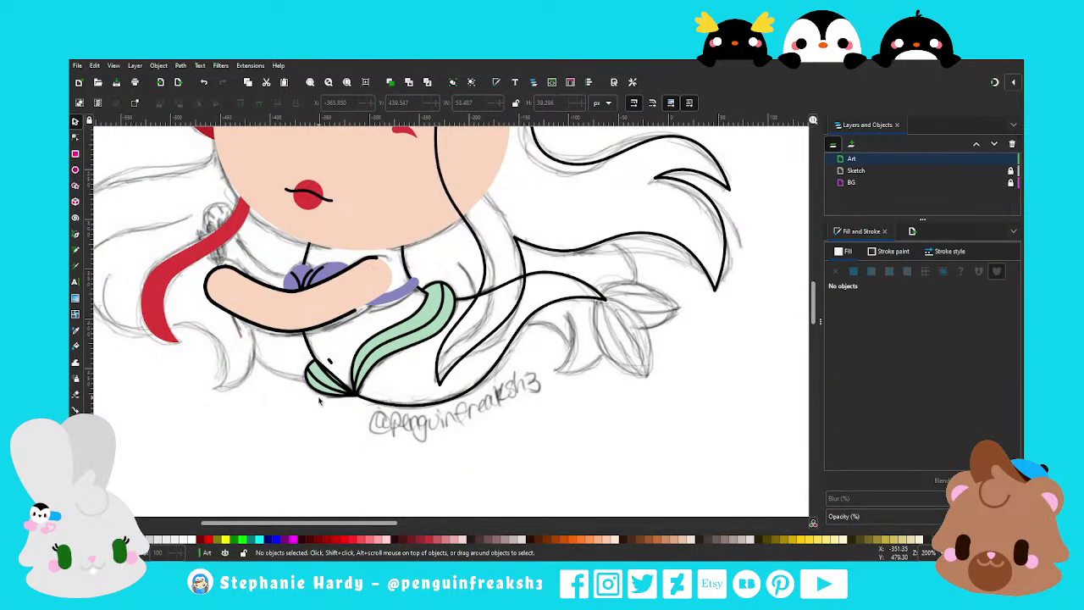
scroll(358, 385, down, 1)
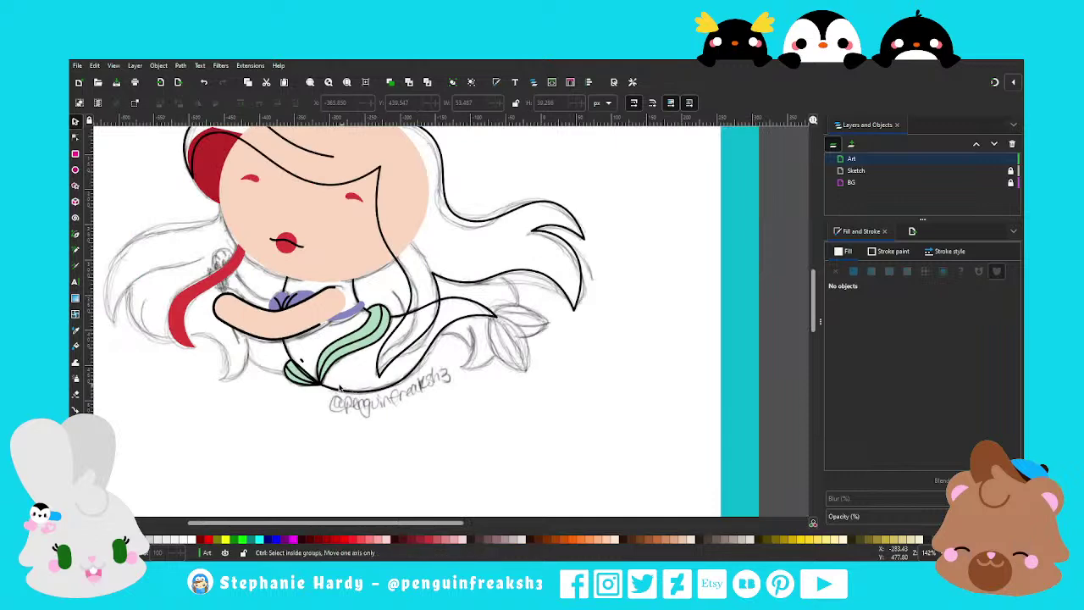
Change the stroke of the small lower fin and big mint fin pieces from black to the teal swatch
scroll(306, 389, up, 2)
scroll(306, 389, up, 1)
click(280, 377)
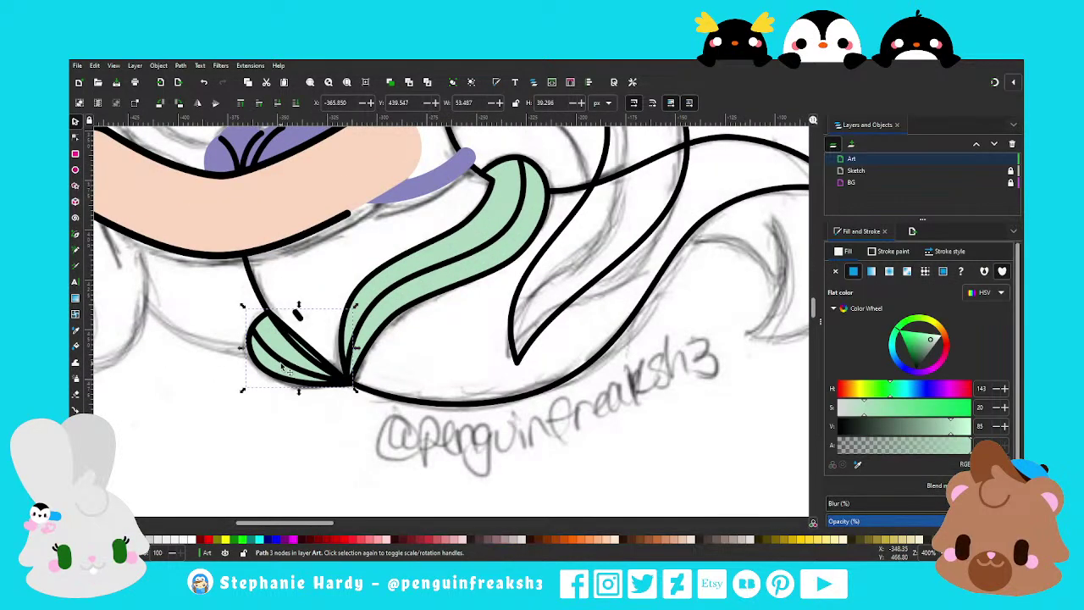
shift+click(315, 348)
shift+click(381, 301)
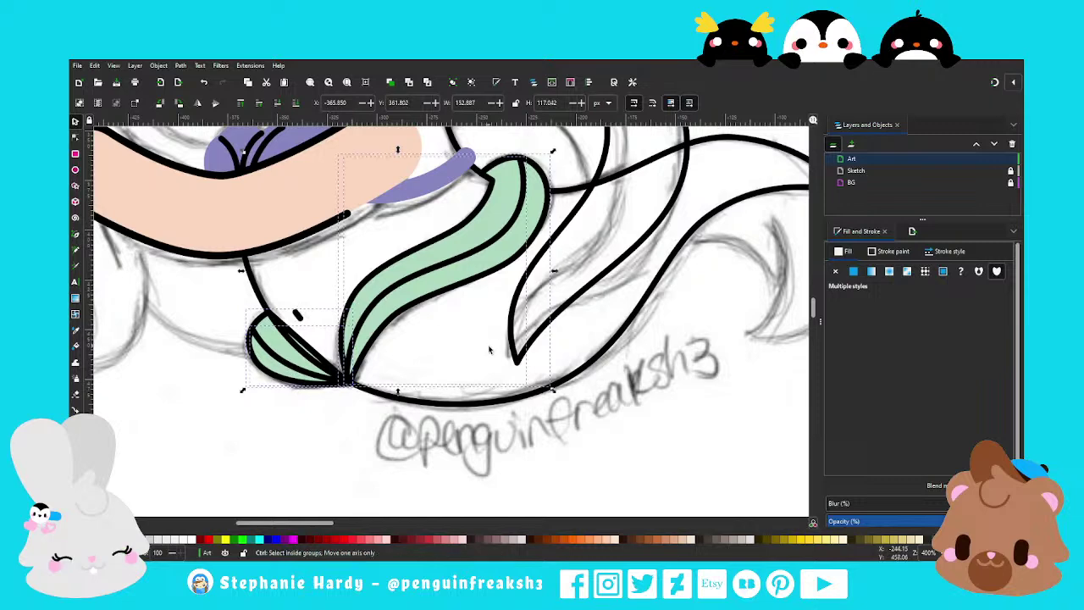
scroll(494, 343, down, 2)
scroll(494, 343, down, 1)
click(854, 257)
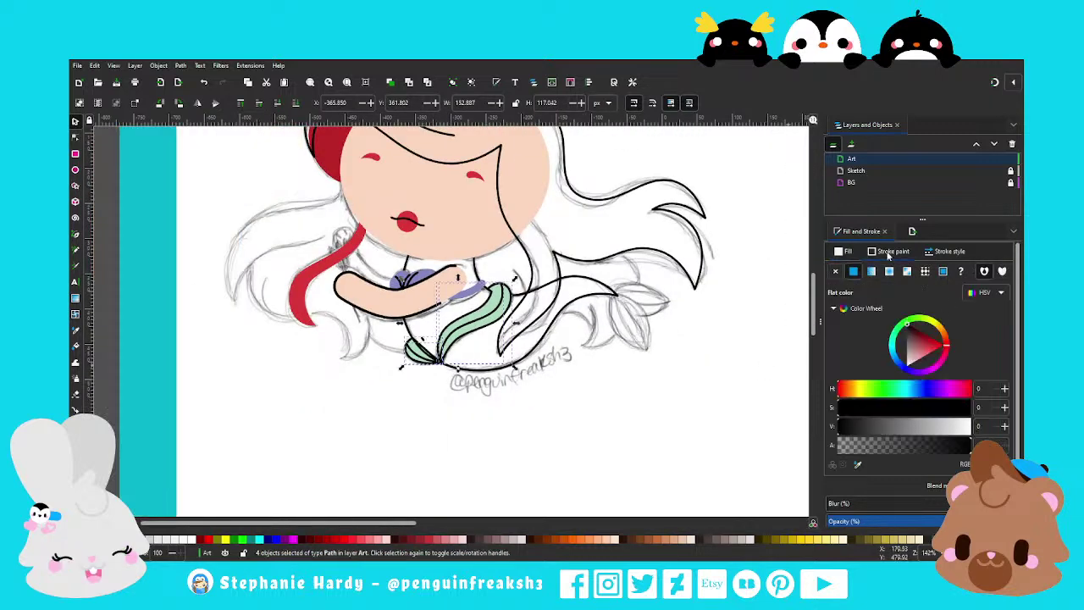
scroll(614, 422, down, 1)
click(169, 150)
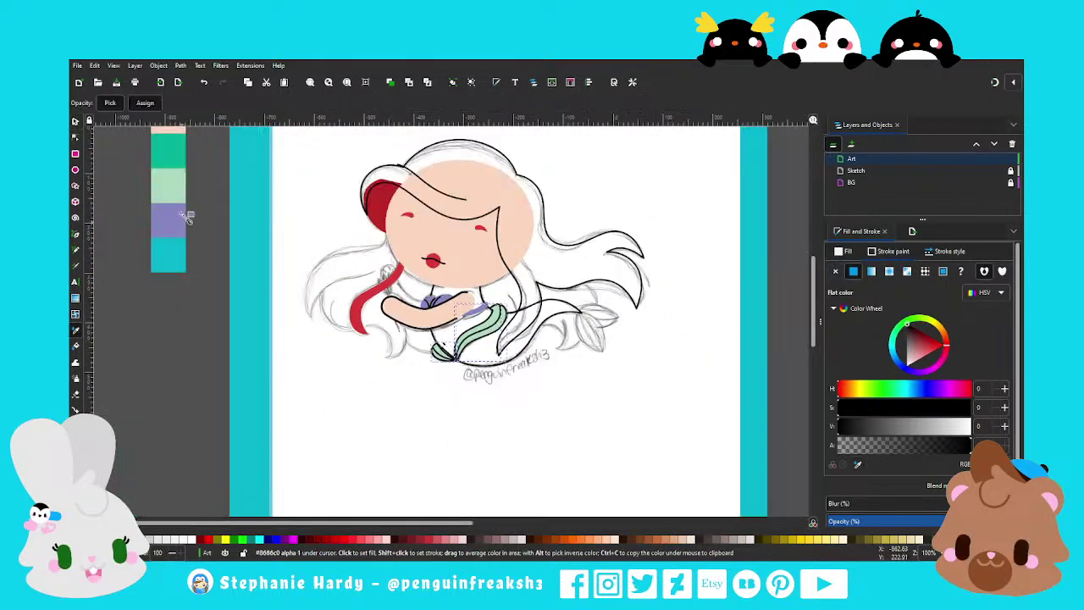
click(470, 396)
scroll(536, 365, up, 3)
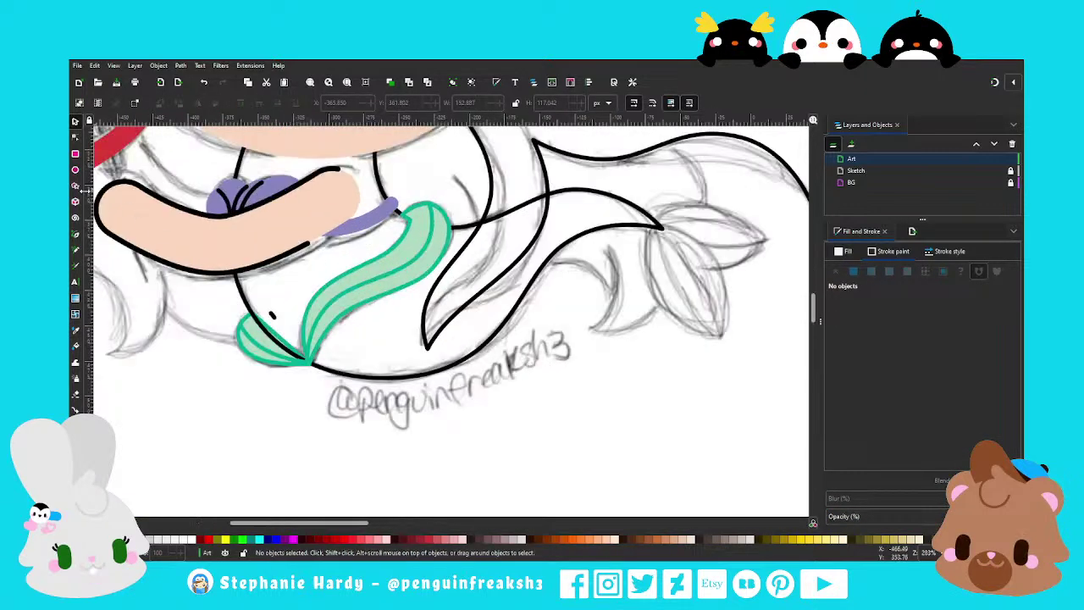
Draw a closed polygon around the tail area, curving one segment to follow the tail
click(77, 235)
click(307, 367)
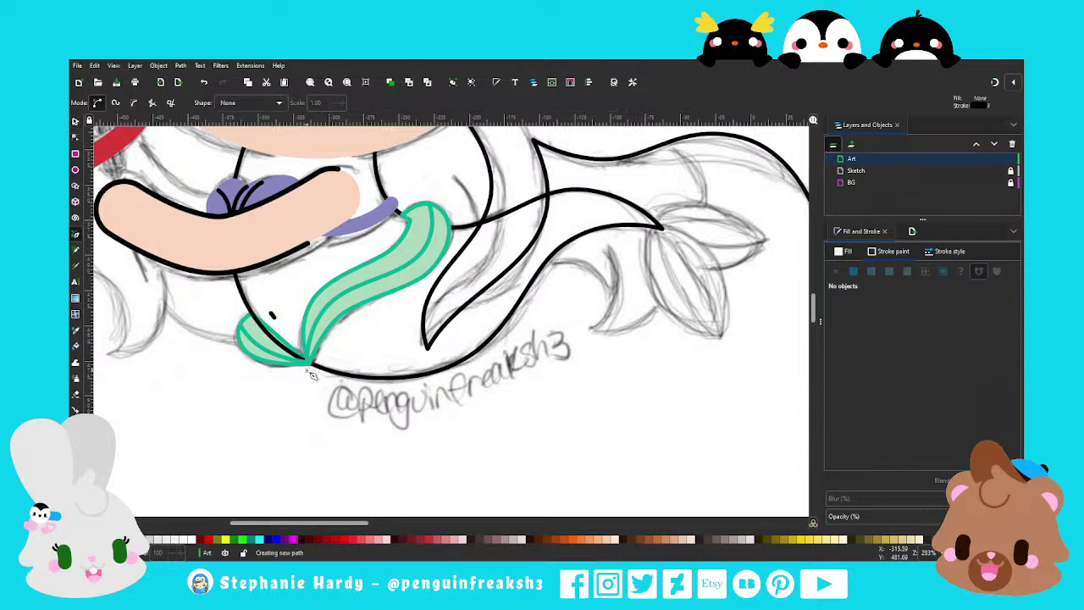
click(461, 208)
click(599, 176)
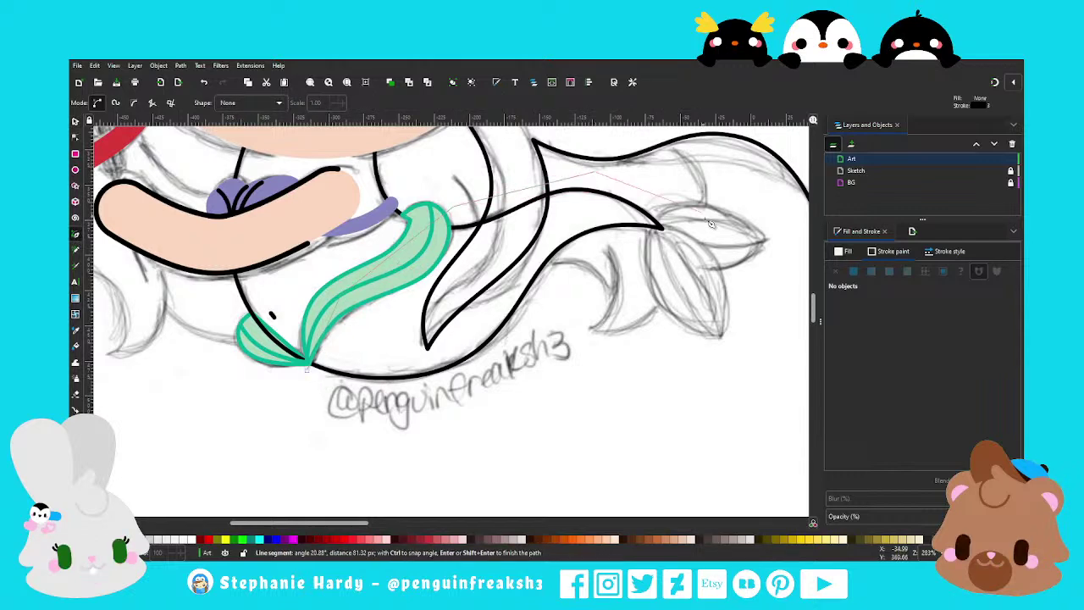
click(703, 227)
click(364, 411)
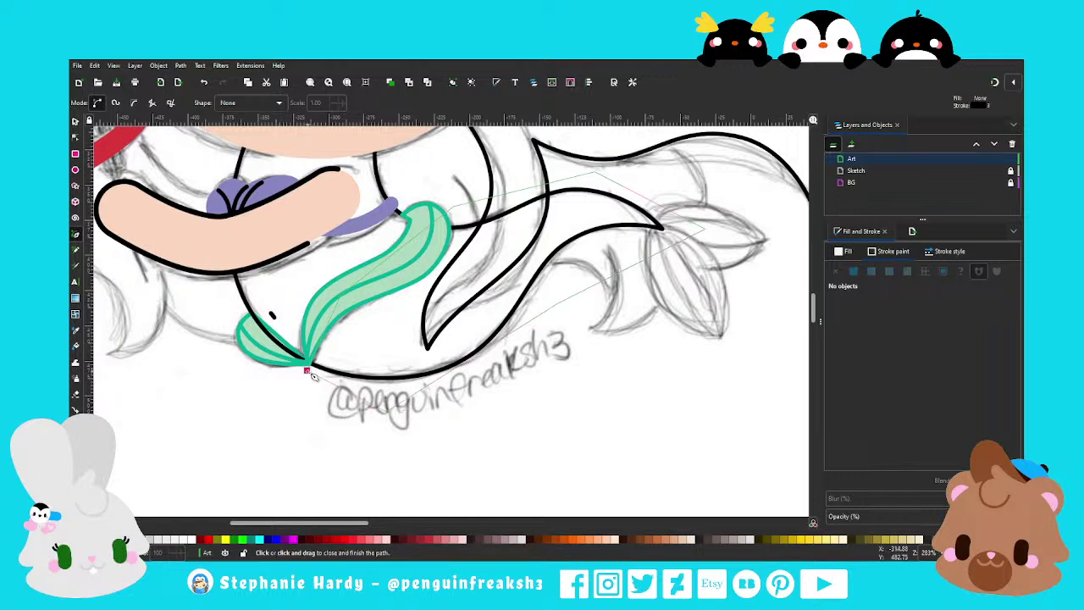
click(307, 367)
click(75, 136)
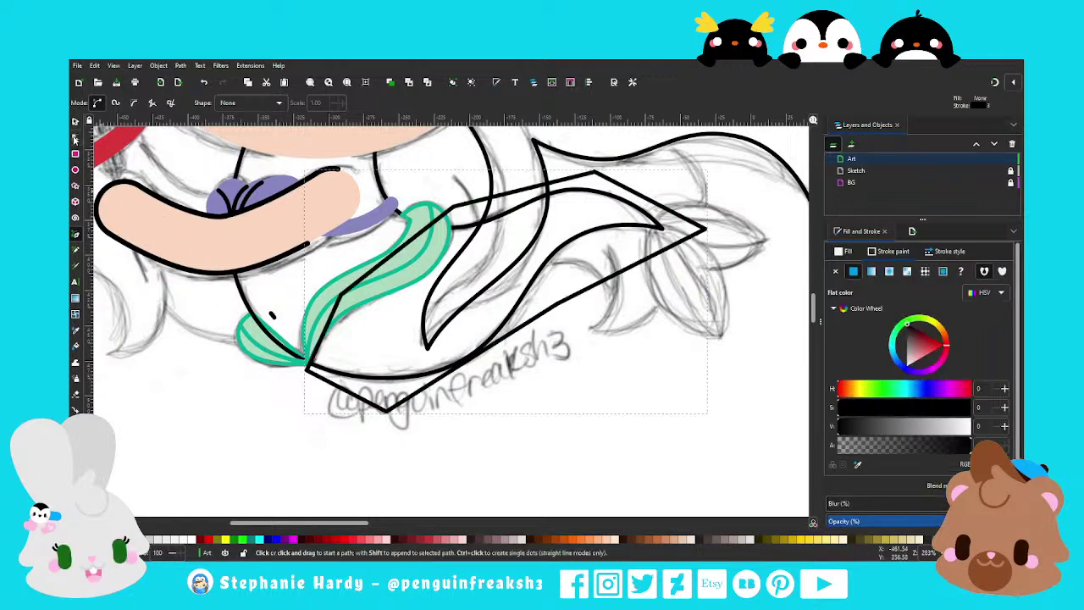
click(341, 294)
click(265, 103)
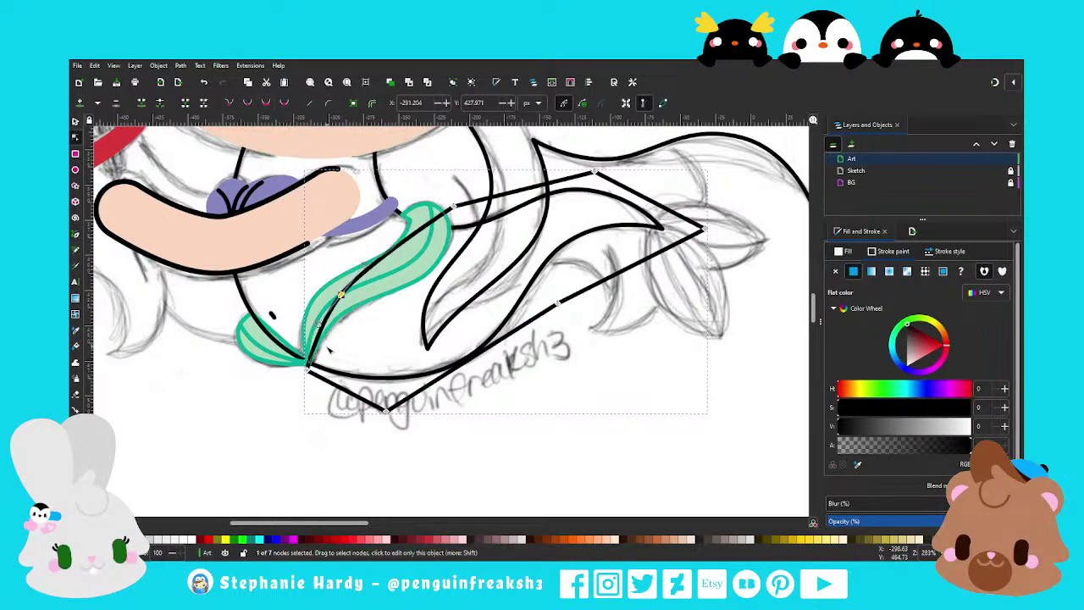
mouse_move(377, 266)
mouse_down()
mouse_move(389, 273)
mouse_move(448, 242)
mouse_up()
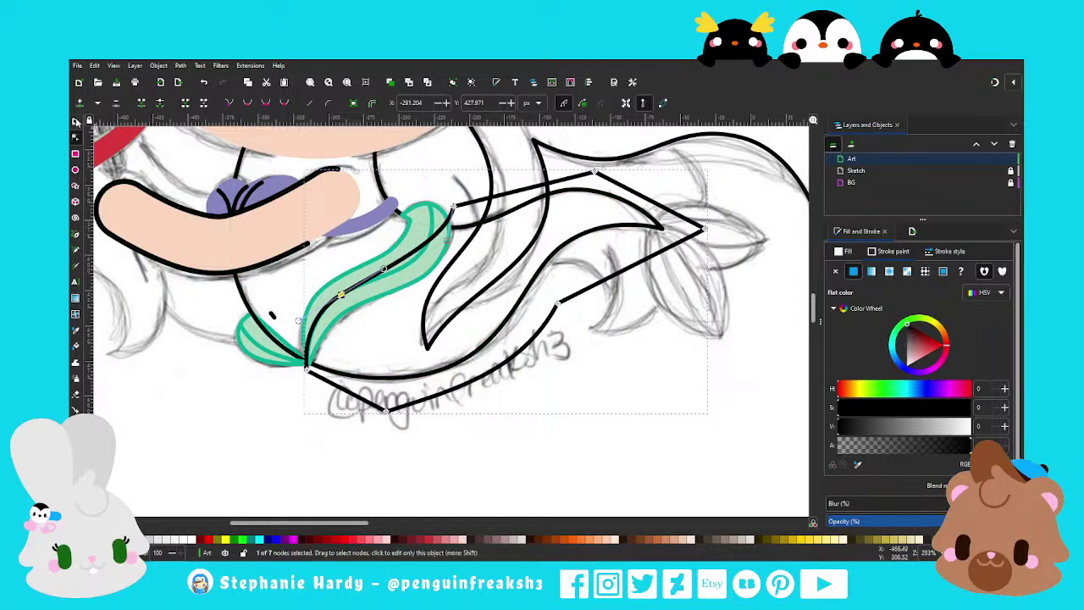
key(s)
key(Escape)
scroll(506, 316, down, 1)
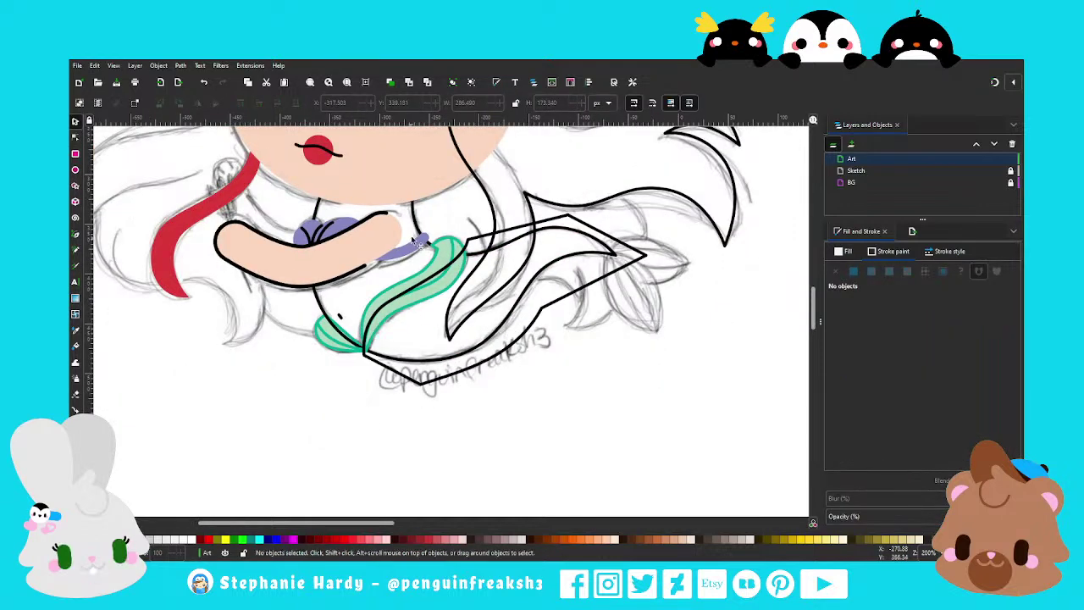
Remove the polygon's black outline and fill it with mint green sampled by the Dropper
click(416, 222)
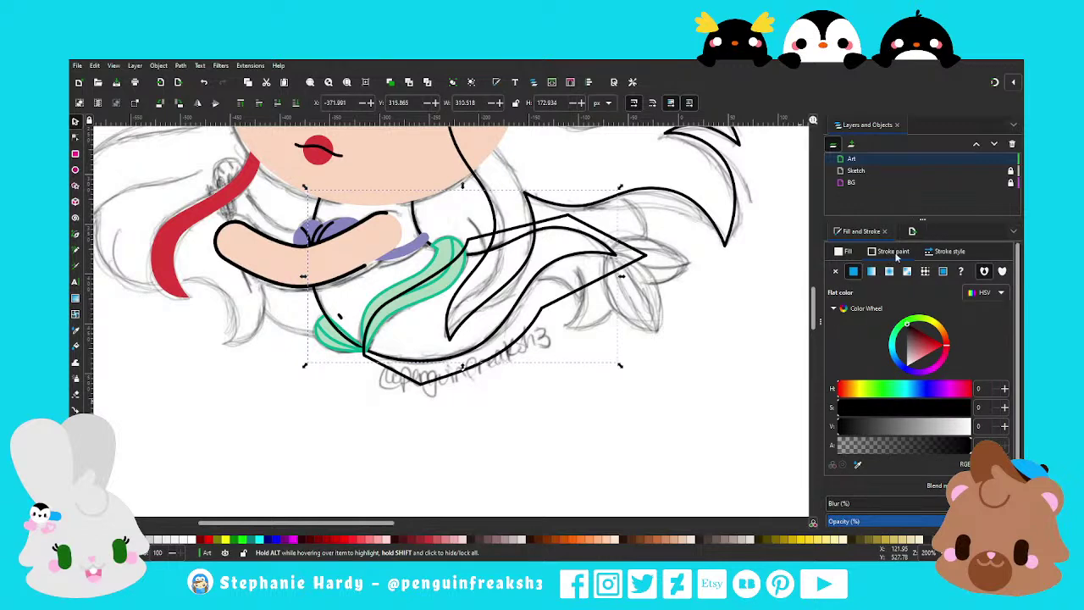
click(853, 271)
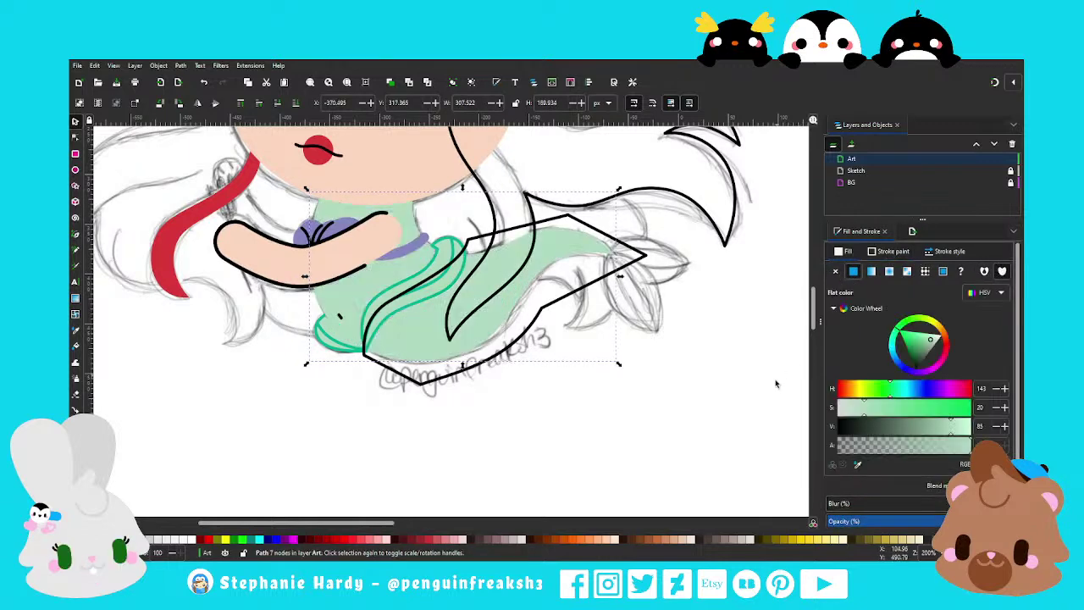
click(858, 465)
click(452, 294)
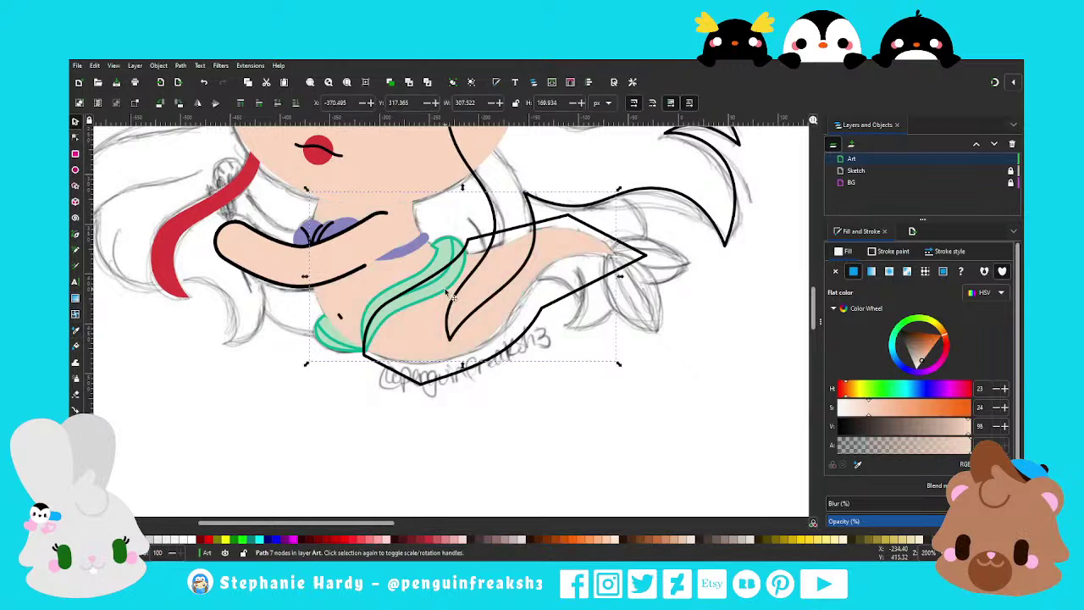
click(599, 295)
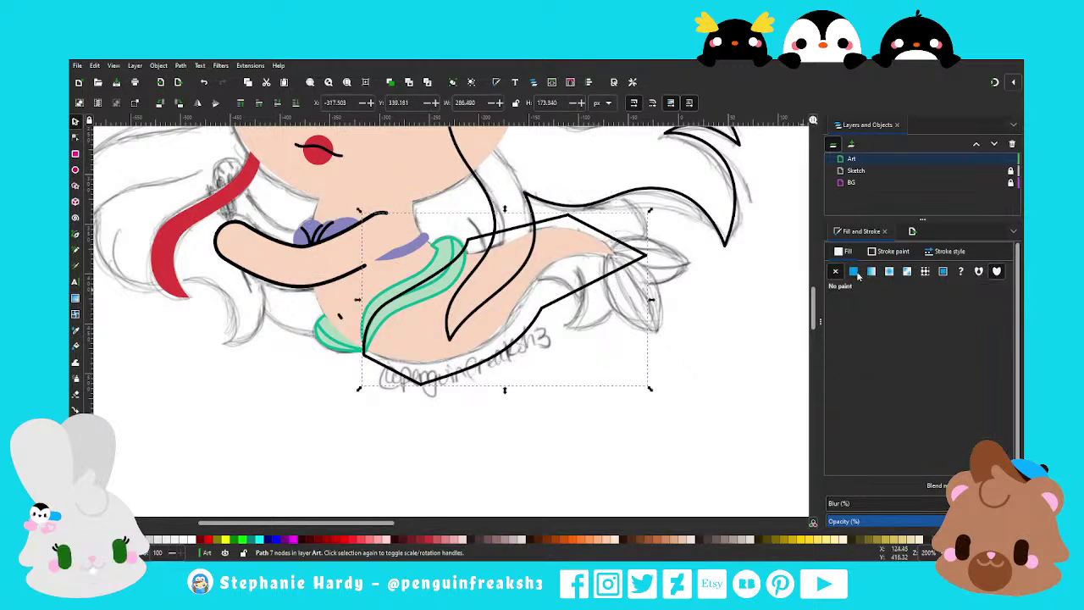
click(853, 271)
click(835, 271)
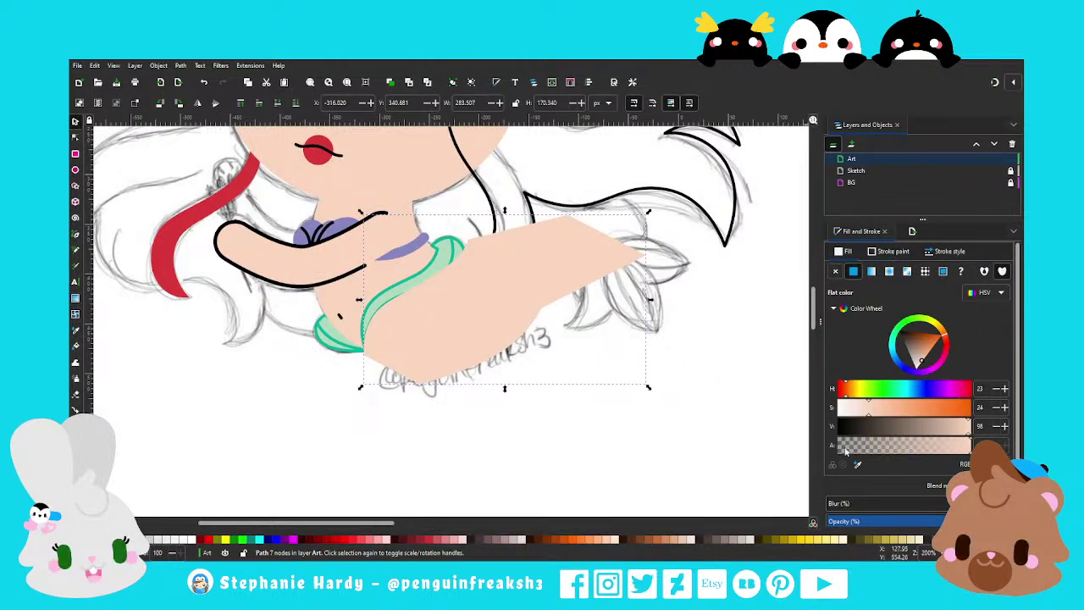
key(d)
click(324, 336)
key(d)
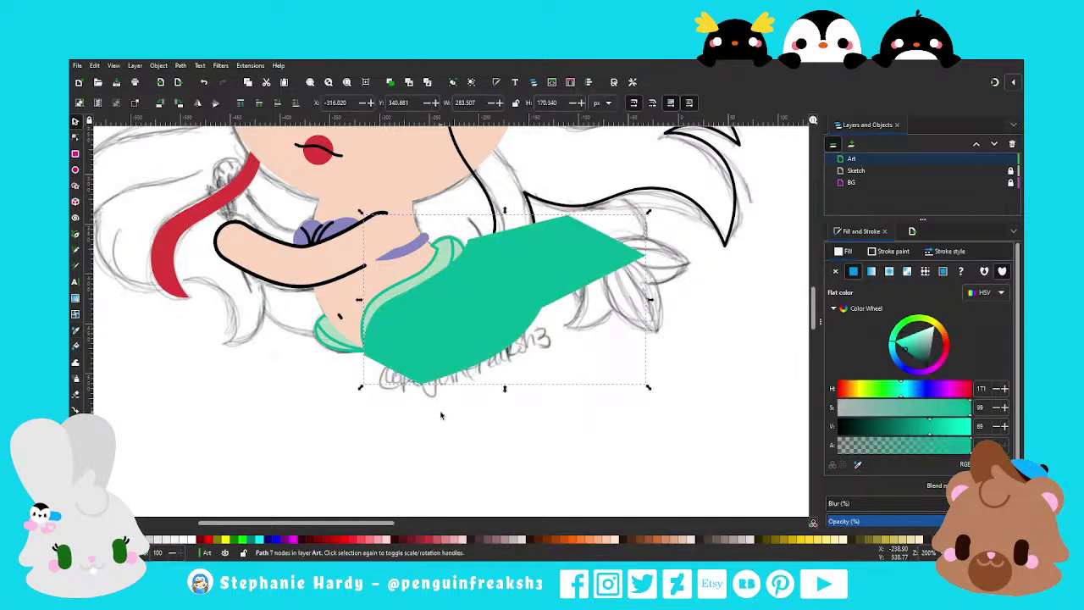
Intersect the body shape with the polygon, then place the tail one level above the bottom
alt+click(387, 279)
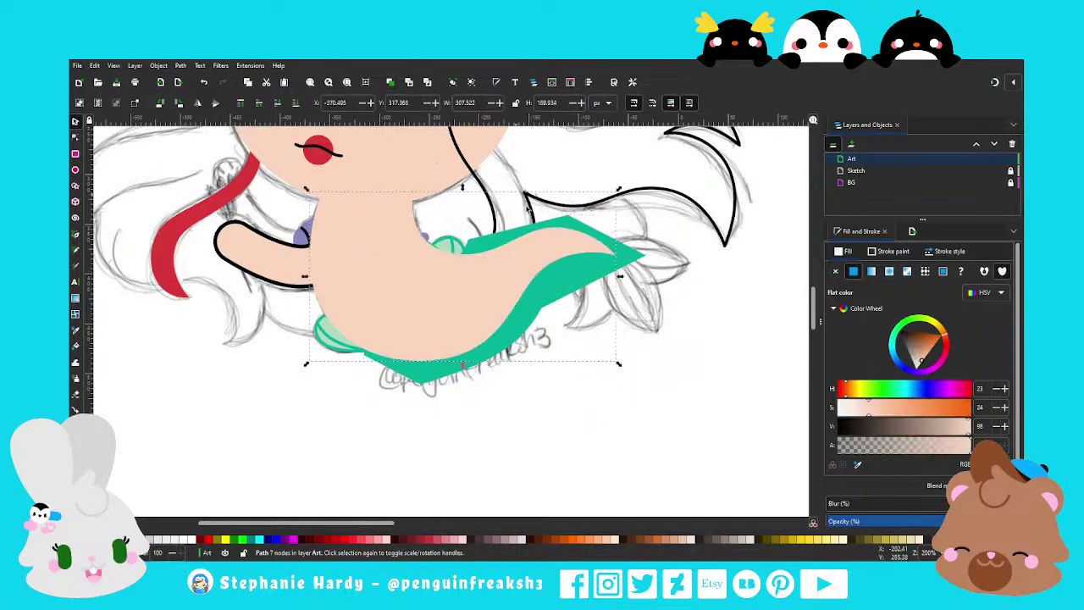
key(Home)
alt+shift+click(387, 280)
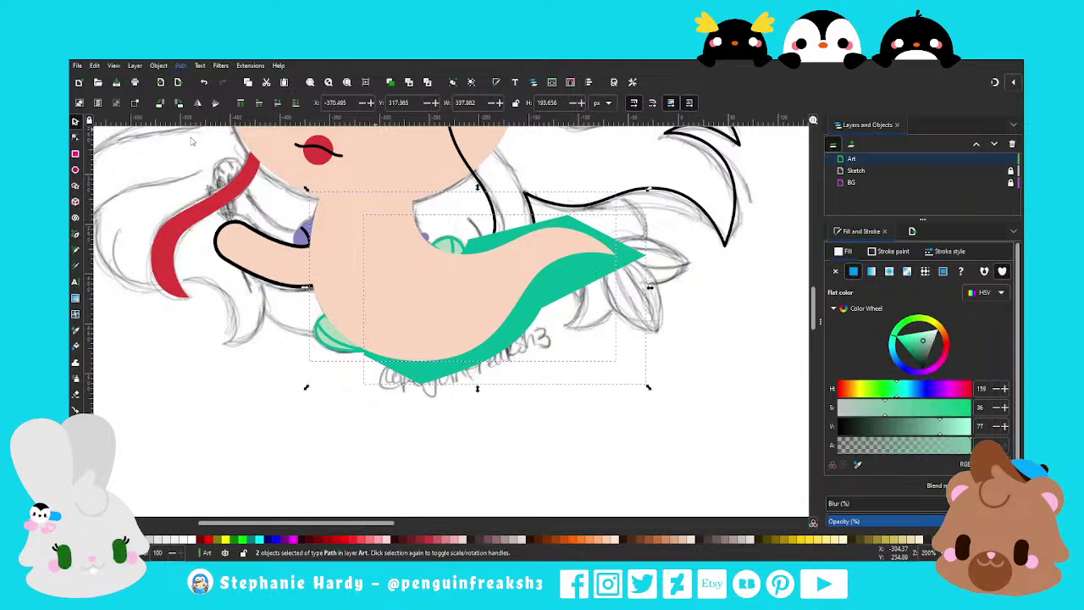
key(ctrl+asterisk)
click(298, 105)
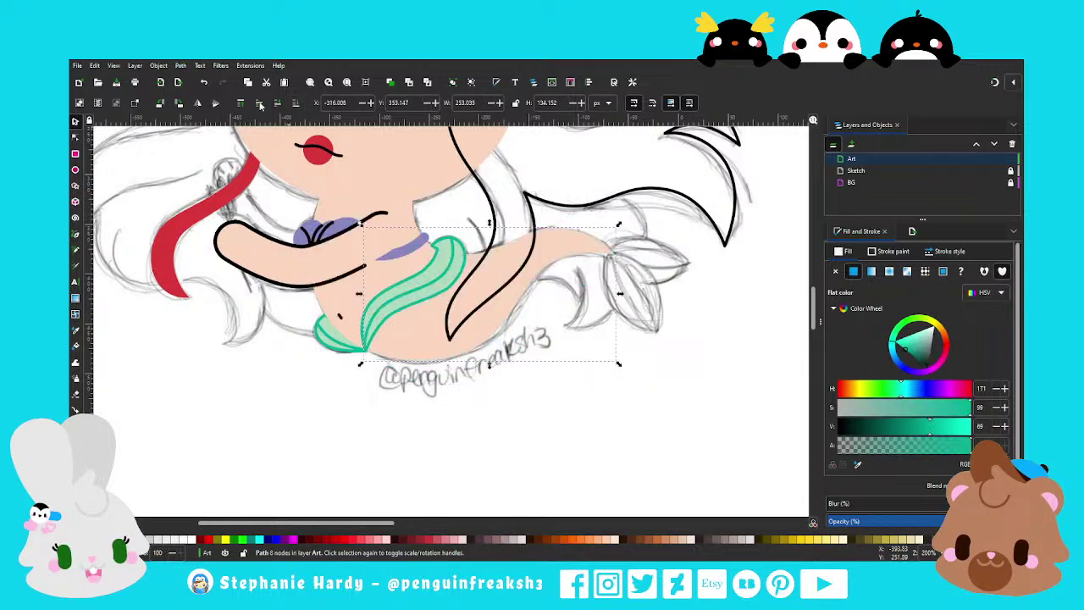
click(262, 107)
click(502, 412)
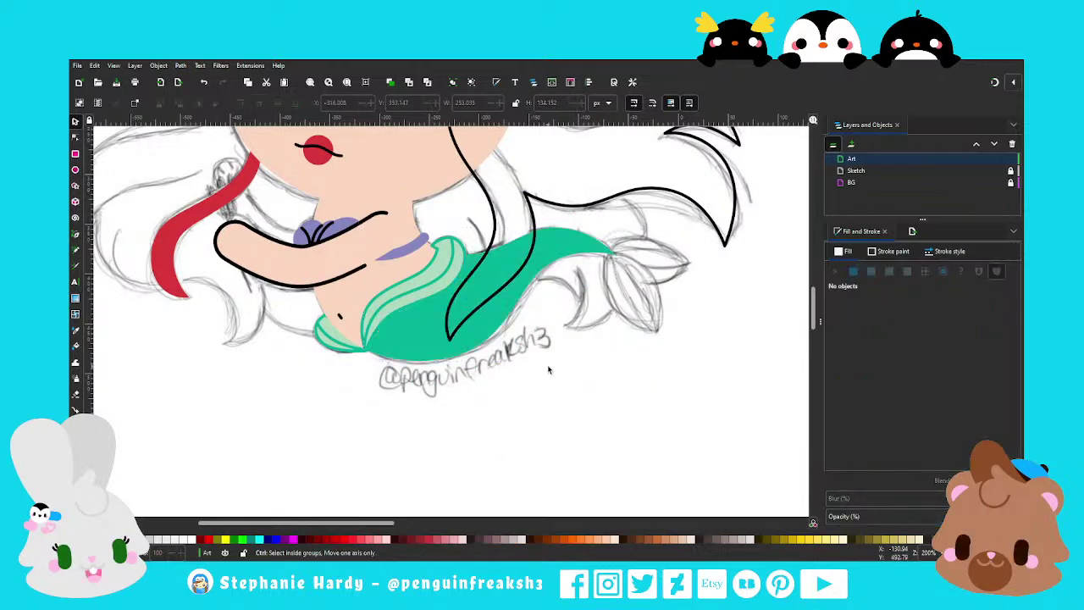
scroll(500, 399, down, 2)
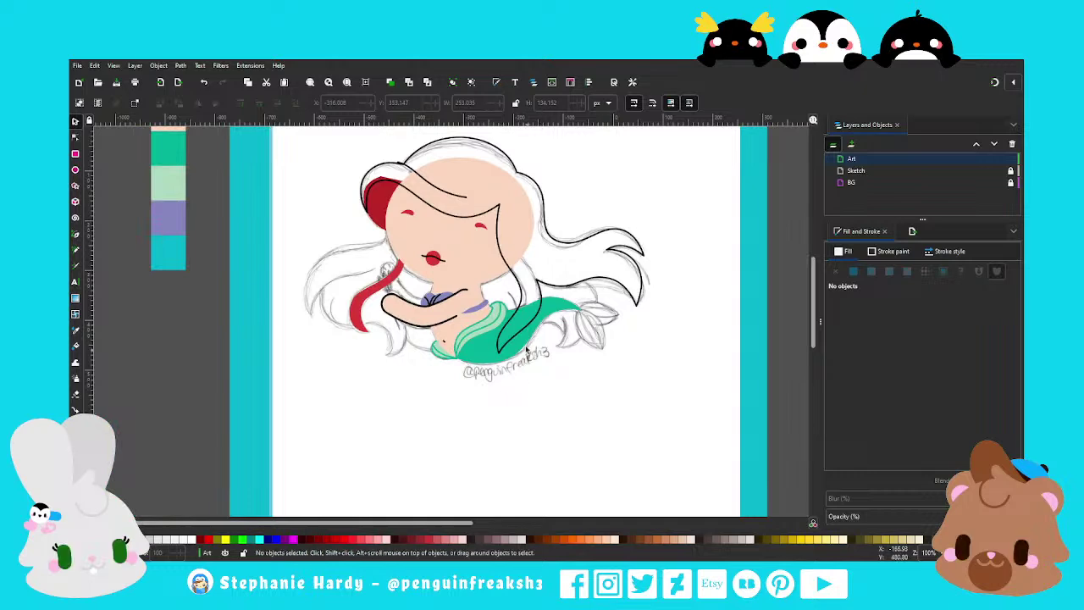
Reshape the purple waistband's curve and end handle so it thickens toward the arm outline
scroll(502, 387, up, 2)
scroll(449, 322, up, 2)
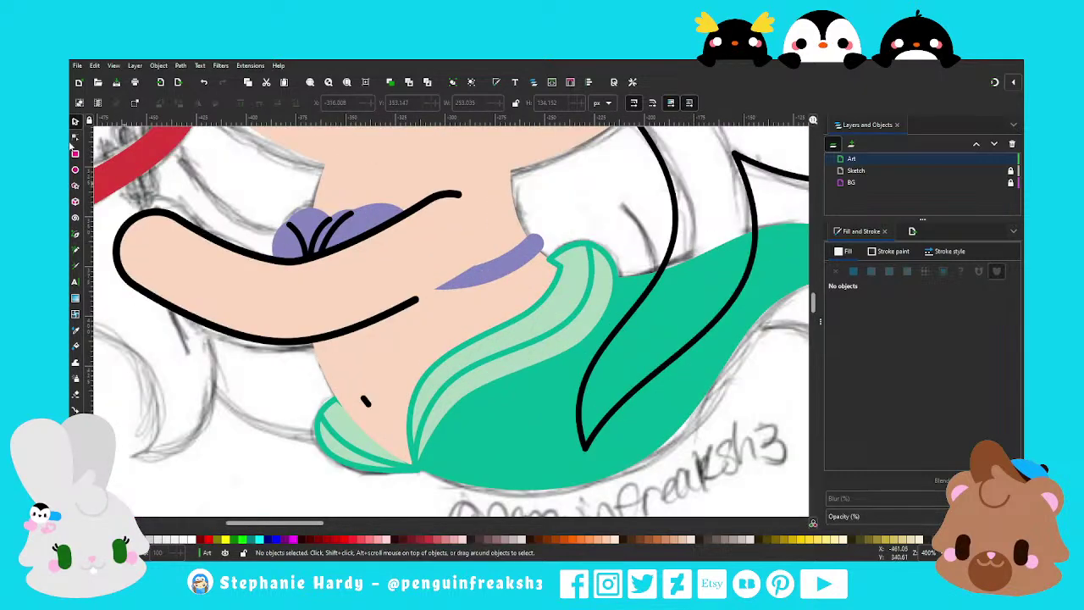
key(n)
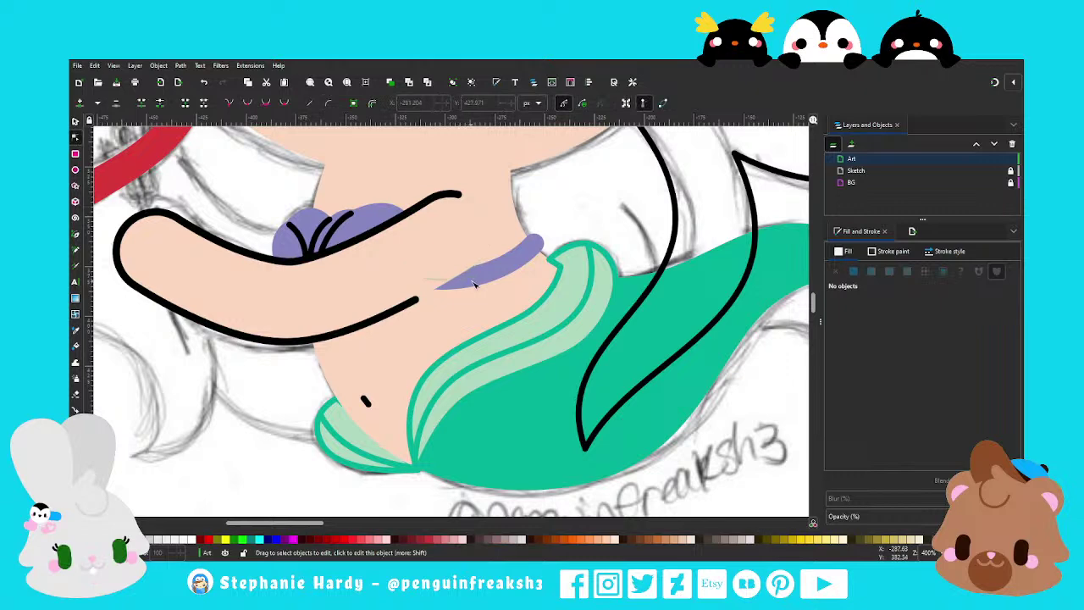
click(485, 272)
drag(509, 282, 506, 273)
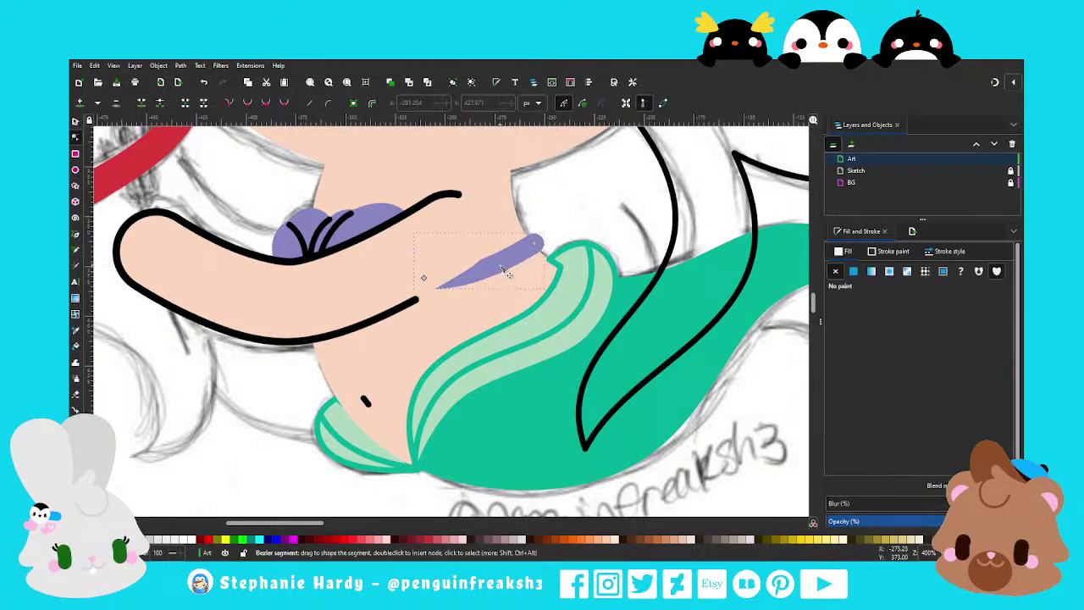
drag(421, 286, 464, 286)
click(416, 303)
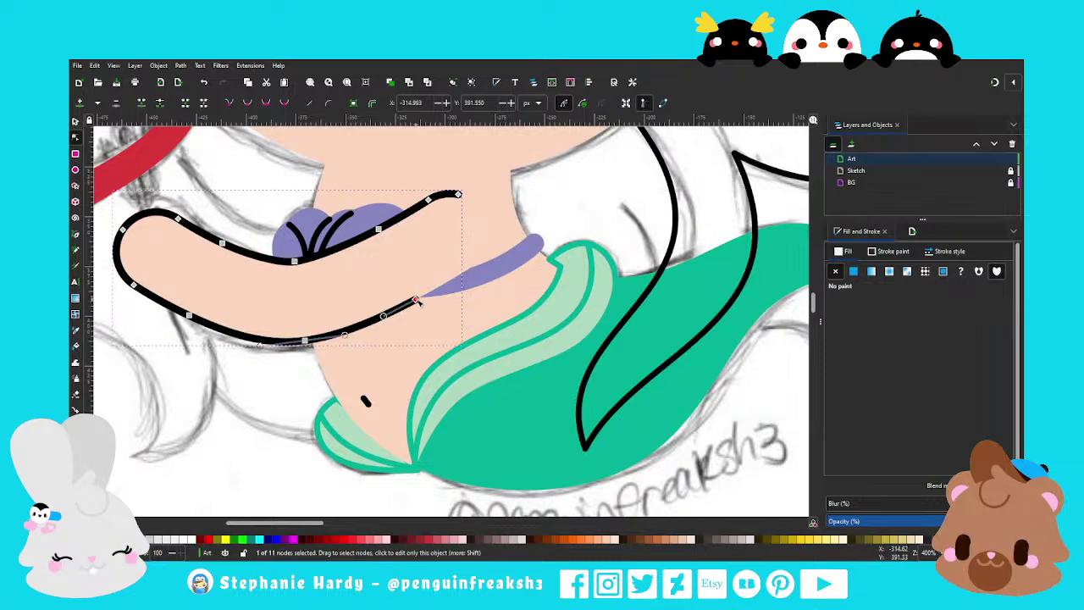
click(75, 121)
Zoom in on the belly and select the small black navel mark
scroll(360, 314, down, 3)
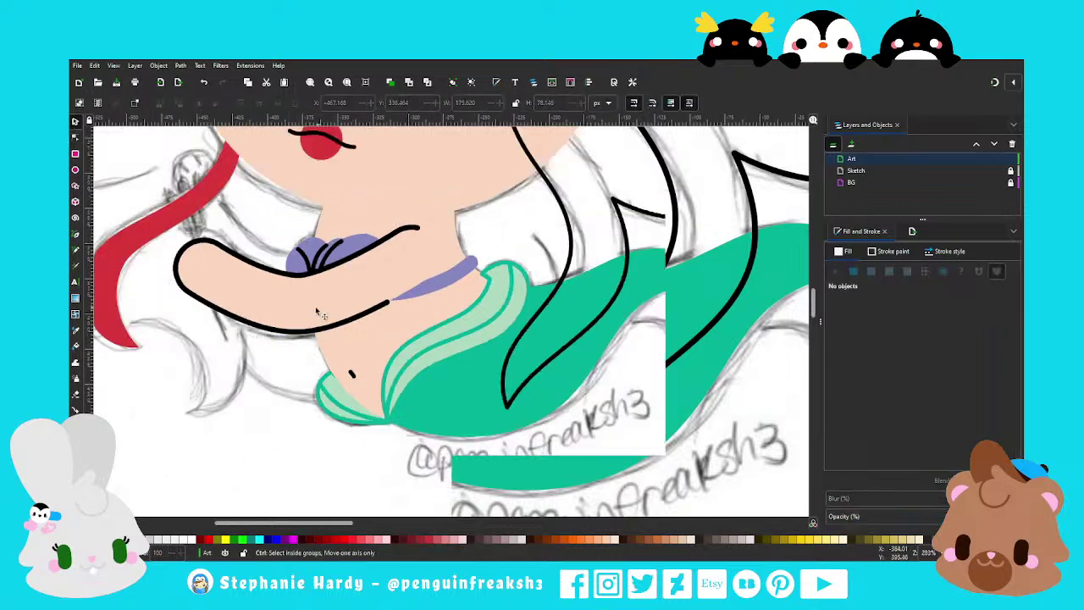
scroll(497, 356, up, 1)
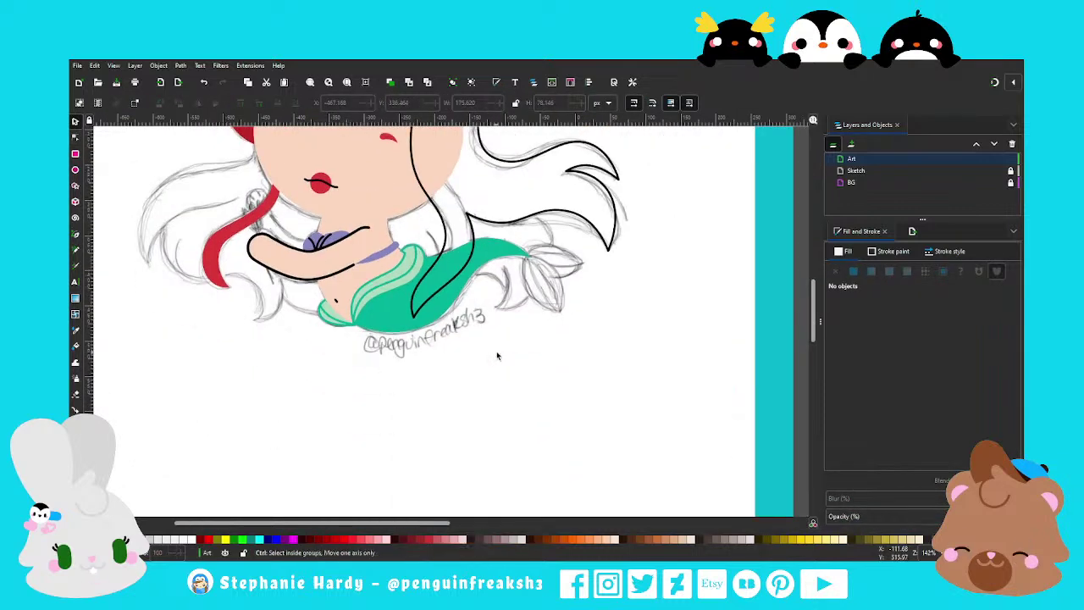
scroll(337, 307, up, 3)
double_click(351, 301)
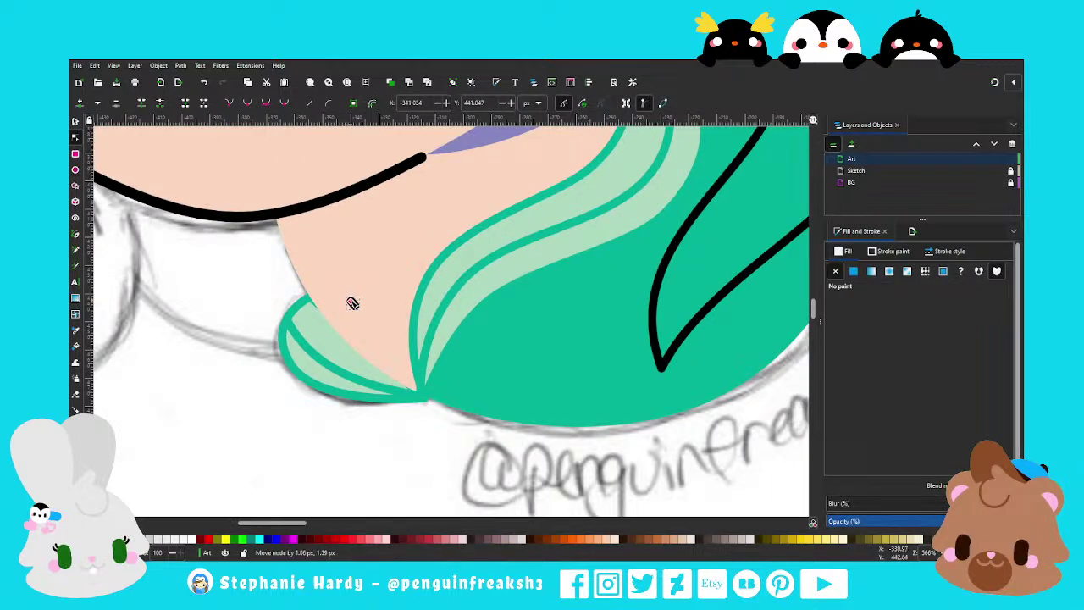
key(s)
key(Escape)
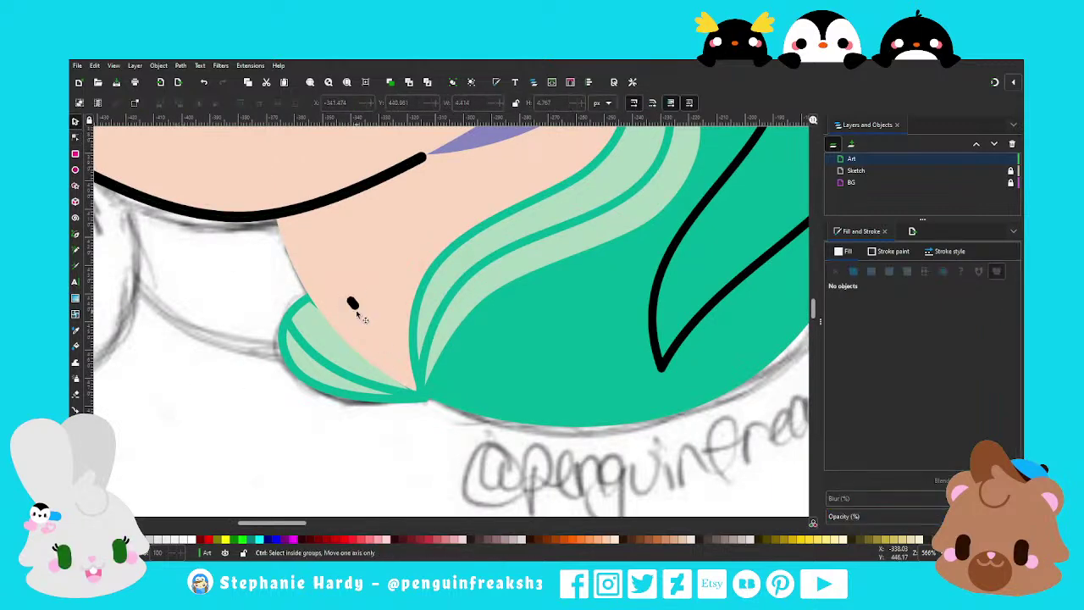
scroll(358, 316, down, 1)
click(354, 305)
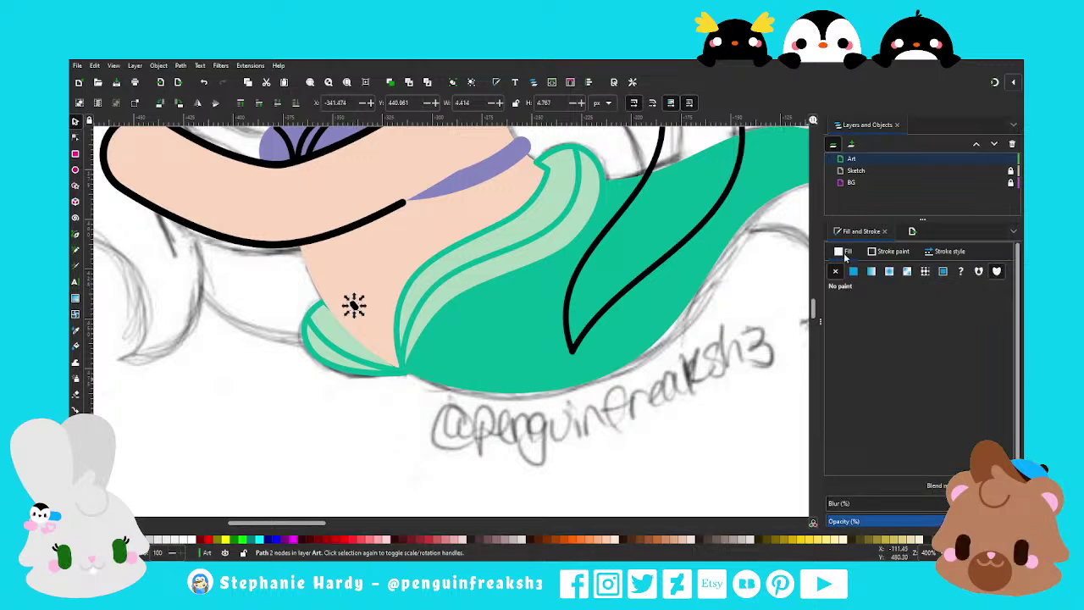
Set the navel's stroke to the sampled peach skin colour, darkened slightly
click(889, 251)
click(856, 466)
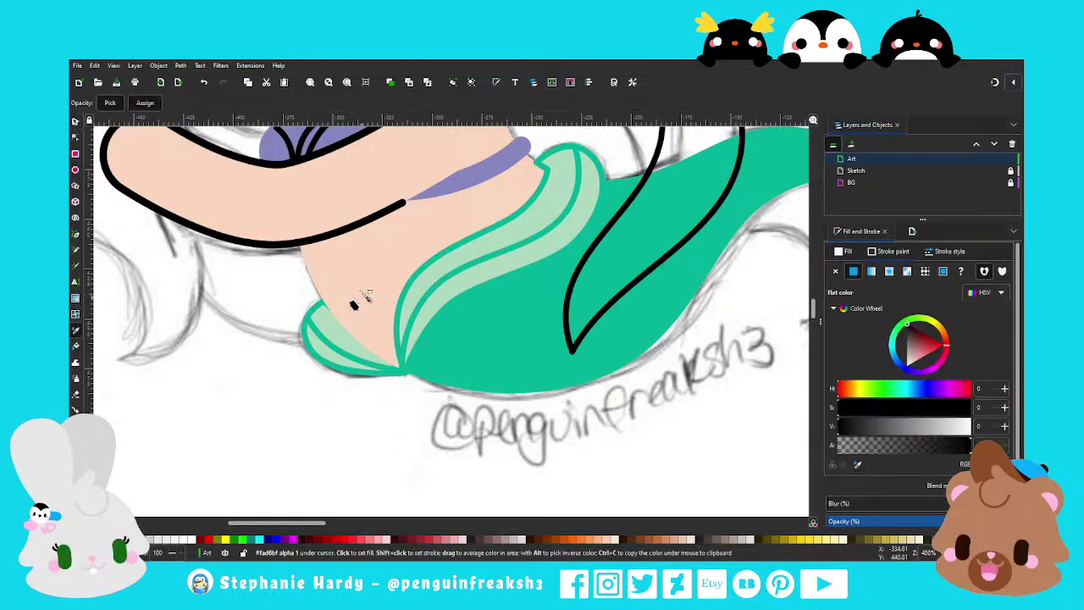
click(364, 263)
drag(923, 360, 923, 349)
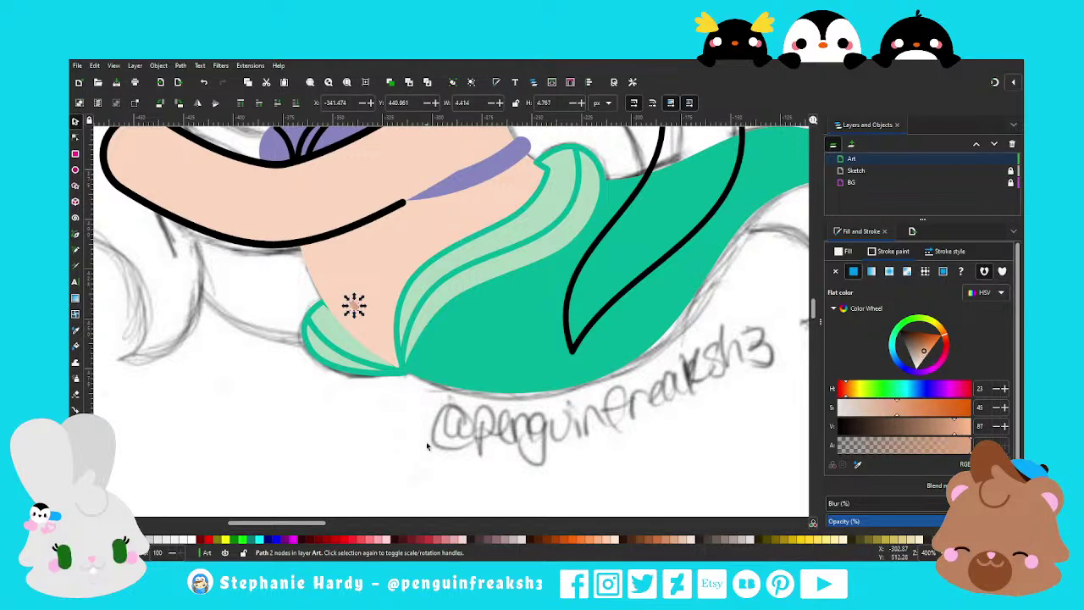
key(Escape)
scroll(458, 407, down, 1)
scroll(467, 419, down, 2)
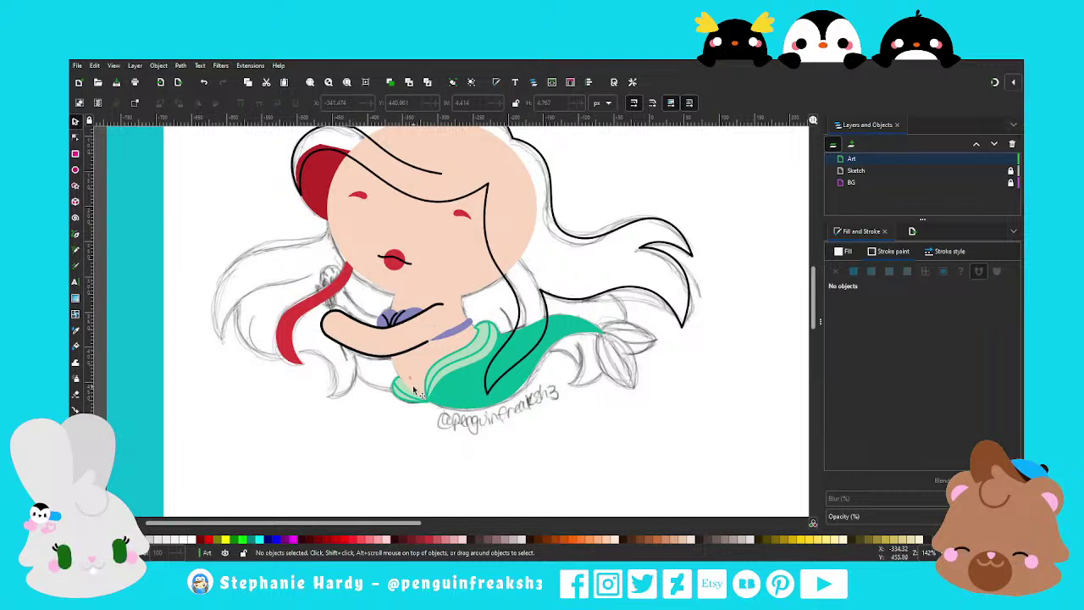
scroll(415, 392, down, 1)
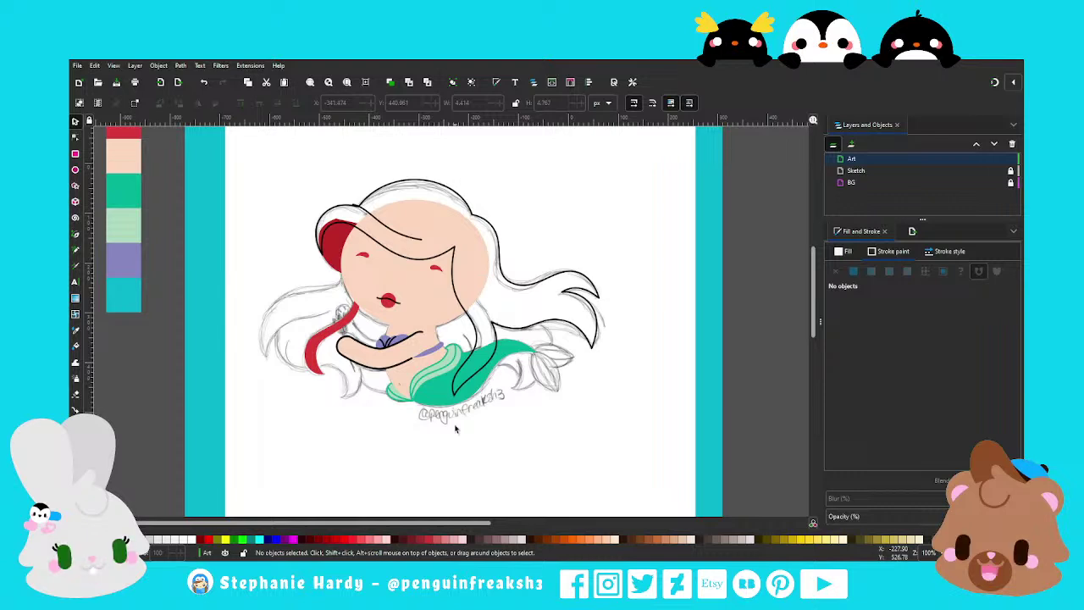
scroll(485, 377, up, 1)
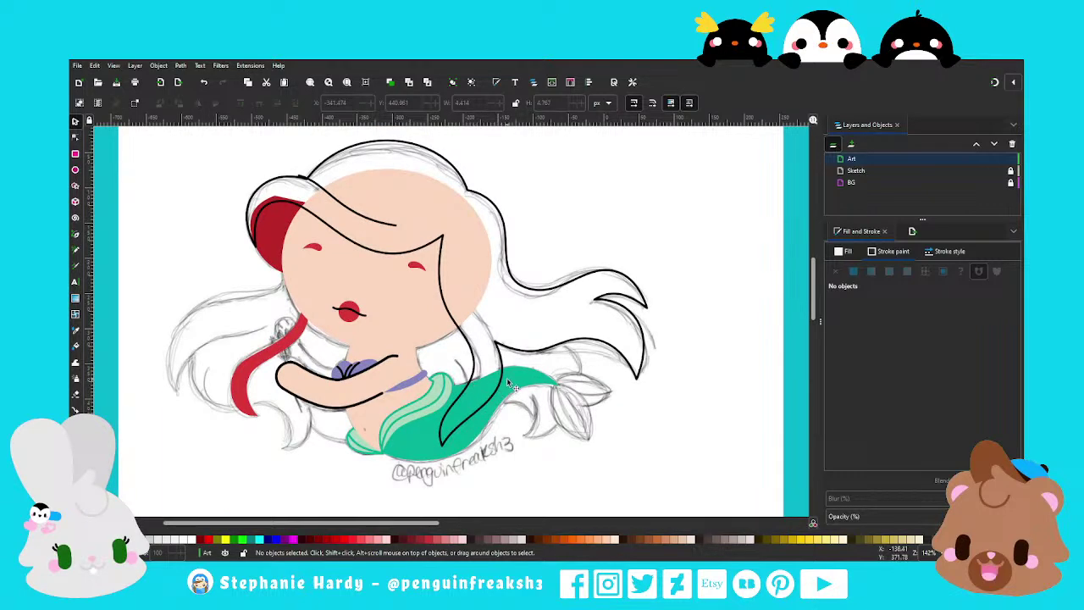
scroll(508, 379, down, 1)
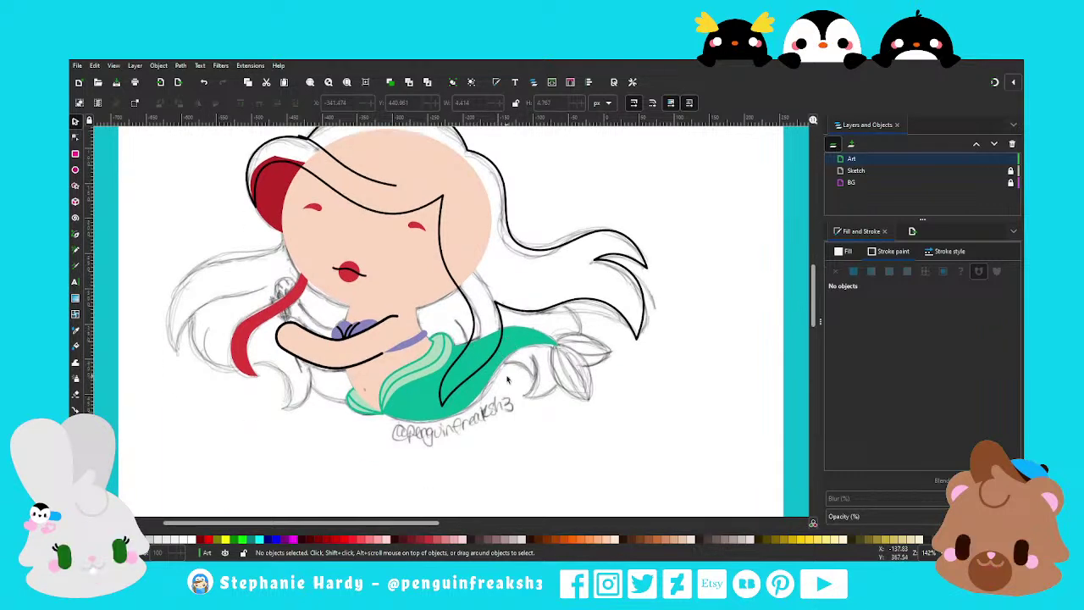
scroll(508, 379, up, 1)
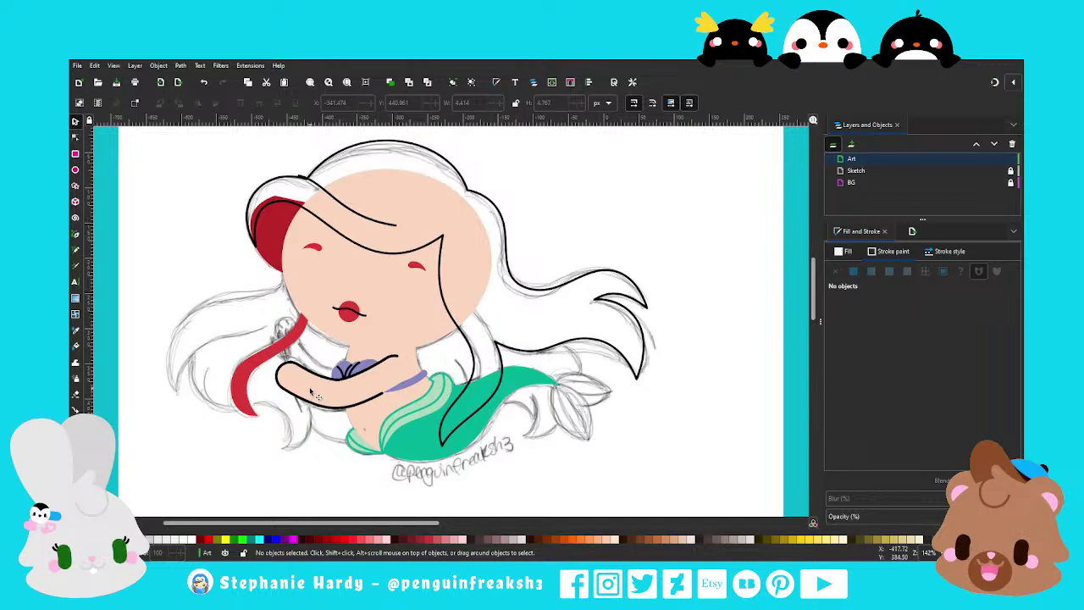
ctrl+scroll(311, 394, up, 2)
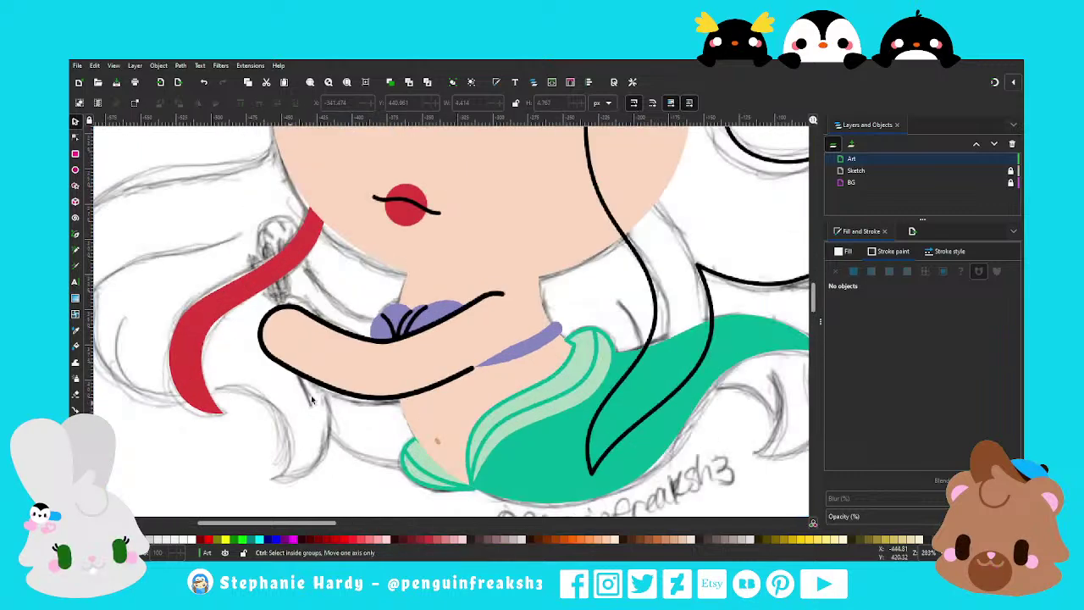
ctrl+scroll(330, 345, down, 2)
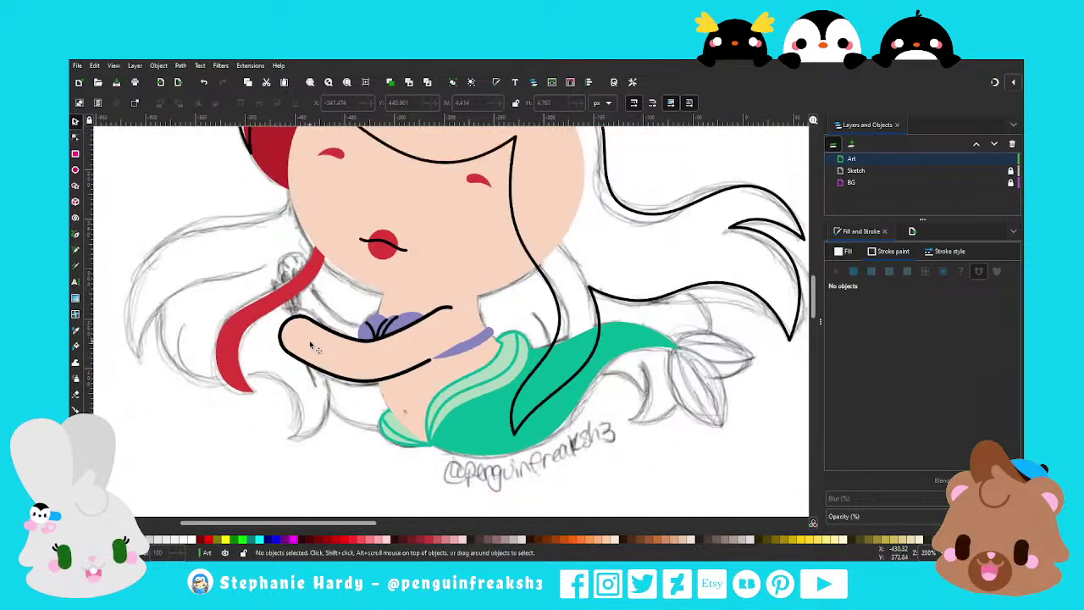
ctrl+scroll(295, 338, up, 2)
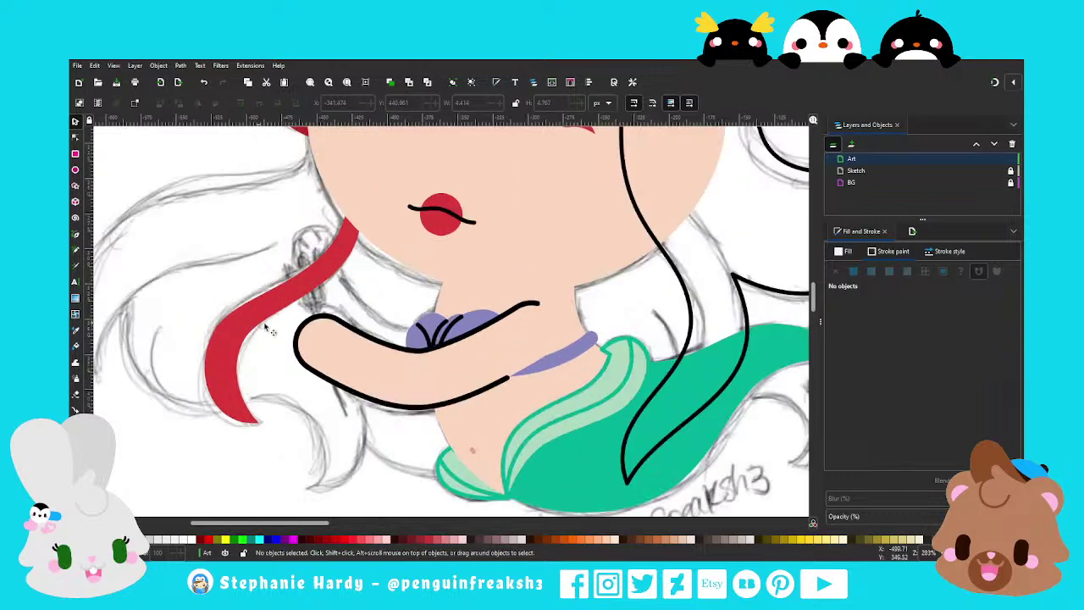
click(76, 235)
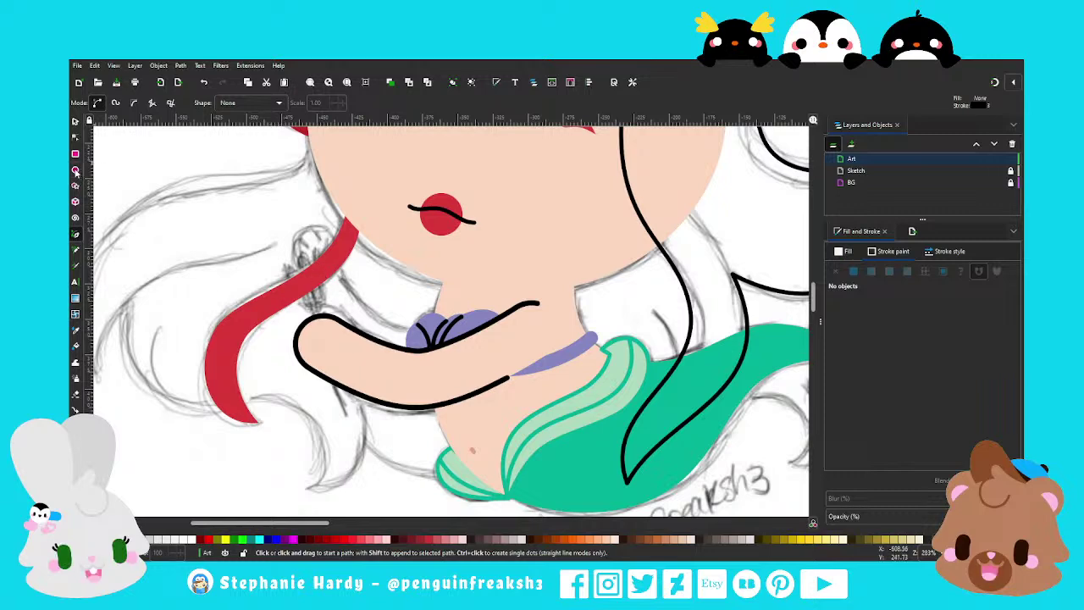
Draw a small unfilled rectangle left of the red hair and delete its top edge, leaving a U
click(75, 154)
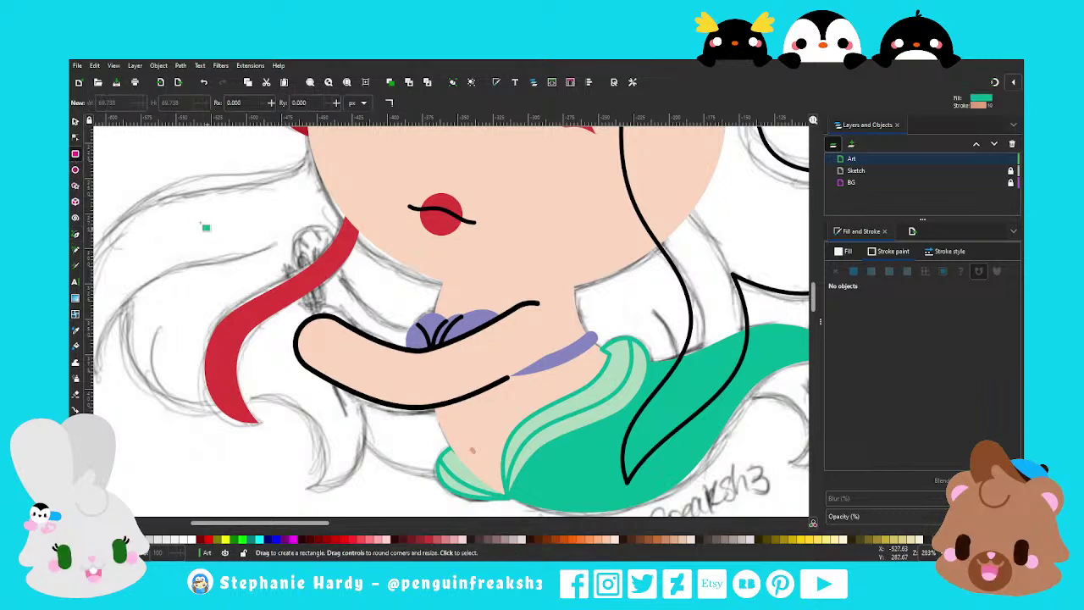
drag(178, 206, 245, 277)
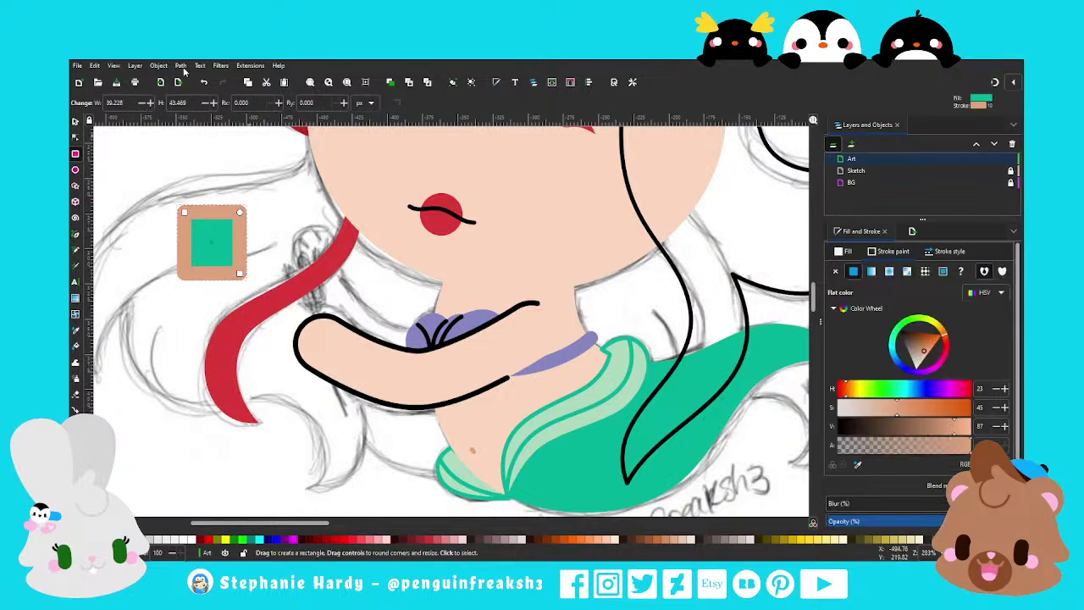
click(835, 271)
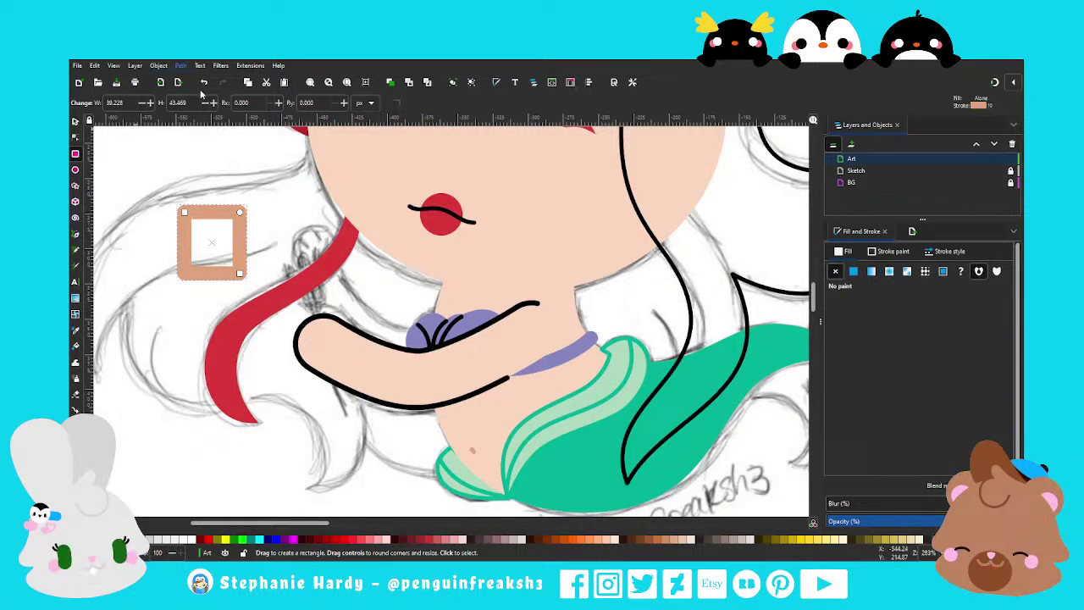
key(shift+ctrl+c)
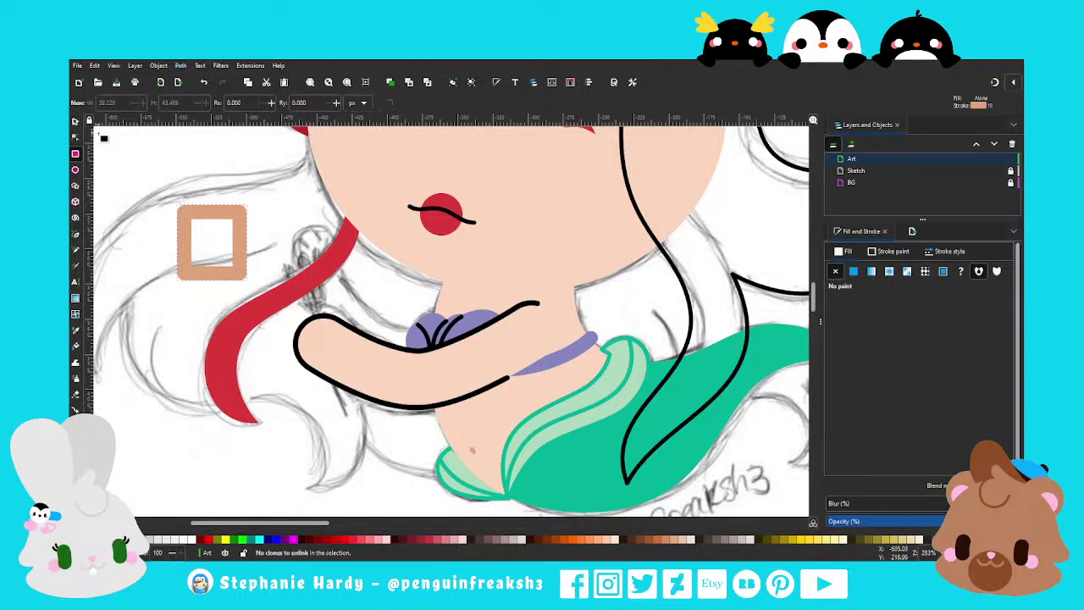
click(77, 138)
drag(161, 194, 254, 227)
click(203, 103)
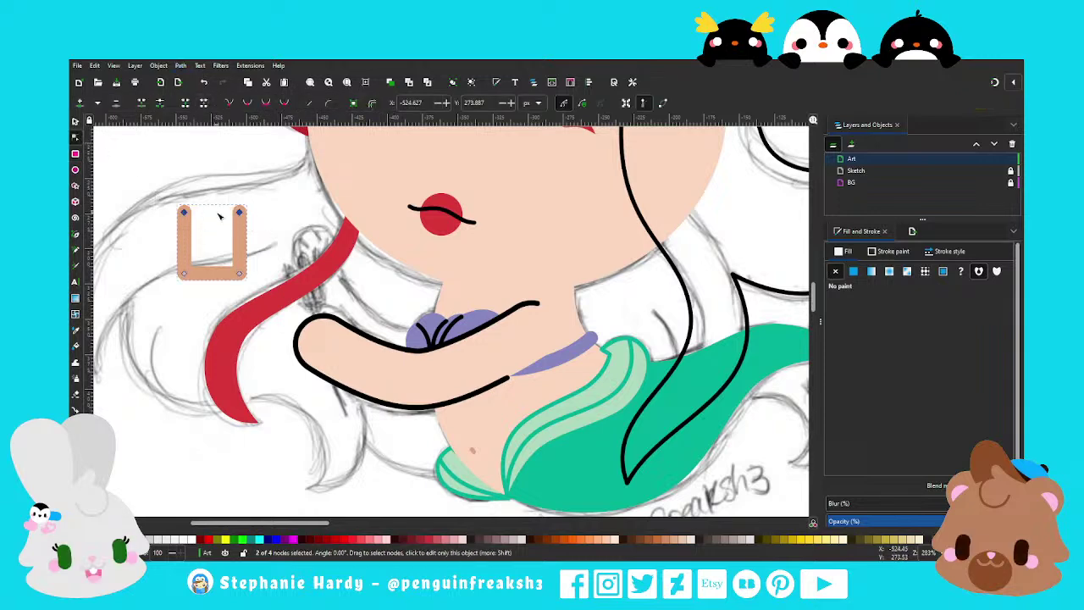
Move the U onto the red hair strand near the hand and tilt it about 24 degrees
key(s)
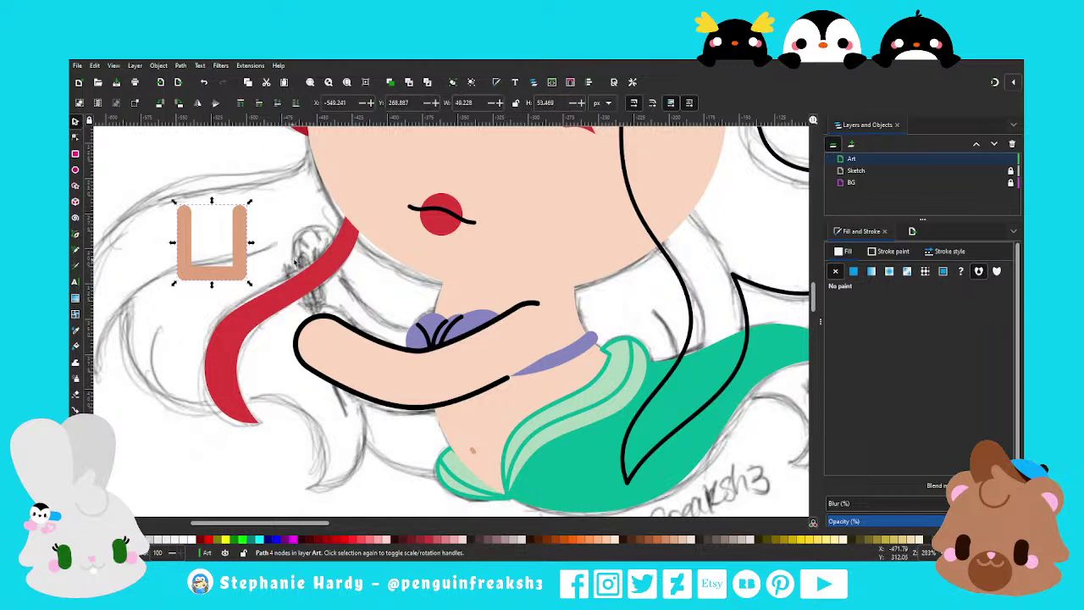
scroll(139, 235, up, 2)
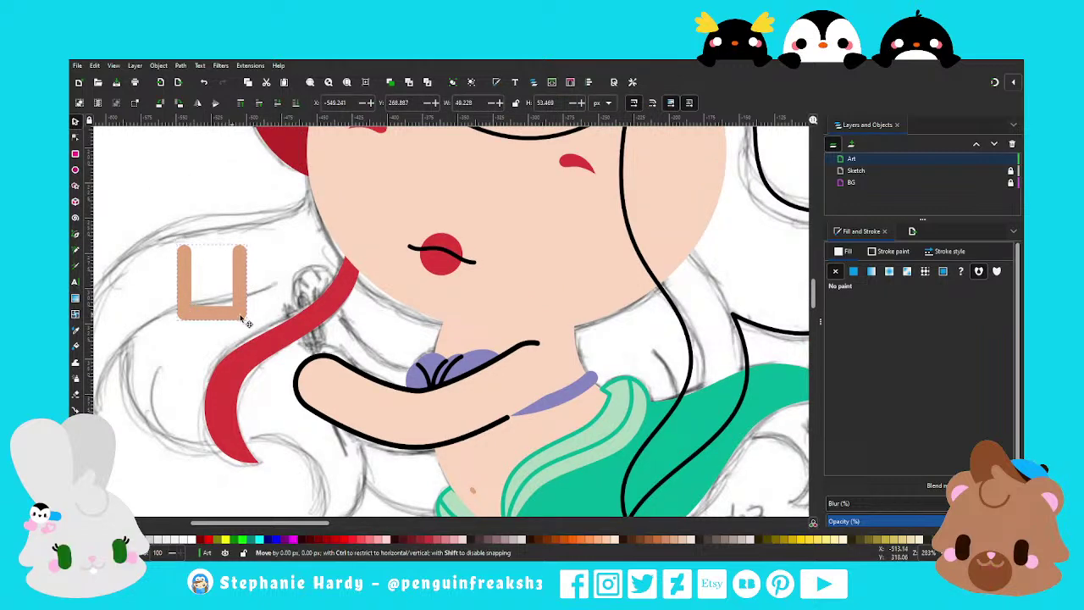
drag(224, 319, 324, 356)
click(339, 292)
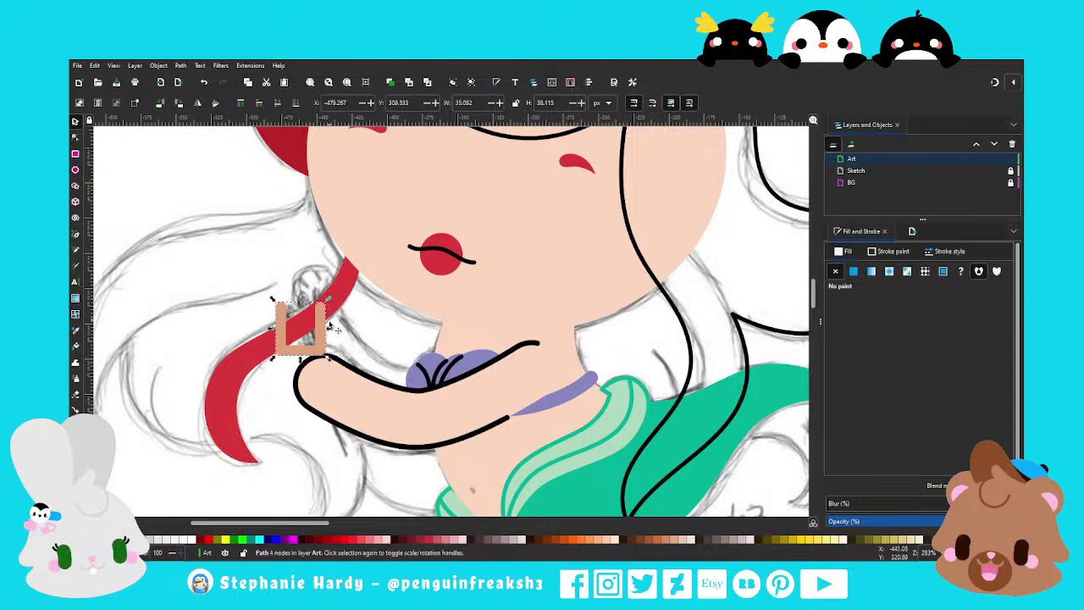
drag(346, 277, 291, 297)
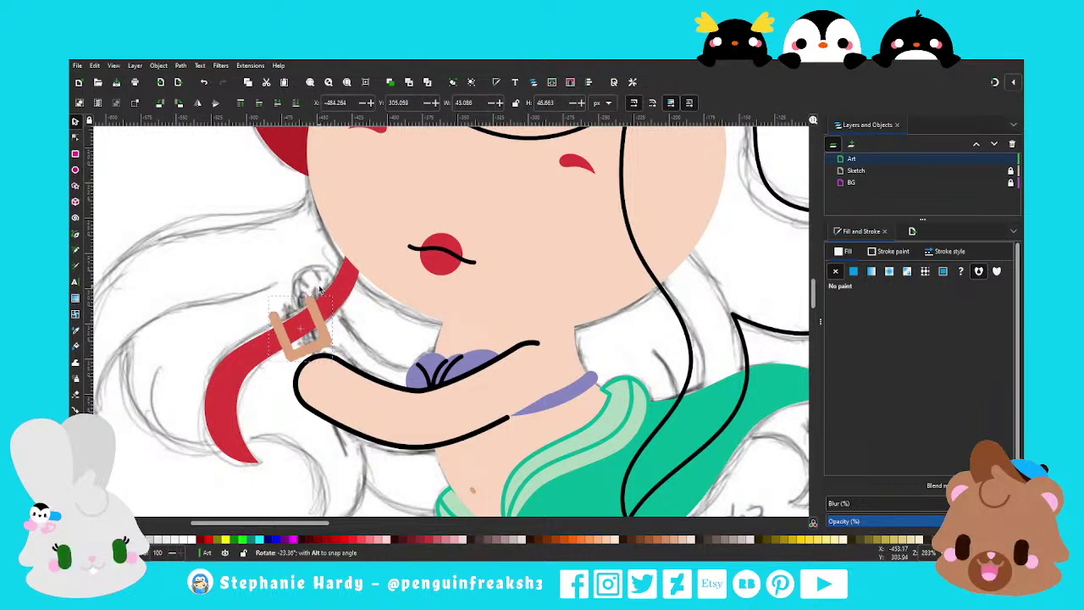
drag(331, 351, 329, 339)
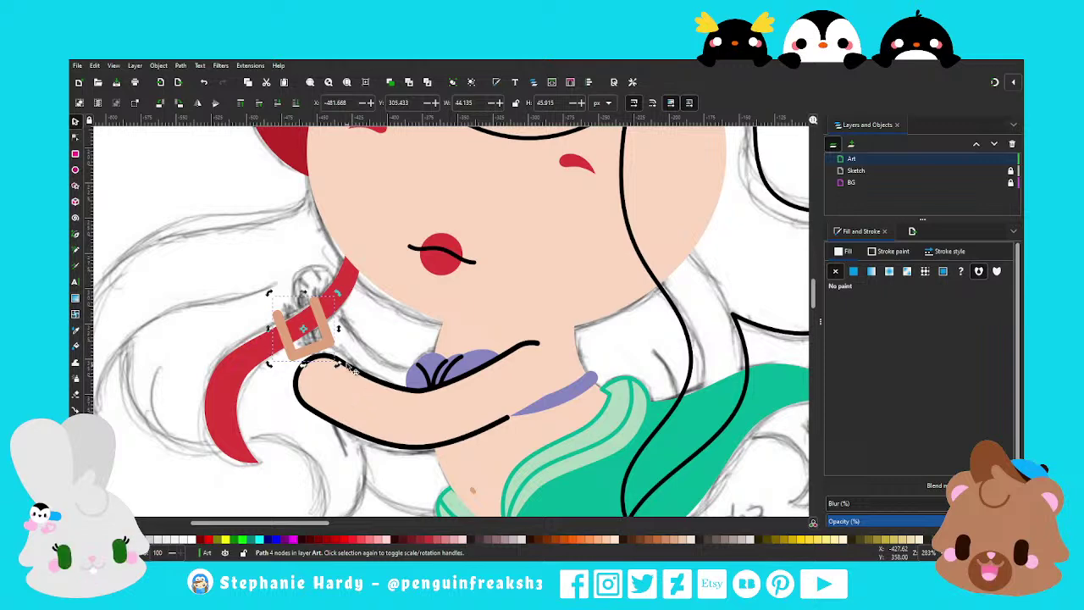
drag(334, 345, 324, 334)
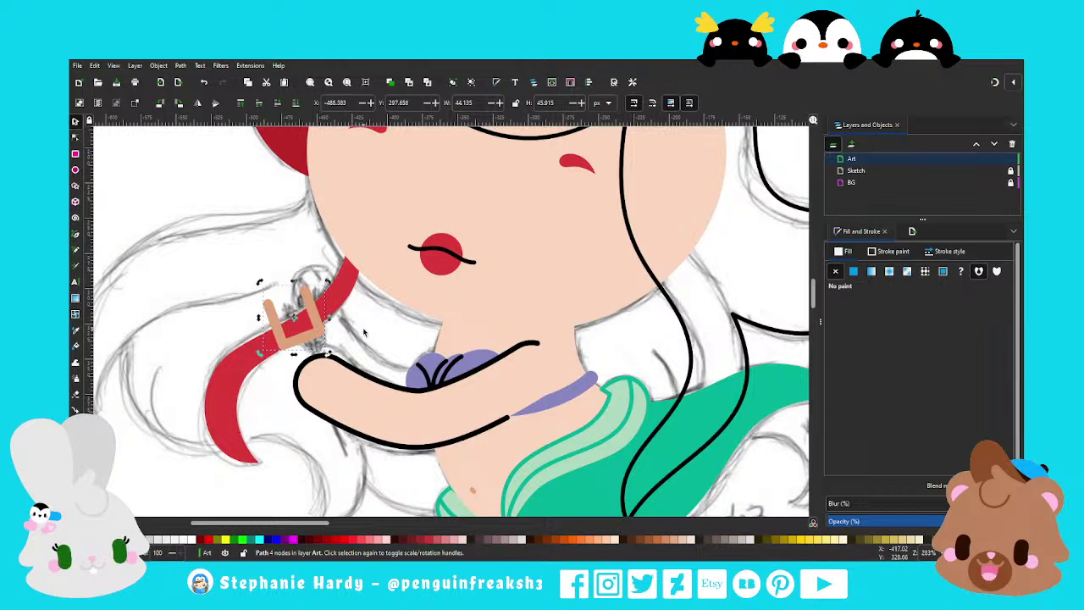
Change the tan U shape's outline colour to grey
key(Escape)
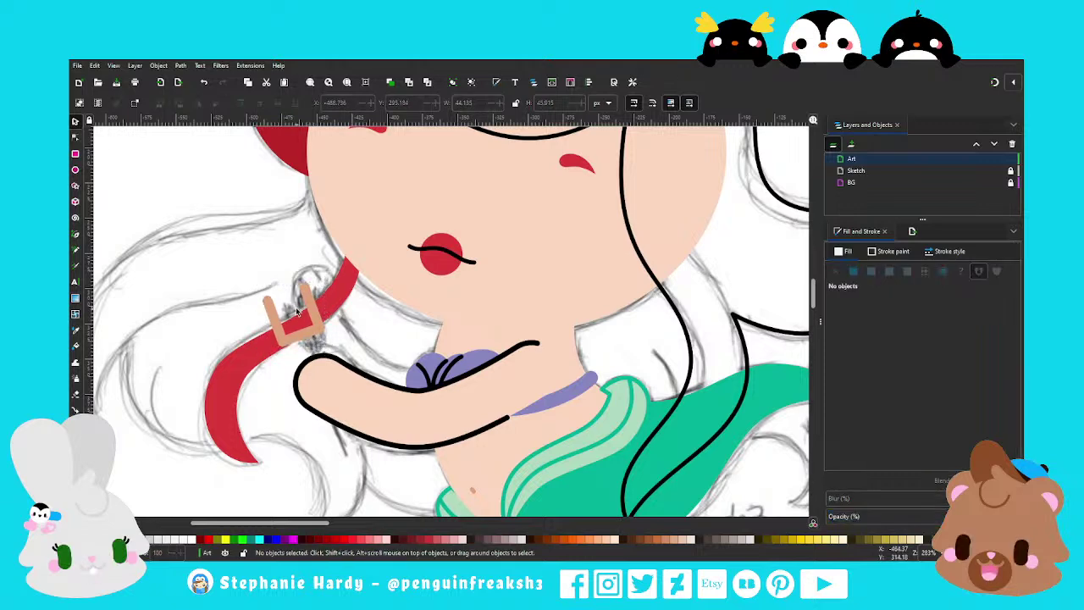
scroll(286, 305, up, 2)
scroll(285, 305, up, 1)
click(311, 395)
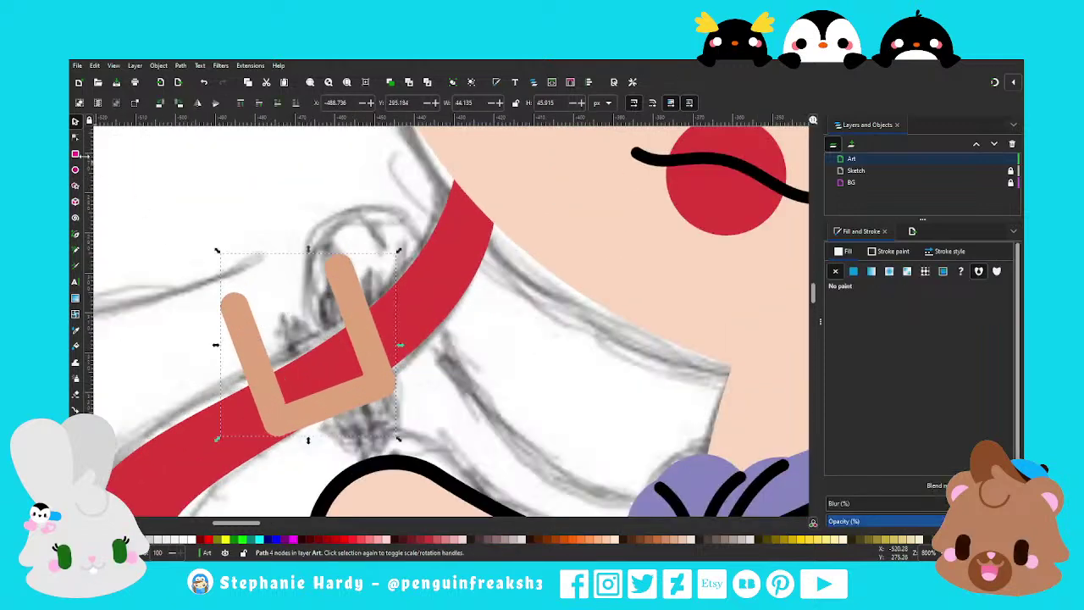
key(n)
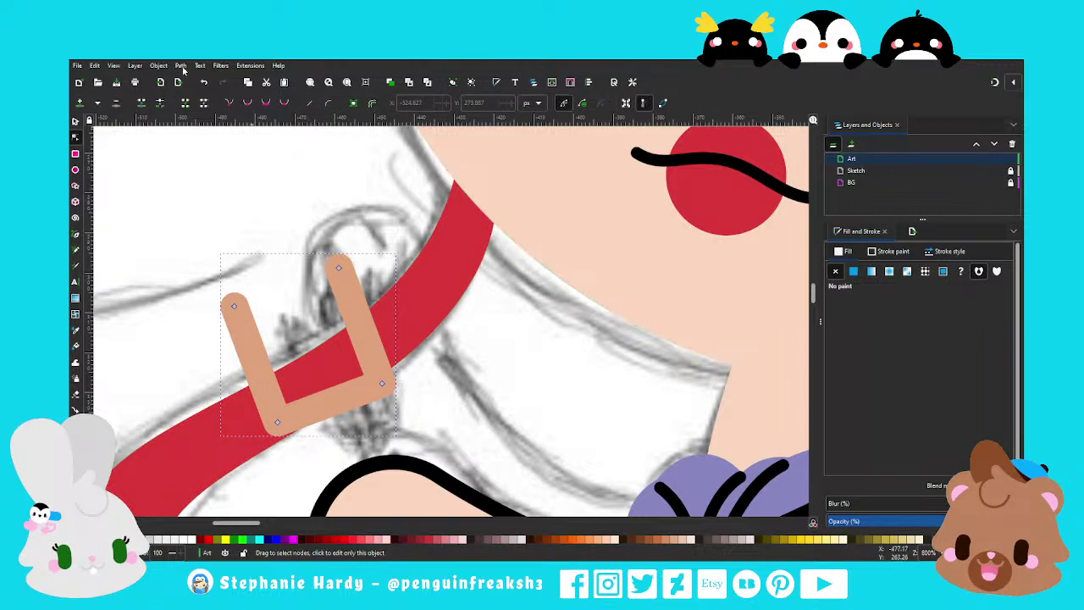
click(892, 252)
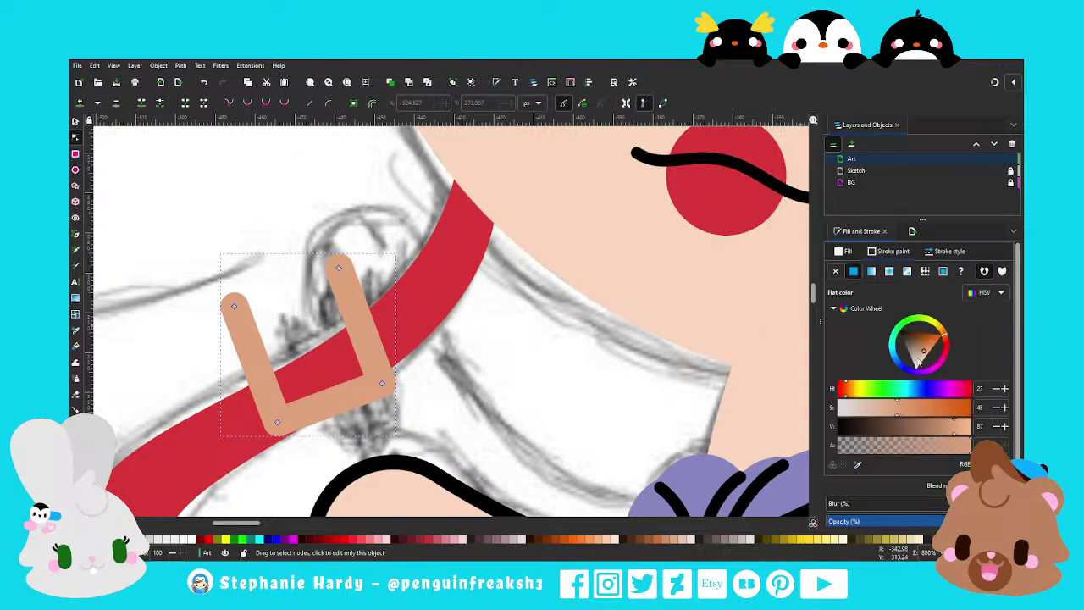
drag(921, 359, 909, 360)
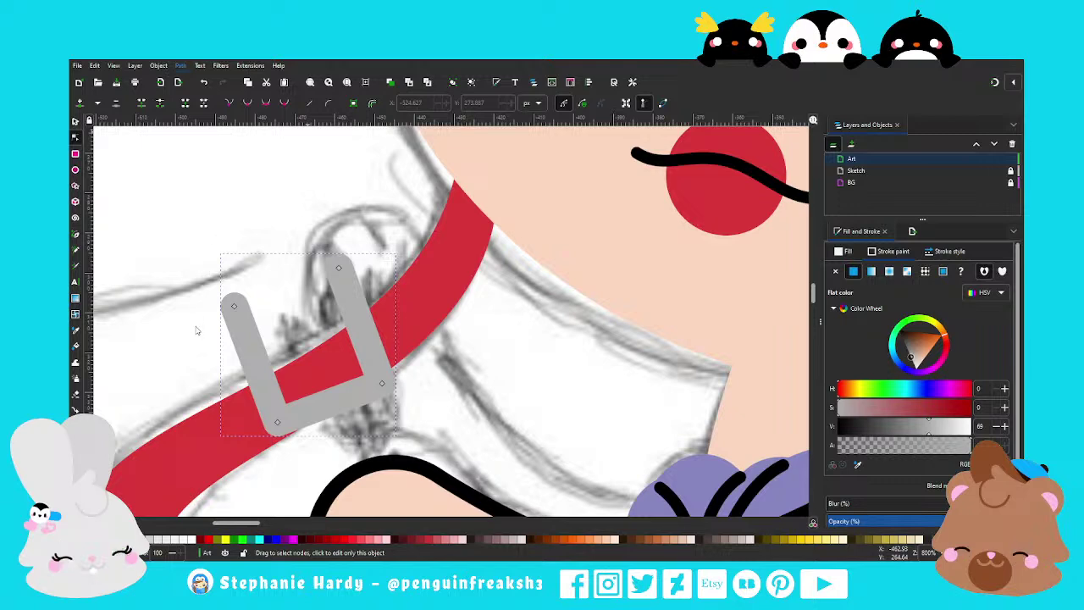
Round the U's bottom corners with a Corners path effect and set its stroke width to 5 px
key(ctrl+shift+7)
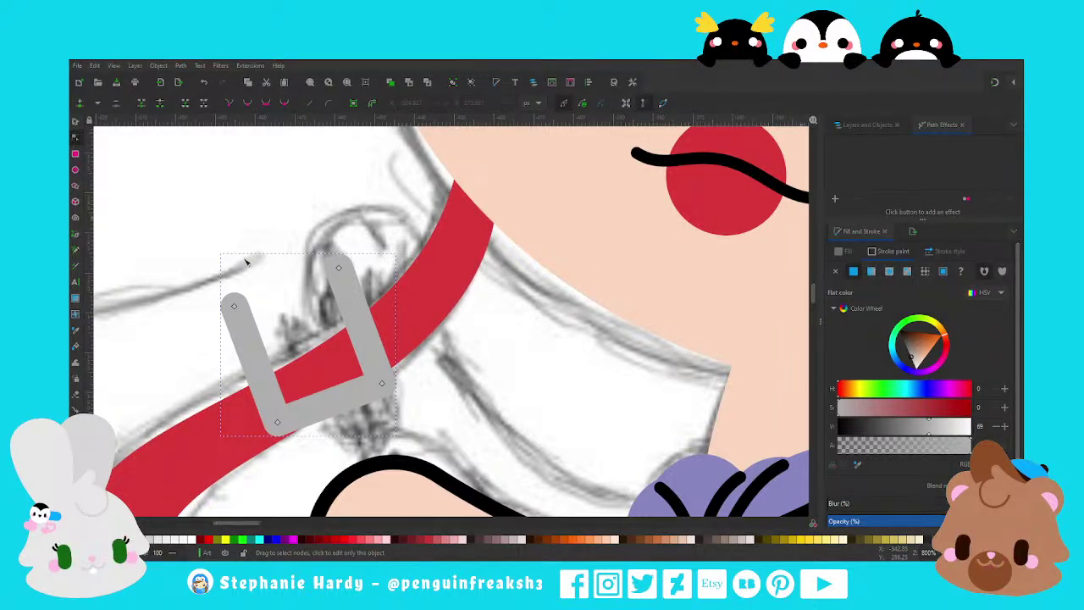
drag(458, 441, 237, 374)
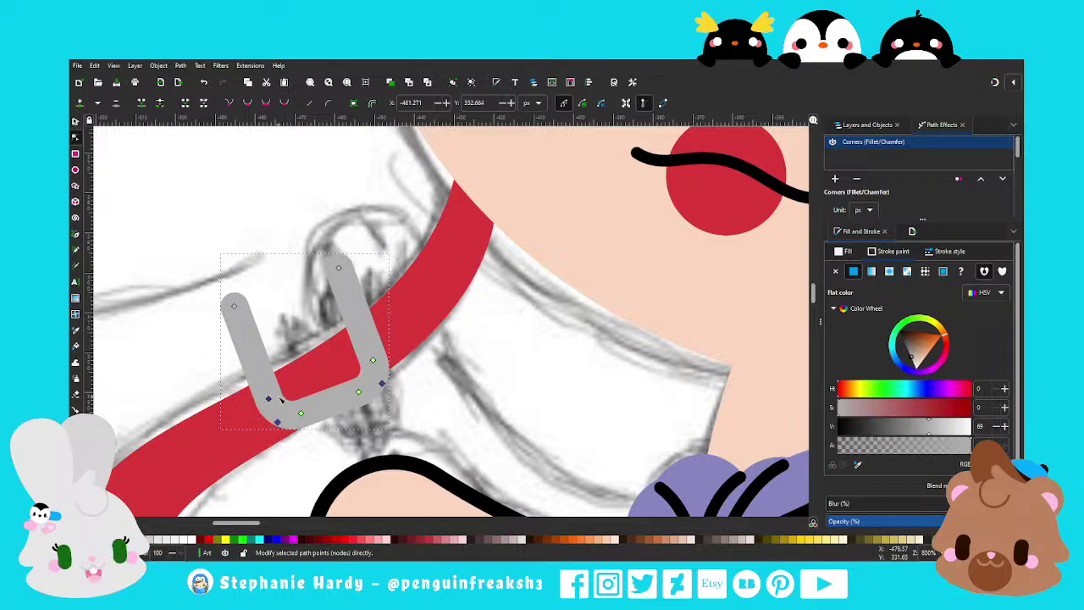
drag(271, 401, 264, 384)
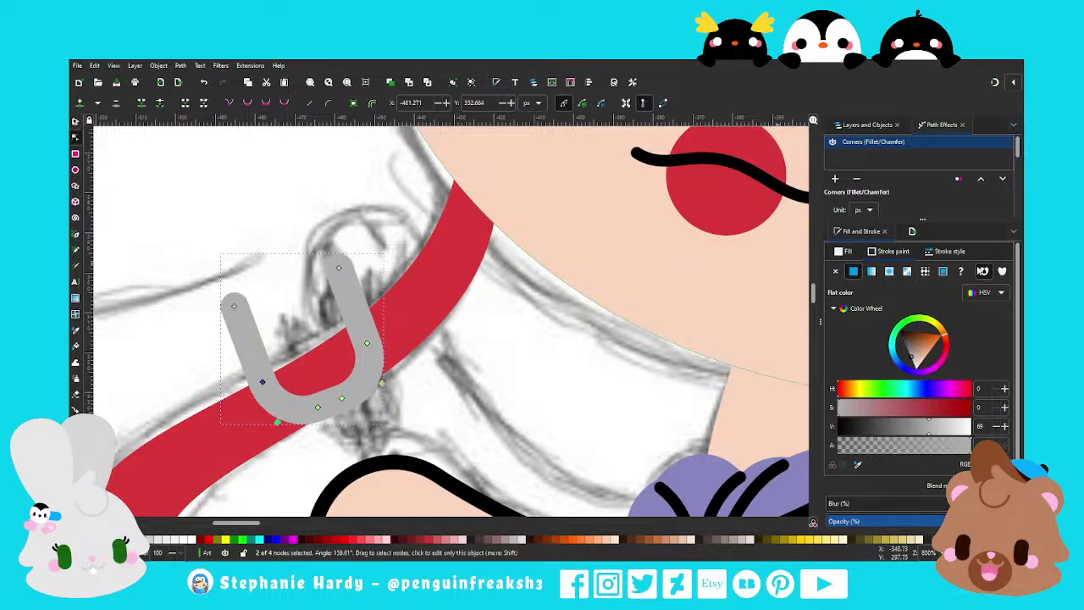
click(949, 252)
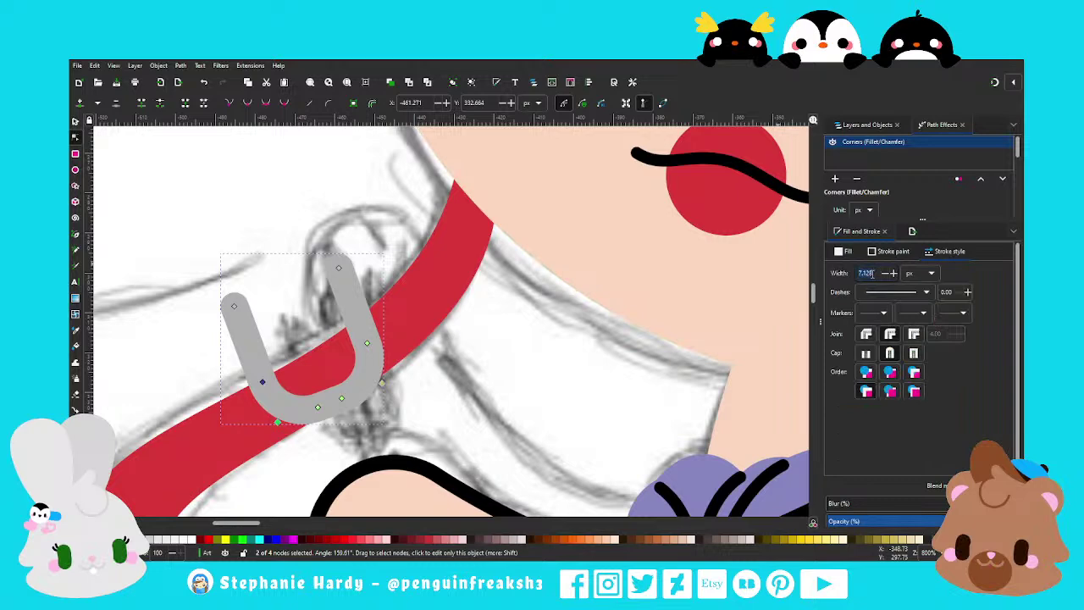
text(10)
key(Return)
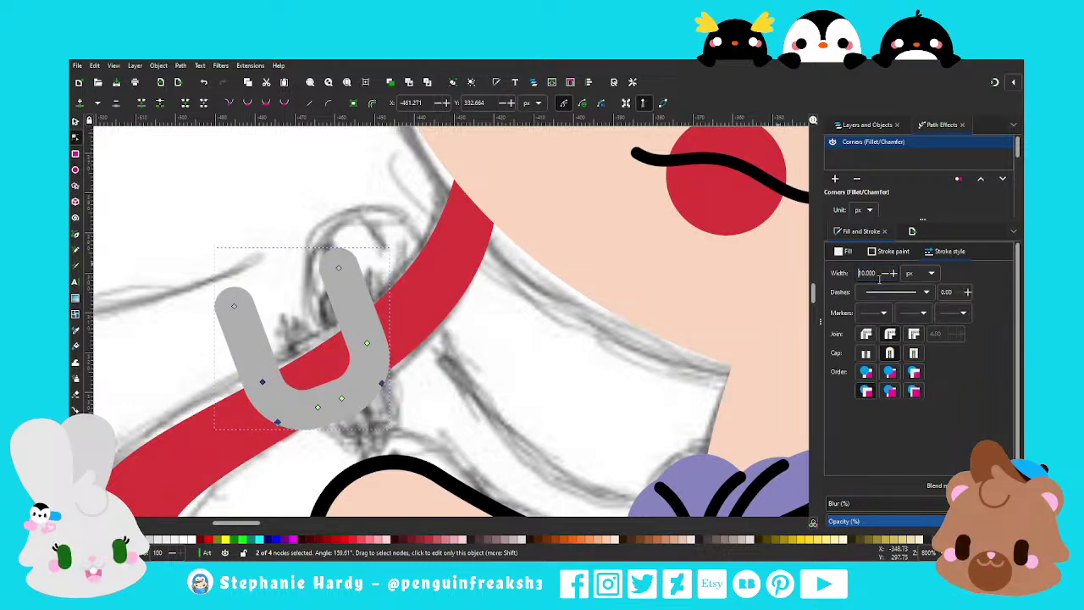
text(5)
key(Return)
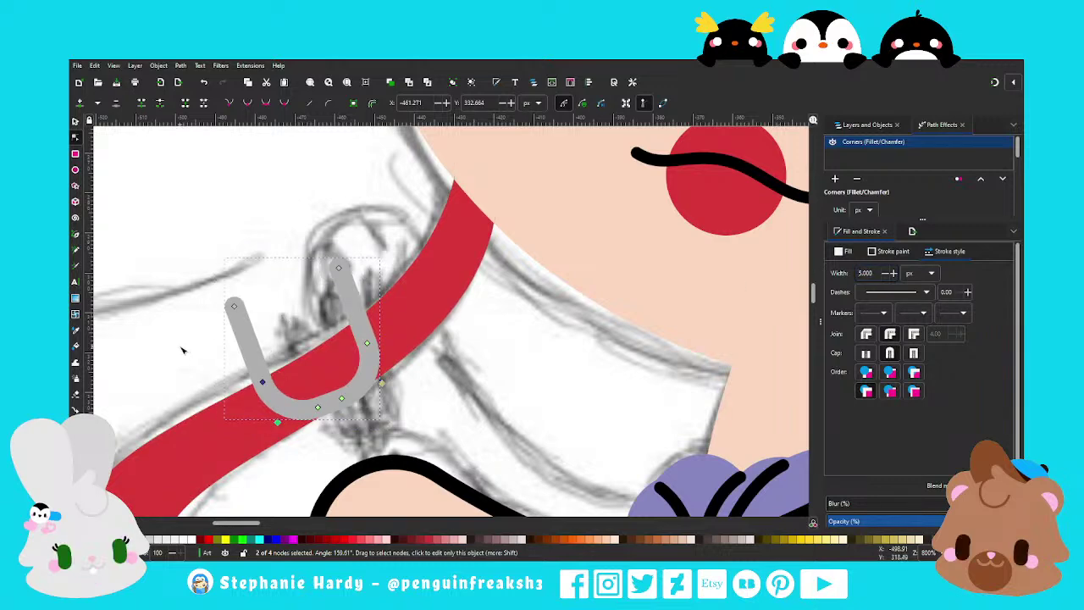
click(76, 236)
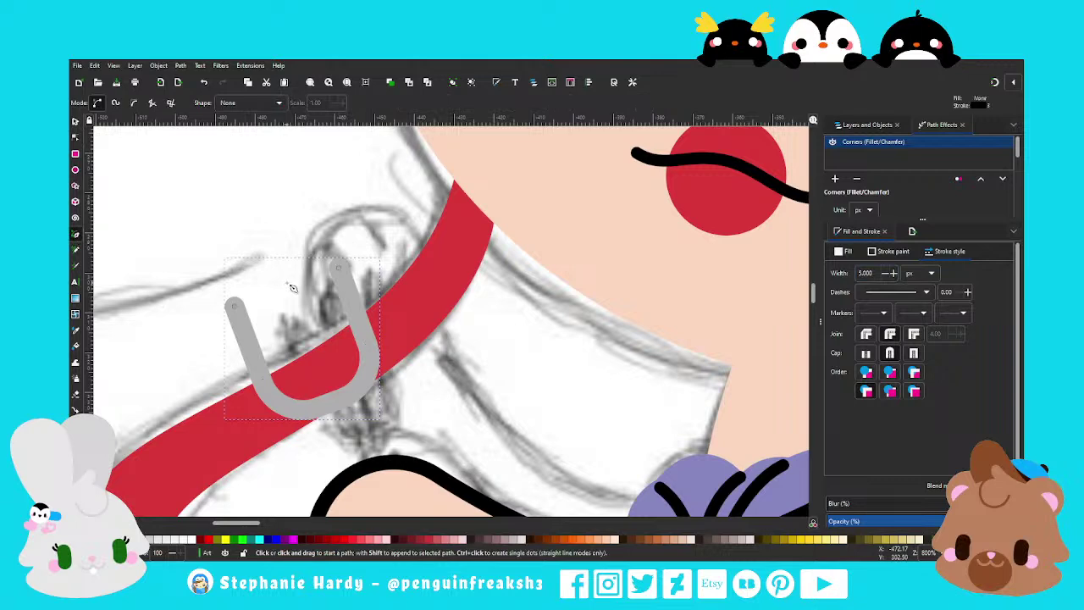
Draw a 5 px grey middle prong line inside the U
click(287, 282)
double_click(333, 401)
text(5)
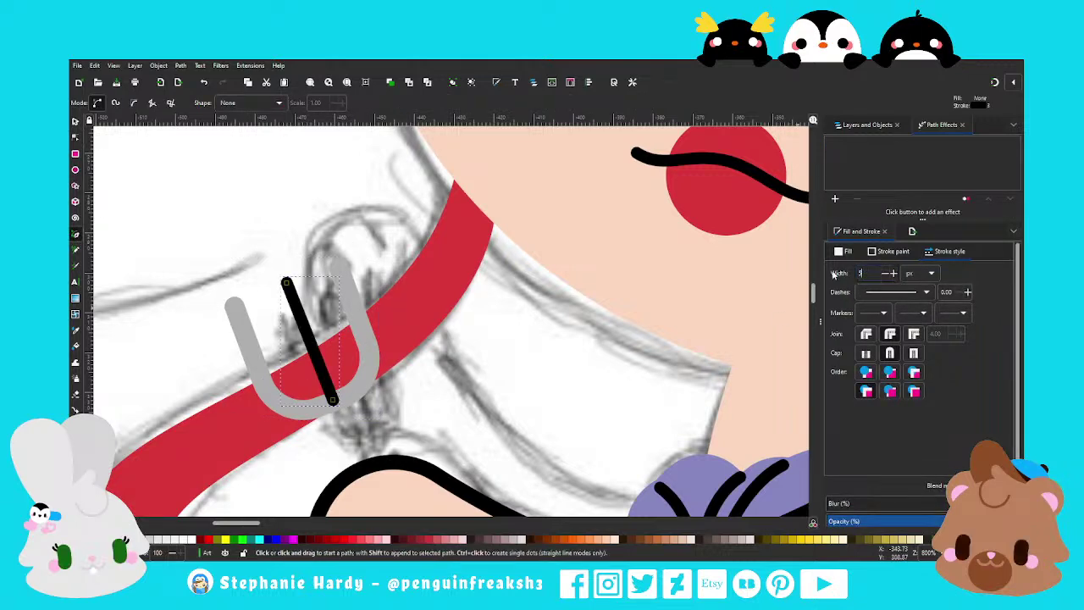
key(Return)
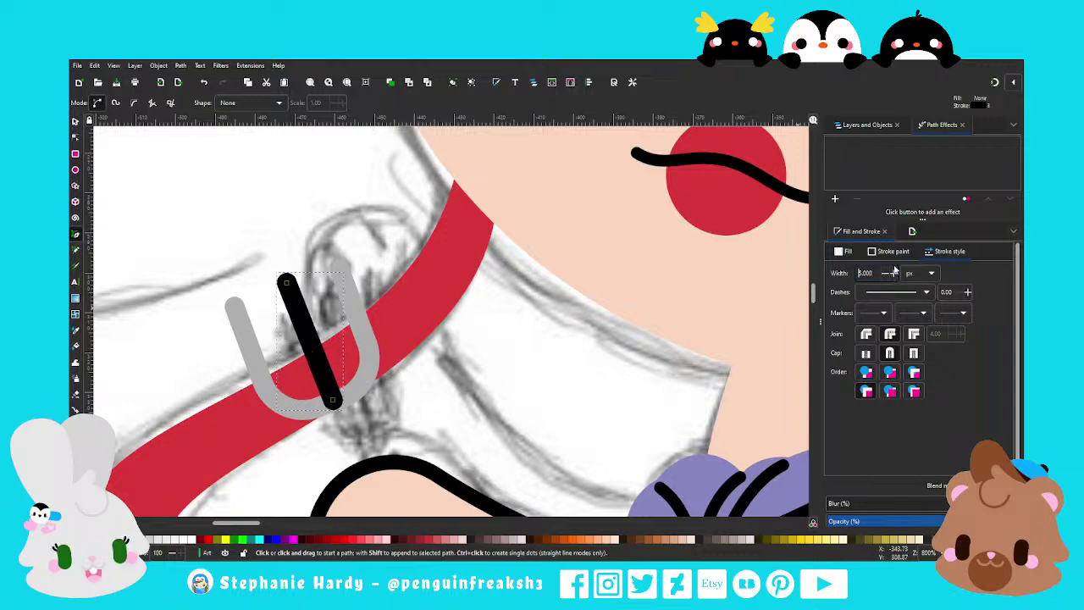
click(893, 251)
click(857, 464)
click(371, 337)
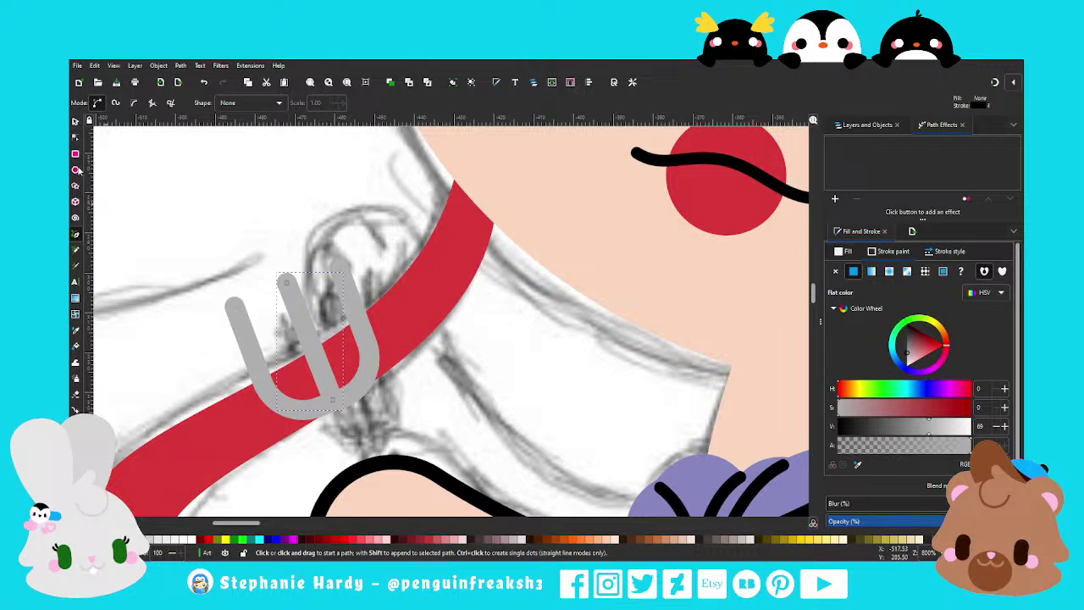
Extend the prong into a handle reaching the hand, group the fork, and send it behind the hair and arm
key(s)
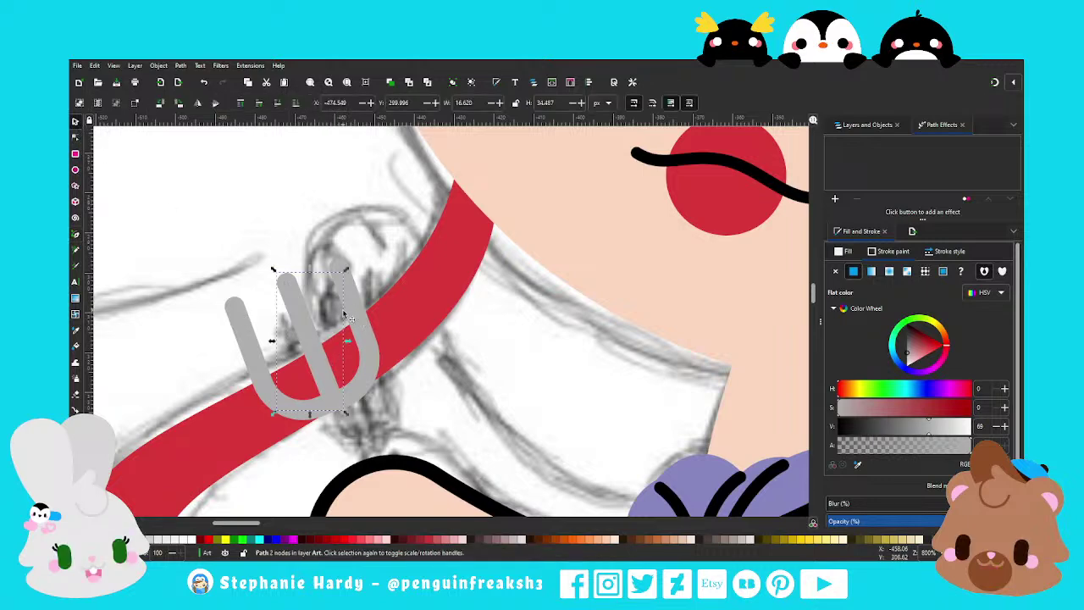
key(n)
scroll(339, 228, down, 1)
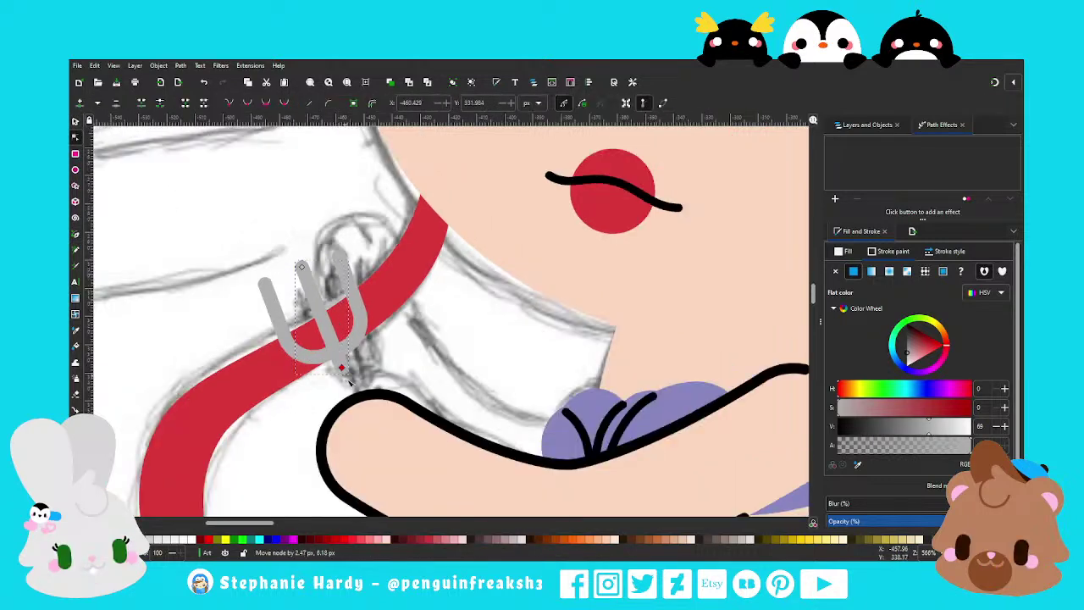
drag(344, 358, 383, 476)
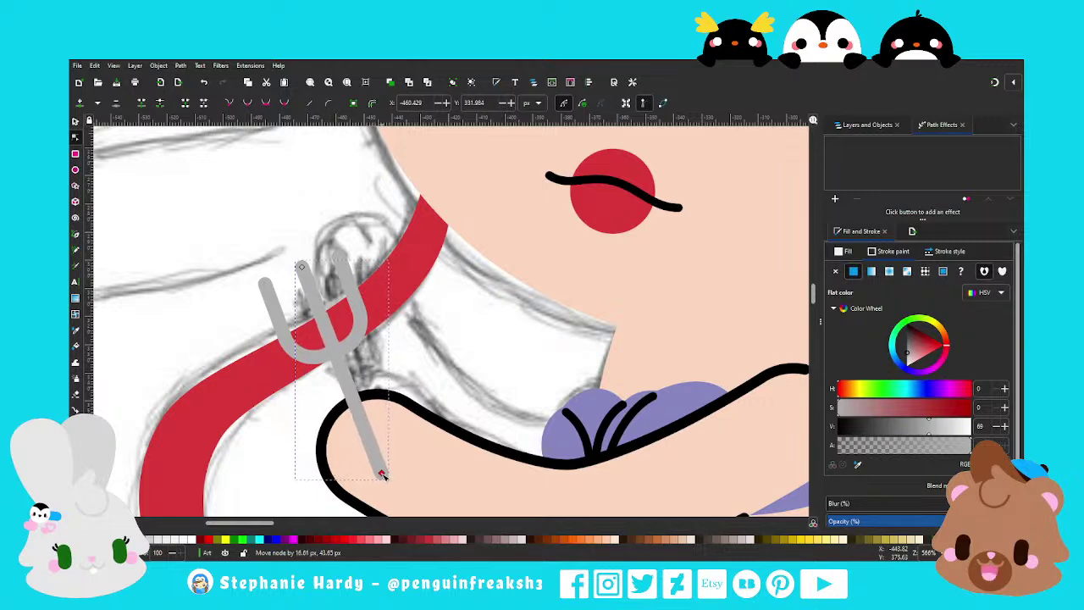
key(s)
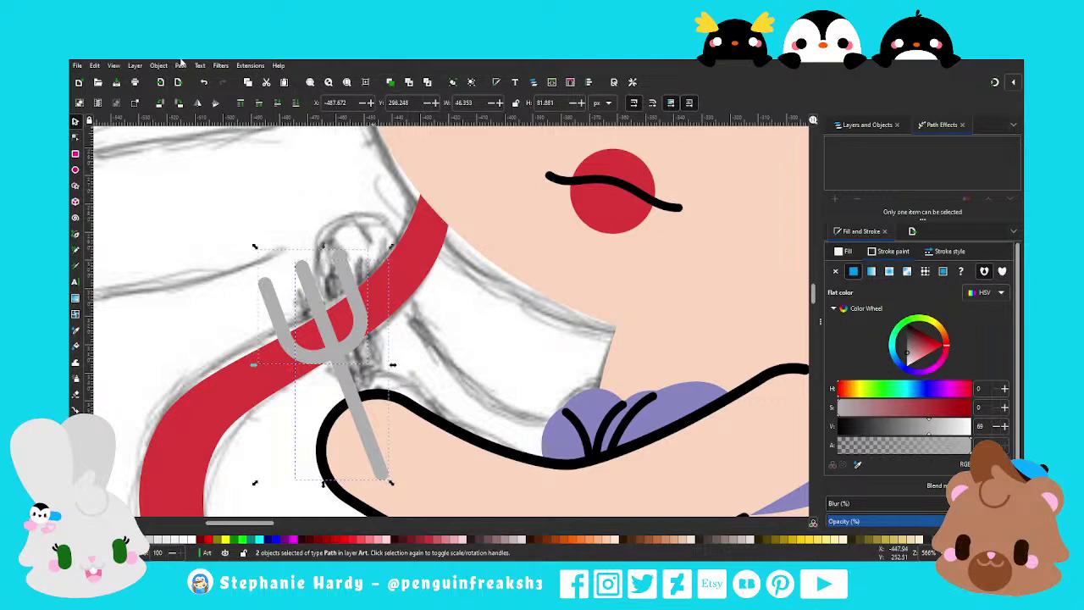
click(453, 82)
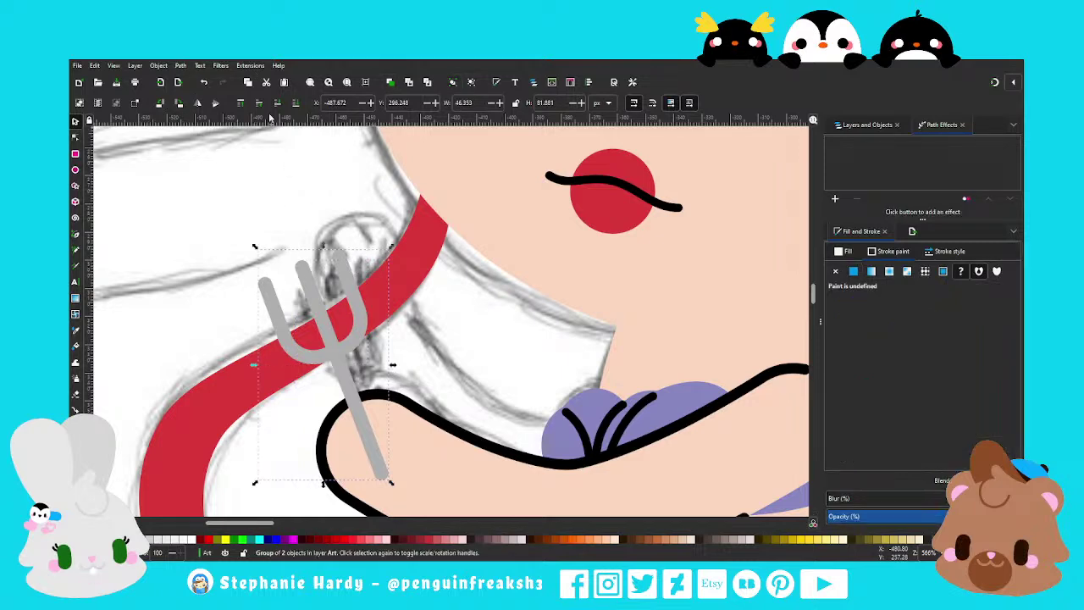
click(296, 104)
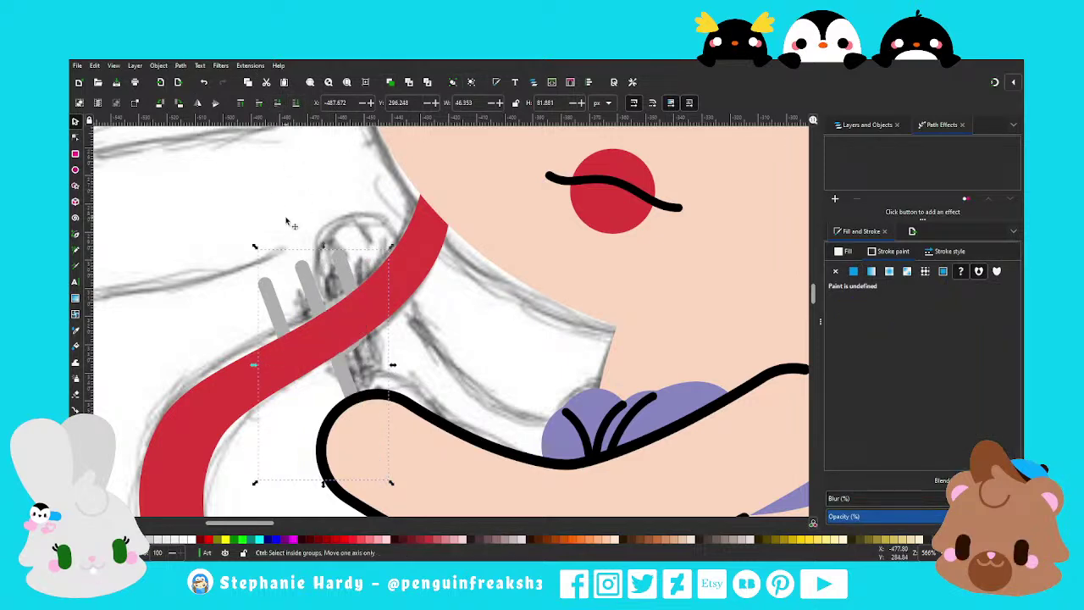
scroll(288, 225, down, 2)
Widen the red hair strand's upper and lower curves by dragging its Bézier handles
drag(300, 253, 301, 251)
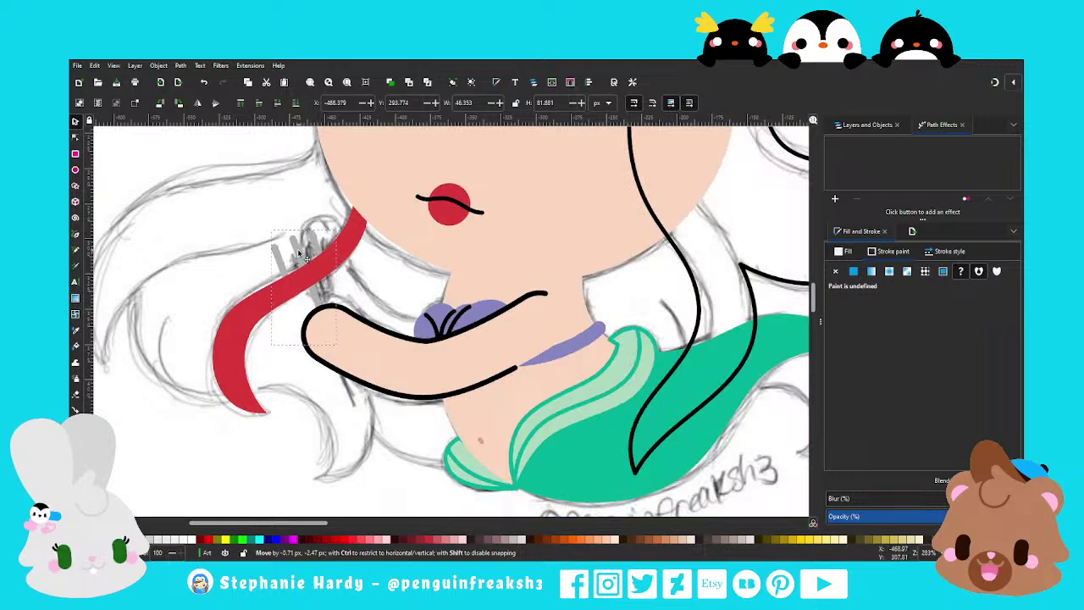
click(351, 249)
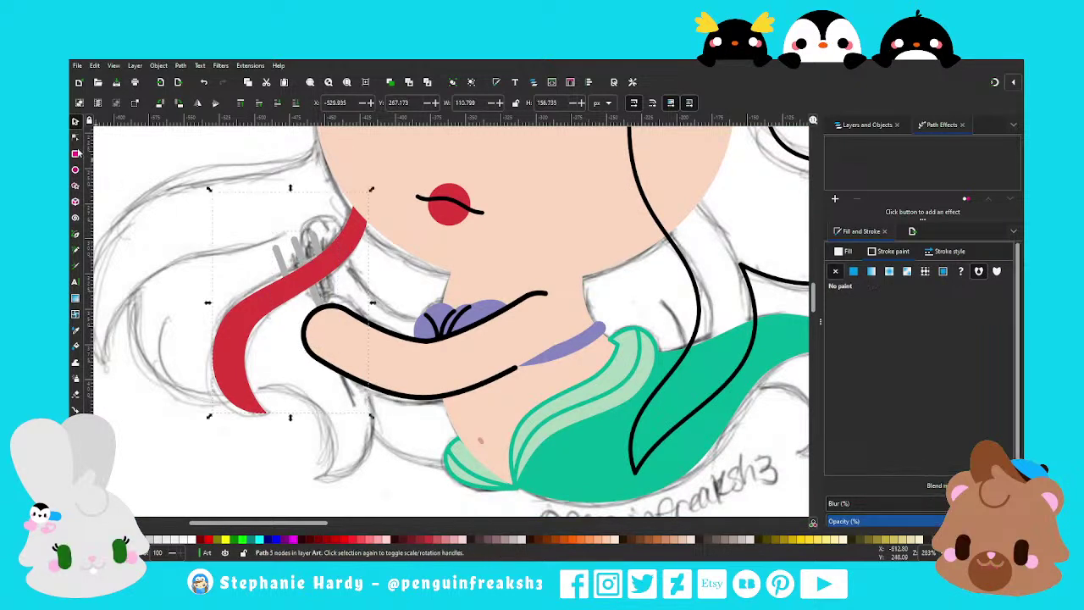
key(n)
drag(234, 315, 252, 295)
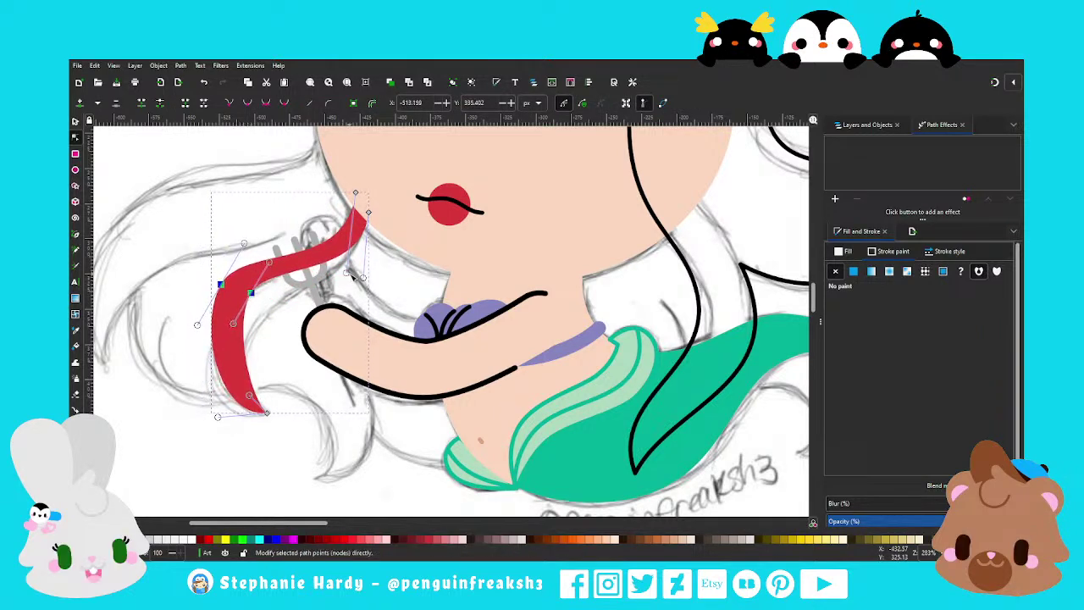
drag(346, 273, 346, 254)
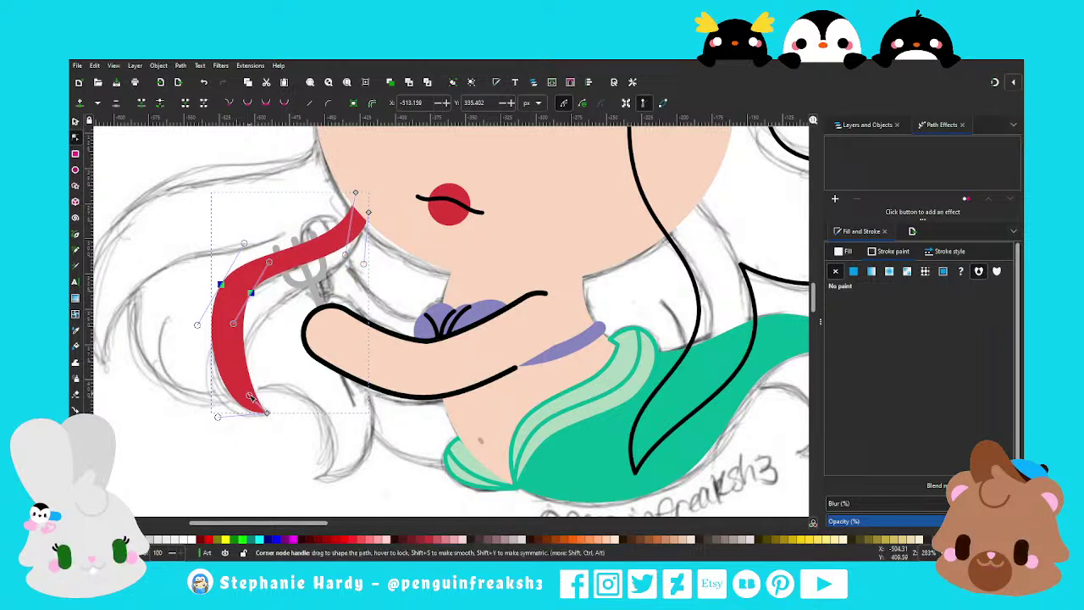
drag(217, 418, 207, 416)
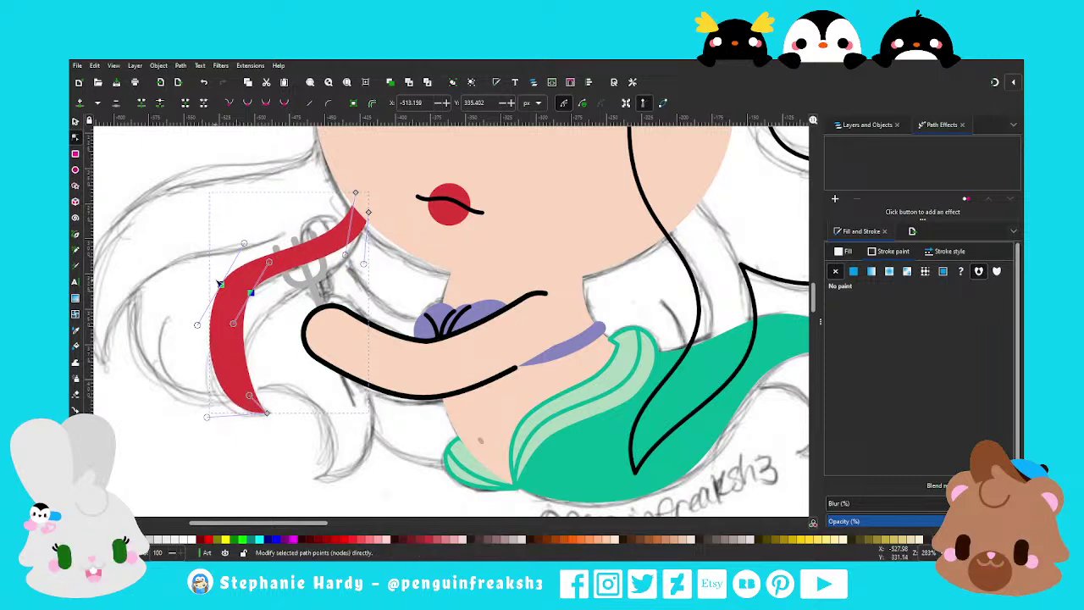
drag(244, 244, 253, 236)
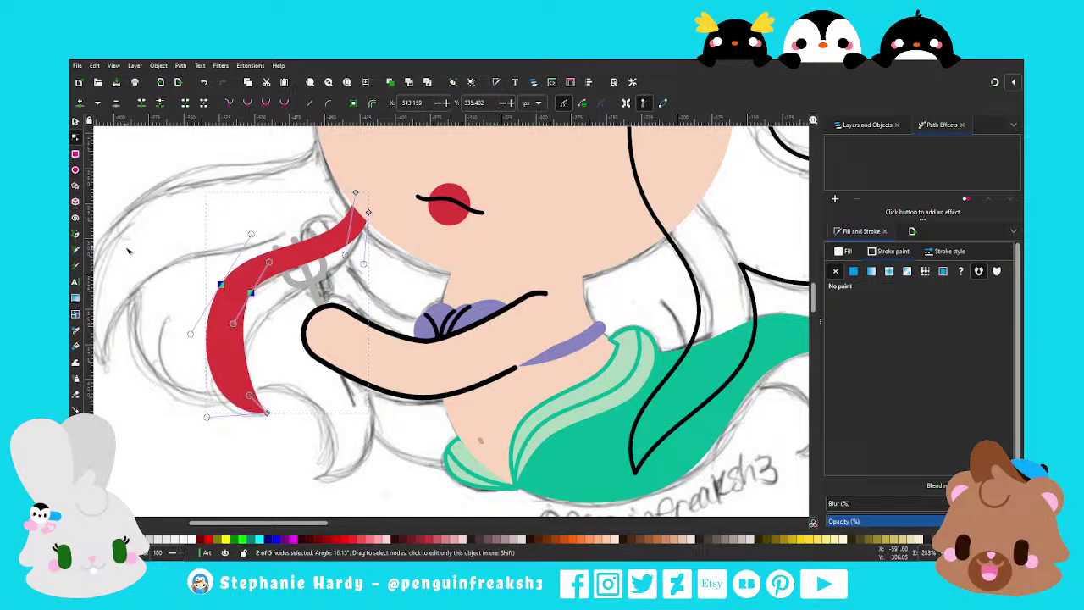
drag(270, 261, 277, 265)
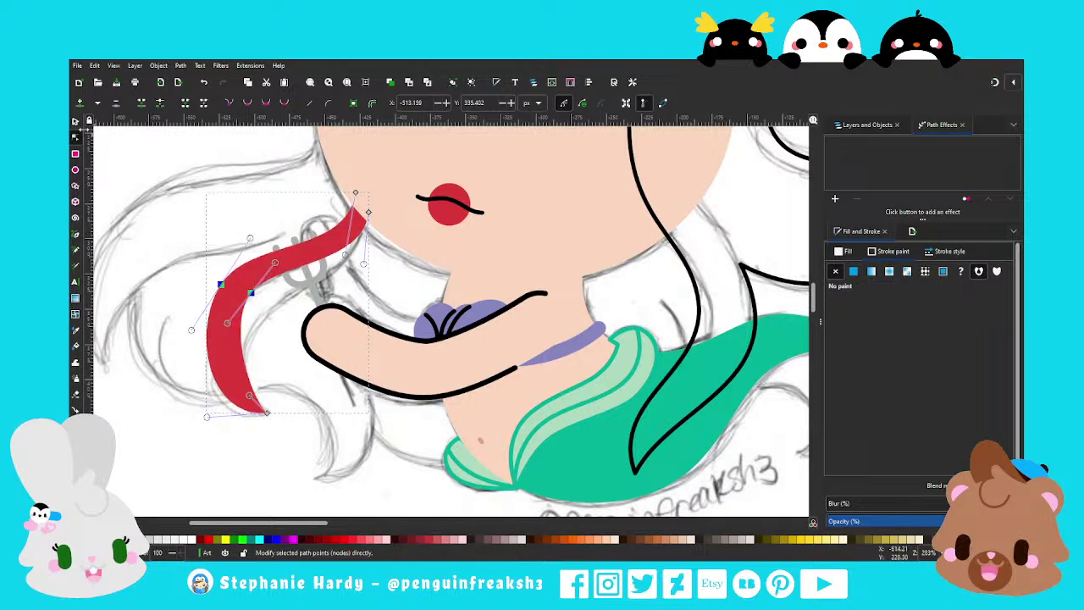
key(s)
click(158, 213)
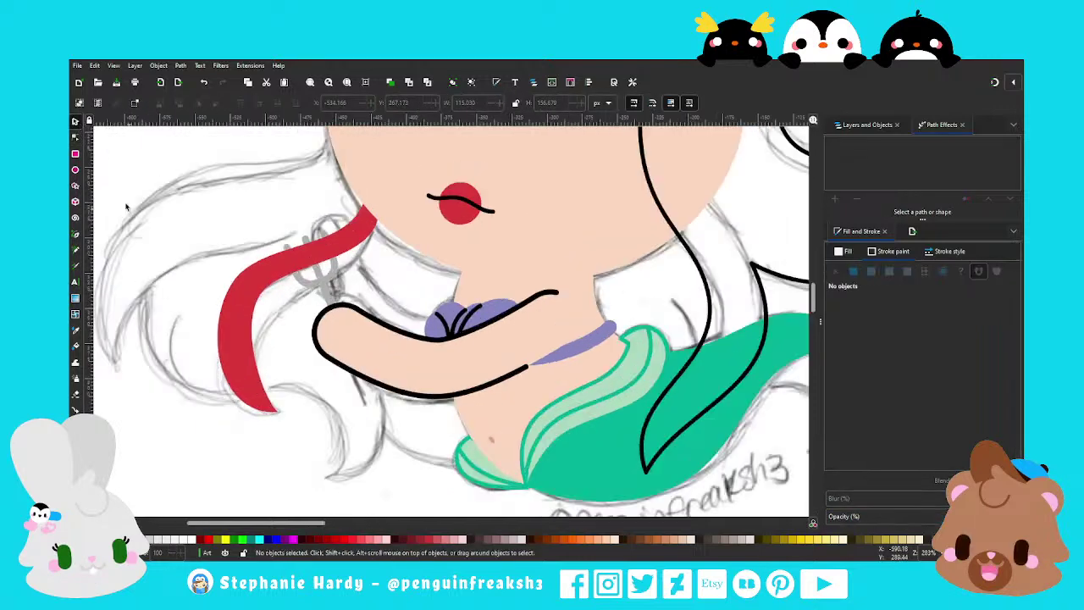
Bend the strand's lower end left and smooth its upper and middle curves past the hand
click(75, 136)
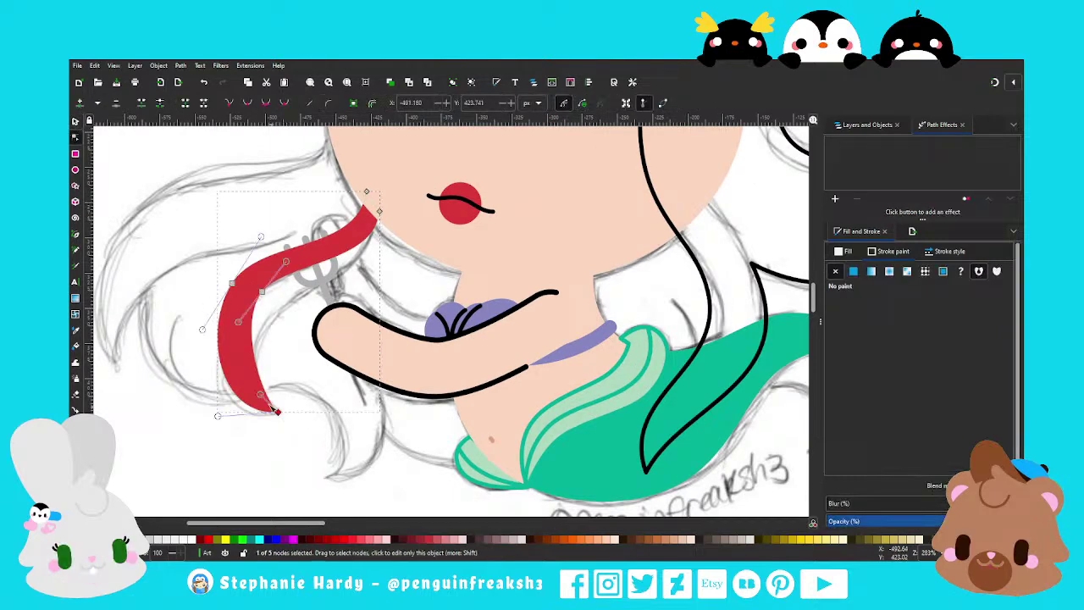
click(277, 412)
drag(260, 397, 230, 388)
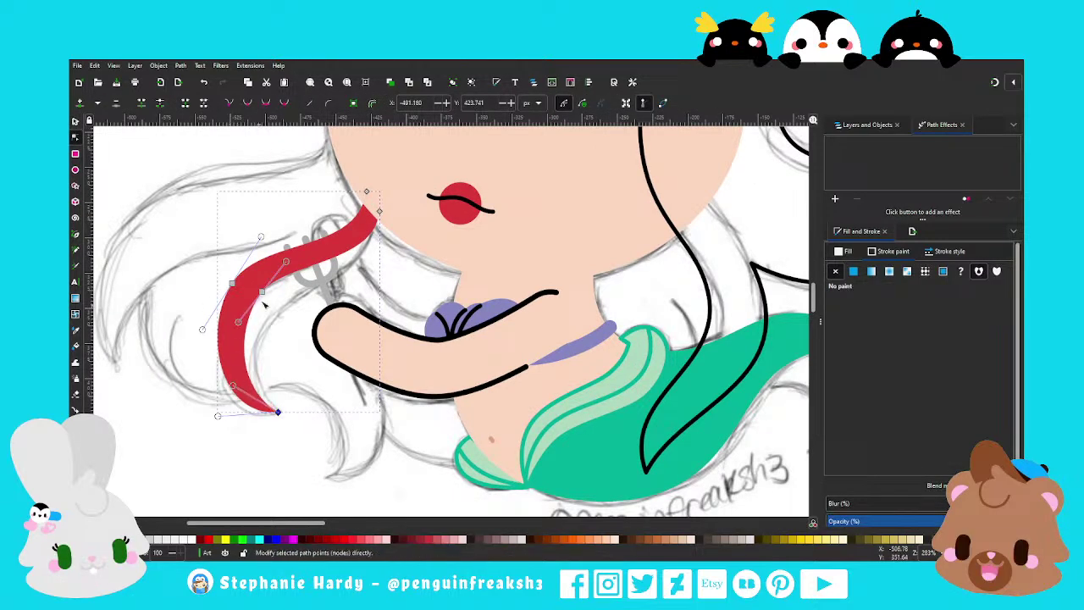
drag(286, 262, 294, 262)
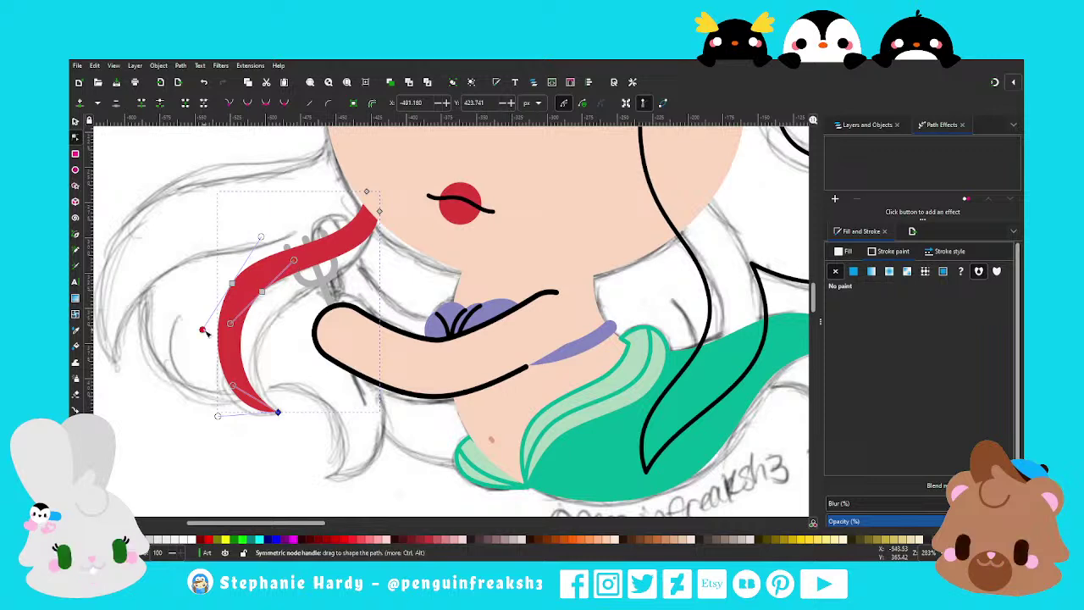
drag(202, 329, 198, 326)
click(75, 121)
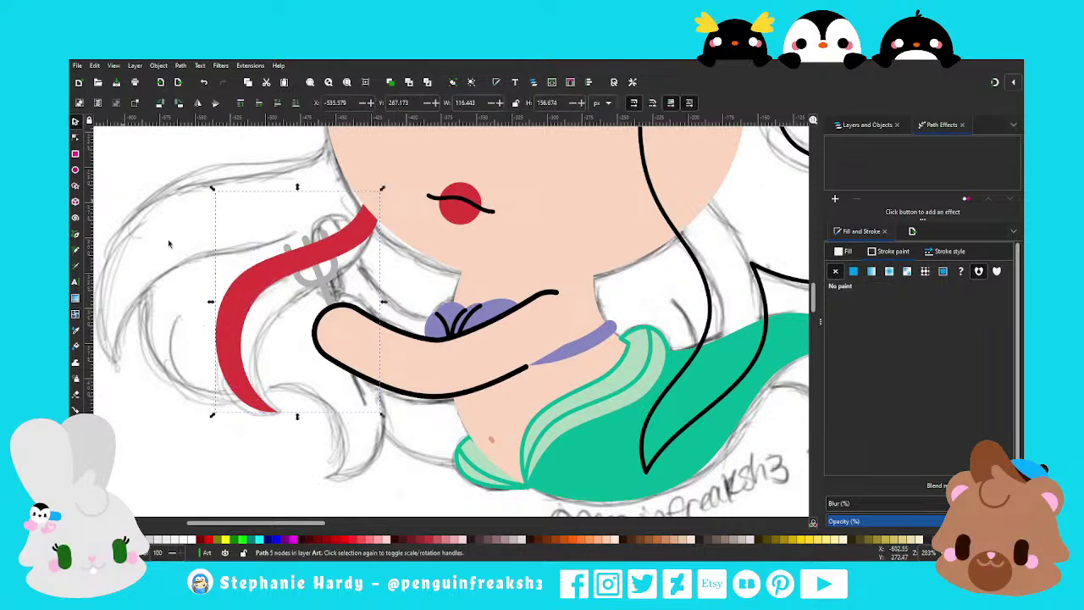
scroll(314, 352, down, 2)
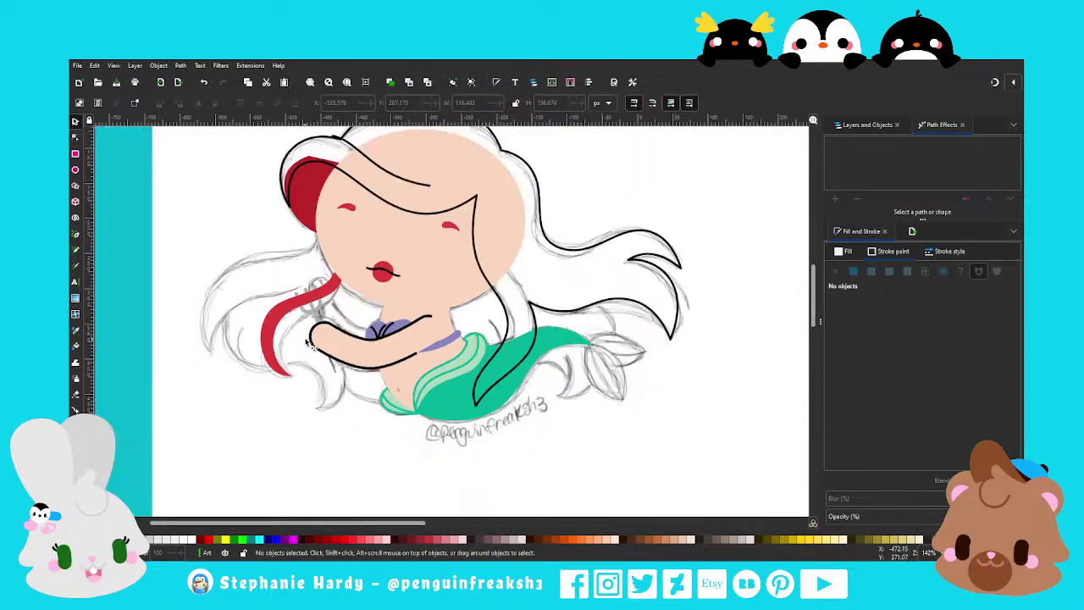
Zoom toward the mermaid's hand and select the grey fork path instead of the sketch
scroll(312, 341, up, 1)
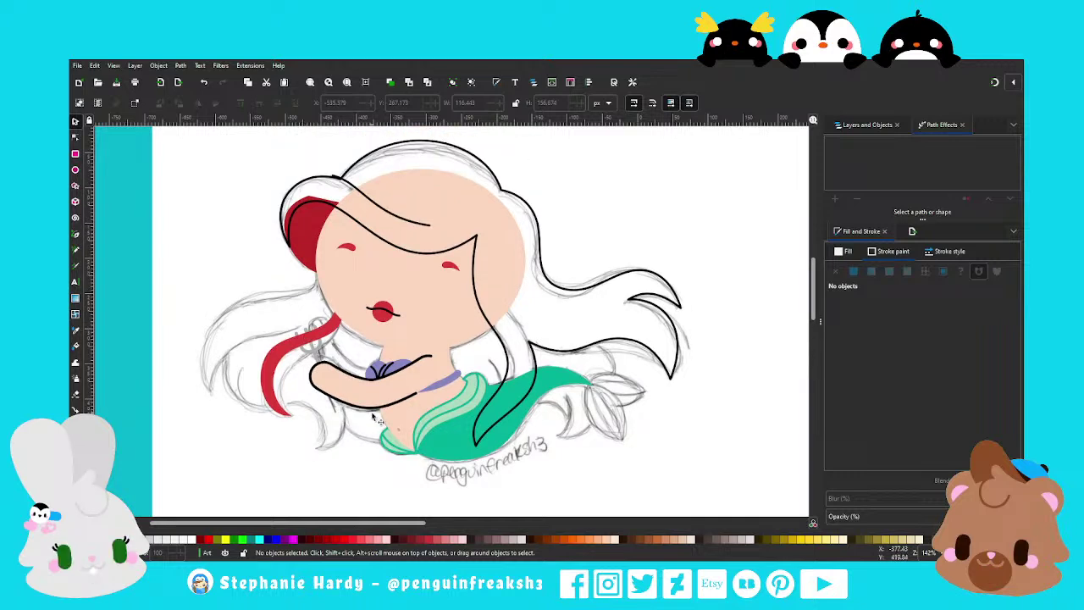
scroll(325, 372, up, 1)
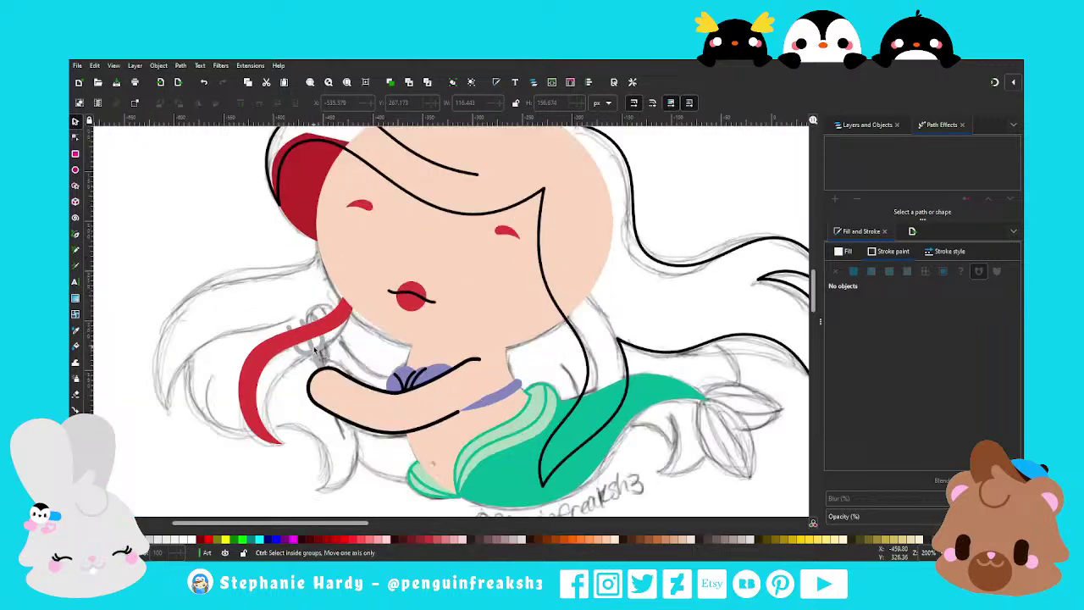
scroll(325, 373, up, 1)
scroll(339, 366, down, 2)
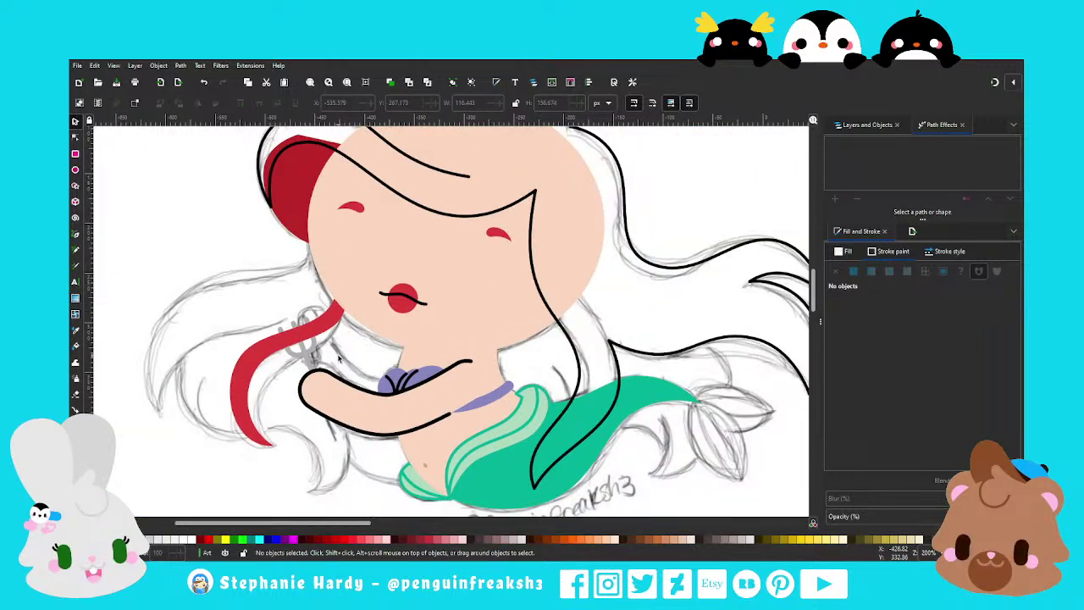
click(322, 349)
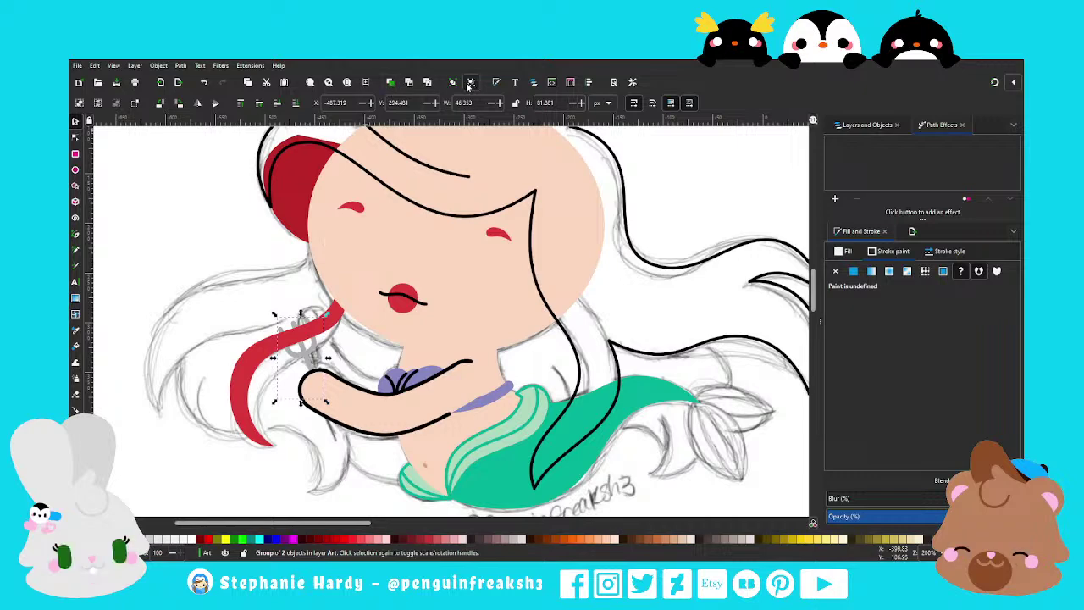
key(Escape)
click(322, 355)
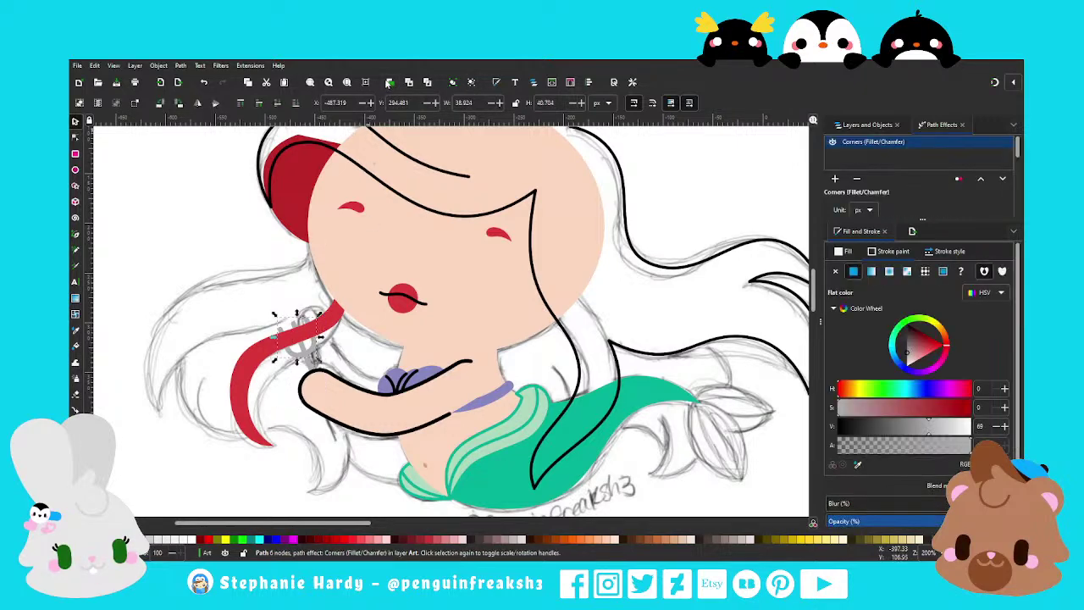
Inspect the fork path's nodes, then return to whole-object selection and zoom in to 800% on it
key(n)
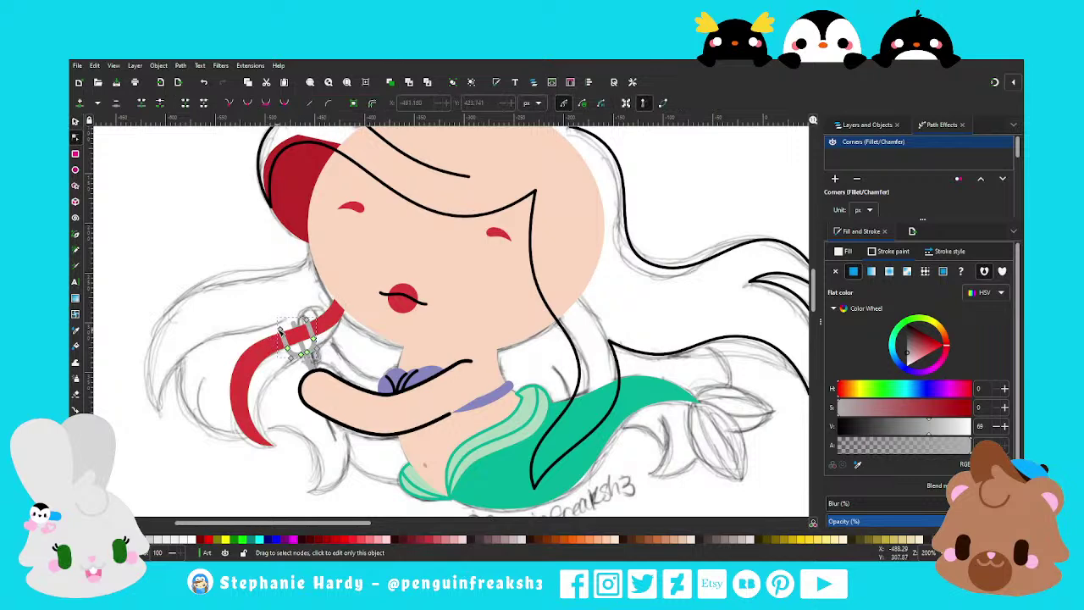
click(297, 373)
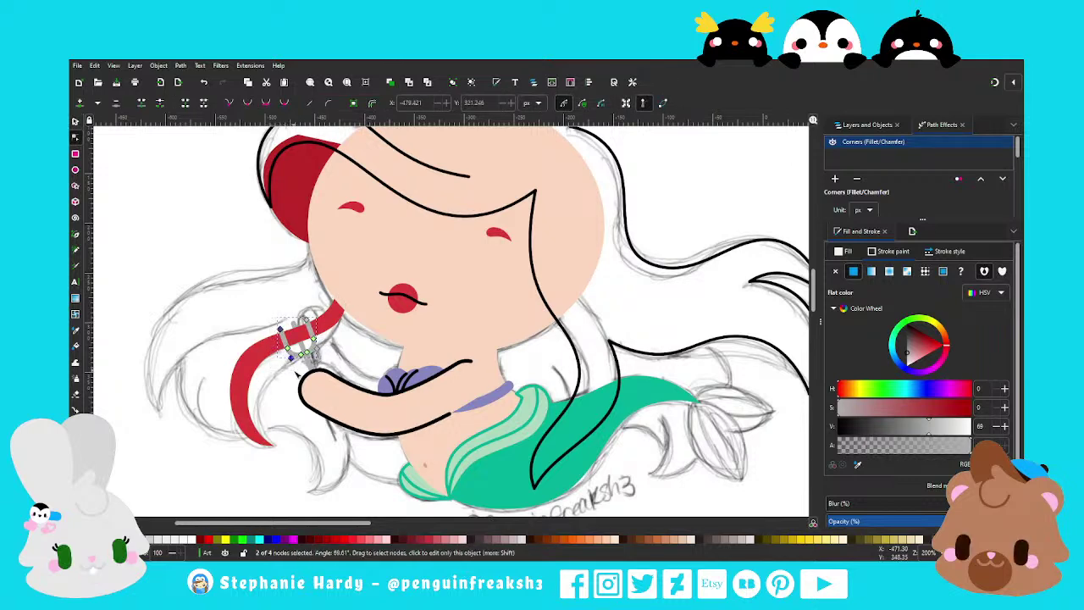
key(Escape)
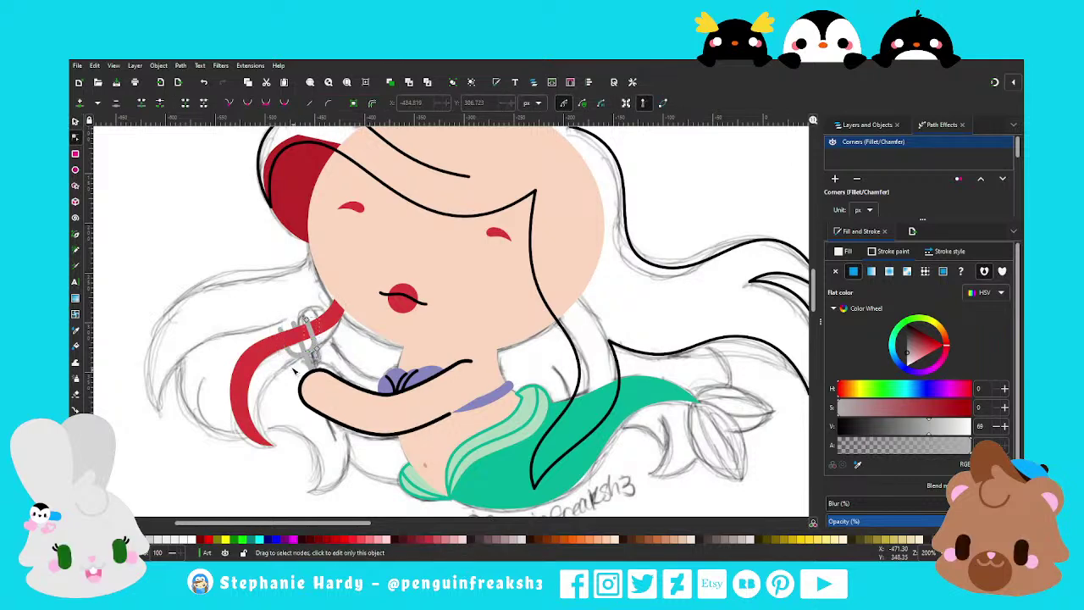
key(s)
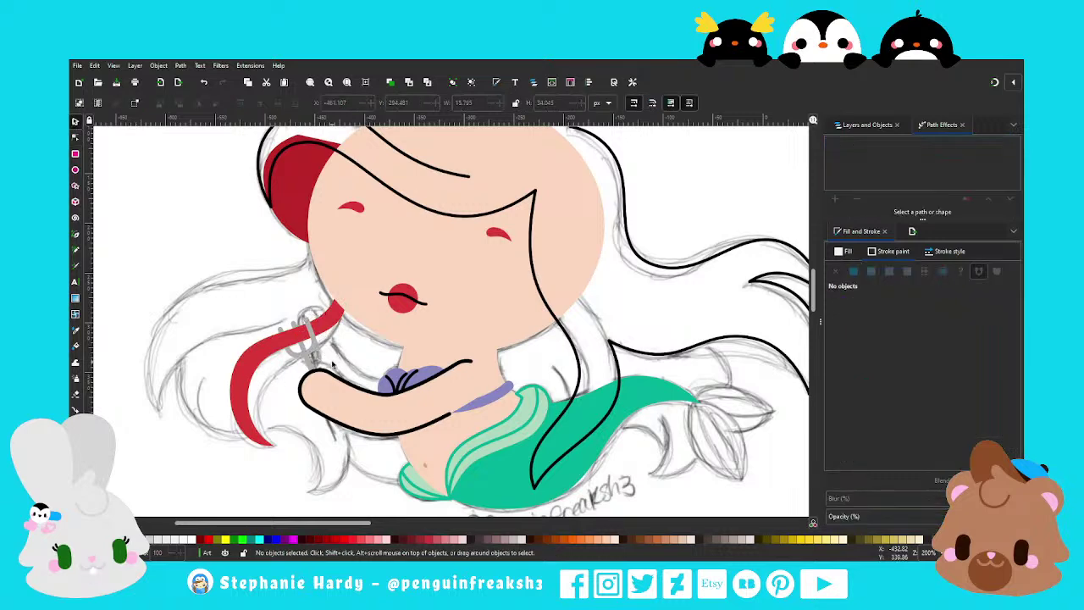
ctrl+scroll(333, 364, up, 3)
ctrl+scroll(313, 339, up, 1)
Pull up and delete the right prong's bottom node so it ends just below the red hair strand
key(n)
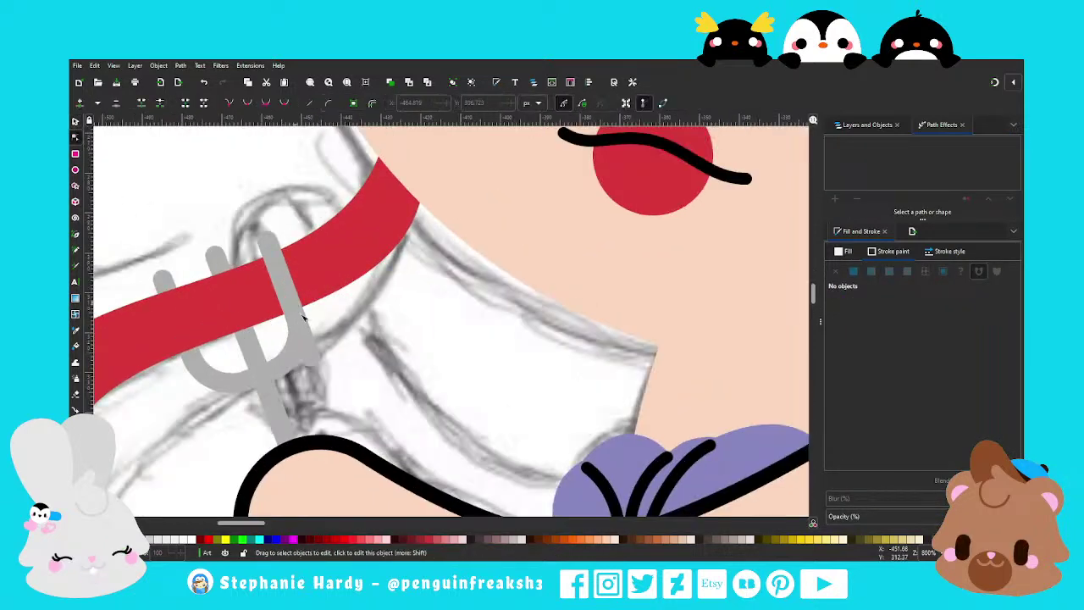
click(303, 316)
drag(317, 369, 307, 332)
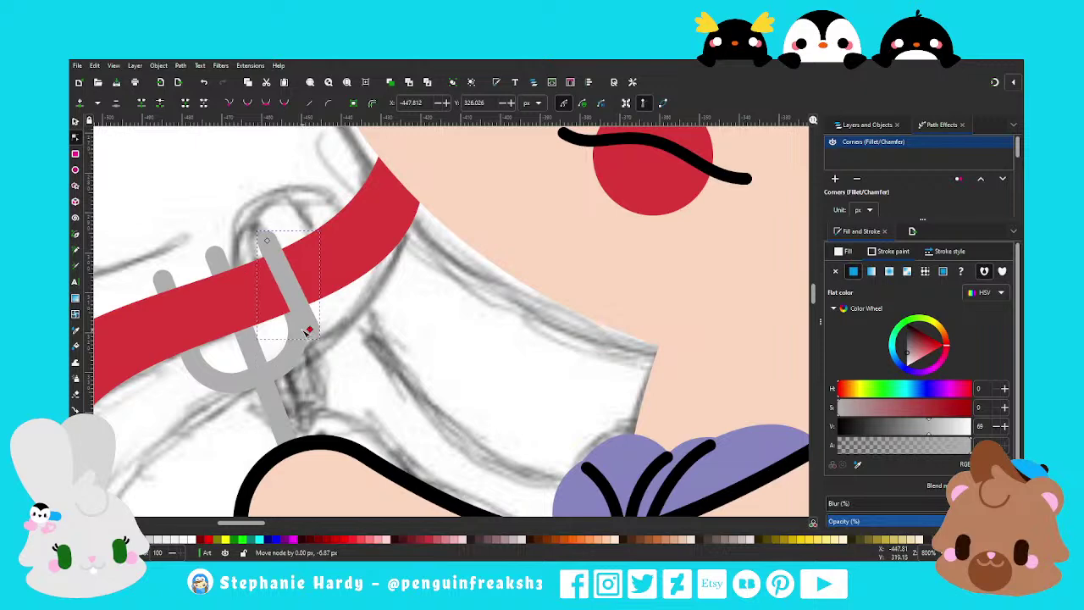
key(Down)
key(Down)
key(Down)
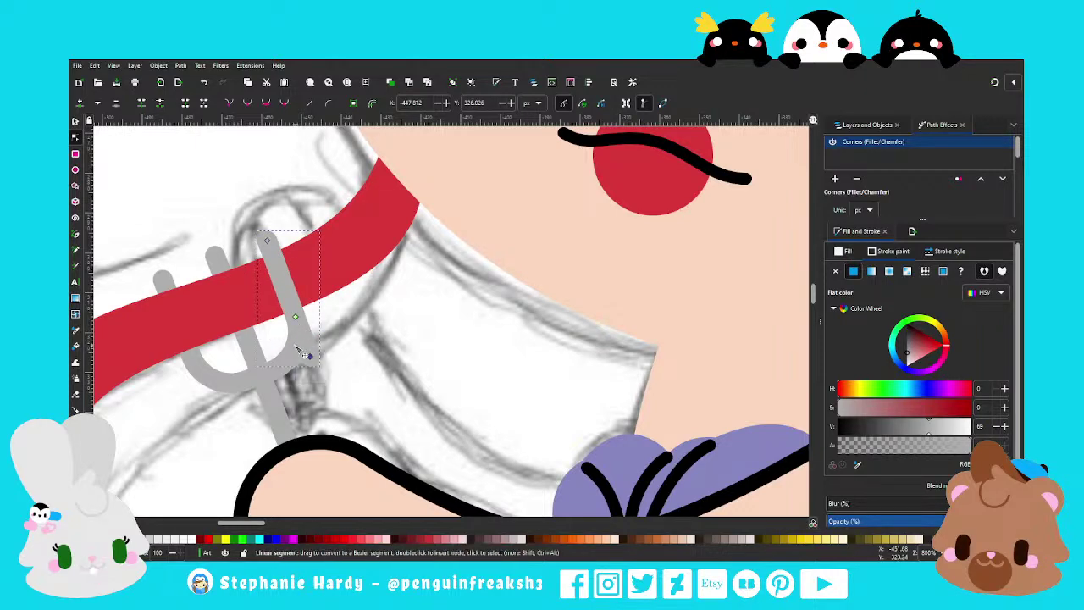
key(Delete)
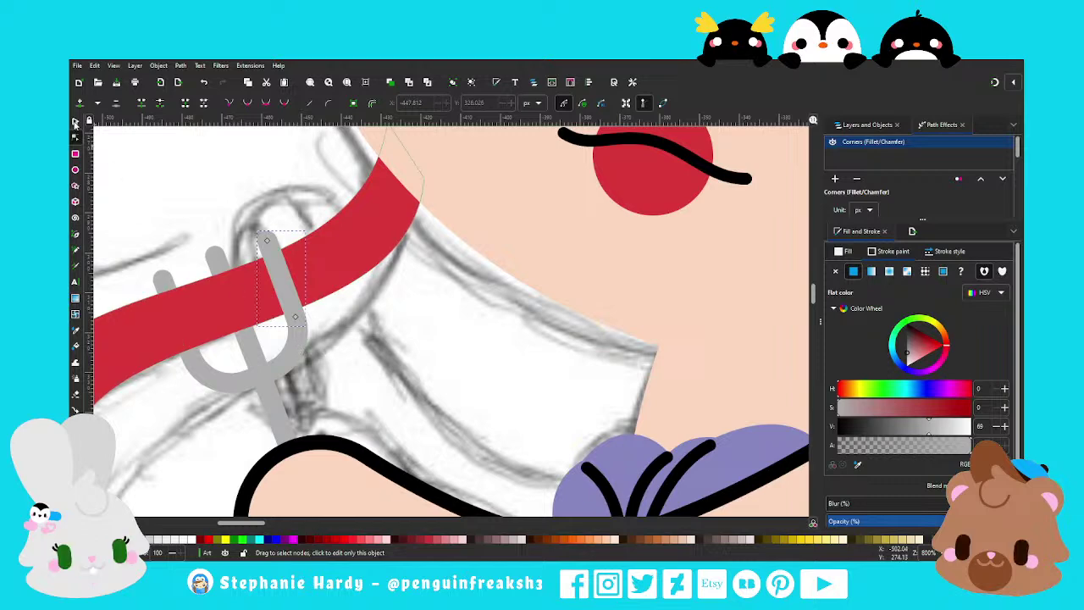
Leave node editing, clear the selection and zoom back out over the drawing
key(s)
key(Escape)
ctrl+scroll(348, 339, down, 3)
ctrl+scroll(347, 339, down, 2)
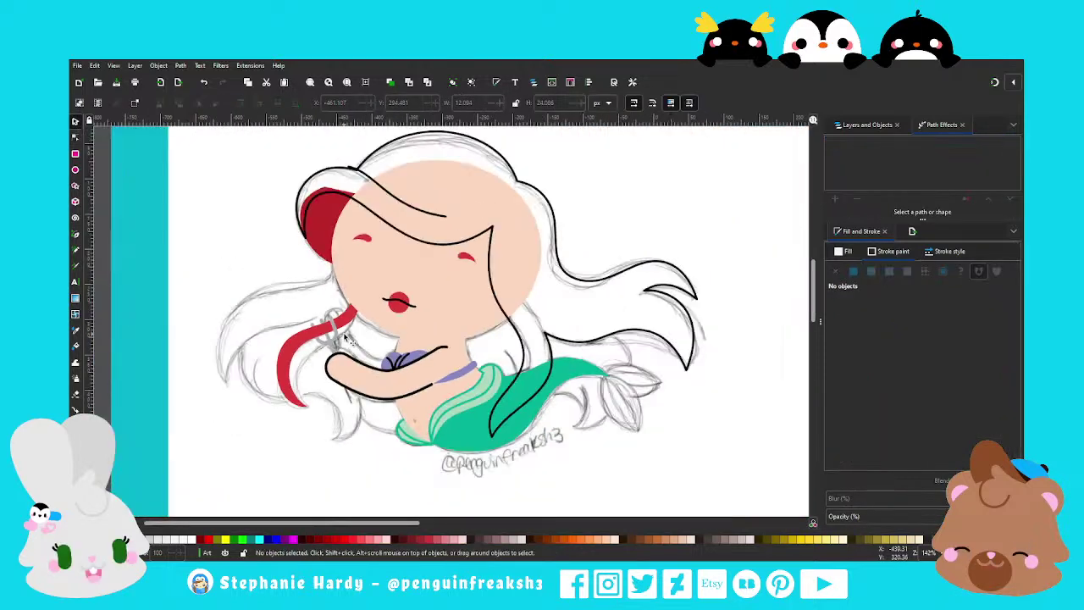
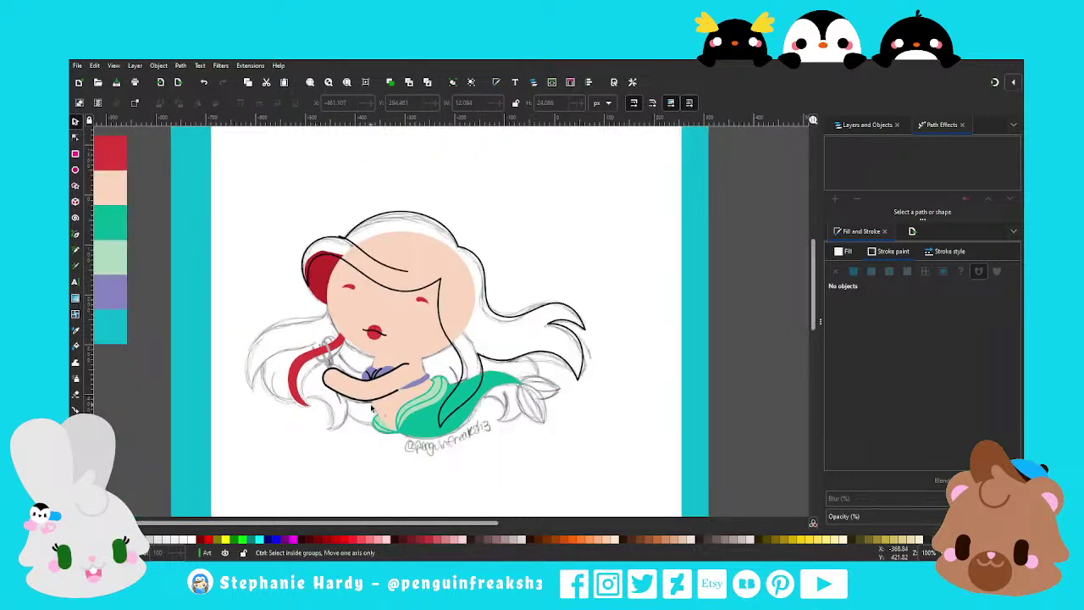
Draw a rough hair lock outline beside the mermaid's face with the Pen tool
click(75, 234)
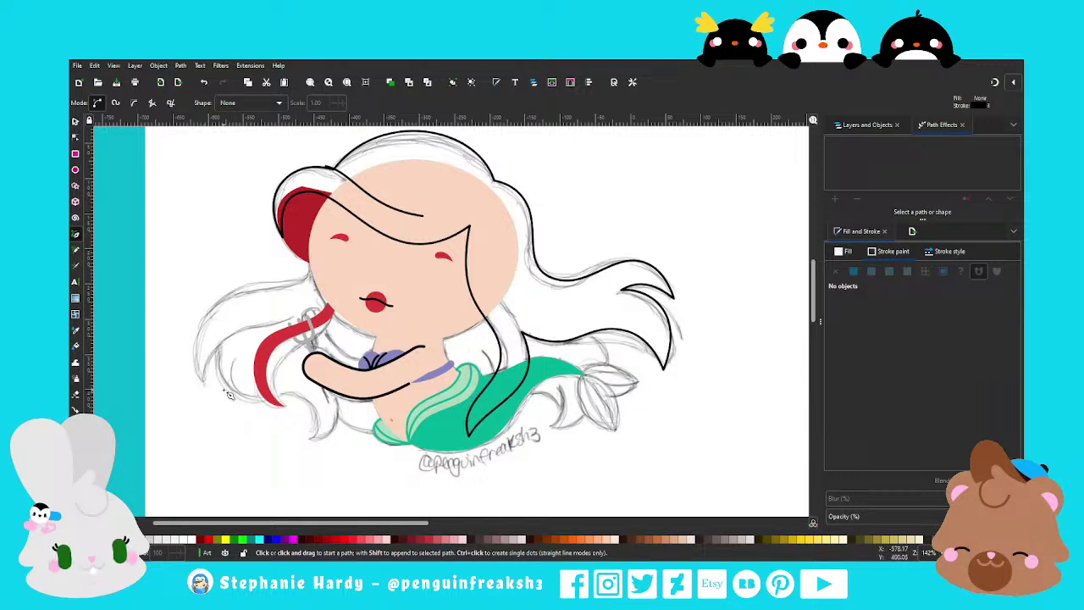
click(317, 272)
click(203, 340)
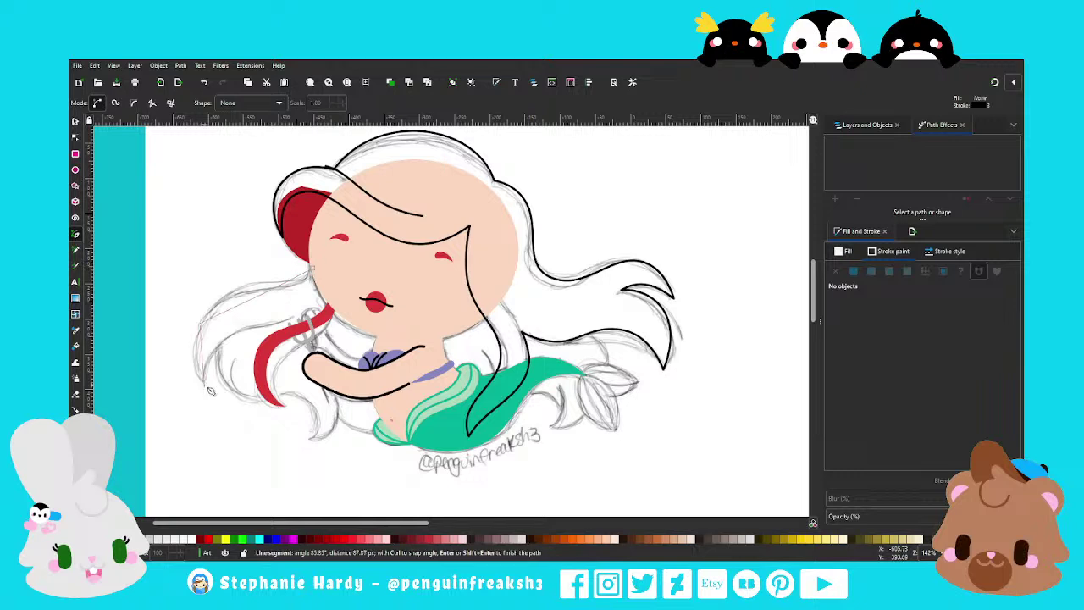
double_click(332, 303)
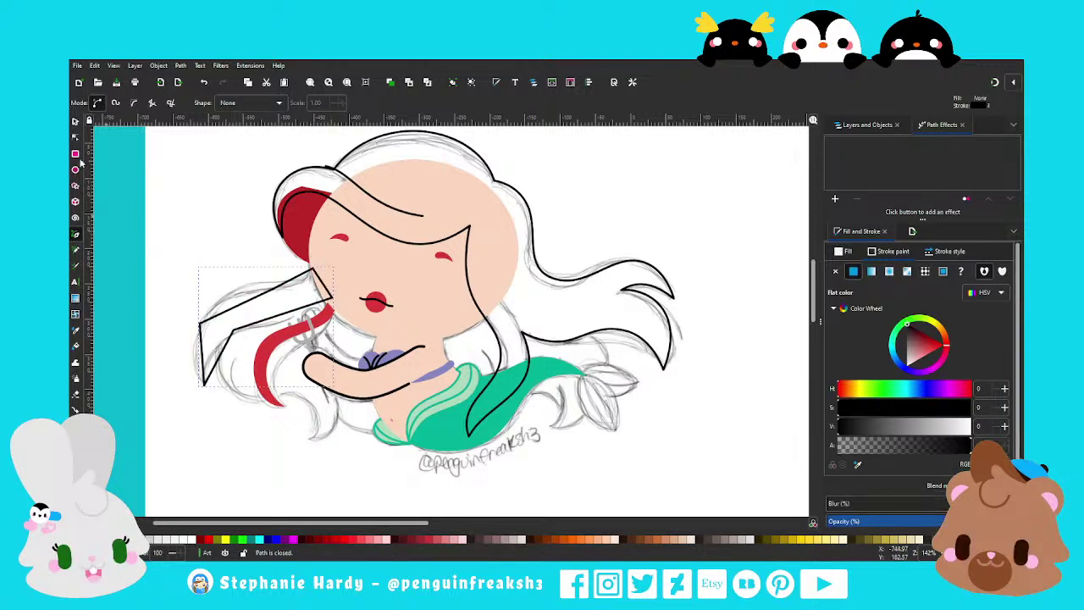
key(n)
Make all the lock's nodes smooth and reshape its curves to follow the sketched strands
key(ctrl+a)
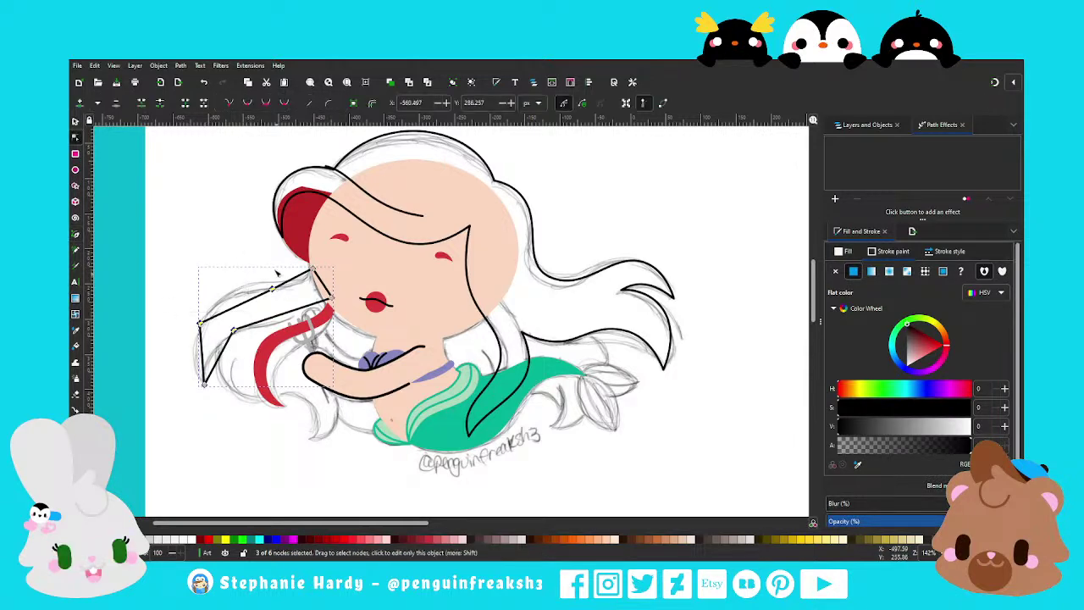
key(shift+s)
drag(290, 278, 293, 288)
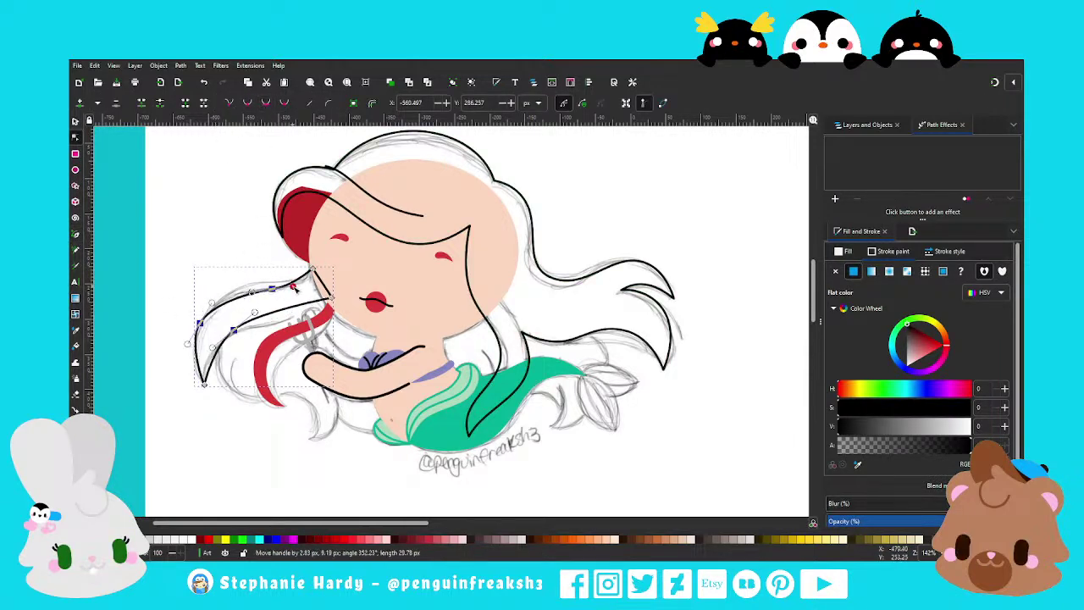
drag(263, 324, 270, 316)
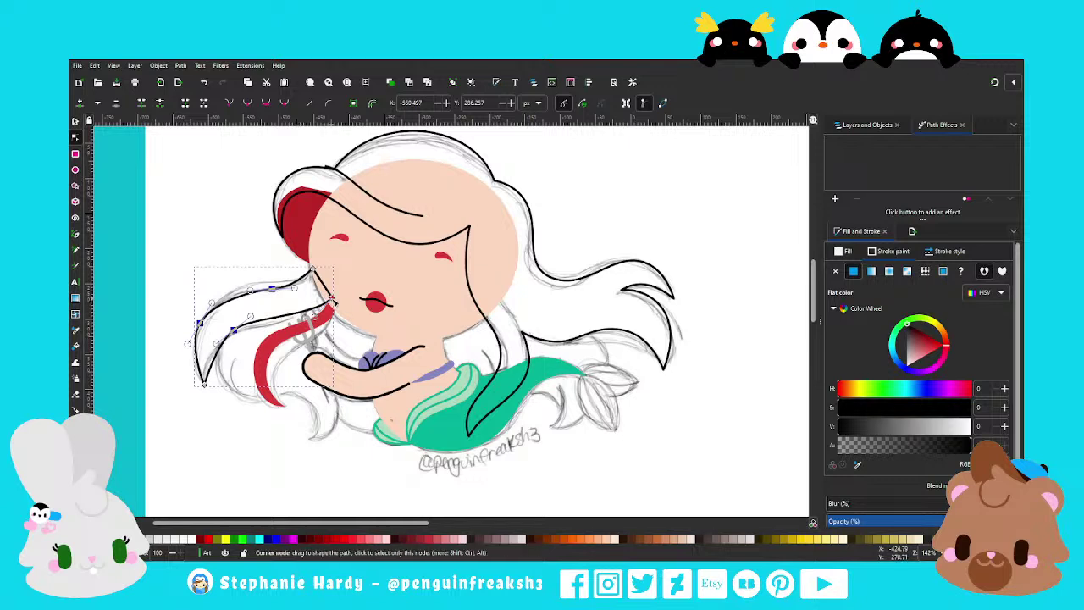
drag(330, 300, 333, 300)
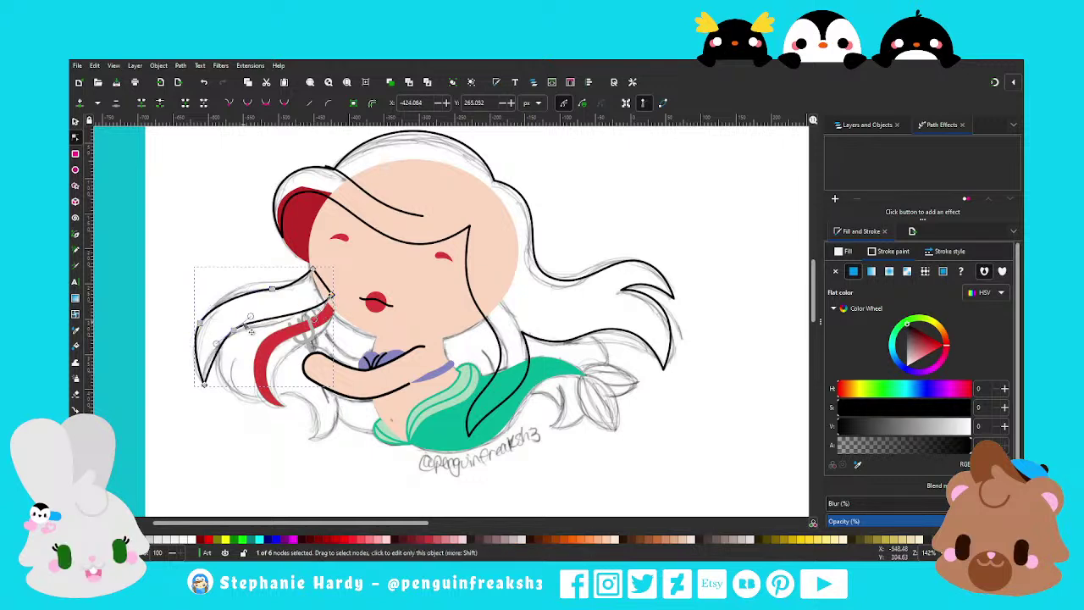
mouse_move(249, 317)
mouse_down()
mouse_move(263, 317)
mouse_move(213, 299)
mouse_up()
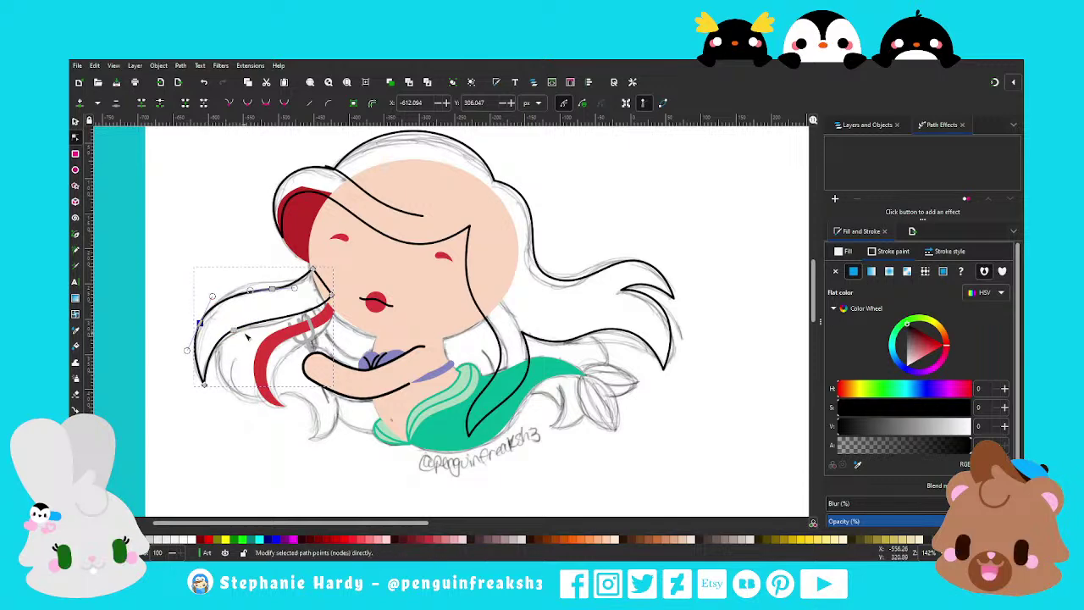
key(s)
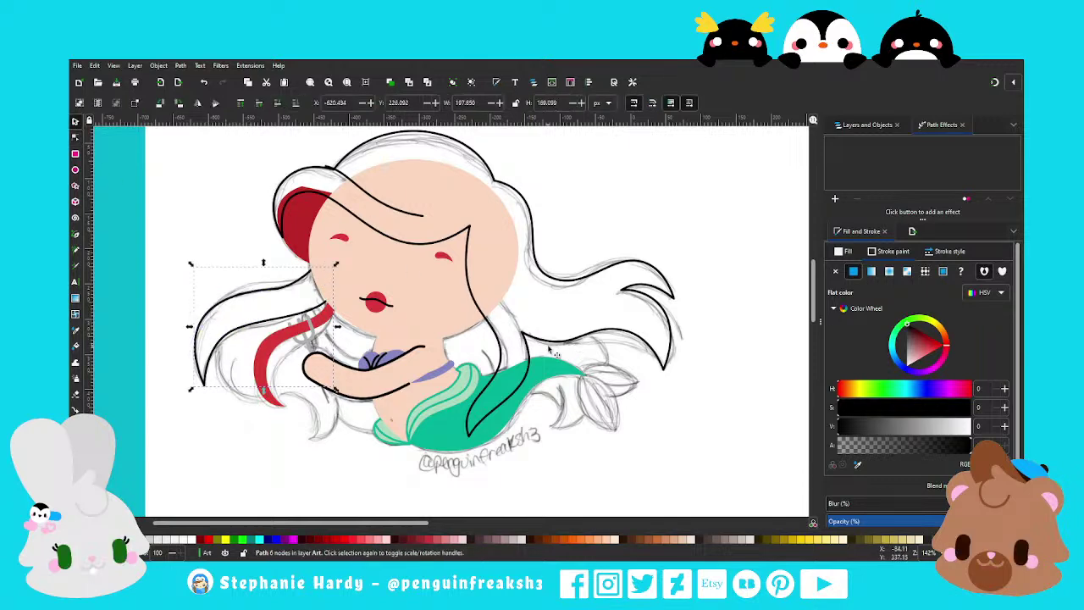
click(79, 139)
mouse_move(273, 290)
mouse_down()
mouse_move(308, 286)
mouse_move(293, 289)
mouse_up()
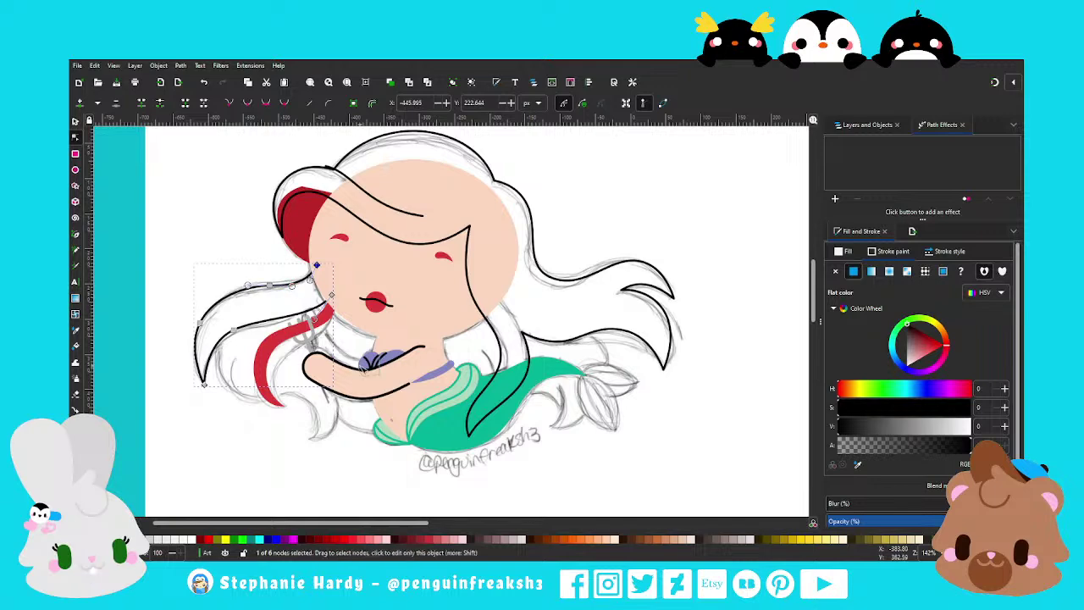
Give the hair lock a flat red fill and check it in the full view
click(854, 271)
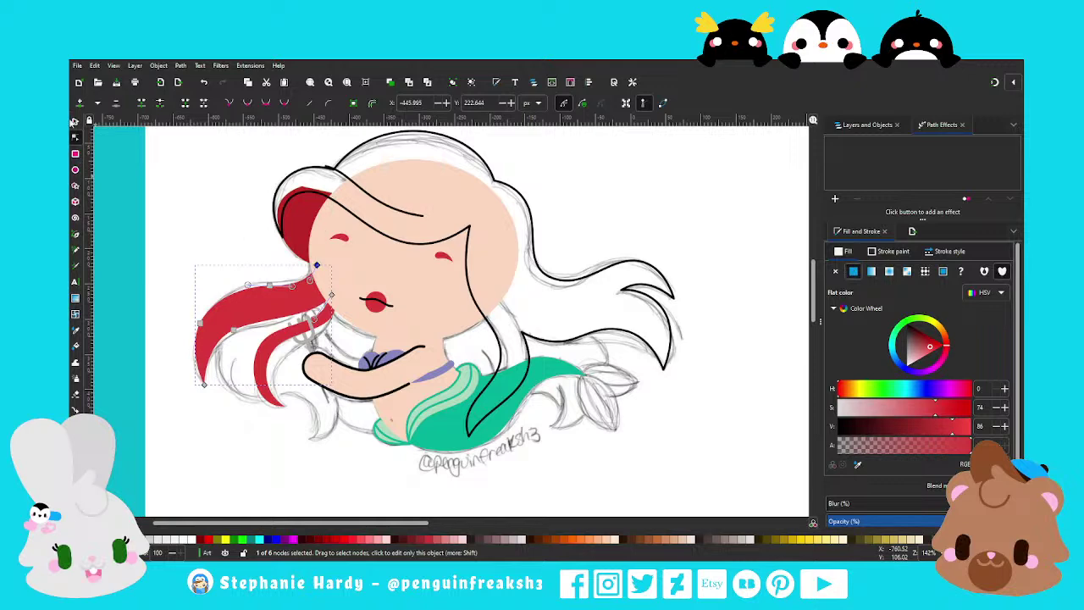
click(76, 121)
key(Escape)
ctrl+scroll(317, 345, down, 1)
ctrl+scroll(254, 343, up, 1)
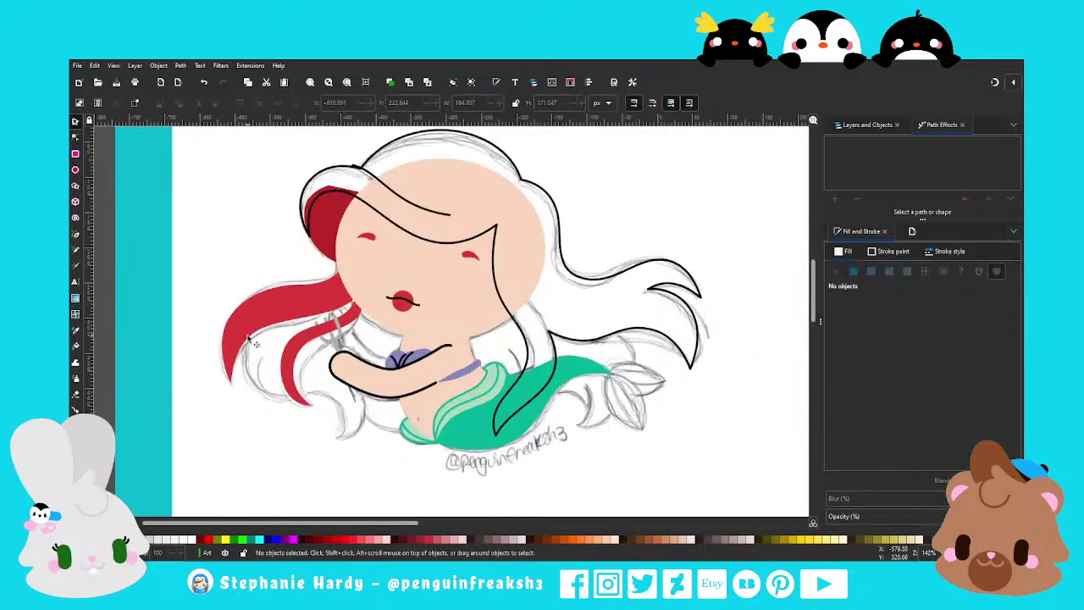
Smooth the top curve of the red hair lock, then review the result
click(76, 137)
click(347, 281)
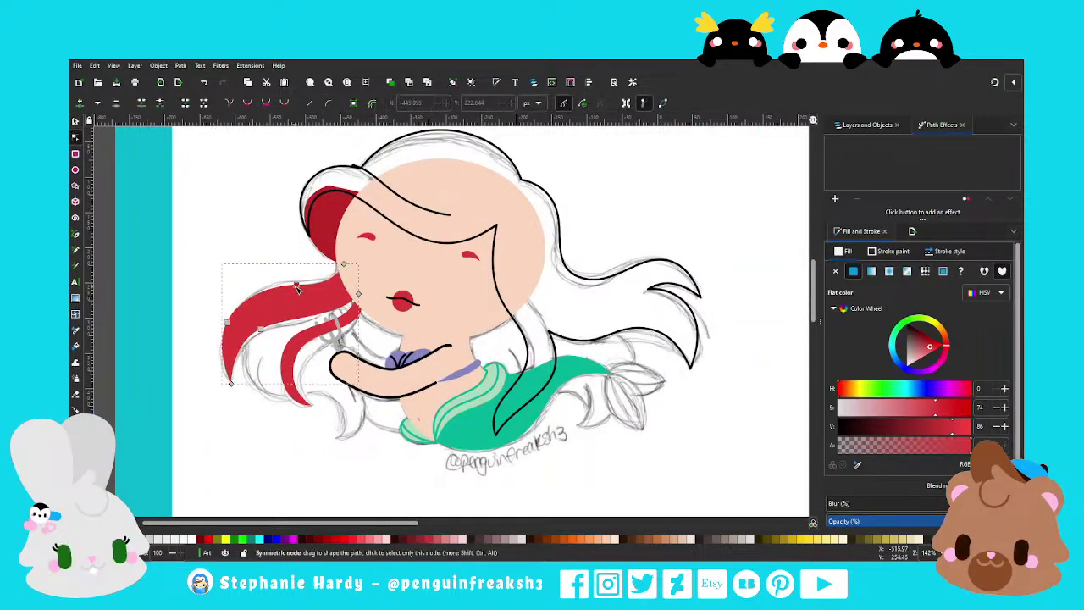
click(296, 288)
drag(296, 288, 312, 286)
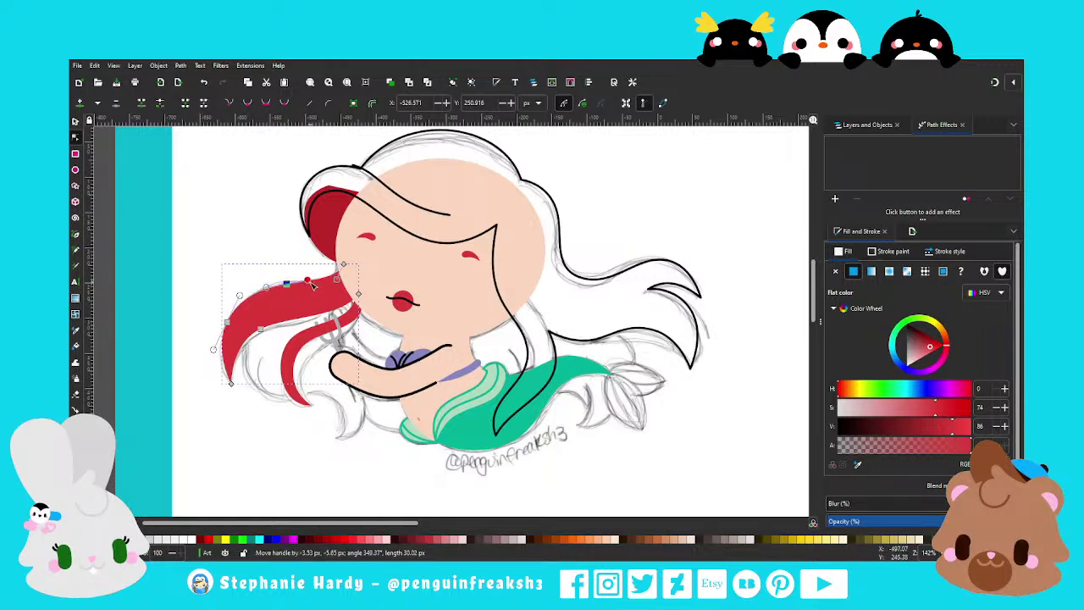
click(76, 121)
scroll(322, 356, down, 1)
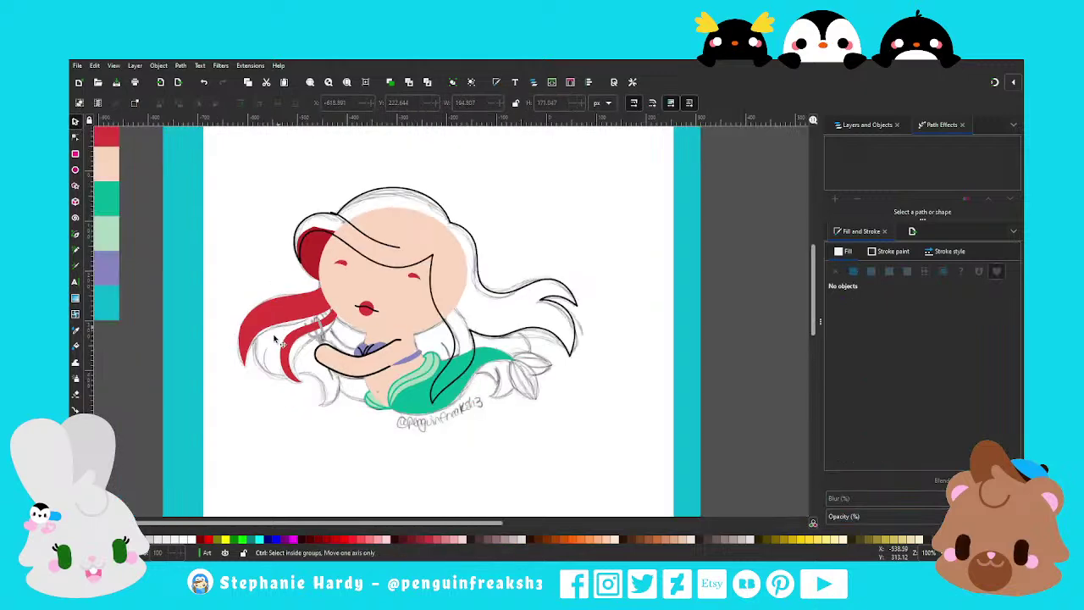
scroll(322, 356, down, 1)
scroll(320, 362, up, 2)
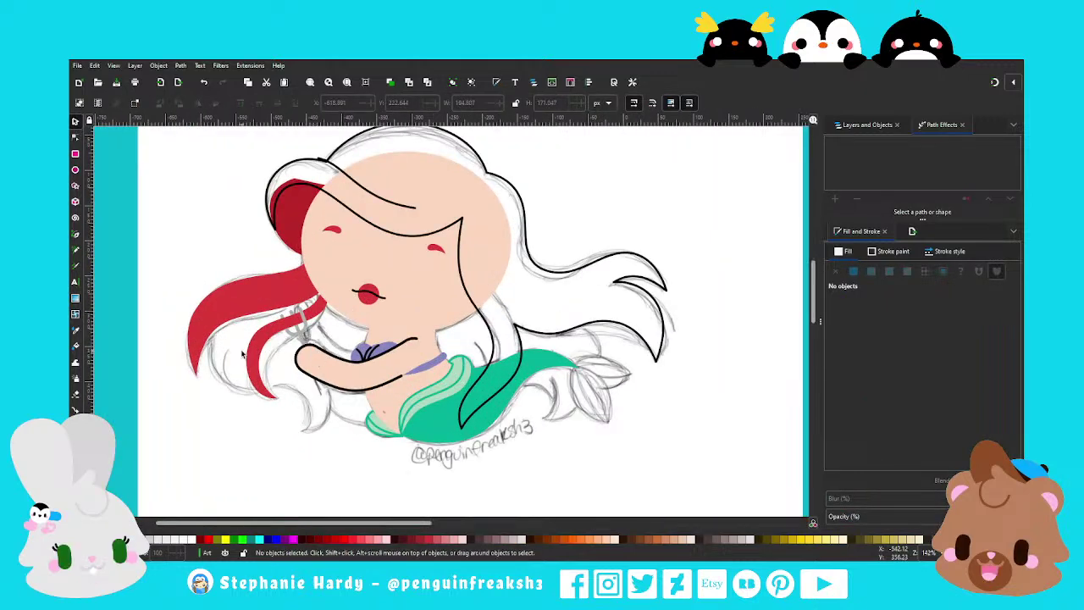
Select the main black hair line-art path and give it a flat red fill
key(b)
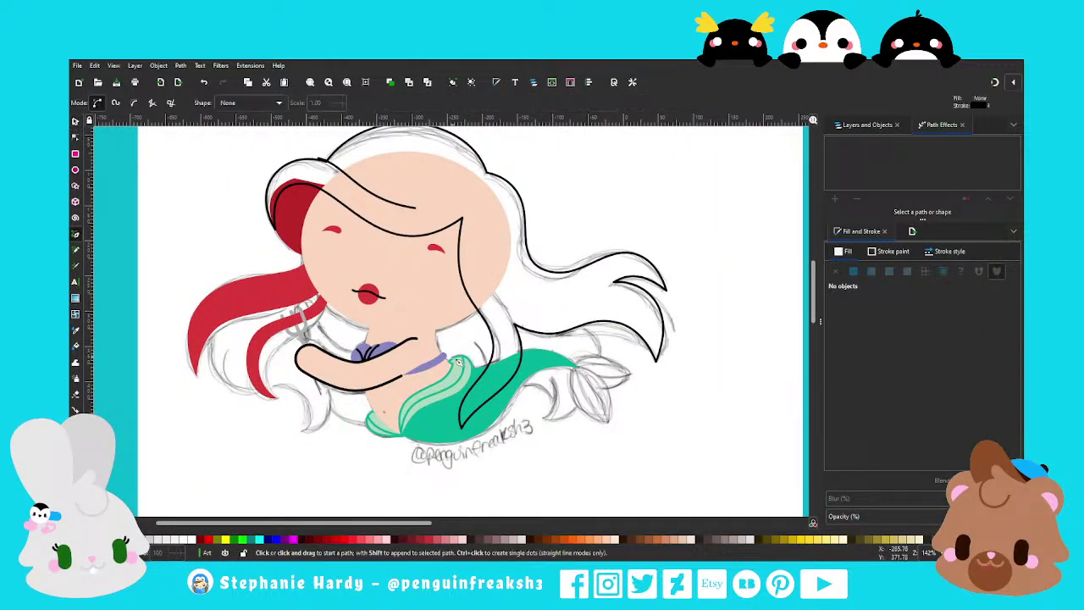
key(s)
click(373, 295)
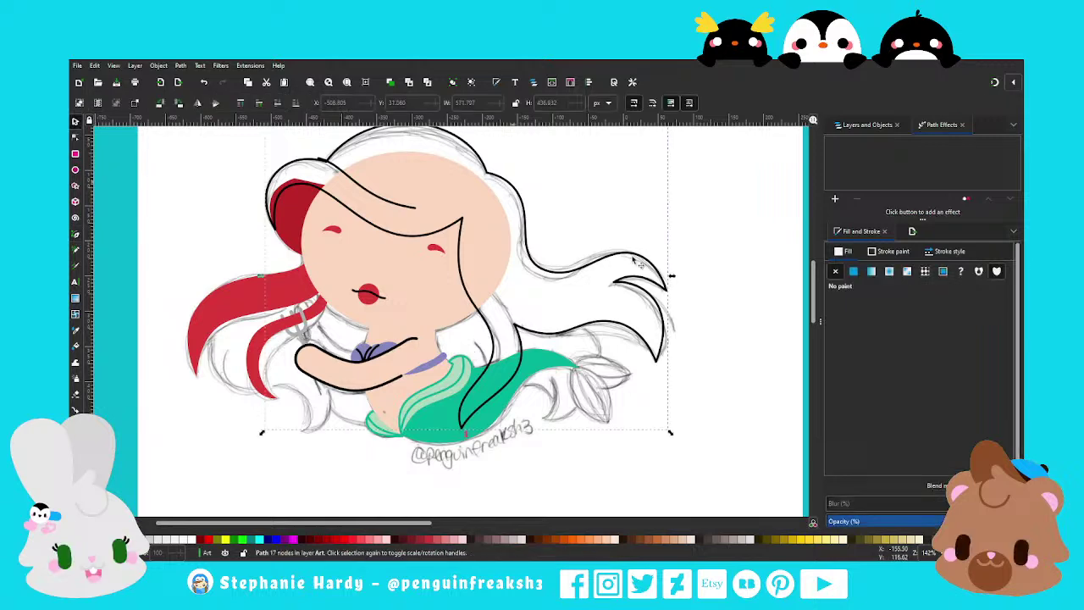
click(854, 272)
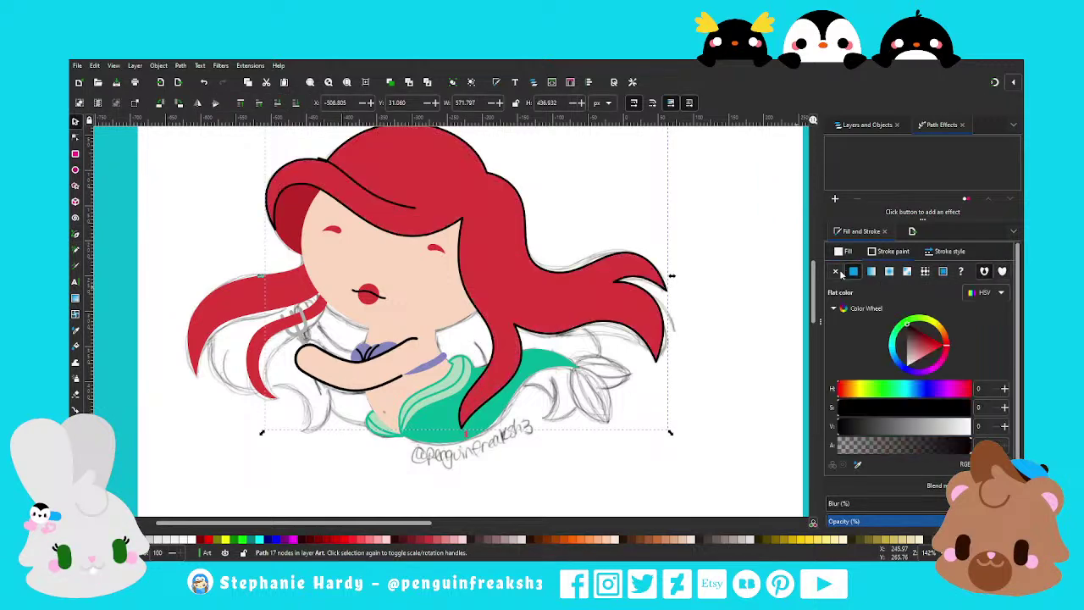
click(685, 249)
scroll(426, 337, down, 1)
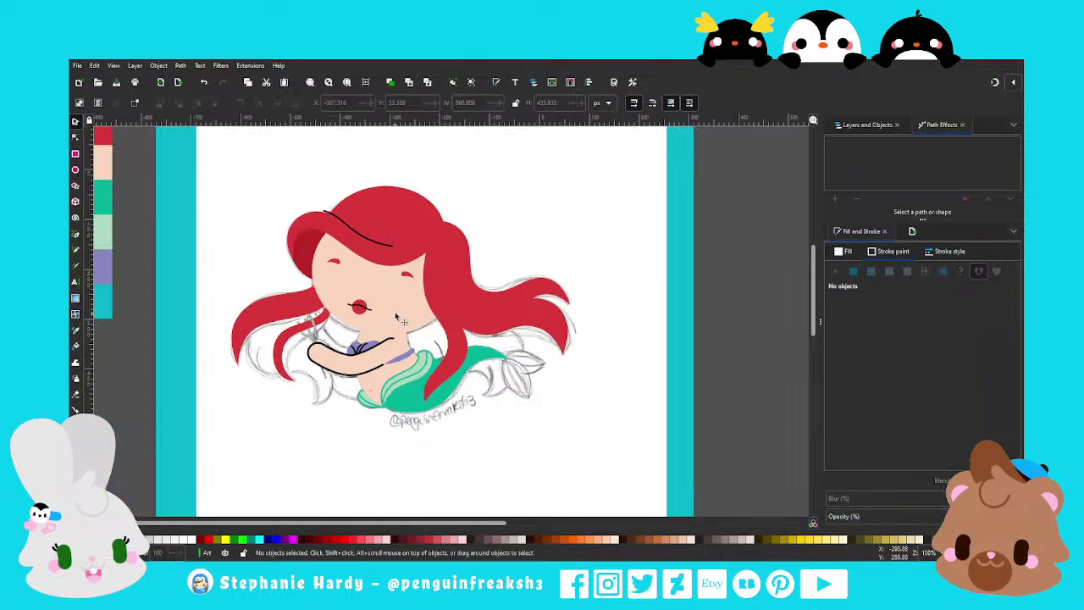
scroll(398, 315, up, 1)
scroll(373, 331, up, 1)
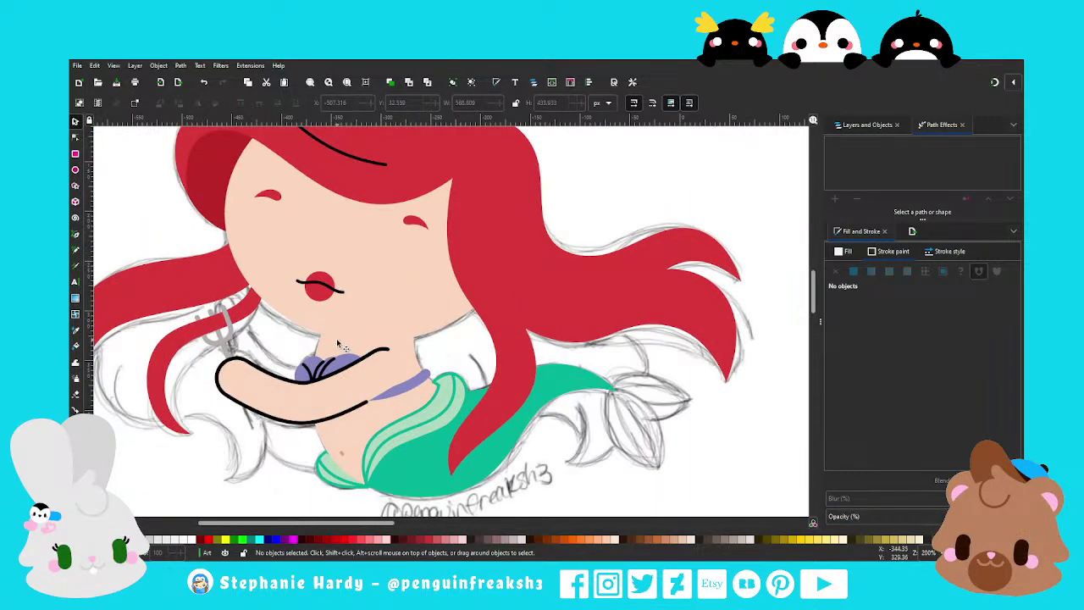
scroll(337, 344, down, 1)
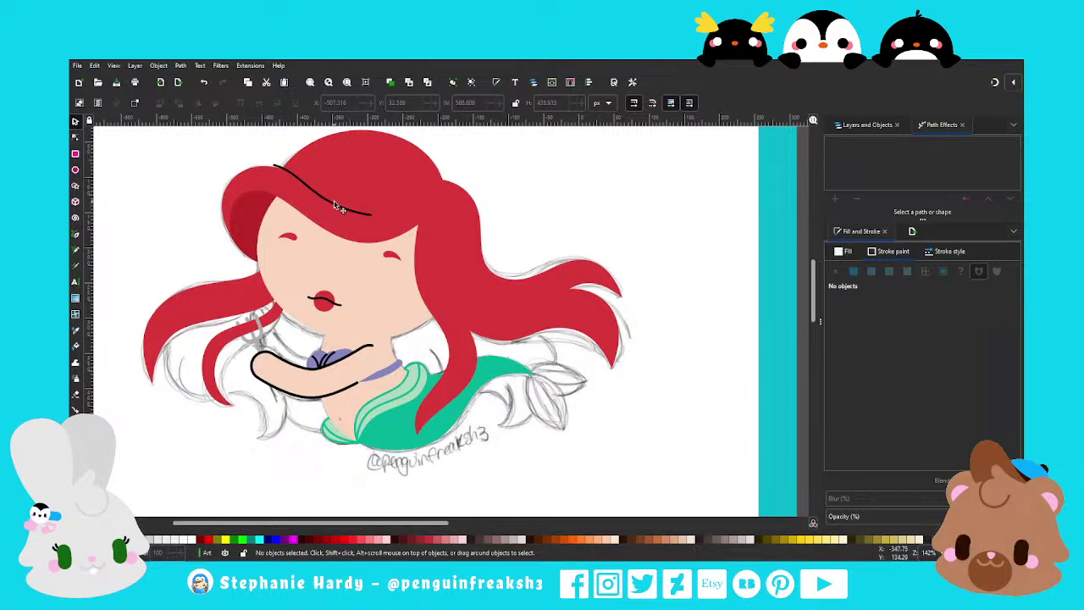
Recolour the black line across the bangs to the dark red hair-shadow colour
click(335, 206)
click(857, 464)
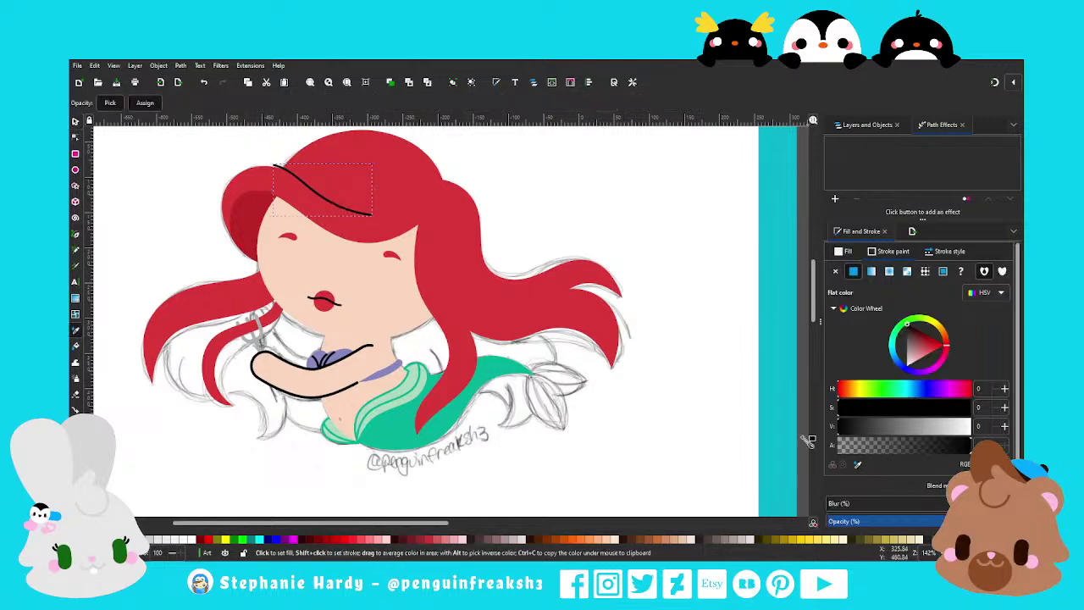
click(249, 218)
scroll(263, 158, up, 2)
scroll(264, 159, up, 1)
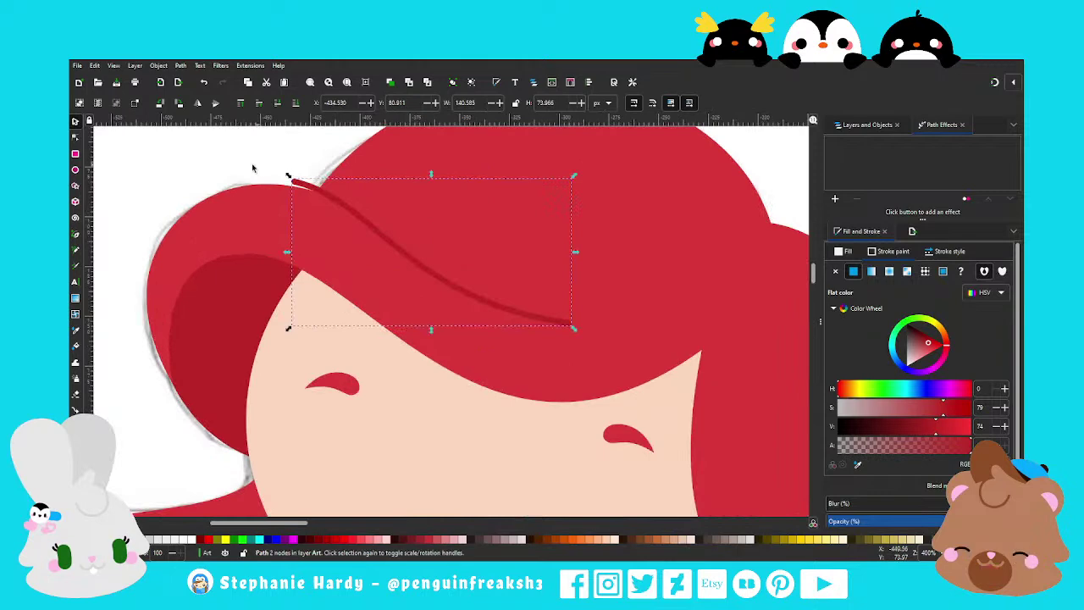
Delete the pointed tip node at the end of the bangs line
click(74, 138)
scroll(342, 167, up, 3)
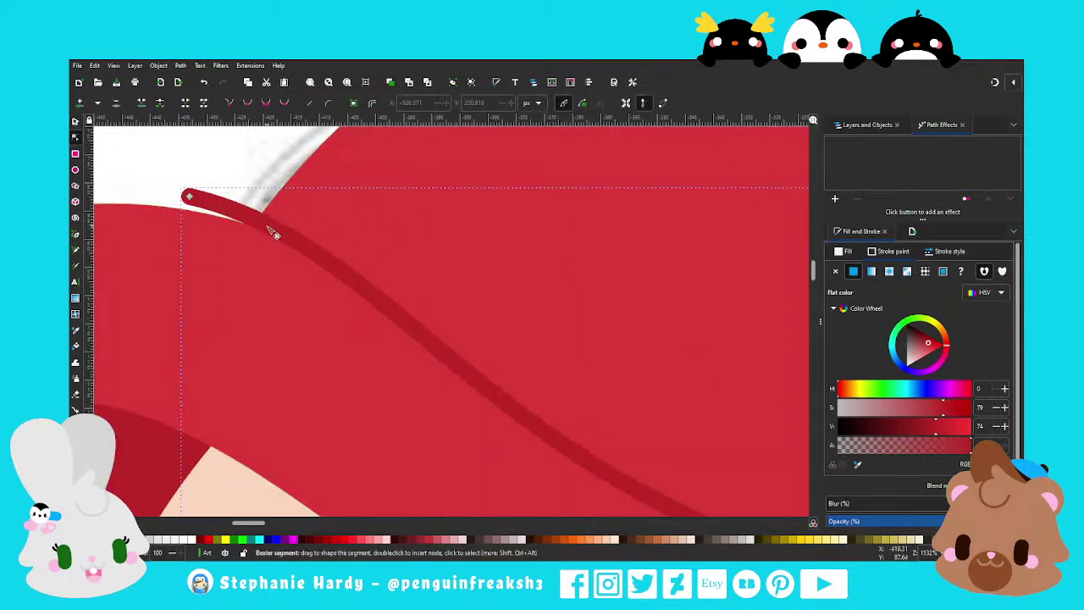
click(267, 224)
key(Delete)
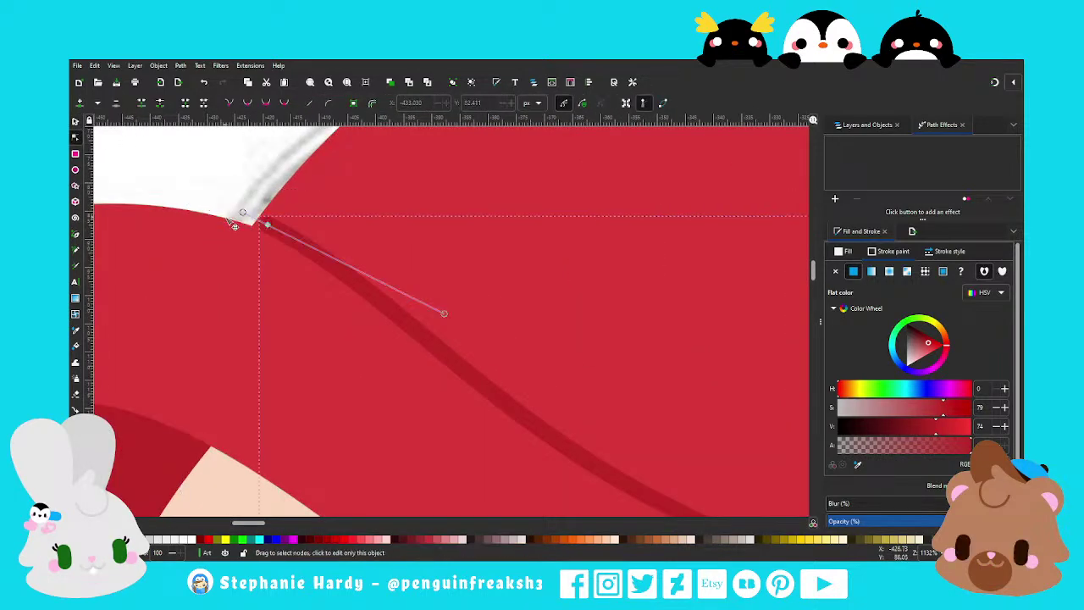
scroll(244, 218, down, 3)
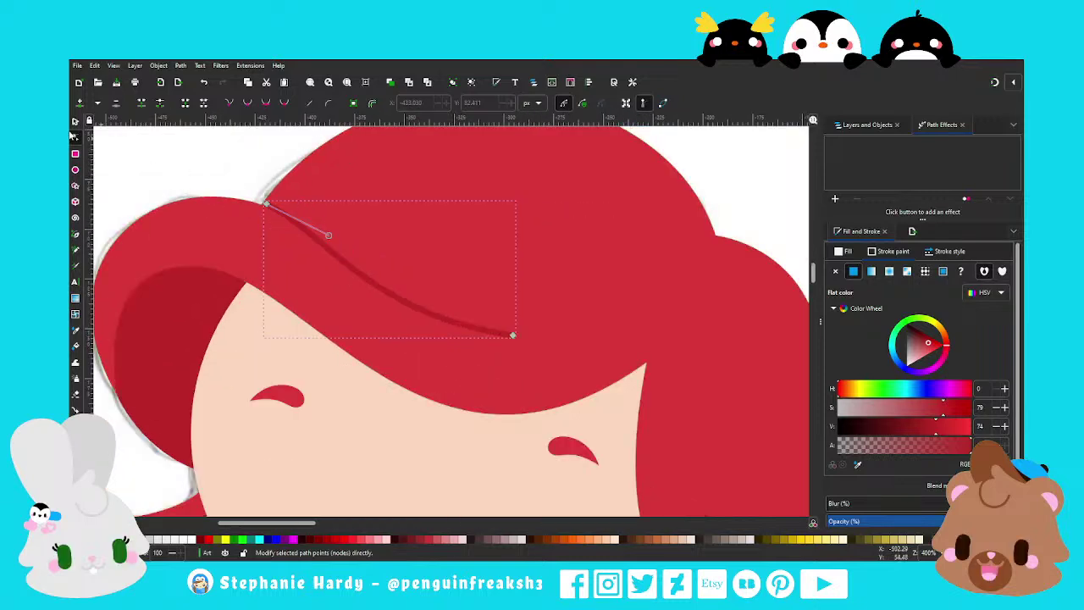
key(s)
key(Escape)
scroll(254, 174, down, 4)
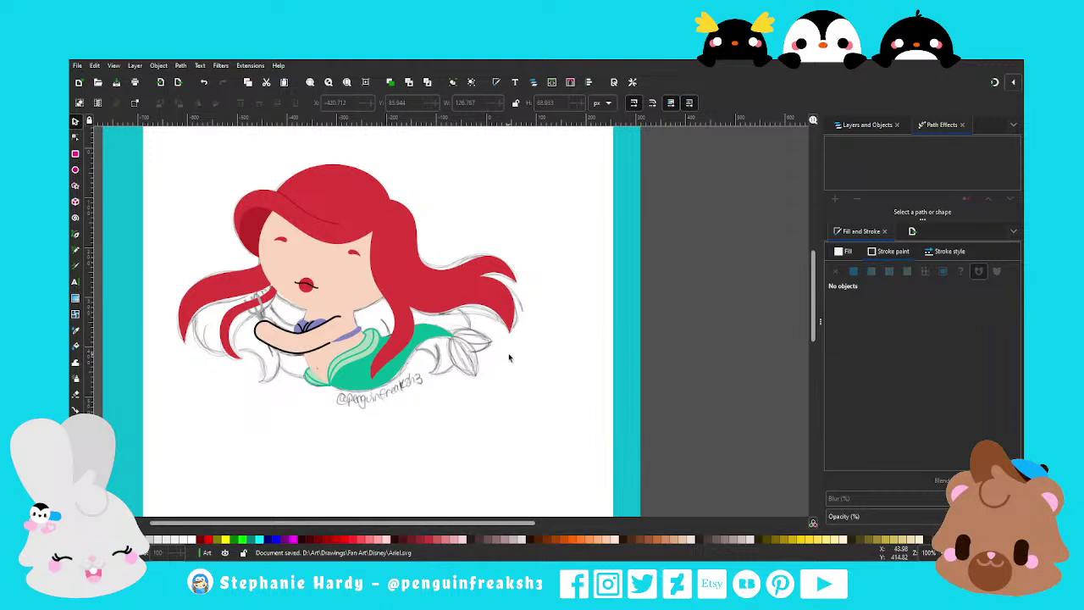
Fit the page in view, then zoom in around the tail fin sketch
key(5)
scroll(405, 323, up, 3)
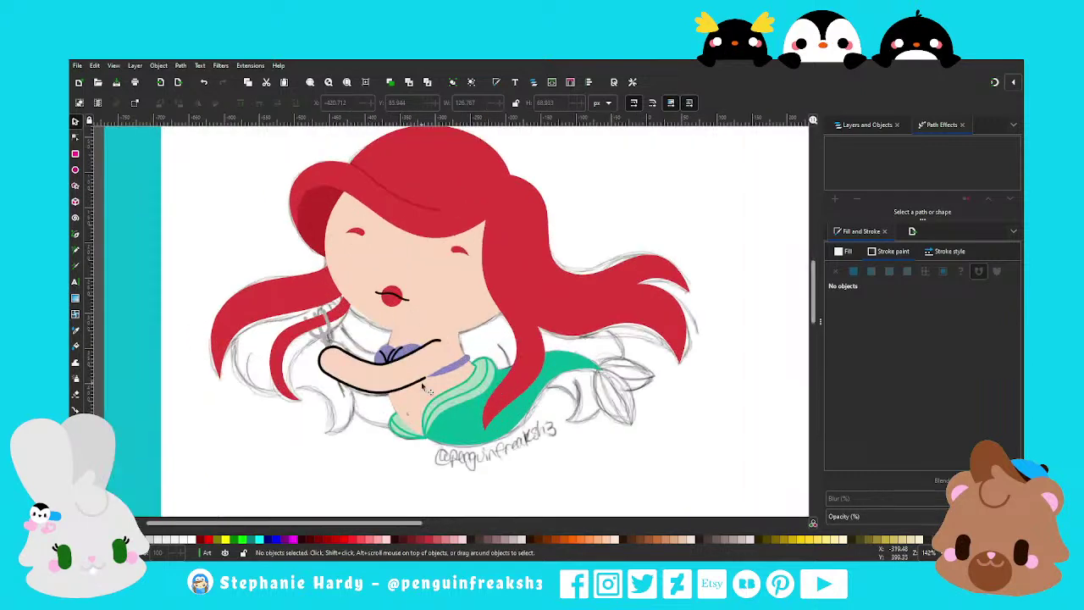
scroll(449, 330, down, 1)
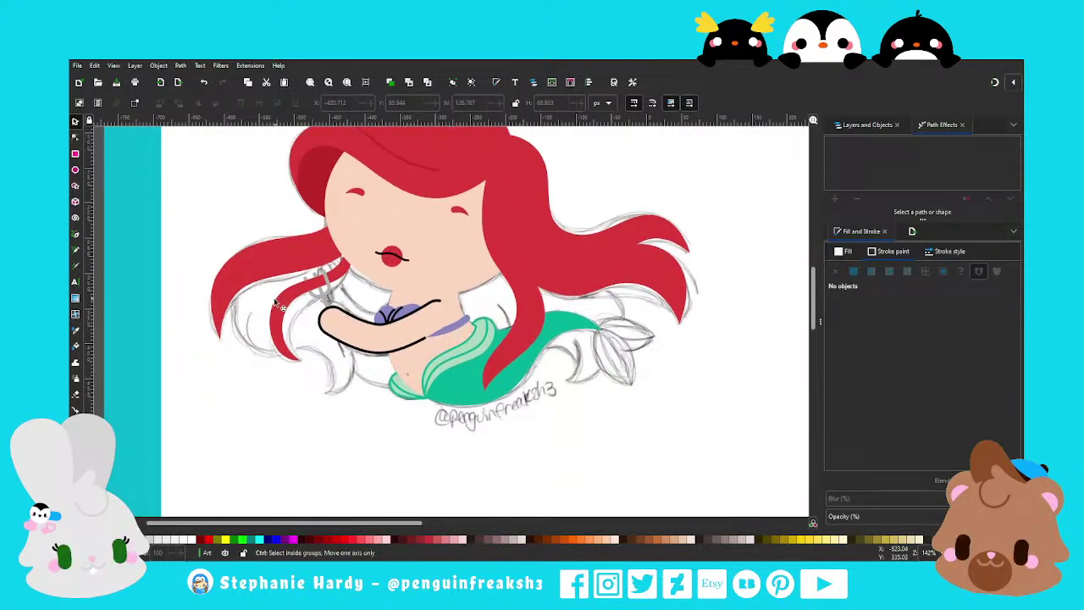
scroll(509, 331, down, 1)
scroll(321, 329, up, 1)
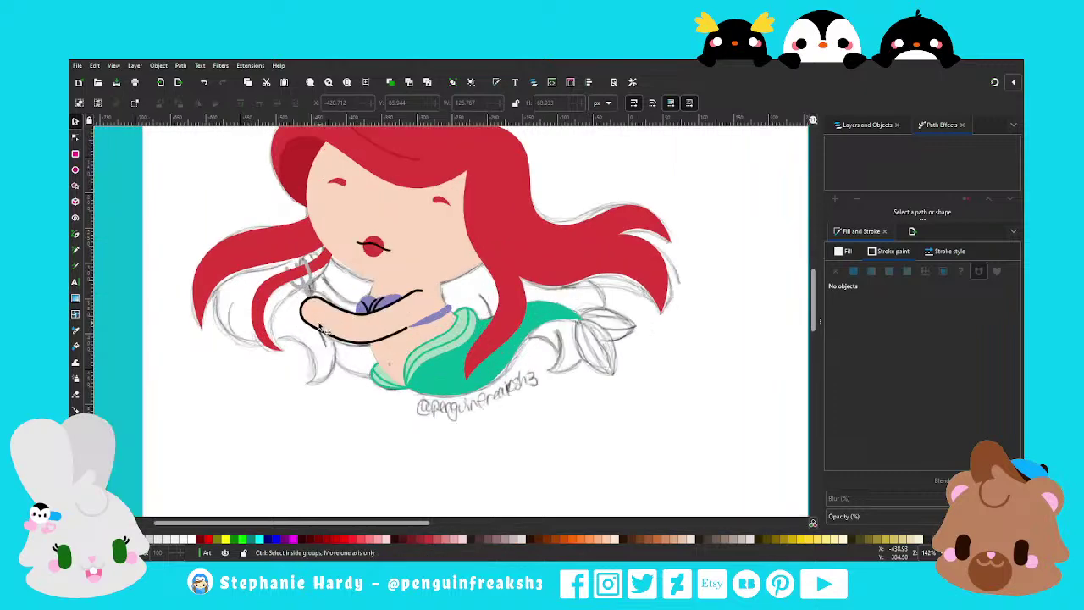
scroll(542, 354, down, 1)
scroll(537, 340, up, 1)
scroll(535, 341, up, 1)
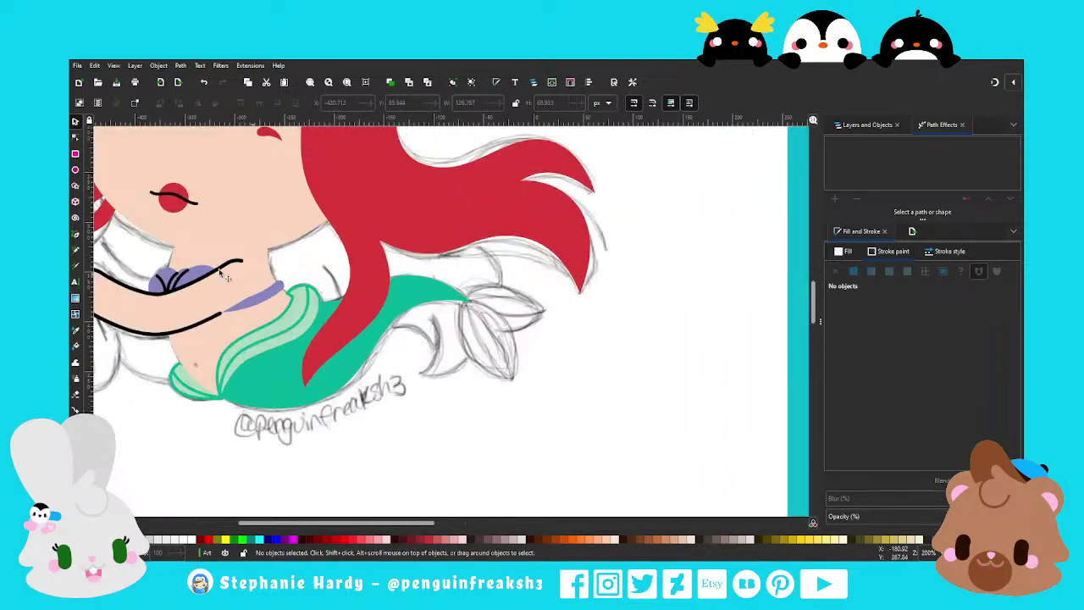
Trace a leaf-shaped fin lobe over the tail sketch and curve its side points
click(75, 236)
scroll(495, 309, up, 1)
scroll(495, 309, up, 1)
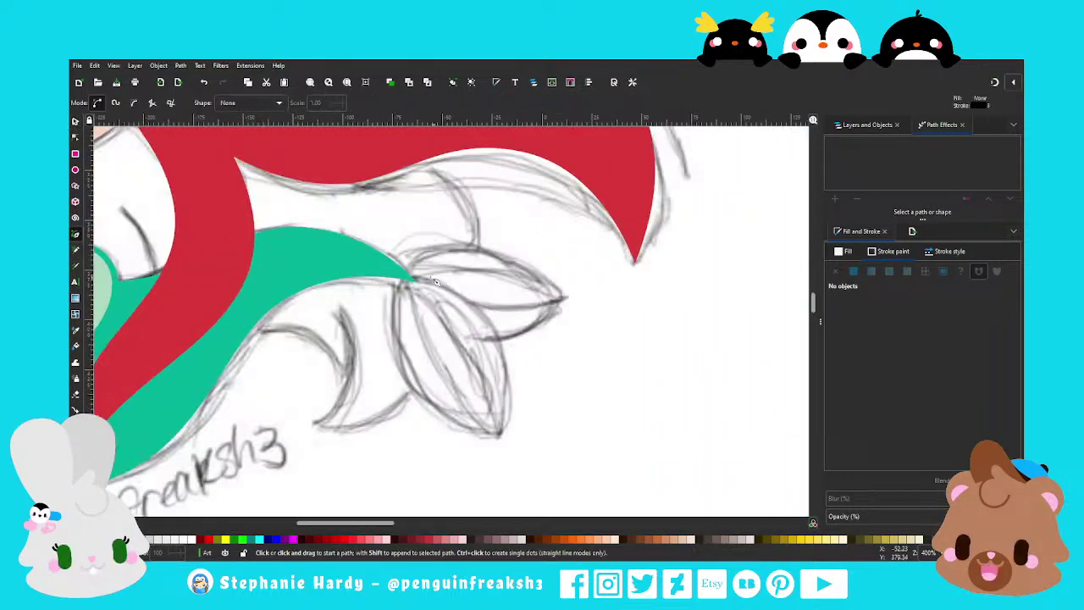
scroll(433, 289, down, 1)
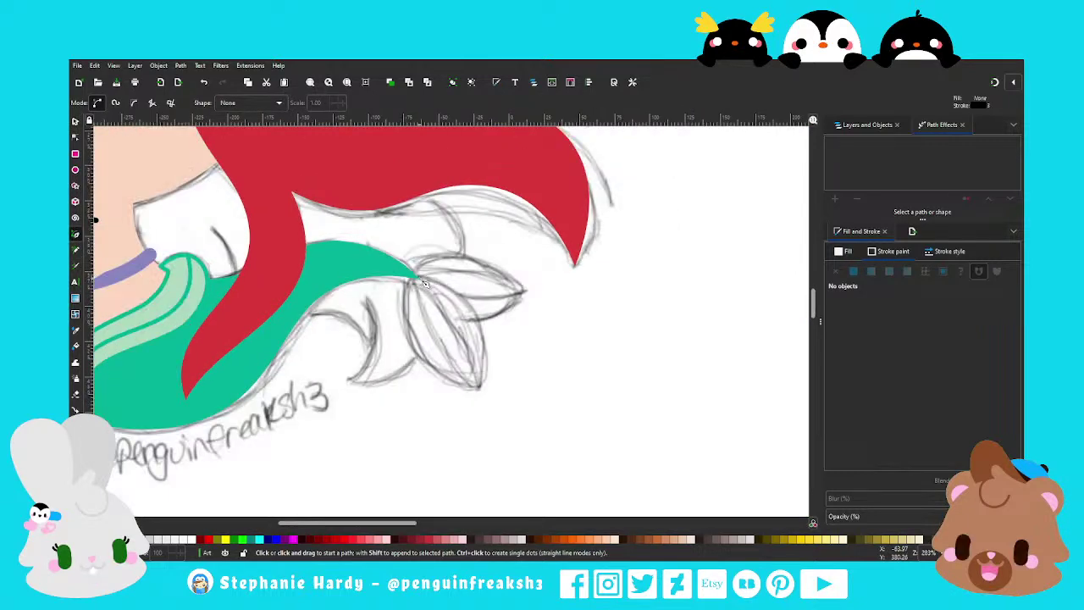
click(419, 278)
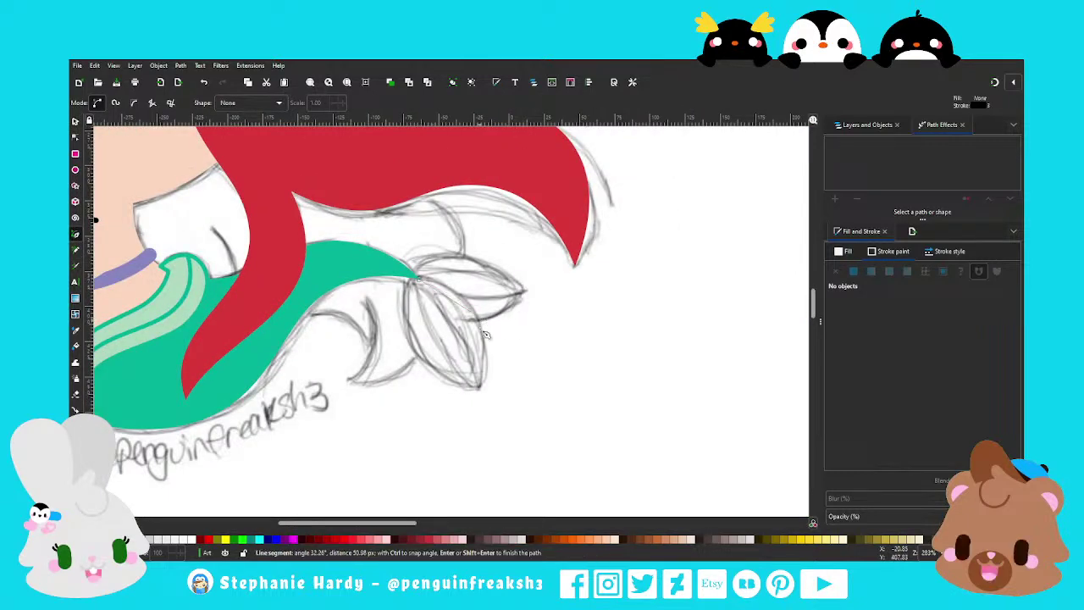
click(481, 388)
click(415, 343)
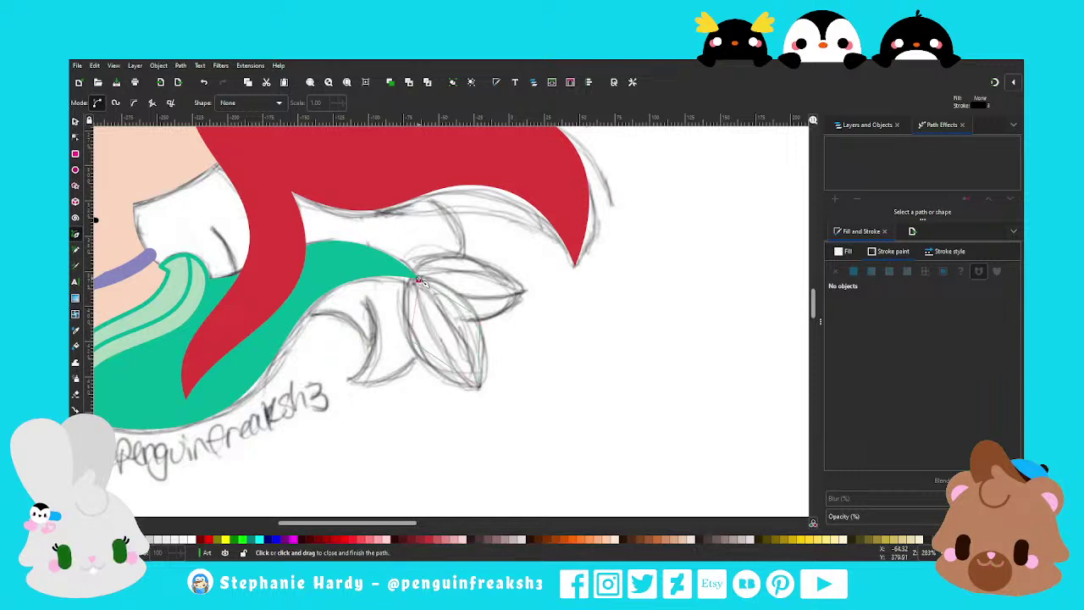
click(418, 280)
key(n)
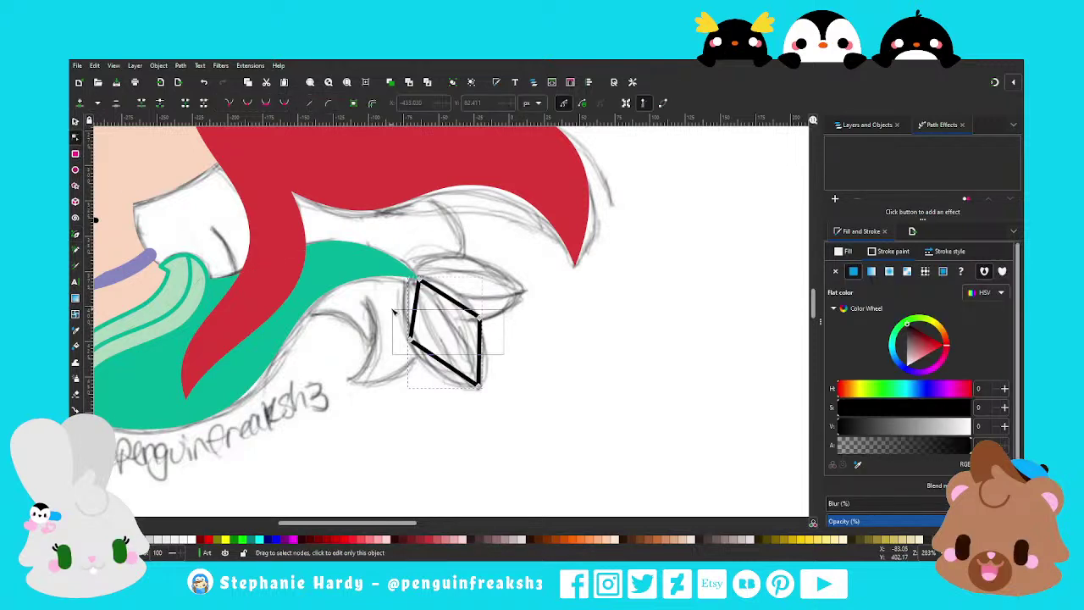
drag(393, 312, 394, 313)
key(shift+y)
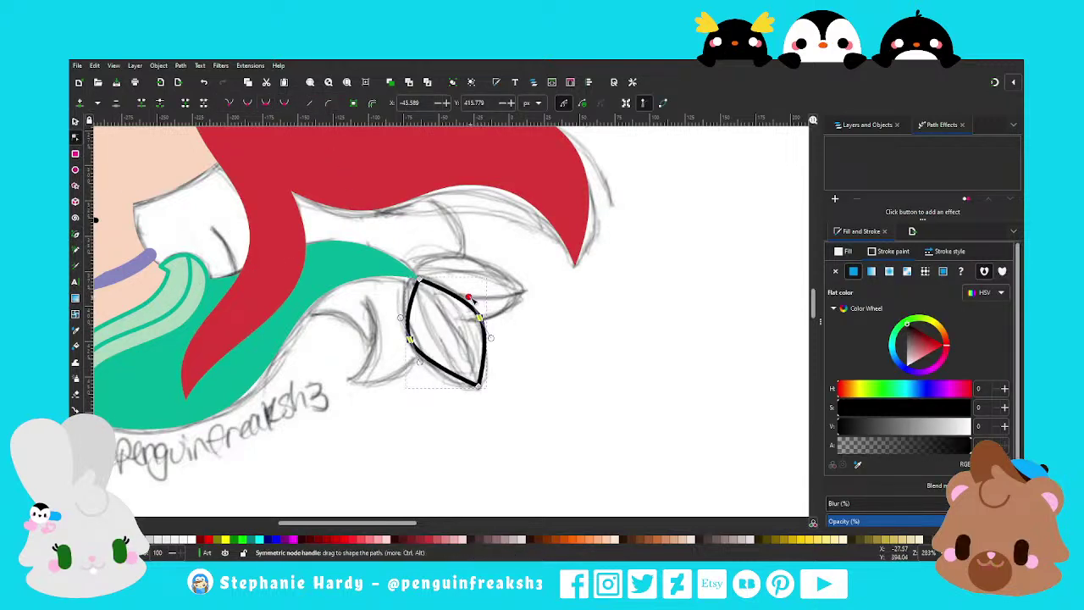
drag(408, 337, 431, 388)
Sample the tail's colour from the drawing for the leaf outline's stroke
scroll(555, 334, down, 2)
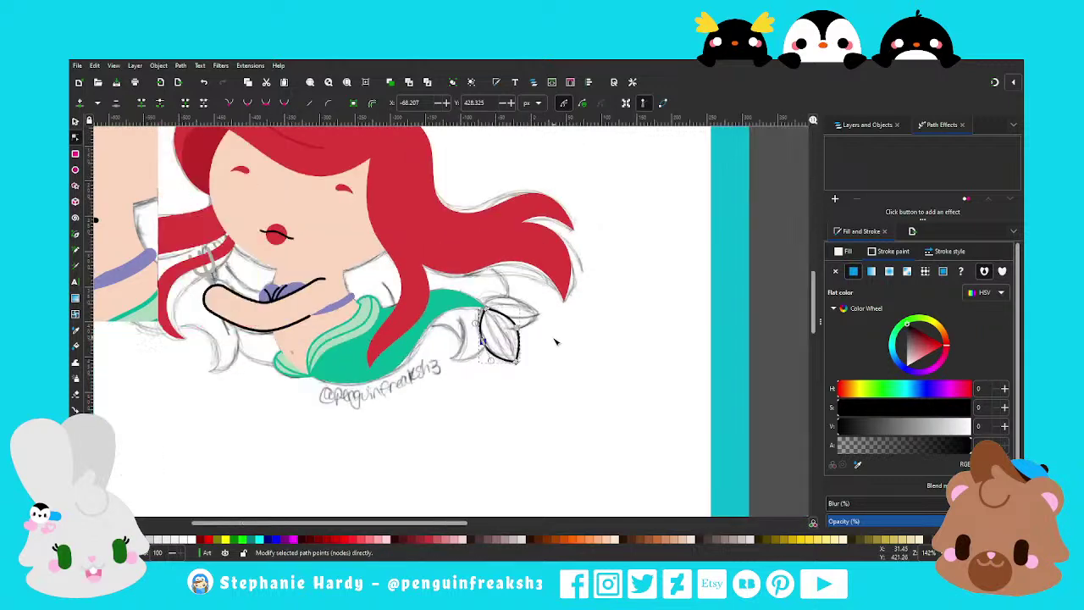
click(858, 465)
shift+click(361, 363)
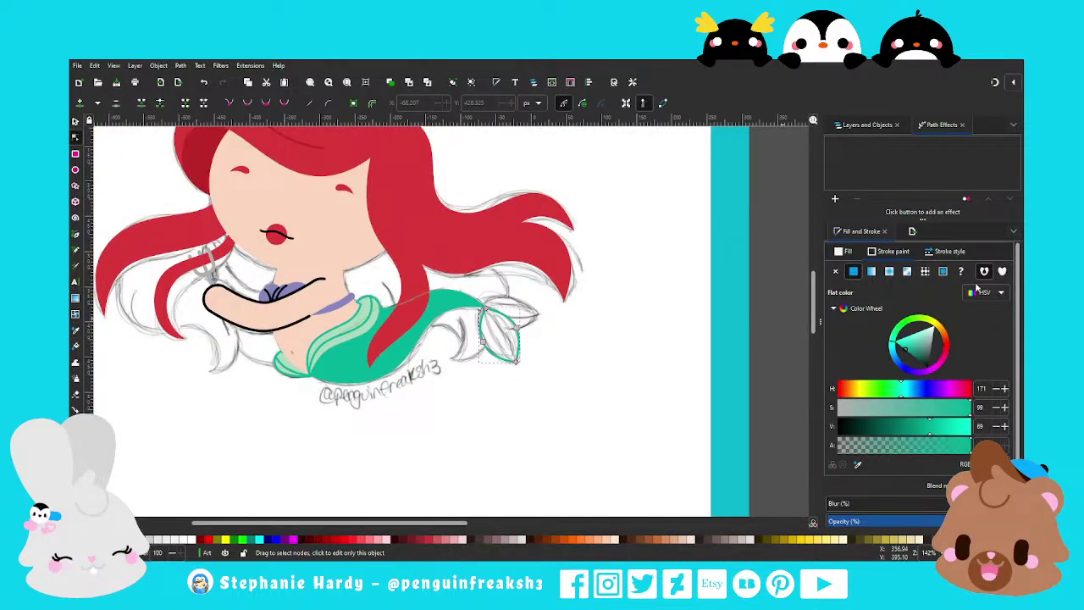
key(n)
scroll(541, 320, up, 2)
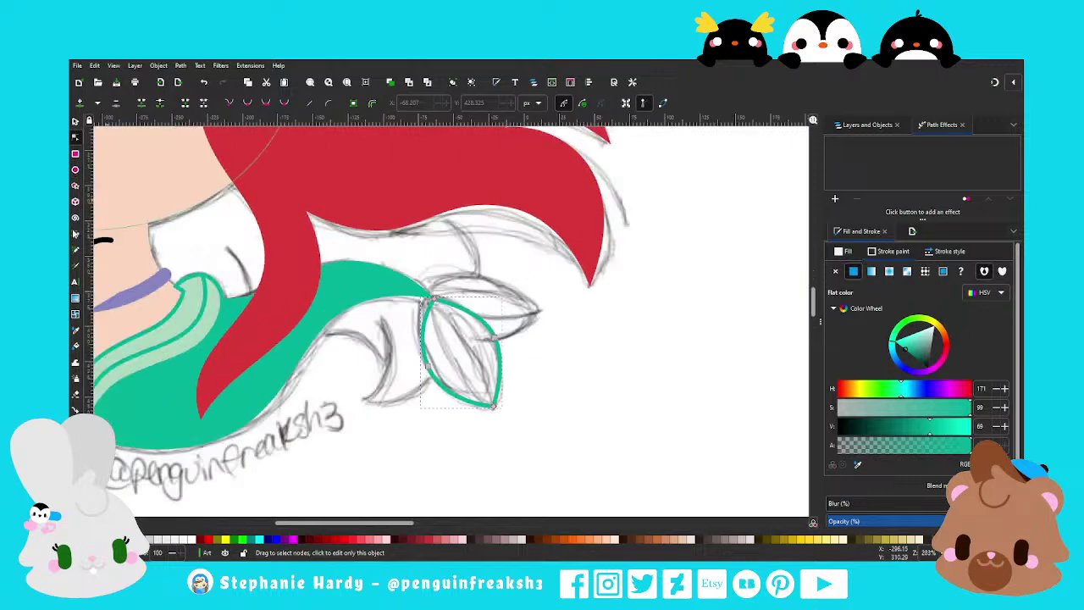
Draw a curved centre line from the leaf's top point to its tip
click(75, 233)
click(435, 301)
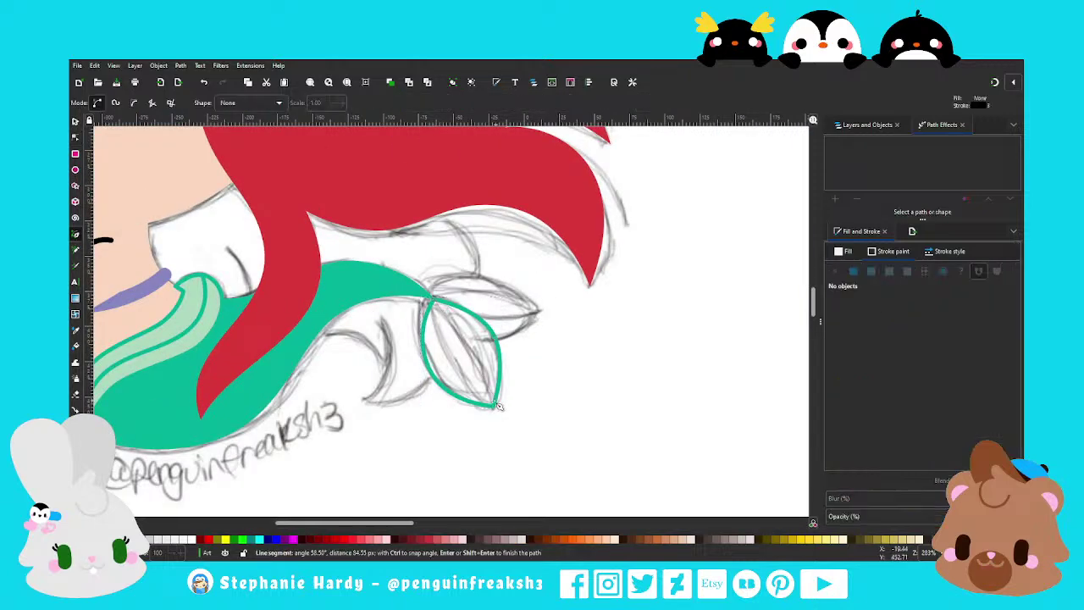
double_click(496, 407)
key(n)
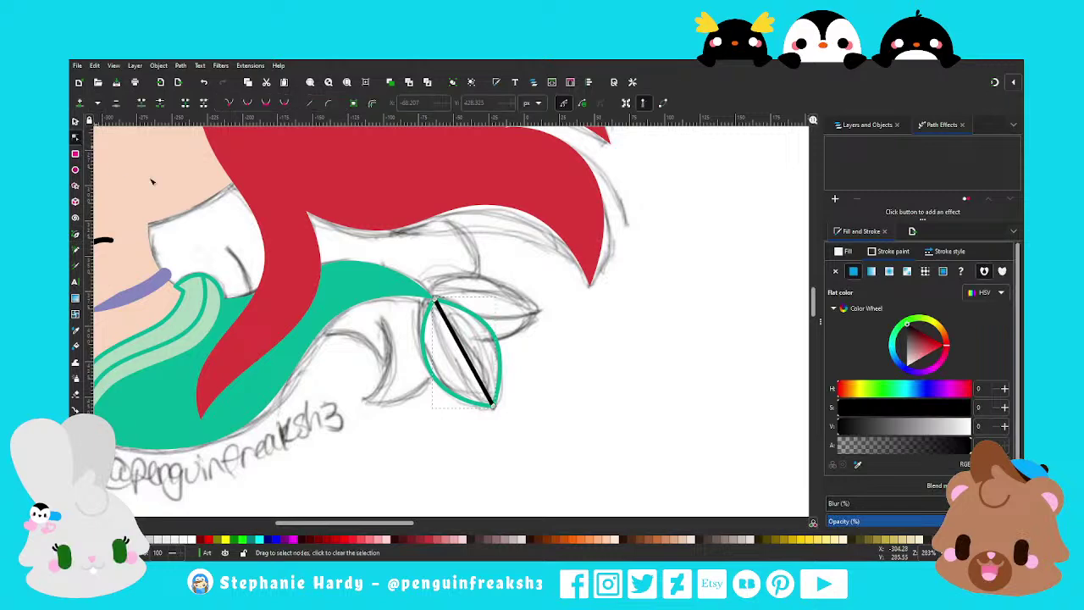
drag(472, 357, 481, 356)
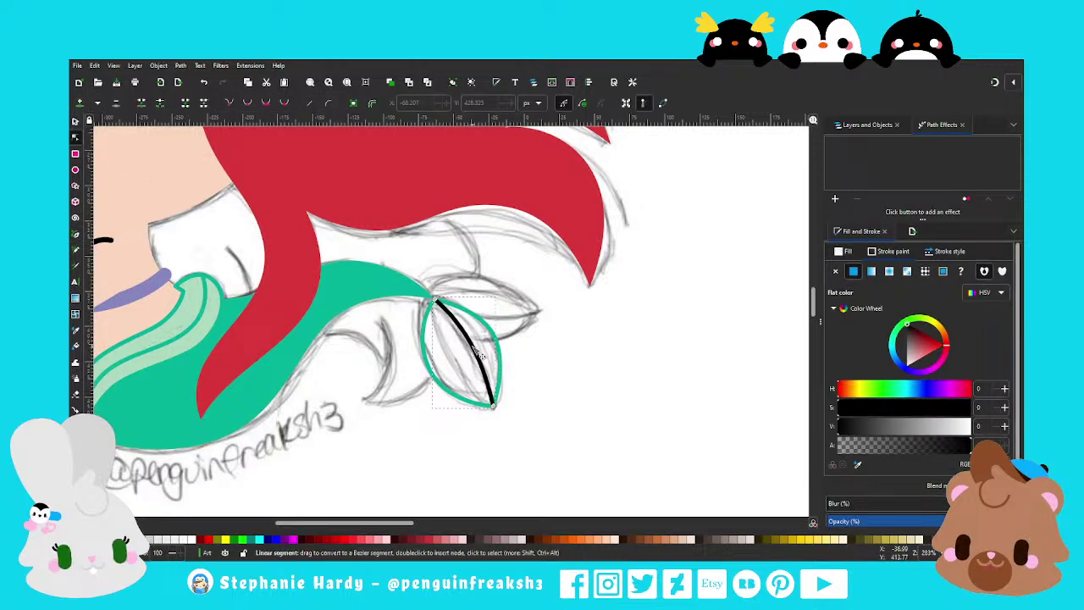
key(s)
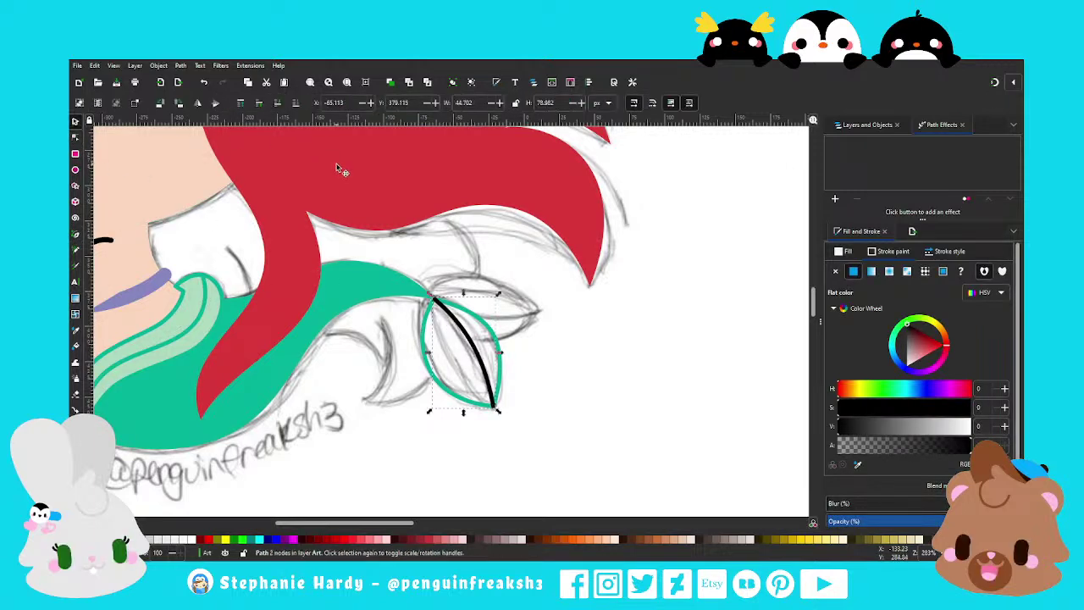
Duplicate and mirror the centre curve, rotating it into a second inner line
key(ctrl+d)
key(h)
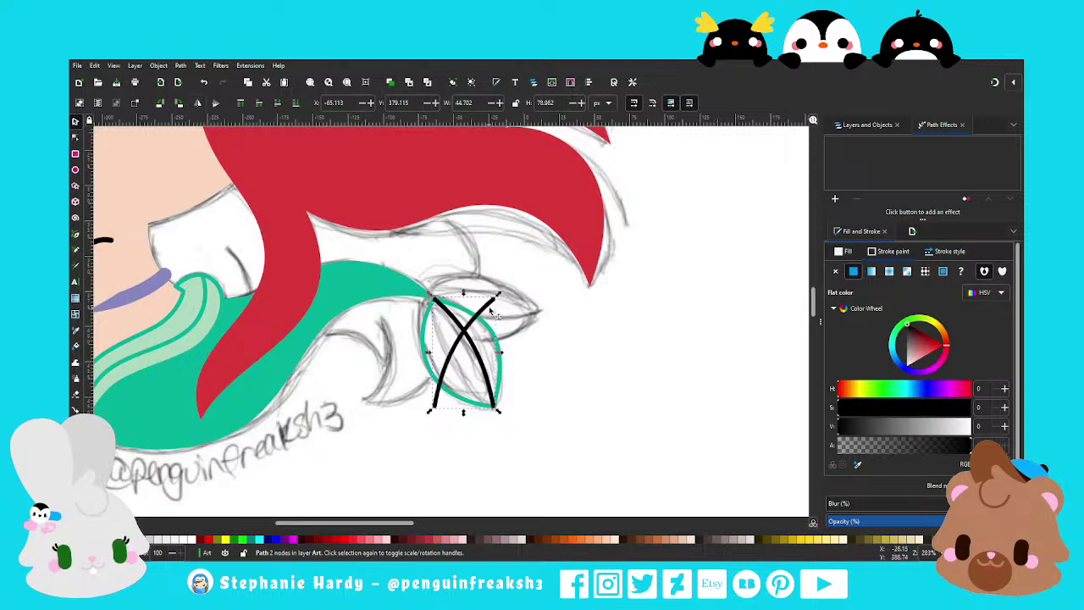
click(492, 310)
drag(498, 295, 436, 288)
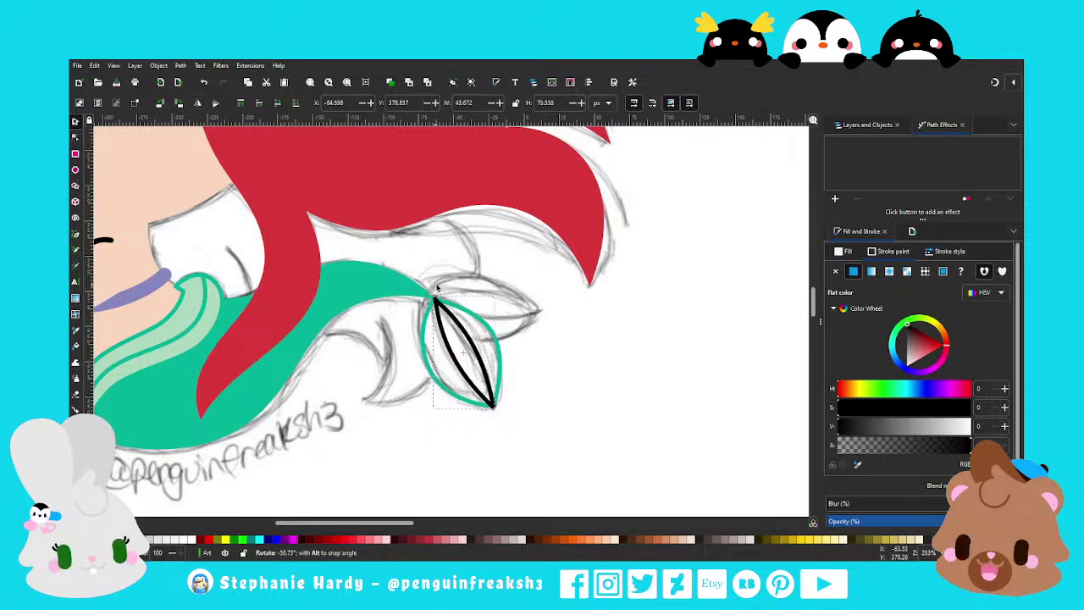
scroll(481, 364, up, 2)
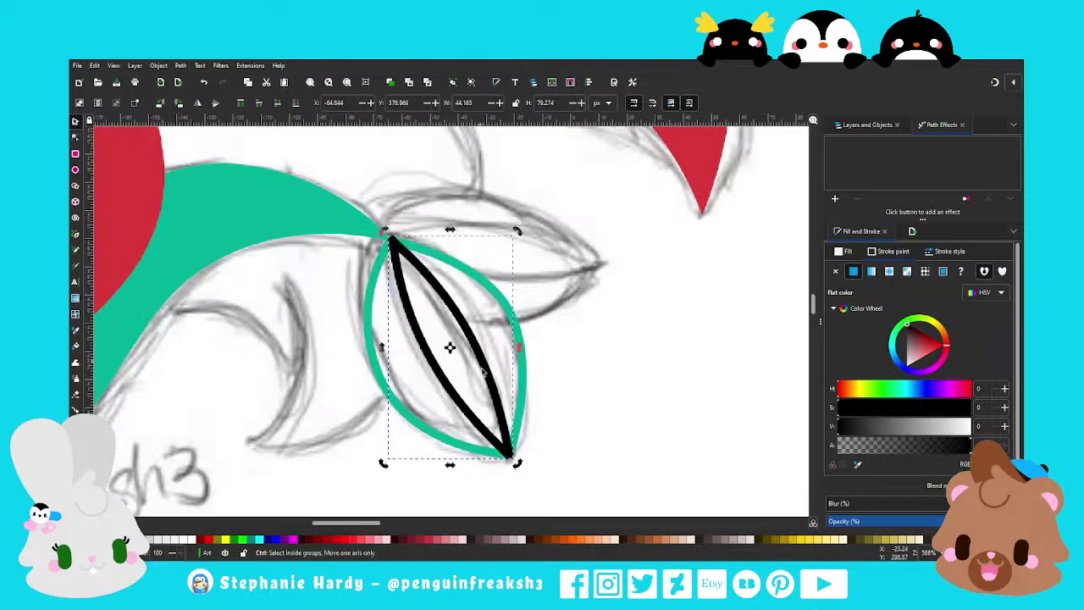
drag(446, 378, 440, 381)
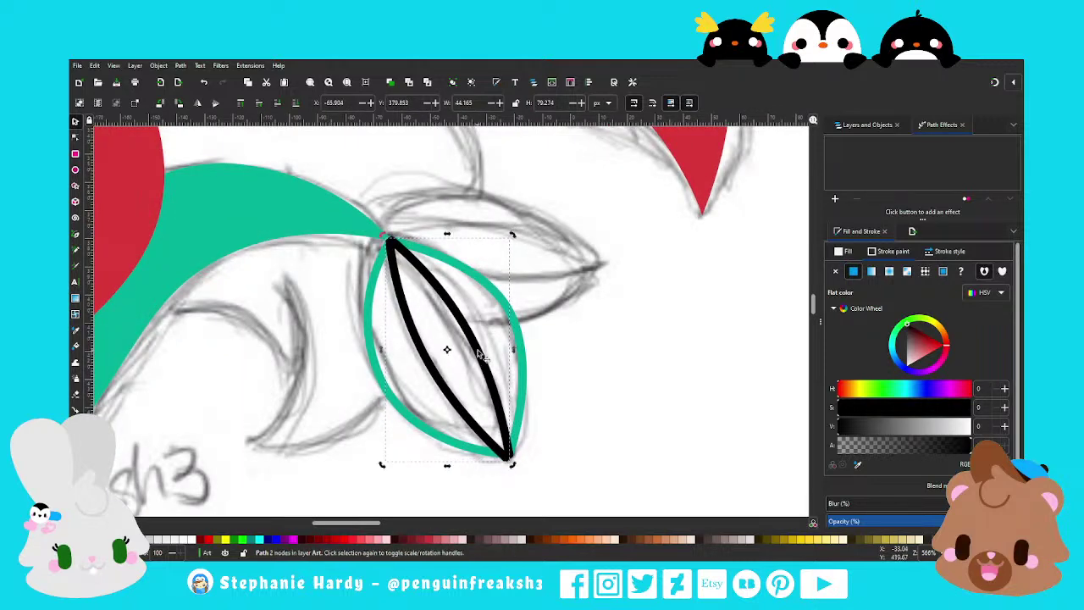
Paste the leaf's green stroke onto the inner curves and fit their ends to the outline
key(ctrl+shift+v)
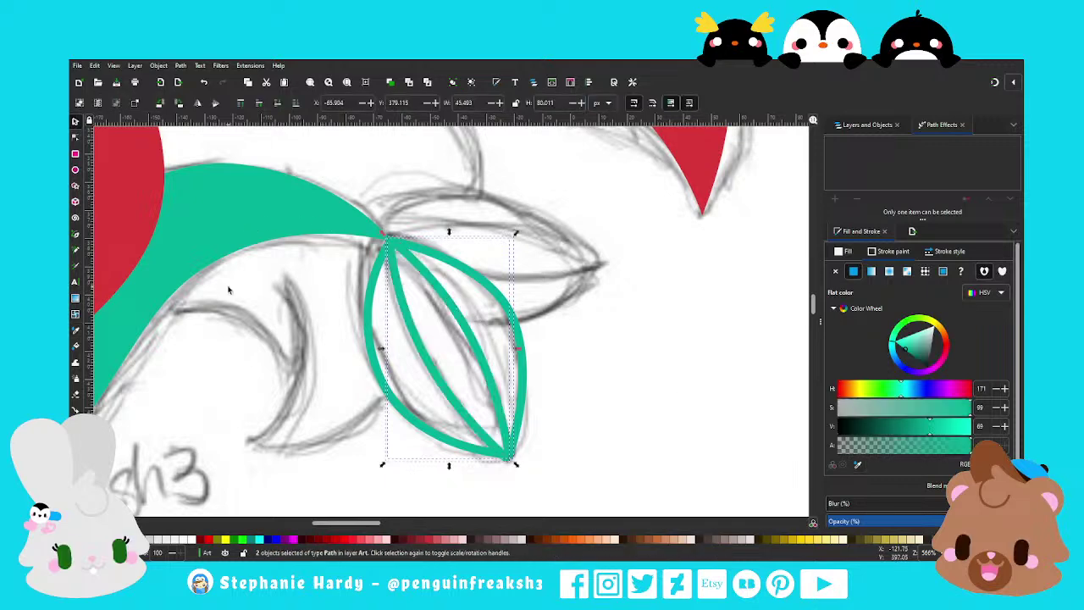
key(n)
click(507, 457)
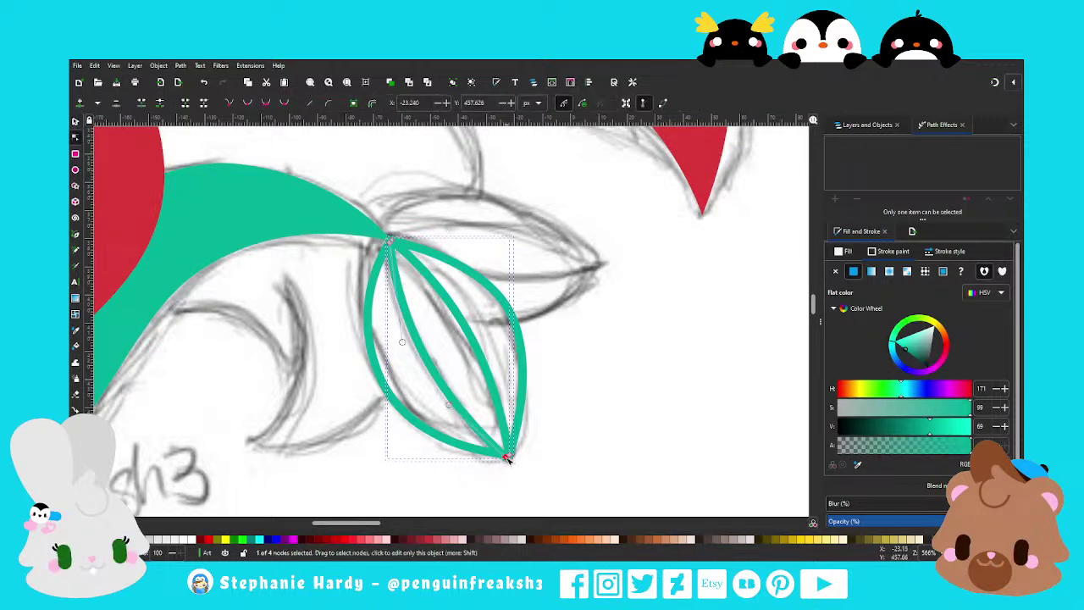
drag(507, 458, 510, 453)
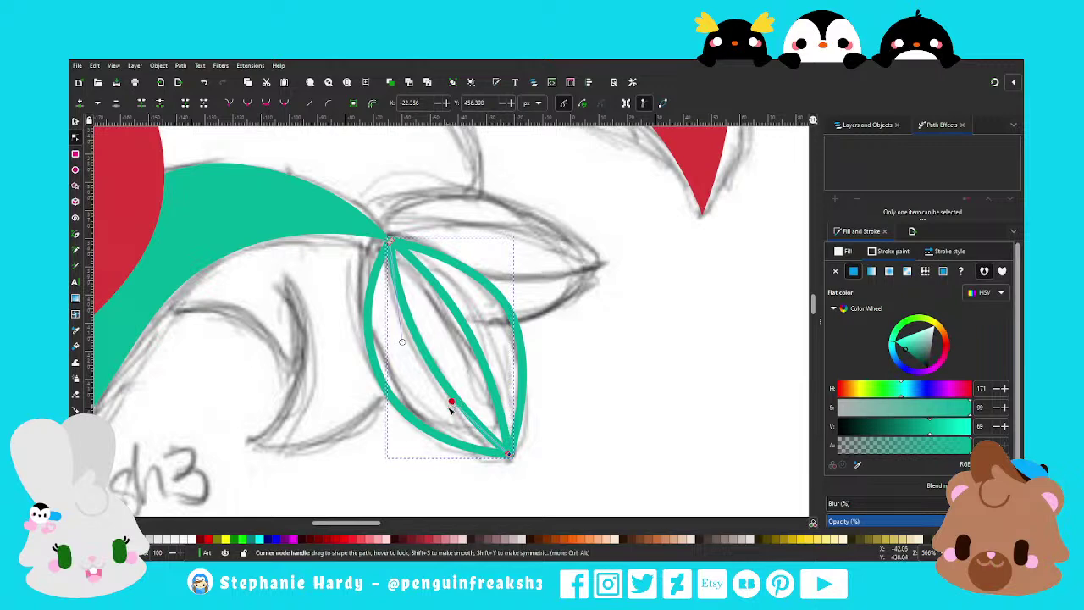
drag(450, 404, 446, 412)
drag(404, 343, 394, 351)
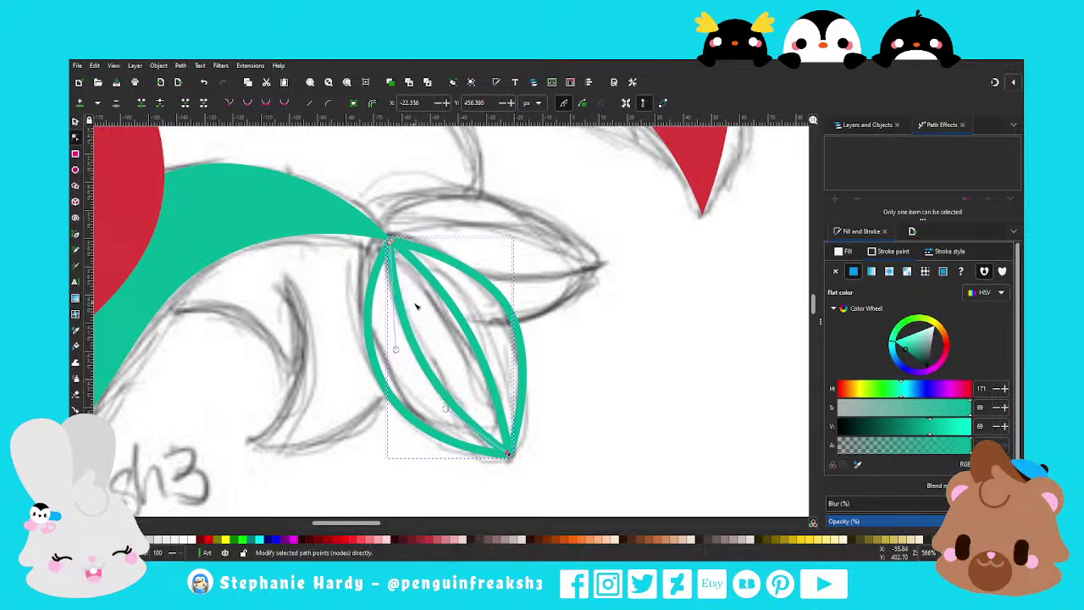
key(s)
key(Escape)
Fill the leaf outline with light green
scroll(471, 351, down, 1)
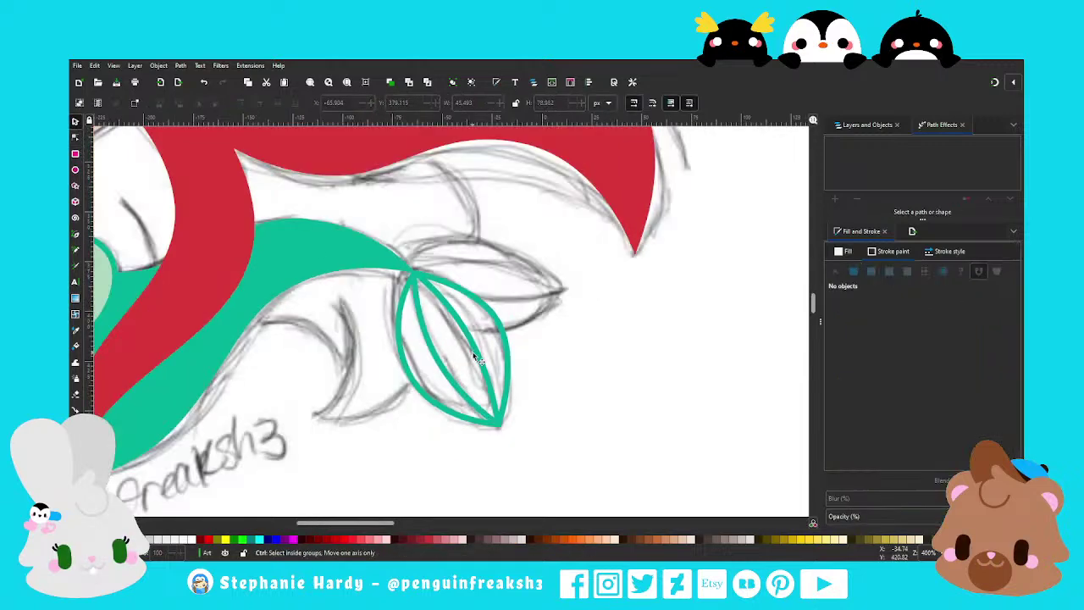
scroll(477, 359, down, 2)
click(495, 354)
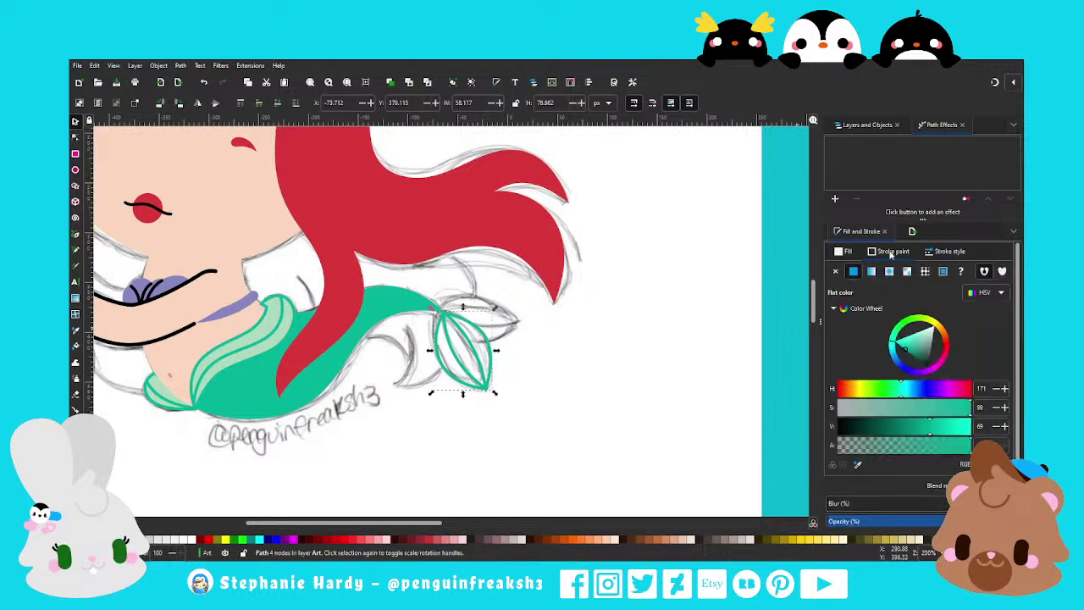
click(836, 272)
click(854, 271)
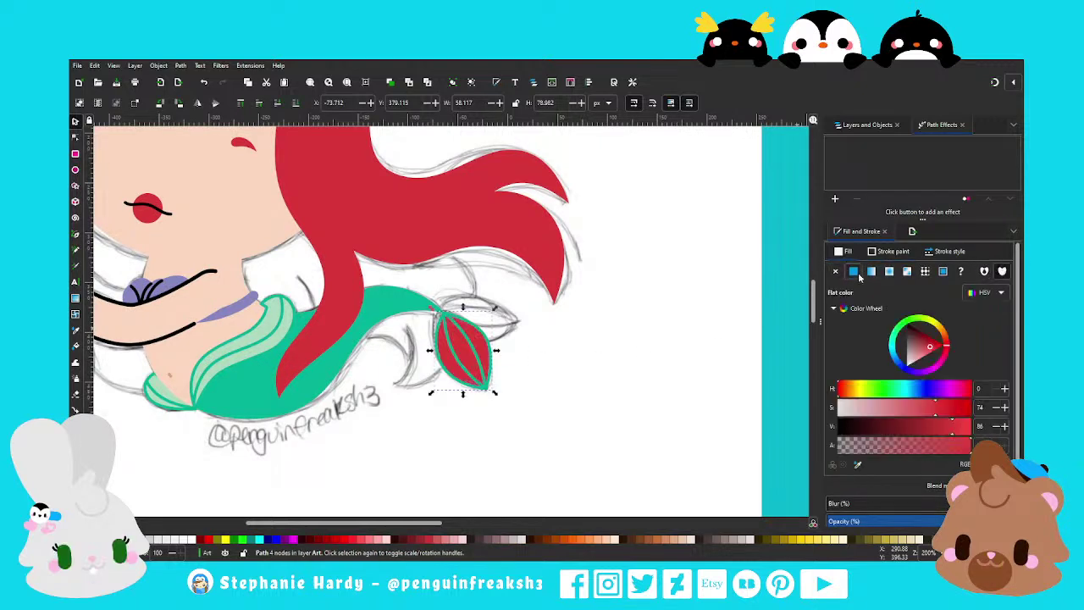
key(ctrl+z)
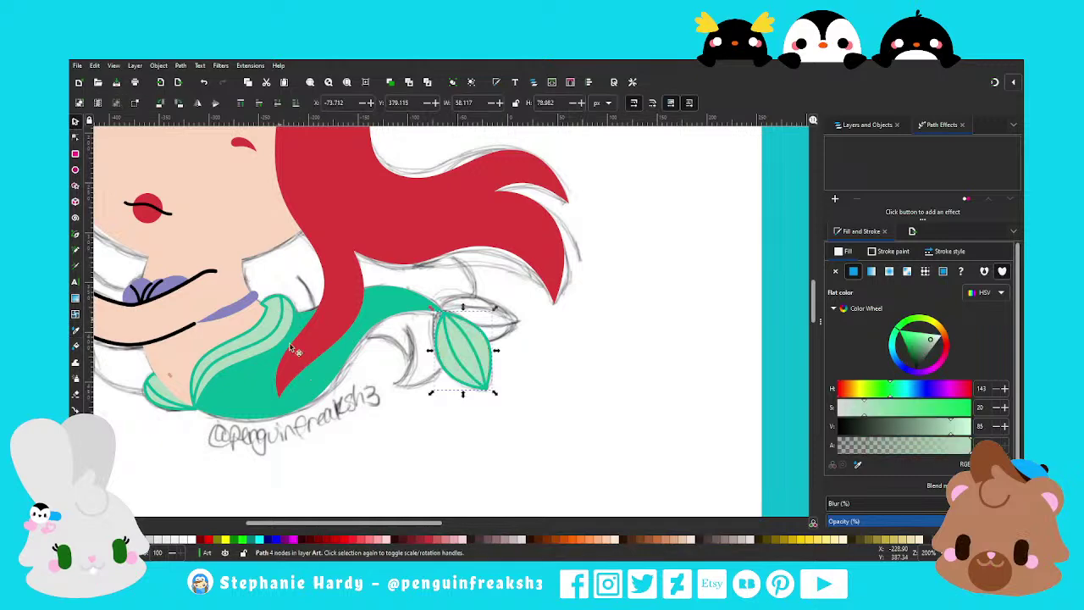
click(448, 423)
Select the leaf with its inner curves, rotate it slightly and place it above the original
drag(536, 437, 414, 294)
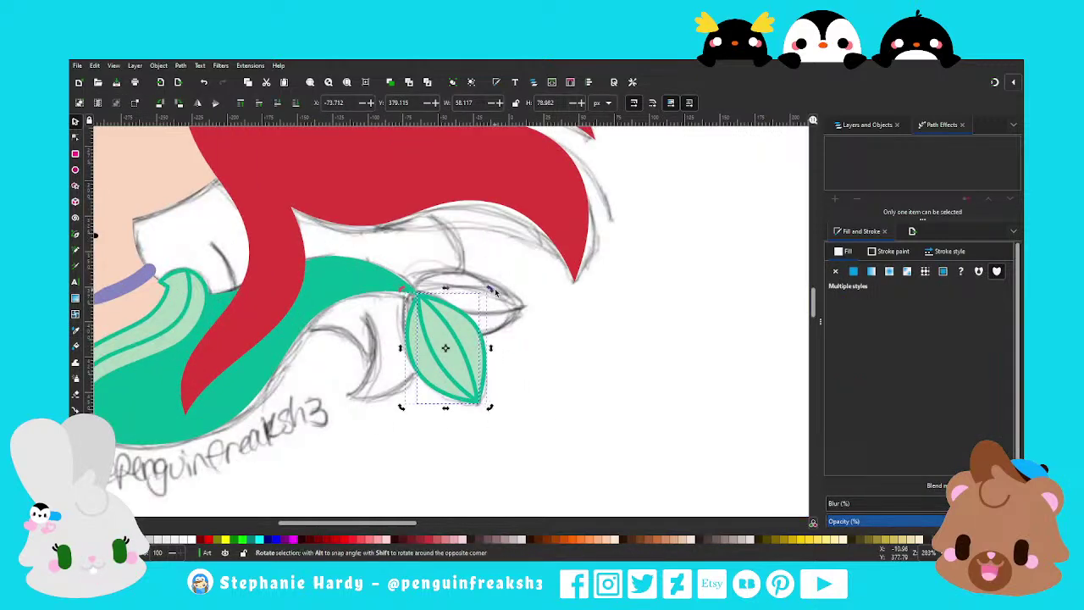
drag(471, 338, 472, 345)
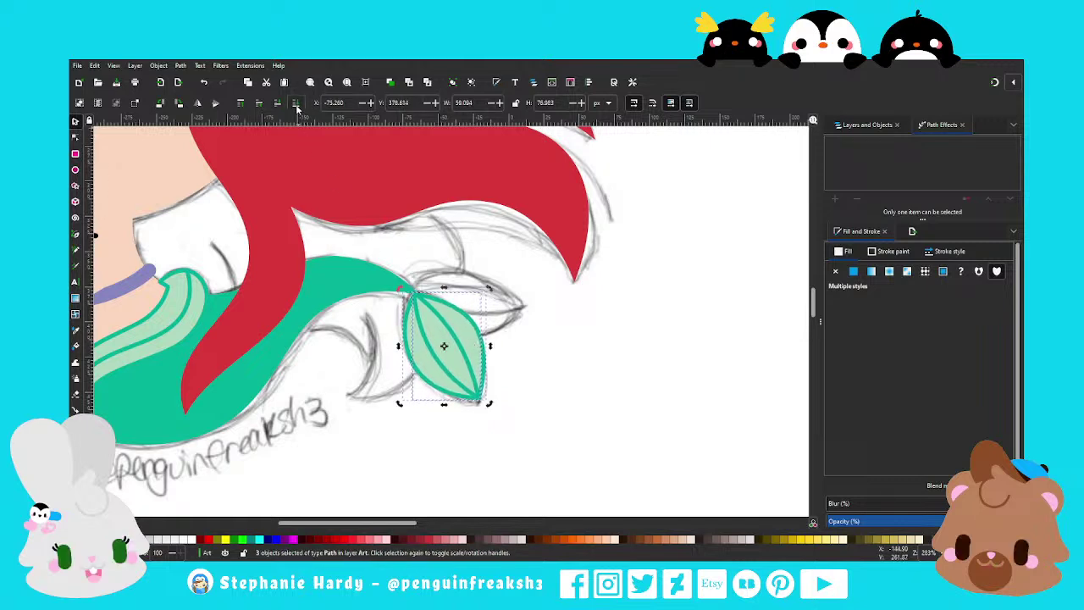
mouse_move(489, 289)
mouse_down()
mouse_move(472, 273)
mouse_move(462, 280)
mouse_up()
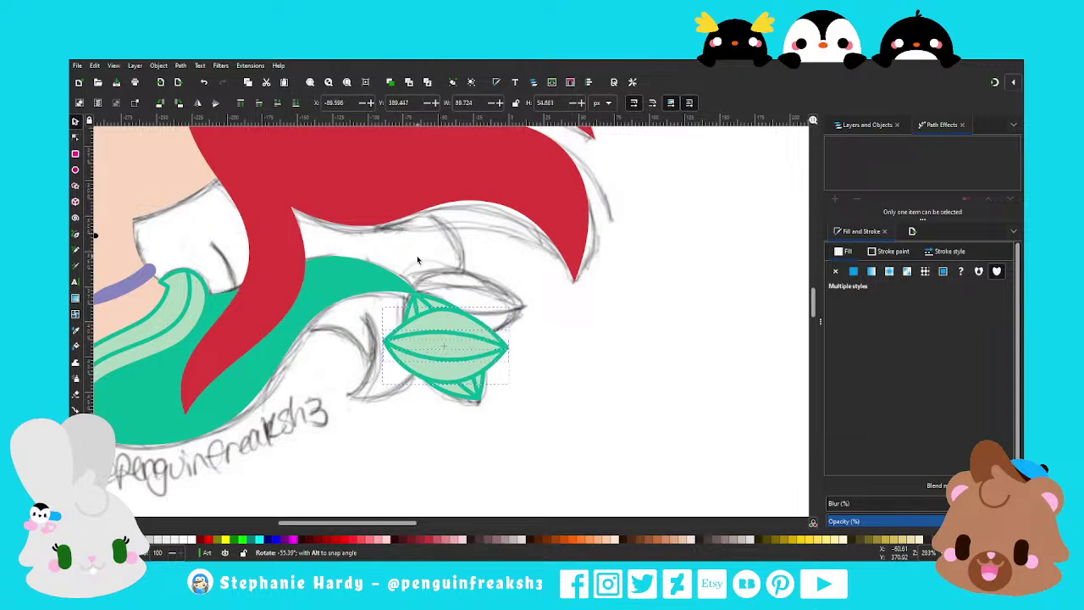
mouse_move(468, 343)
mouse_down()
mouse_move(494, 293)
mouse_move(507, 315)
mouse_up()
click(525, 388)
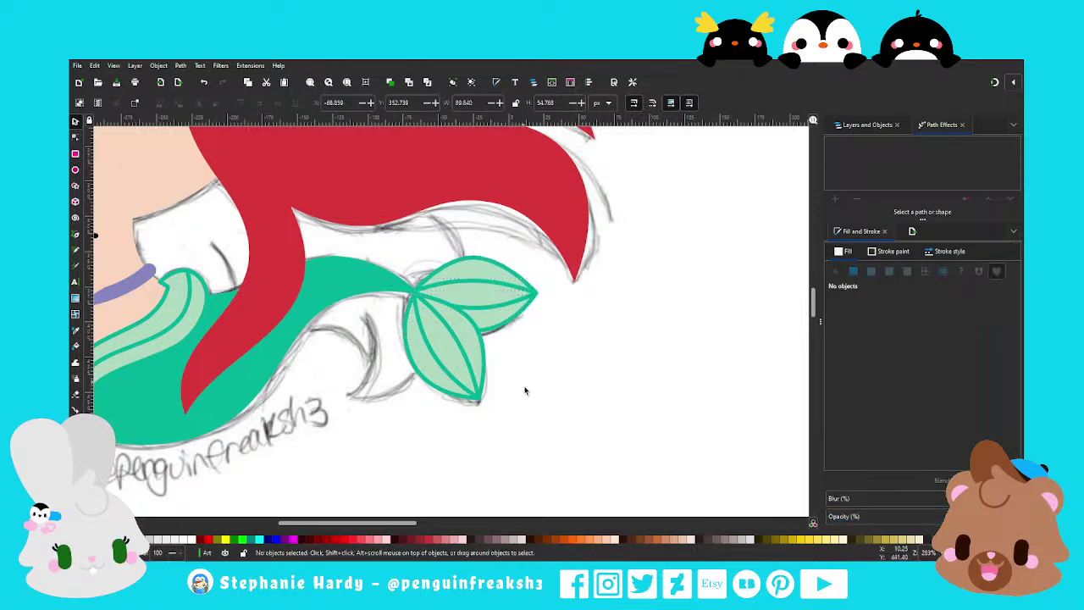
ctrl+scroll(530, 363, down, 3)
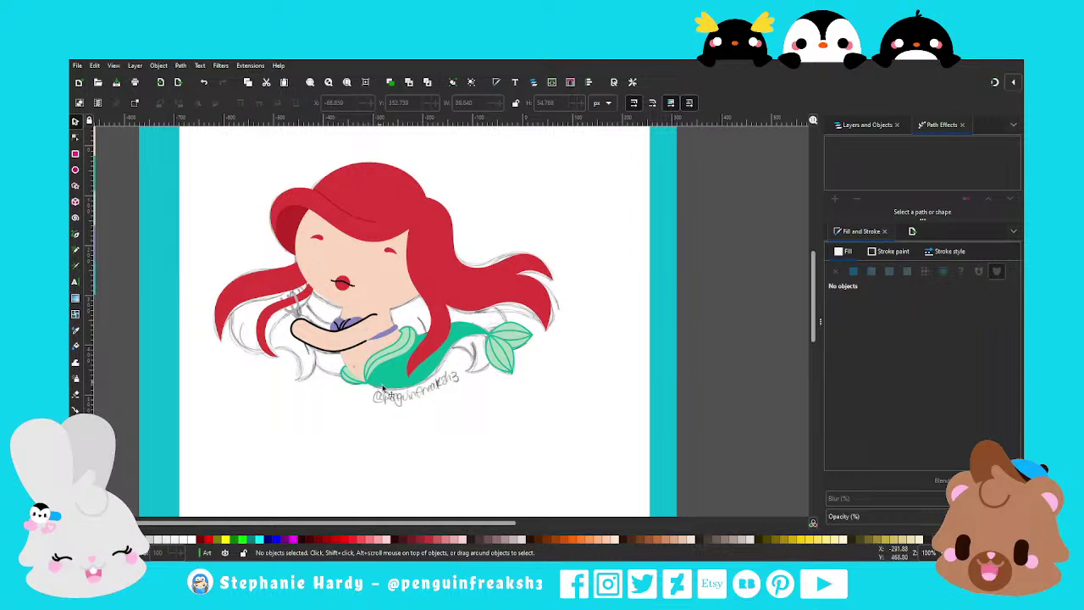
scroll(525, 390, down, 1)
scroll(502, 398, up, 1)
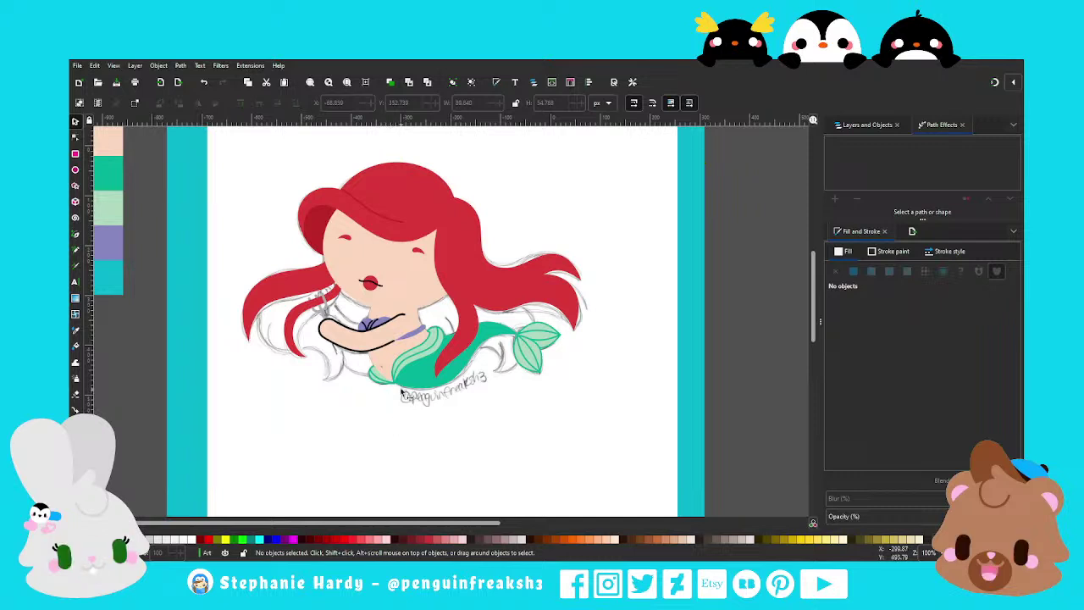
ctrl+scroll(381, 399, down, 1)
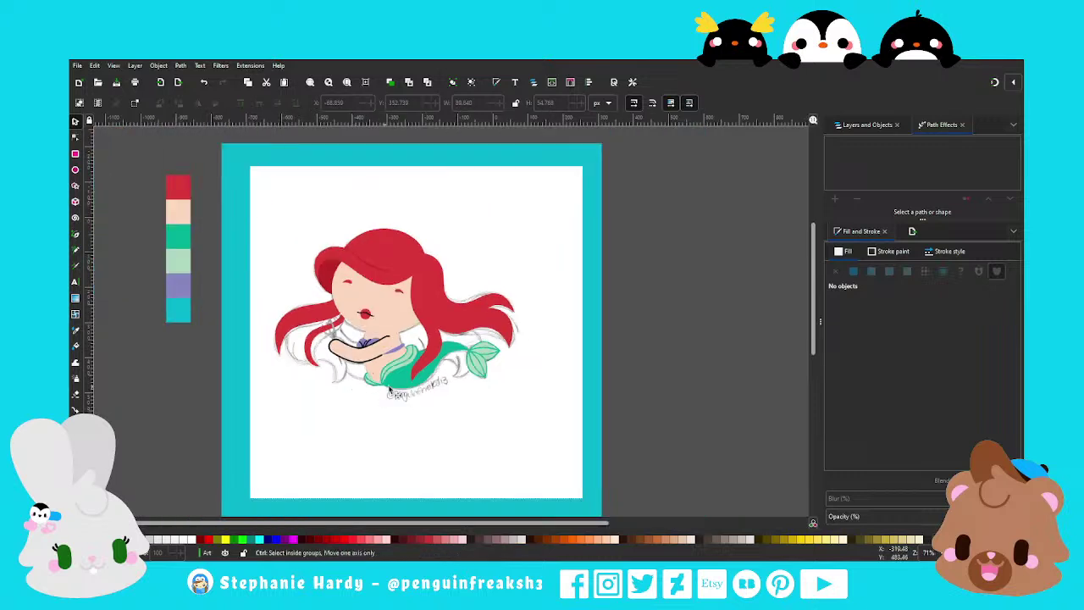
ctrl+scroll(396, 393, up, 1)
scroll(479, 411, up, 1)
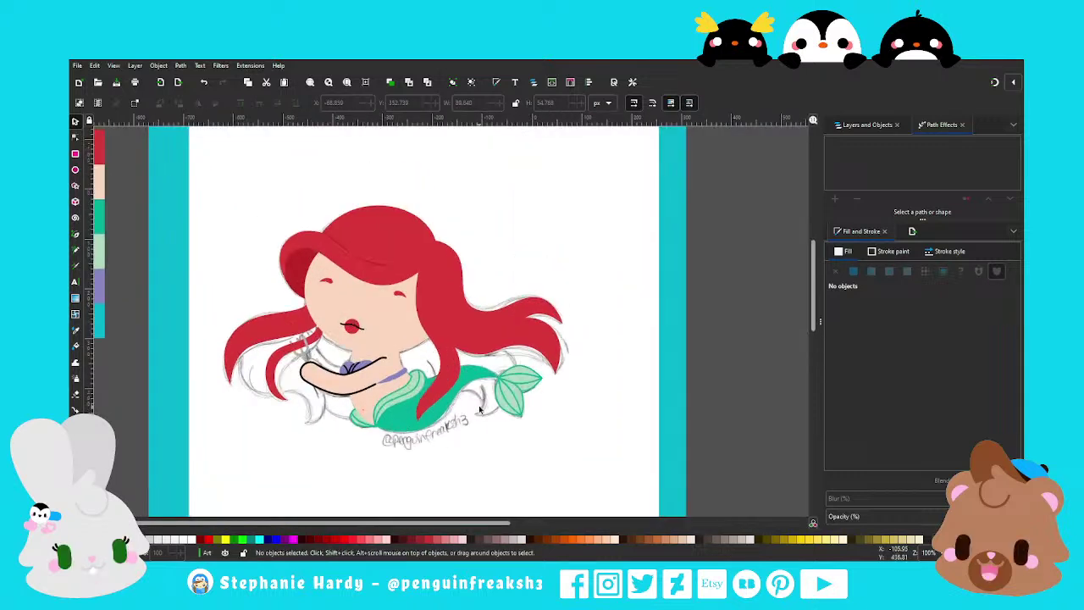
scroll(428, 373, down, 1)
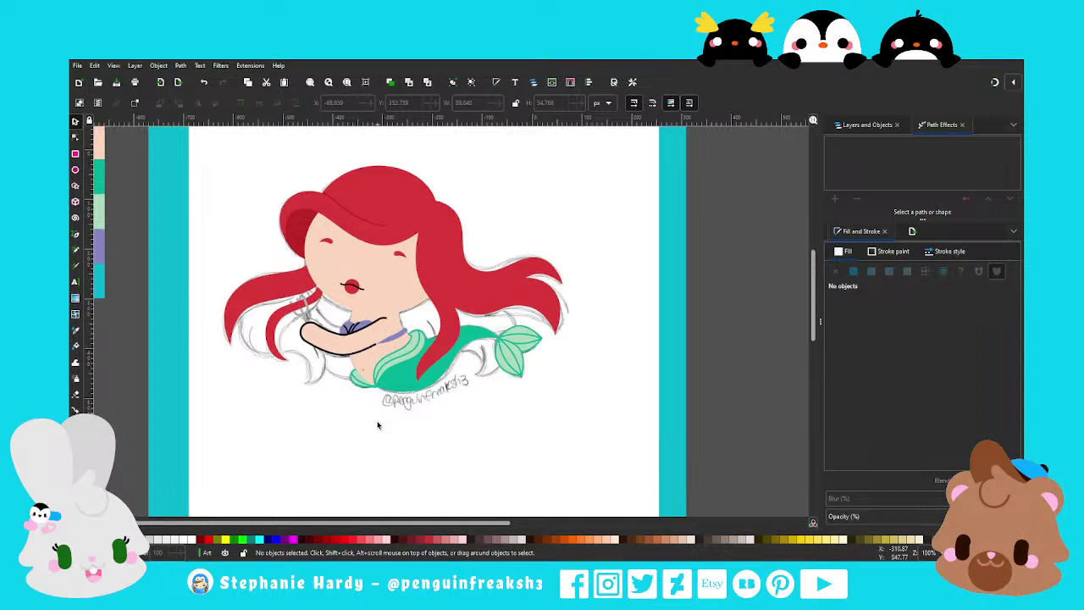
ctrl+scroll(428, 373, up, 1)
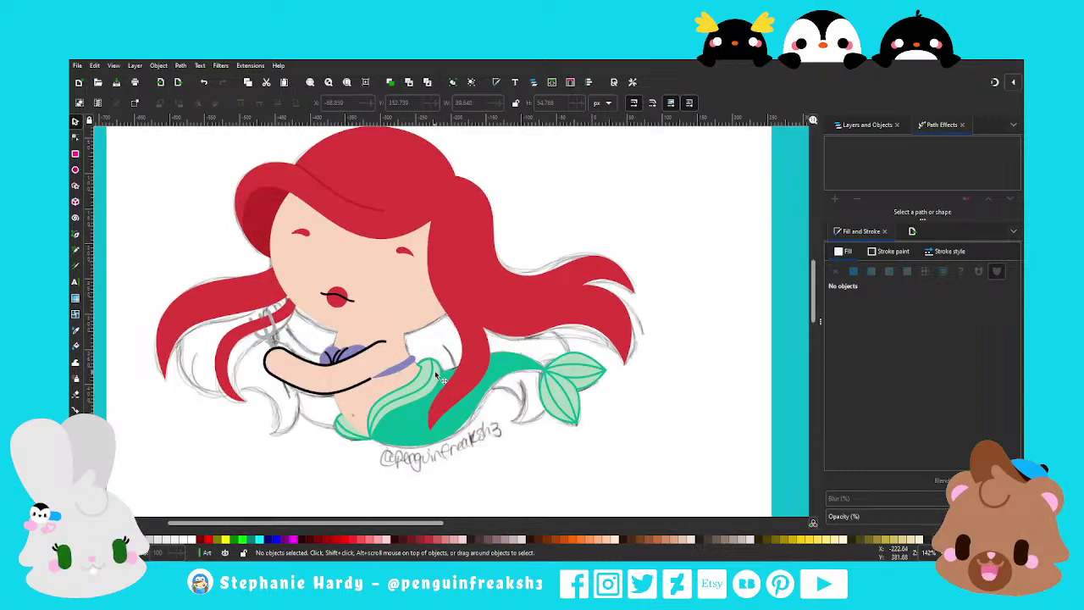
Pen a closed outline from the left hair under the body and tail fin, then lower it behind the hair
click(76, 235)
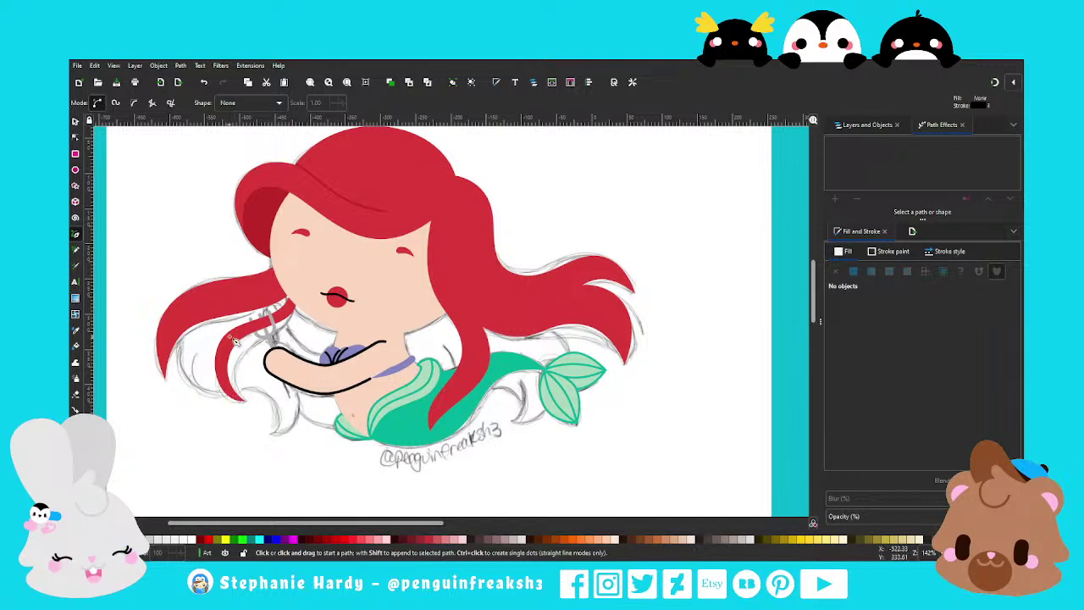
click(284, 273)
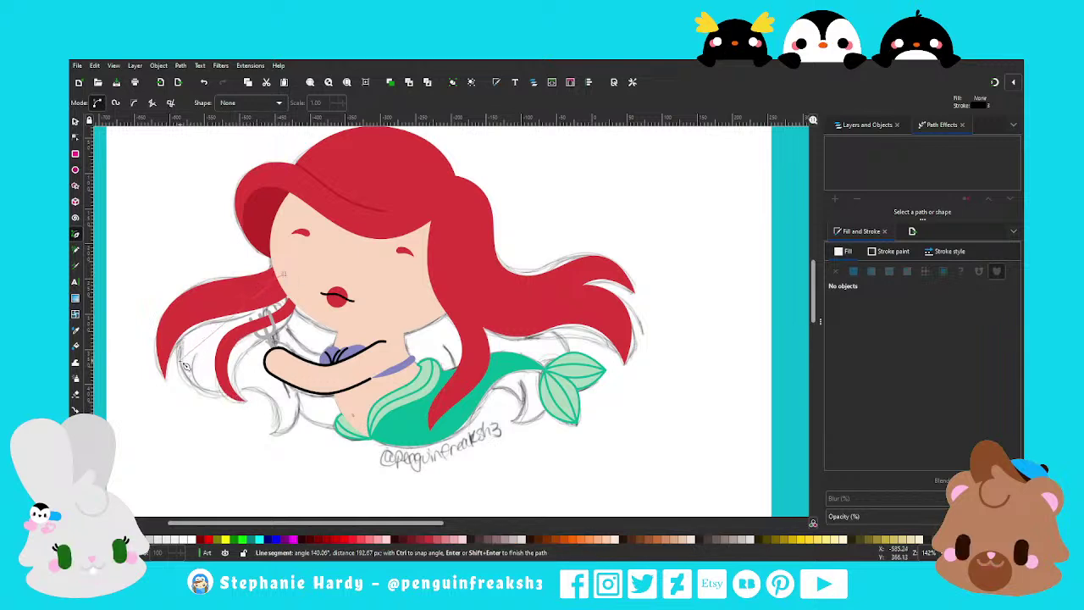
click(193, 310)
click(206, 391)
click(271, 434)
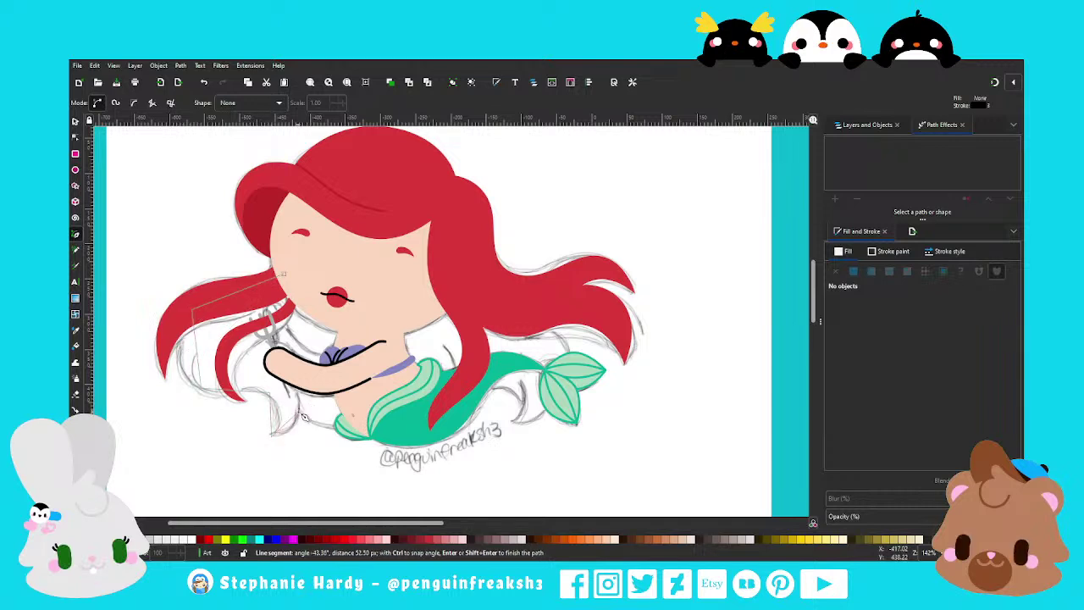
click(303, 416)
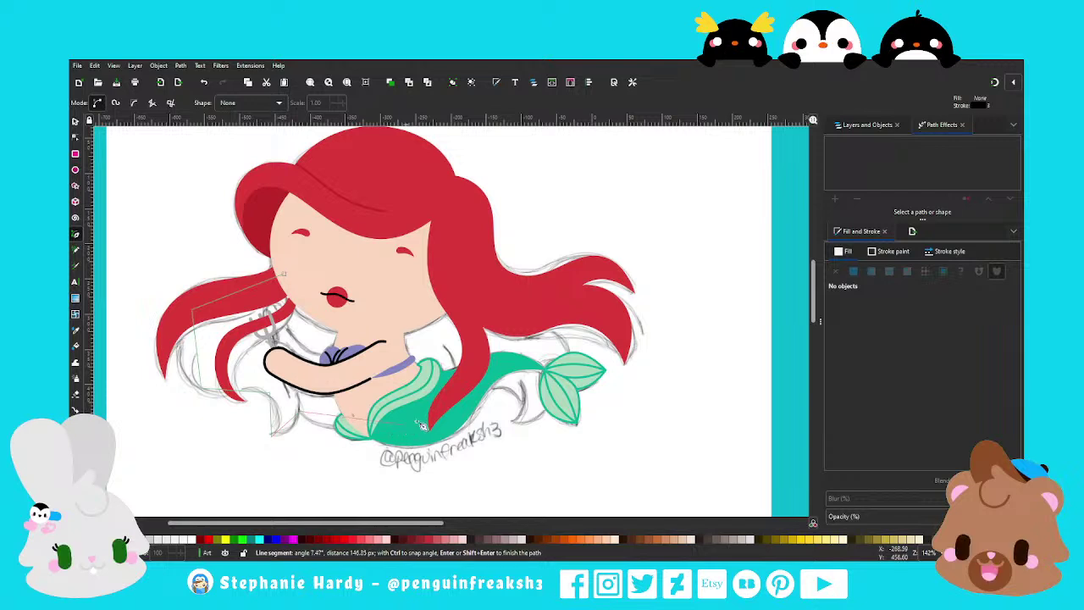
click(515, 394)
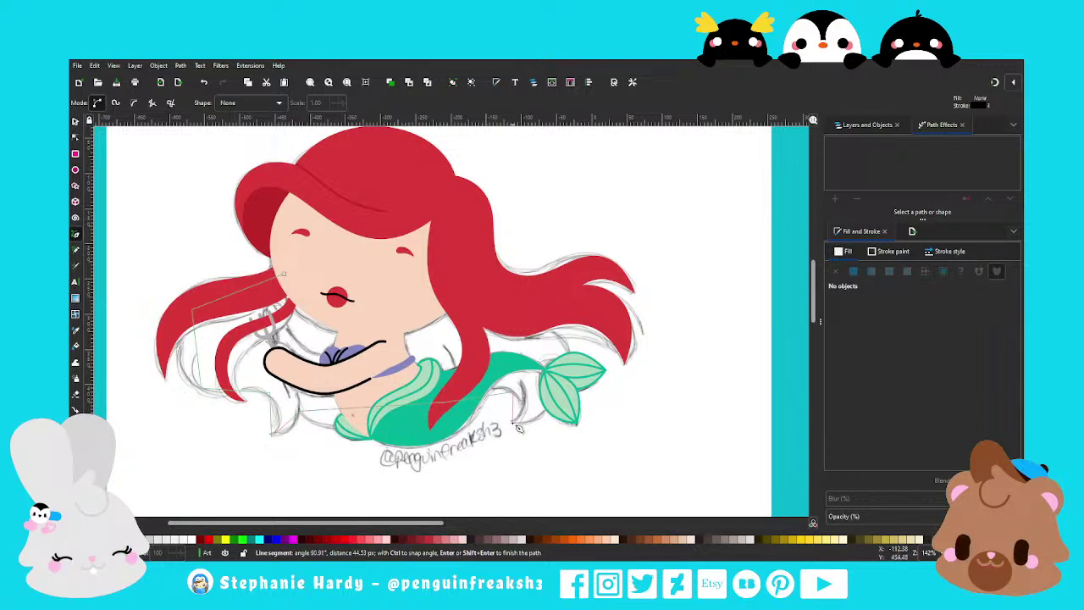
click(519, 428)
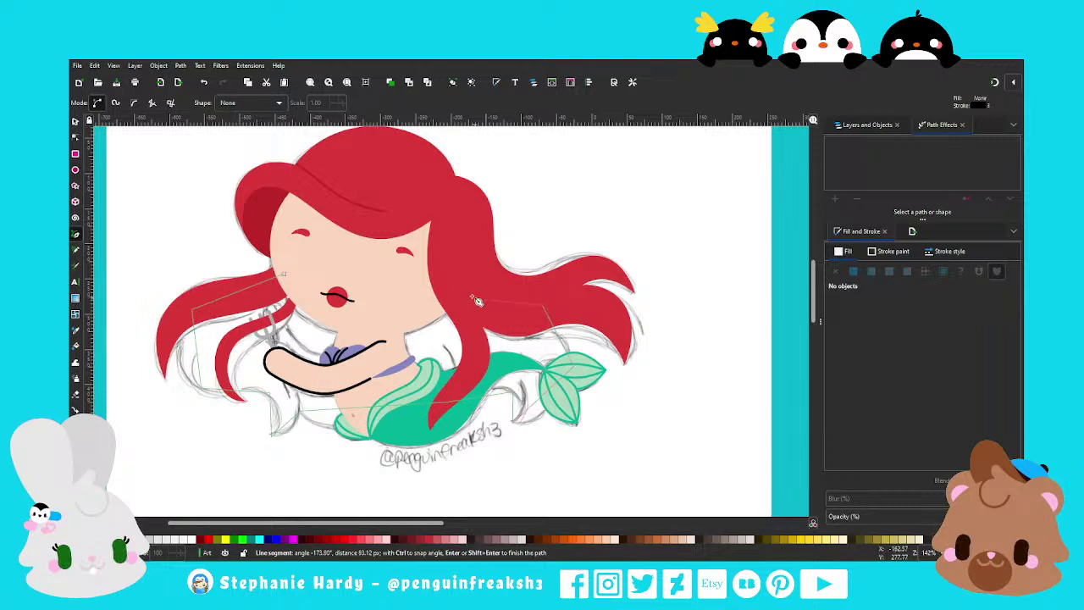
click(451, 265)
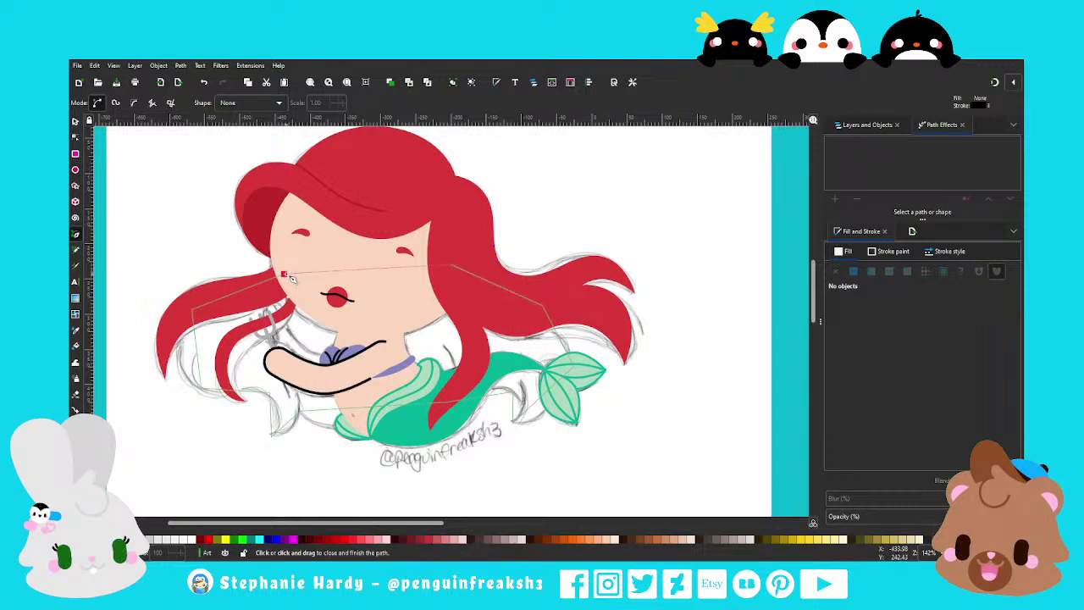
click(284, 274)
click(75, 122)
click(297, 103)
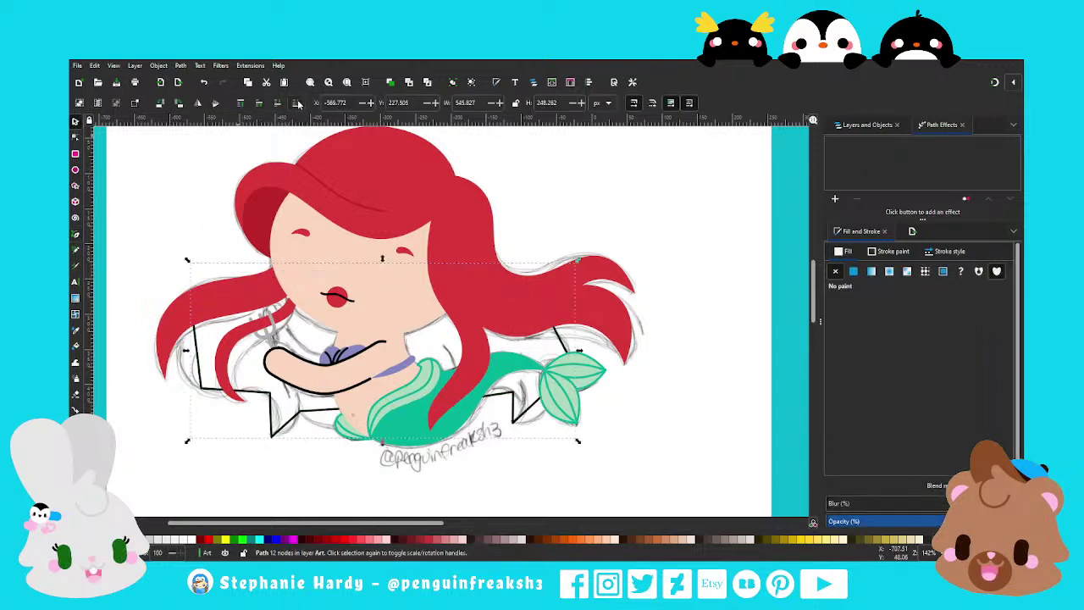
Smooth the back-hair shape's nodes and reshape its lower-left and fin-side curves
click(75, 138)
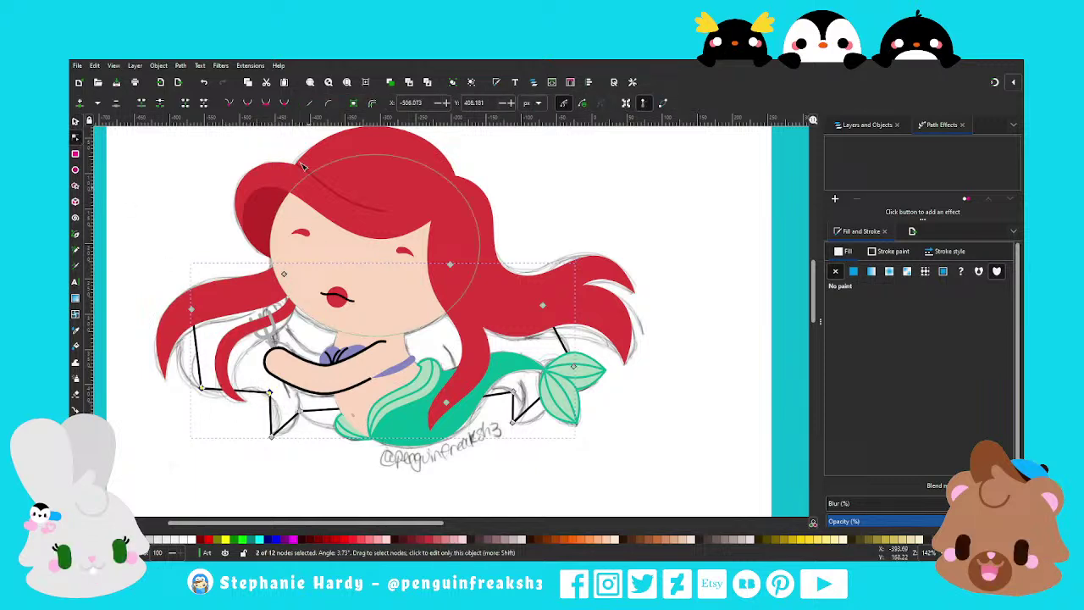
key(shift+s)
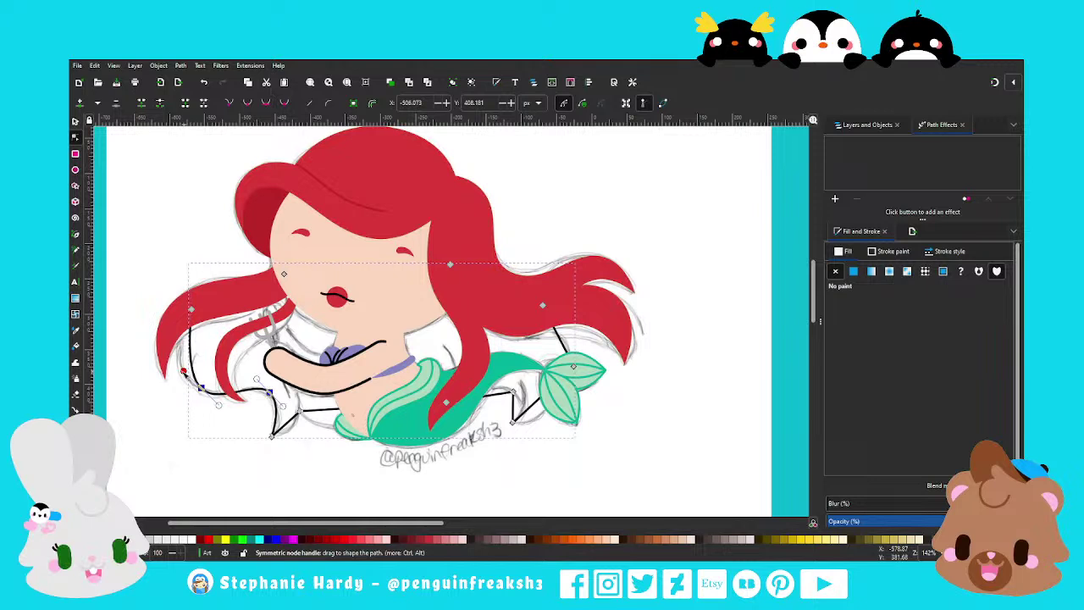
drag(219, 405, 267, 393)
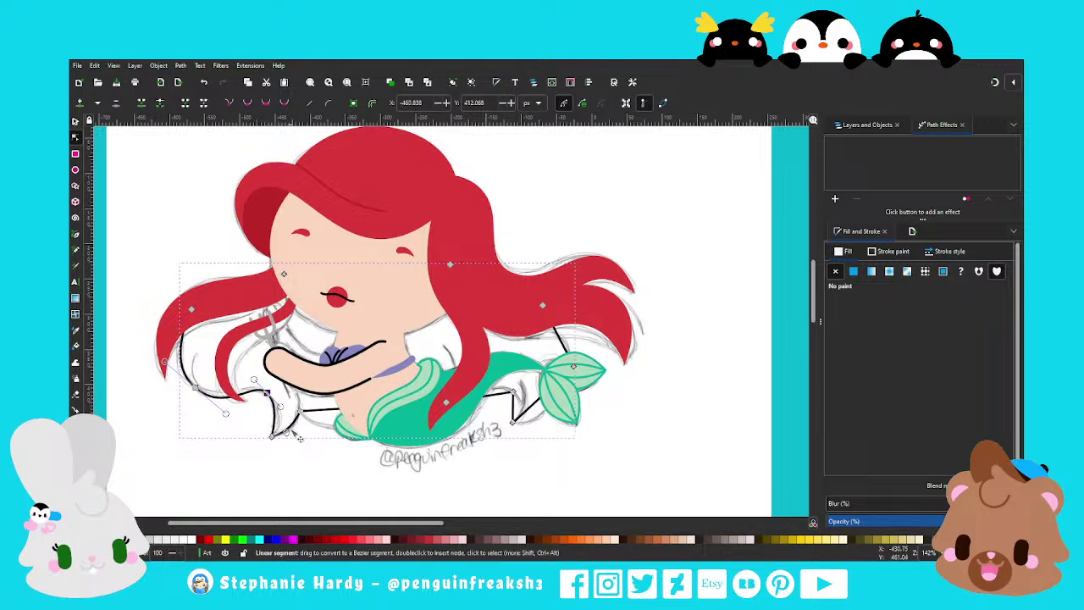
drag(299, 438, 290, 438)
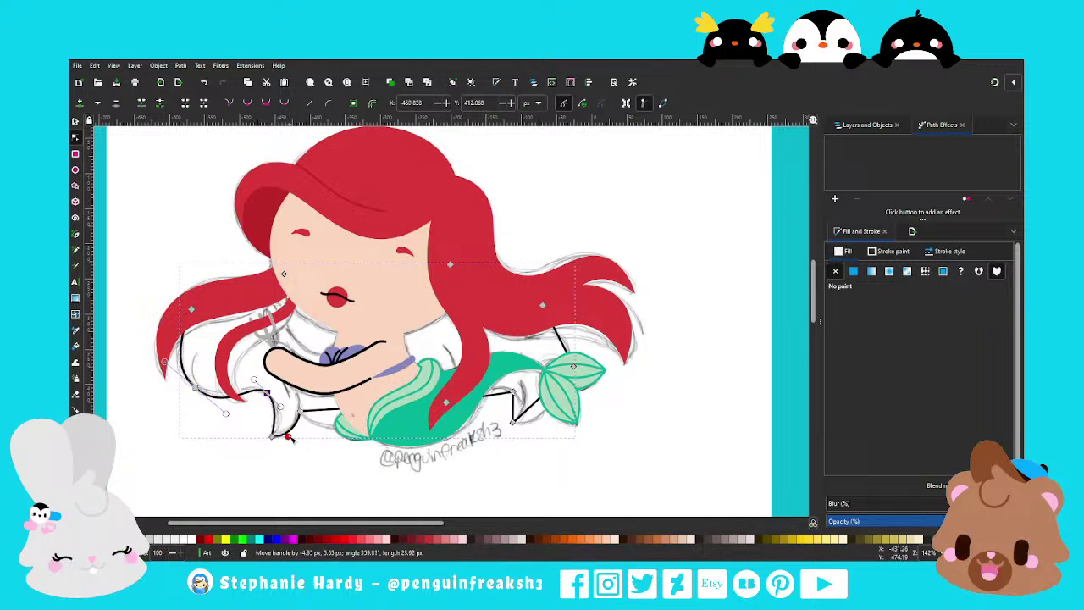
click(341, 435)
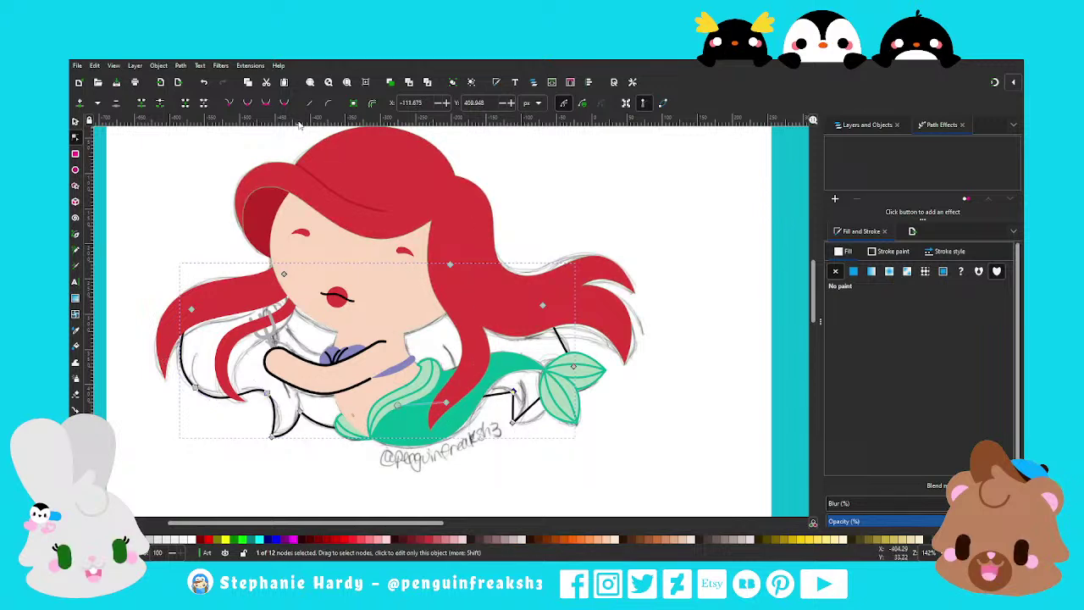
click(513, 392)
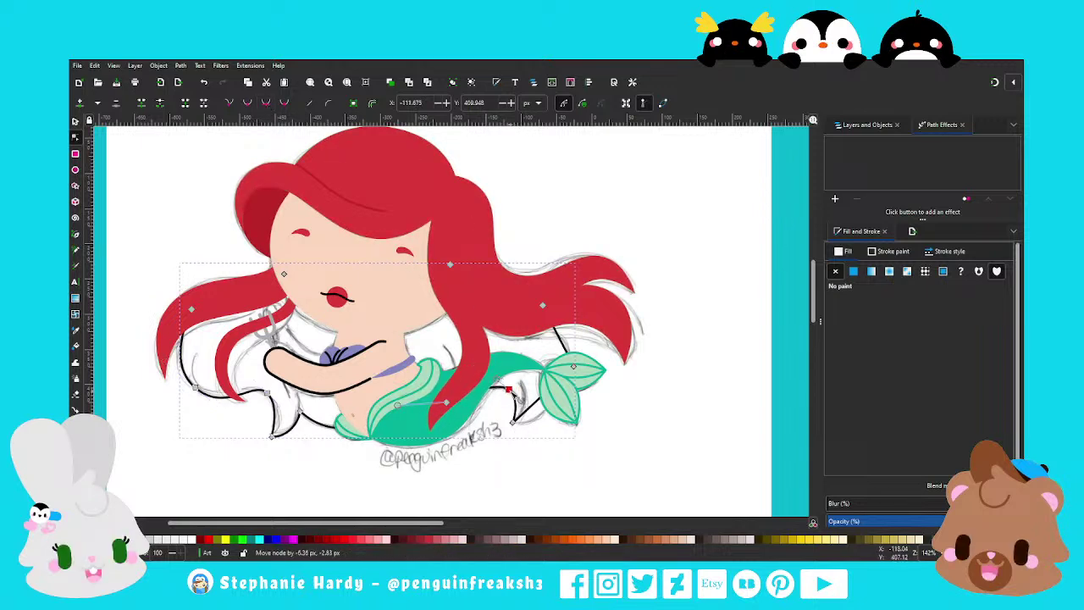
click(574, 366)
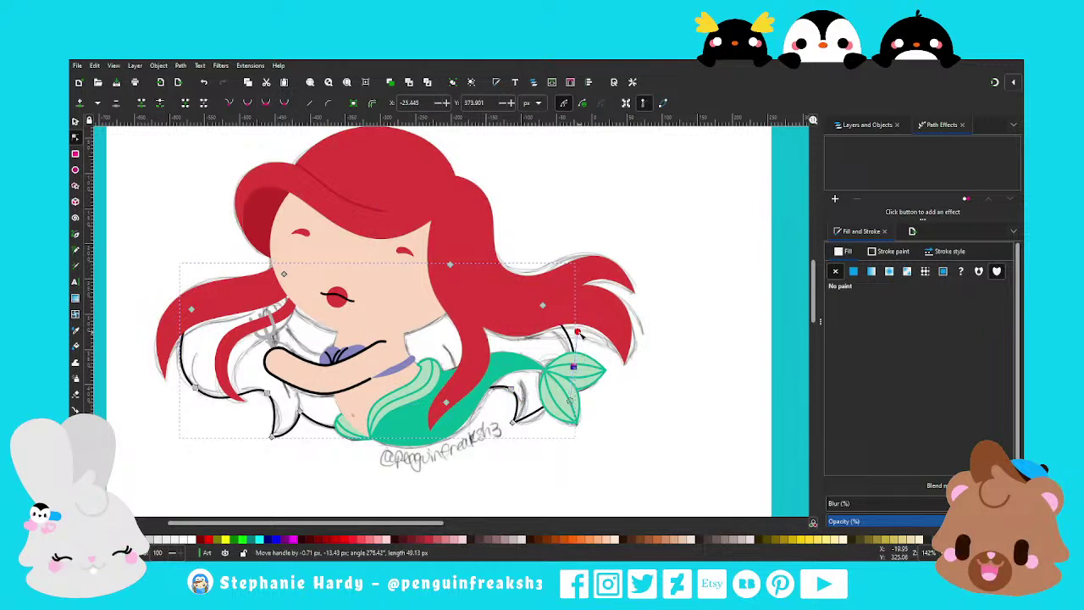
drag(576, 365, 575, 379)
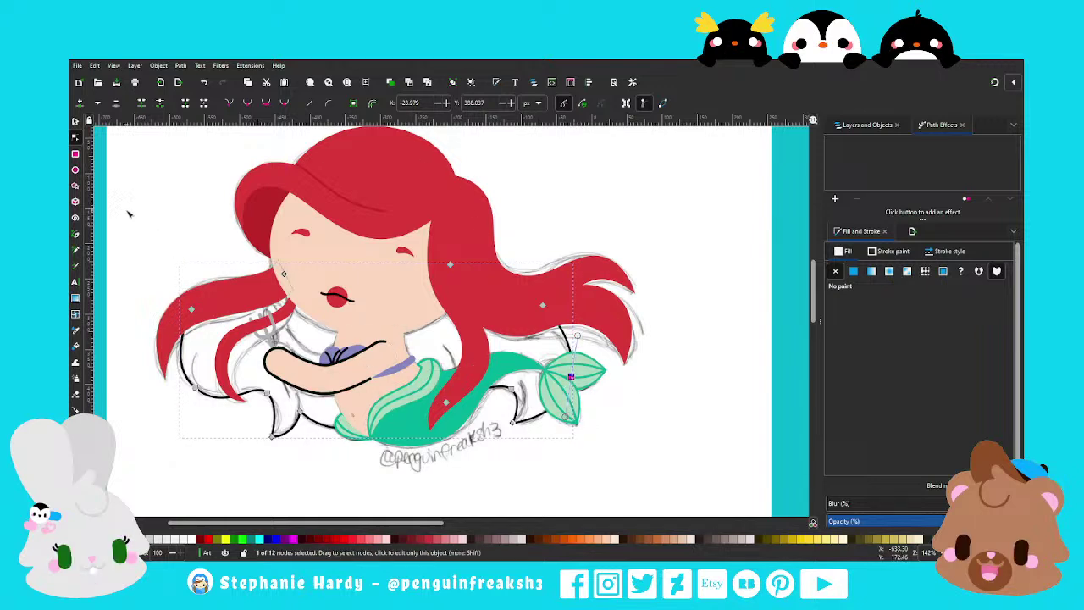
key(s)
key(Escape)
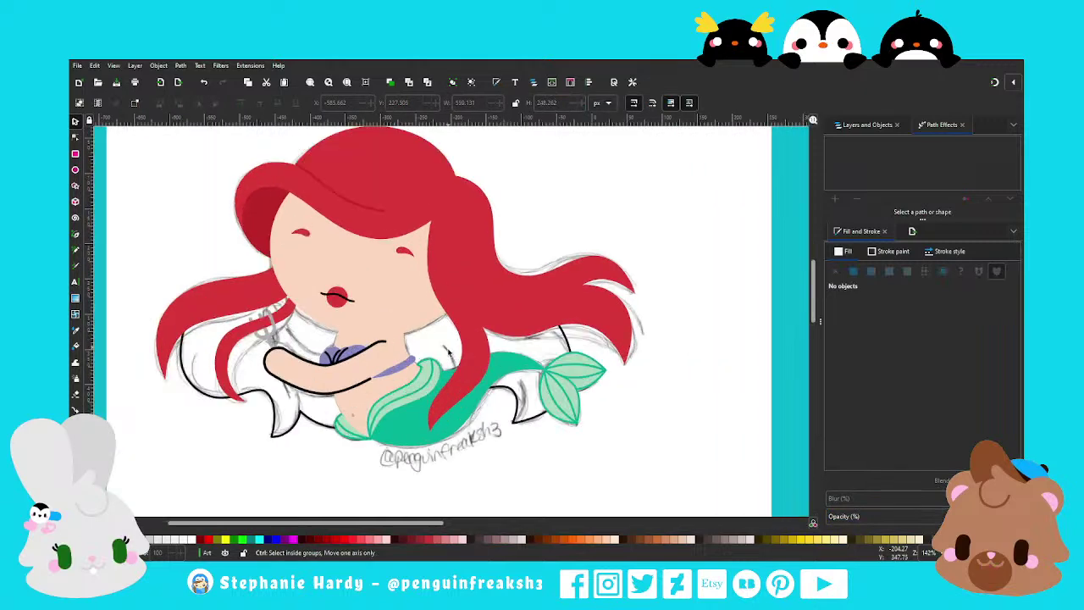
Fill the back-hair shape with the hair's red using the Dropper
click(289, 436)
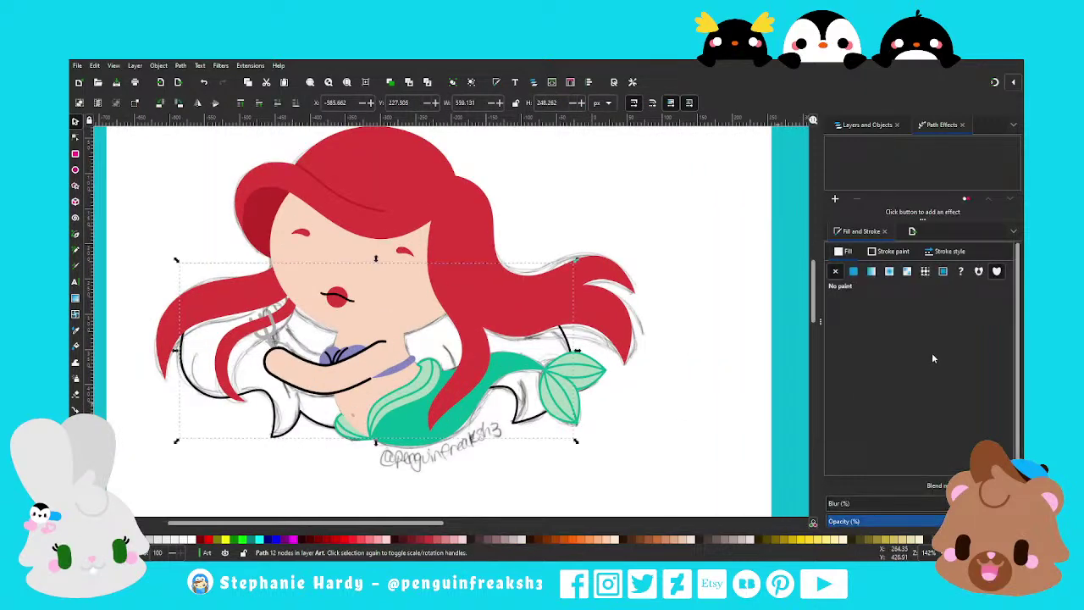
click(855, 272)
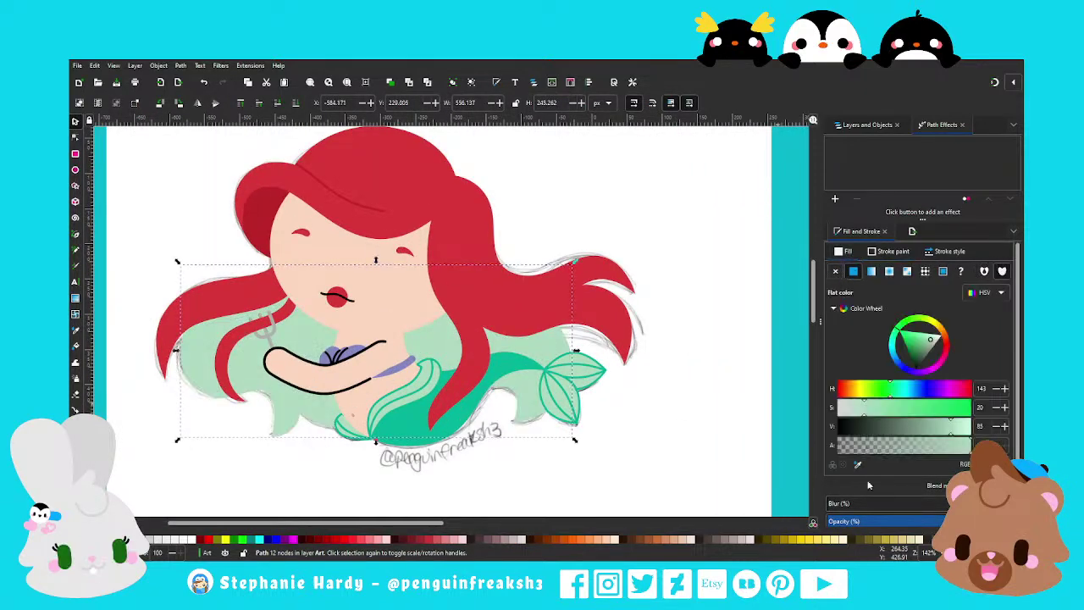
key(d)
click(290, 288)
key(Escape)
key(s)
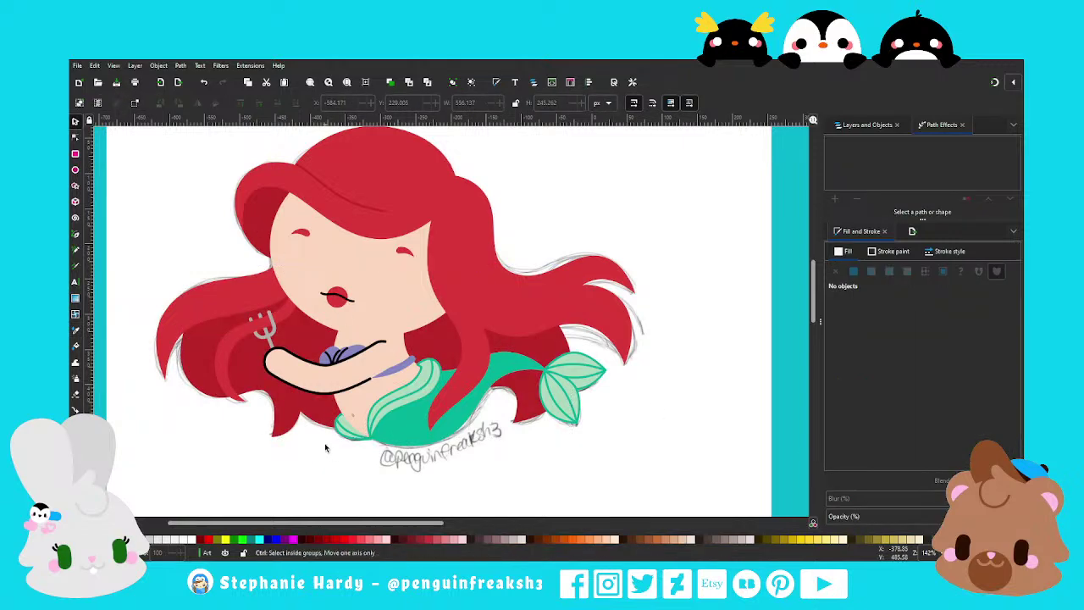
key(1)
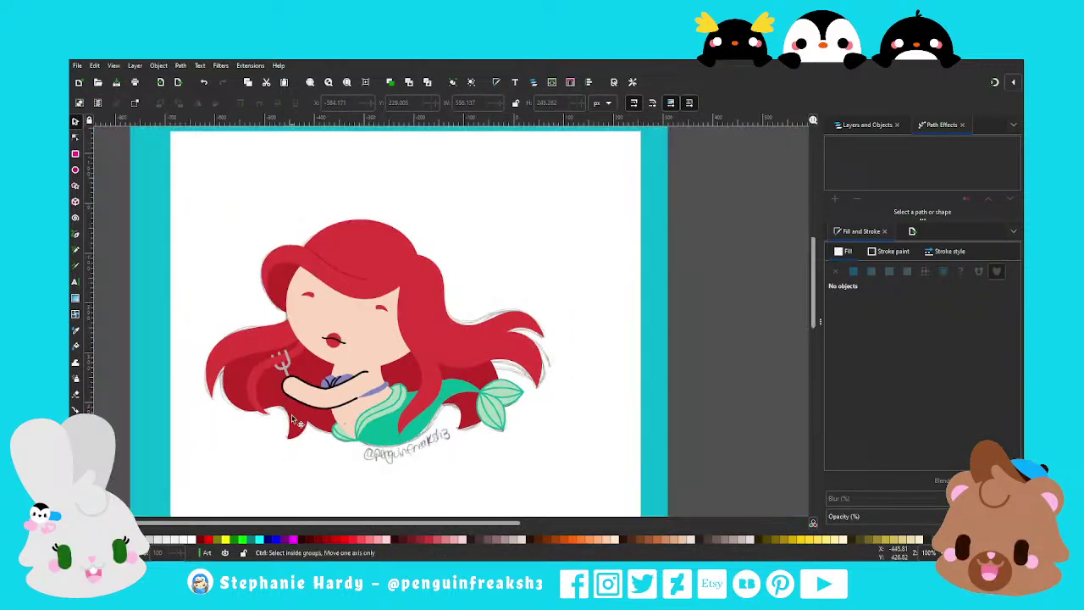
Flick to the Node tool and back to the Selector, then save the drawing as Ariel.svg
scroll(417, 377, up, 1)
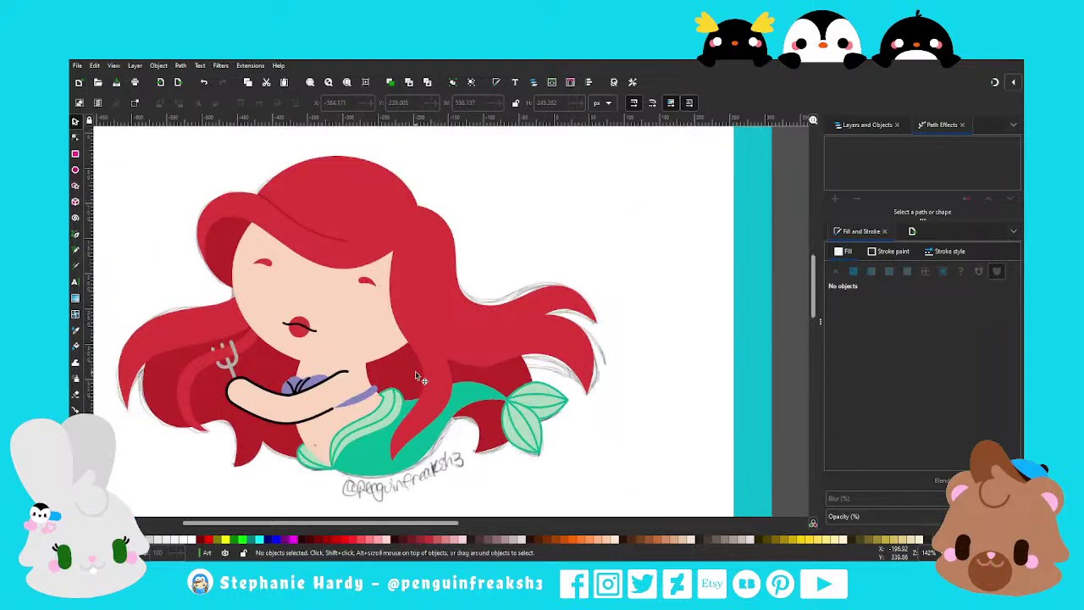
scroll(515, 434, down, 1)
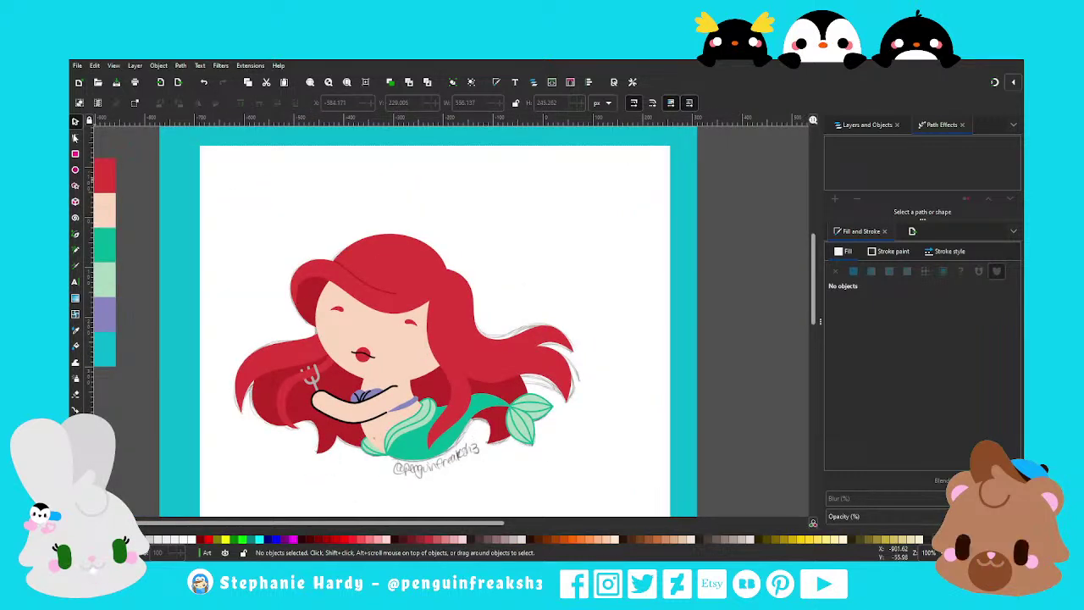
key(n)
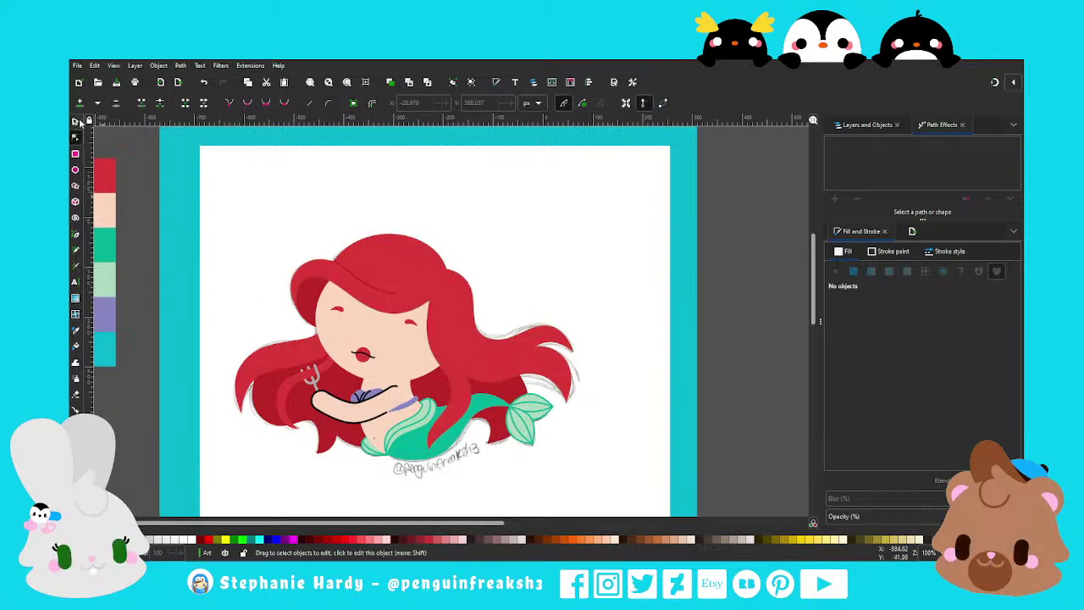
click(75, 121)
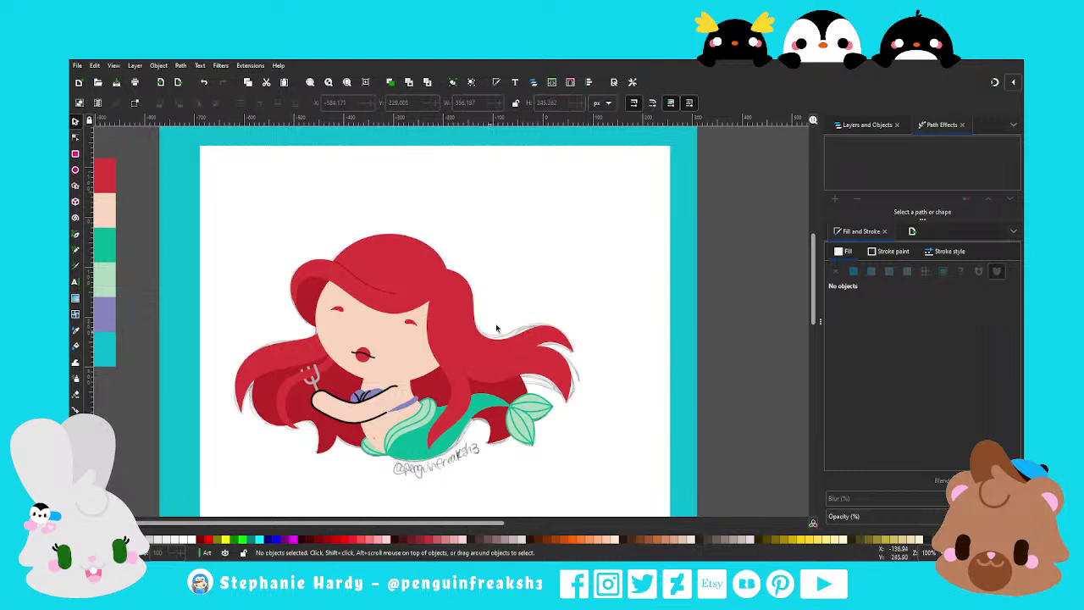
scroll(496, 328, down, 2)
key(ctrl+s)
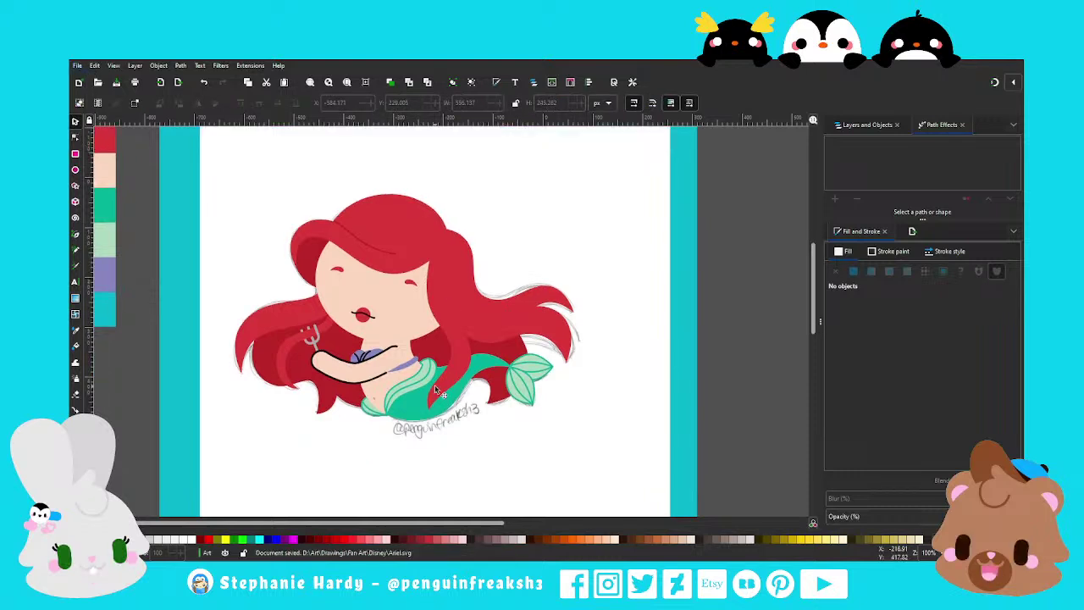
scroll(365, 304, up, 1)
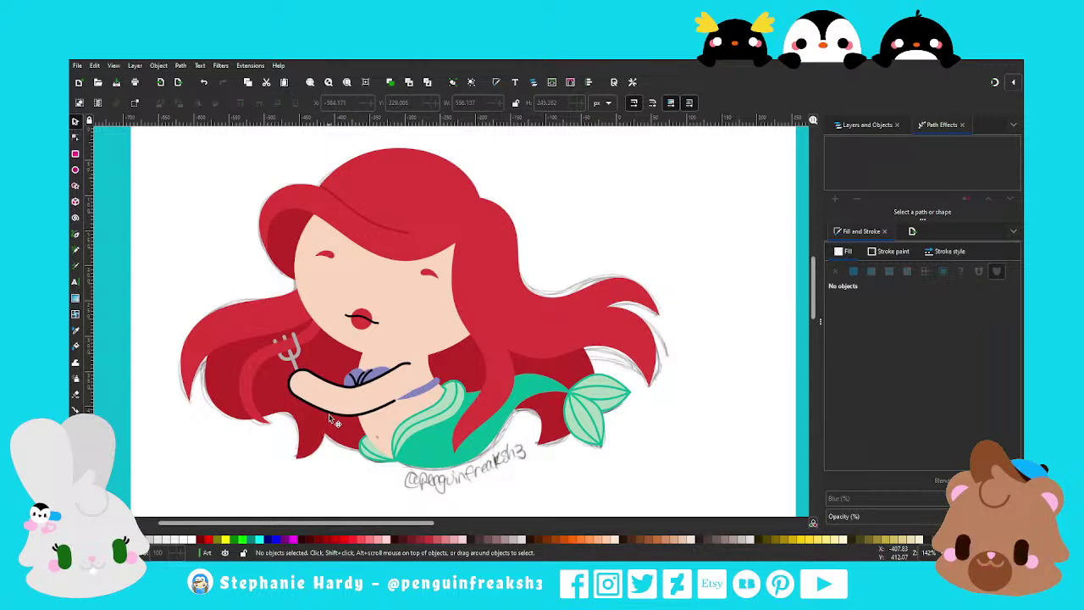
Make the purple shell top darker and richer, with saturation 30→40 and value 75→70
scroll(330, 417, up, 3)
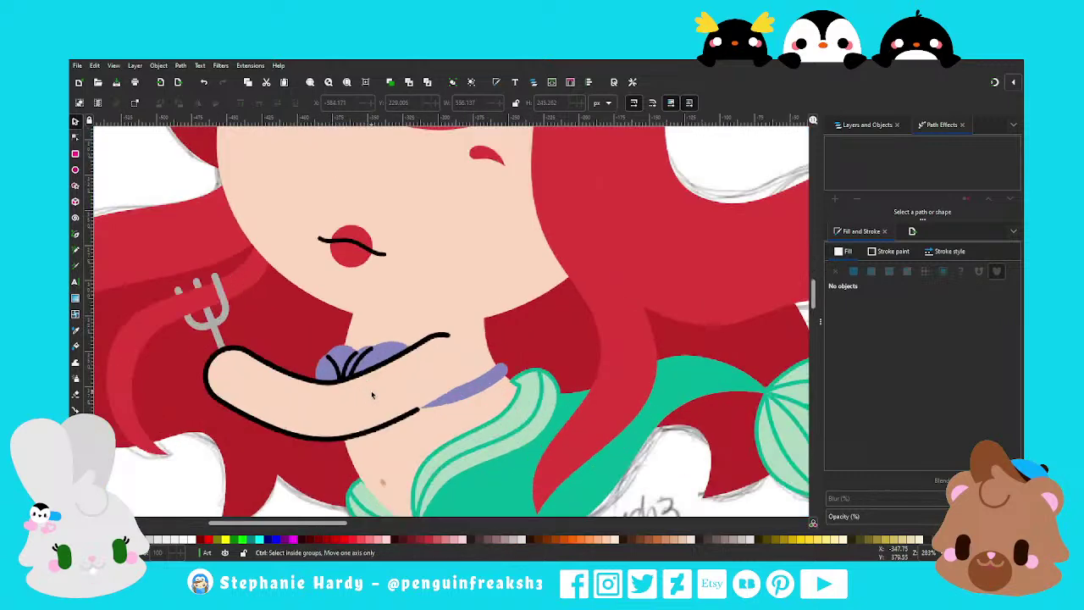
click(360, 343)
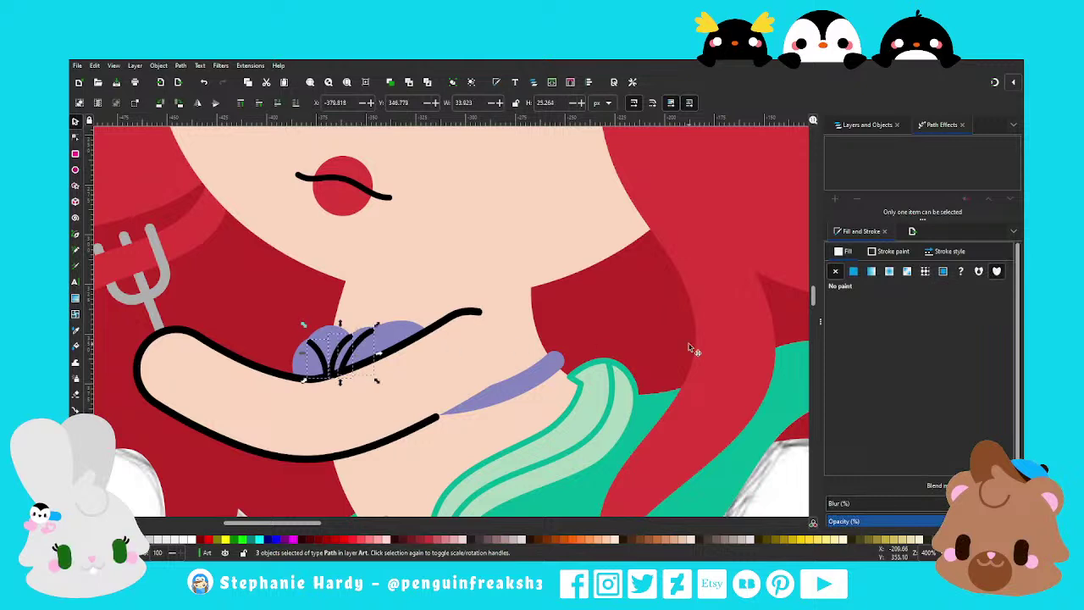
key(d)
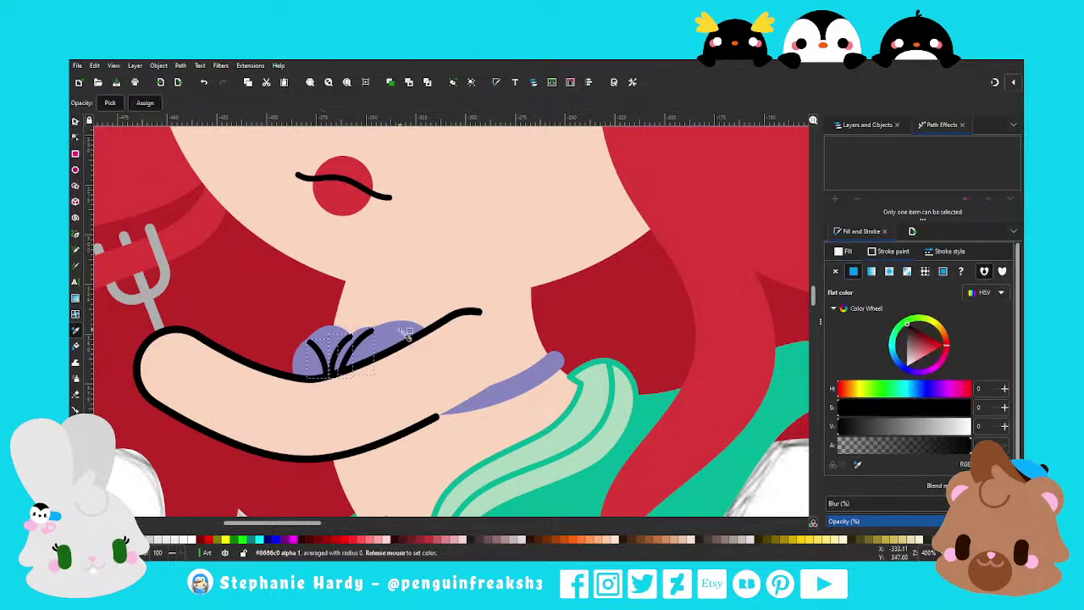
key(s)
click(918, 342)
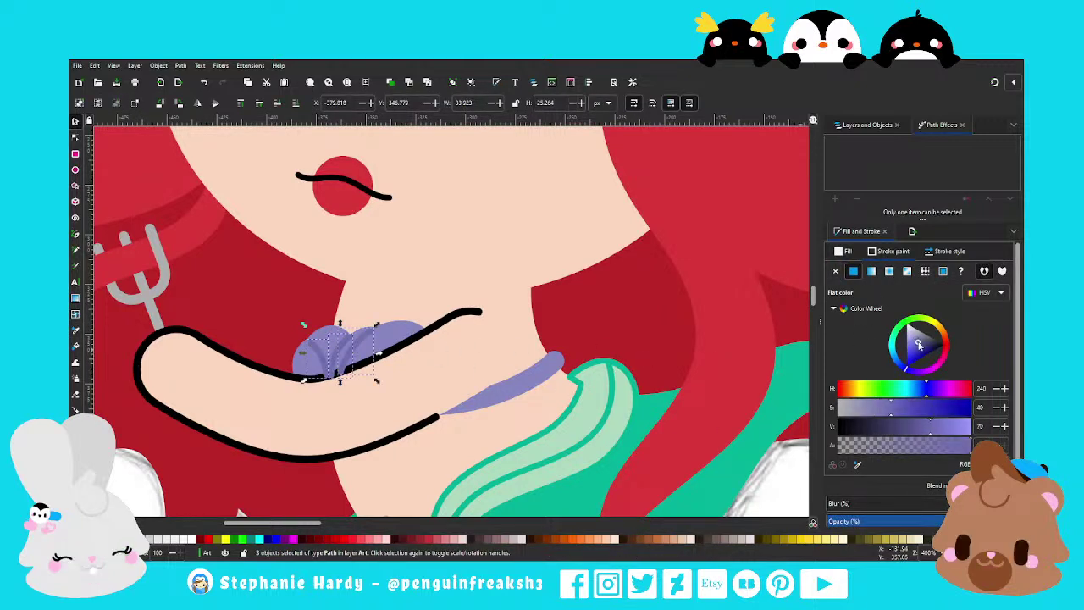
Select the black arm outline path on its own
shift+click(251, 364)
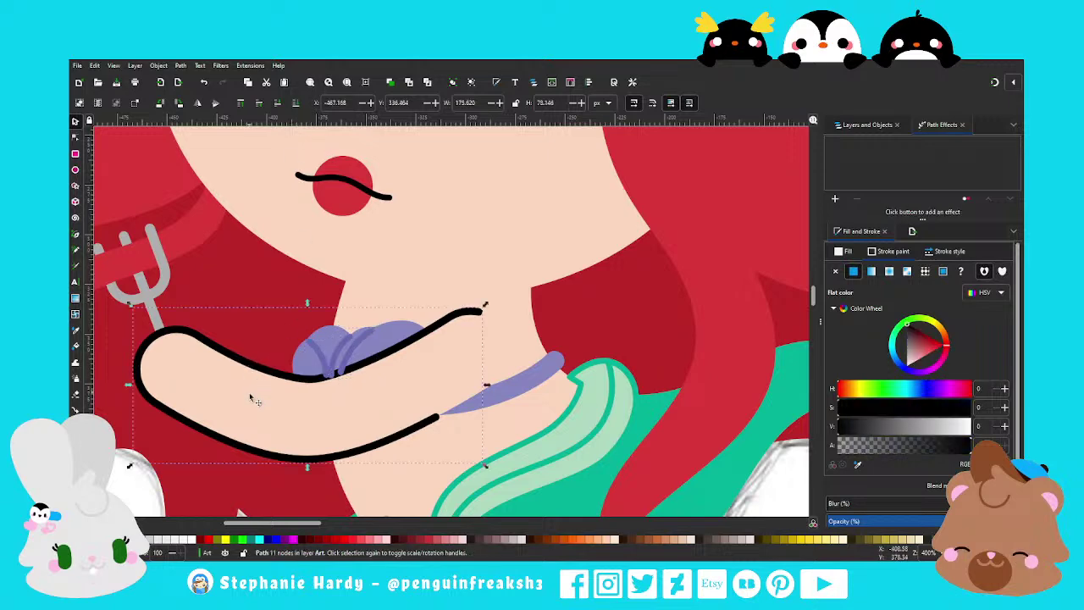
ctrl+scroll(434, 292, down, 2)
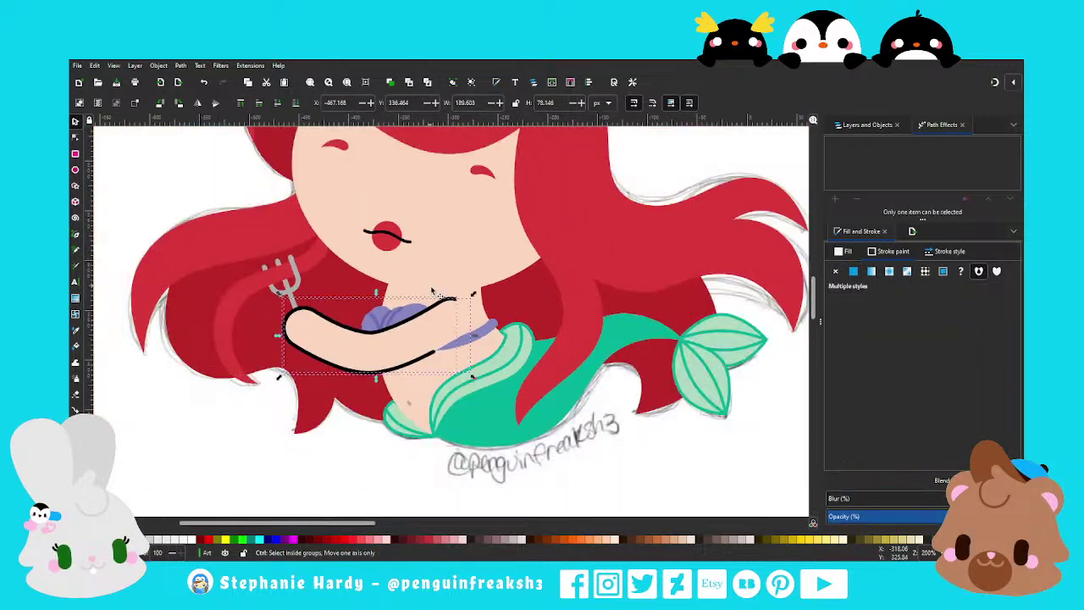
click(234, 460)
click(337, 375)
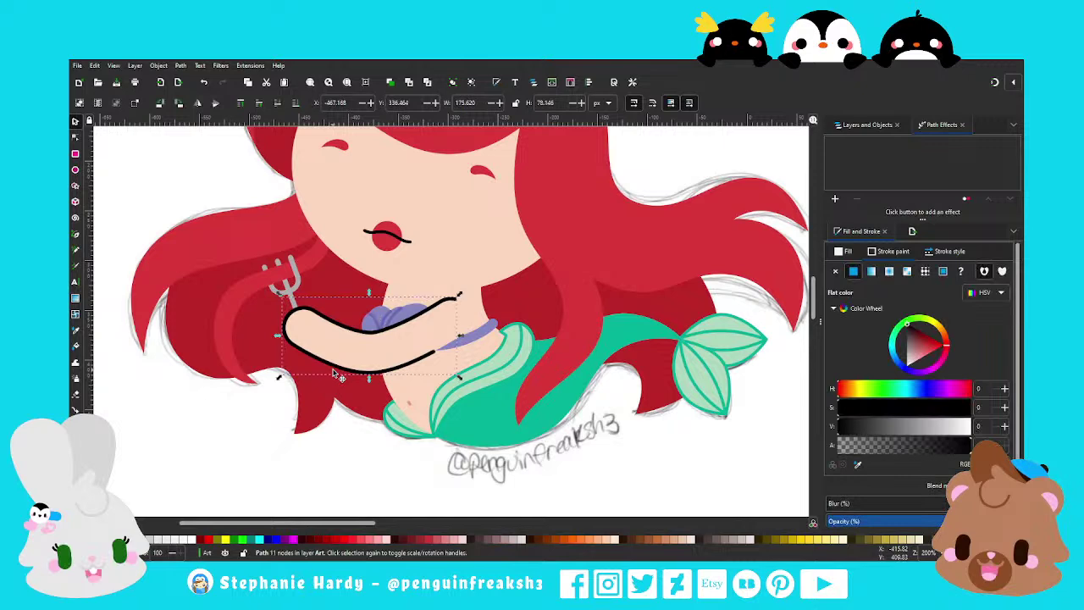
ctrl+scroll(348, 349, up, 1)
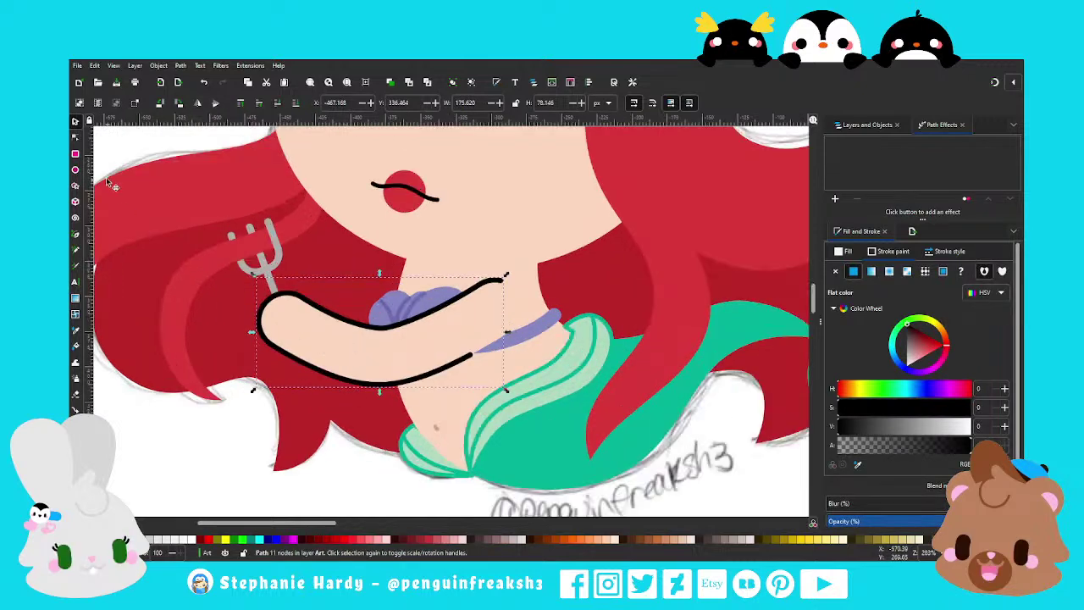
Delete the arm outline's left-end nodes around the hand, leaving two short strokes
click(74, 137)
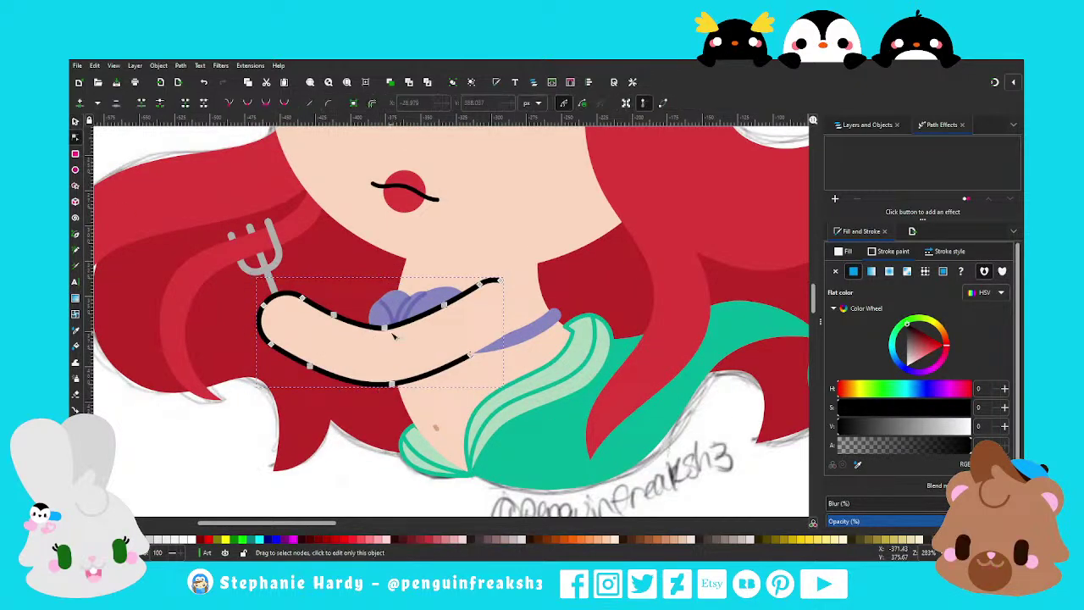
drag(297, 276, 343, 320)
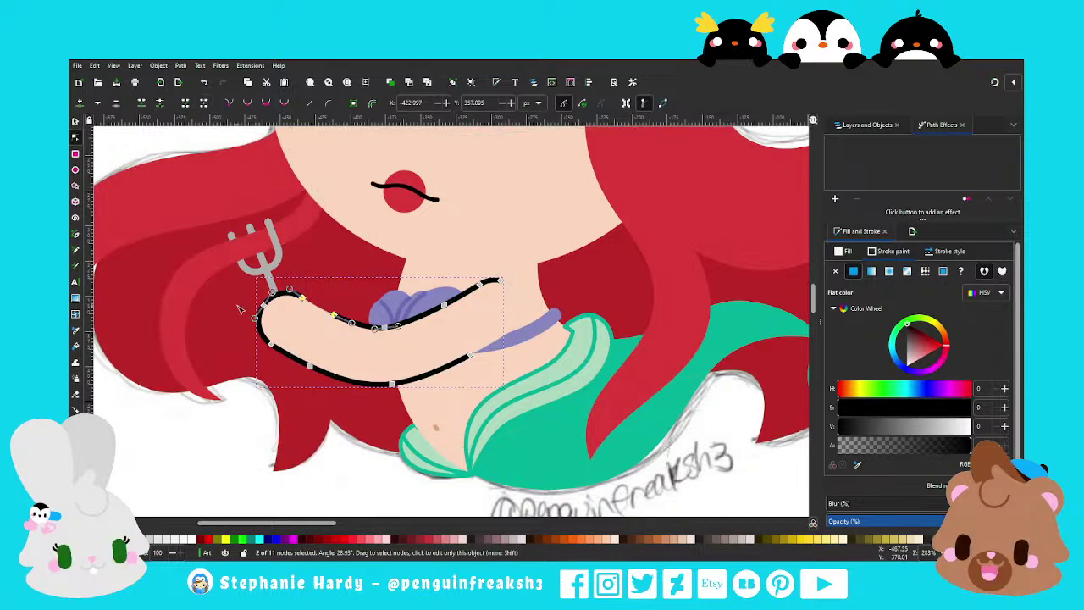
drag(263, 334, 319, 395)
key(Delete)
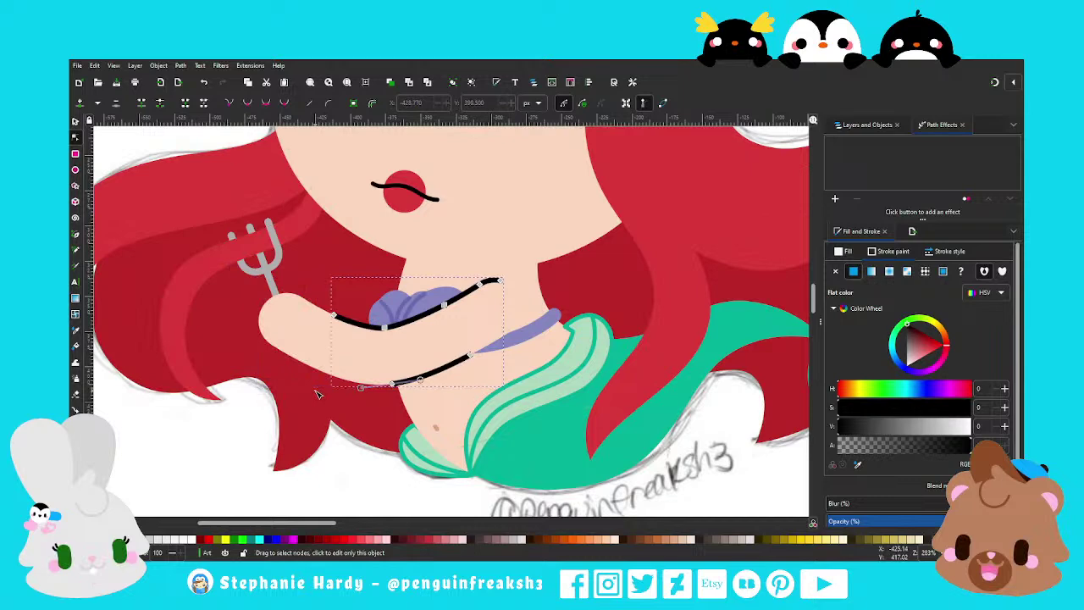
click(335, 316)
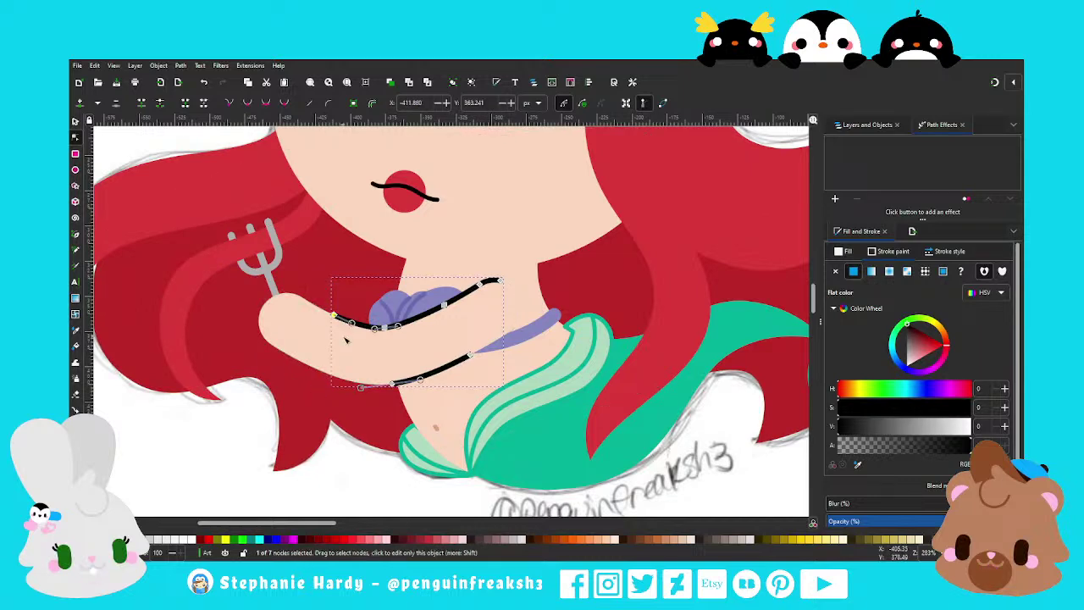
key(Delete)
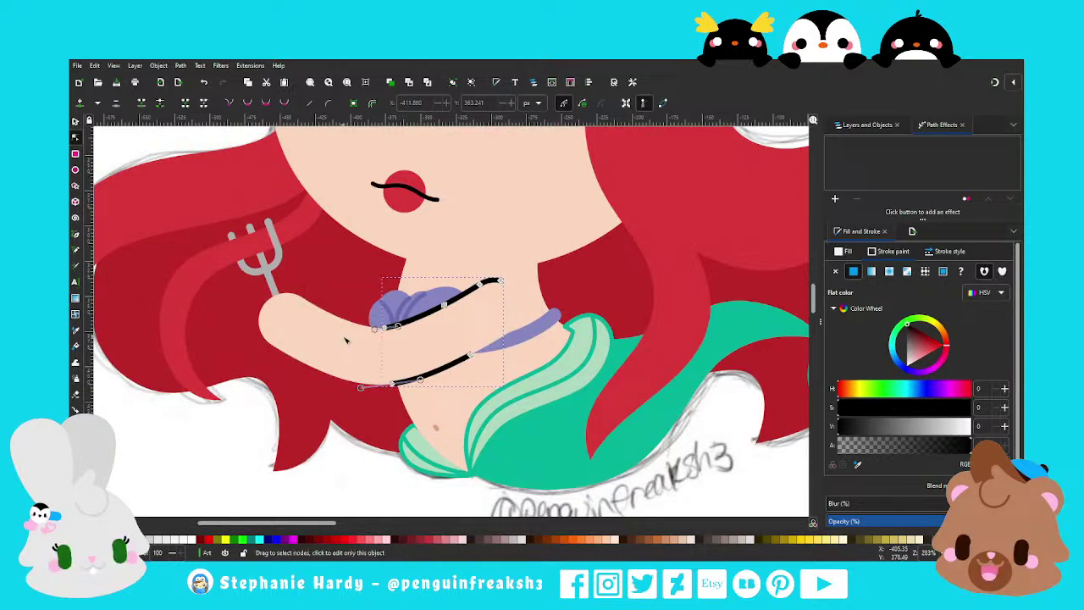
ctrl+click(363, 390)
Pull the lower stroke's left end inward so it no longer overlaps the hair
scroll(402, 394, up, 1)
scroll(403, 394, up, 2)
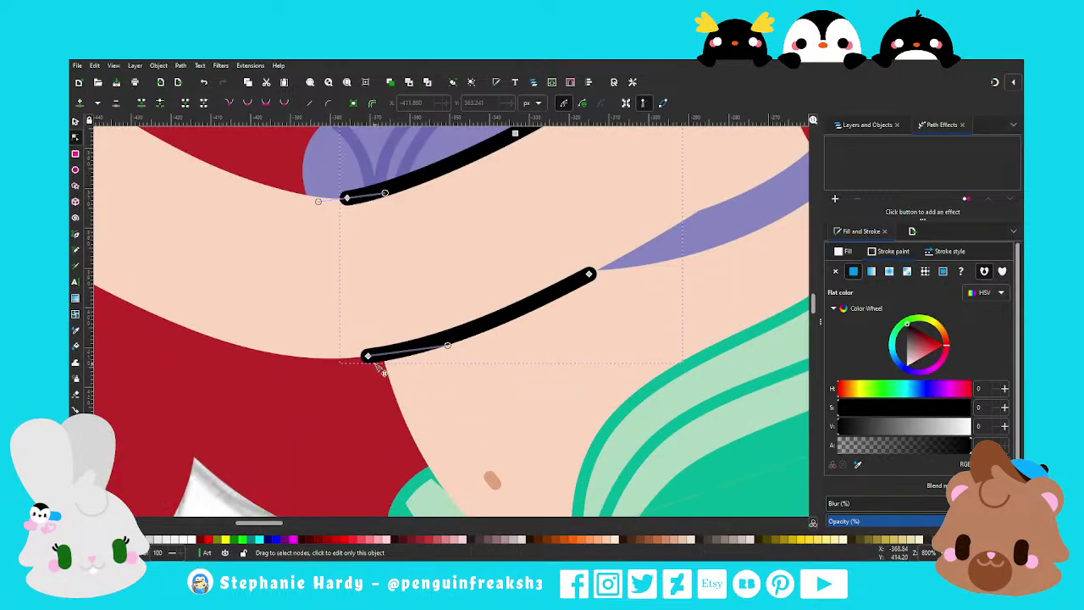
drag(368, 356, 387, 353)
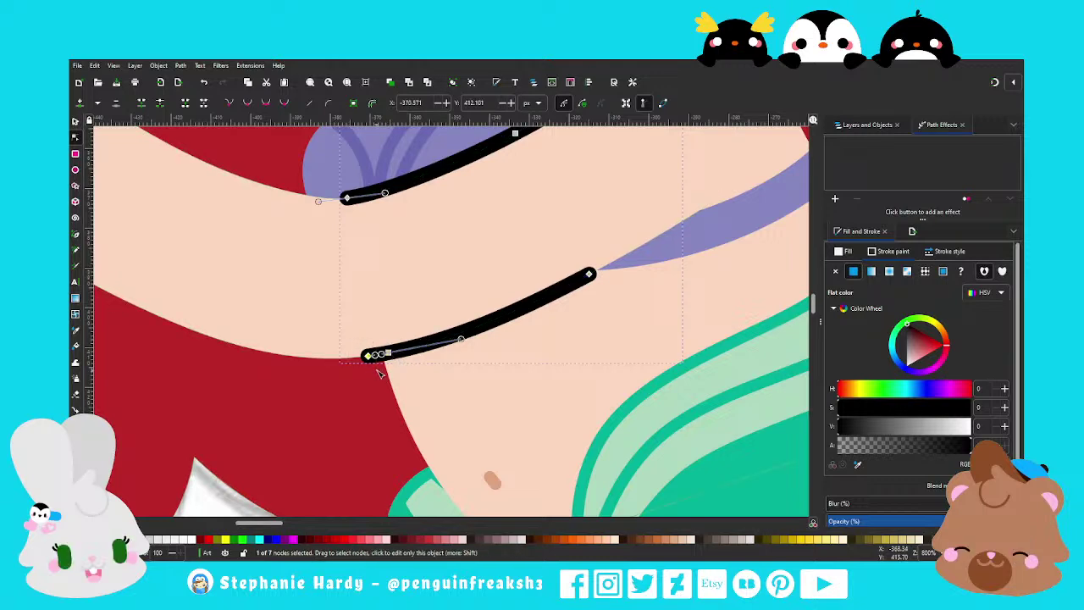
scroll(387, 353, down, 1)
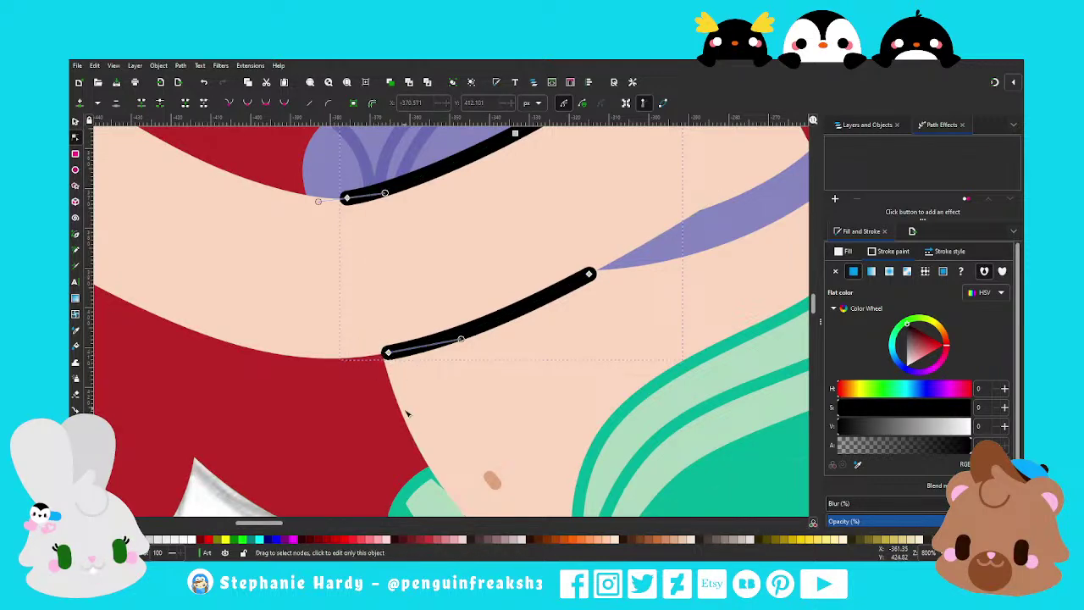
scroll(387, 353, down, 1)
scroll(386, 353, down, 1)
Recolour the black arm crease strokes with the arm's tan skin tone
click(75, 121)
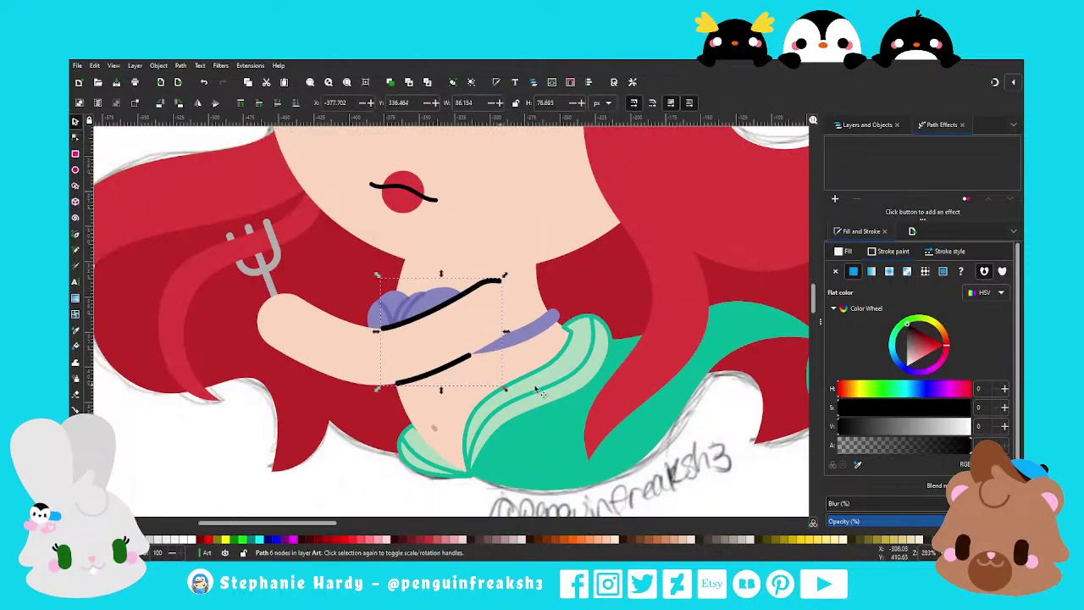
click(857, 464)
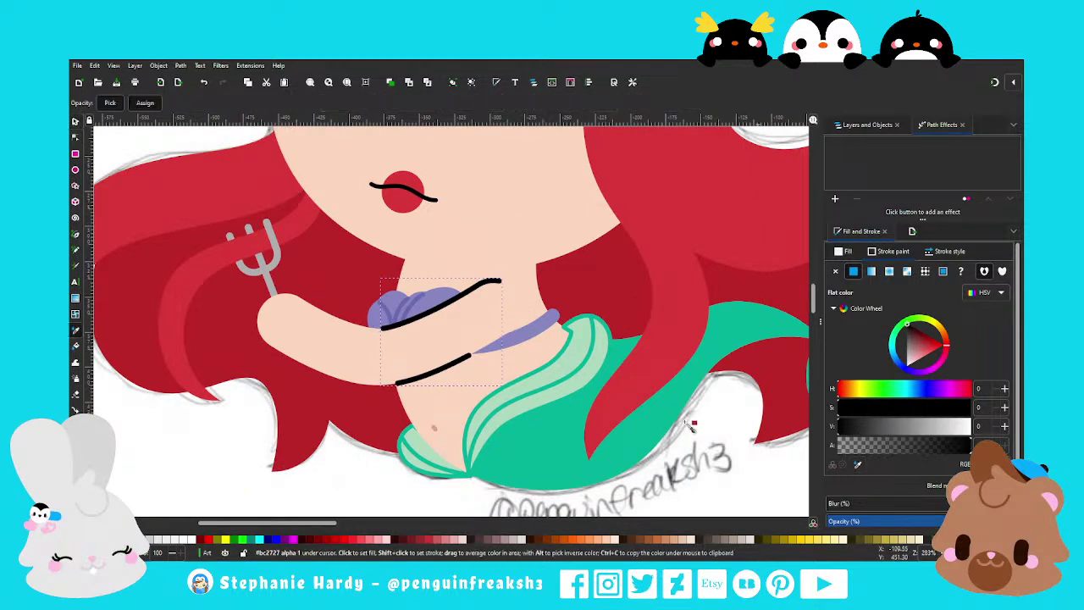
click(435, 428)
key(Escape)
scroll(235, 449, down, 2)
scroll(338, 407, down, 1)
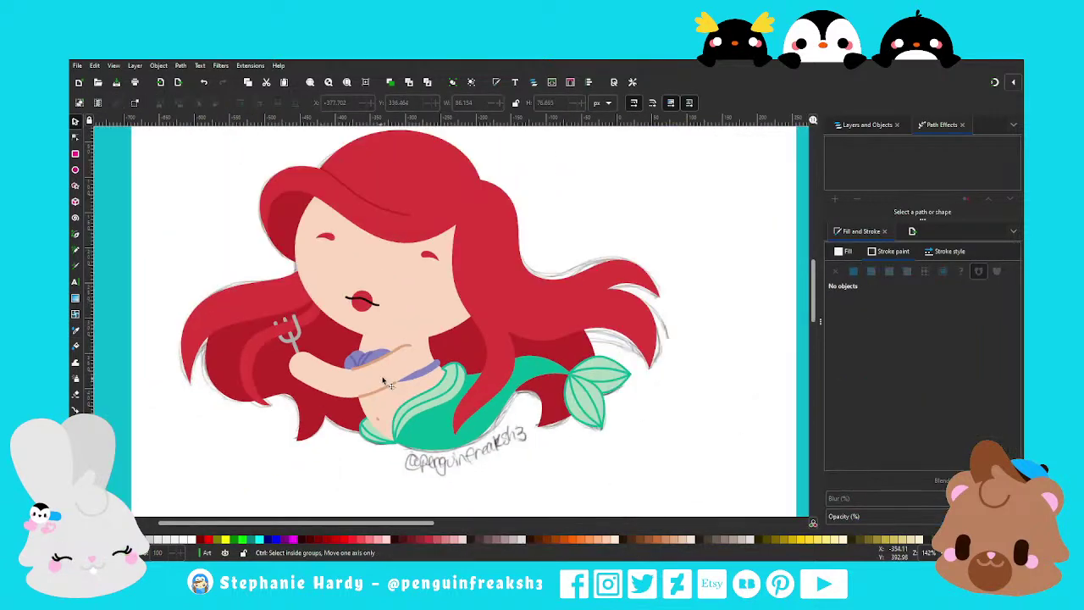
scroll(392, 371, up, 3)
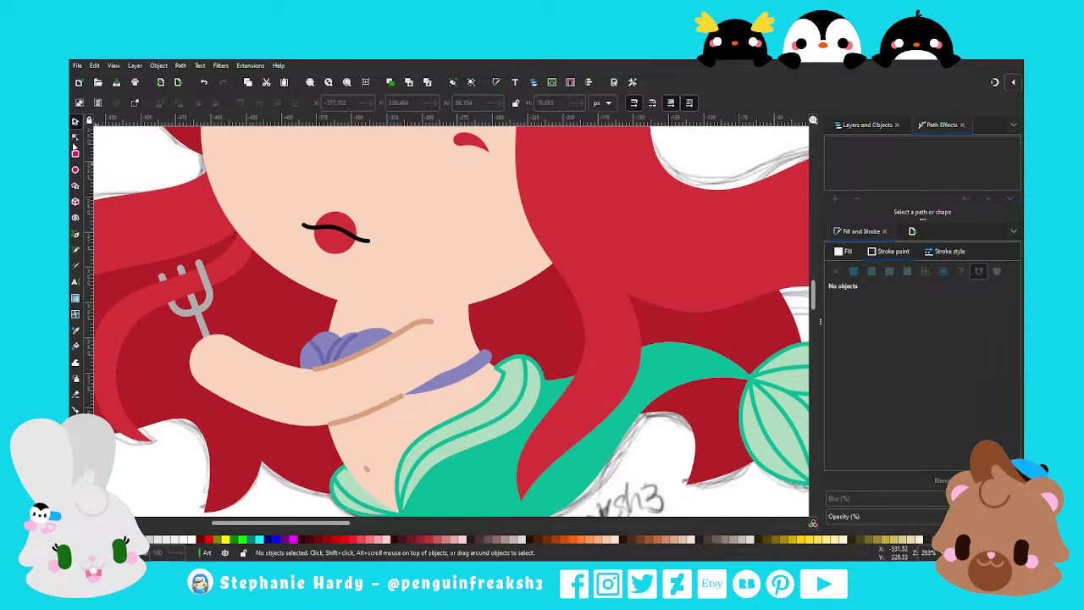
Bend the upper tan stroke along the arm and delete its section over the shell
click(74, 137)
scroll(401, 341, up, 2)
click(395, 331)
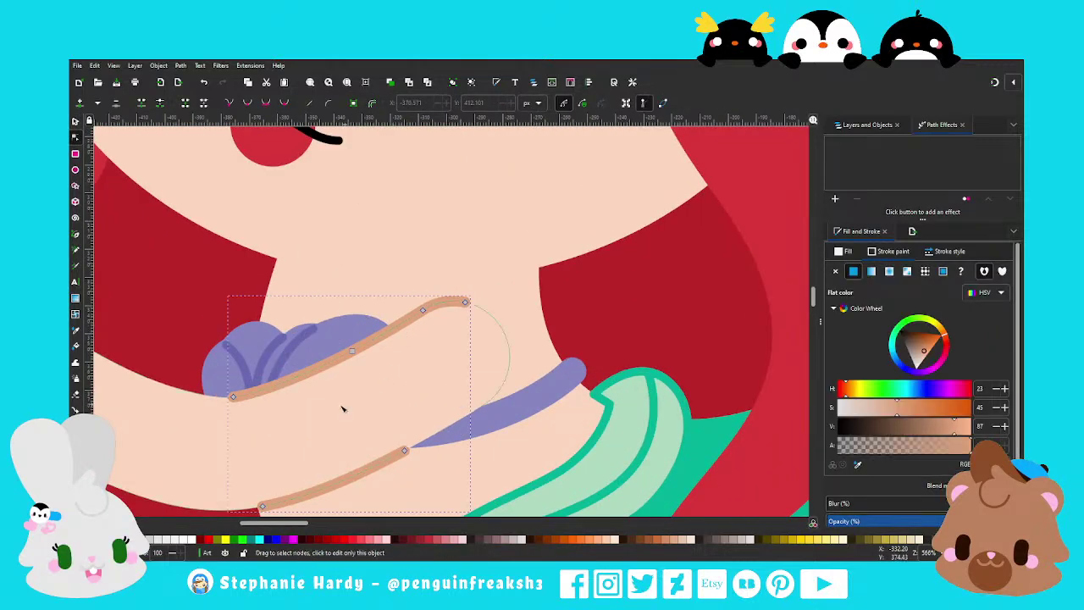
click(396, 333)
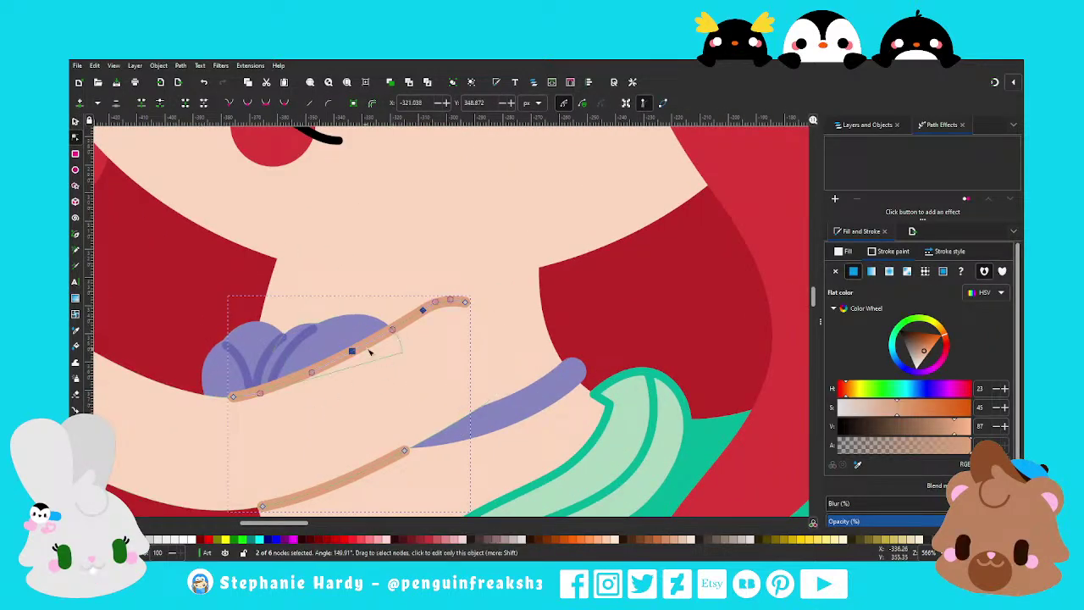
drag(370, 352, 398, 329)
drag(195, 345, 364, 419)
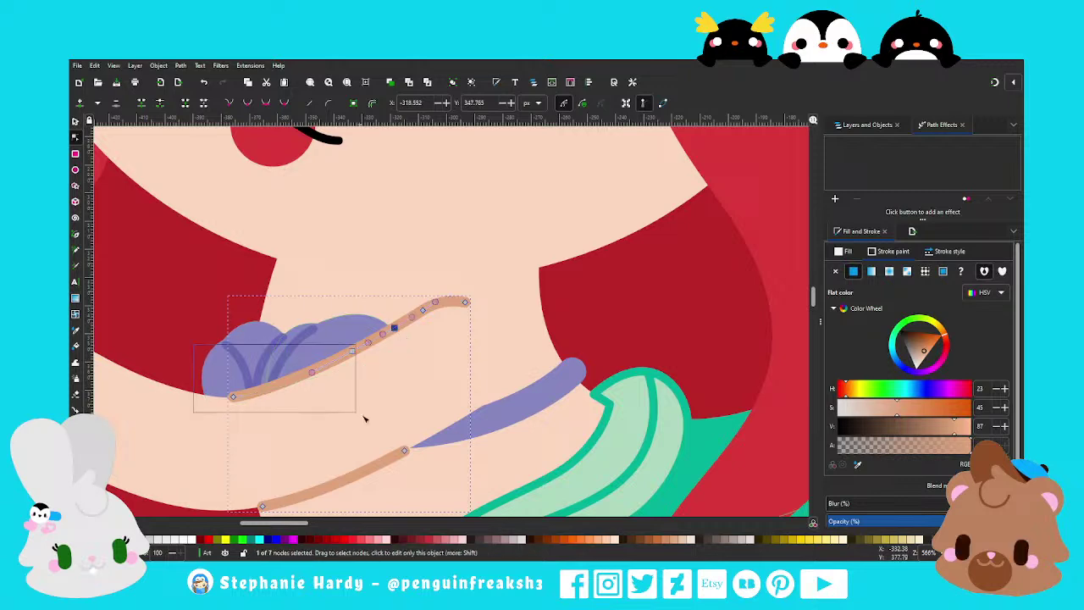
key(Delete)
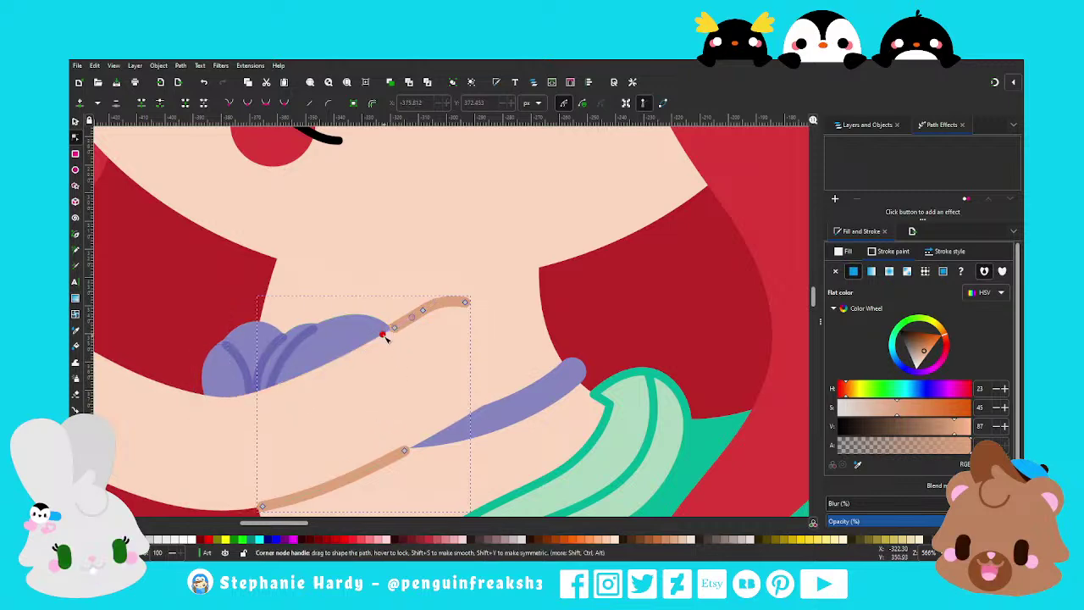
scroll(437, 392, down, 2)
scroll(439, 389, down, 1)
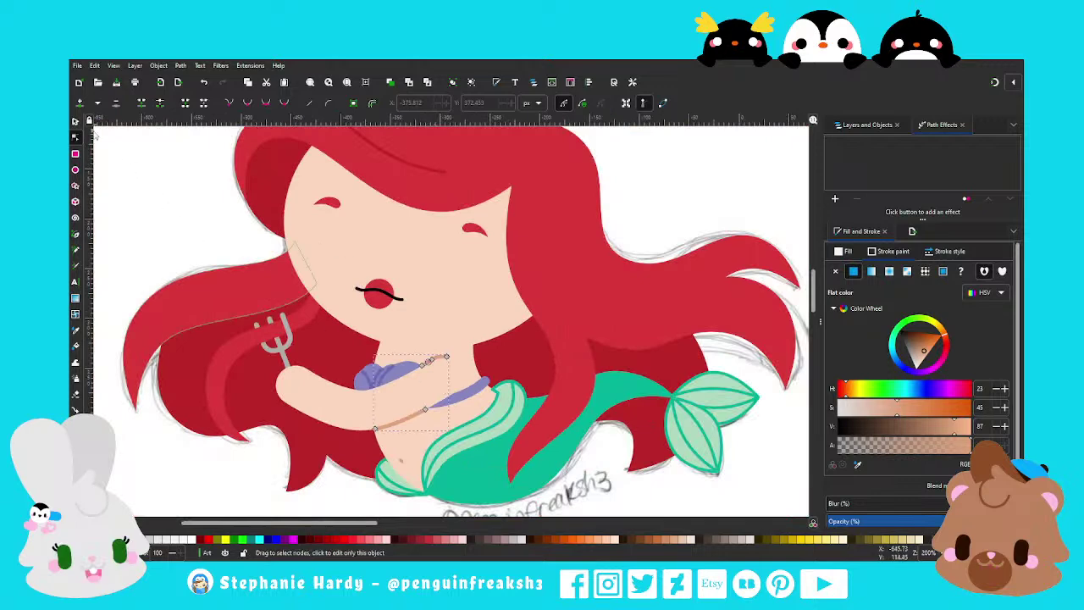
Deselect everything, view the whole drawing, and save it as Ariel.svg
key(s)
key(Escape)
scroll(414, 412, down, 2)
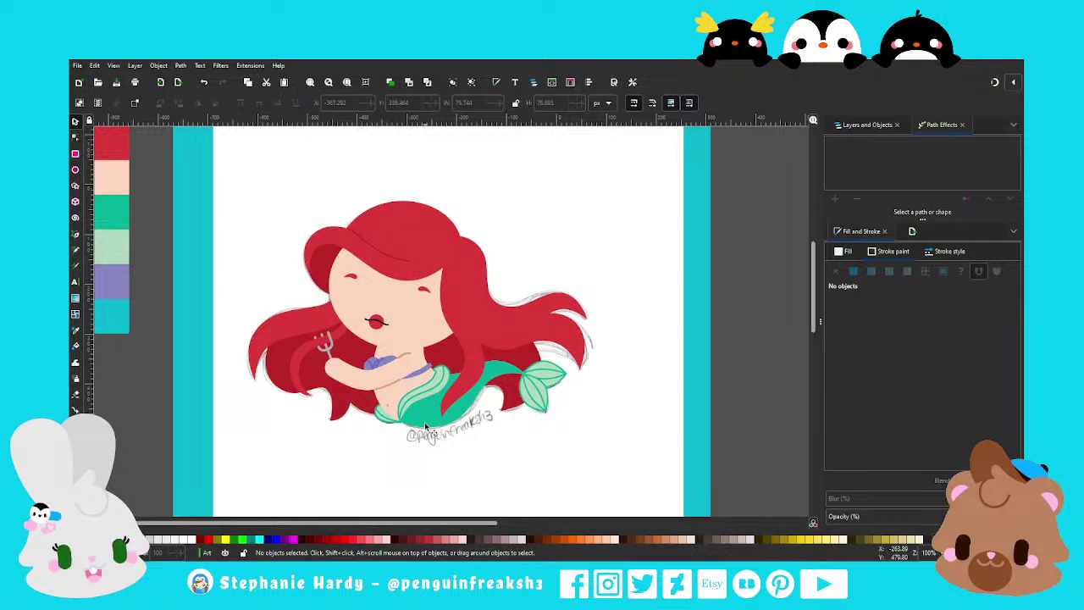
key(ctrl+s)
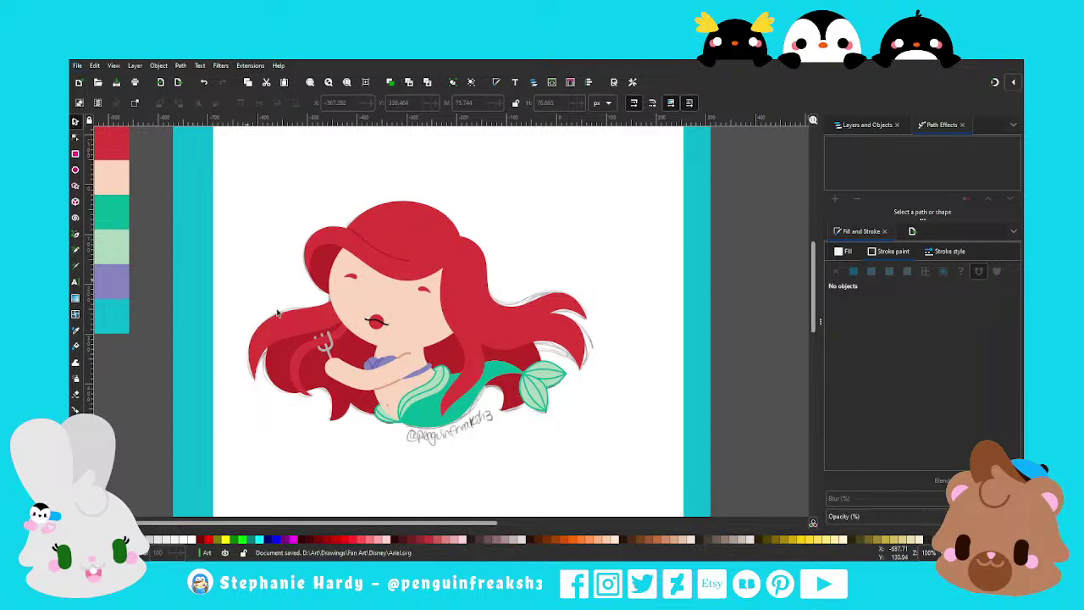
ctrl+scroll(427, 379, up, 1)
scroll(483, 369, up, 1)
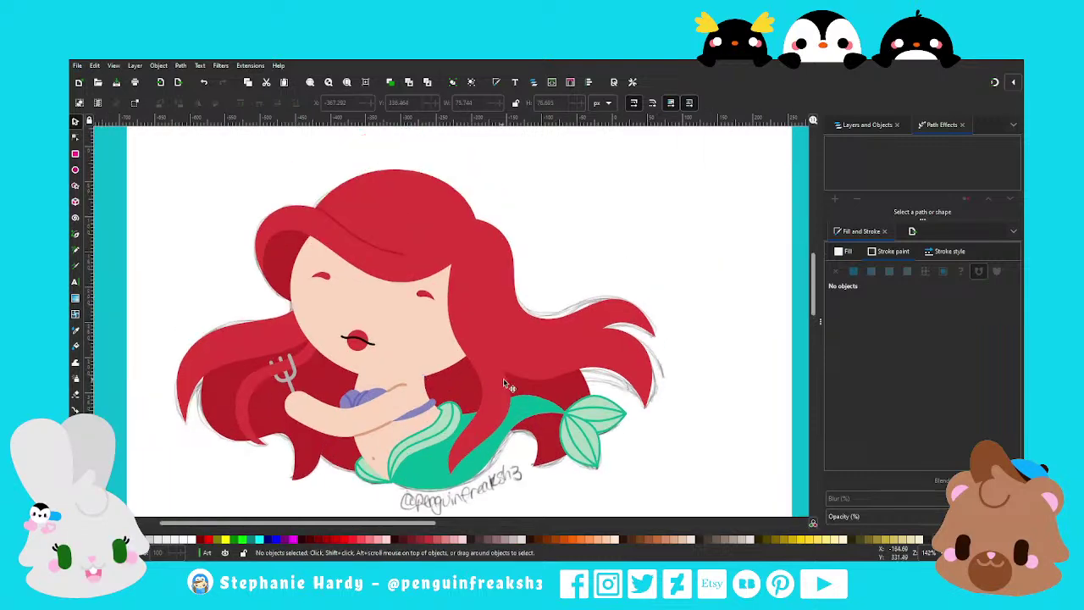
ctrl+scroll(534, 360, up, 1)
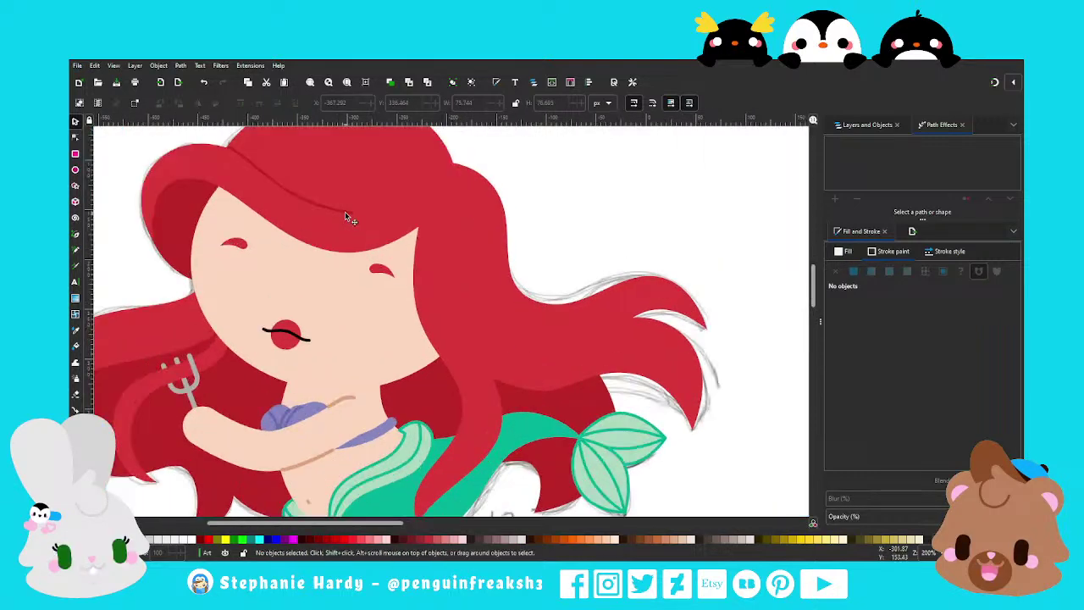
Copy the dark hair strand line beside the face and bend it into a curve
click(345, 211)
drag(345, 211, 493, 374)
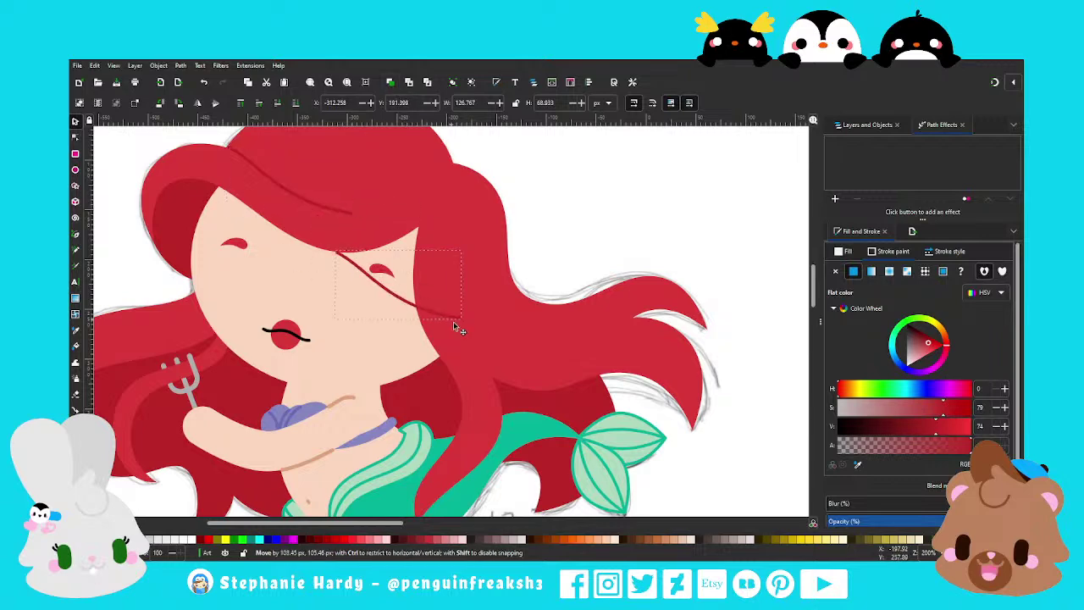
key(n)
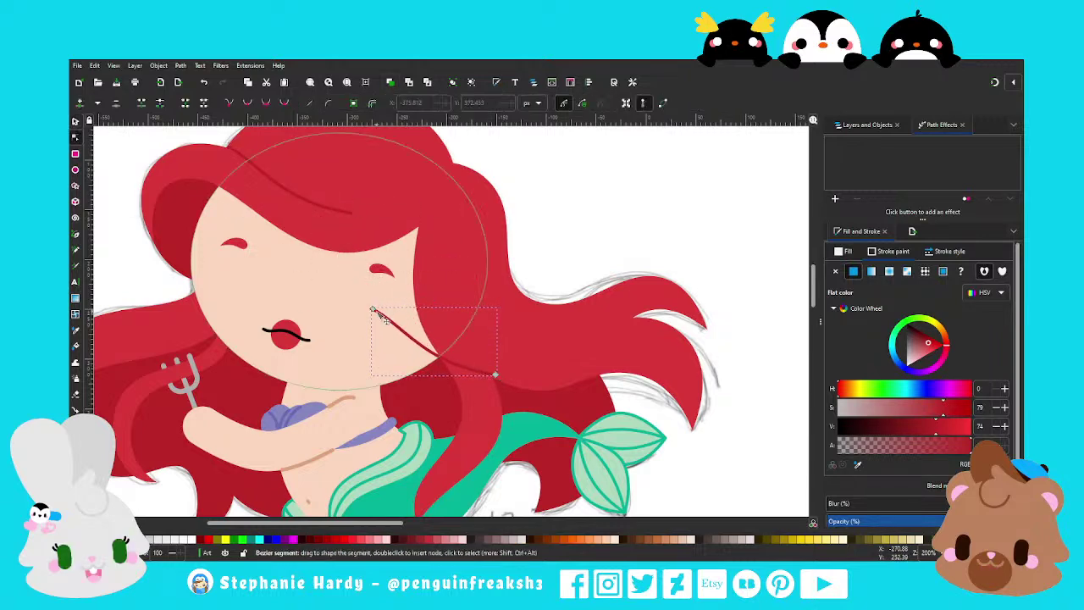
drag(373, 309, 434, 269)
drag(431, 366, 464, 334)
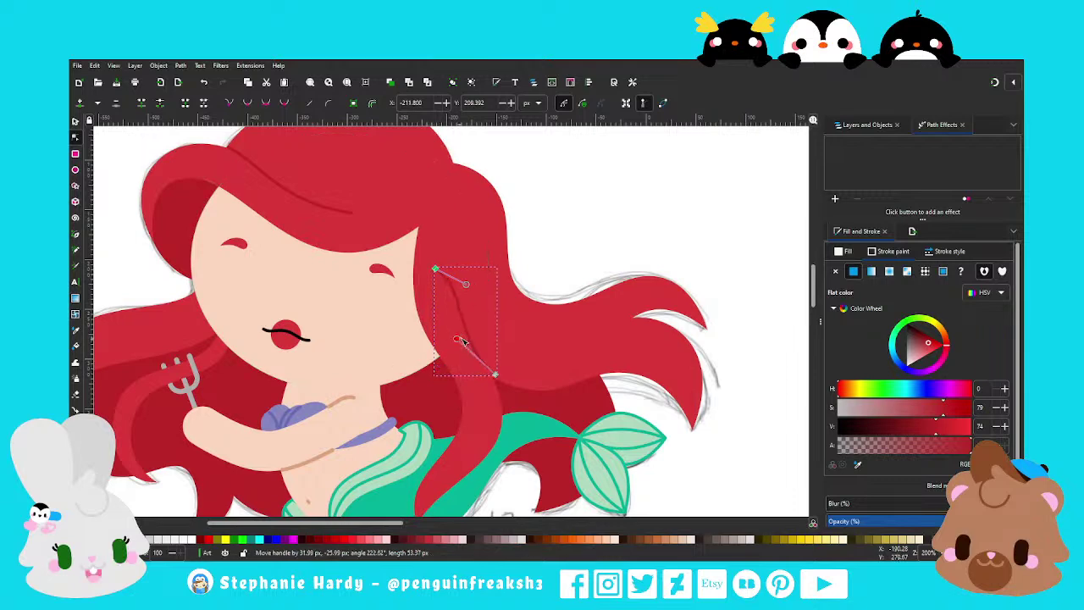
Adjust the strand's top and bottom points and bends so it follows the hair
ctrl+scroll(507, 375, up, 2)
drag(483, 379, 470, 377)
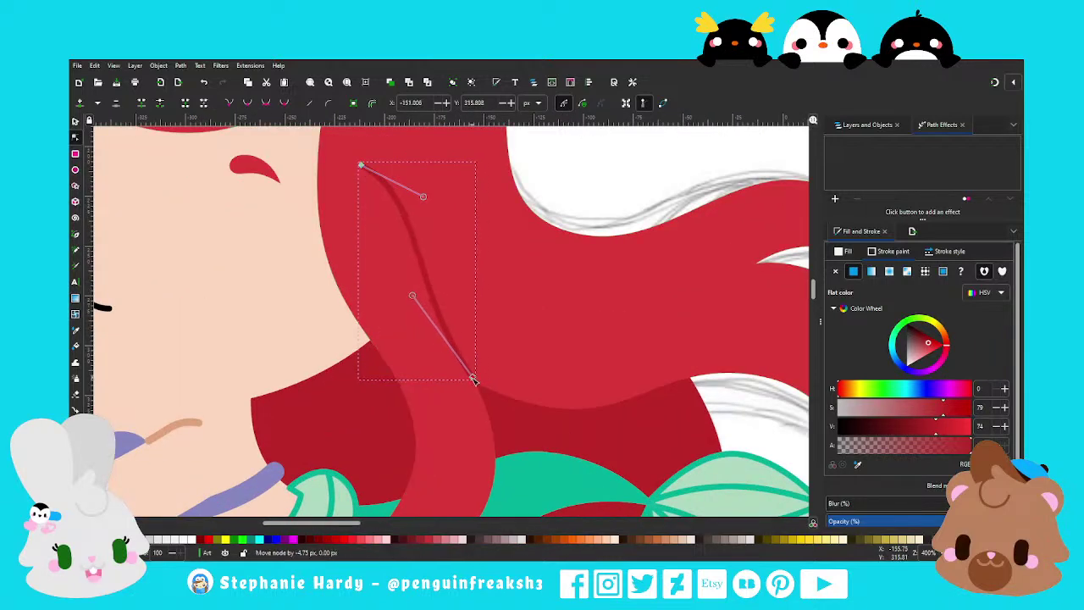
drag(423, 197, 379, 231)
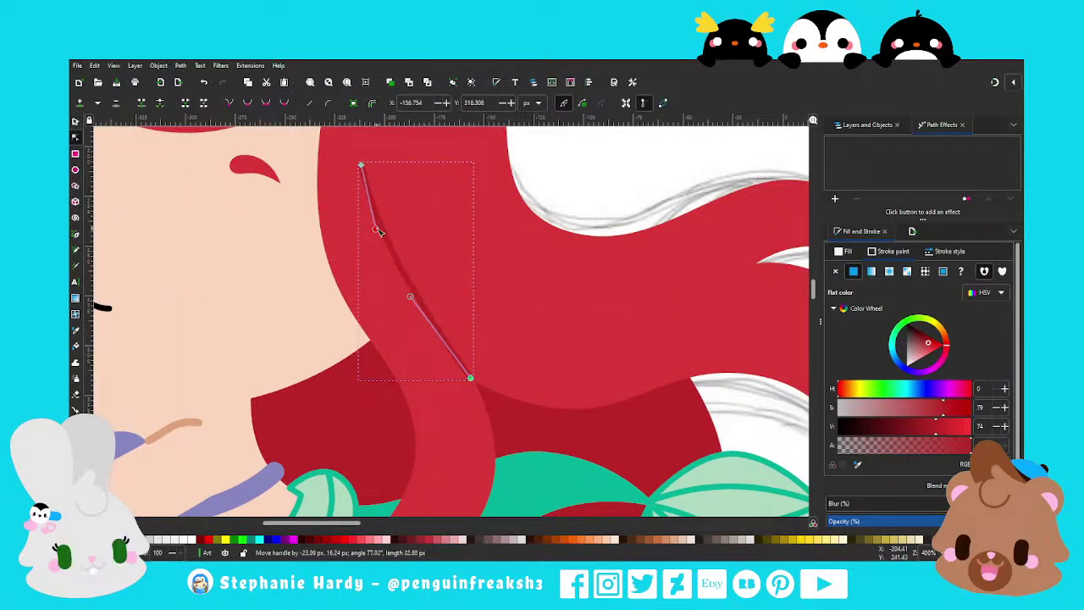
drag(361, 165, 380, 163)
drag(394, 228, 384, 237)
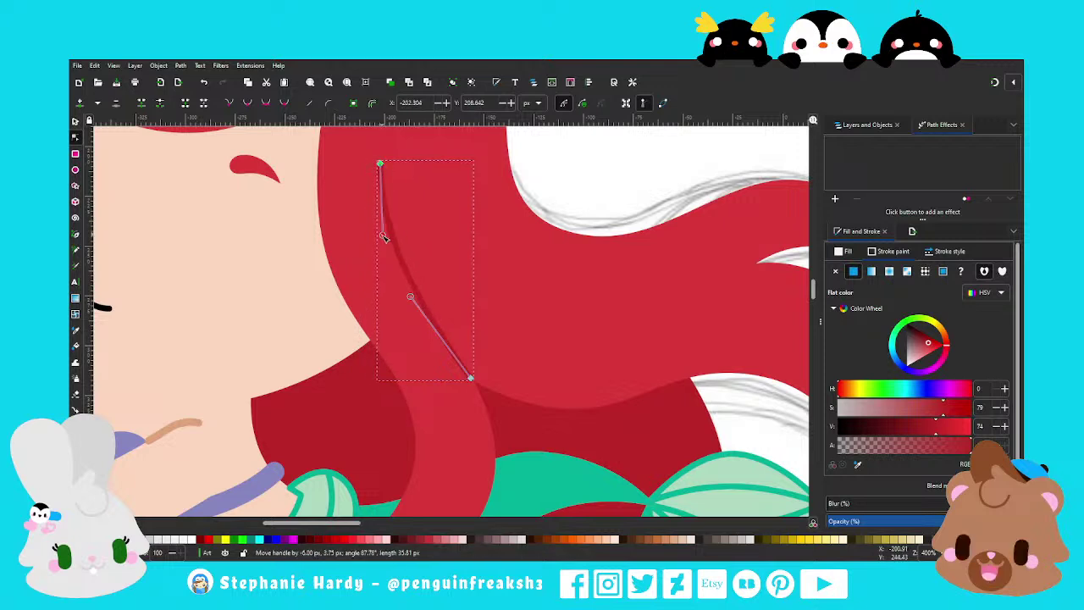
mouse_move(410, 297)
mouse_down()
mouse_move(430, 288)
mouse_move(434, 298)
mouse_up()
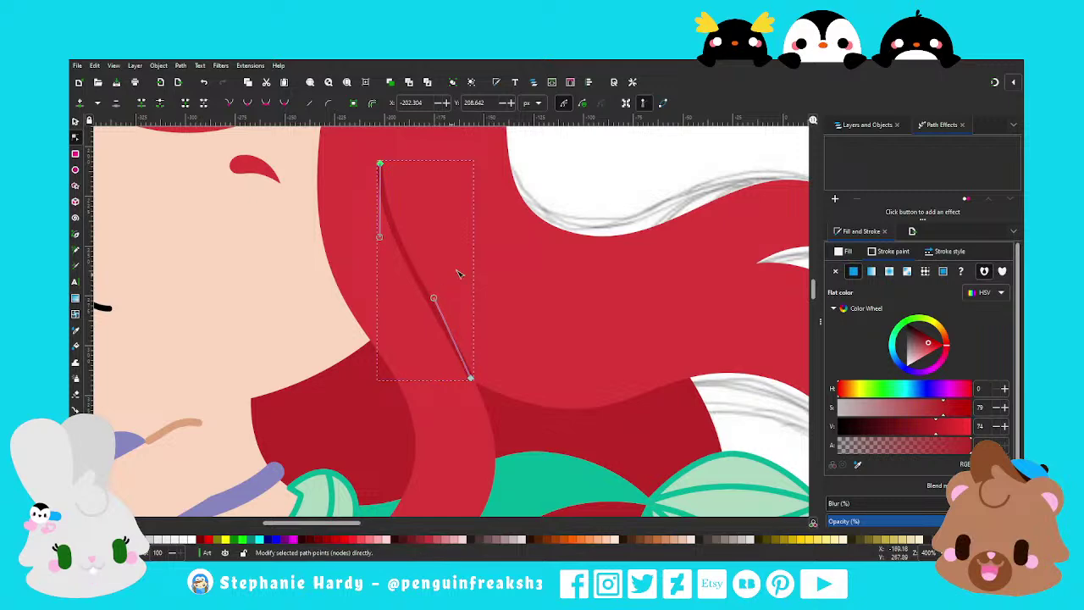
scroll(507, 261, down, 2)
scroll(507, 260, down, 1)
Draw a small circle on the mermaid's left cheek
key(s)
key(Escape)
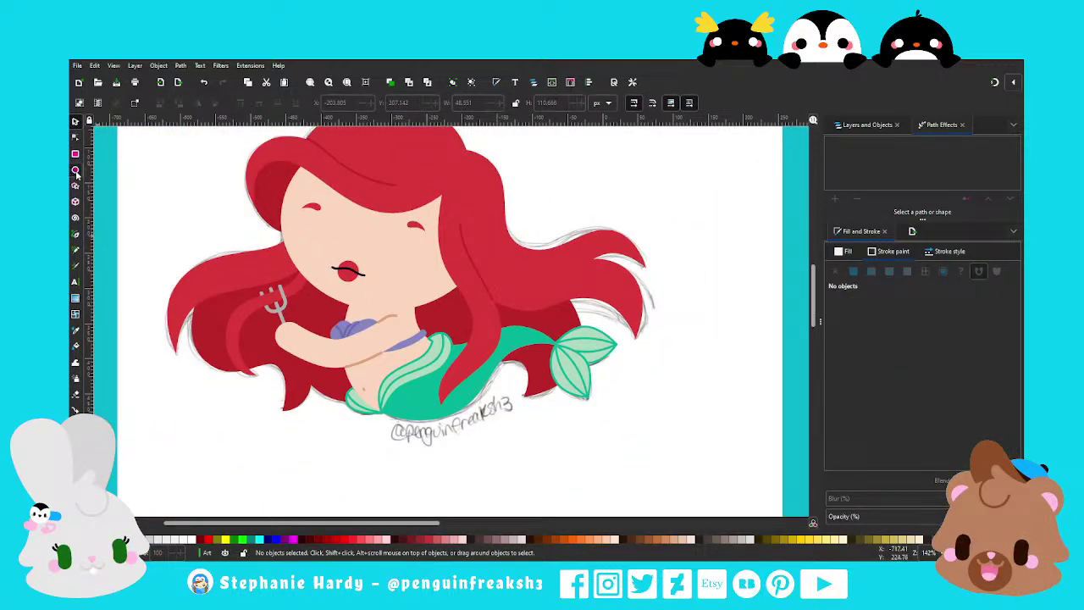
click(75, 170)
drag(303, 236, 317, 250)
Remove the circle's outline, shrink it slightly, and fill it black
click(836, 272)
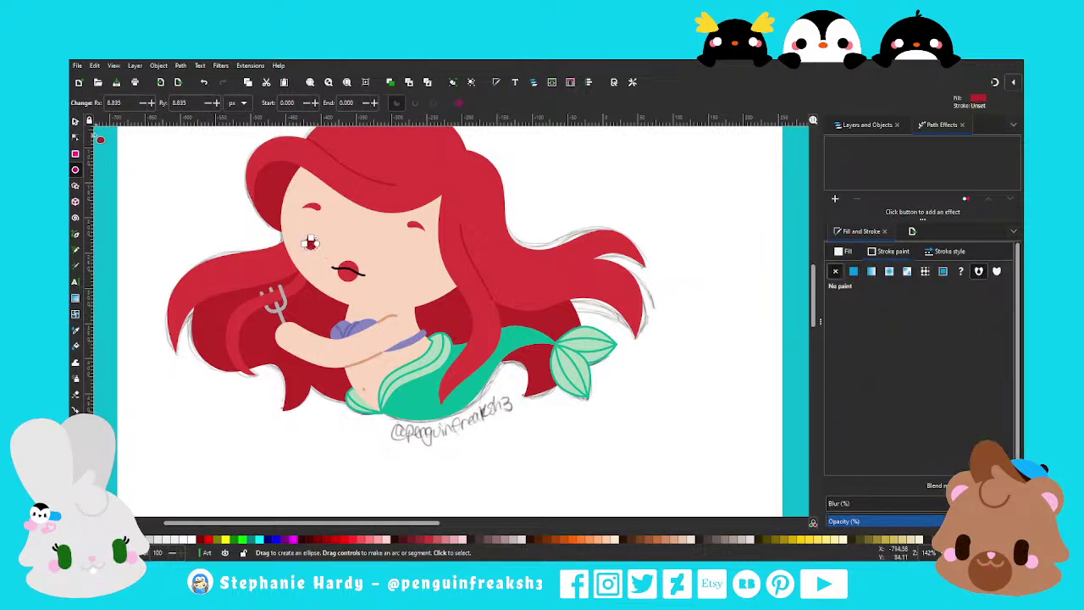
key(s)
scroll(307, 250, up, 1)
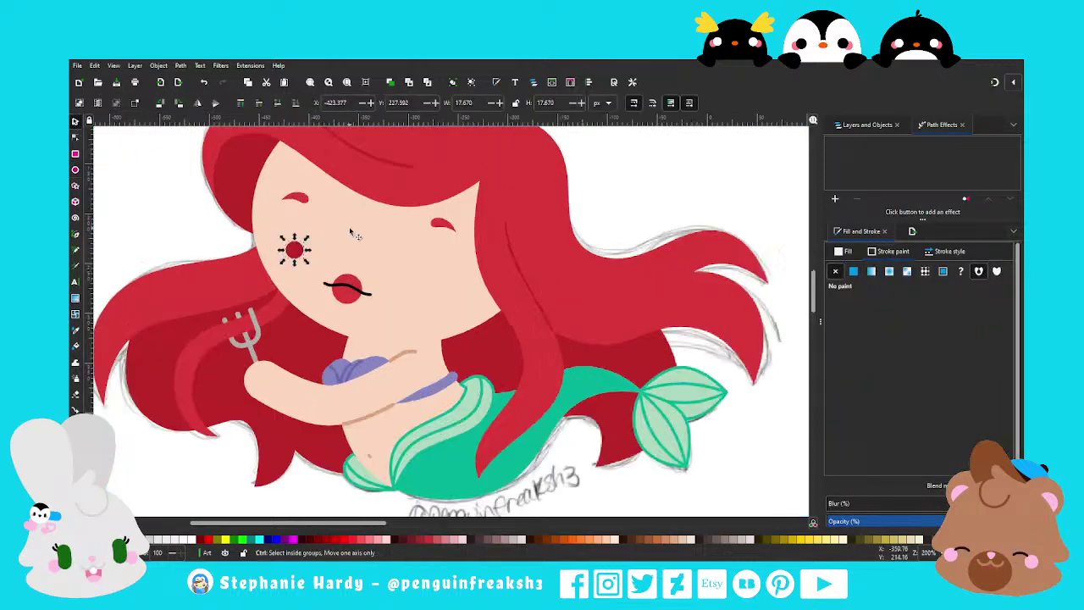
drag(307, 262, 301, 256)
click(289, 247)
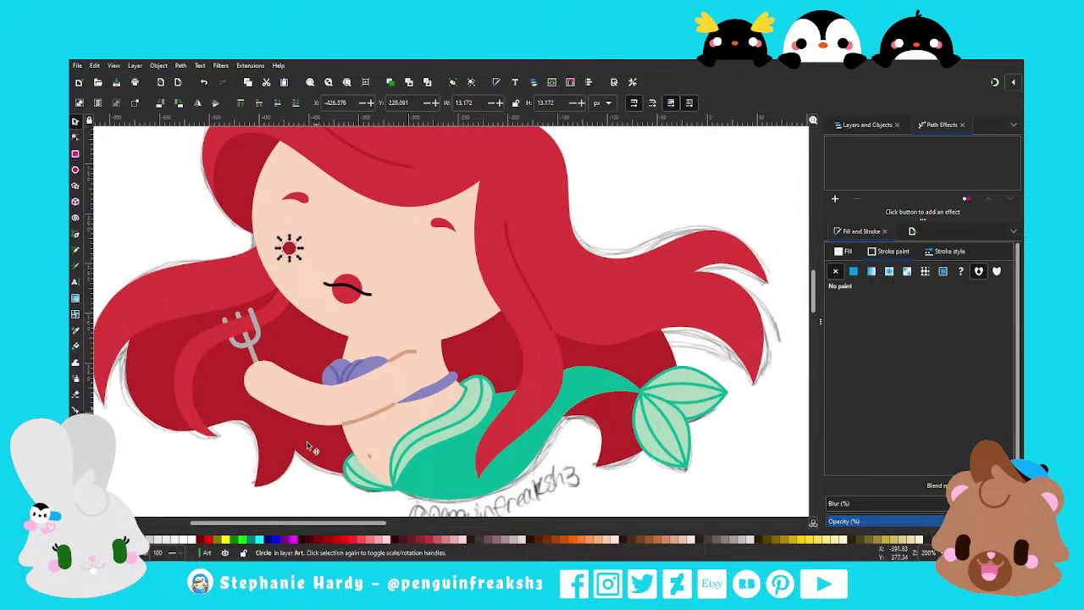
click(289, 248)
Duplicate the black dot onto the right side of the face and nudge the left dot right
key(ctrl+d)
drag(302, 252, 432, 286)
click(418, 275)
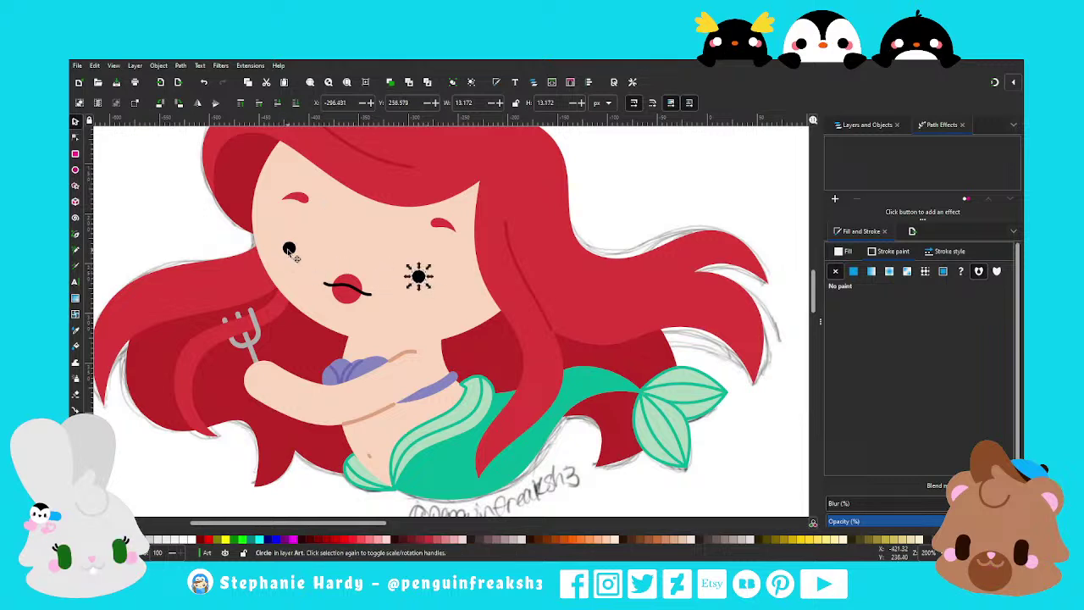
click(290, 248)
drag(292, 249, 298, 252)
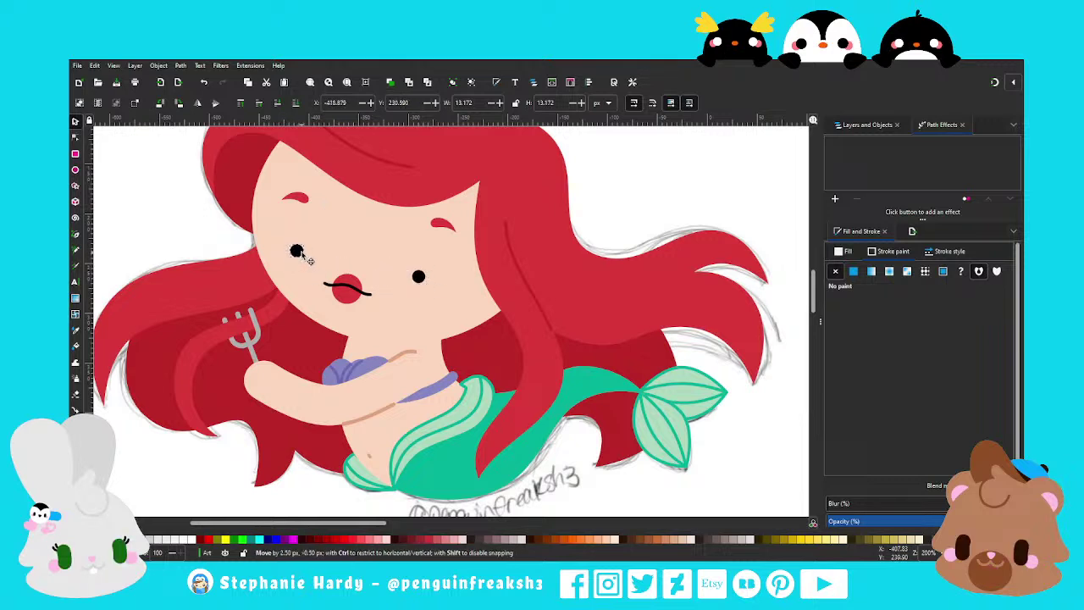
key(Escape)
ctrl+scroll(405, 297, down, 1)
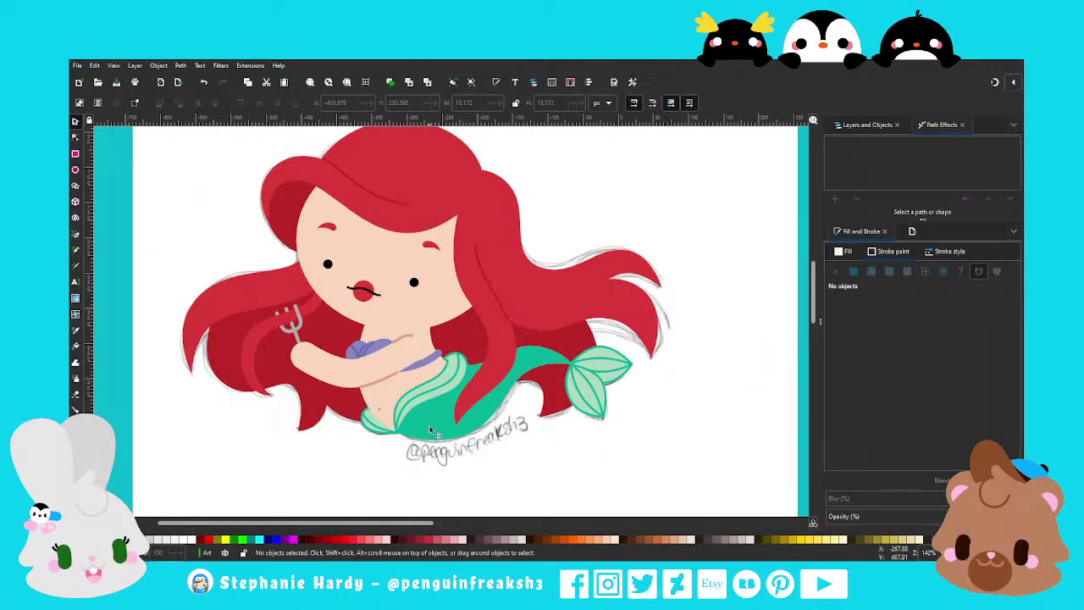
Delete the right black dot, then check the lips' colour with the Dropper
click(415, 286)
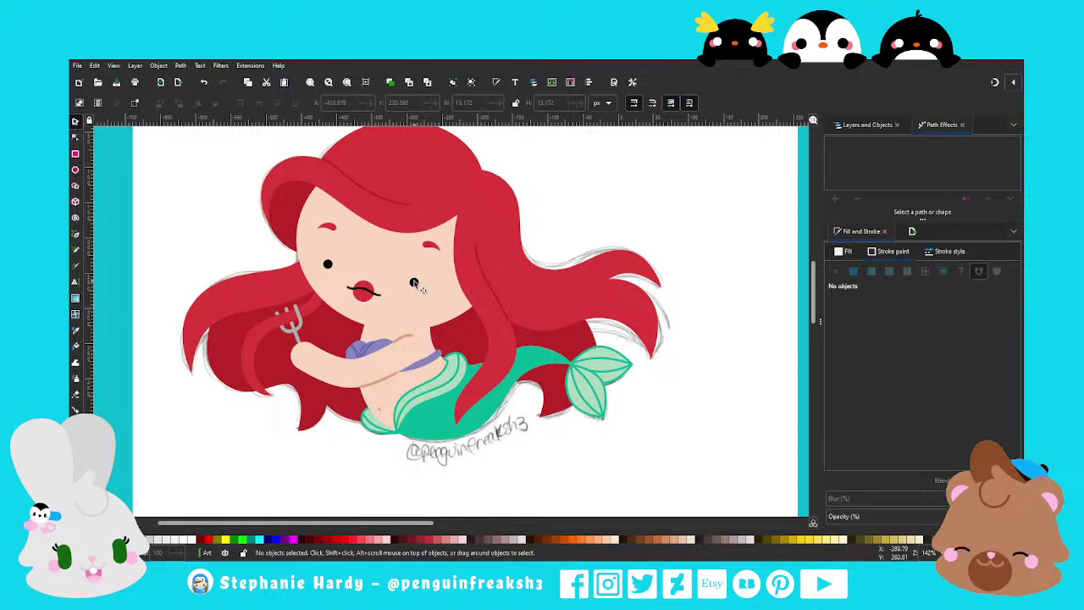
key(Delete)
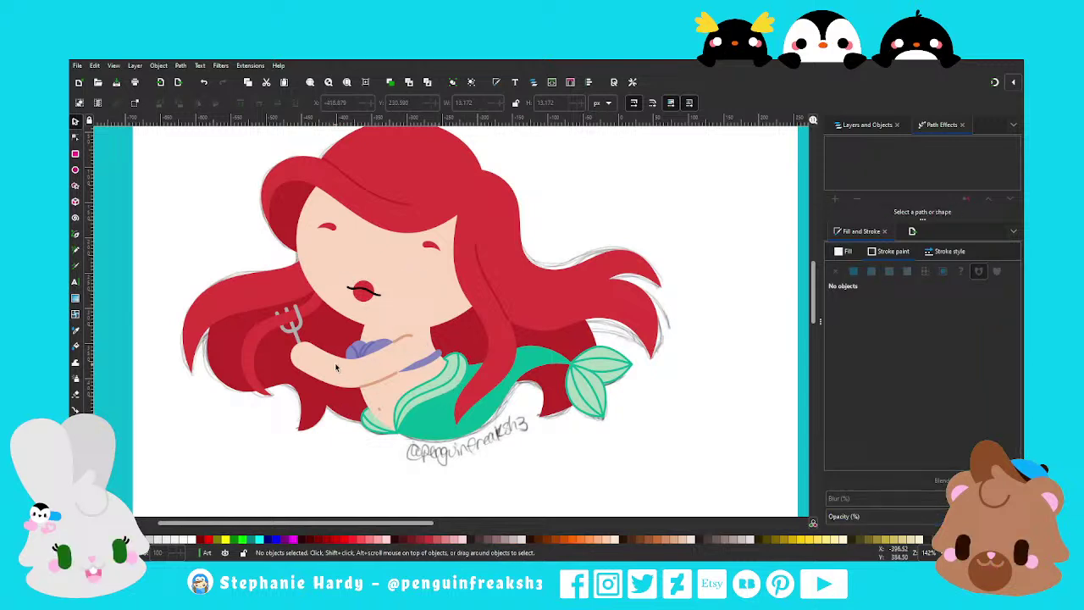
click(379, 298)
key(d)
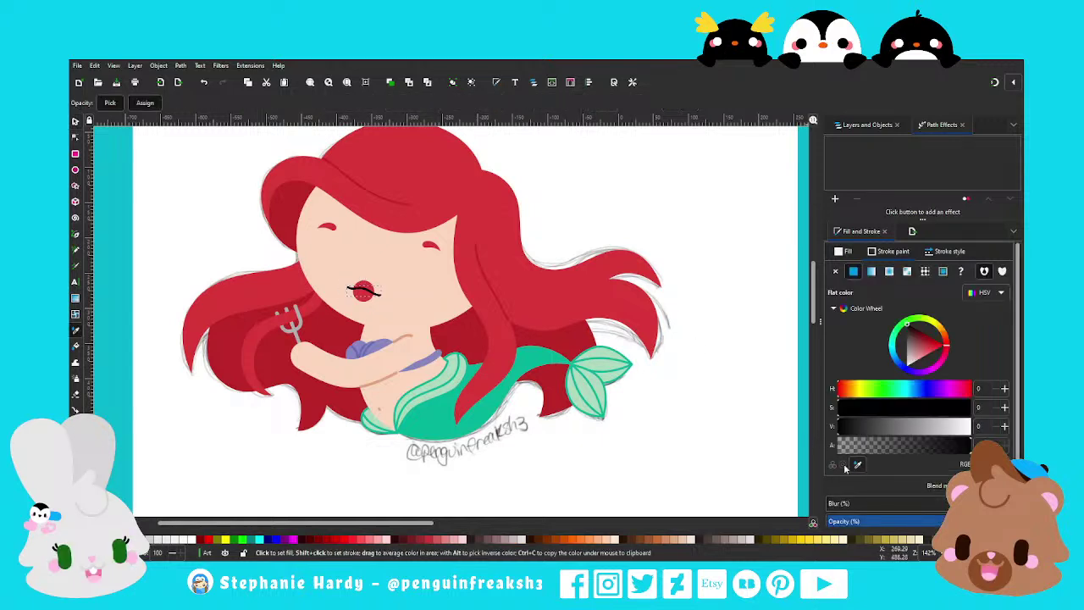
key(s)
key(Escape)
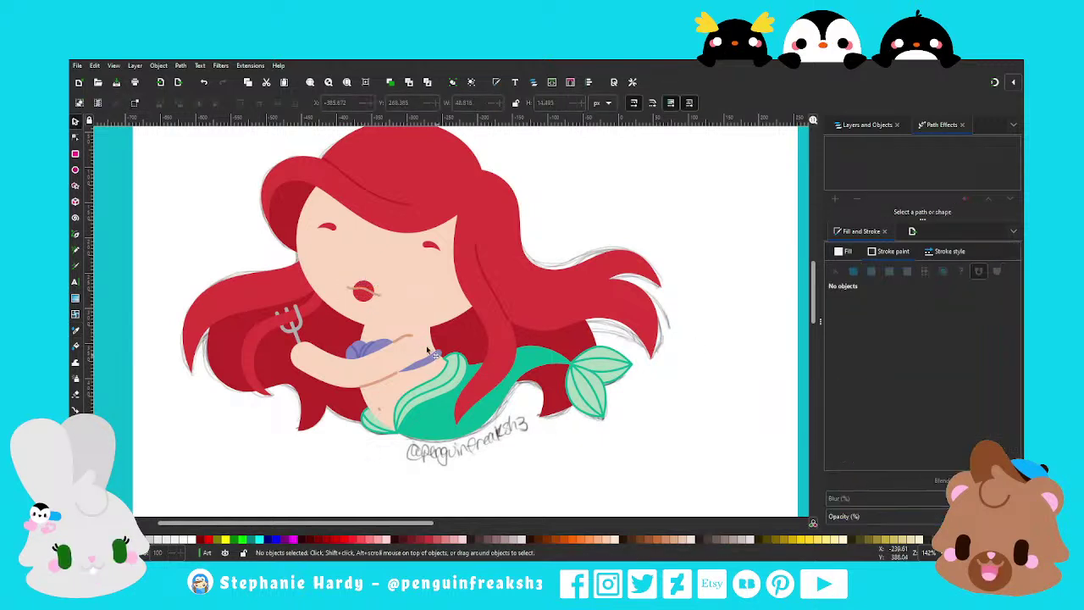
Select the tan line running across the arm
ctrl+scroll(412, 314, down, 1)
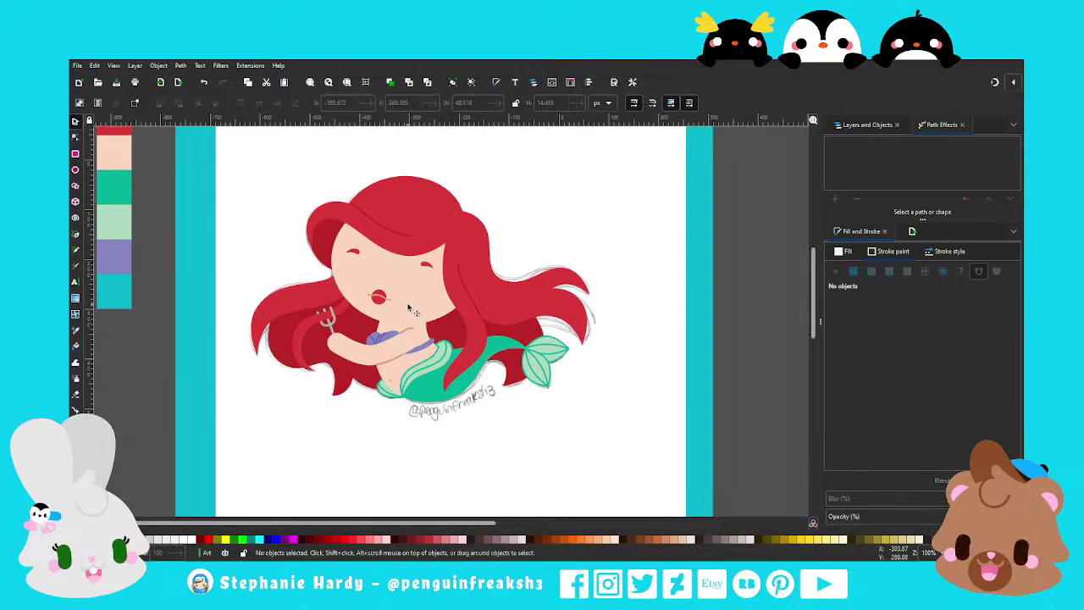
ctrl+scroll(413, 314, up, 1)
click(398, 360)
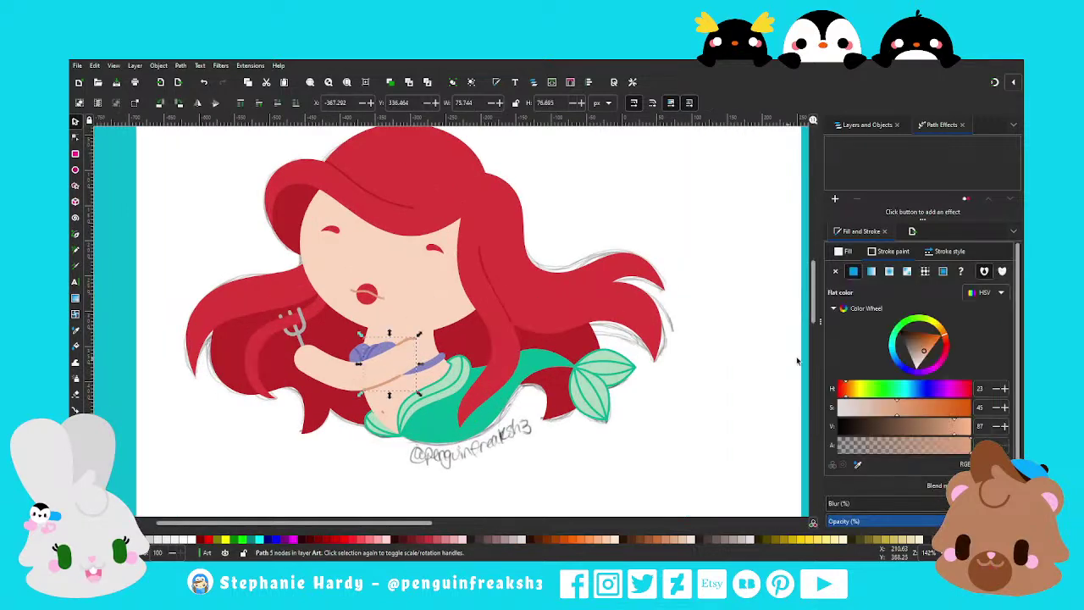
Check the arm line's stroke width and briefly select the green tail piece
click(950, 251)
key(Escape)
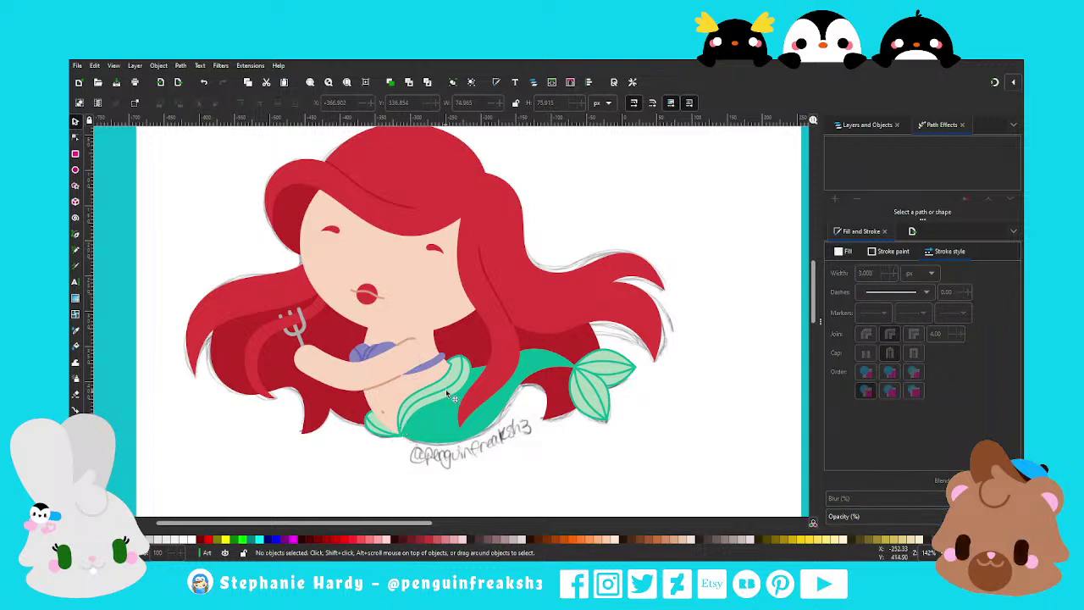
click(449, 394)
click(691, 397)
Raise the arm in stacking order, move its hand onto the trident, and tilt it about 8 degrees
click(344, 382)
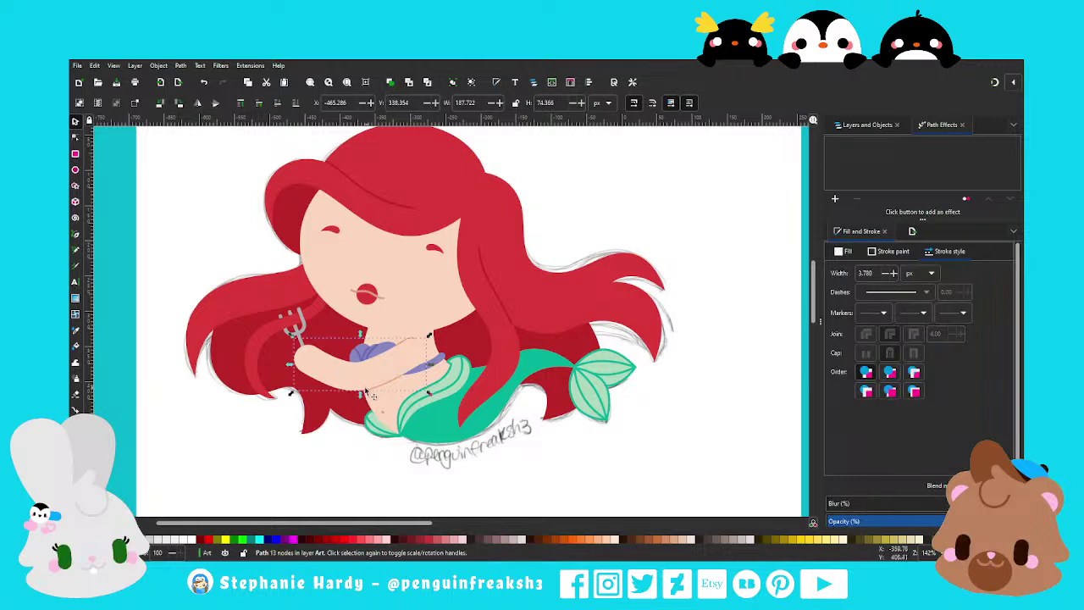
mouse_move(294, 340)
mouse_down()
mouse_move(326, 354)
mouse_move(325, 342)
mouse_up()
click(294, 103)
click(260, 103)
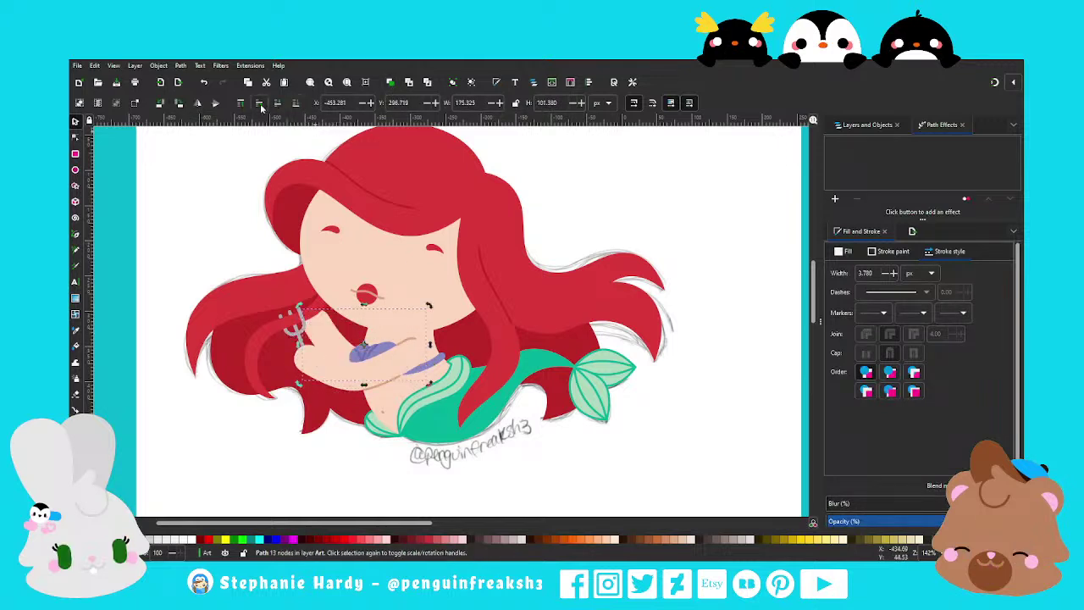
click(356, 342)
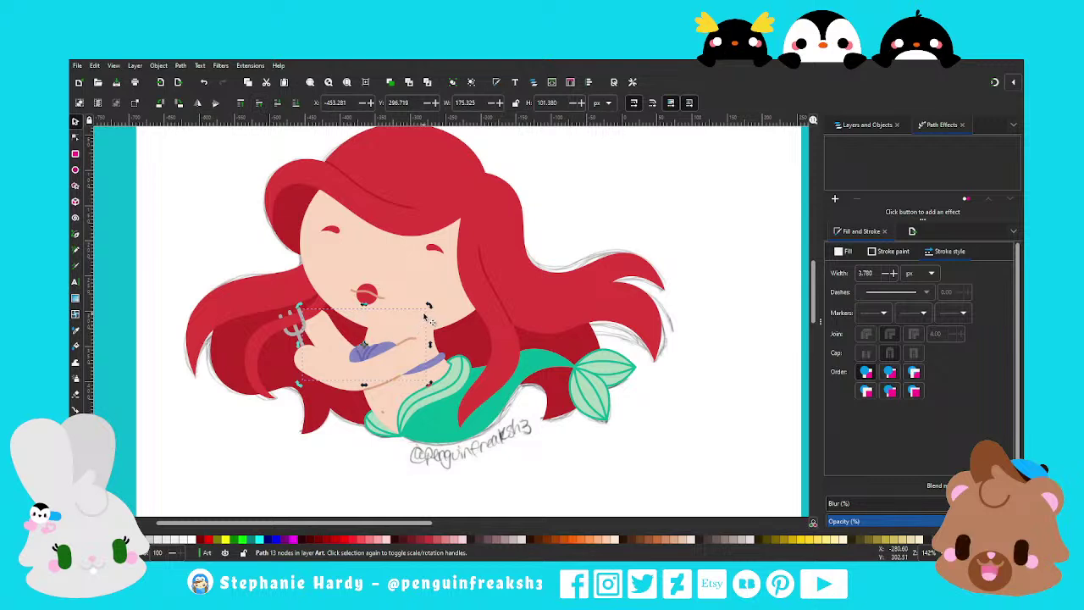
drag(430, 306, 426, 298)
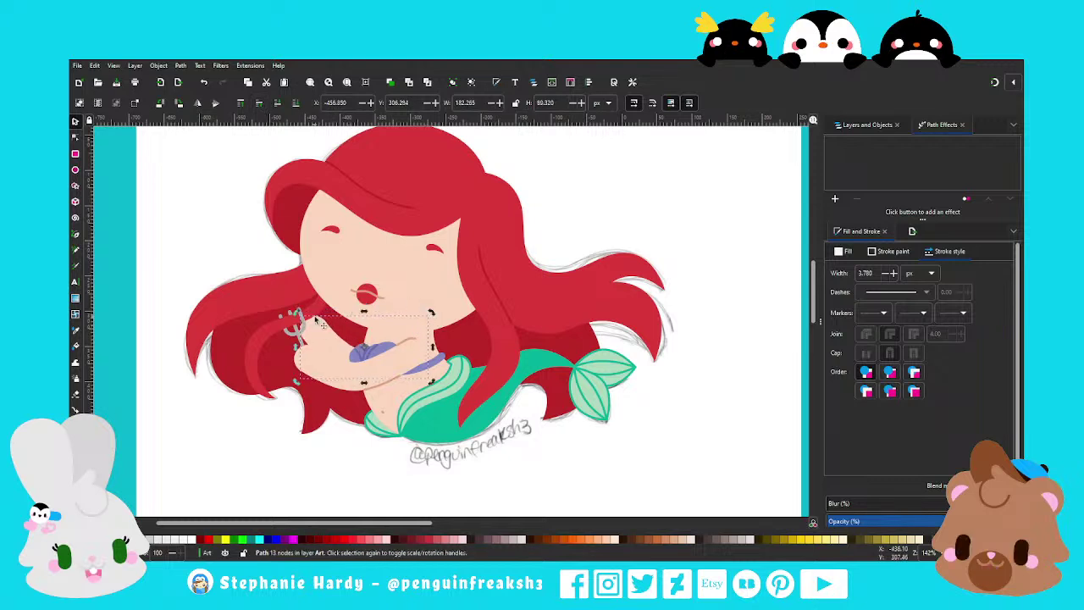
drag(323, 336, 321, 326)
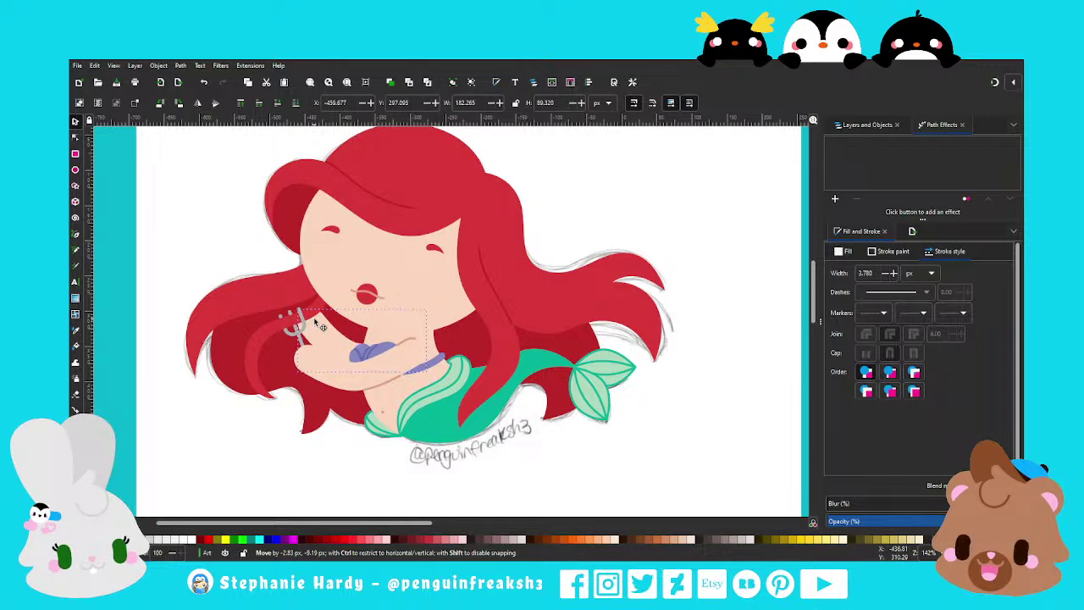
drag(429, 325, 428, 309)
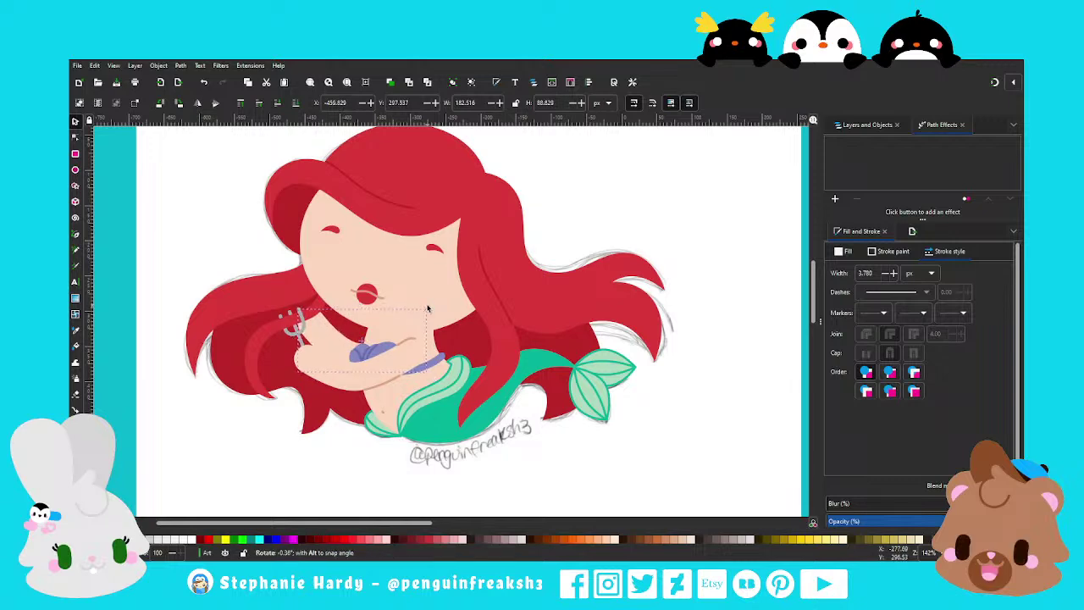
key(Escape)
scroll(339, 358, up, 1)
scroll(356, 360, up, 1)
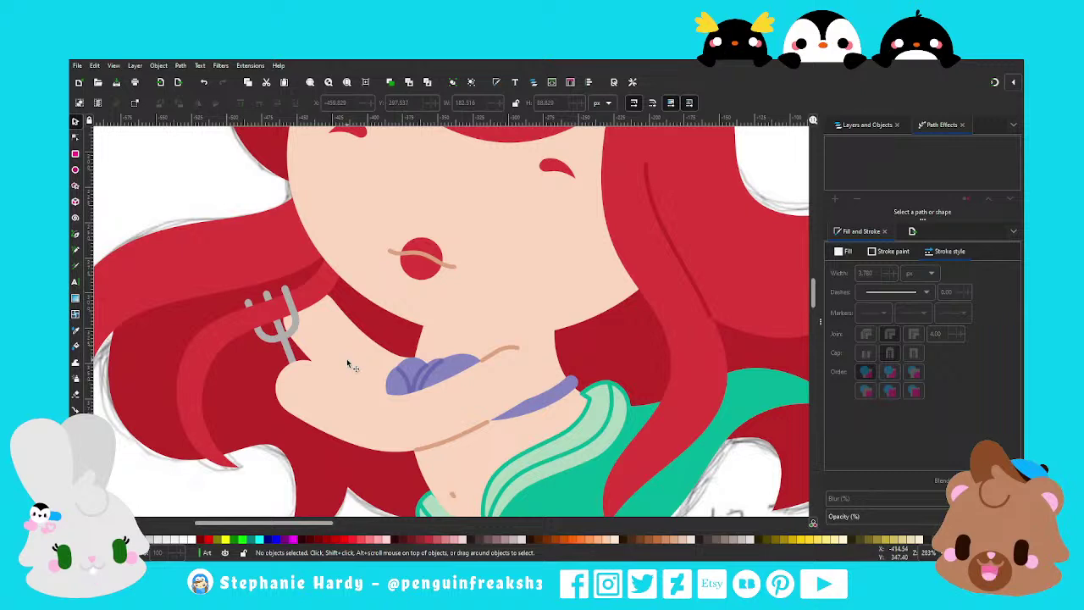
Draw a line from the hand to the bikini top and give it the arm line's tan colour
click(77, 235)
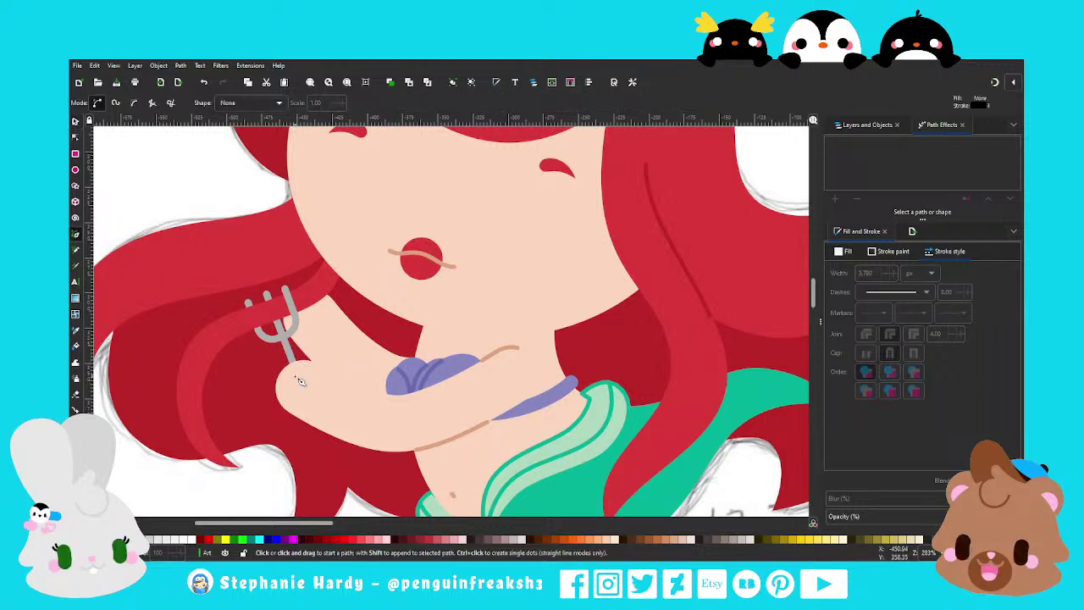
click(316, 364)
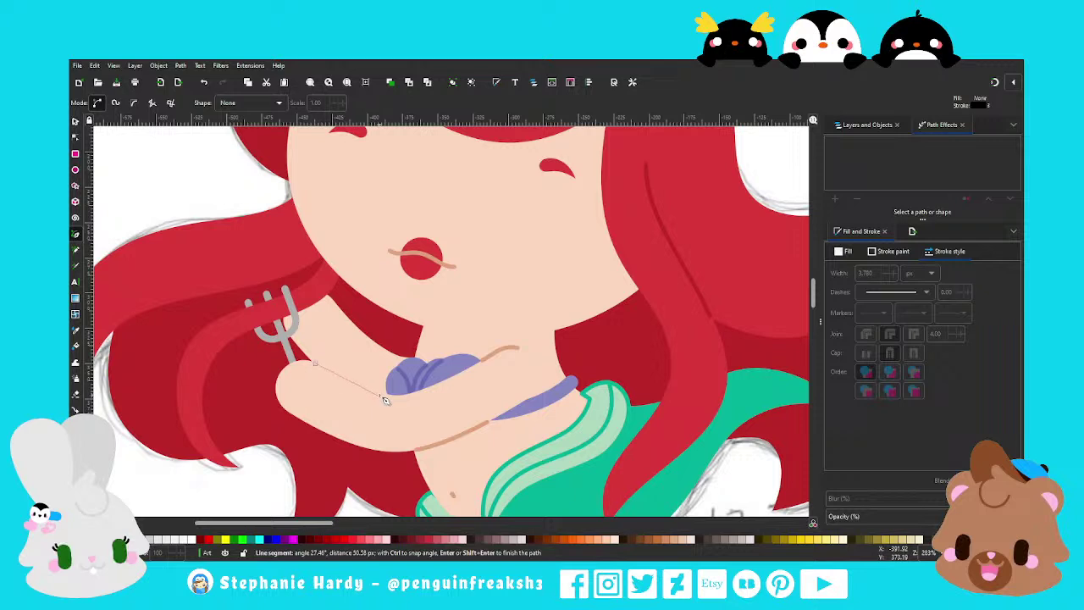
double_click(386, 396)
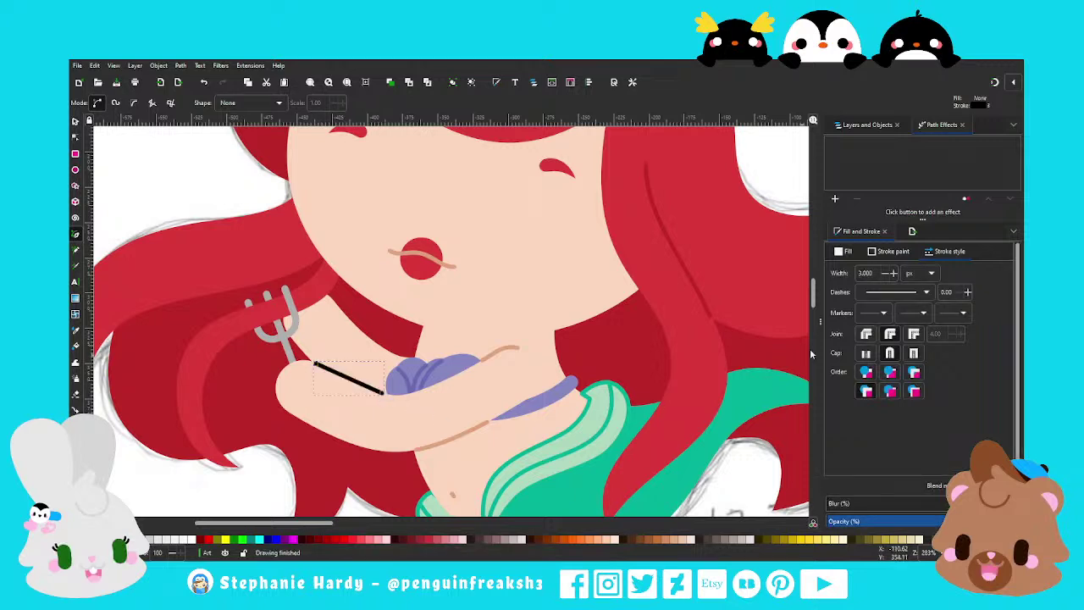
click(892, 251)
click(857, 465)
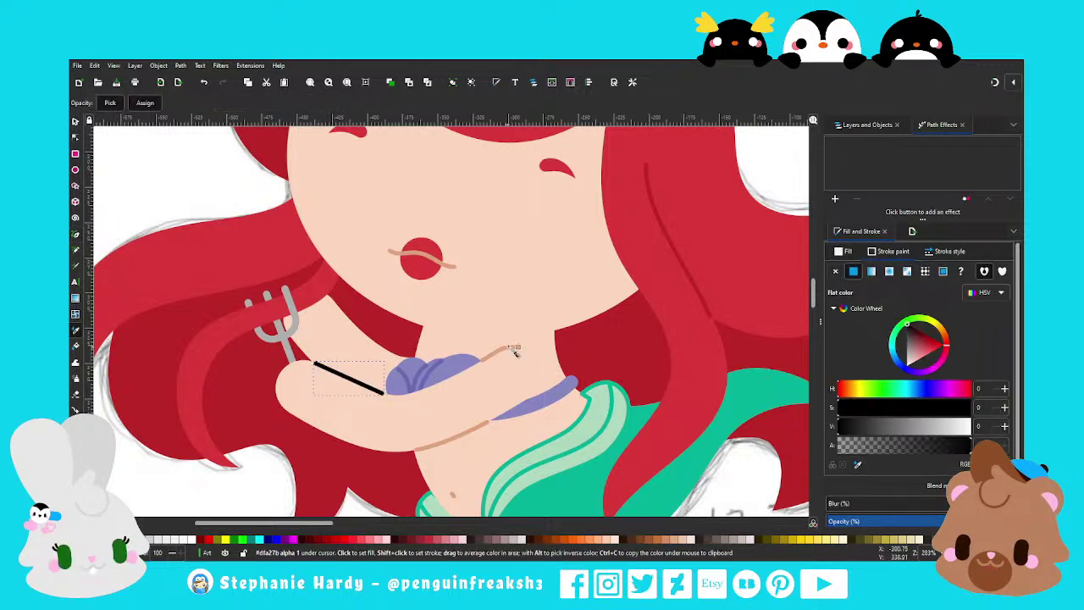
click(501, 353)
Add two nodes to the forearm line and bend it into a gentle curve along the arm
click(75, 137)
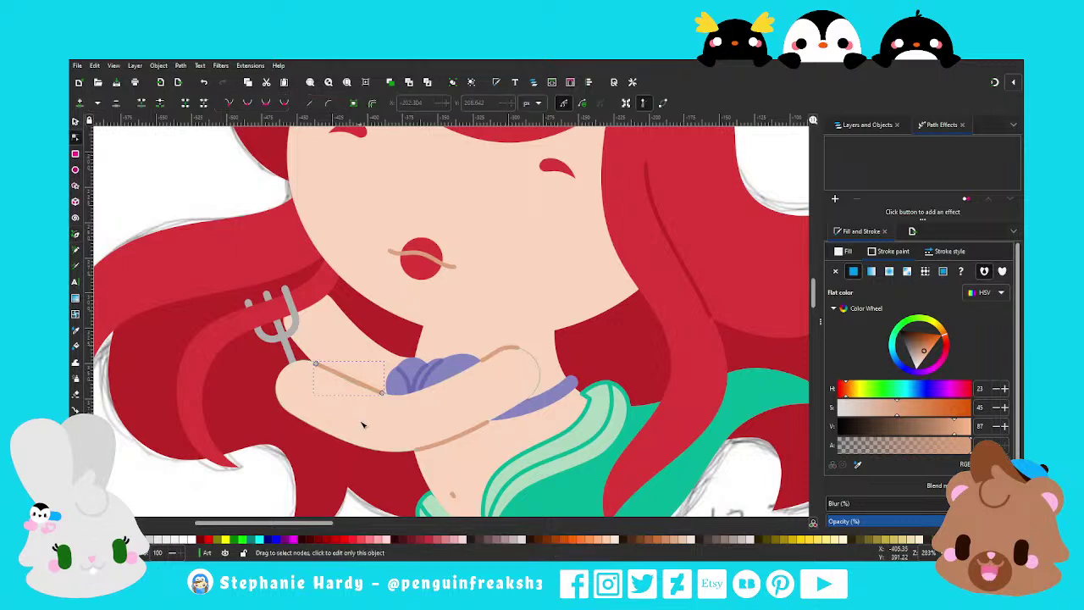
scroll(356, 406, up, 1)
scroll(357, 406, up, 2)
double_click(305, 319)
double_click(363, 347)
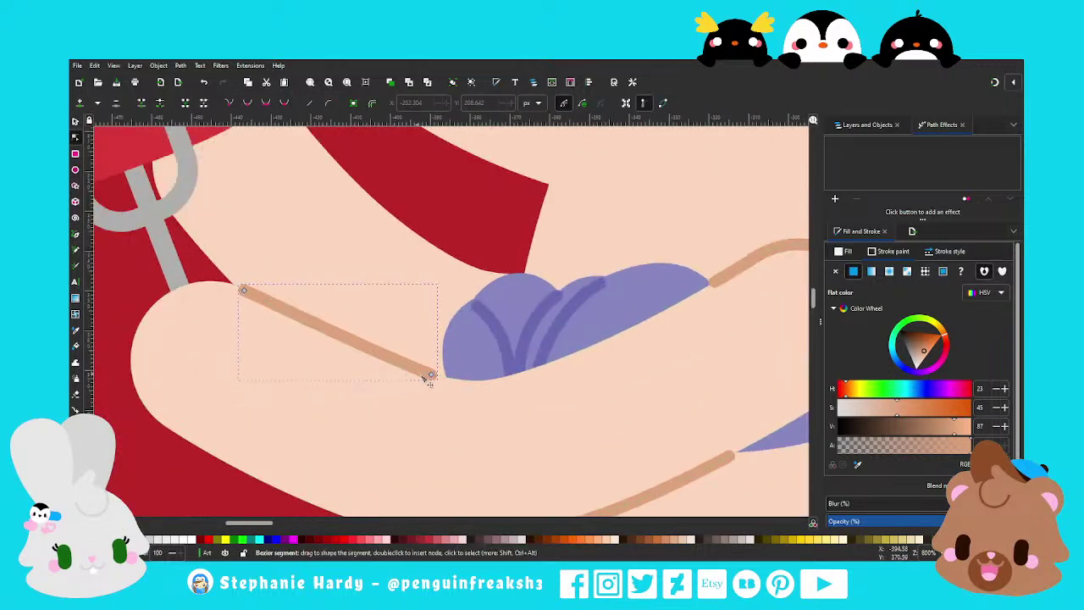
drag(431, 374, 438, 379)
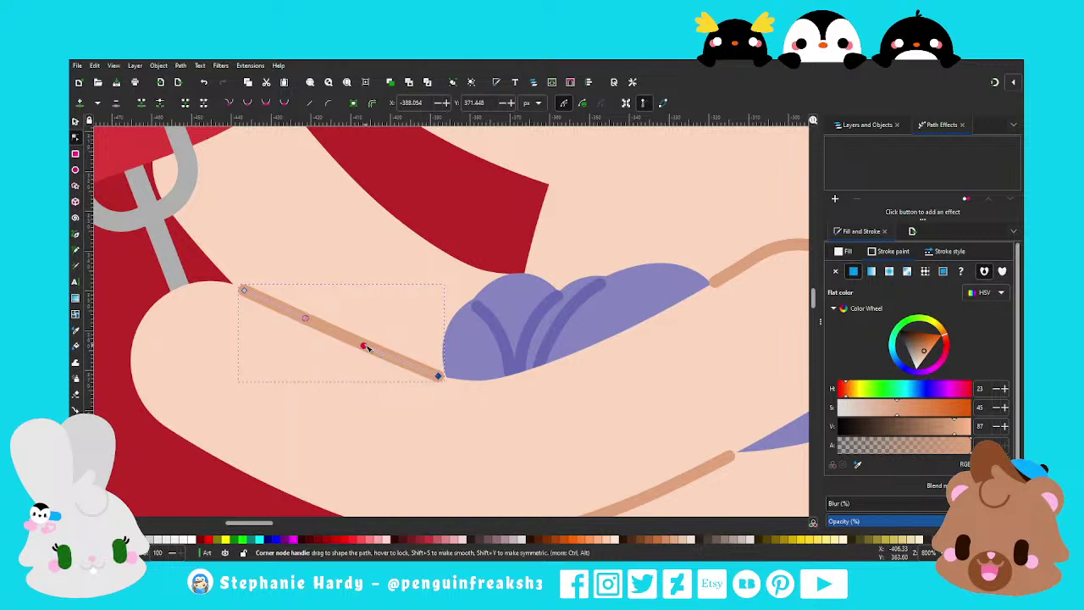
drag(364, 347, 373, 361)
drag(308, 321, 304, 316)
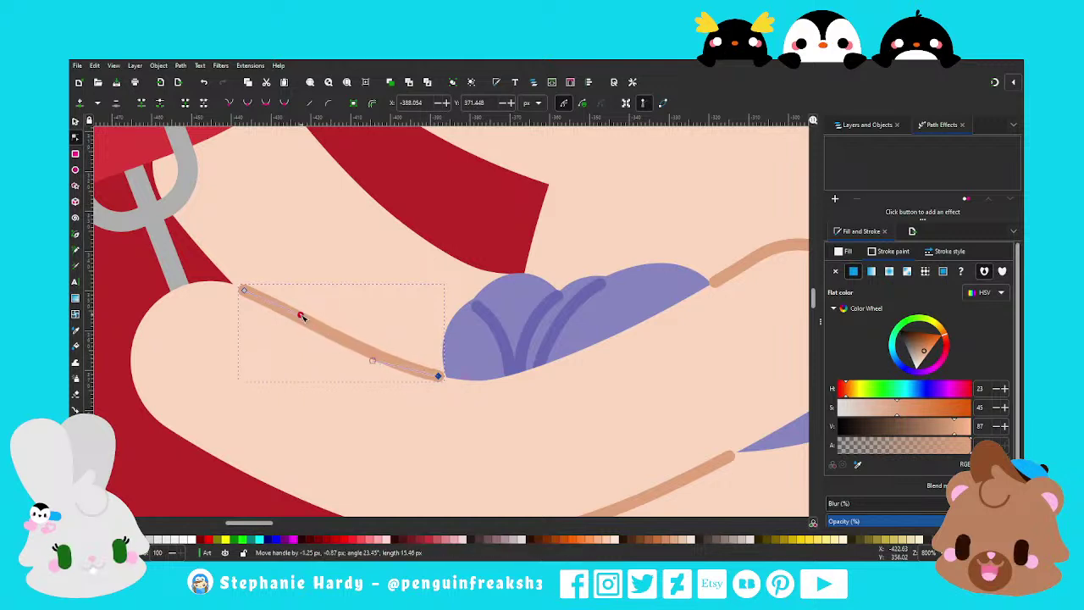
drag(245, 292, 242, 289)
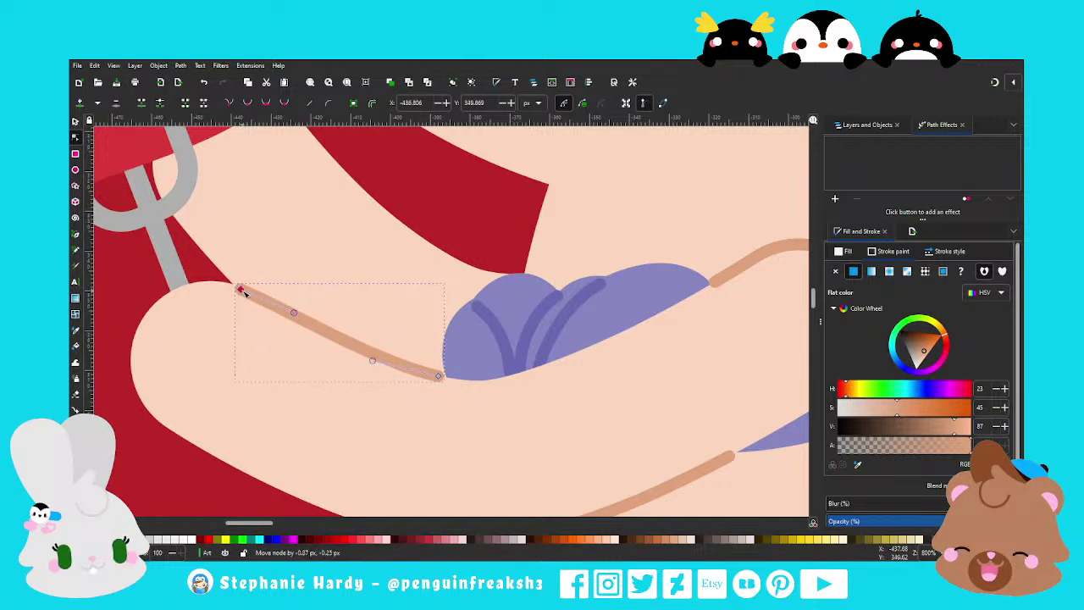
scroll(300, 356, down, 4)
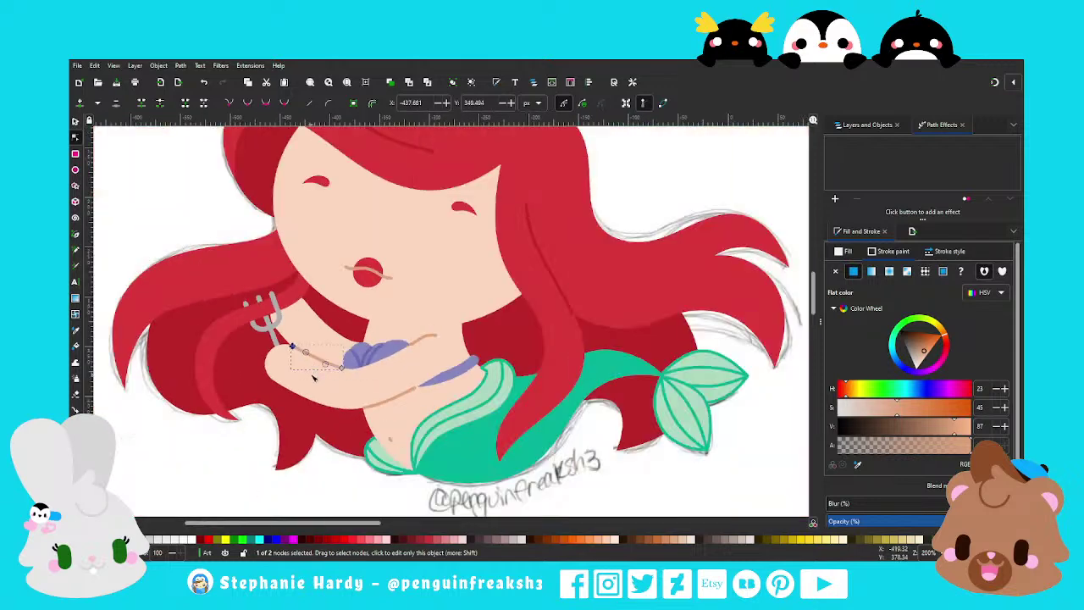
key(s)
key(Escape)
scroll(473, 378, down, 1)
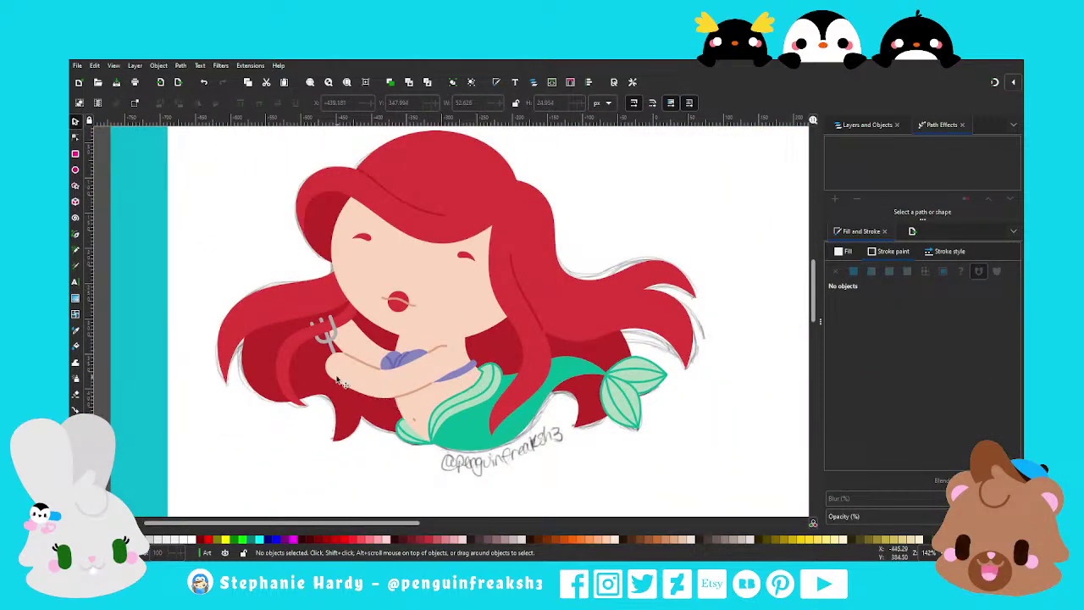
Draw a short finger line on the trident hand and colour it tan from the forearm line
scroll(337, 382, up, 2)
scroll(343, 364, down, 1)
scroll(339, 368, up, 1)
scroll(338, 367, up, 2)
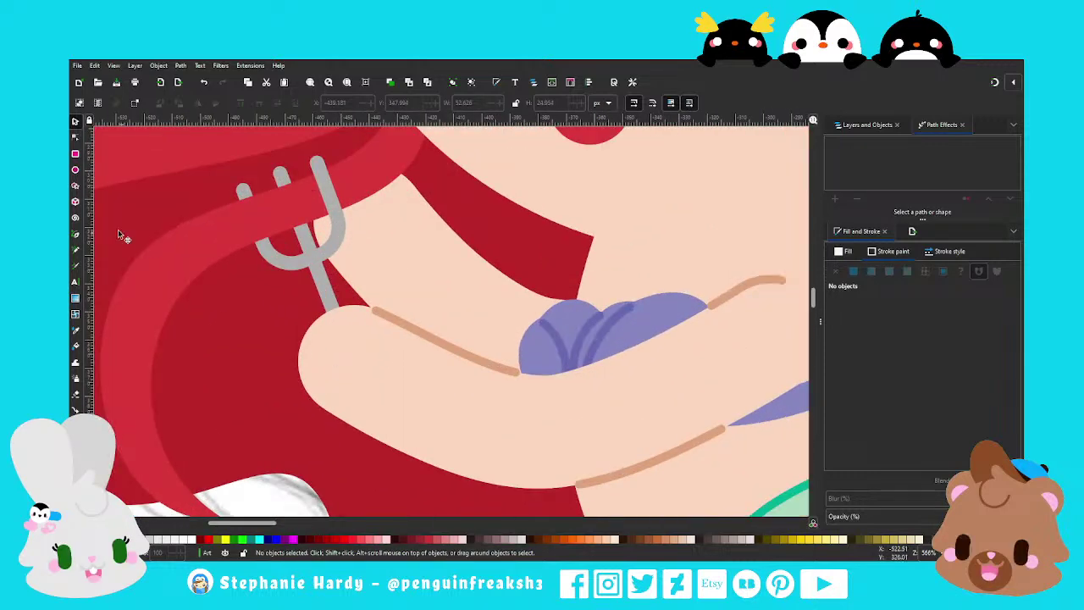
click(77, 236)
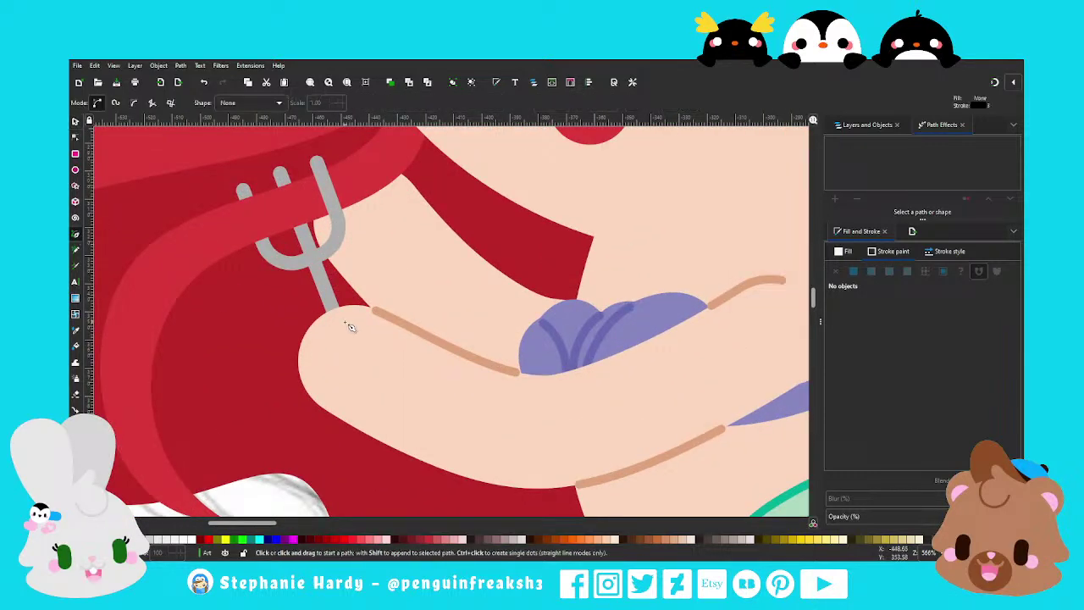
click(307, 350)
double_click(329, 359)
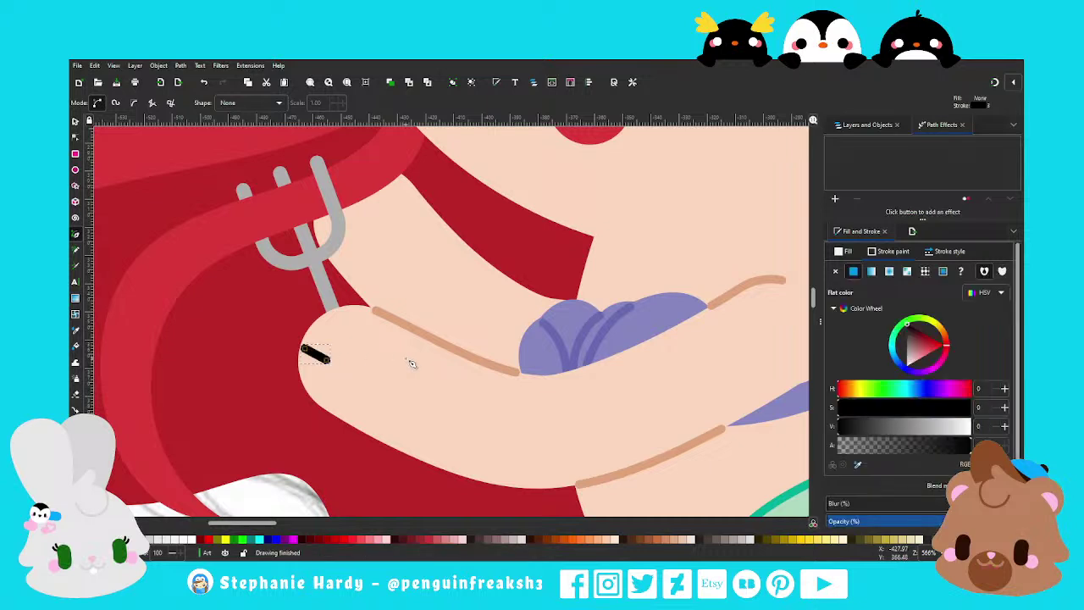
click(857, 464)
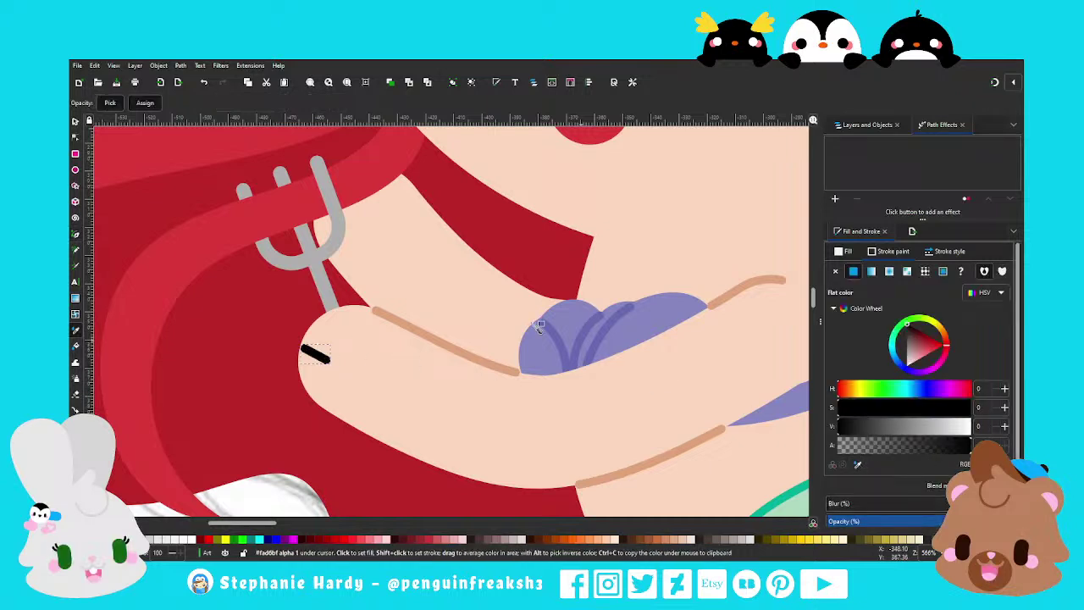
click(470, 353)
Duplicate the finger line and move the copy upward to form a second finger
key(s)
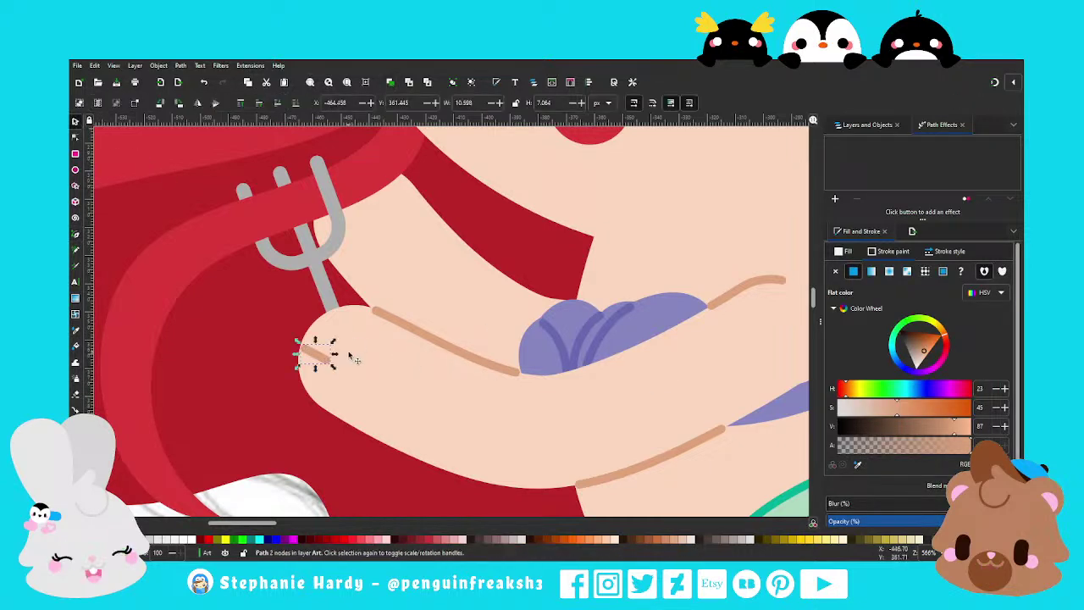
key(ctrl+d)
drag(322, 356, 344, 332)
click(323, 361)
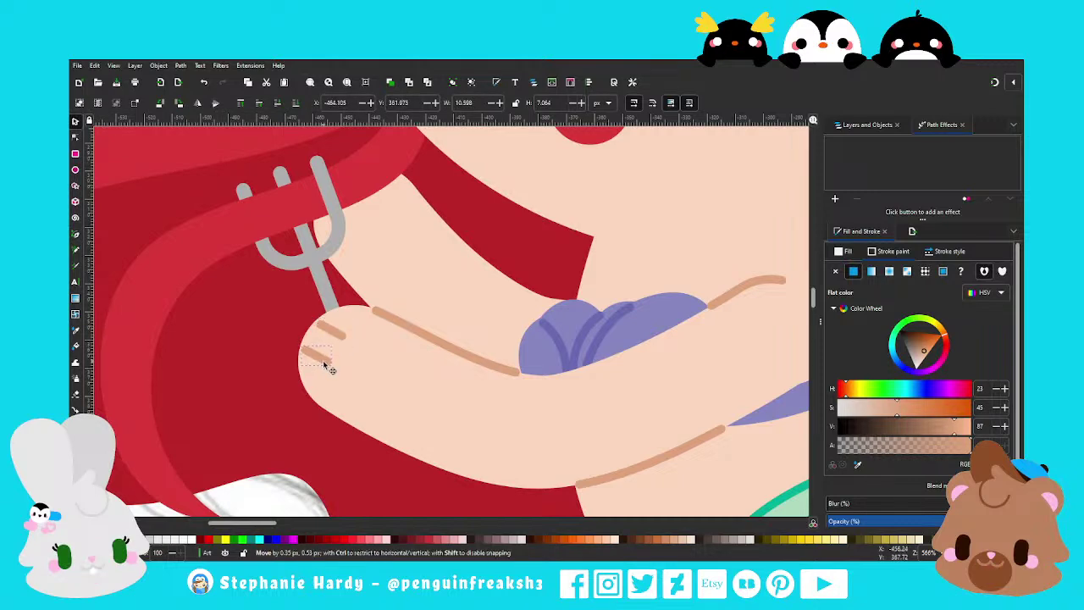
click(326, 363)
key(5)
click(371, 453)
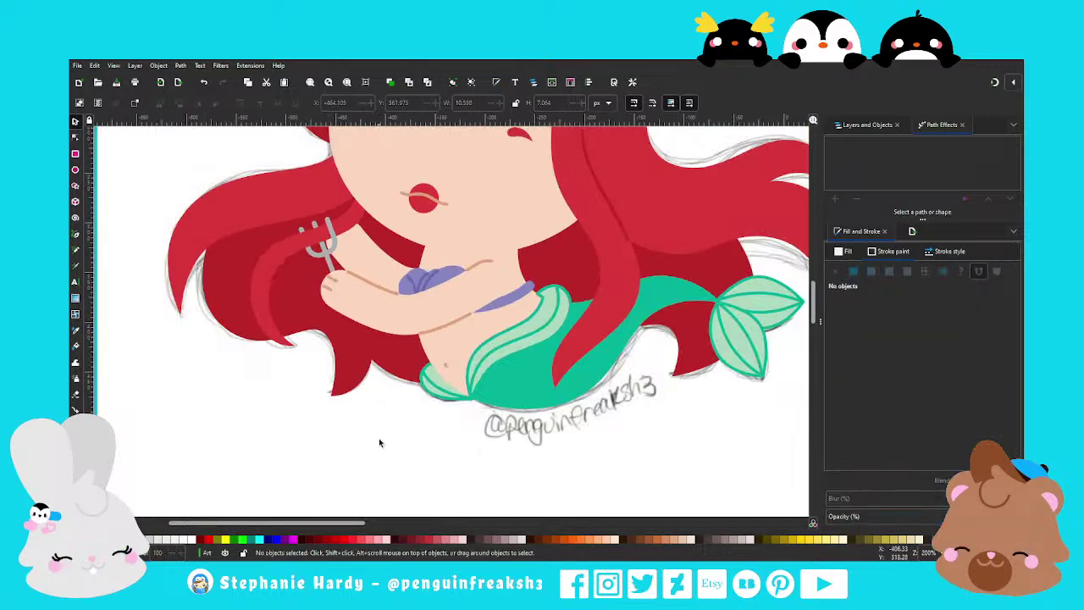
scroll(380, 443, down, 1)
scroll(340, 412, down, 1)
Save the drawing with Ctrl+S, keeping the new tan finger lines
scroll(341, 412, down, 1)
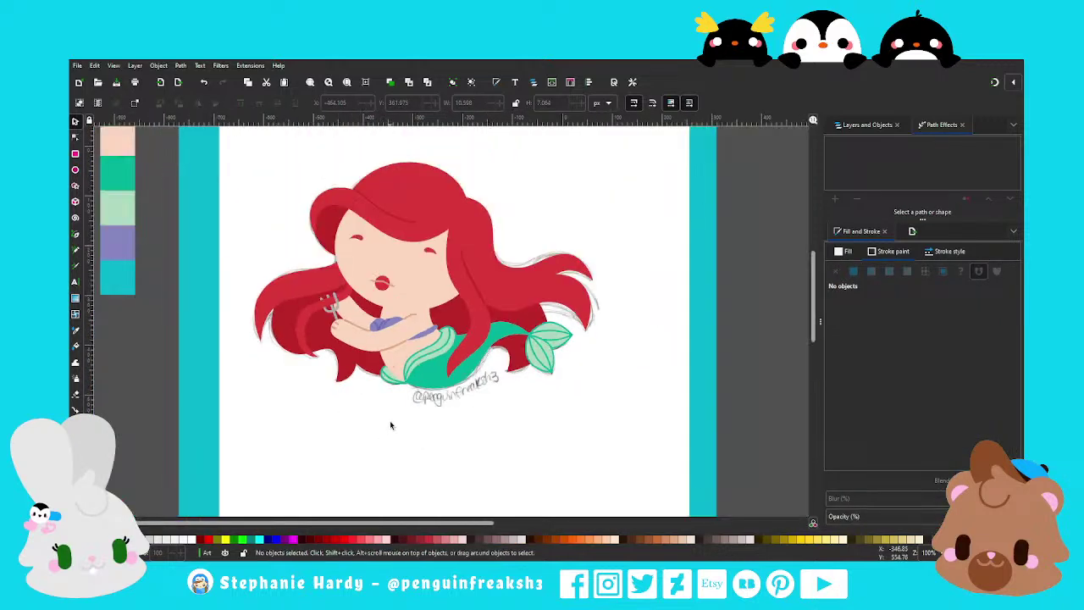
scroll(509, 432, up, 1)
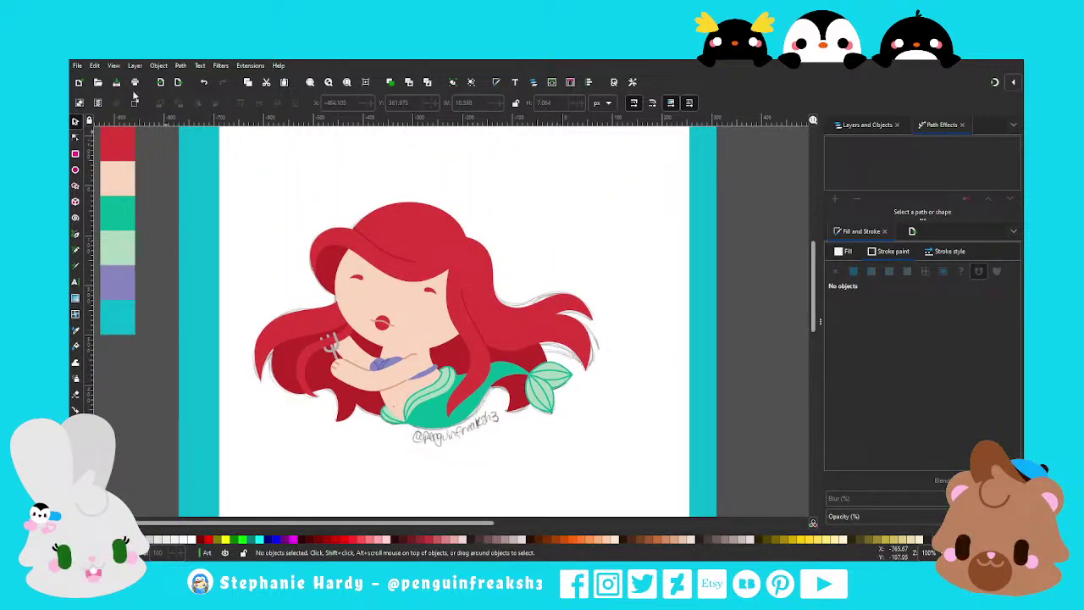
key(ctrl+s)
scroll(382, 333, up, 2)
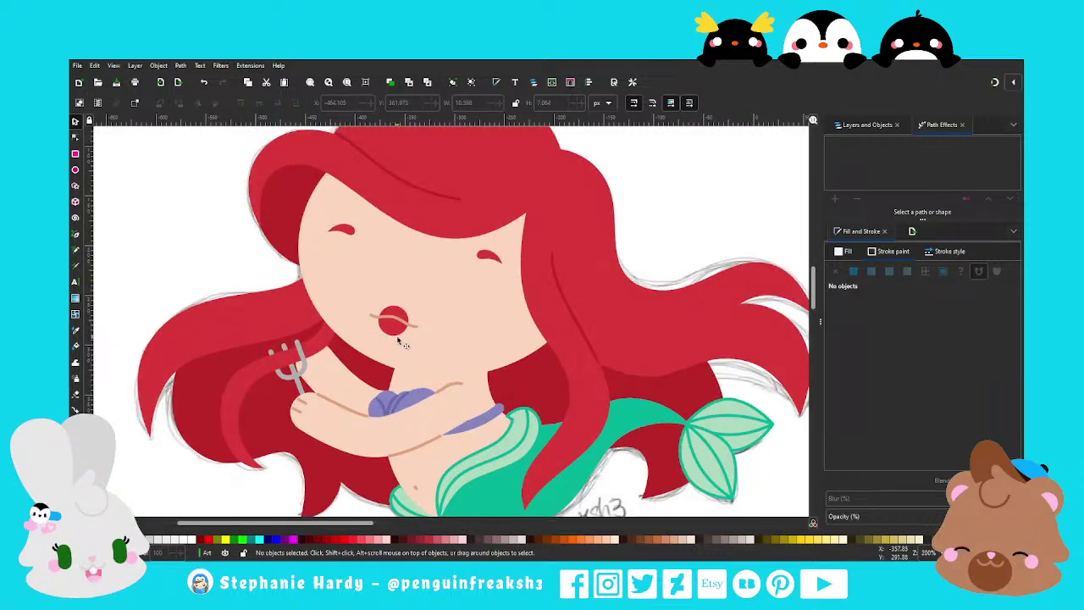
Select the mouth line's end nodes and apply the lip red colour with the Dropper
click(413, 328)
scroll(379, 295, up, 2)
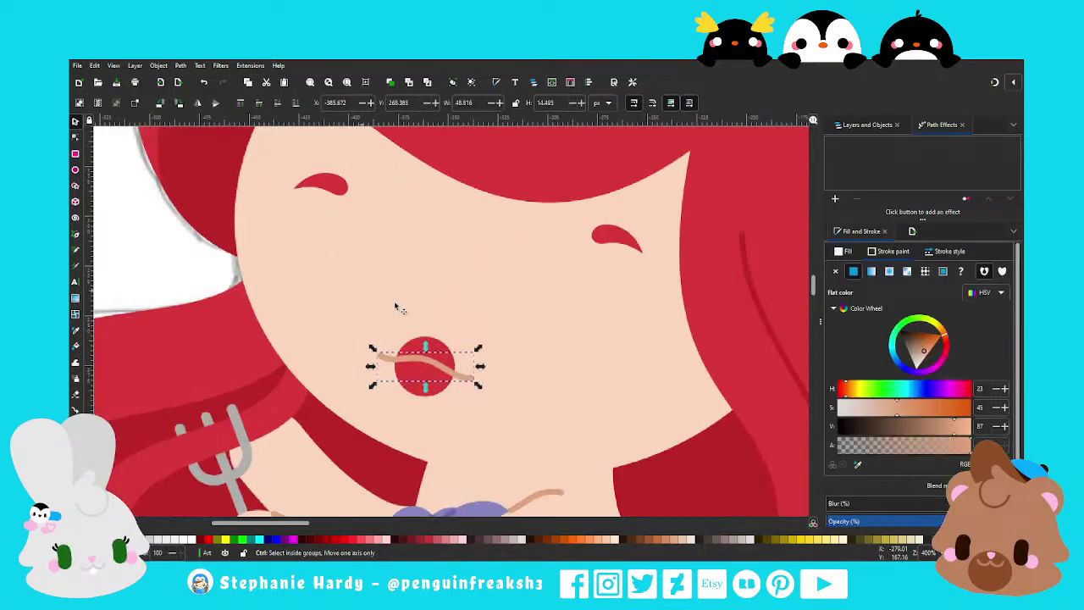
scroll(380, 295, up, 1)
key(n)
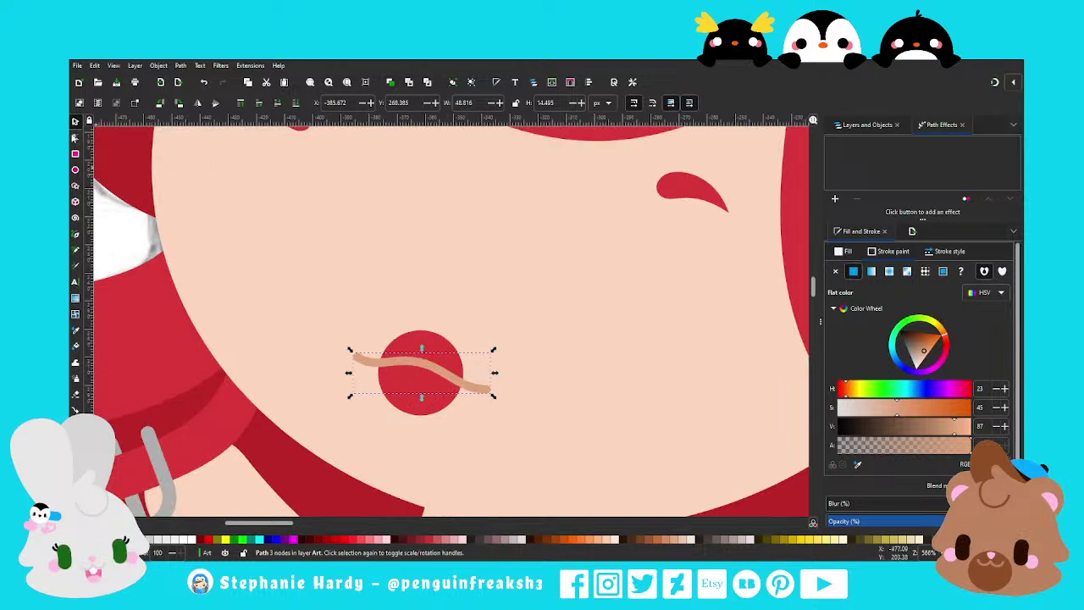
scroll(423, 387, up, 1)
scroll(424, 387, up, 1)
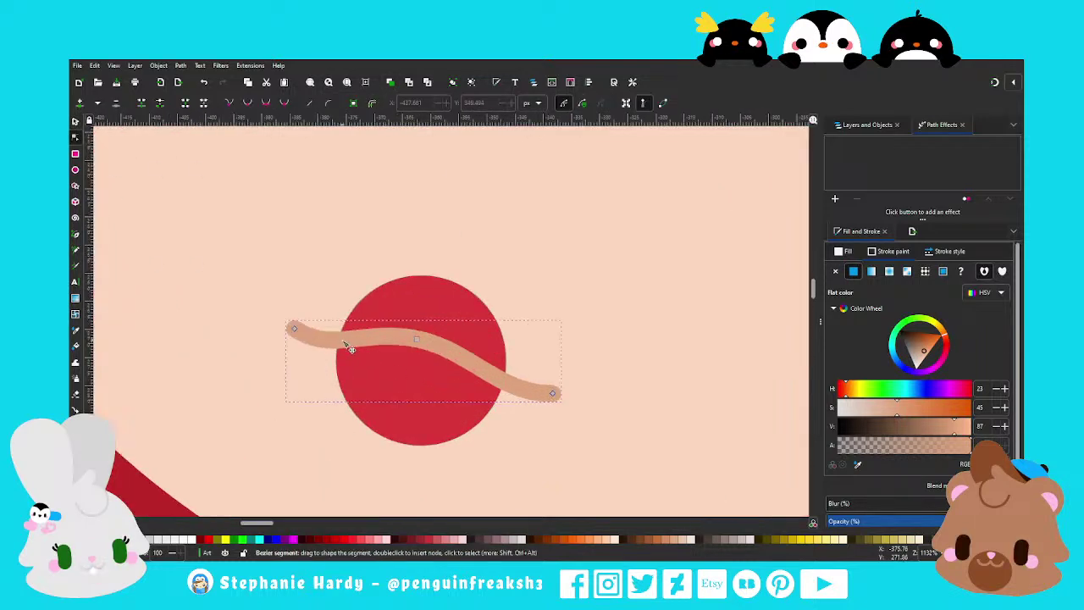
drag(583, 437, 498, 363)
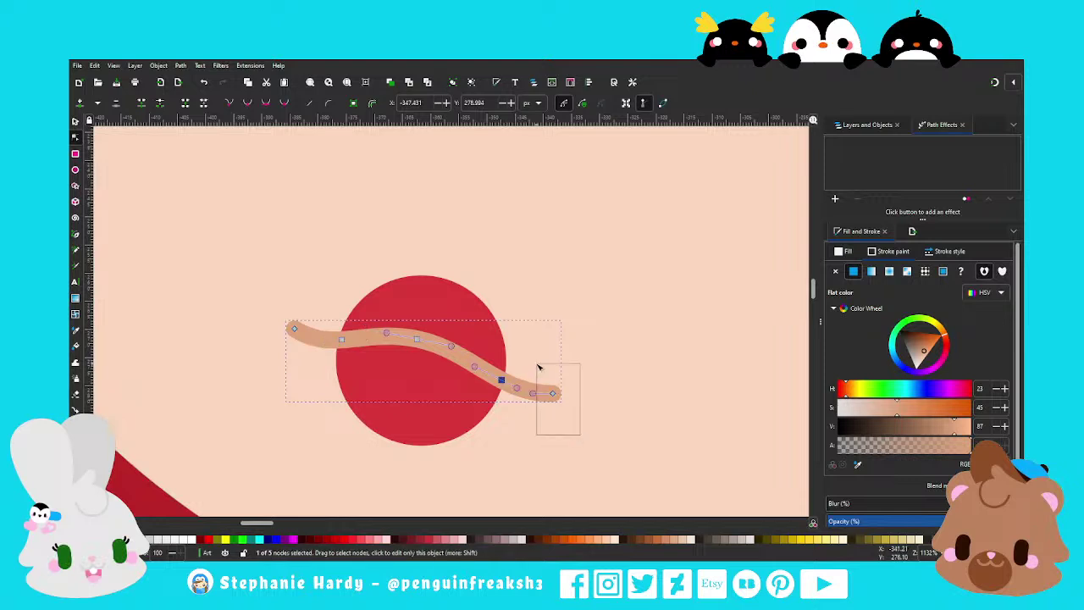
drag(272, 293, 320, 364)
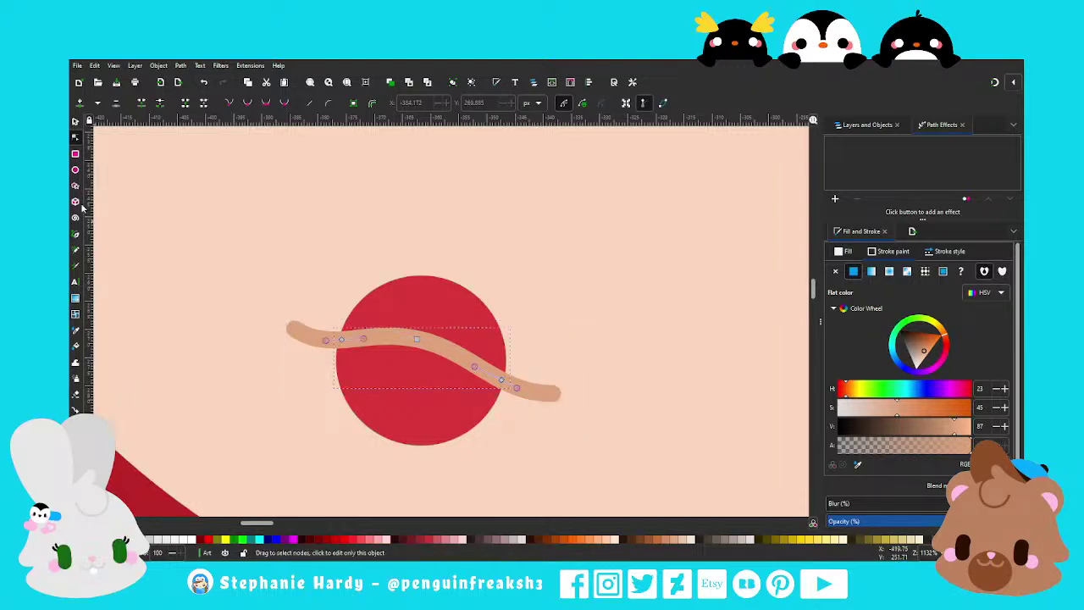
scroll(619, 390, down, 2)
scroll(618, 390, down, 1)
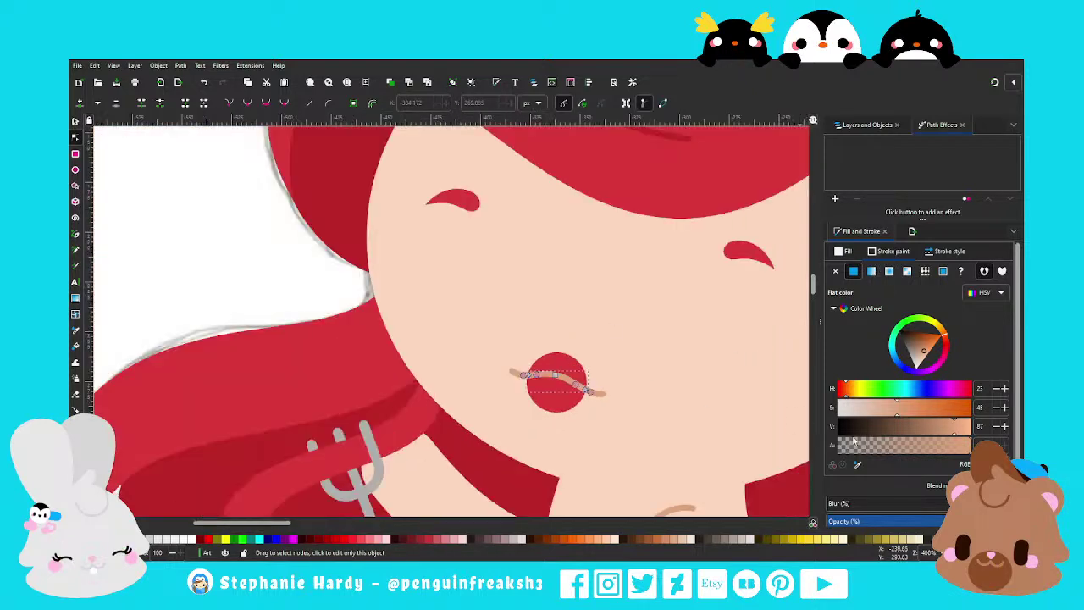
key(d)
click(342, 269)
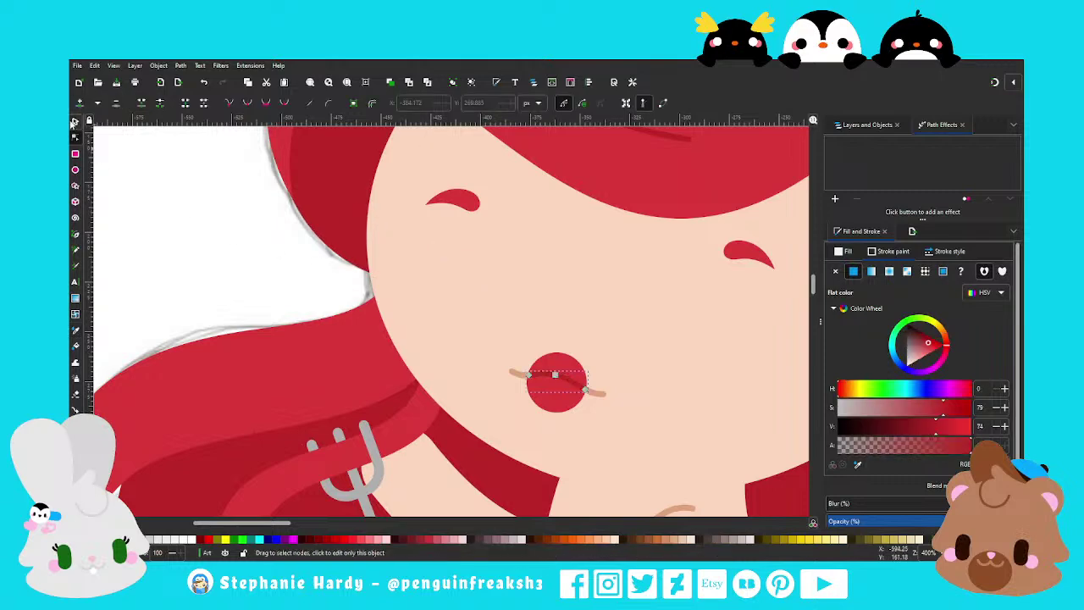
click(75, 121)
Nudge both end nodes of the dark red lip crease slightly
ctrl+scroll(265, 314, down, 1)
ctrl+scroll(471, 377, up, 4)
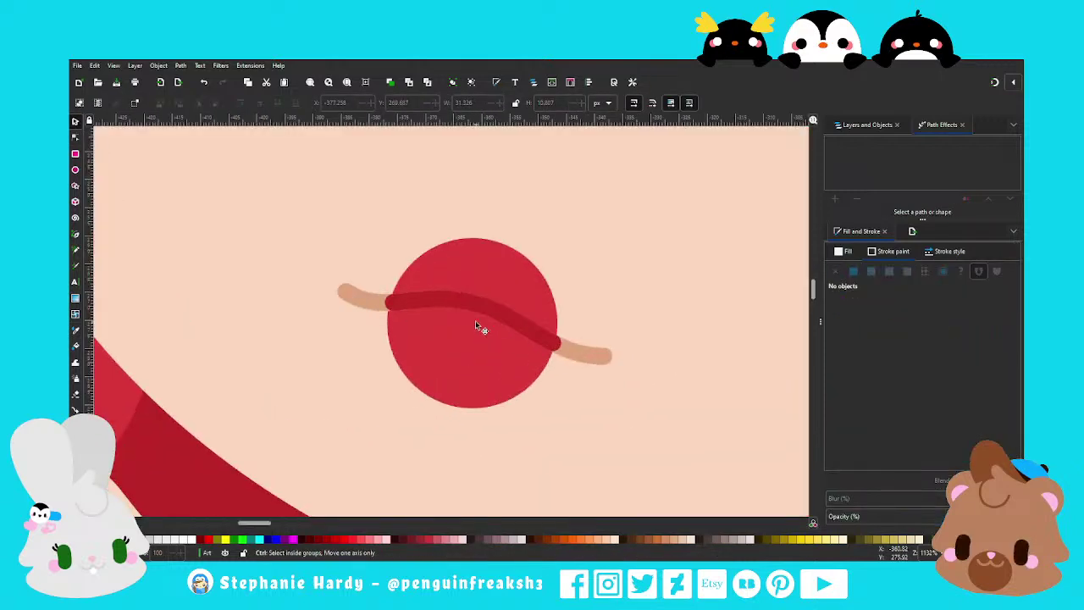
ctrl+scroll(476, 320, up, 1)
click(74, 137)
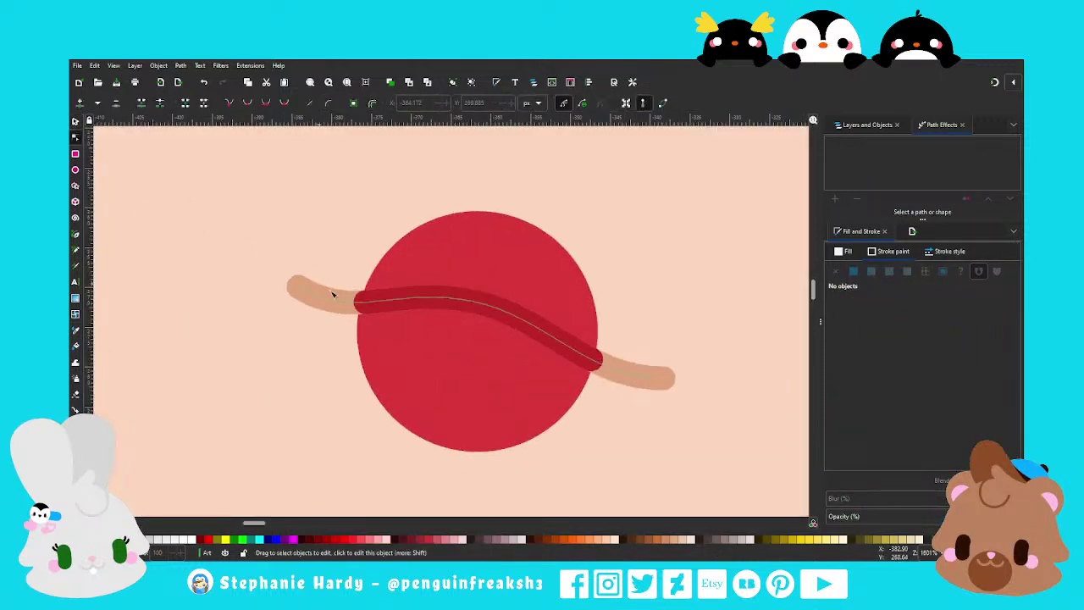
click(378, 310)
drag(363, 301, 371, 305)
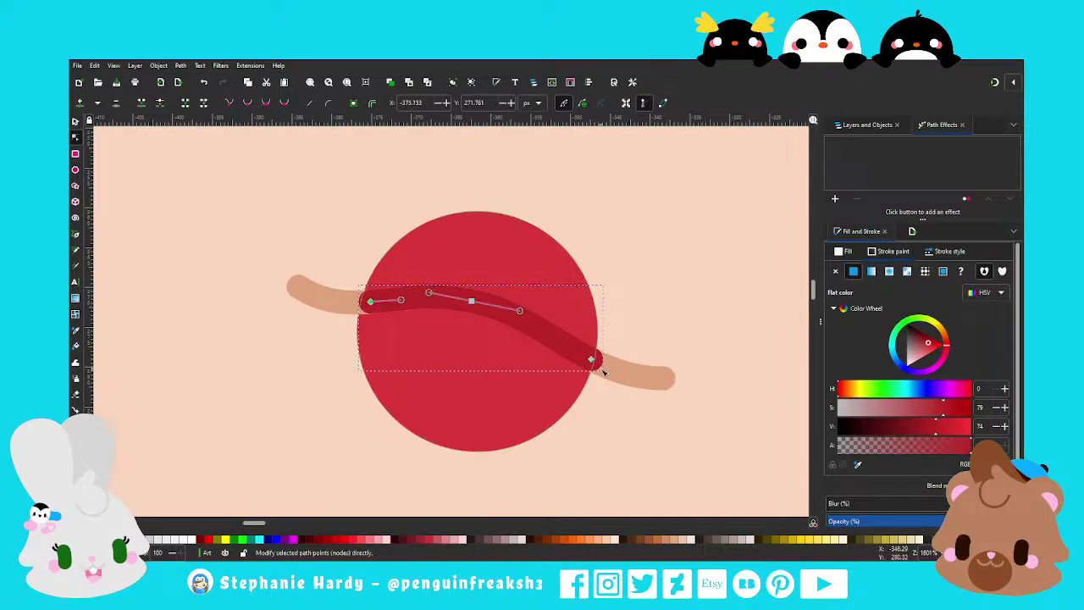
drag(593, 363, 589, 359)
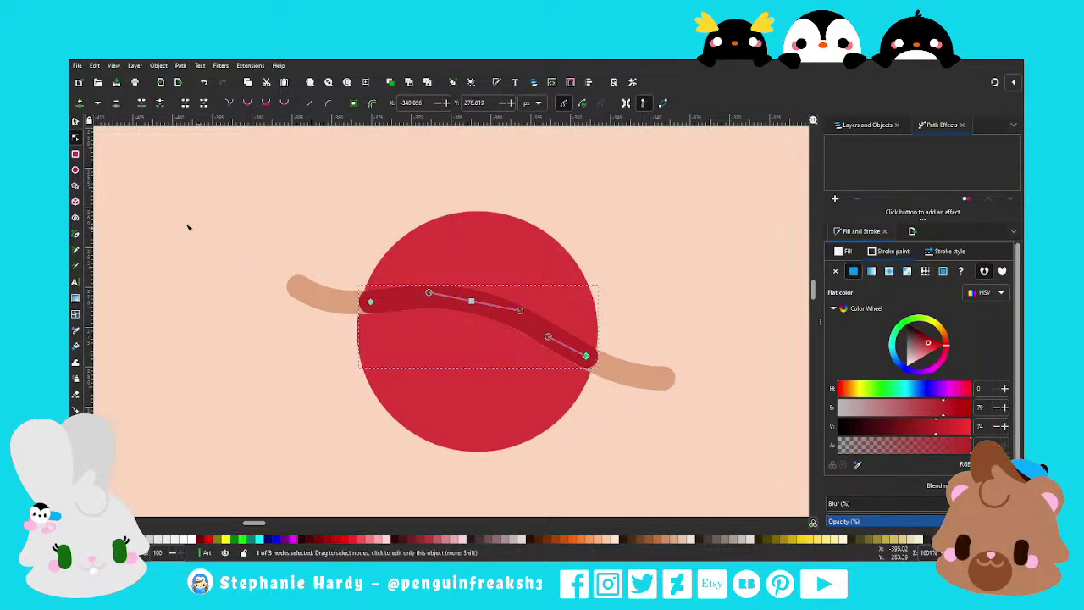
key(s)
scroll(375, 333, down, 4)
scroll(376, 333, down, 2)
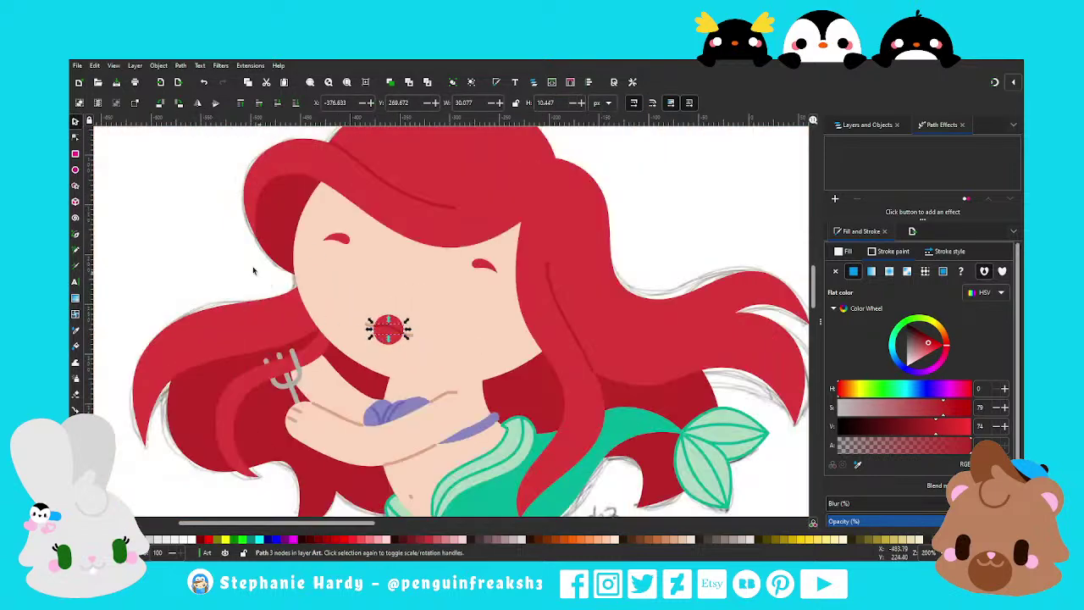
key(Escape)
scroll(489, 354, down, 2)
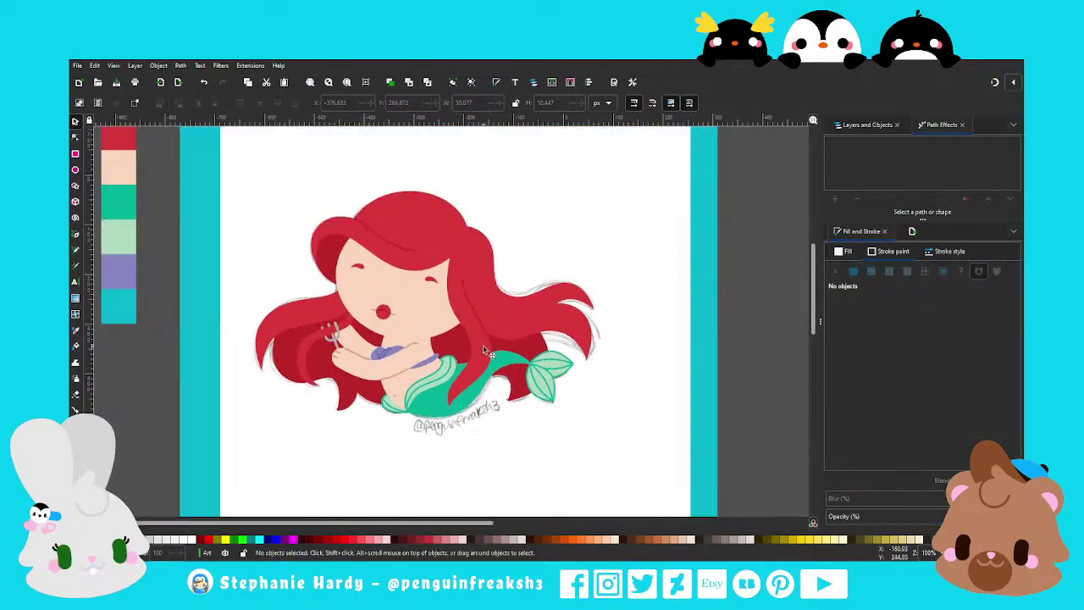
scroll(375, 312, up, 4)
scroll(375, 311, up, 2)
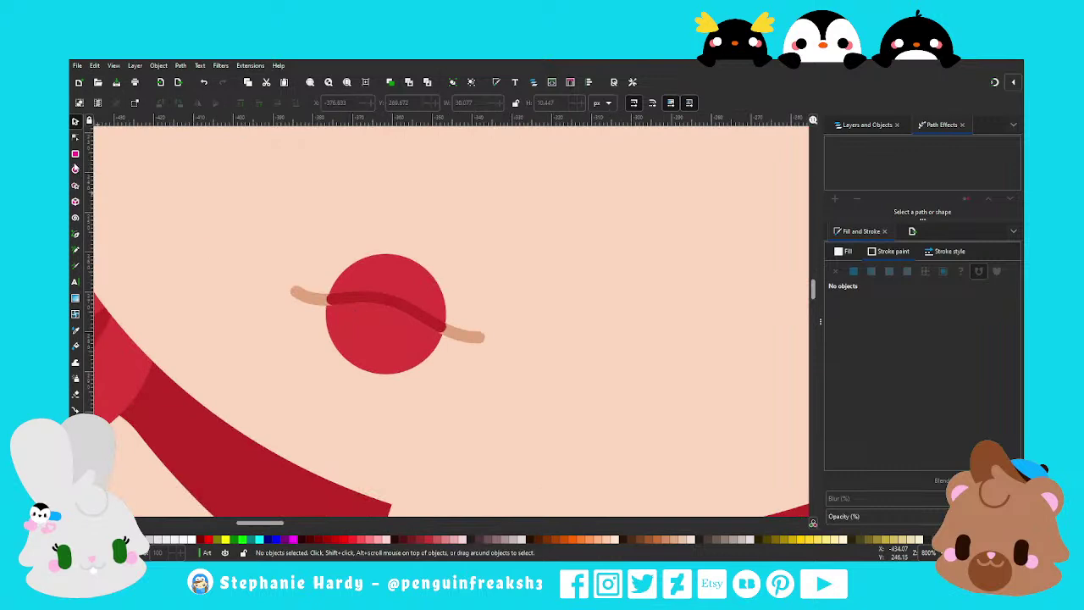
Reshape the tan lip line by adding and removing a node, then fit the page
key(n)
click(471, 339)
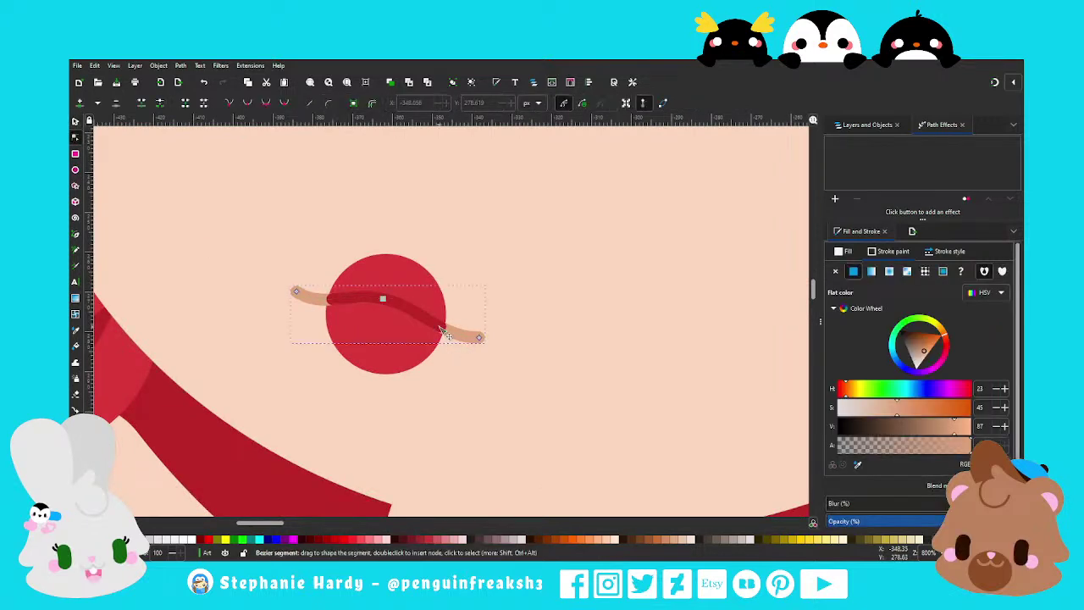
double_click(332, 300)
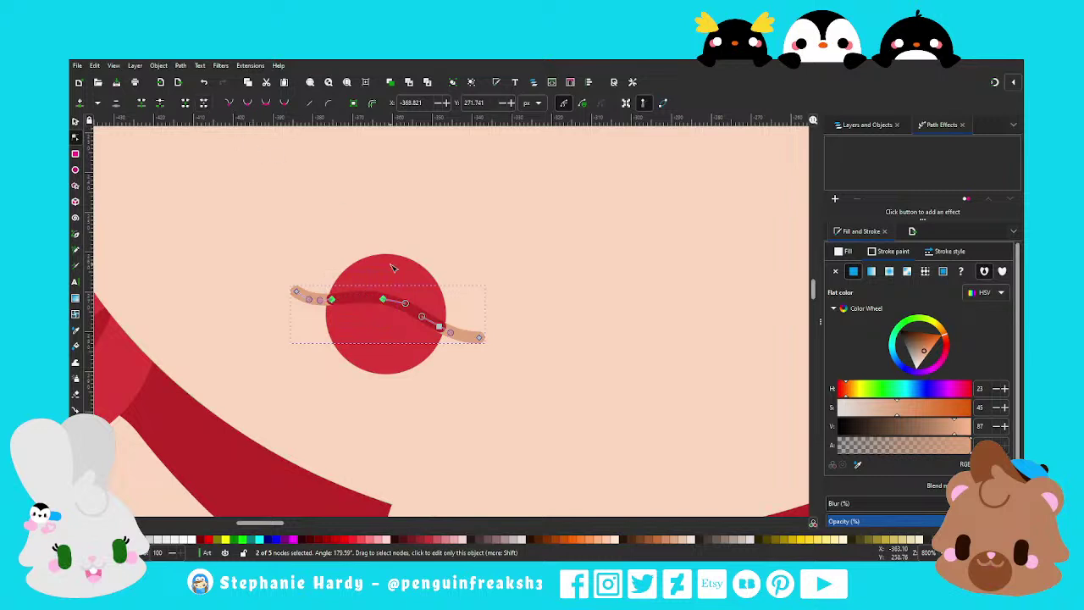
key(ctrl+z)
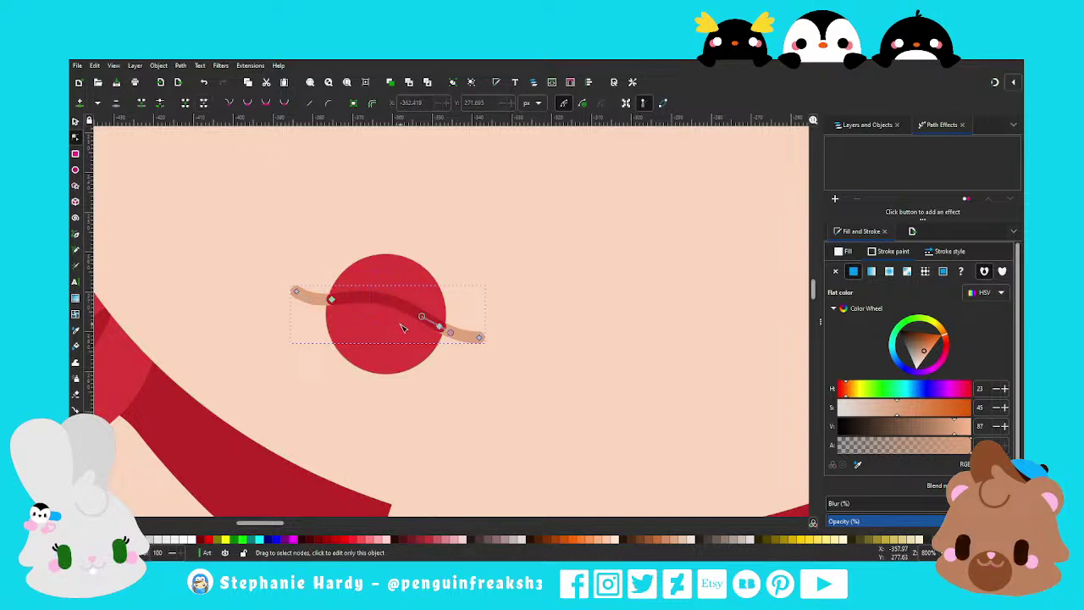
click(75, 121)
key(minus)
key(minus)
key(minus)
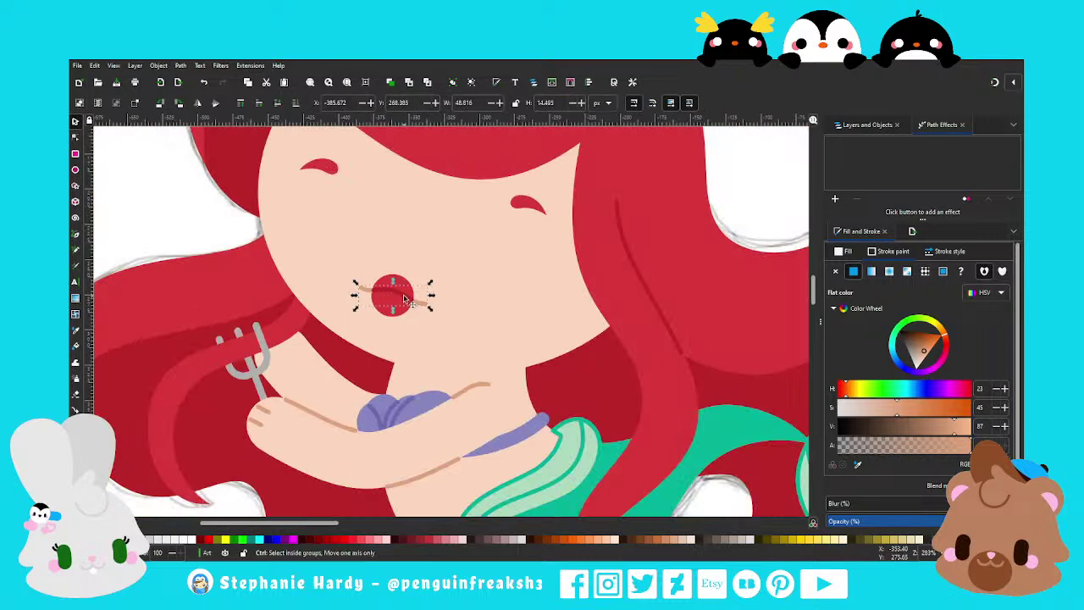
key(Escape)
key(minus)
key(minus)
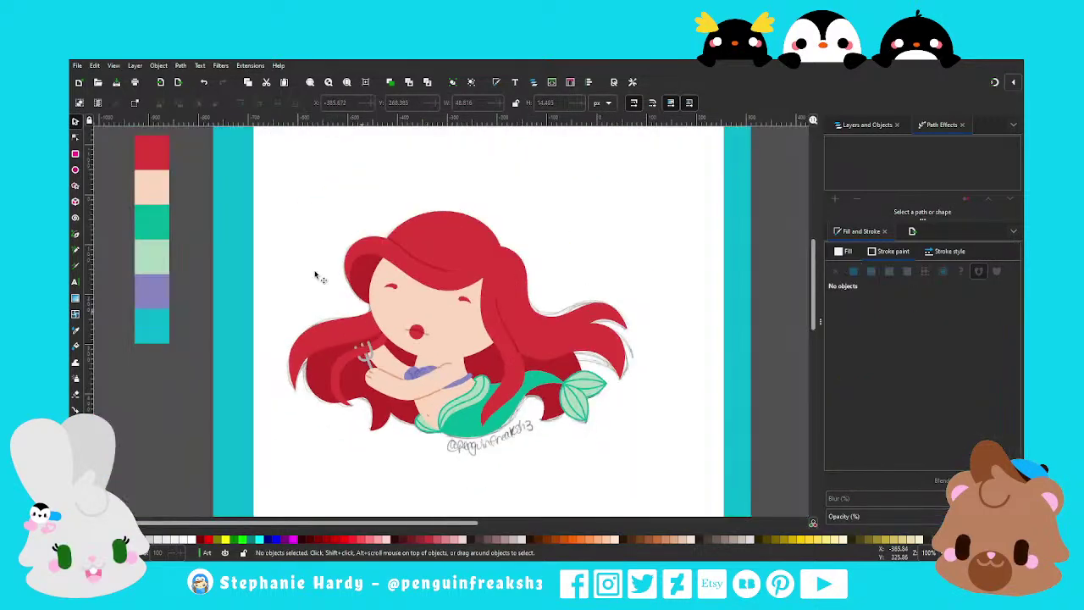
Save the mermaid drawing as Ariel.svg
key(ctrl+s)
ctrl+scroll(435, 372, up, 1)
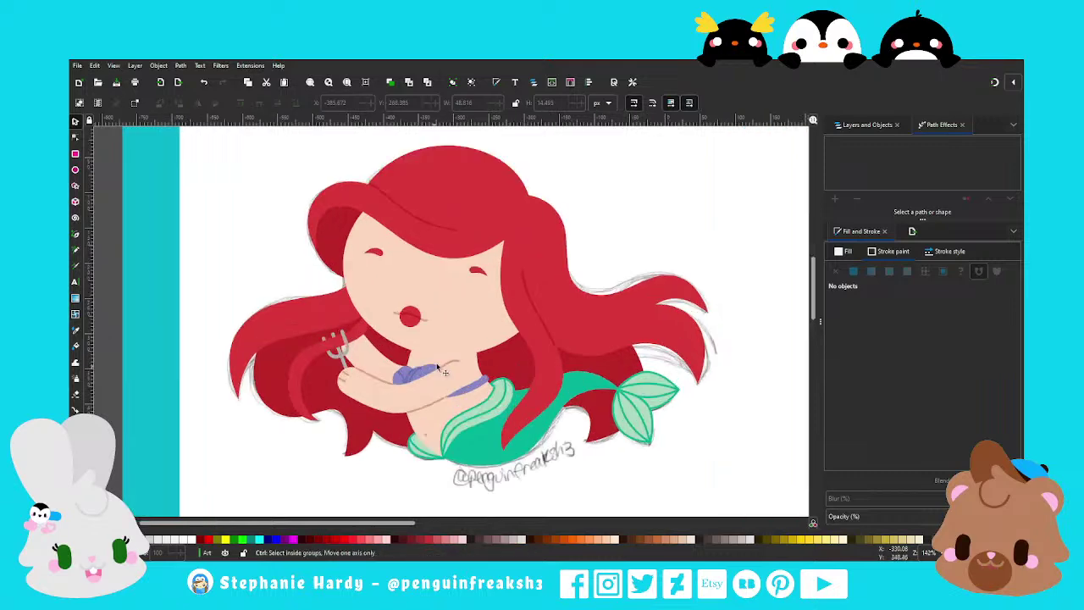
ctrl+scroll(440, 370, up, 1)
ctrl+scroll(451, 363, up, 2)
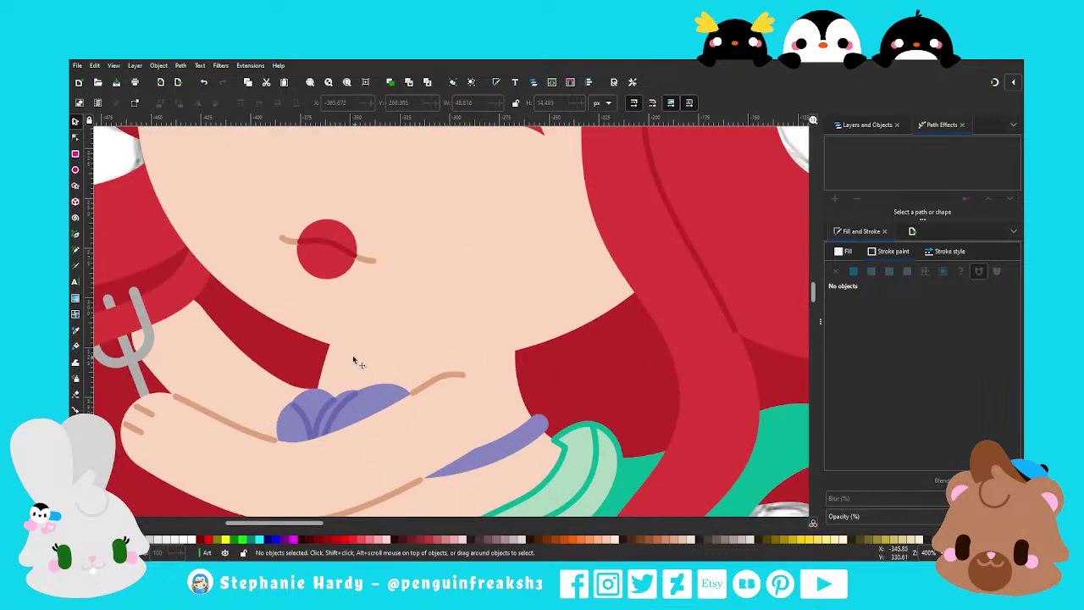
ctrl+scroll(423, 356, down, 1)
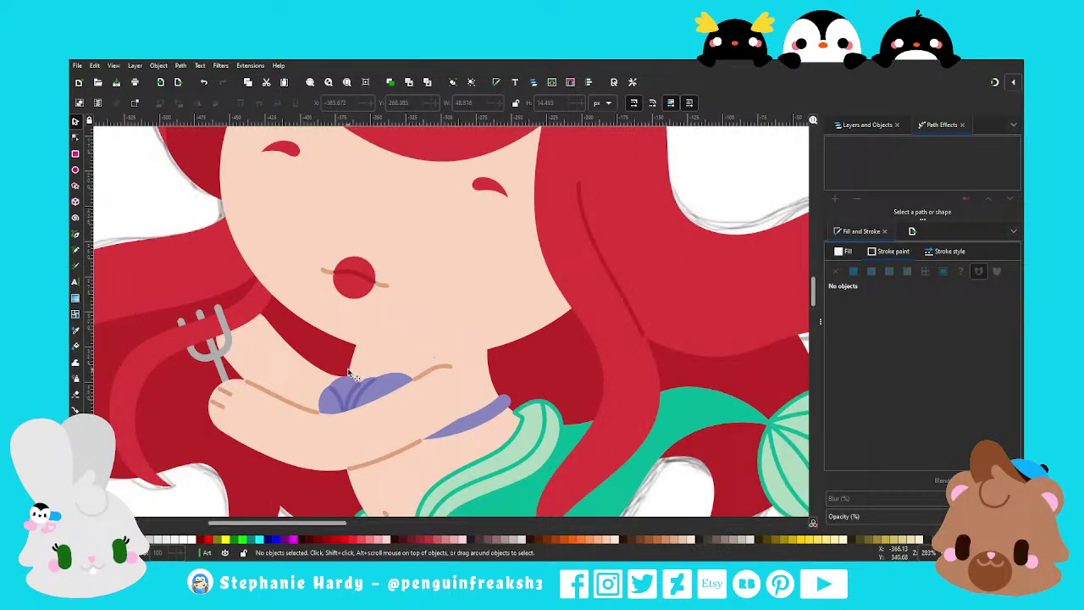
Raise the face ellipse to the front, shift it down, and fill it tan
click(436, 162)
click(390, 81)
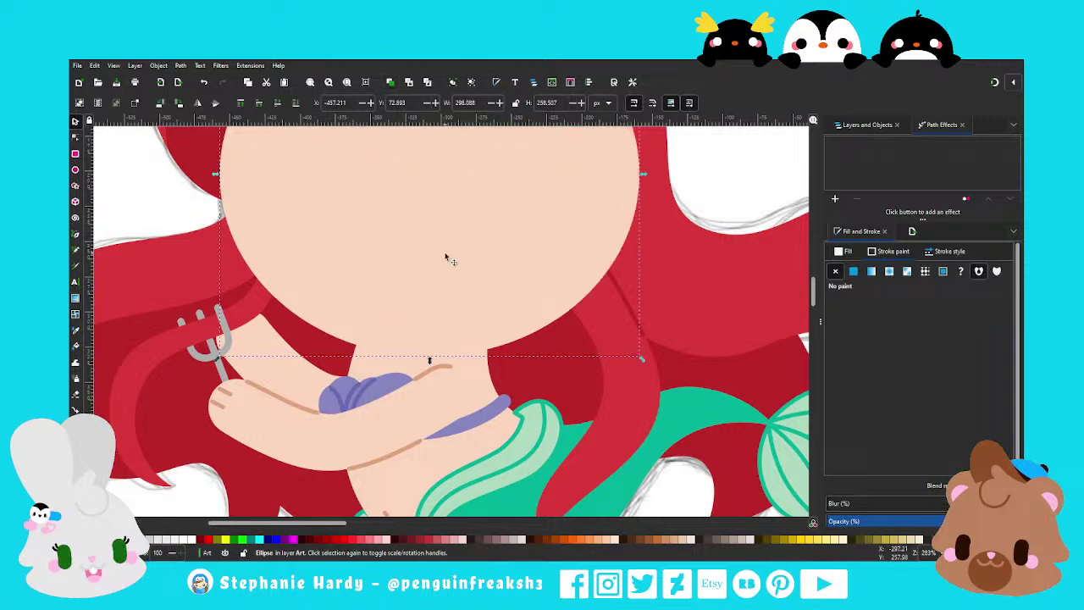
drag(448, 255, 449, 262)
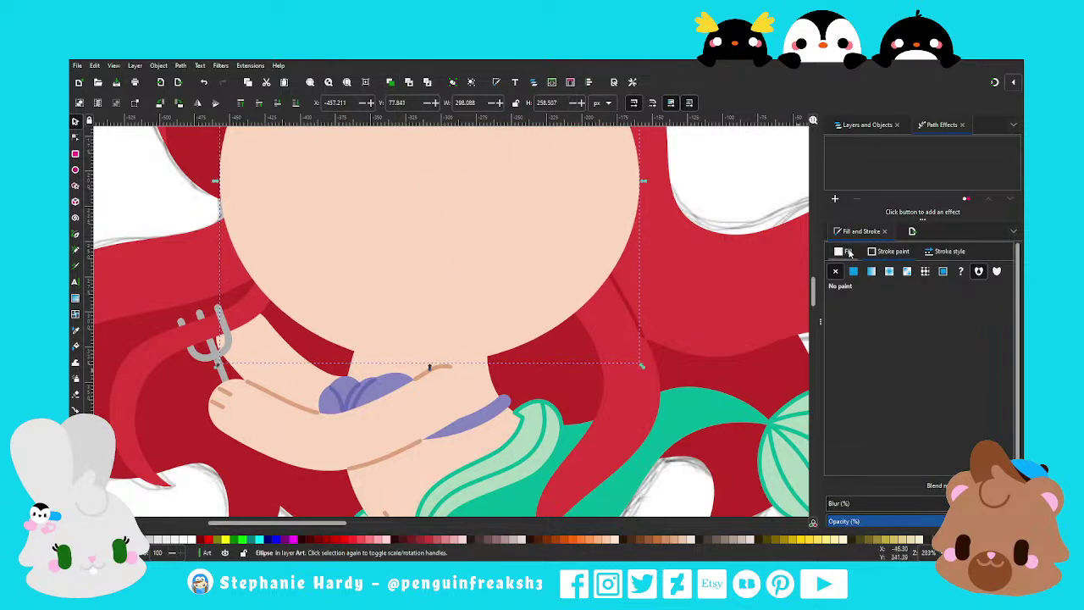
click(853, 271)
key(d)
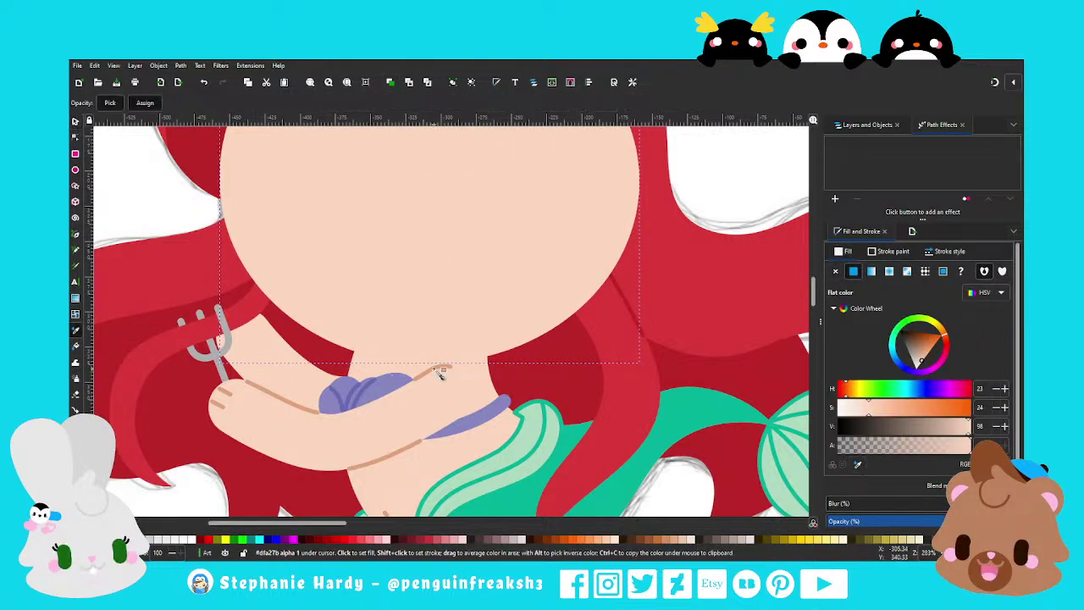
click(437, 373)
key(s)
Select the body and face shapes, then undo the trial face recolour and restacking
click(500, 355)
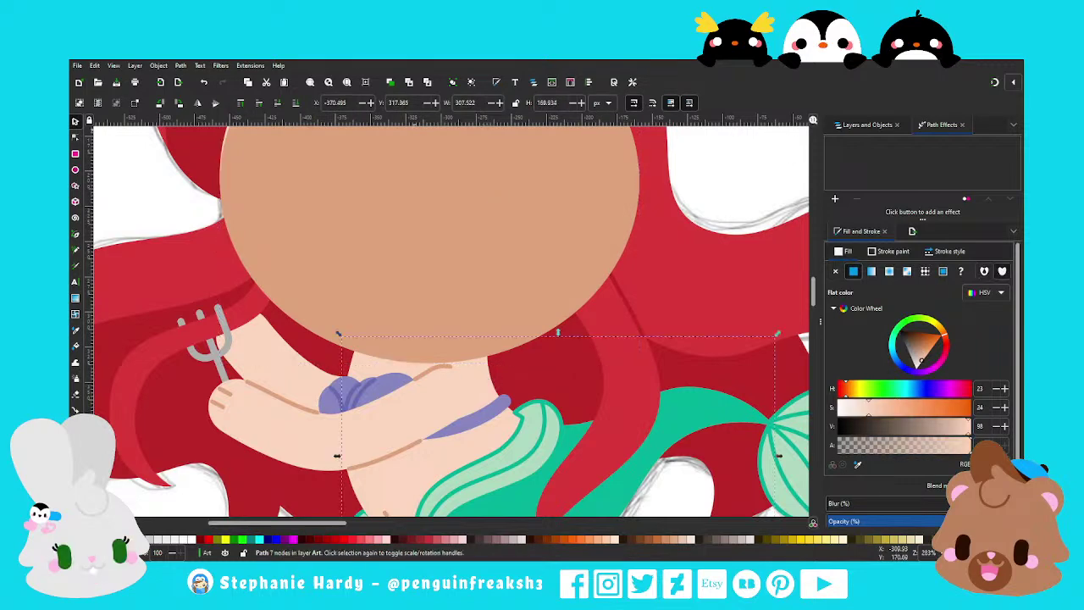
click(389, 81)
shift+click(435, 234)
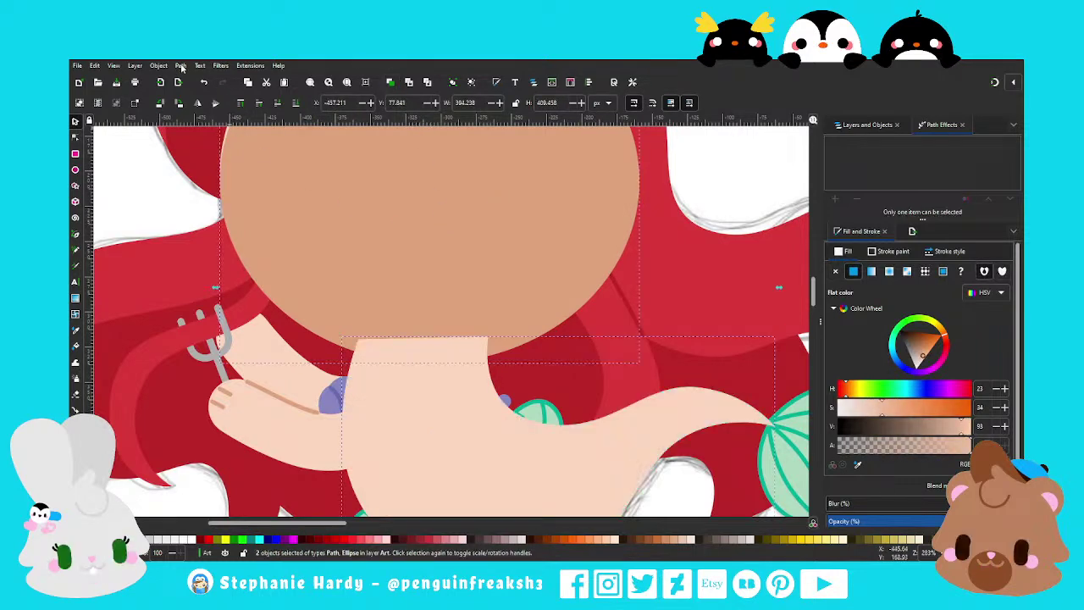
key(ctrl+z)
key(ctrl+z)
key(ctrl+z)
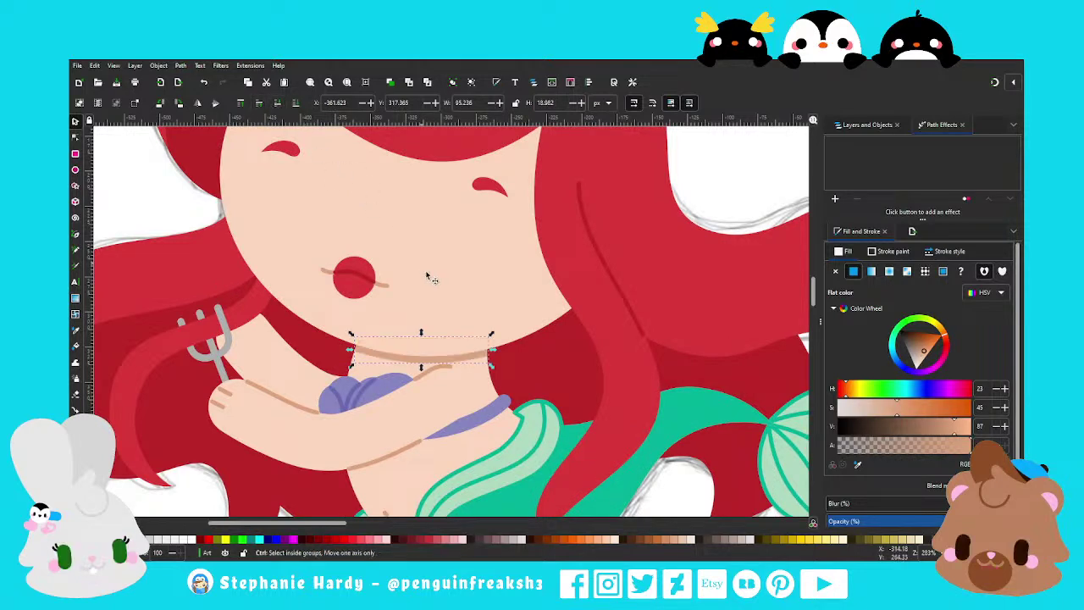
scroll(430, 274, down, 2)
scroll(402, 350, up, 2)
scroll(401, 351, up, 2)
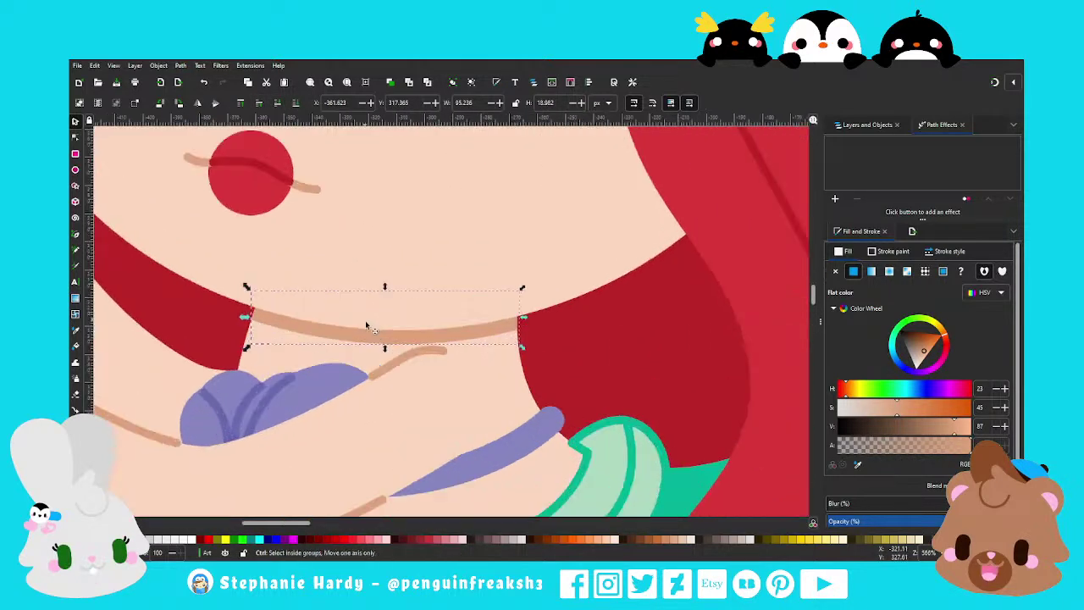
scroll(402, 351, up, 1)
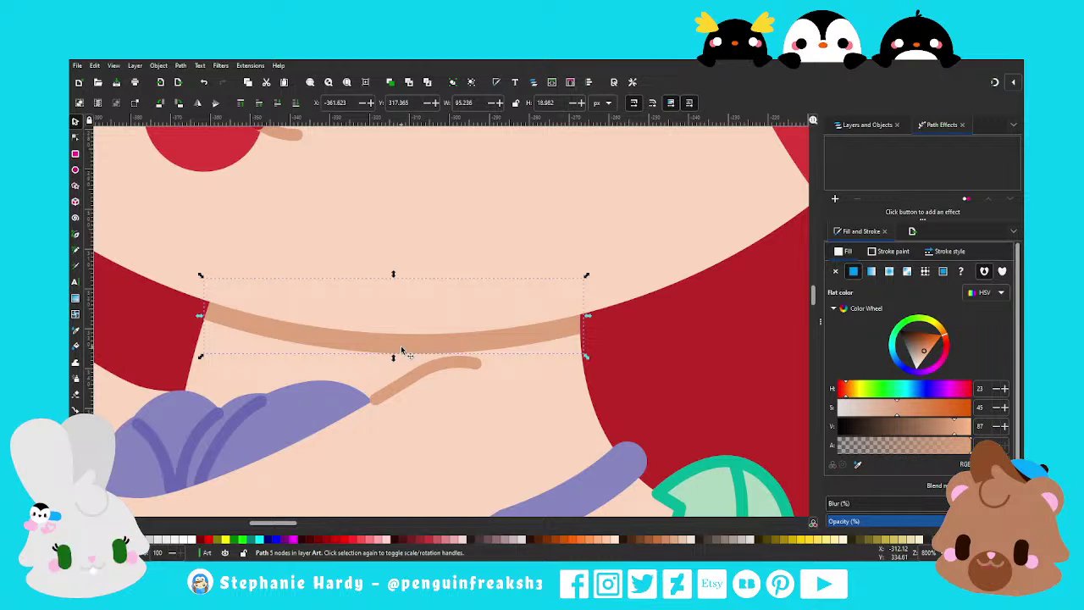
scroll(402, 350, down, 2)
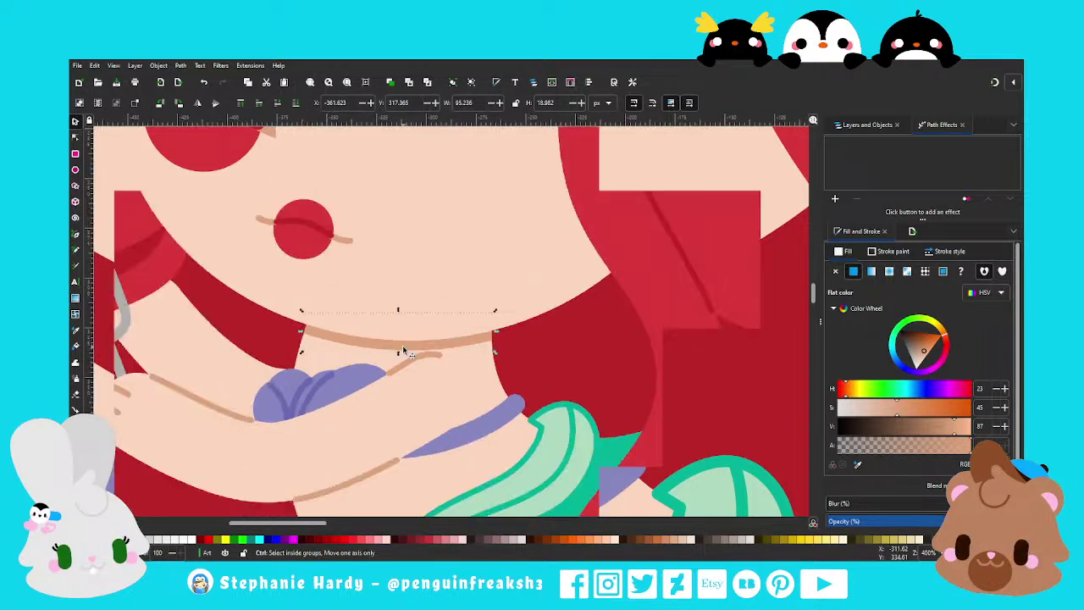
scroll(402, 351, down, 1)
Draw a short line at the chin's edge and bend it into a gentle curve
key(Escape)
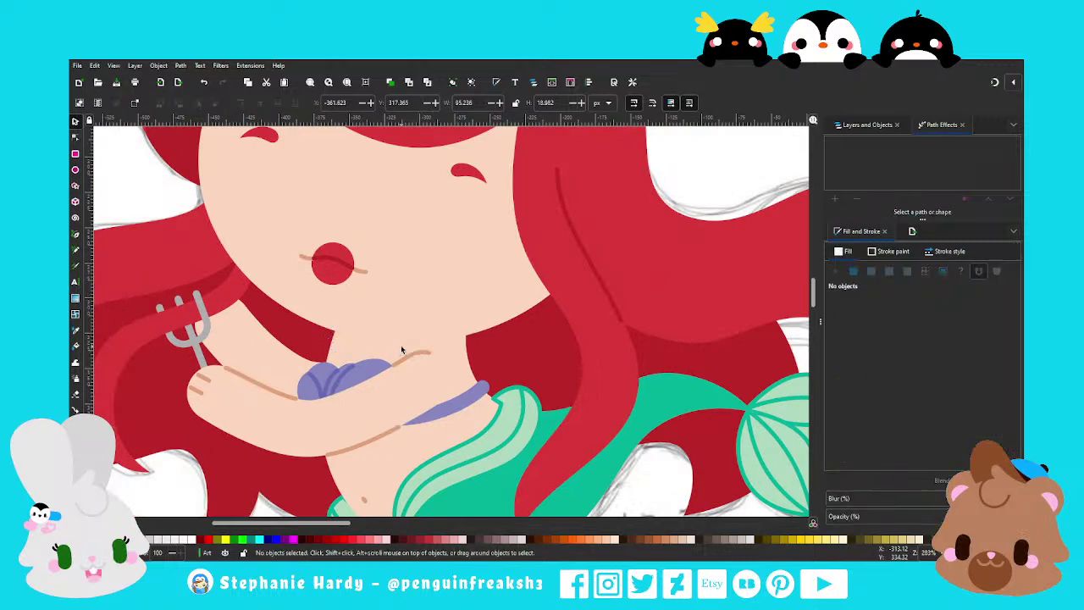
scroll(417, 340, up, 1)
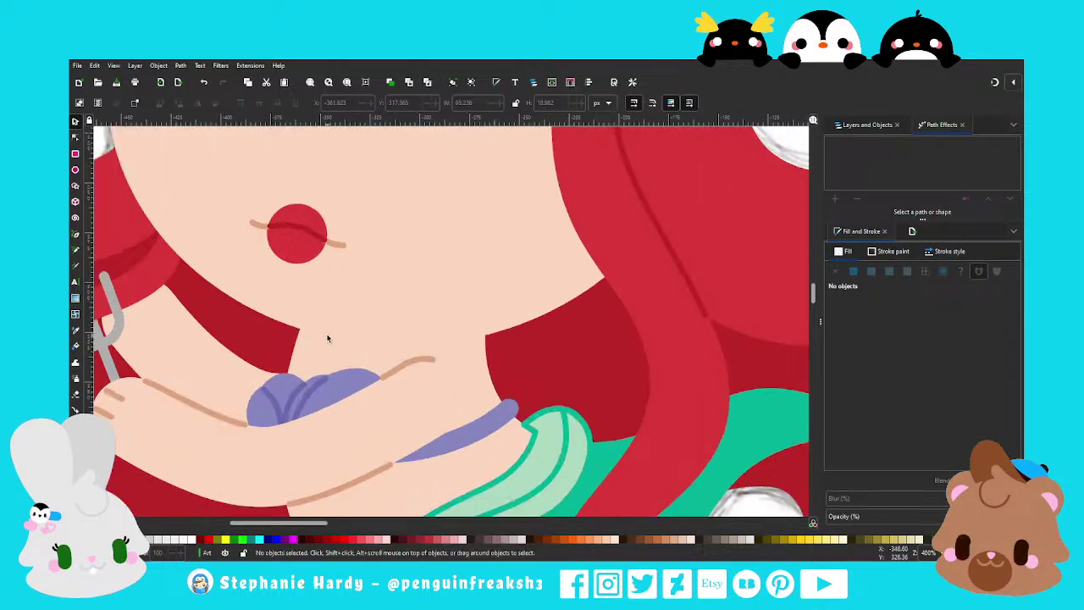
key(b)
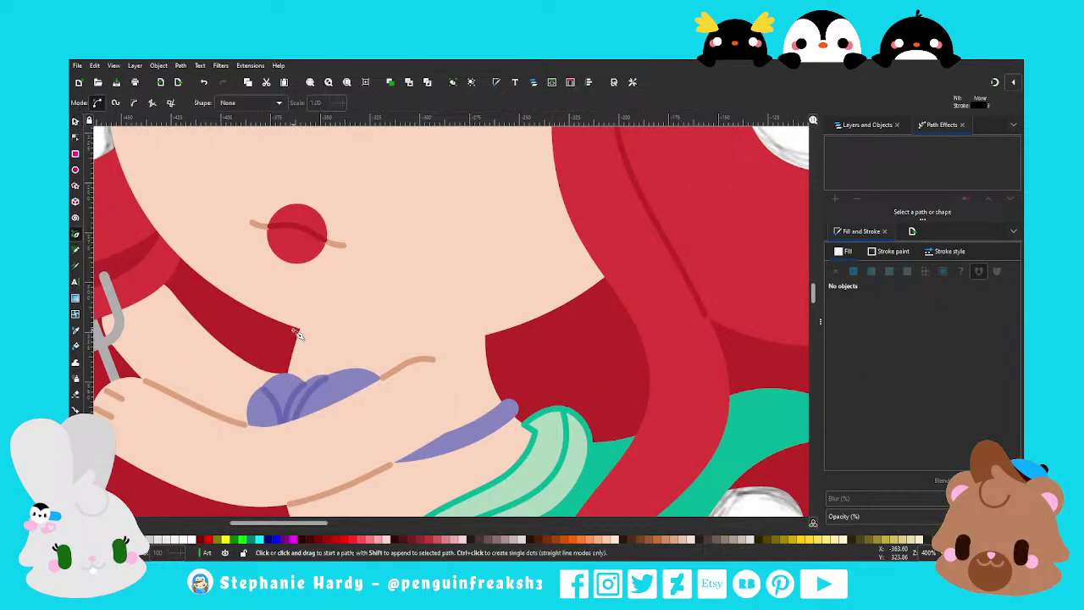
click(295, 330)
double_click(332, 339)
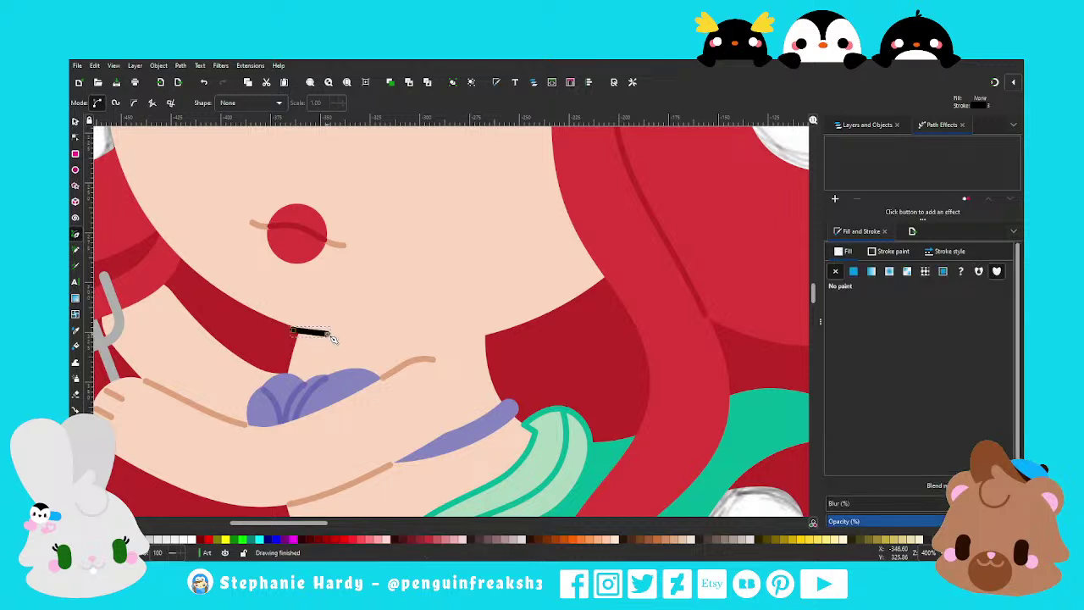
scroll(316, 336, up, 3)
key(n)
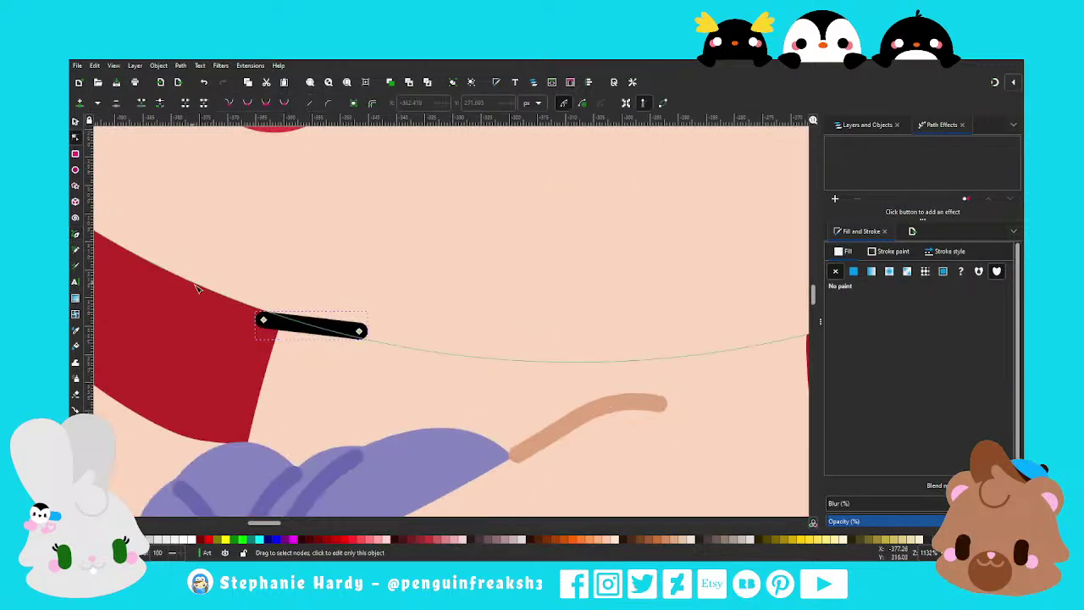
drag(271, 321, 297, 322)
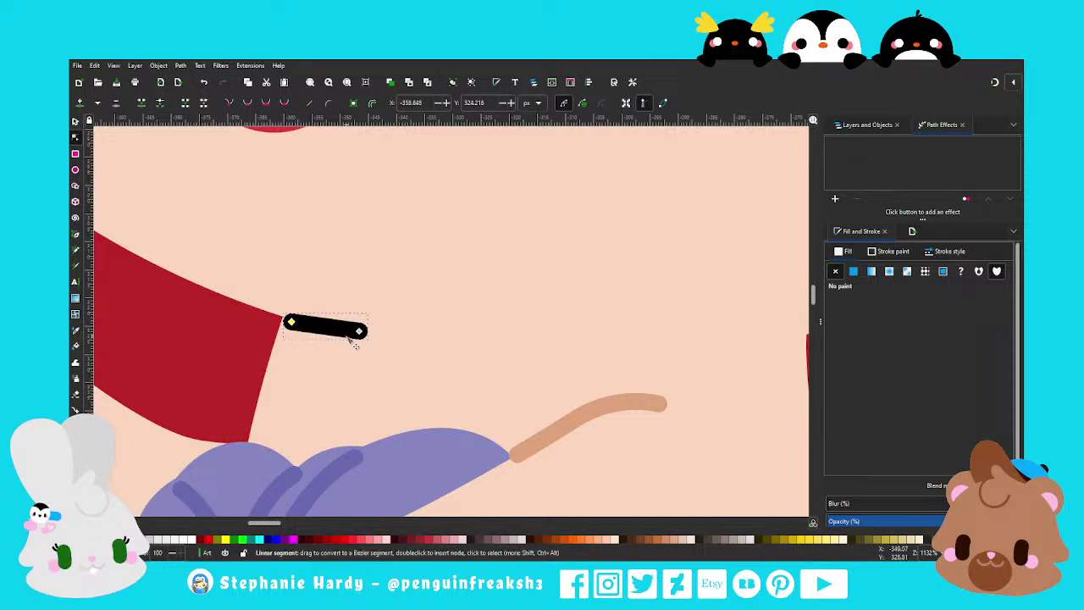
drag(326, 327, 325, 337)
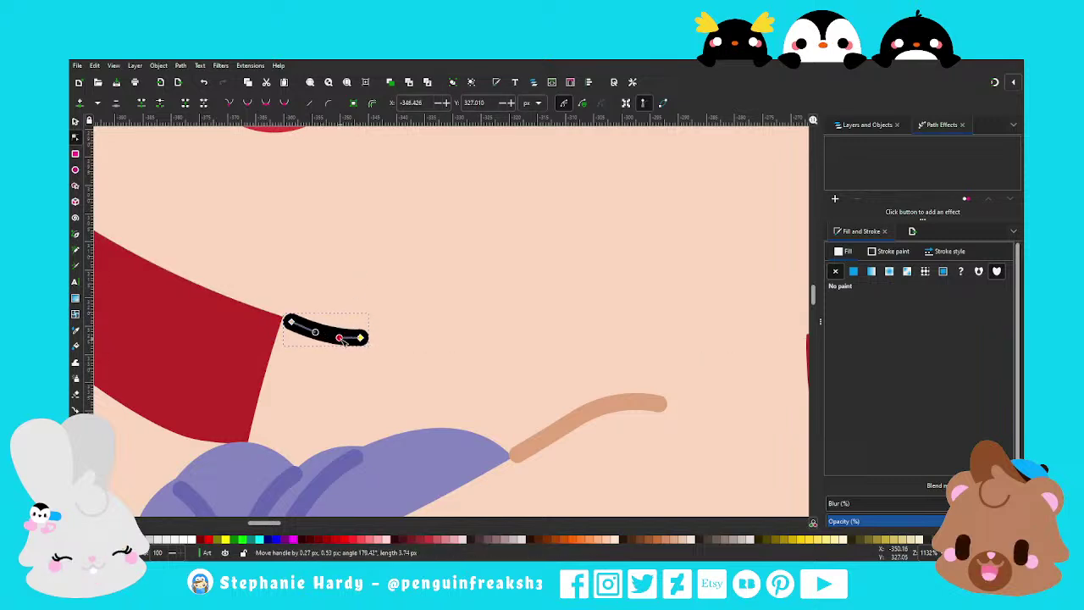
drag(338, 338, 338, 336)
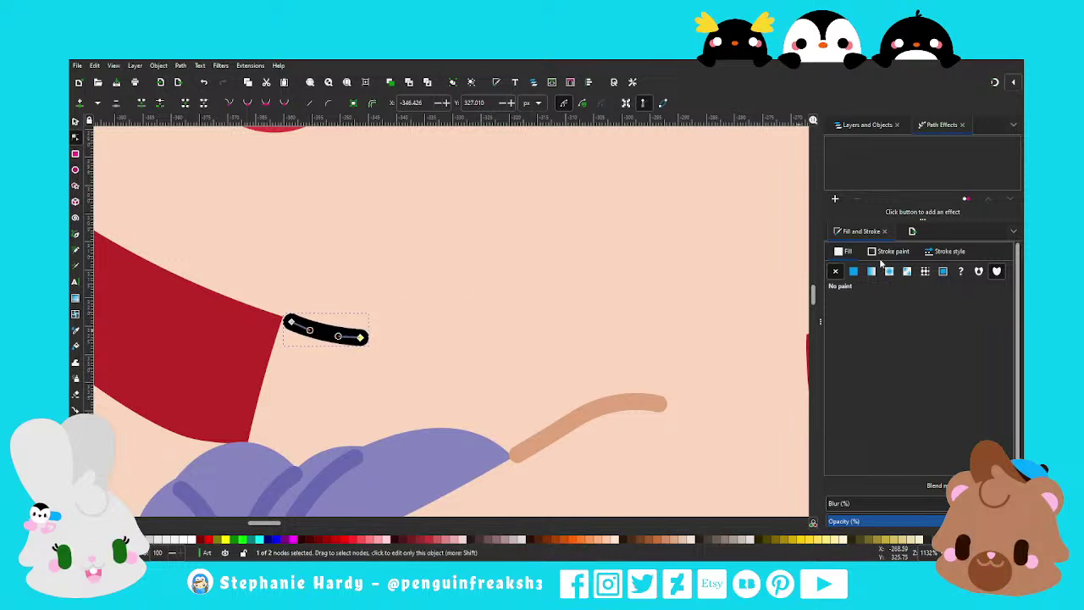
Colour the short curved line tan, sampled from an existing line
click(853, 271)
key(d)
click(639, 405)
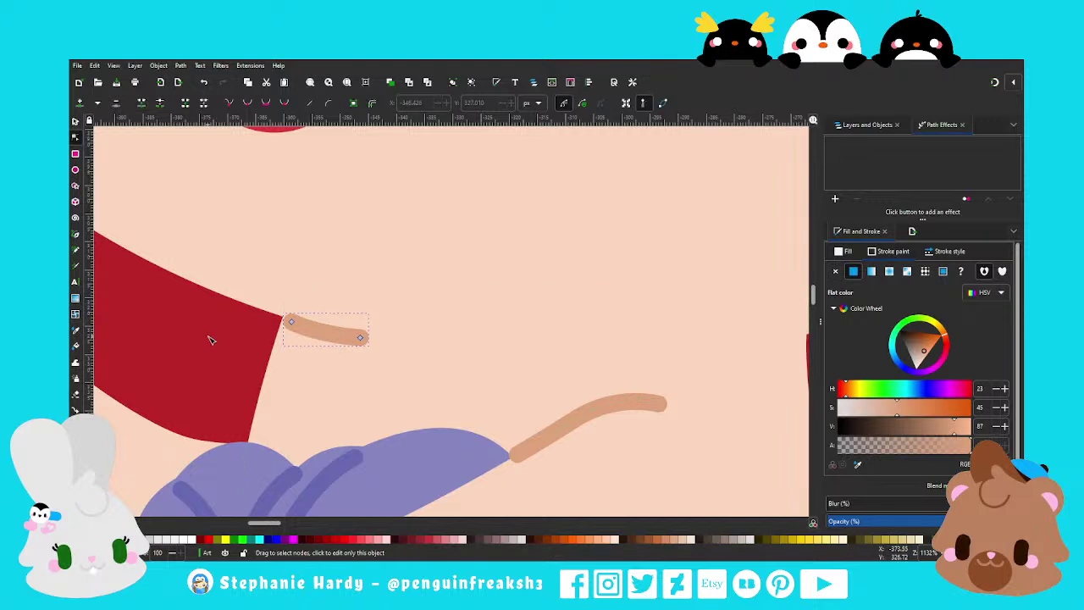
scroll(211, 339, down, 2)
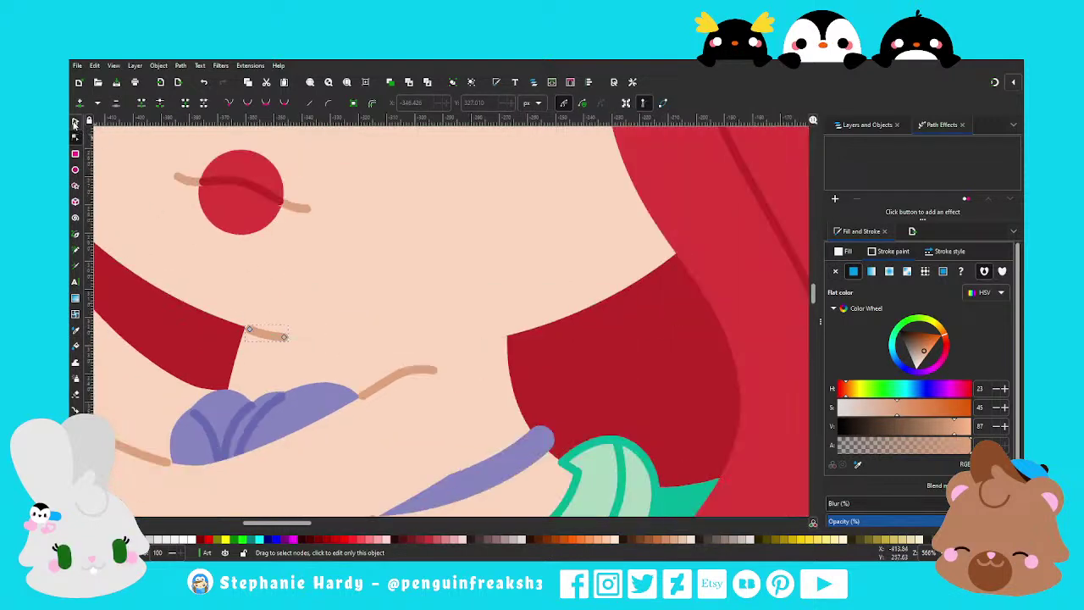
click(75, 121)
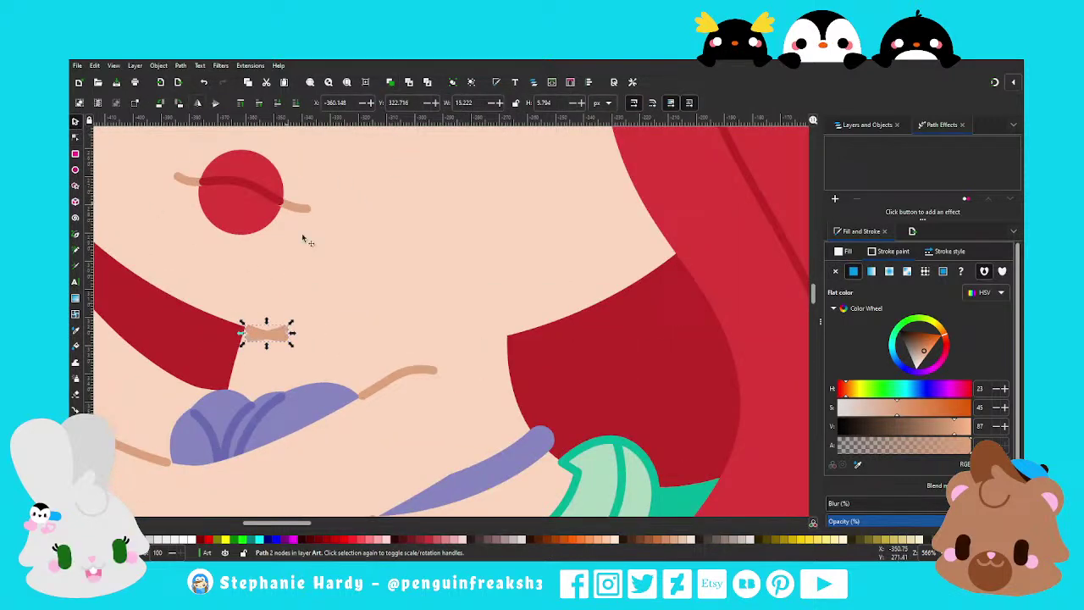
Duplicate the tan line, move it near the right hair edge, and lengthen it
key(ctrl+d)
drag(278, 334, 507, 342)
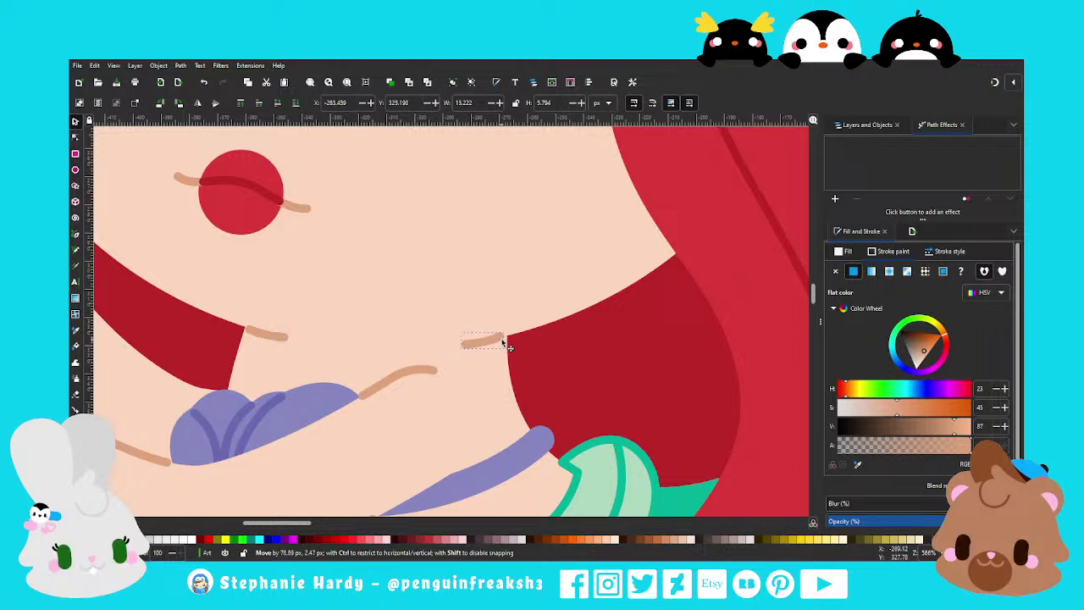
key(n)
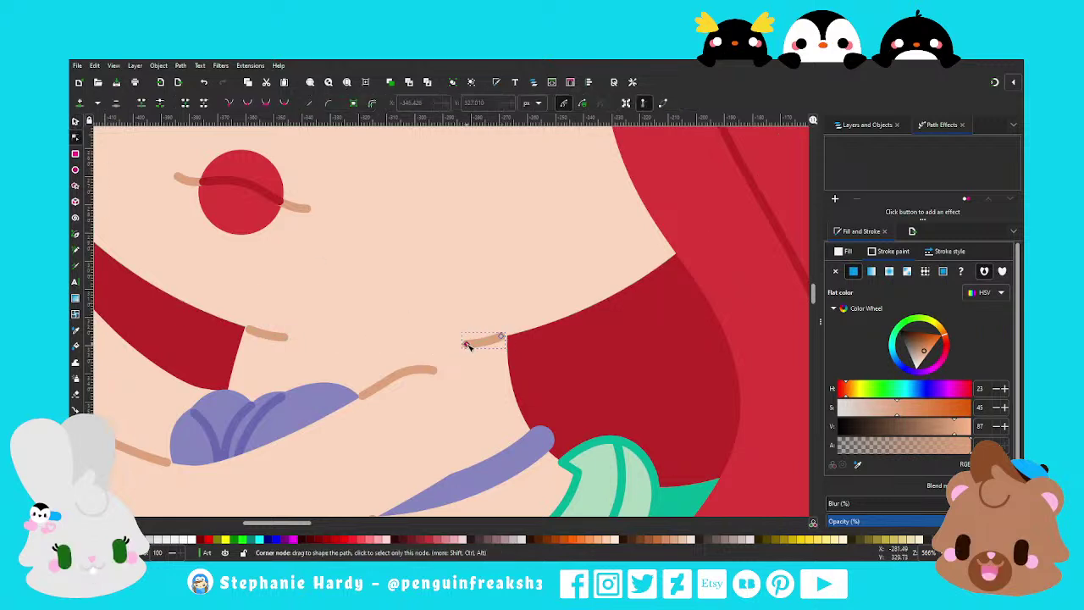
scroll(470, 333, up, 1)
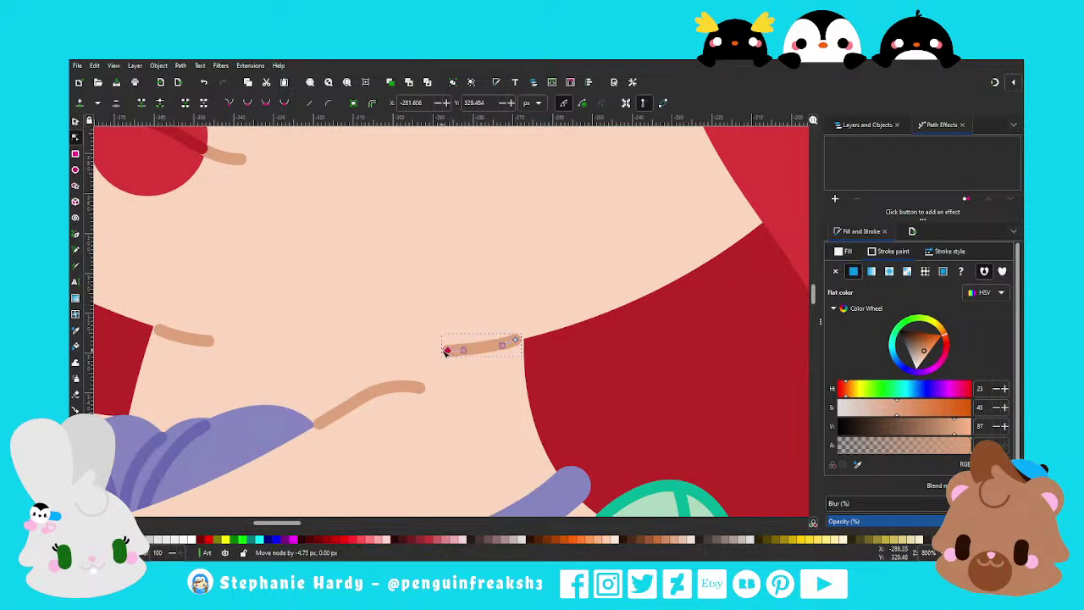
mouse_move(466, 350)
mouse_down()
mouse_move(428, 350)
mouse_move(496, 346)
mouse_up()
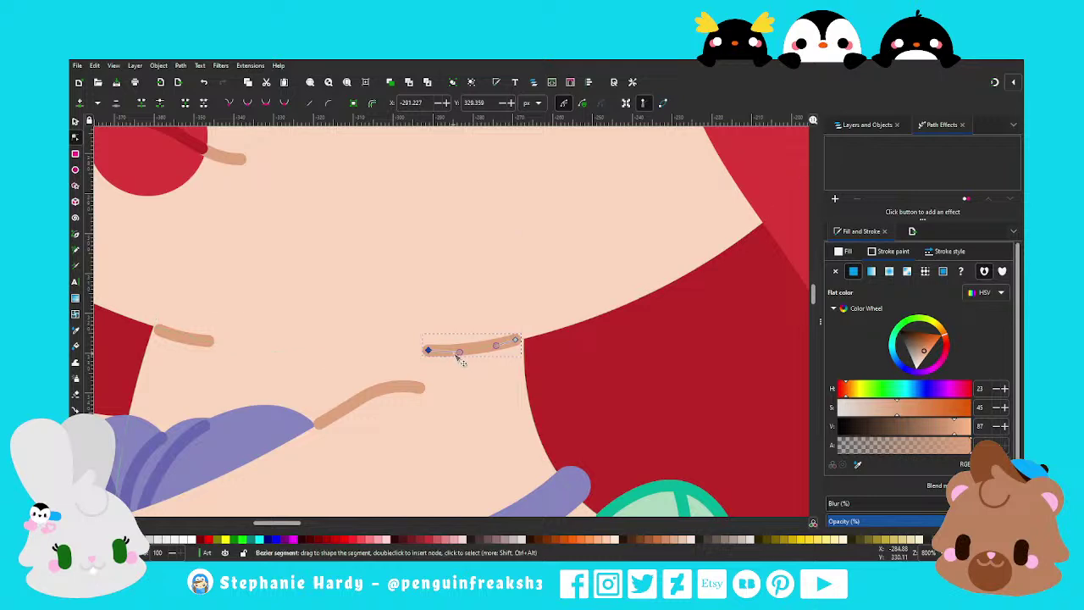
drag(456, 354, 455, 354)
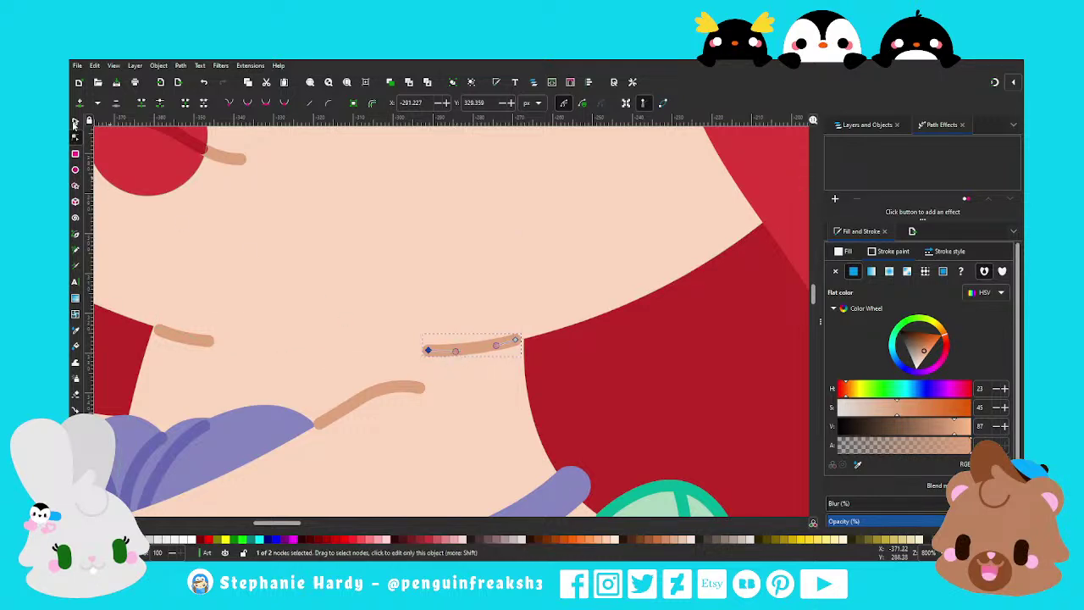
key(s)
scroll(476, 380, down, 1)
Duplicate the left tan stroke, place the copy just right of it, and shorten it
key(Escape)
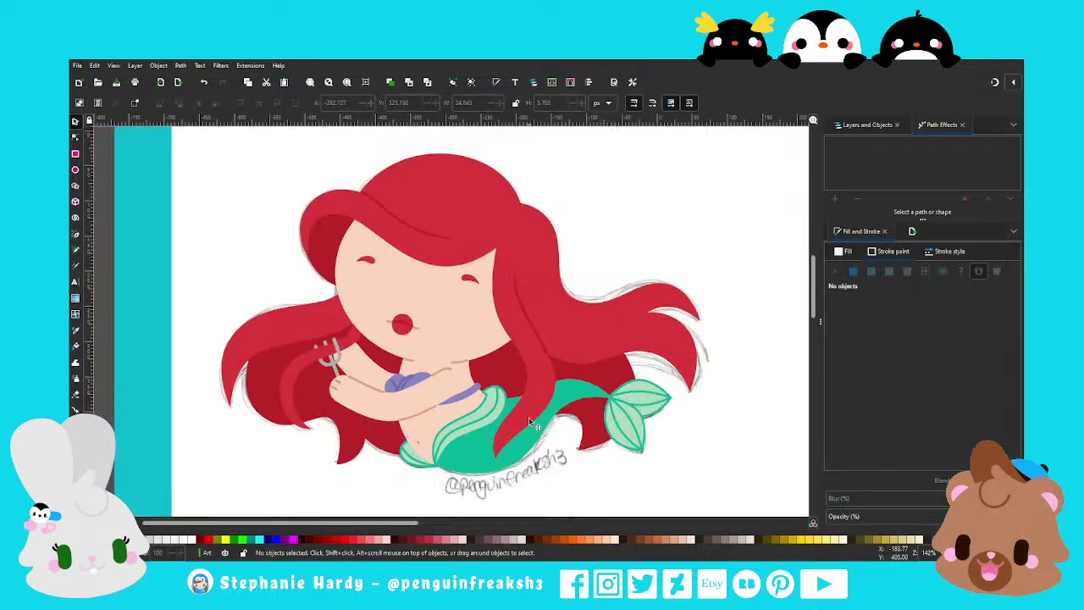
scroll(479, 409, down, 1)
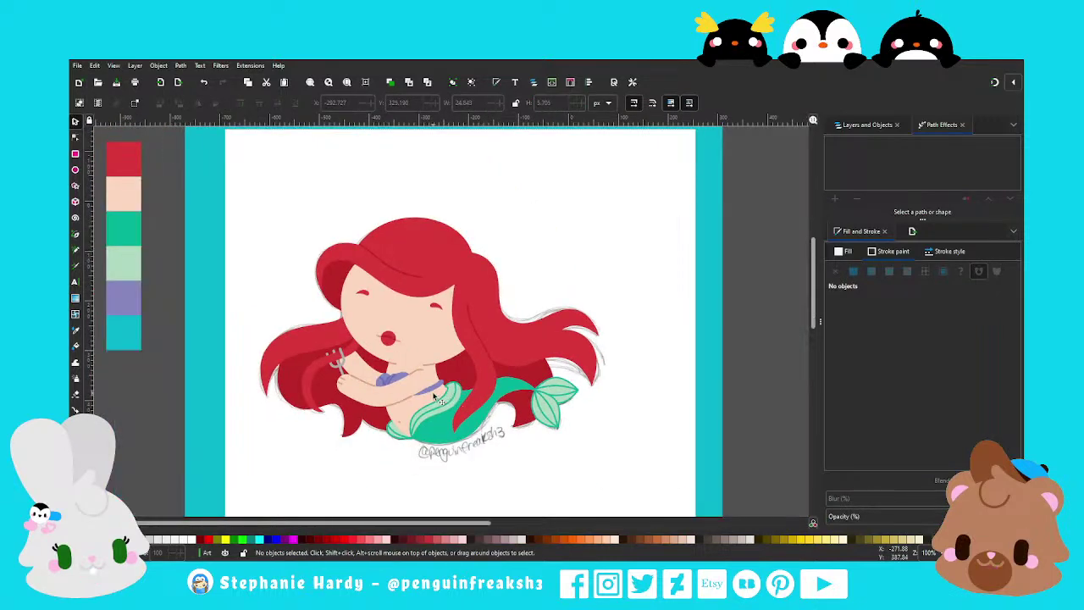
scroll(416, 381, up, 1)
scroll(411, 377, up, 1)
scroll(399, 368, up, 3)
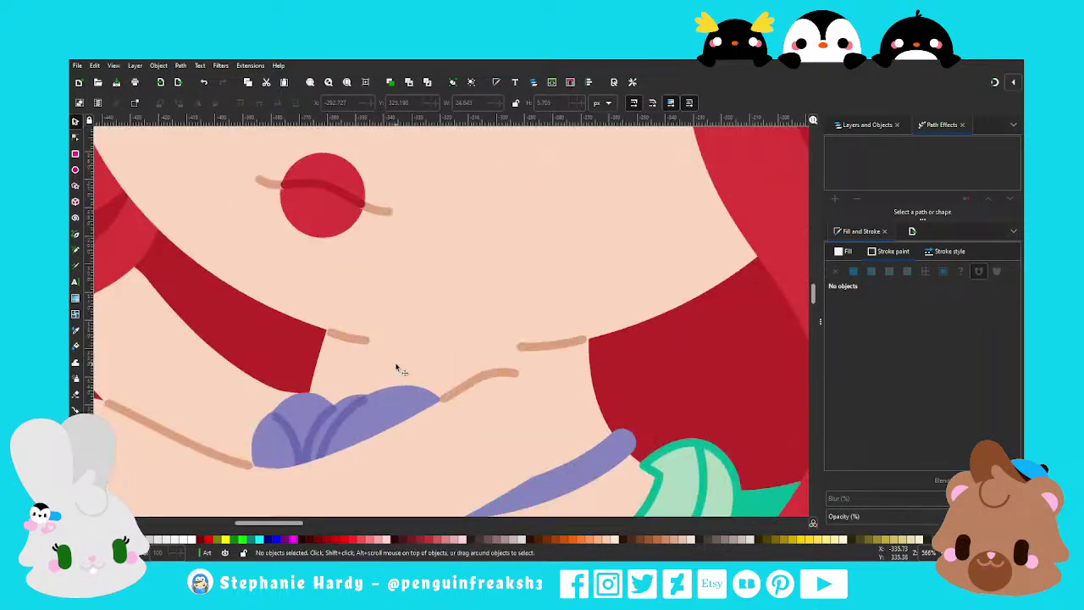
scroll(391, 342, up, 1)
click(340, 338)
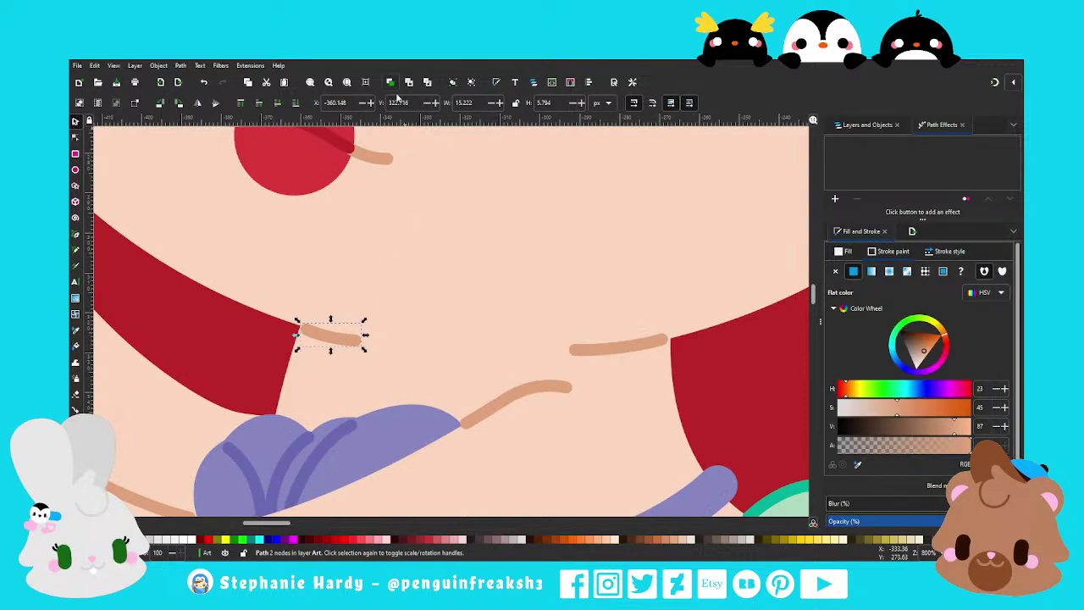
key(ctrl+d)
drag(341, 341, 417, 350)
key(n)
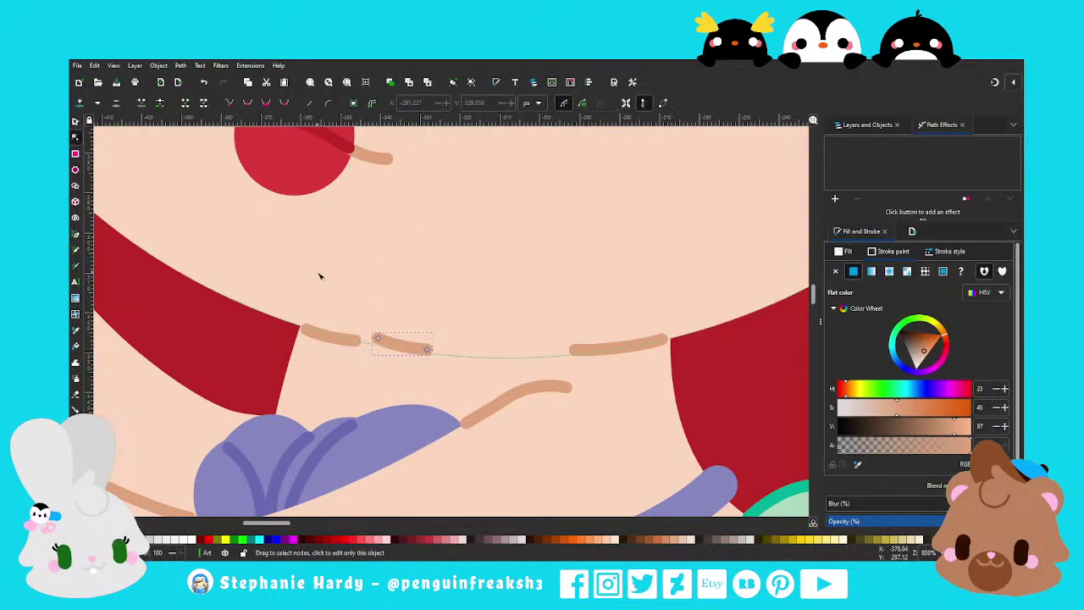
click(375, 341)
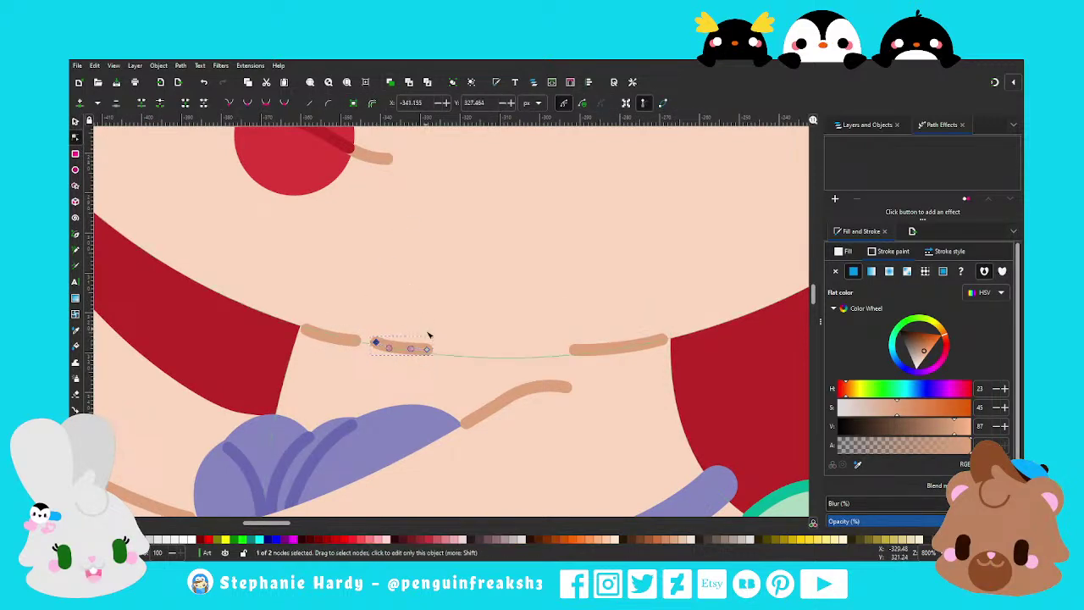
drag(429, 350, 401, 350)
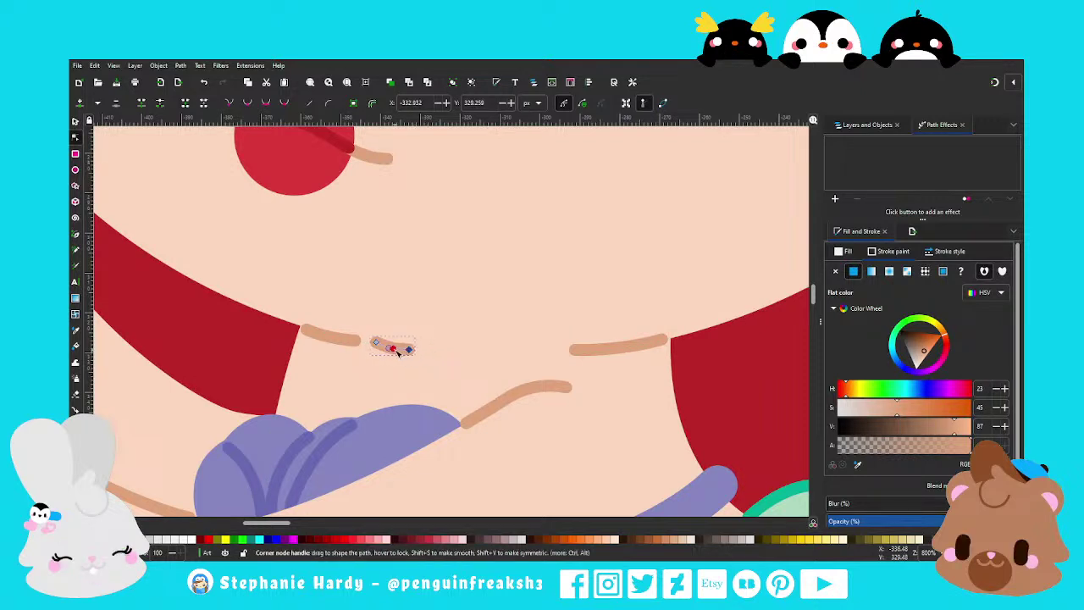
Straighten the copy into a small dash and fine-tune its end points
scroll(405, 349, up, 2)
scroll(358, 257, up, 1)
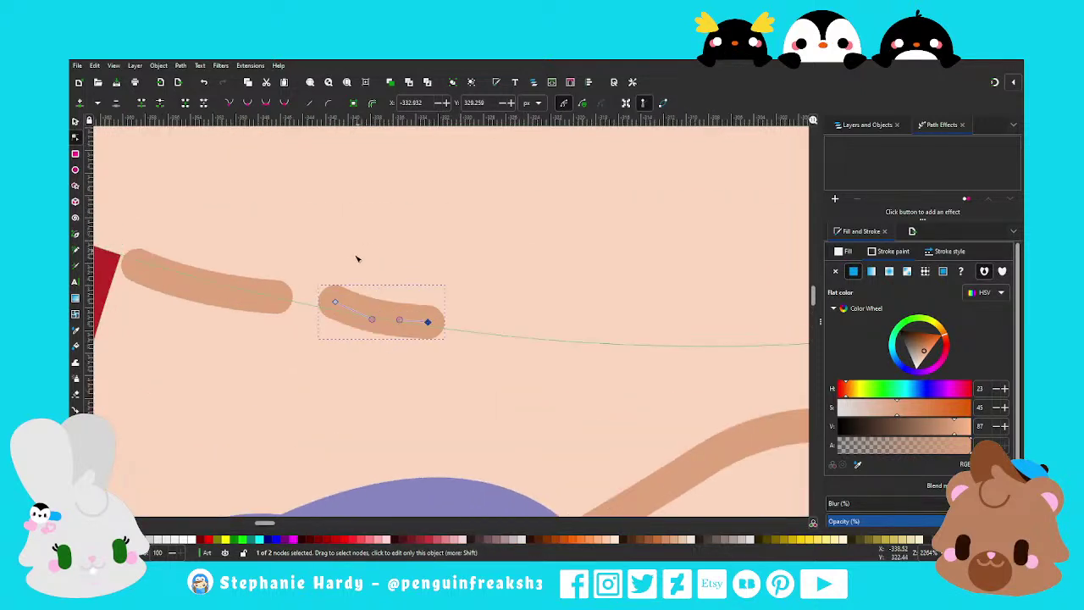
drag(334, 302, 324, 307)
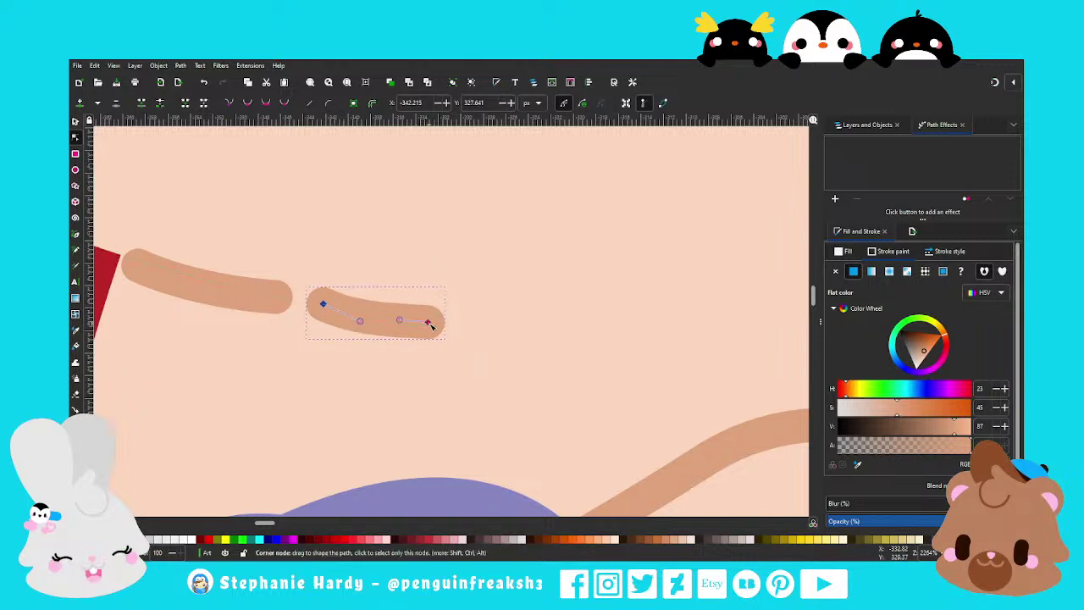
drag(428, 321, 434, 313)
drag(370, 330, 363, 318)
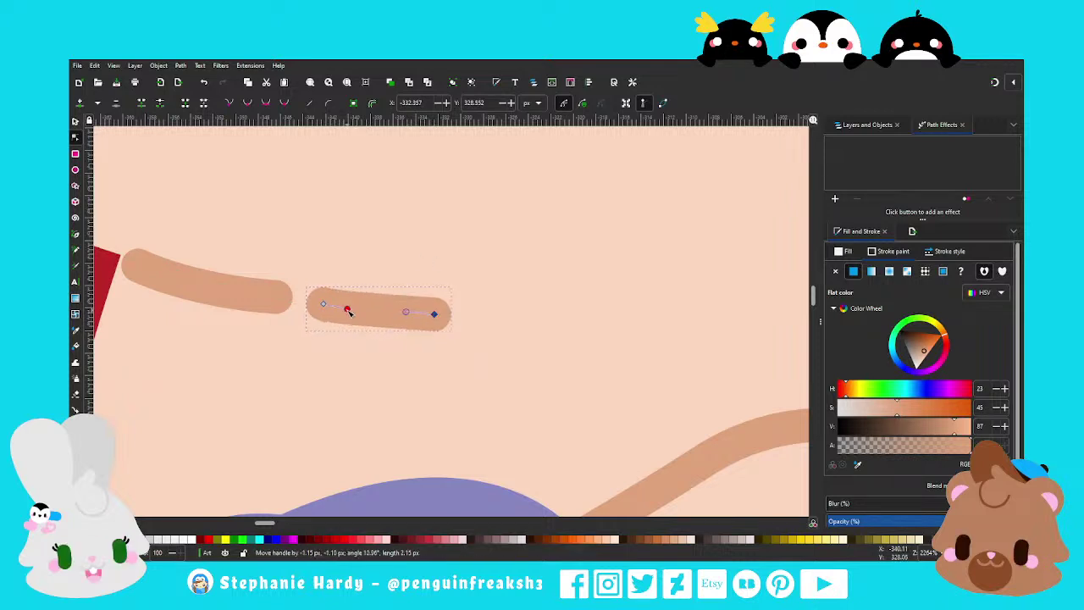
drag(434, 314, 364, 311)
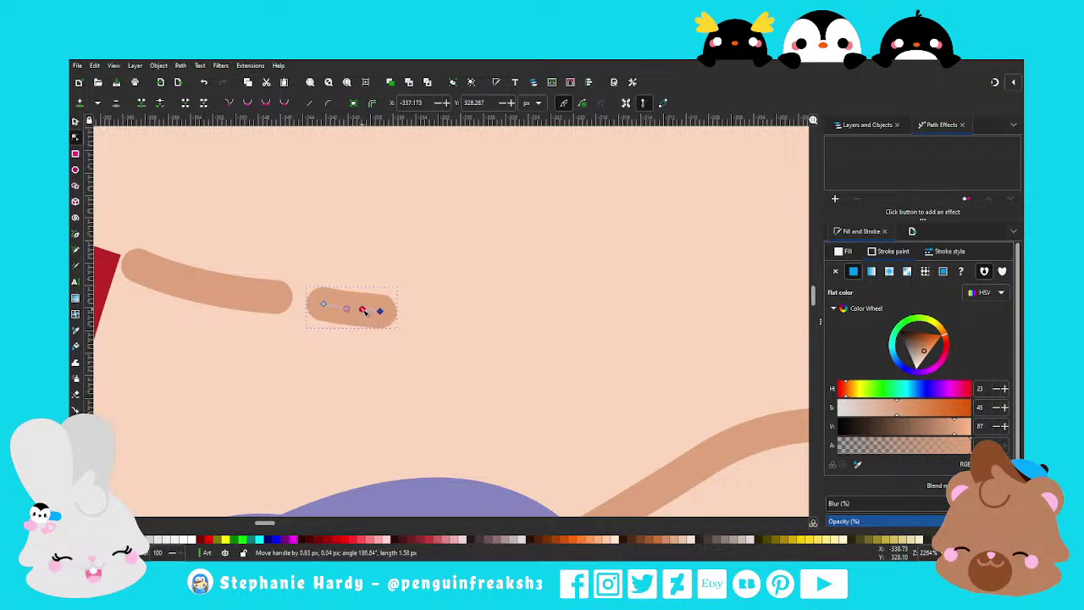
click(215, 288)
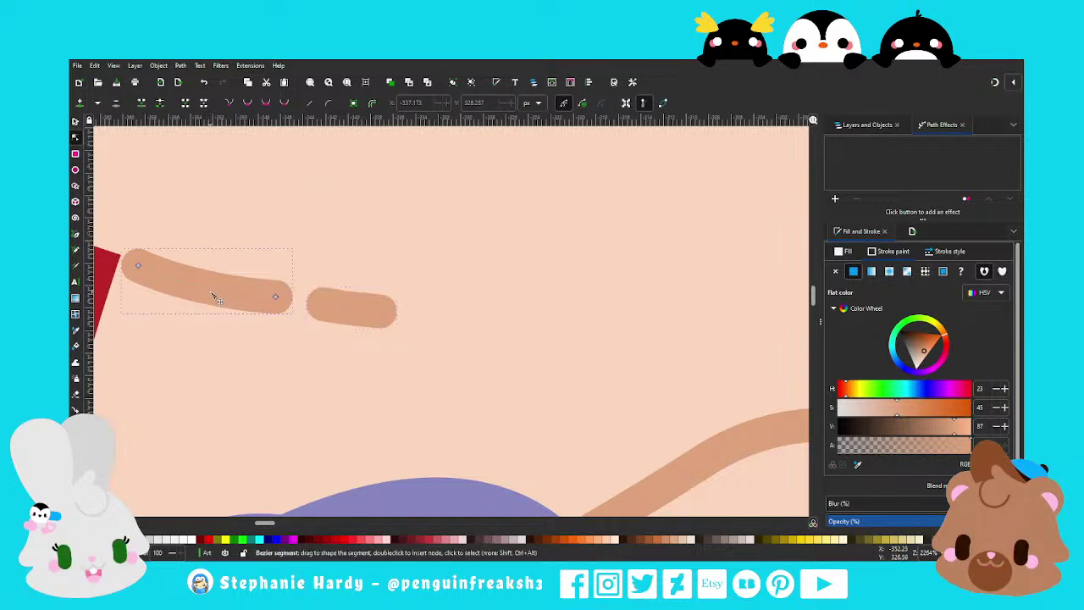
click(276, 296)
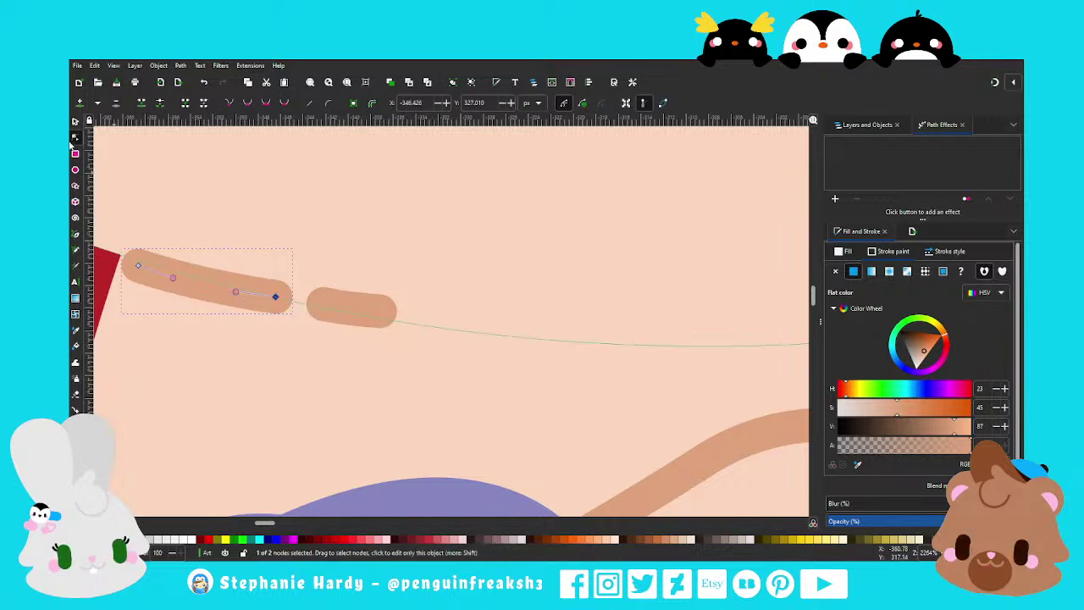
click(354, 301)
drag(377, 312, 370, 312)
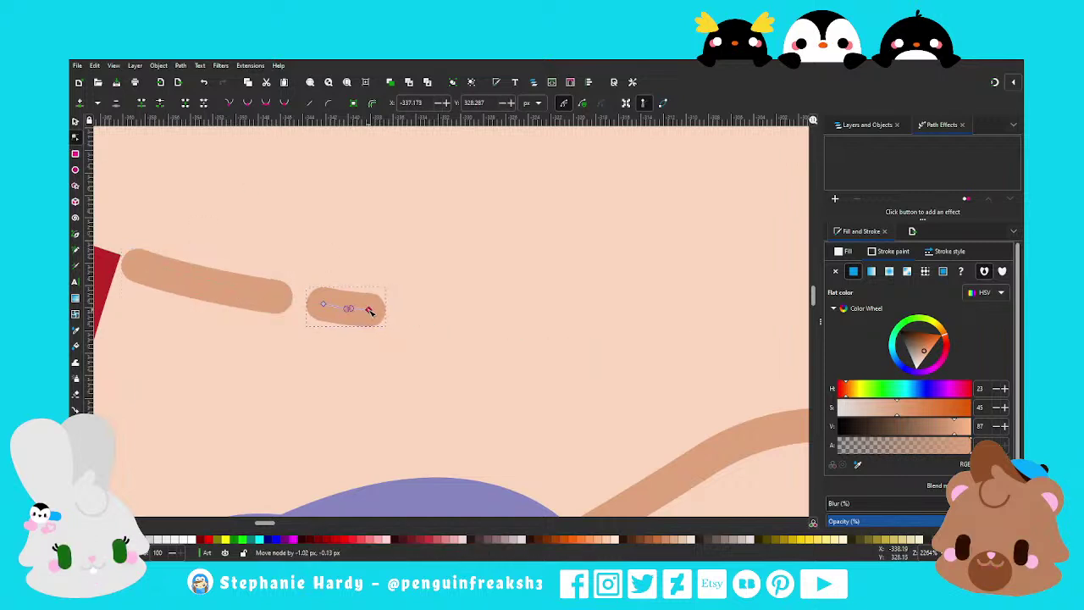
key(s)
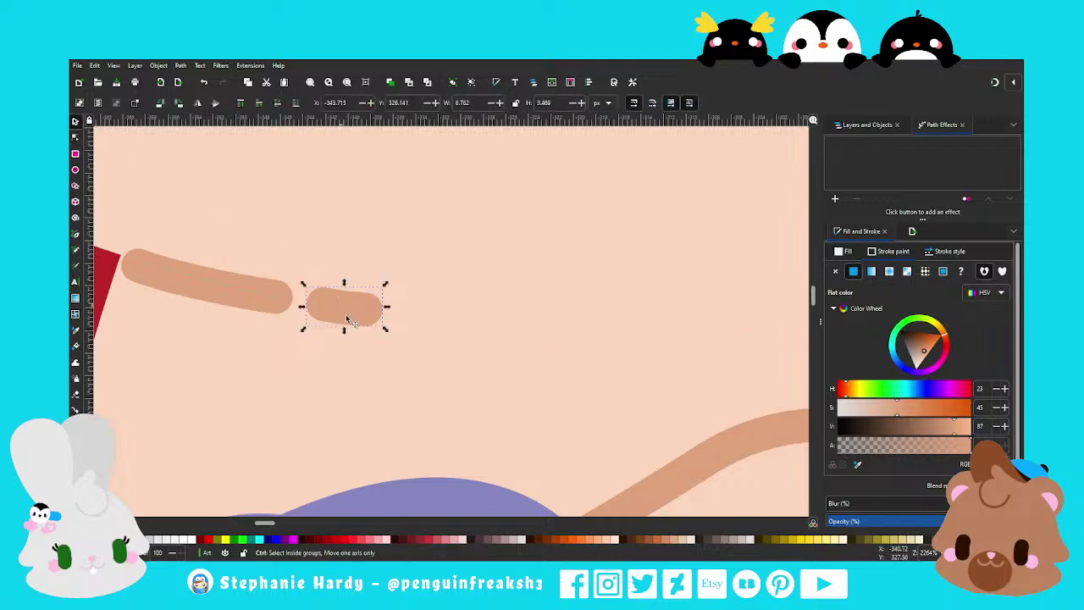
scroll(391, 331, down, 5)
scroll(391, 331, down, 2)
key(Escape)
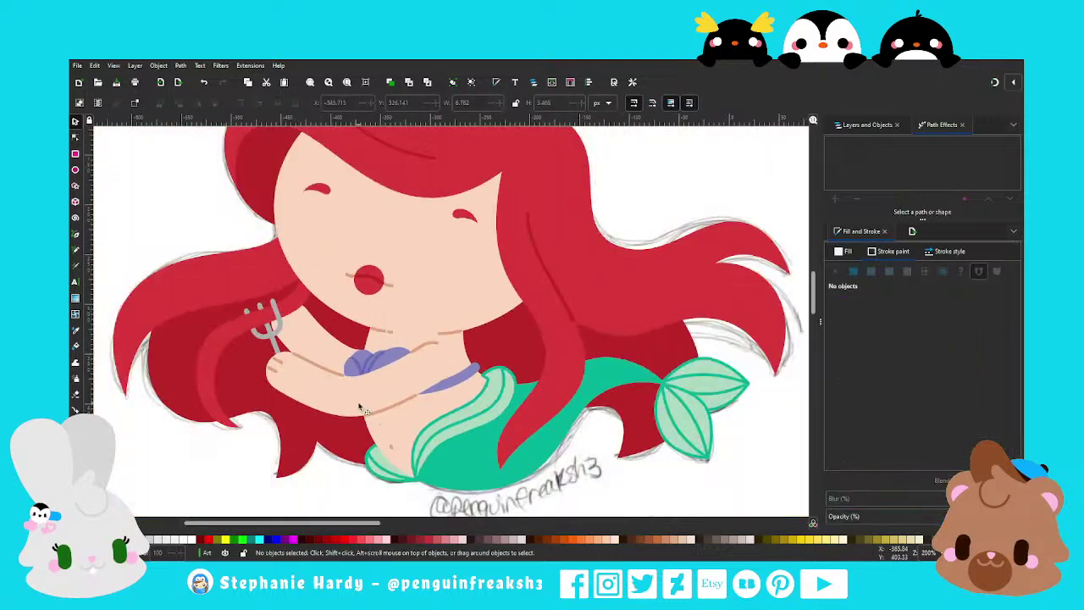
Select the short tan dash on the chest, then clear the selection
scroll(391, 366, up, 2)
scroll(393, 318, up, 2)
click(392, 305)
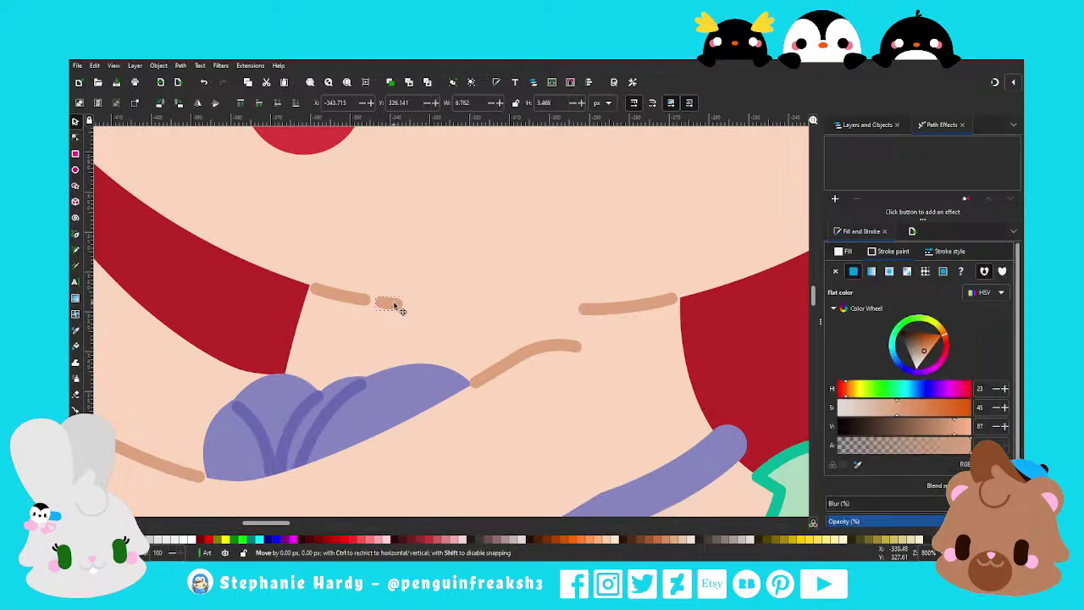
scroll(411, 339, down, 3)
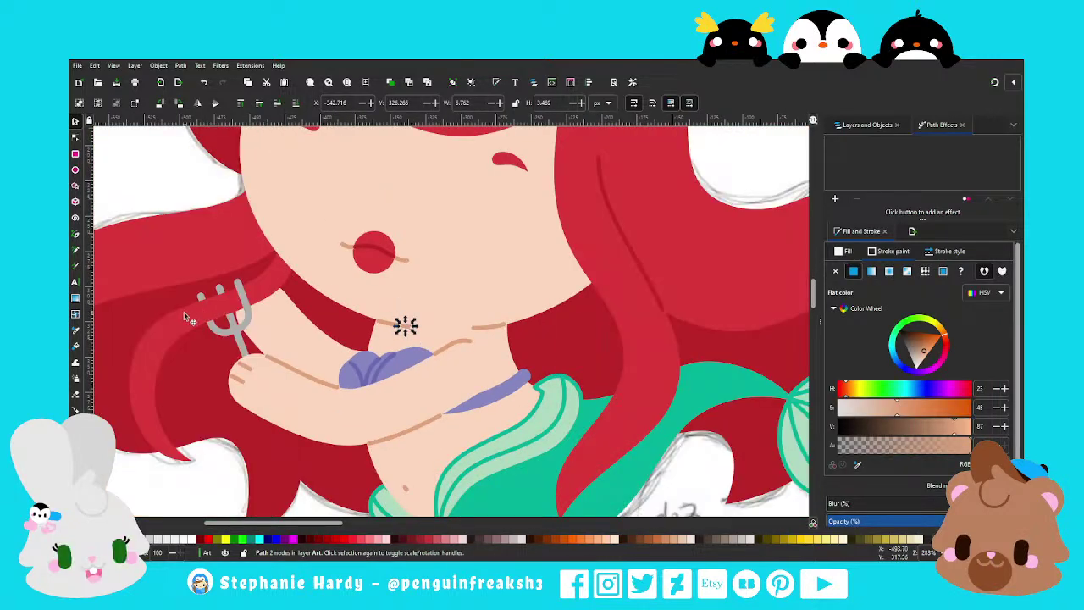
scroll(496, 377, down, 1)
scroll(496, 377, down, 2)
key(Escape)
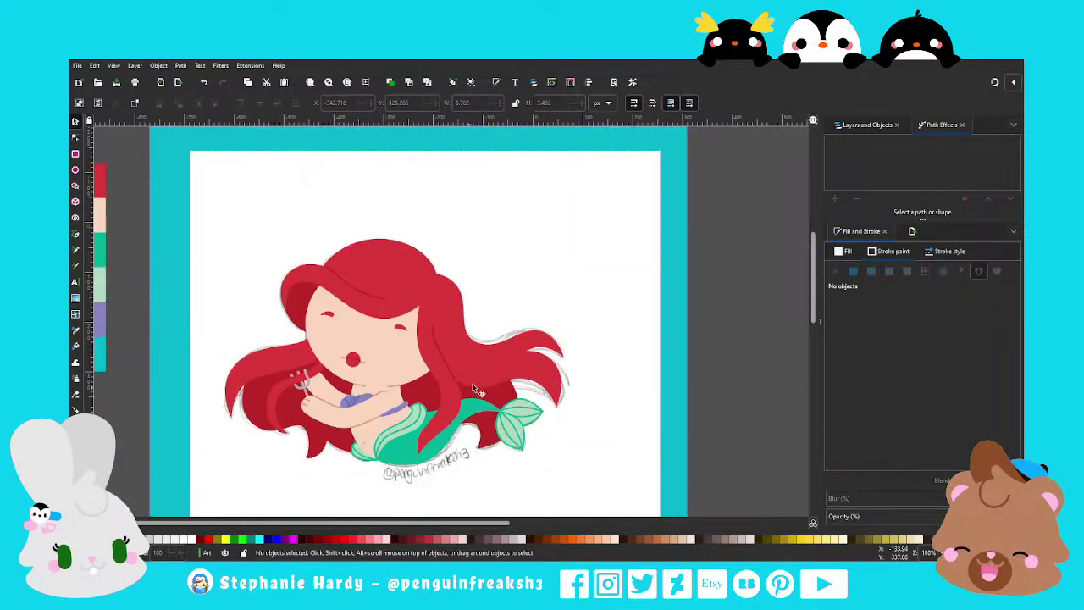
Rotate the small belly stroke slightly to a better angle, then deselect it
scroll(416, 409, up, 1)
scroll(373, 389, up, 3)
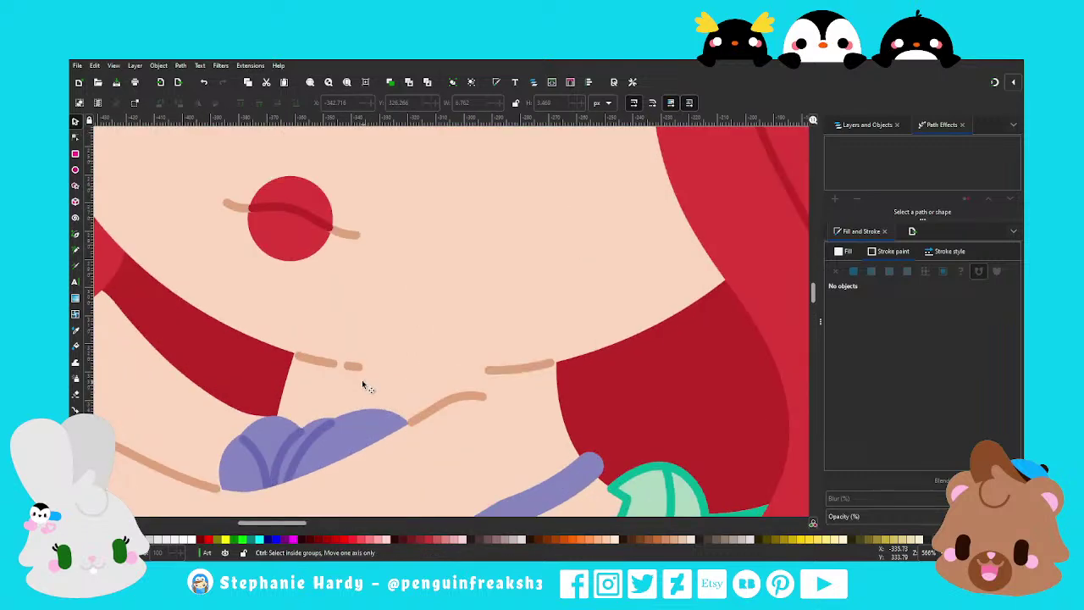
scroll(361, 377, up, 2)
click(359, 370)
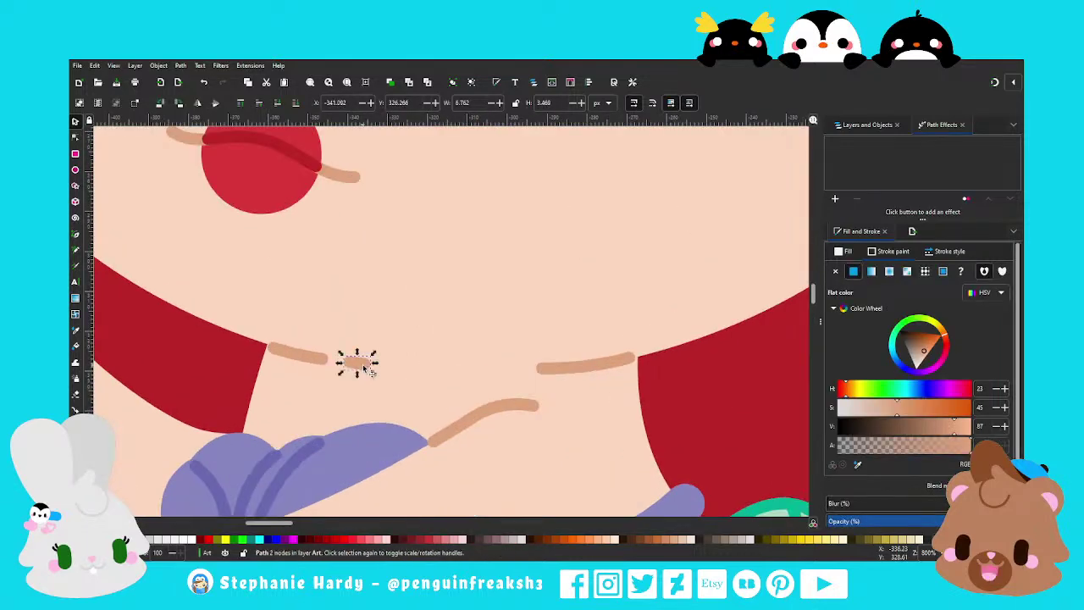
drag(373, 373, 373, 355)
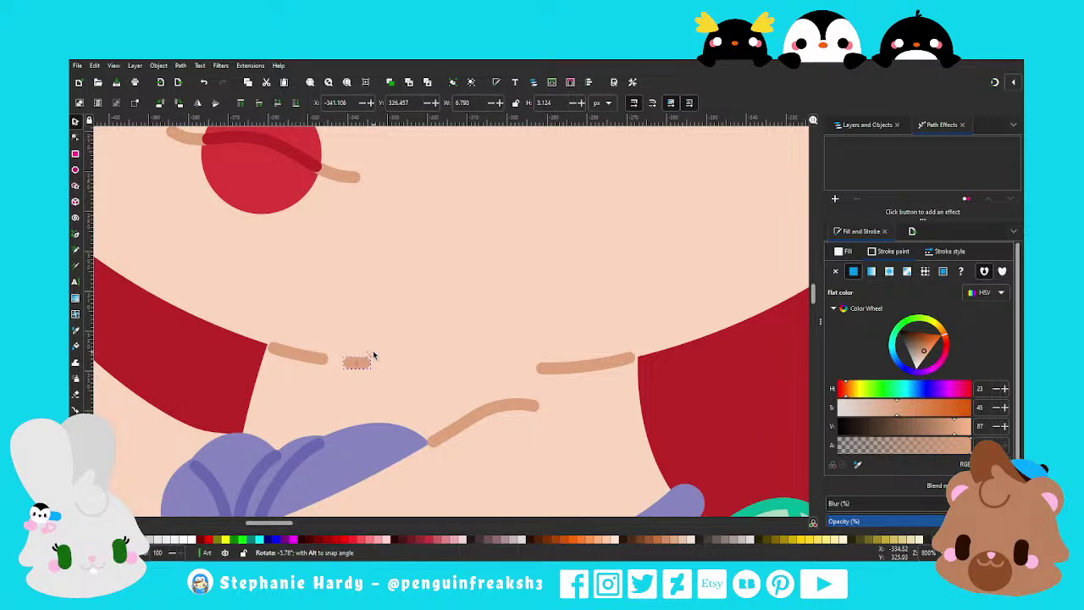
scroll(373, 355, down, 2)
key(Escape)
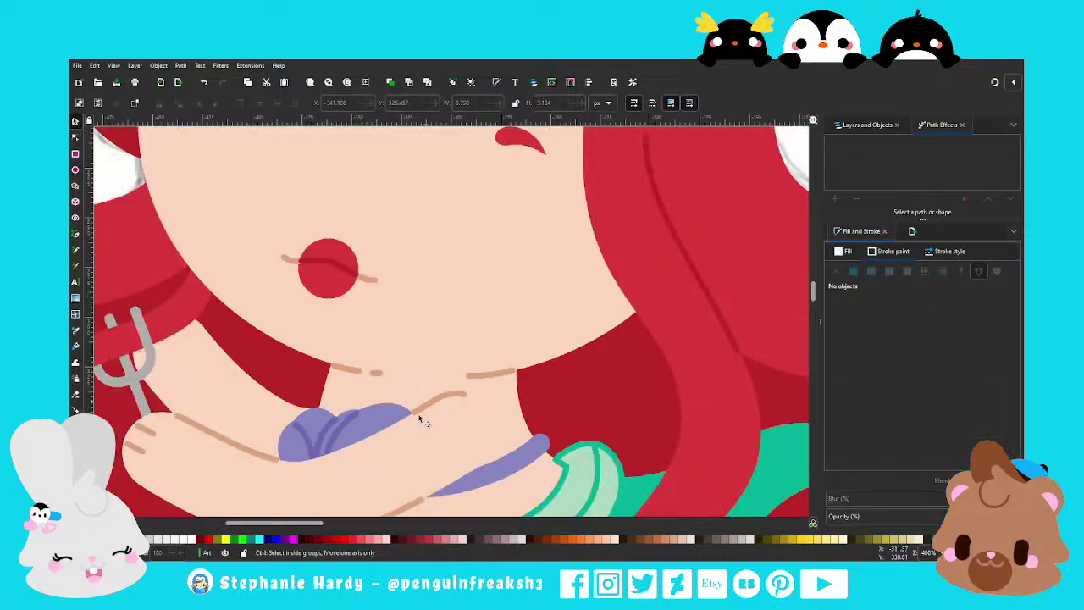
Save the illustration as Ariel.svg
scroll(404, 427, down, 4)
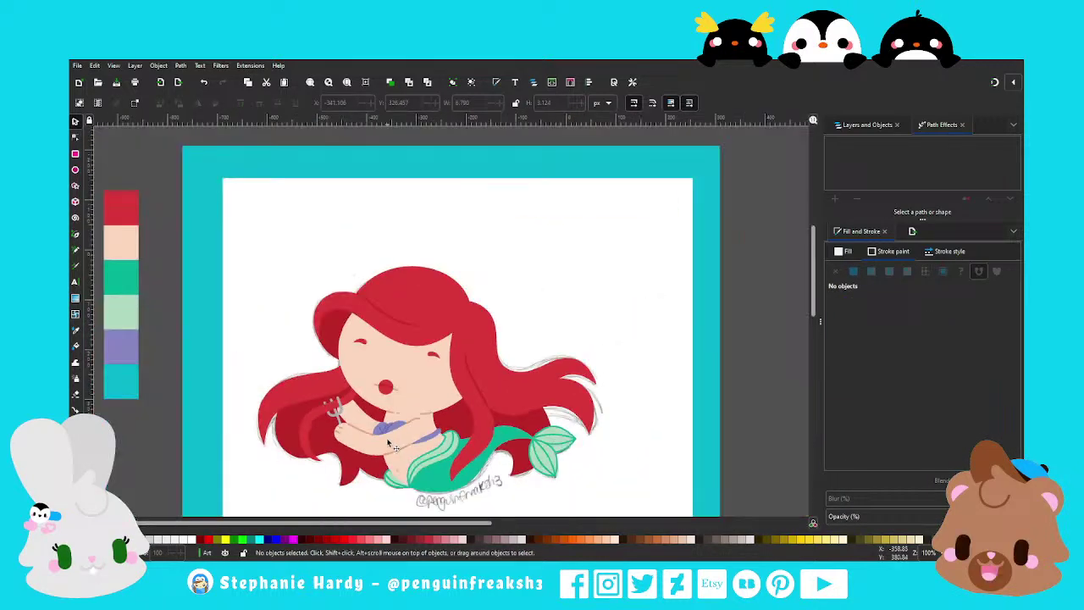
scroll(389, 446, down, 1)
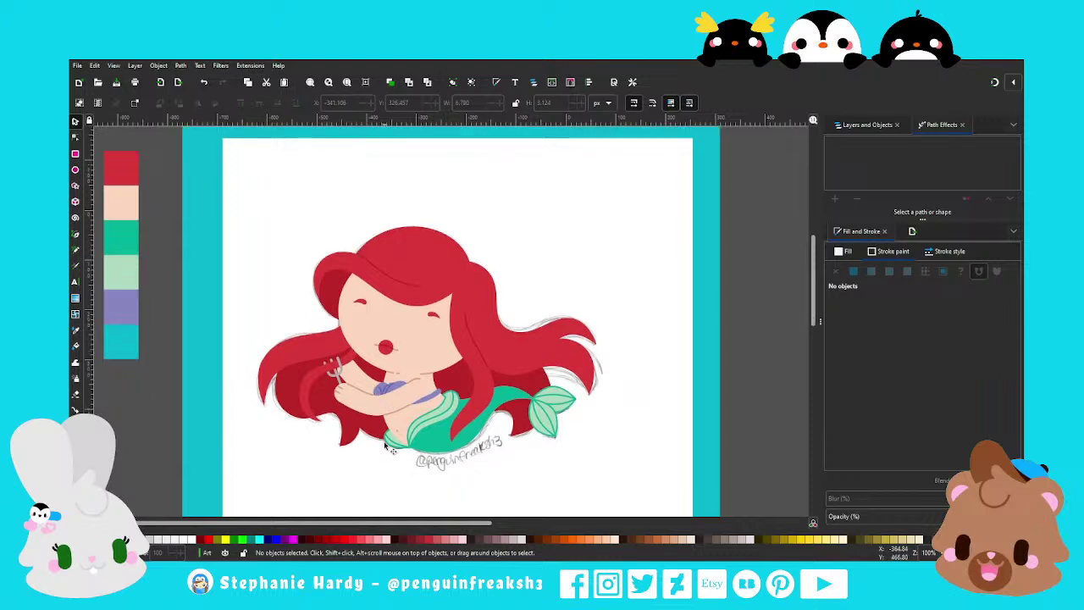
scroll(489, 443, up, 1)
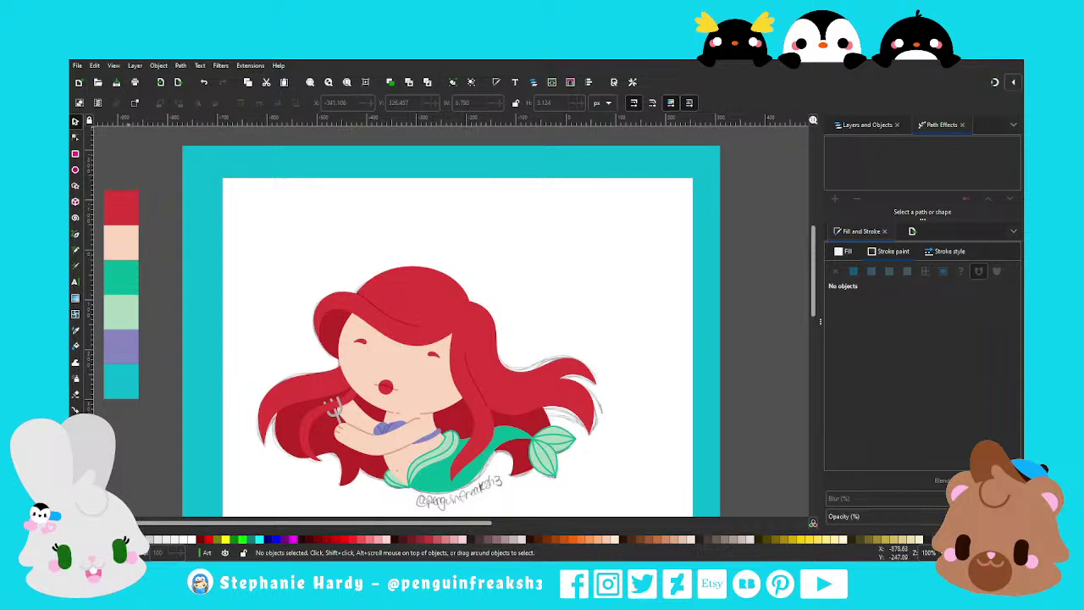
key(ctrl+s)
scroll(458, 329, down, 1)
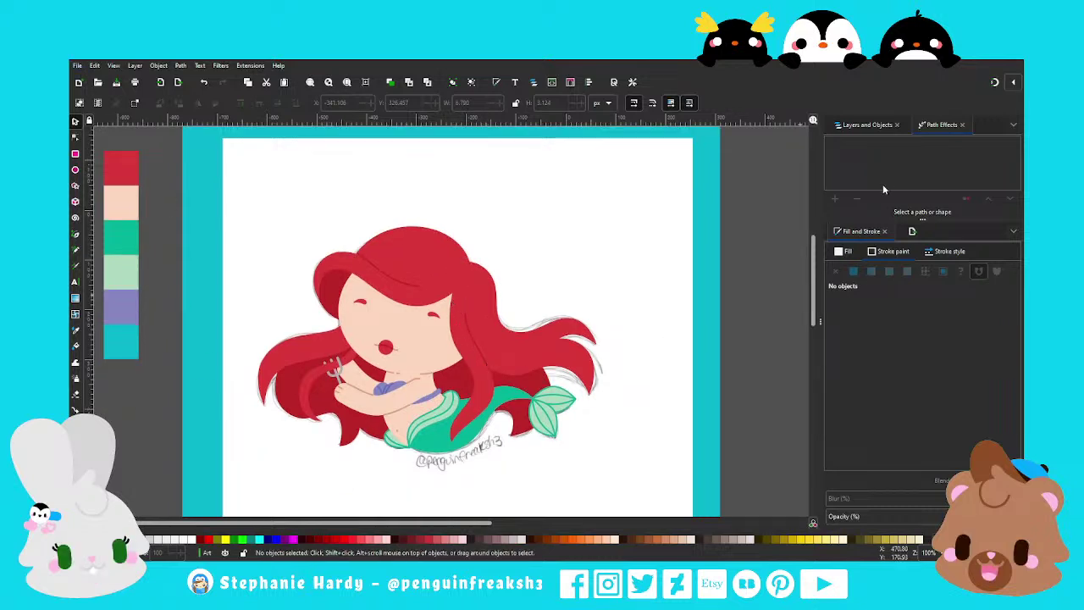
Hide the Sketch layer so the teal background shows
click(871, 125)
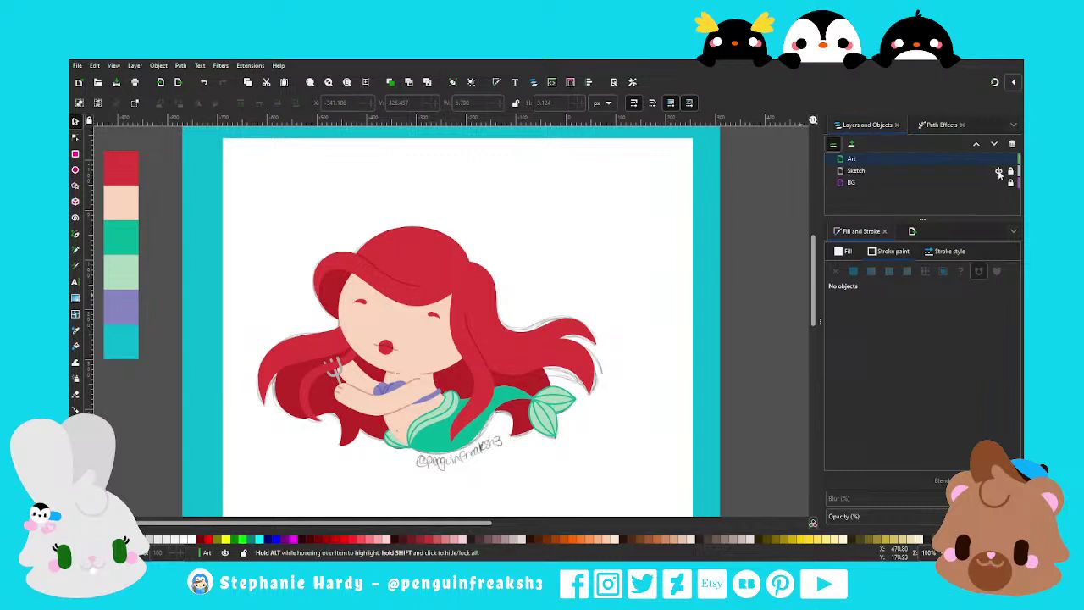
click(999, 171)
scroll(430, 272, down, 1)
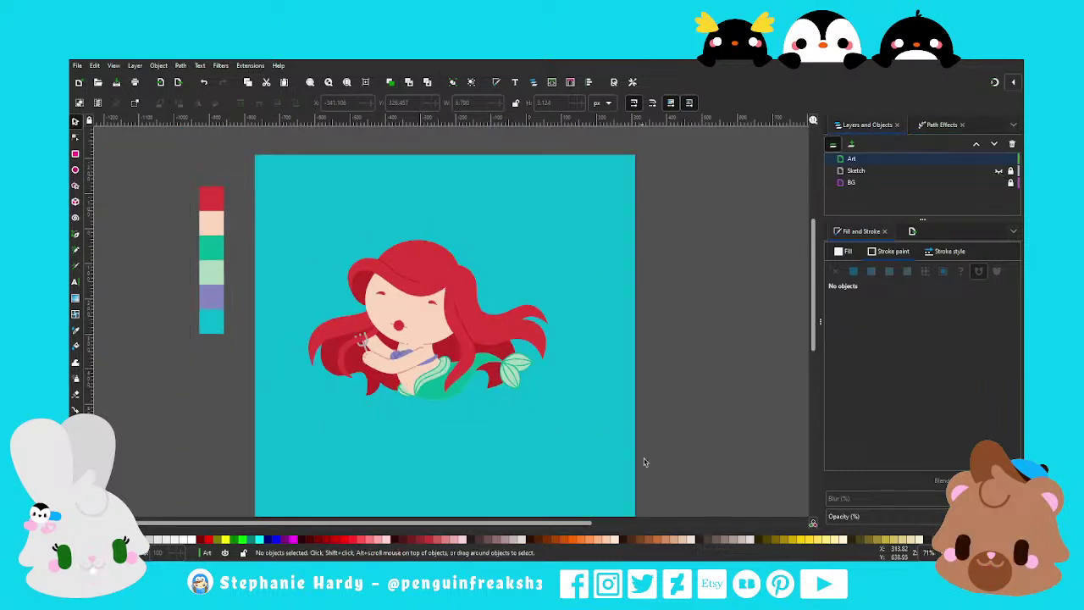
Scale all 44 mermaid objects up to about 911 × 609 px, centred on the page
drag(656, 462, 283, 213)
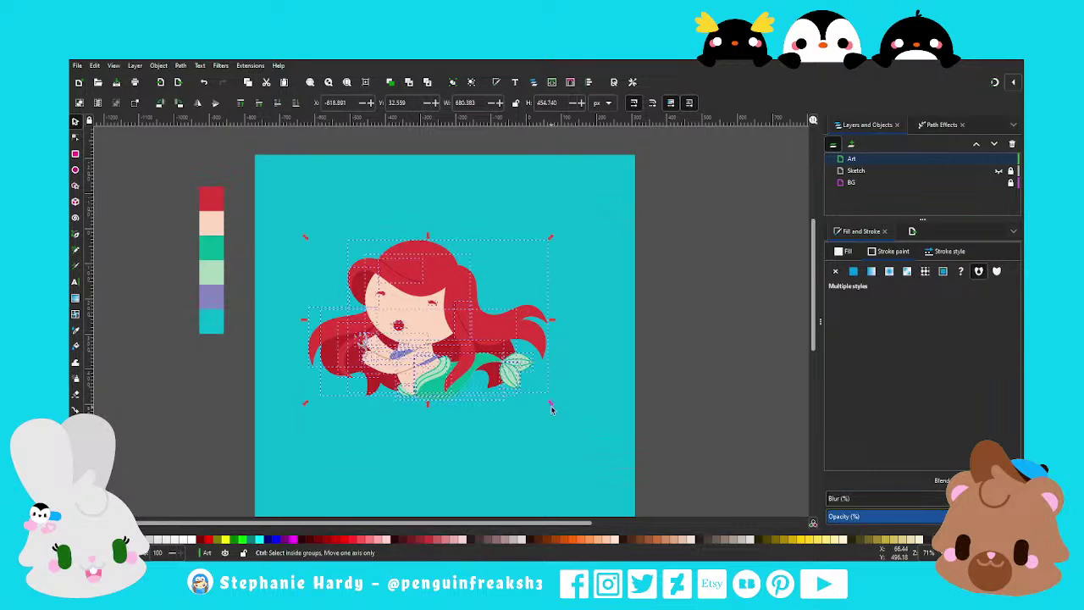
drag(566, 404, 576, 477)
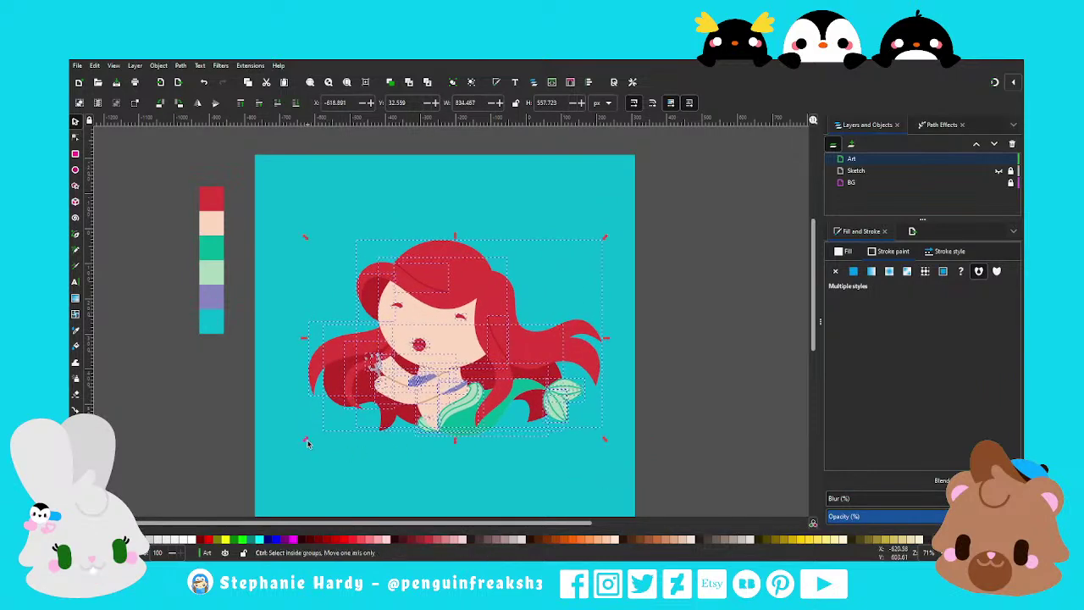
drag(305, 440, 279, 458)
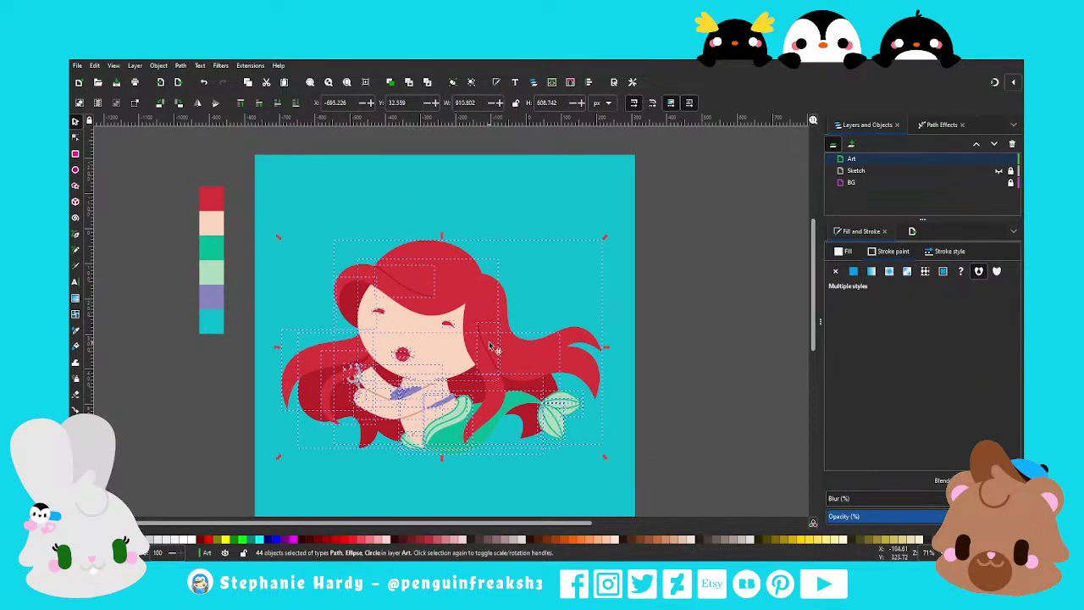
scroll(489, 346, down, 1)
drag(481, 301, 484, 301)
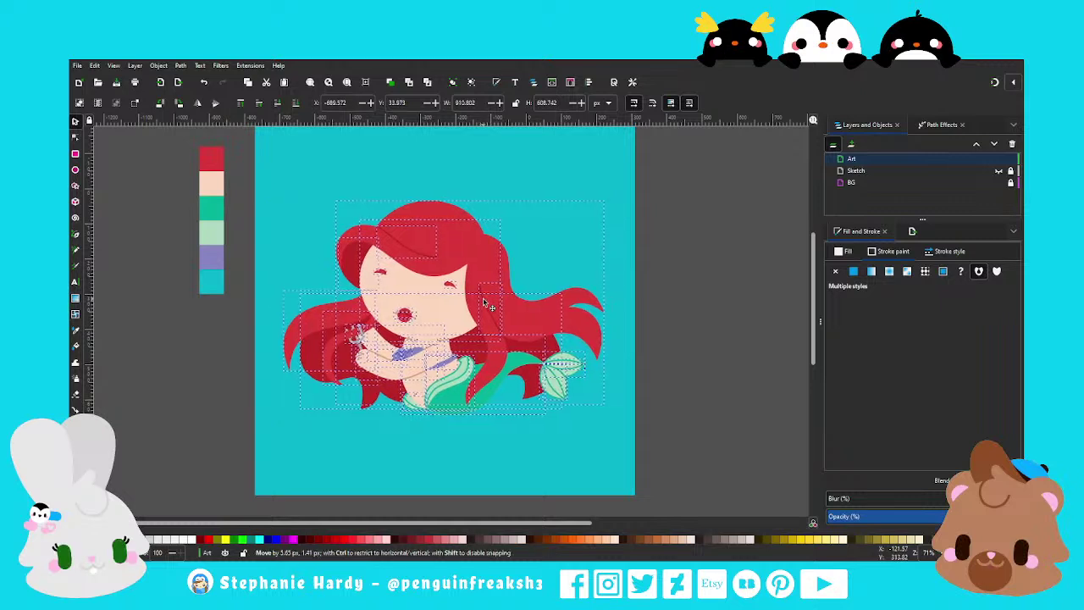
click(721, 325)
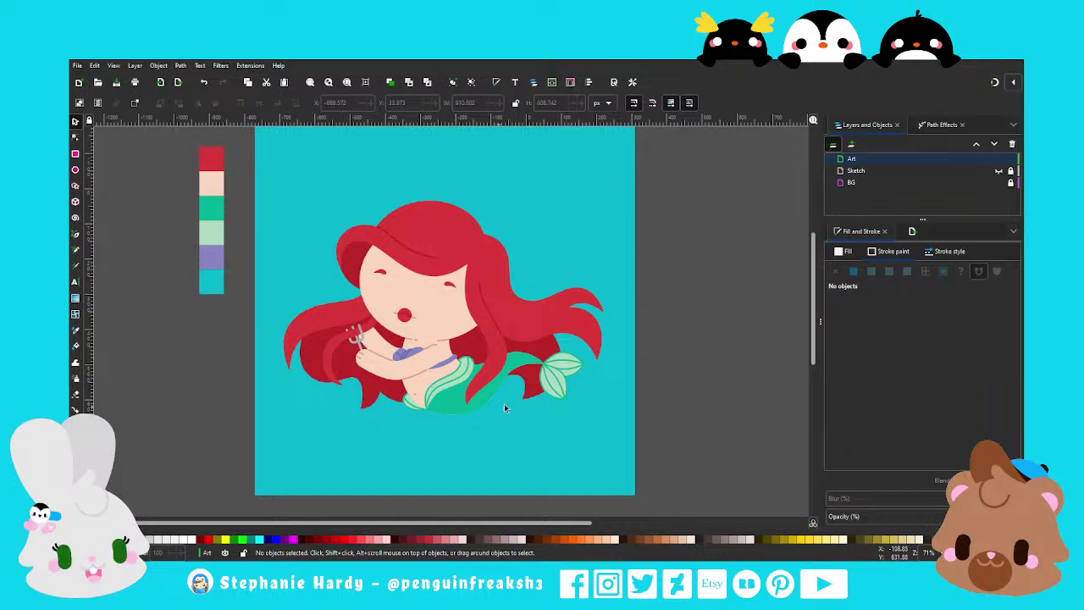
ctrl+scroll(438, 280, up, 1)
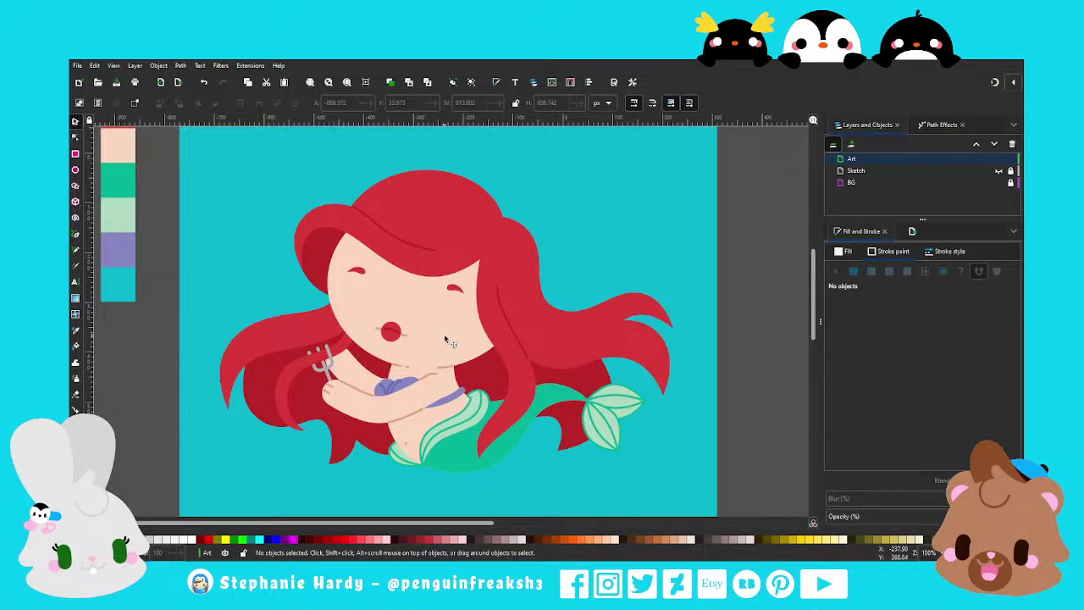
Set the stroke width of the lines over the mouth to 4 px
click(394, 333)
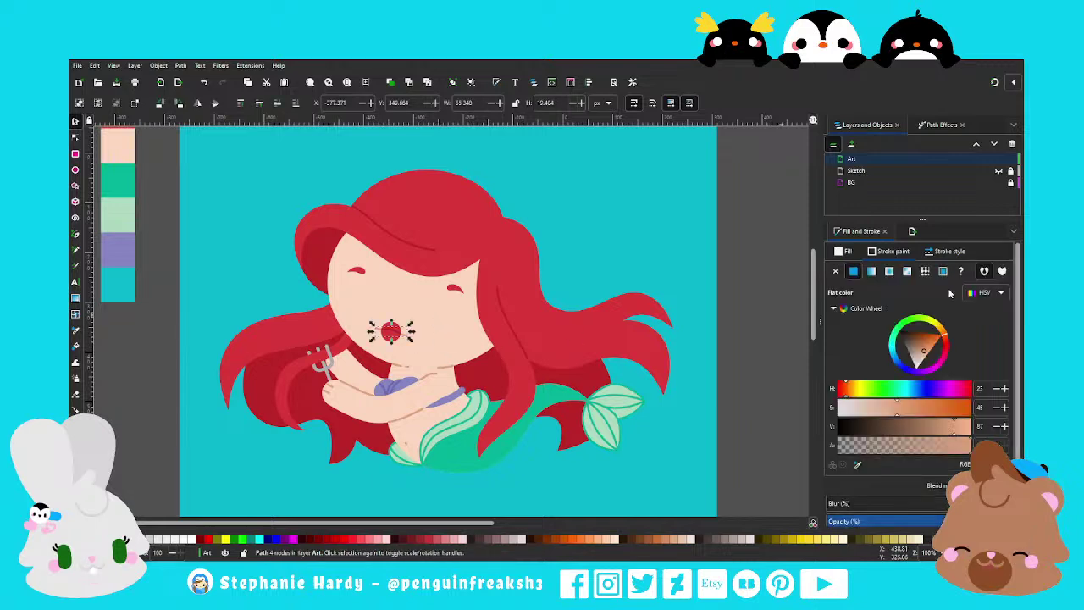
click(947, 251)
scroll(416, 362, up, 2)
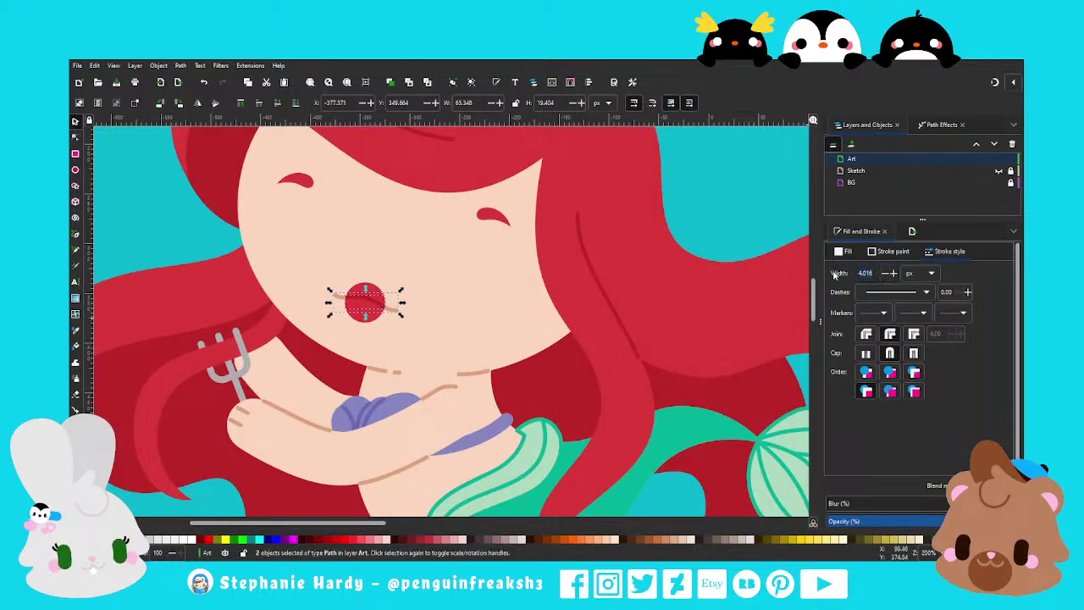
text(4)
scroll(380, 367, down, 1)
Select the two neck lines plus the lines near and on the left arm
click(383, 369)
shift+click(440, 377)
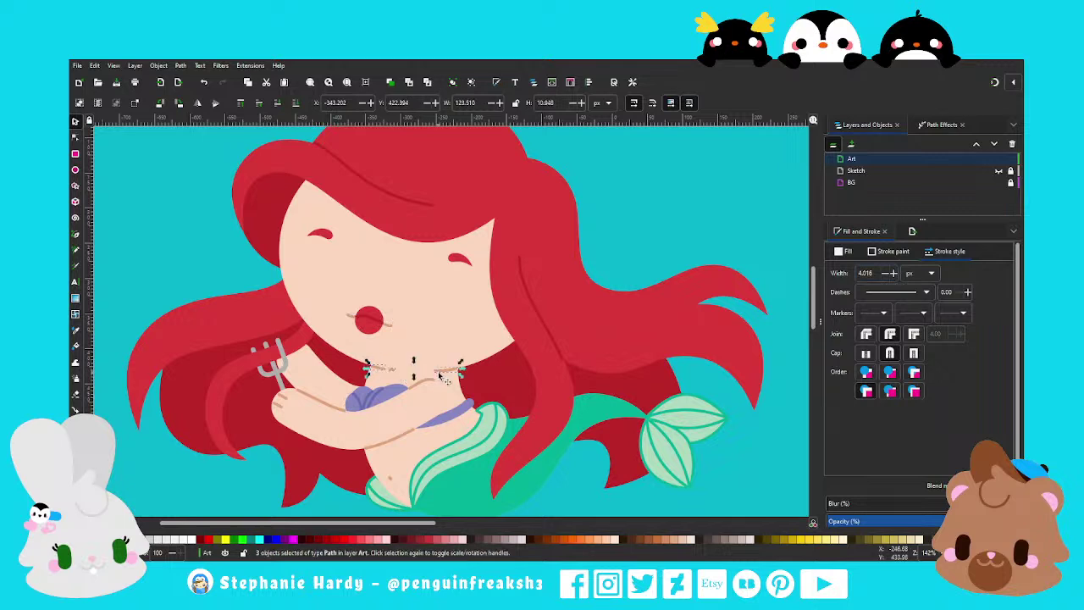
shift+click(427, 394)
shift+click(292, 404)
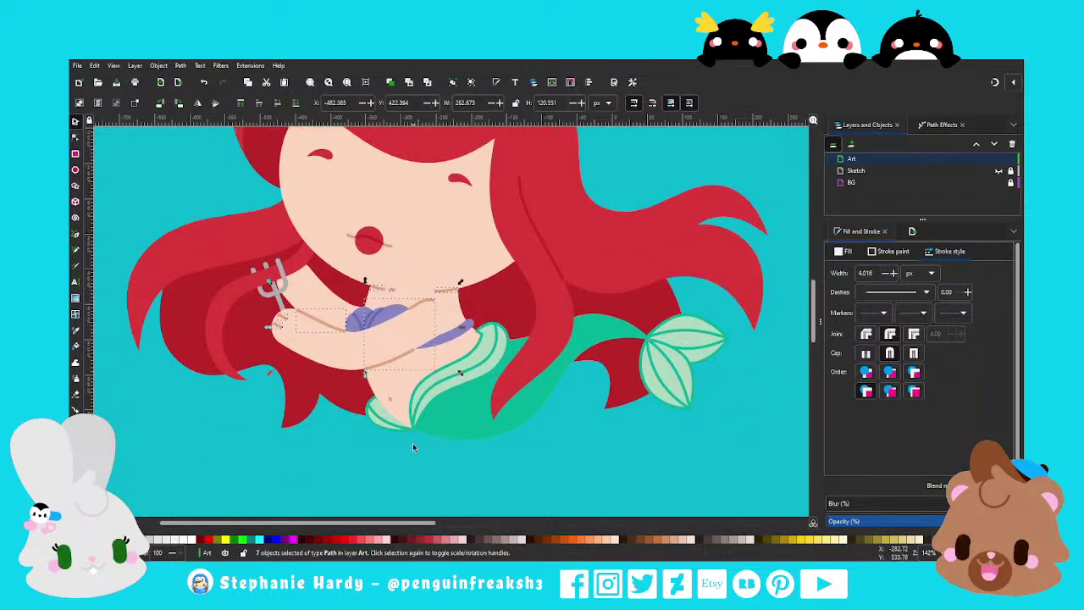
scroll(413, 443, down, 2)
Add the tail and tail fin line details to the selection, excluding tail and hair pieces
shift+click(383, 431)
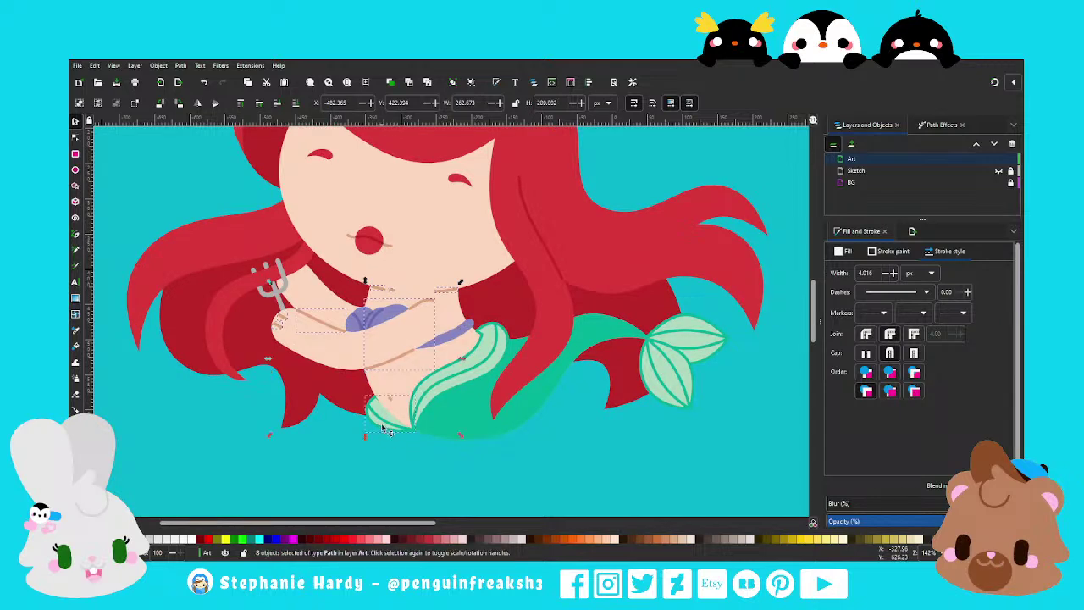
shift+click(426, 388)
shift+click(500, 366)
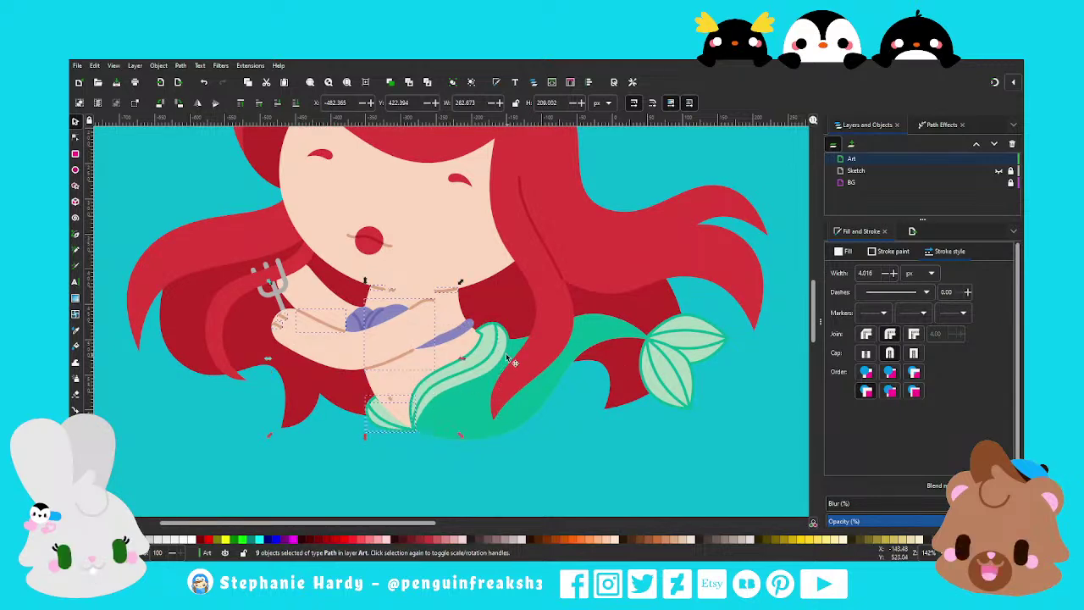
shift+click(511, 362)
shift+click(577, 347)
shift+click(512, 337)
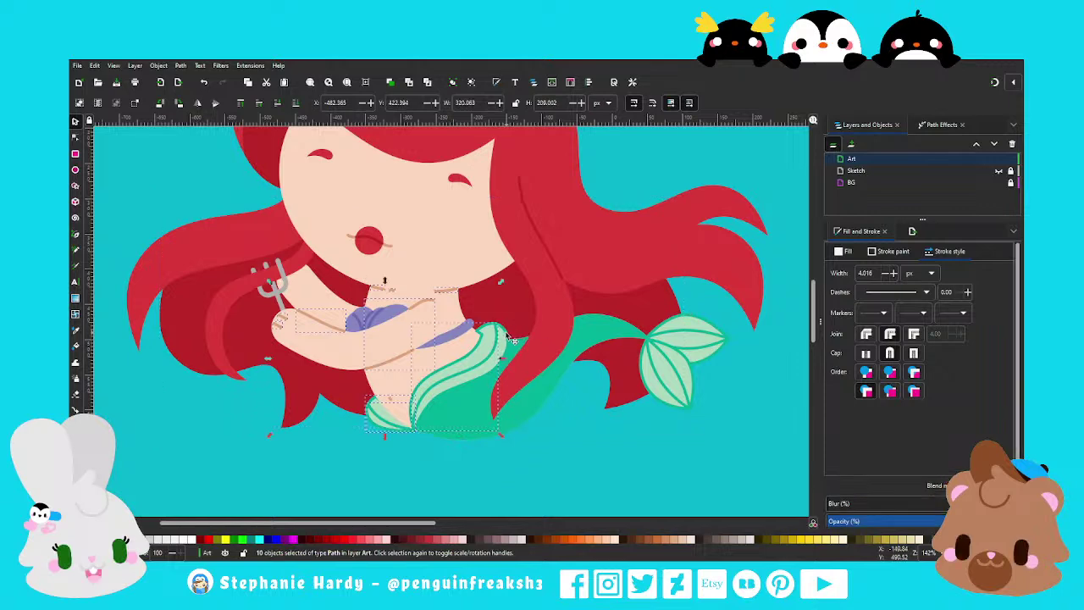
shift+click(689, 344)
shift+click(699, 322)
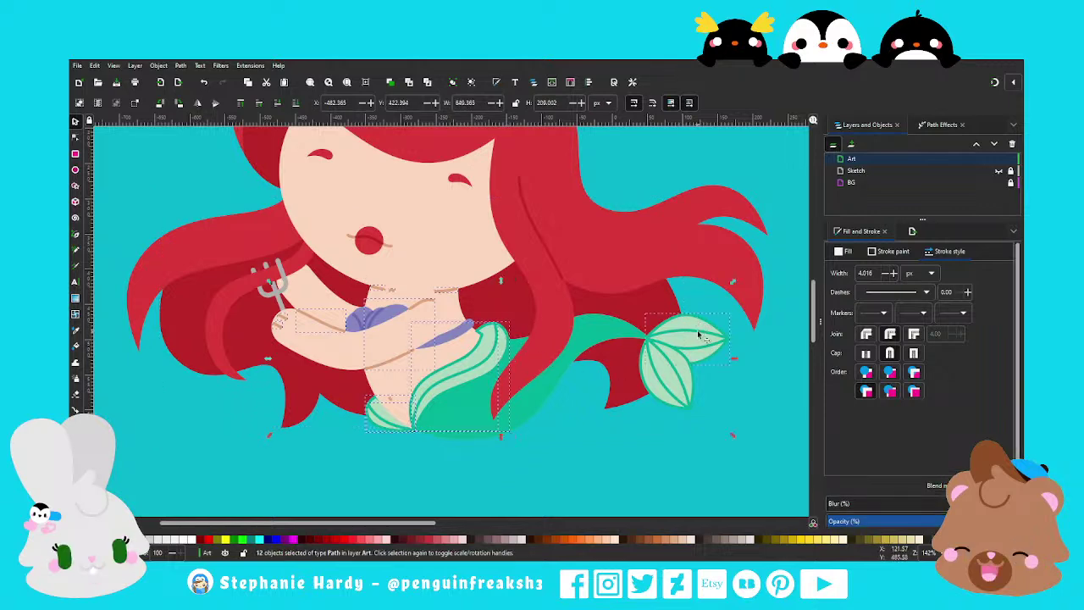
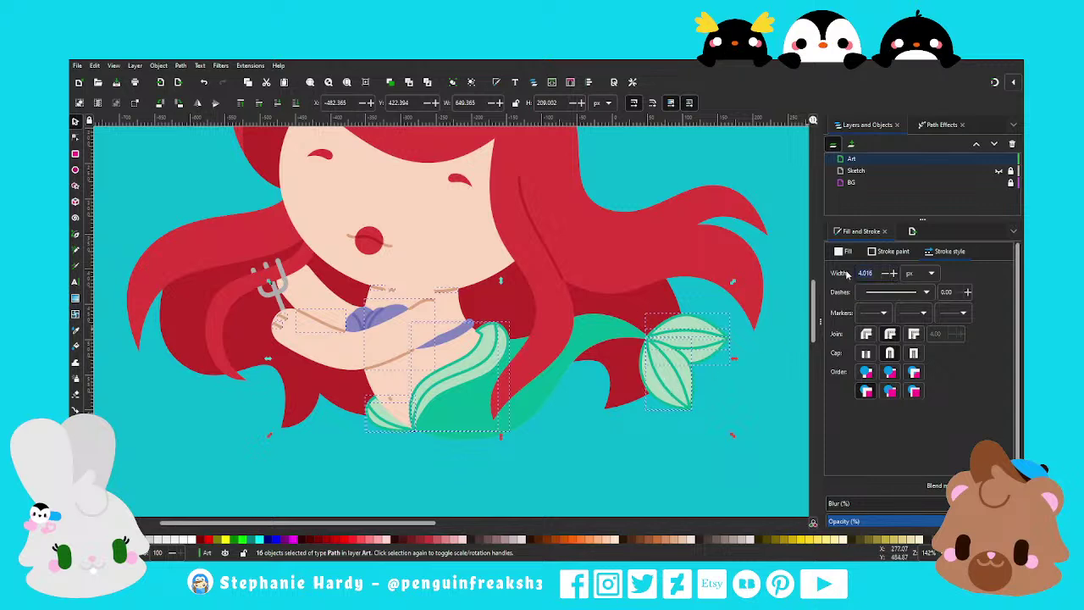
Inspect the belly line and two hair strand lines, then deselect them
click(595, 464)
click(390, 398)
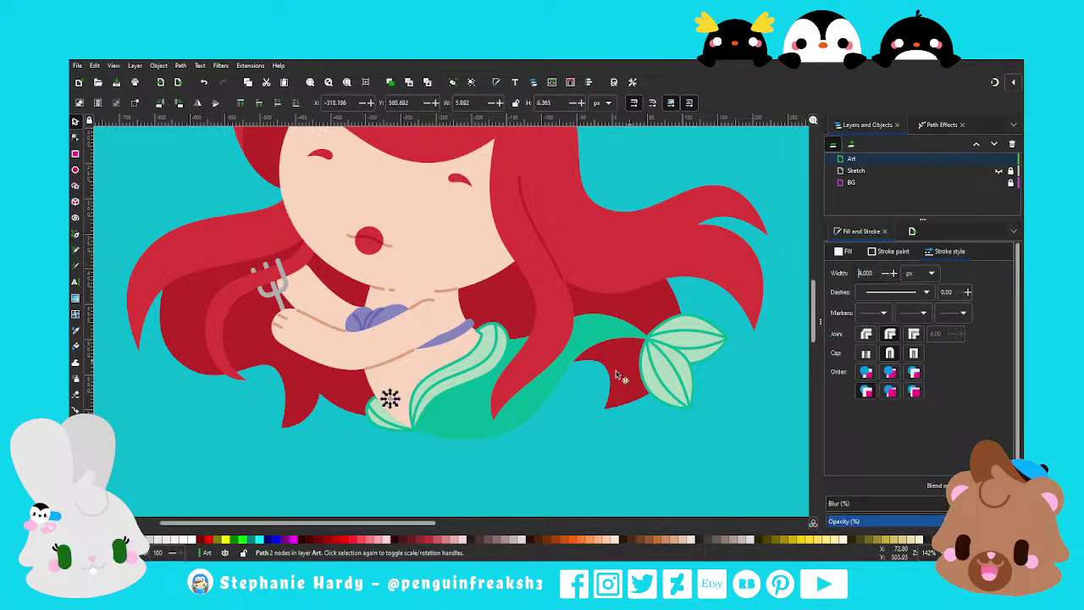
click(575, 427)
scroll(537, 406, down, 1)
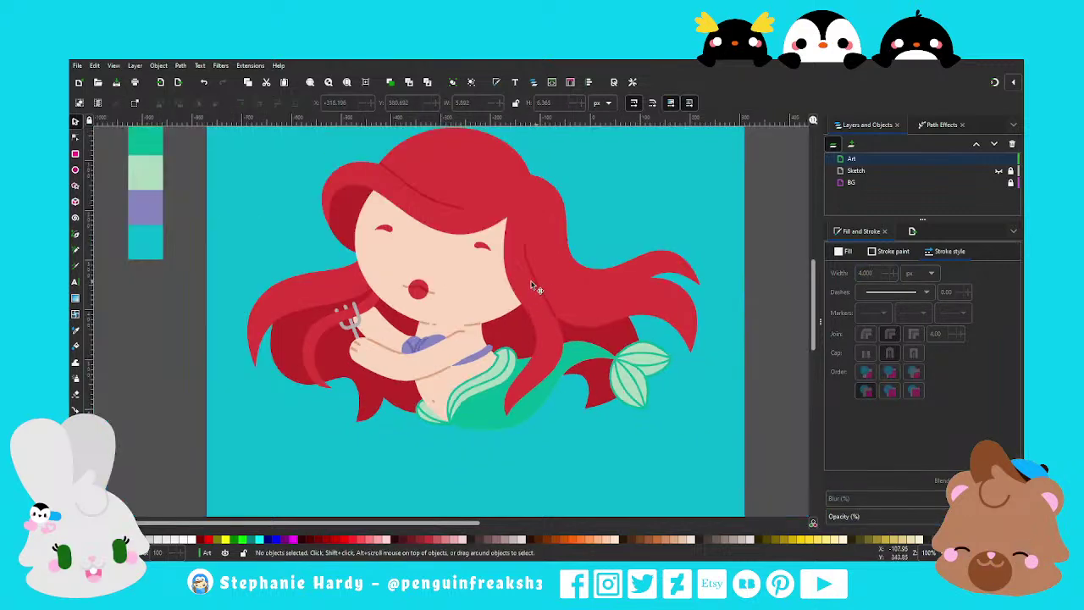
click(534, 288)
shift+click(458, 208)
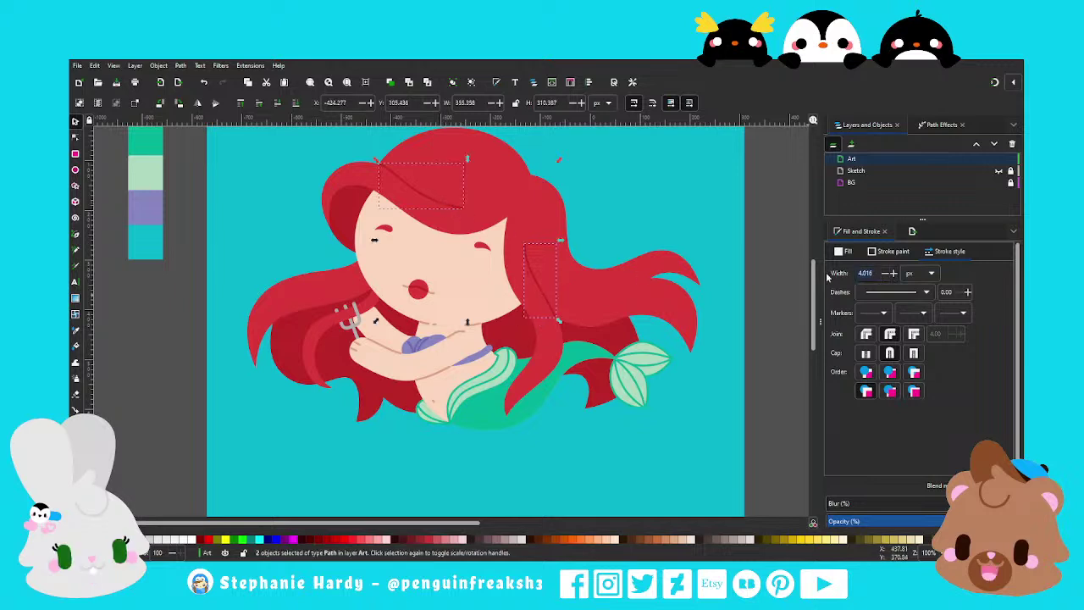
click(615, 474)
Save the illustration to Ariel.svg
scroll(417, 261, up, 1)
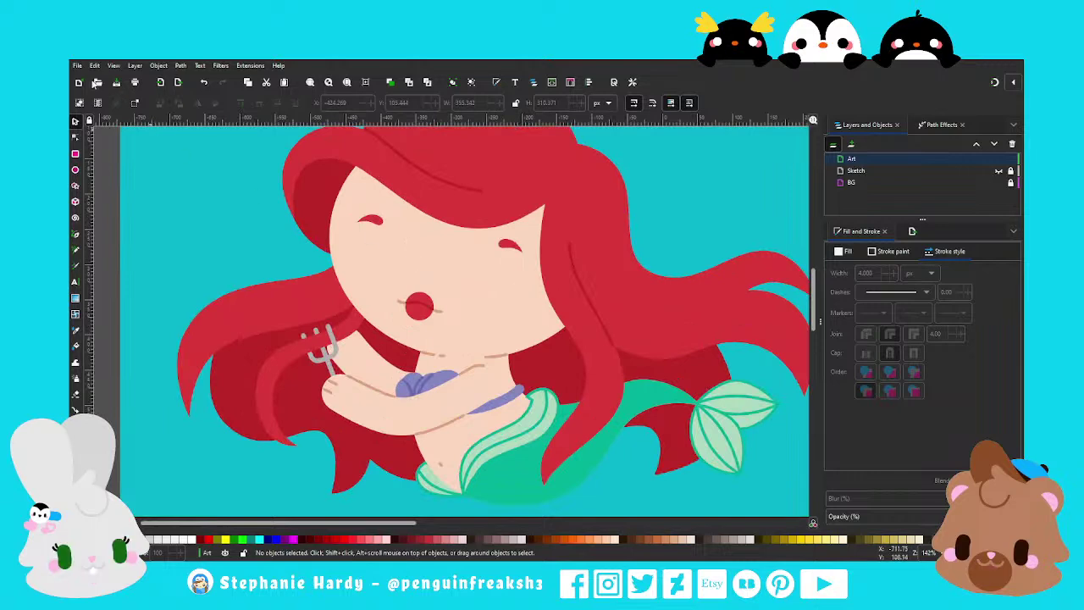
key(ctrl+s)
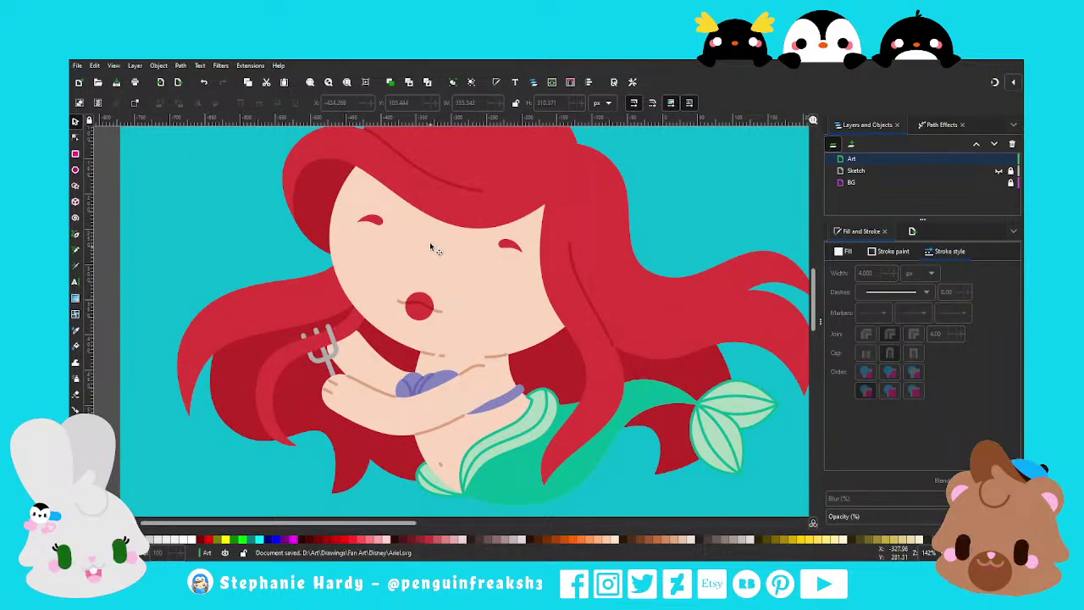
scroll(406, 252, up, 1)
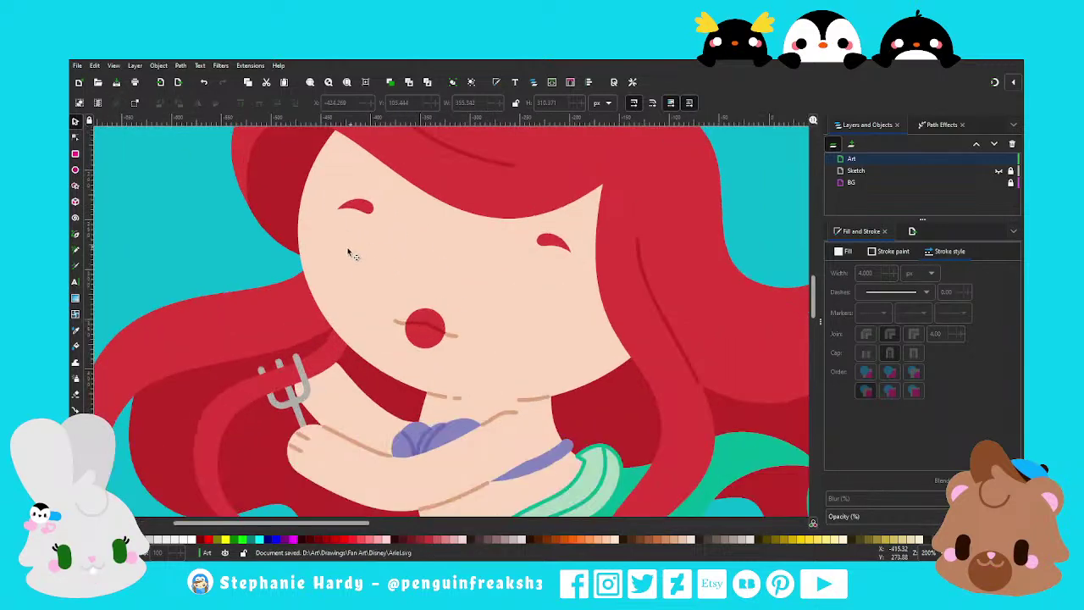
Draw a black oval with no outline on the left side of the face
click(74, 170)
drag(342, 243, 382, 301)
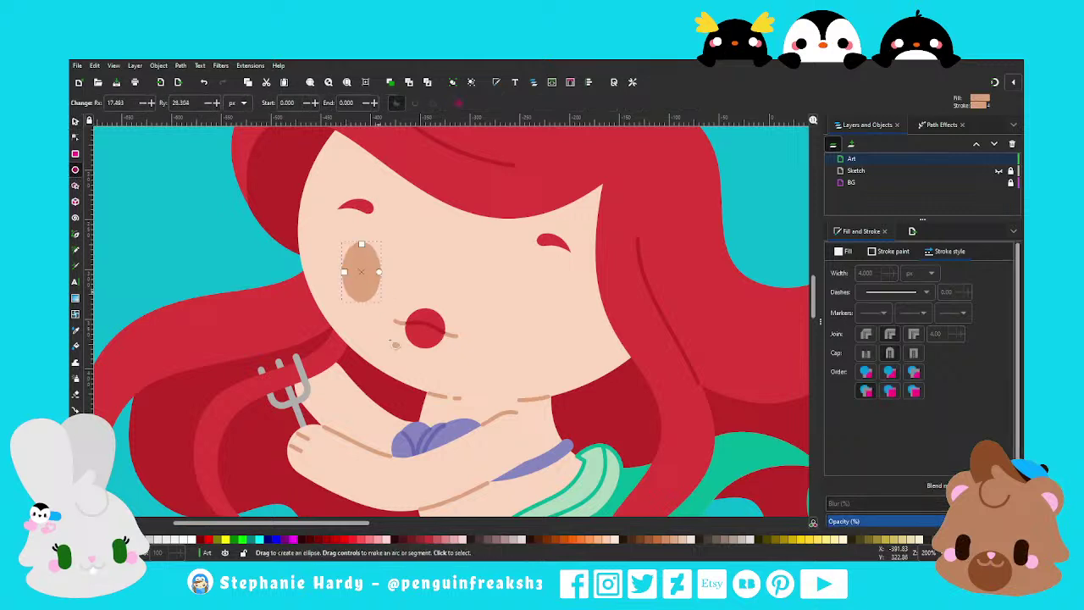
click(150, 539)
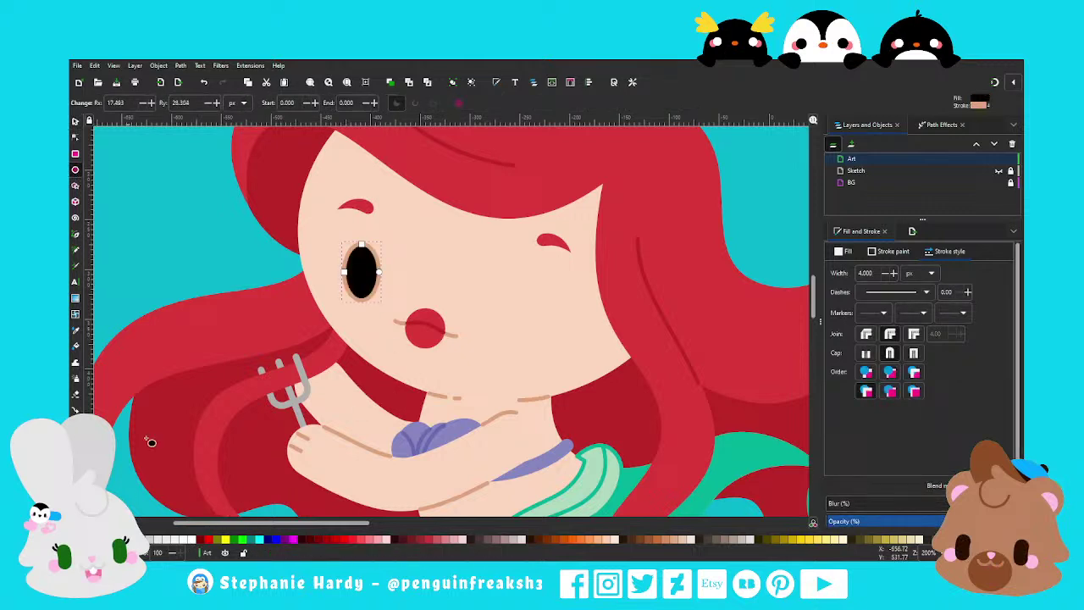
click(889, 251)
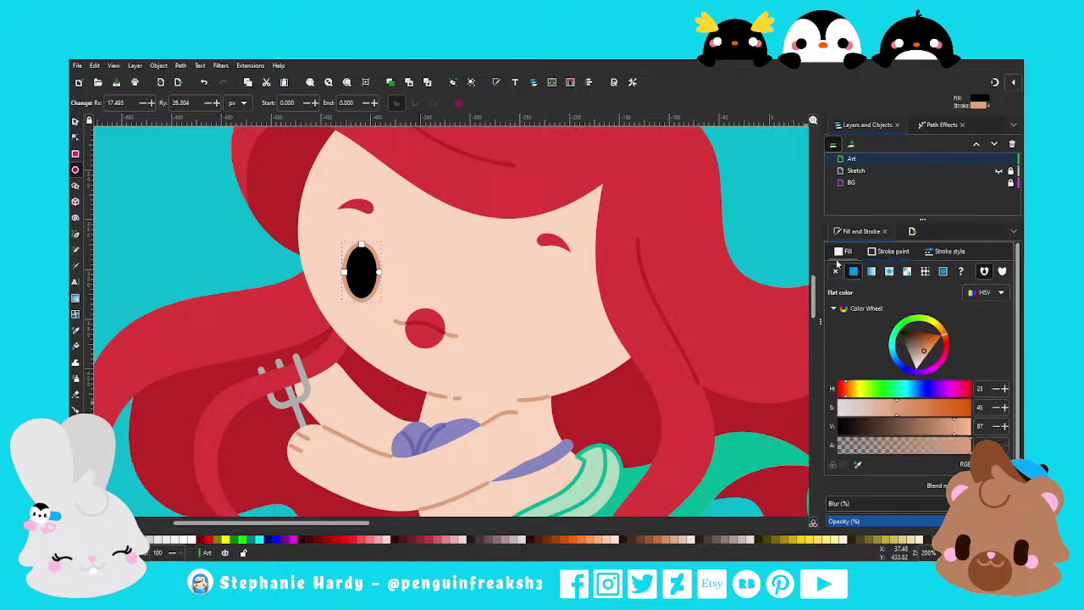
click(835, 271)
click(74, 121)
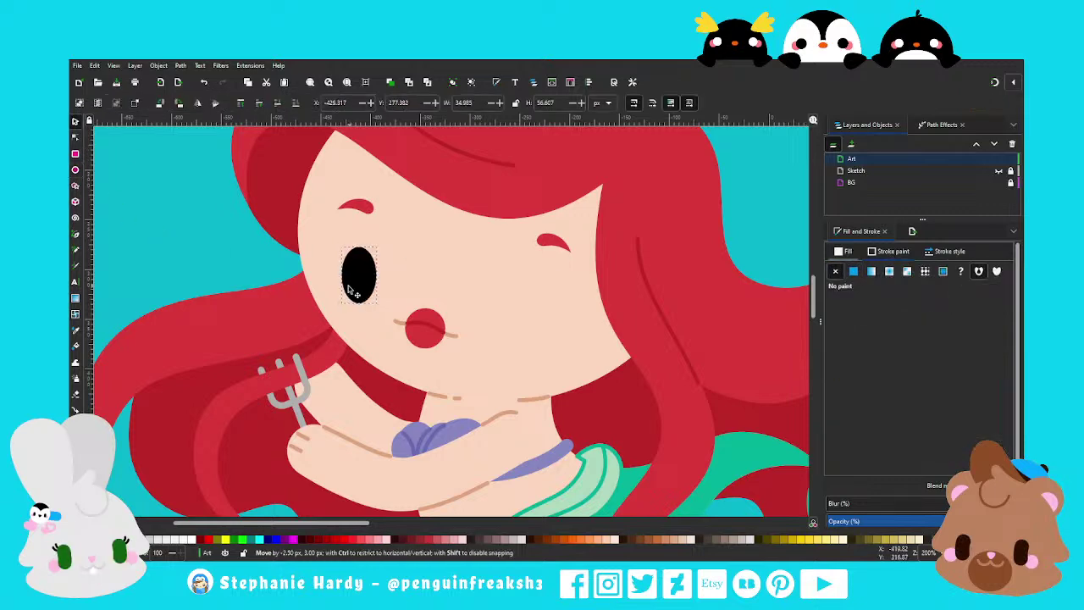
drag(356, 291, 351, 288)
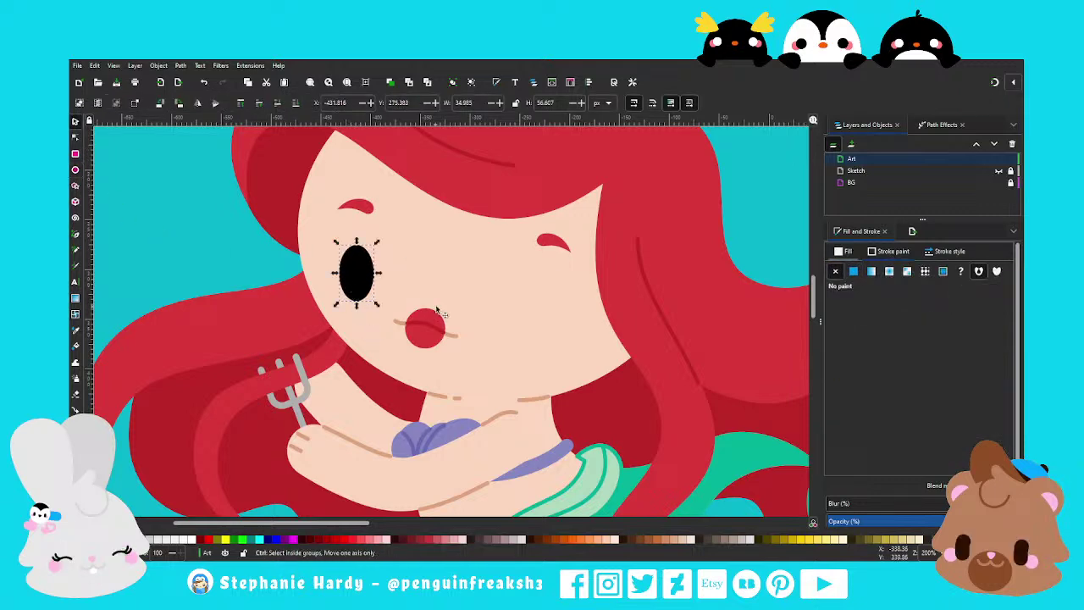
Recolour the left eye oval teal green
ctrl+scroll(442, 310, down, 2)
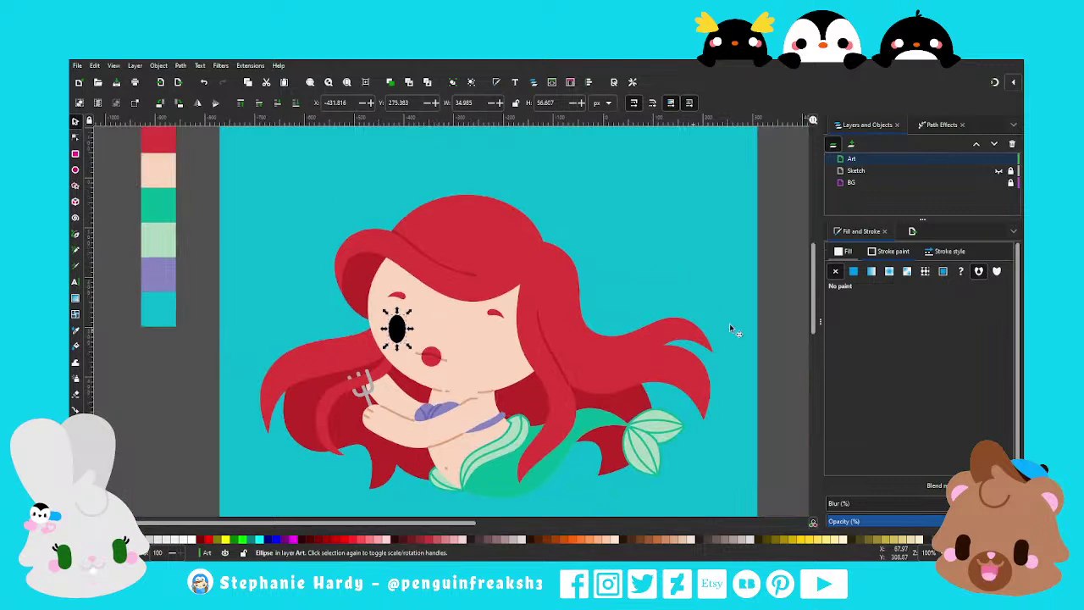
click(852, 256)
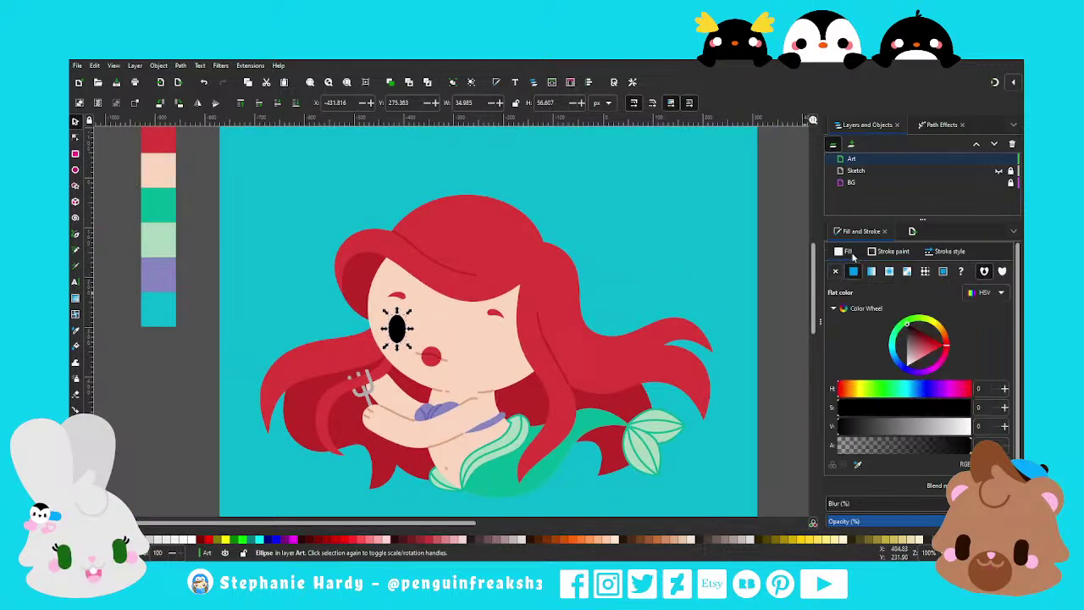
click(858, 464)
click(159, 201)
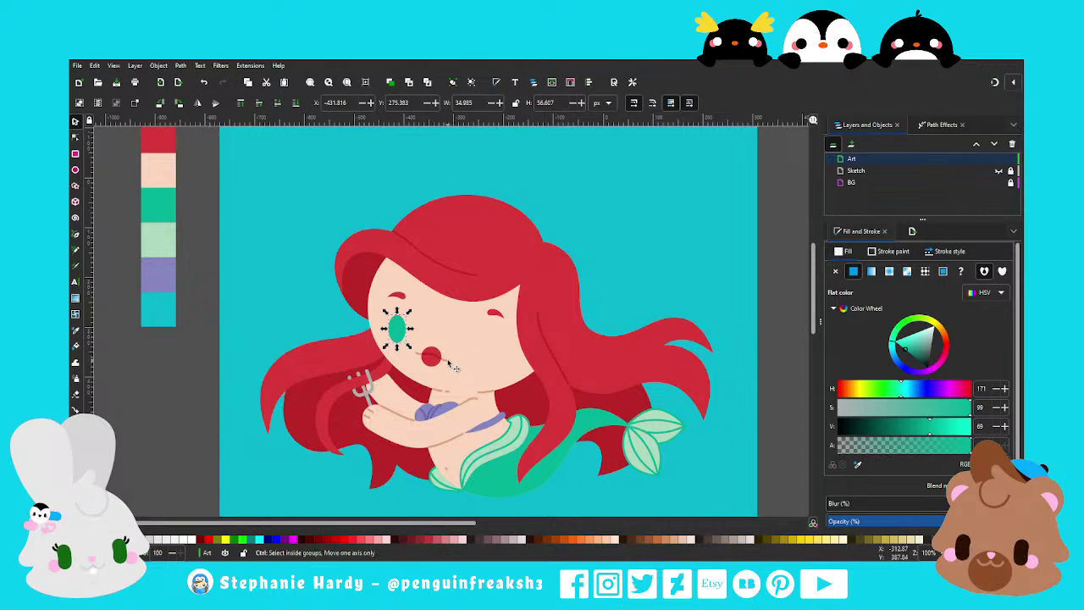
ctrl+scroll(453, 366, up, 2)
Duplicate the teal eye onto the right cheek, then tilt and lower both eyes slightly
key(ctrl+d)
drag(359, 311, 523, 343)
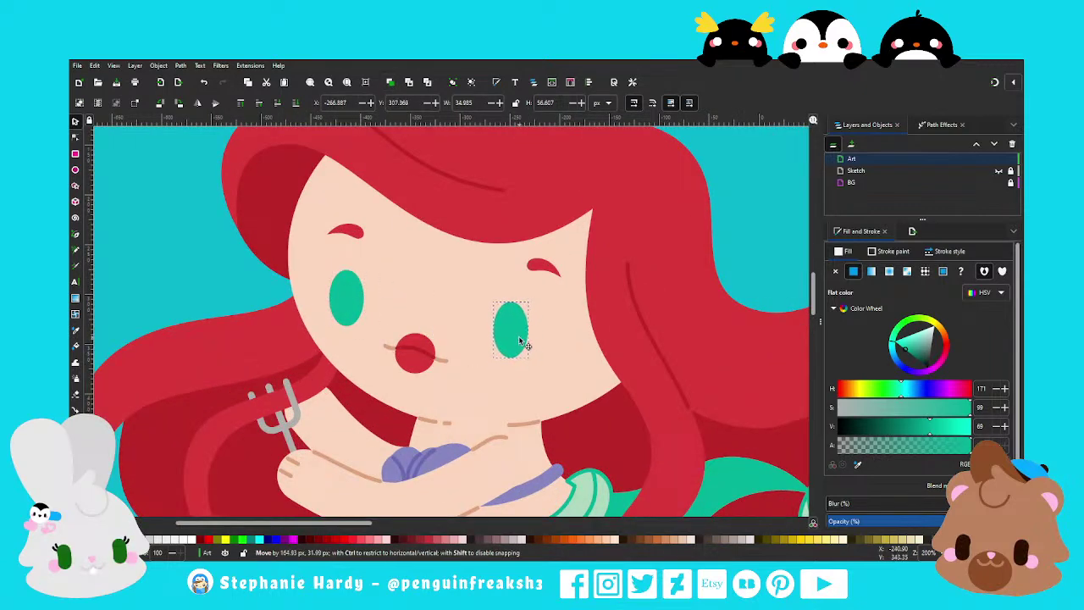
drag(524, 344, 522, 339)
shift+click(359, 314)
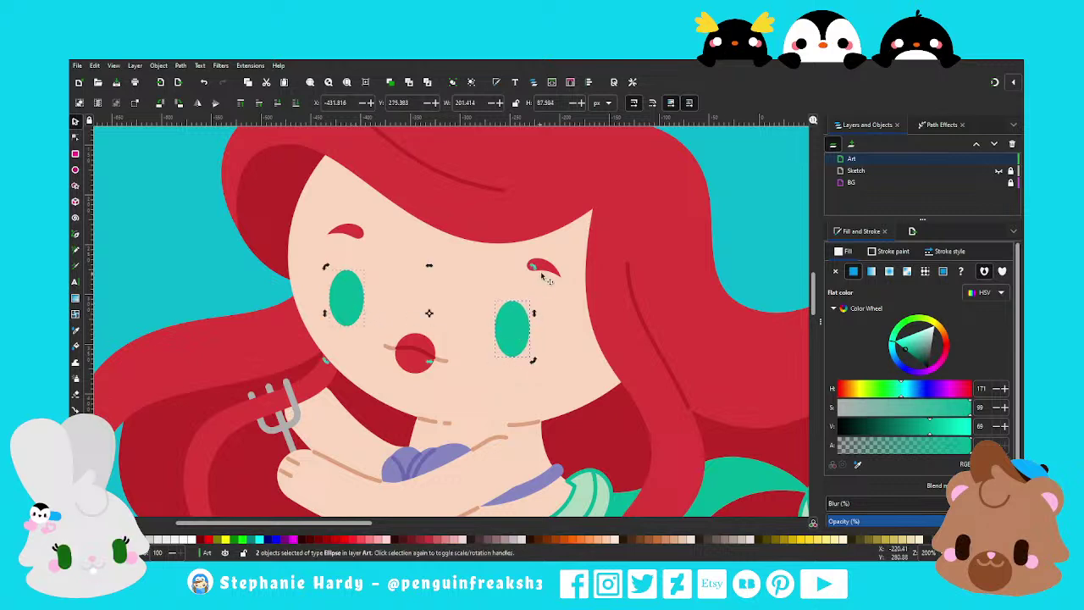
drag(531, 268, 536, 273)
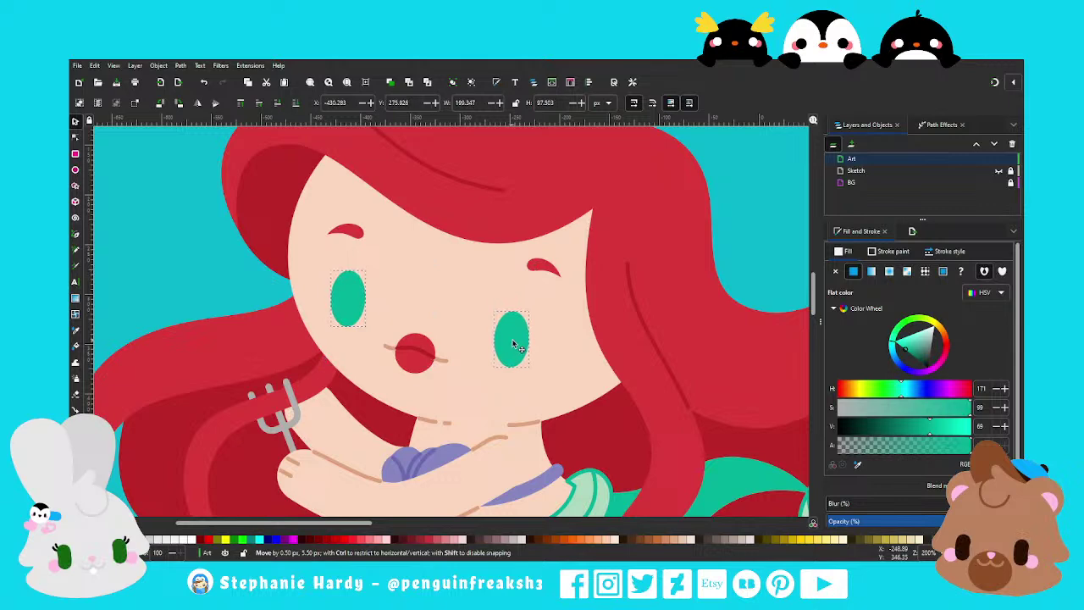
drag(511, 338, 513, 343)
key(Escape)
scroll(448, 303, down, 1)
scroll(451, 307, down, 1)
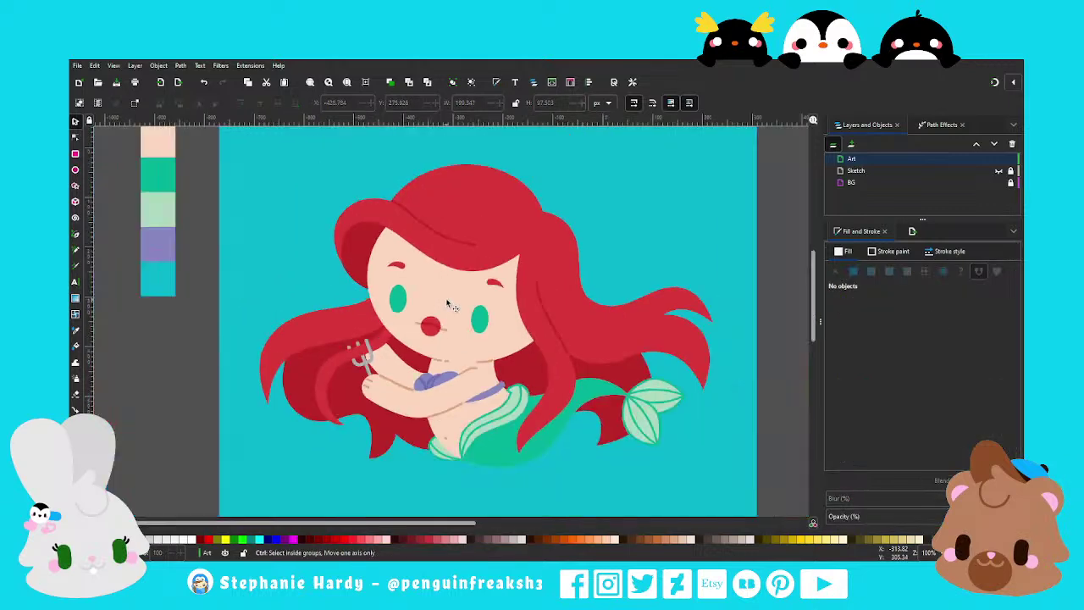
scroll(458, 306, up, 1)
scroll(363, 302, up, 1)
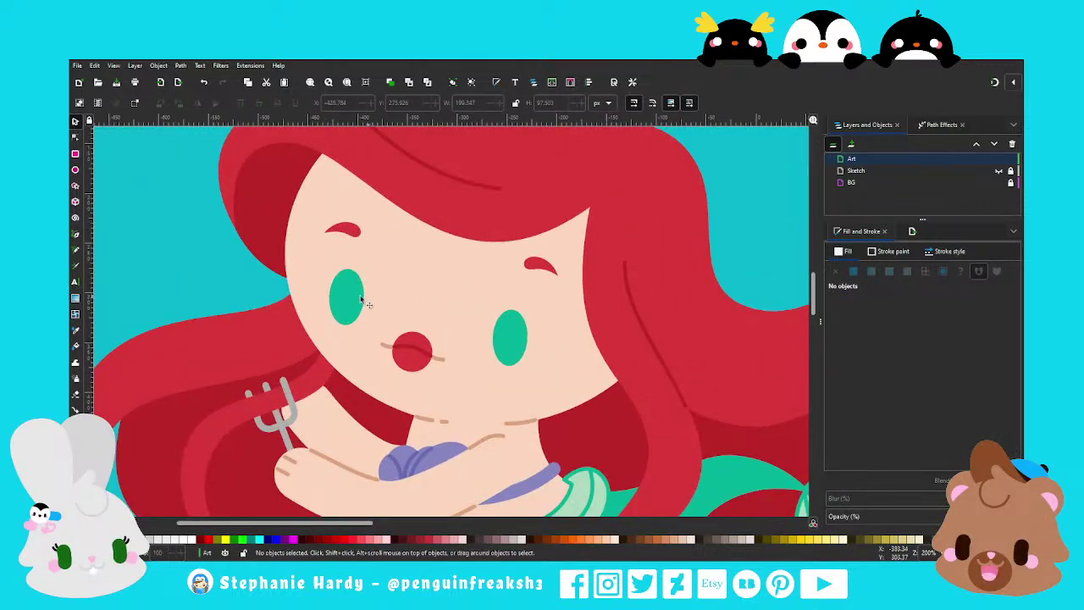
Add an enlarged white oval behind the left eye, shortened and shifted up
click(356, 300)
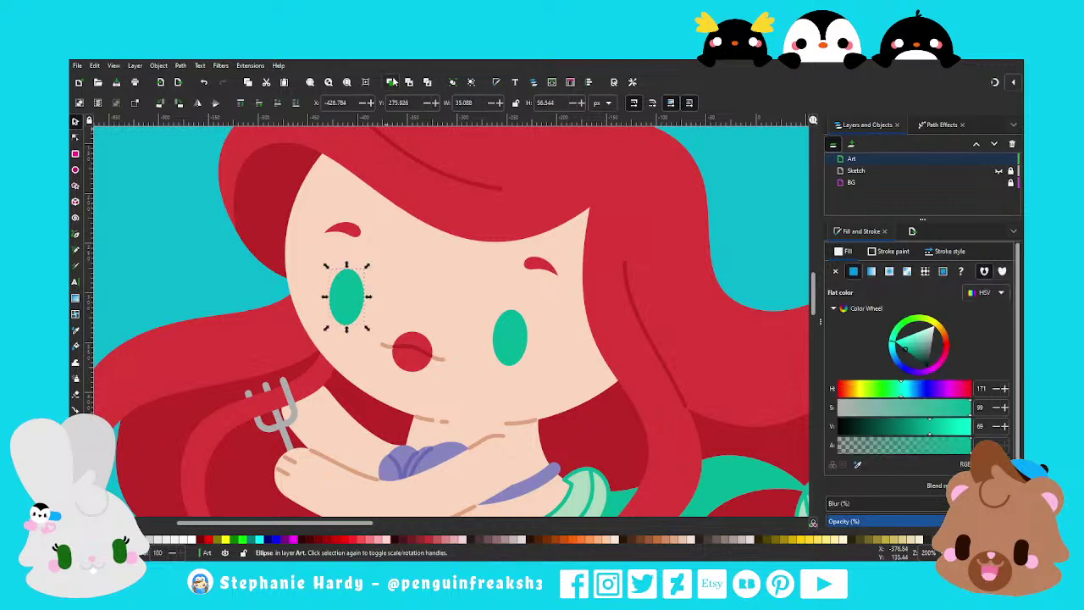
key(period)
key(period)
key(period)
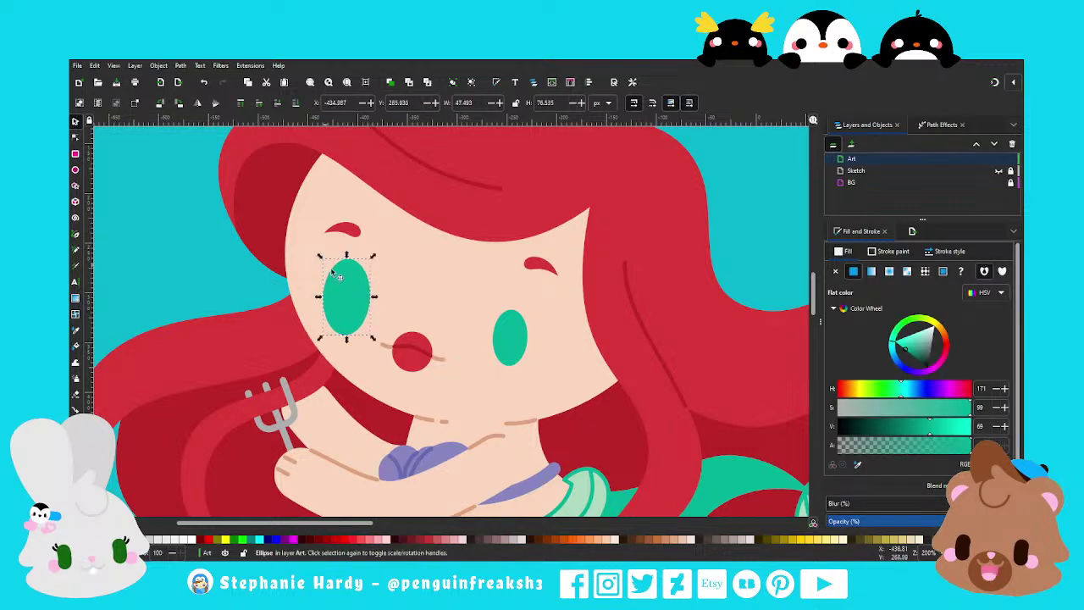
drag(931, 331, 947, 317)
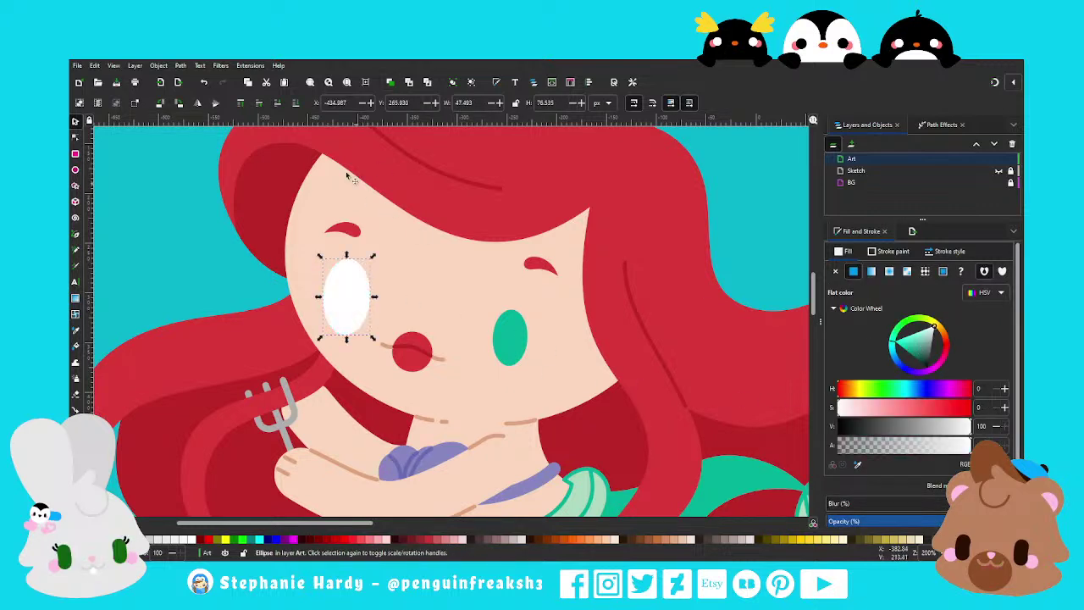
click(275, 103)
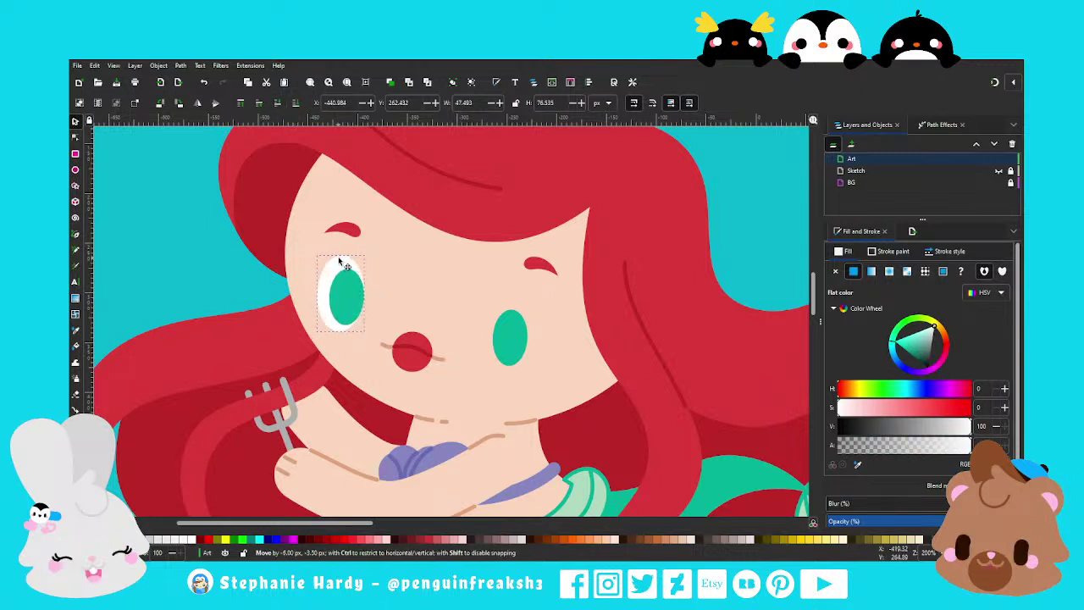
drag(344, 266, 344, 264)
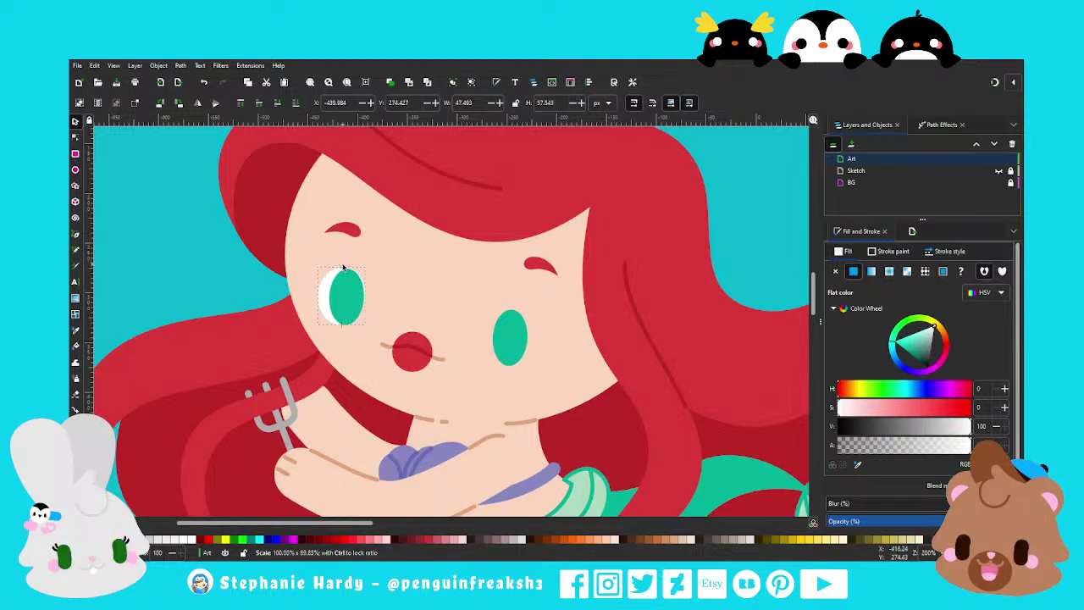
drag(343, 268, 343, 266)
key(Escape)
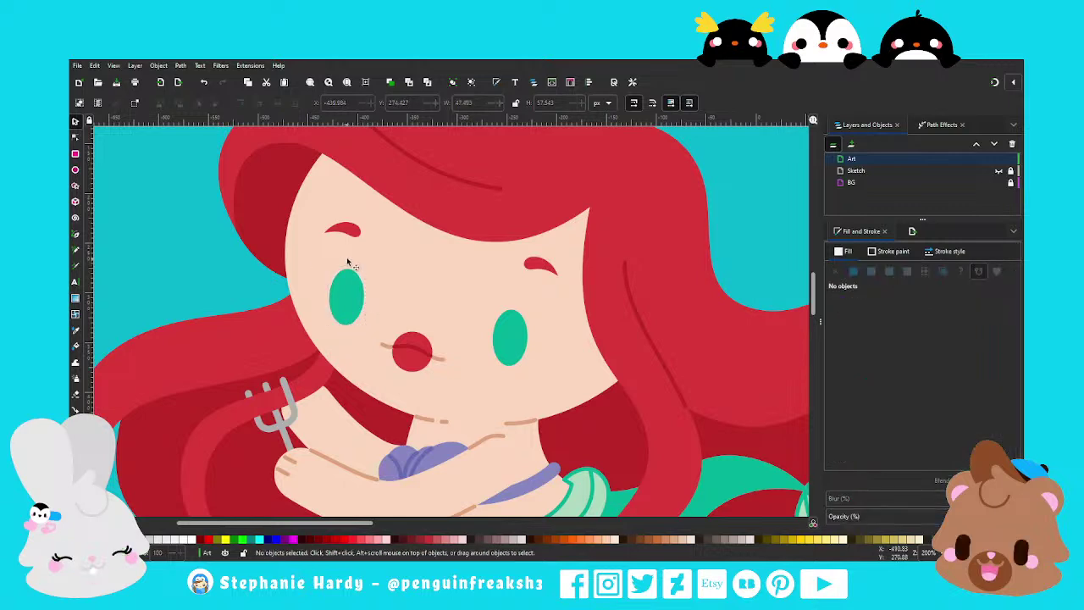
ctrl+scroll(356, 297, down, 2)
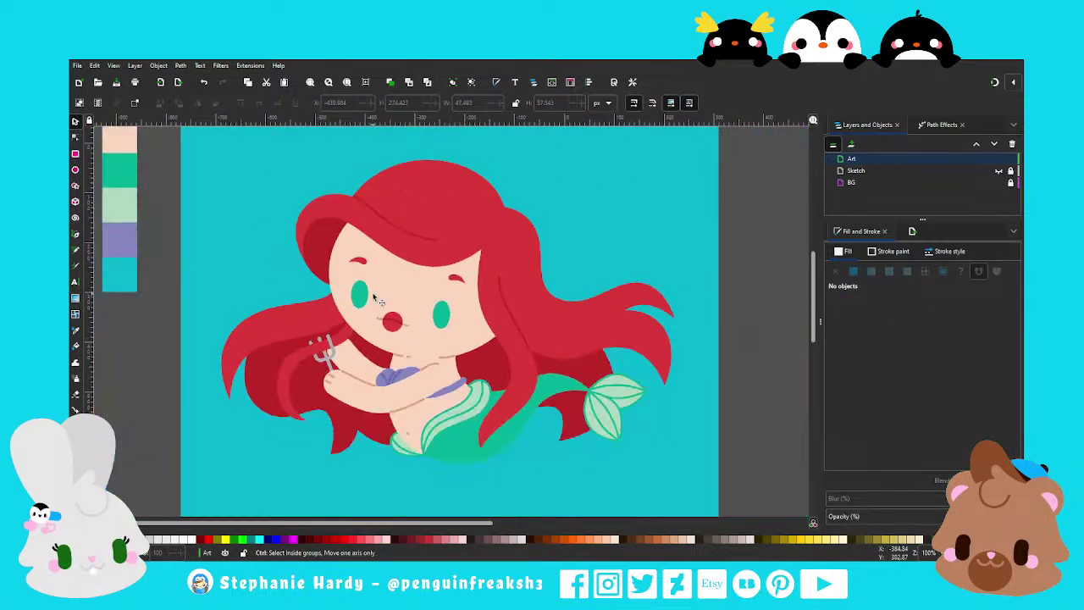
click(439, 319)
Try moving the right green eye, then undo the change
key(Escape)
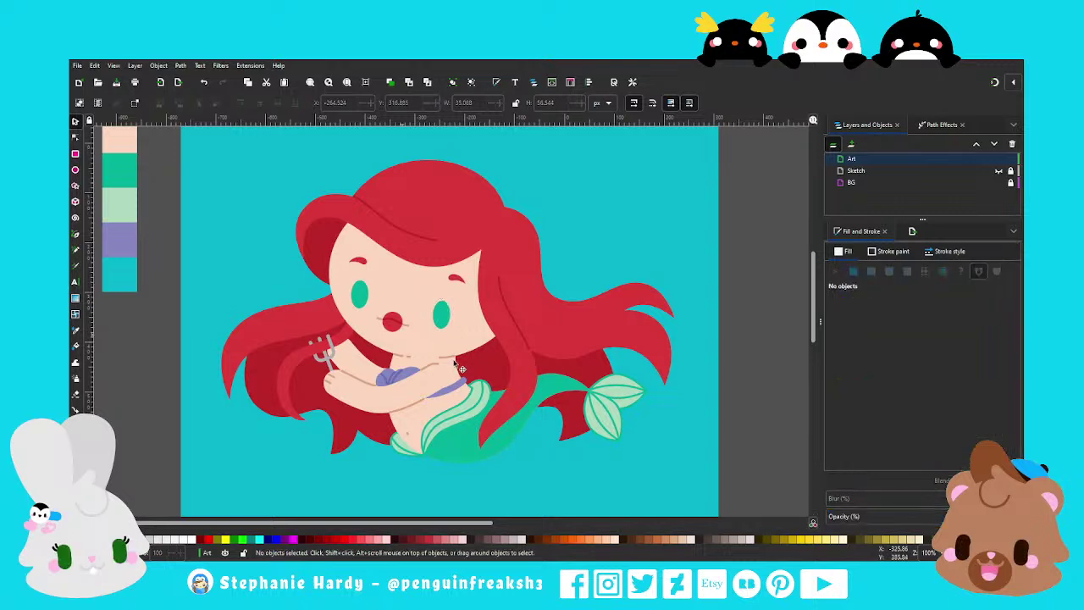
ctrl+scroll(473, 388, down, 1)
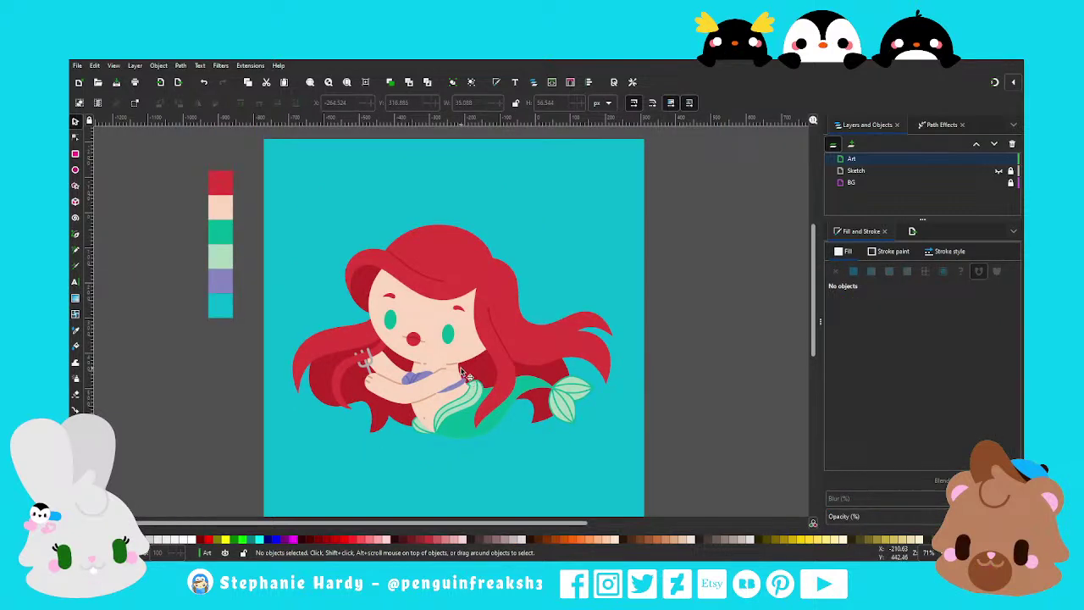
click(449, 335)
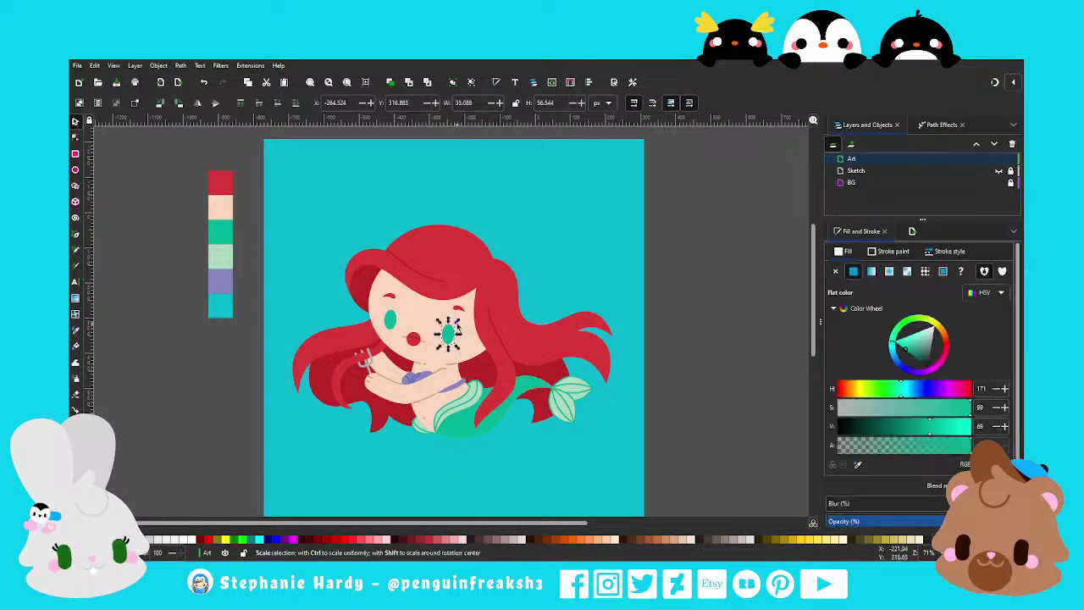
drag(457, 333, 449, 339)
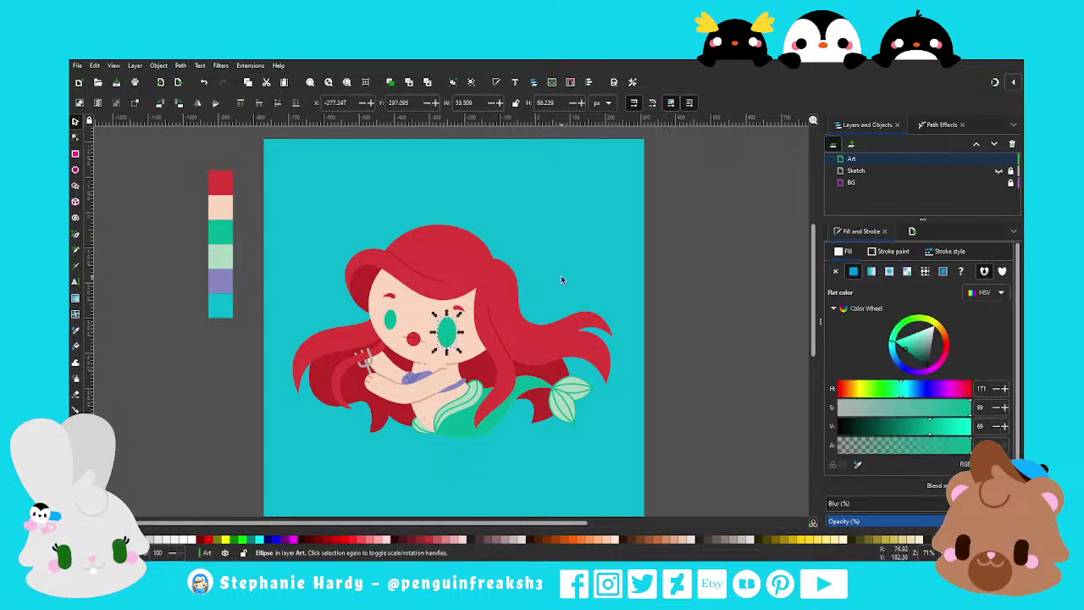
click(670, 306)
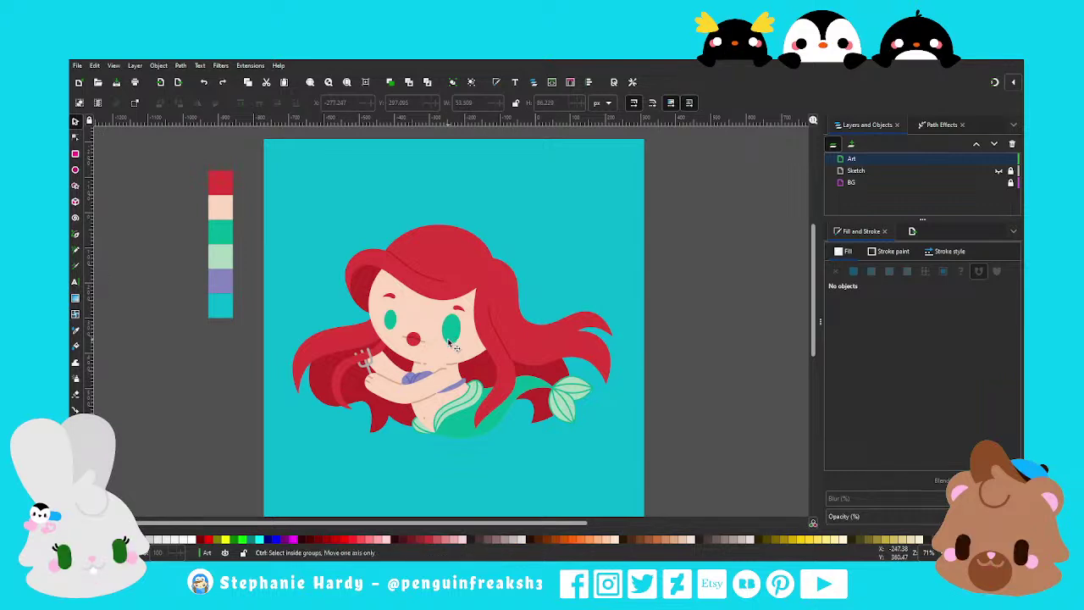
key(ctrl+z)
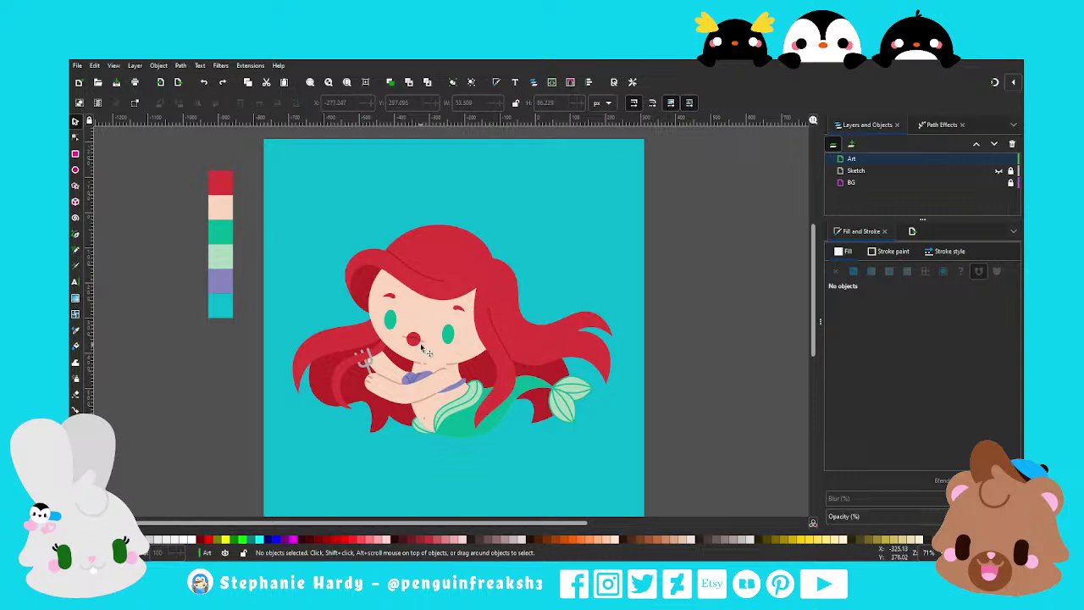
ctrl+scroll(405, 331, up, 1)
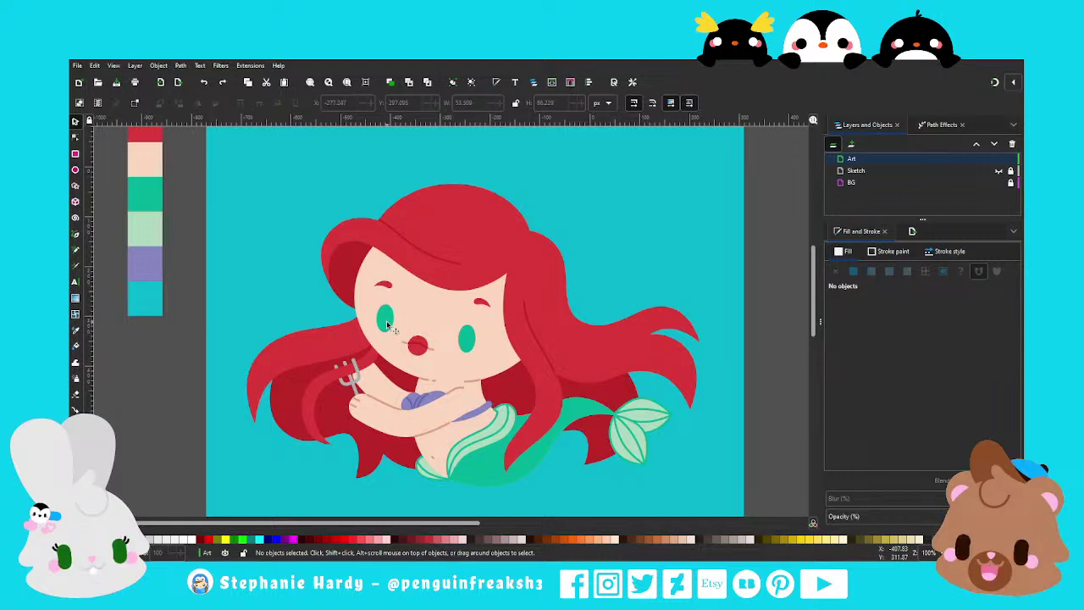
Delete the left and right green eyes
click(386, 325)
key(Delete)
click(467, 339)
key(Delete)
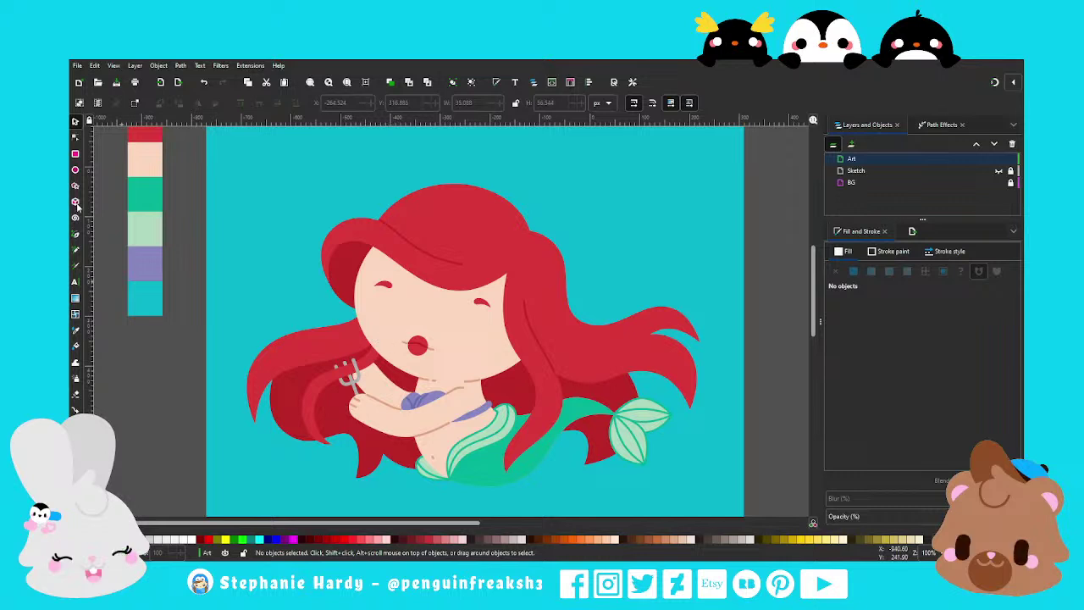
Draw a small teal-green circle for the right eye and nudge it into place
click(75, 170)
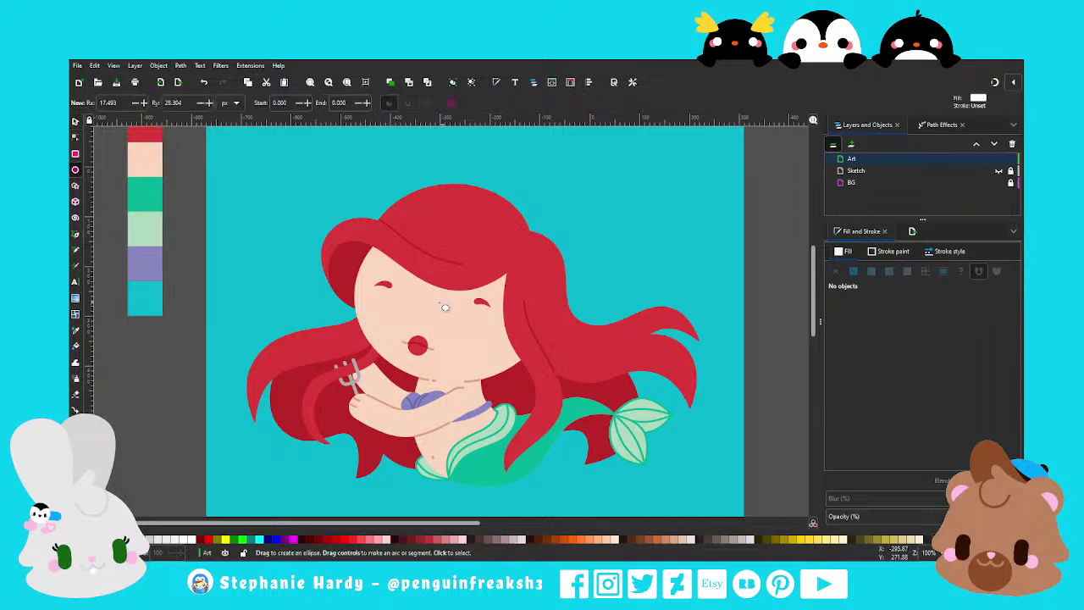
ctrl+scroll(497, 361, up, 1)
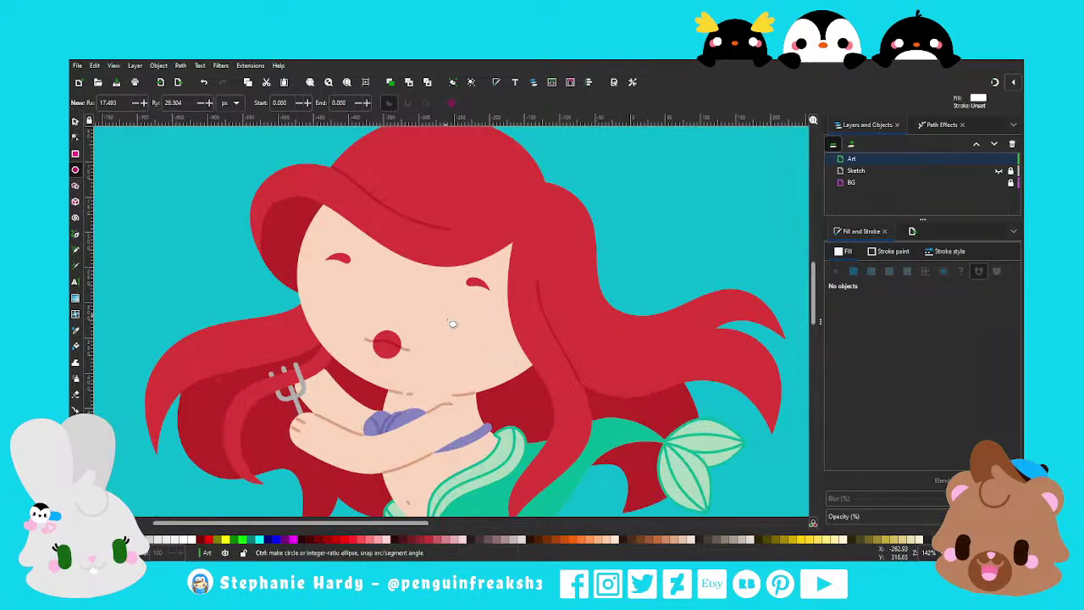
drag(444, 315, 481, 351)
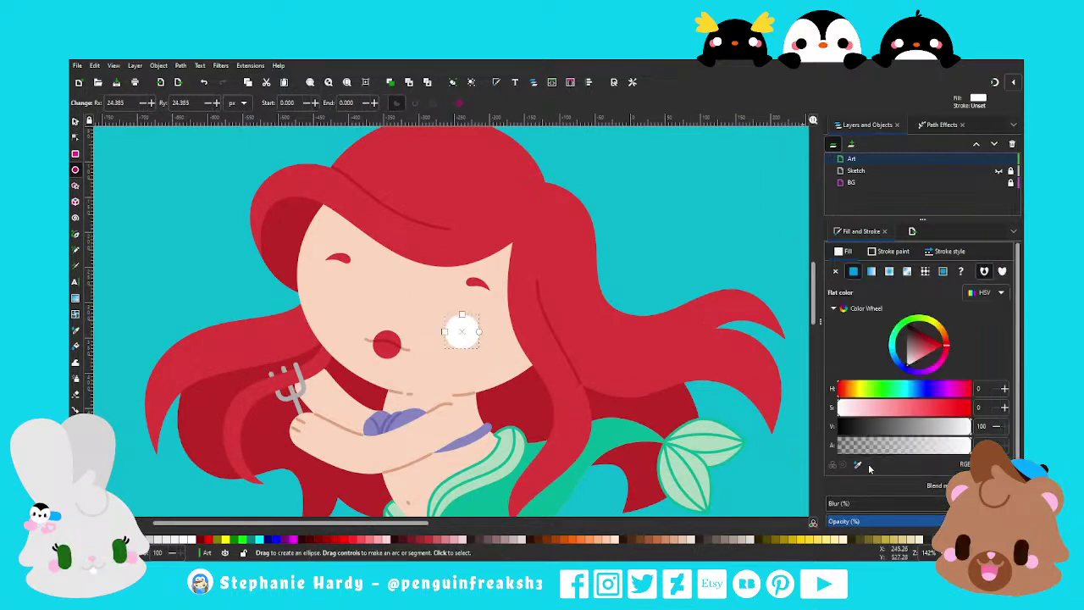
click(858, 464)
click(593, 449)
ctrl+scroll(455, 341, up, 2)
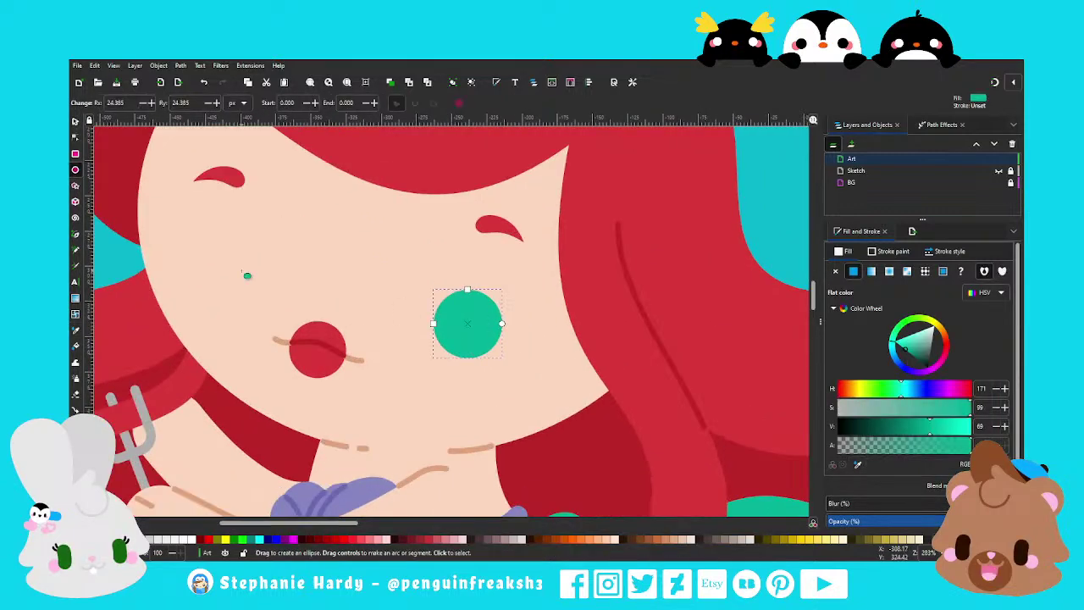
click(75, 121)
drag(466, 332, 445, 338)
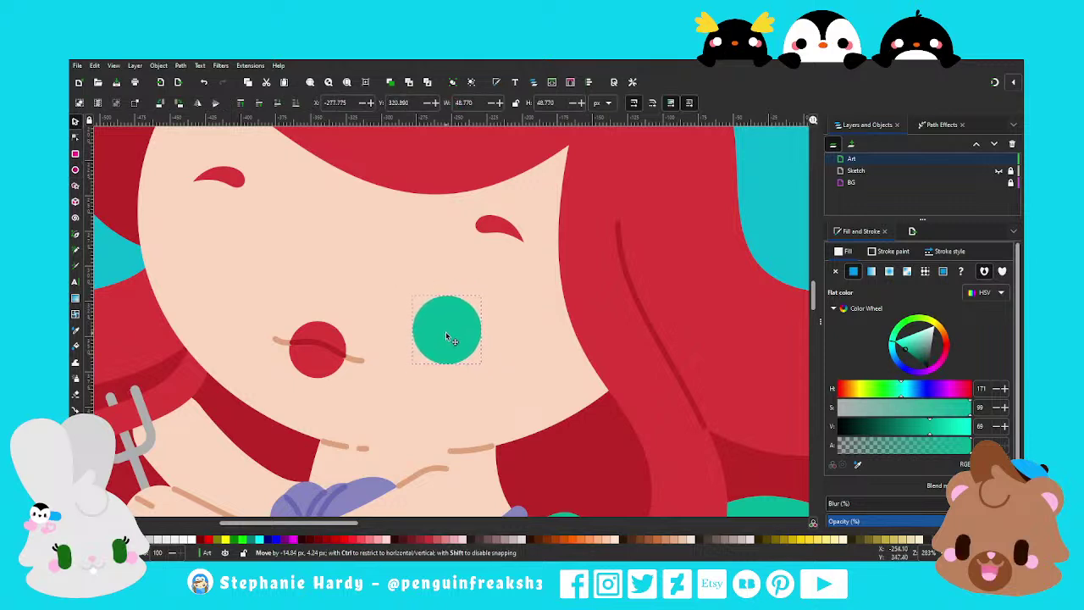
Draw a black lash line over the eye, bend it into an arc, stroke width 10
click(75, 234)
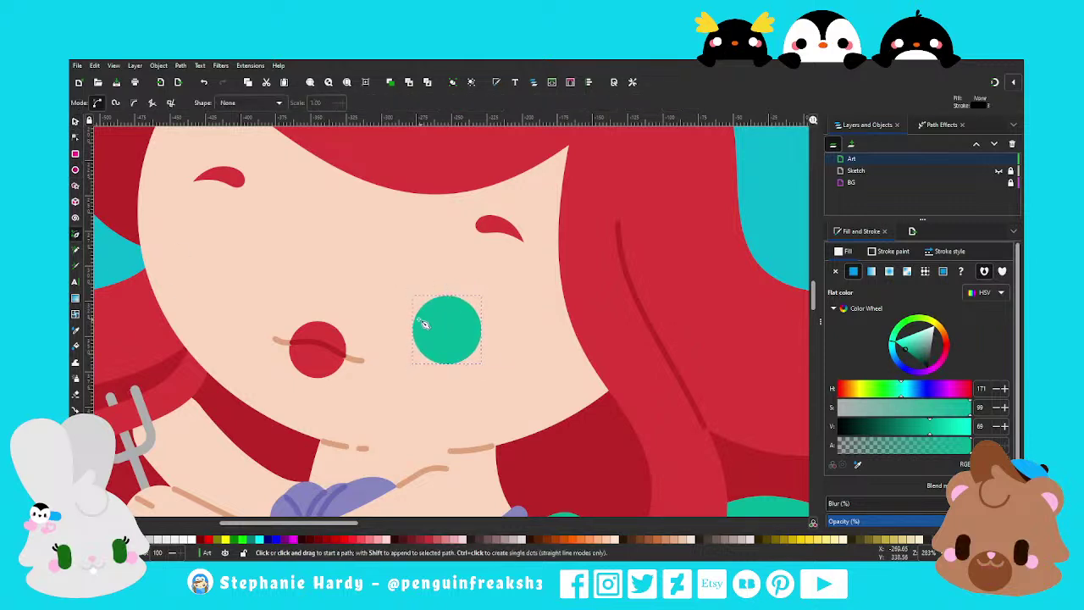
click(409, 319)
double_click(507, 322)
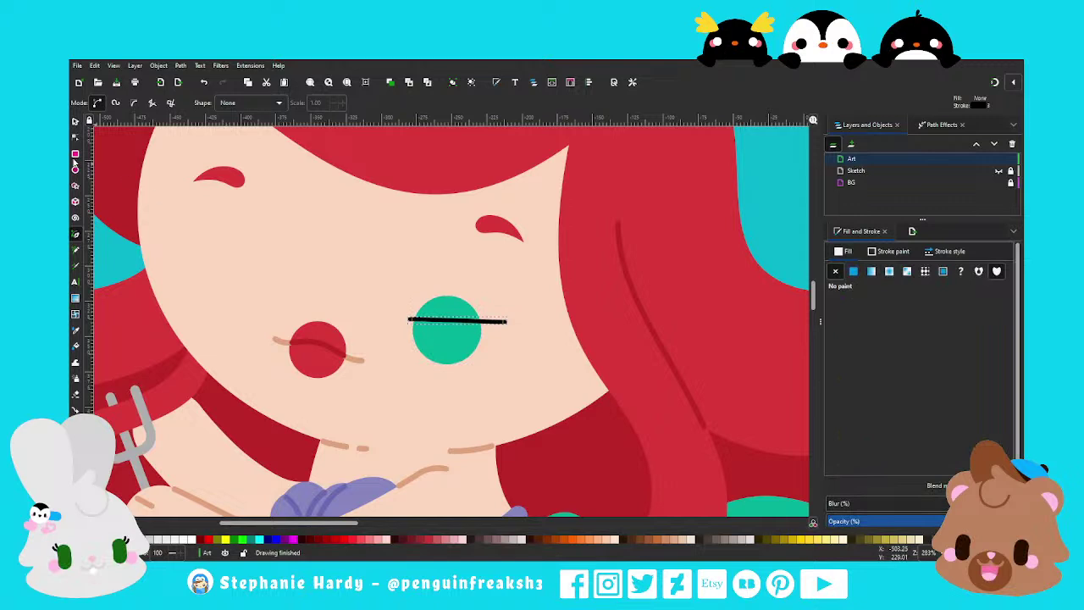
click(75, 138)
drag(457, 321, 458, 305)
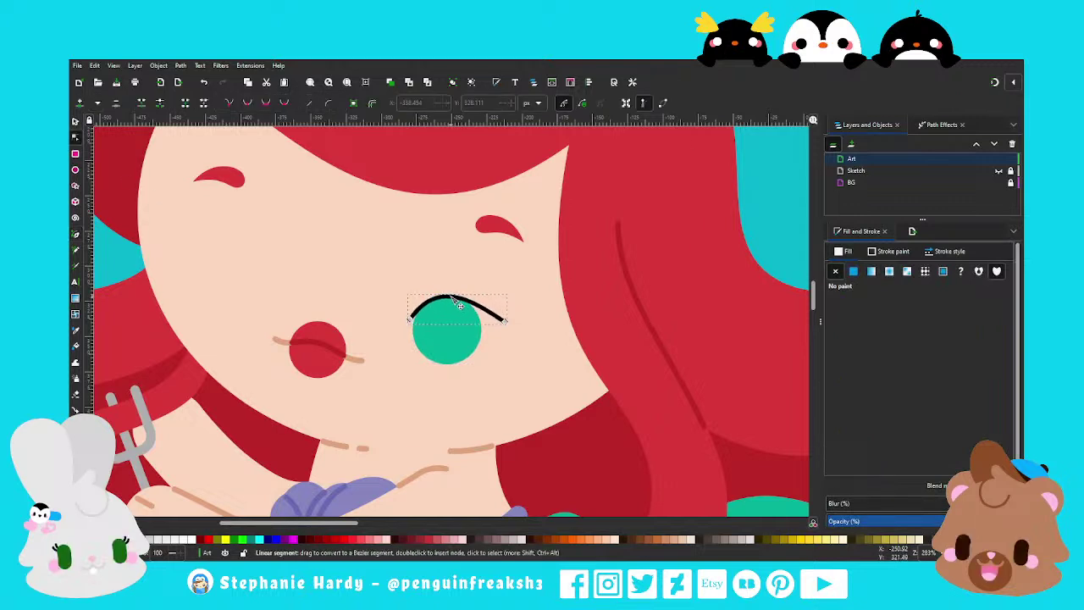
click(947, 251)
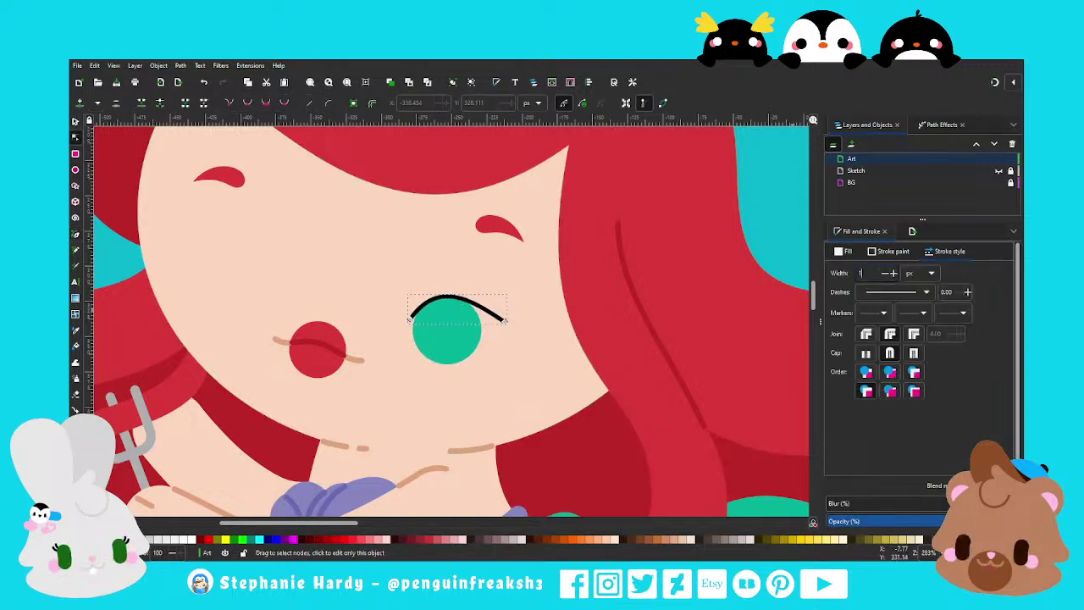
text(0)
key(Return)
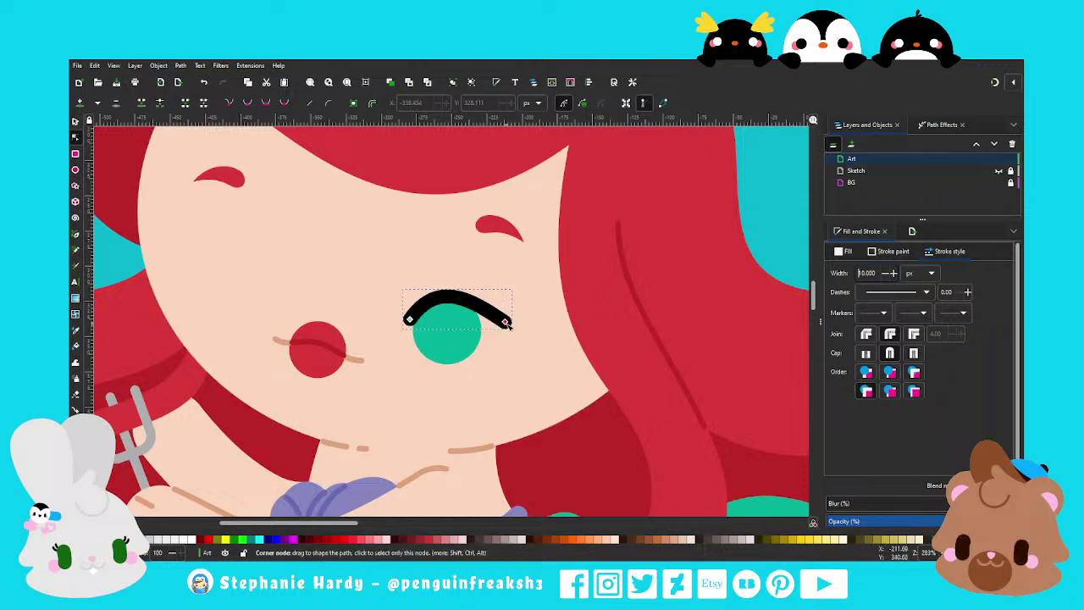
mouse_move(474, 302)
mouse_down()
mouse_move(489, 301)
mouse_move(434, 274)
mouse_move(489, 293)
mouse_up()
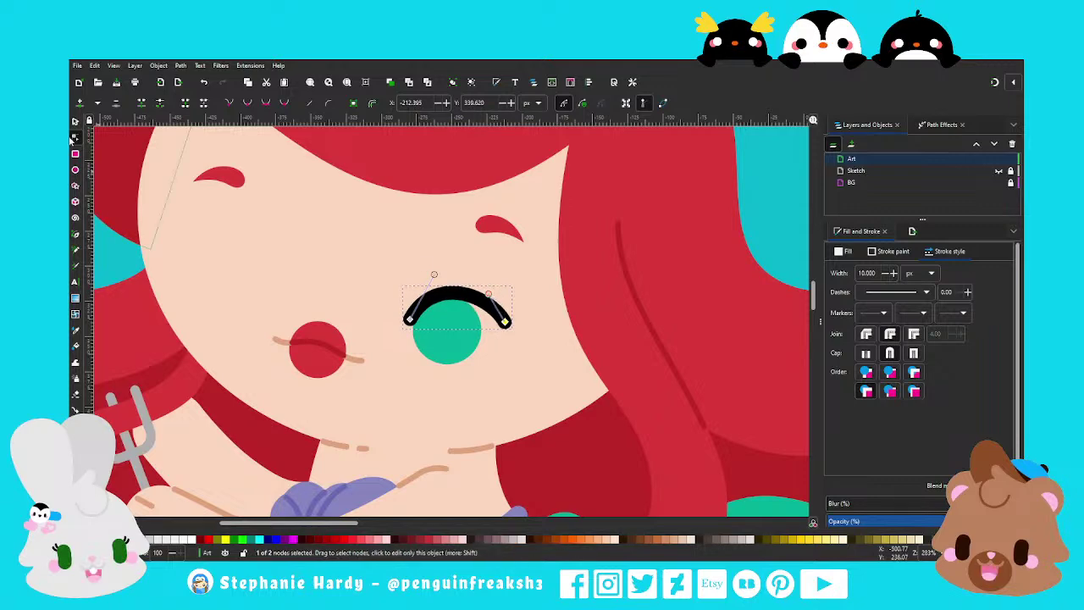
Zoom in on the face and select the teal eye circle with its lash arc
key(s)
key(1)
key(Escape)
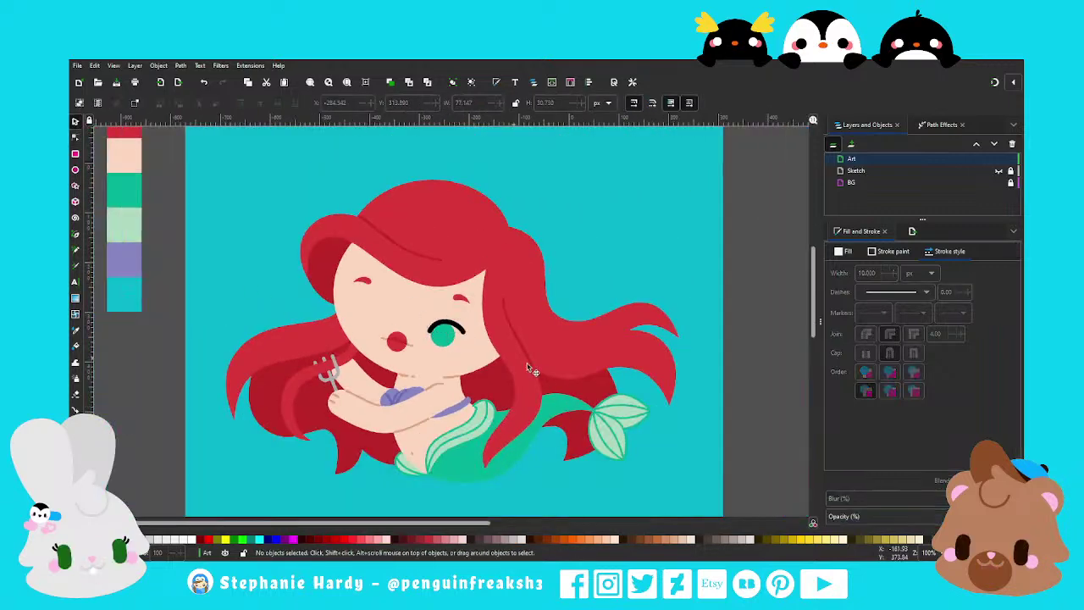
key(2)
click(456, 343)
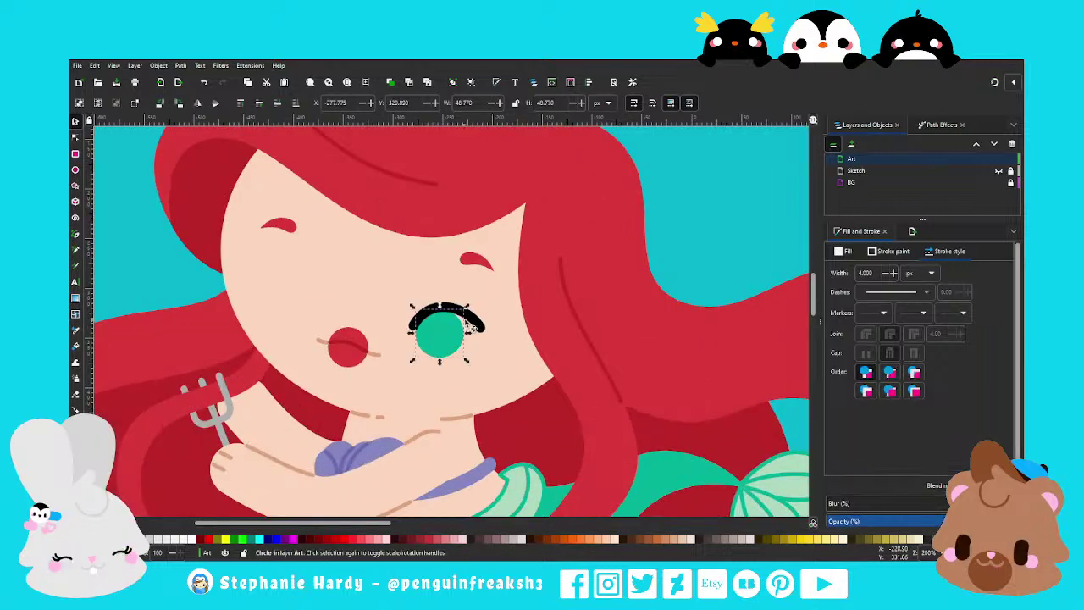
shift+click(469, 324)
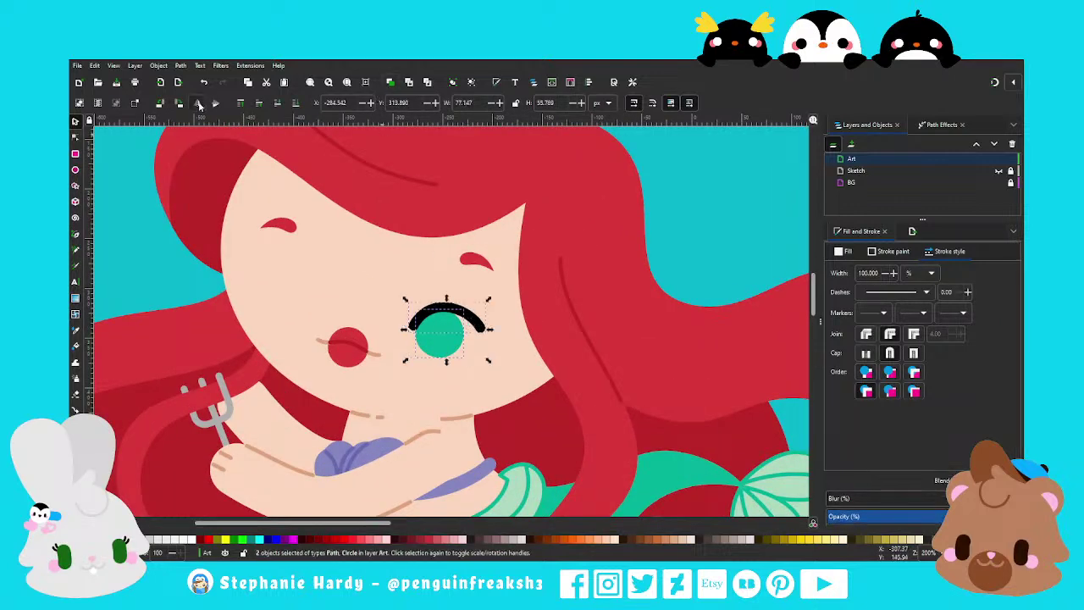
Duplicate the eye and lash onto the left side of the face, tilted about 15°
click(439, 335)
key(ctrl+d)
drag(439, 335, 288, 299)
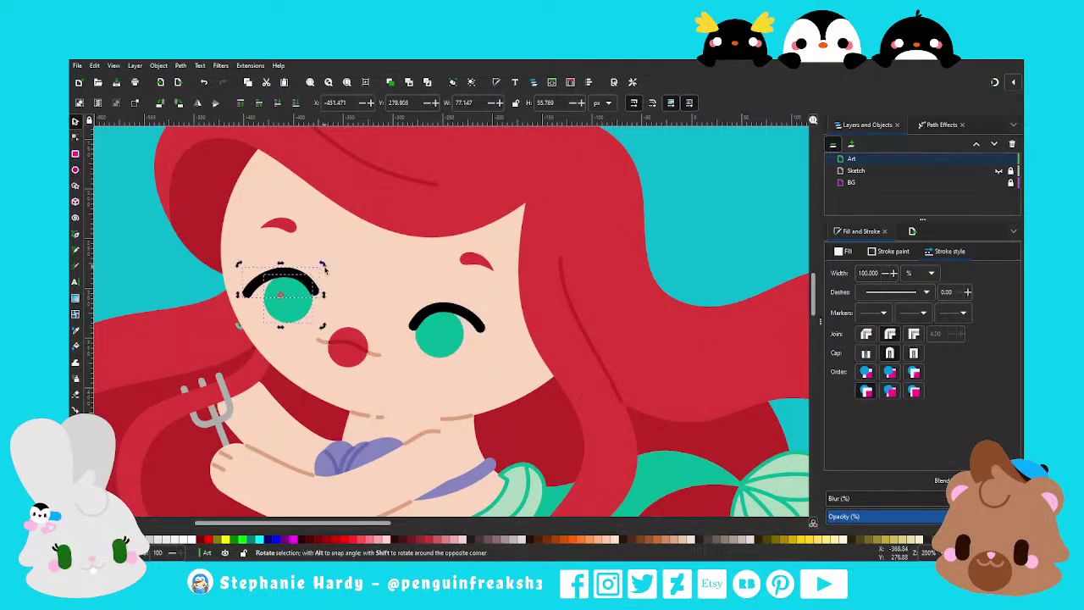
mouse_move(323, 268)
mouse_down()
mouse_move(324, 290)
mouse_move(286, 314)
mouse_up()
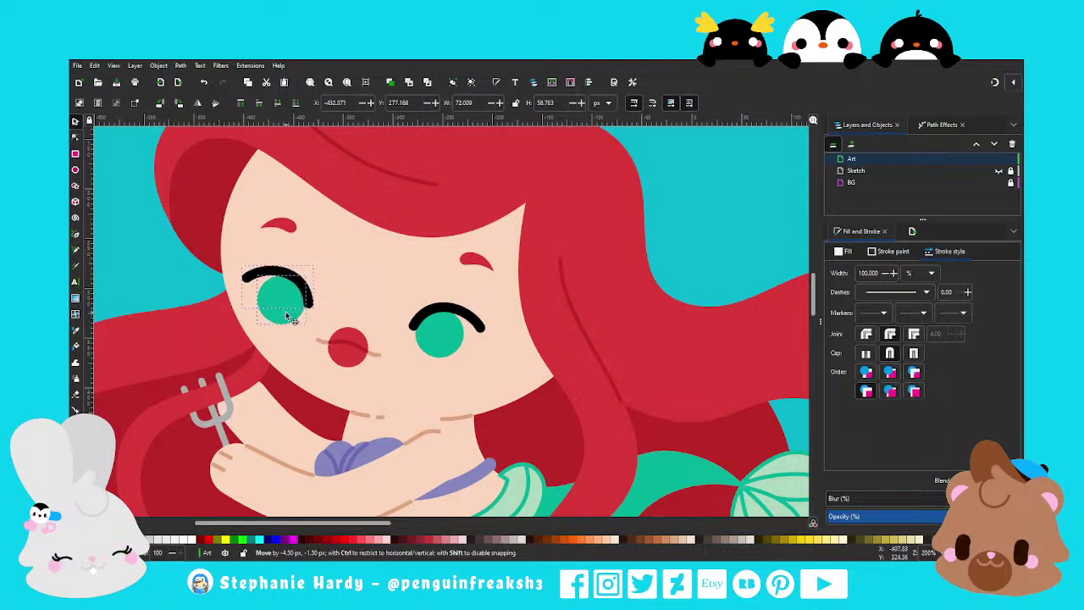
Zoom back in on the eyes and select the left eye's green circle
key(Escape)
key(minus)
key(minus)
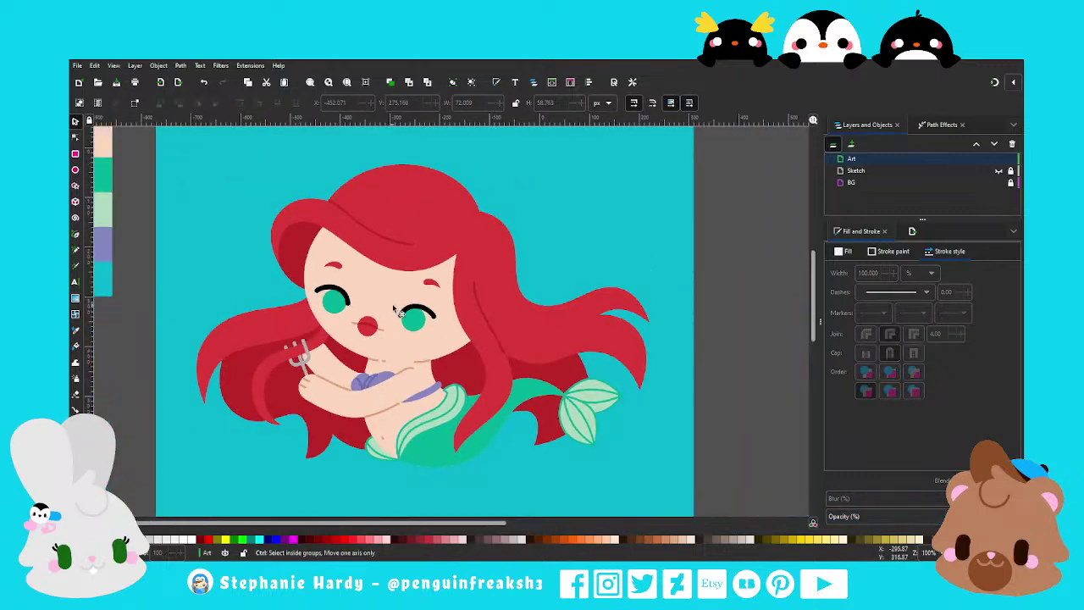
key(minus)
key(plus)
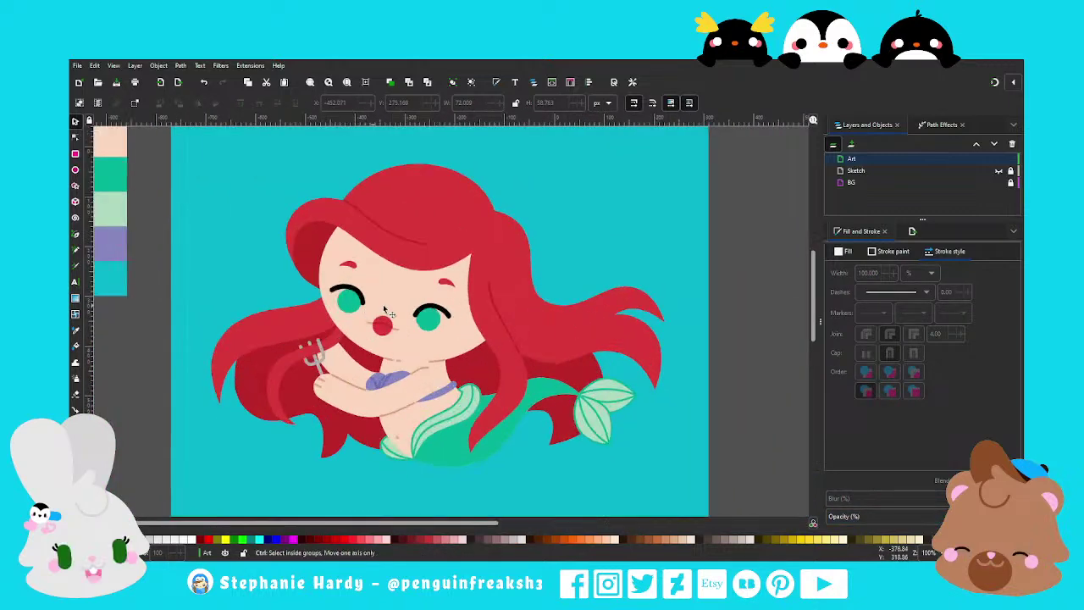
key(plus)
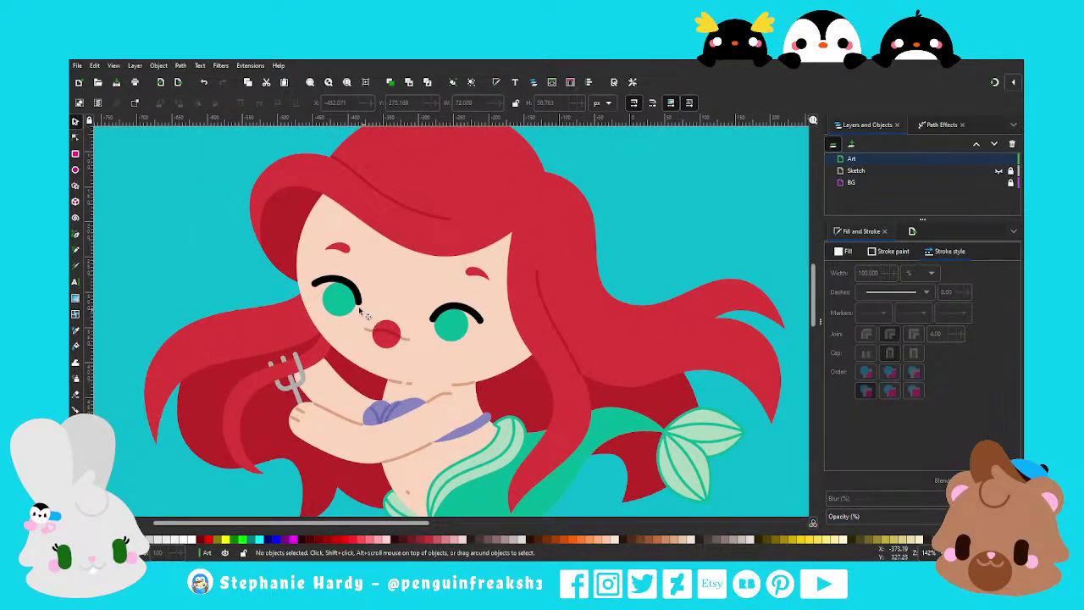
key(plus)
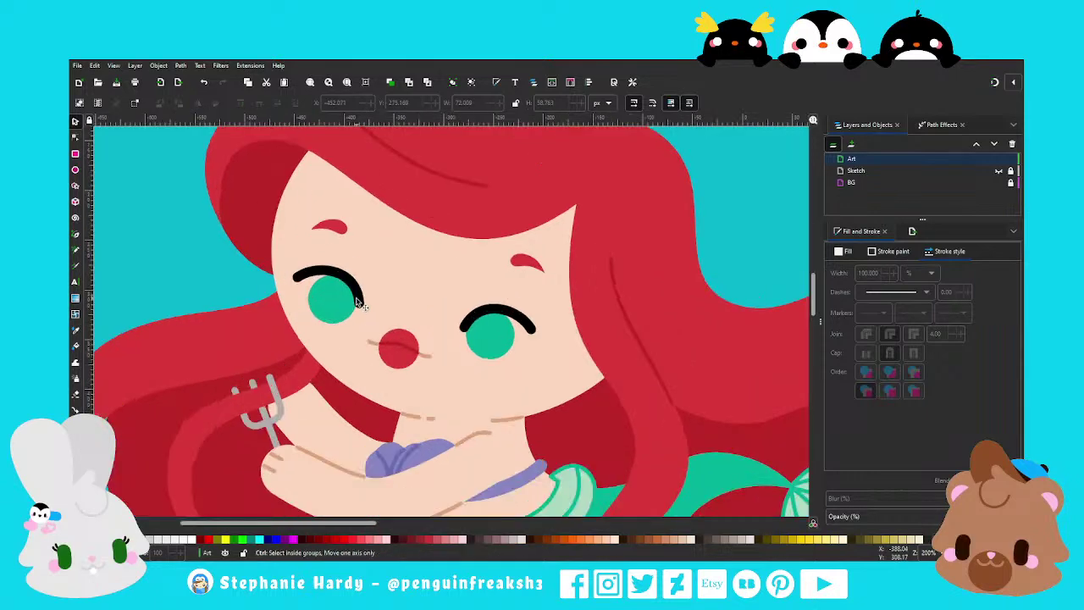
key(plus)
click(320, 301)
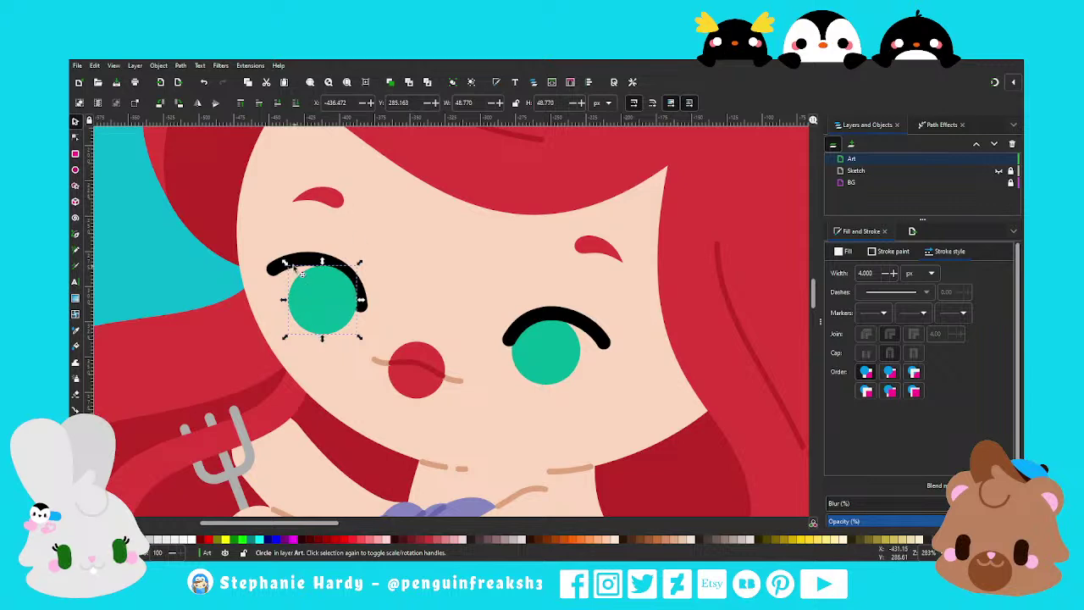
Enlarge the left eye's green circle, place it behind the lash and squash it slightly
drag(284, 262, 266, 255)
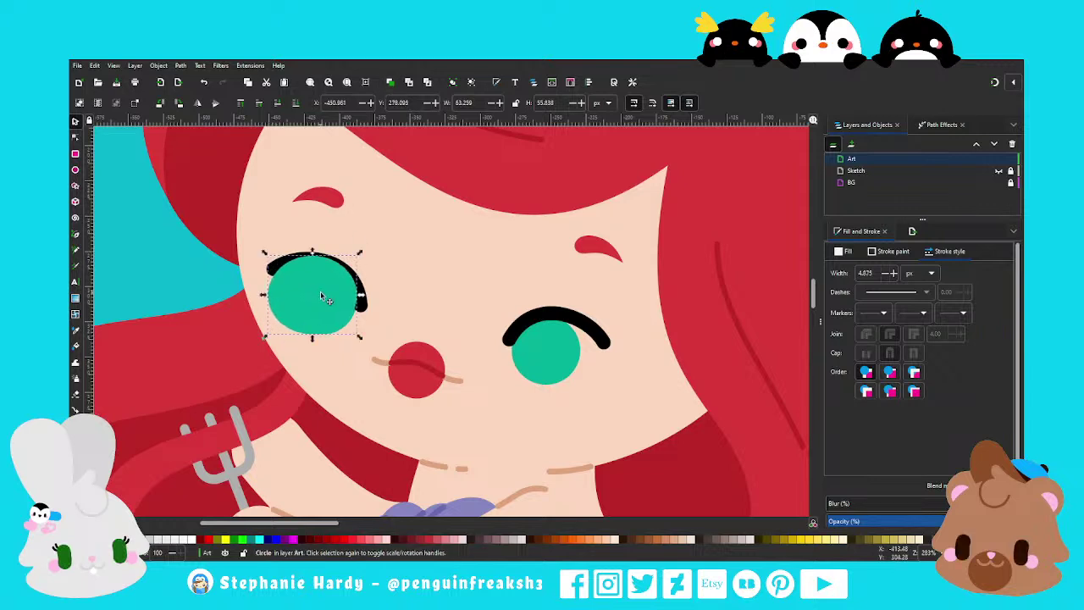
click(278, 103)
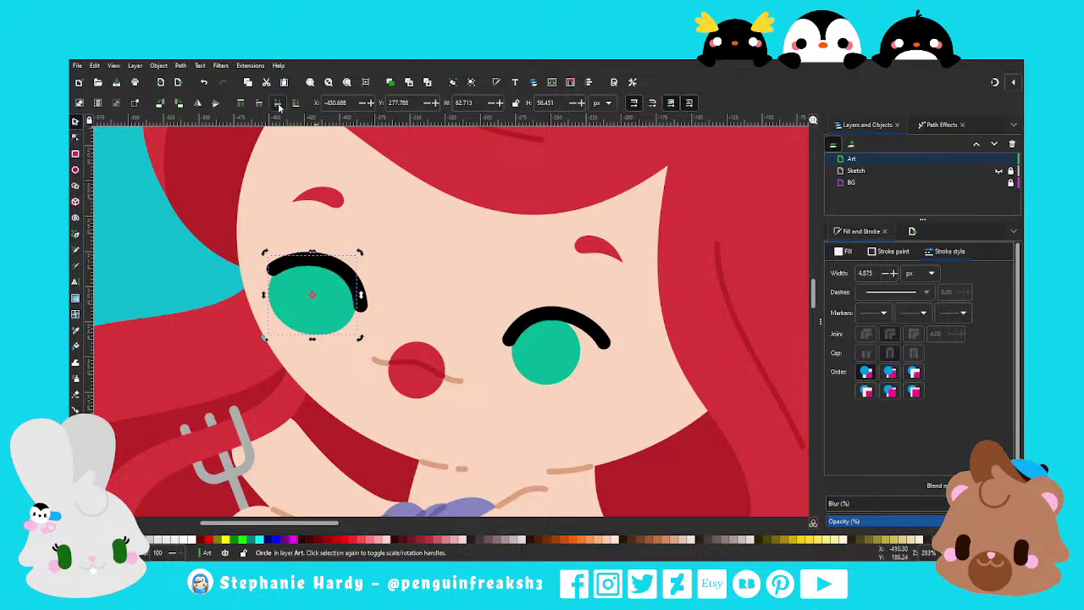
click(845, 252)
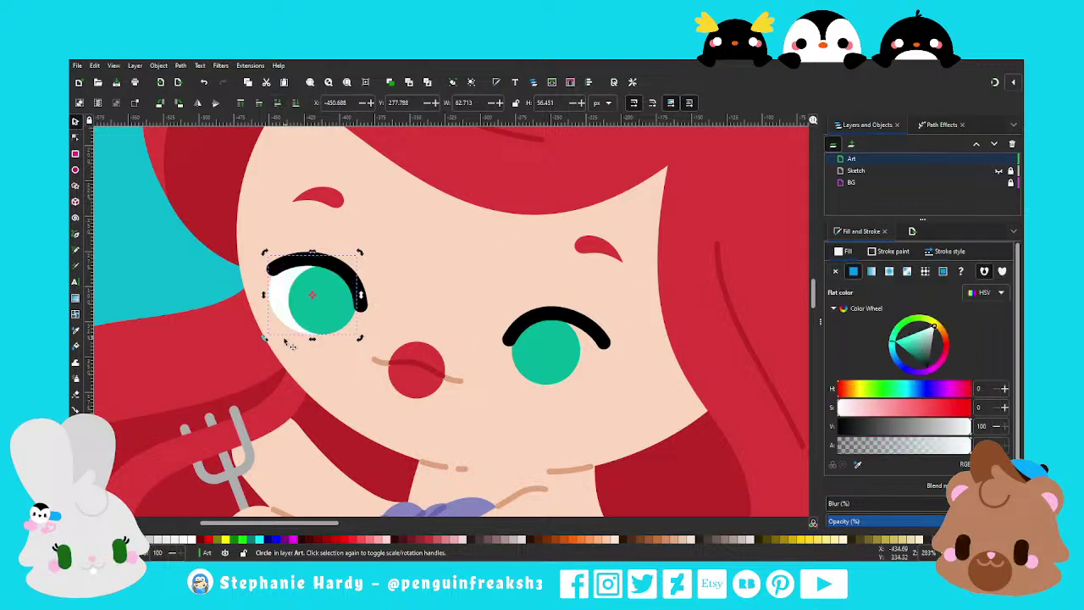
drag(268, 343, 266, 331)
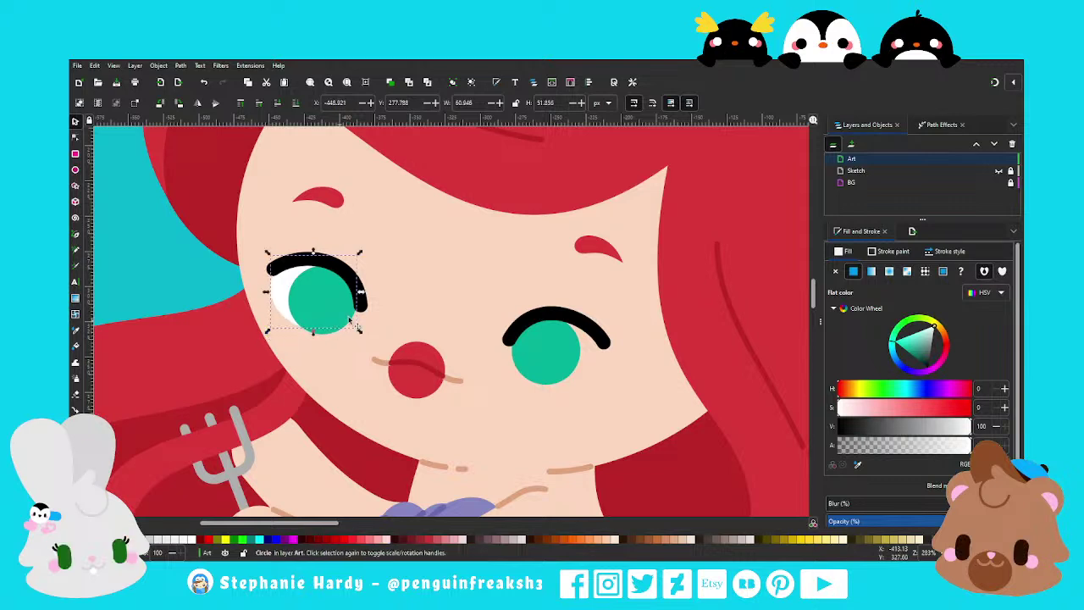
Tilt the left iris slightly and nudge it down and right under the lash
click(298, 300)
drag(359, 332, 356, 349)
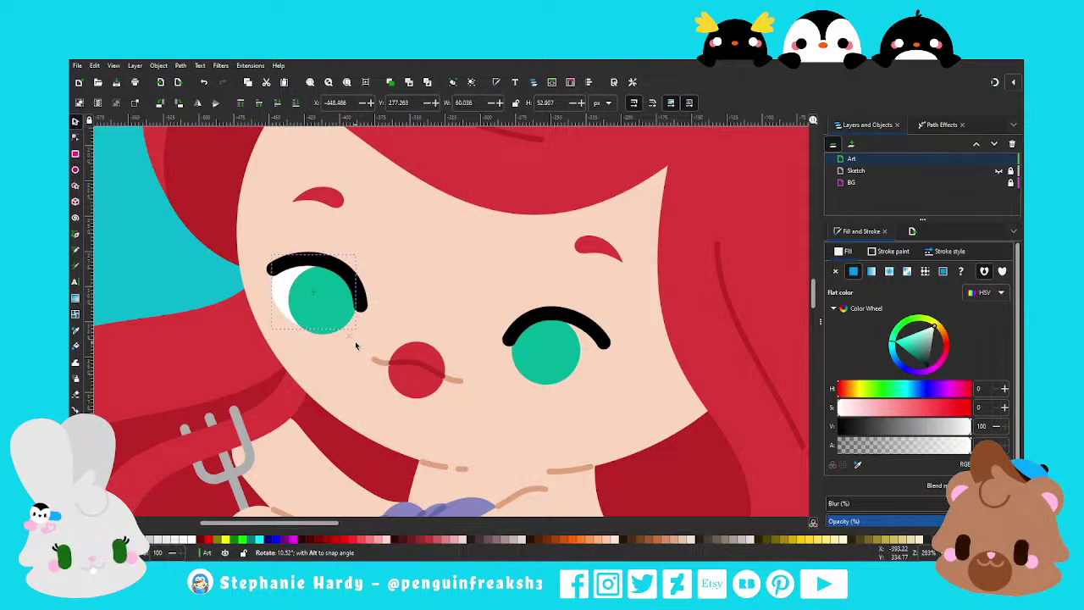
drag(283, 291, 285, 297)
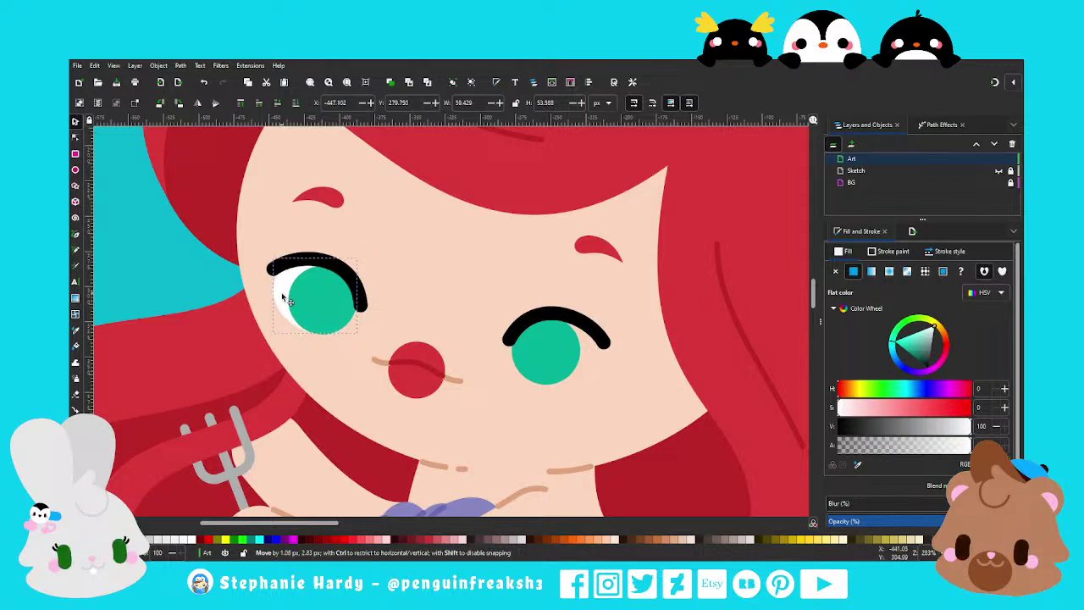
key(Escape)
ctrl+scroll(311, 307, down, 3)
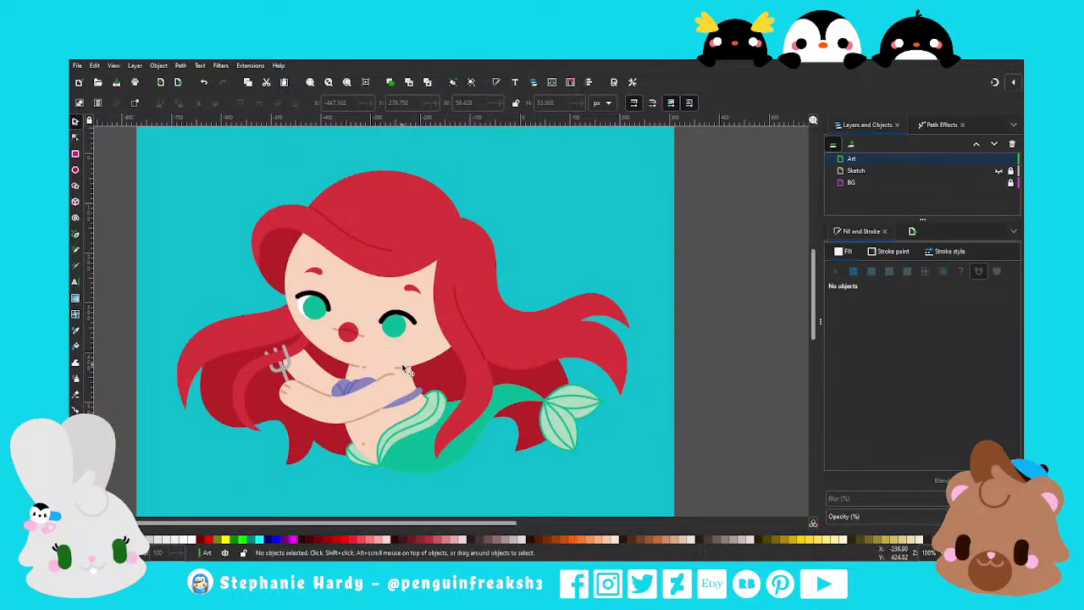
ctrl+scroll(348, 332, up, 2)
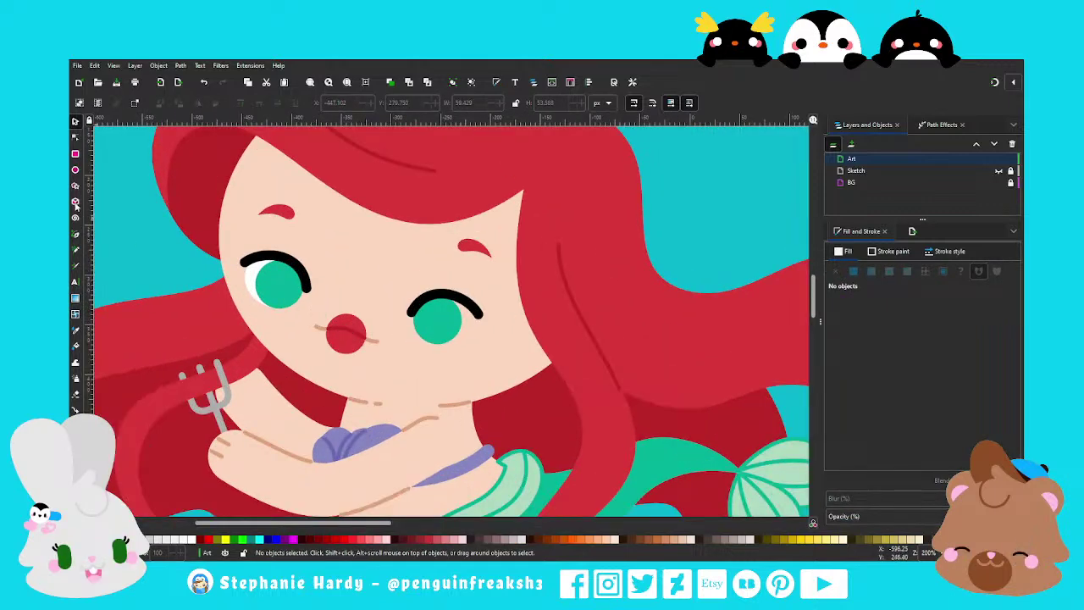
Draw a small white highlight ellipse and place it on the left iris
click(75, 170)
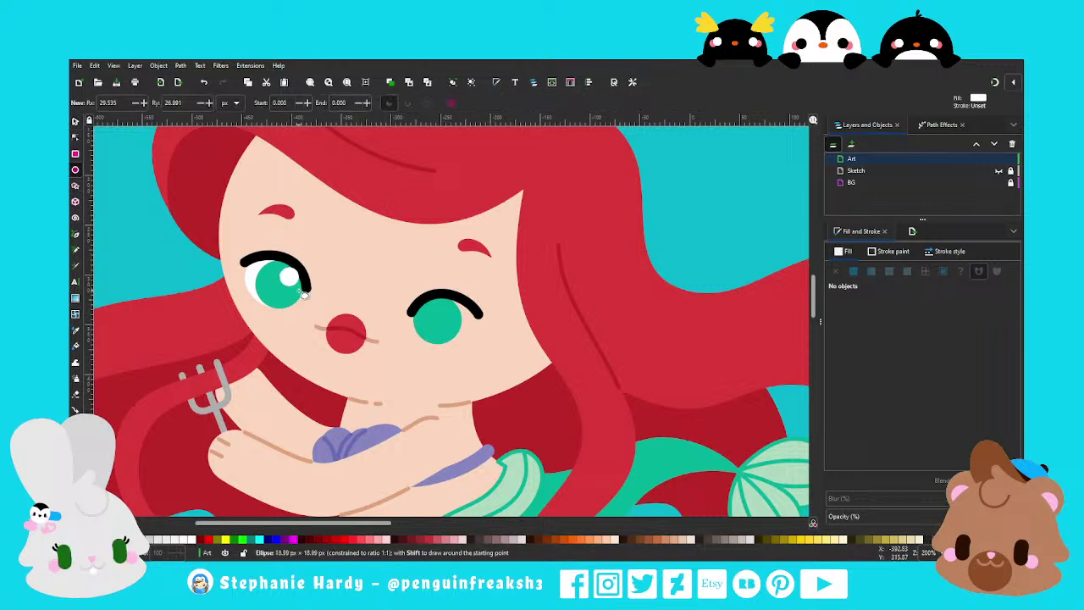
drag(302, 293, 287, 275)
click(75, 122)
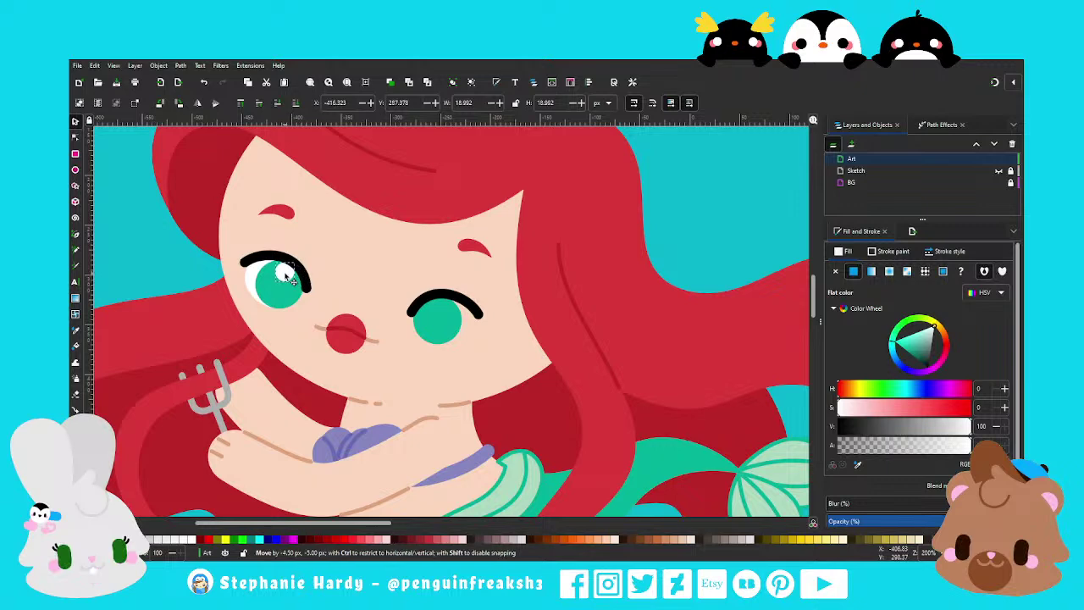
drag(288, 276, 262, 291)
key(Escape)
ctrl+scroll(270, 301, down, 2)
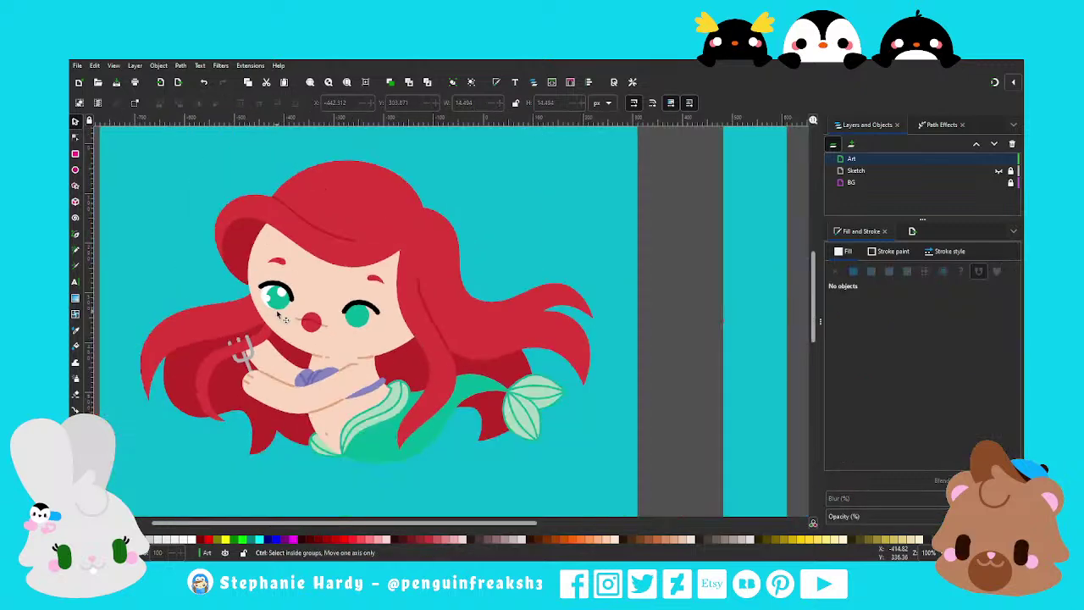
ctrl+scroll(293, 319, down, 1)
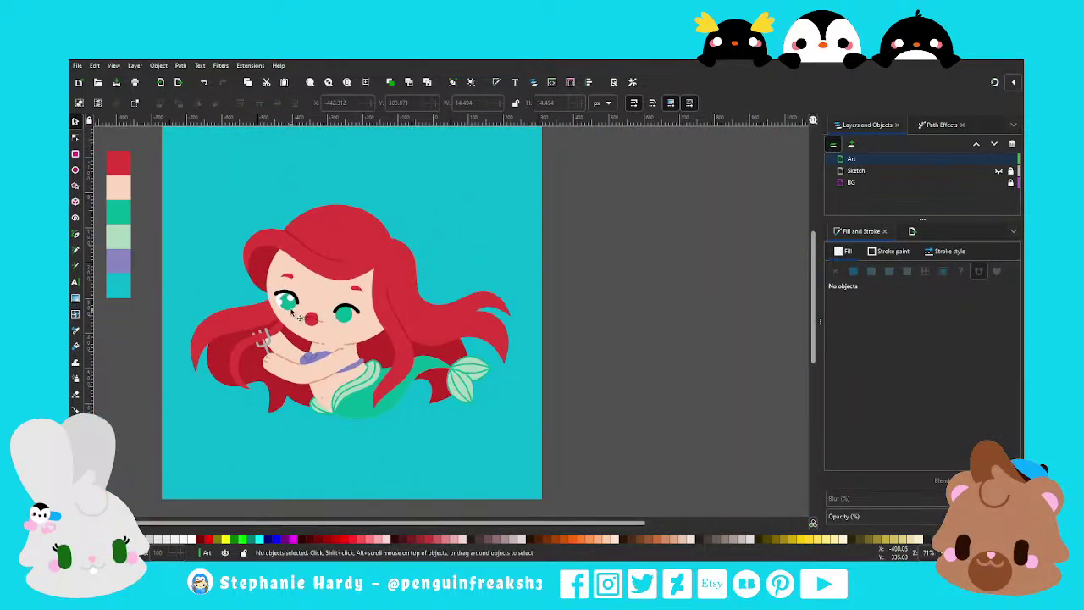
Colour the left eye's outer circle the light mint tail green with the Dropper
click(288, 299)
key(d)
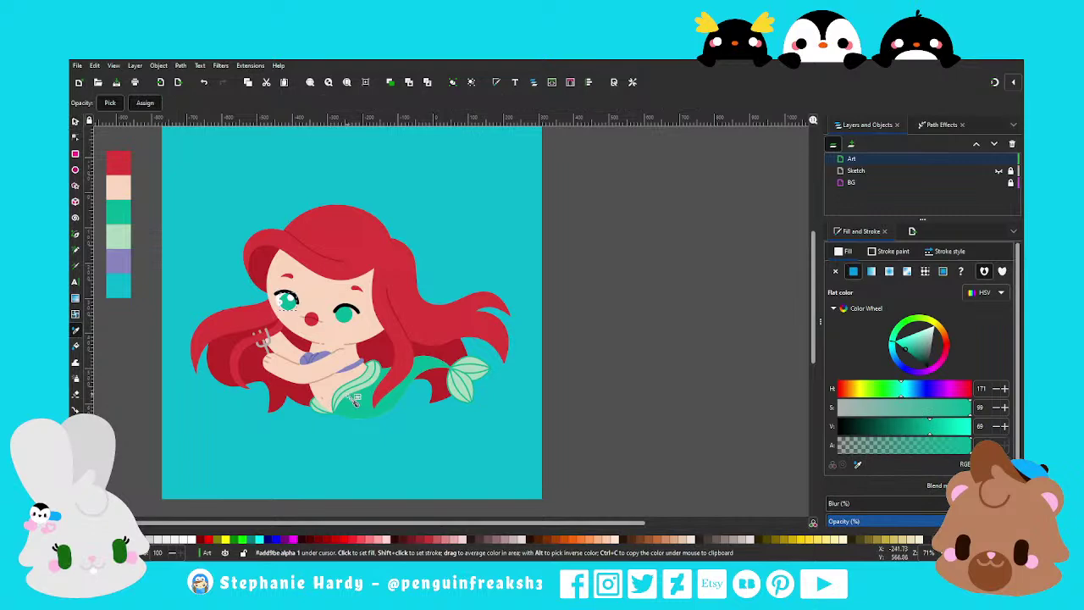
click(379, 377)
ctrl+scroll(278, 310, up, 1)
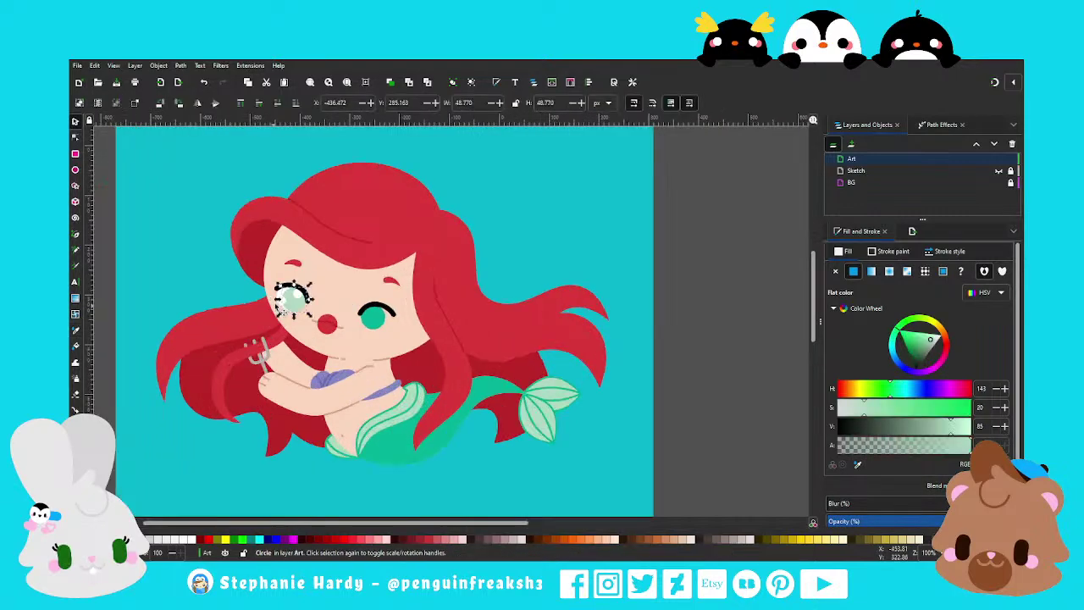
ctrl+scroll(278, 309, up, 2)
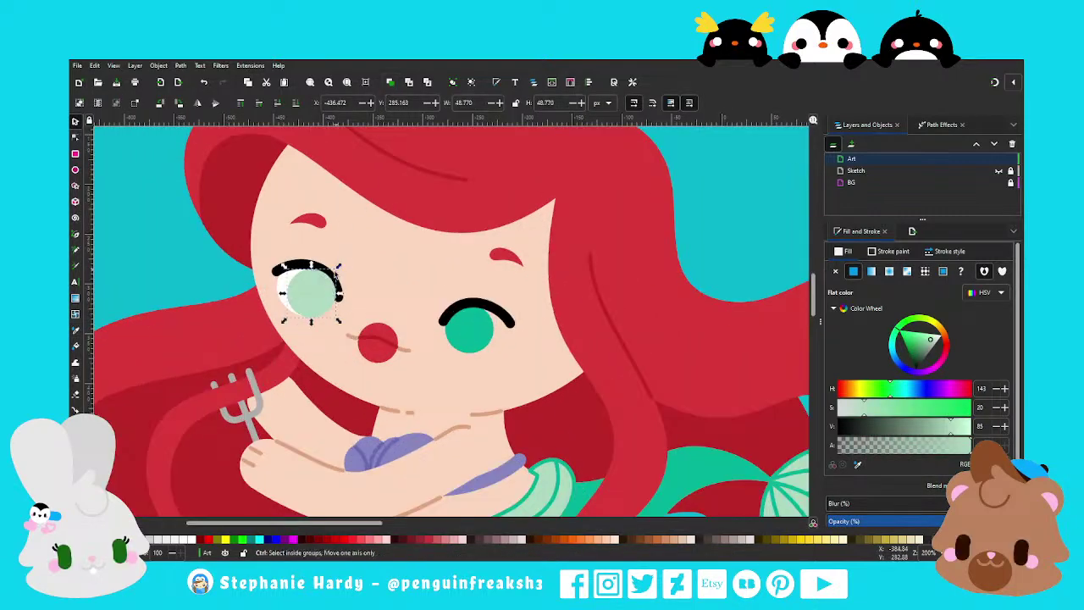
Colour the inner eye circle with the right eye's teal and nudge it into place
ctrl+click(320, 287)
key(1)
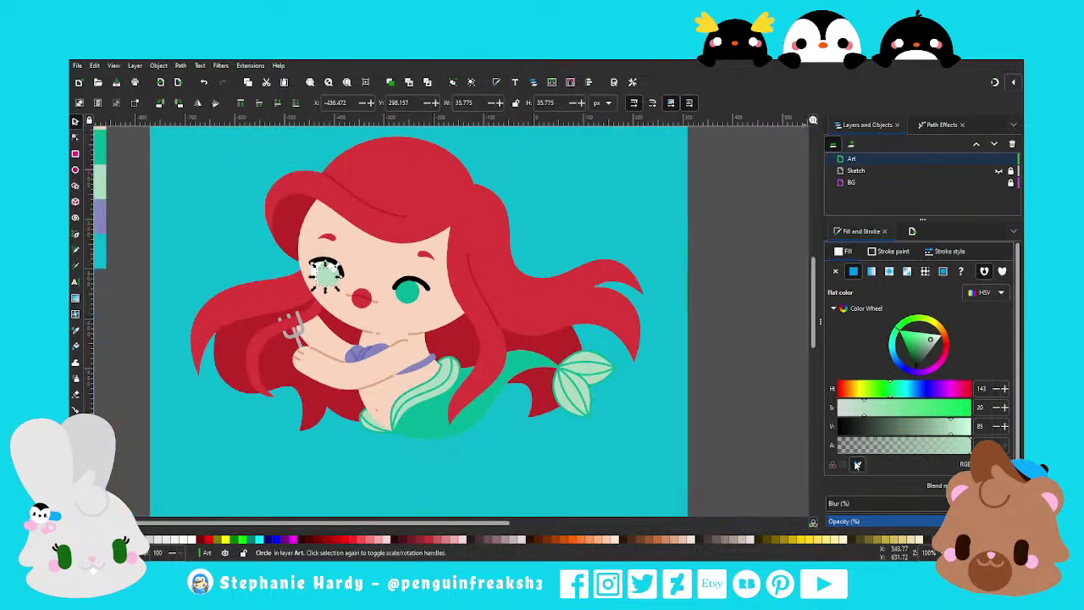
click(857, 465)
click(404, 291)
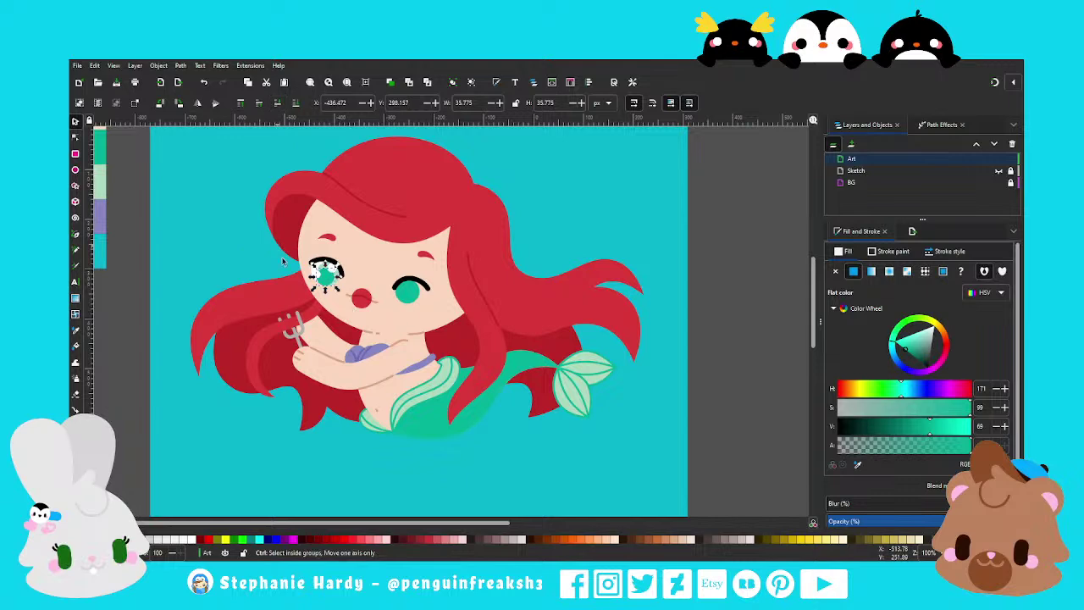
scroll(286, 253, up, 2)
drag(374, 303, 375, 302)
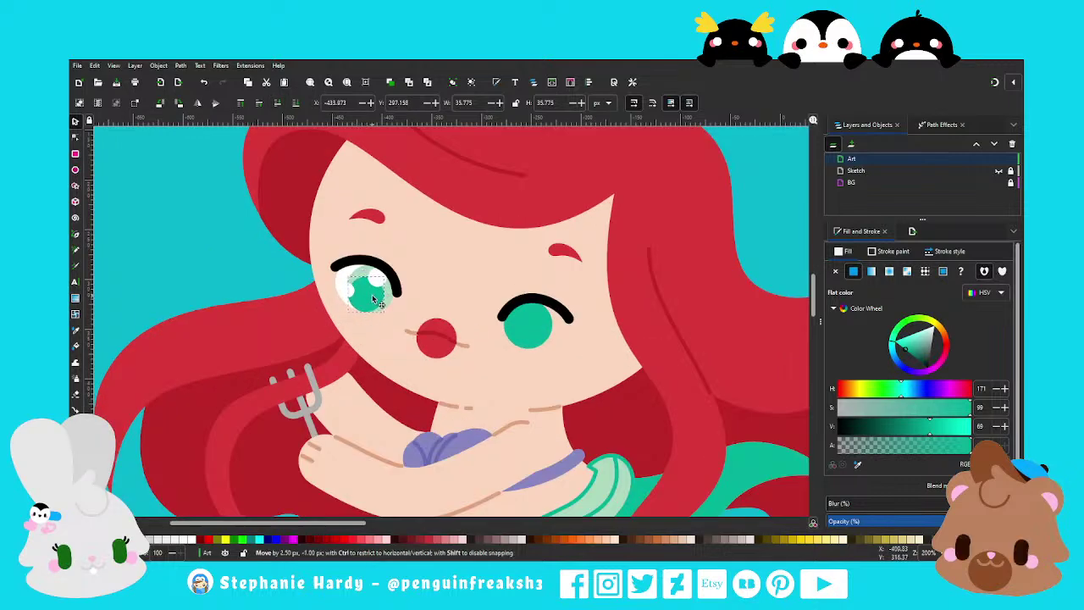
key(Escape)
scroll(328, 354, down, 2)
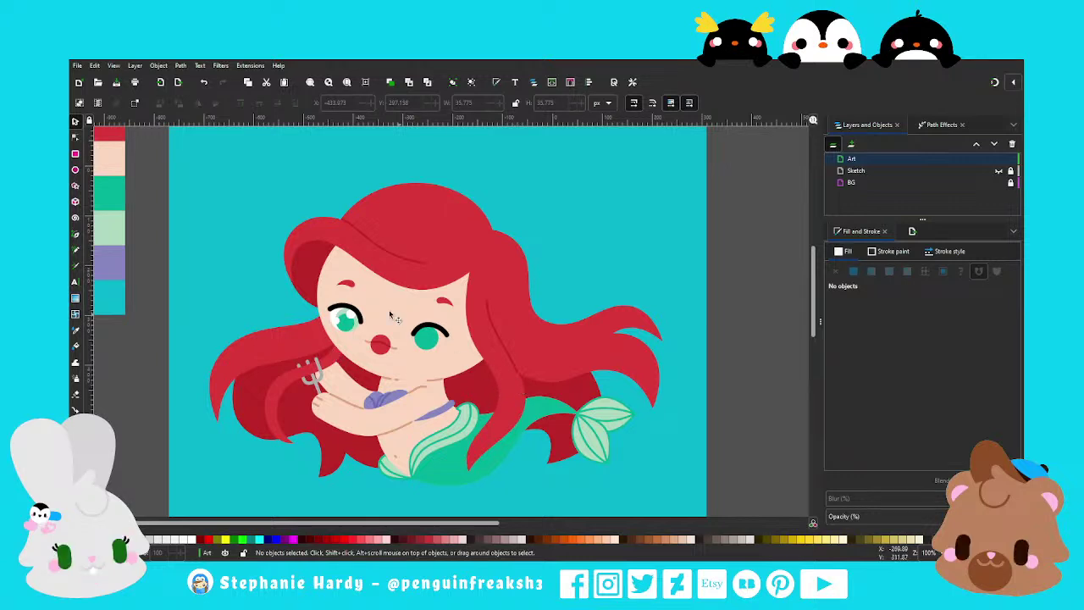
Check the left lash stroke's width settings, then box-select all the left eye's parts
click(348, 314)
click(949, 251)
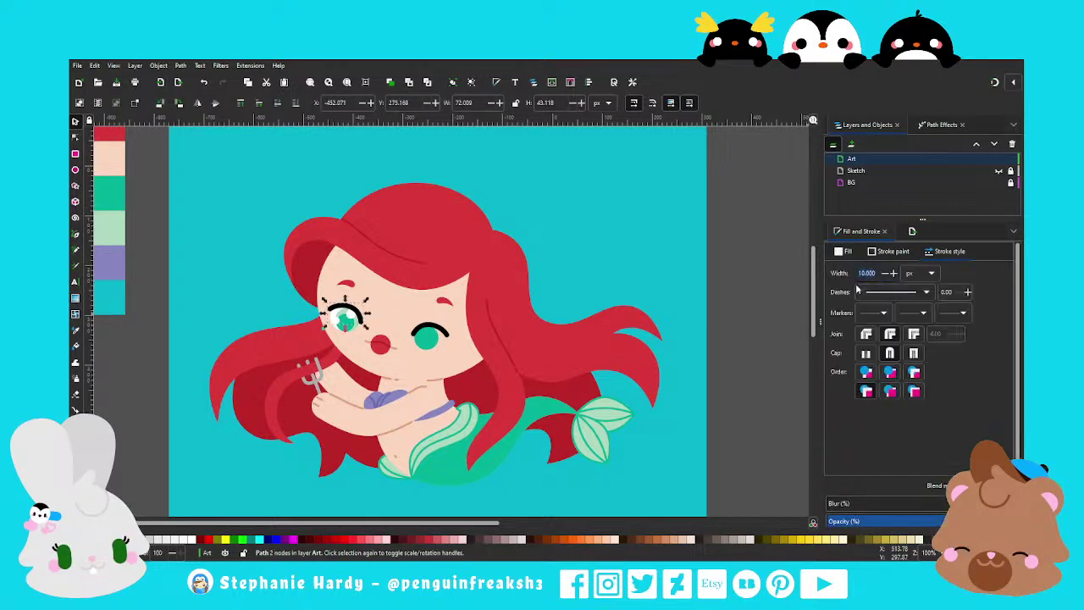
text(5.000)
click(600, 257)
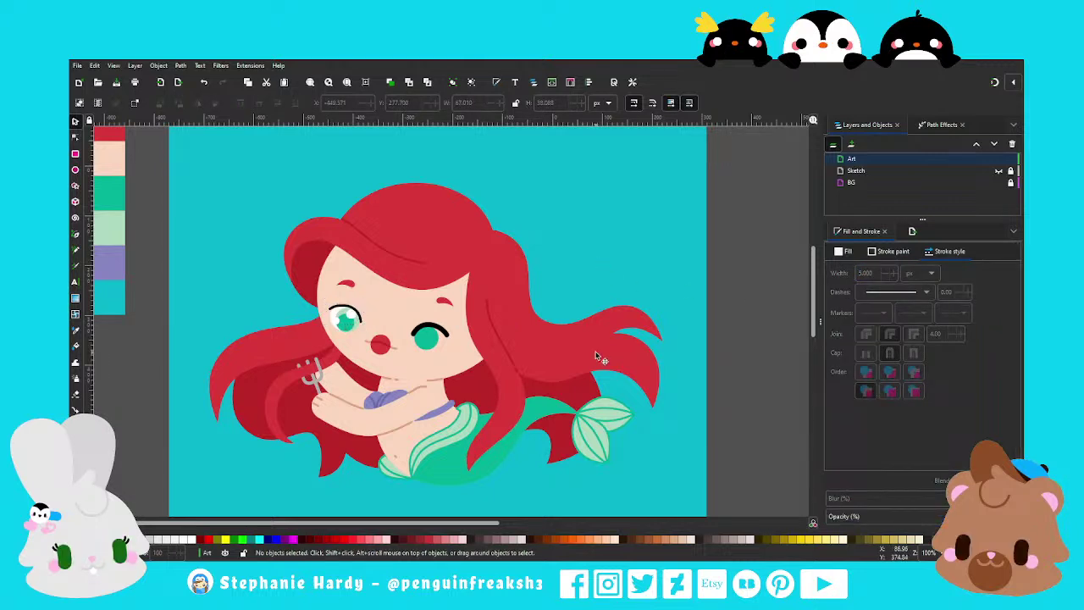
click(368, 329)
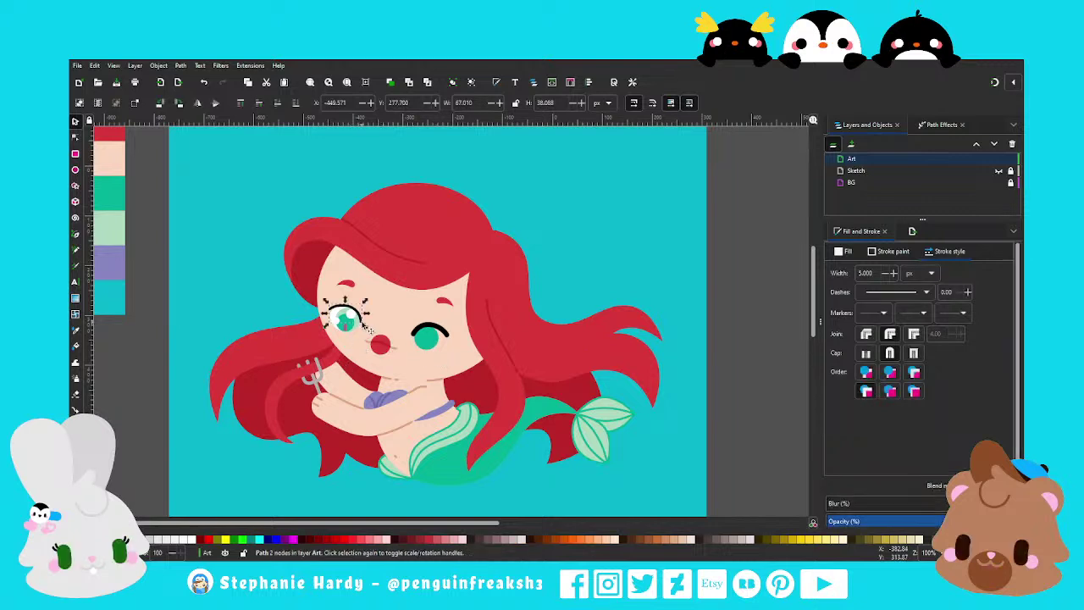
key(Escape)
scroll(458, 360, down, 2)
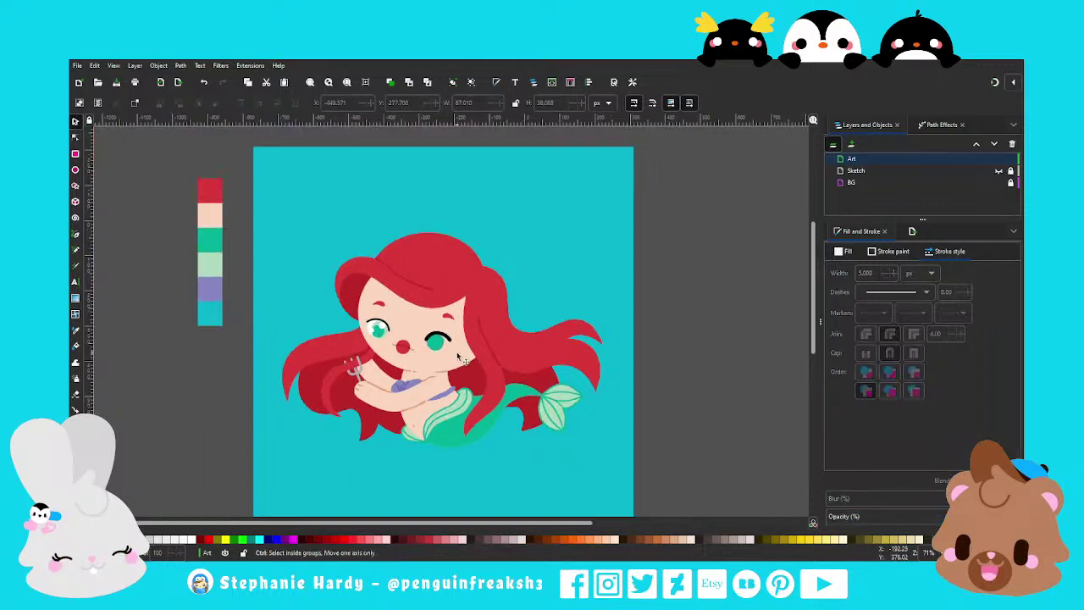
scroll(459, 359, up, 2)
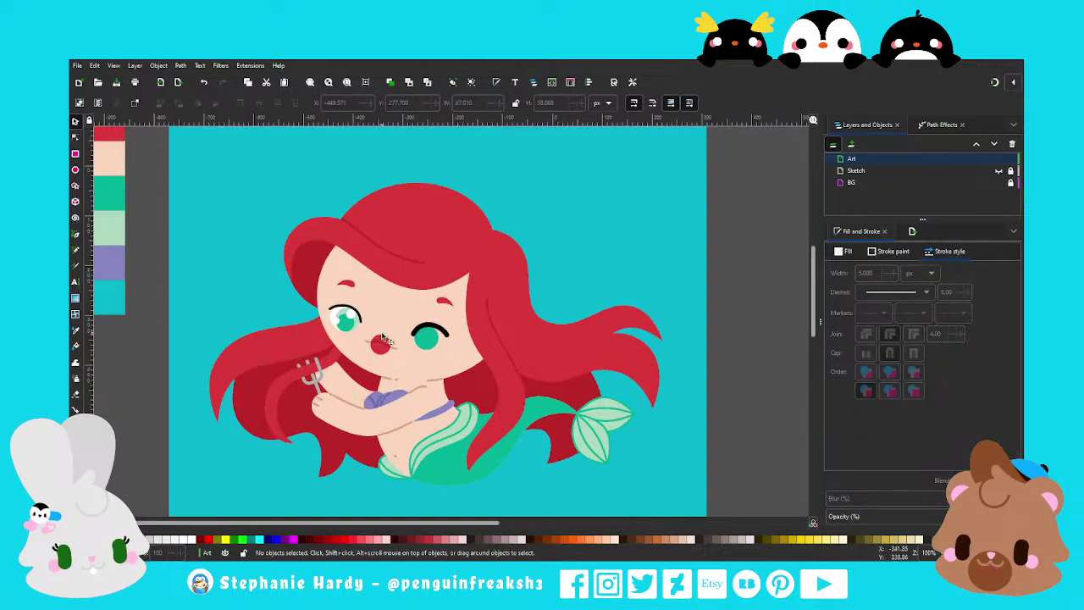
drag(256, 274, 369, 352)
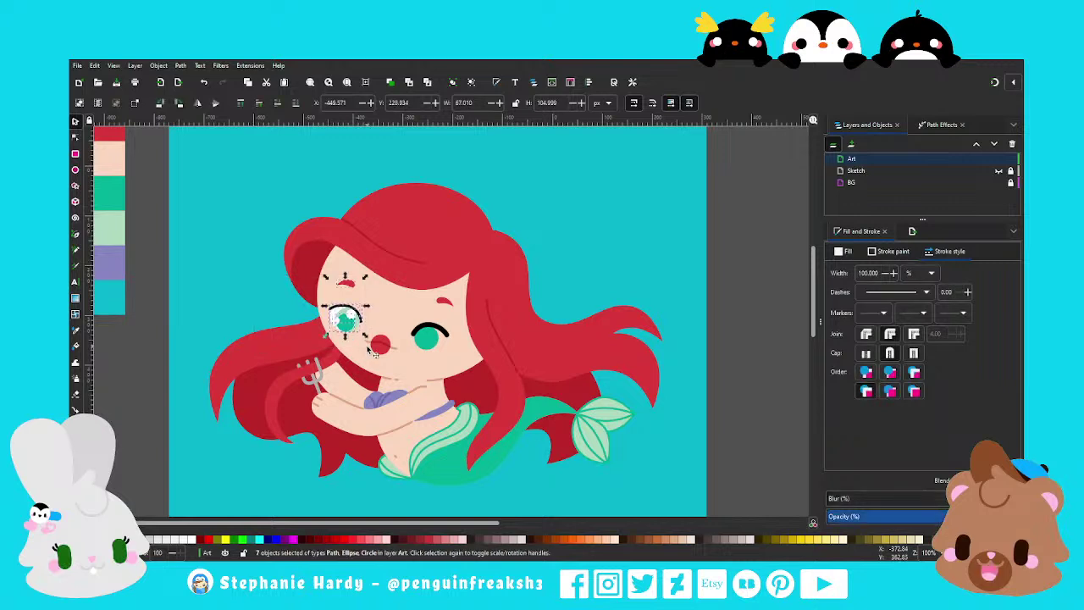
Delete the left eye's parts and shift the right eye's lash arc slightly left and down
shift+click(349, 284)
key(Delete)
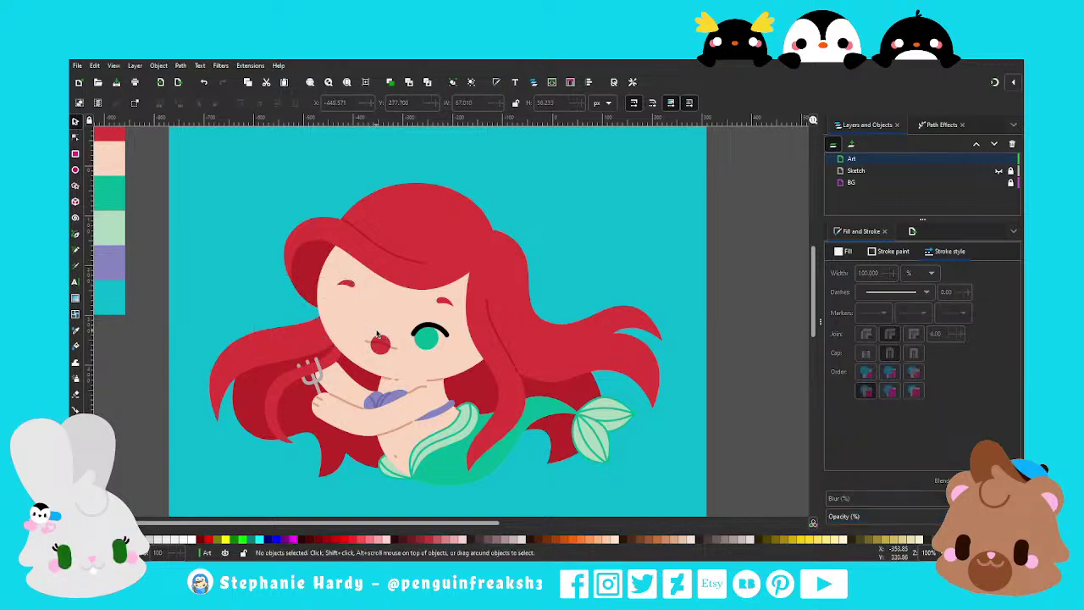
click(449, 337)
scroll(451, 336, up, 1)
scroll(454, 329, up, 1)
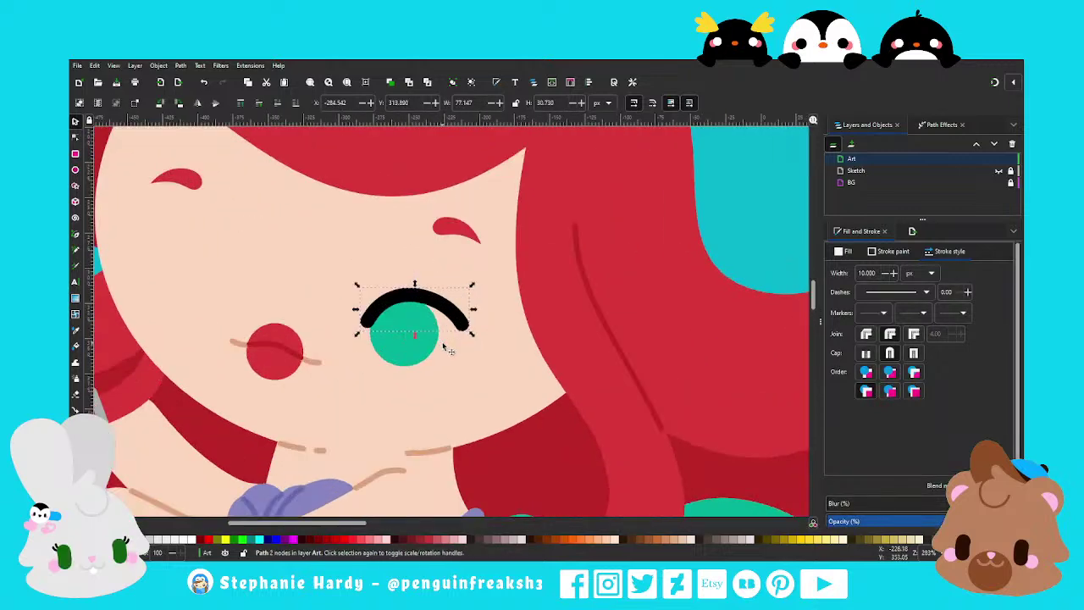
scroll(458, 320, up, 1)
drag(458, 318, 452, 322)
drag(452, 321, 454, 322)
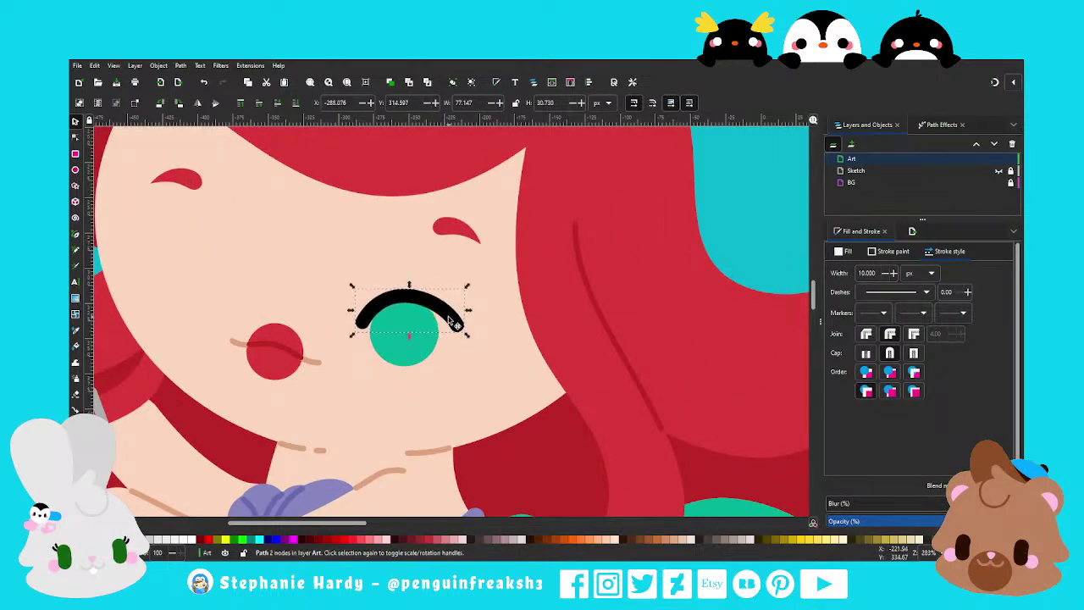
Recolour the right lash arc, first iris teal, then the peach skin tone, using the Dropper
key(1)
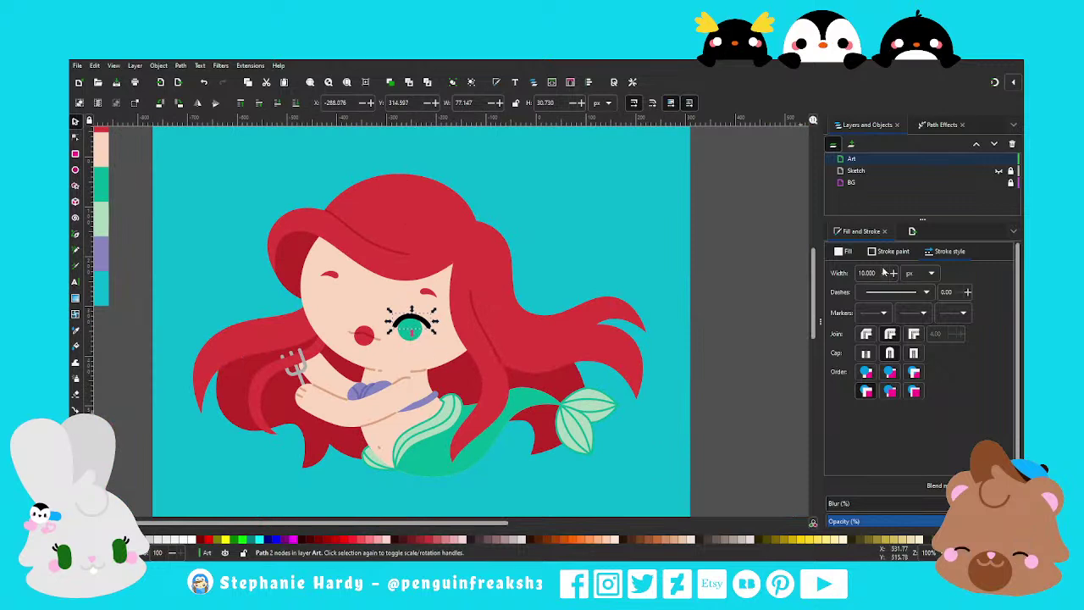
key(d)
click(518, 400)
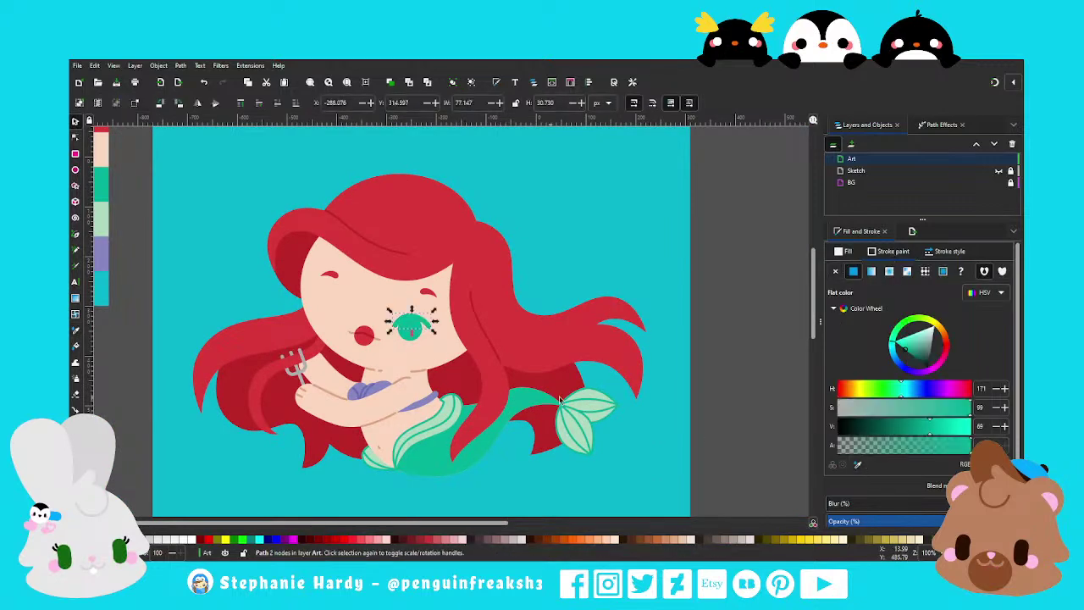
key(s)
key(Escape)
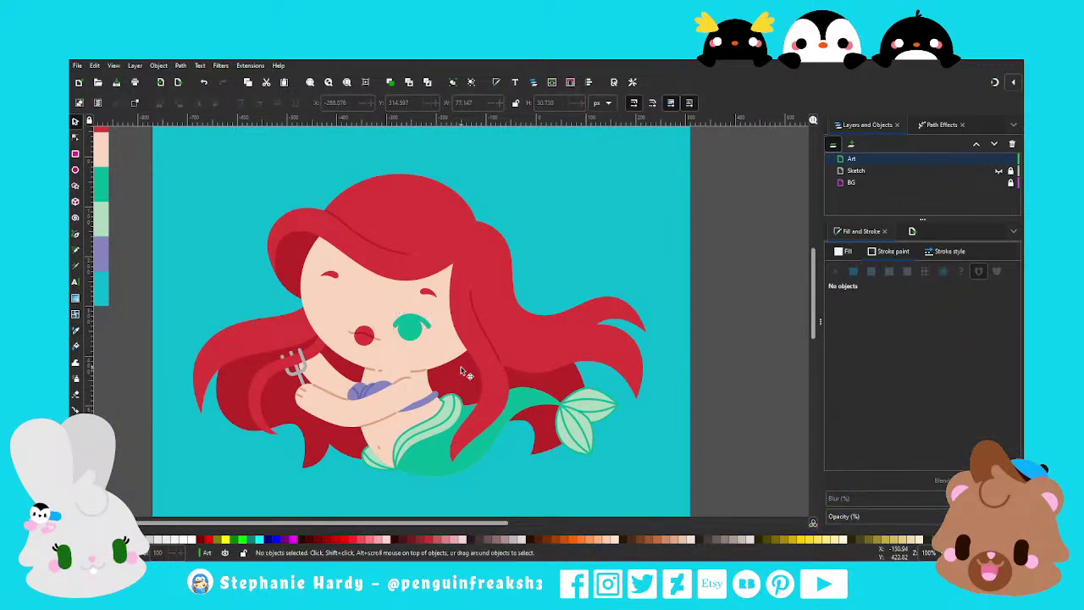
click(428, 329)
click(857, 466)
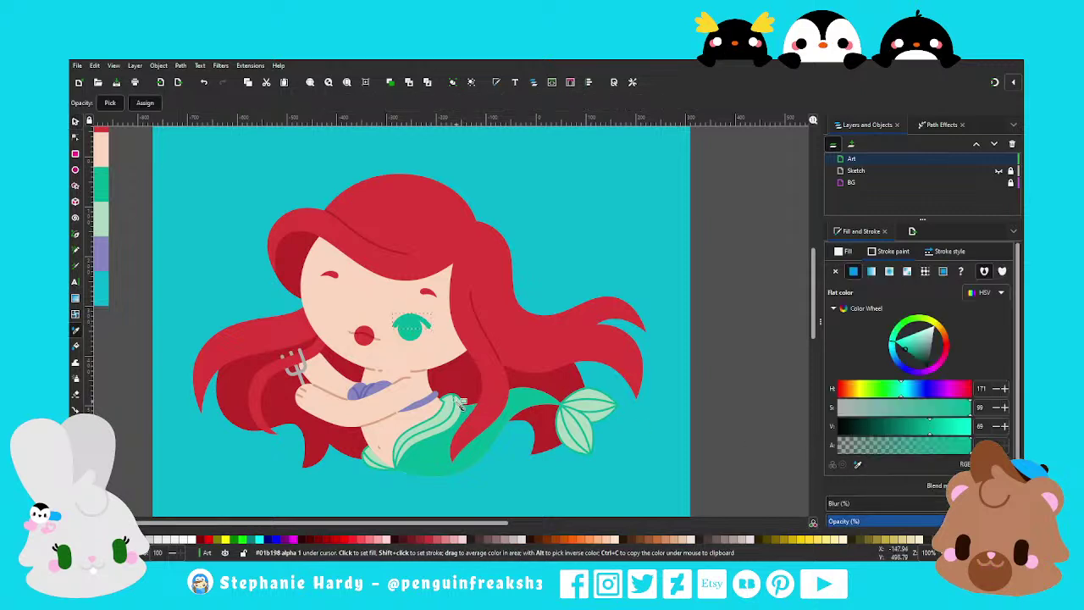
click(414, 383)
key(Escape)
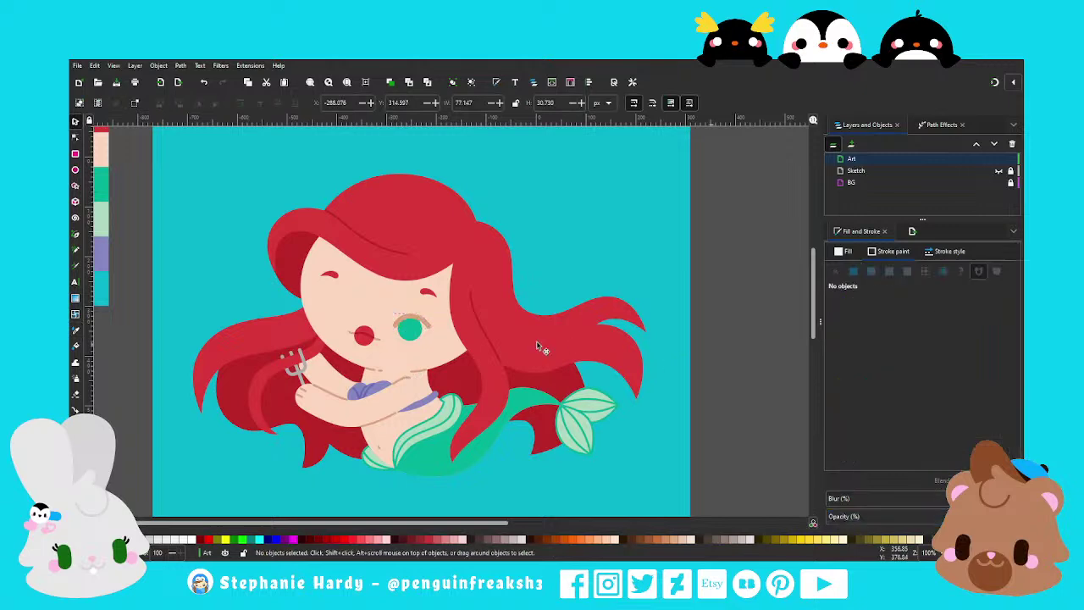
ctrl+scroll(464, 339, down, 1)
ctrl+scroll(392, 335, up, 1)
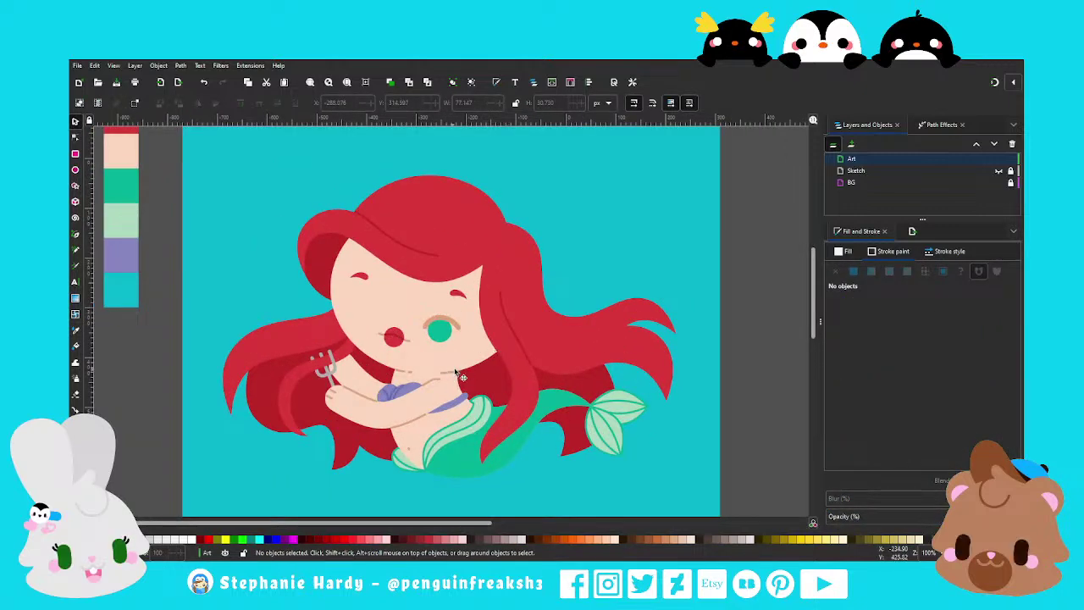
ctrl+scroll(441, 349, up, 1)
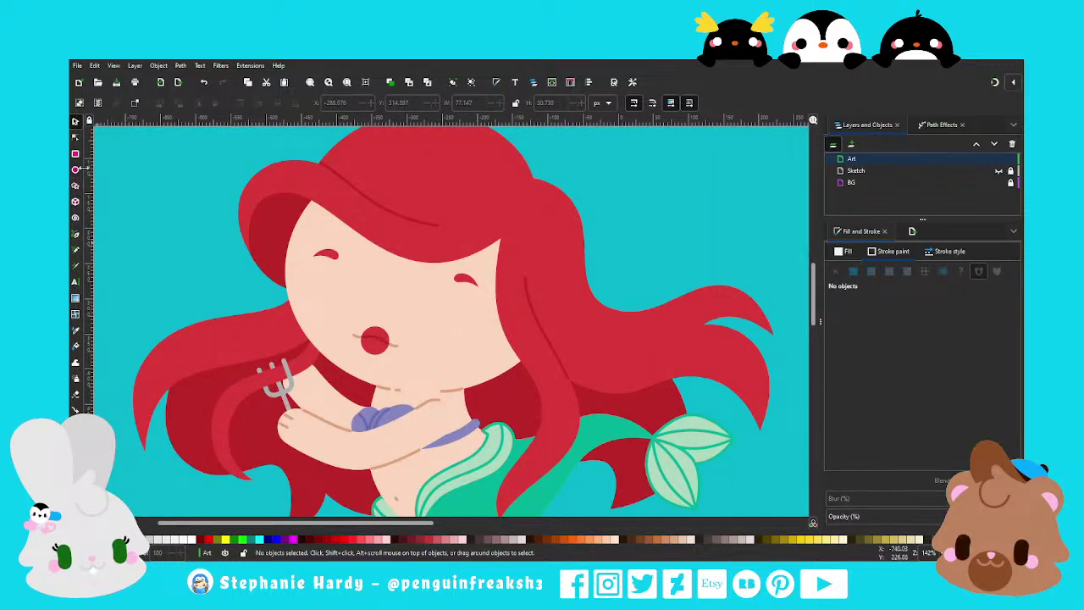
Draw a short vertical Pen stroke on the face with a 50 px stroke width
key(b)
click(443, 302)
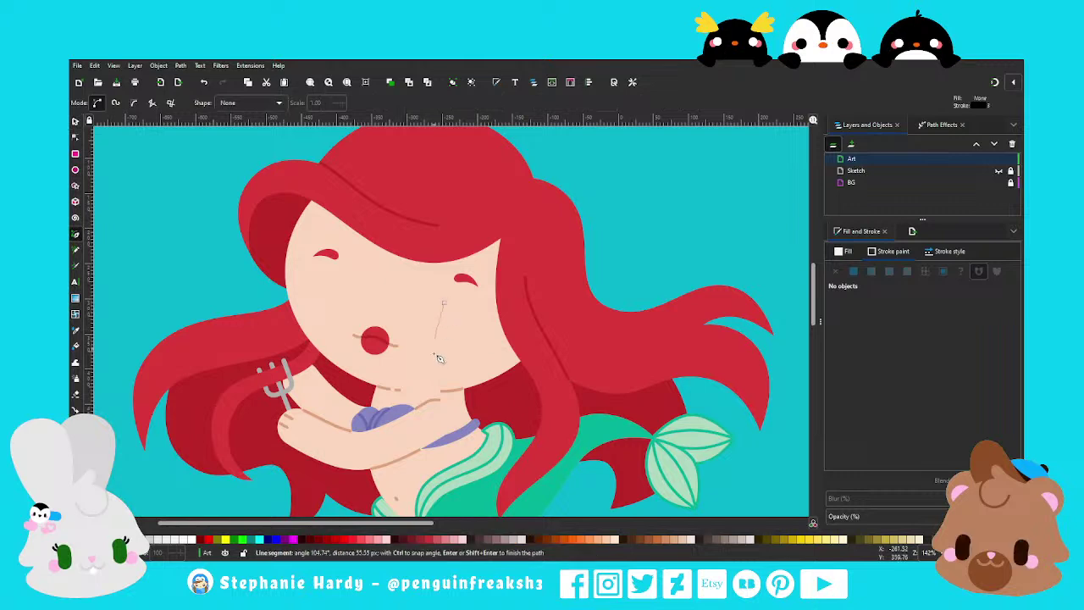
double_click(440, 348)
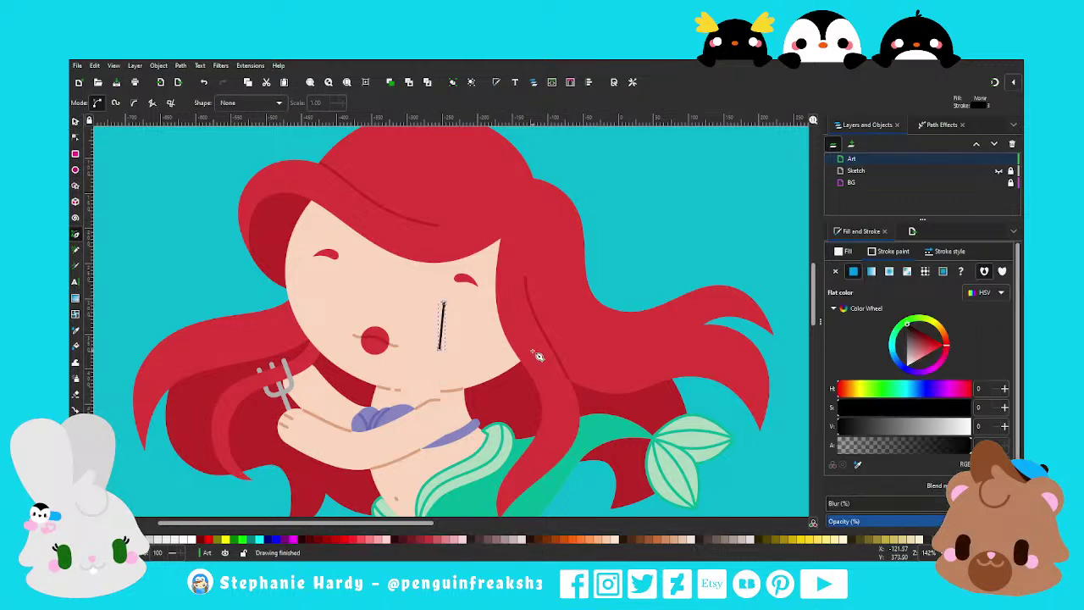
click(947, 251)
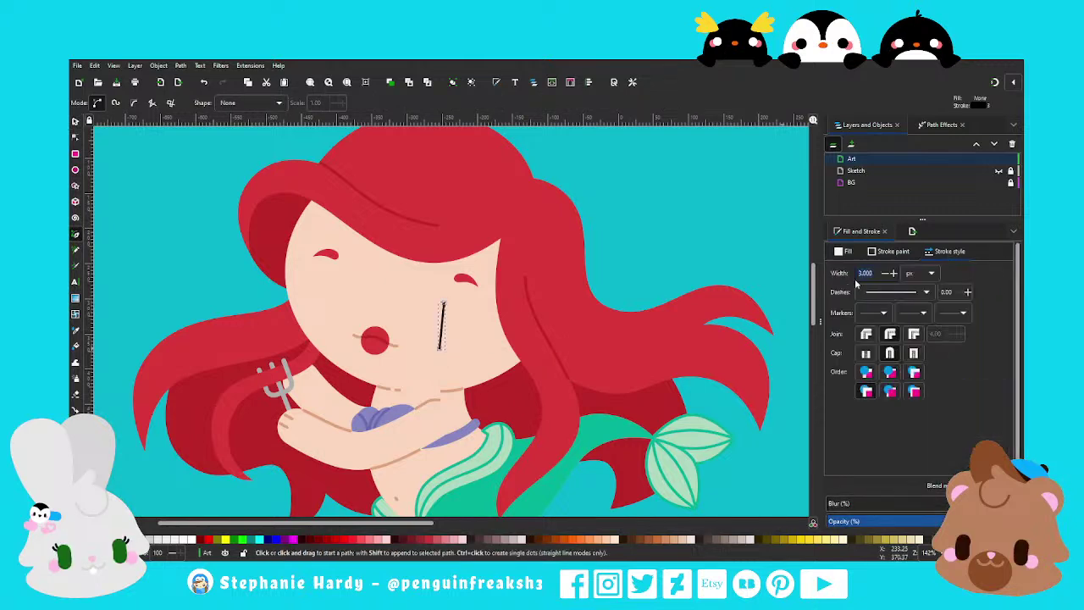
text(10.000)
key(Return)
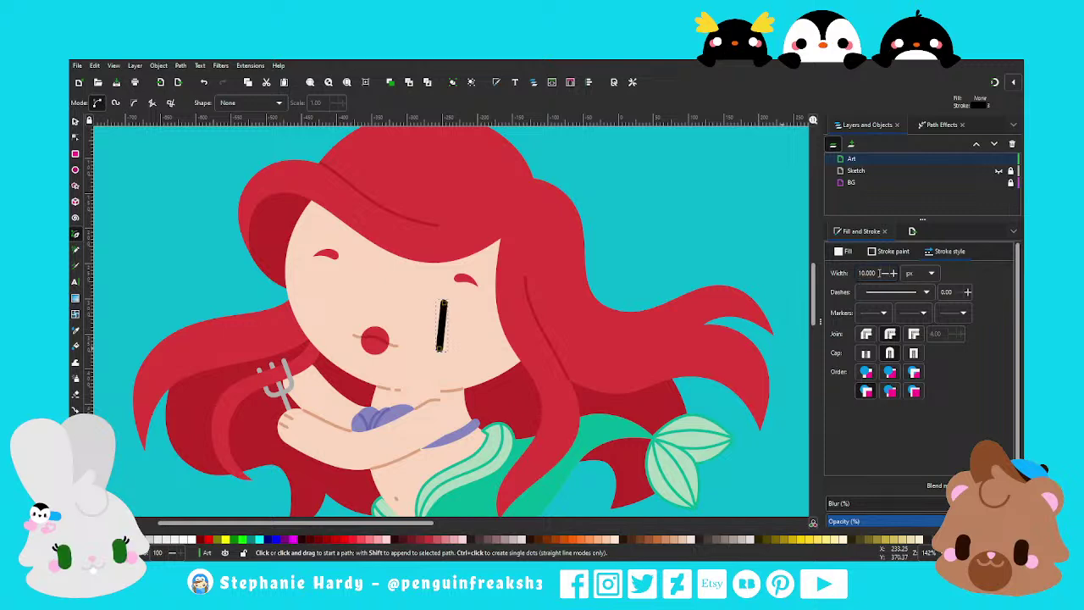
text(5)
text(0)
key(Return)
Shorten and bulge the stroke into a bean-shaped eye and reduce its width to 40 px
click(75, 137)
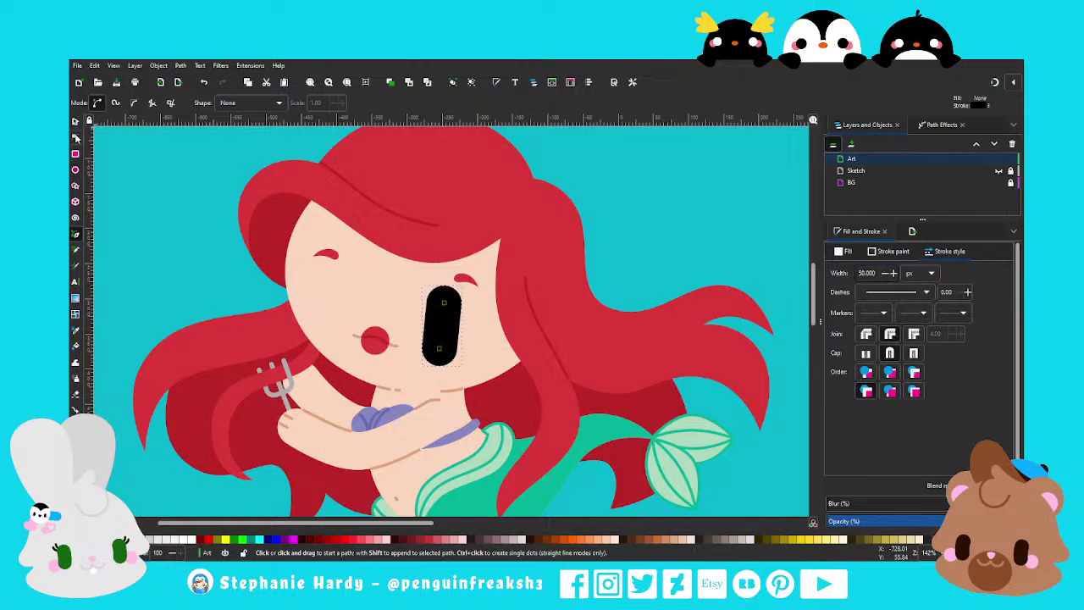
ctrl+scroll(449, 326, up, 1)
mouse_move(443, 294)
mouse_down()
mouse_move(437, 349)
mouse_move(441, 328)
mouse_up()
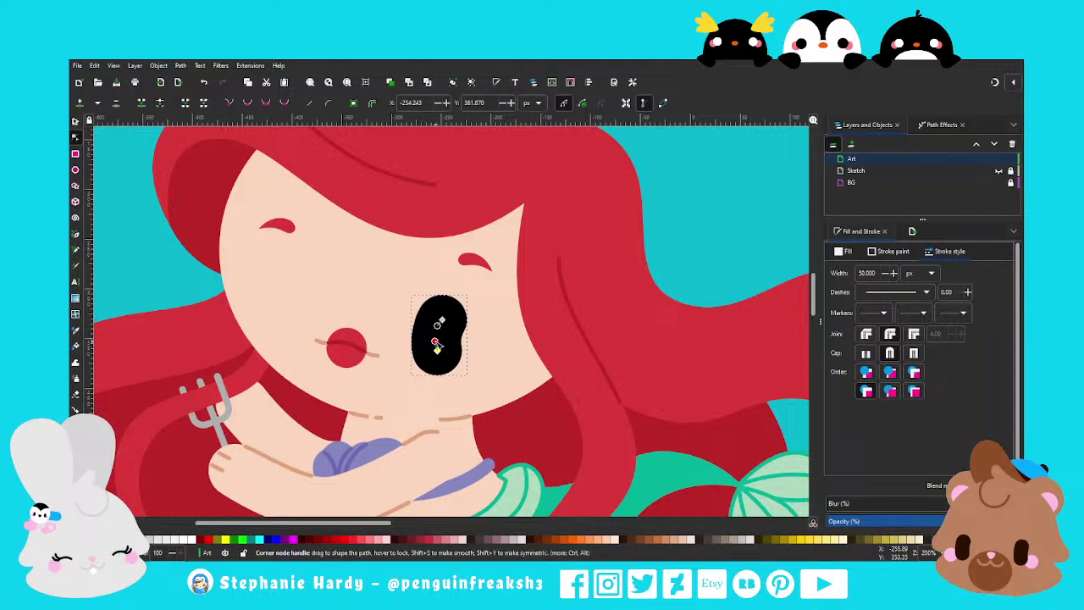
mouse_move(438, 325)
mouse_down()
mouse_move(438, 343)
mouse_move(438, 326)
mouse_up()
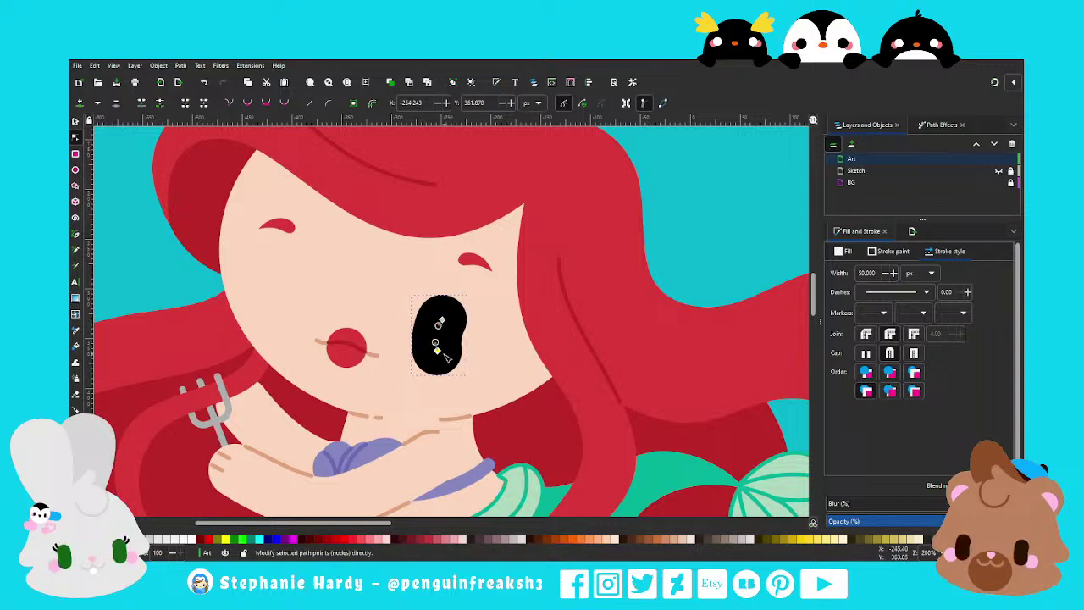
drag(440, 325, 439, 328)
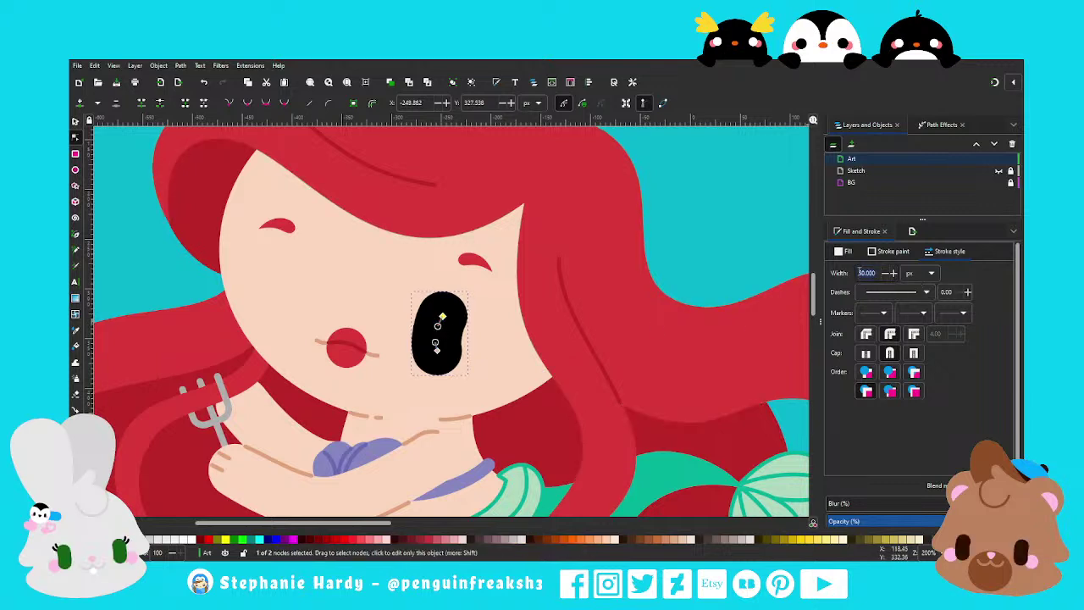
text(40)
key(Return)
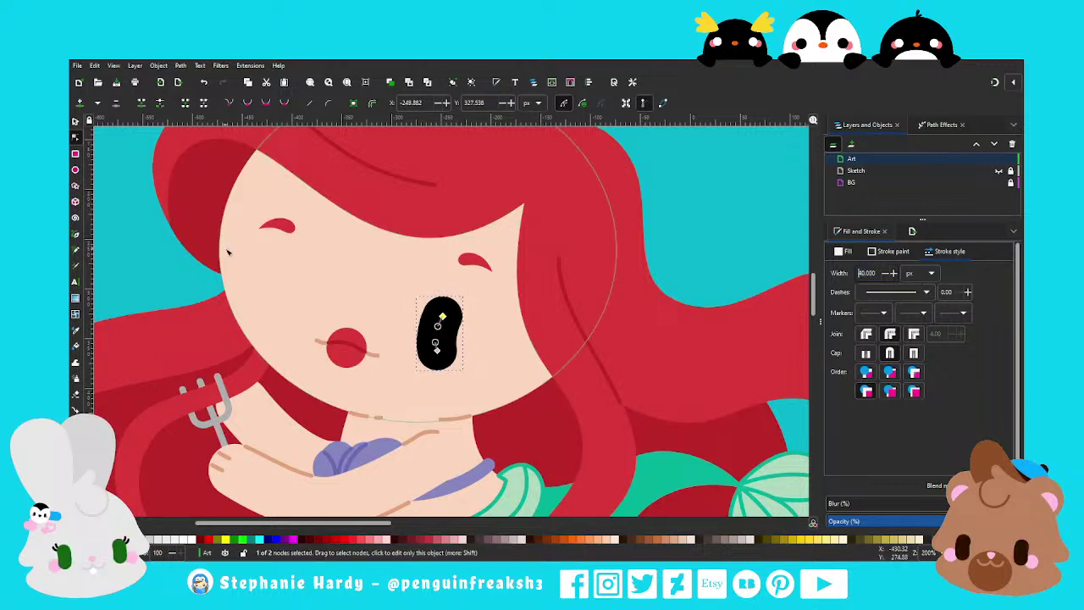
click(75, 121)
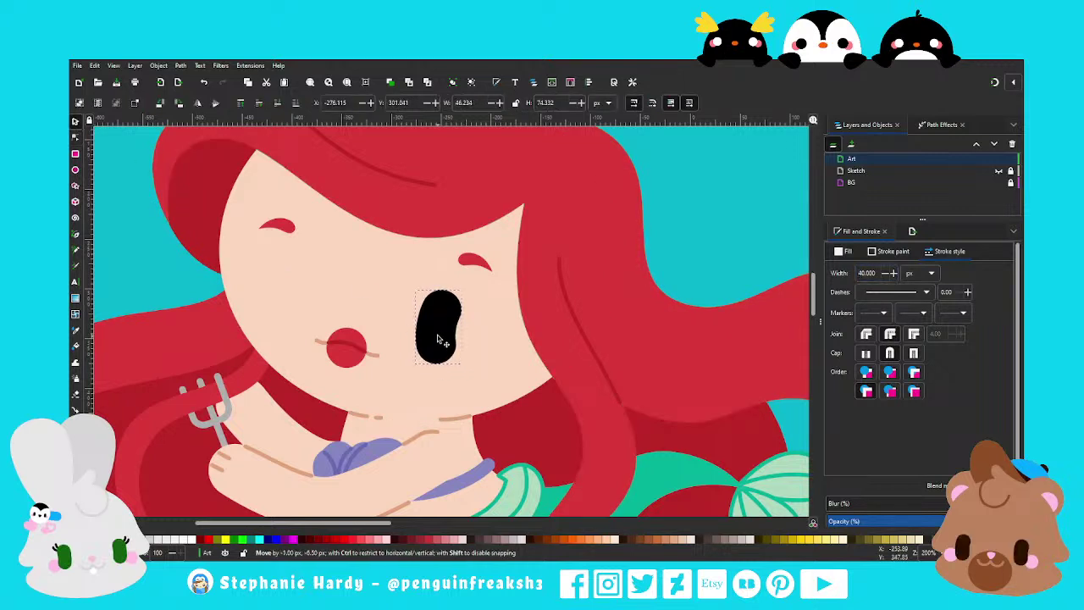
key(n)
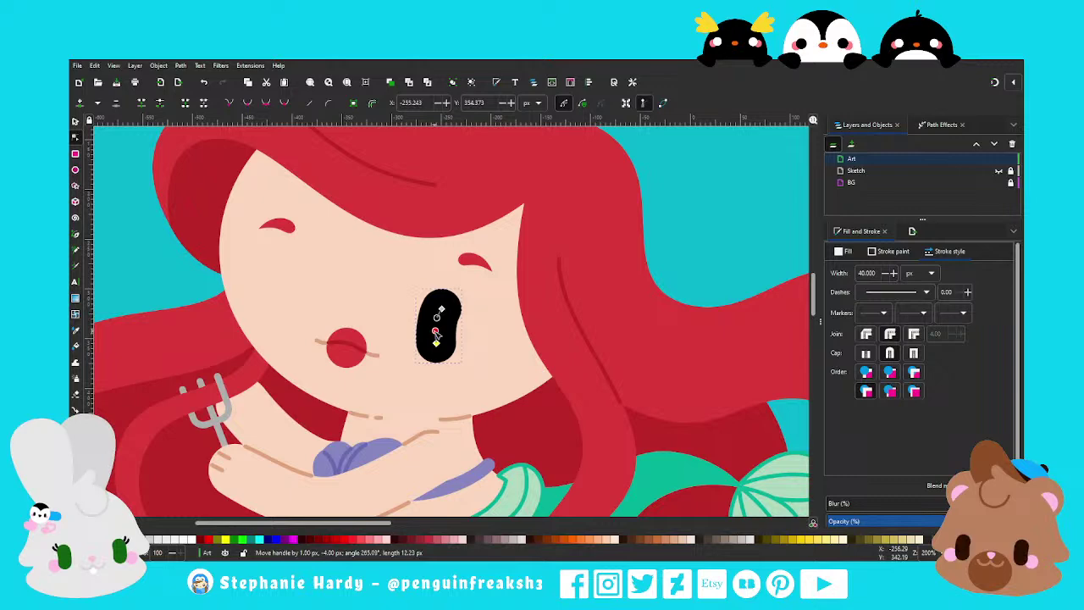
click(75, 122)
Colour the eye with the tail's teal green and place a duplicate on the face's left side
ctrl+scroll(381, 225, down, 1)
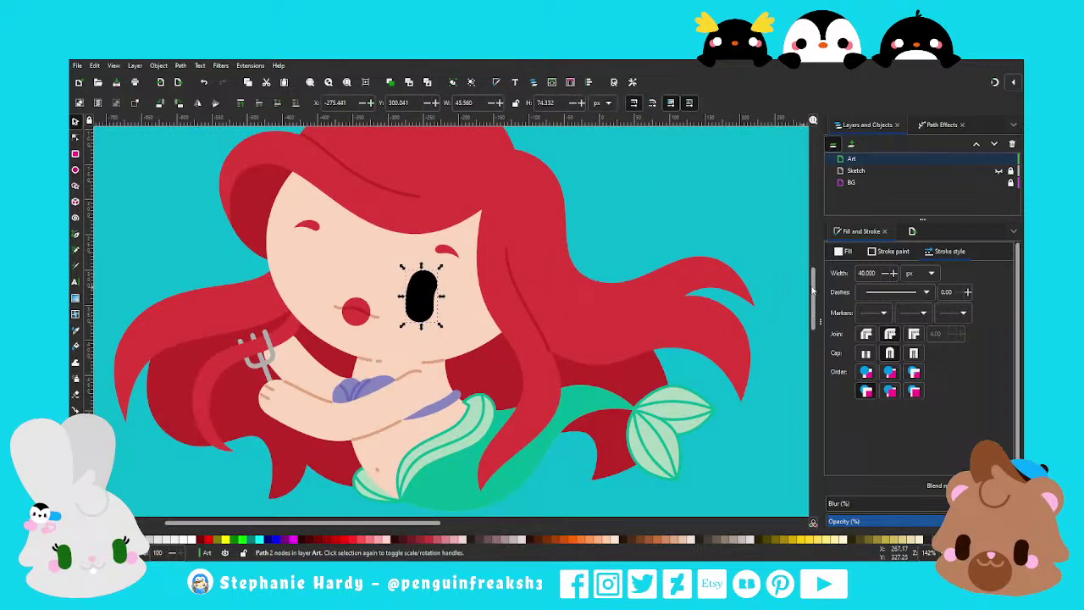
click(905, 252)
key(d)
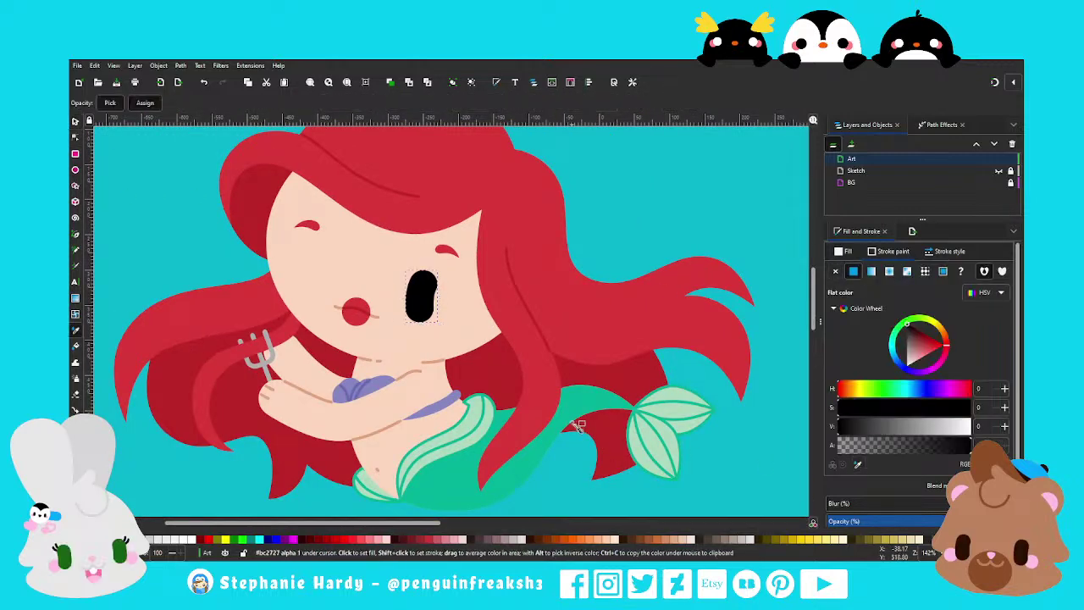
click(578, 426)
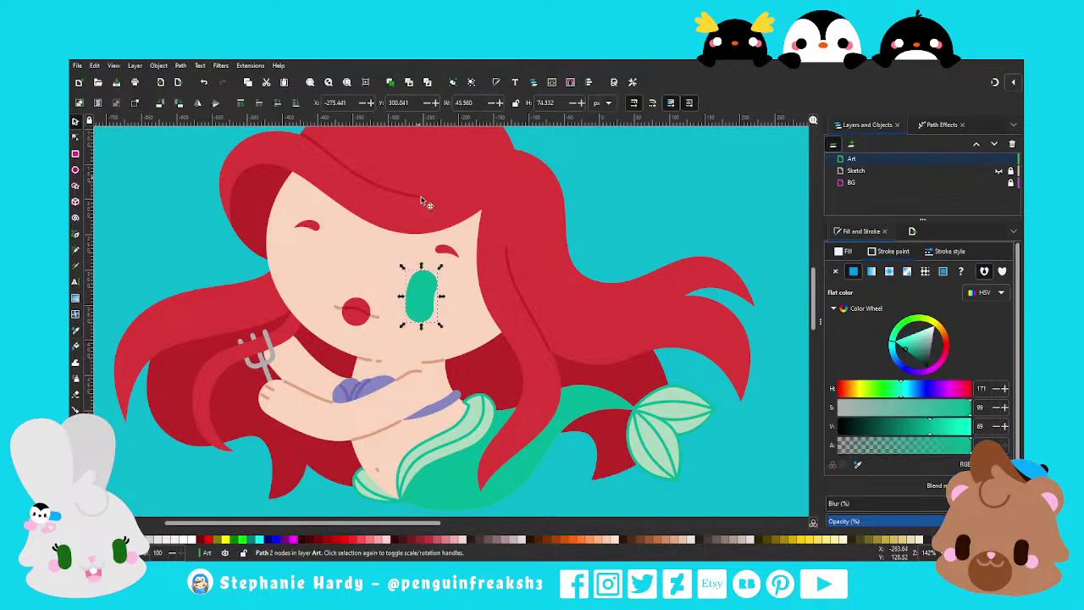
key(ctrl+d)
drag(423, 301, 313, 284)
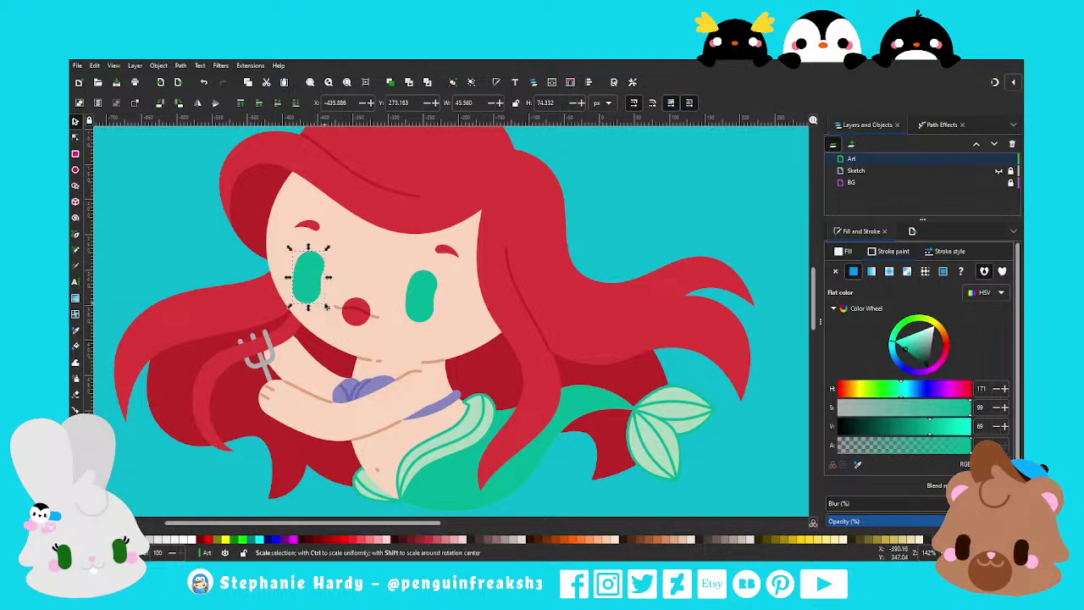
Lower the right eye slightly and move both eyebrows down and left above the eyes
click(310, 276)
drag(418, 301, 417, 306)
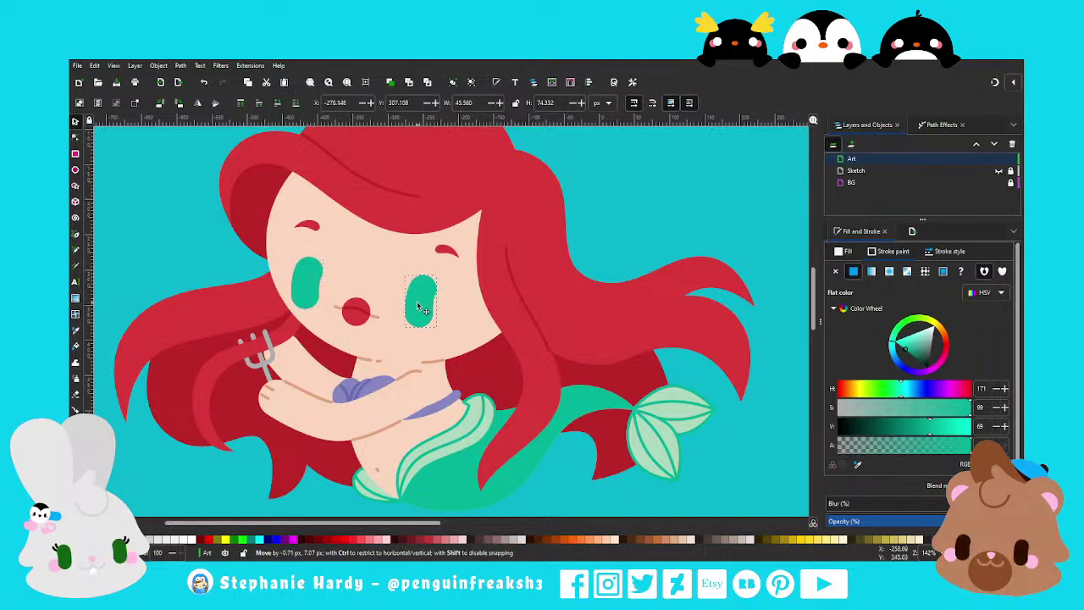
click(312, 227)
shift+click(449, 255)
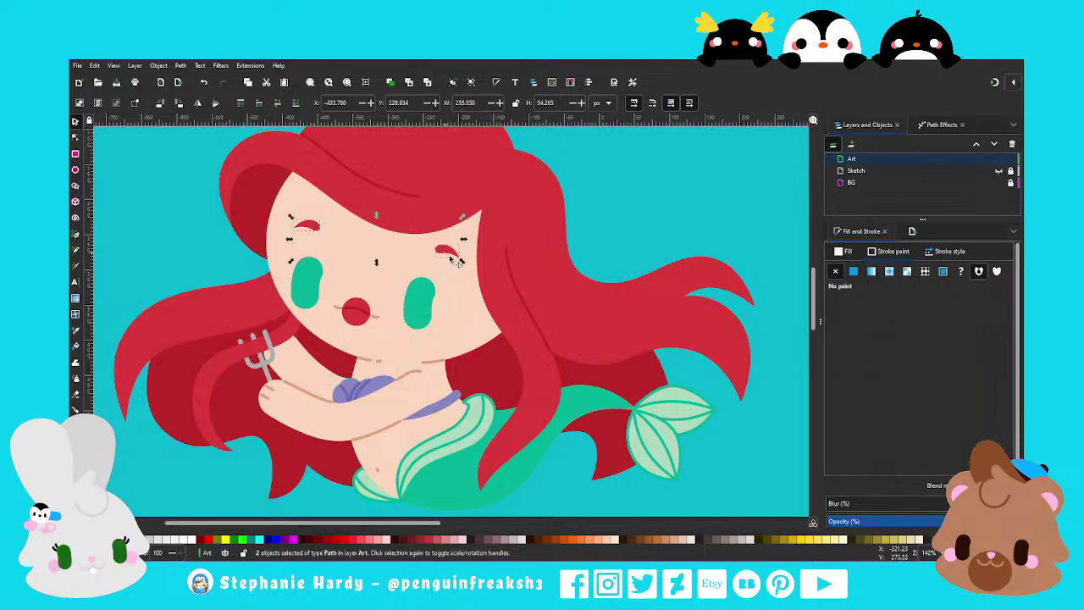
drag(456, 261, 443, 269)
key(Escape)
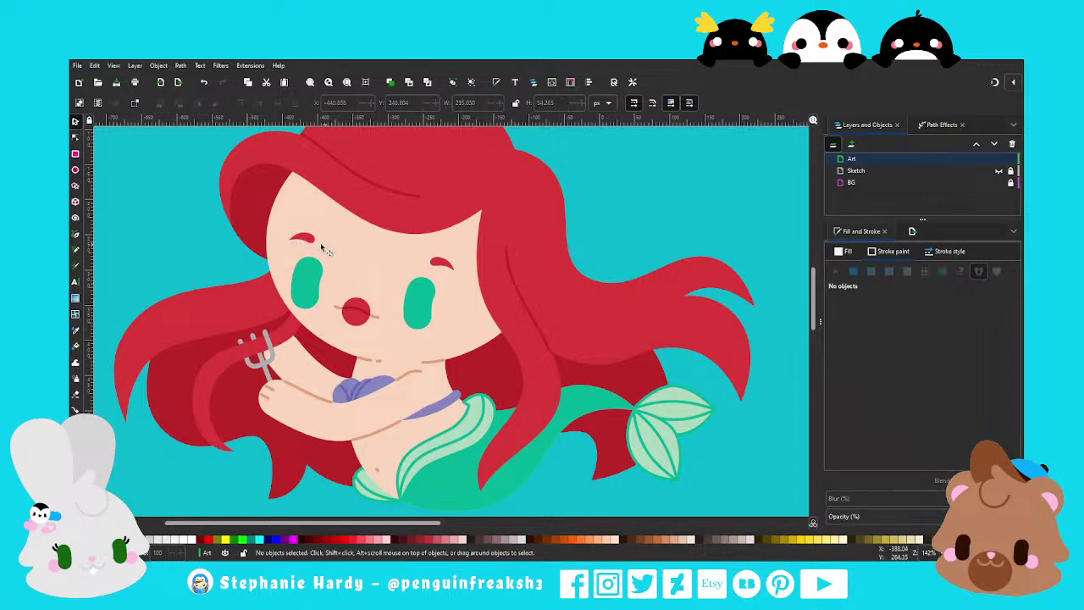
drag(452, 265, 432, 264)
key(Escape)
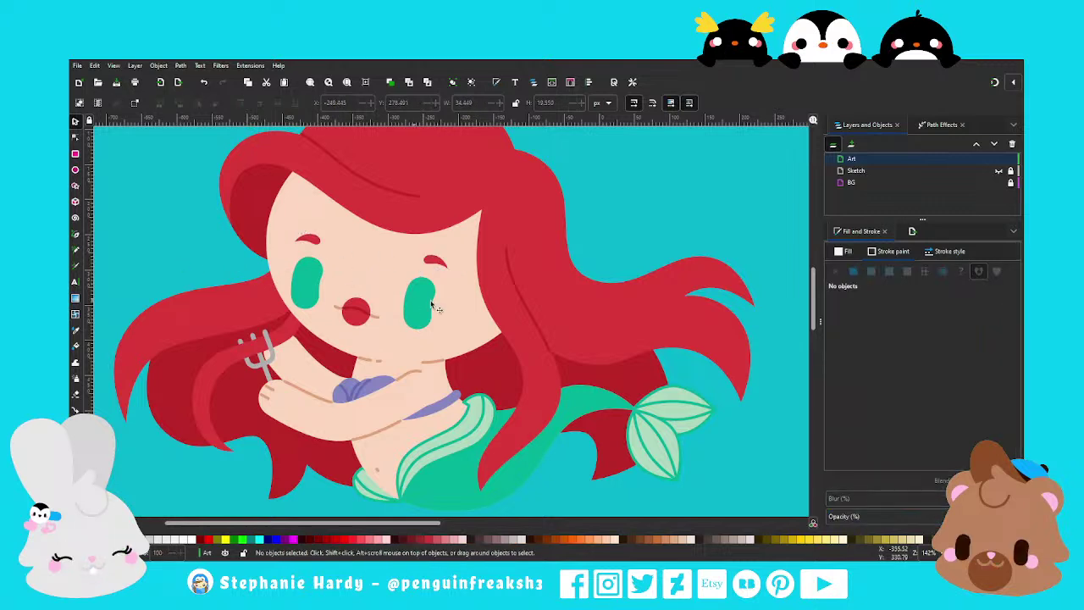
Draw a small circle on the left cheek with the Ellipse tool
key(1)
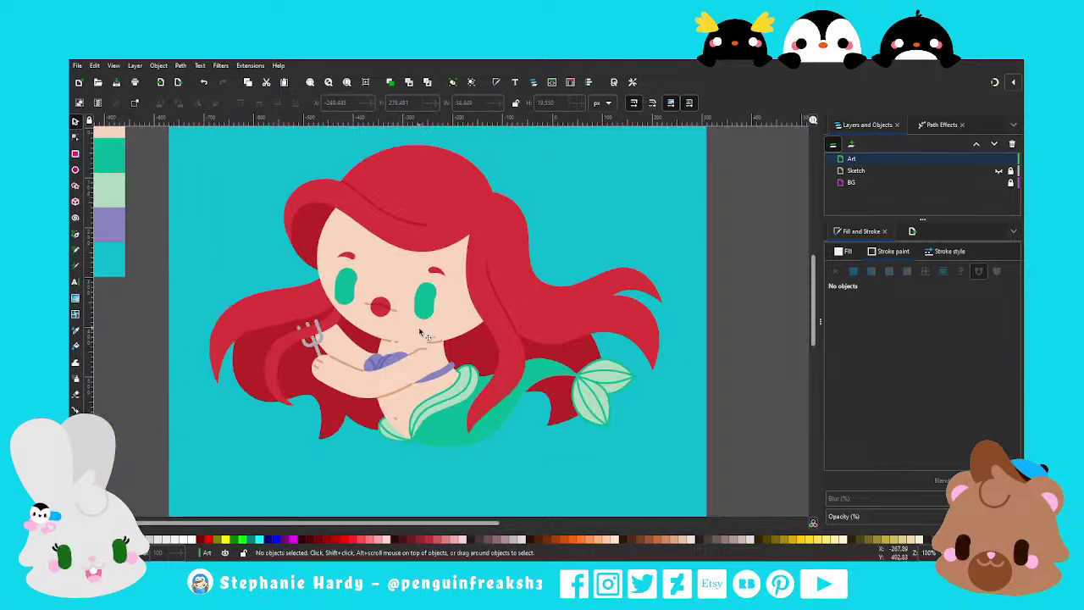
key(grave)
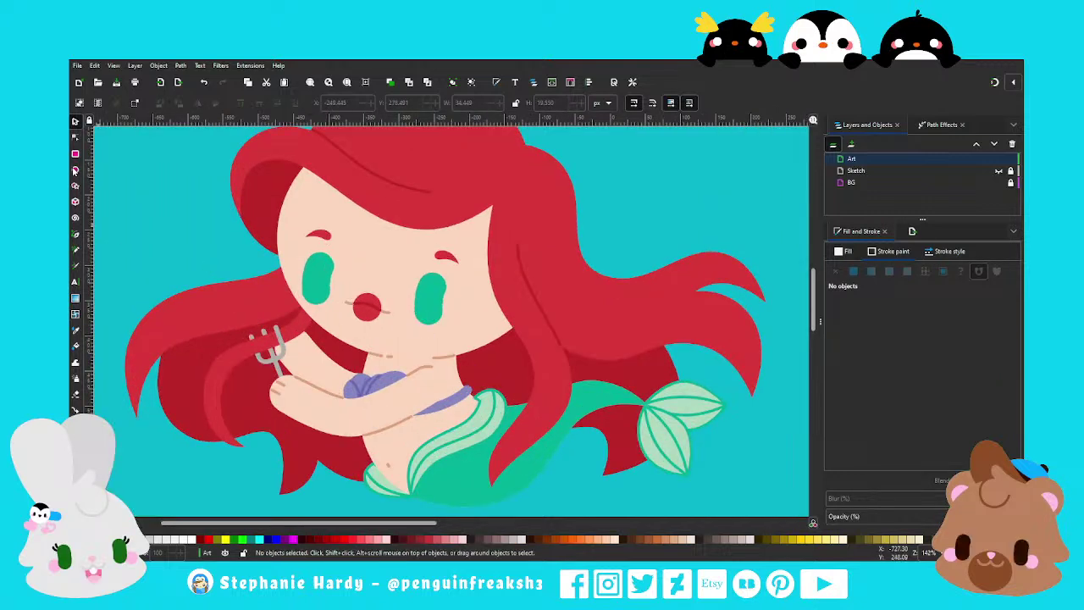
click(75, 169)
drag(276, 263, 294, 280)
Remove the circle's outline, enlarge it slightly, and fill it with a darker skin tone
click(837, 273)
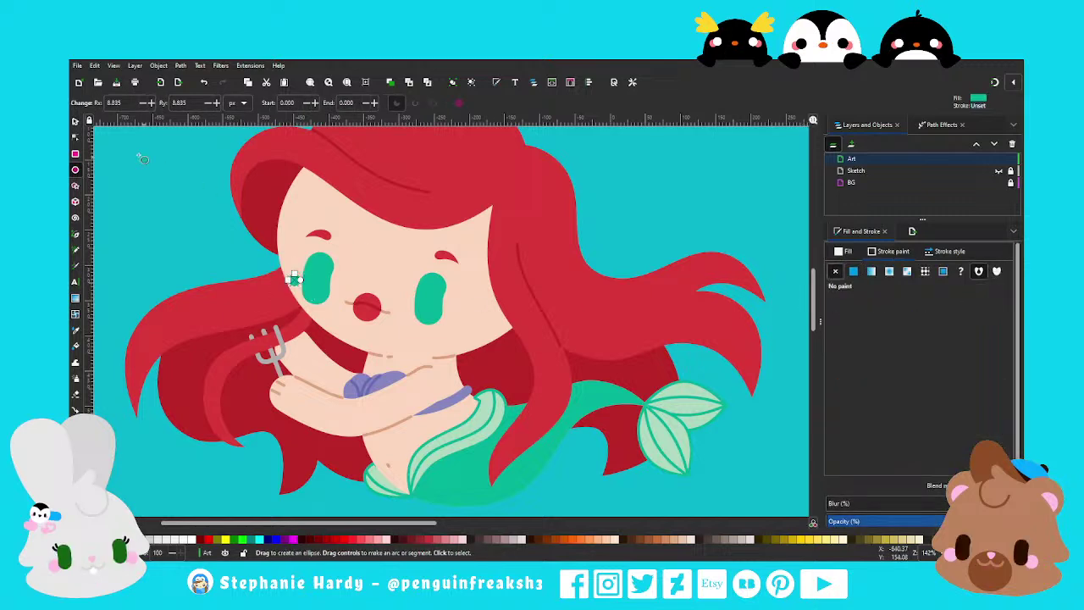
key(s)
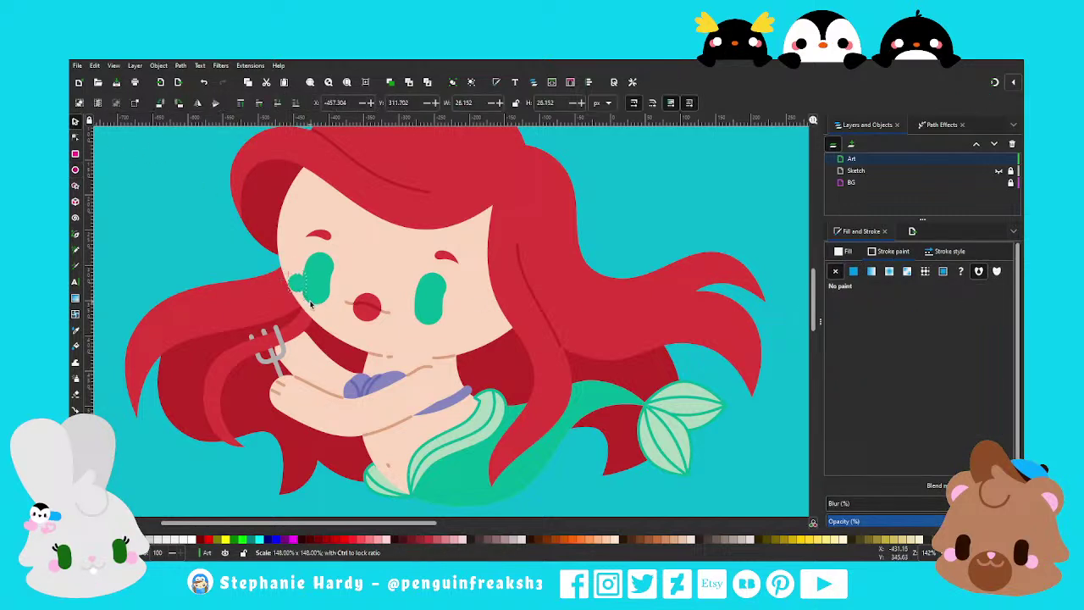
drag(311, 305, 312, 306)
click(853, 271)
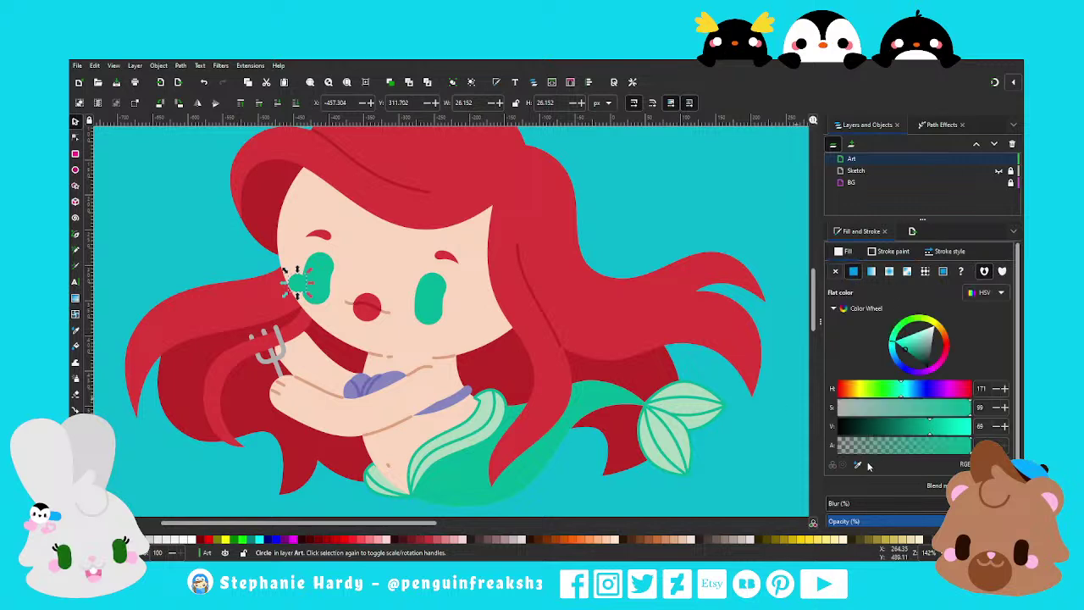
key(d)
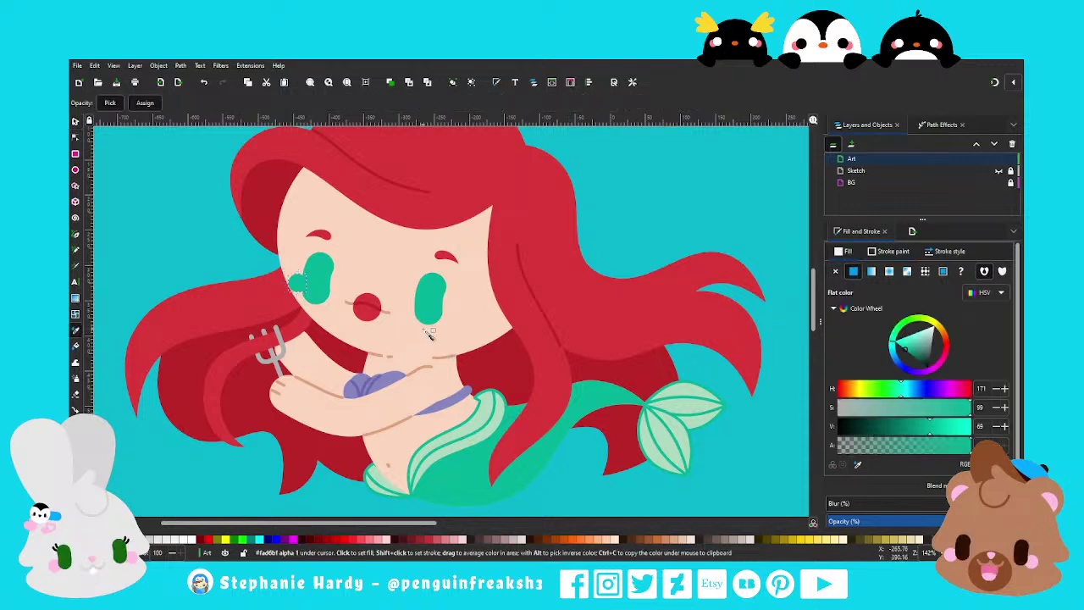
click(420, 383)
Position the tan blush circle on the cheek against the eye's outer edge
key(s)
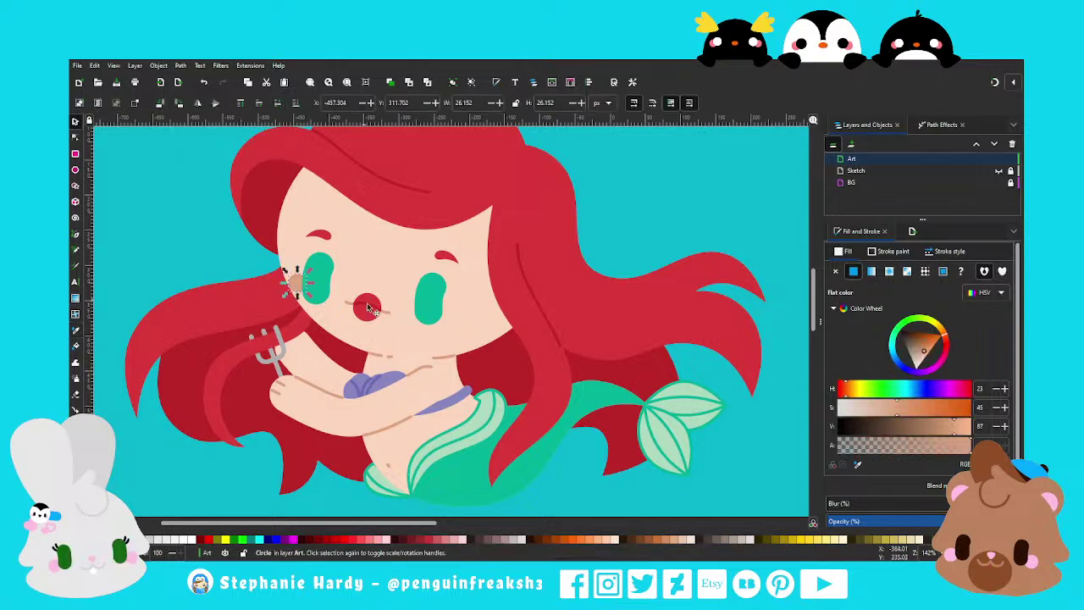
scroll(369, 309, up, 1)
mouse_move(284, 272)
mouse_down()
mouse_move(500, 343)
mouse_move(486, 336)
mouse_move(495, 318)
mouse_up()
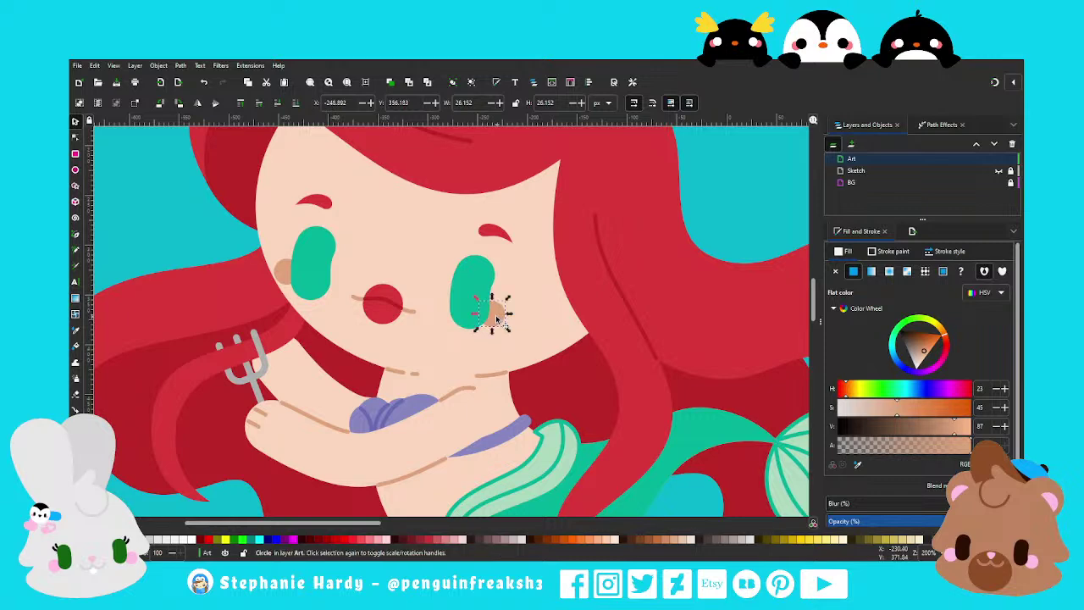
click(202, 233)
ctrl+scroll(394, 310, down, 2)
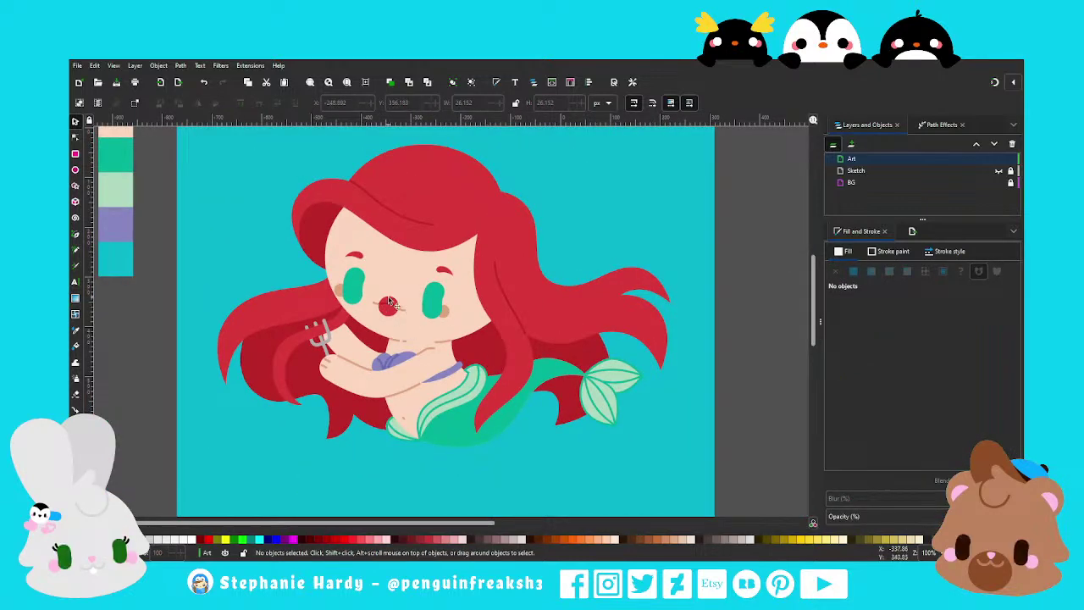
ctrl+scroll(390, 301, up, 1)
ctrl+scroll(372, 293, up, 1)
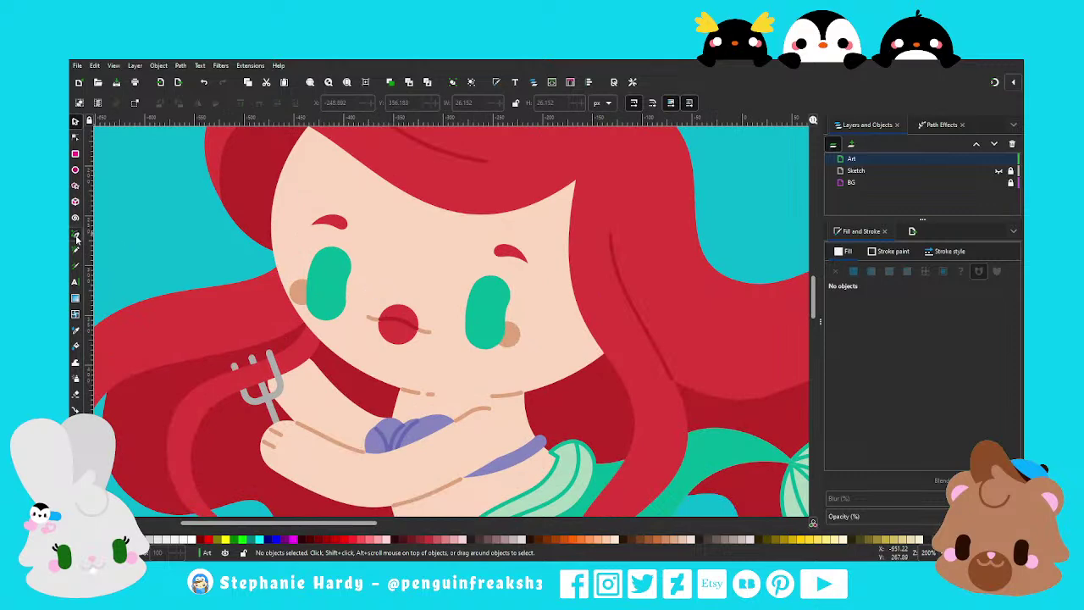
Draw a short lash stroke beside the left eye in the eye's teal at 4 px width
click(75, 235)
click(332, 266)
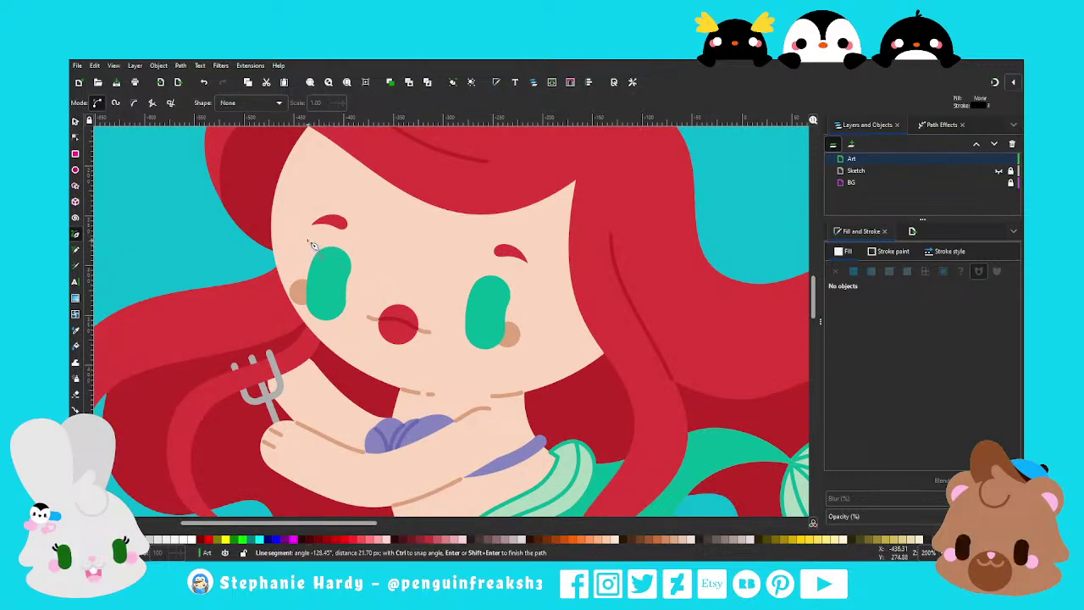
double_click(309, 240)
click(853, 271)
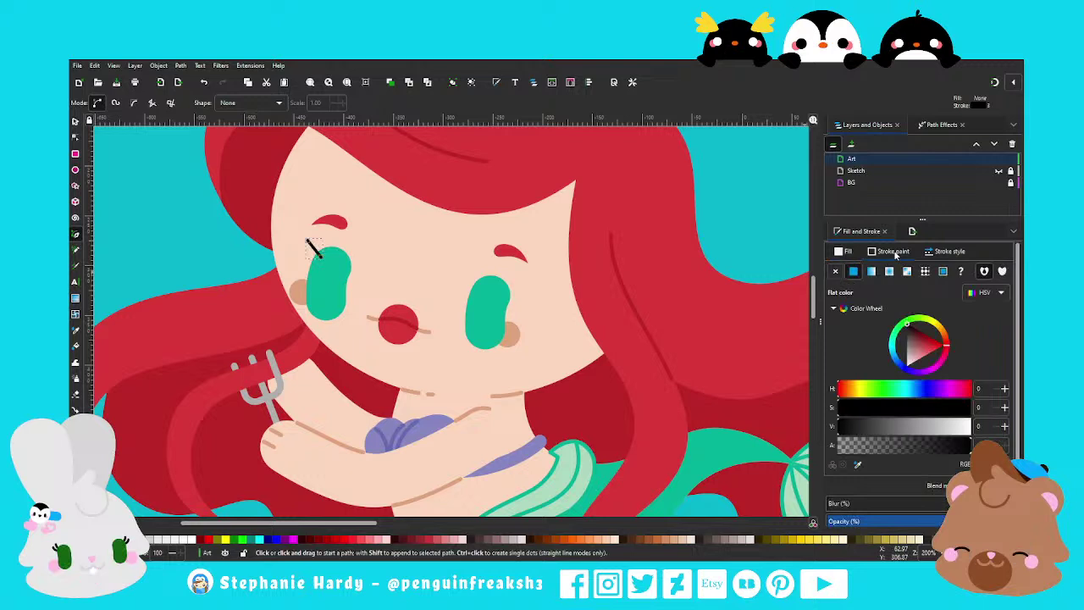
key(d)
click(337, 279)
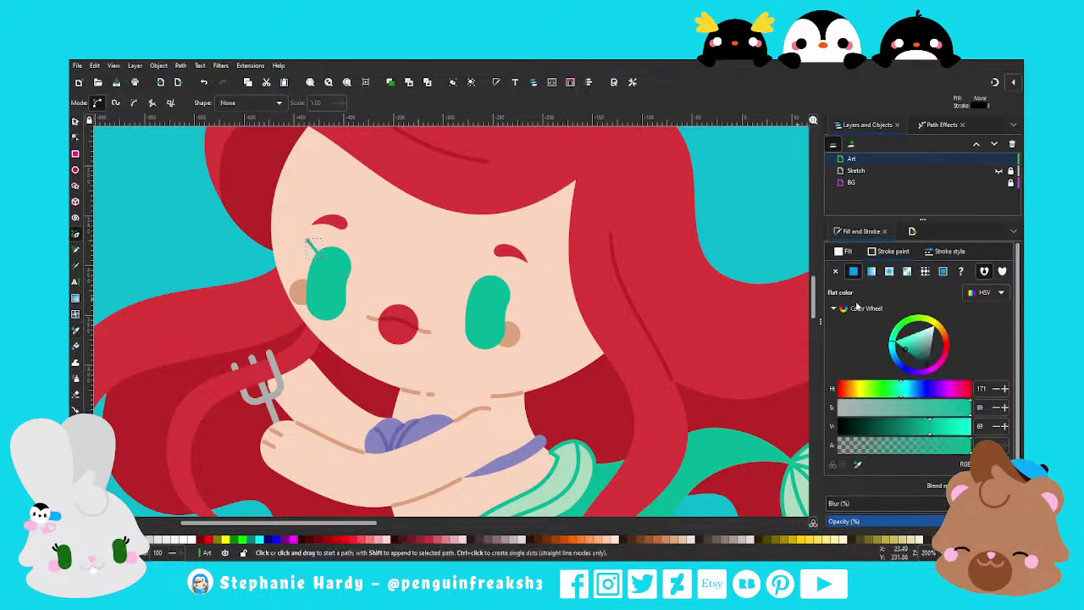
click(949, 252)
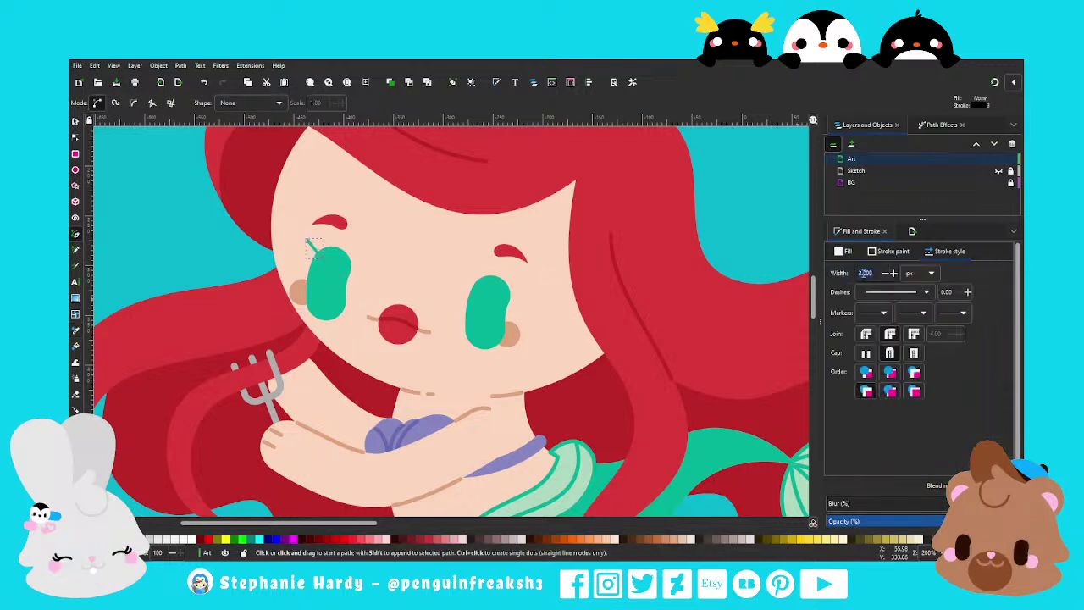
text(4)
key(Return)
Curve the lash, then duplicate it and rotate the copy about -18°
ctrl+scroll(290, 232, up, 2)
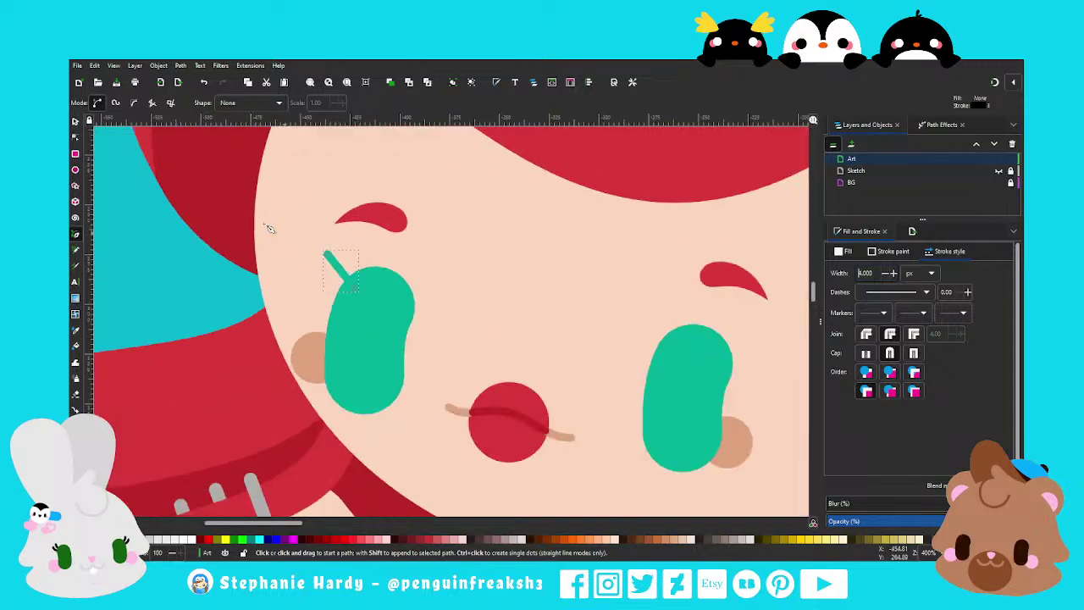
click(74, 137)
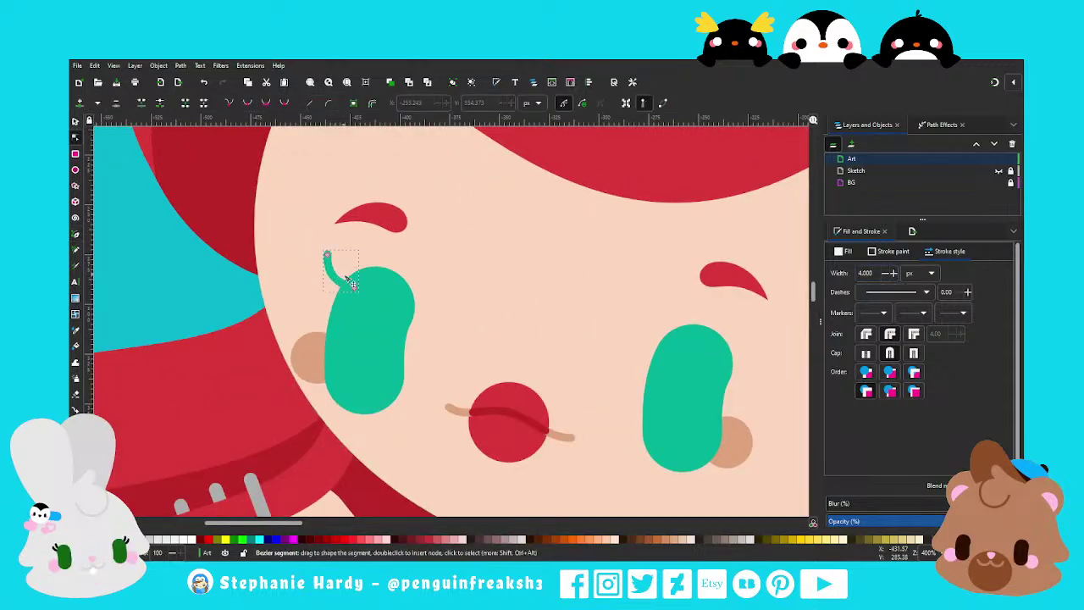
click(74, 121)
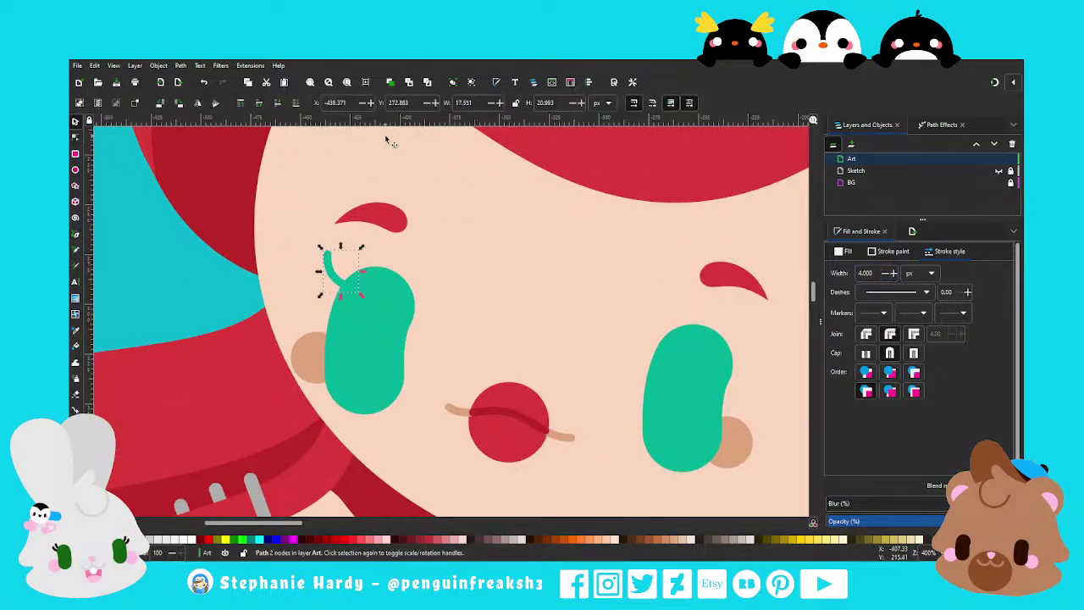
key(ctrl+d)
click(333, 268)
drag(320, 246, 312, 275)
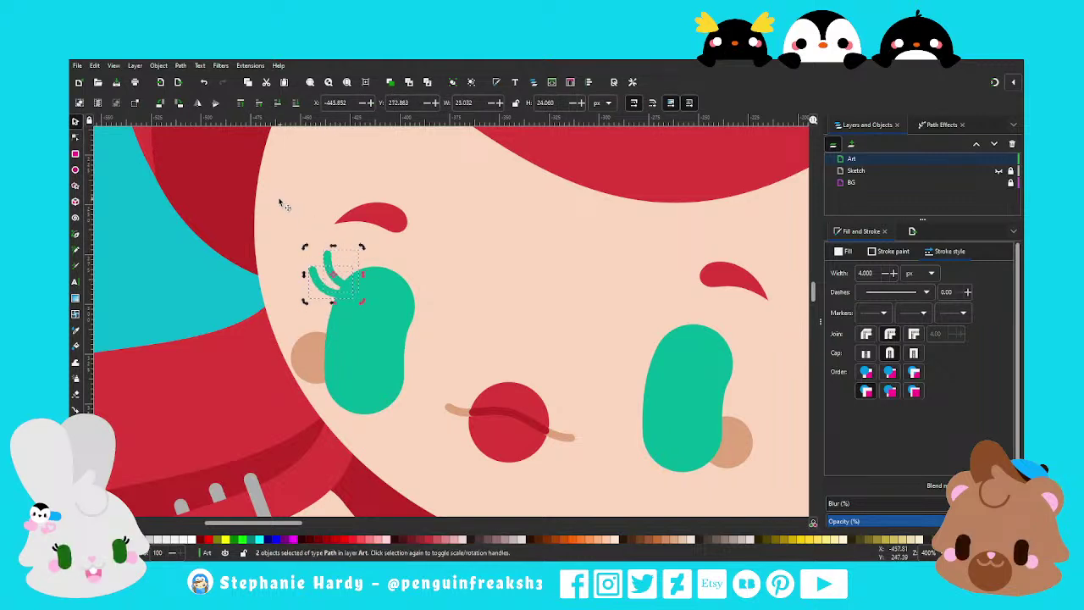
scroll(282, 204, down, 1)
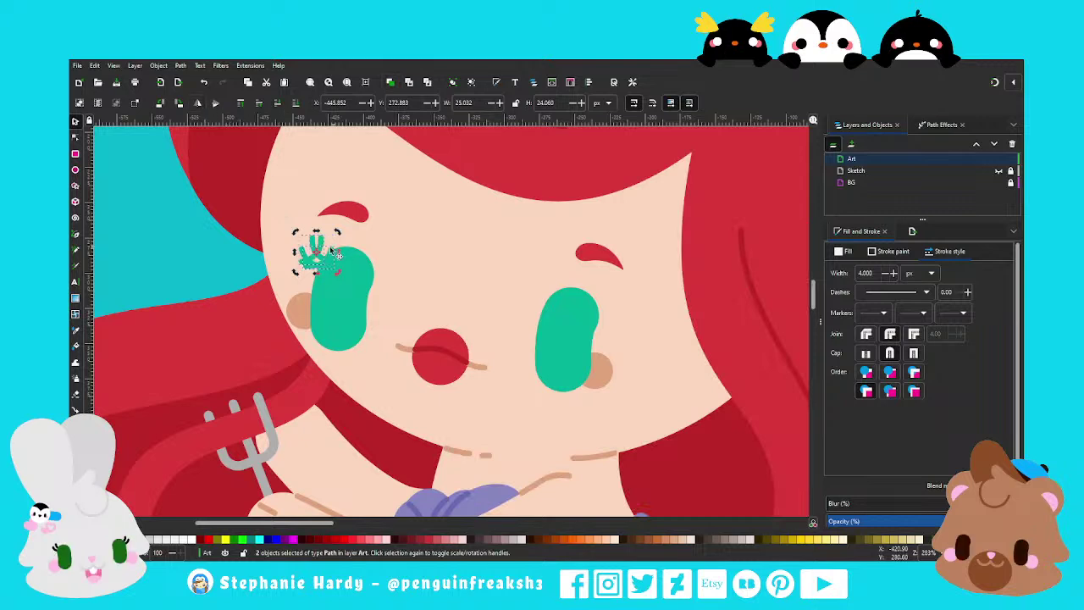
Duplicate both lashes, mirror them horizontally, and place them on the right eye
key(ctrl+d)
key(h)
drag(313, 247, 615, 300)
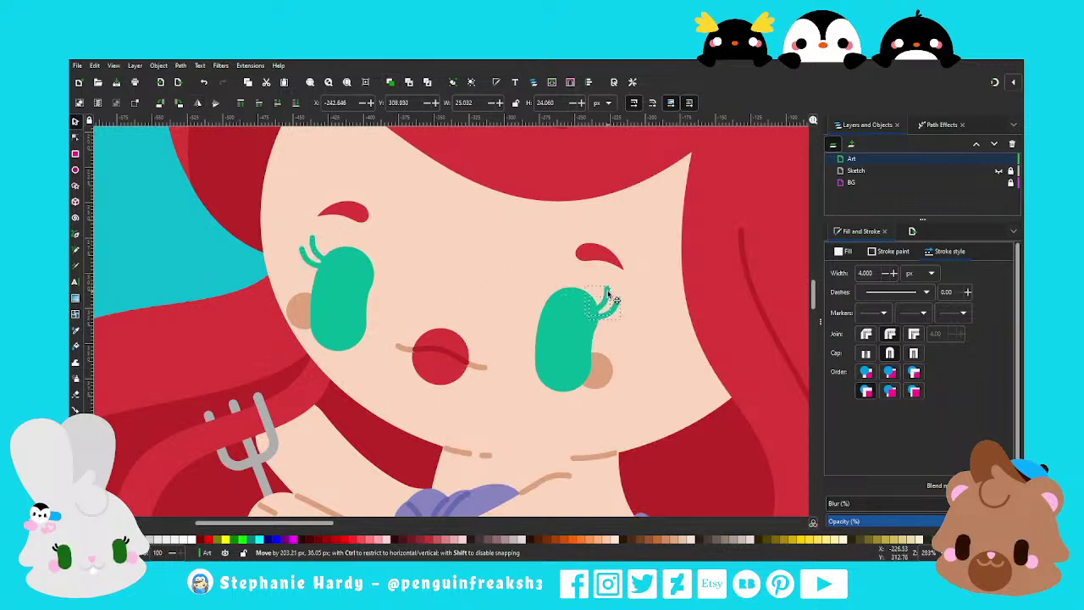
drag(615, 300, 611, 294)
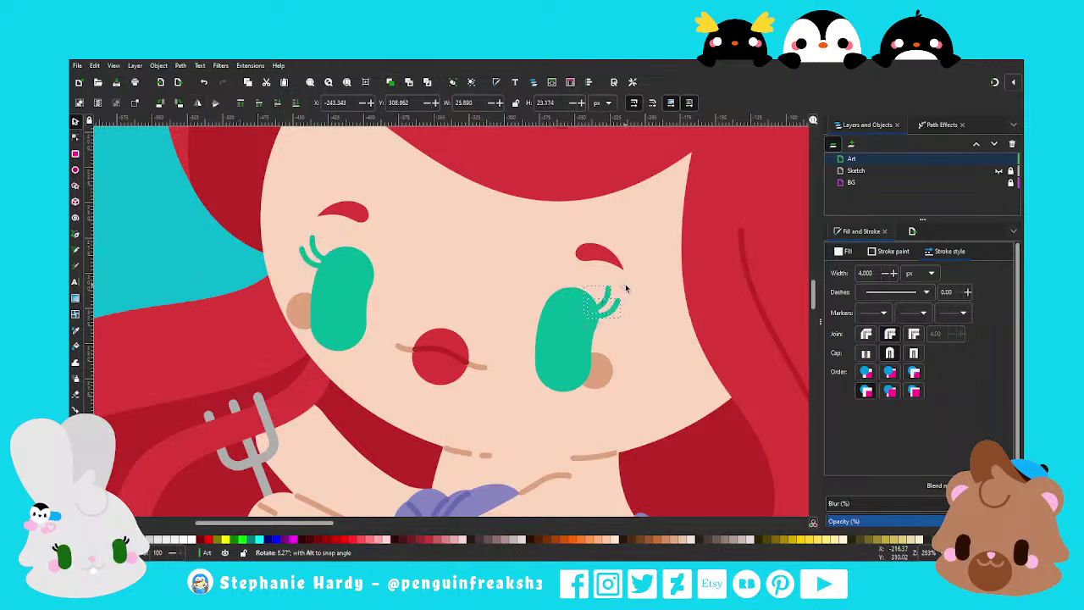
click(169, 236)
scroll(381, 240, down, 2)
scroll(407, 254, down, 1)
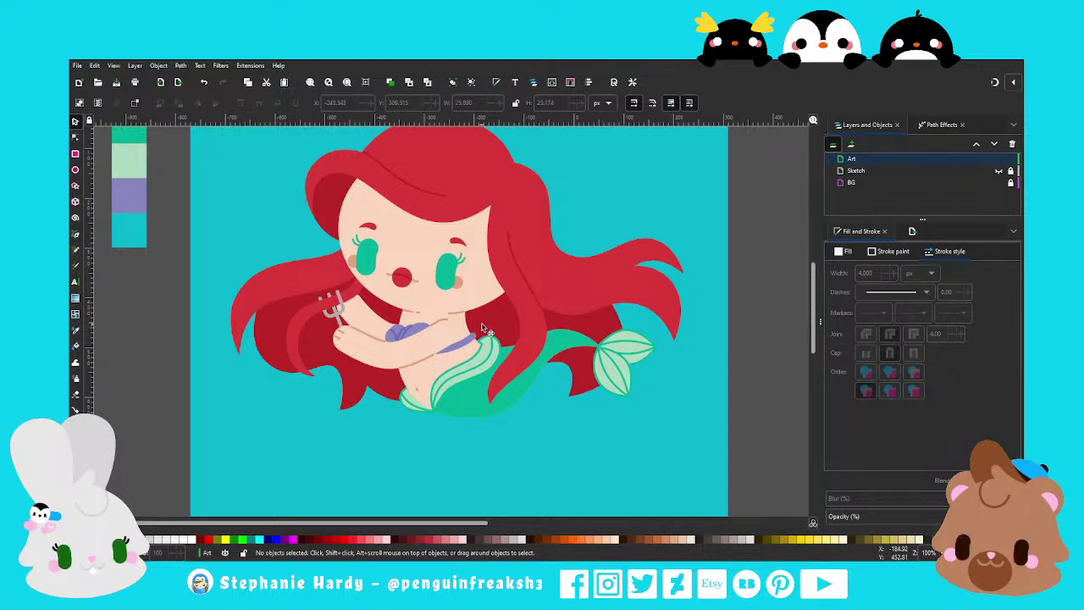
Rubber-band select the eyes, lashes, mouth and blush and nudge them a few pixels together
scroll(480, 327, down, 1)
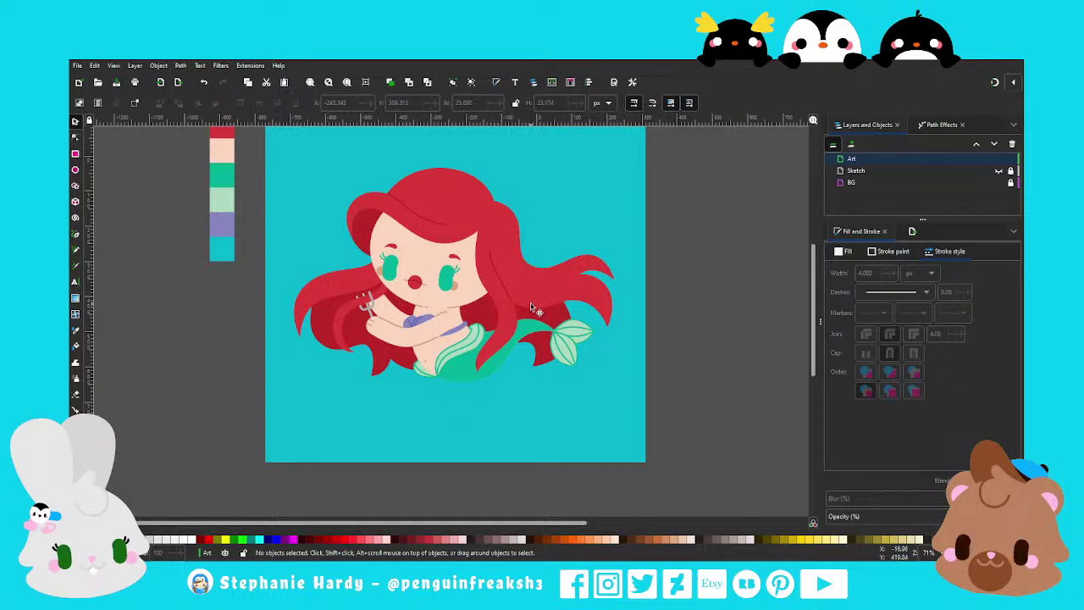
scroll(433, 250, up, 1)
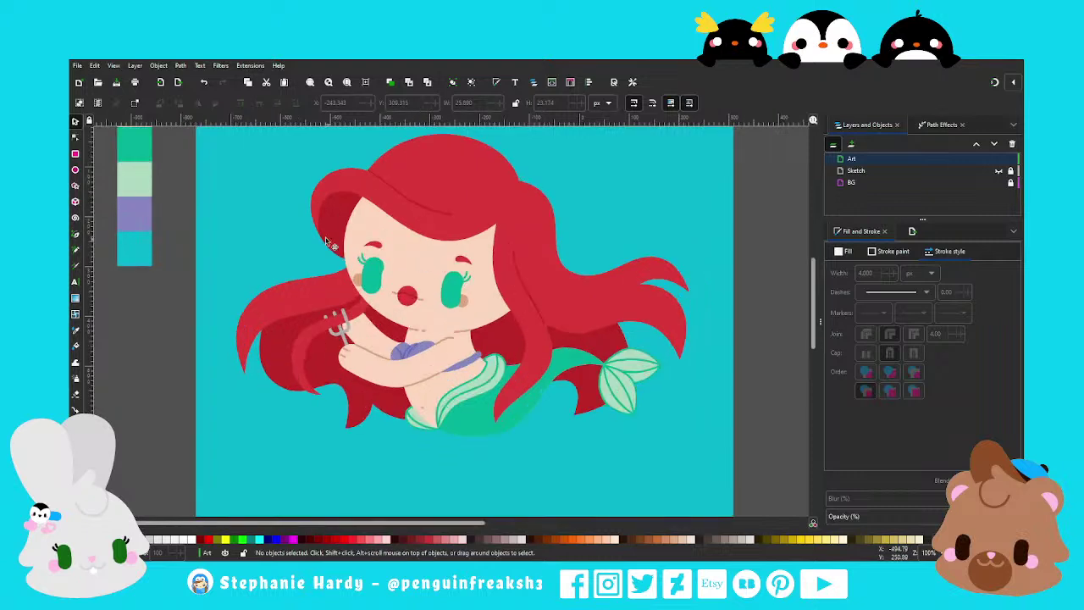
mouse_move(292, 223)
mouse_down()
mouse_move(477, 315)
mouse_move(456, 297)
mouse_up()
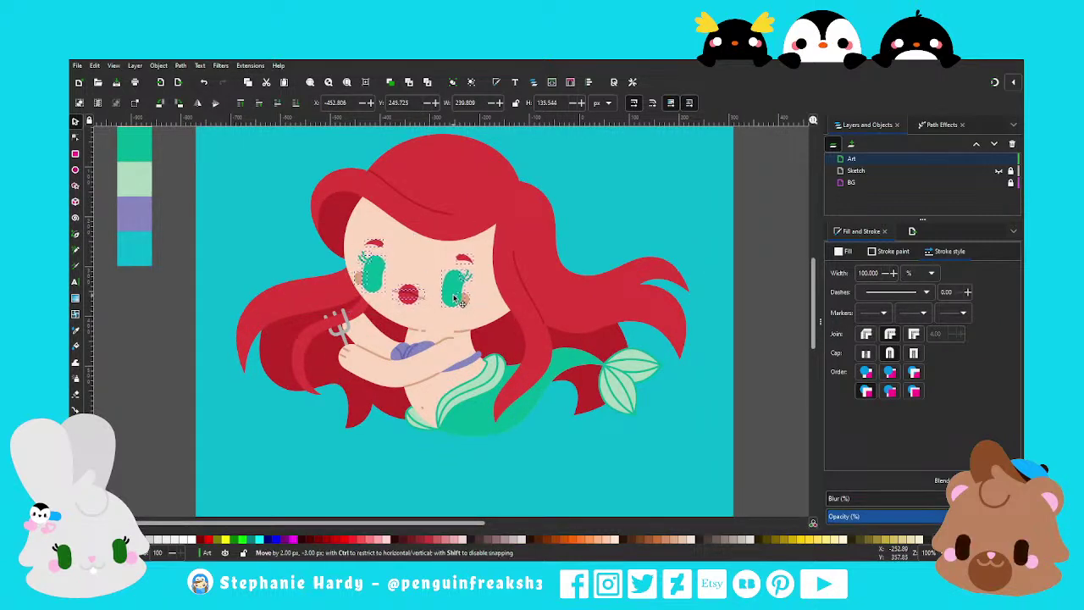
key(Escape)
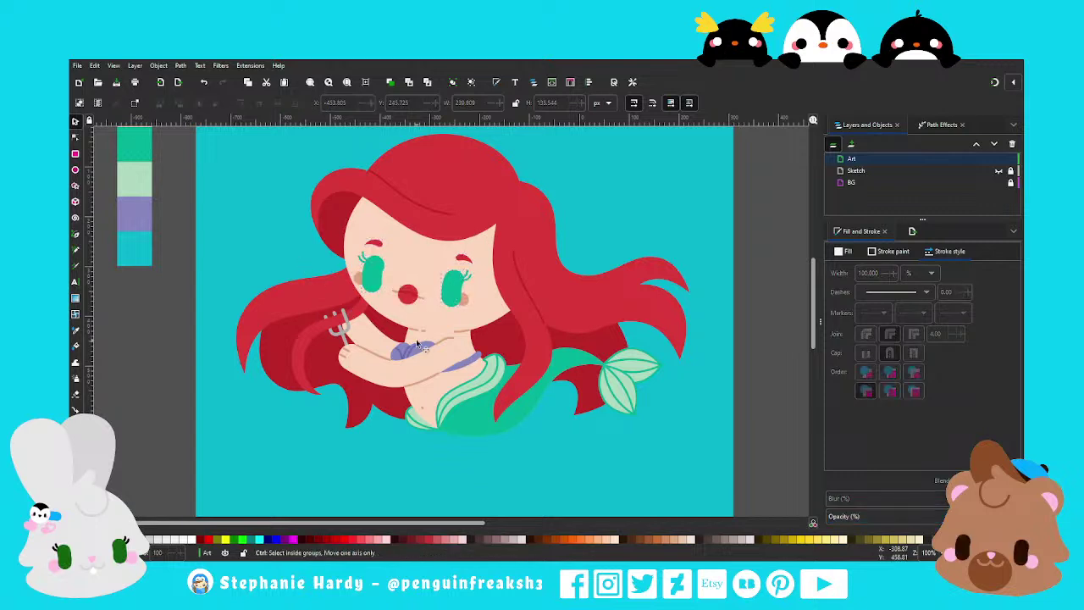
scroll(405, 343, down, 1)
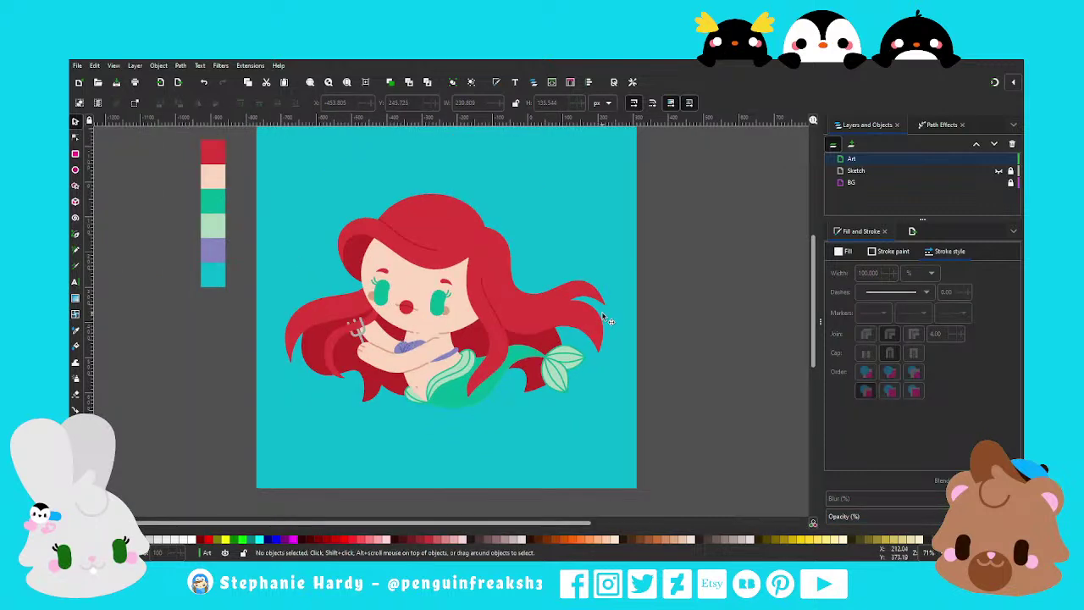
scroll(447, 265, up, 1)
scroll(420, 268, up, 1)
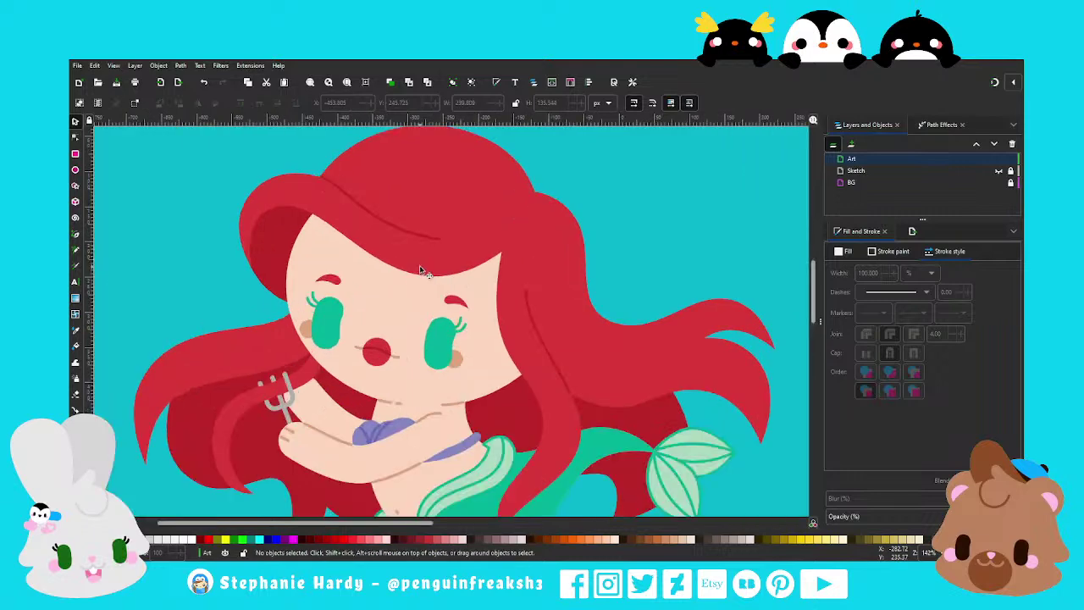
Move a strand line over the fringe, reshape its curve, and recolour it hair red
click(387, 213)
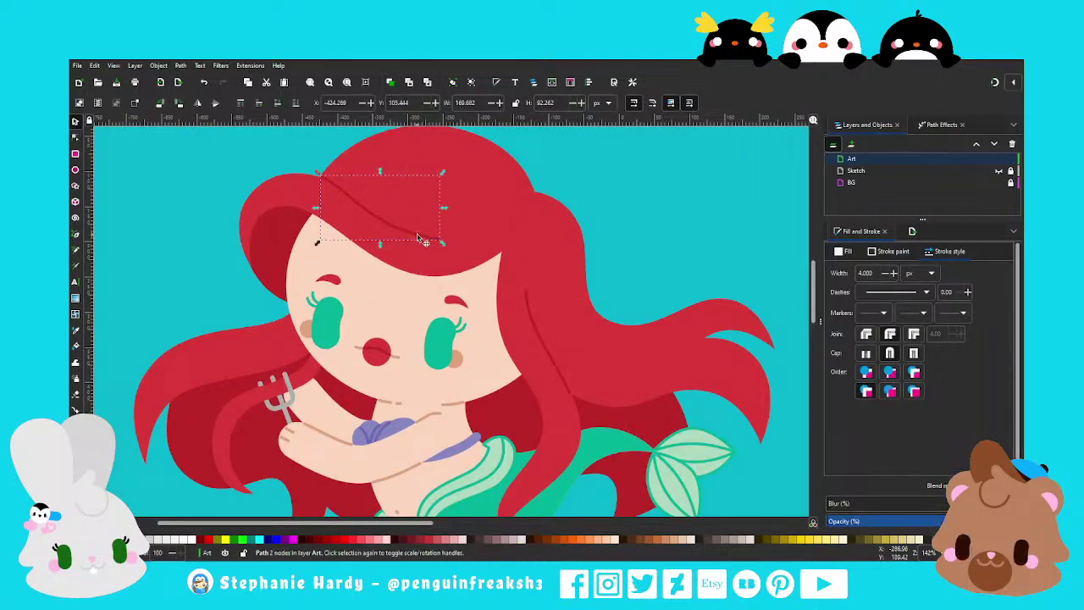
drag(386, 212, 407, 263)
click(75, 136)
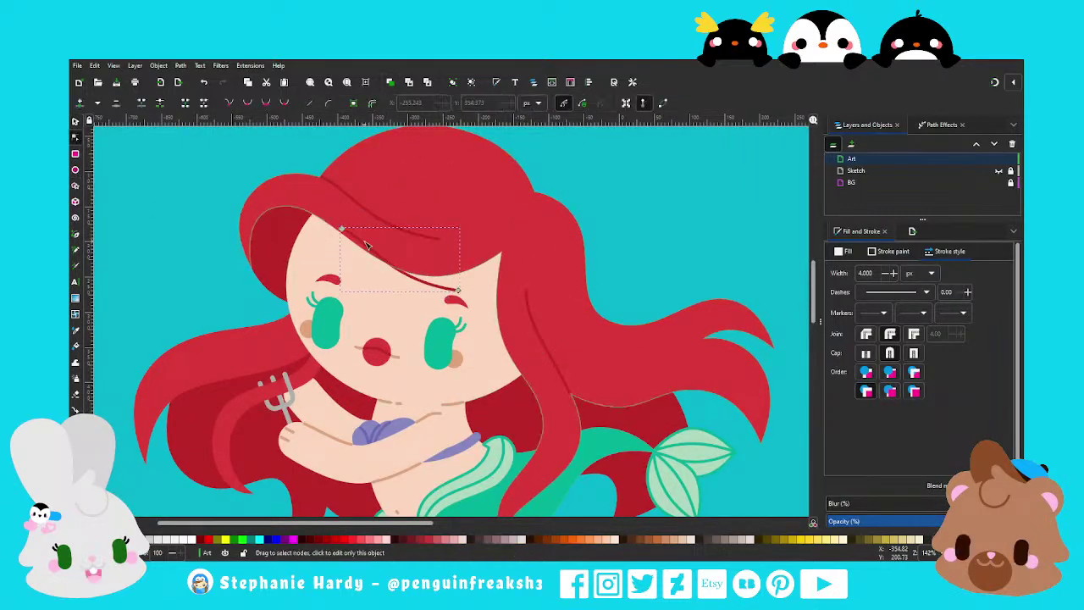
mouse_move(348, 233)
mouse_down()
mouse_move(311, 212)
mouse_move(343, 245)
mouse_up()
mouse_move(458, 290)
mouse_down()
mouse_move(504, 249)
mouse_move(403, 338)
mouse_move(412, 328)
mouse_up()
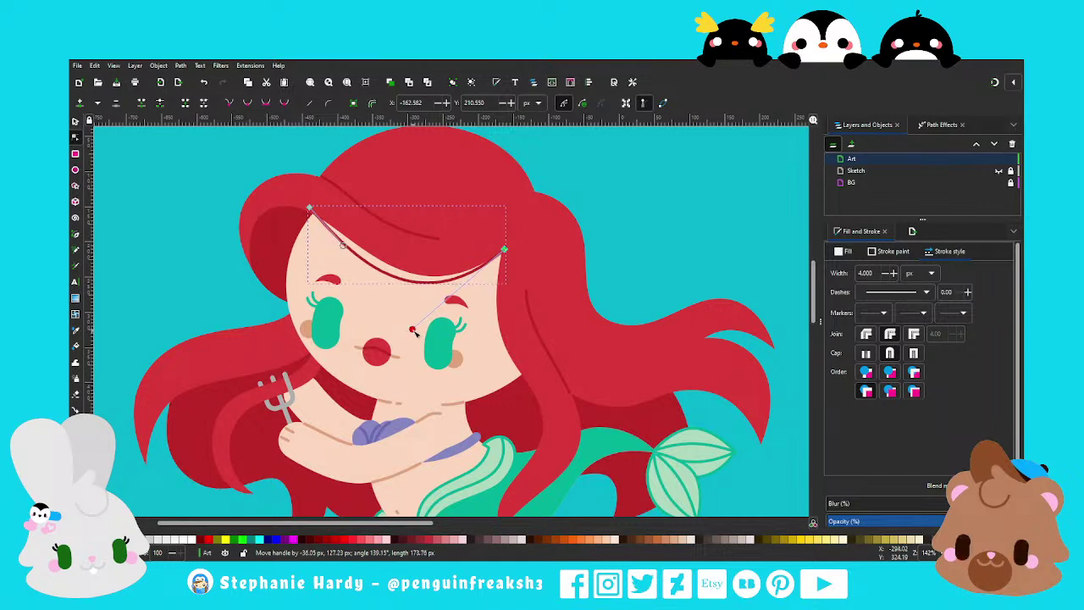
click(893, 251)
click(857, 464)
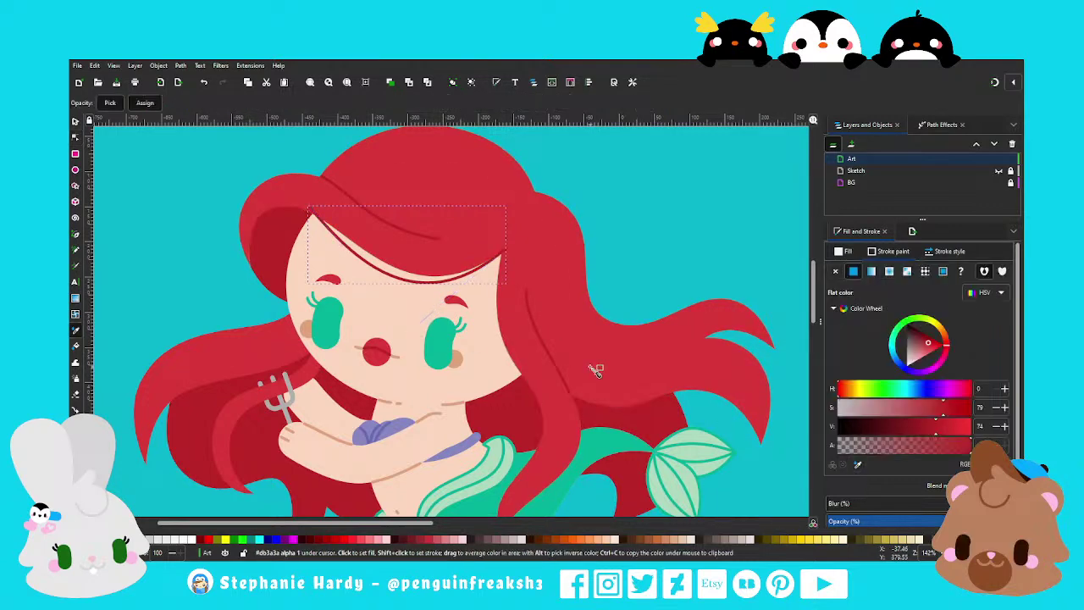
click(593, 367)
key(s)
click(134, 183)
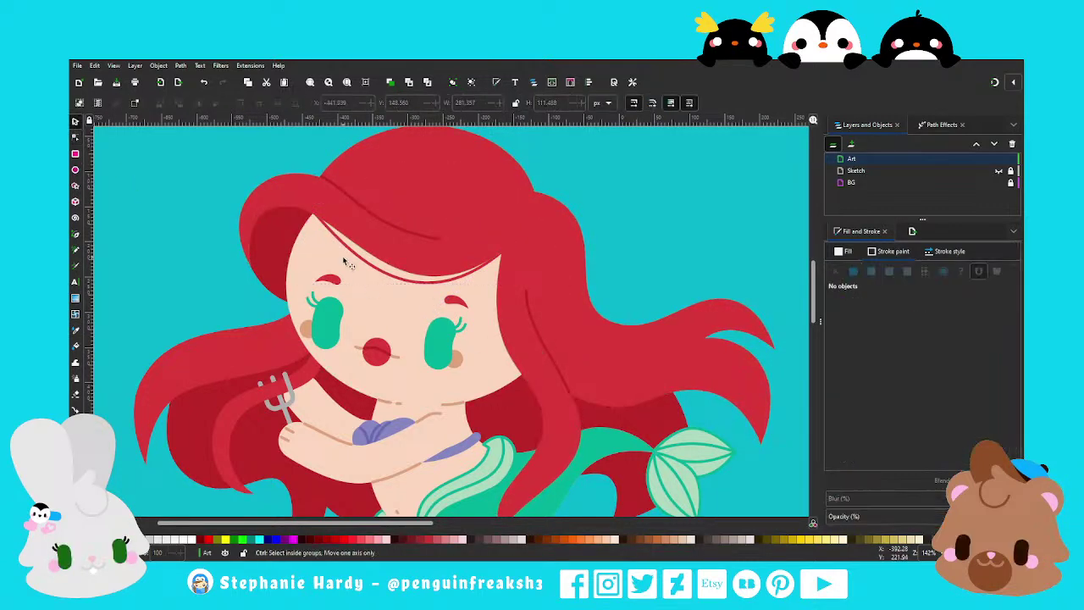
scroll(381, 371, down, 2)
scroll(382, 371, up, 2)
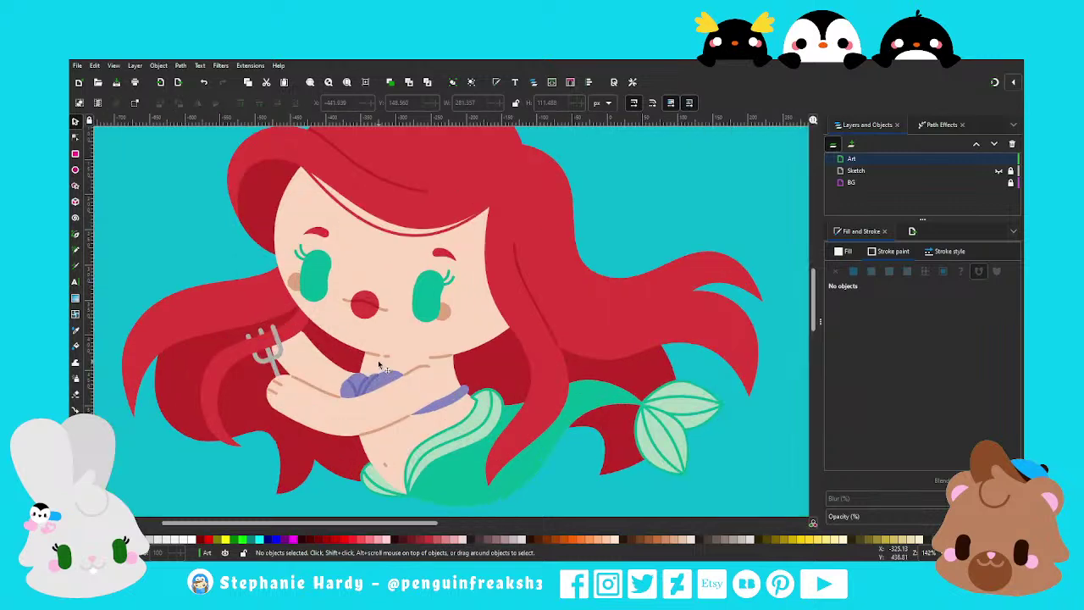
Move another strand line onto the left-side hair and reshape its curve with node editing
click(362, 210)
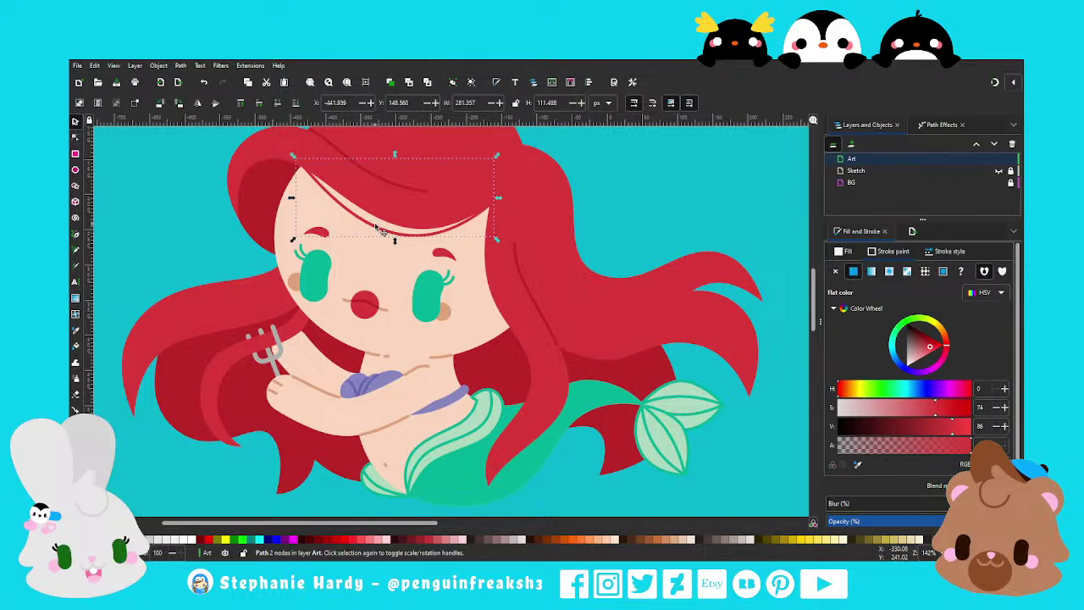
drag(378, 229, 175, 279)
key(n)
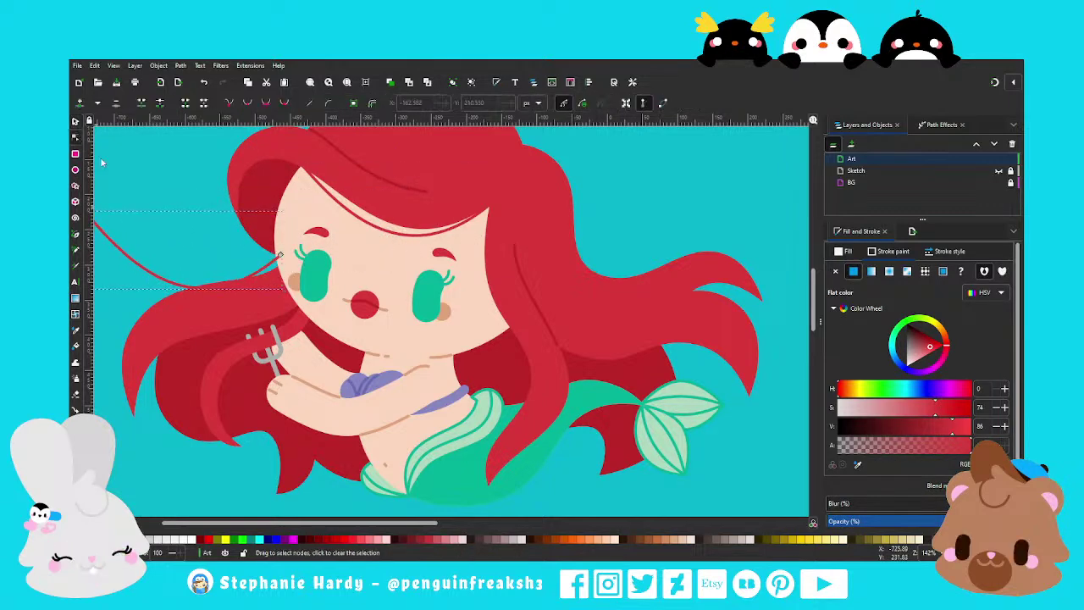
ctrl+scroll(204, 240, down, 1)
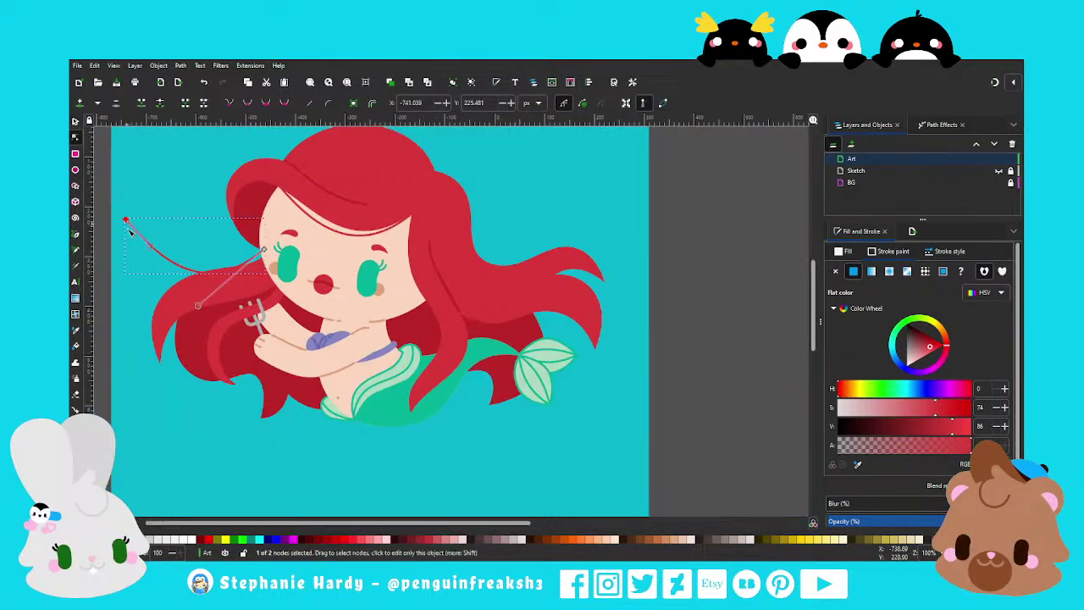
mouse_move(128, 224)
mouse_down()
mouse_move(159, 303)
mouse_move(173, 258)
mouse_move(247, 269)
mouse_move(299, 255)
mouse_up()
ctrl+scroll(178, 247, up, 1)
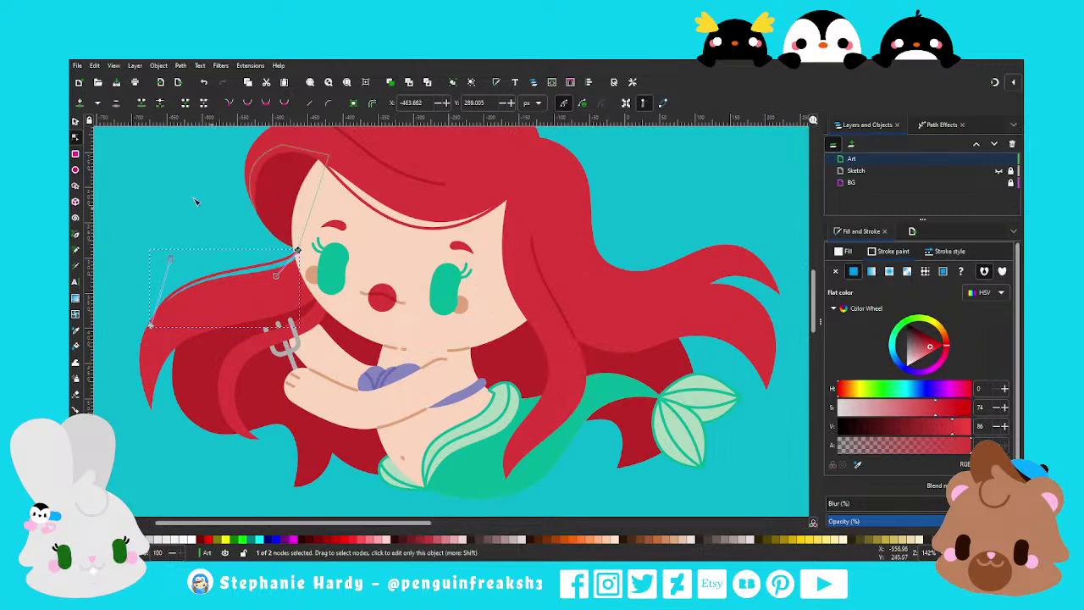
key(s)
click(204, 168)
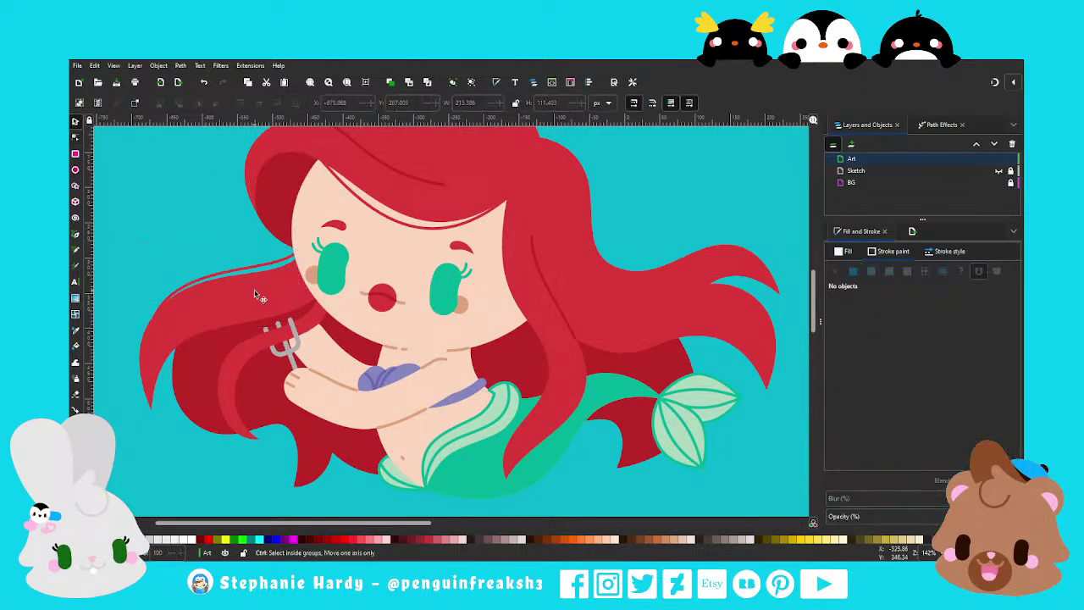
ctrl+scroll(259, 293, down, 2)
ctrl+scroll(259, 293, down, 1)
ctrl+scroll(262, 346, up, 3)
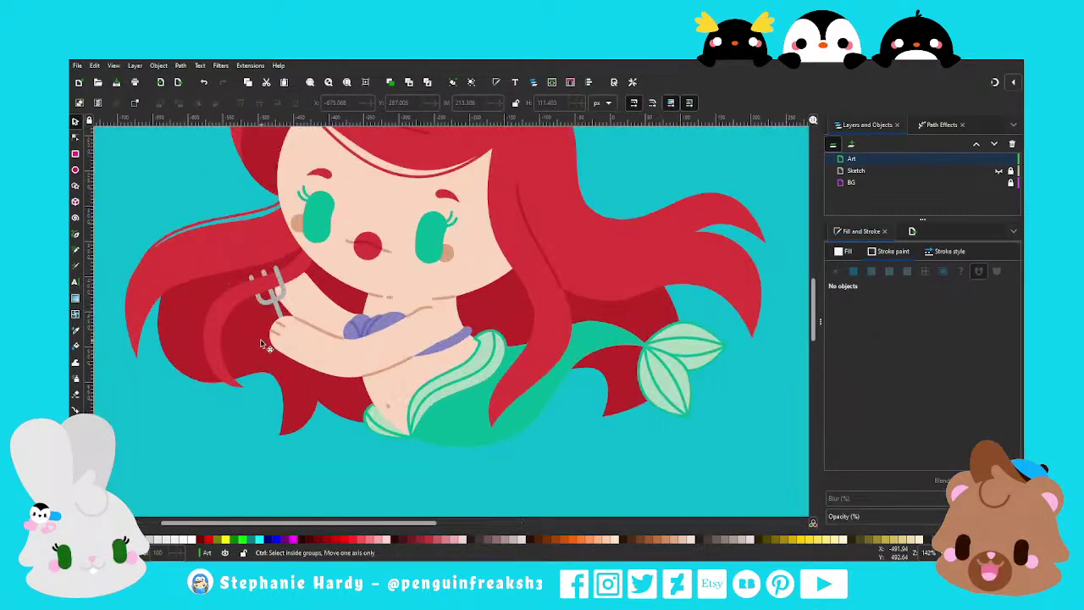
click(265, 218)
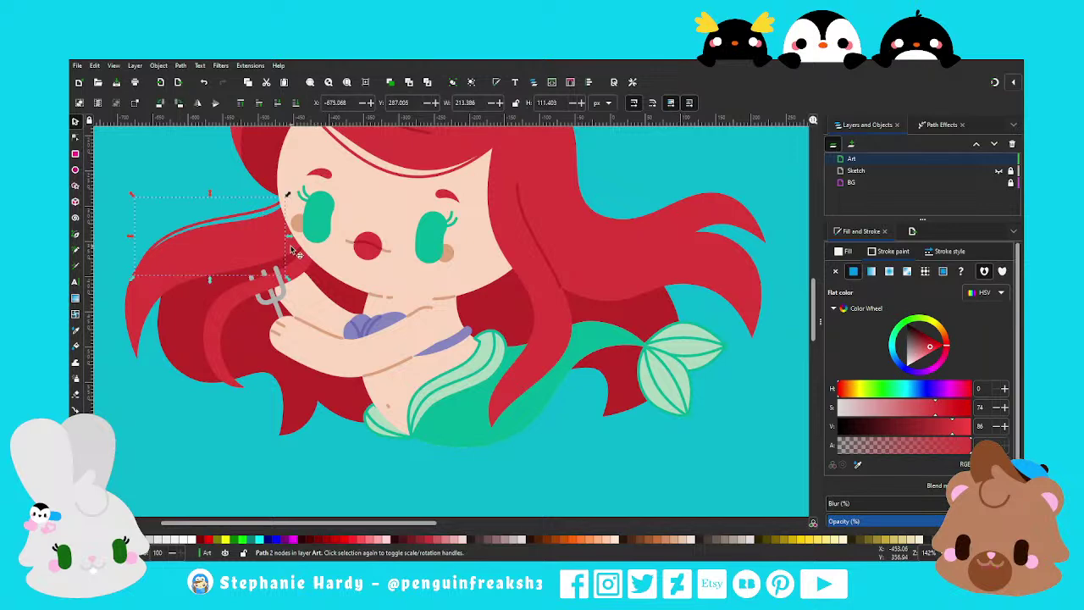
Set both green eyes' stroke width to 30
click(315, 228)
shift+click(432, 229)
click(949, 250)
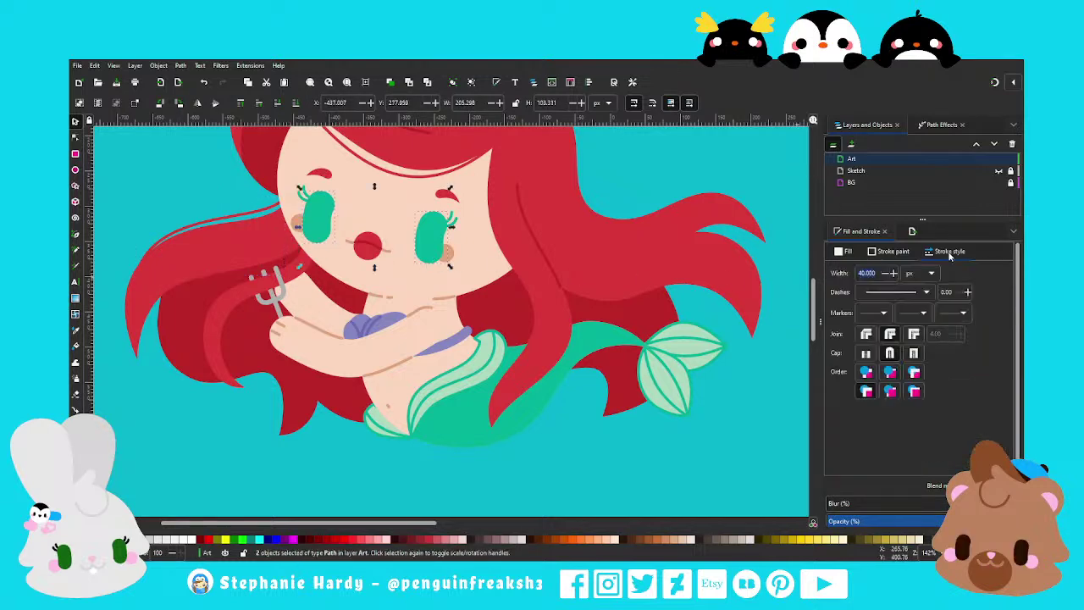
text(30)
key(Return)
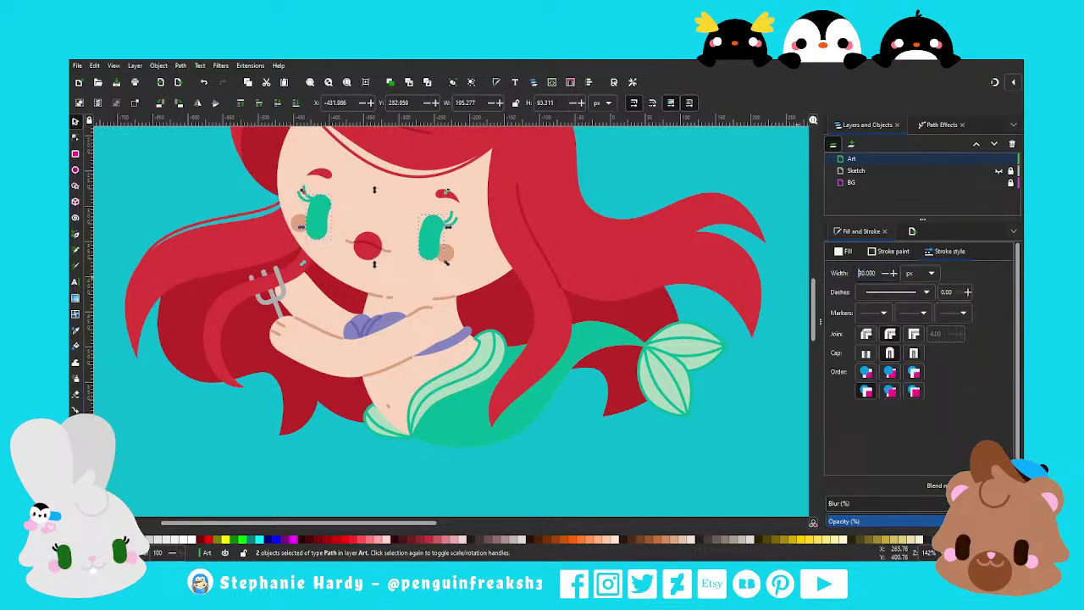
ctrl+scroll(349, 203, up, 1)
ctrl+scroll(349, 204, up, 1)
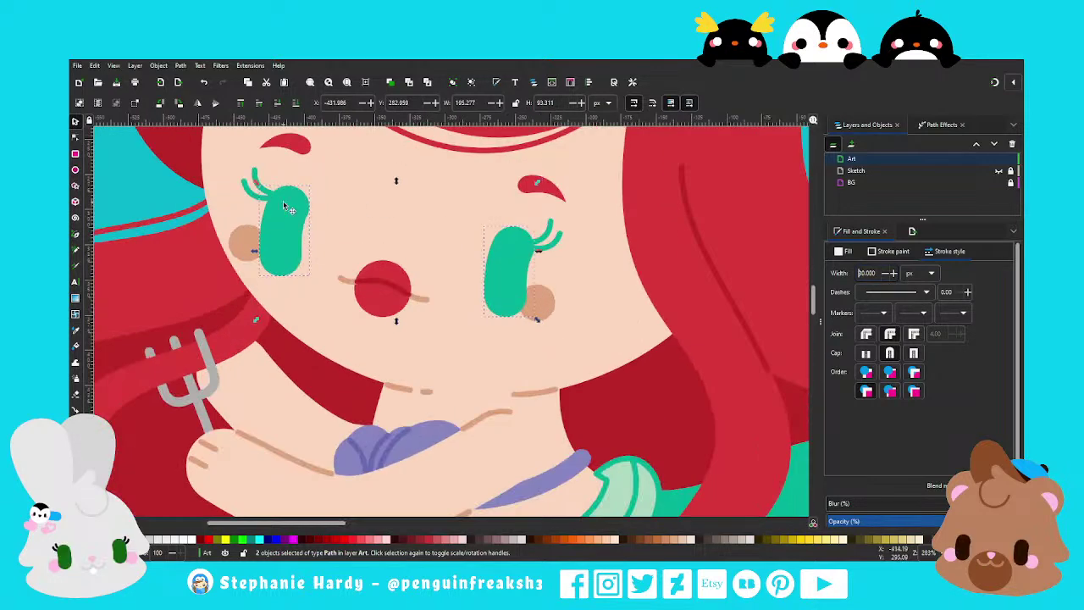
Move the left and right eyelashes so they sit snugly on the eyes
click(257, 176)
click(254, 180)
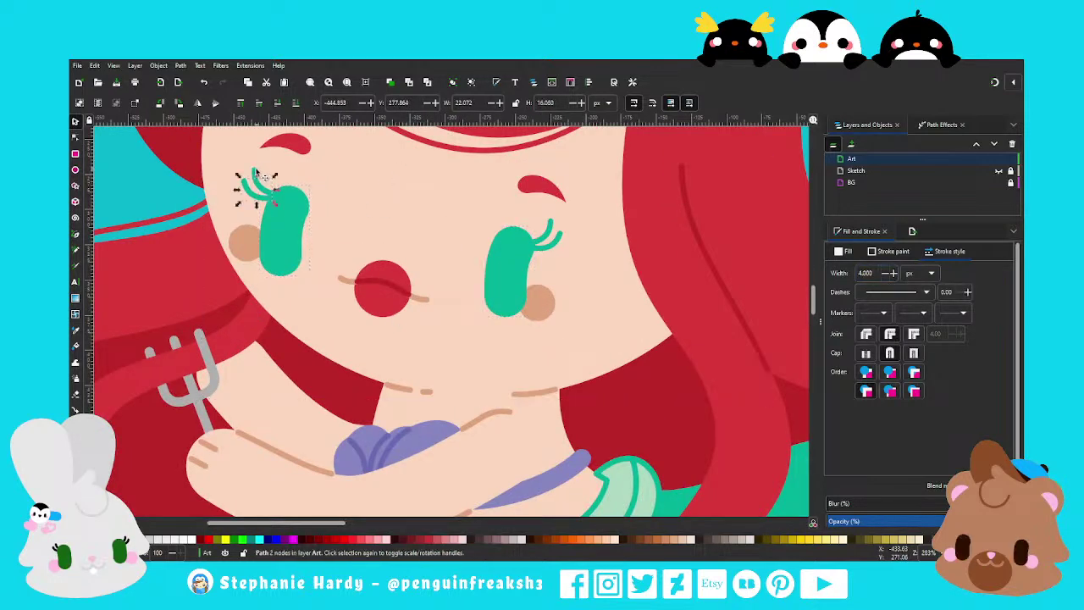
drag(261, 190, 278, 202)
click(558, 230)
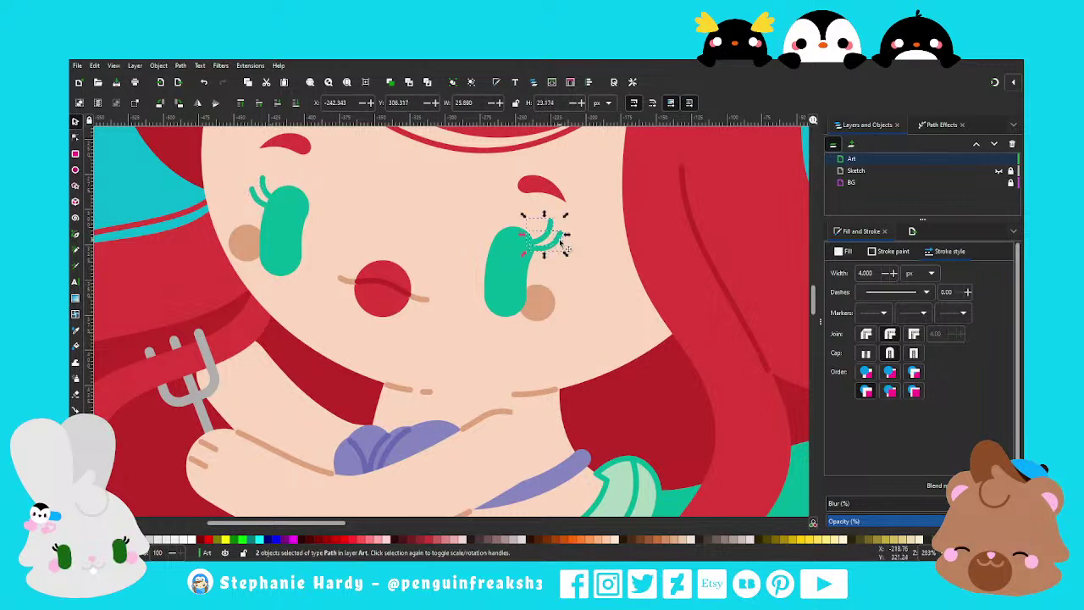
drag(569, 245, 556, 250)
scroll(339, 246, down, 1)
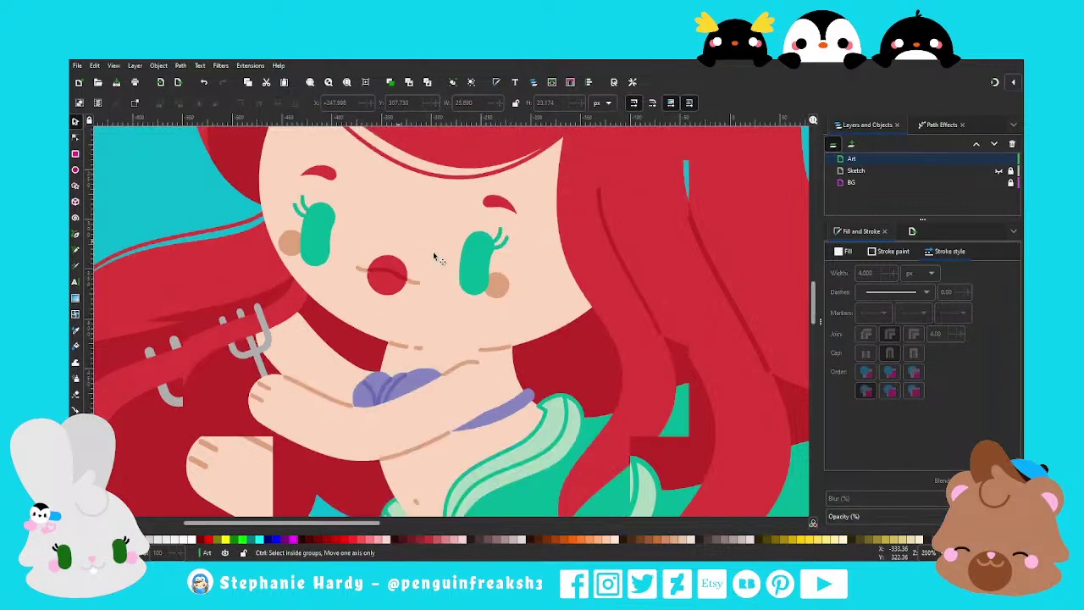
scroll(406, 263, down, 2)
key(Escape)
Nudge the right cheek blush up and left toward the eye
scroll(424, 270, up, 2)
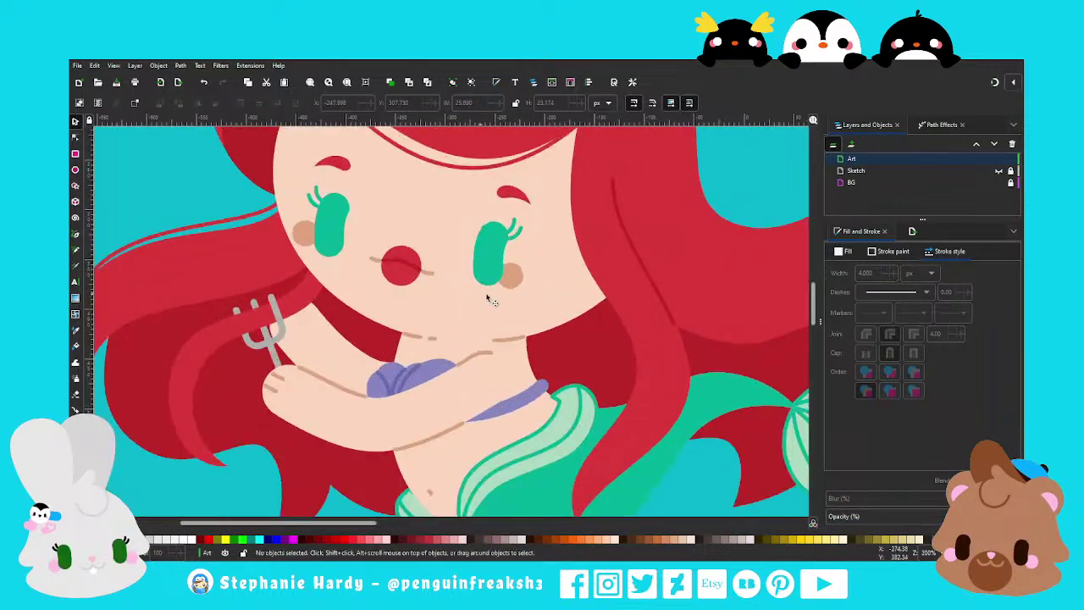
click(522, 286)
drag(522, 285, 514, 274)
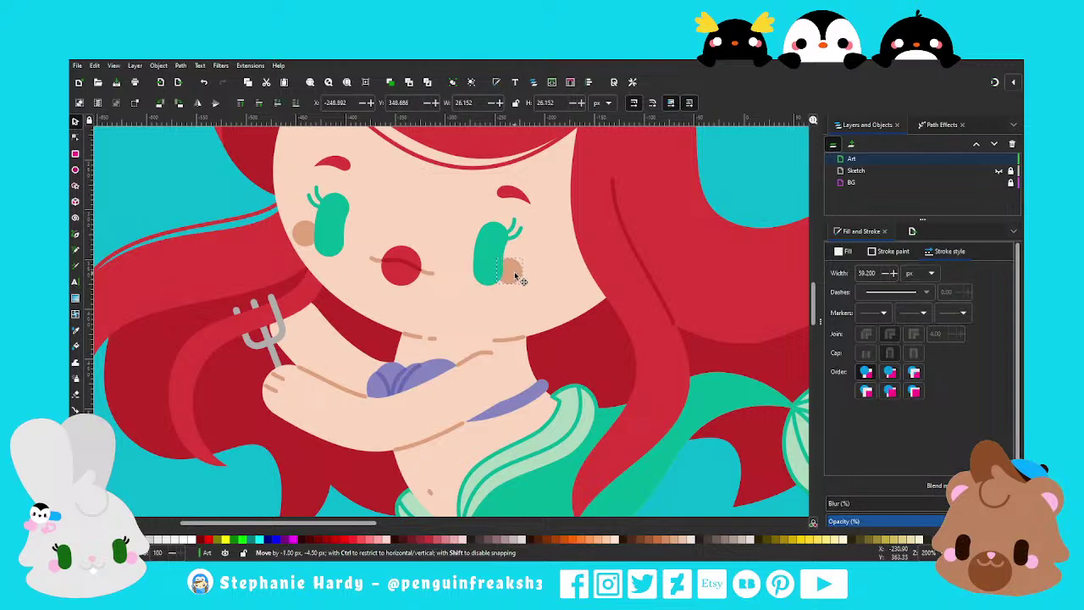
scroll(426, 276, down, 2)
key(Escape)
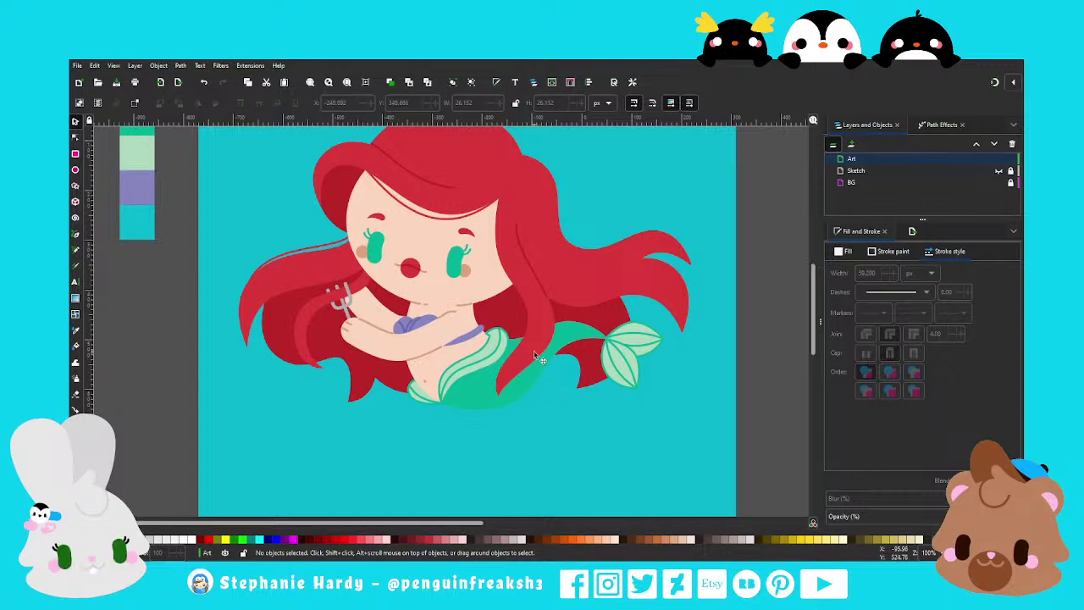
Change both eyes' stroke width to 35 so they become slimmer ovals
click(376, 250)
shift+click(457, 258)
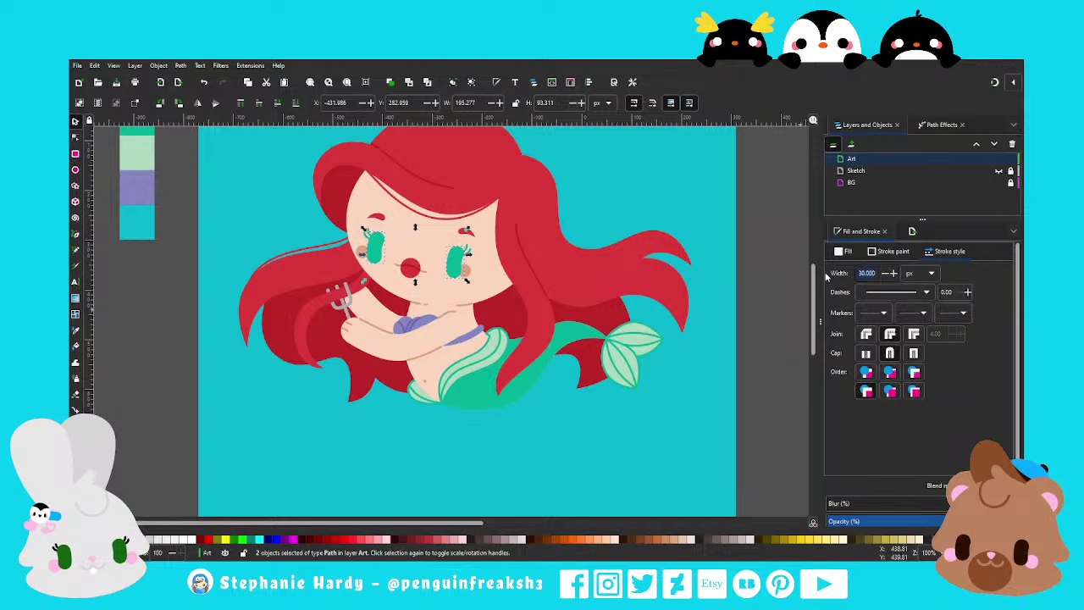
text(35)
key(Return)
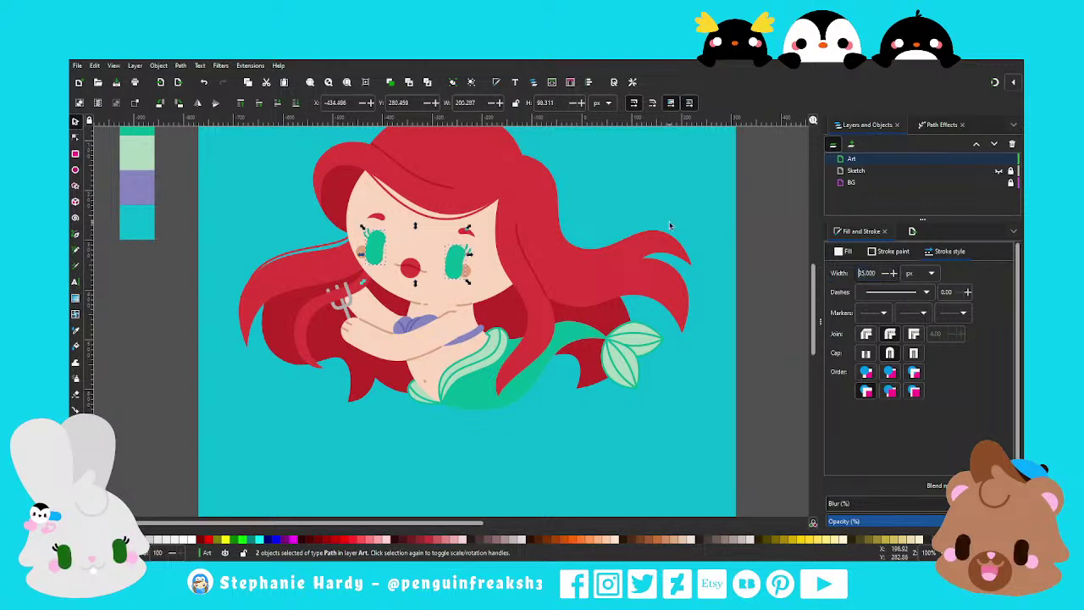
click(498, 411)
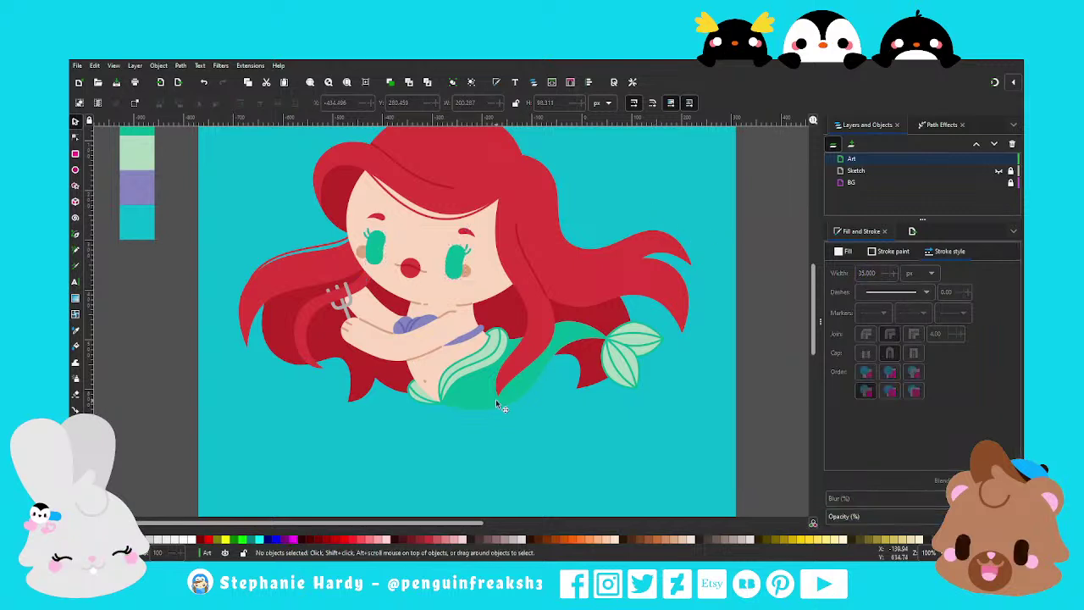
click(325, 254)
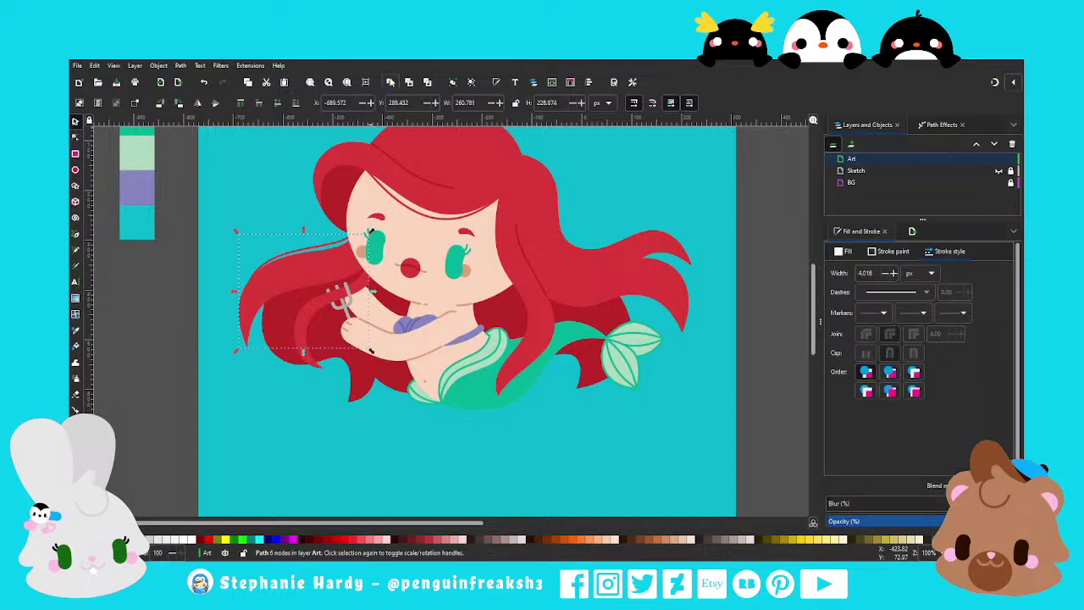
Reposition the left-hair strand line's ends so it runs from near the trident down the hair
click(307, 254)
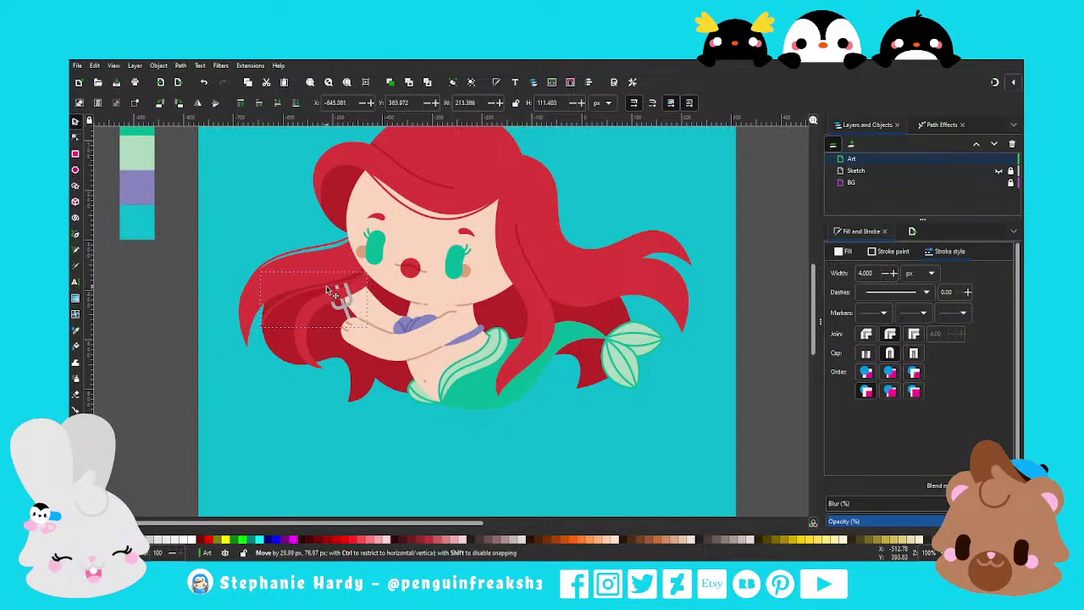
scroll(267, 230, up, 2)
click(76, 137)
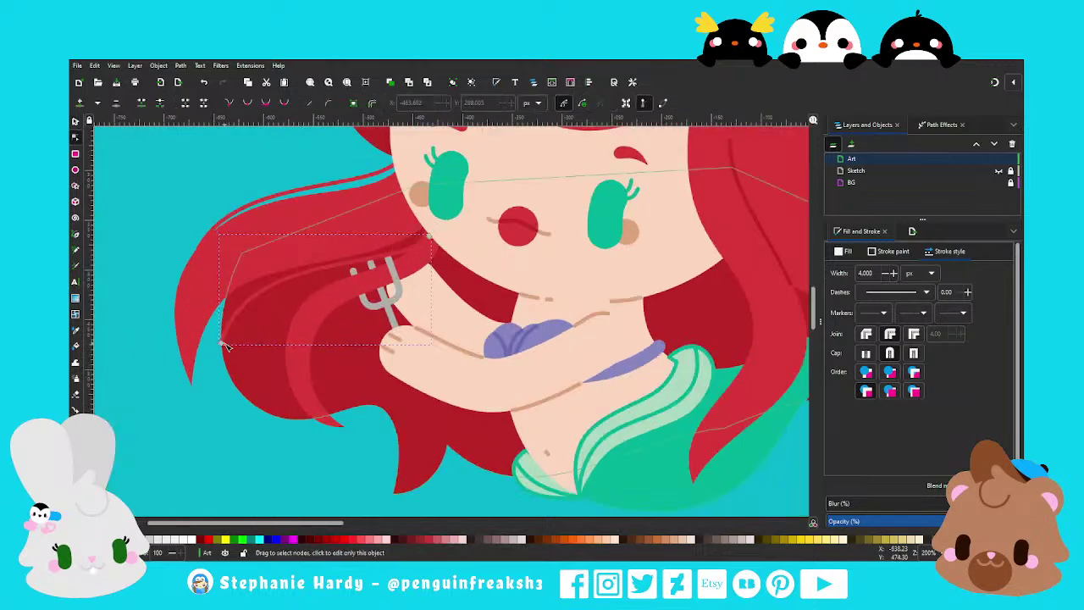
drag(229, 348, 289, 375)
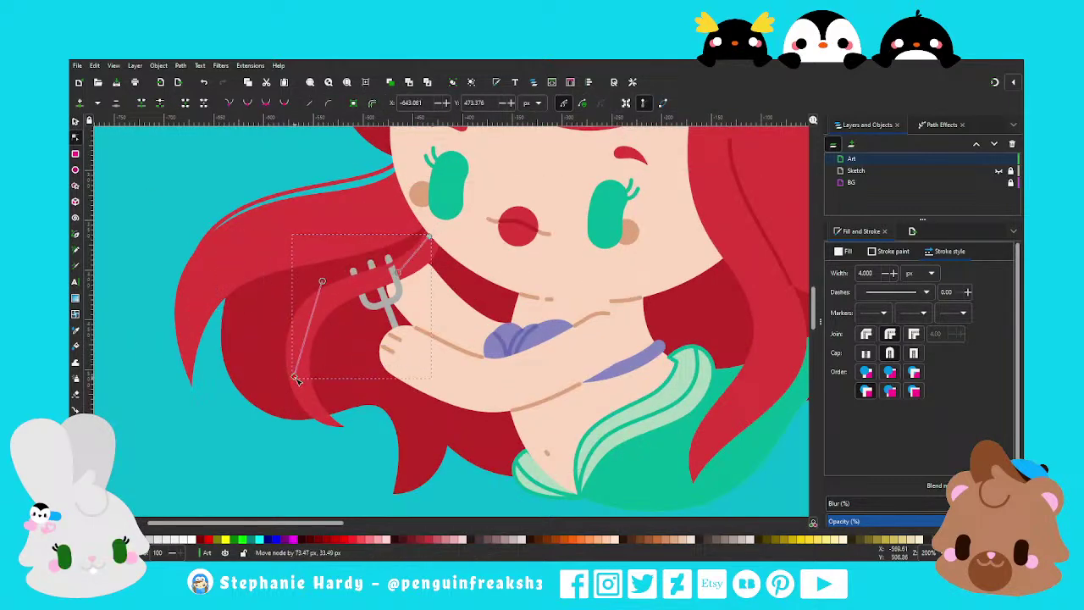
drag(308, 278, 244, 258)
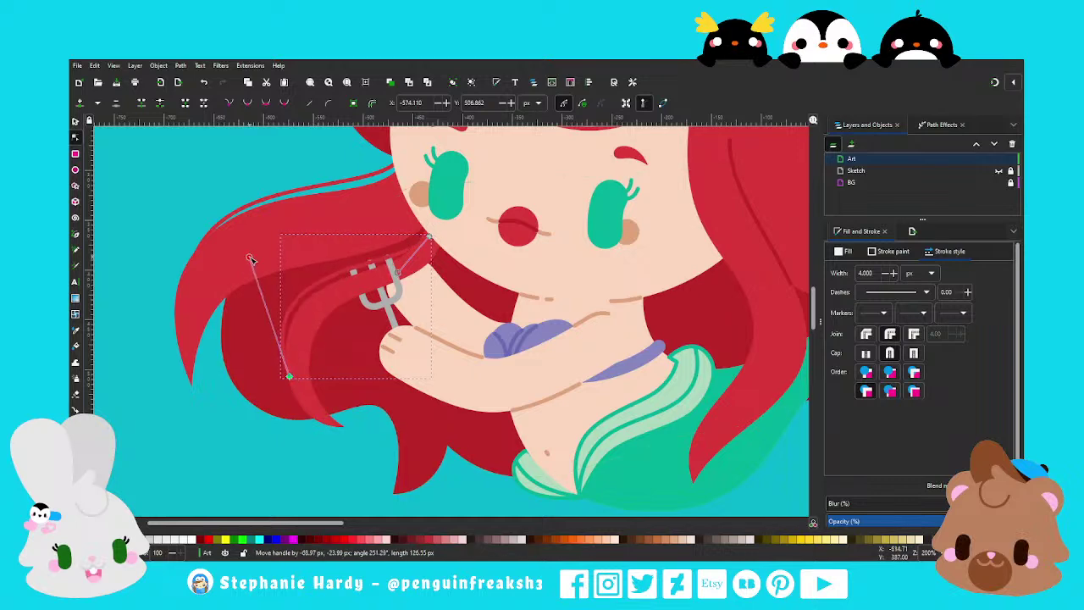
scroll(390, 254, up, 2)
drag(470, 220, 457, 233)
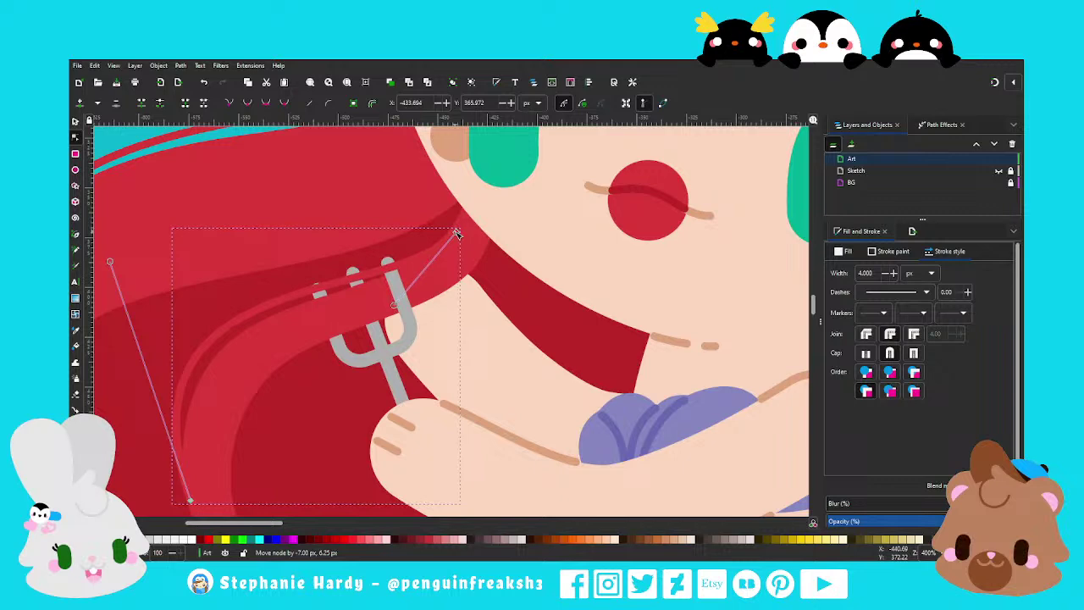
scroll(328, 187, down, 1)
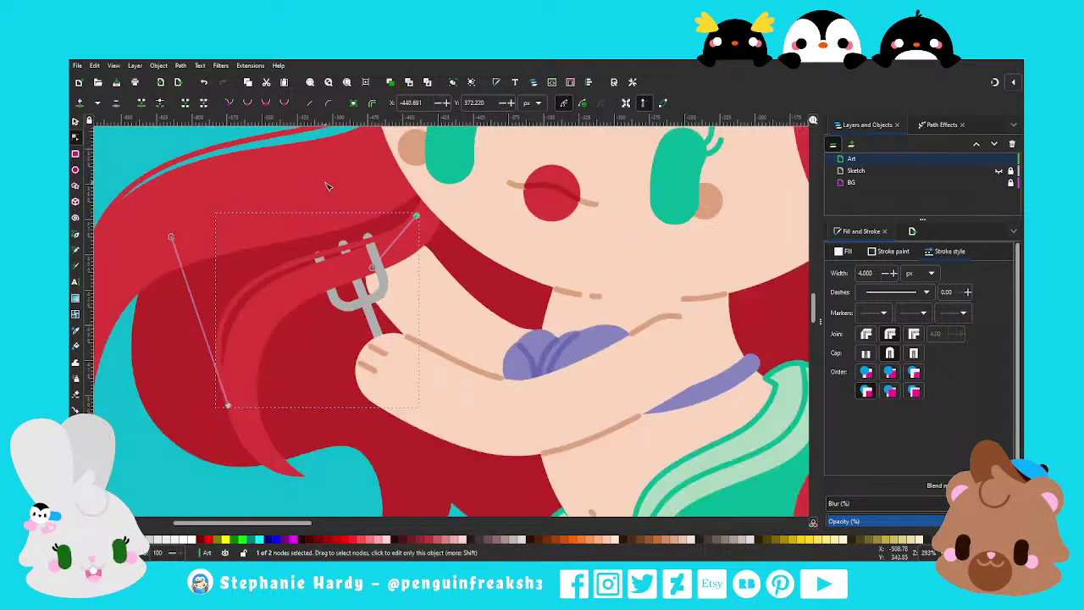
drag(416, 217, 429, 235)
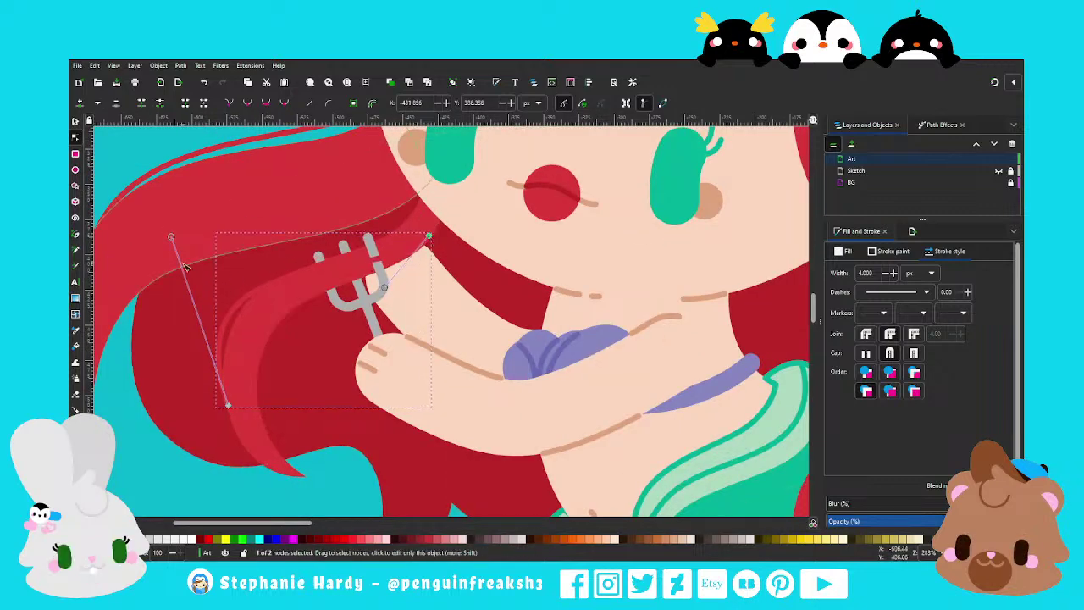
drag(227, 405, 267, 423)
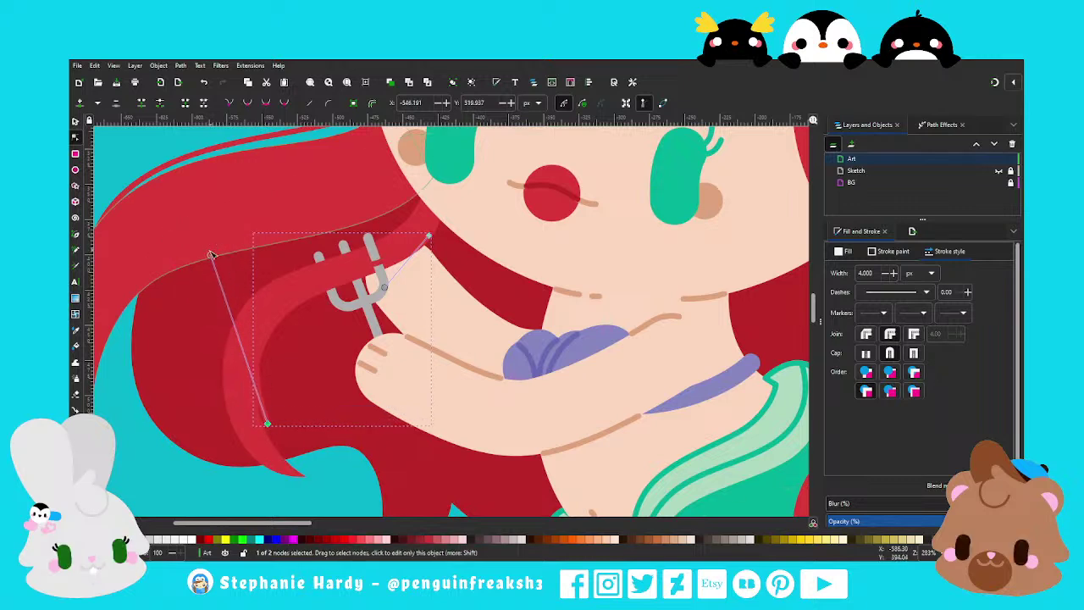
drag(212, 254, 273, 294)
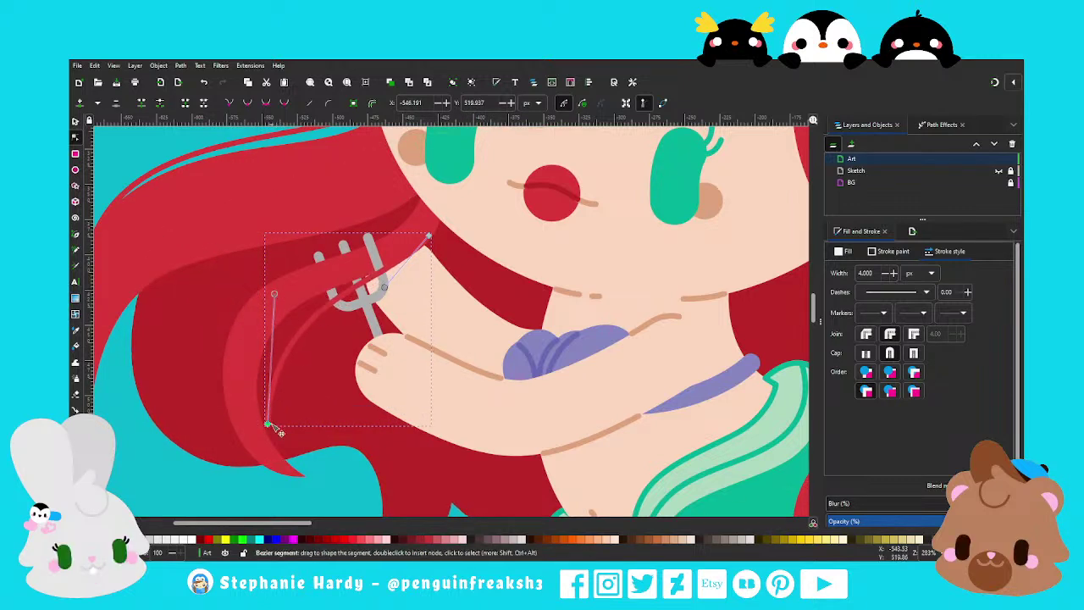
drag(276, 428, 260, 426)
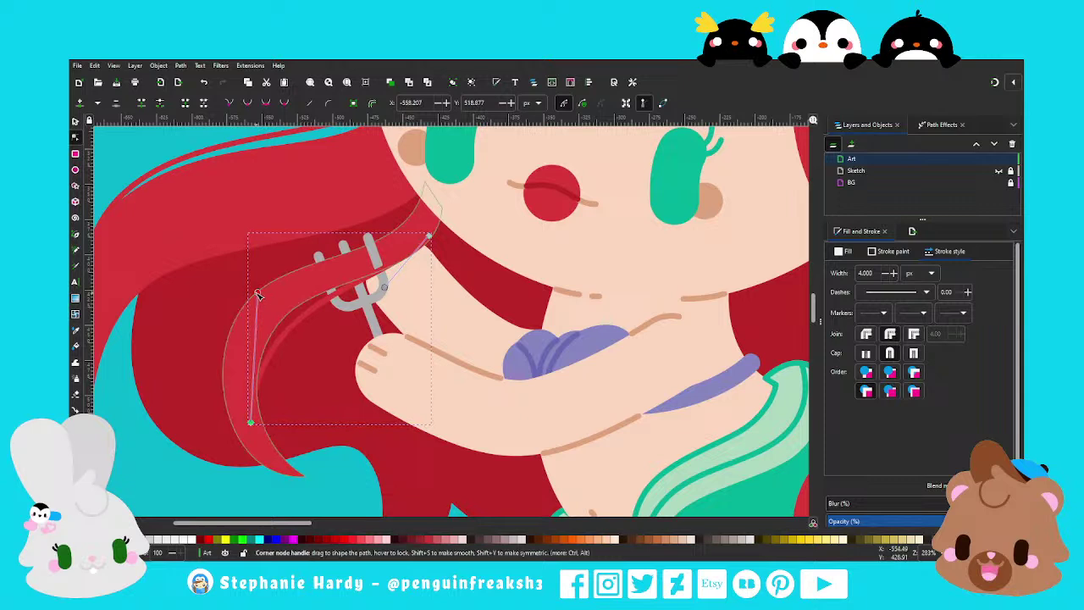
Refine the strand's bends into a shorter, smooth curve across the left hair
drag(259, 294, 261, 296)
drag(384, 288, 387, 305)
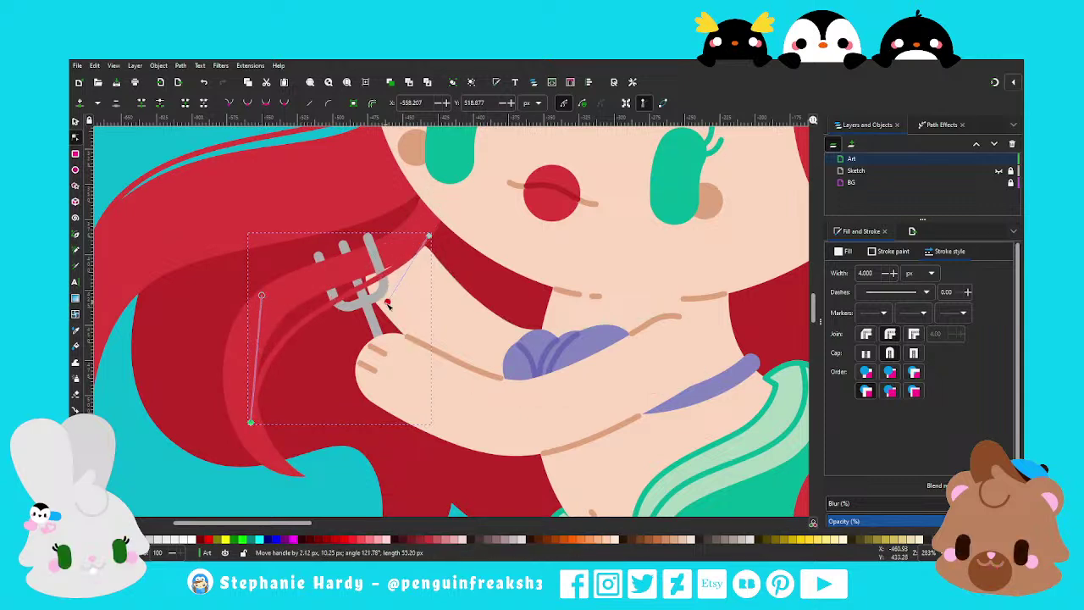
drag(429, 237, 447, 219)
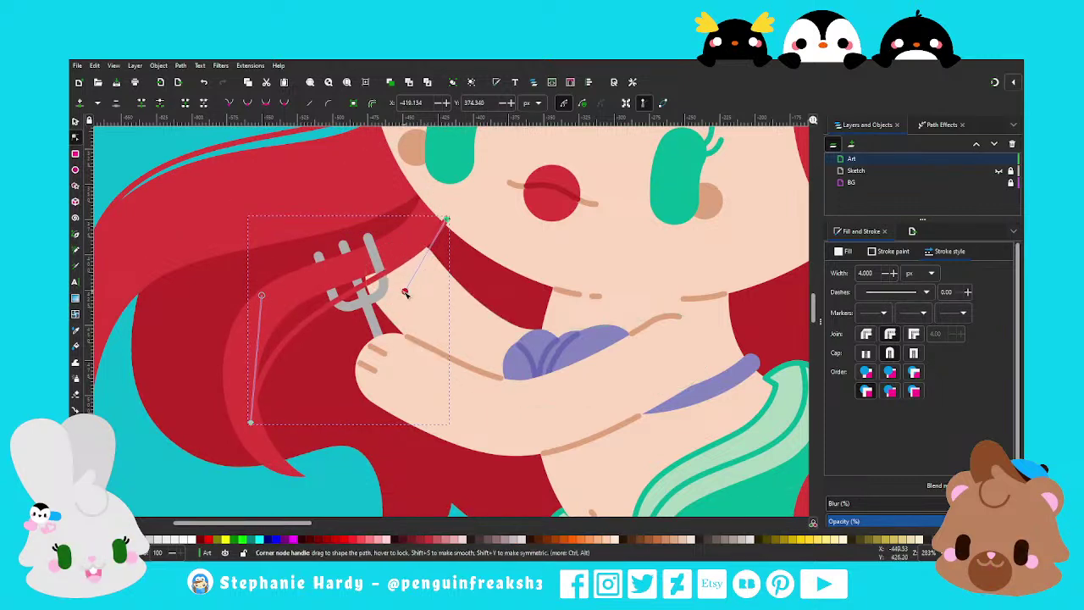
drag(405, 292, 392, 337)
drag(446, 218, 433, 223)
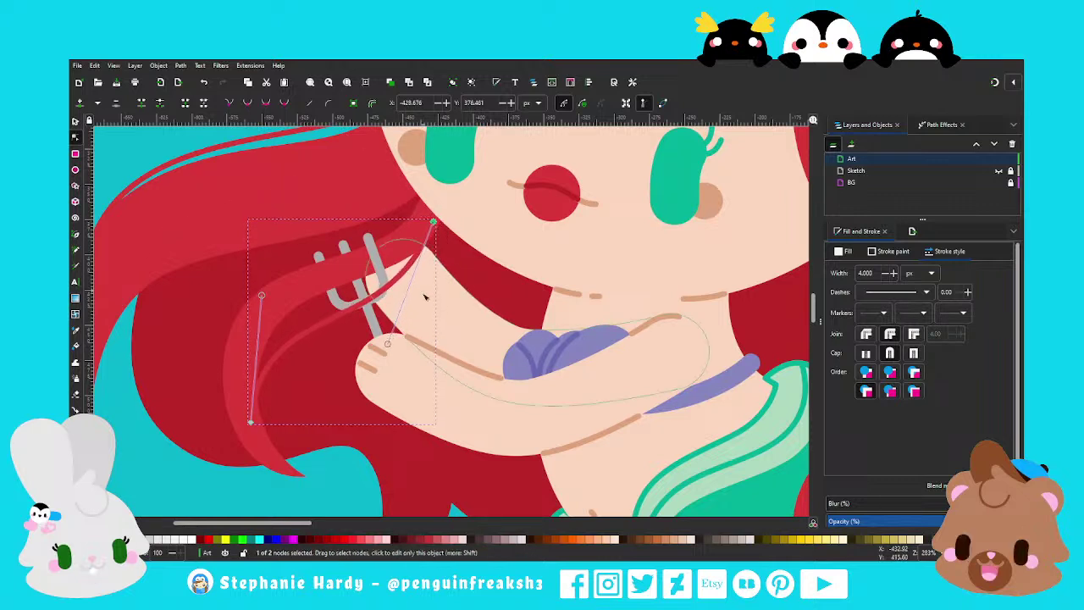
mouse_move(387, 343)
mouse_down()
mouse_move(401, 303)
mouse_move(405, 315)
mouse_up()
drag(261, 296, 262, 264)
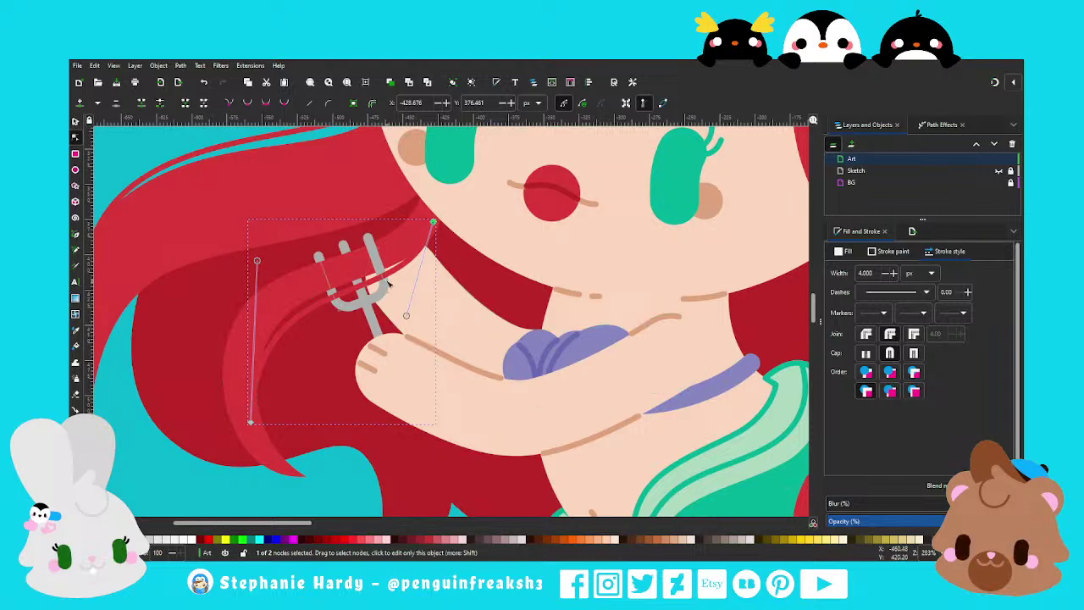
scroll(356, 279, up, 1)
scroll(355, 279, up, 1)
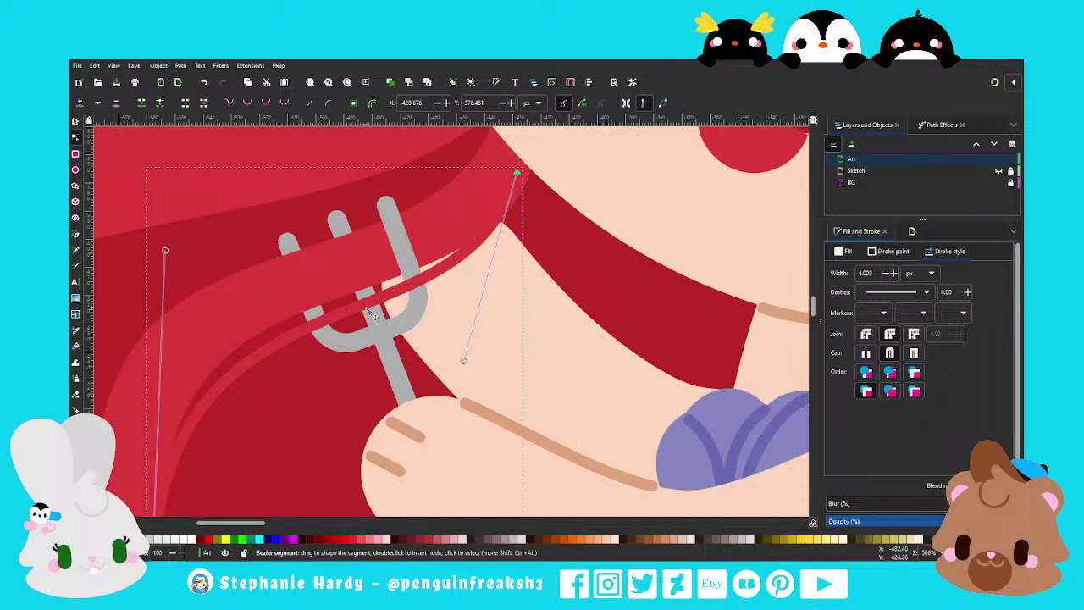
key(s)
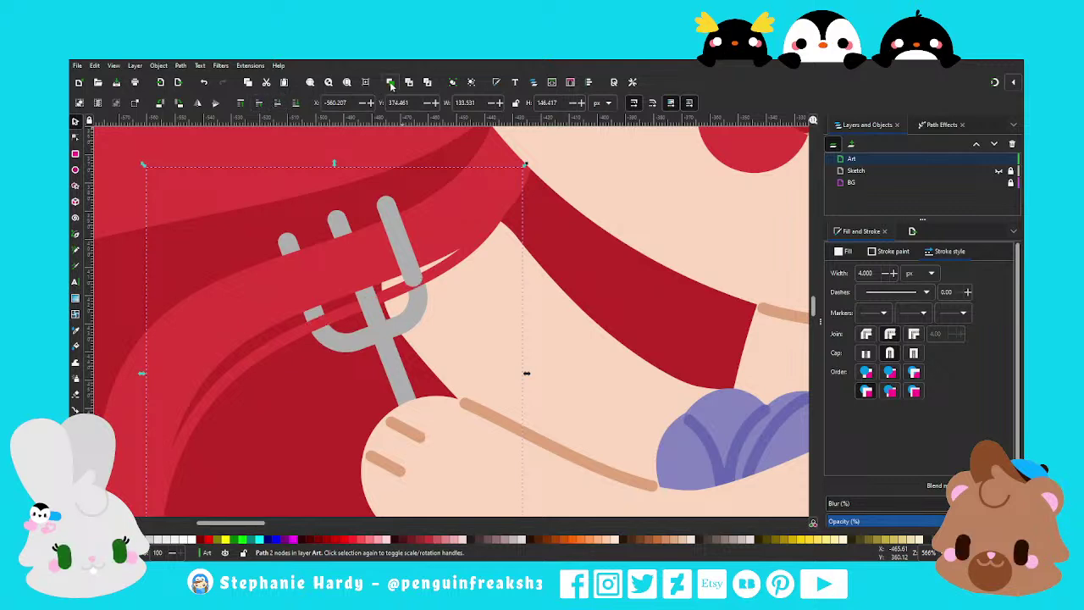
click(75, 138)
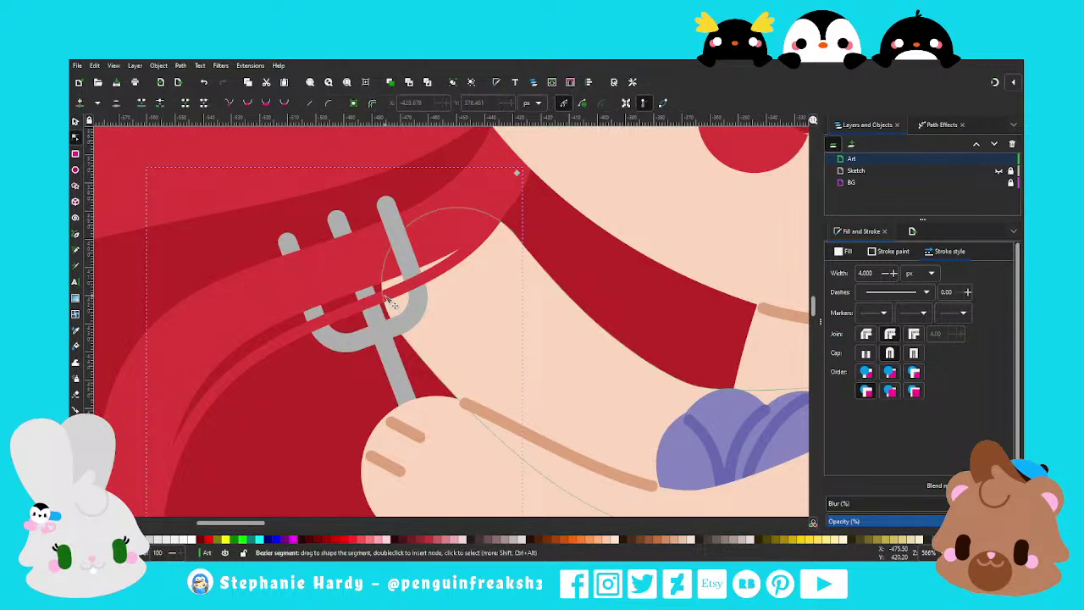
scroll(394, 254, down, 2)
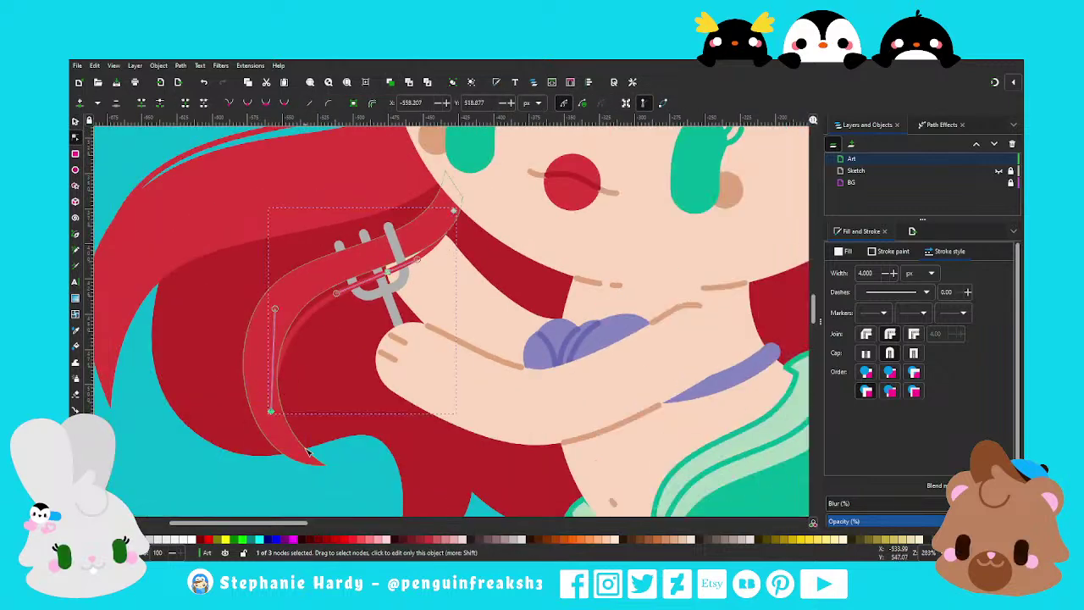
key(Escape)
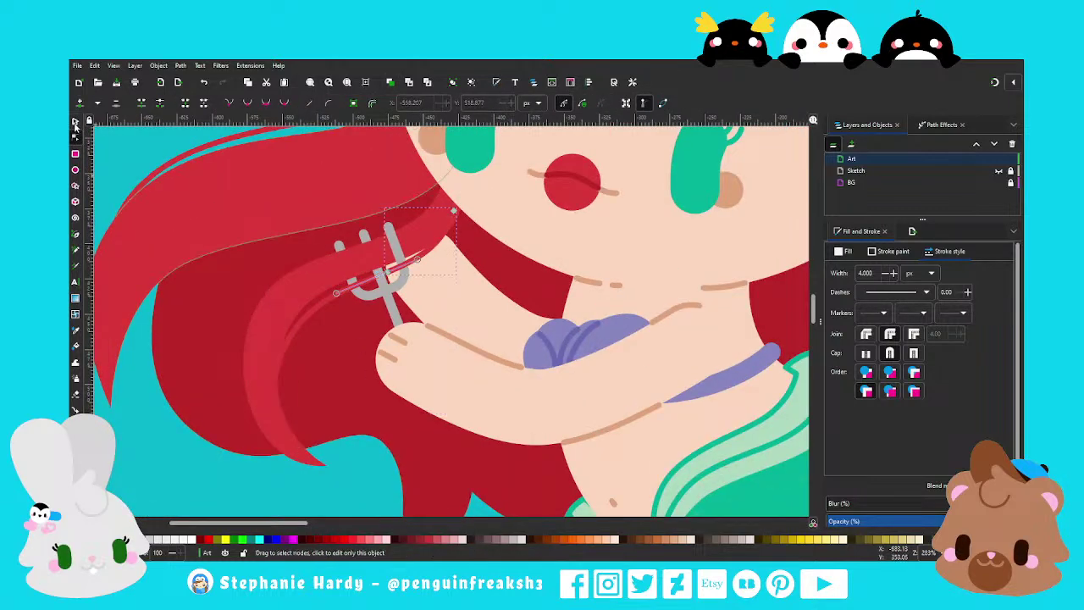
Check the whole mermaid at full view, save the drawing, and zoom back in on the tail
key(s)
scroll(347, 360, down, 1)
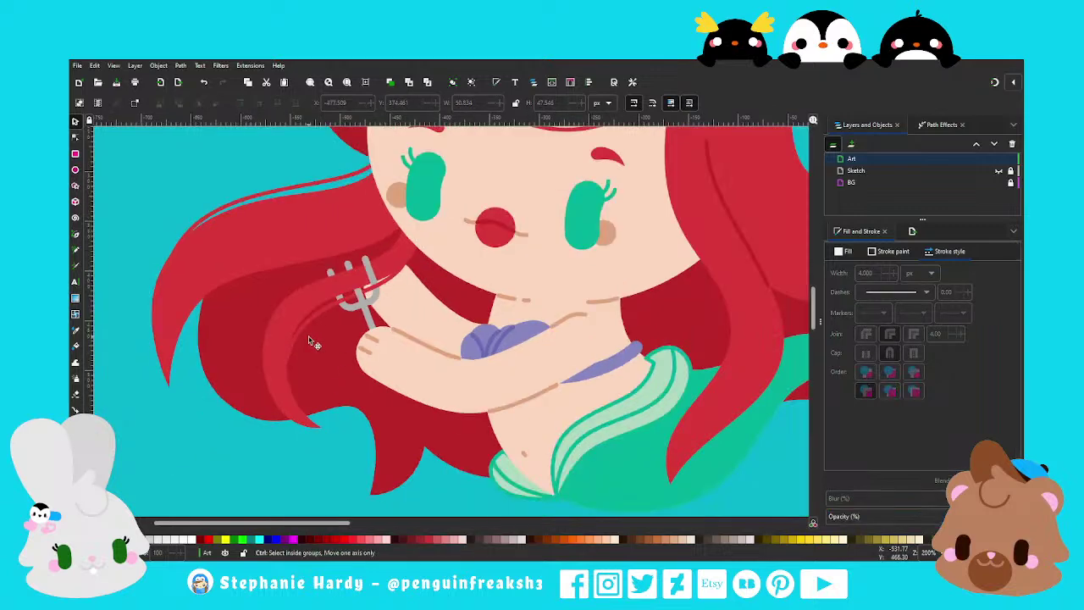
scroll(312, 343, down, 1)
scroll(418, 346, up, 1)
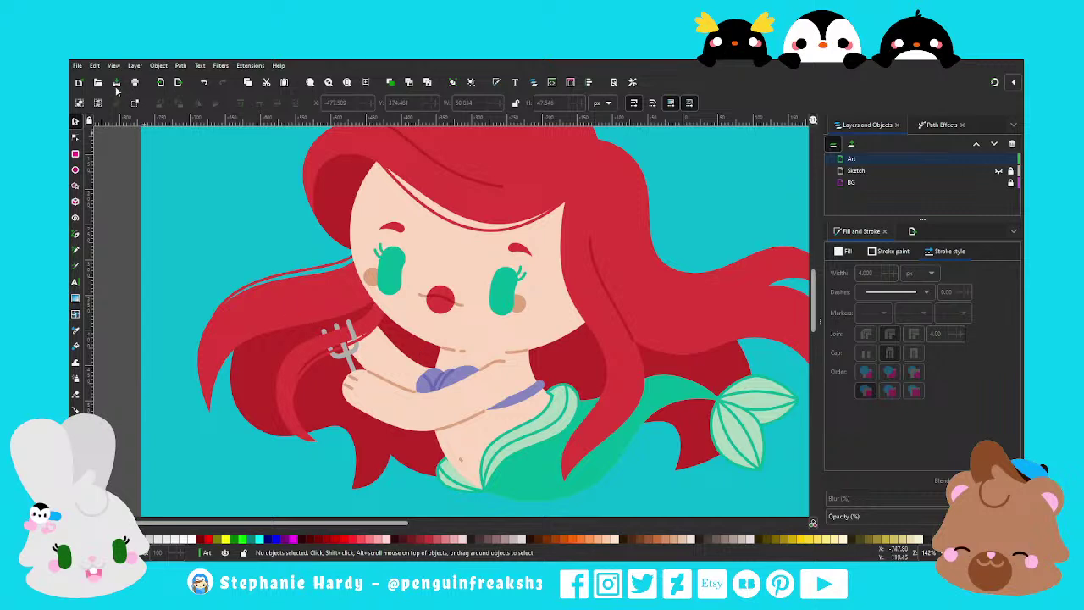
key(ctrl+s)
scroll(270, 296, down, 1)
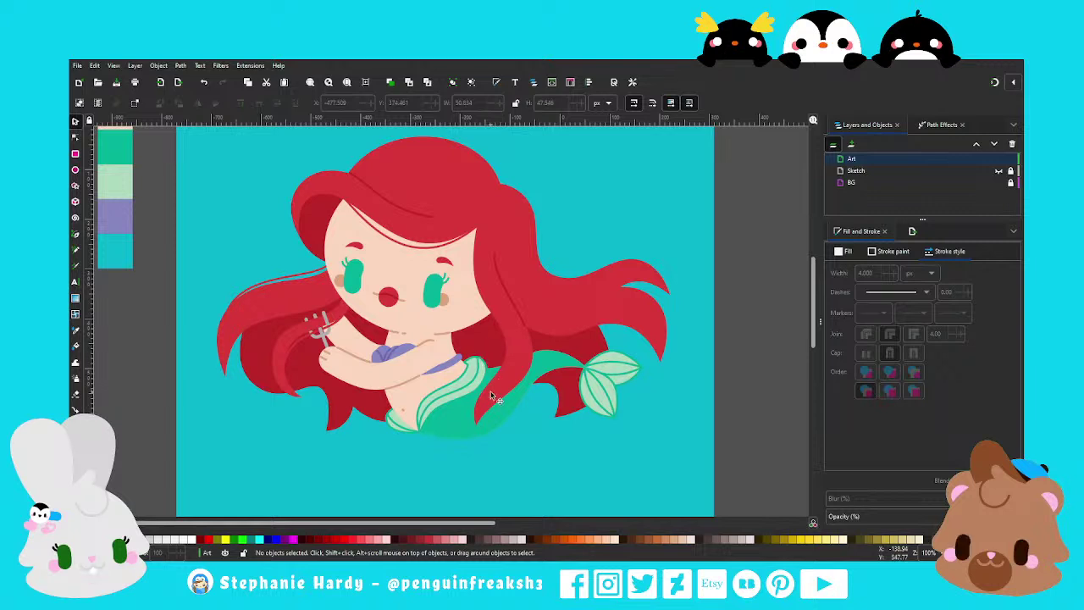
scroll(490, 396, up, 2)
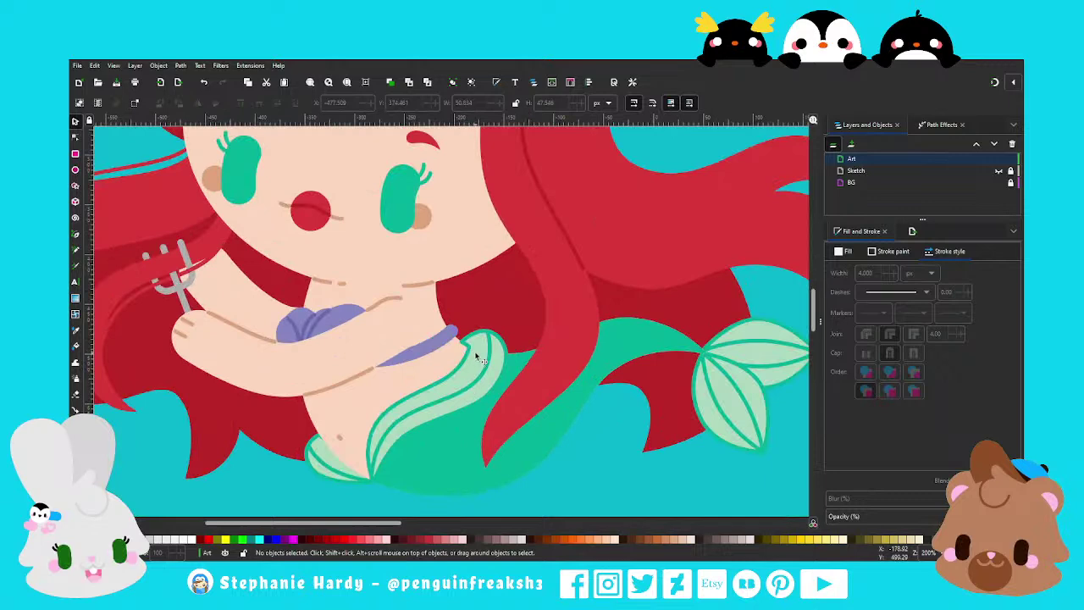
scroll(479, 360, up, 1)
Nudge the light-green fin's tip nodes into place under the waistband
click(78, 138)
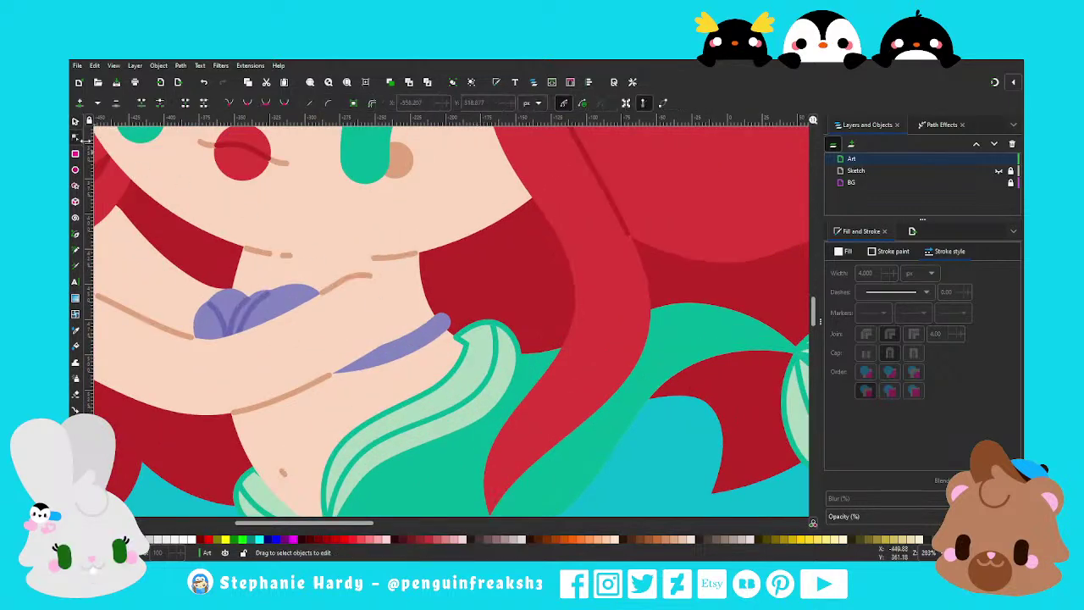
click(465, 345)
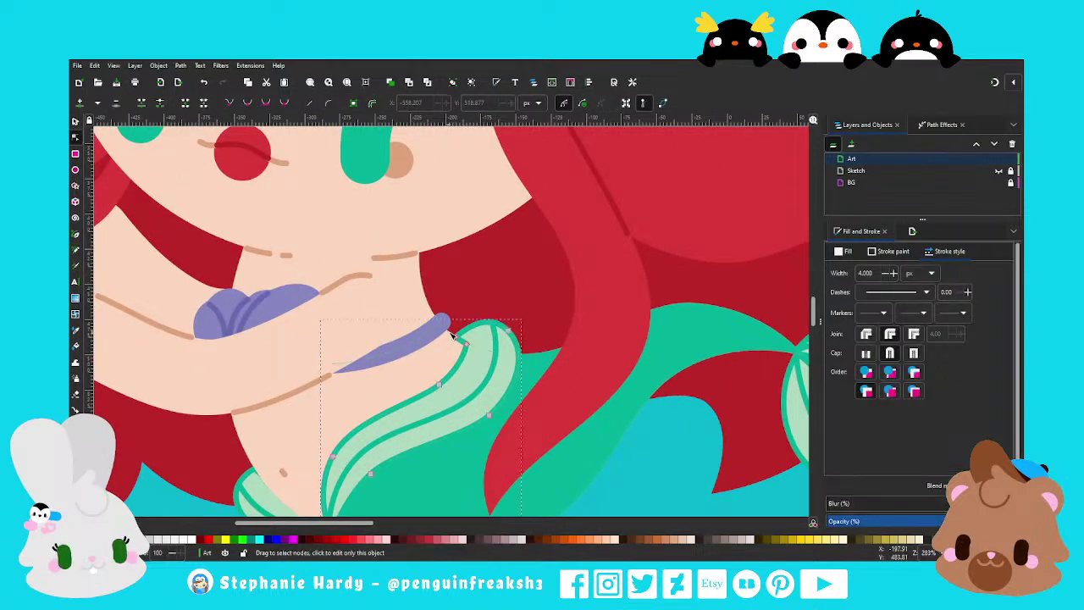
drag(484, 356, 485, 357)
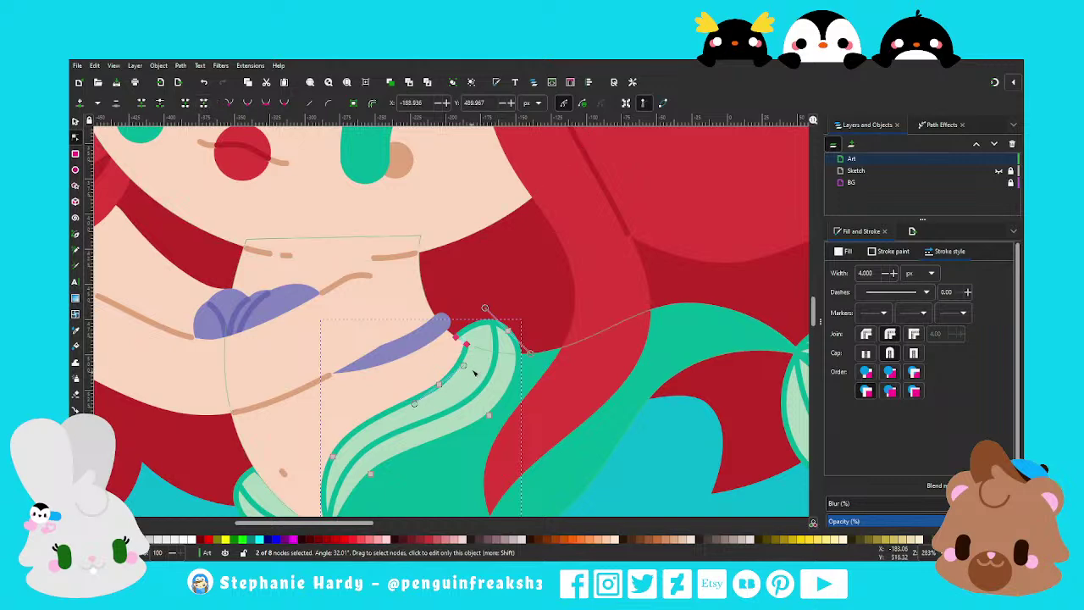
ctrl+scroll(473, 358, up, 2)
ctrl+scroll(473, 359, up, 2)
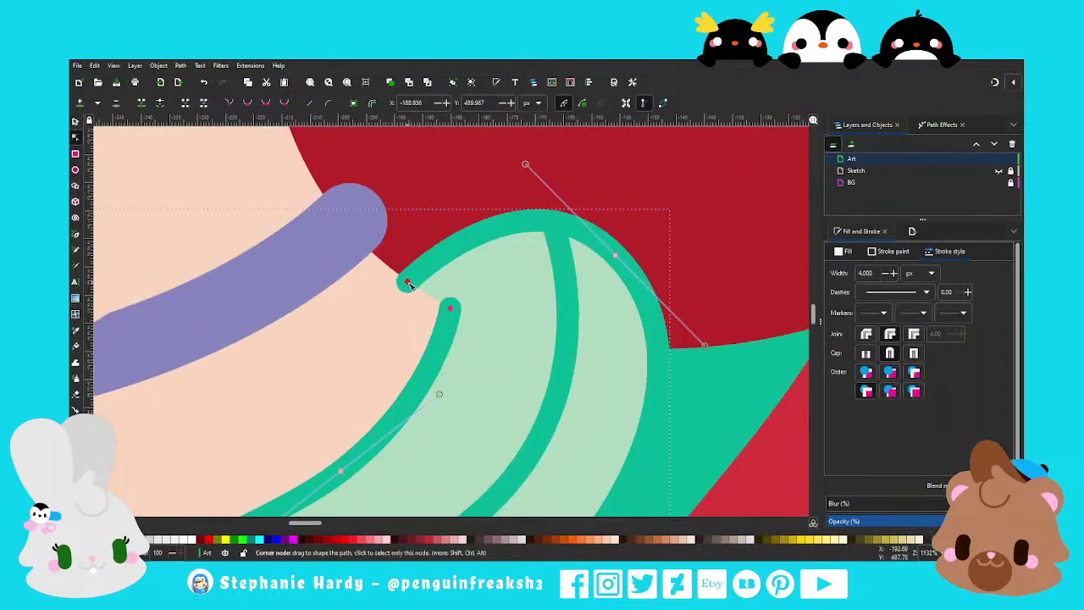
drag(404, 283, 408, 284)
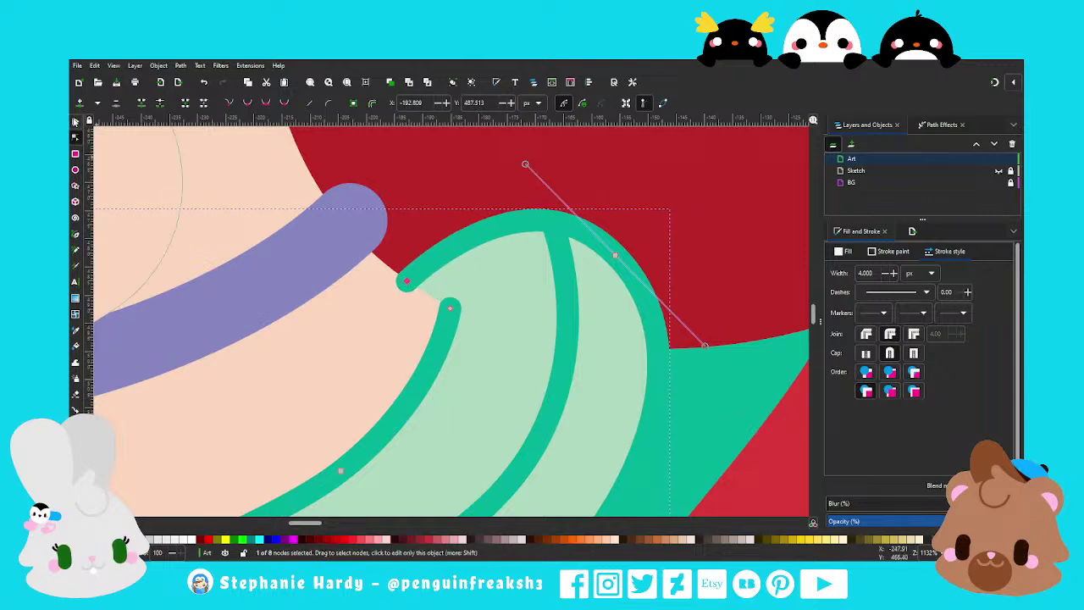
Lower the fin outline in the stacking order and bring it back into view
key(s)
key(Delete)
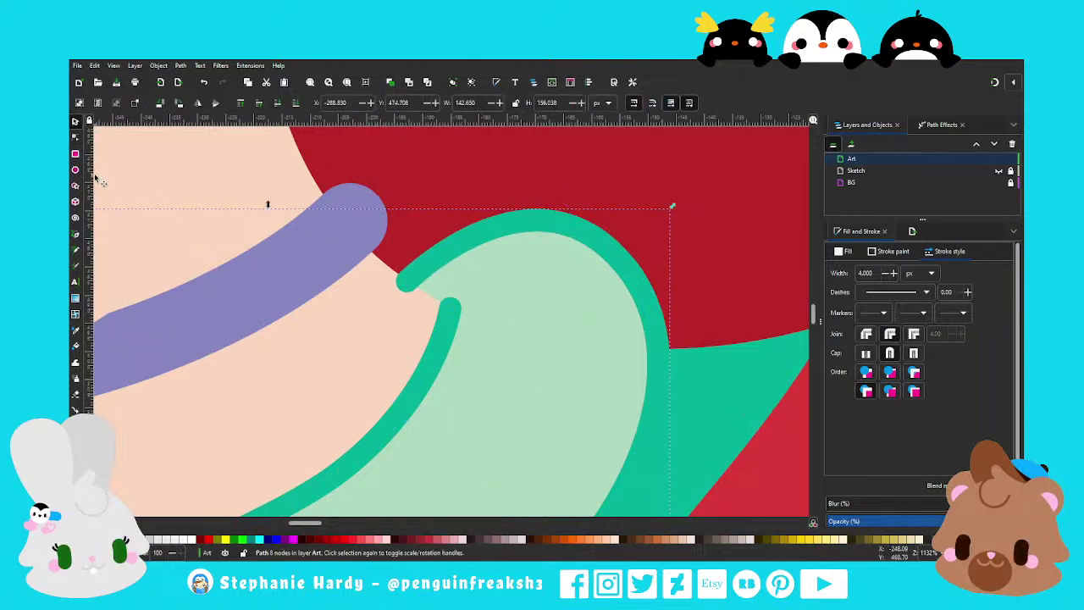
key(n)
click(406, 280)
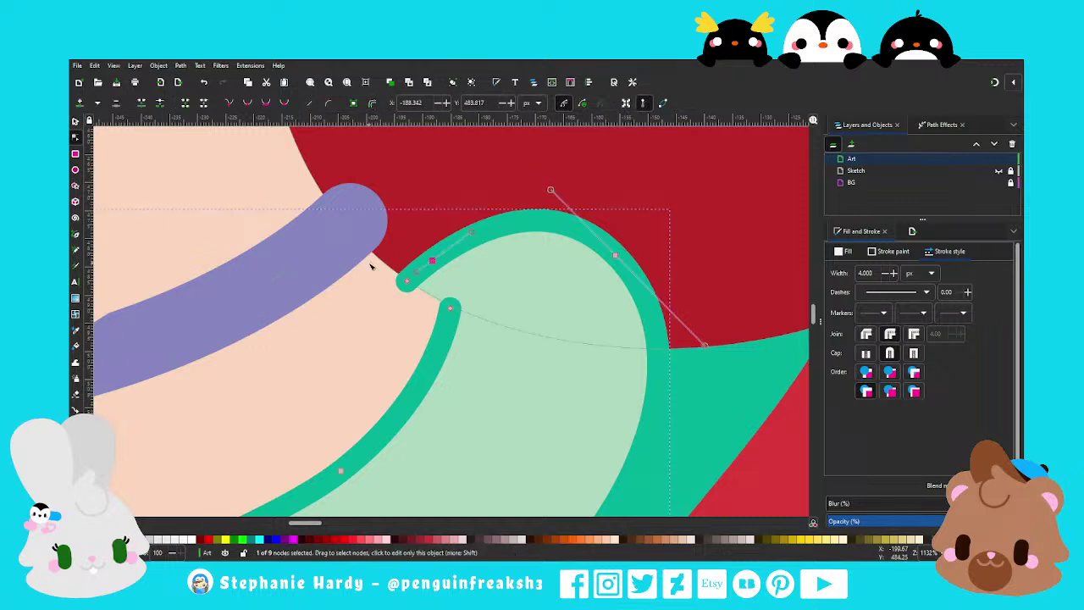
key(Escape)
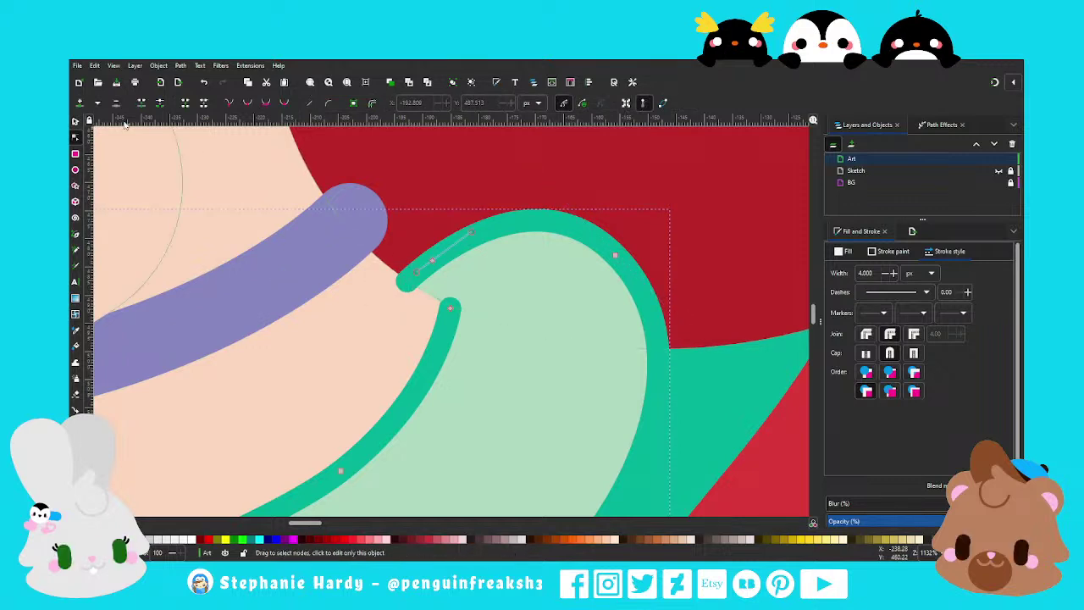
key(s)
click(298, 102)
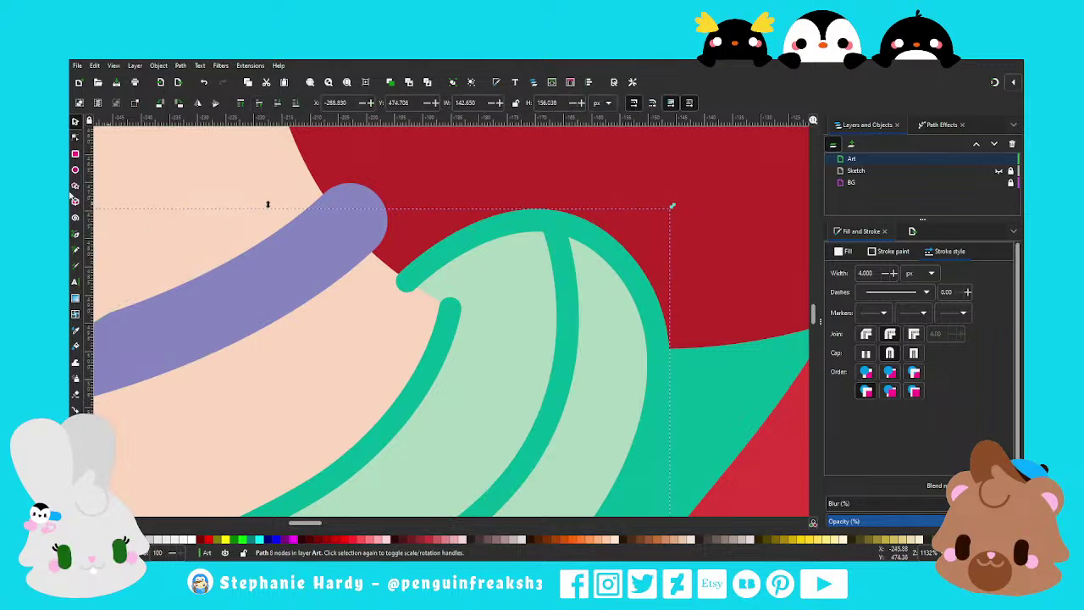
Try pulling the fin tip further out, then undo that change
click(75, 137)
click(421, 282)
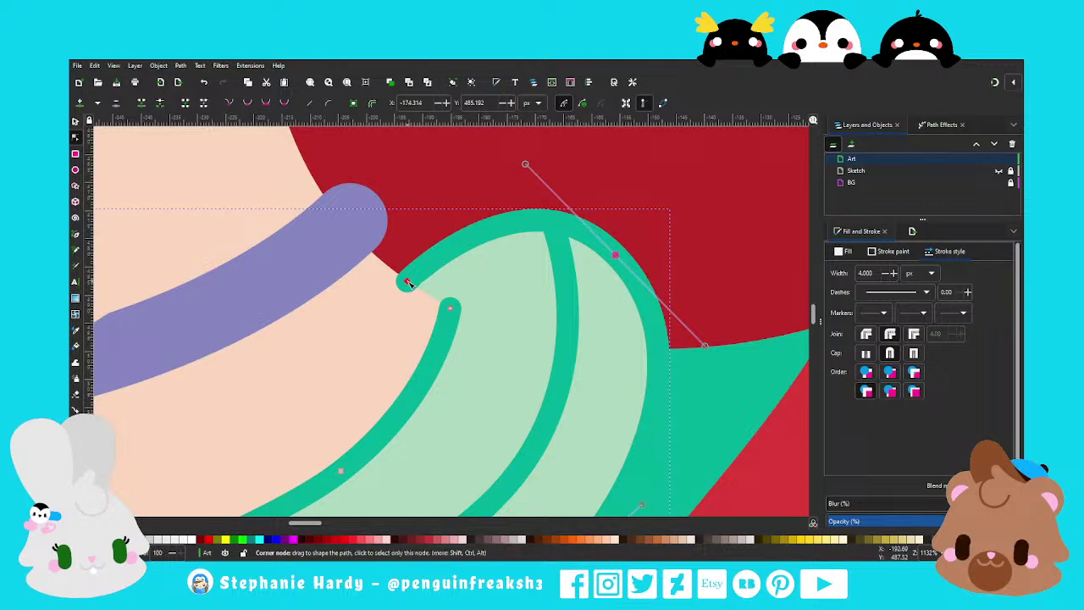
drag(421, 289, 426, 291)
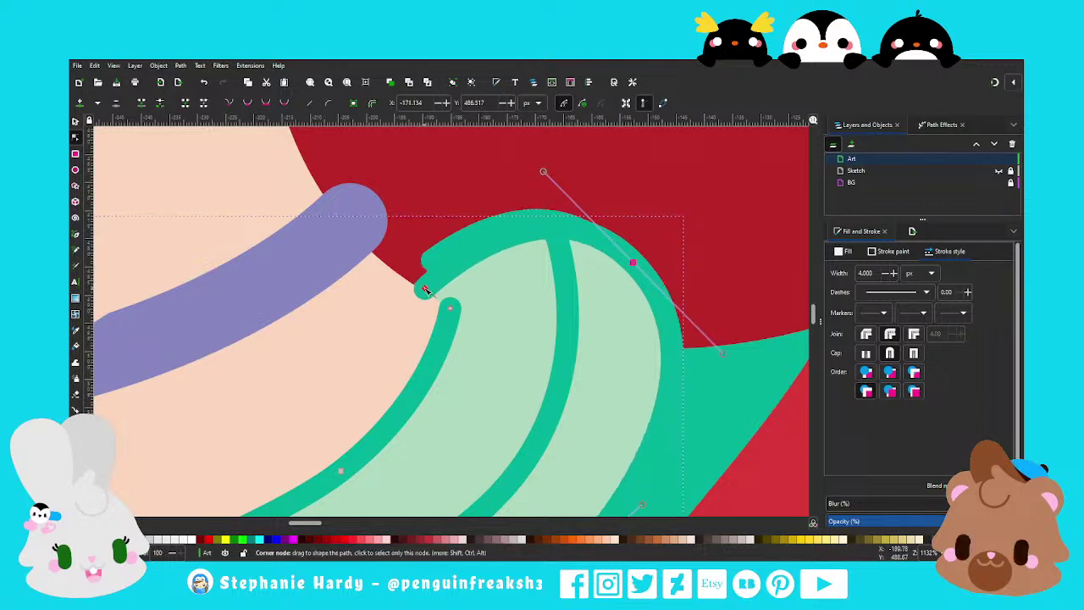
key(ctrl+z)
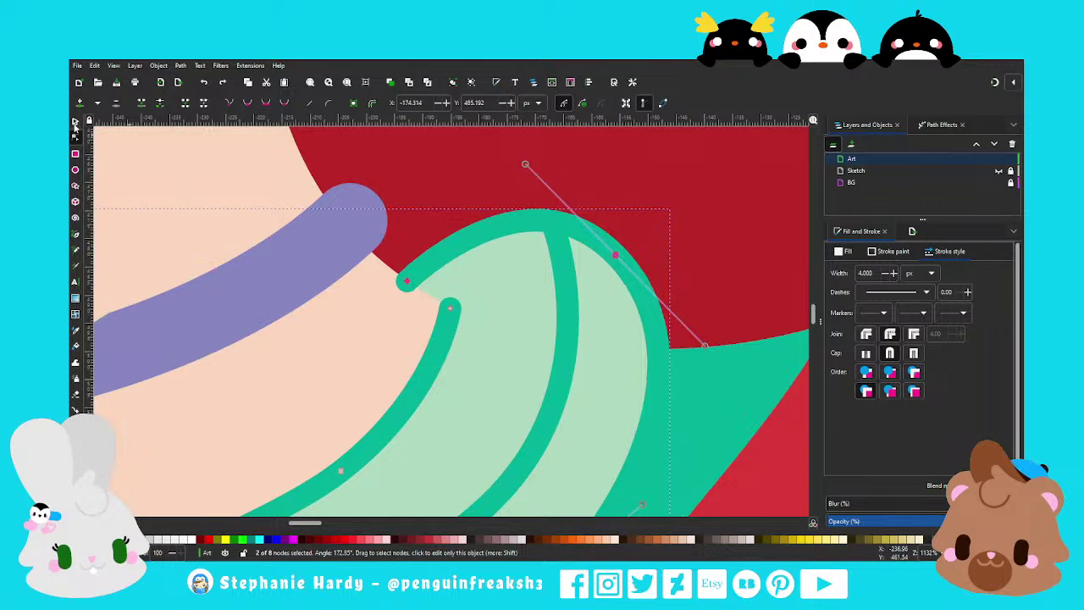
Restack the light-green fin with Raise/Lower relative to the skin and dark green fin
click(74, 122)
click(260, 104)
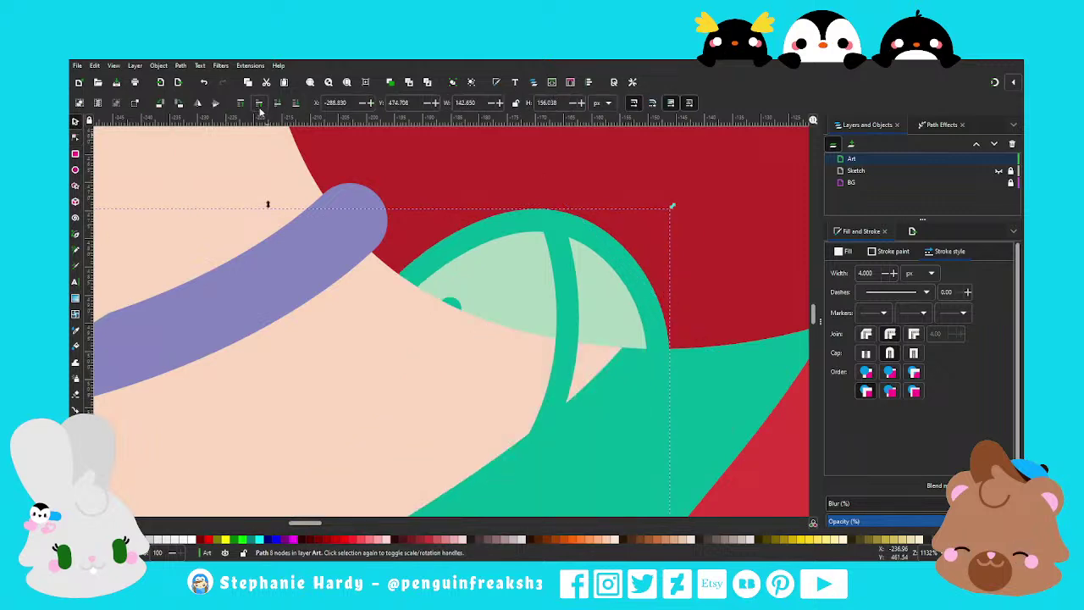
scroll(504, 271, down, 2)
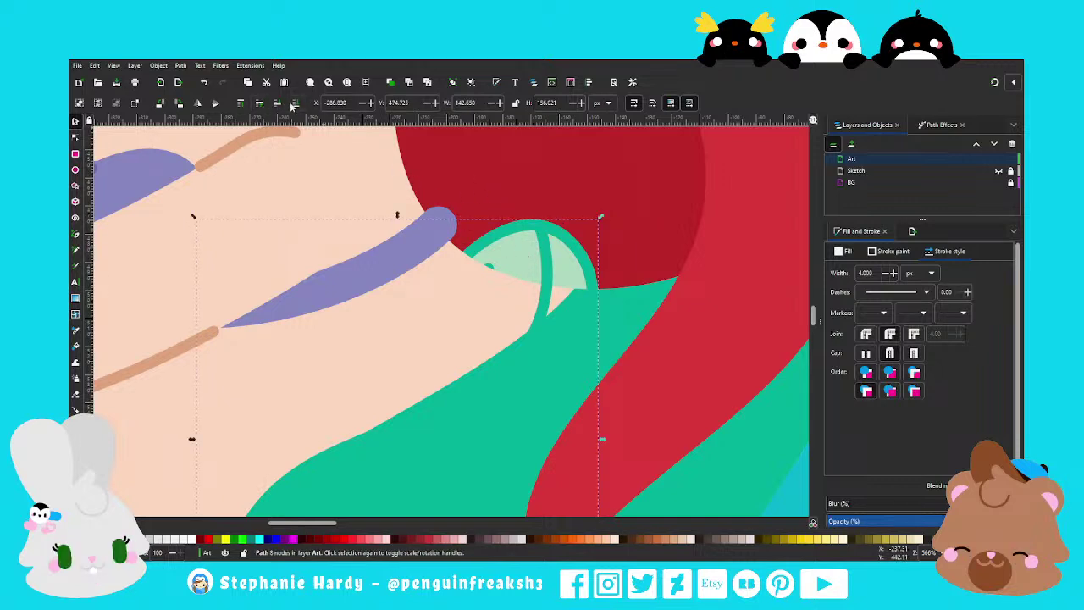
click(258, 103)
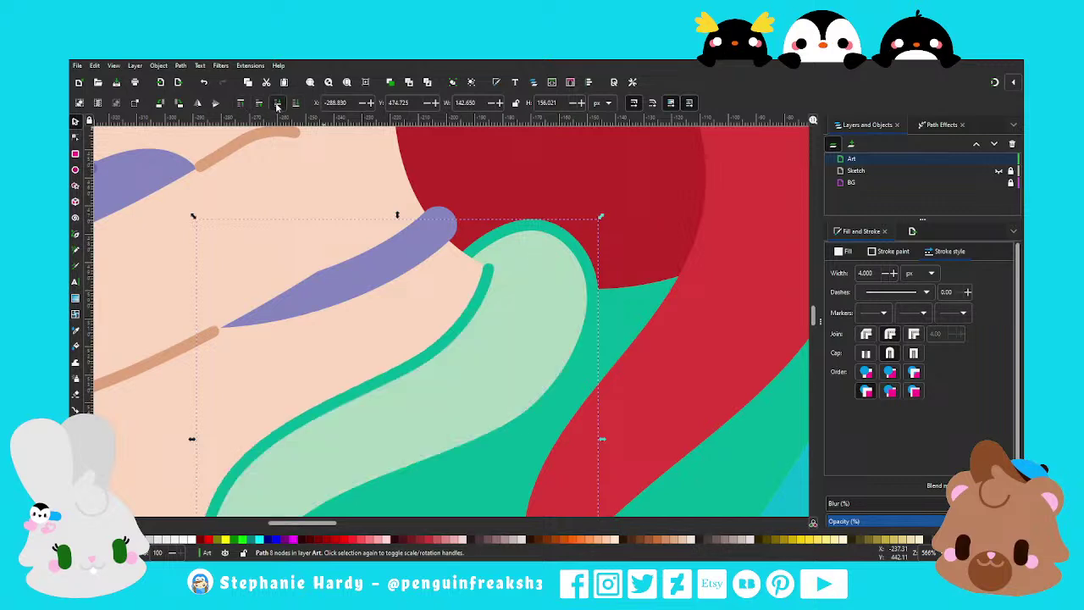
click(277, 103)
Reshape the small mint fin's curve beside the mermaid's belly
scroll(522, 184, down, 2)
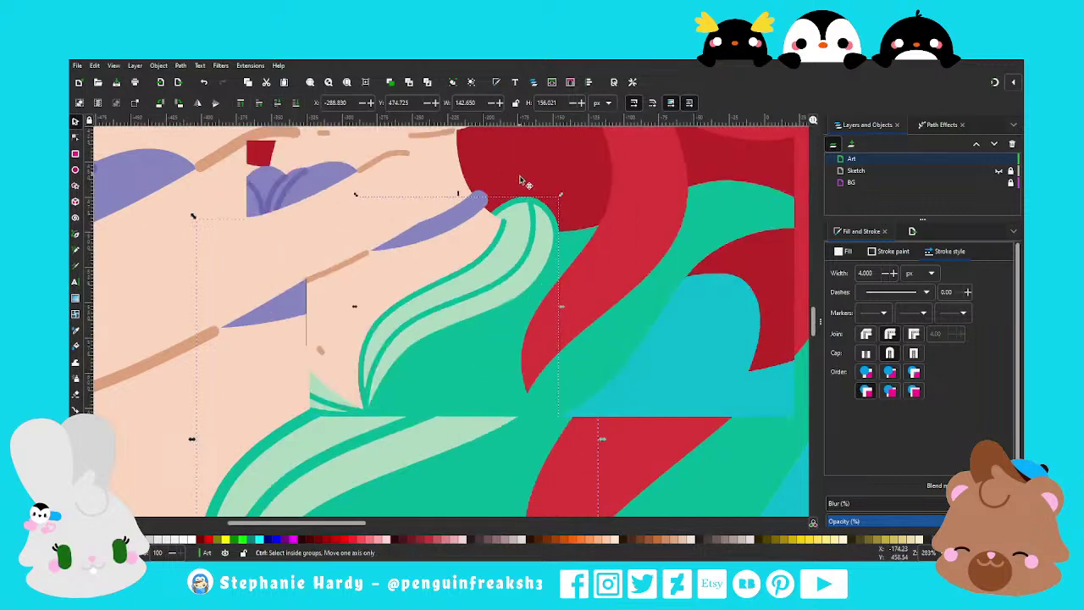
click(426, 465)
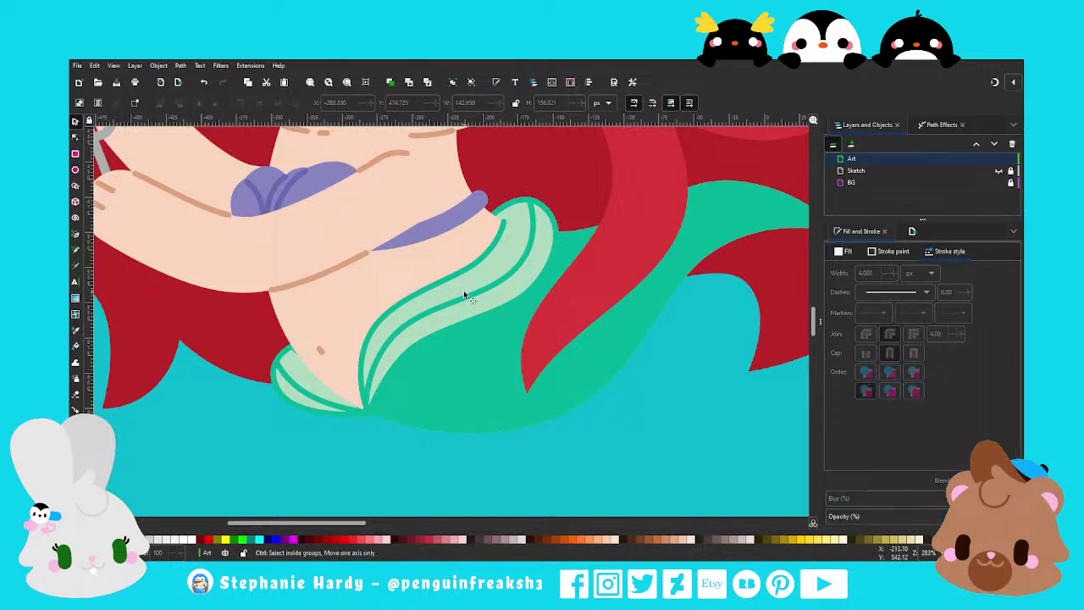
scroll(465, 291, down, 1)
scroll(382, 295, down, 1)
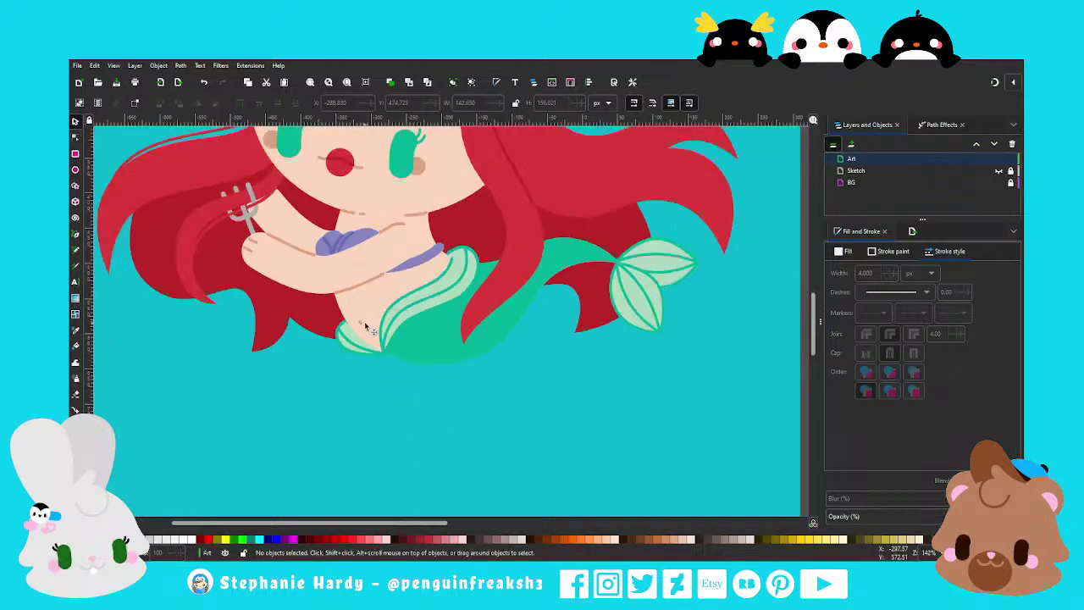
scroll(366, 329, up, 2)
scroll(366, 329, up, 1)
click(76, 137)
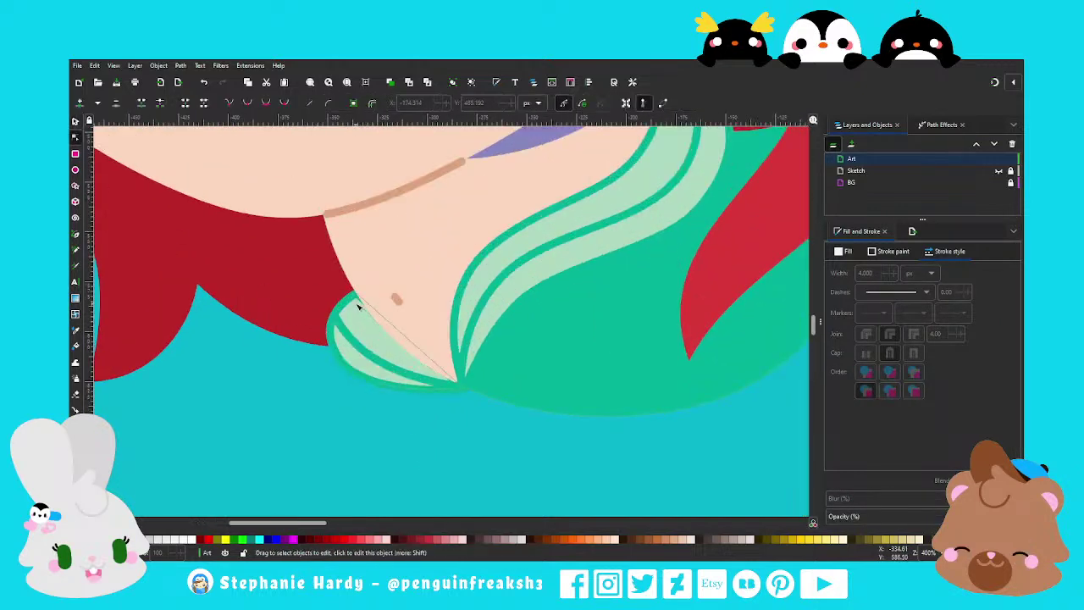
click(356, 298)
drag(360, 293, 309, 314)
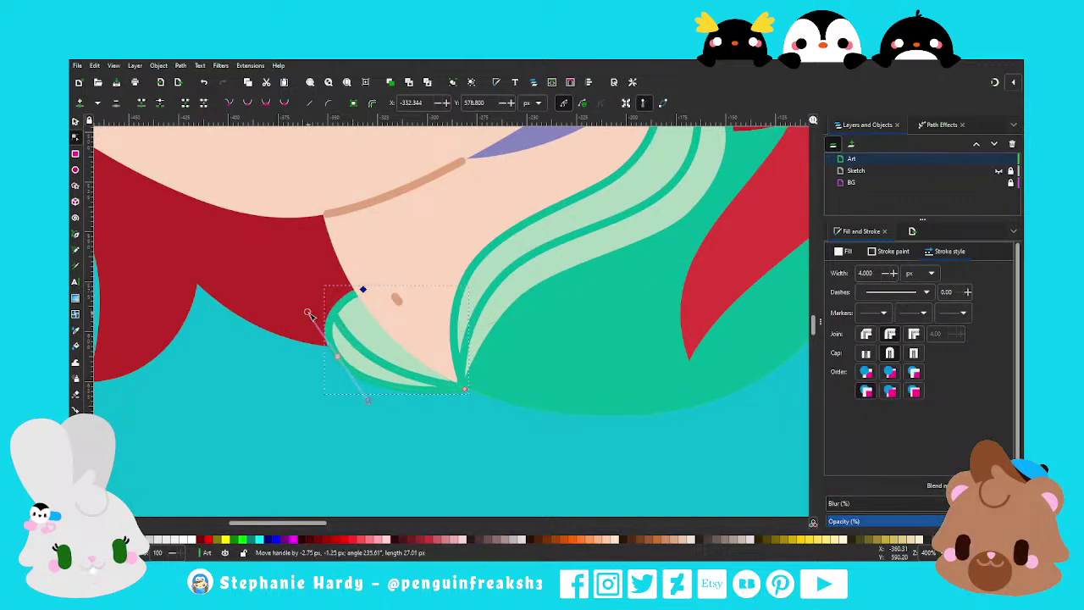
click(75, 122)
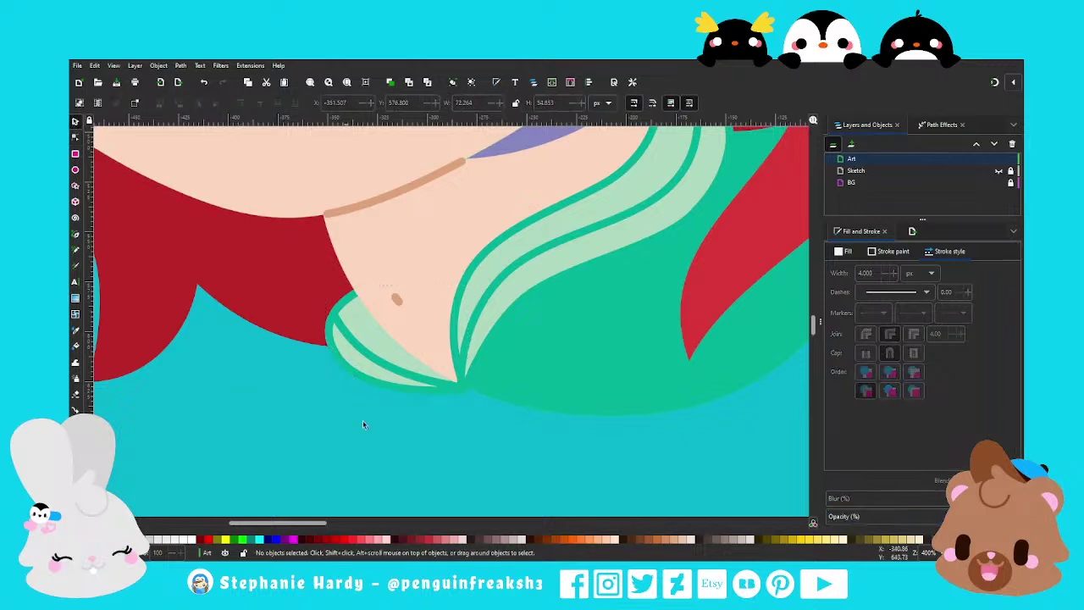
click(365, 418)
Nudge the fin-tip nodes so the mint strands meet the teal tail neatly
ctrl+scroll(365, 418, down, 1)
ctrl+scroll(441, 390, up, 2)
click(74, 137)
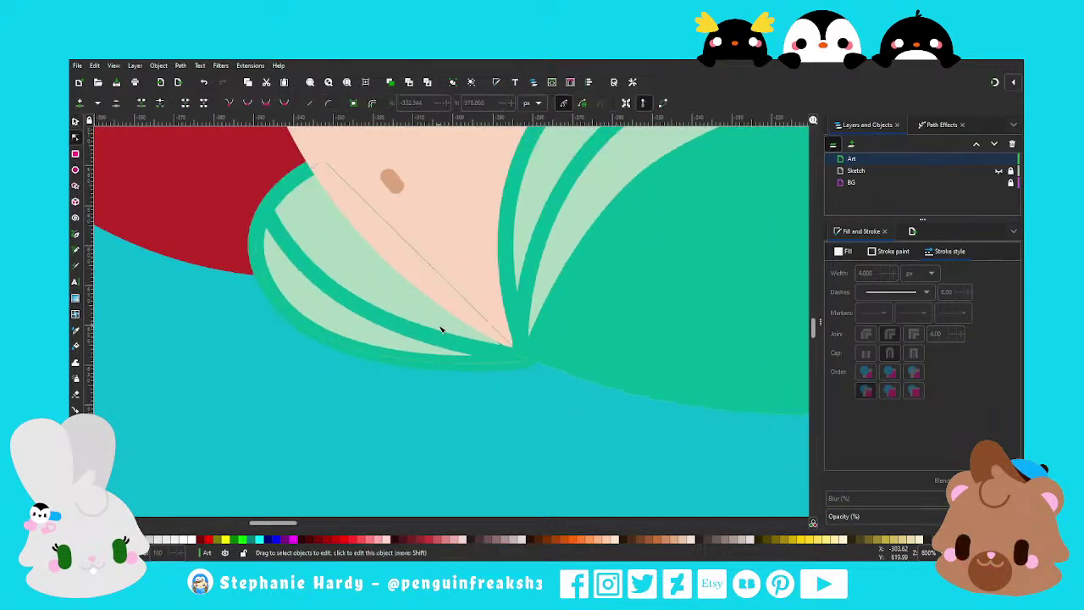
click(514, 363)
drag(528, 361, 527, 360)
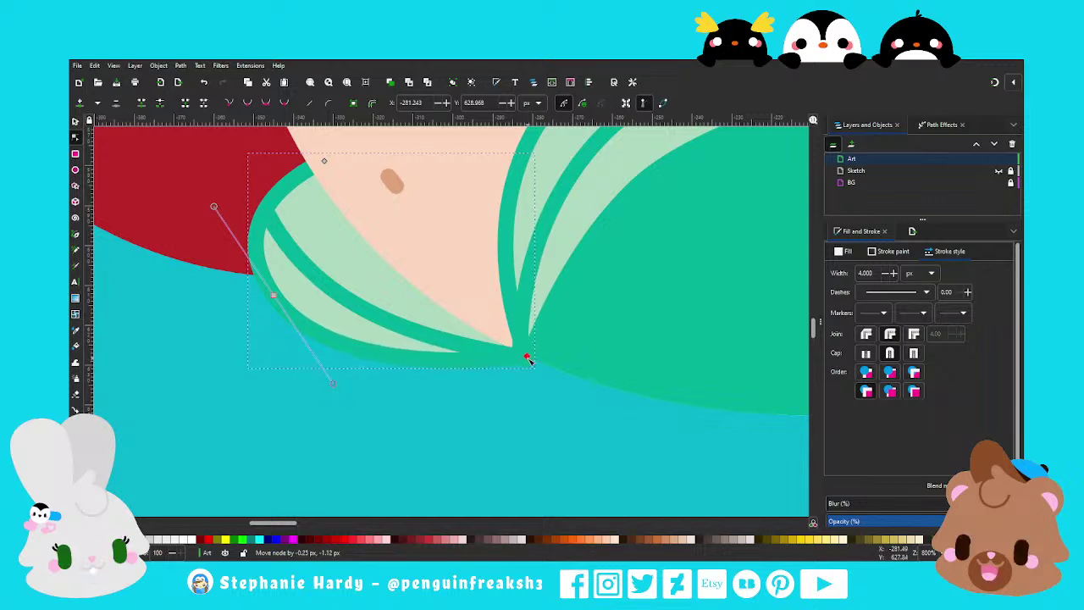
drag(527, 360, 525, 357)
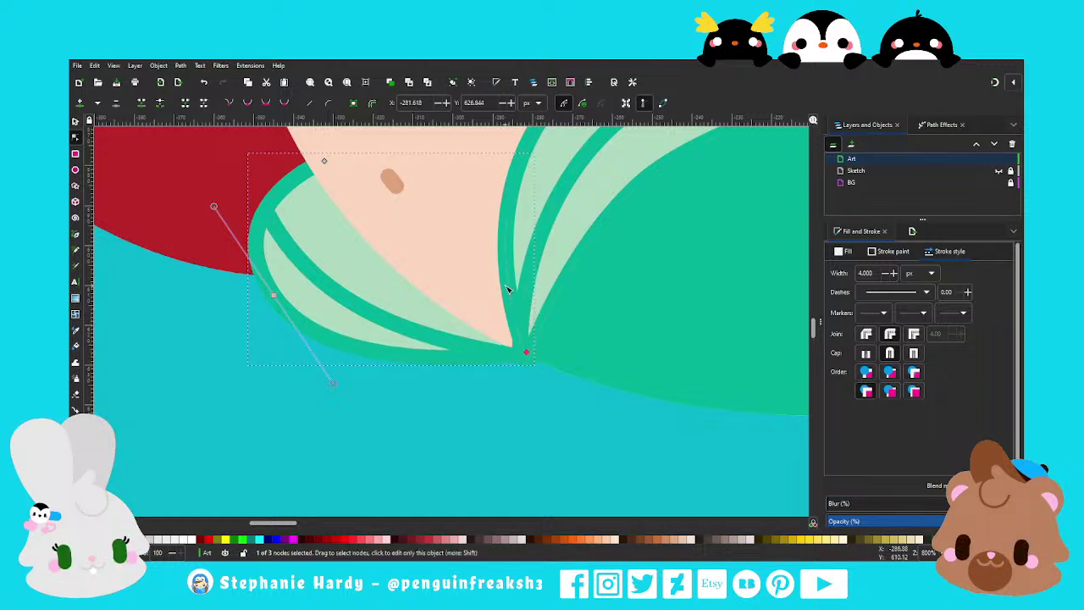
click(527, 361)
drag(527, 360, 512, 337)
Check the left fin's tip node, then leave node editing and zoom out
click(515, 347)
scroll(534, 368, up, 3)
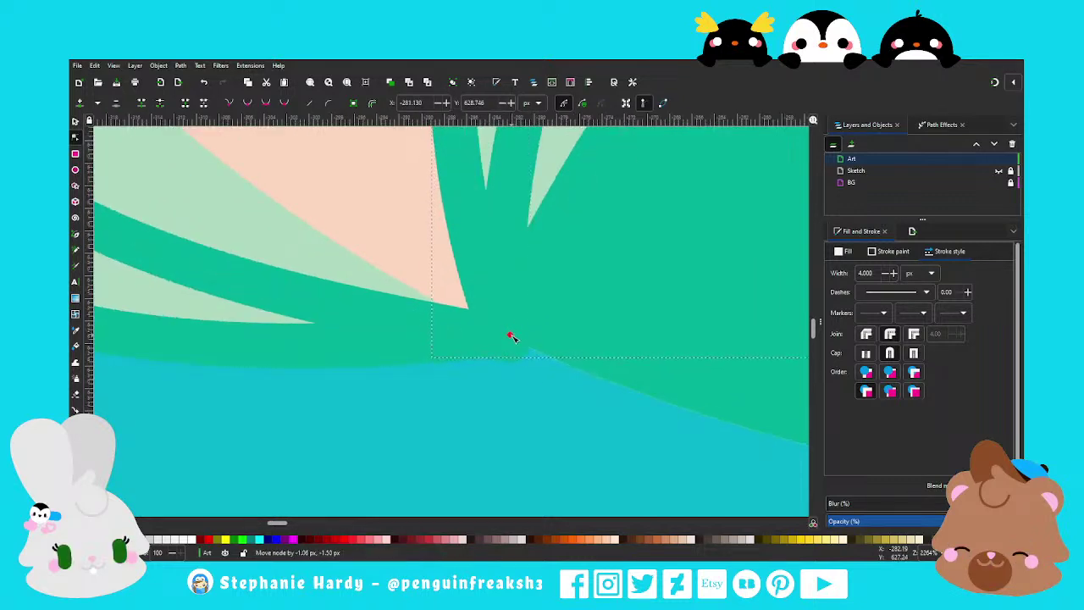
scroll(514, 409, down, 1)
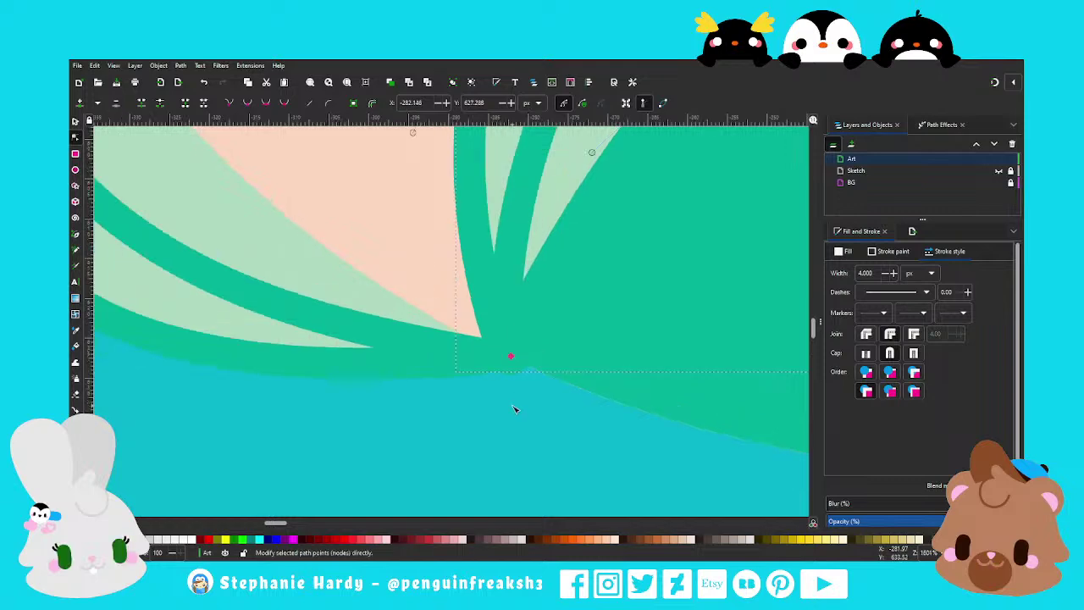
scroll(513, 412, down, 1)
scroll(511, 395, down, 2)
ctrl+scroll(379, 378, down, 2)
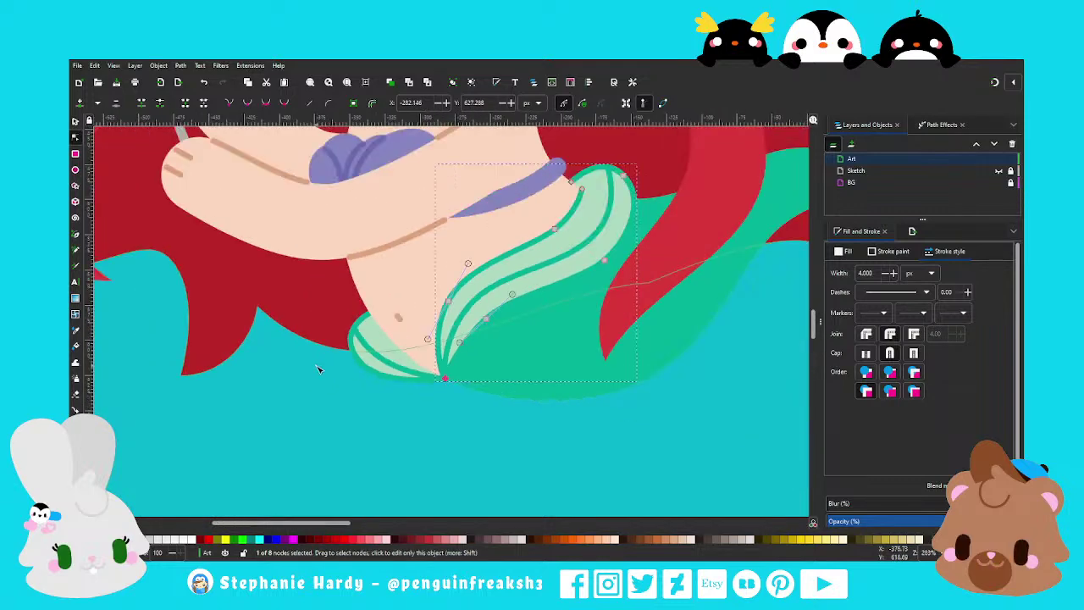
click(75, 121)
click(475, 450)
ctrl+scroll(439, 433, down, 1)
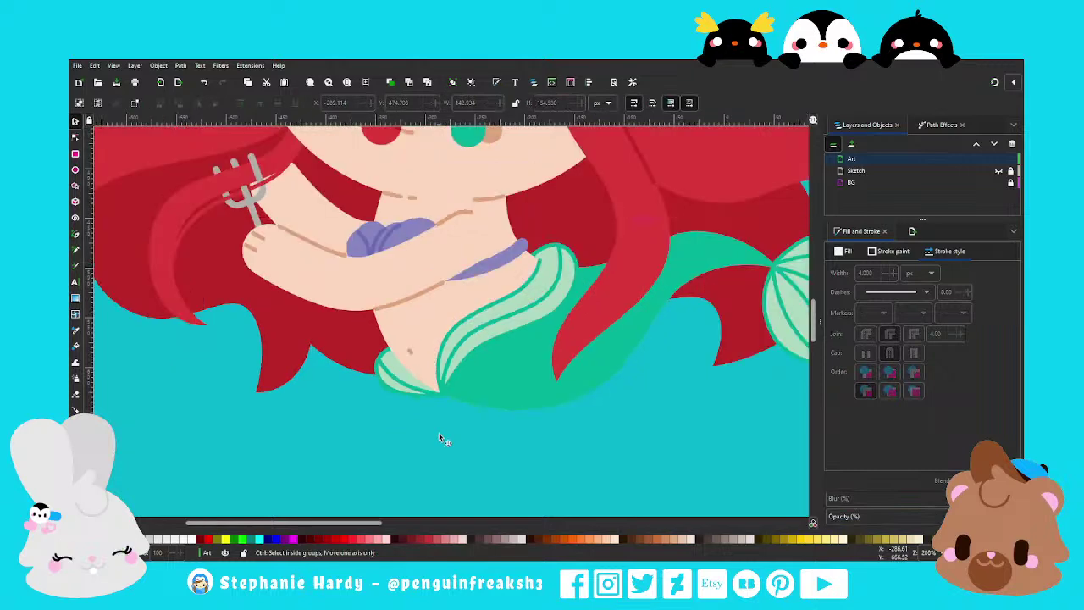
ctrl+scroll(439, 433, down, 1)
View the page at 100% and move the thin bangs stroke down beside her face
key(5)
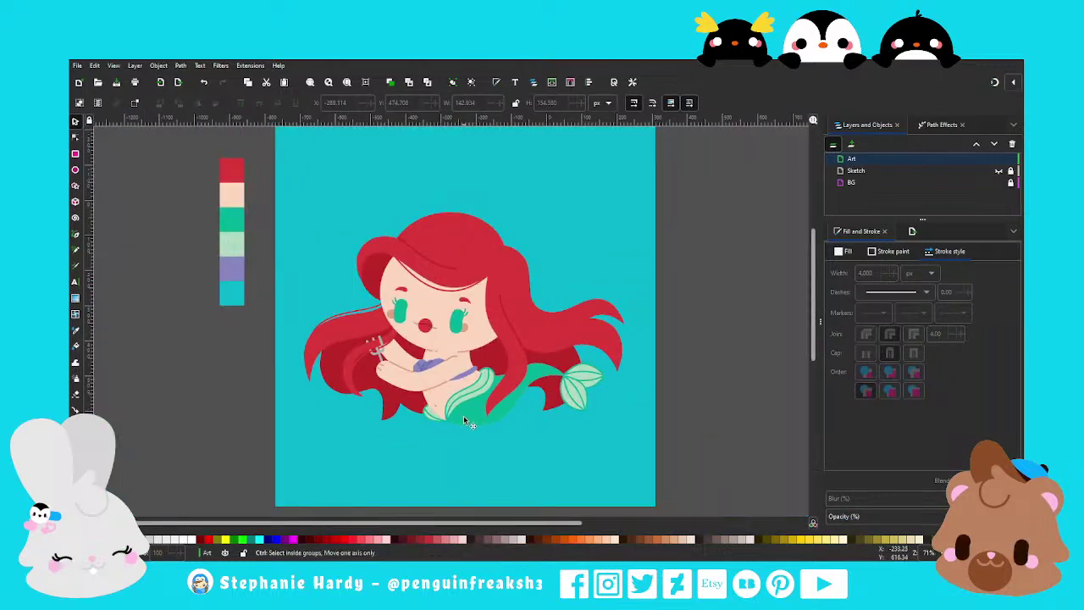
key(1)
scroll(462, 415, up, 1)
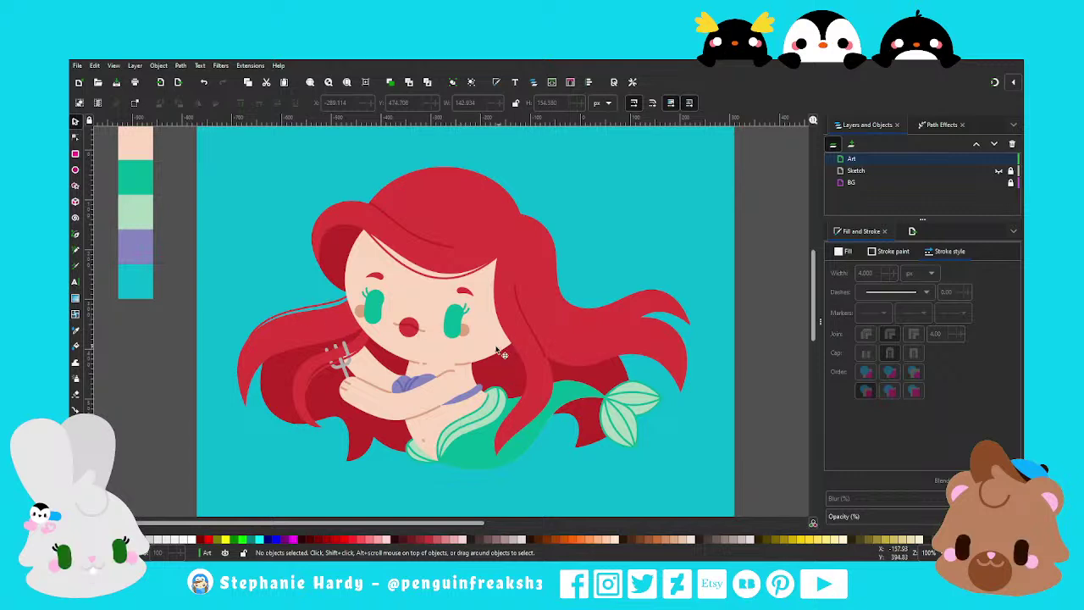
click(450, 282)
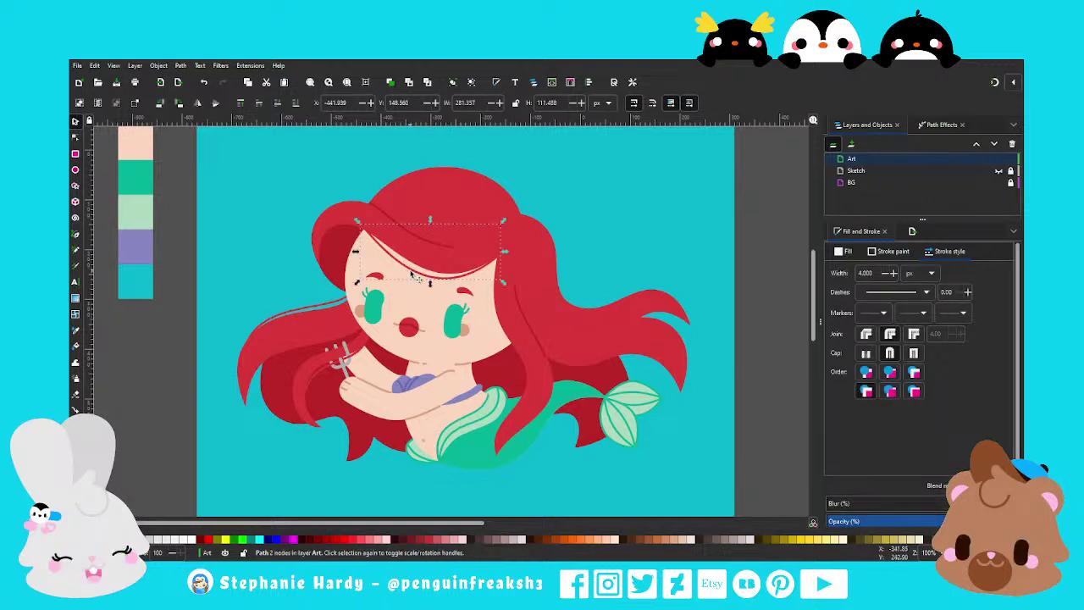
drag(407, 258, 495, 305)
Reshape the stroke's nodes into a long curve from her crown toward the tail
key(n)
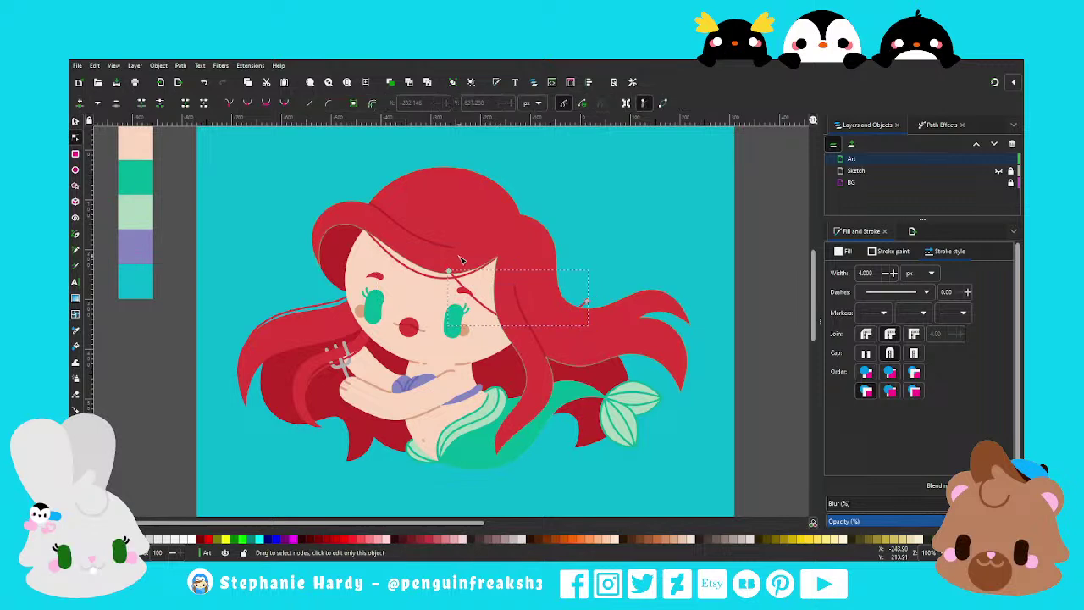
mouse_move(445, 270)
mouse_down()
mouse_move(494, 265)
mouse_move(478, 319)
mouse_up()
mouse_move(586, 303)
mouse_down()
mouse_move(520, 410)
mouse_move(511, 372)
mouse_move(466, 341)
mouse_up()
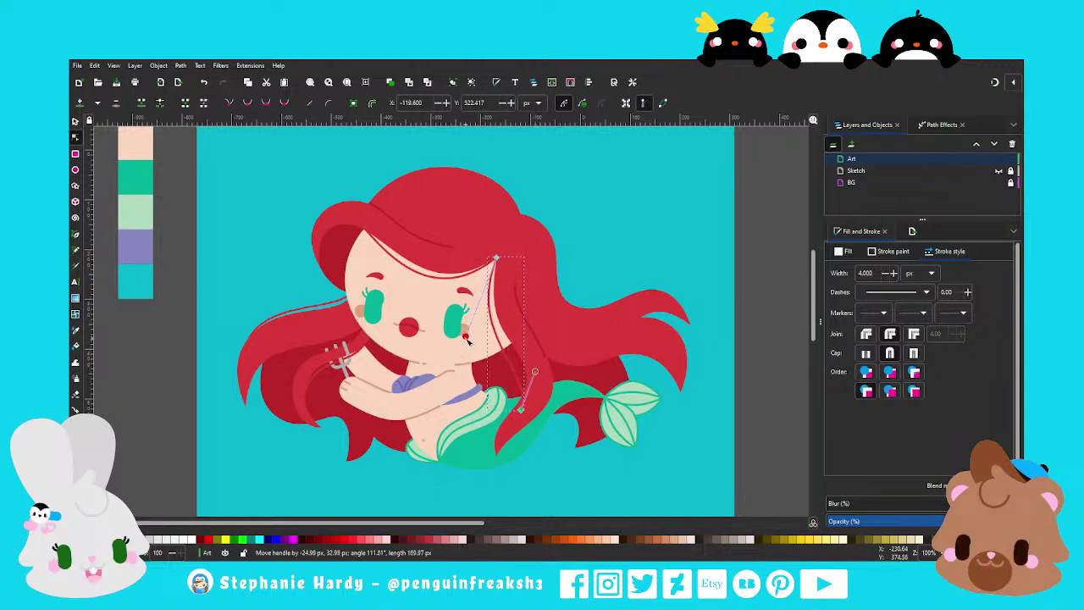
drag(534, 371, 537, 344)
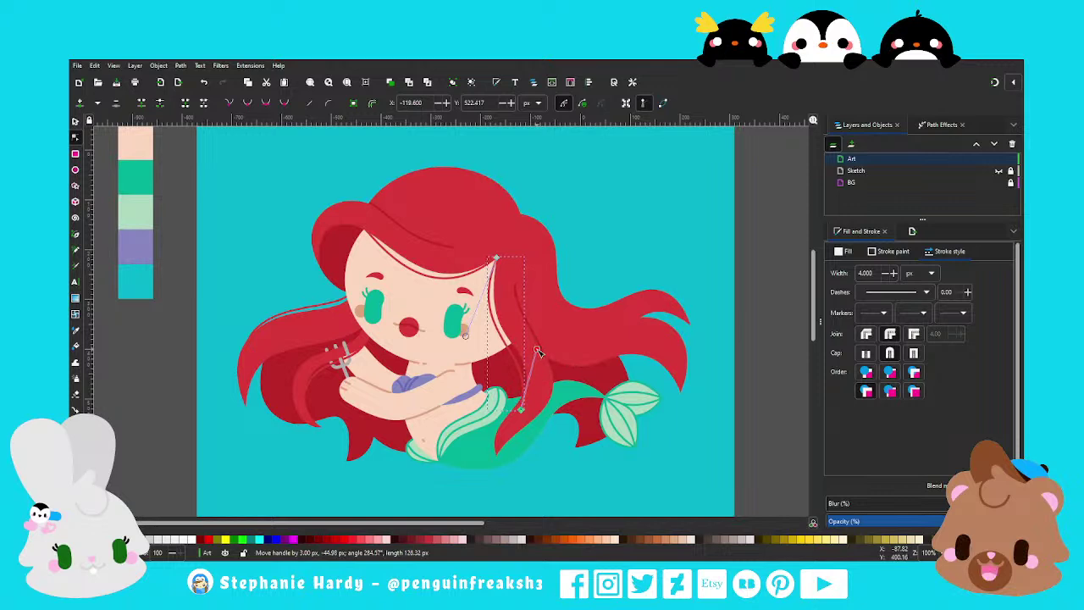
drag(465, 335, 473, 340)
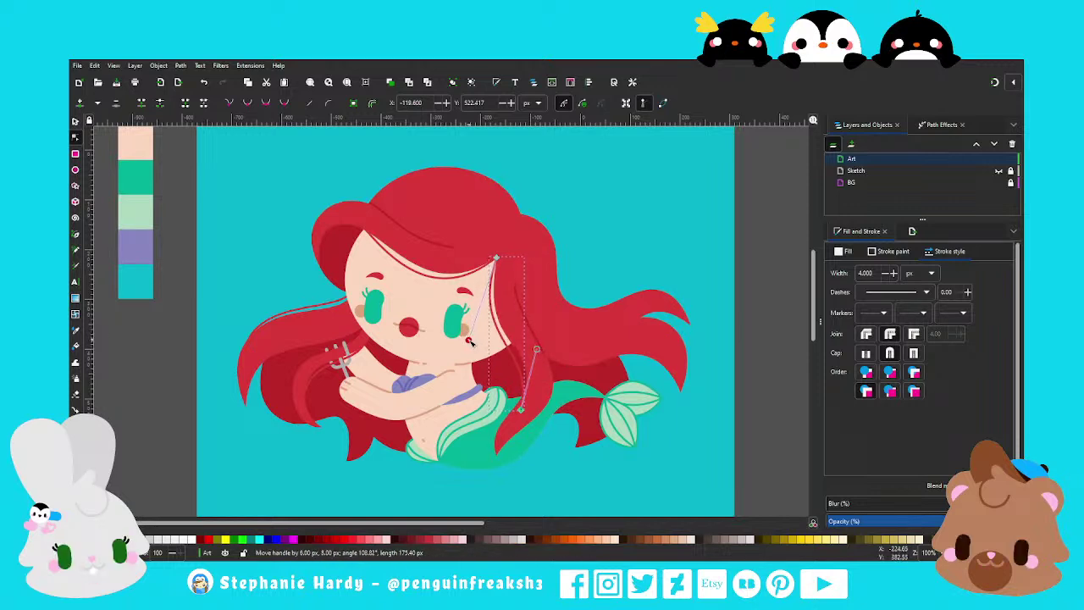
drag(497, 259, 501, 262)
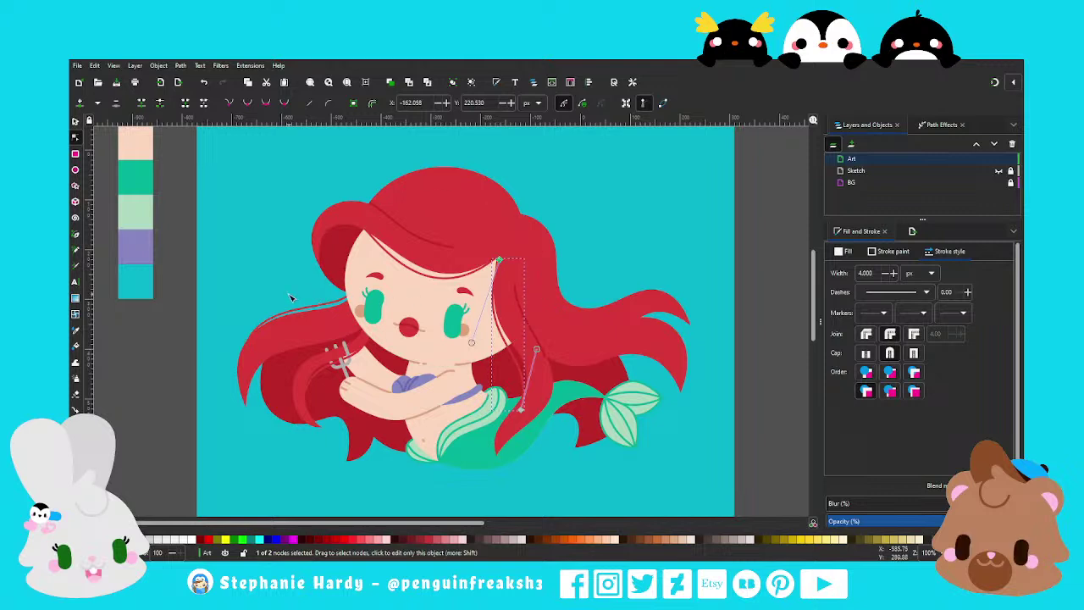
Move a strand line into the right-side hair and curve it along the hair flow
click(75, 237)
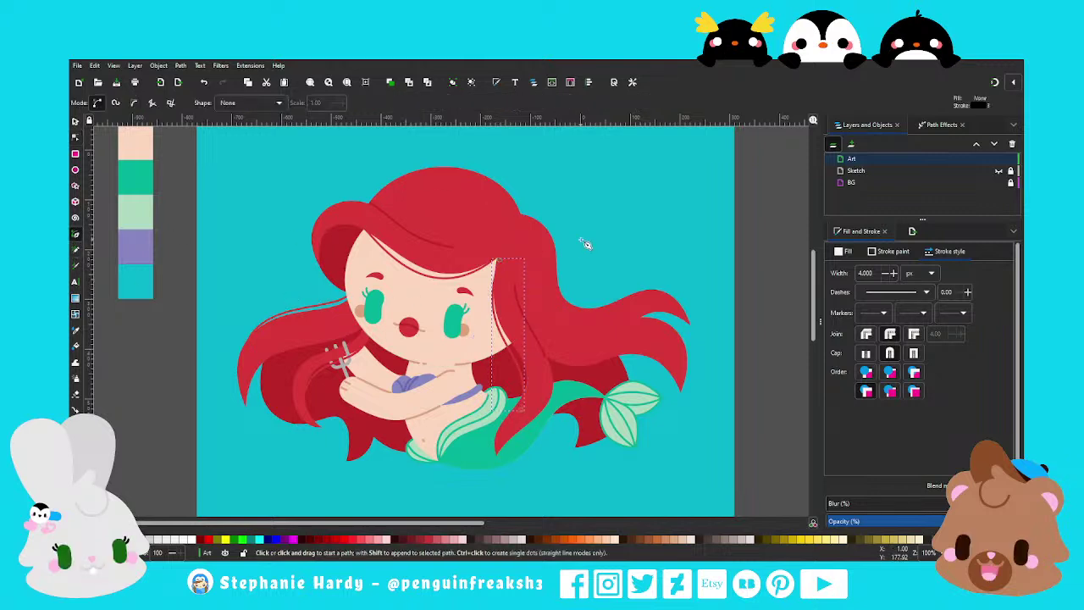
key(s)
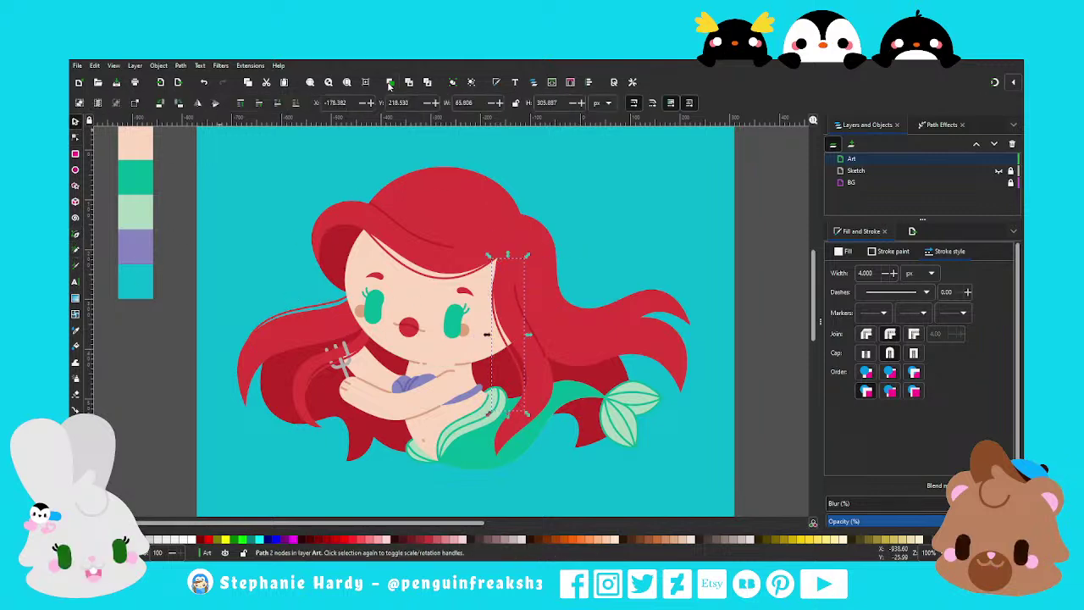
mouse_move(512, 370)
mouse_down()
mouse_move(590, 335)
mouse_move(594, 305)
mouse_up()
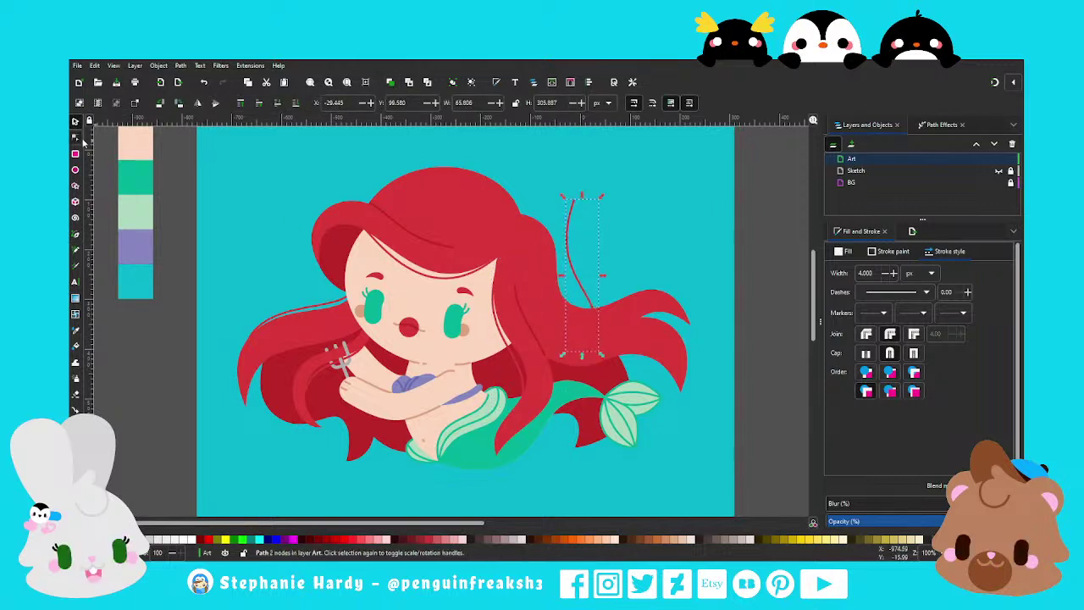
click(75, 137)
drag(572, 198, 547, 234)
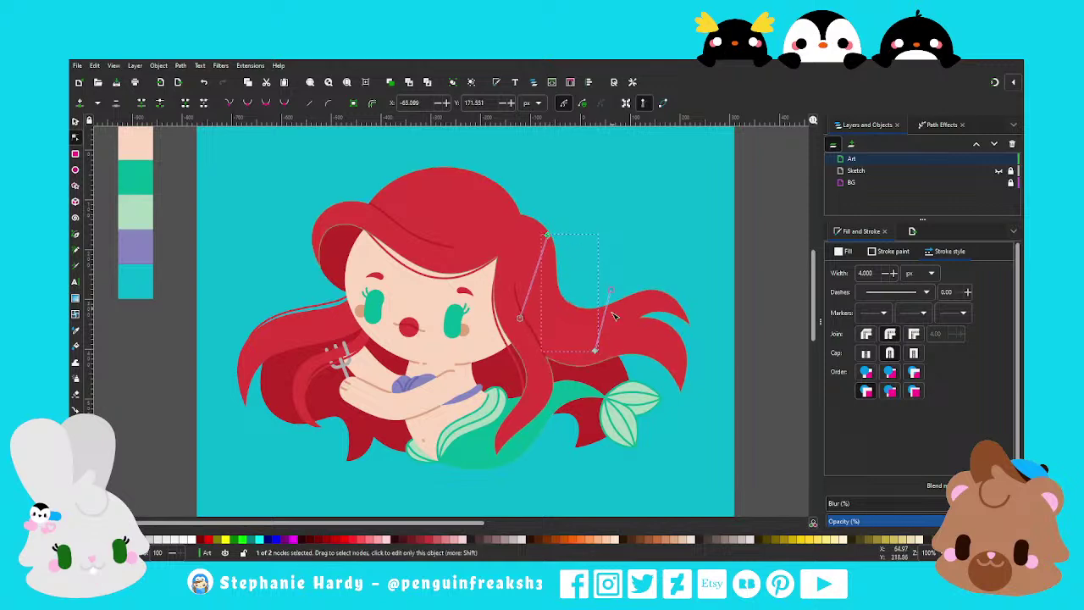
mouse_move(598, 347)
mouse_down()
mouse_move(632, 329)
mouse_move(654, 295)
mouse_up()
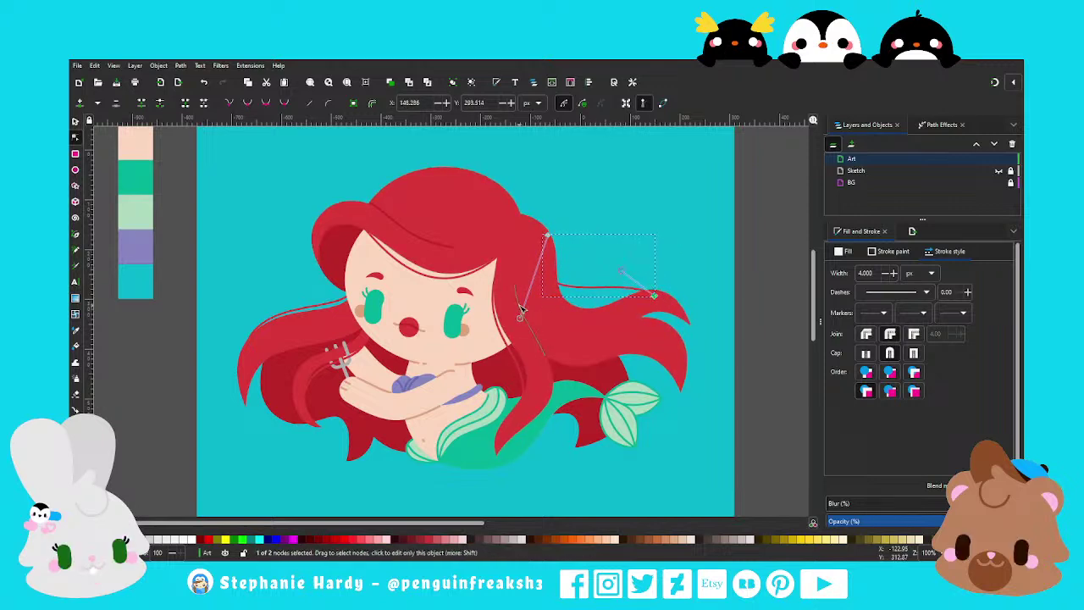
drag(521, 315, 581, 341)
drag(547, 235, 553, 261)
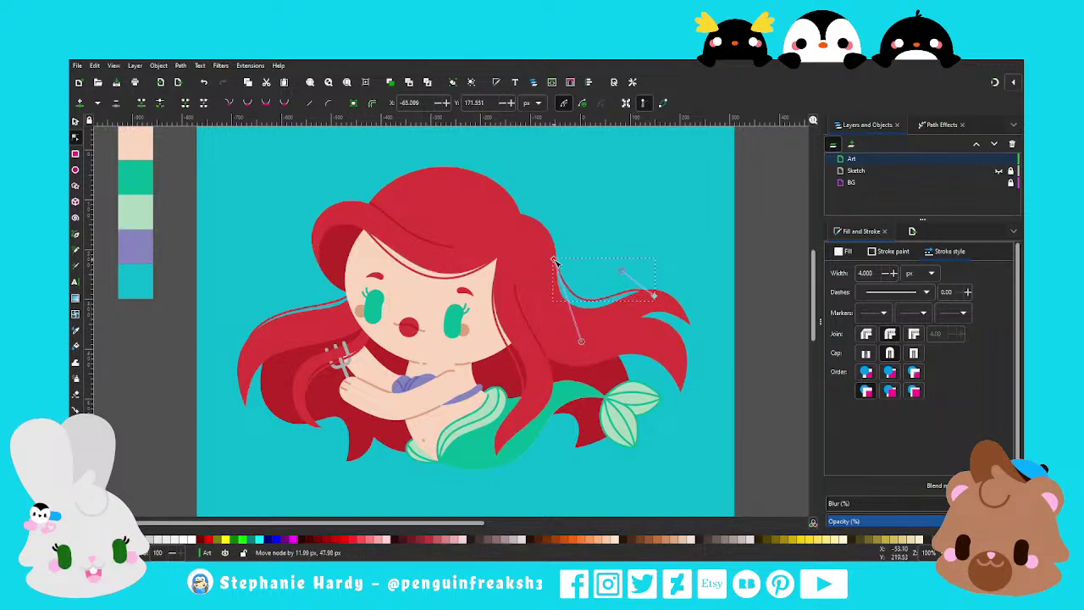
mouse_move(581, 340)
mouse_down()
mouse_move(585, 353)
mouse_move(578, 339)
mouse_up()
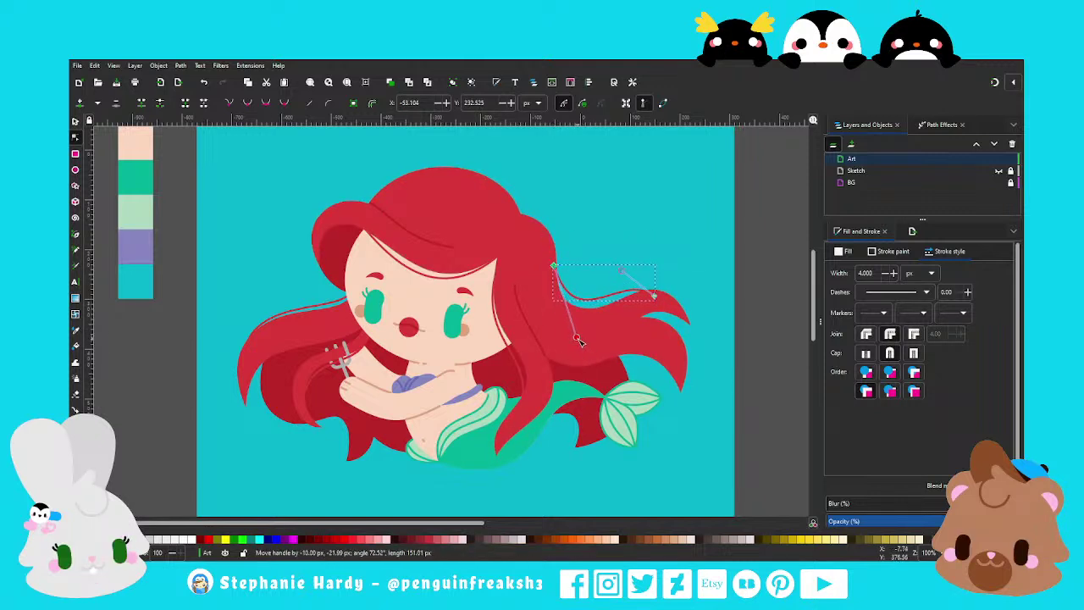
drag(621, 270, 622, 280)
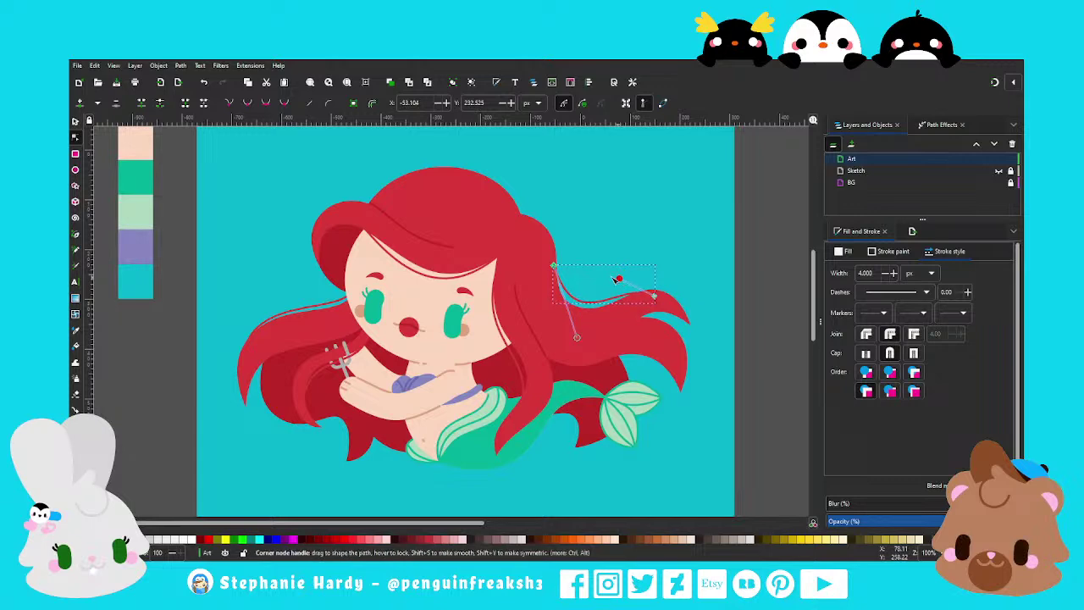
Place another strand lower on the right hair above the tail and start reshaping it
key(Escape)
key(s)
ctrl+scroll(561, 298, down, 1)
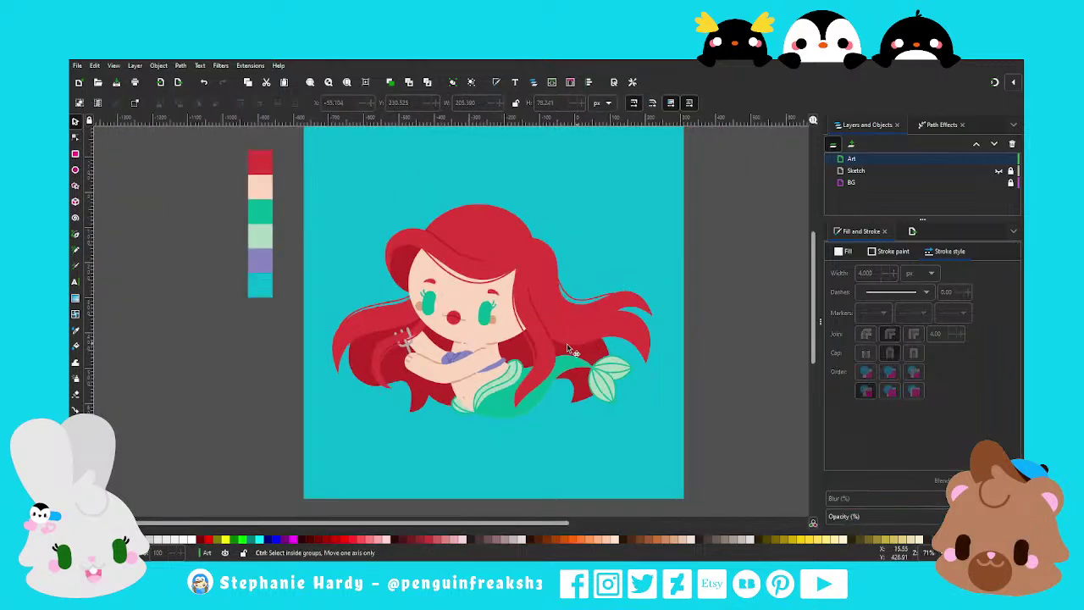
ctrl+scroll(534, 379, up, 1)
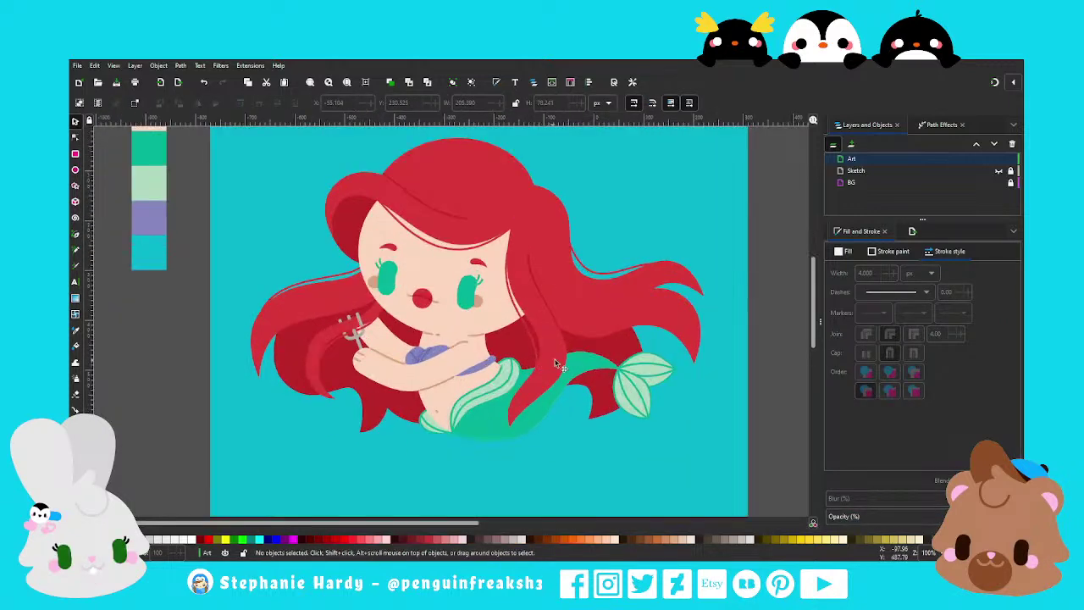
click(614, 256)
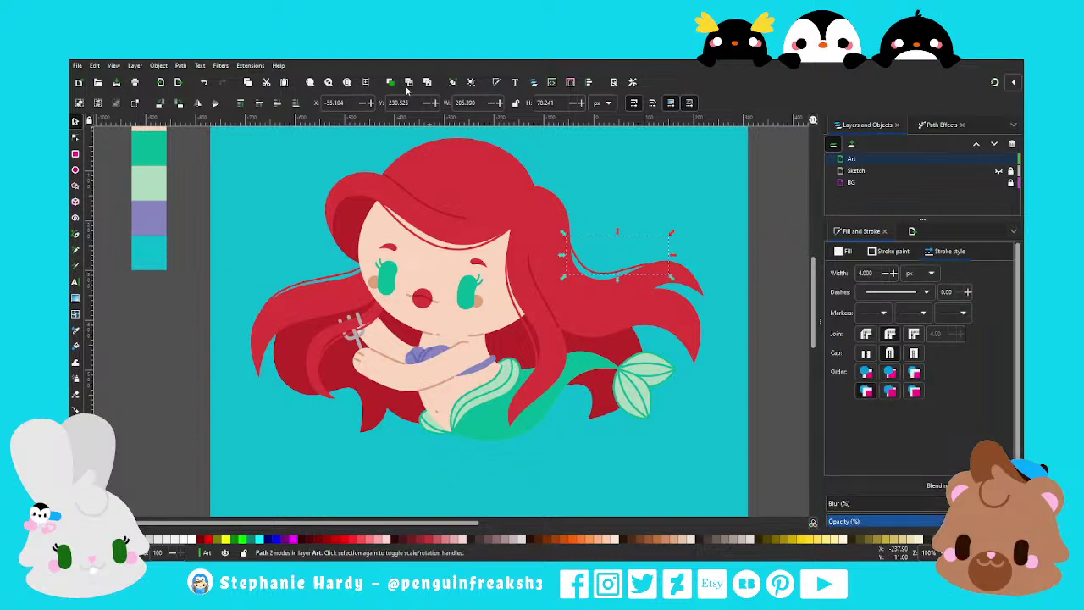
drag(610, 276, 593, 346)
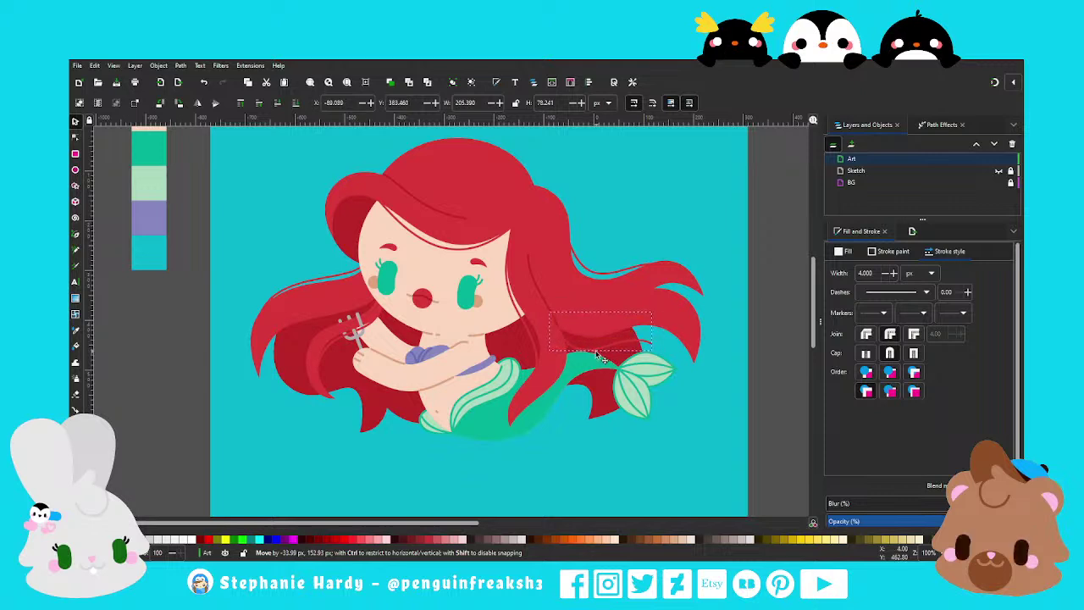
mouse_move(607, 354)
mouse_down()
mouse_move(688, 340)
mouse_move(642, 313)
mouse_up()
click(74, 138)
drag(553, 310, 566, 329)
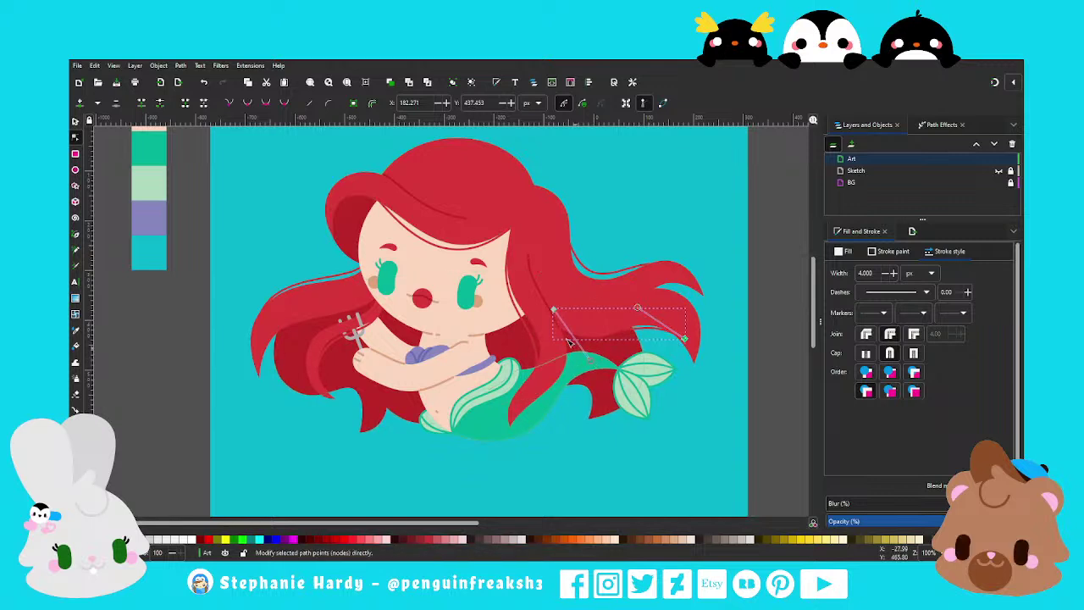
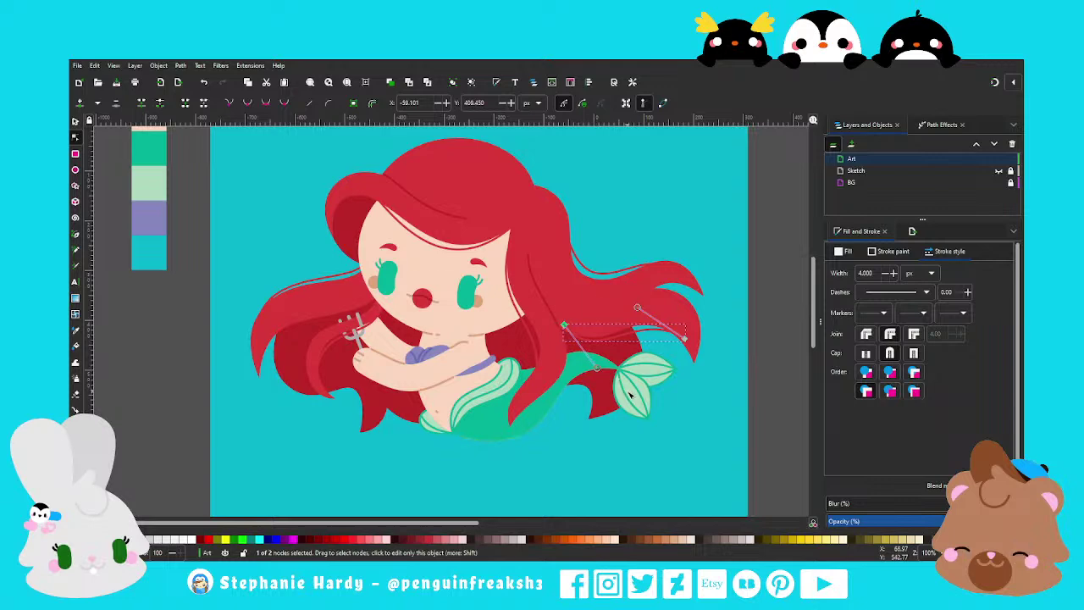
Move the thin hair stroke onto the left lock and curve it toward the hand
click(76, 122)
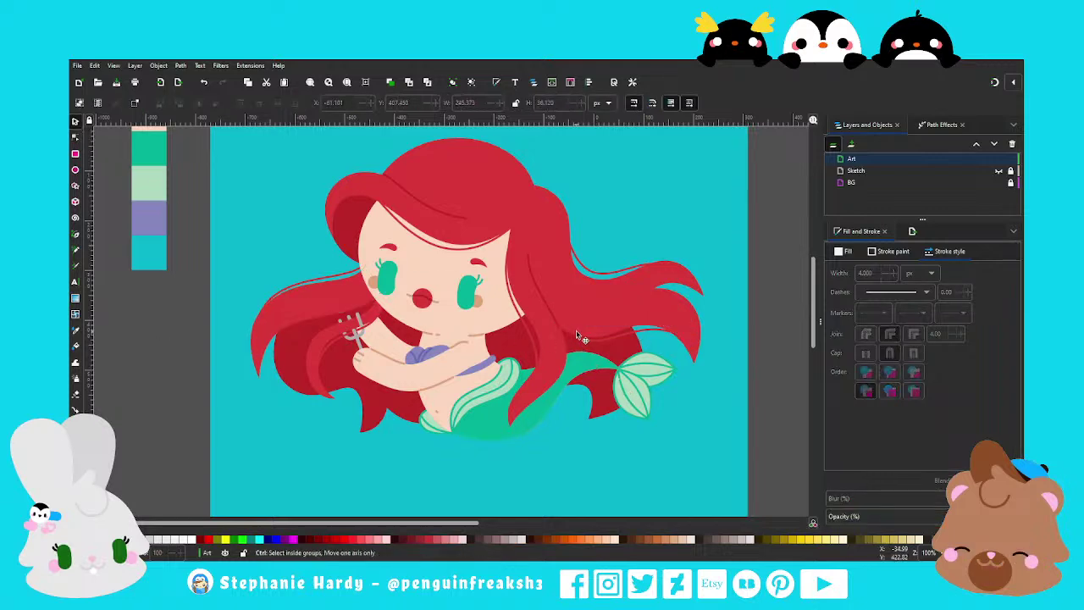
scroll(361, 349, up, 1)
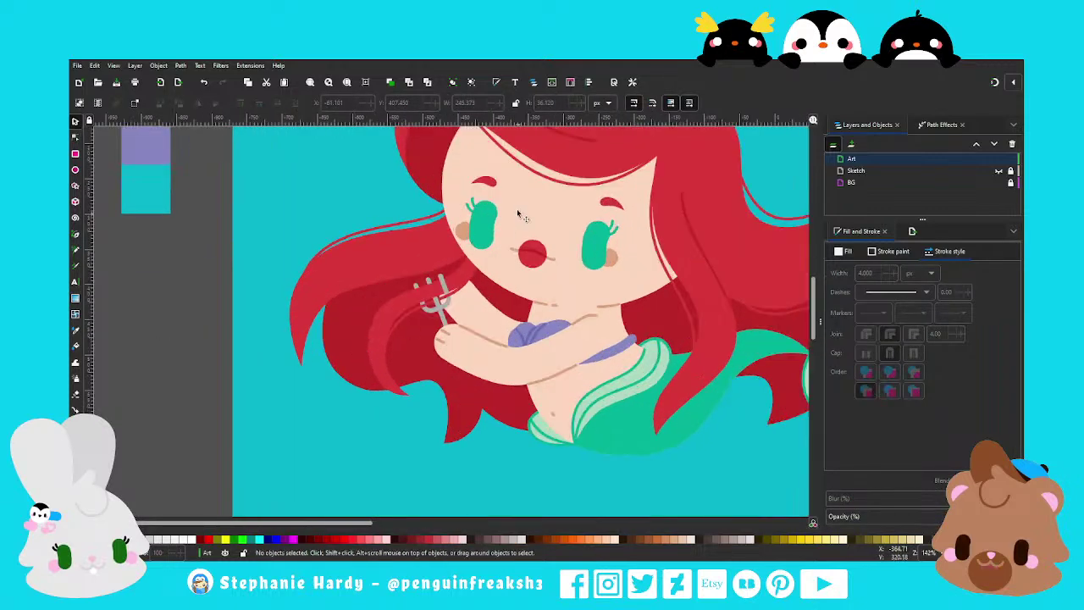
mouse_move(525, 174)
mouse_down()
mouse_move(423, 343)
mouse_move(364, 394)
mouse_up()
key(n)
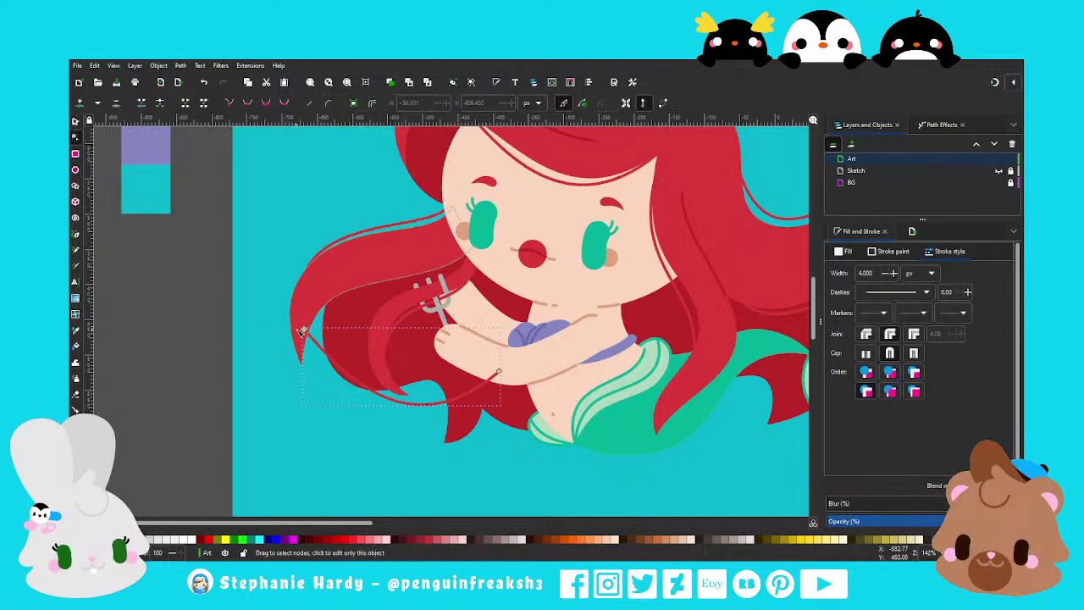
drag(300, 332, 301, 369)
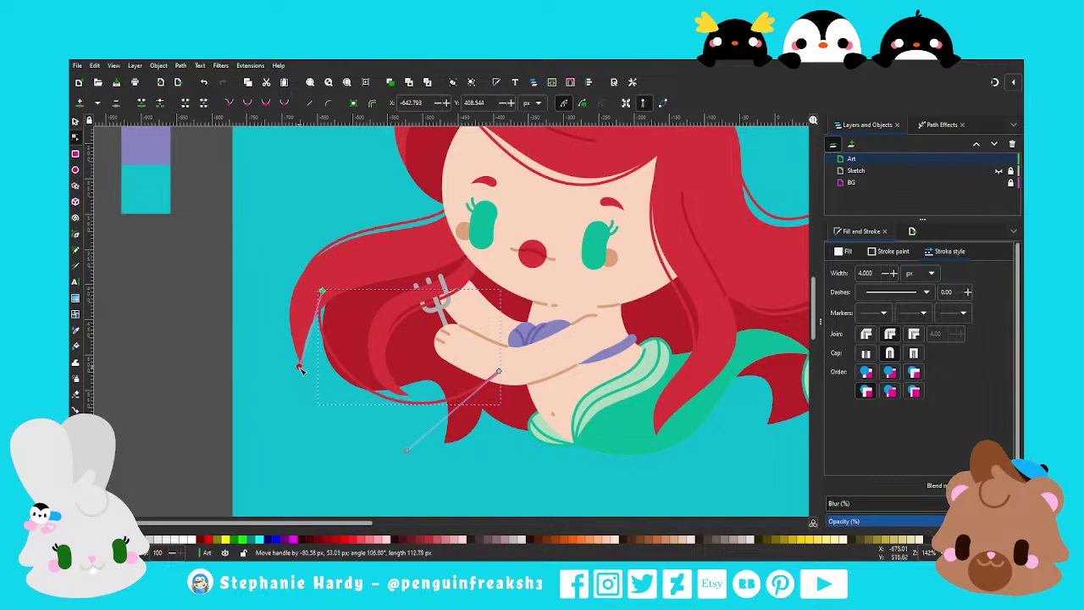
drag(498, 371, 428, 377)
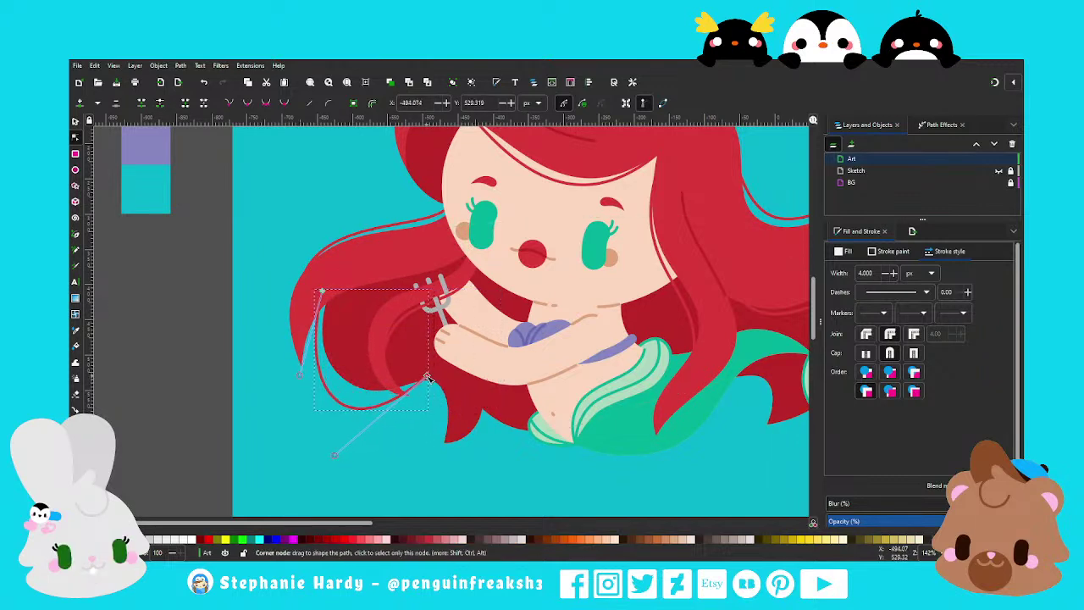
drag(335, 455, 359, 432)
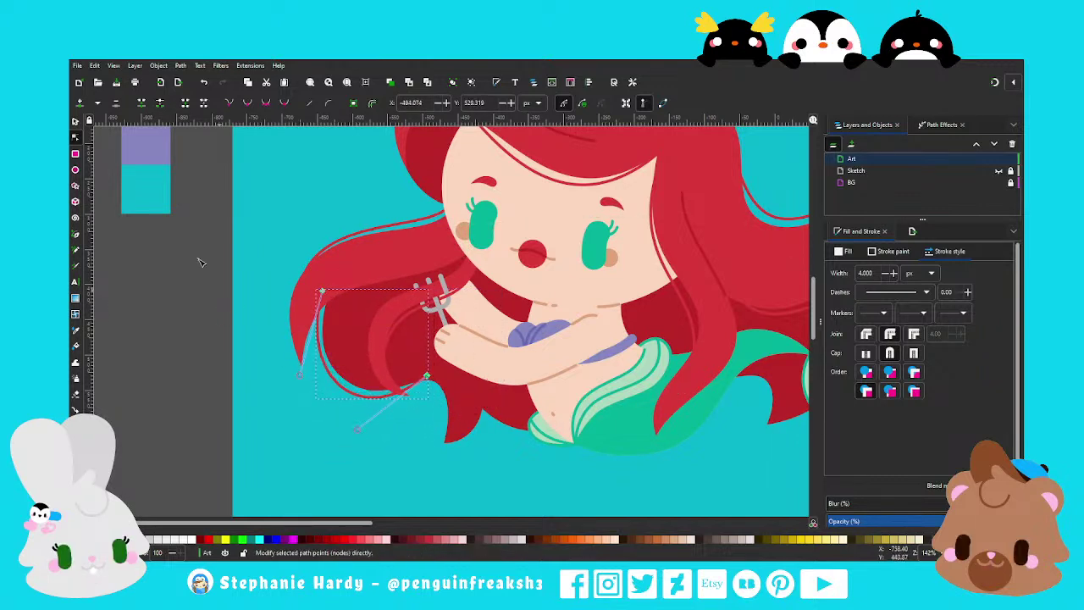
Colour the hair stroke with the darker hair red sampled by the dropper
click(75, 123)
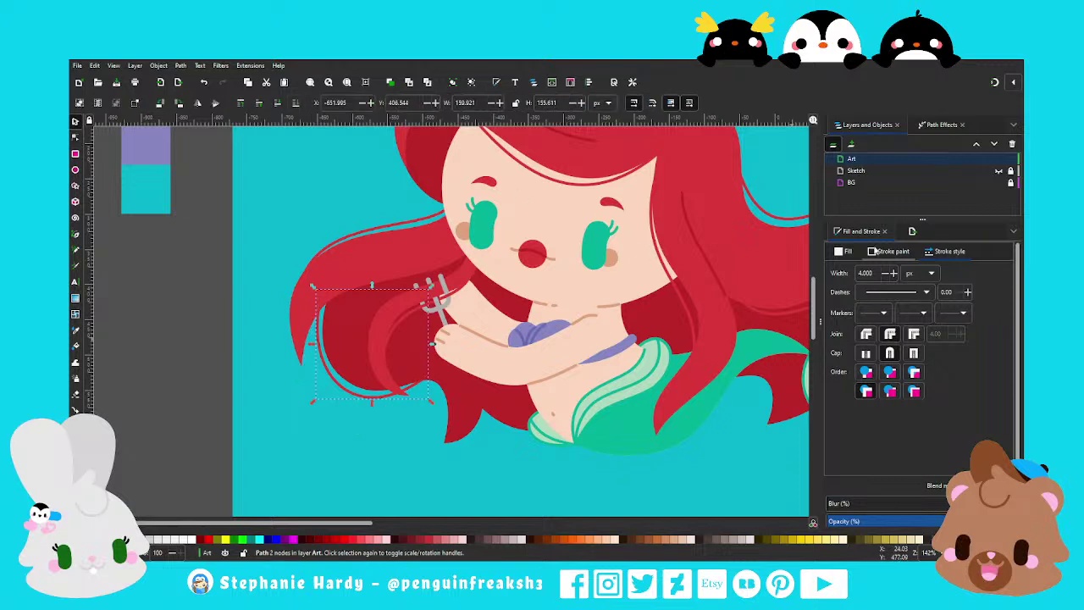
click(877, 251)
click(858, 464)
click(453, 351)
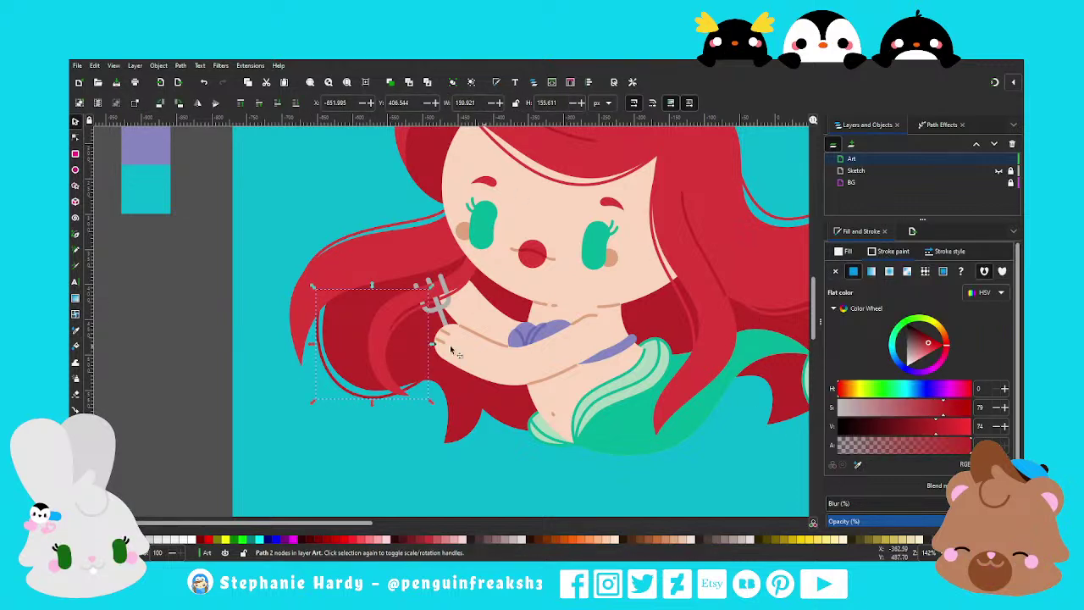
Fine-tune the strand's nodes so its lower curve bends left, then fit the page in view
click(76, 139)
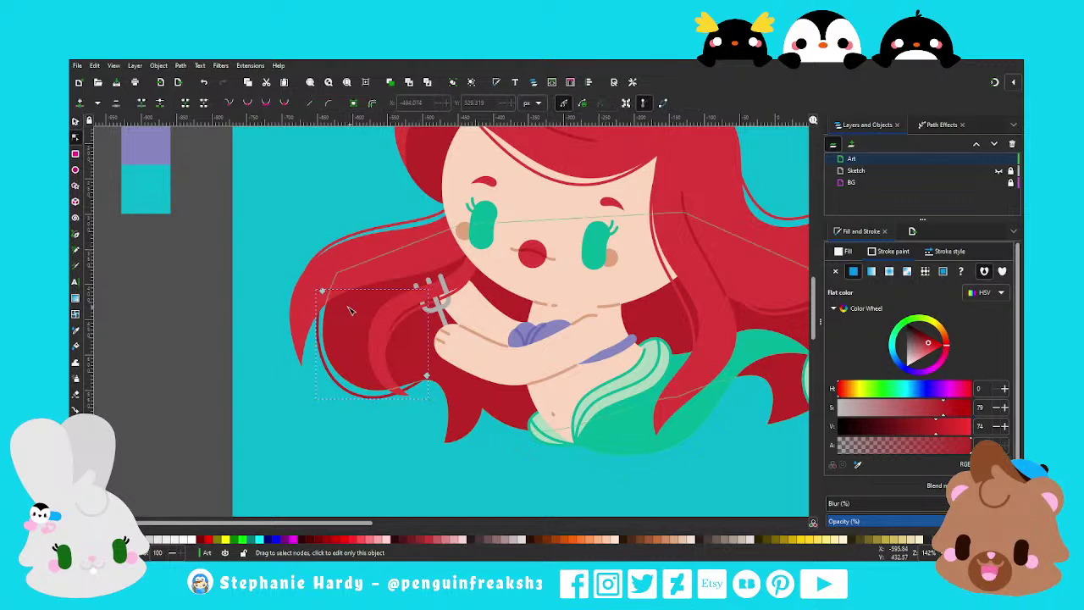
drag(314, 294, 333, 290)
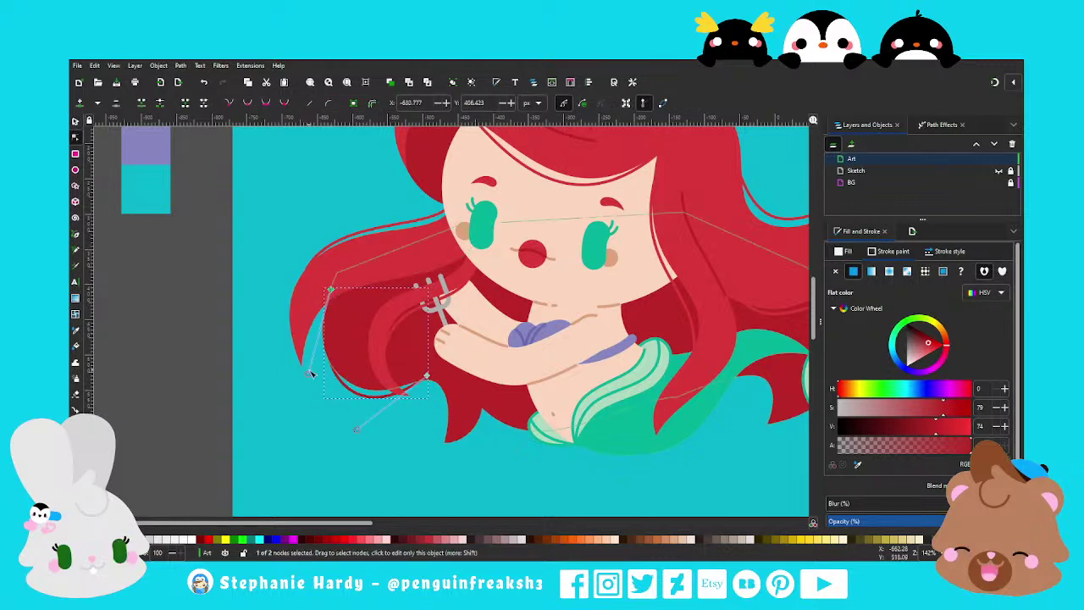
drag(308, 374, 291, 368)
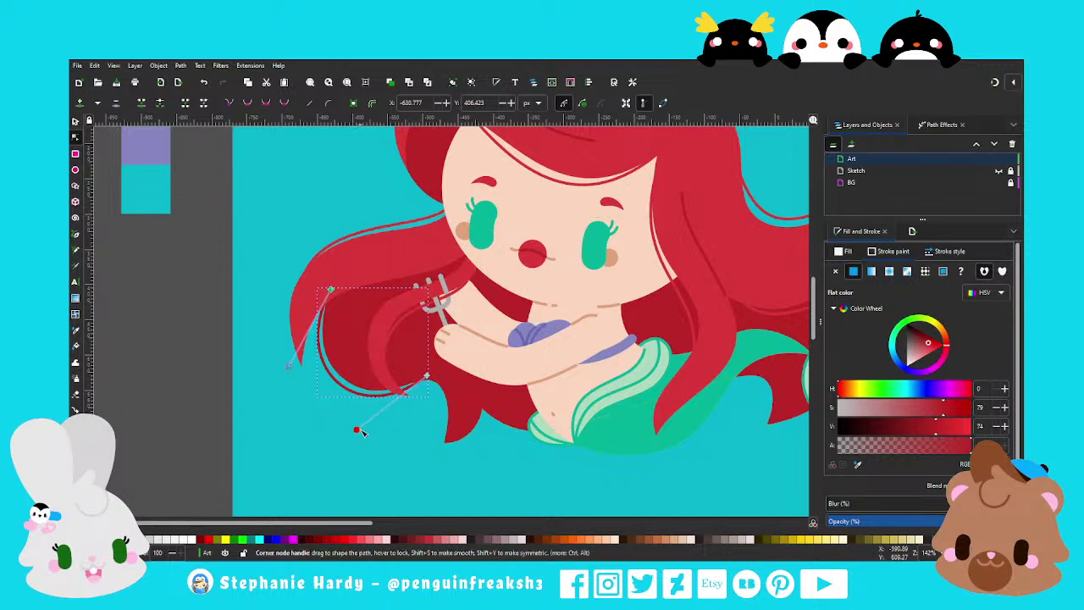
drag(359, 429, 358, 426)
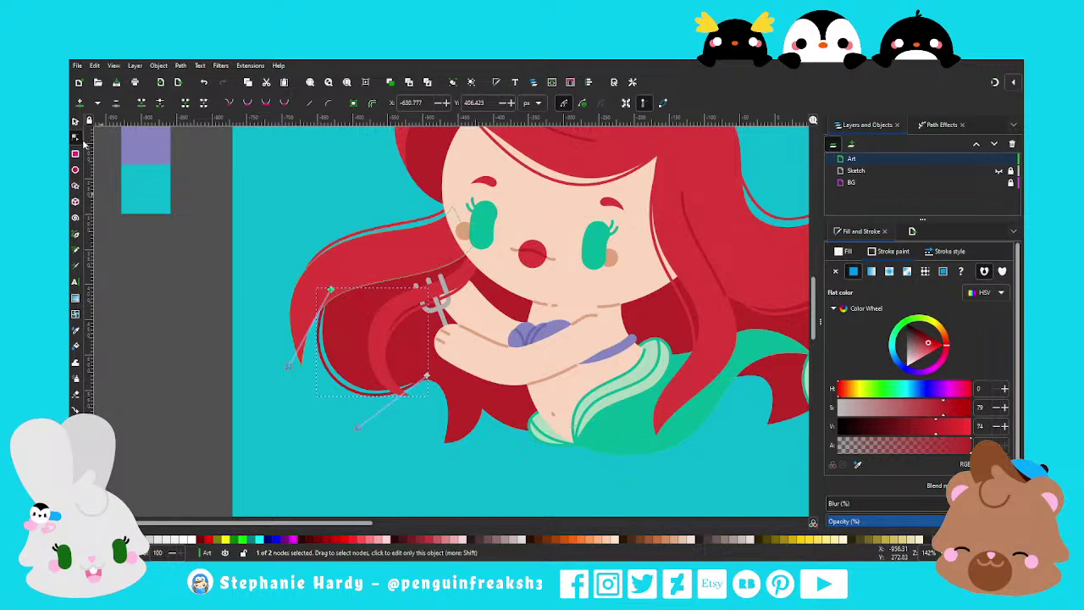
key(s)
key(Escape)
key(5)
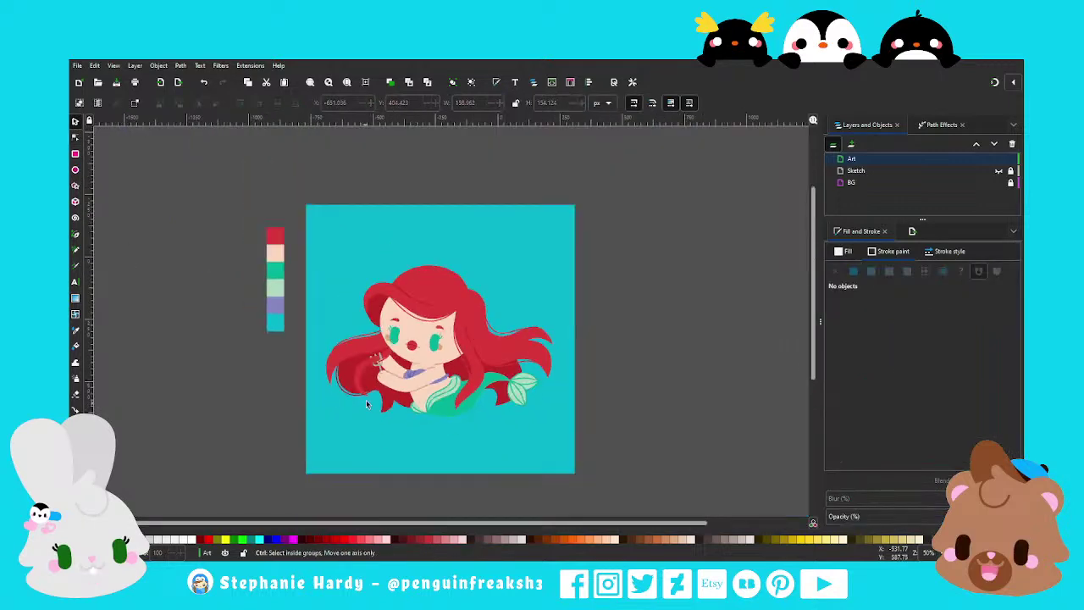
scroll(315, 396, up, 1)
scroll(322, 400, up, 1)
scroll(329, 405, up, 1)
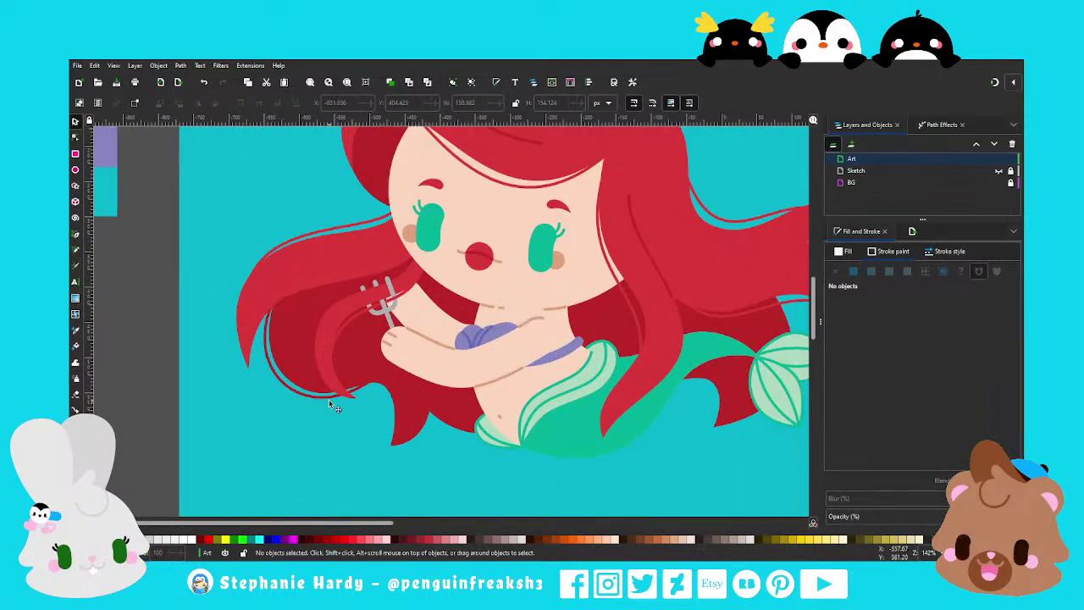
click(331, 404)
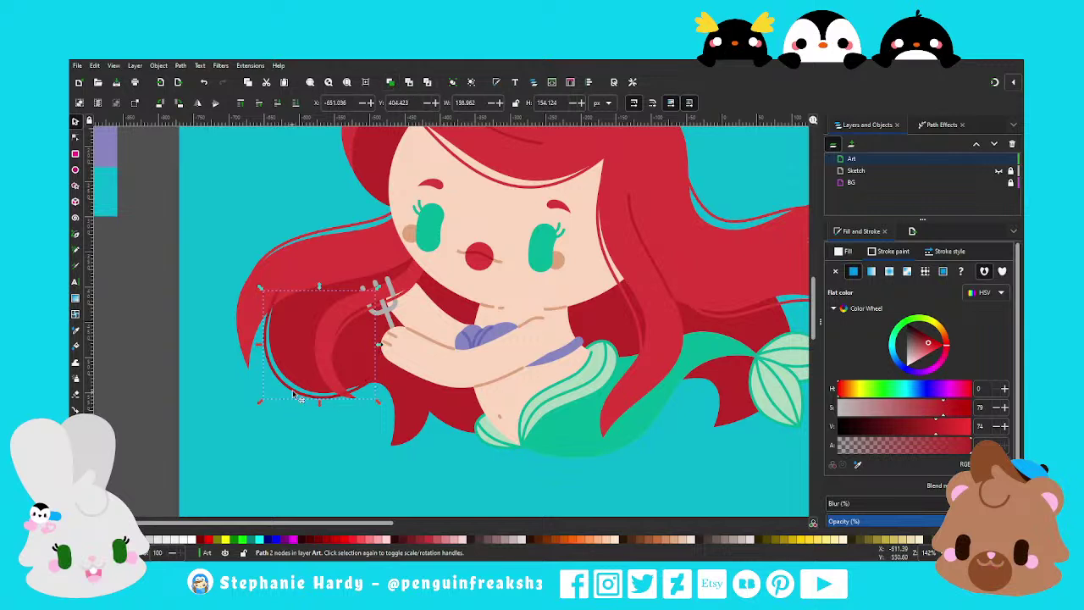
click(356, 424)
key(n)
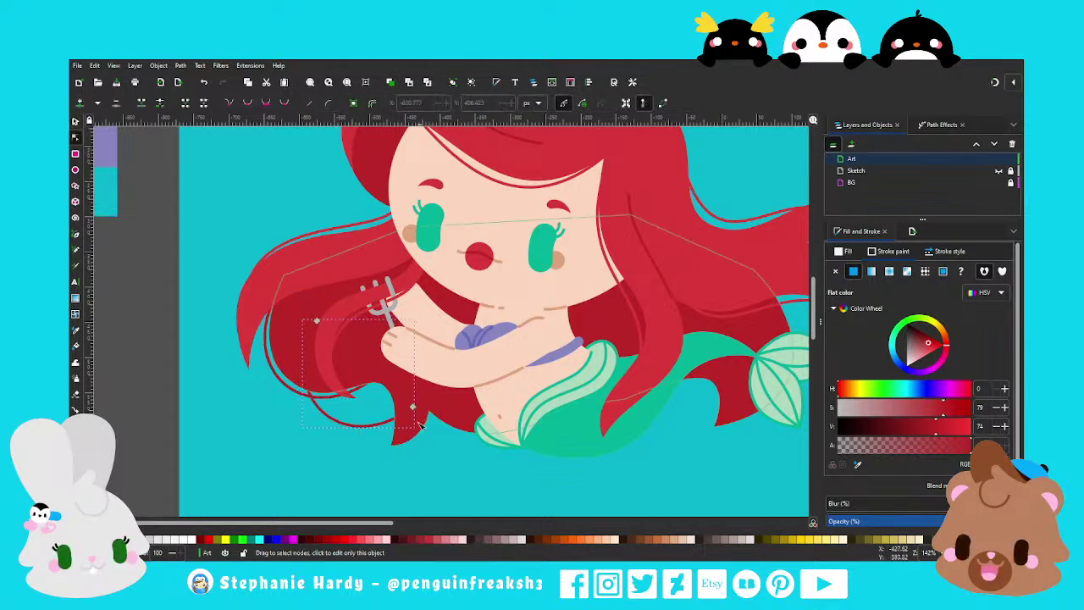
drag(392, 423, 406, 412)
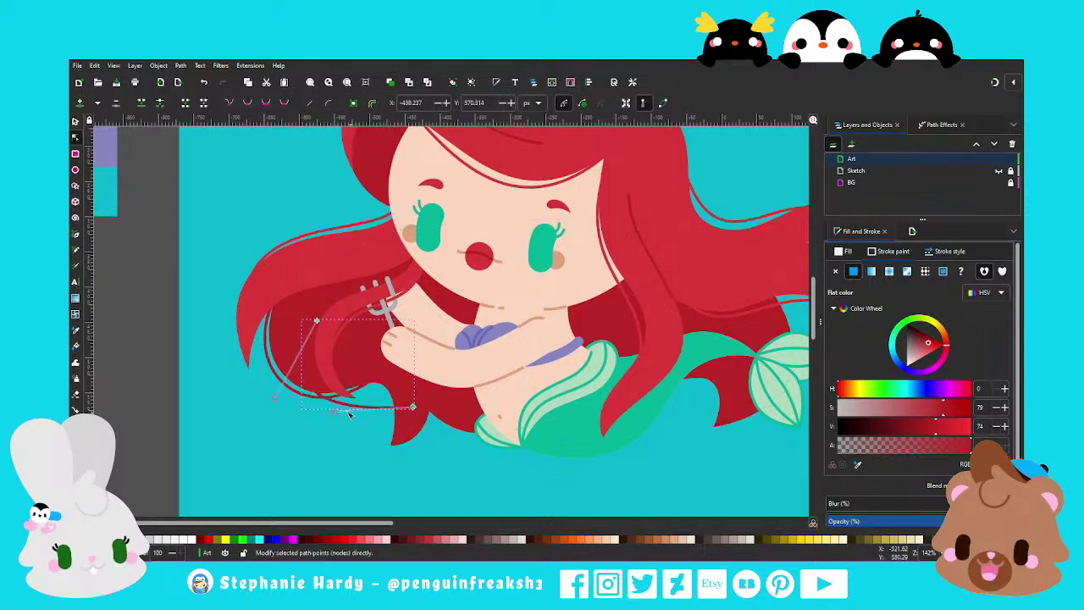
drag(316, 321, 268, 432)
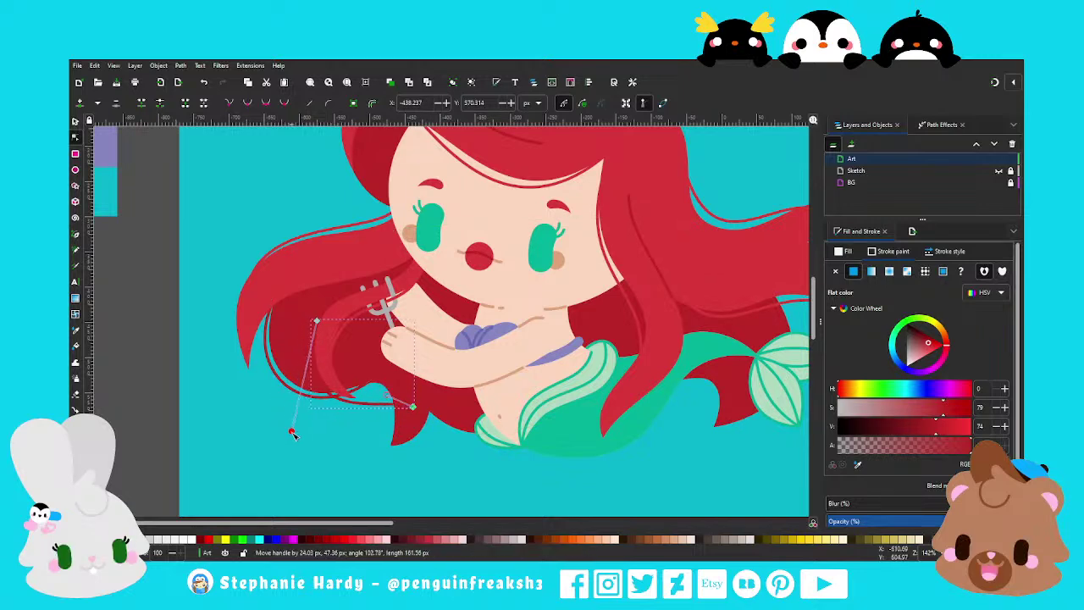
drag(316, 321, 292, 373)
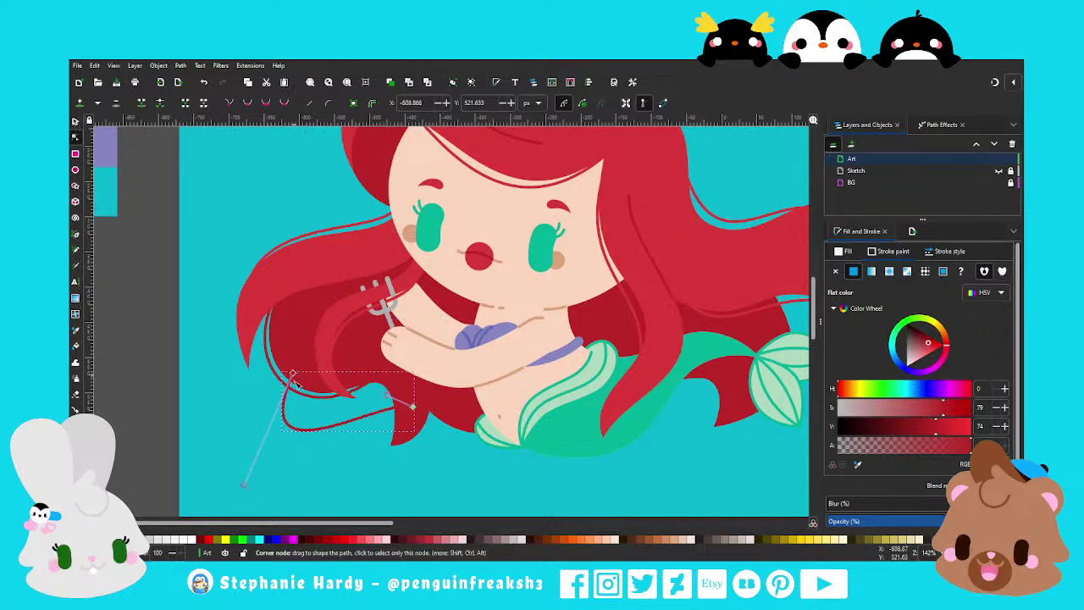
mouse_move(246, 488)
mouse_down()
mouse_move(296, 462)
mouse_move(320, 422)
mouse_up()
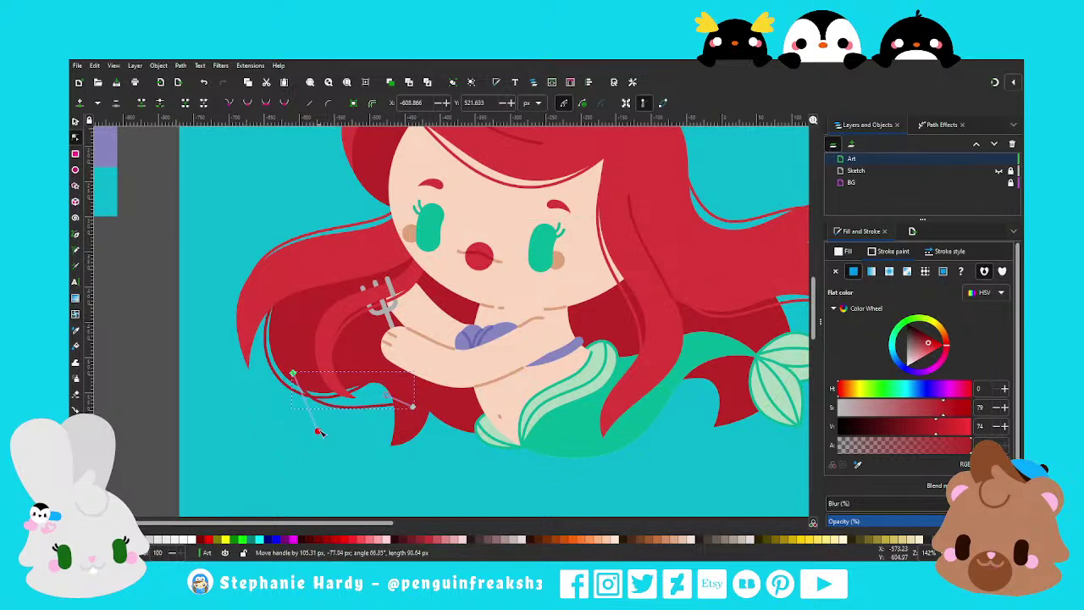
mouse_move(387, 394)
mouse_down()
mouse_move(355, 357)
mouse_move(357, 367)
mouse_up()
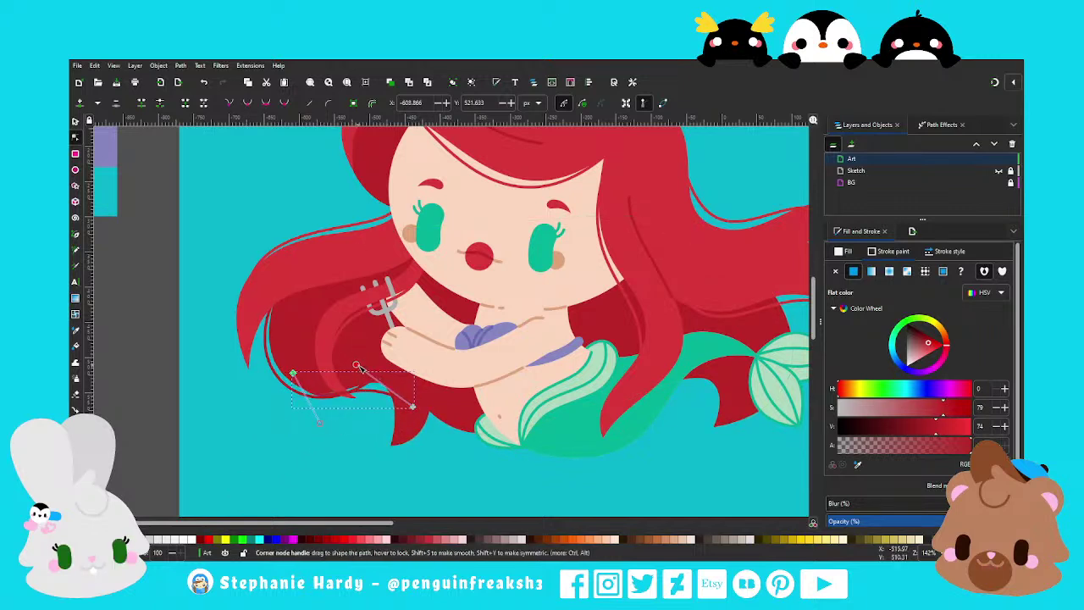
drag(415, 409, 398, 419)
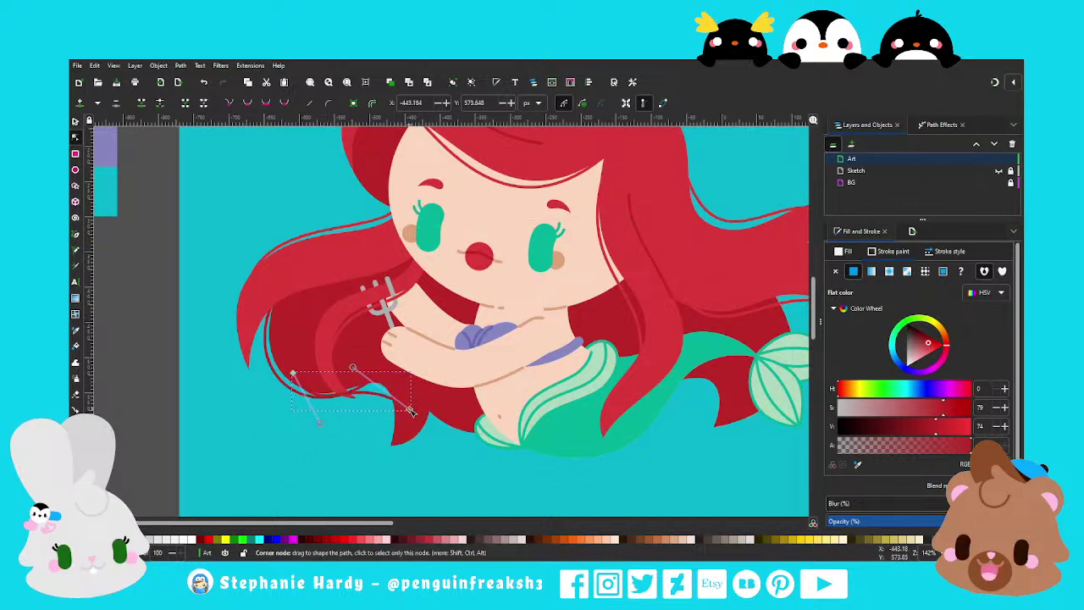
mouse_move(355, 365)
mouse_down()
mouse_move(383, 370)
mouse_move(372, 345)
mouse_move(379, 364)
mouse_up()
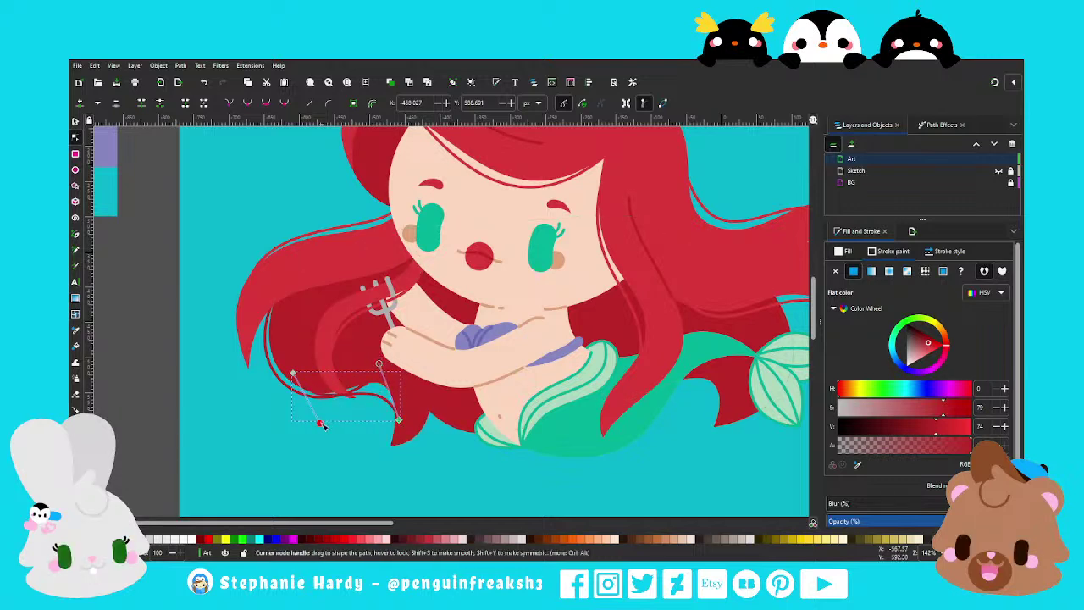
drag(320, 421, 314, 440)
click(76, 123)
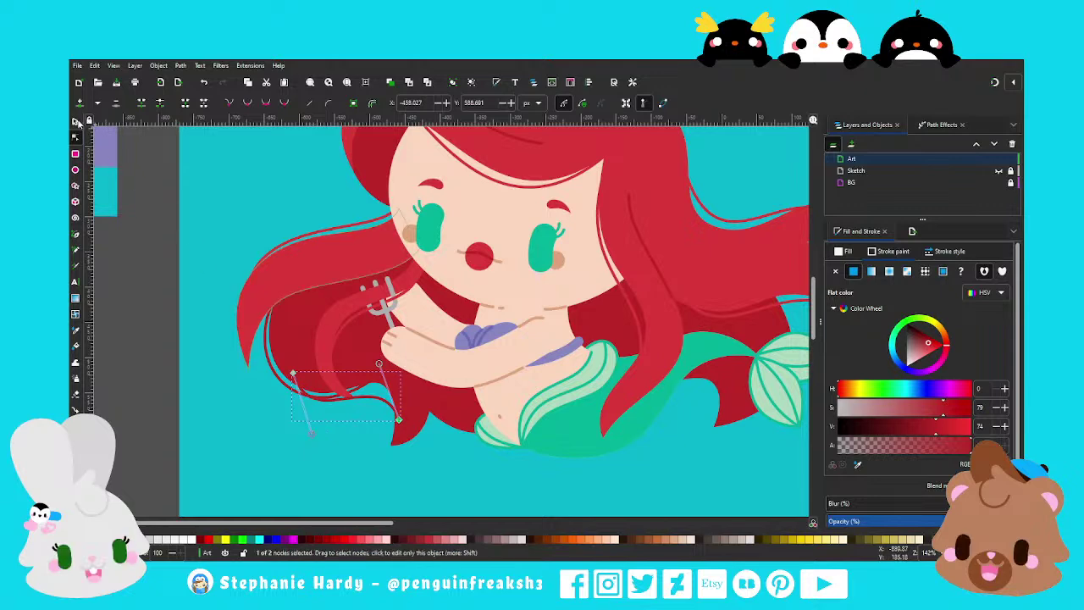
key(Escape)
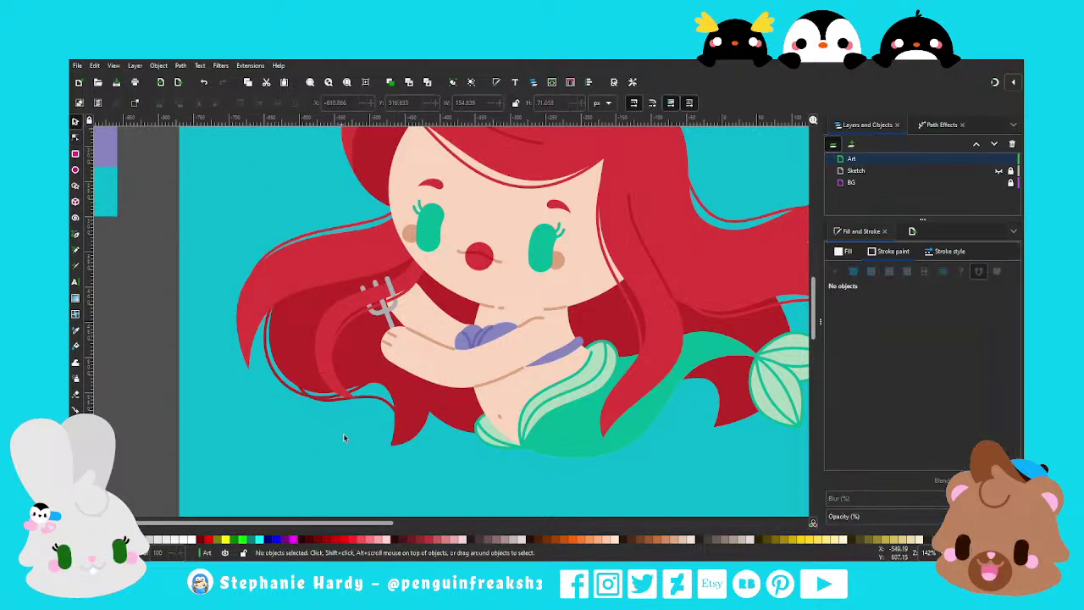
click(382, 409)
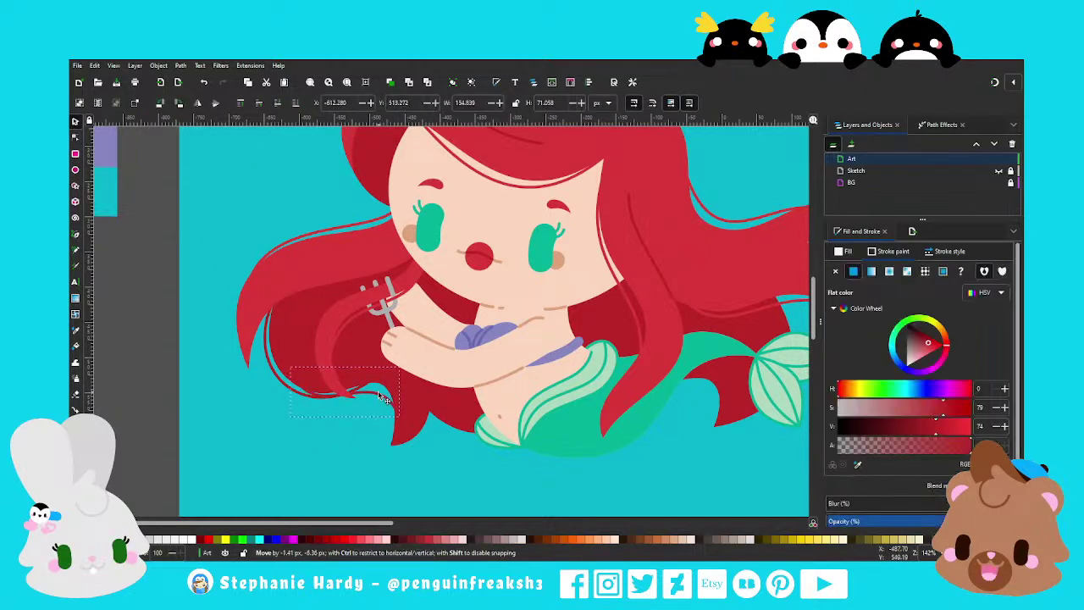
drag(382, 409, 384, 401)
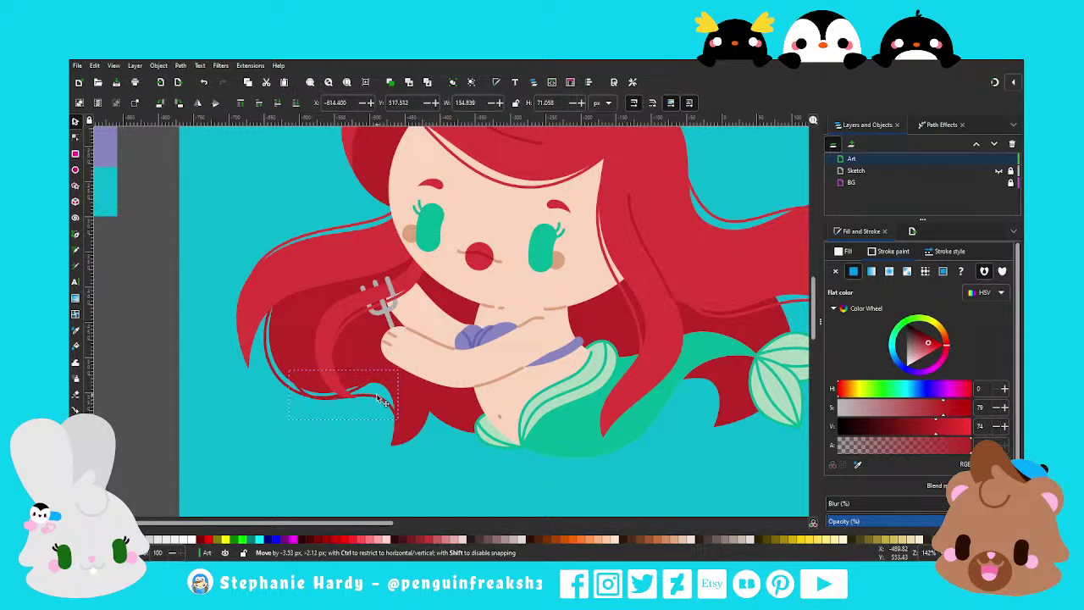
drag(382, 404, 381, 405)
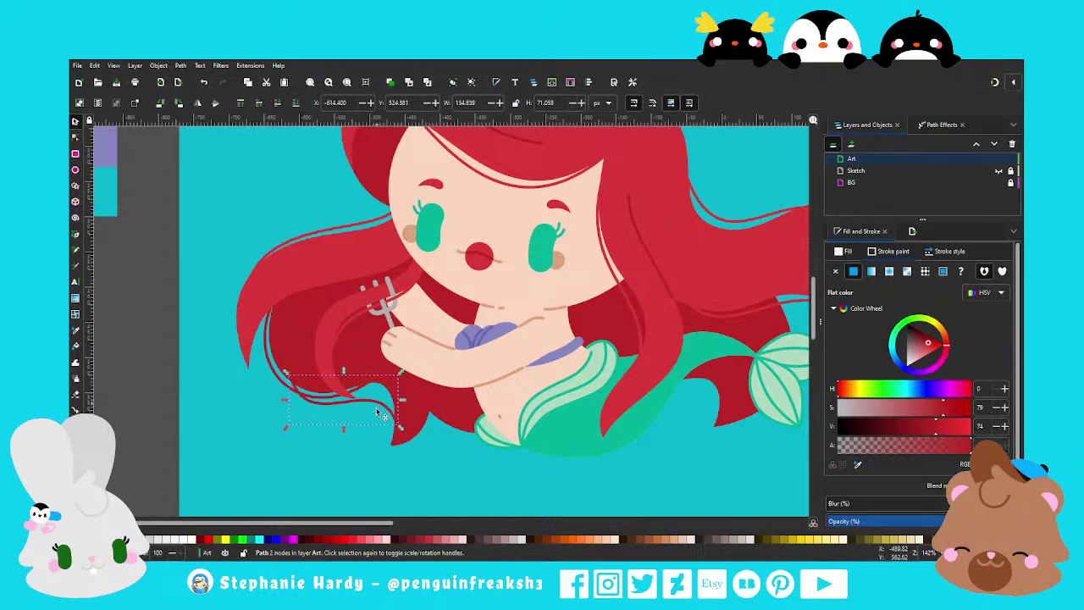
click(321, 457)
scroll(321, 458, down, 2)
scroll(322, 458, up, 1)
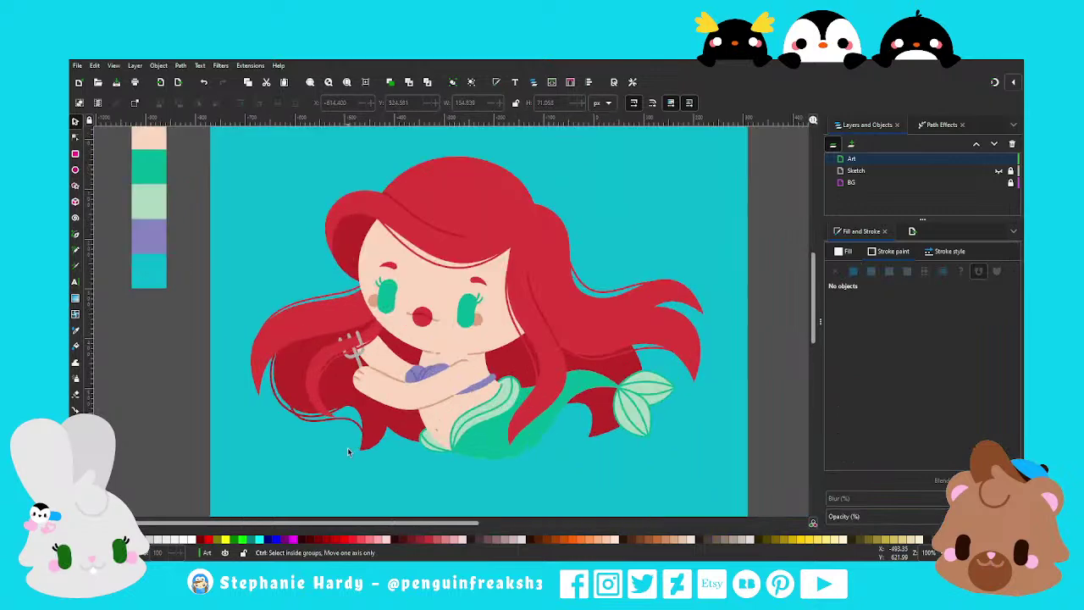
scroll(356, 413, up, 1)
click(356, 413)
key(Escape)
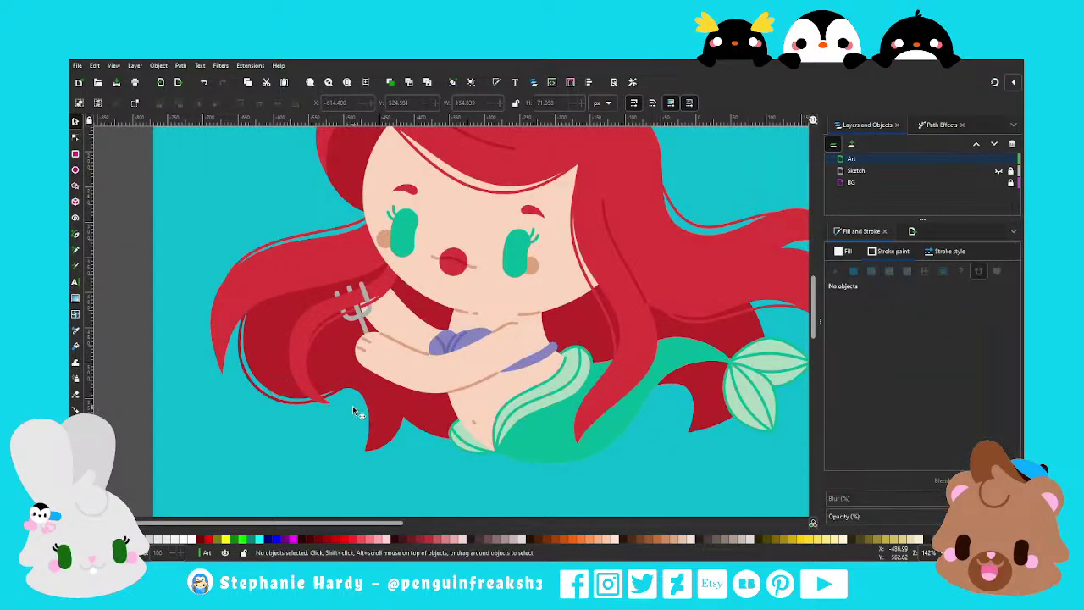
scroll(336, 418, down, 1)
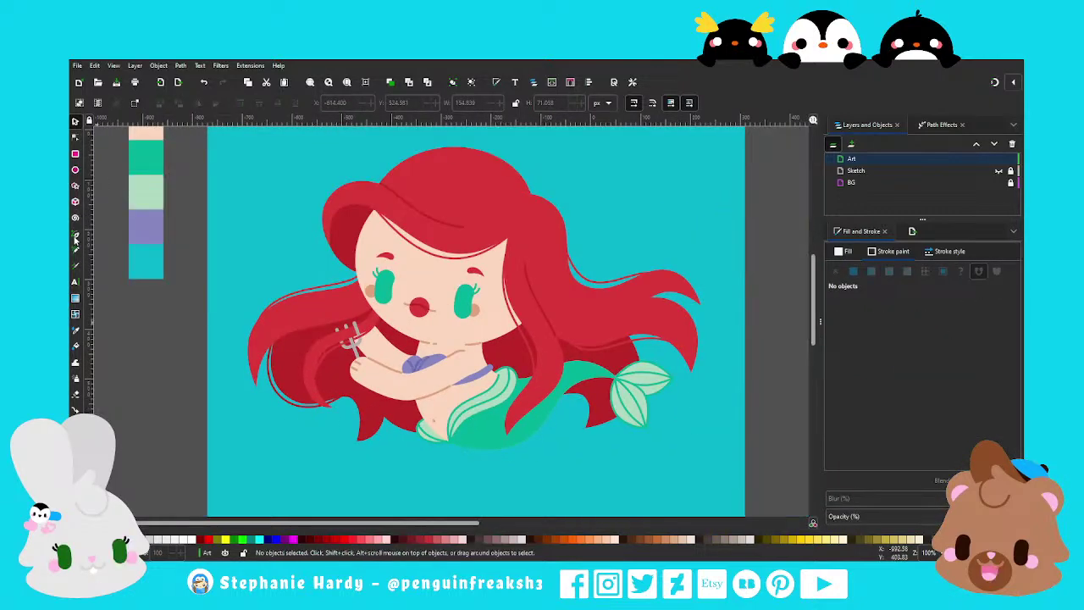
Shift the trident-side hair strand down-right and tighten its curve via its nodes and handles
click(296, 412)
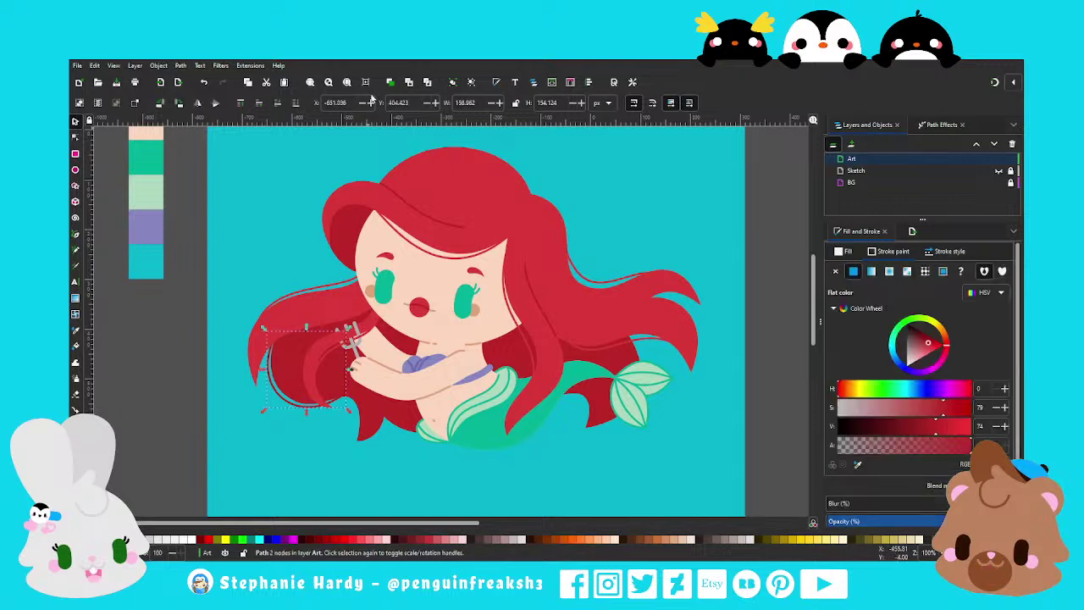
drag(303, 413, 310, 421)
click(75, 136)
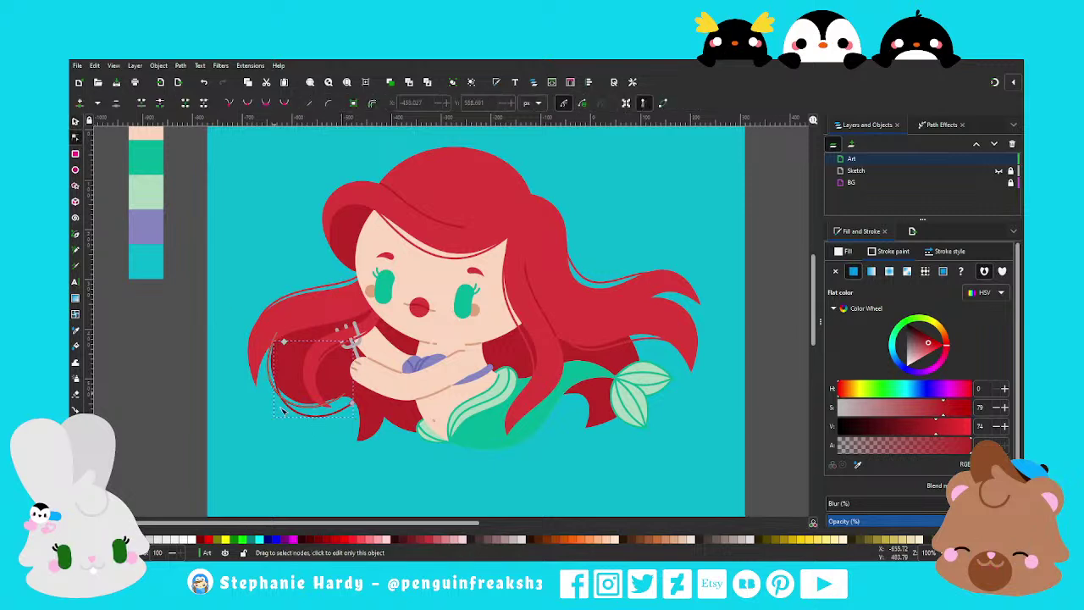
click(354, 408)
mouse_move(303, 438)
mouse_down()
mouse_move(321, 422)
mouse_move(305, 435)
mouse_up()
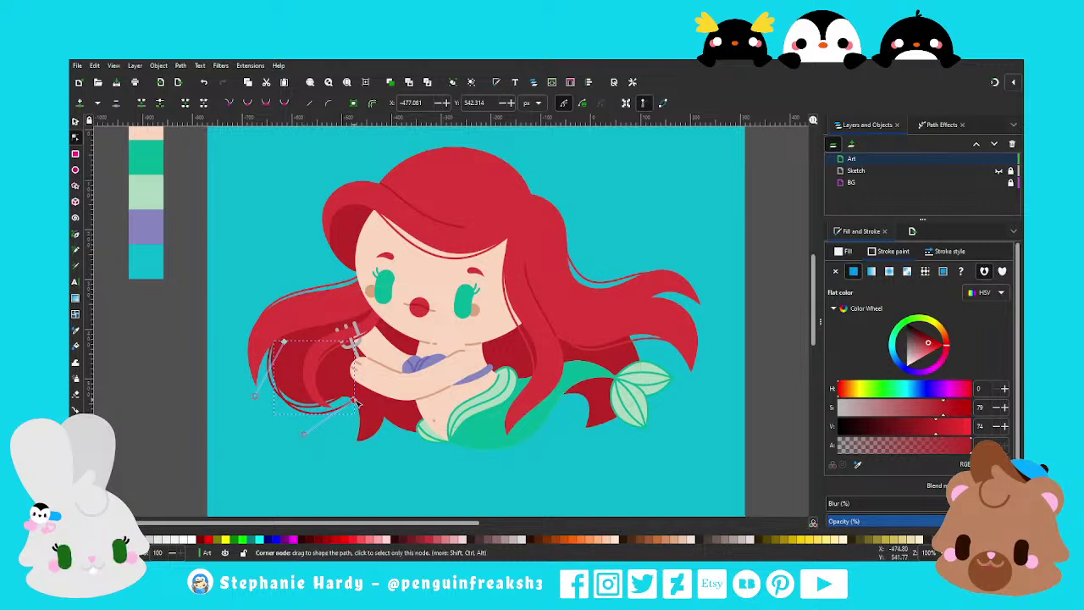
click(361, 410)
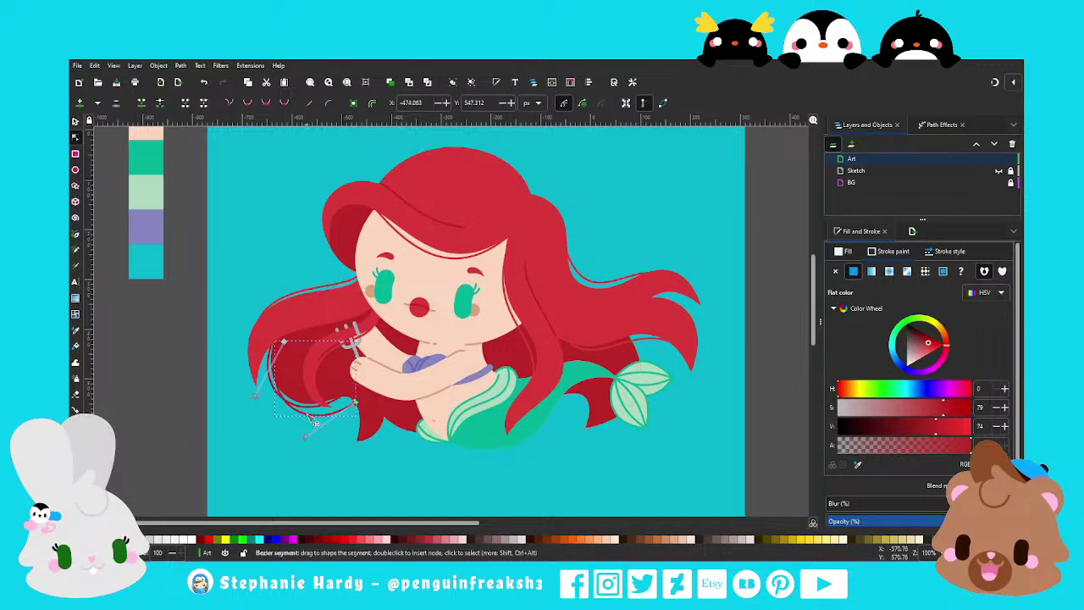
mouse_move(362, 412)
mouse_down()
mouse_move(339, 399)
mouse_move(360, 406)
mouse_up()
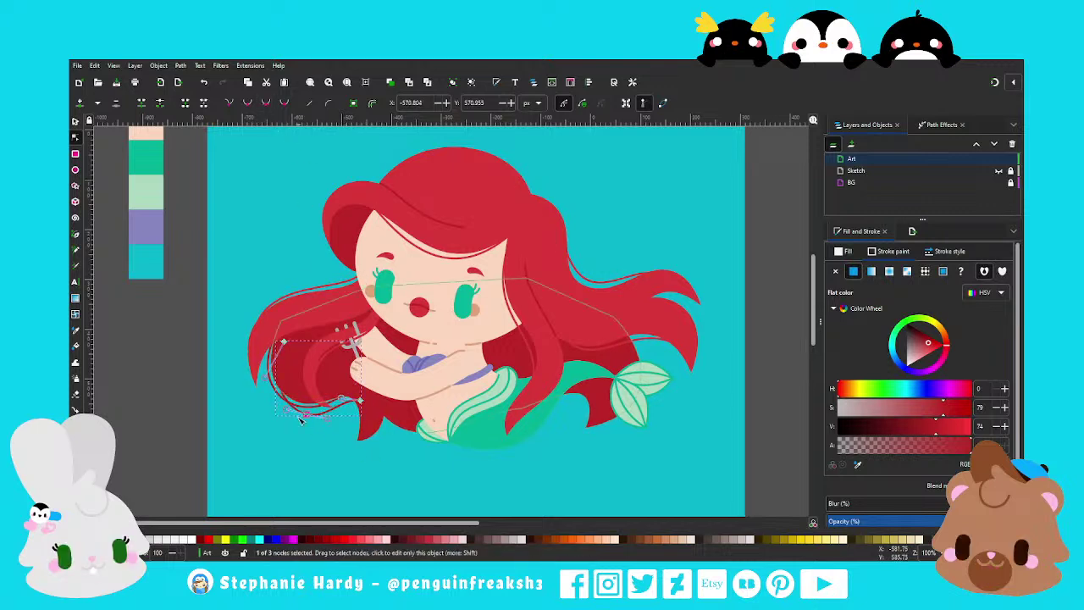
drag(307, 416, 332, 423)
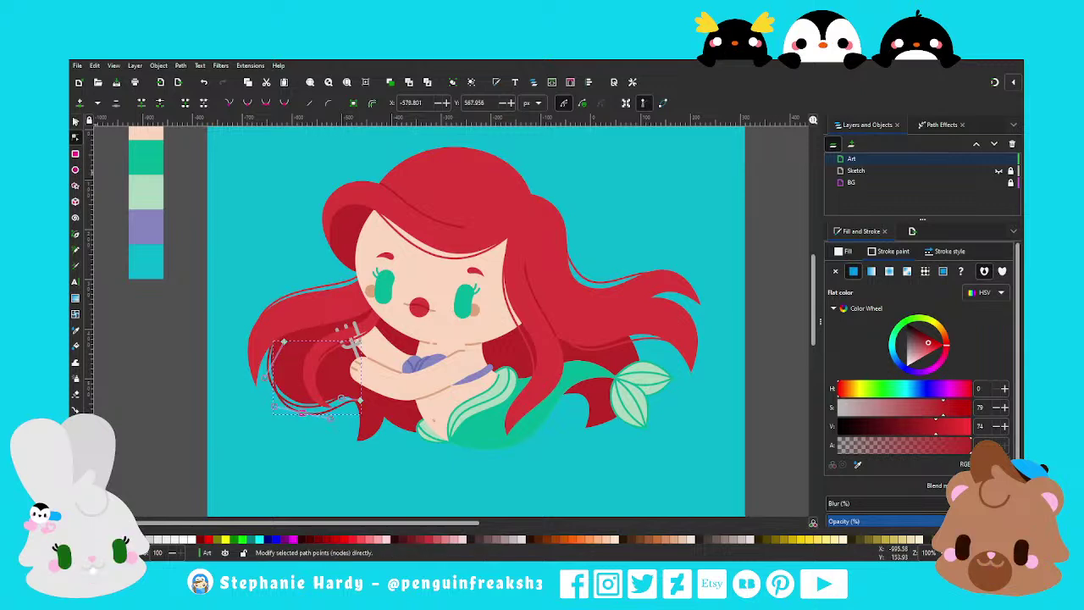
Move the left red hair strand down under the arm and rotate it about 25 degrees
key(s)
click(273, 430)
scroll(273, 431, down, 2)
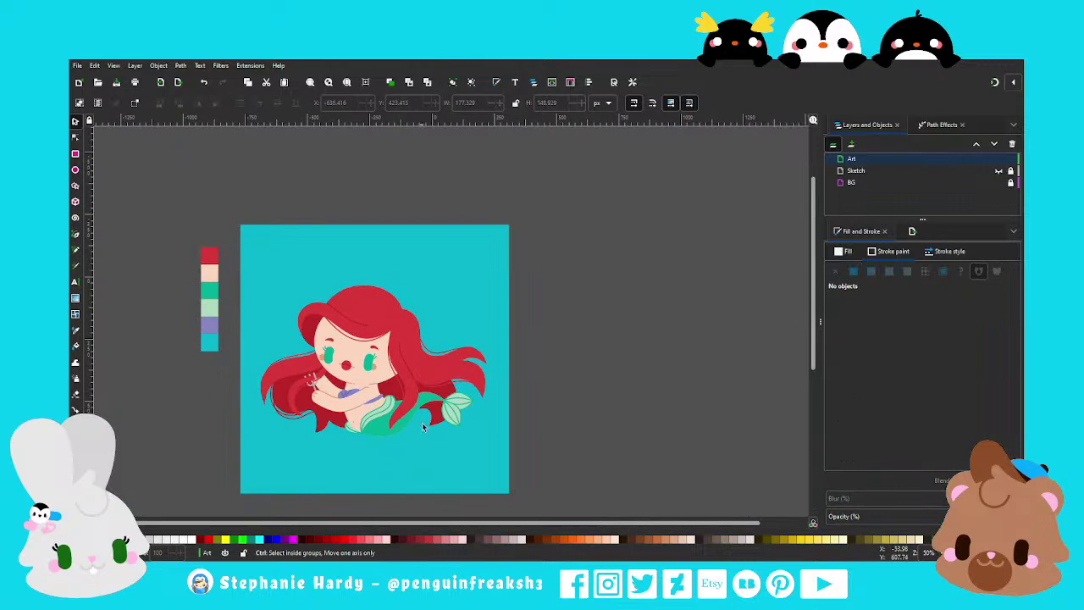
scroll(424, 427, up, 1)
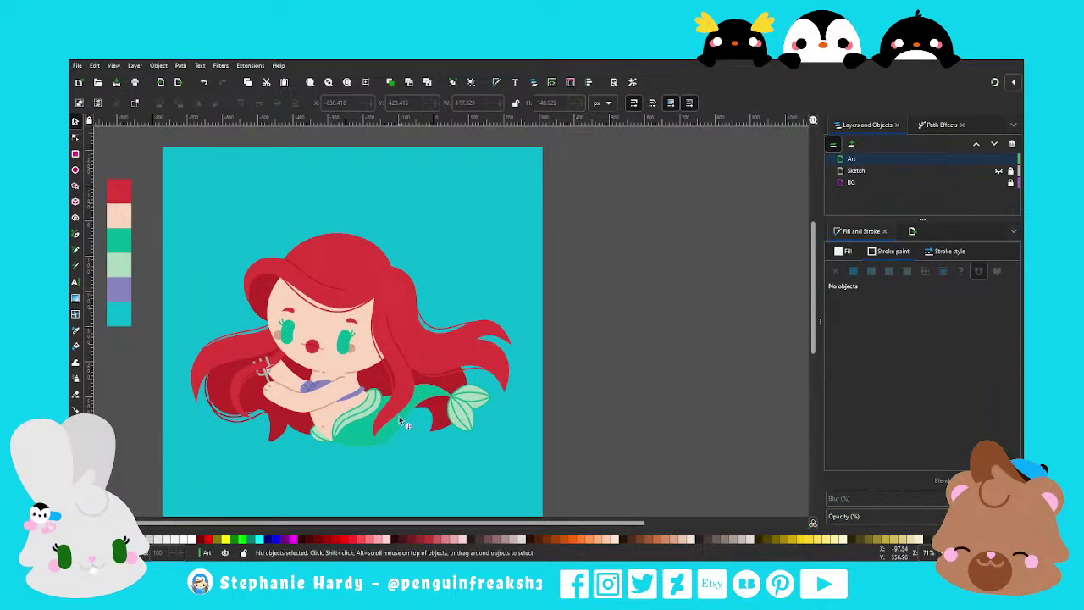
scroll(409, 421, up, 1)
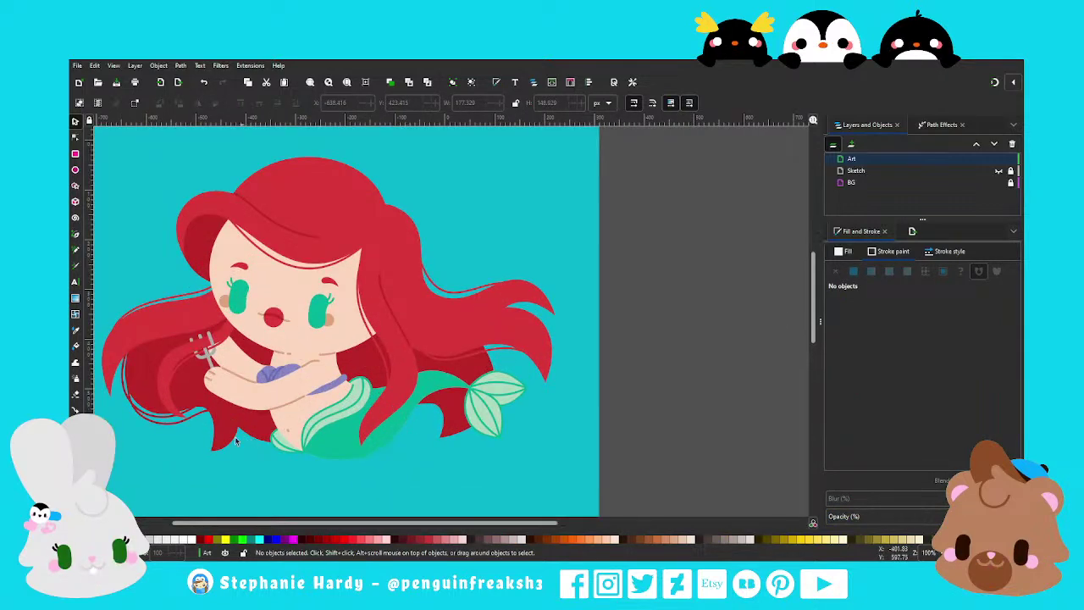
click(123, 394)
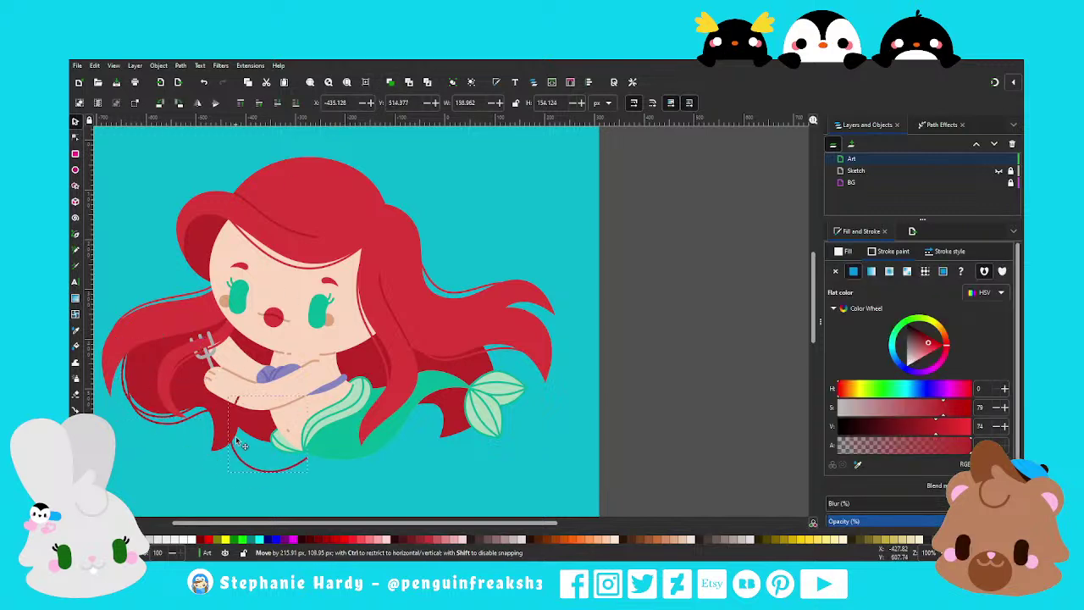
drag(131, 392, 247, 430)
mouse_move(233, 376)
mouse_down()
mouse_move(217, 400)
mouse_move(194, 366)
mouse_up()
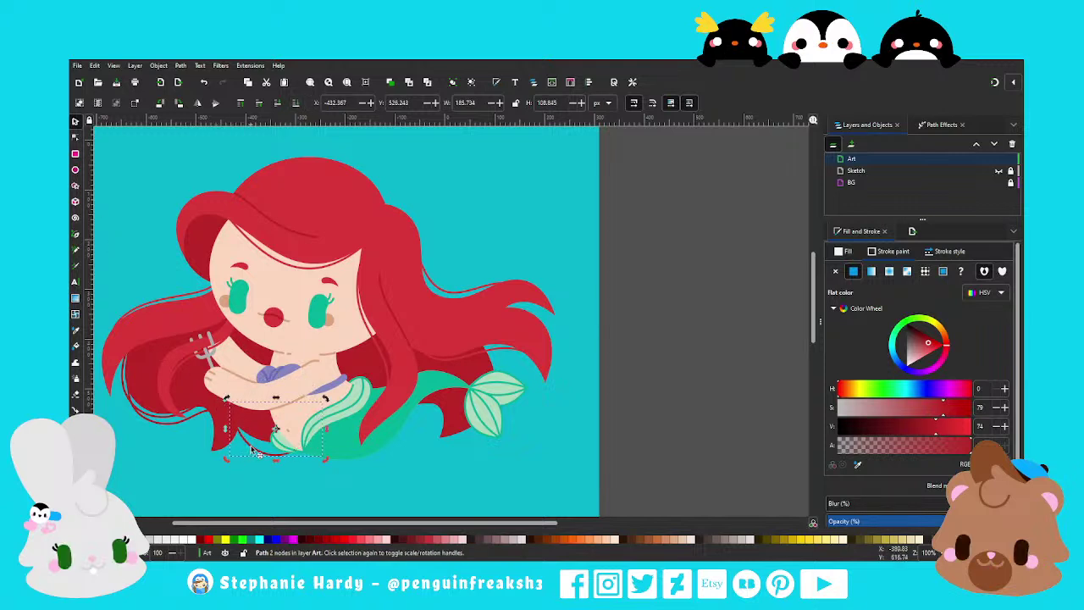
drag(256, 457, 254, 443)
key(Escape)
Rotate the red strand beside the tail fin so it follows the fin
scroll(425, 437, down, 1)
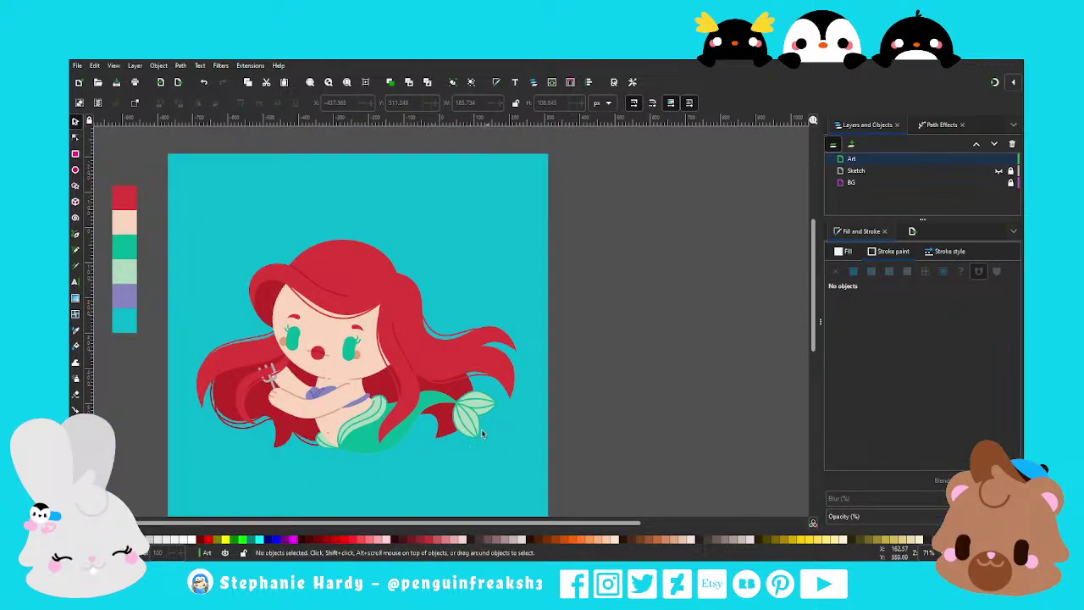
click(310, 447)
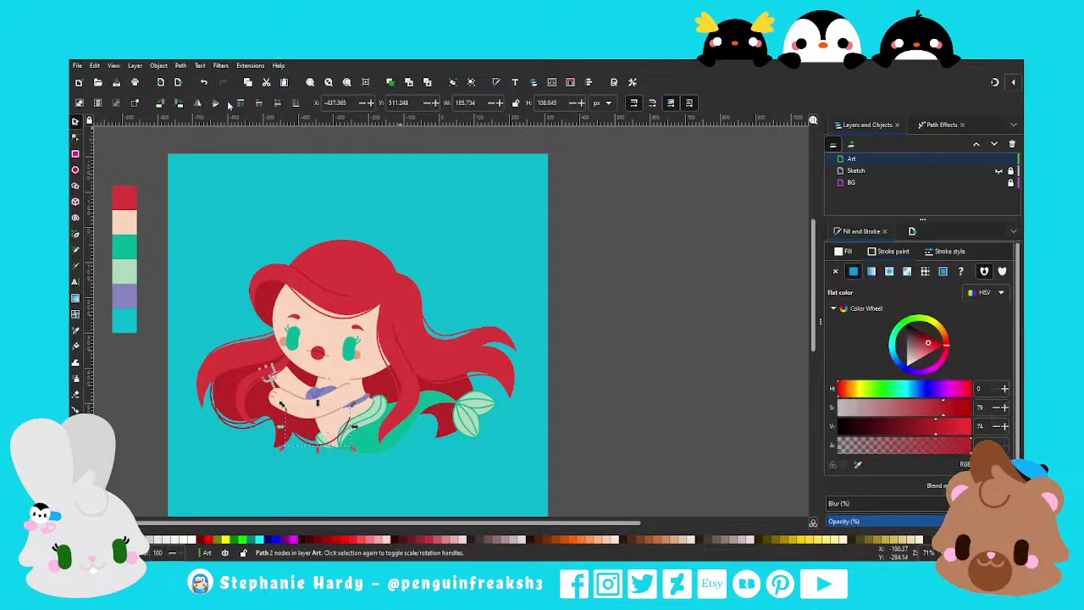
click(435, 386)
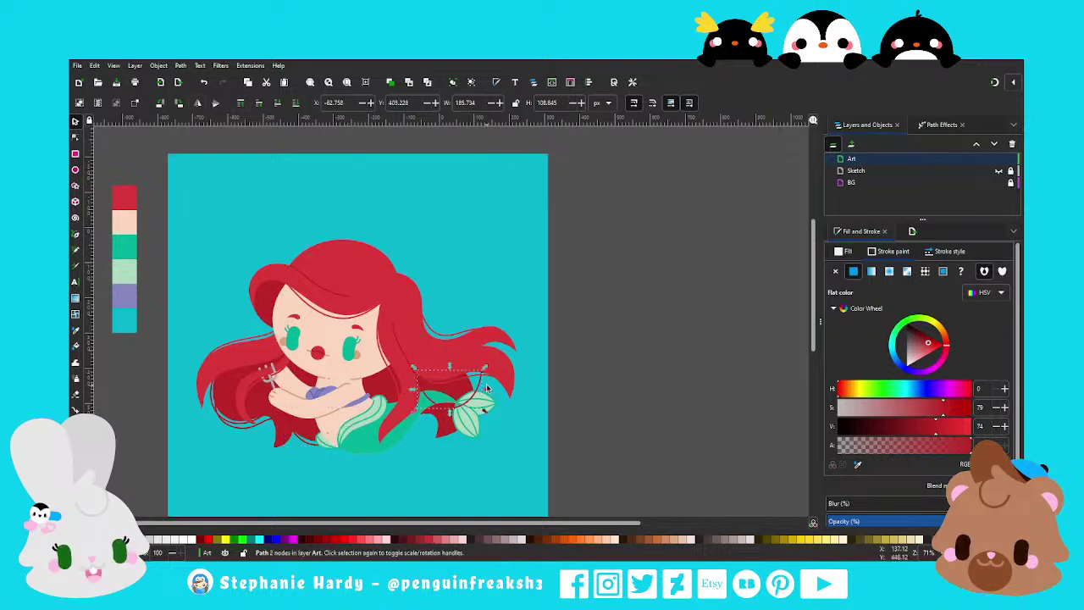
mouse_move(447, 368)
mouse_down()
mouse_move(470, 350)
mouse_move(477, 387)
mouse_up()
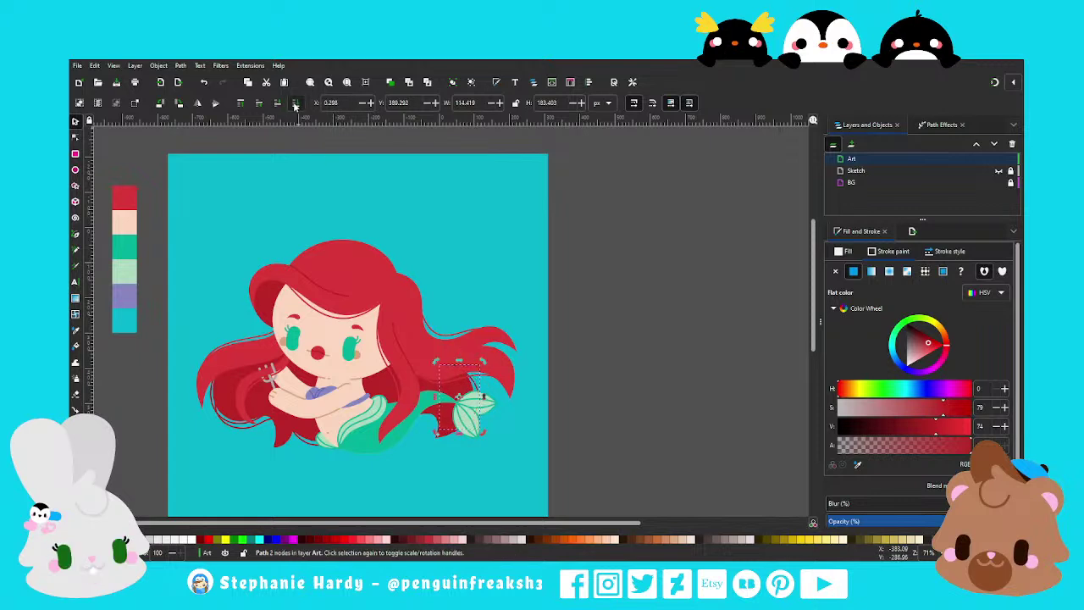
click(480, 261)
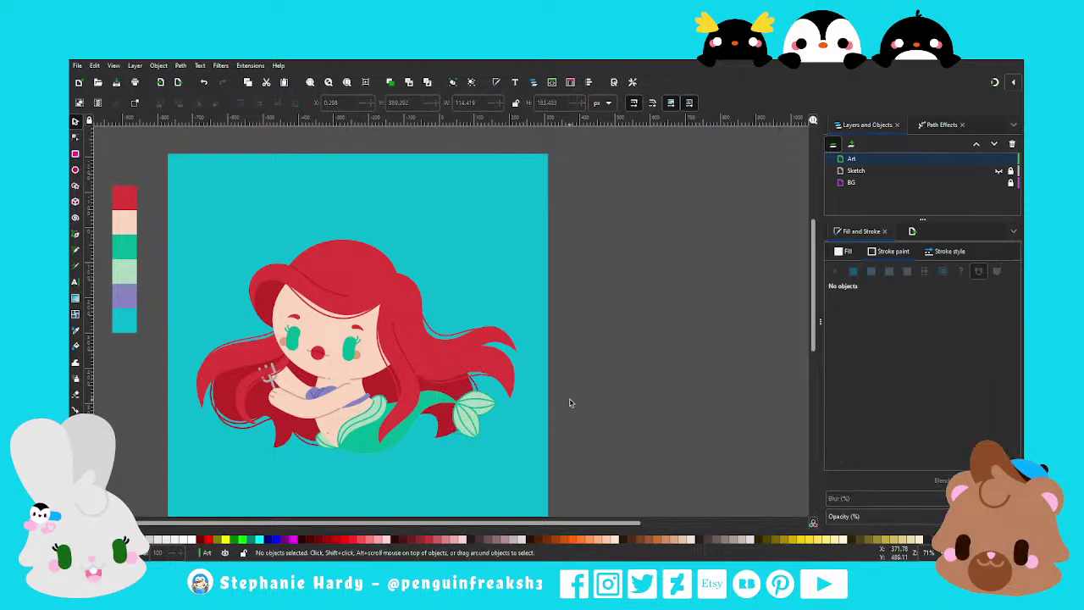
key(ctrl)
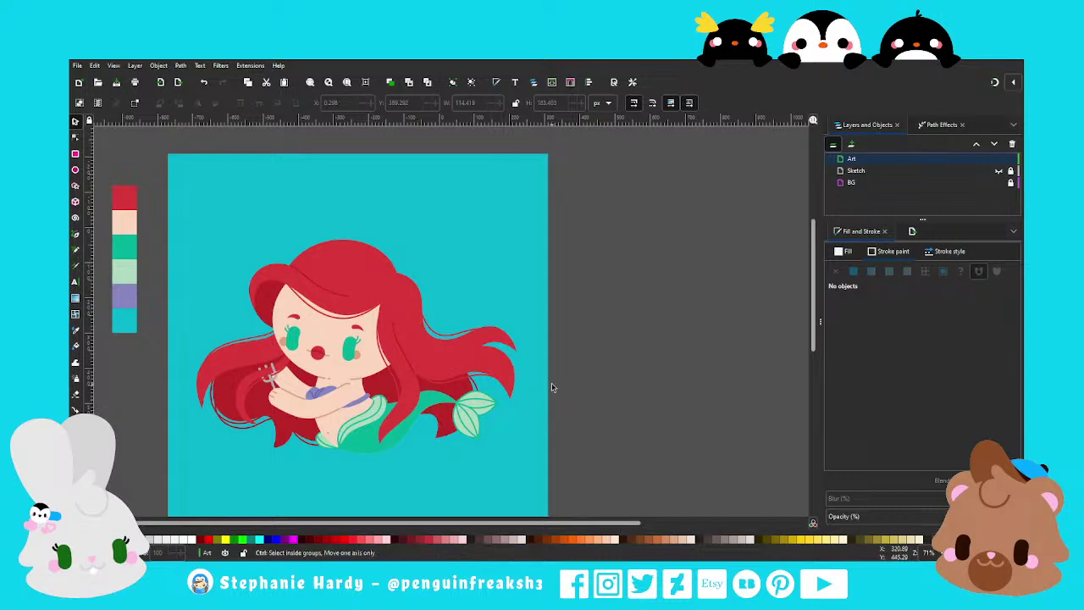
scroll(551, 387, down, 1)
scroll(432, 426, up, 1)
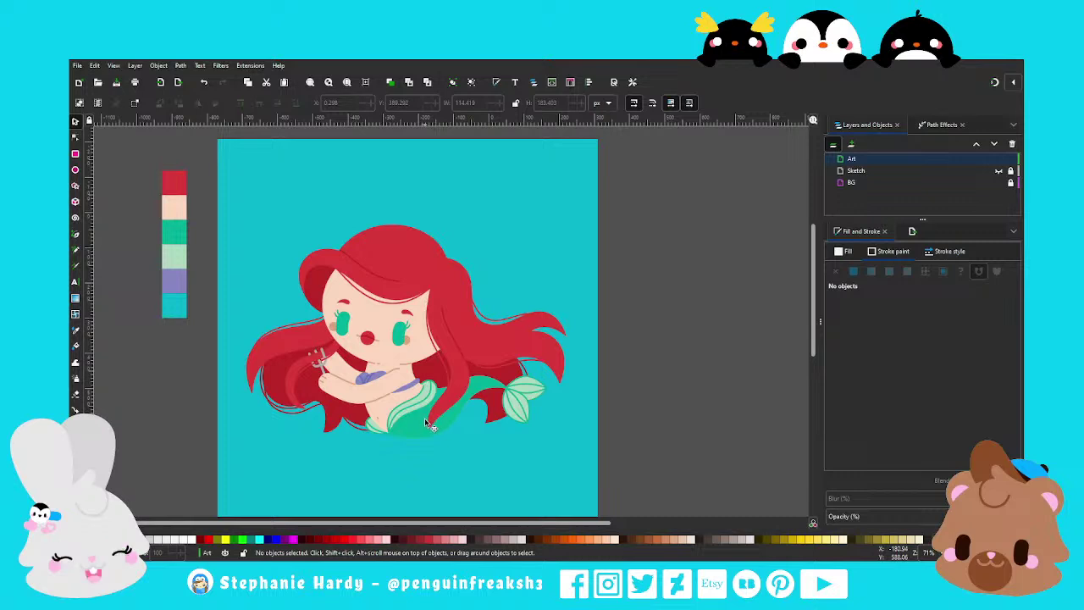
Give both tan cheek blush circles a flat pale pink fill via hue and saturation
scroll(421, 359, up, 1)
scroll(421, 360, up, 1)
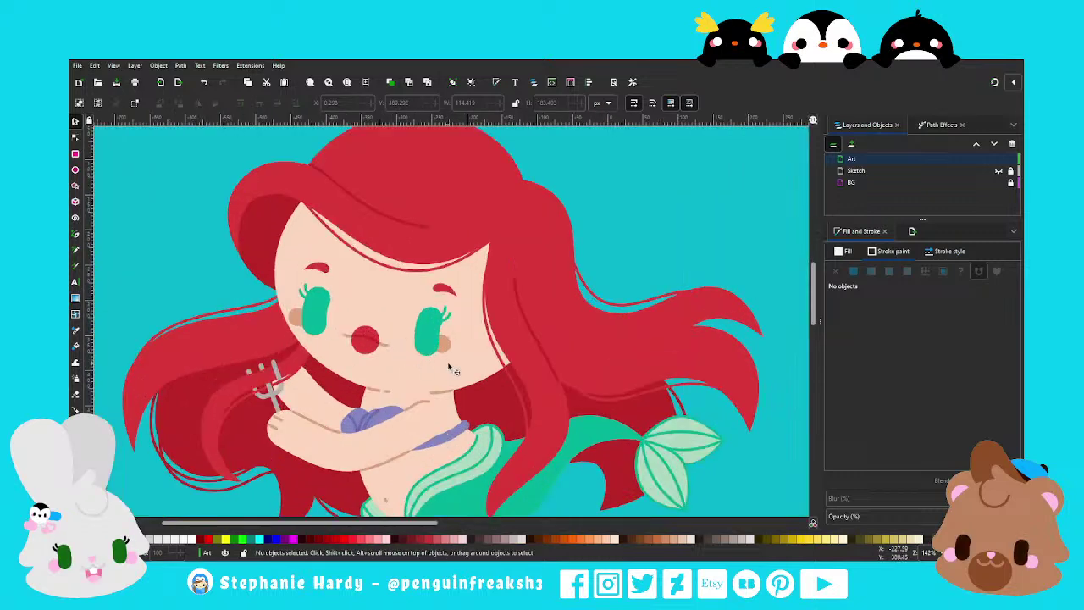
drag(451, 352, 453, 351)
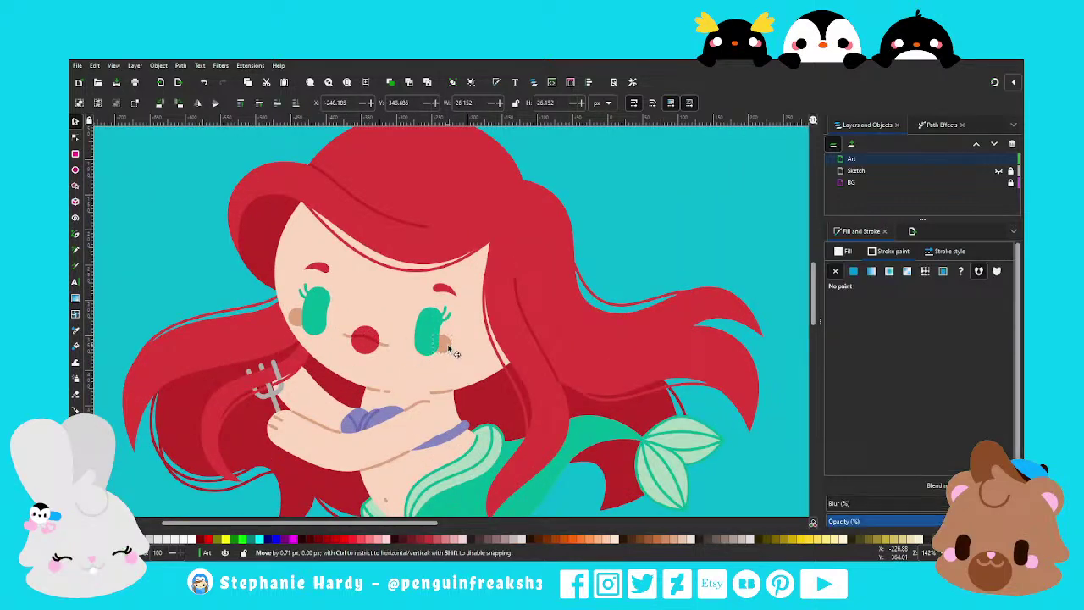
shift+click(297, 322)
click(849, 251)
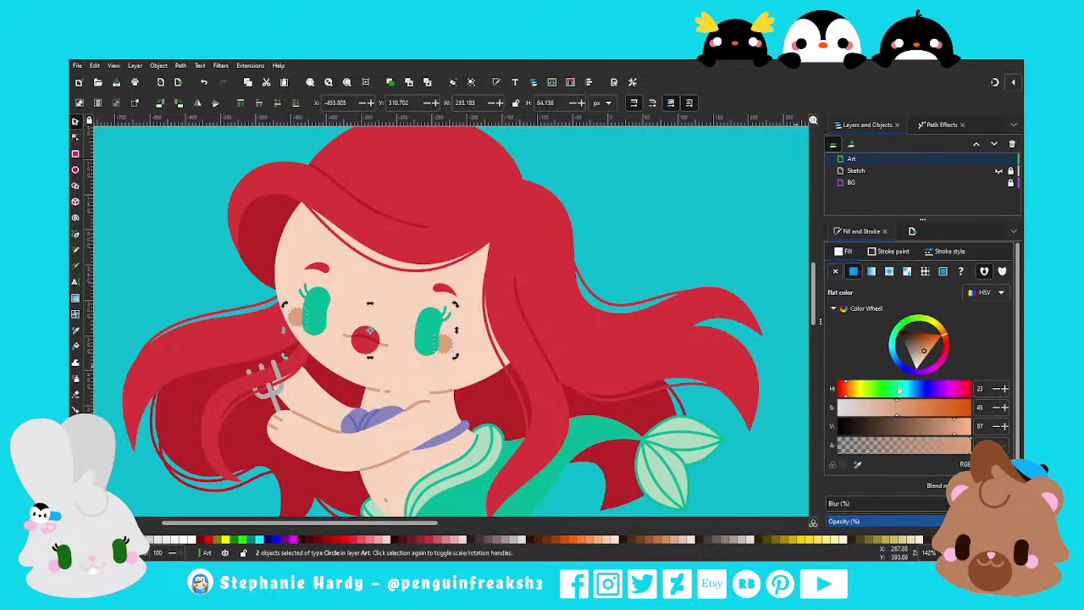
click(948, 344)
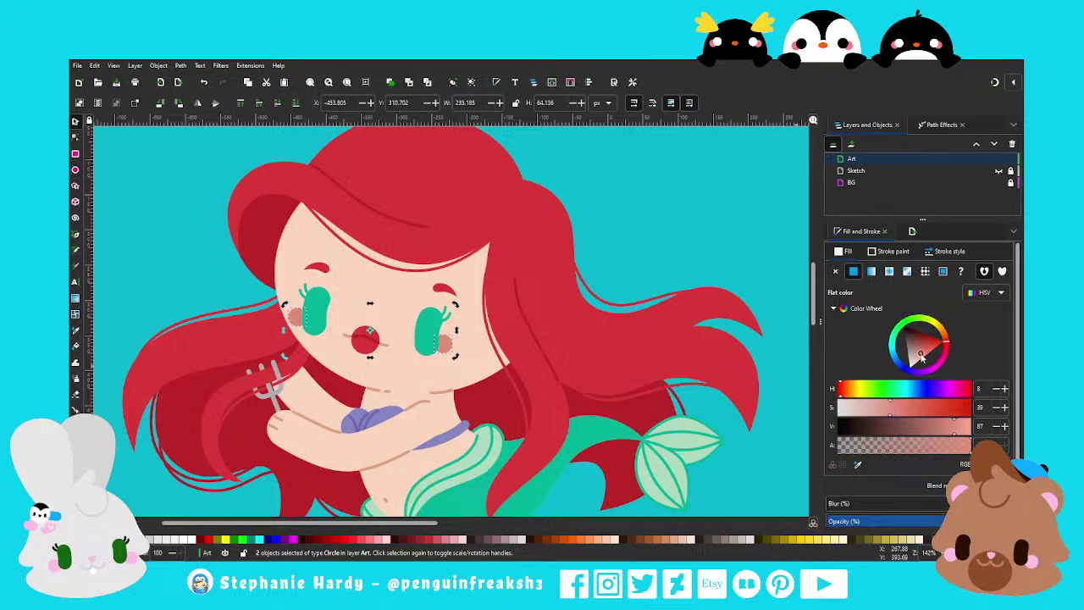
mouse_move(926, 355)
mouse_down()
mouse_move(917, 355)
mouse_move(923, 361)
mouse_up()
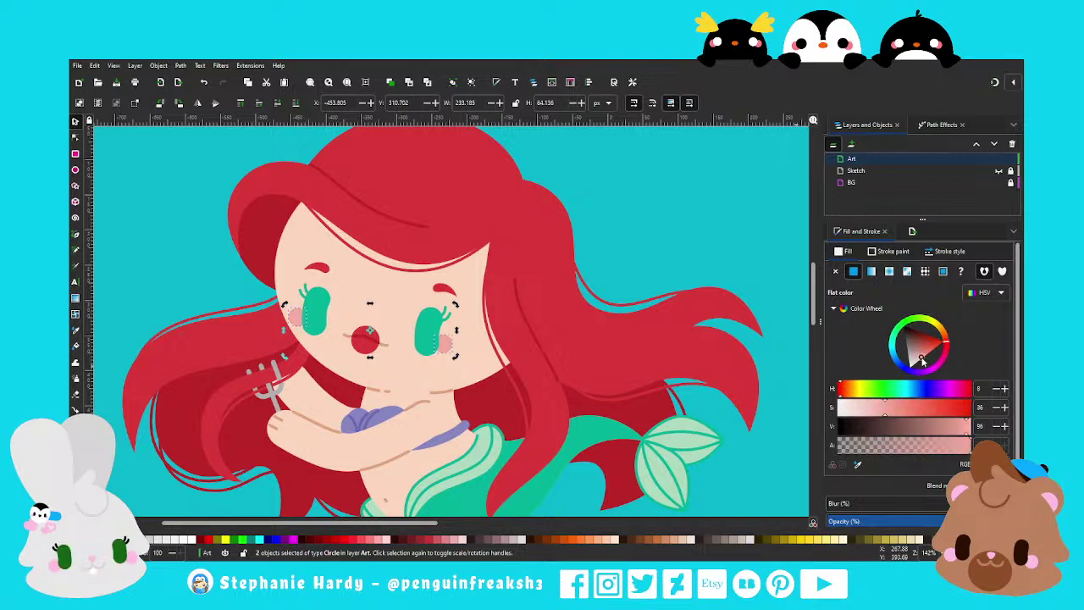
click(669, 238)
scroll(351, 325, down, 1)
scroll(351, 325, down, 1)
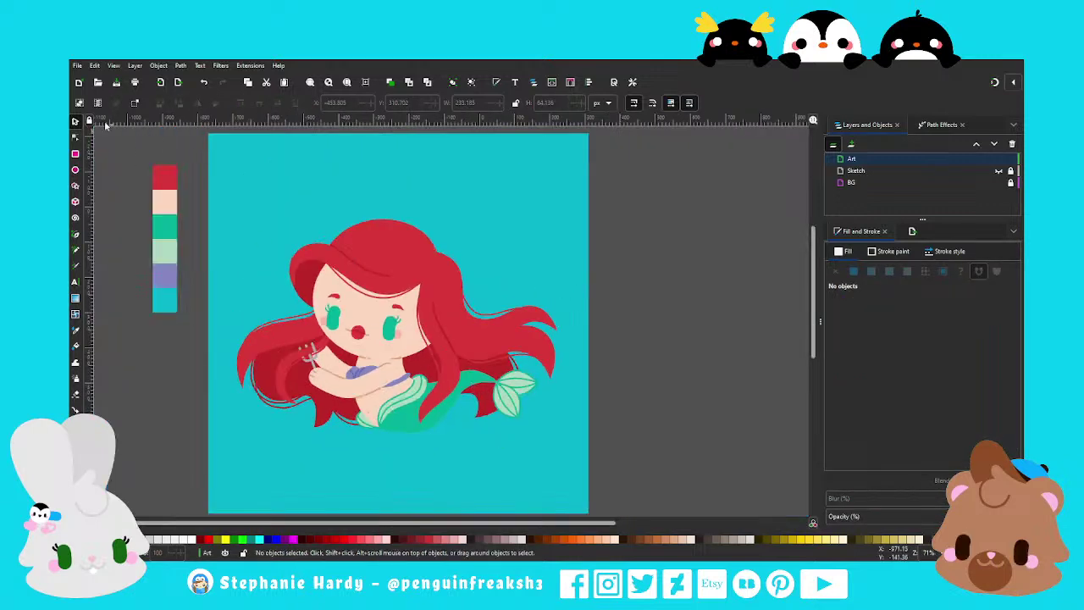
Save the drawing, then select the red curve across the mermaid's tail
key(ctrl+s)
scroll(466, 418, up, 1)
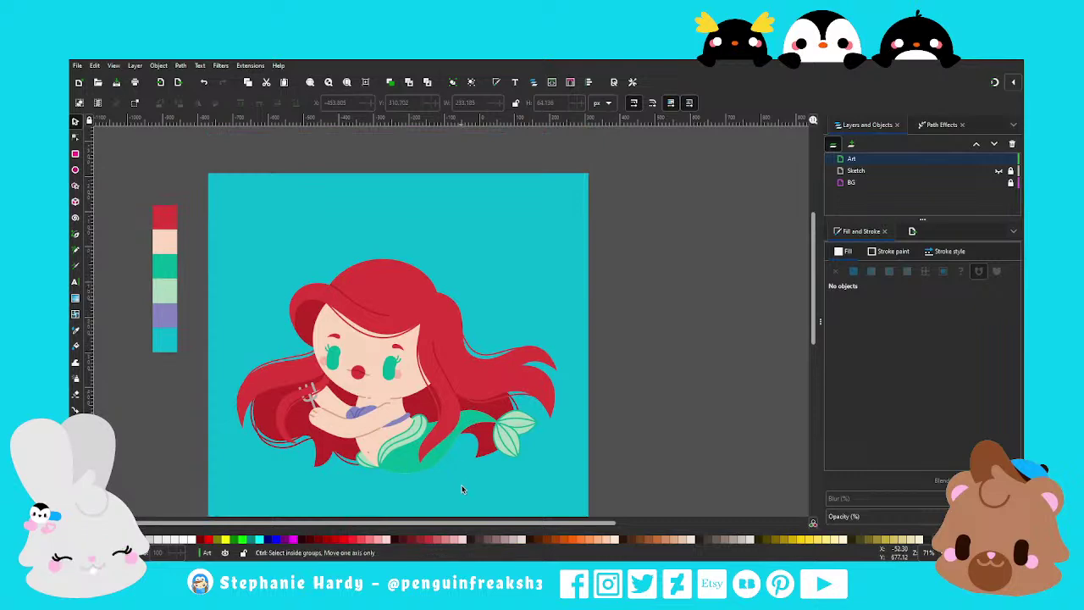
scroll(466, 419, up, 1)
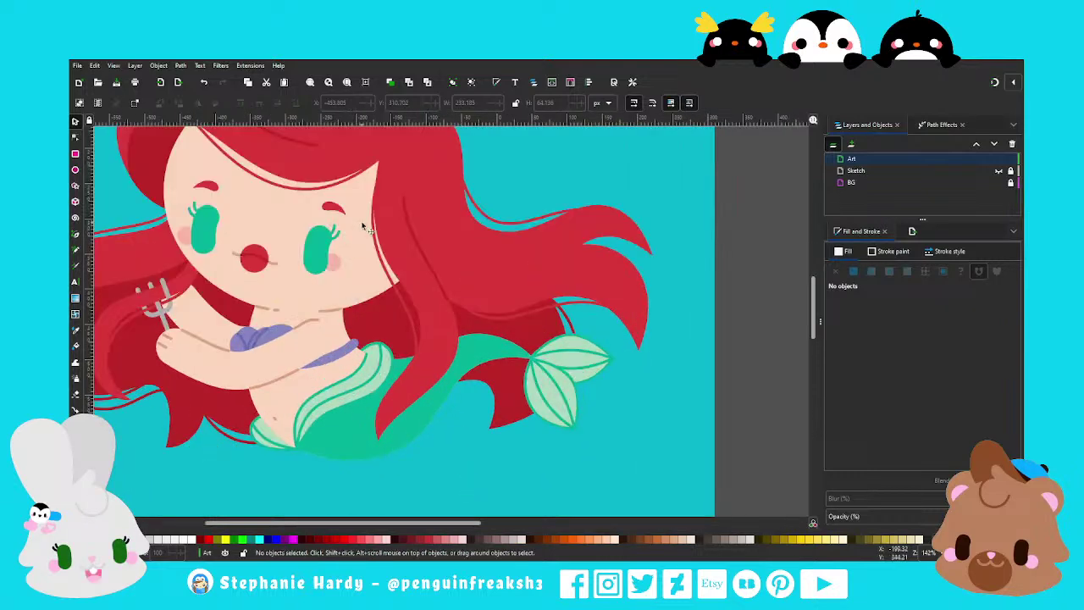
click(237, 442)
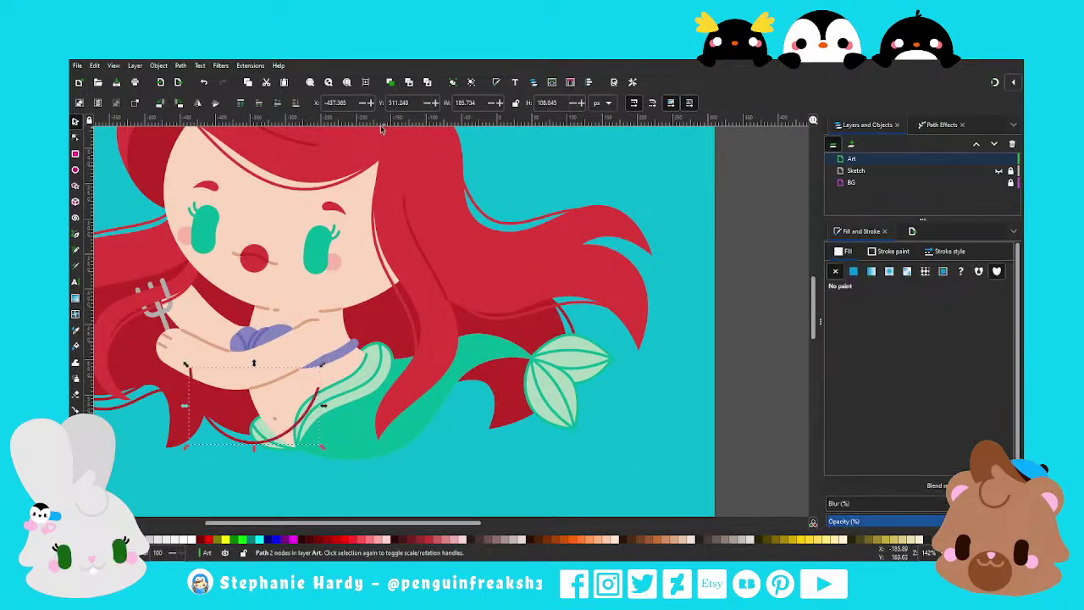
click(487, 391)
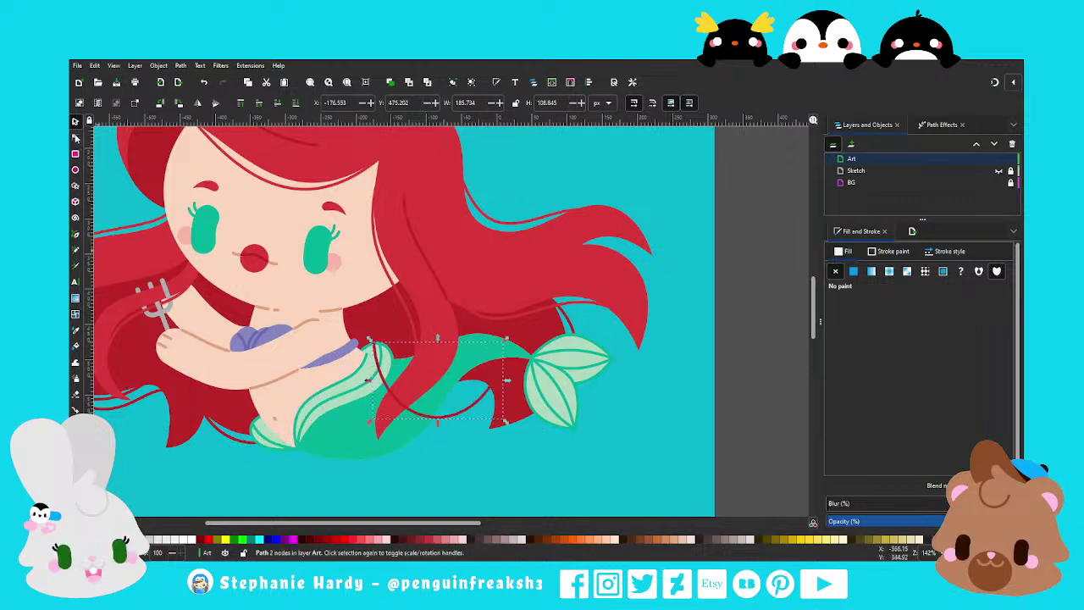
Bend the red tail curve upward by dragging its nodes and handles, then deselect
key(n)
mouse_move(403, 350)
mouse_down()
mouse_move(442, 406)
mouse_move(440, 385)
mouse_up()
mouse_move(472, 443)
mouse_down()
mouse_move(480, 354)
mouse_move(501, 395)
mouse_move(427, 416)
mouse_up()
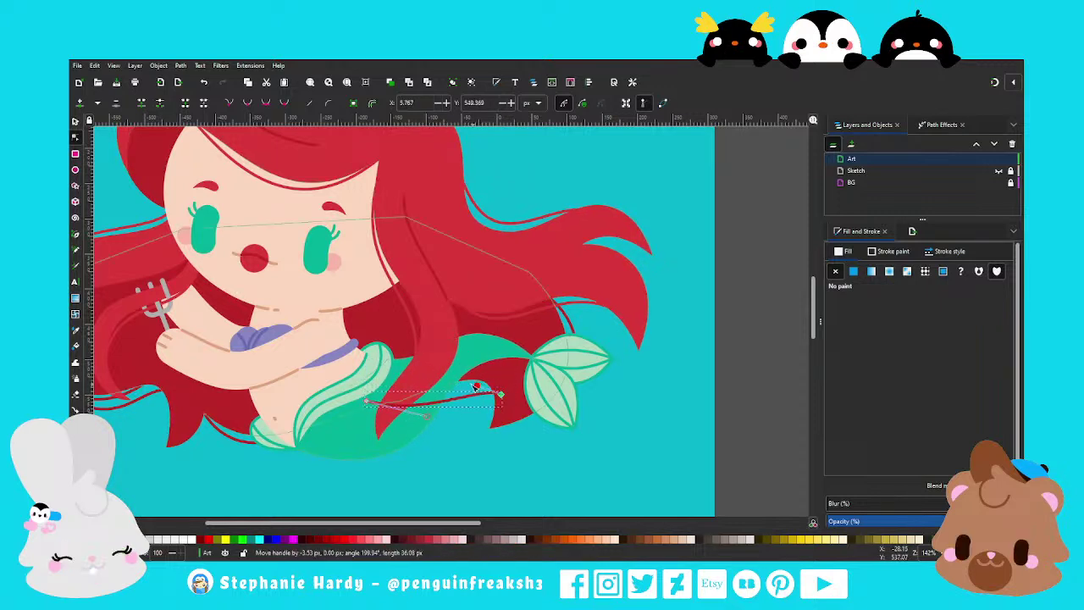
mouse_move(456, 377)
mouse_down()
mouse_move(446, 375)
mouse_move(500, 415)
mouse_move(488, 362)
mouse_up()
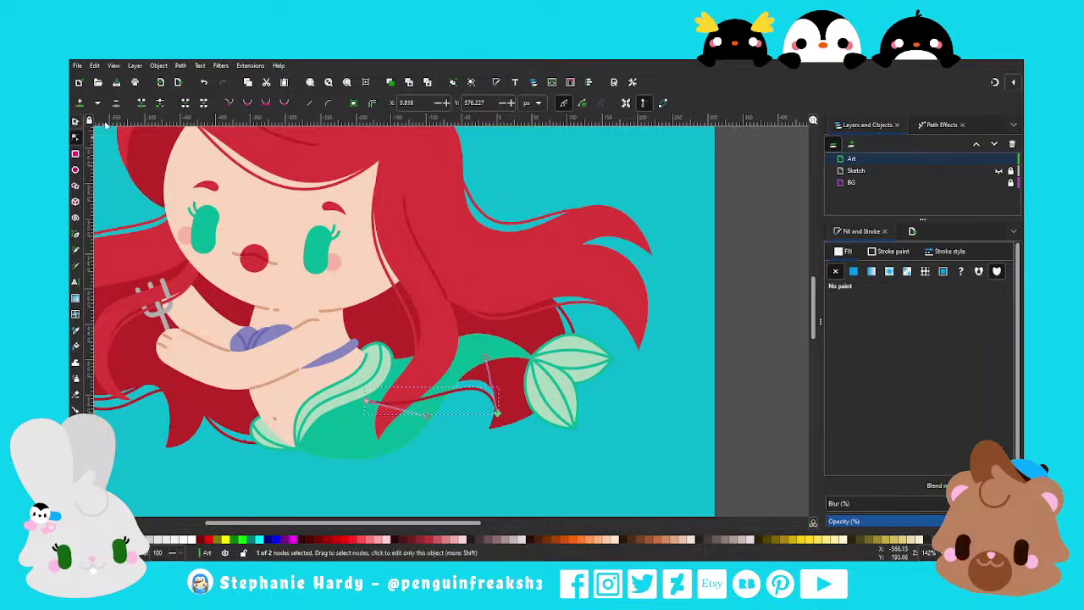
click(75, 122)
key(Escape)
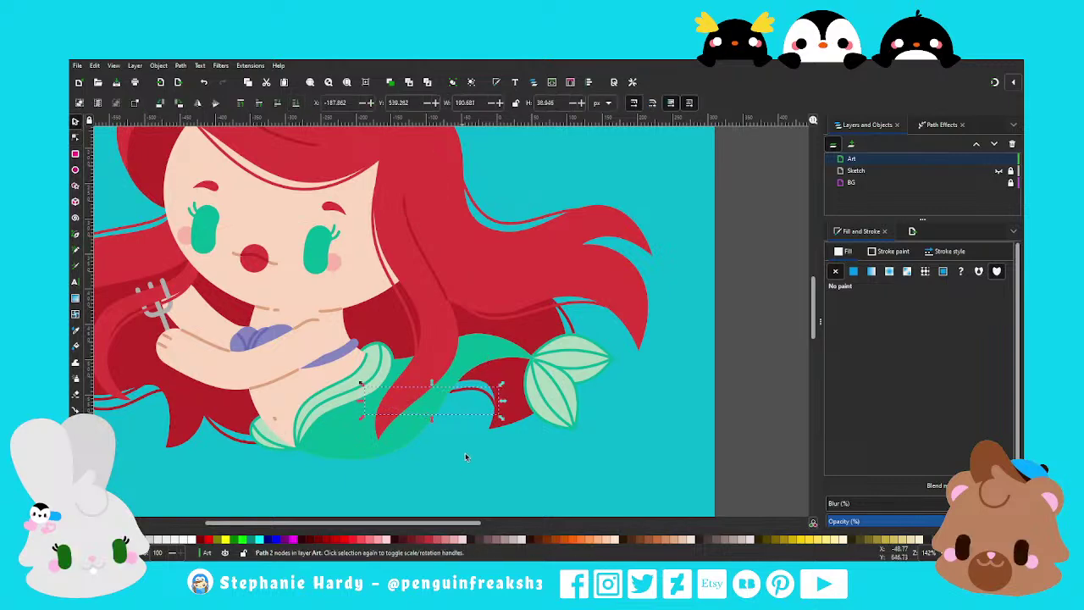
scroll(452, 441, down, 1)
scroll(452, 440, down, 2)
Shift the background rectangle's fill from teal toward a dark navy blue
key(5)
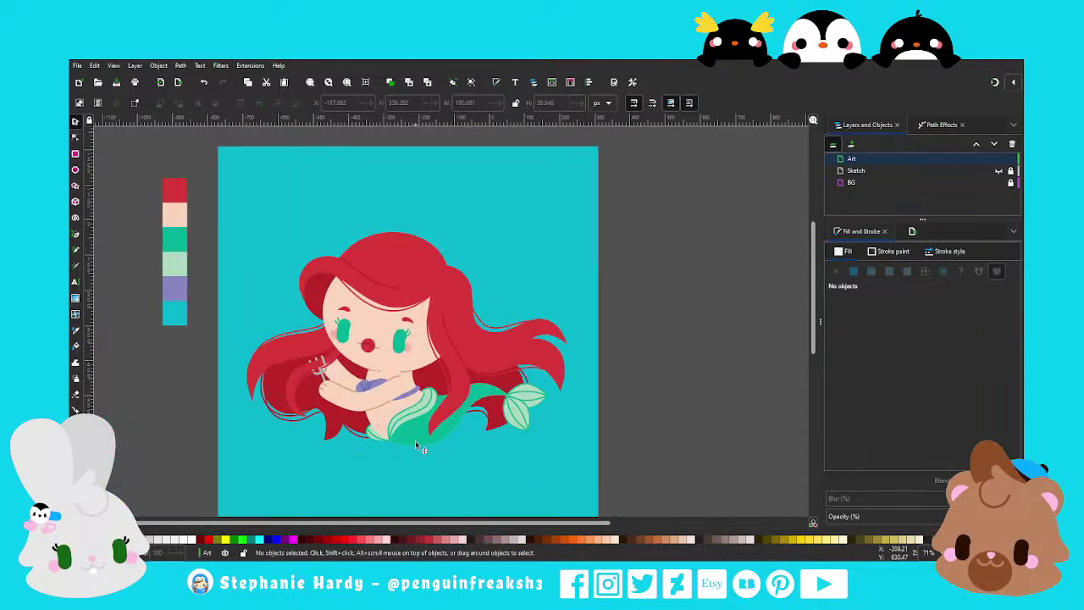
click(475, 186)
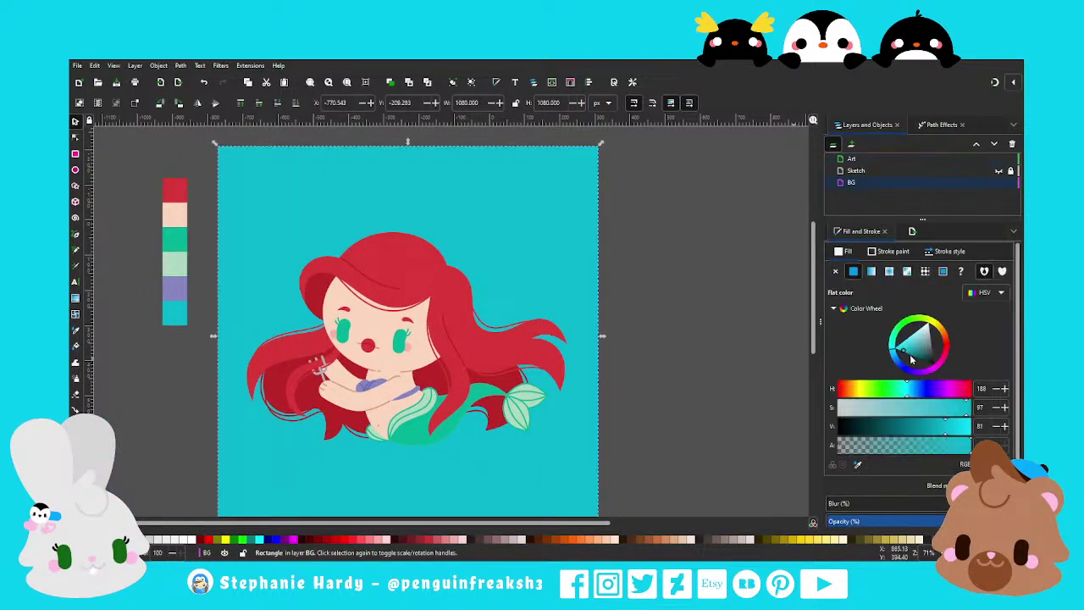
click(907, 356)
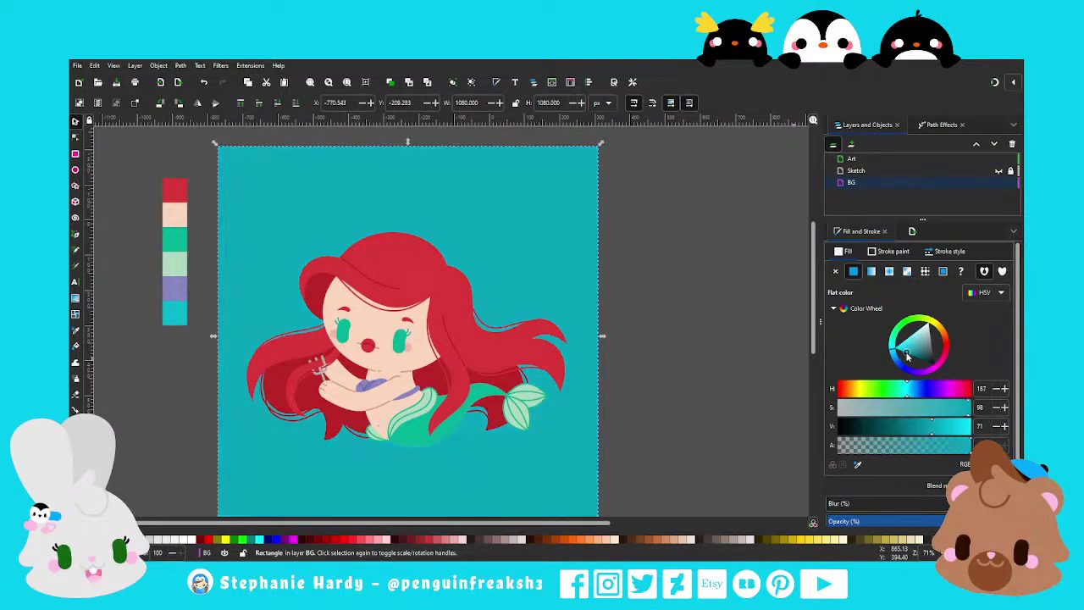
drag(908, 360, 921, 366)
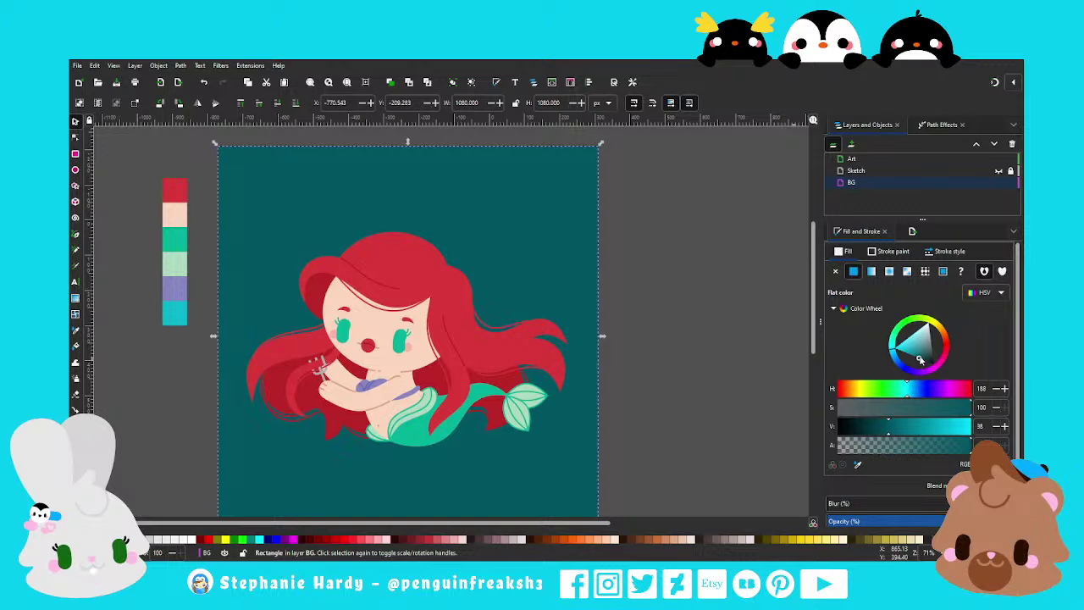
click(895, 357)
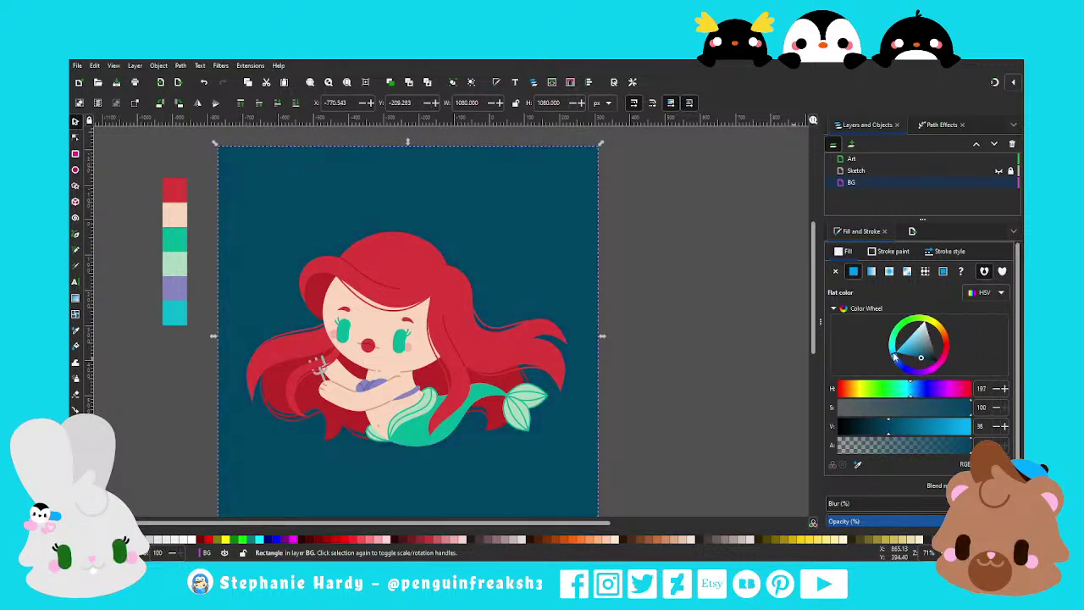
mouse_move(896, 357)
mouse_down()
mouse_move(932, 364)
mouse_move(898, 360)
mouse_up()
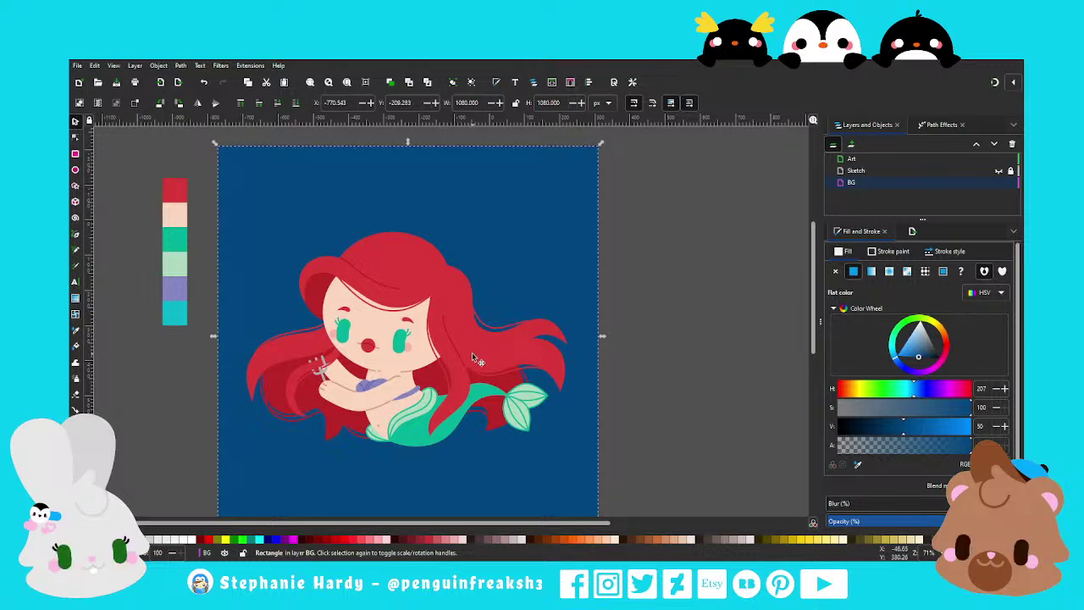
key(5)
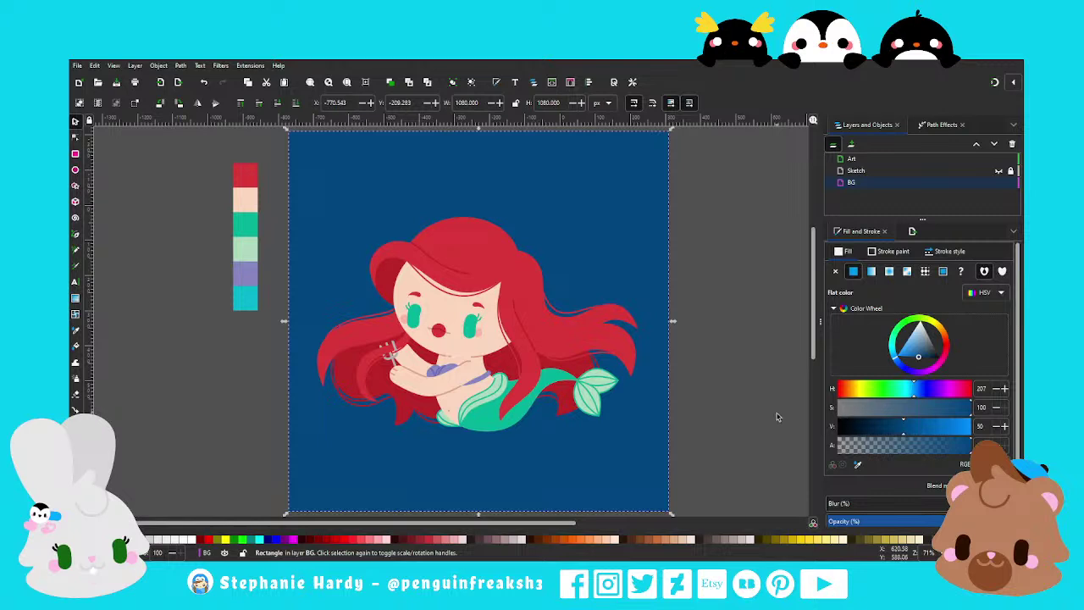
drag(899, 366, 911, 356)
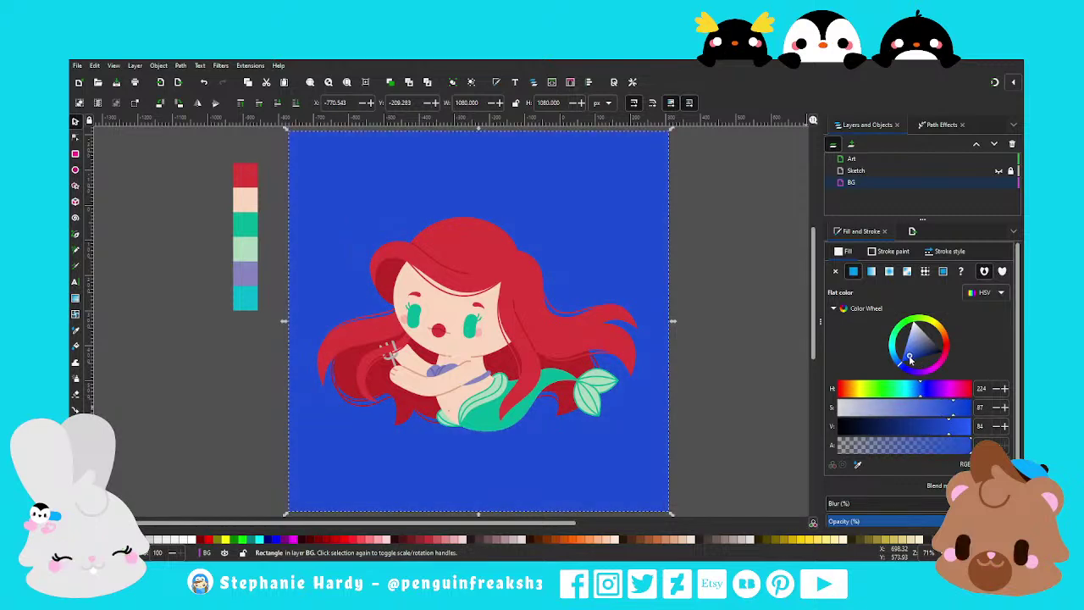
mouse_move(911, 356)
mouse_down()
mouse_move(938, 364)
mouse_move(929, 353)
mouse_move(899, 365)
mouse_move(922, 359)
mouse_up()
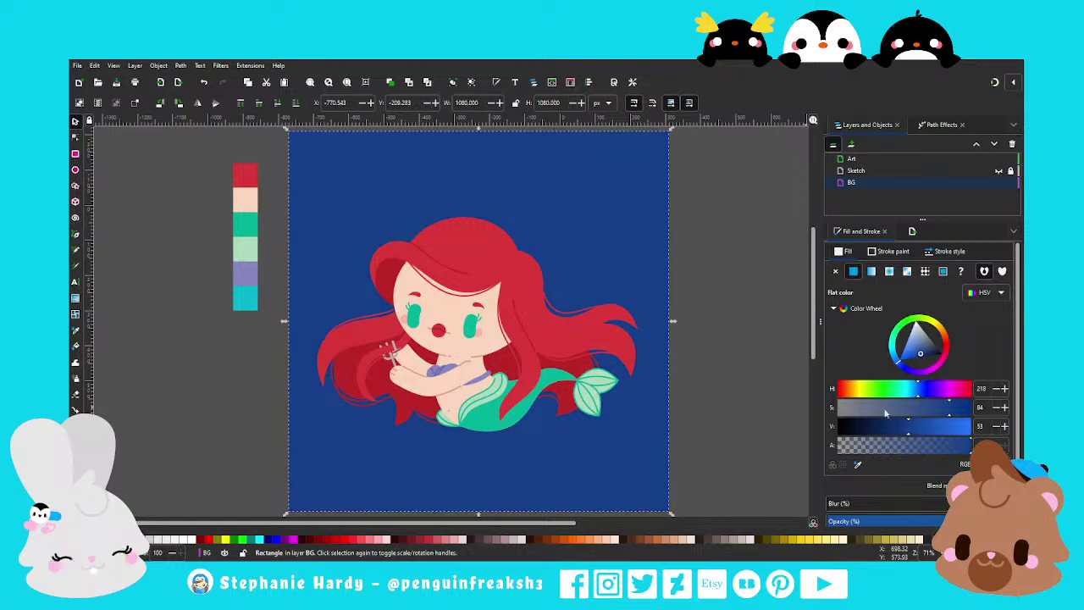
Try lavender and teal swatches with the dropper, then settle the background on a deeper blue
key(d)
click(245, 276)
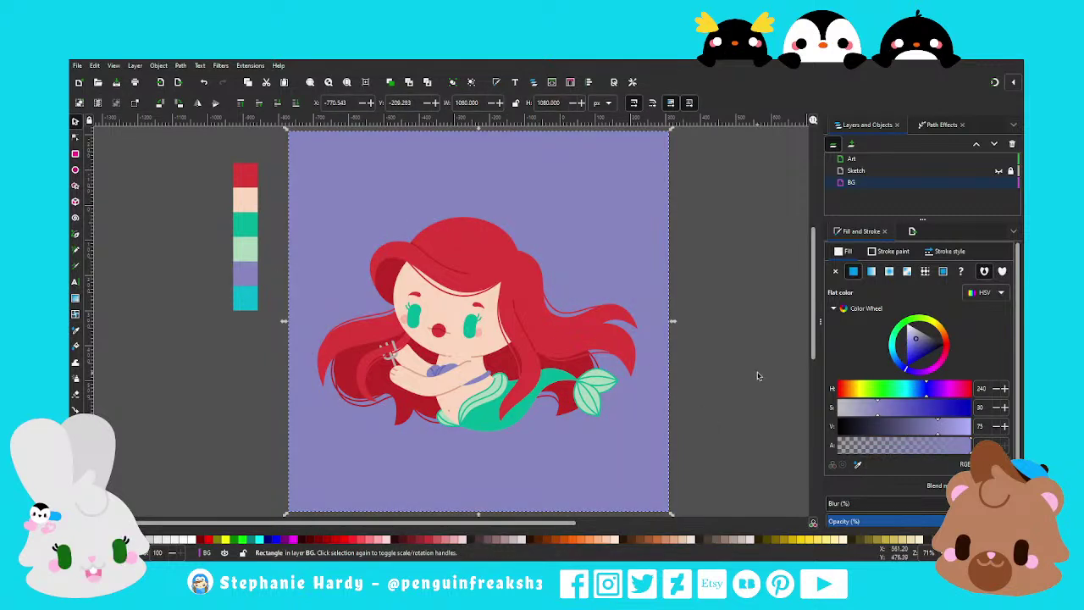
click(858, 465)
click(245, 299)
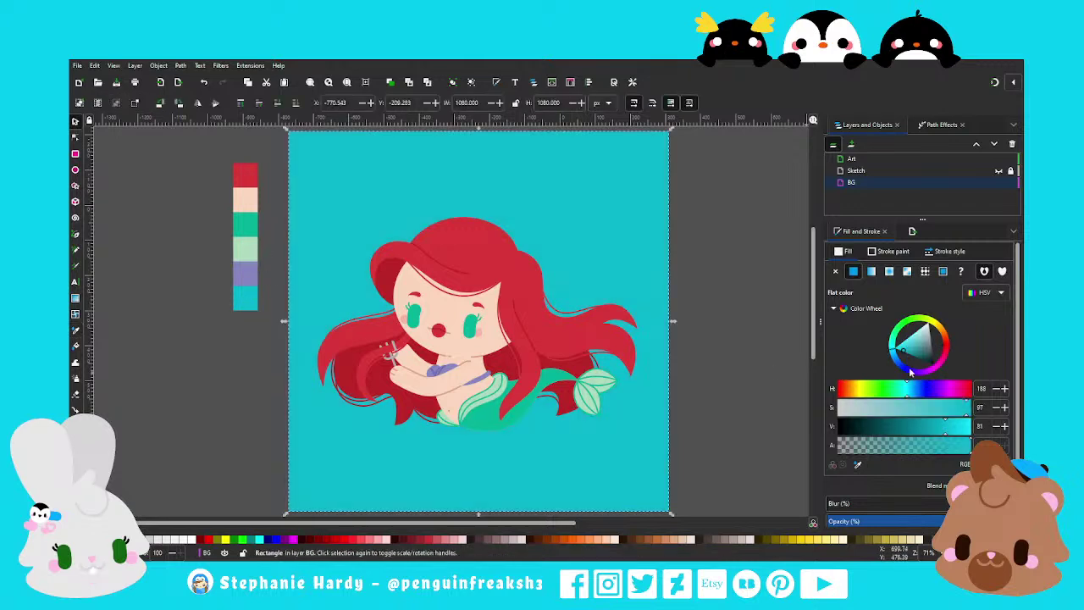
drag(898, 356, 915, 357)
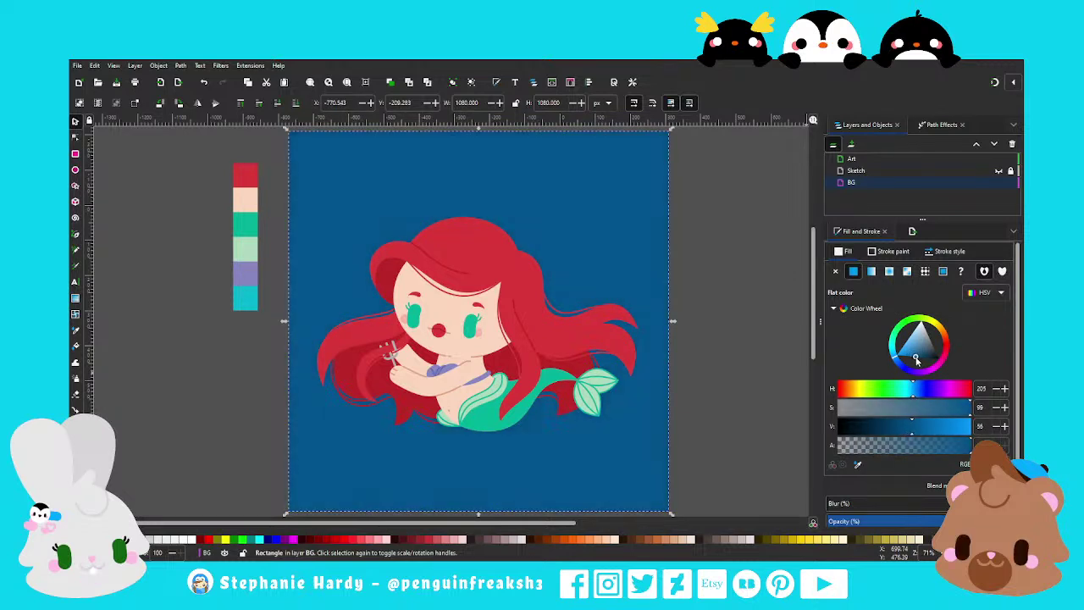
click(726, 358)
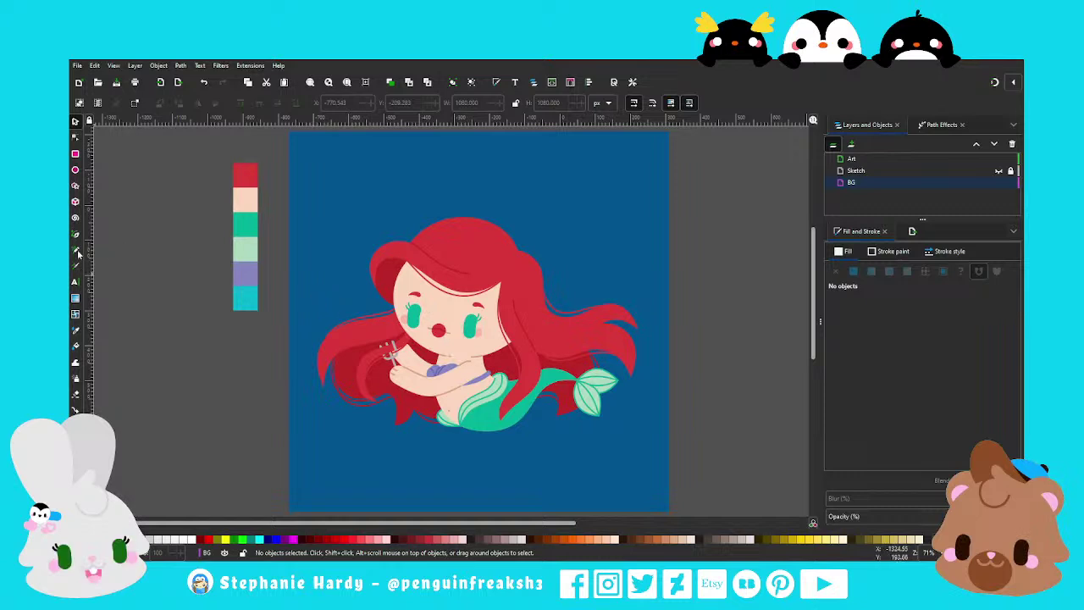
Draw a small bubble circle beside the hair with a 4-wide outline in the teal swatch colour
click(75, 169)
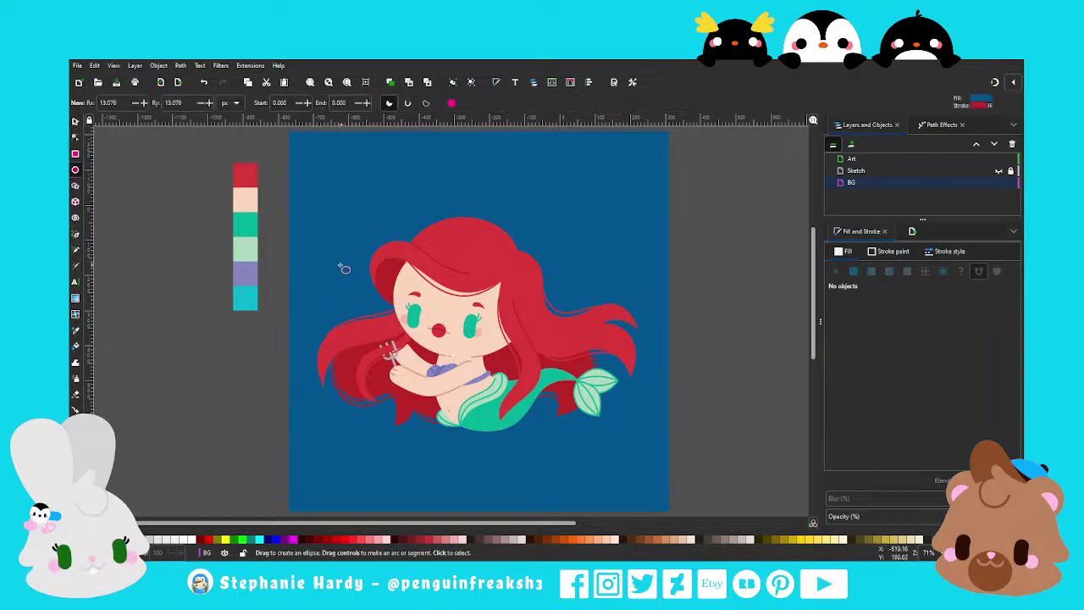
drag(323, 252, 346, 274)
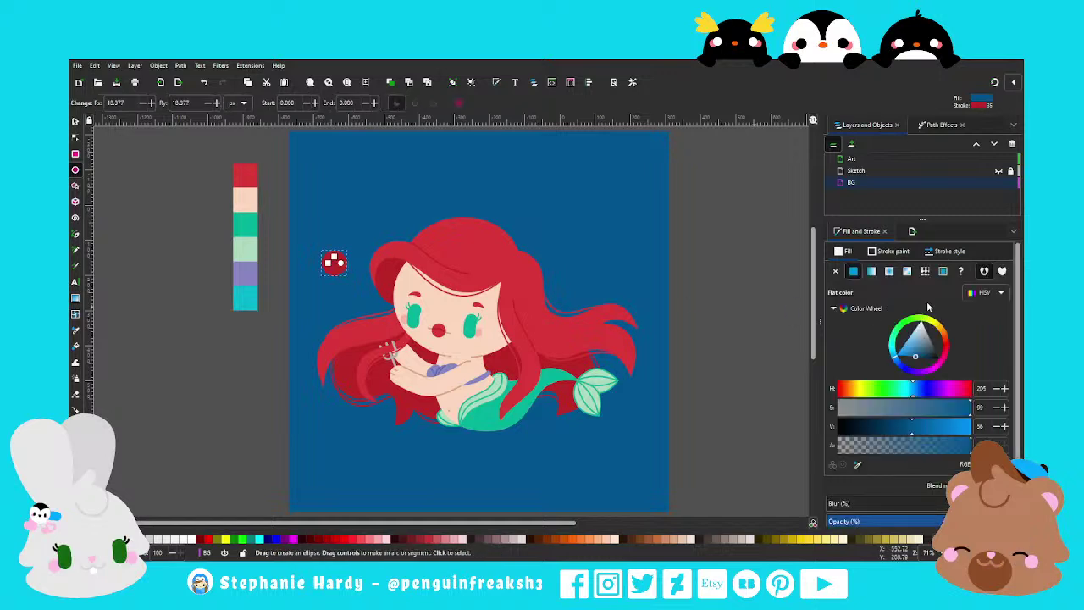
click(940, 252)
text(4)
key(Return)
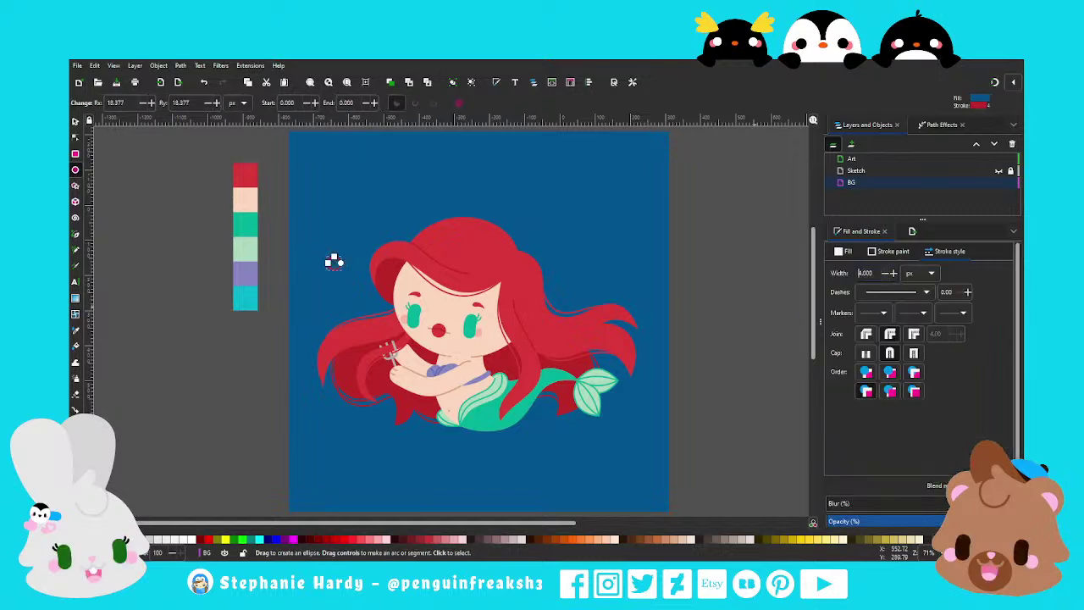
click(893, 252)
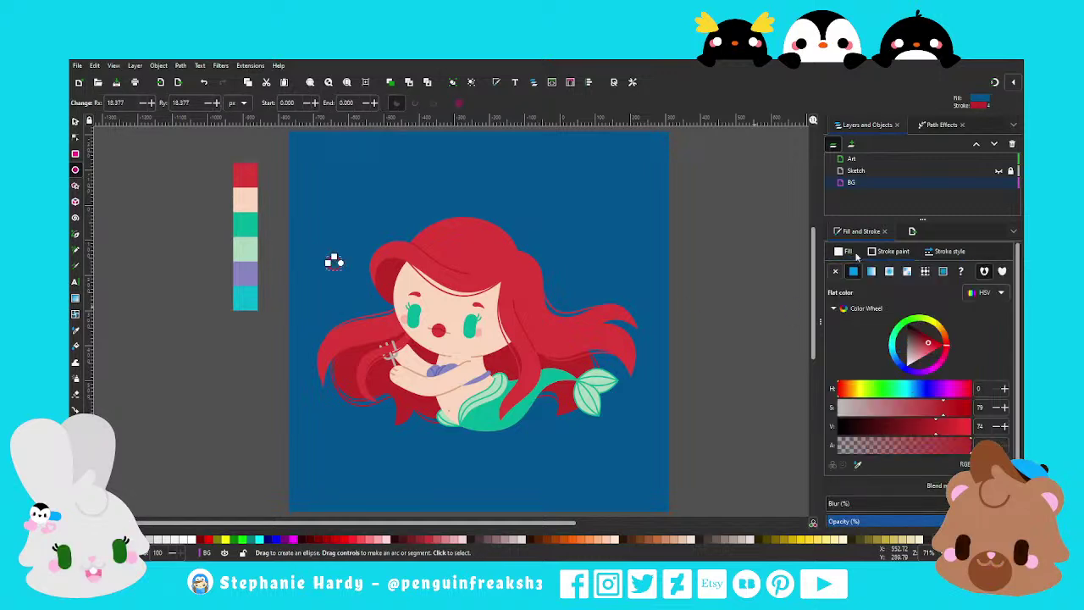
click(839, 272)
click(853, 271)
key(d)
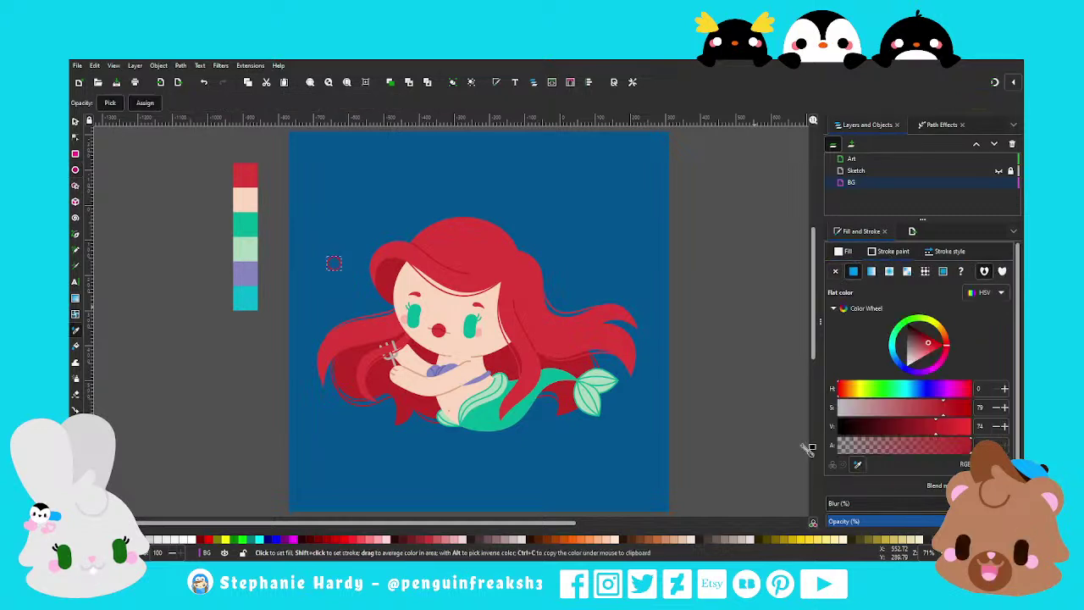
click(246, 300)
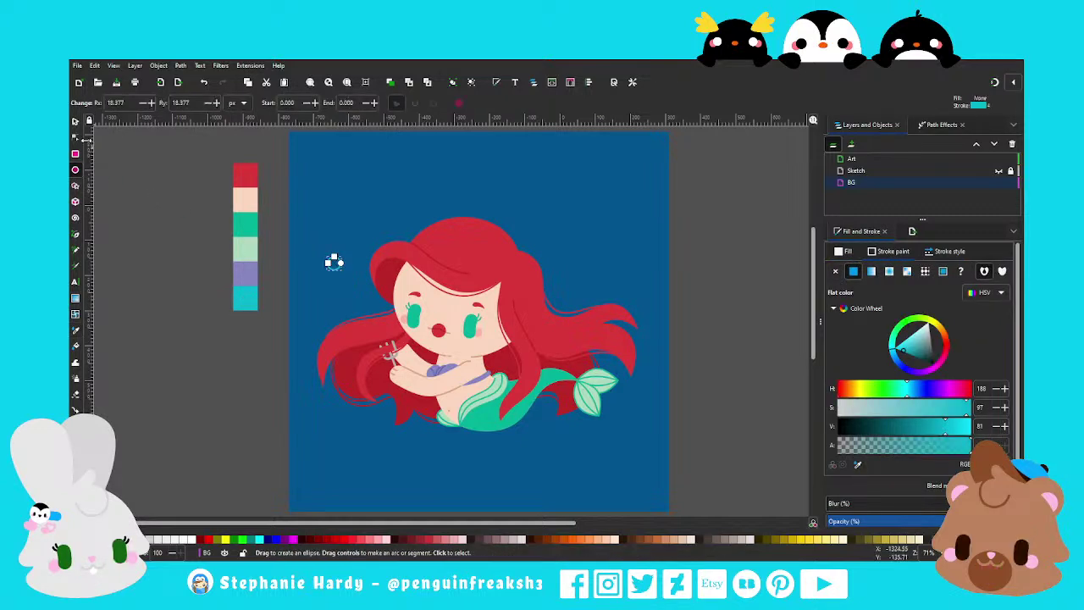
Shrink and reposition the bubble, then add a copy down-left beside the hair with outline width 4
click(76, 122)
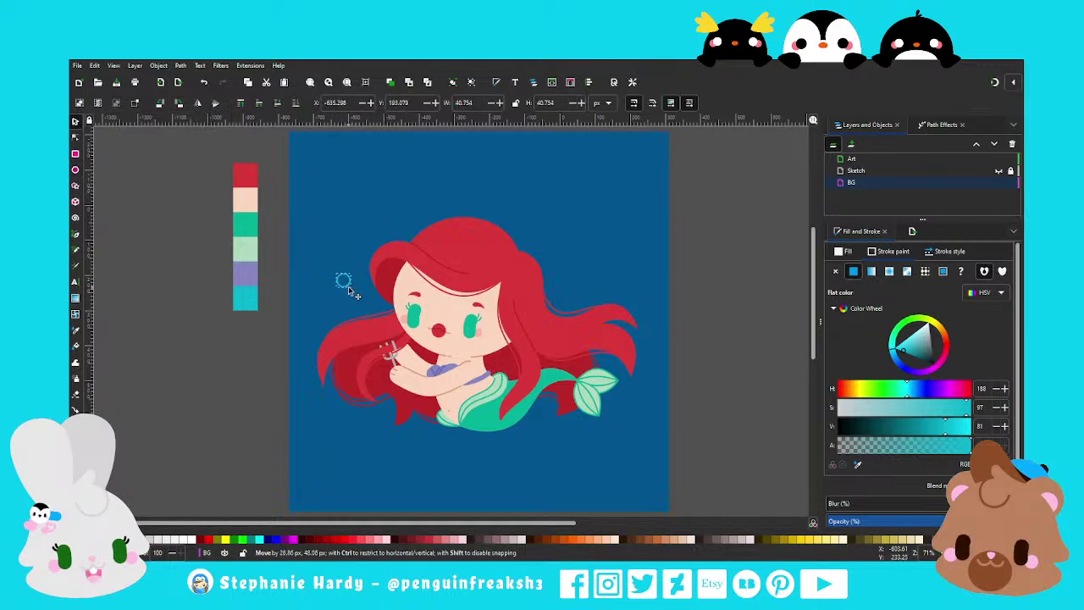
mouse_move(339, 269)
mouse_down()
mouse_move(351, 283)
mouse_move(381, 219)
mouse_up()
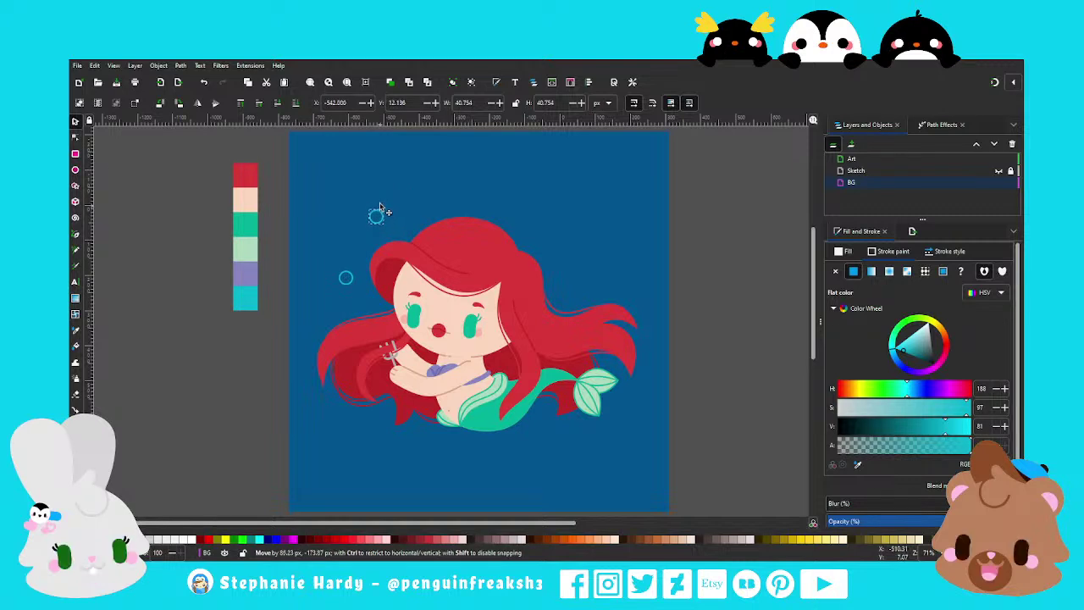
drag(381, 218, 381, 196)
click(943, 253)
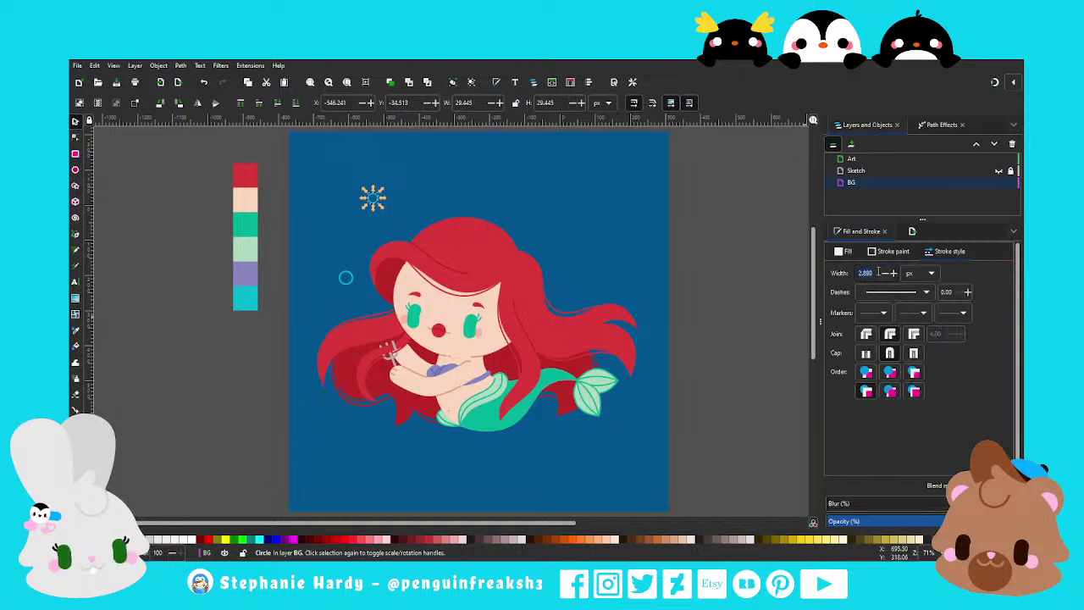
click(348, 280)
key(ctrl+d)
drag(354, 288, 327, 319)
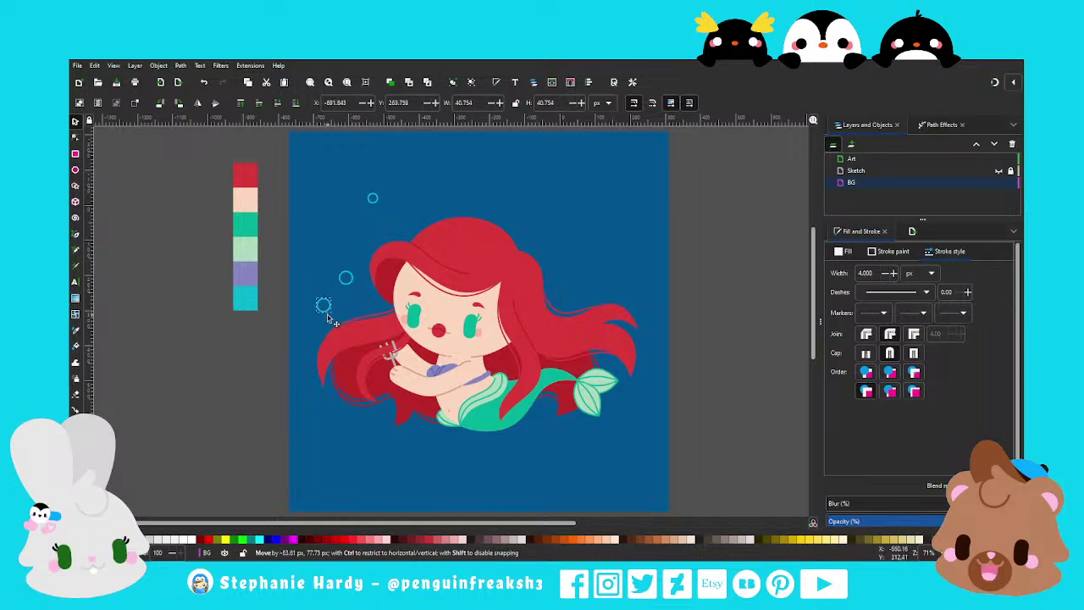
click(327, 318)
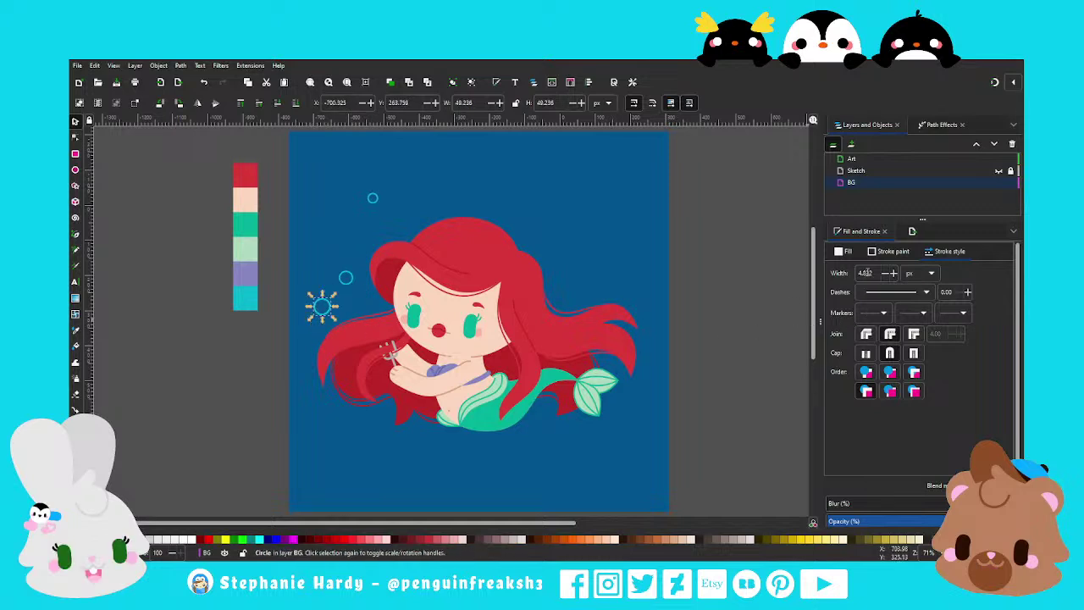
text(4)
key(Return)
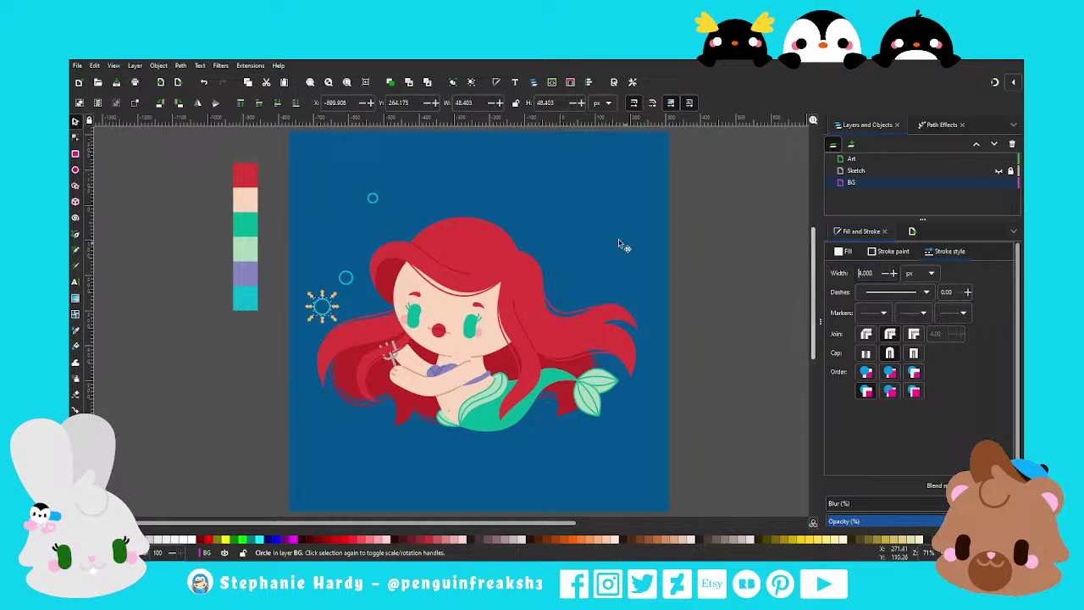
Duplicate three bubbles to the right side of the mermaid's hair
key(ctrl+d)
drag(322, 305, 576, 293)
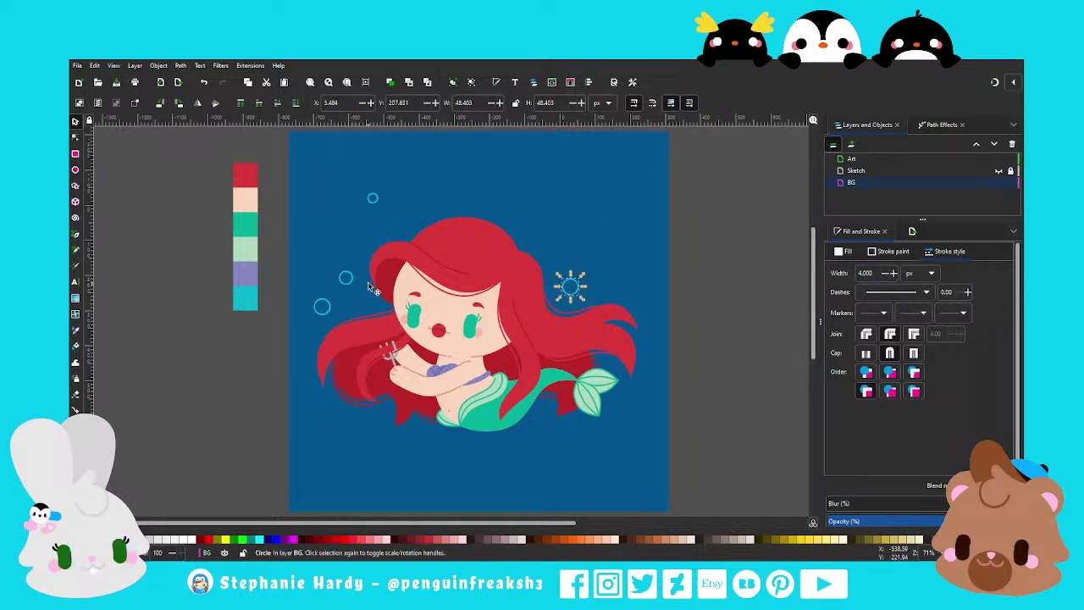
click(346, 277)
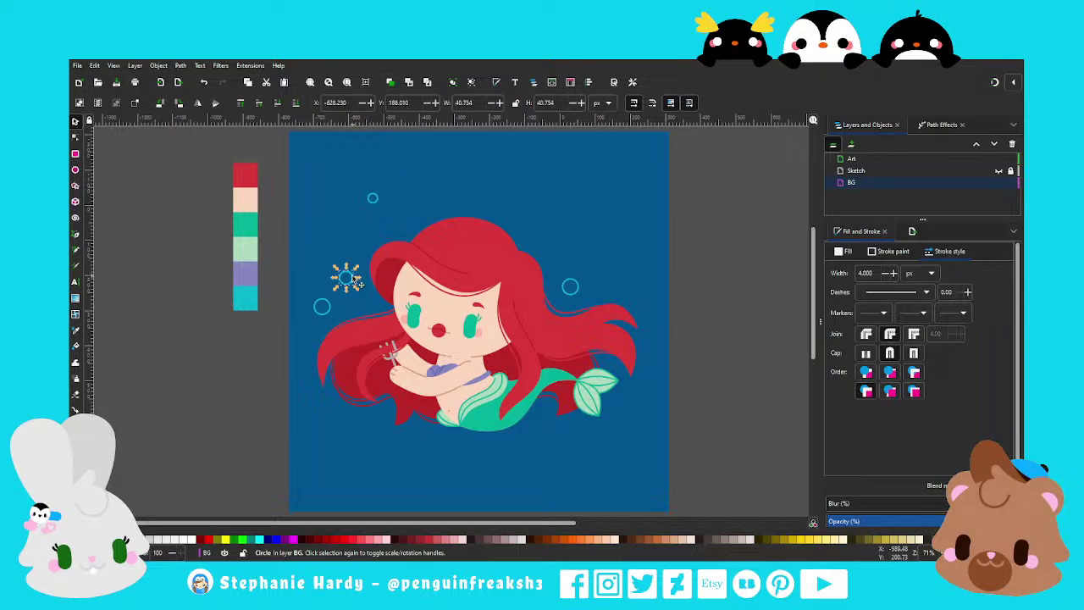
key(ctrl+d)
drag(359, 284, 570, 246)
click(373, 197)
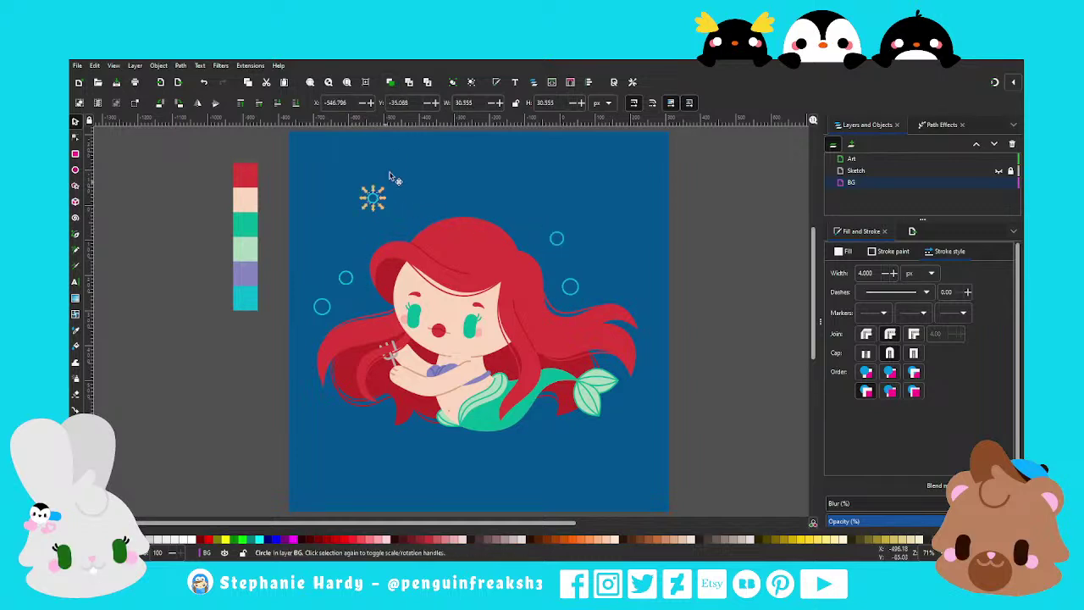
key(ctrl+d)
mouse_move(381, 199)
mouse_down()
mouse_move(553, 186)
mouse_move(543, 236)
mouse_move(552, 235)
mouse_up()
key(ctrl+d)
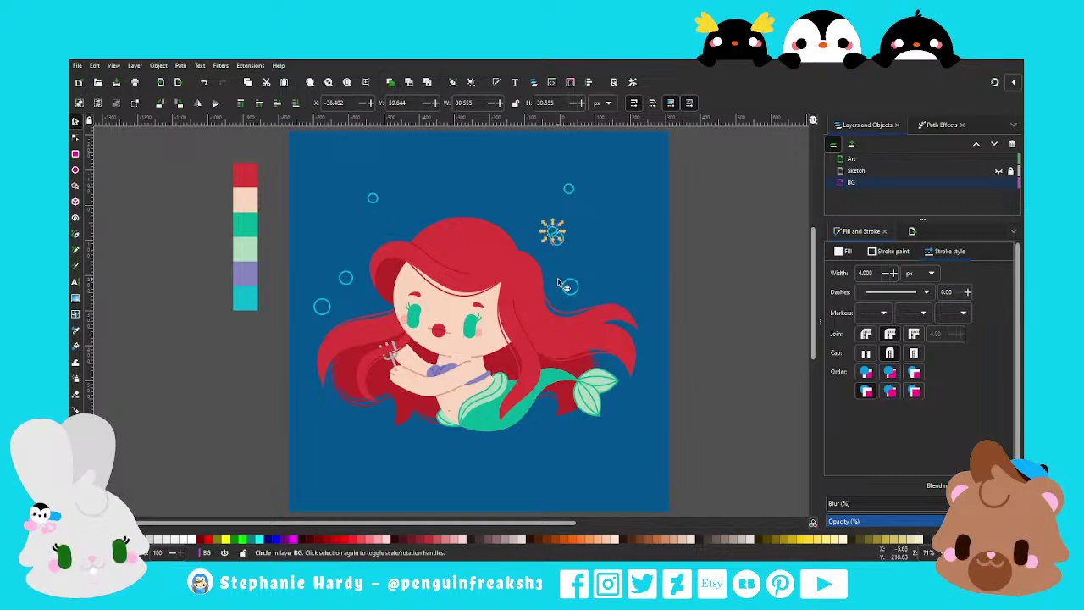
drag(571, 290, 575, 276)
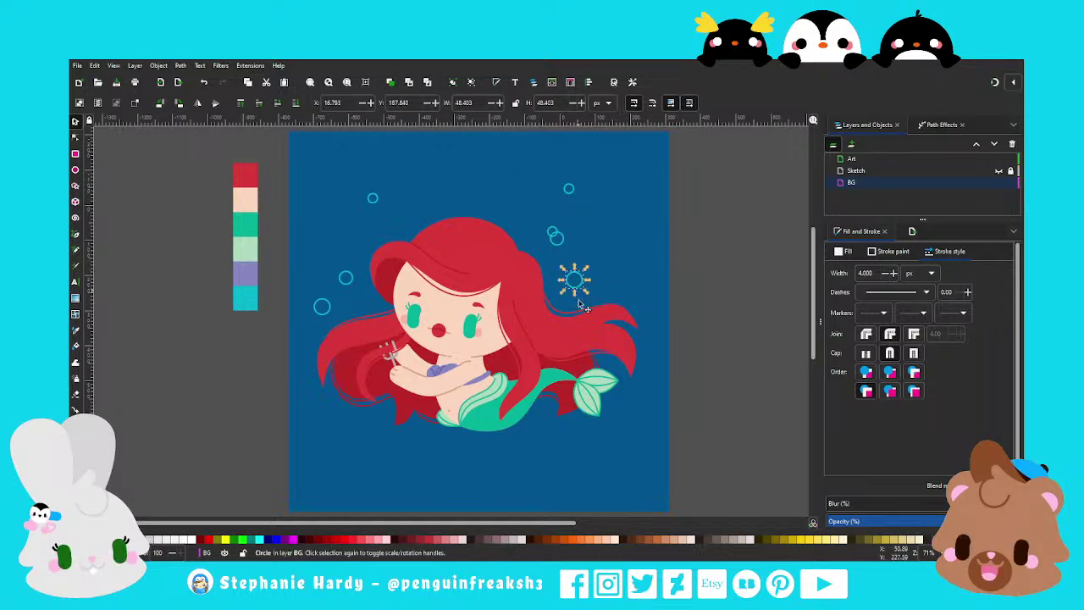
Place a pair of bubbles just below the mermaid's tail
key(ctrl+v)
drag(549, 451, 546, 438)
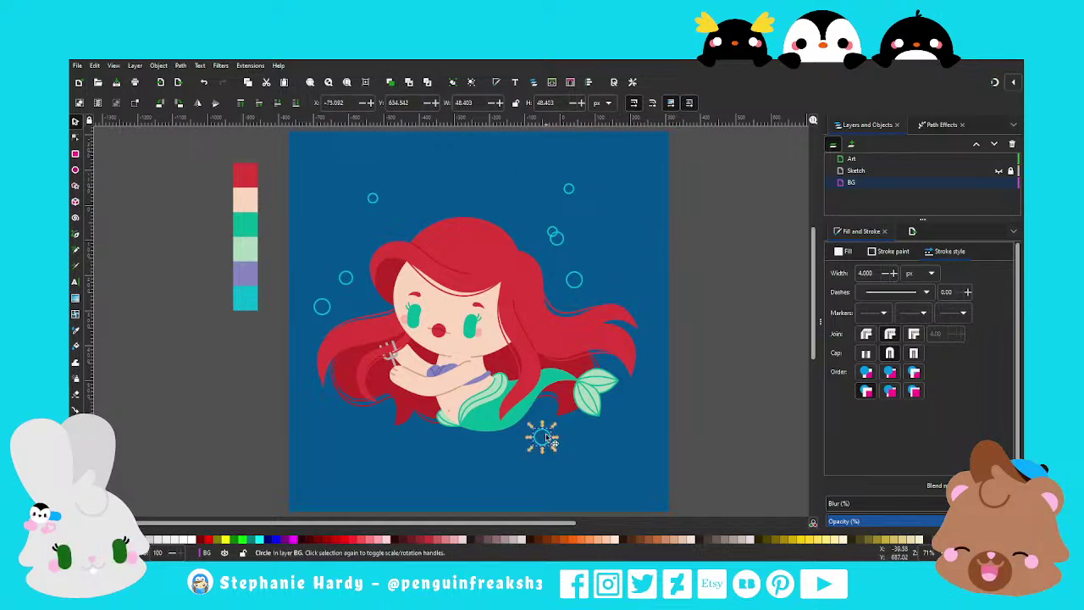
click(556, 244)
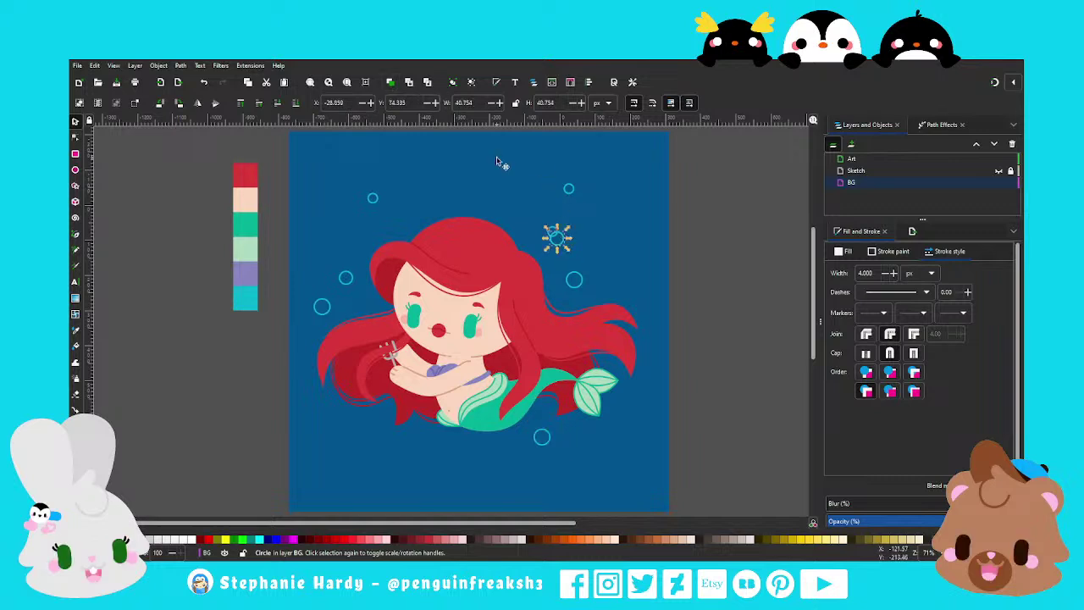
drag(556, 239, 547, 429)
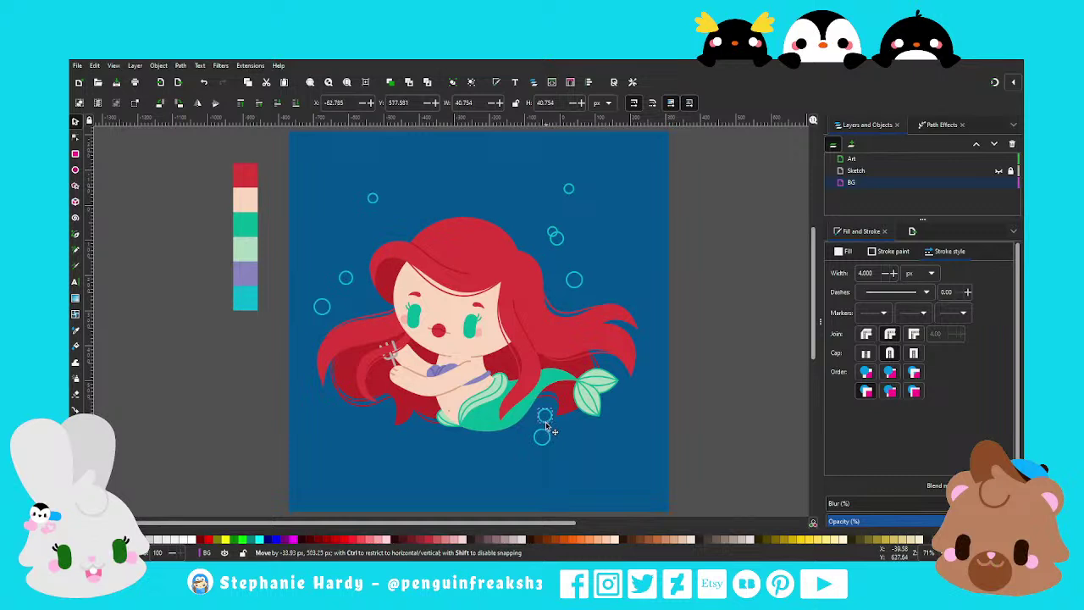
drag(546, 429, 546, 426)
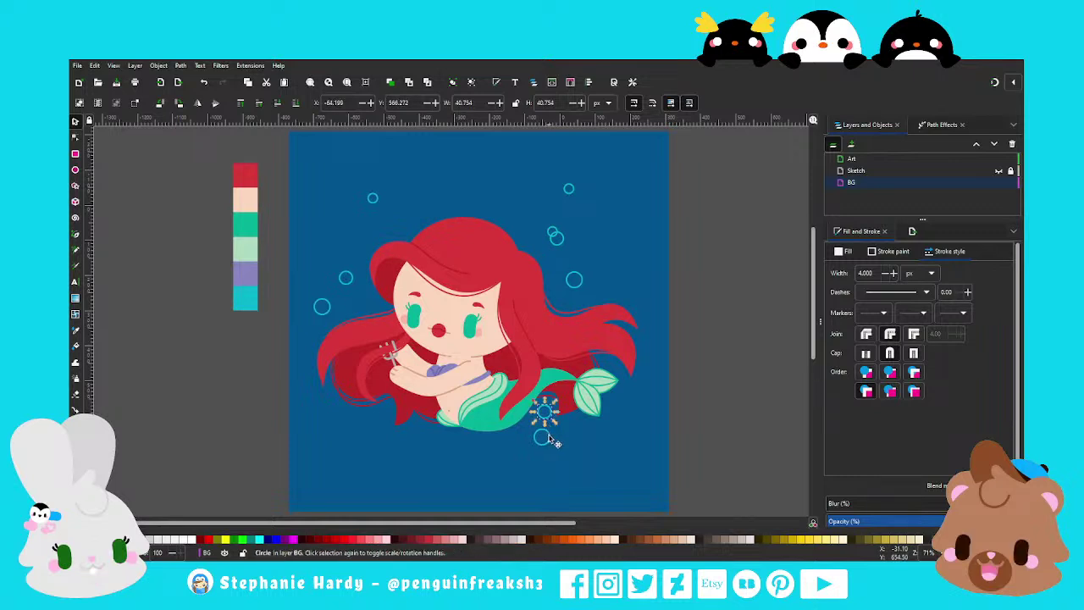
click(542, 438)
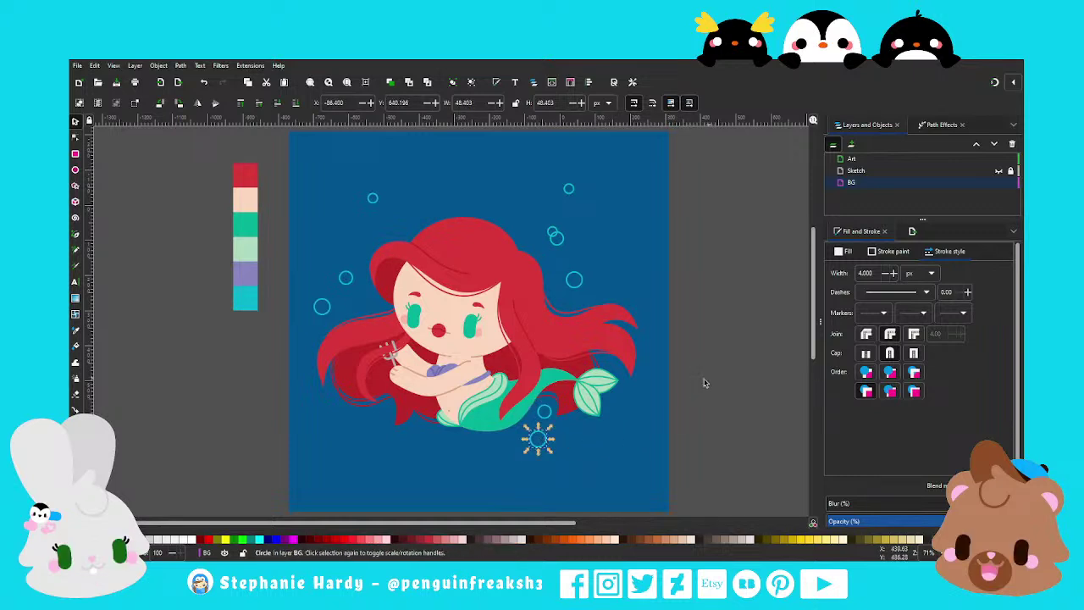
drag(537, 440, 532, 438)
Move one bubble beside the tail and another below the hair at the lower left
key(Escape)
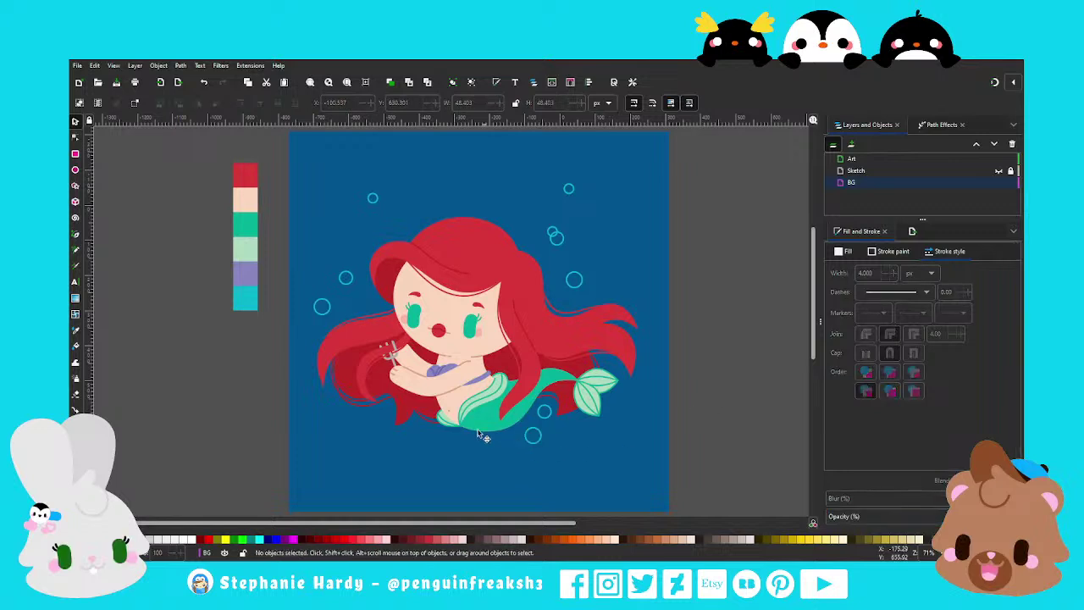
scroll(412, 400, down, 1)
drag(498, 427, 568, 416)
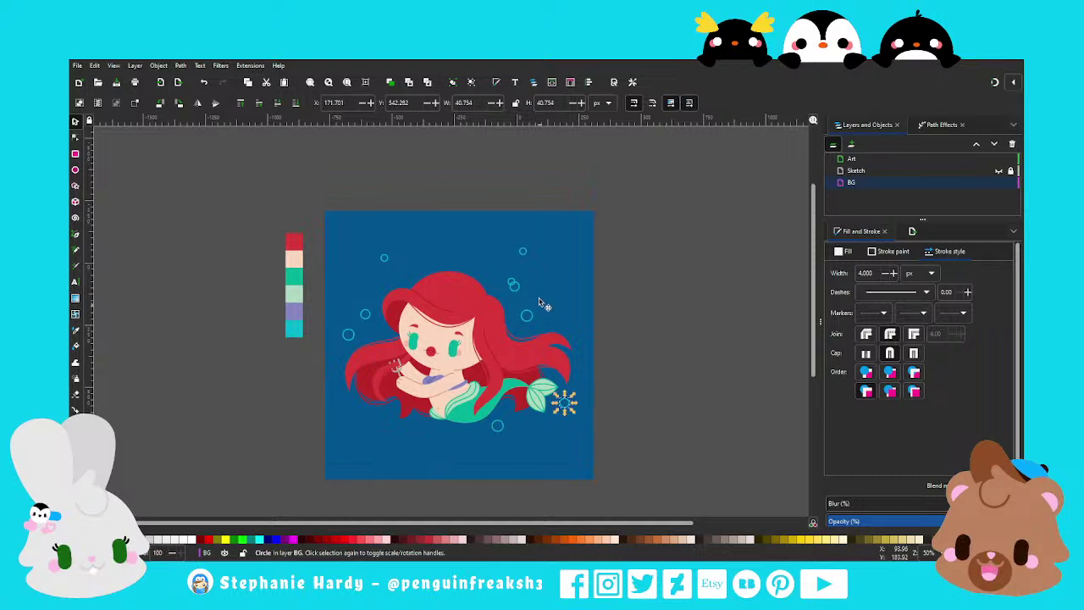
click(524, 254)
click(388, 82)
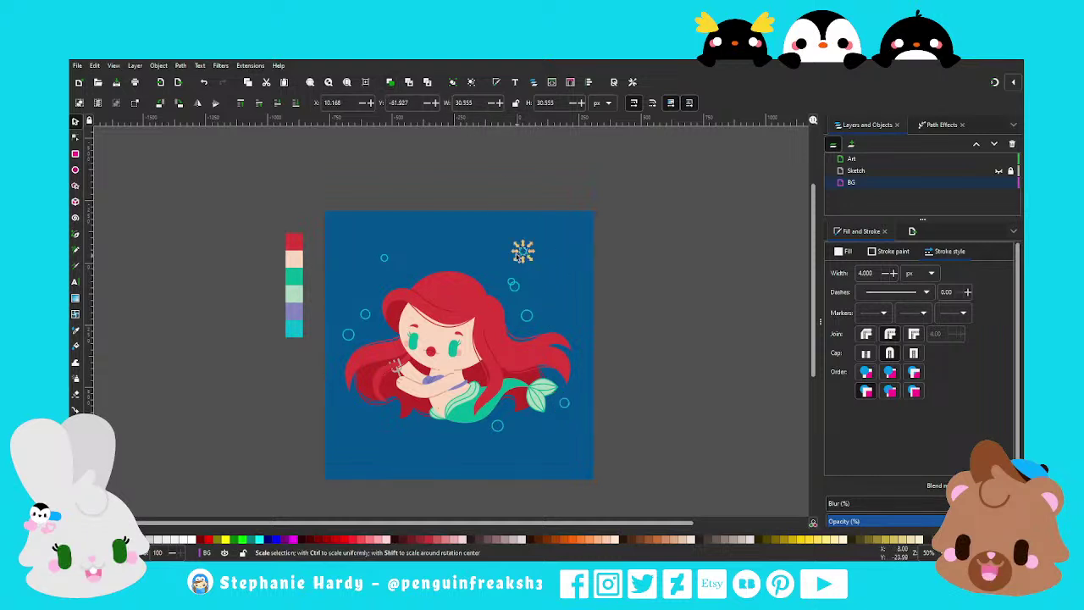
drag(527, 266, 511, 423)
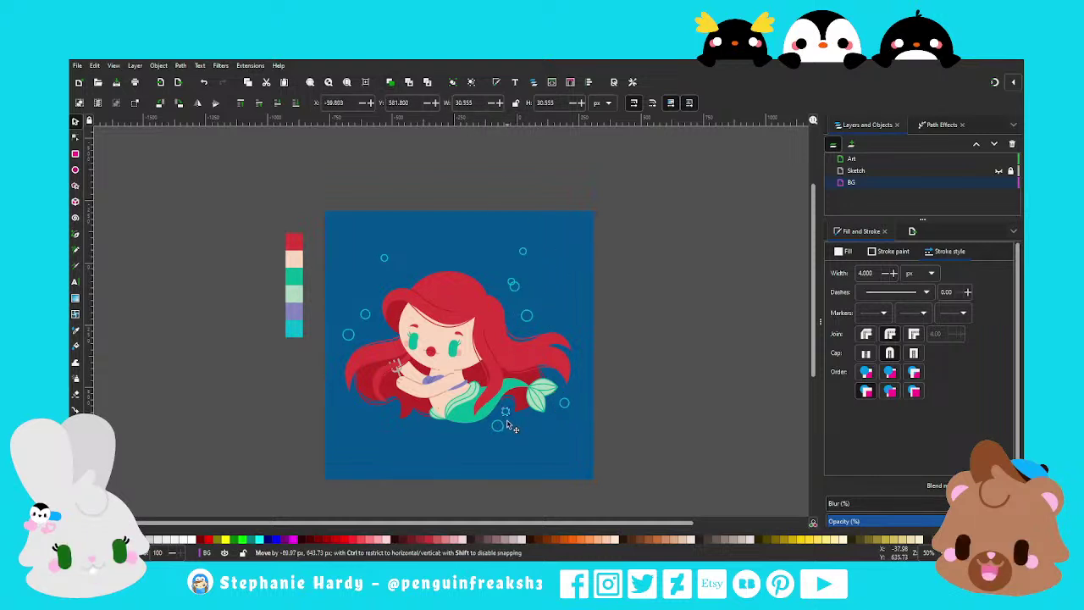
mouse_move(507, 422)
mouse_down()
mouse_move(405, 432)
mouse_move(390, 423)
mouse_up()
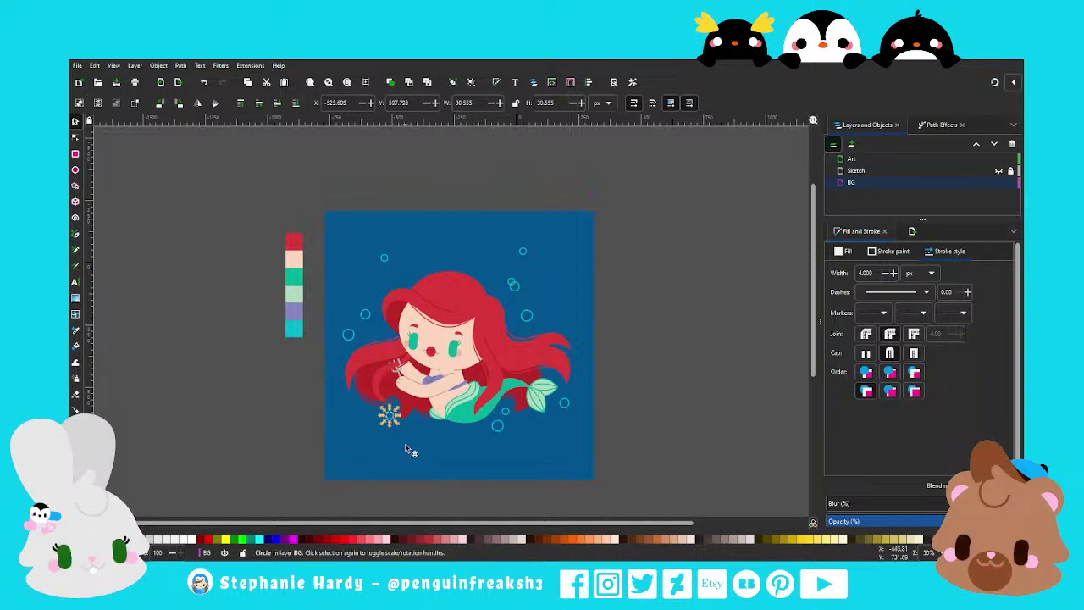
click(604, 398)
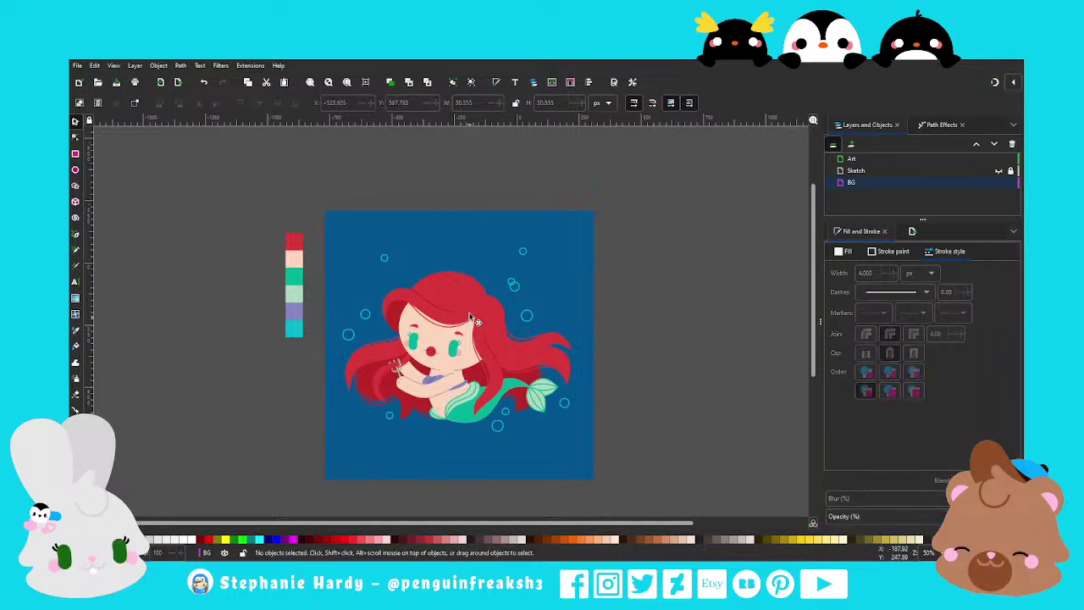
ctrl+scroll(485, 290, up, 1)
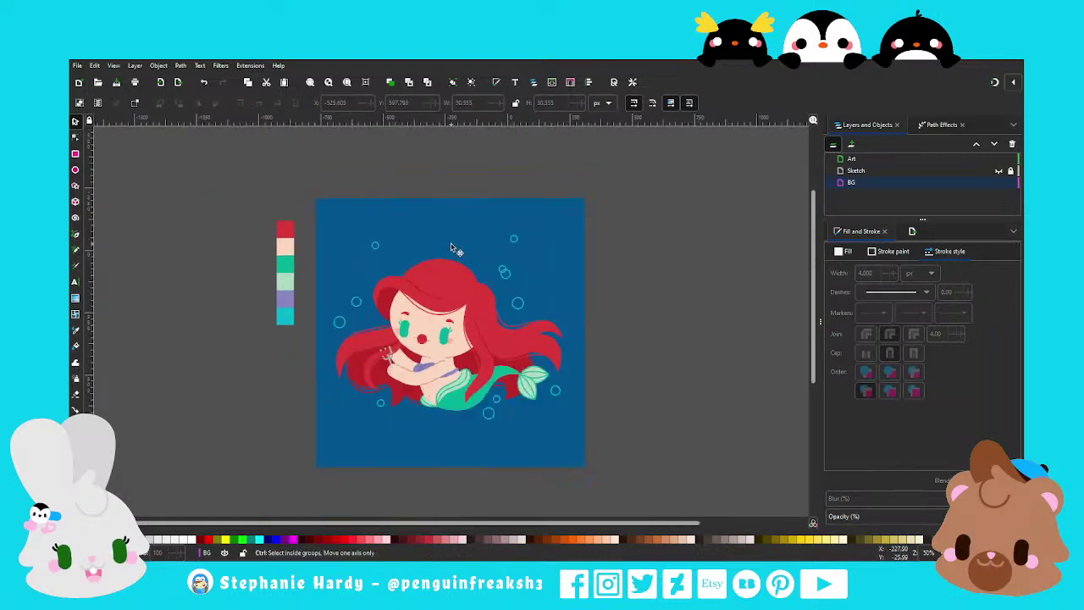
ctrl+scroll(450, 245, down, 1)
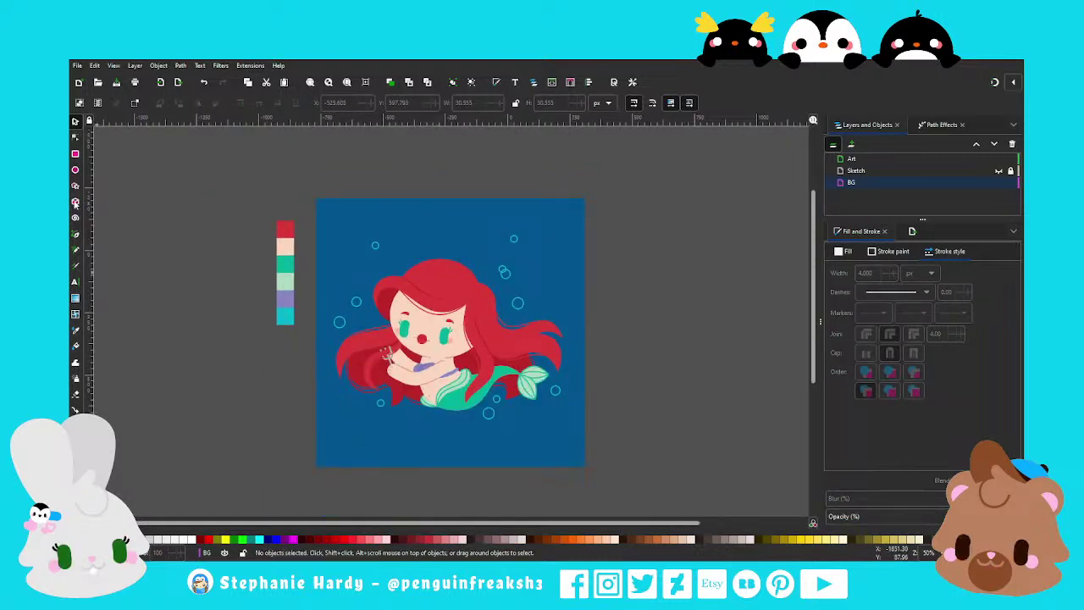
click(76, 235)
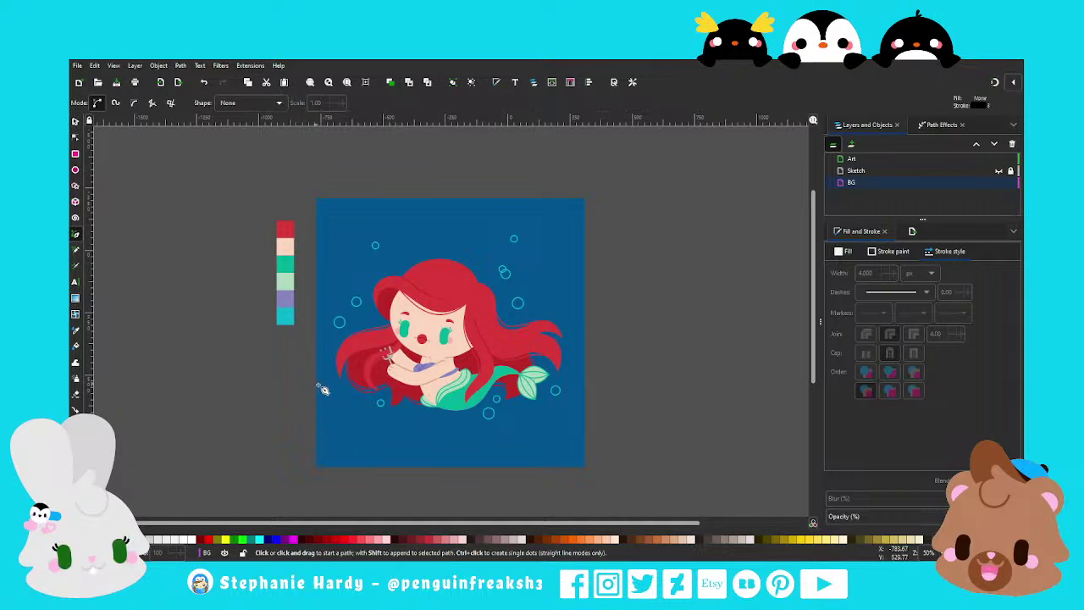
Pen-draw a closed four-point shape at the bottom-left and curve its top segments
click(310, 404)
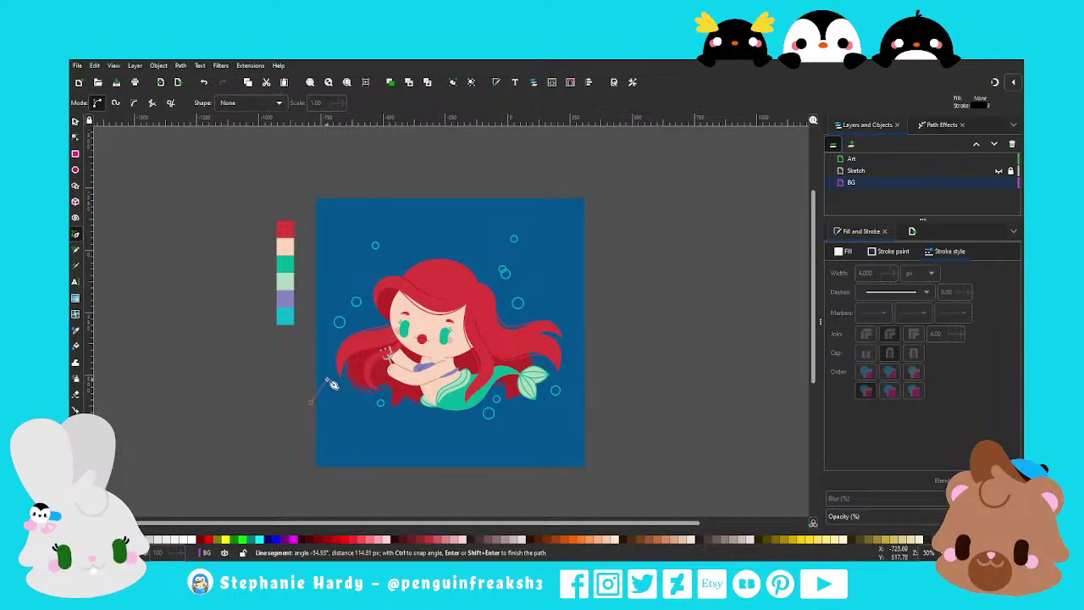
click(402, 482)
click(298, 478)
click(311, 404)
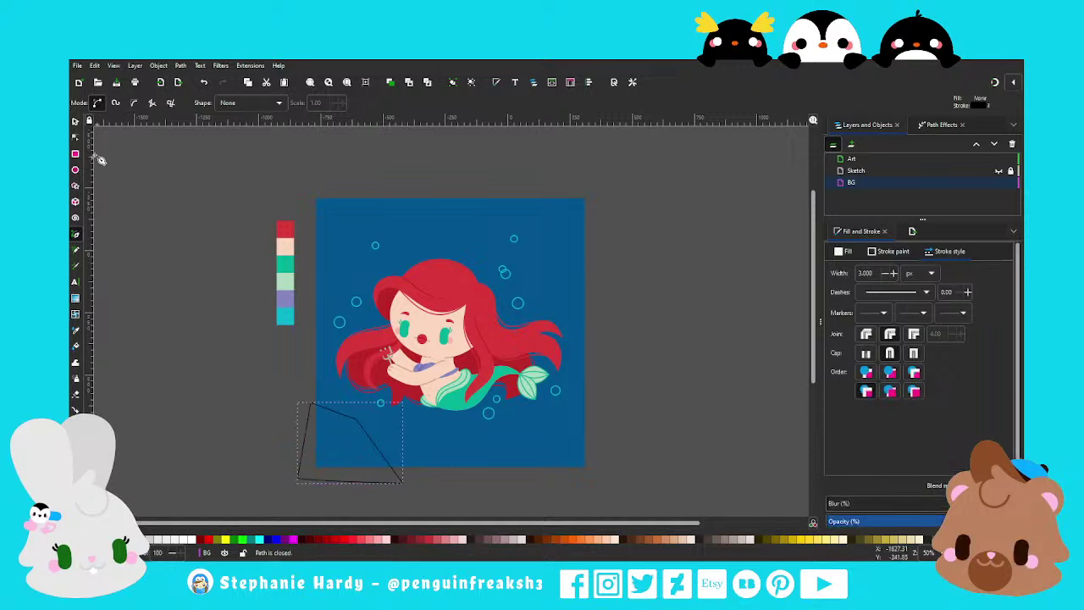
click(75, 137)
ctrl+click(357, 417)
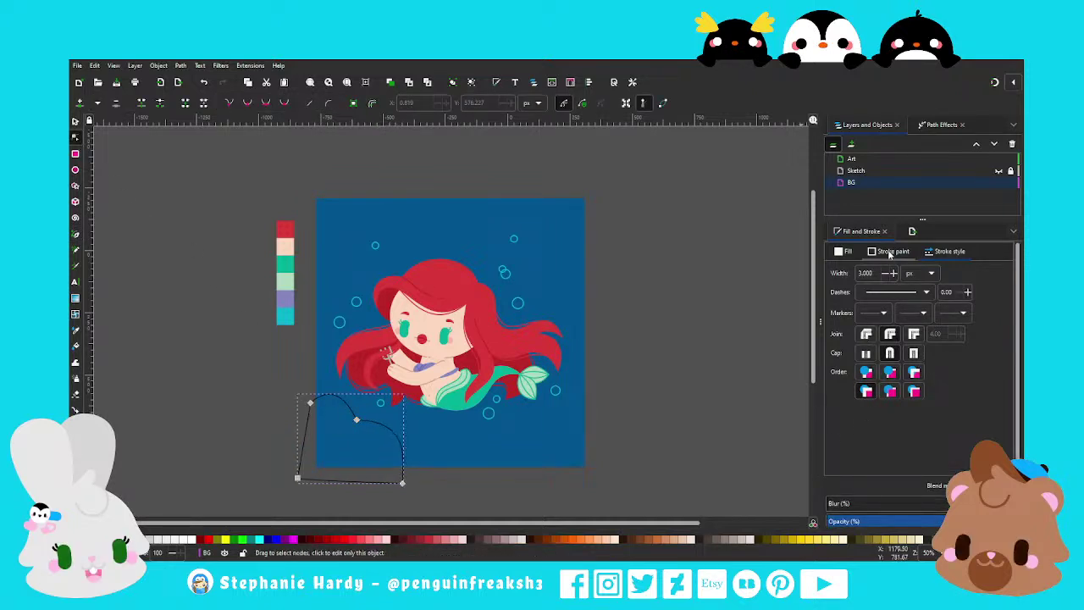
Give the shape a flat mint-green fill
click(845, 251)
click(855, 272)
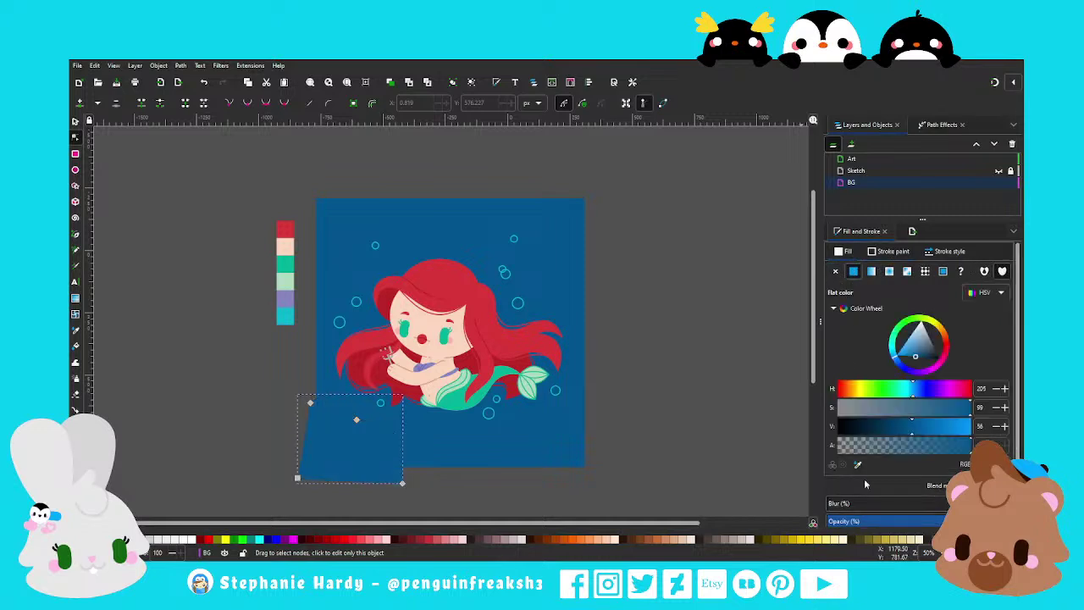
click(857, 465)
click(285, 264)
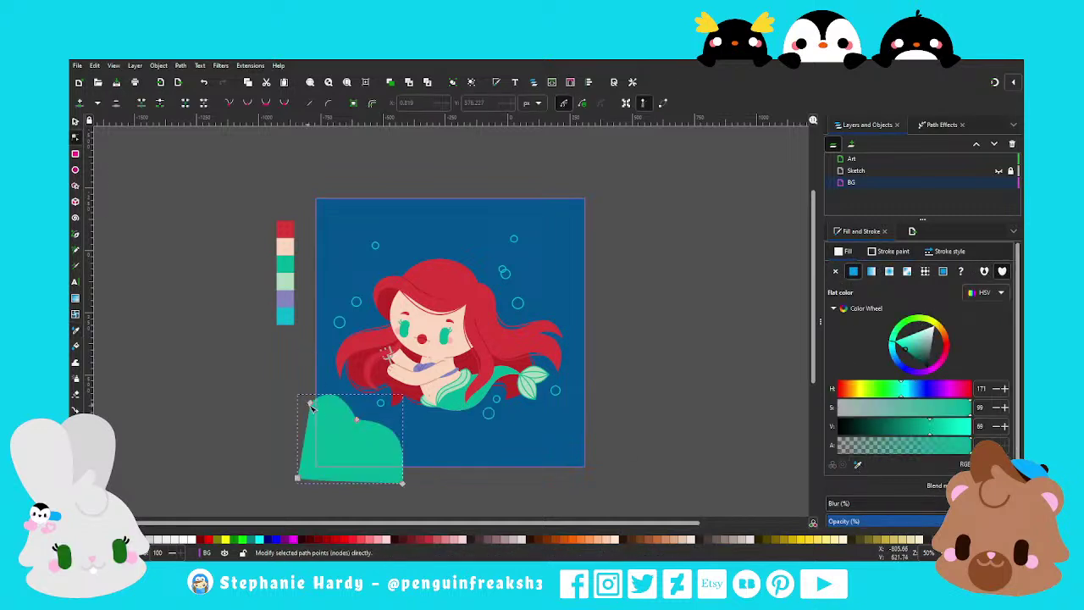
Raise the top-left corner, reshape the curved top, and nudge the mound right and down
drag(311, 407, 303, 382)
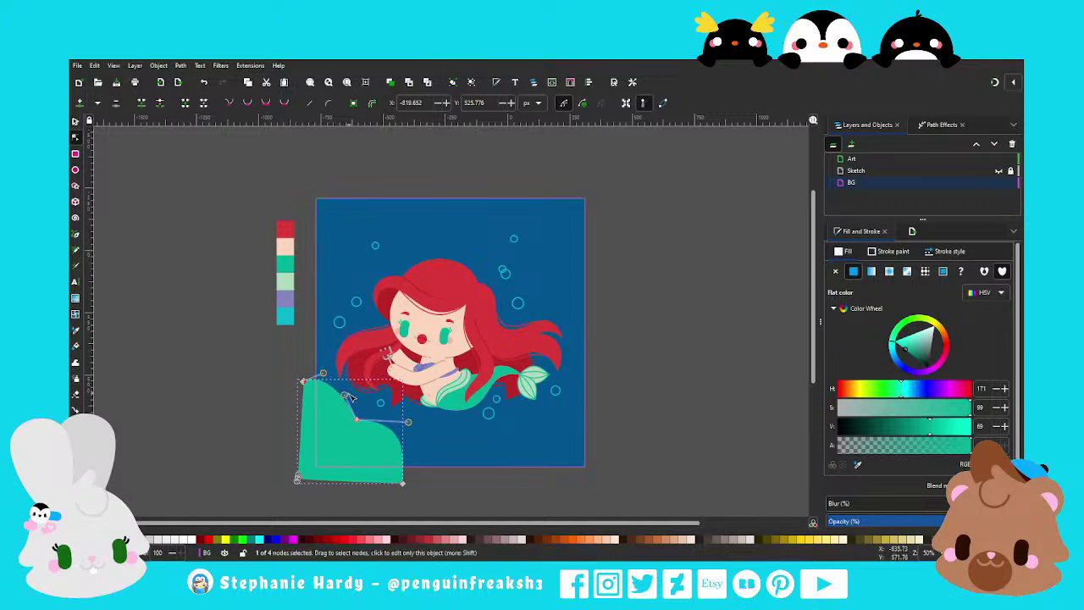
drag(357, 418, 395, 423)
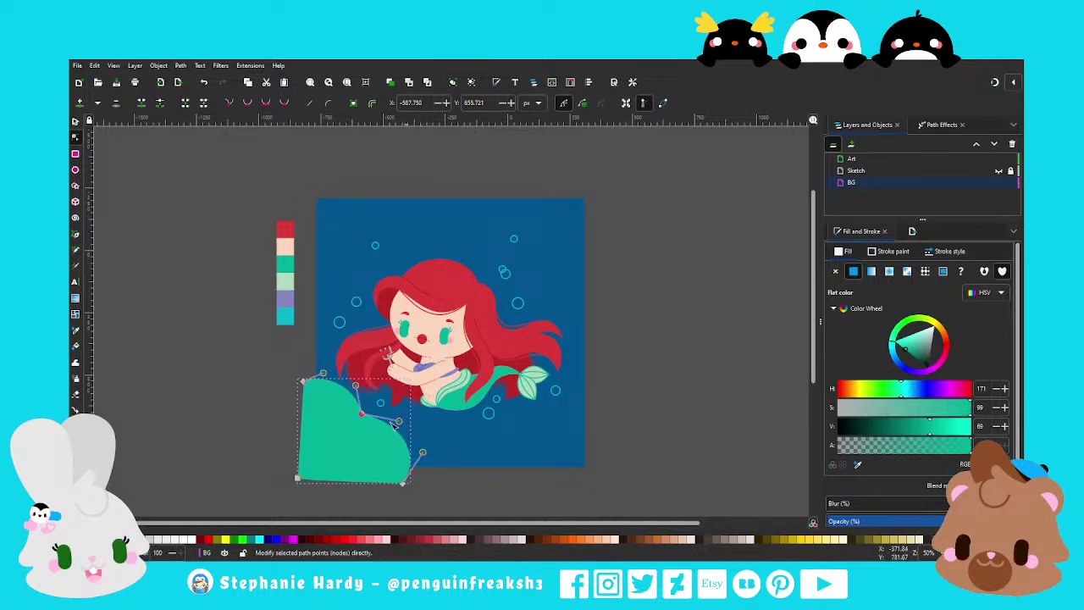
key(s)
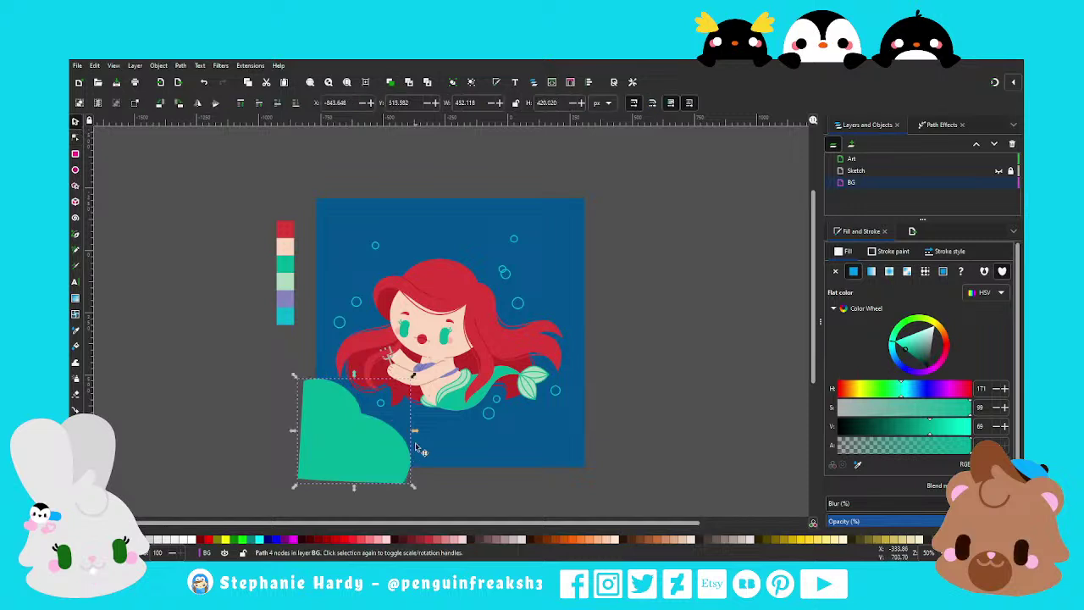
drag(415, 447, 424, 464)
Colour the copy with the tail fin's light mint and drag its nodes to widen it rightward
click(859, 464)
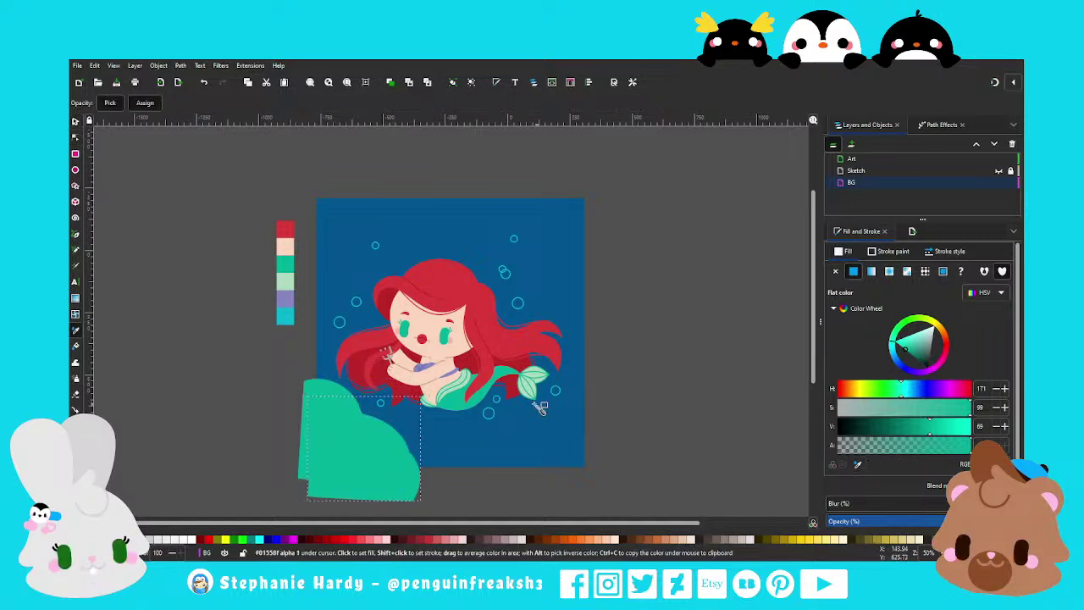
click(535, 392)
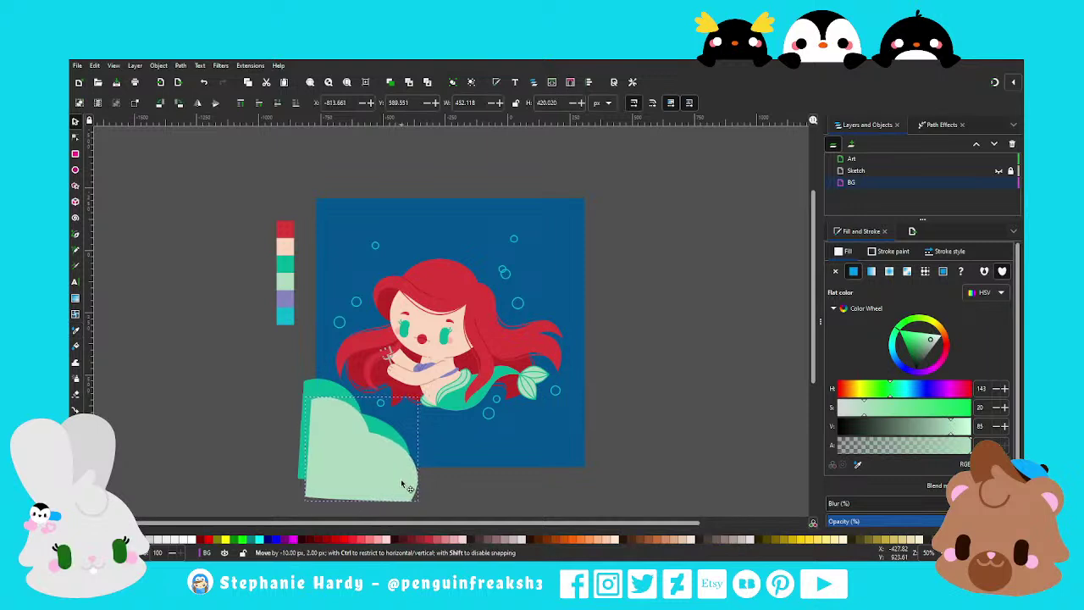
drag(405, 482, 402, 484)
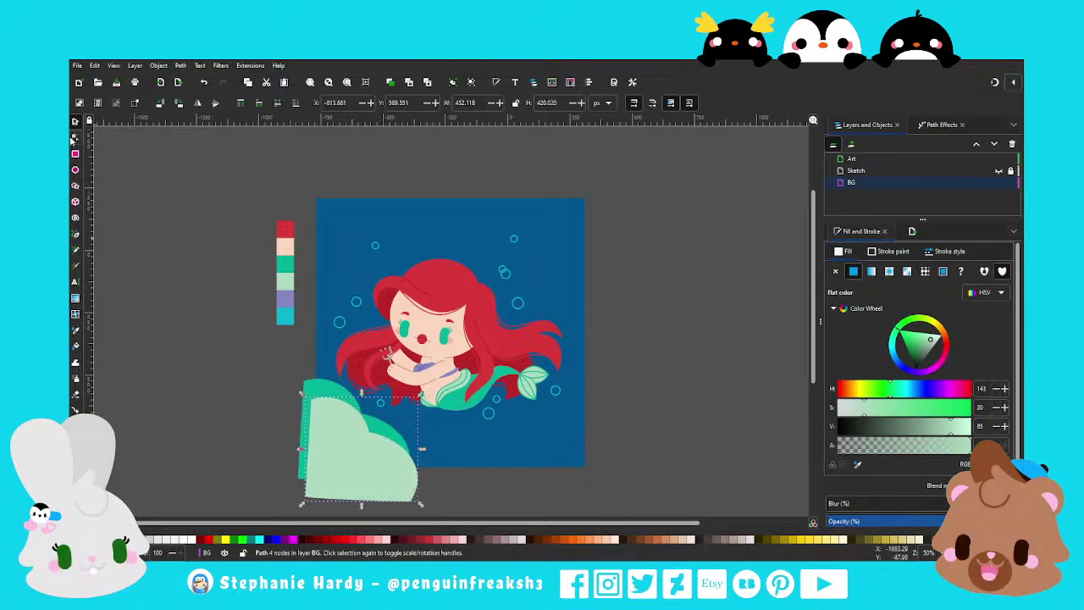
click(74, 136)
drag(370, 433, 366, 434)
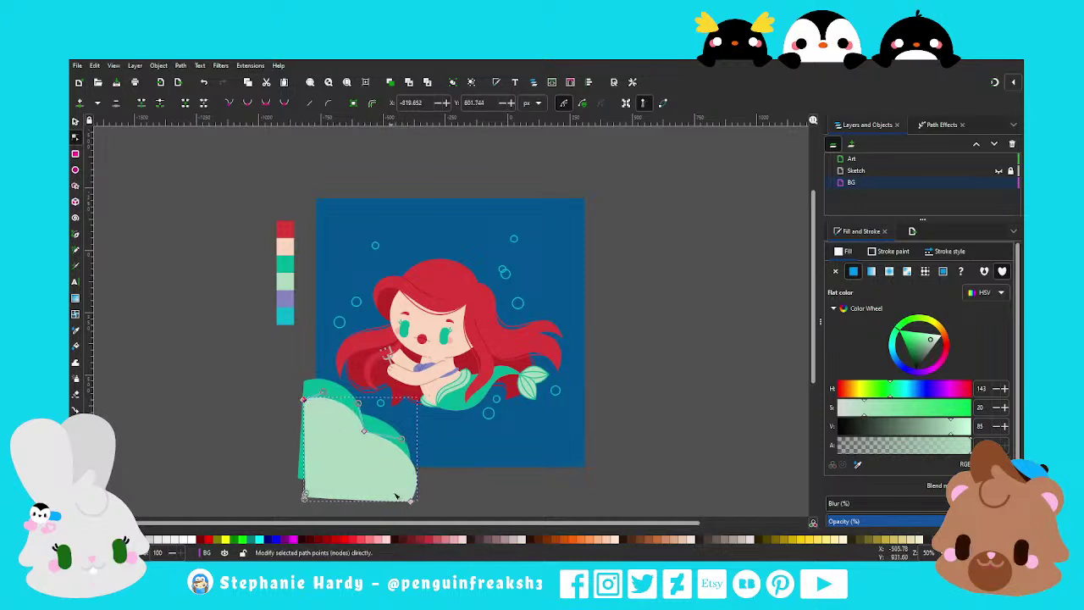
mouse_move(411, 500)
mouse_down()
mouse_move(443, 498)
mouse_move(394, 434)
mouse_up()
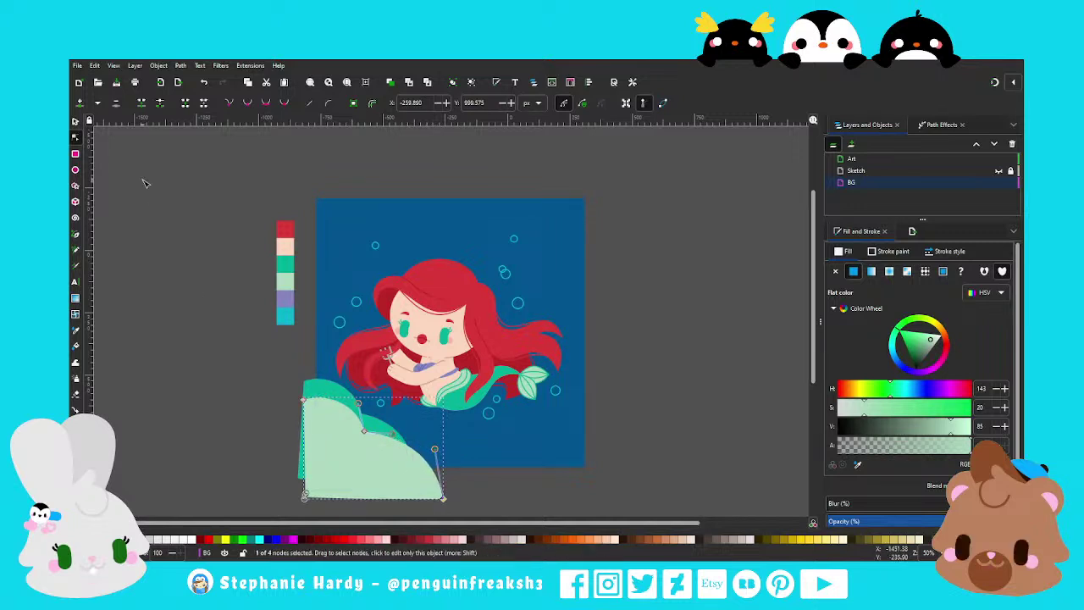
Undo and redo through history to revert the hill clipping to the unclipped green hills
key(s)
click(324, 251)
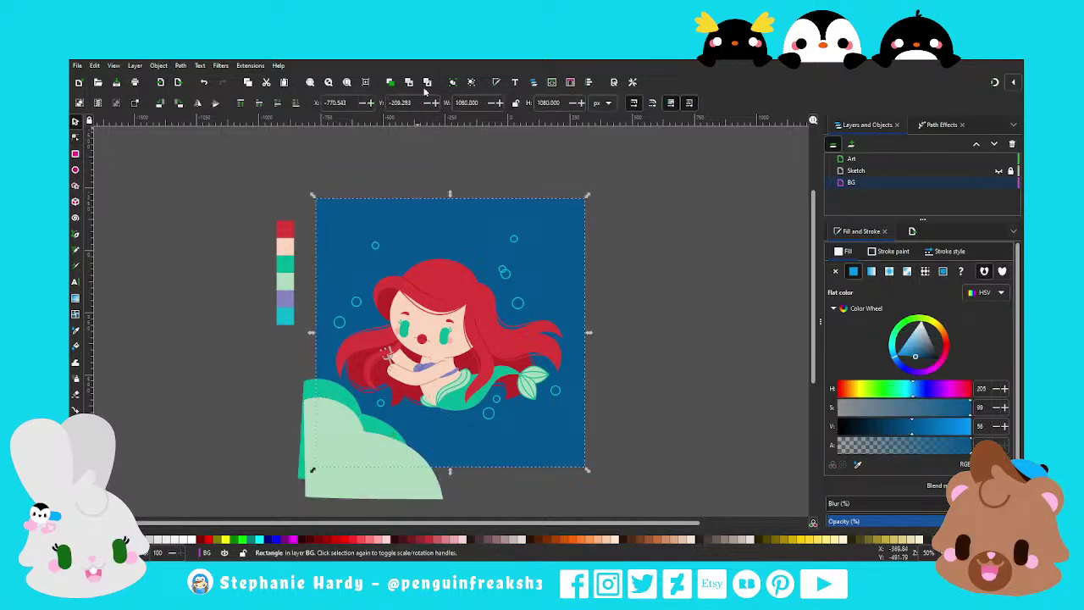
click(390, 82)
shift+click(327, 490)
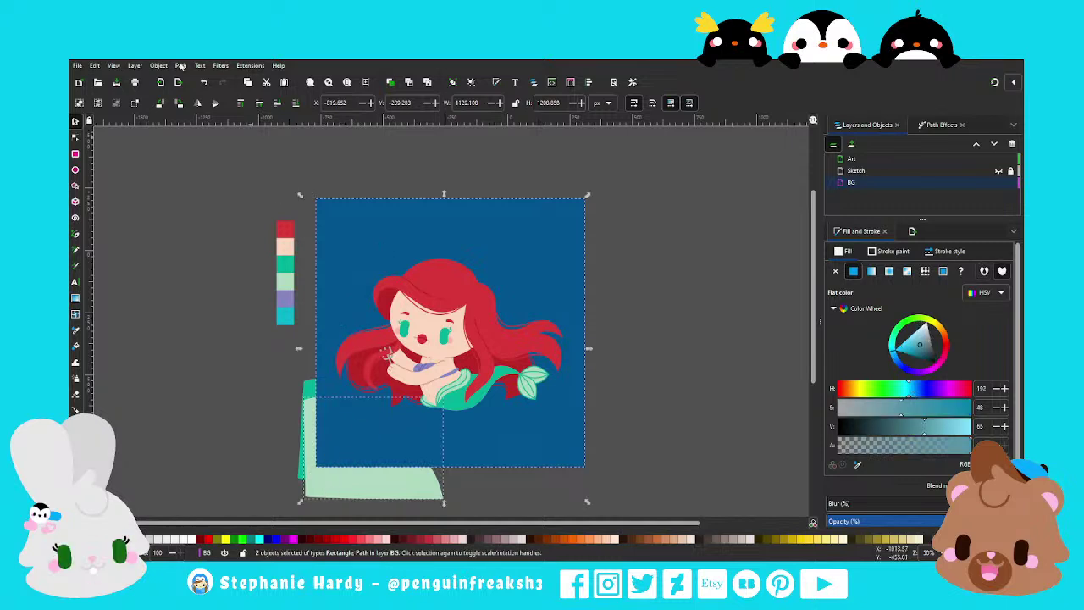
key(ctrl+z)
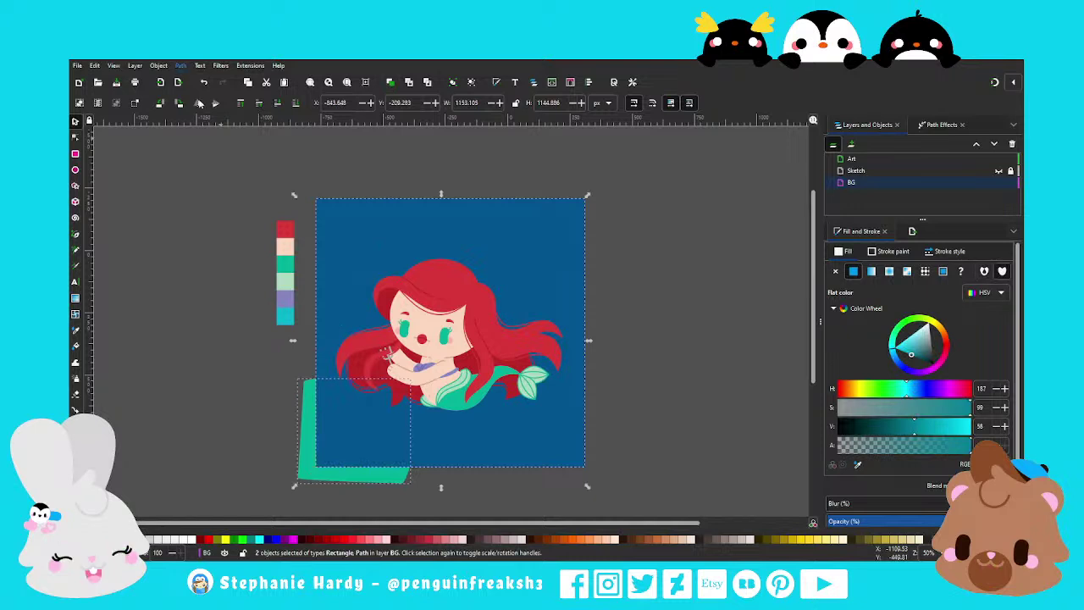
click(370, 438)
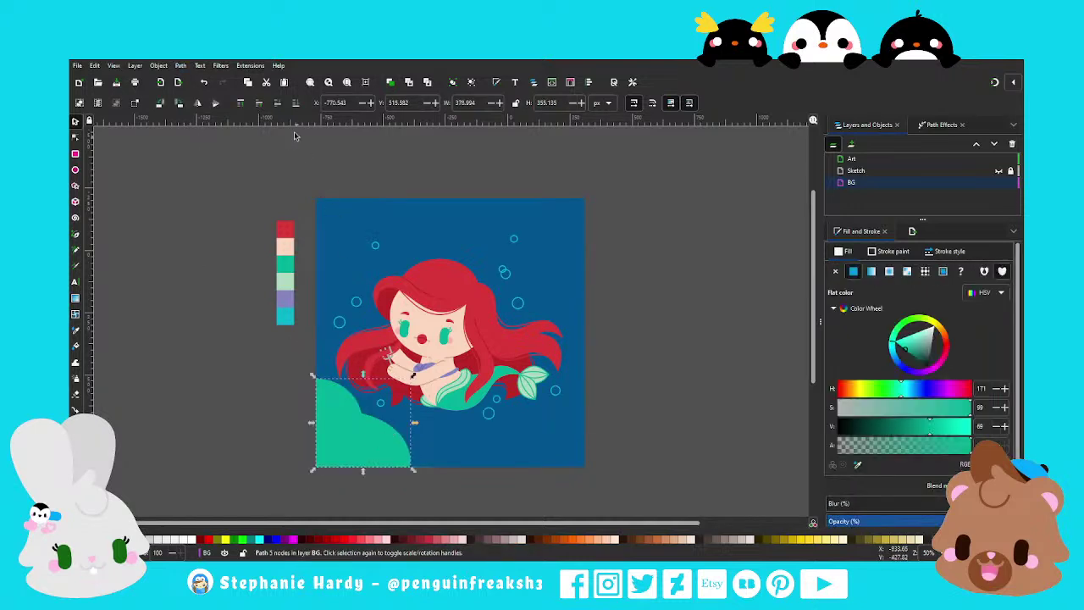
key(ctrl+z)
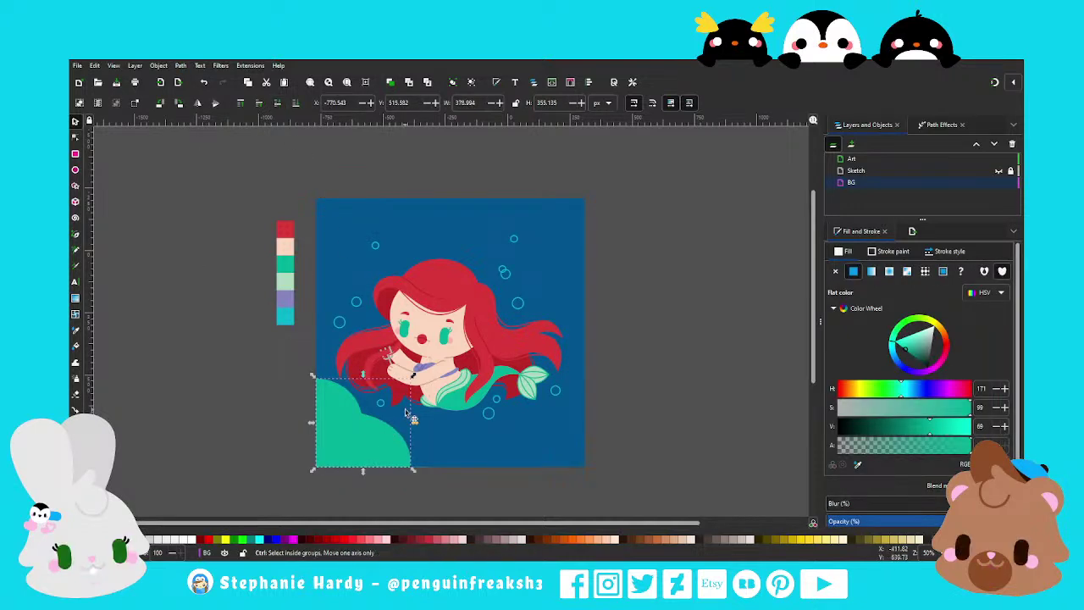
key(ctrl+z)
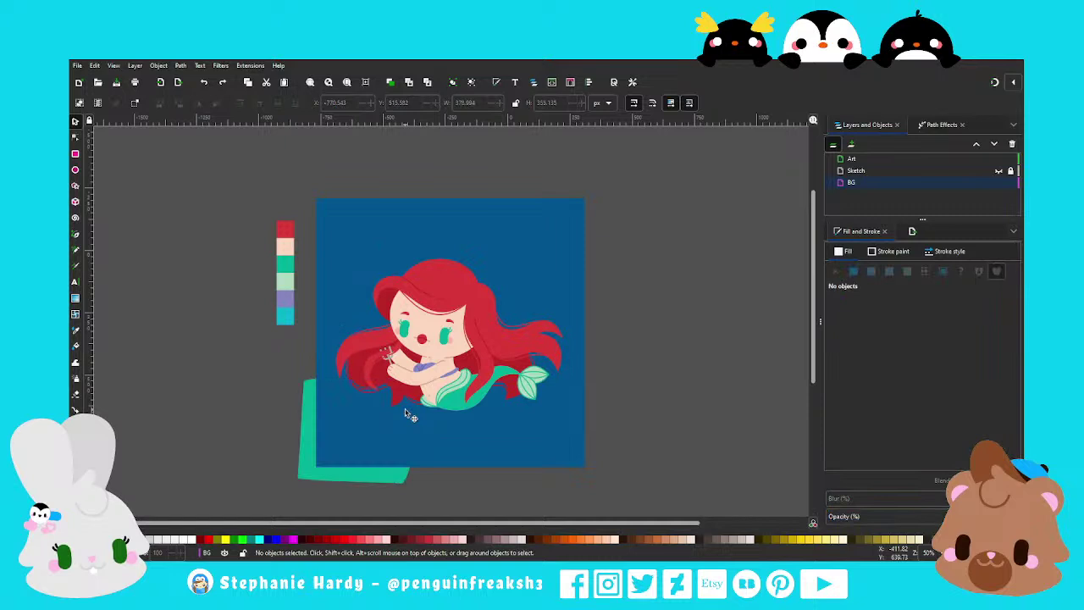
key(ctrl+shift+z)
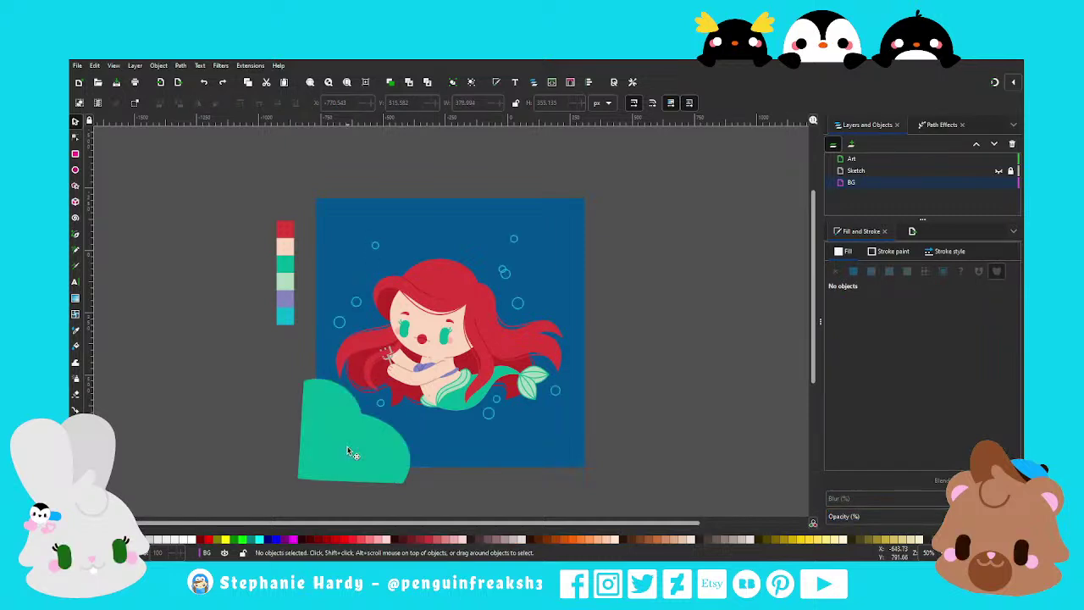
key(ctrl+z)
key(ctrl+z)
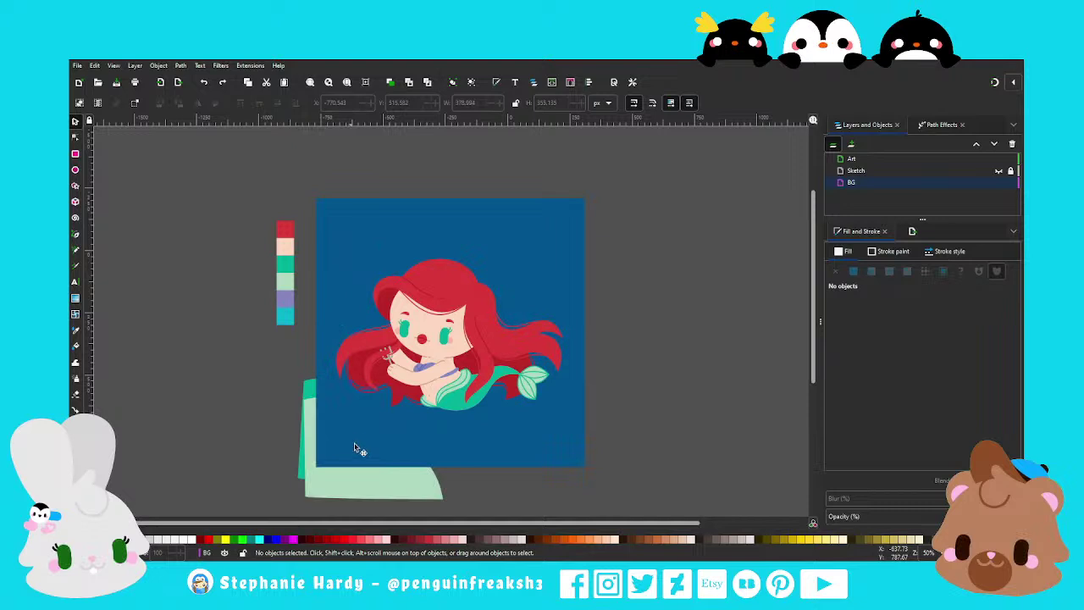
key(ctrl+a)
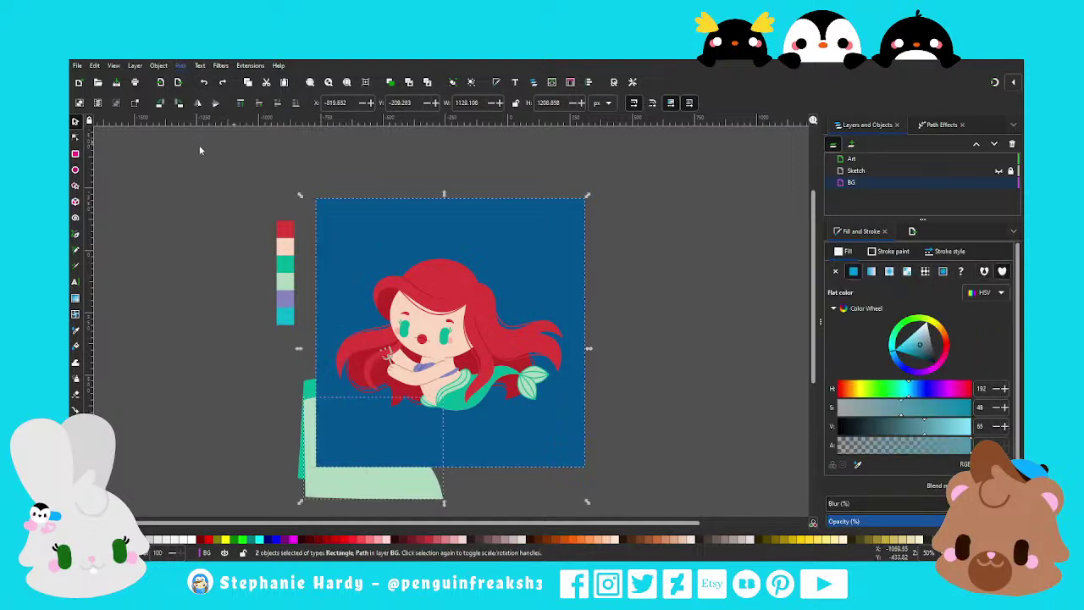
key(ctrl+shift+z)
key(ctrl+shift+z)
key(ctrl+shift+z)
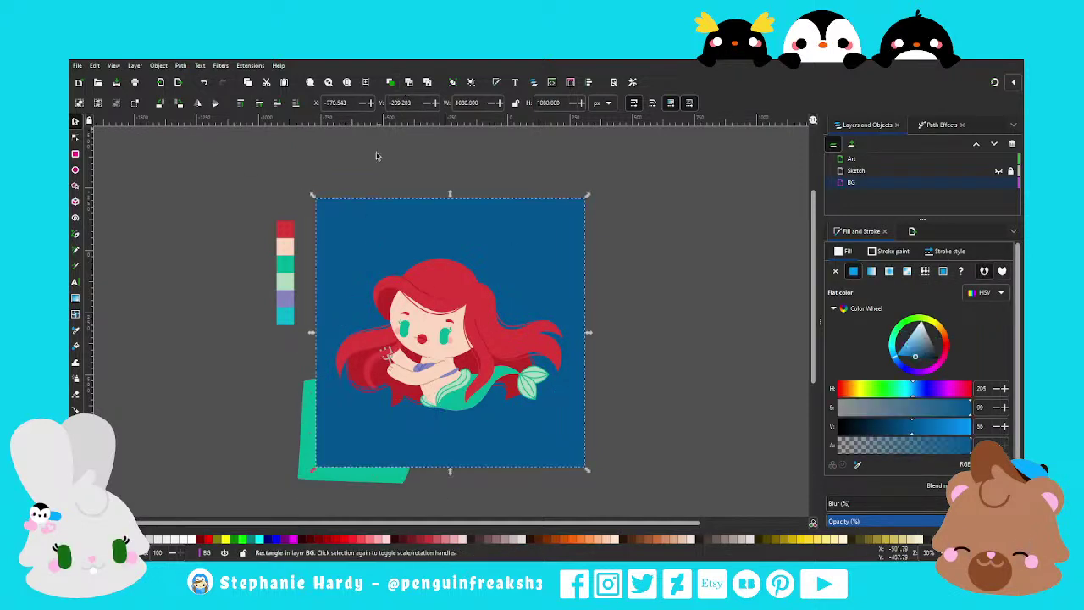
key(ctrl+a)
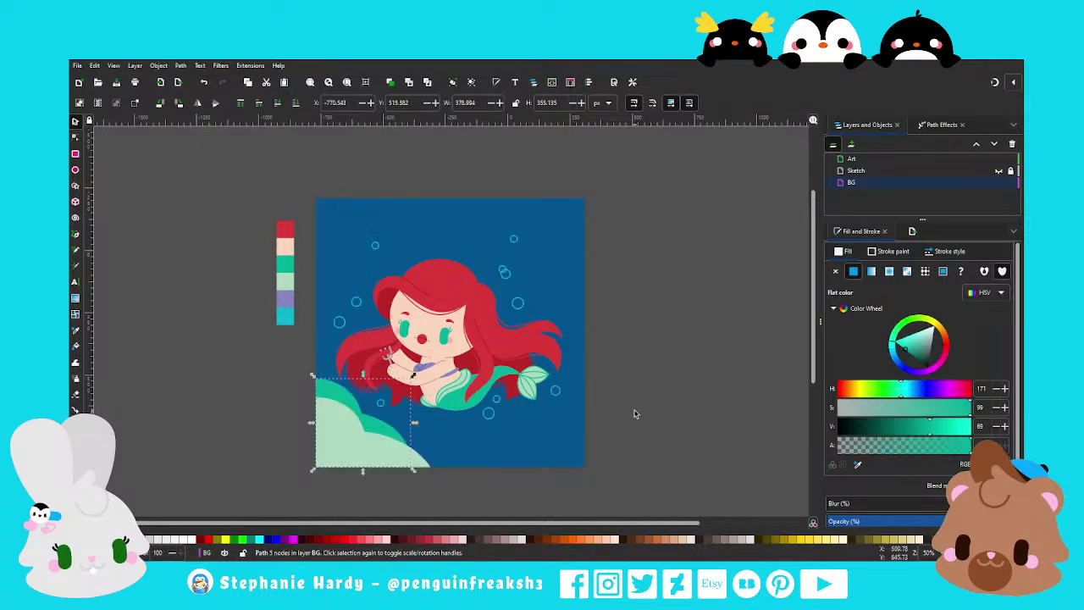
Recolour the teal hill to a slightly lighter shade of the background blue
click(634, 413)
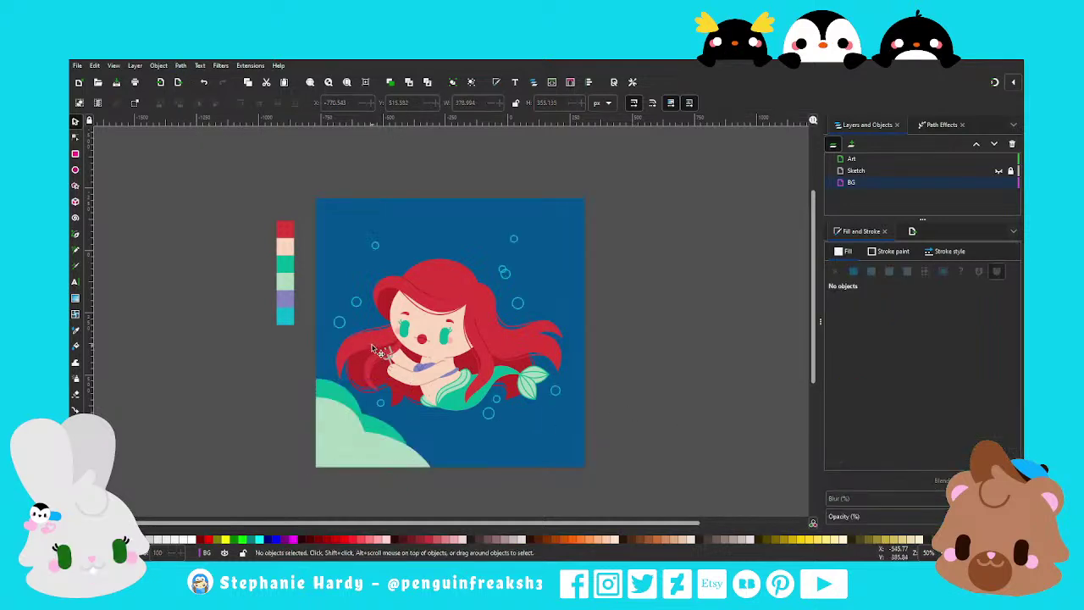
scroll(358, 310, down, 1)
scroll(406, 366, up, 1)
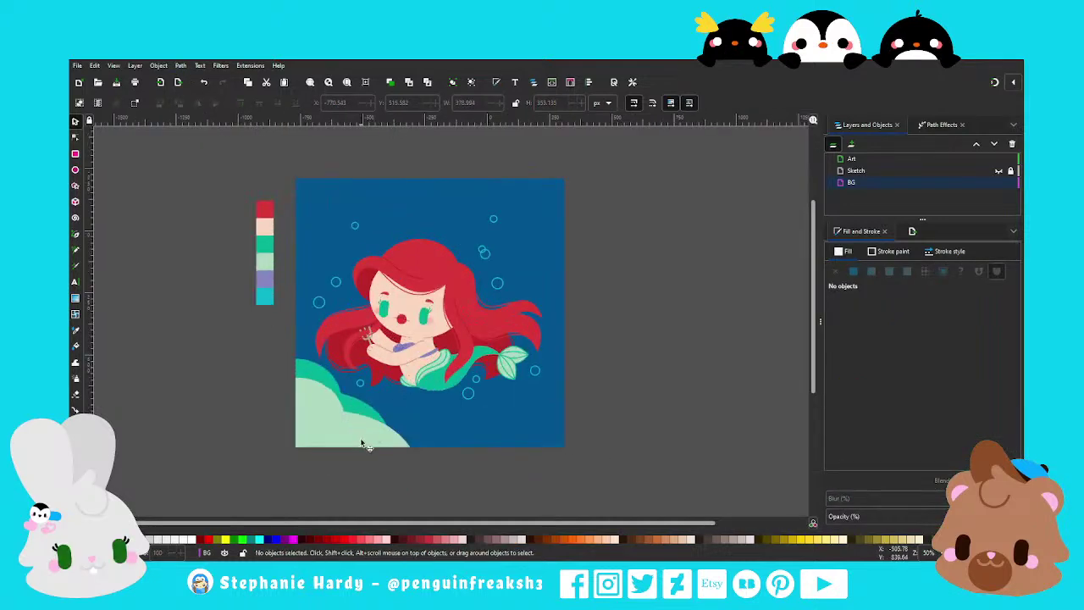
click(373, 429)
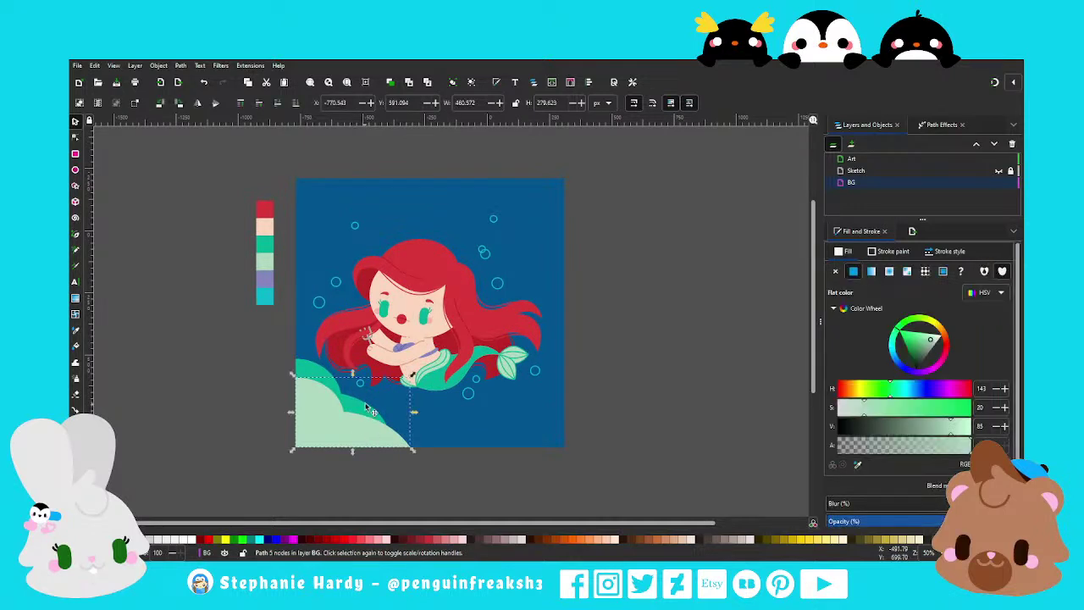
alt+click(366, 412)
click(858, 464)
click(559, 389)
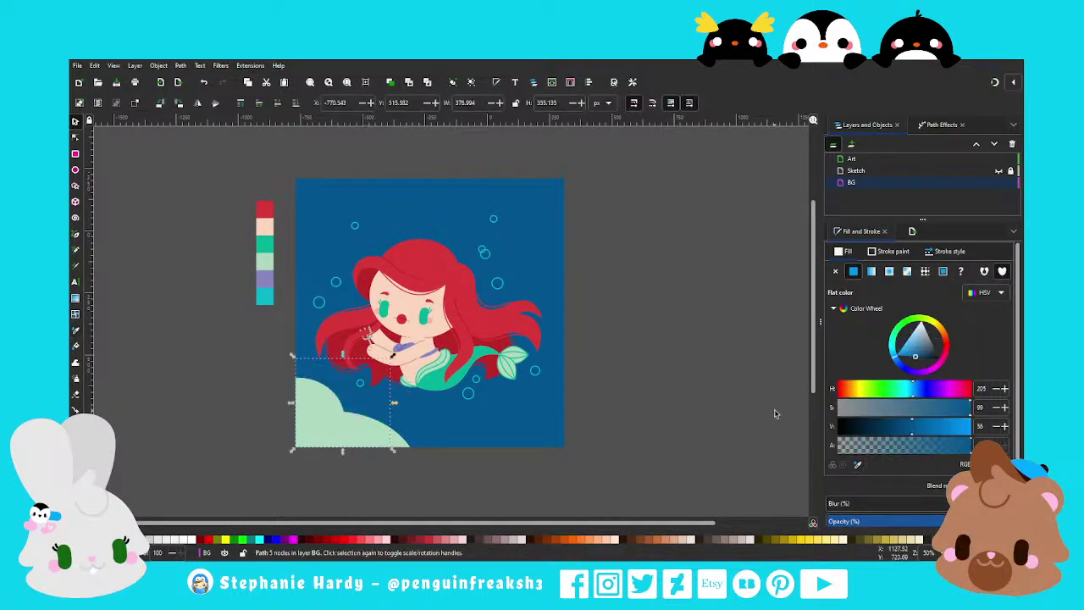
drag(914, 358, 924, 354)
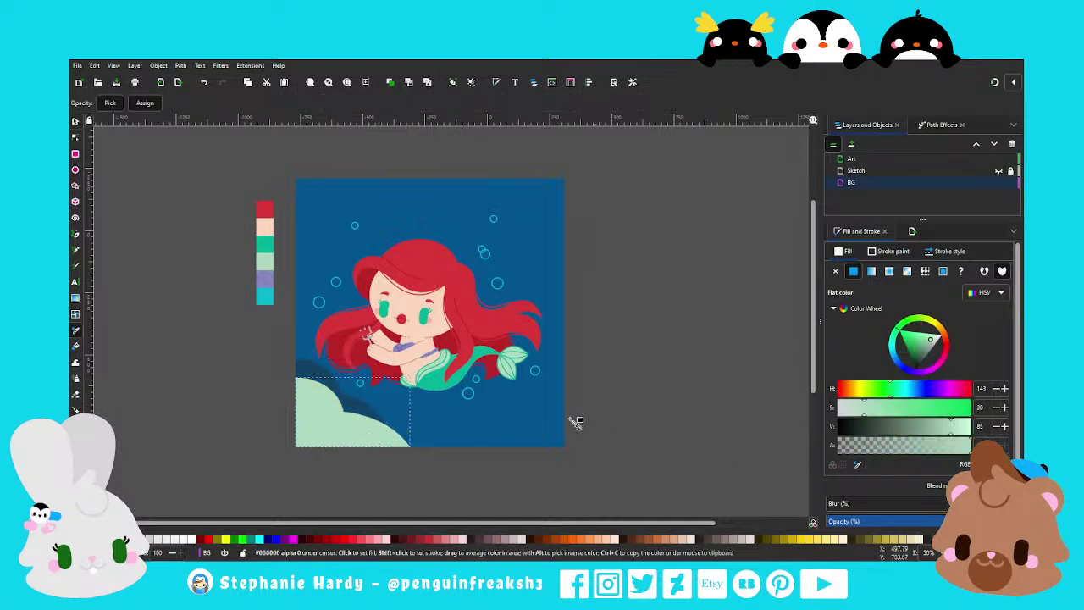
key(ctrl+z)
click(915, 358)
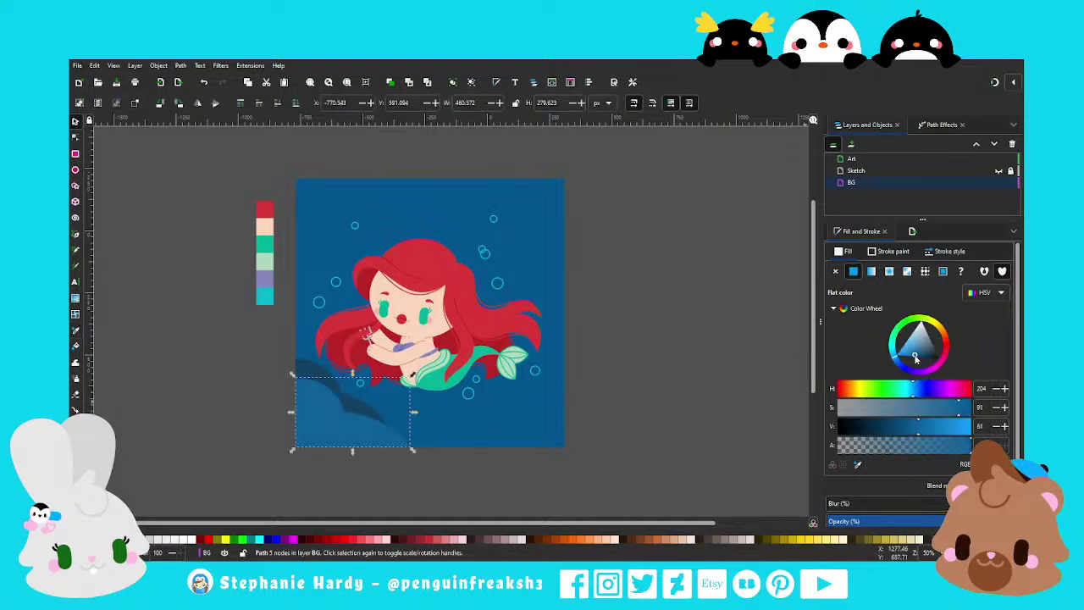
Delete the lower-left hill shape
click(618, 447)
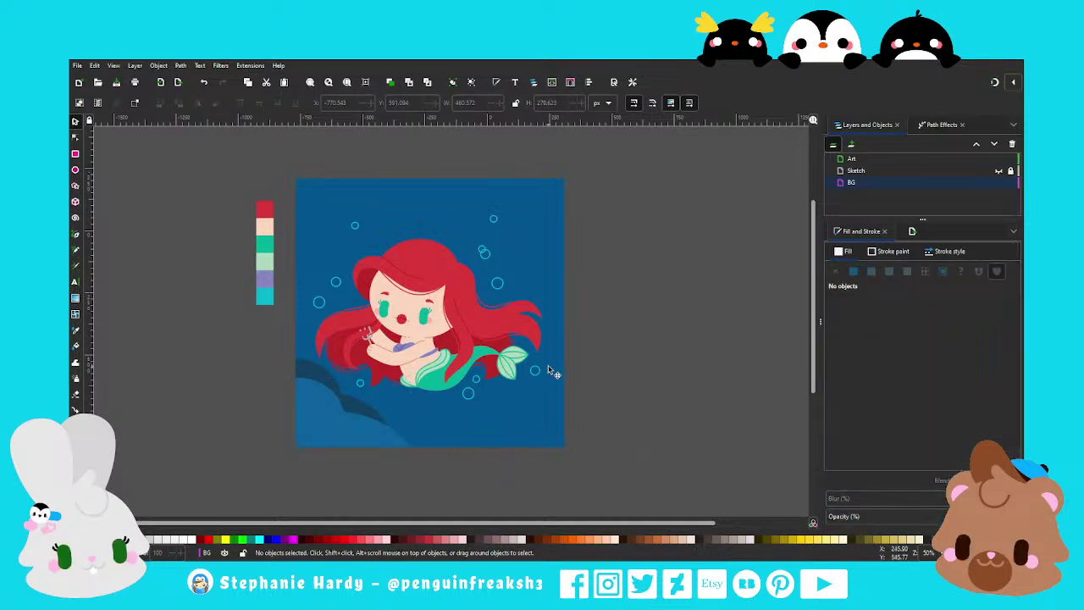
click(338, 426)
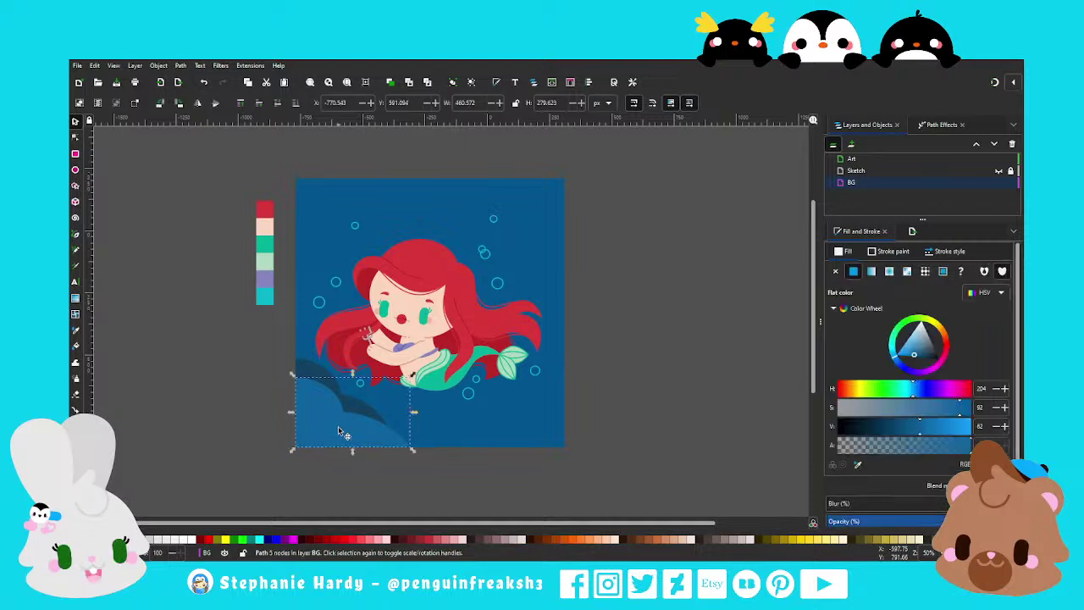
key(Delete)
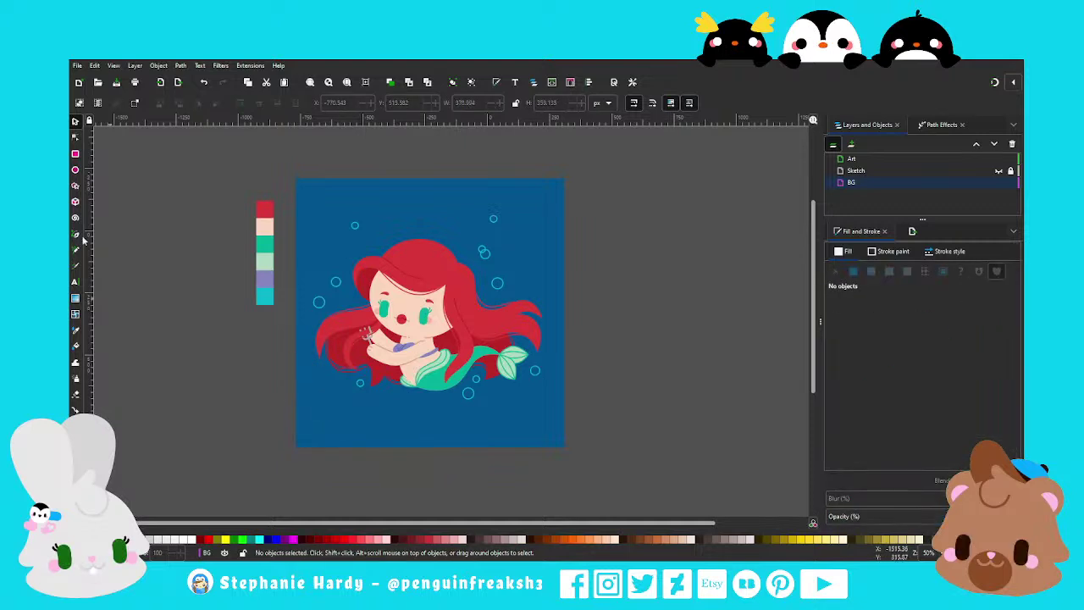
click(75, 234)
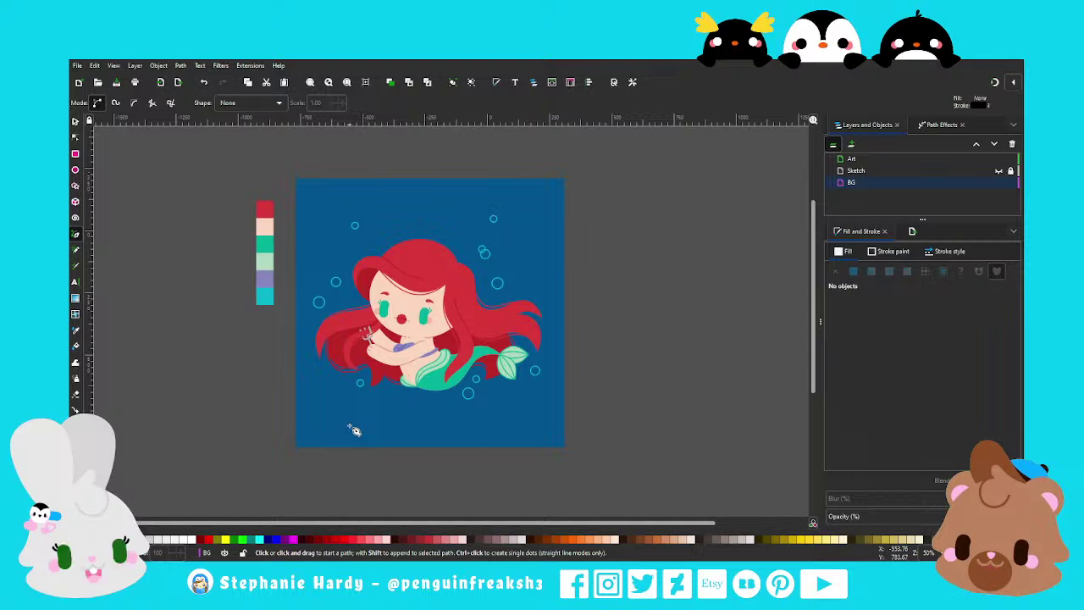
Draw a line from the left edge toward the bottom with a 30 px stroke width
click(287, 355)
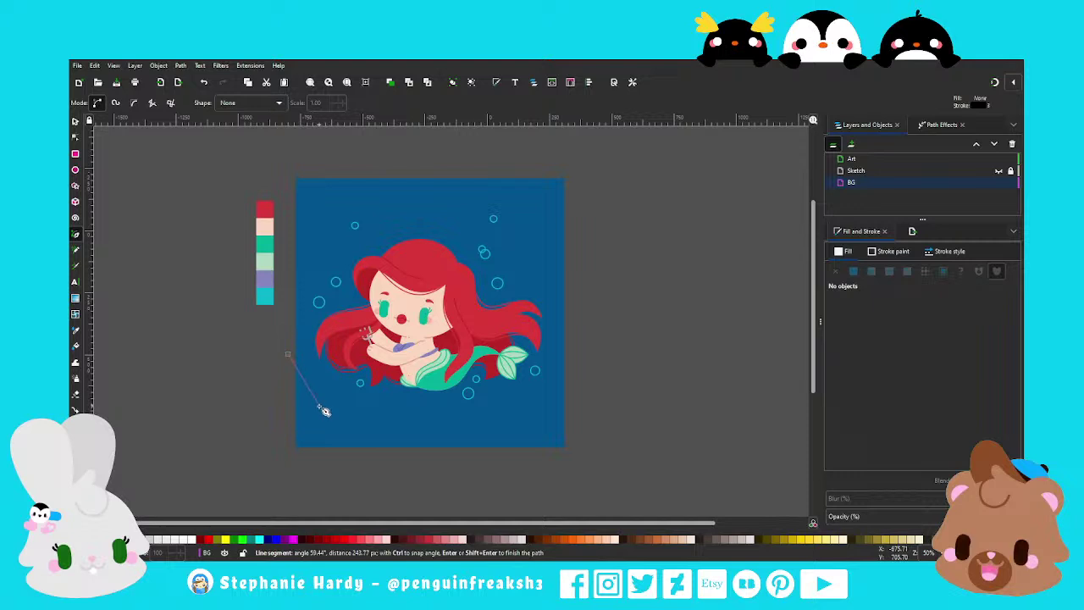
double_click(339, 454)
click(955, 253)
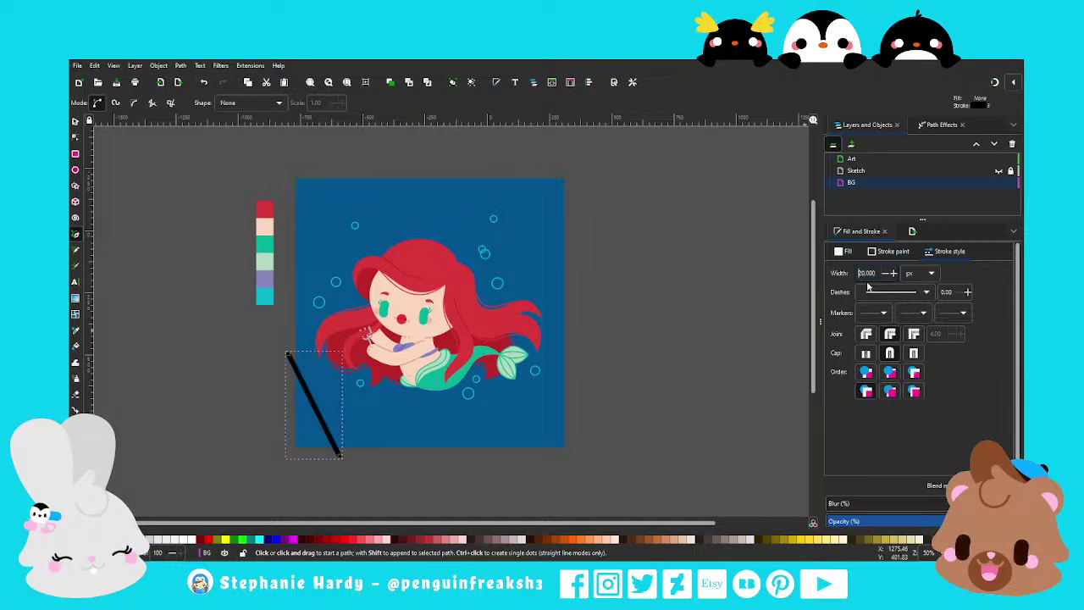
text(20)
key(Return)
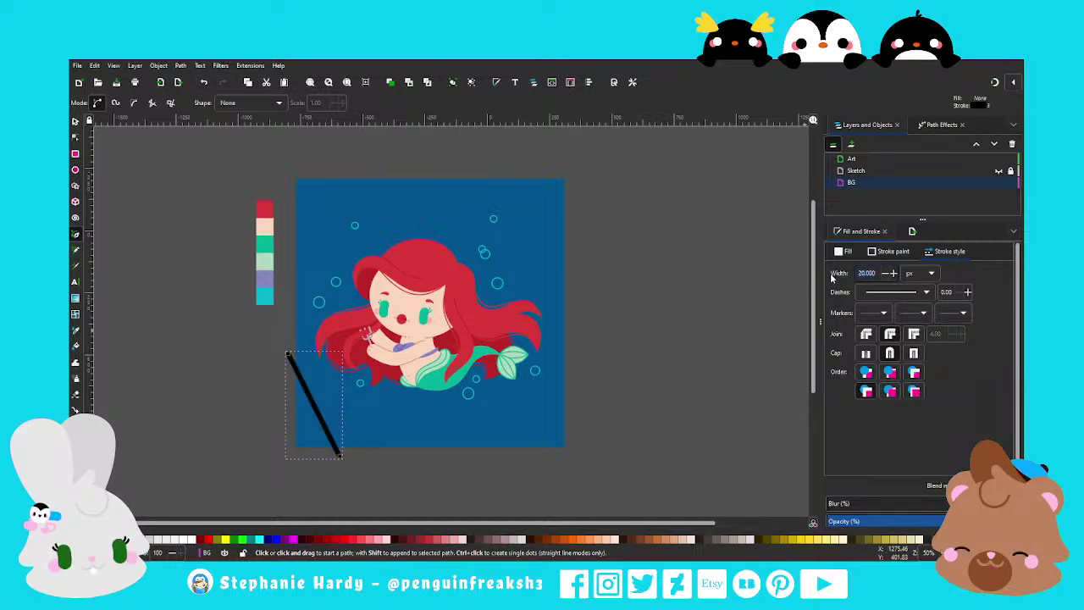
text(30)
key(Return)
Bend the line's nodes into a wavy seaweed stalk
key(n)
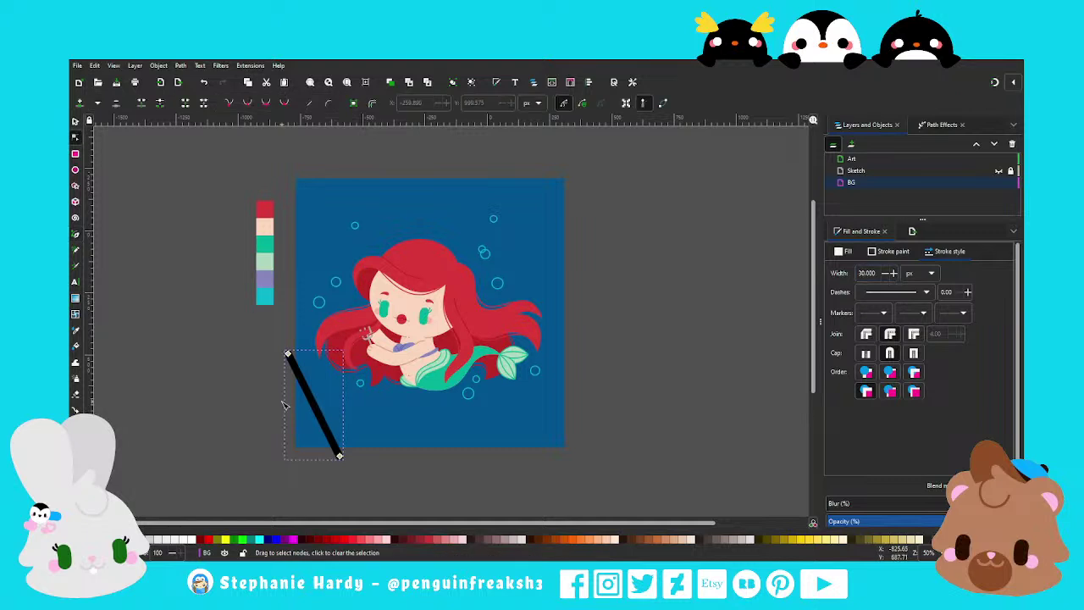
drag(309, 396, 318, 391)
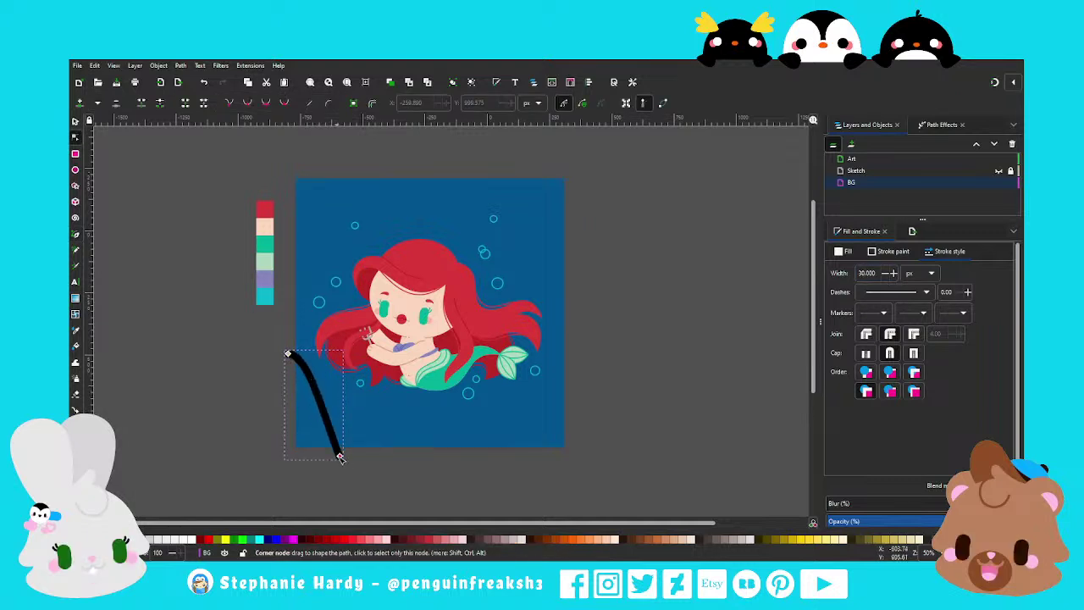
drag(340, 456, 326, 458)
drag(310, 417, 303, 419)
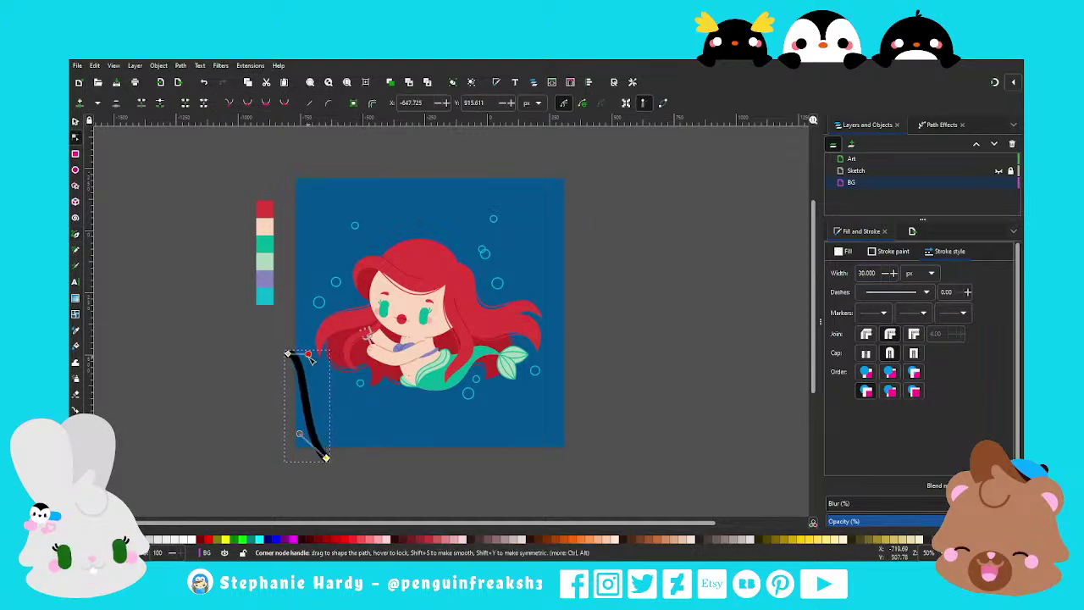
Duplicate the stalk and place the copy beside the original
click(76, 122)
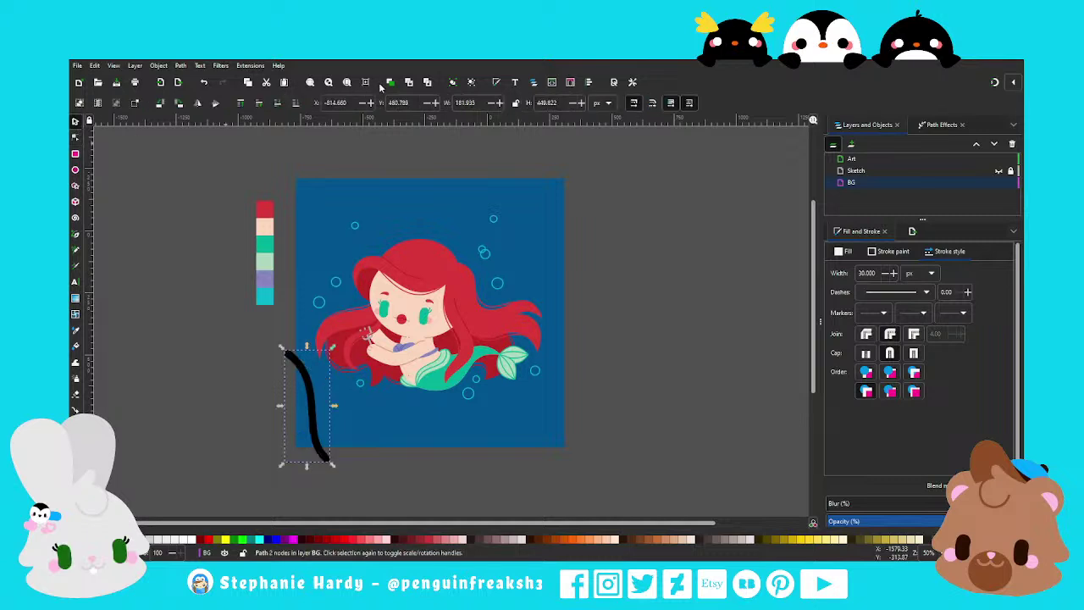
key(ctrl+d)
mouse_move(308, 378)
mouse_down()
mouse_move(331, 389)
mouse_move(315, 383)
mouse_up()
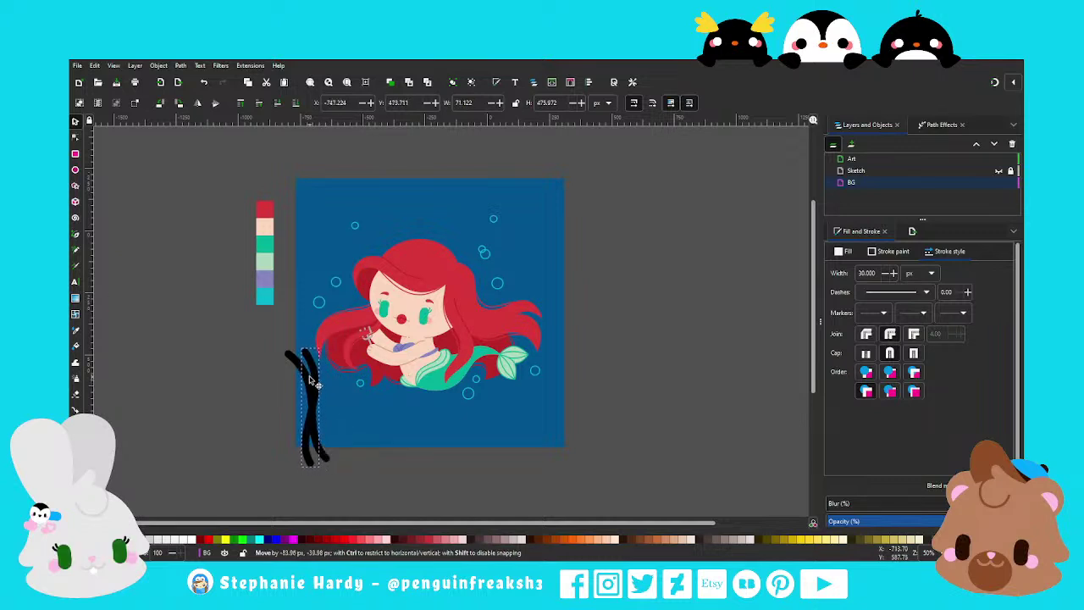
drag(316, 382, 297, 364)
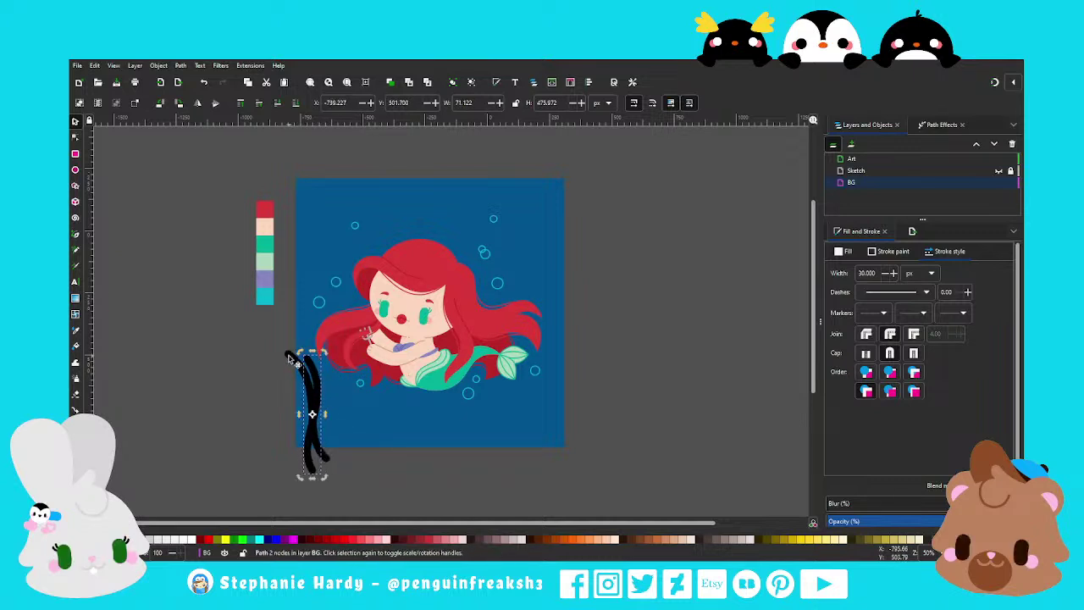
Select both stalks and set their stroke to the tail's teal with the Dropper
shift+click(290, 359)
click(891, 251)
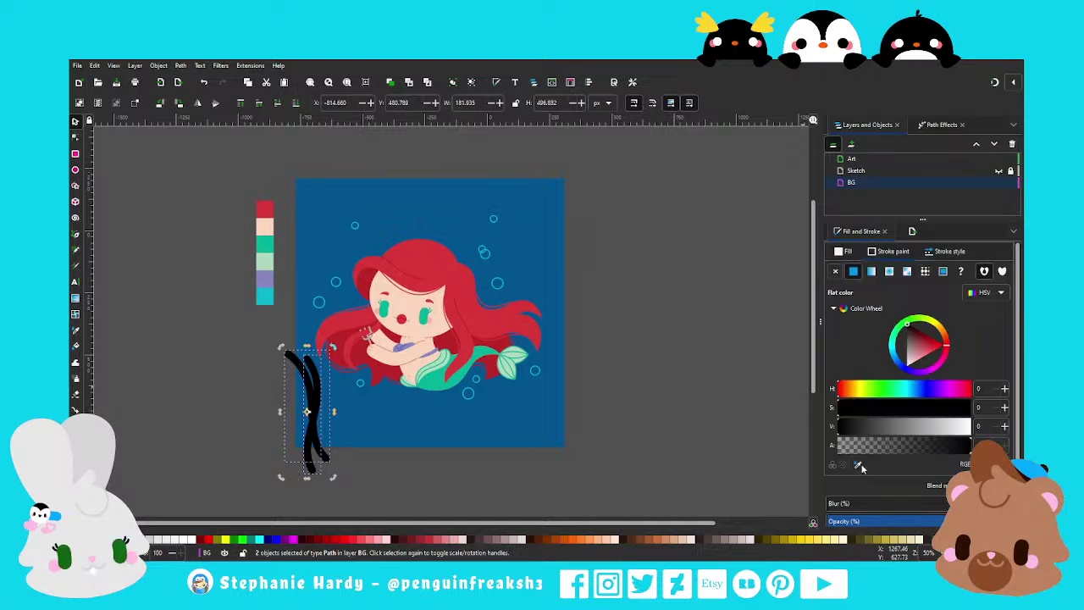
key(d)
click(443, 389)
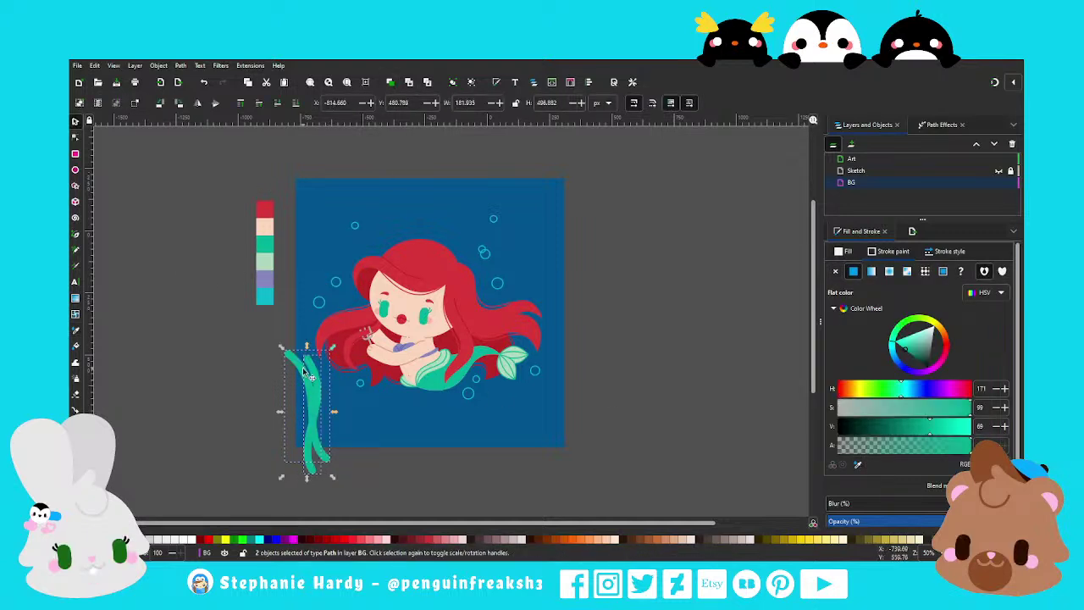
Drag the teal seaweed stalks into an overlapping clump at the lower-left corner
mouse_move(307, 382)
mouse_down()
mouse_move(319, 418)
mouse_move(310, 436)
mouse_move(309, 406)
mouse_up()
key(Escape)
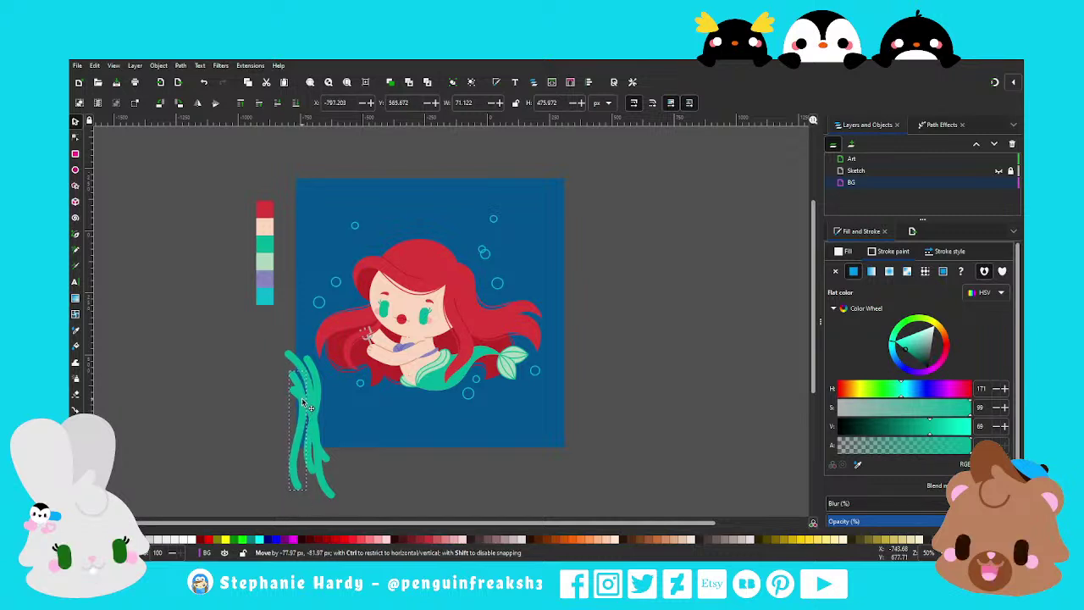
drag(307, 407, 307, 408)
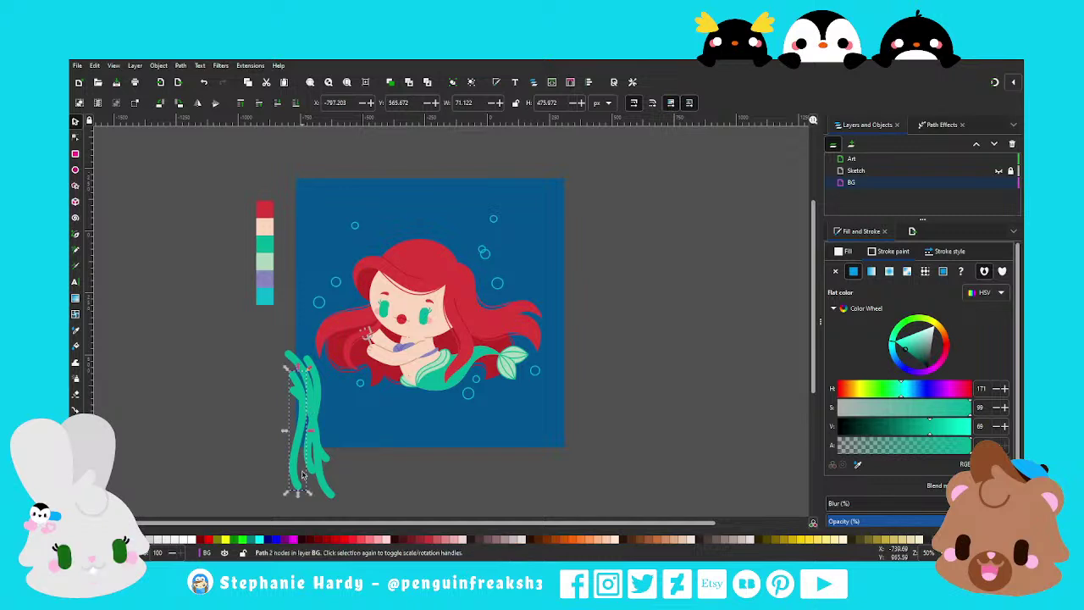
drag(311, 503, 309, 482)
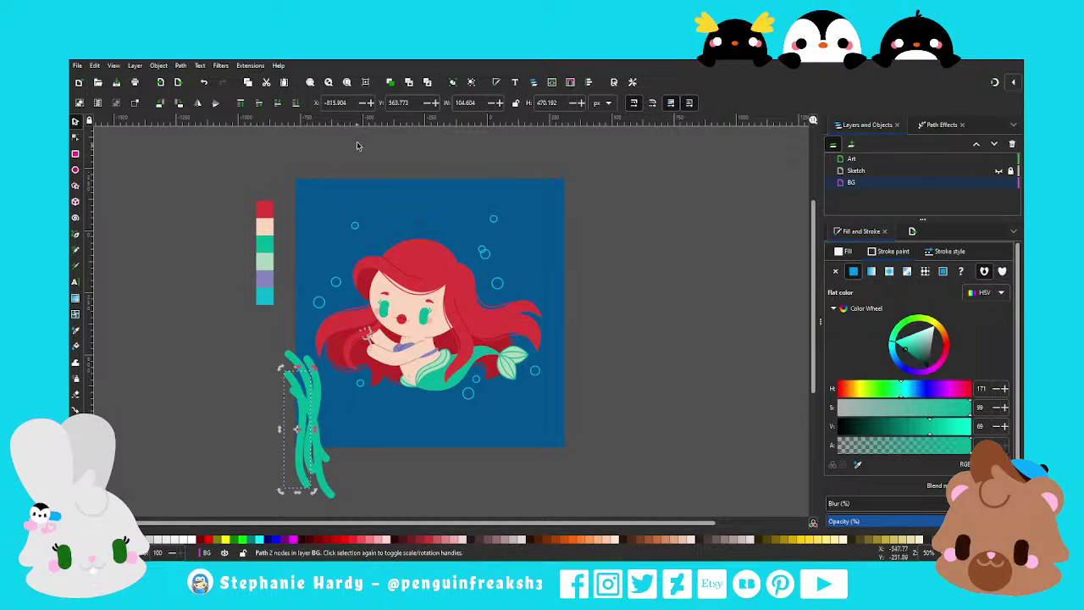
mouse_move(297, 423)
mouse_down()
mouse_move(346, 431)
mouse_move(310, 455)
mouse_move(306, 442)
mouse_move(301, 466)
mouse_up()
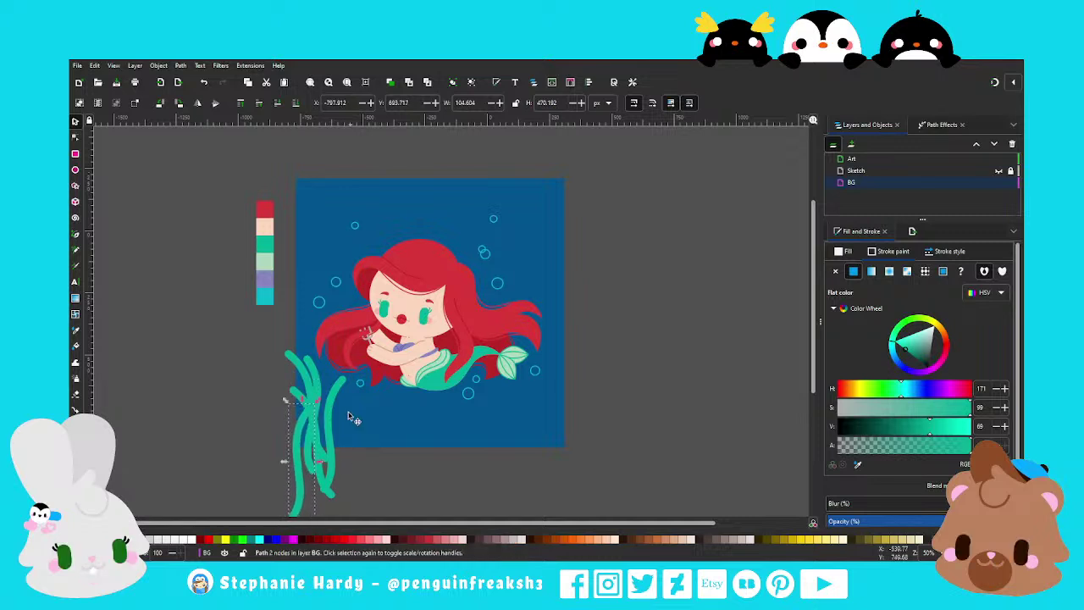
drag(344, 395, 330, 401)
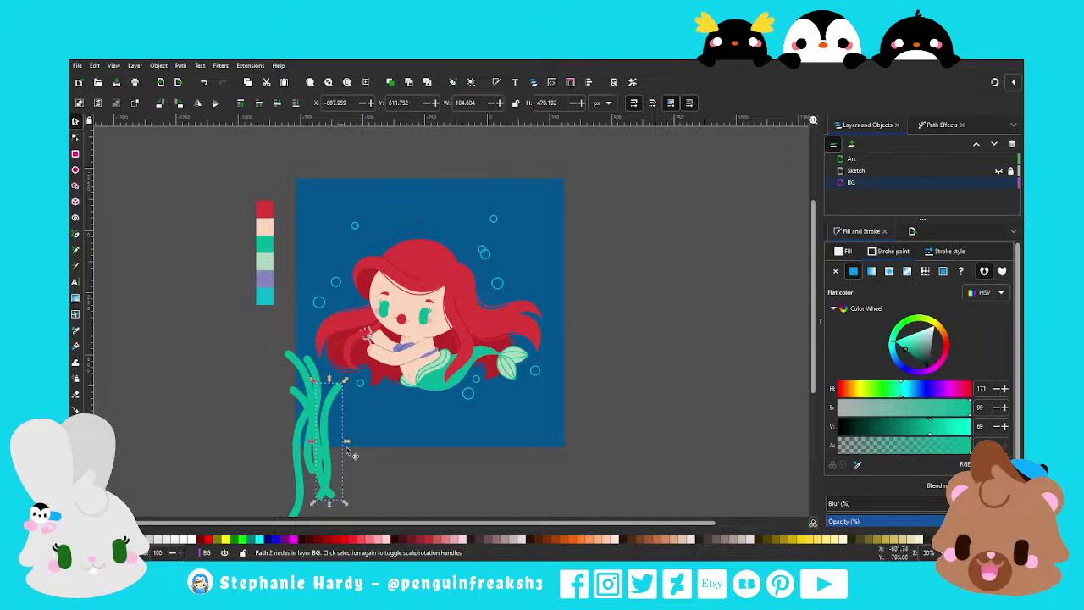
scroll(379, 456, down, 2)
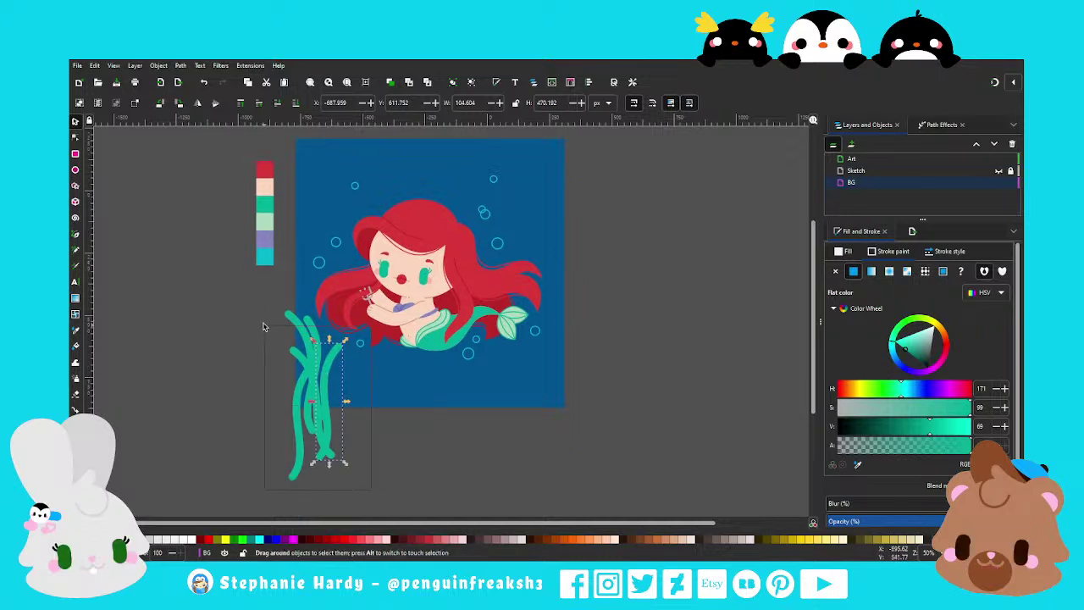
click(329, 455)
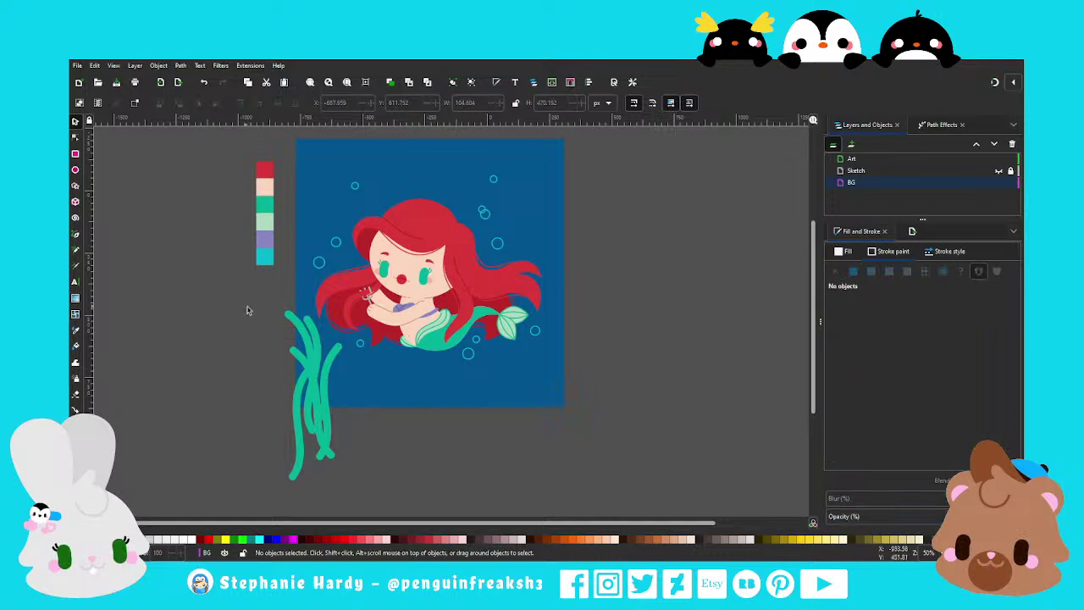
Convert the five seaweed strokes into filled paths and move the clump right
drag(247, 306, 352, 497)
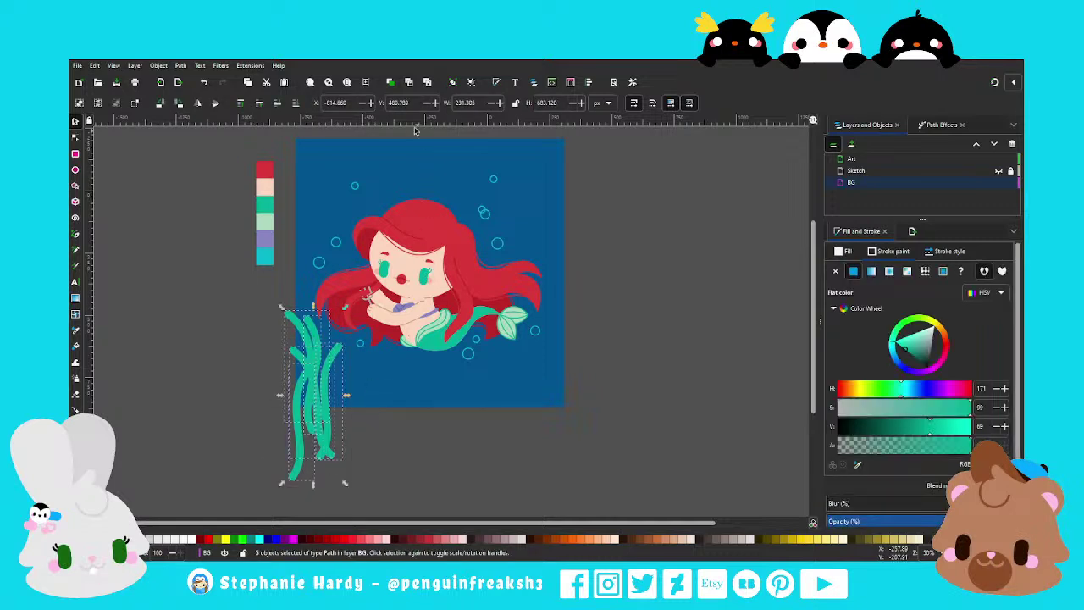
key(ctrl+shift+v)
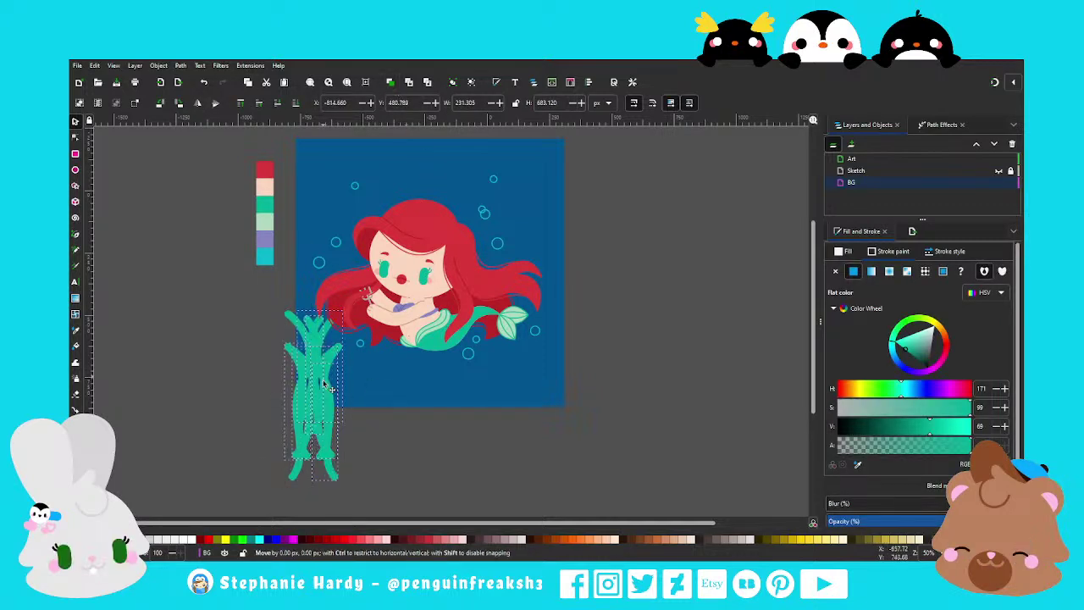
mouse_move(328, 387)
mouse_down()
mouse_move(364, 420)
mouse_move(561, 413)
mouse_move(559, 369)
mouse_up()
Duplicate the seaweed clump and position the copy at the lower right
click(391, 84)
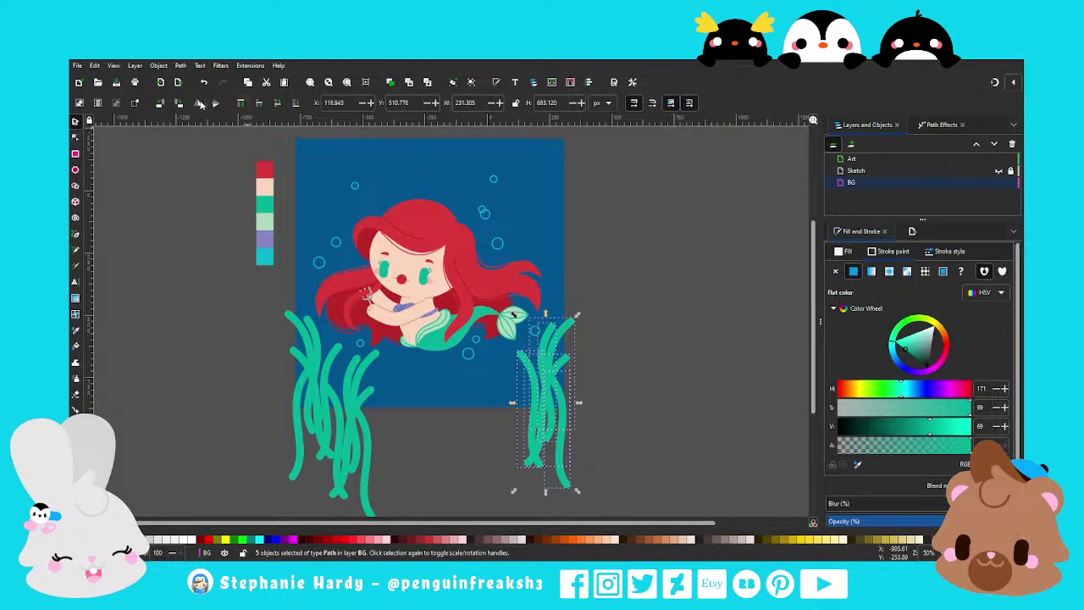
key(ctrl+d)
mouse_move(556, 376)
mouse_down()
mouse_move(518, 407)
mouse_move(525, 399)
mouse_up()
click(435, 413)
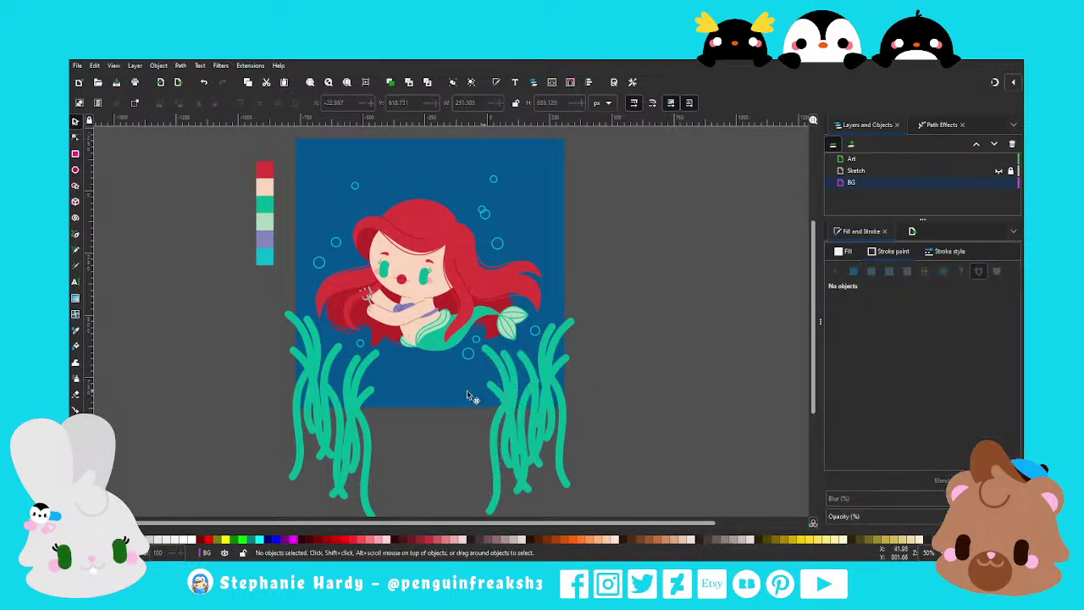
scroll(435, 413, down, 1)
scroll(435, 413, up, 1)
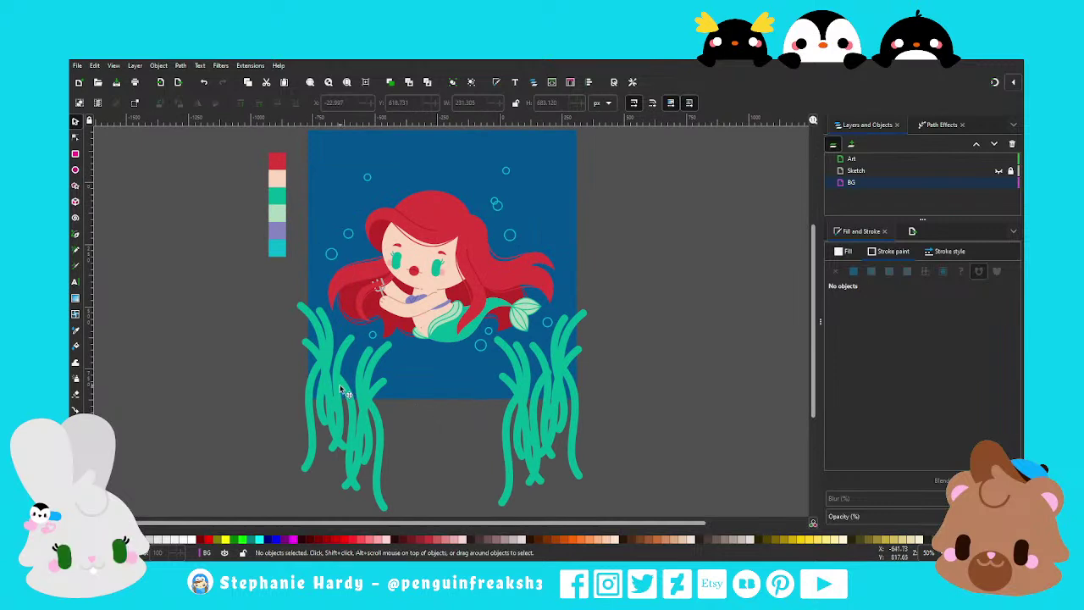
Duplicate the background rectangle and try clipping a seaweed strand to it, then undo
click(404, 379)
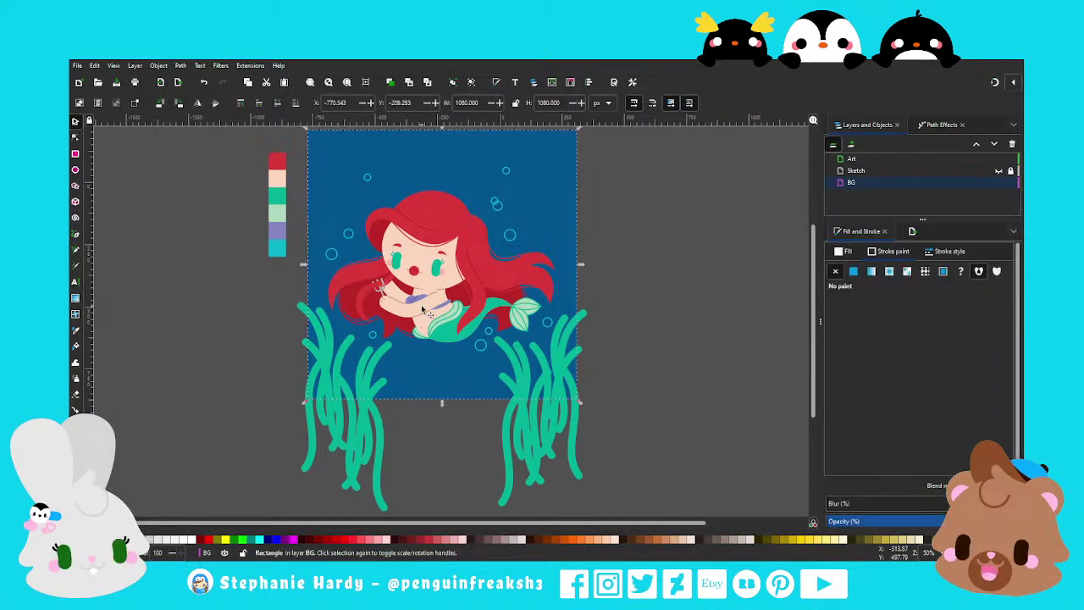
click(388, 83)
shift+click(314, 445)
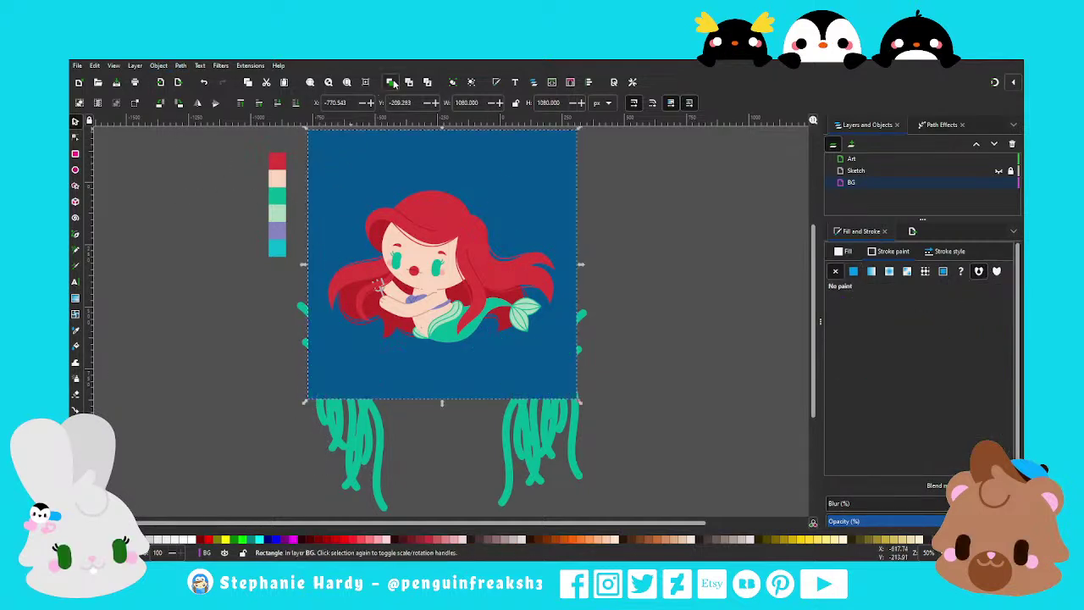
shift+click(382, 437)
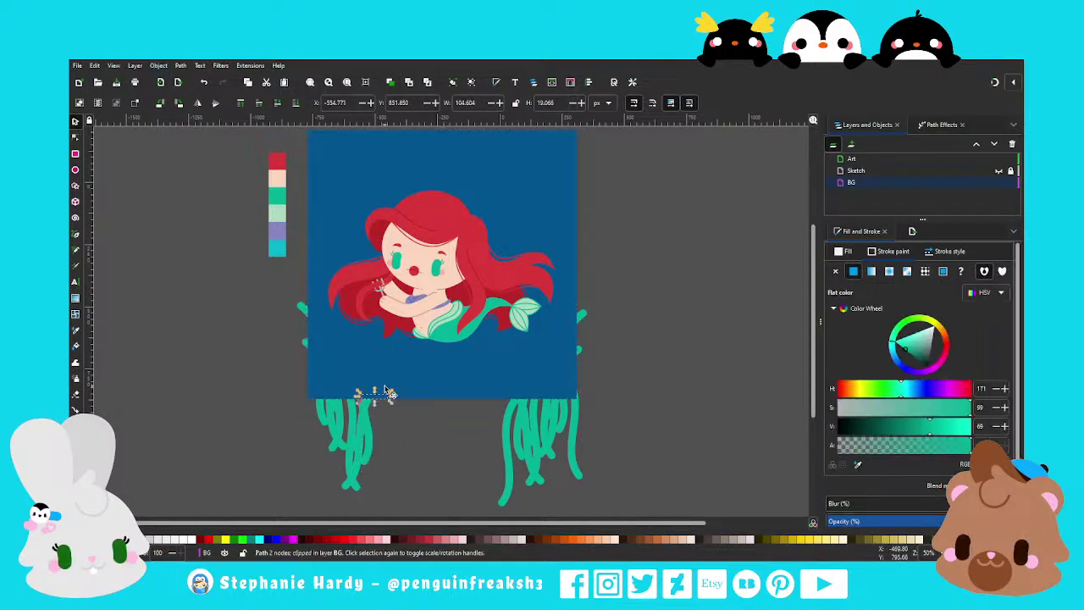
click(389, 379)
shift+click(376, 449)
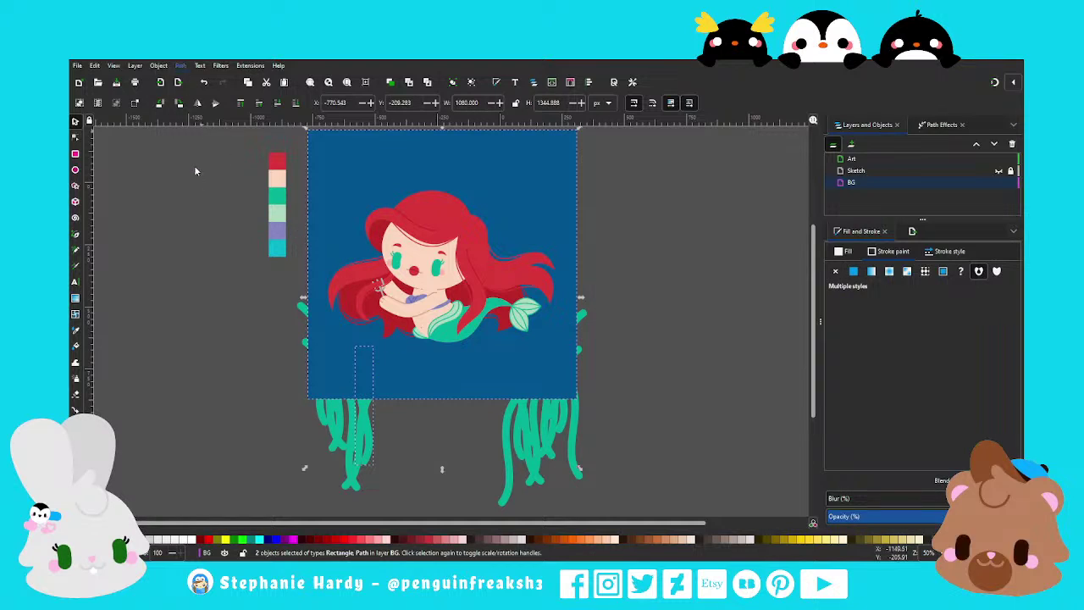
click(379, 443)
key(ctrl+z)
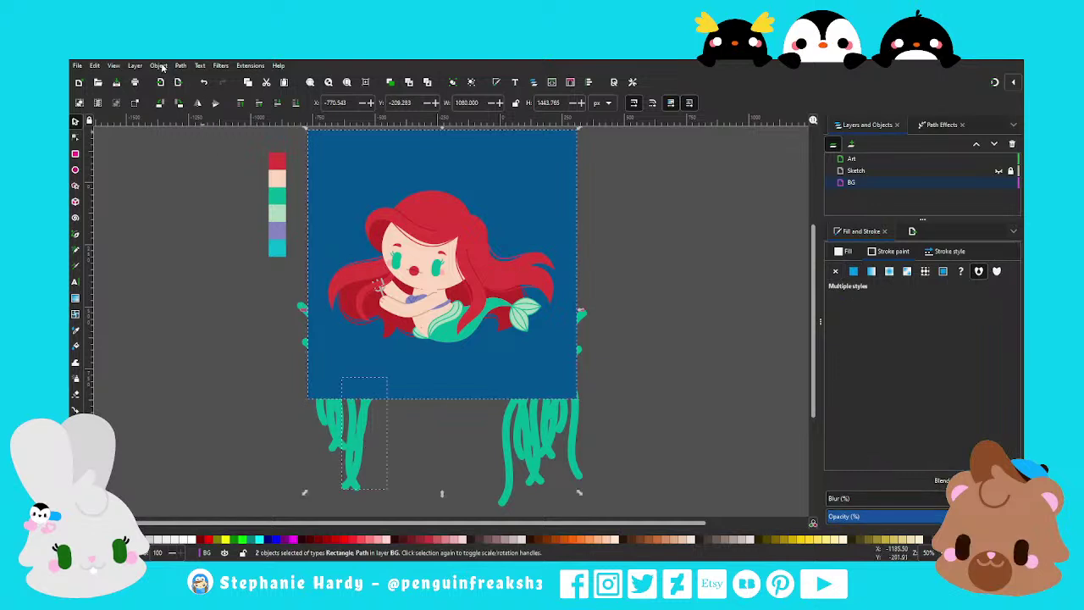
Clip a shorter seaweed strand to the background rectangle
click(379, 365)
shift+click(355, 438)
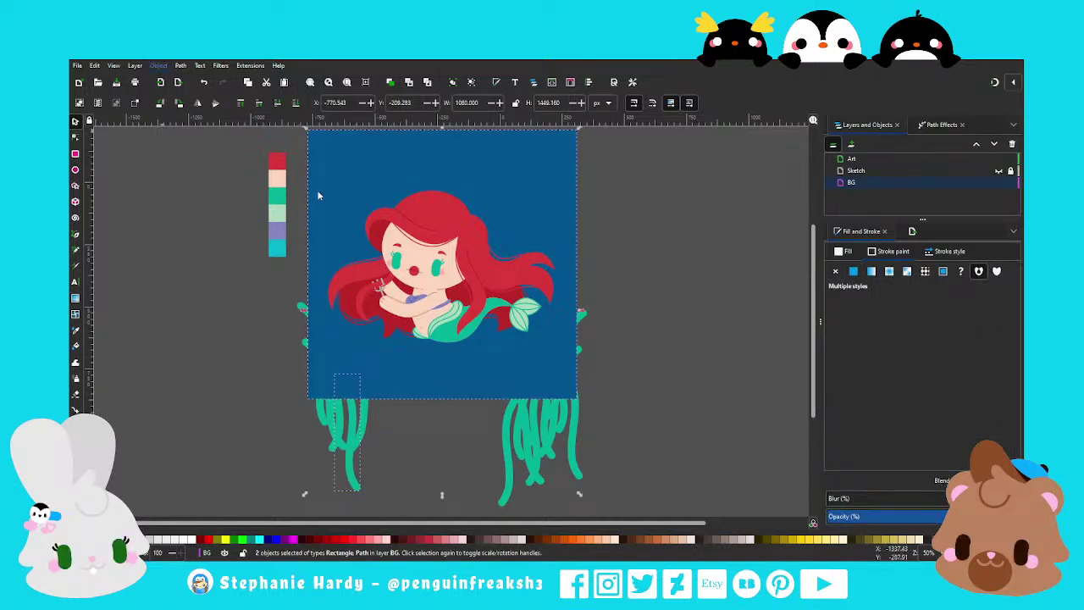
click(362, 375)
shift+click(368, 435)
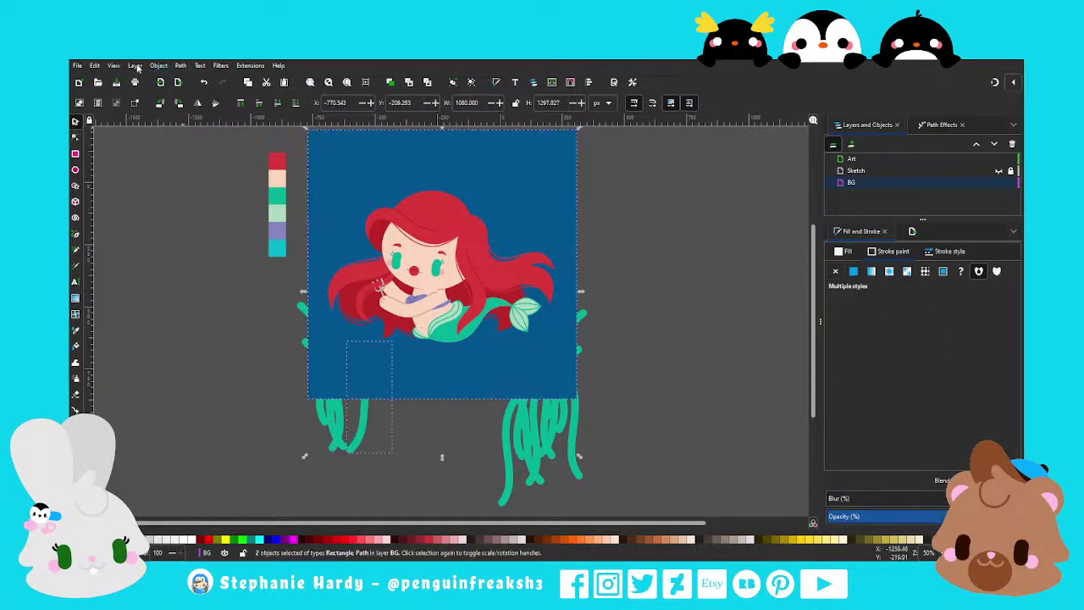
key(ctrl+alt+c)
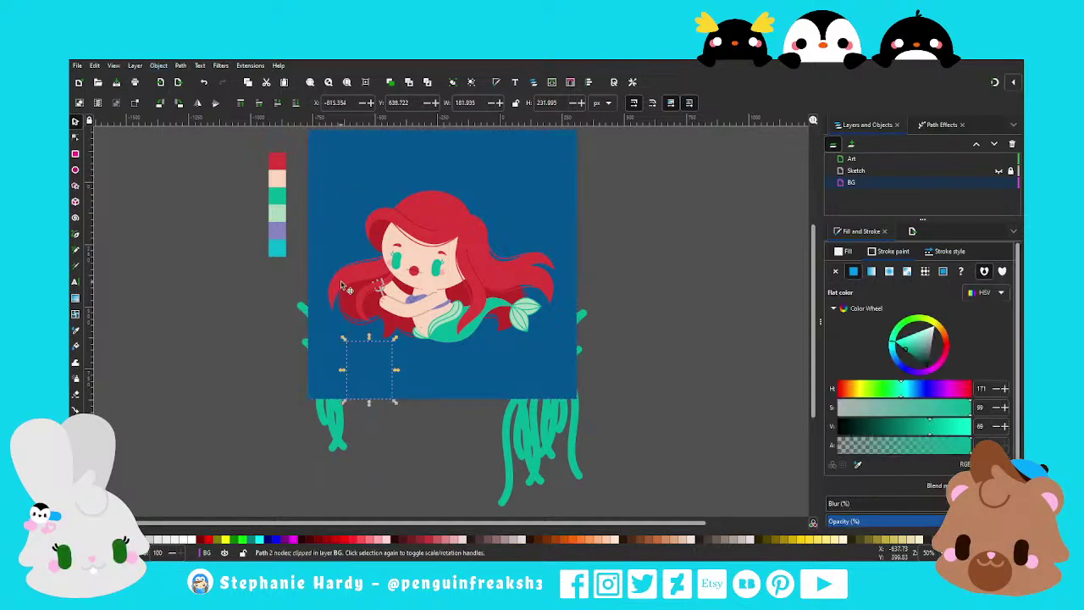
shift+click(330, 360)
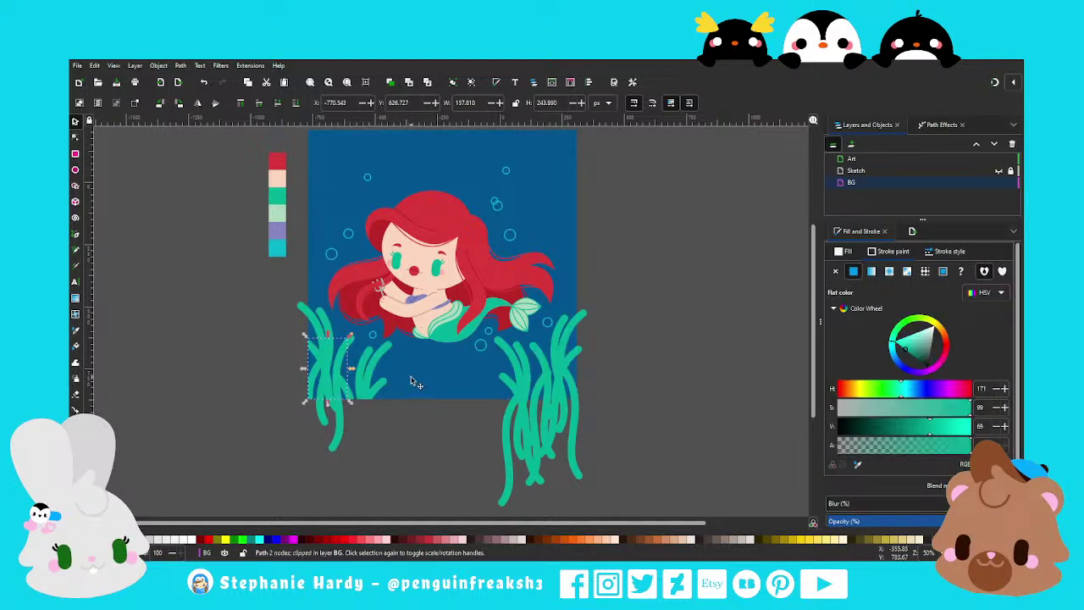
Clip the left seaweed to a background copy, trimming it at the bottom and left edges
click(411, 382)
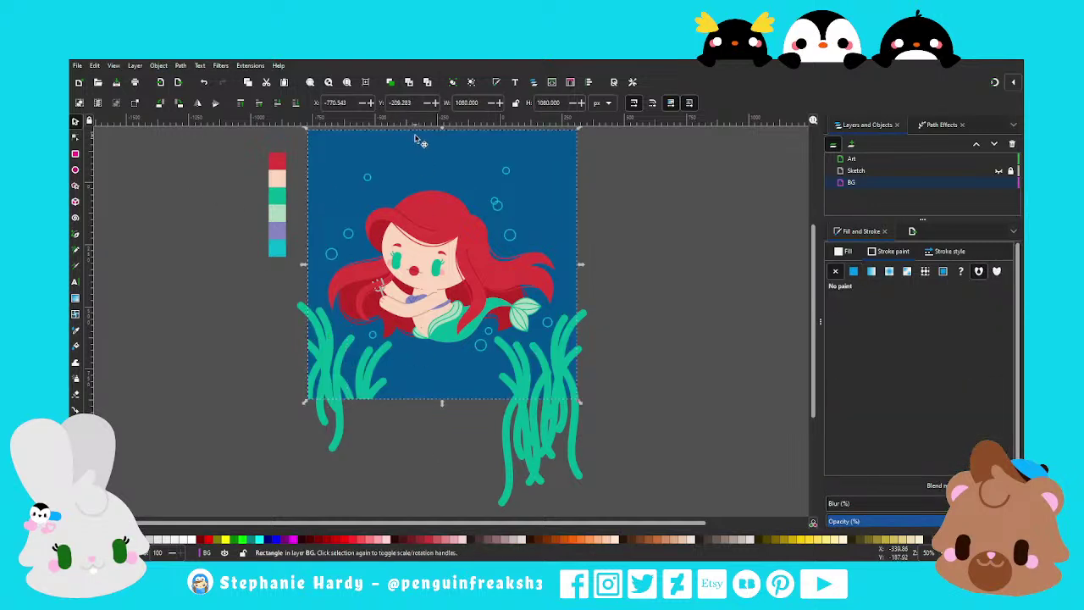
click(391, 83)
shift+click(343, 446)
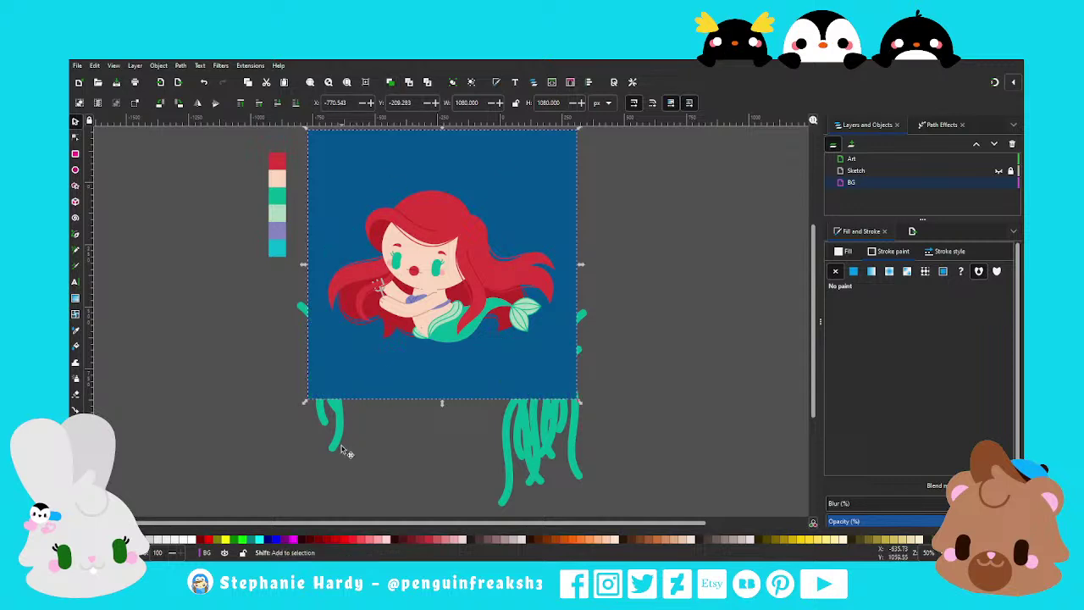
shift+click(301, 308)
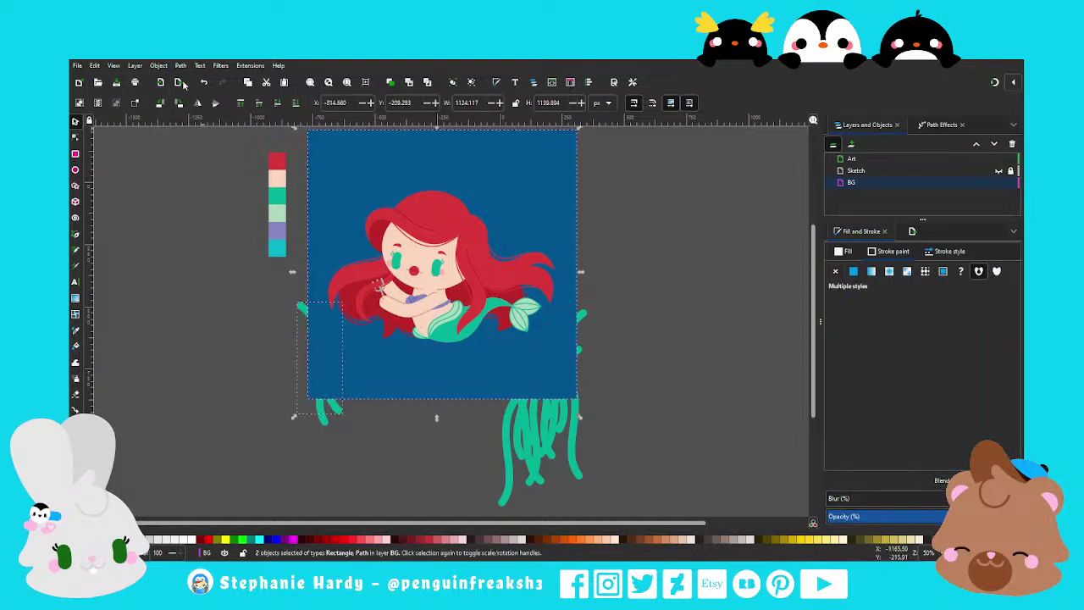
click(363, 375)
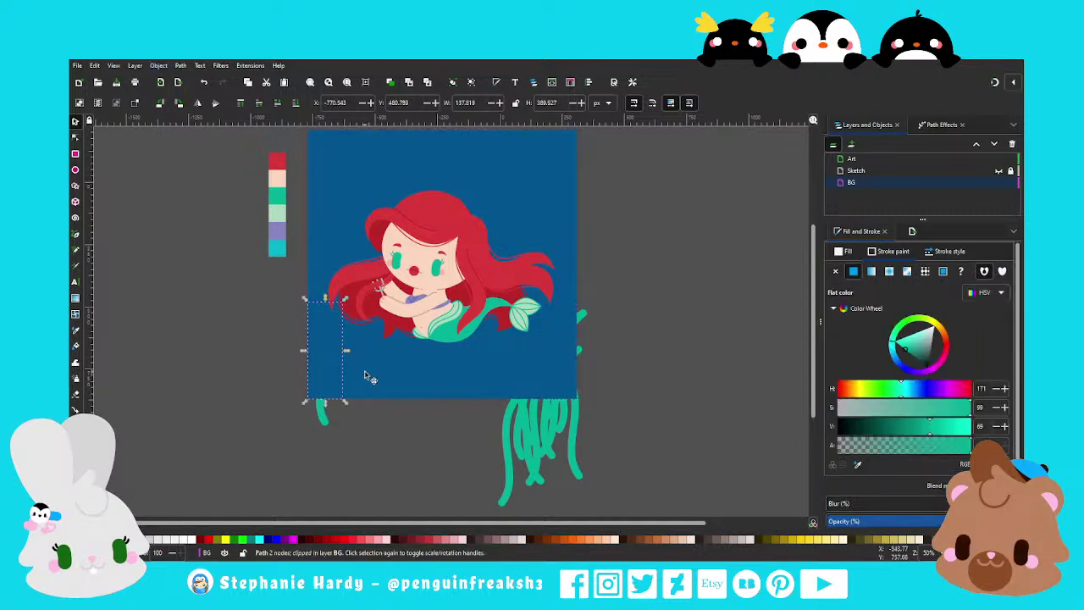
shift+click(323, 428)
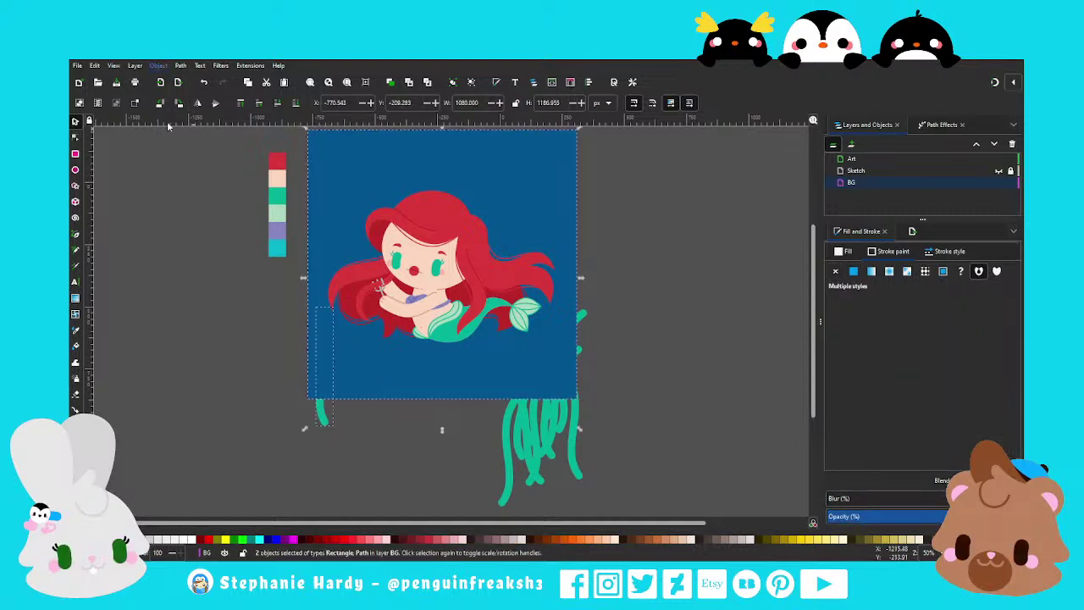
key(ctrl+alt+c)
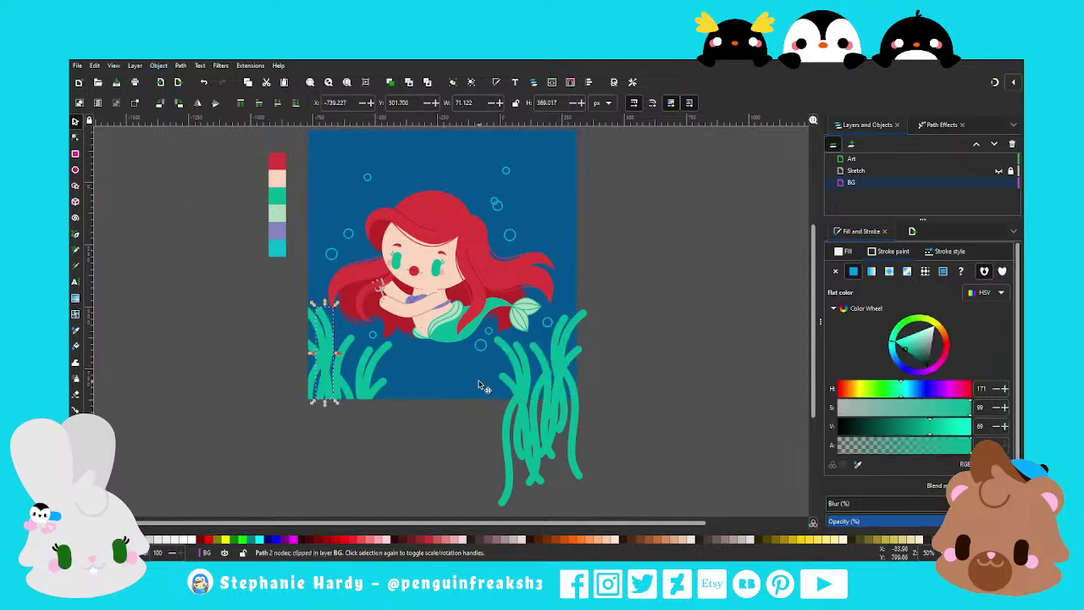
click(372, 424)
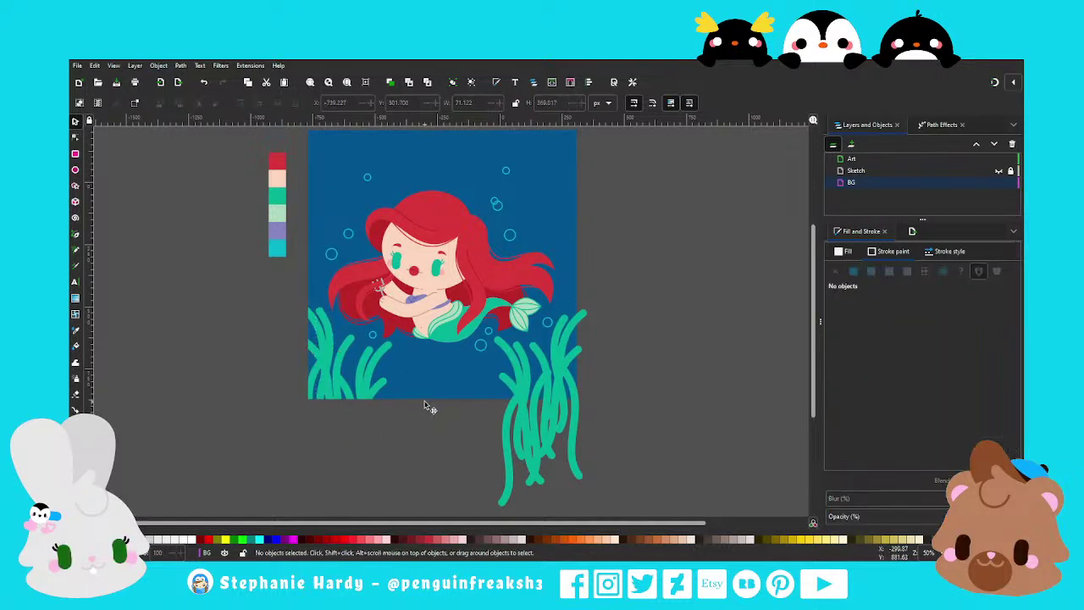
scroll(425, 404, up, 1)
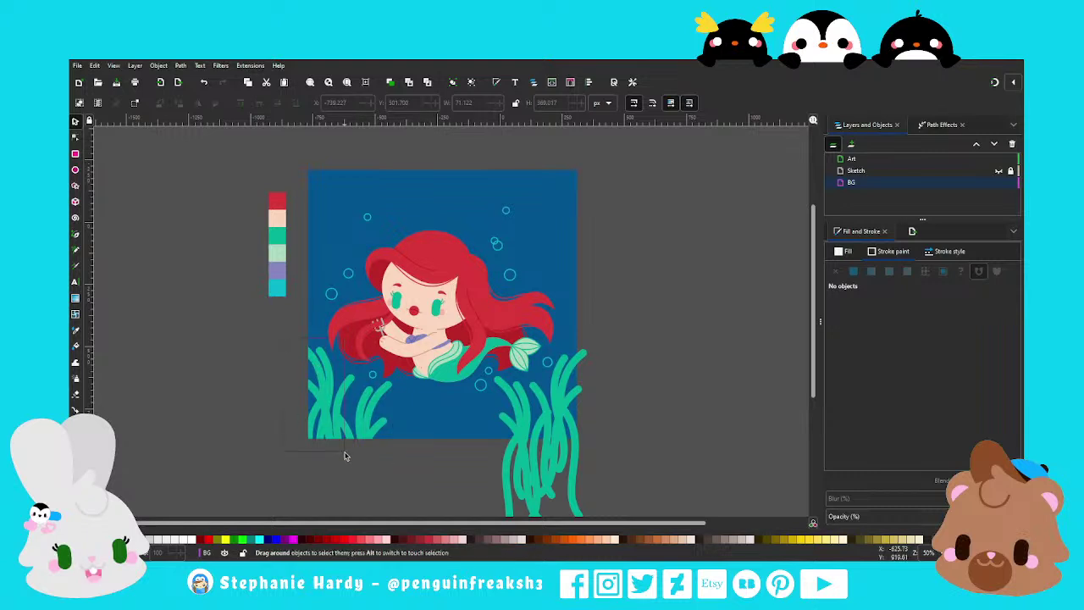
Fill the left seaweed stalks with a darker blue than the background
mouse_move(284, 342)
mouse_down()
mouse_move(357, 465)
mouse_move(345, 379)
mouse_up()
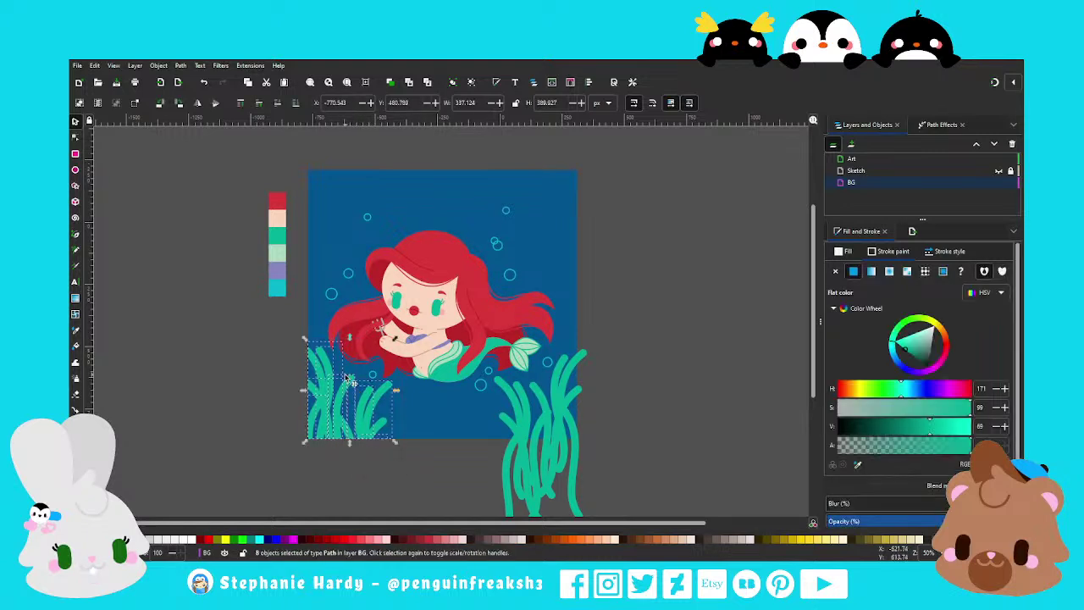
click(857, 466)
click(559, 279)
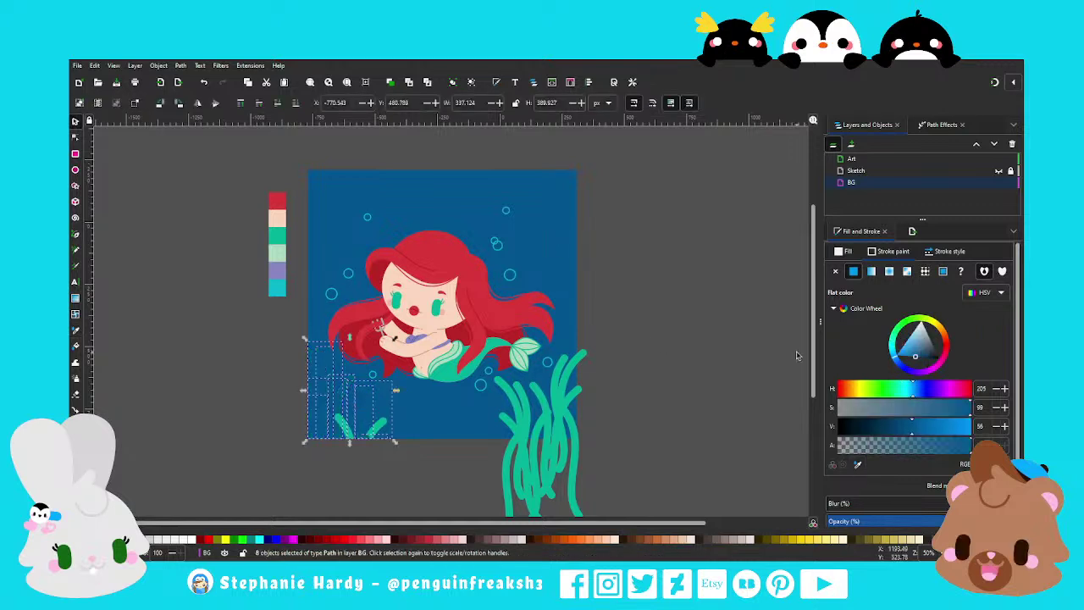
drag(919, 360, 923, 363)
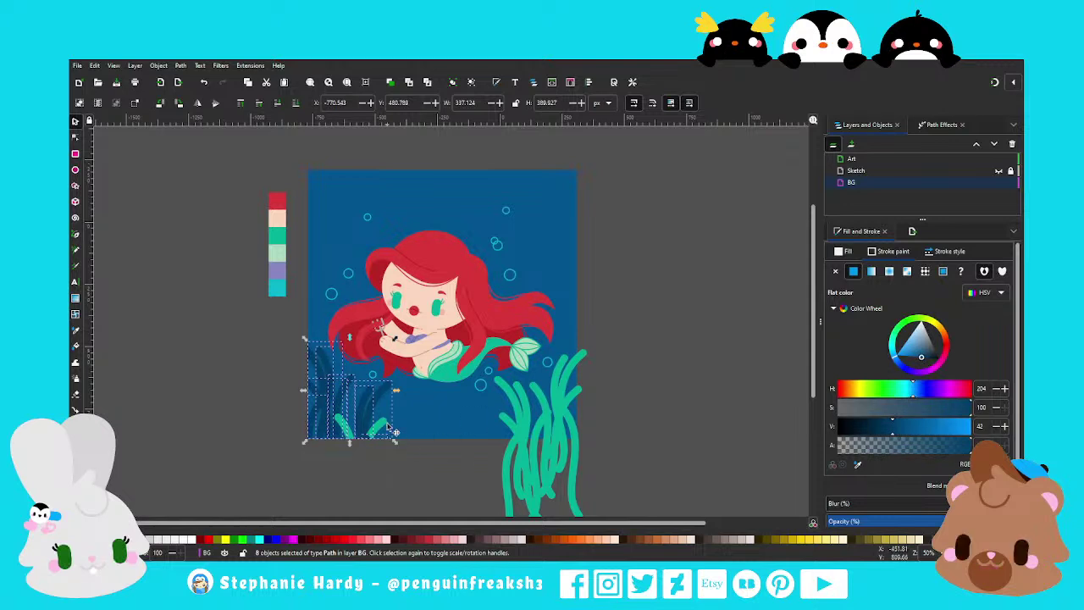
Apply the same dark blue to the two leaves at the bottom-left
drag(395, 441, 327, 406)
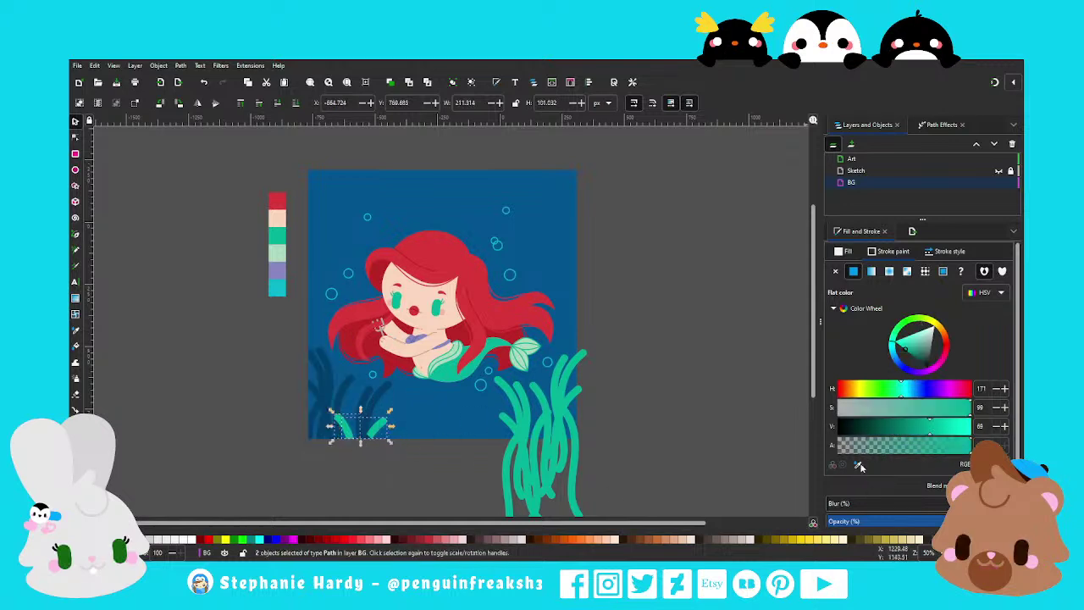
click(860, 466)
click(377, 409)
click(464, 481)
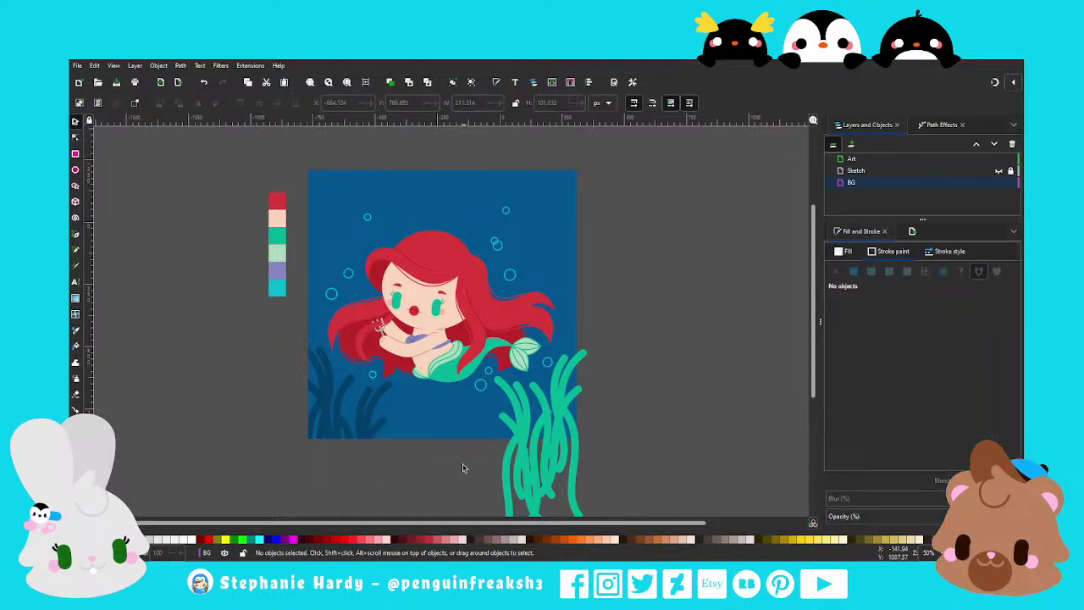
Bring a background rectangle copy forward with the right seaweed and apply Set Clip
scroll(458, 444, down, 2)
click(464, 386)
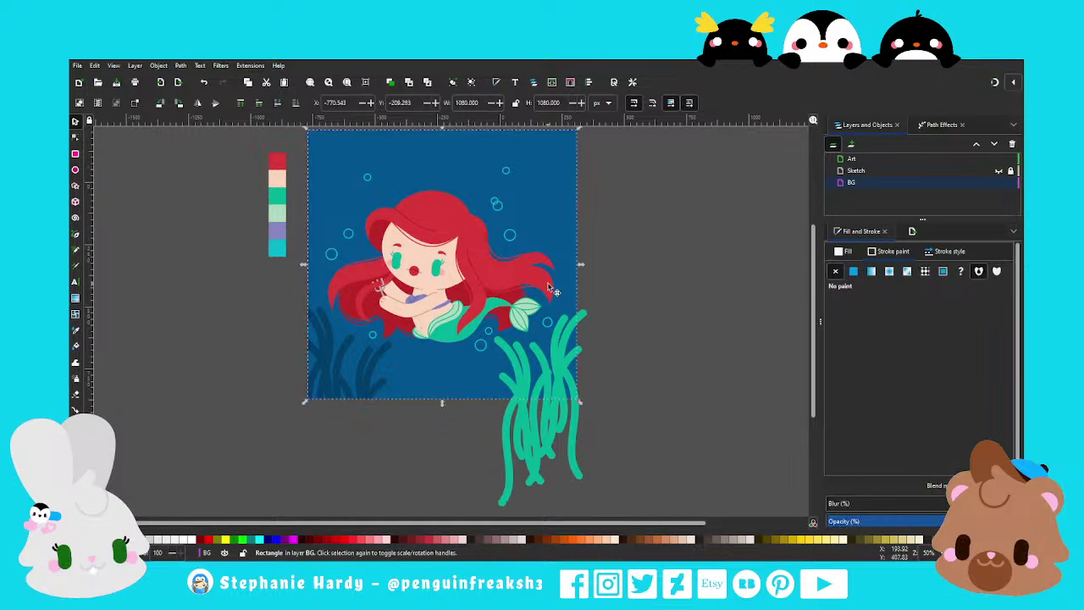
click(389, 82)
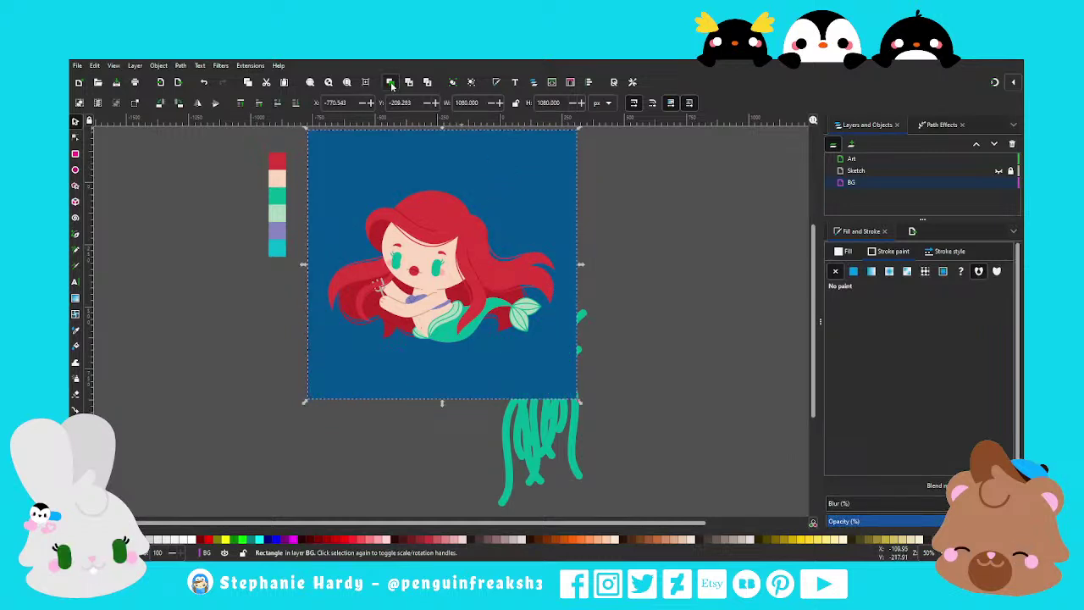
shift+click(510, 421)
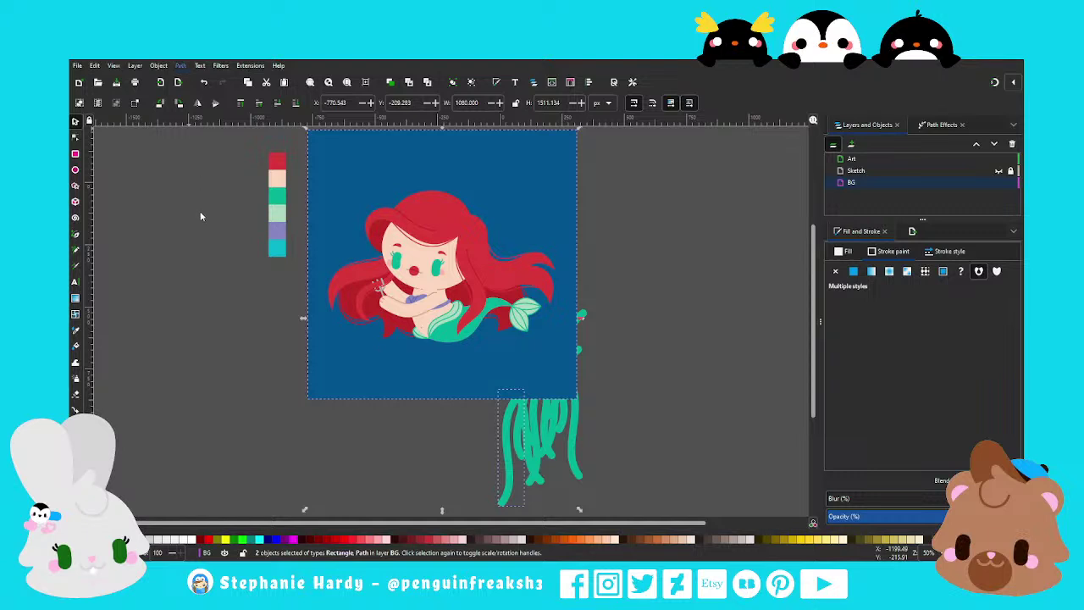
click(509, 386)
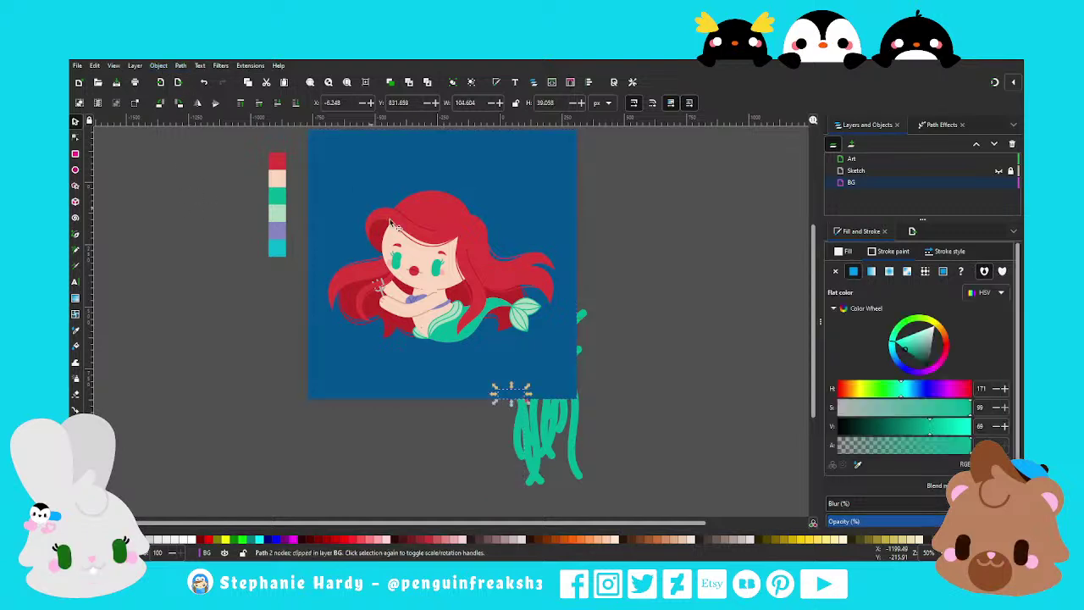
click(585, 327)
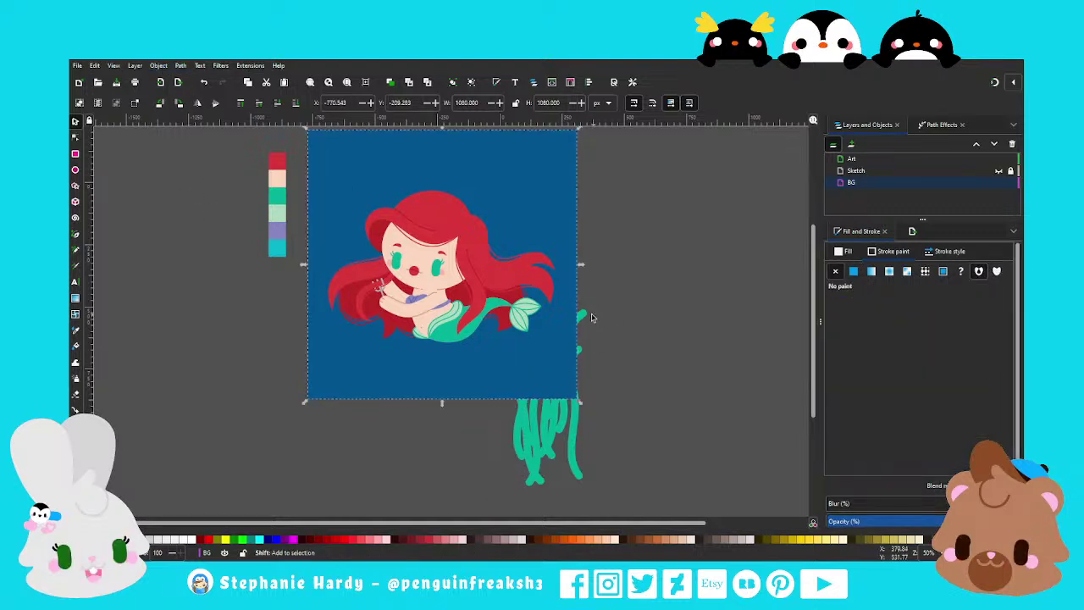
shift+click(568, 275)
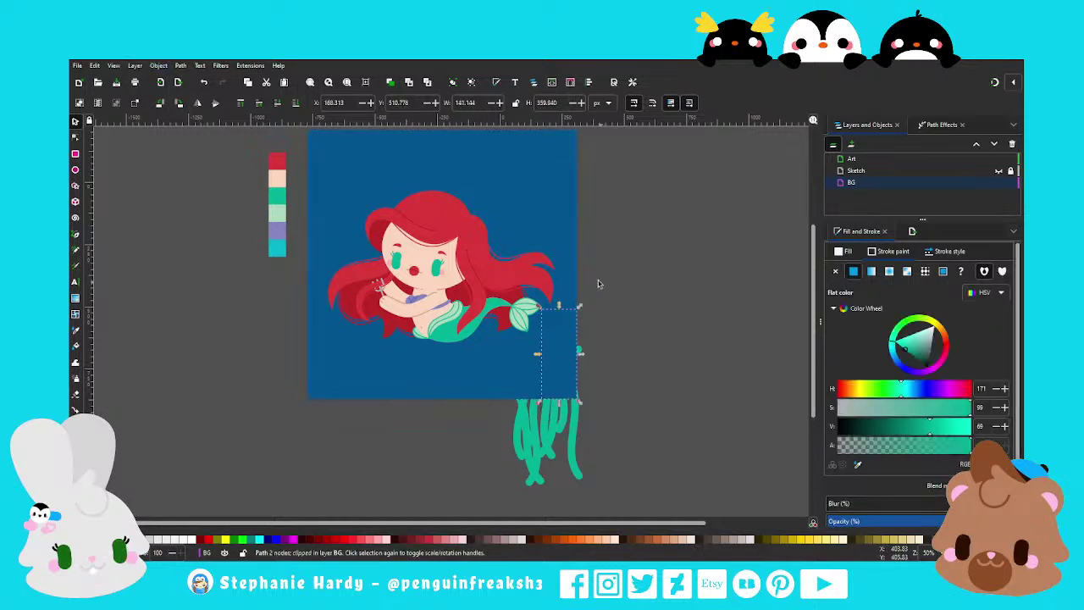
click(512, 400)
key(ctrl+a)
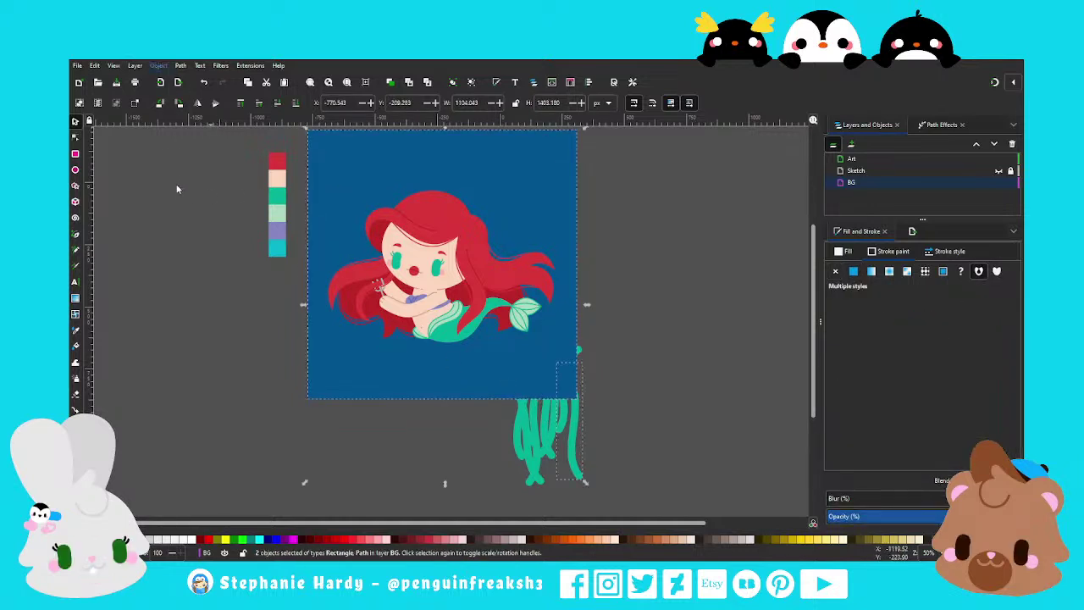
Remove the failed attempt and clip the right seaweed to the background rectangle again
click(575, 424)
key(Delete)
key(ctrl+a)
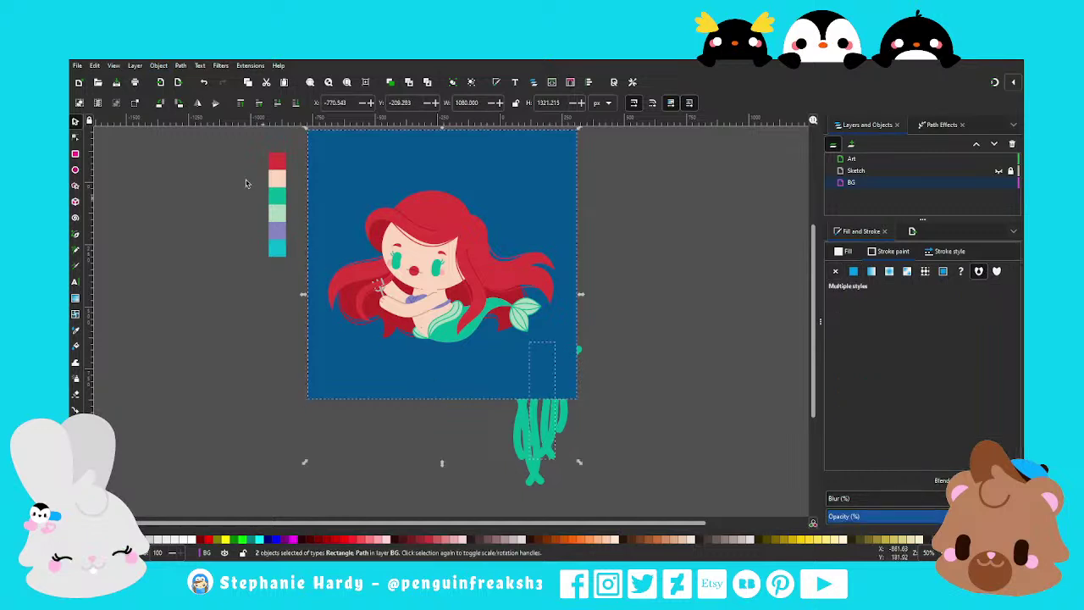
click(524, 423)
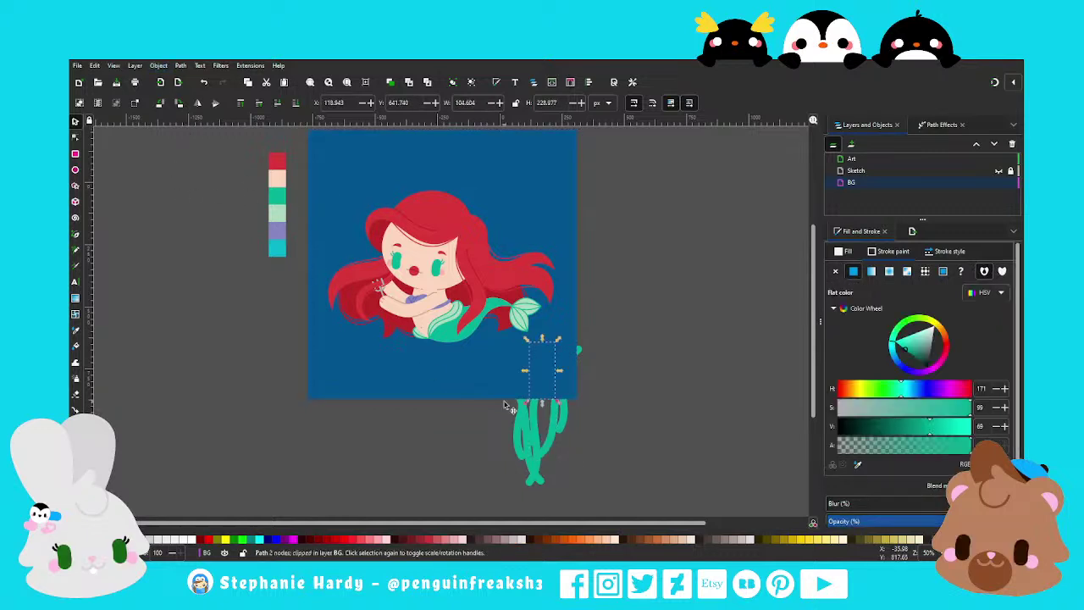
click(504, 395)
shift+click(559, 446)
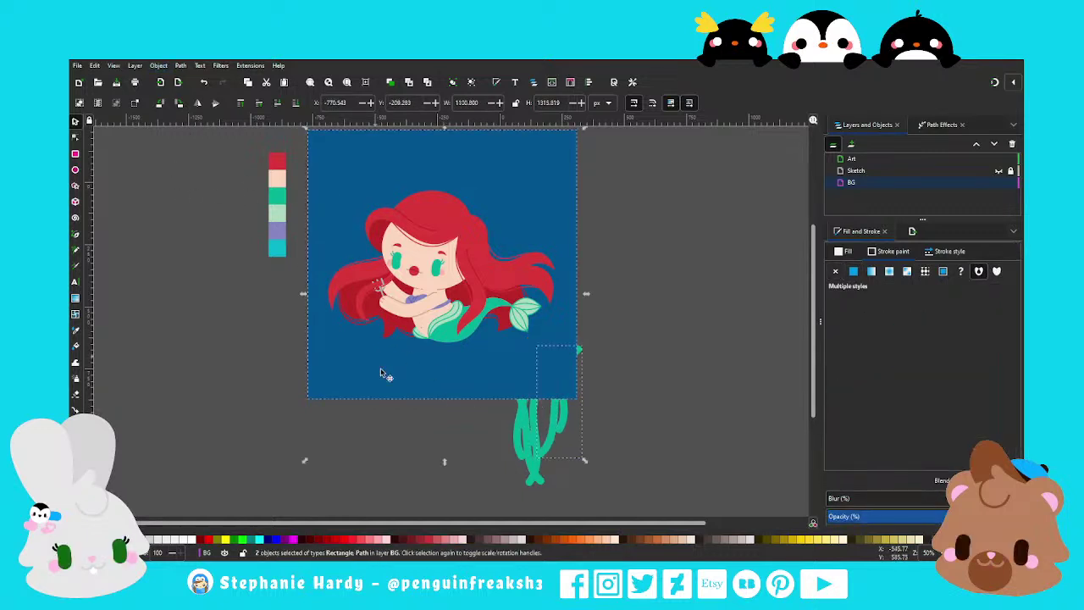
key(Escape)
key(ctrl+a)
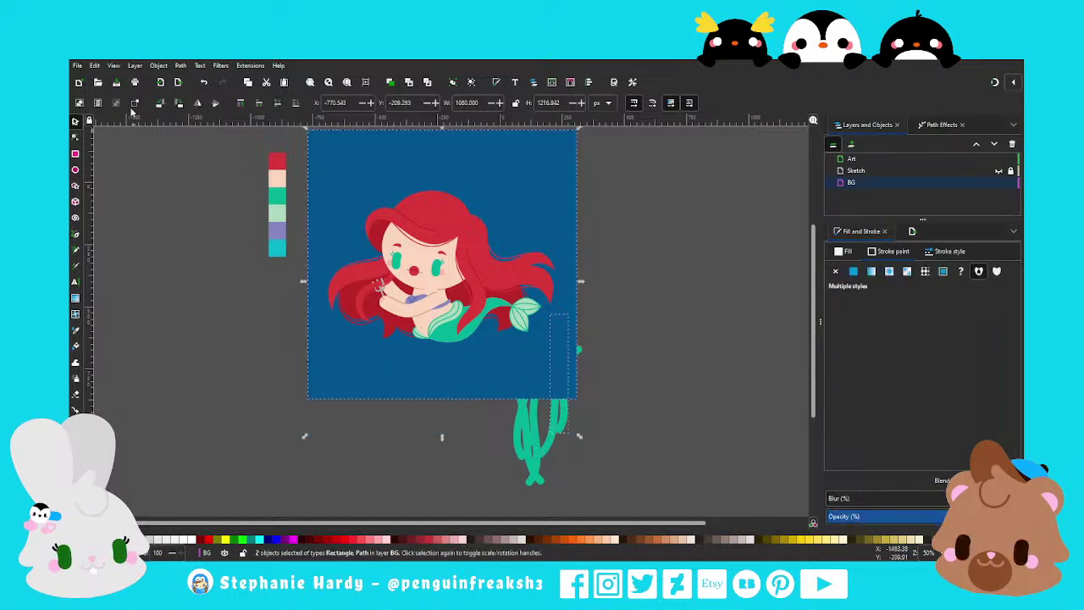
click(533, 437)
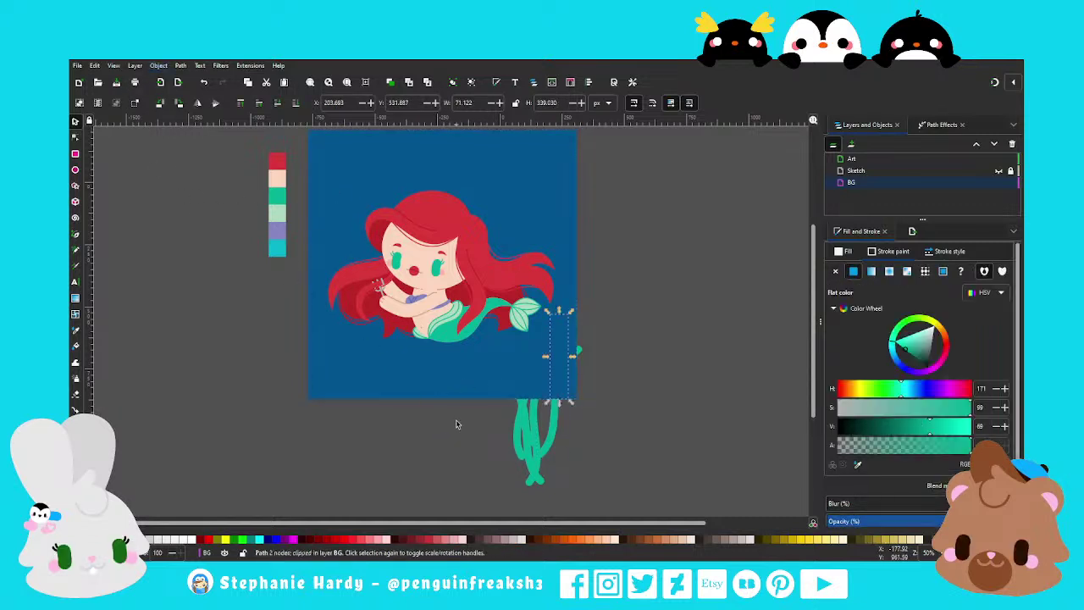
shift+click(457, 373)
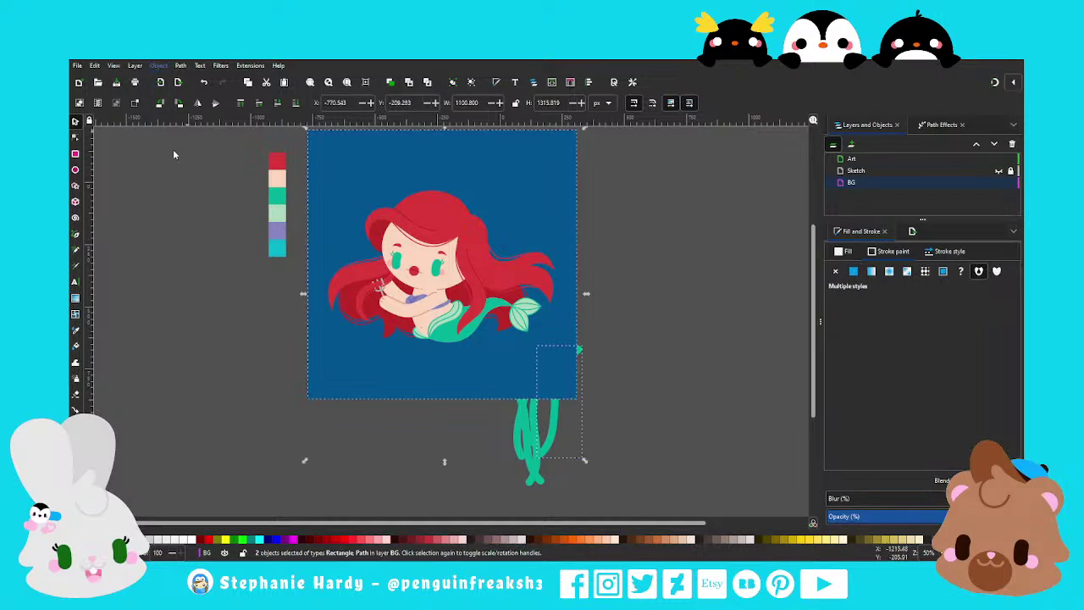
Reselect the background copy with lower seaweed strands for another clip, then undo it
click(390, 82)
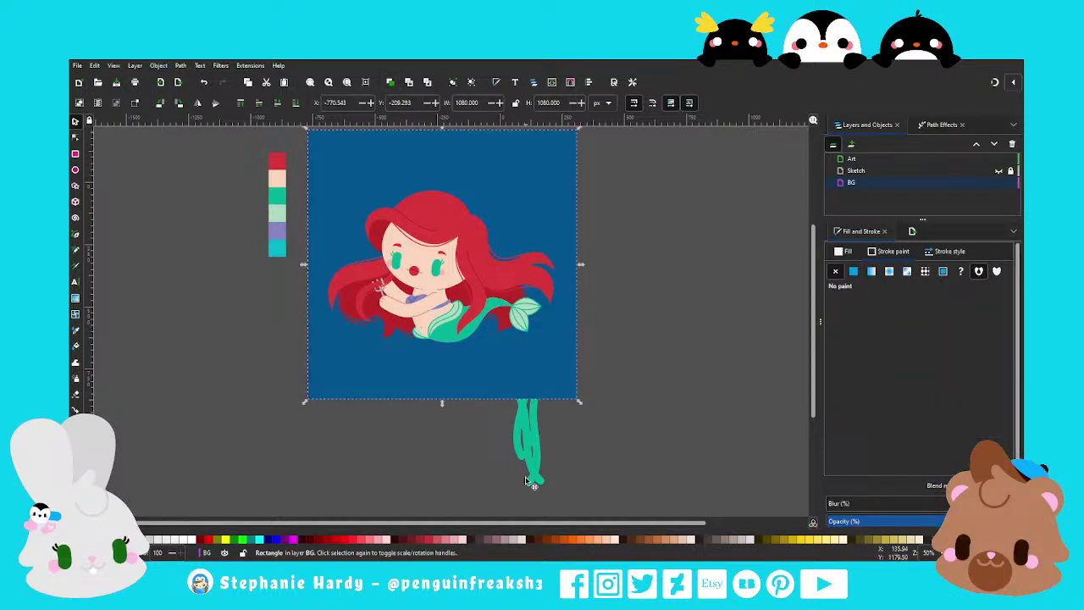
click(203, 83)
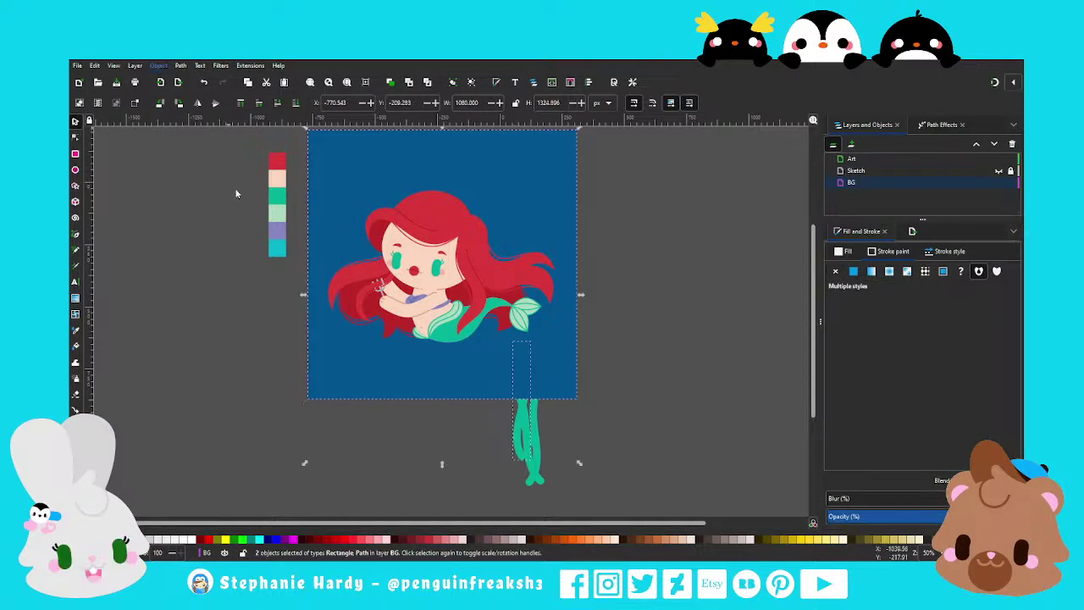
click(495, 364)
shift+click(542, 467)
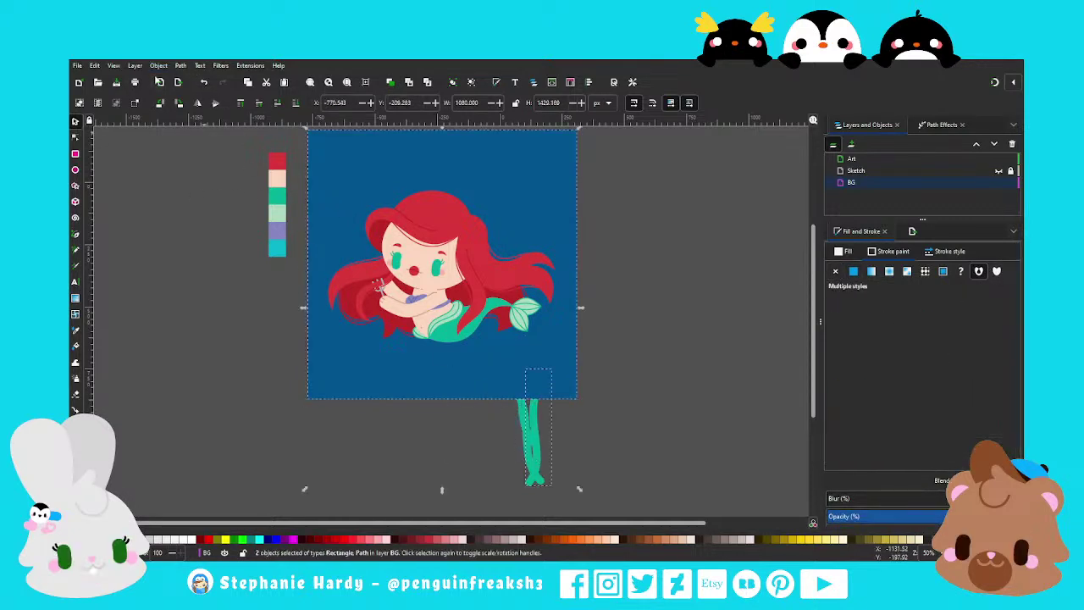
click(529, 440)
shift+click(440, 355)
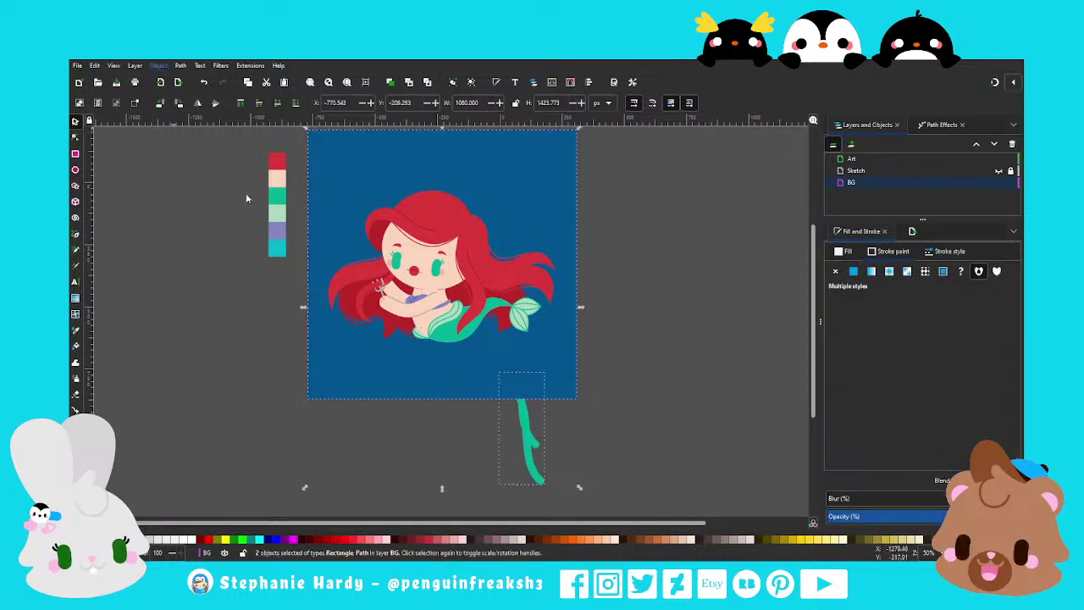
key(ctrl+z)
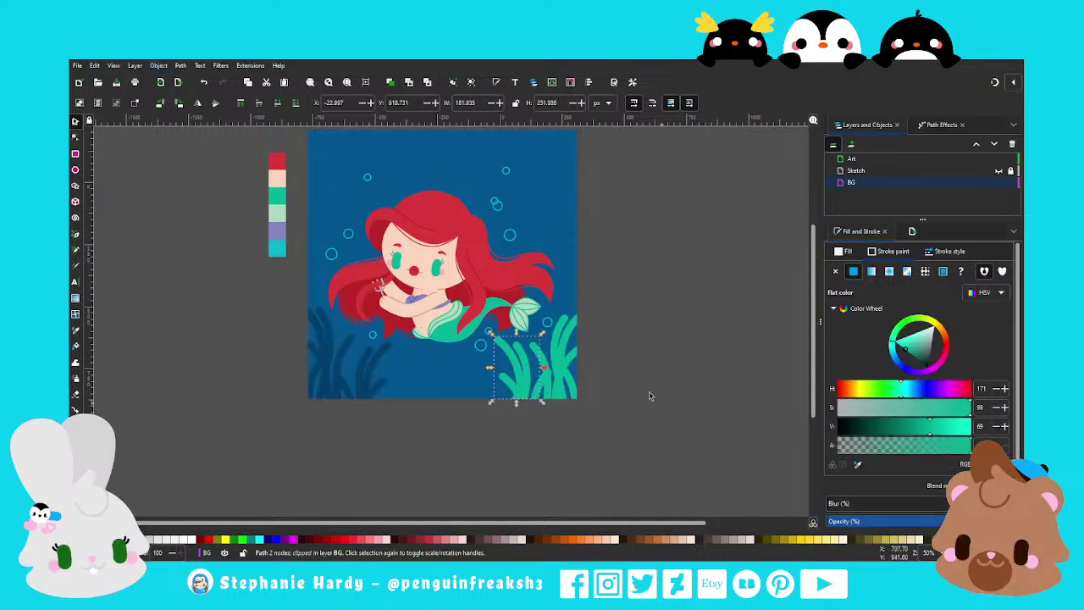
Recolour the right seaweed clump from teal to the left clump's dark navy using the Dropper
click(605, 431)
drag(607, 431, 486, 334)
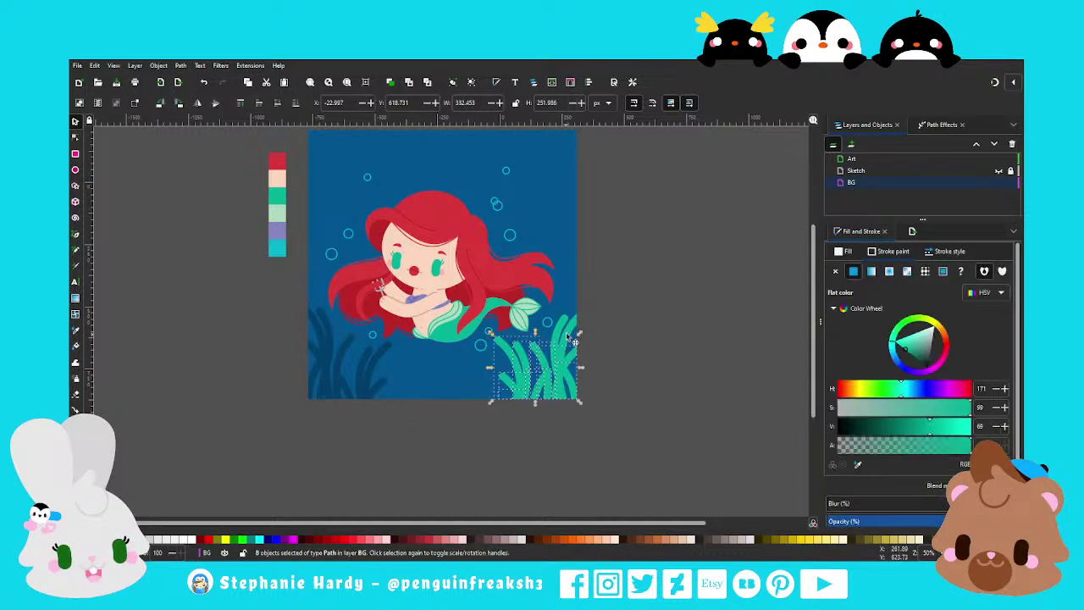
click(494, 438)
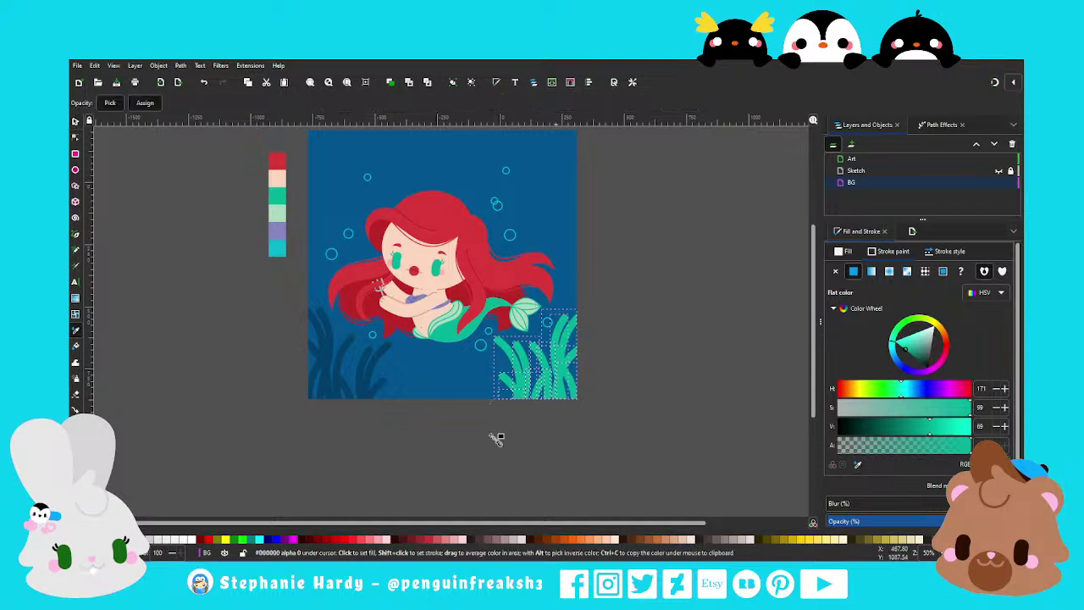
key(ctrl+z)
click(546, 457)
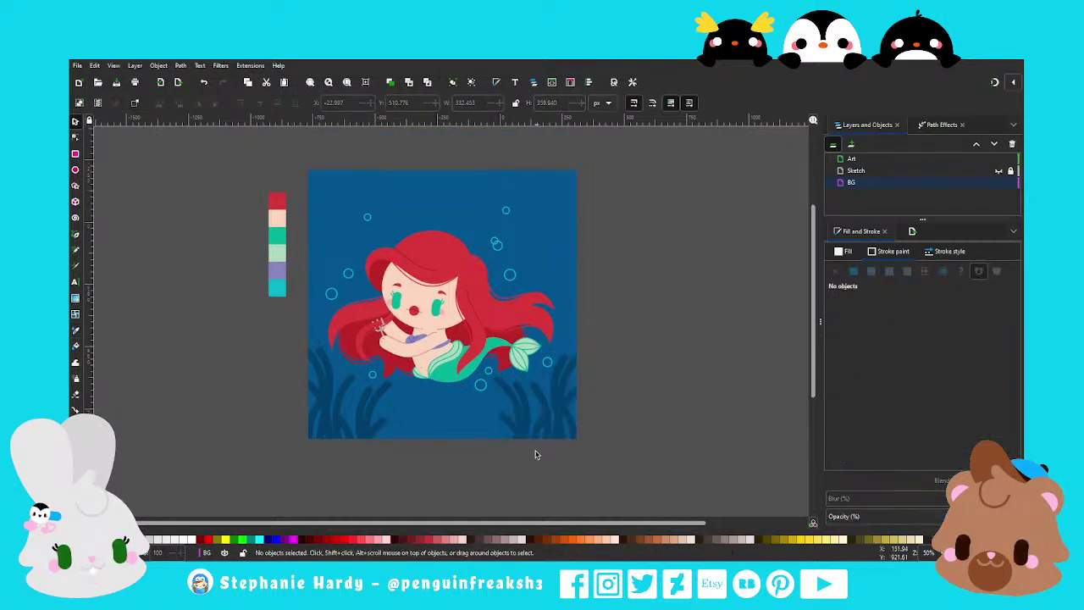
ctrl+scroll(519, 450, up, 1)
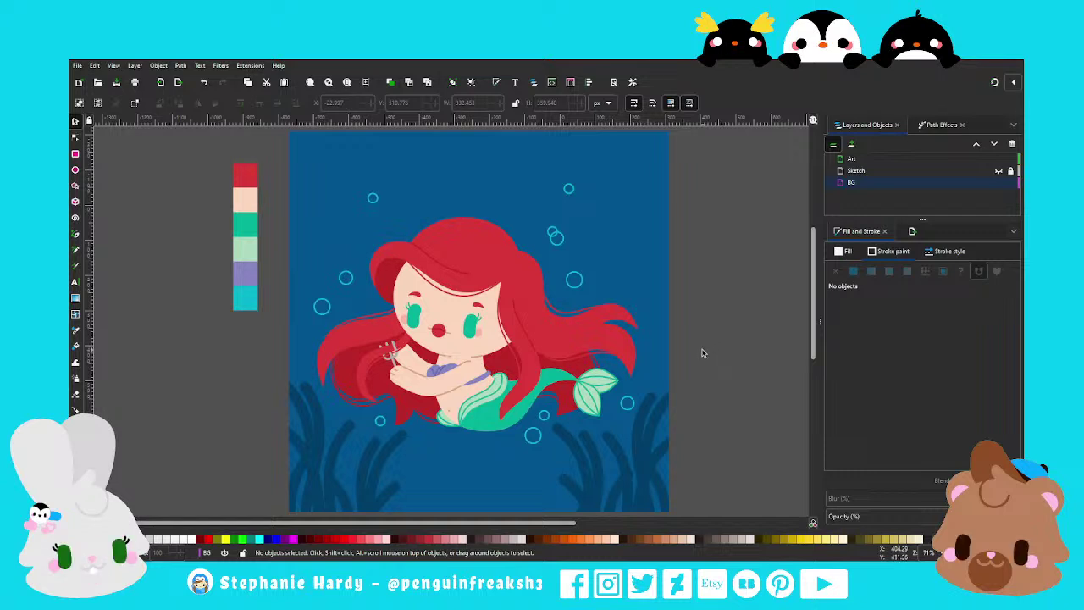
ctrl+scroll(423, 262, down, 1)
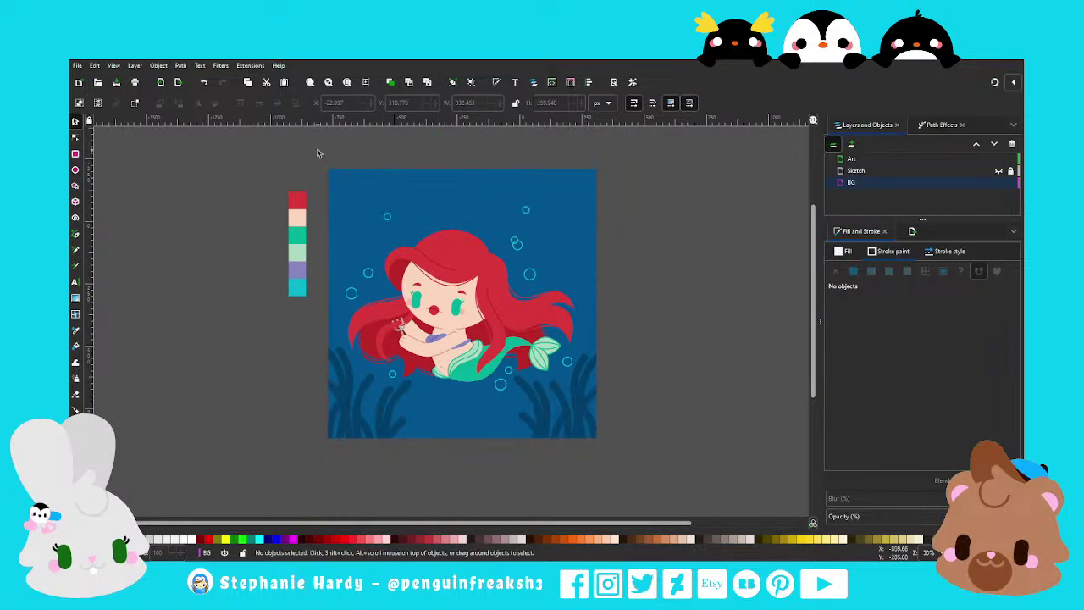
Raise the whole mermaid artwork slightly higher on the page
key(ctrl+a)
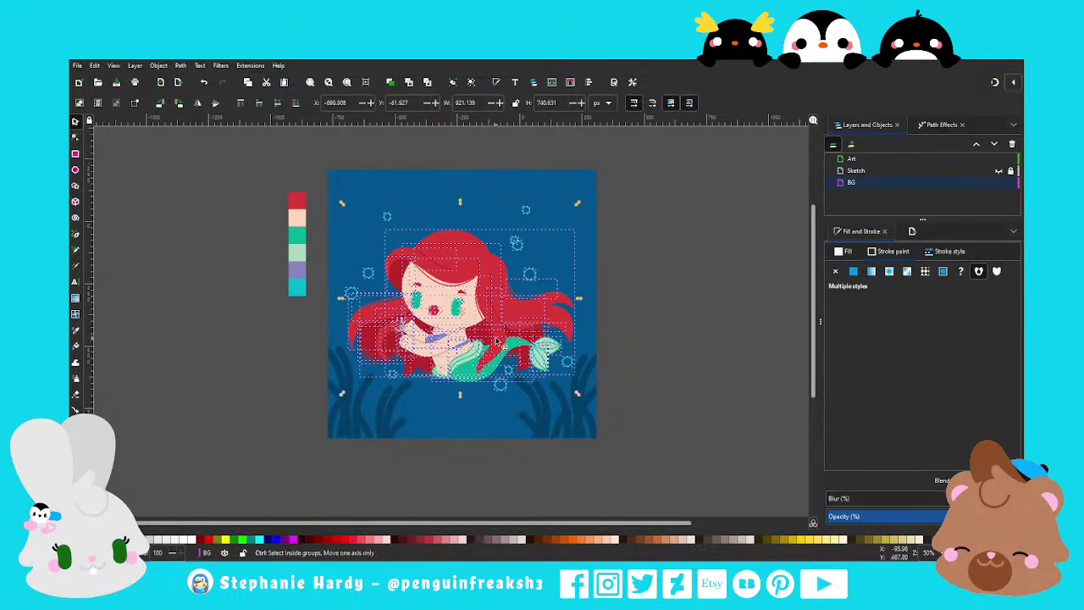
drag(498, 340, 498, 319)
key(Escape)
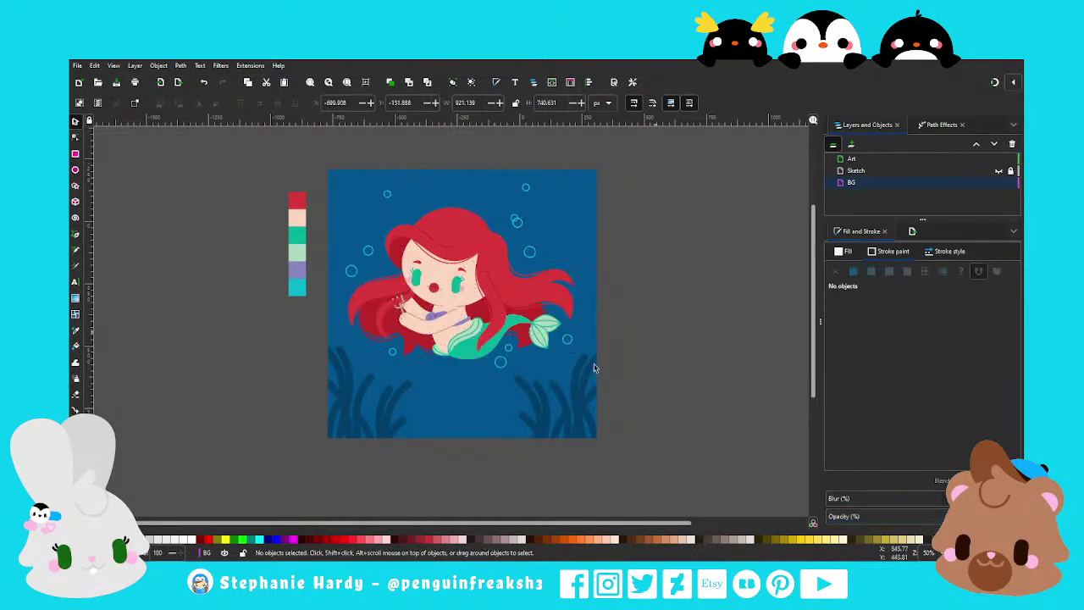
Move six seaweed stalks to the bottom centre, lower them in z-order, and group them
ctrl+scroll(473, 458, up, 1)
drag(428, 472, 340, 366)
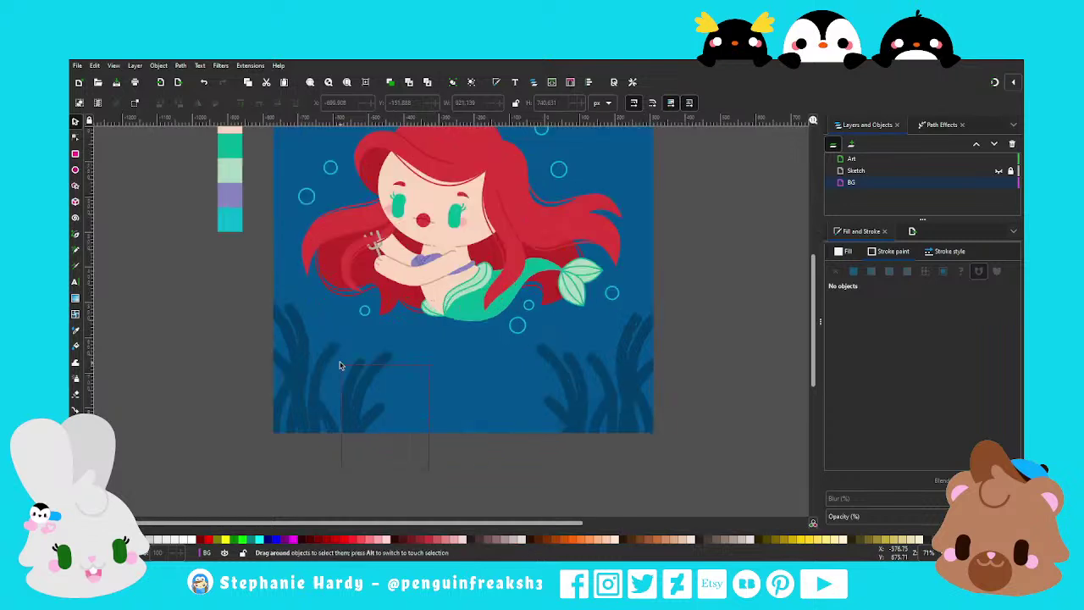
drag(295, 337, 295, 337)
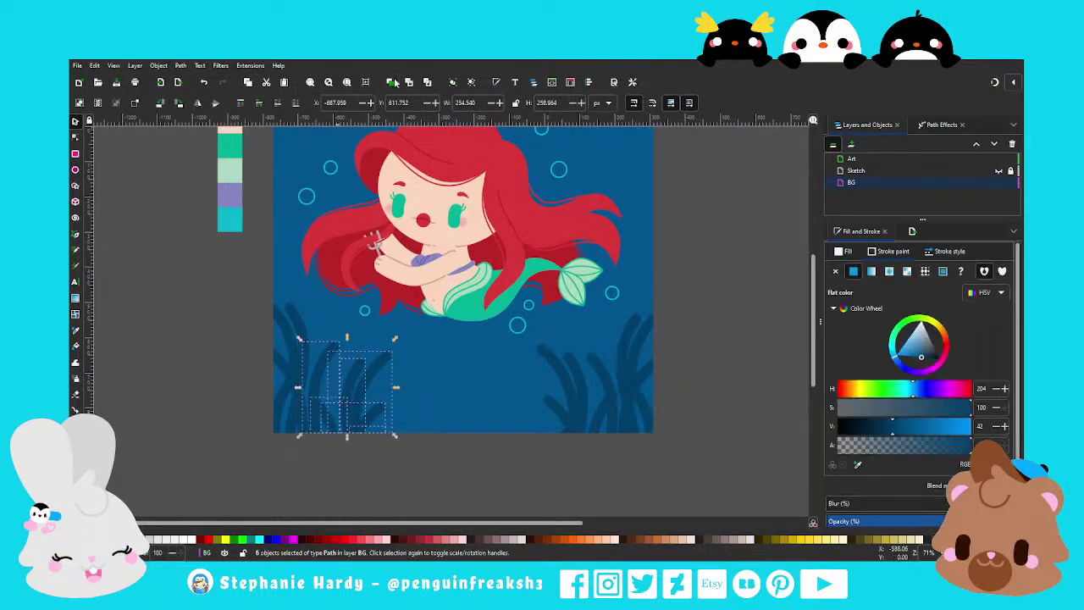
mouse_move(351, 392)
mouse_down()
mouse_move(437, 393)
mouse_move(400, 394)
mouse_up()
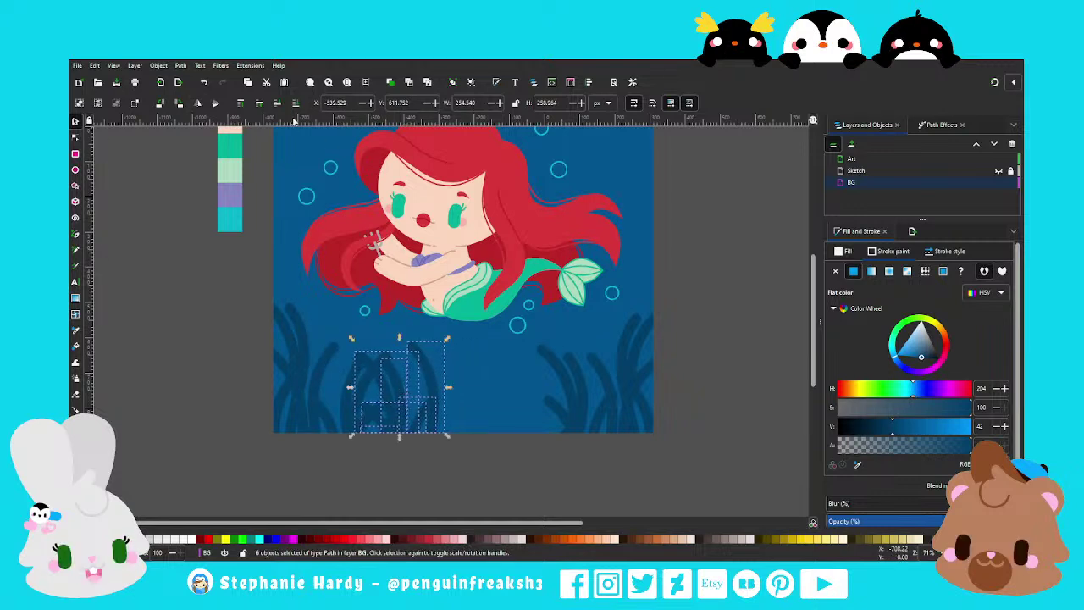
click(295, 102)
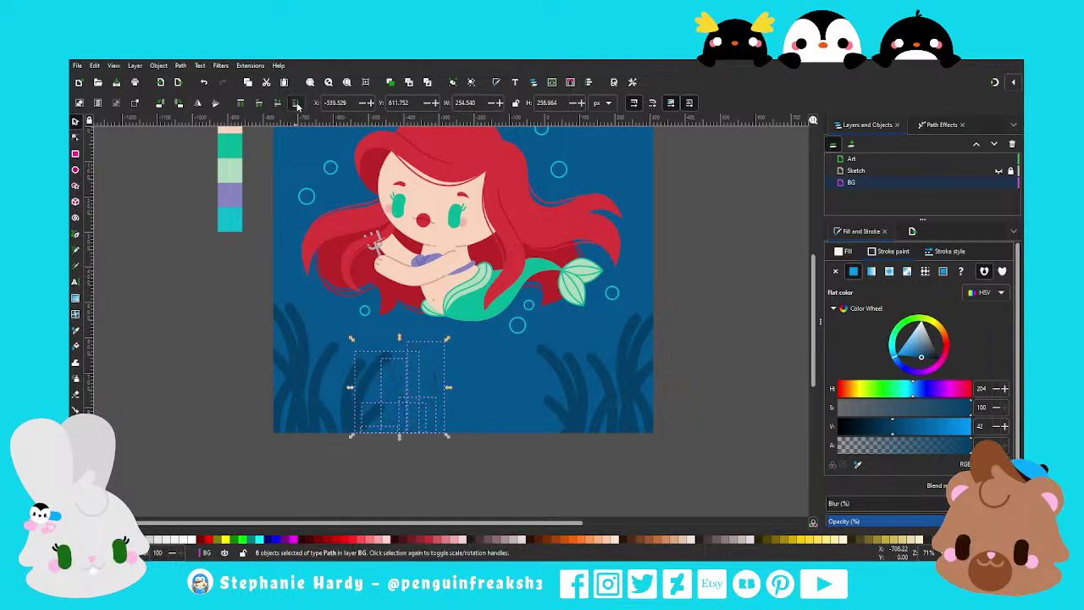
click(453, 83)
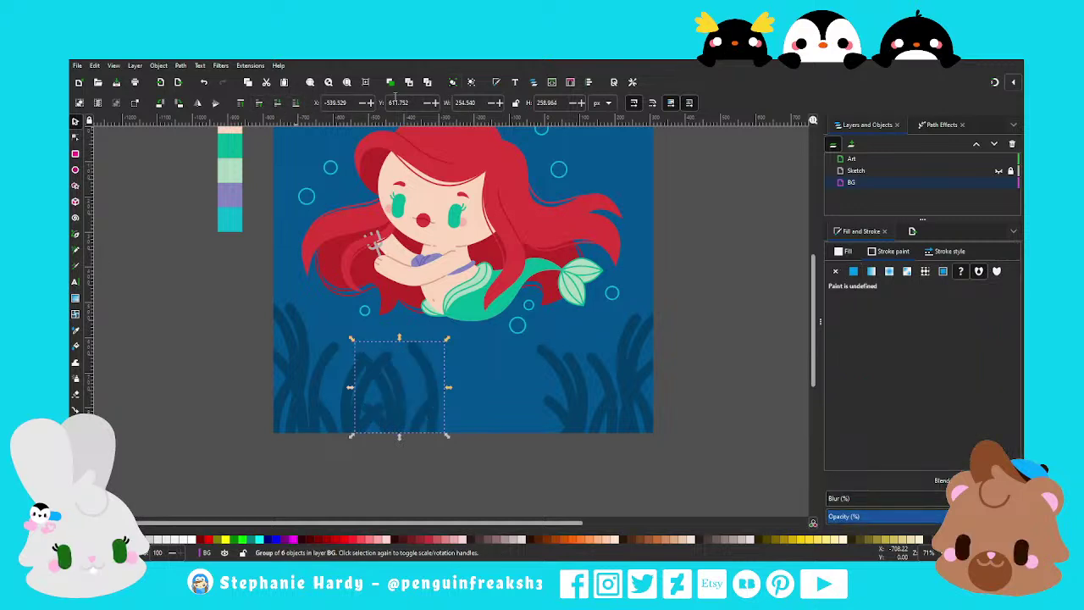
Ungroup the six stalks, darken their blue fill, and slide them right along the bottom
click(472, 82)
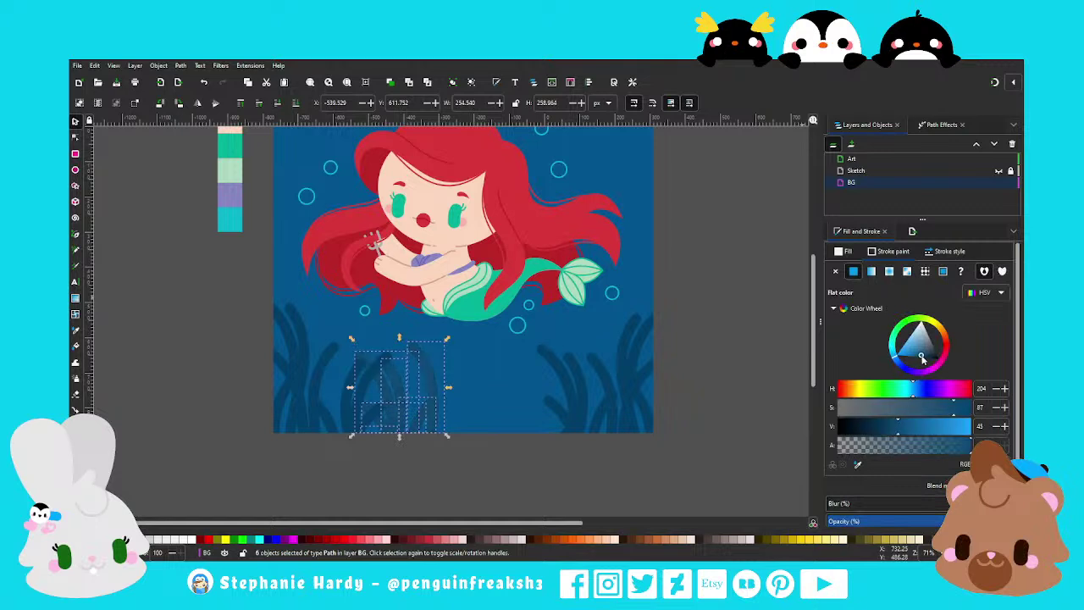
drag(925, 358, 898, 363)
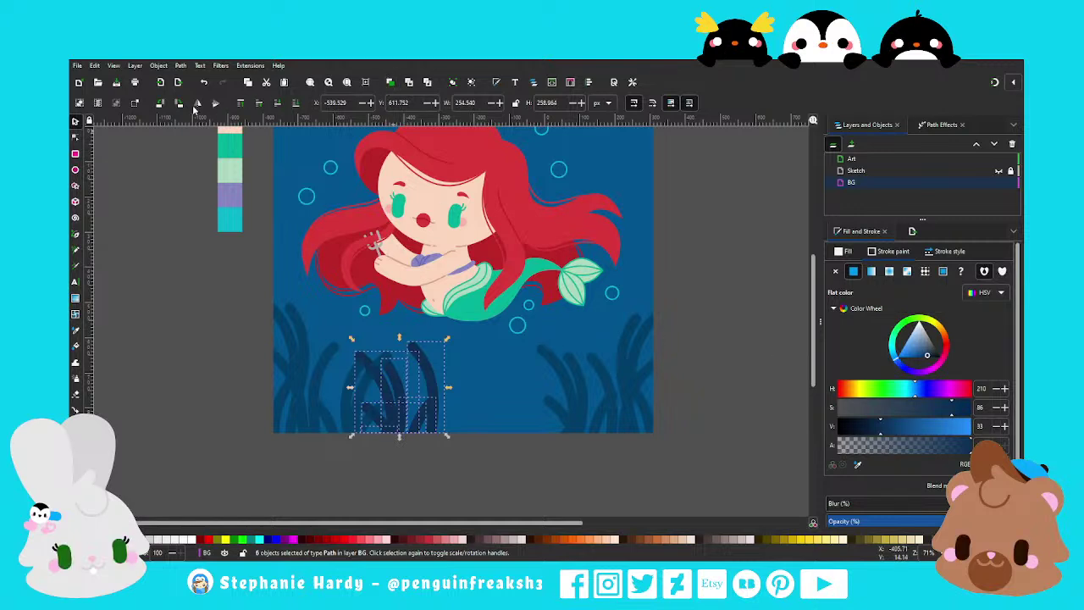
drag(403, 418, 454, 419)
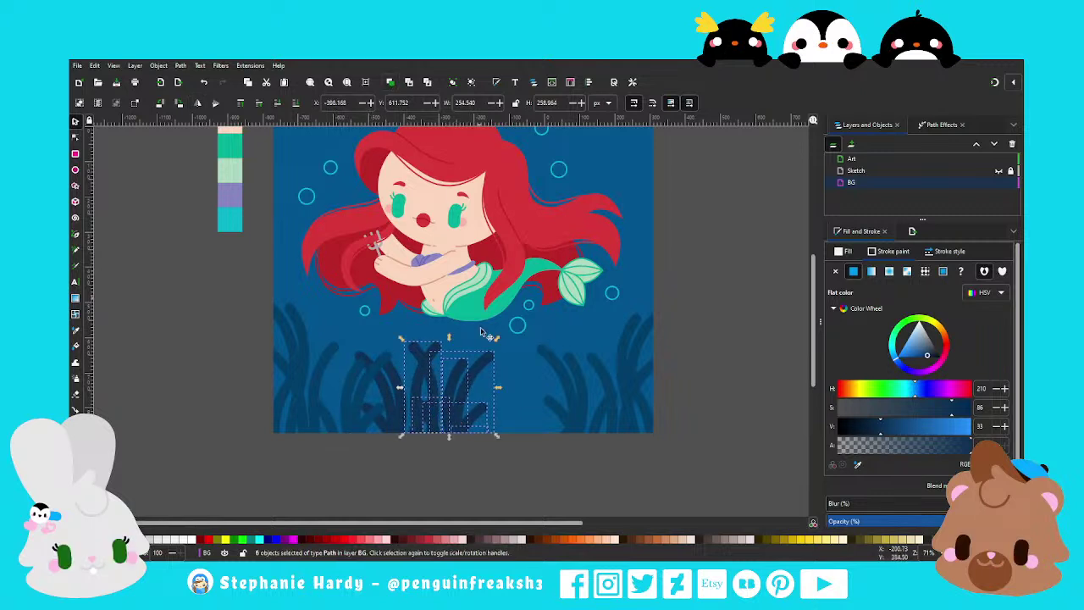
drag(480, 332, 544, 412)
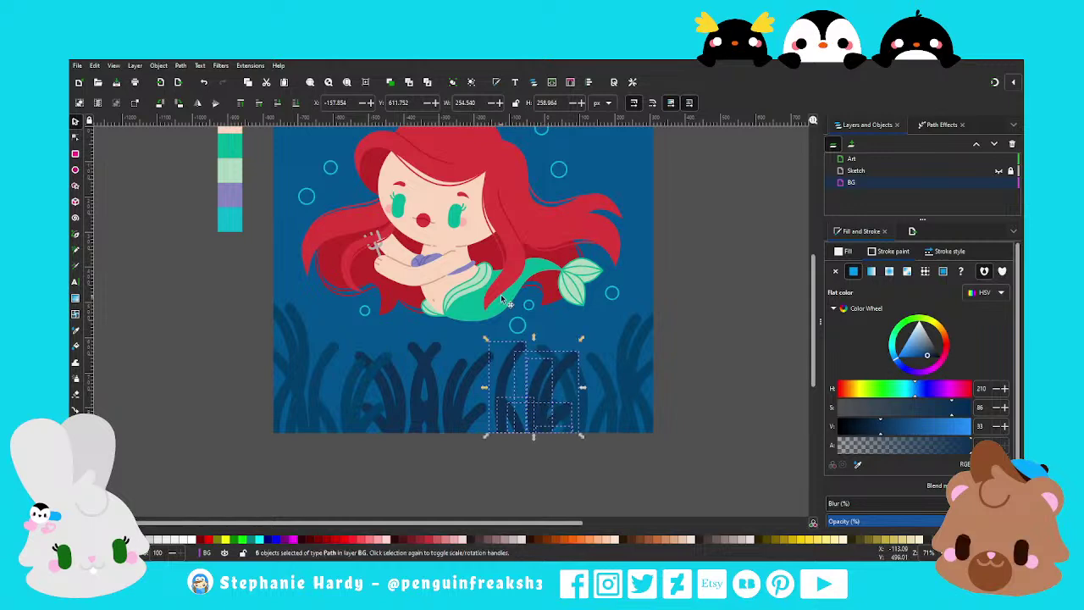
click(646, 280)
click(583, 408)
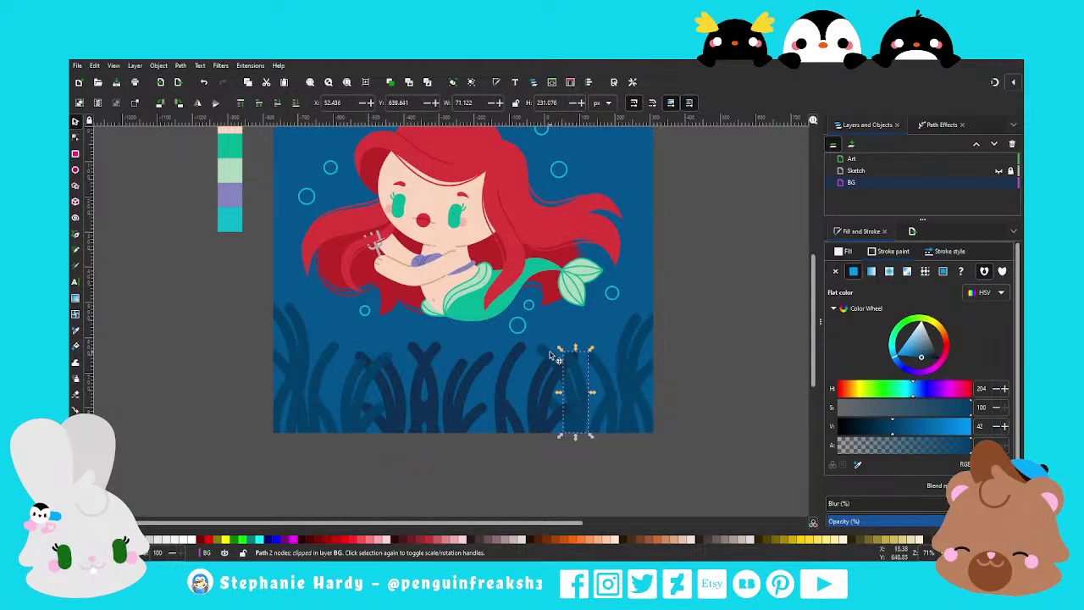
Shift two middle seaweed stalks, one left and one right, to even the spacing
key(Tab)
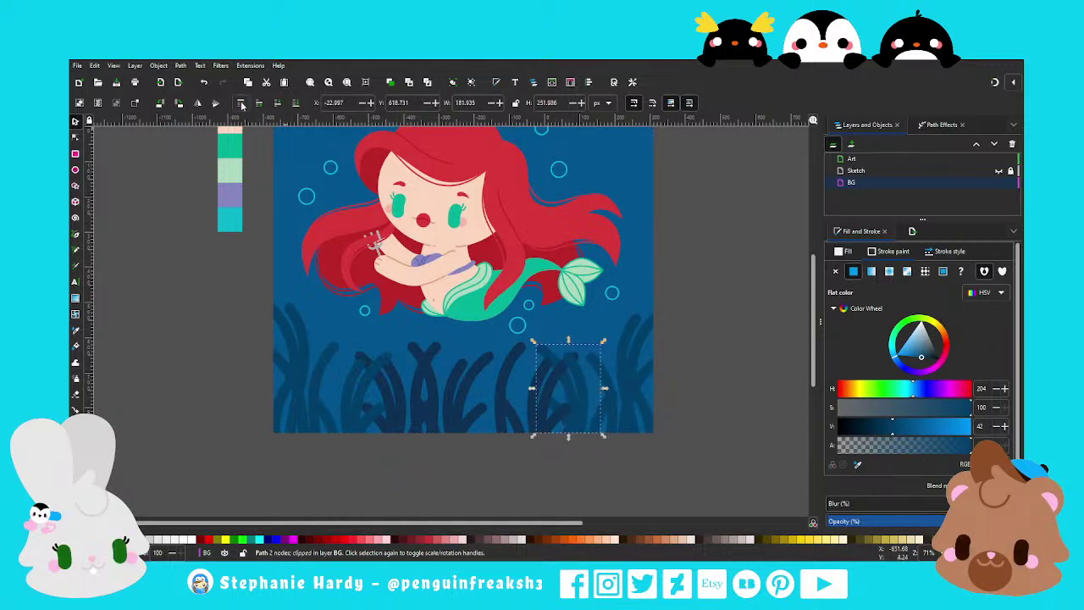
click(560, 413)
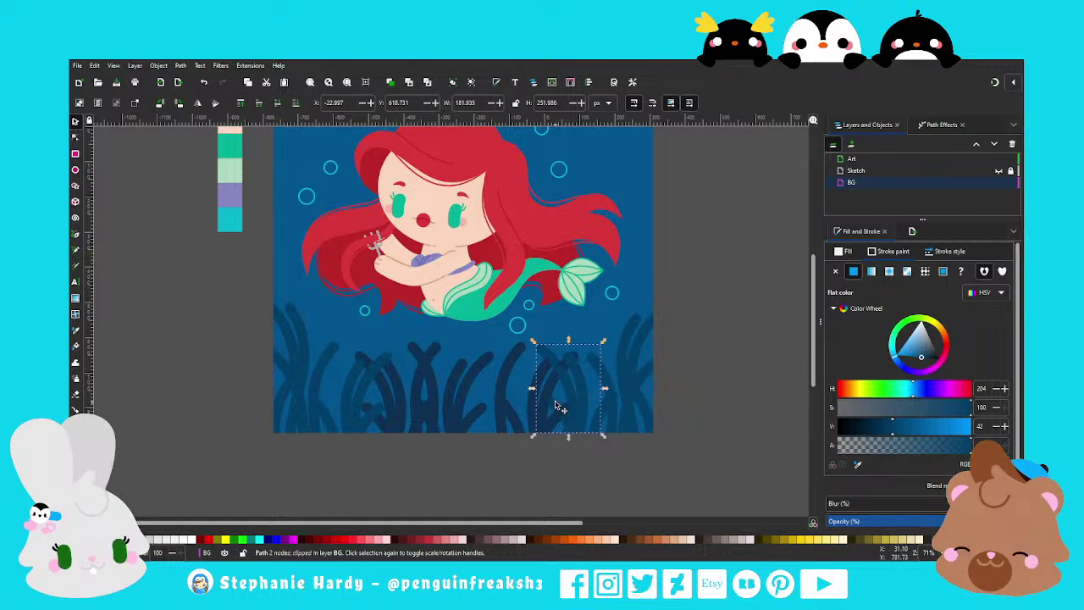
click(576, 463)
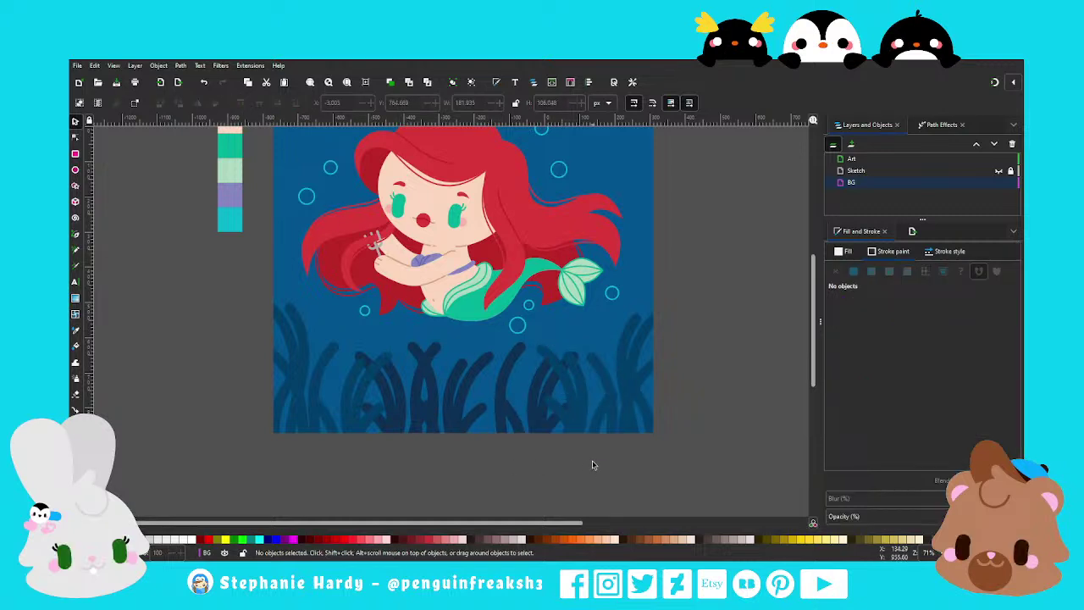
click(510, 359)
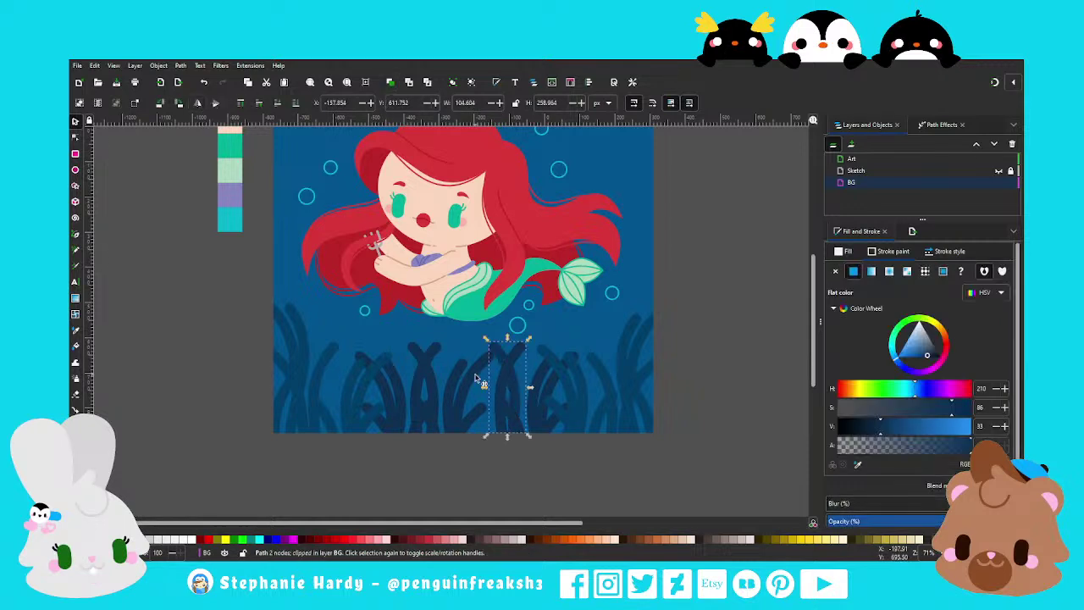
drag(501, 362, 468, 360)
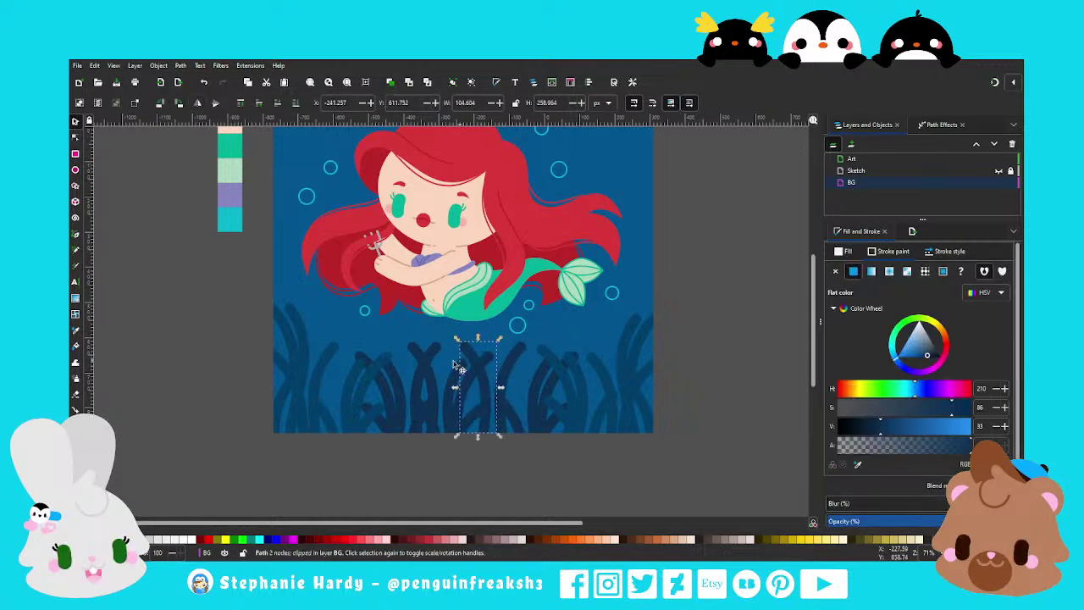
click(455, 389)
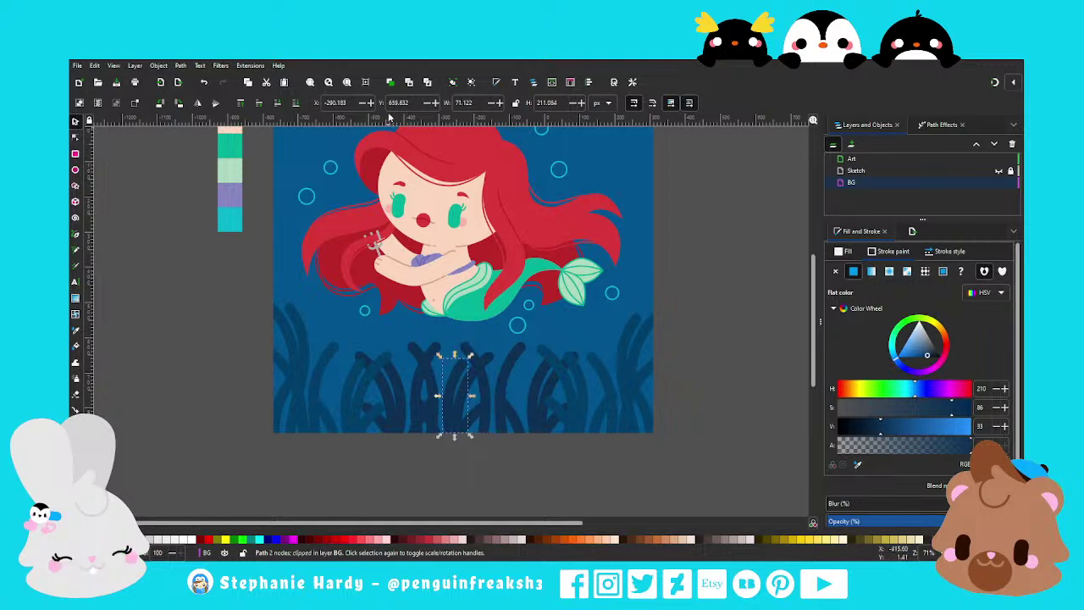
drag(455, 390, 531, 390)
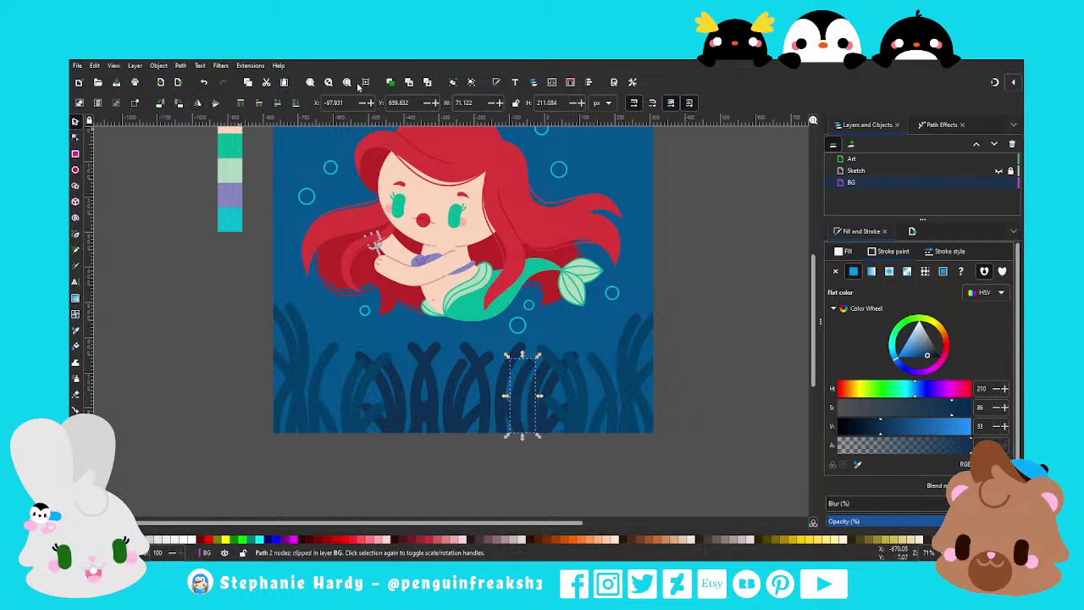
mouse_move(516, 384)
mouse_down()
mouse_move(496, 371)
mouse_move(498, 385)
mouse_move(497, 343)
mouse_up()
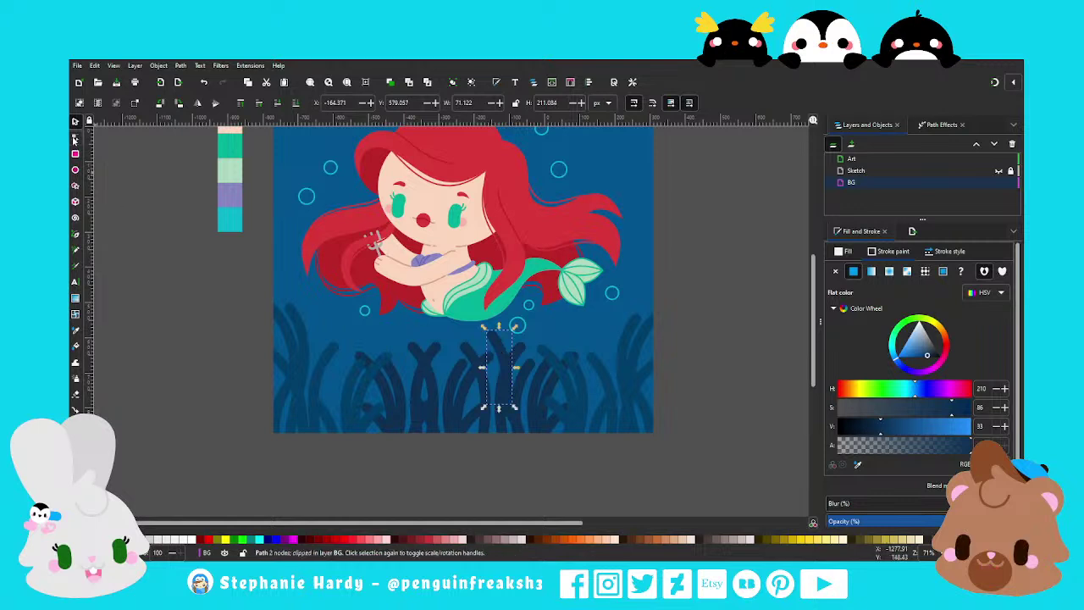
Lower one stalk's top node with the Node tool and move it down-left into the gap
click(75, 138)
drag(505, 468, 497, 509)
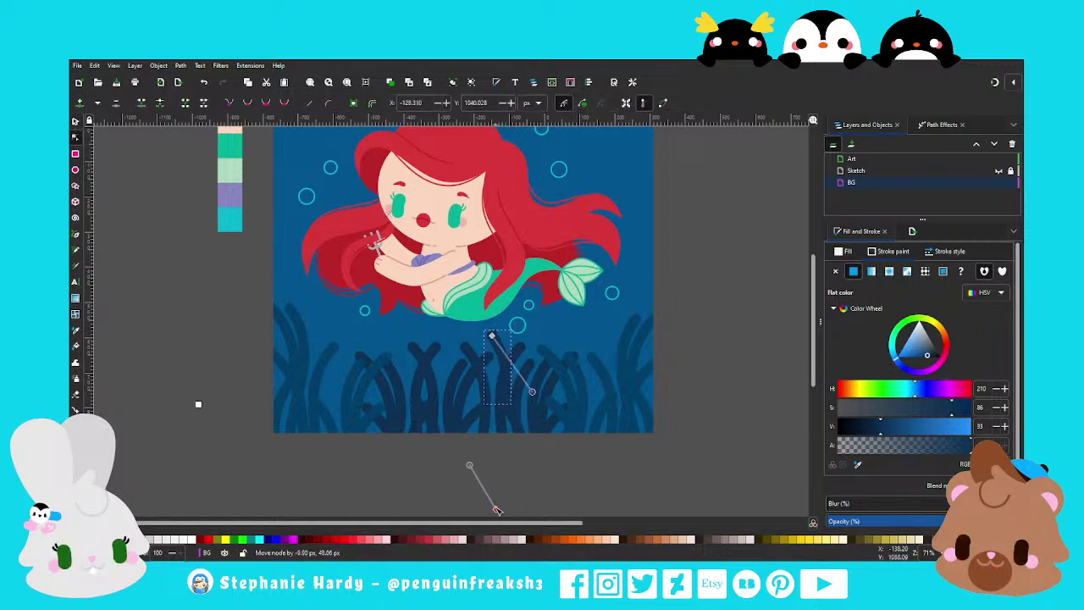
key(s)
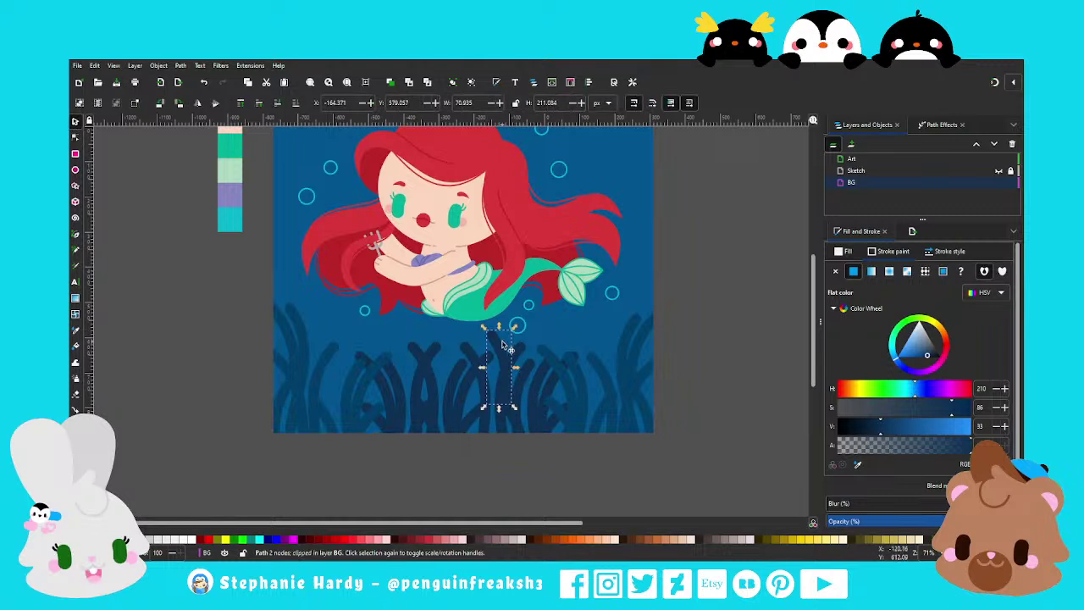
mouse_move(505, 347)
mouse_down()
mouse_move(491, 388)
mouse_move(505, 378)
mouse_move(498, 374)
mouse_up()
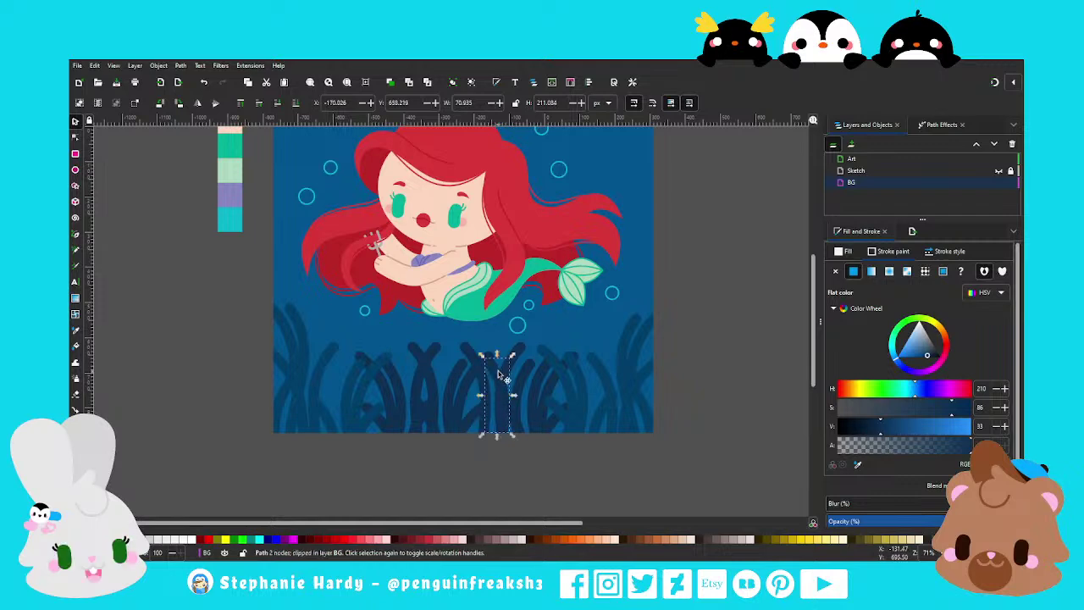
key(Escape)
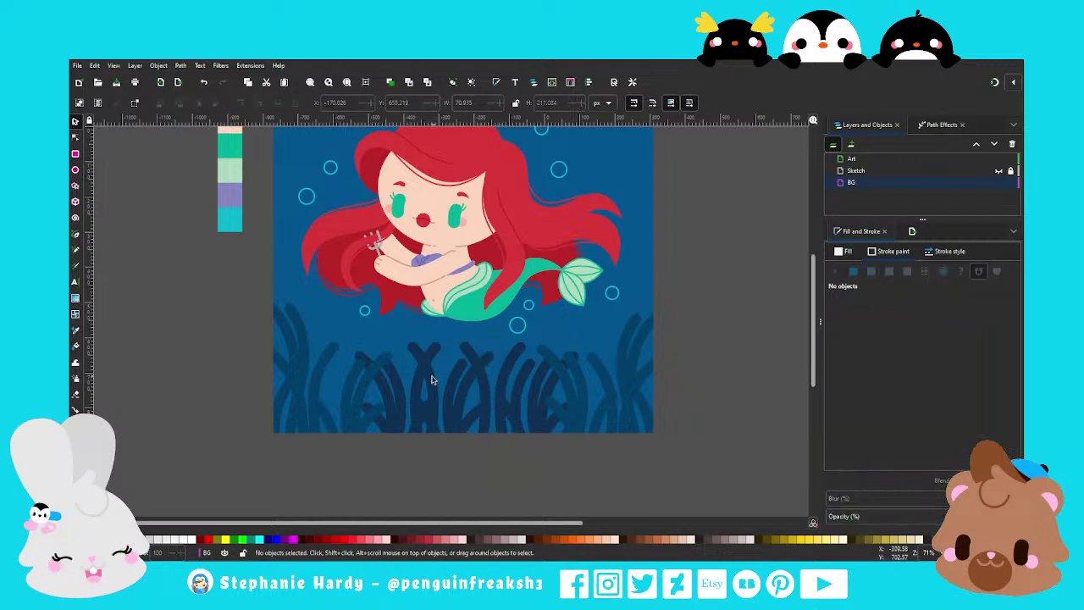
Nudge three more central stalks slightly sideways to settle the row
click(432, 380)
mouse_move(434, 387)
mouse_down()
mouse_move(514, 392)
mouse_move(512, 354)
mouse_move(482, 350)
mouse_move(409, 376)
mouse_move(454, 412)
mouse_up()
drag(462, 374, 450, 374)
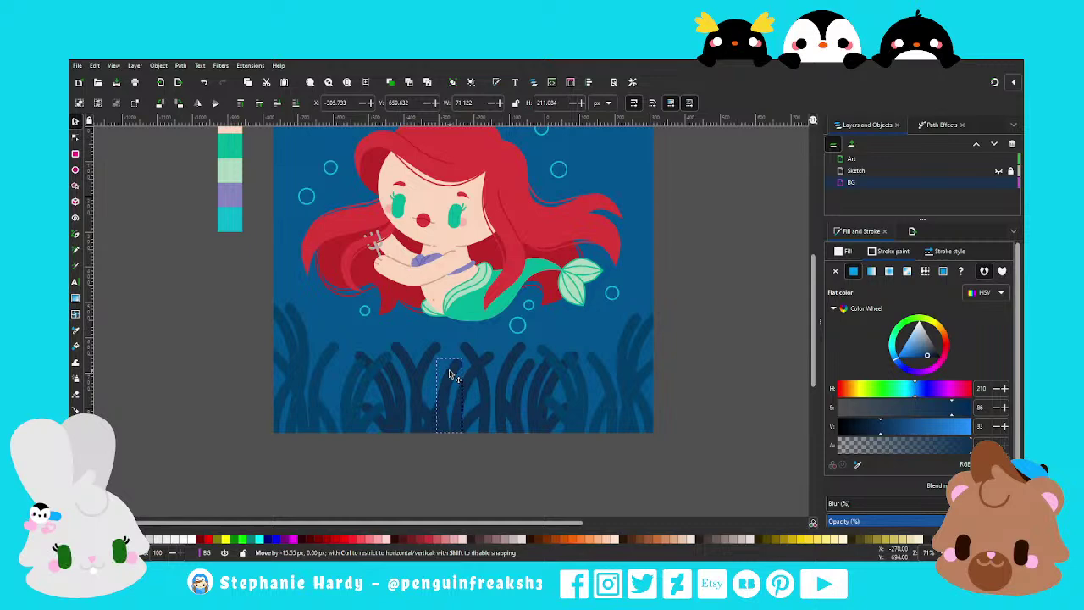
drag(450, 374, 456, 376)
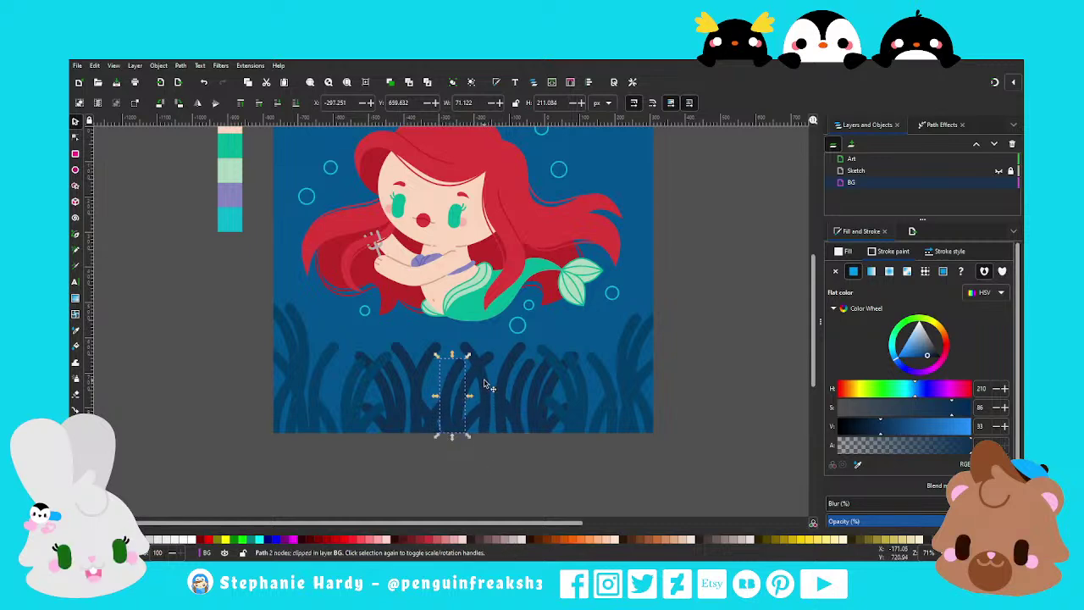
mouse_move(477, 386)
mouse_down()
mouse_move(501, 382)
mouse_move(472, 377)
mouse_up()
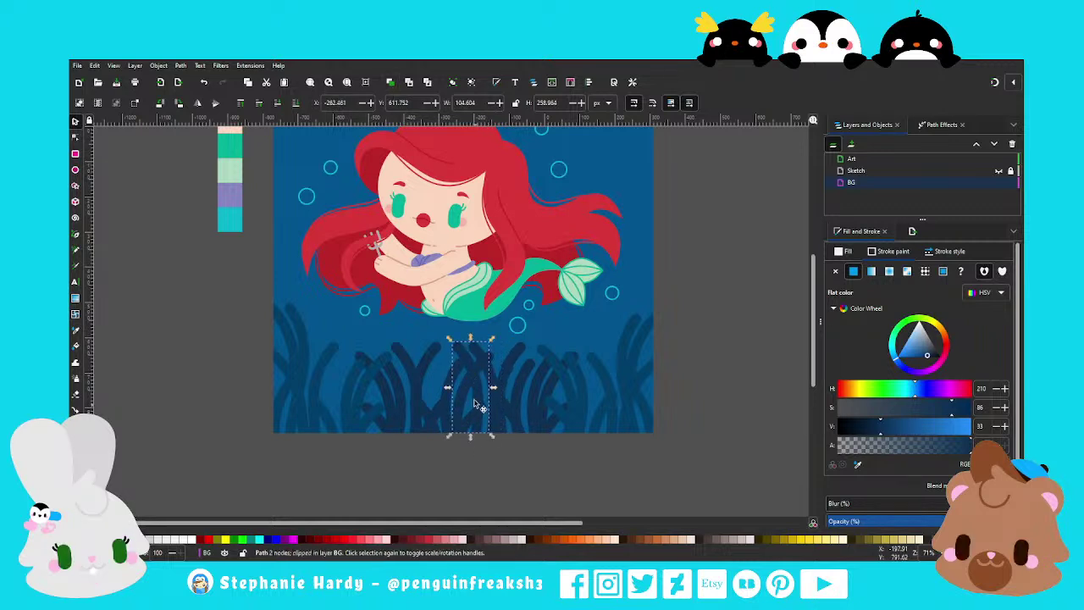
click(479, 460)
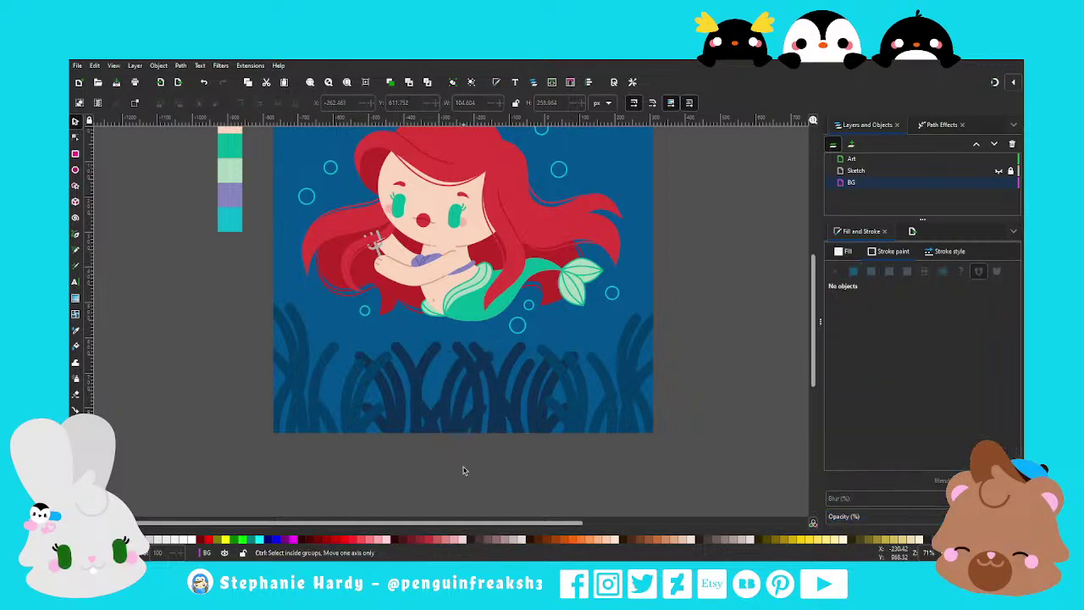
scroll(464, 472, down, 1)
scroll(433, 428, up, 1)
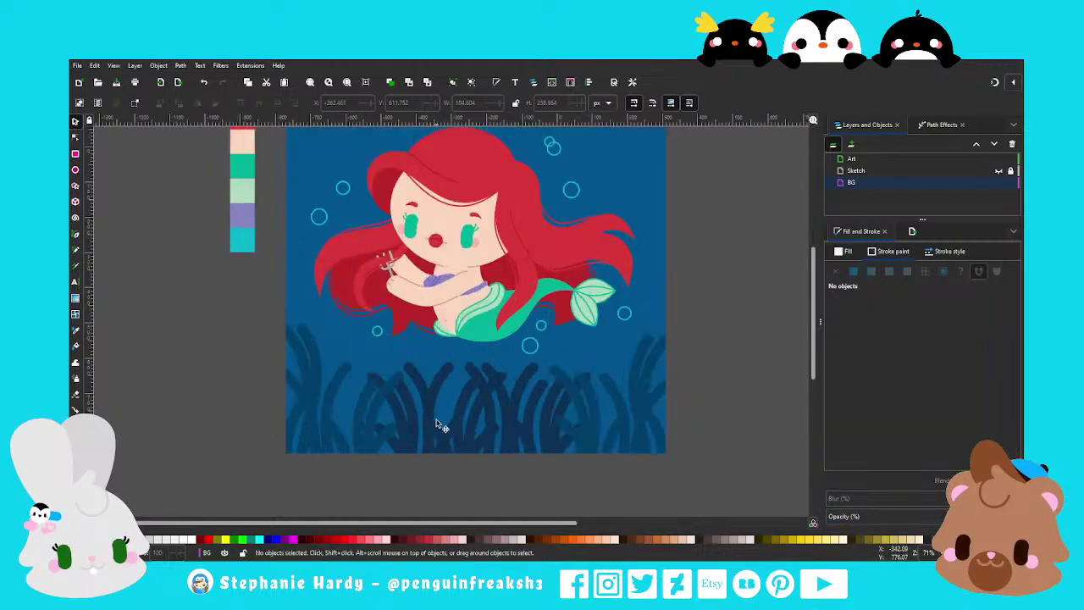
Reshape a centre seaweed stalk by dragging its top and lower nodes with the Node tool
key(n)
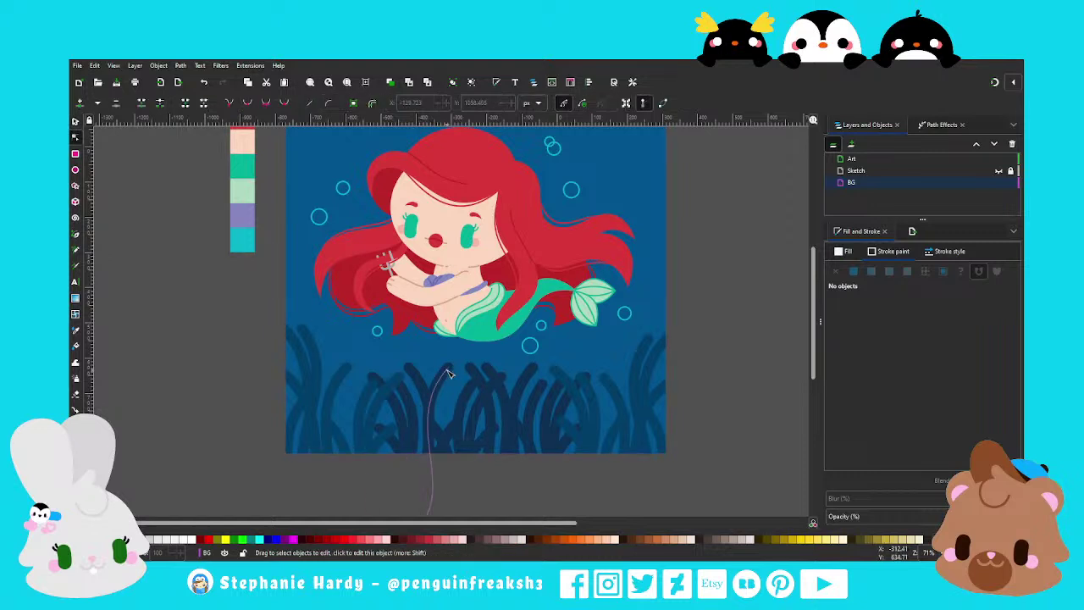
click(450, 360)
drag(450, 360, 450, 389)
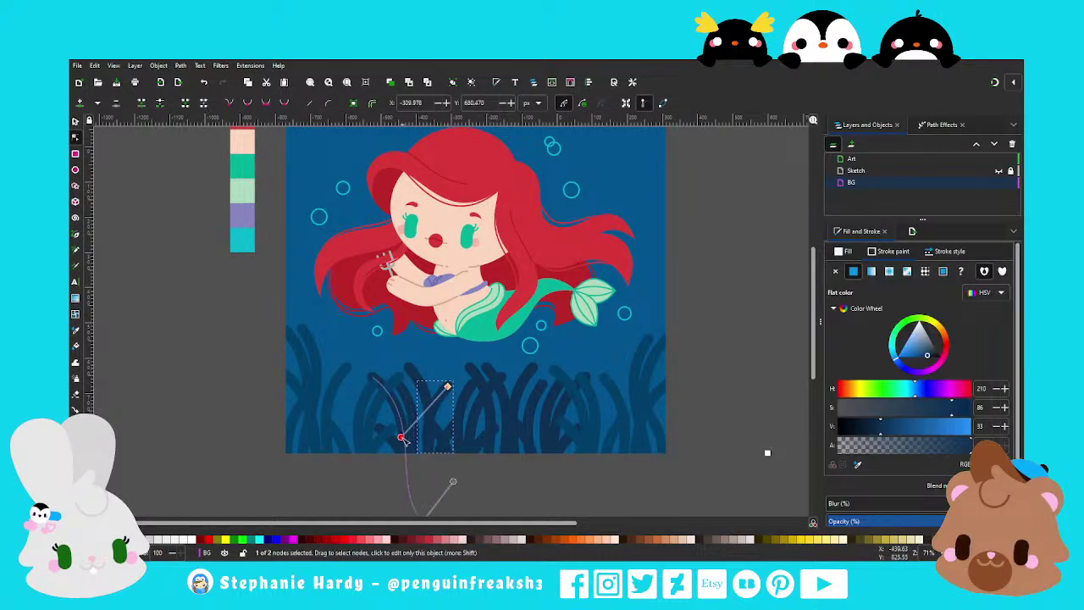
drag(401, 437, 400, 426)
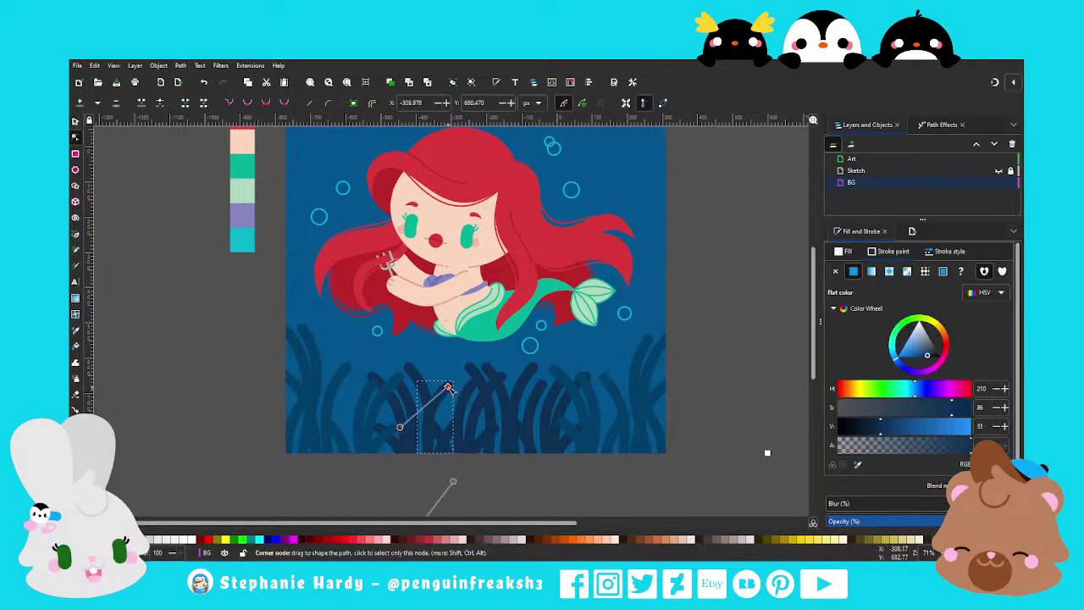
drag(449, 389, 438, 386)
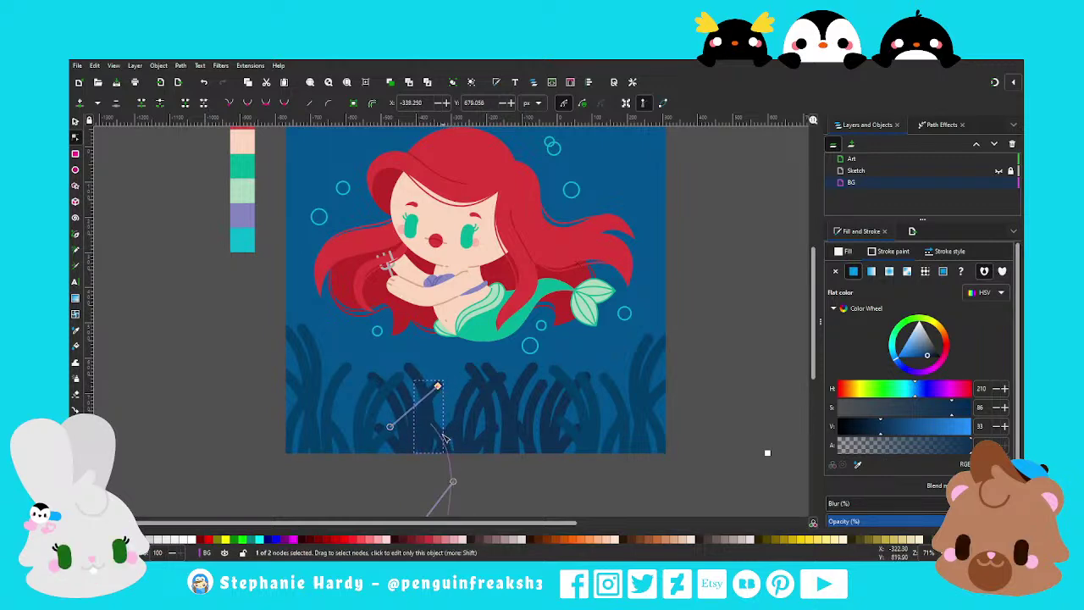
mouse_move(446, 439)
mouse_down()
mouse_move(485, 455)
mouse_move(471, 456)
mouse_move(455, 396)
mouse_up()
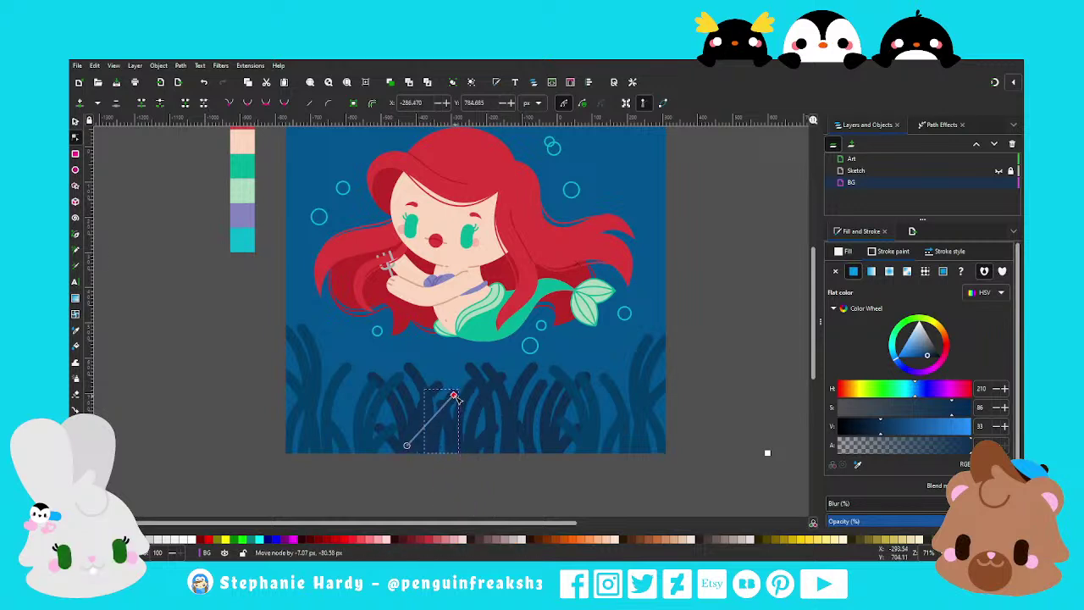
drag(408, 445, 423, 446)
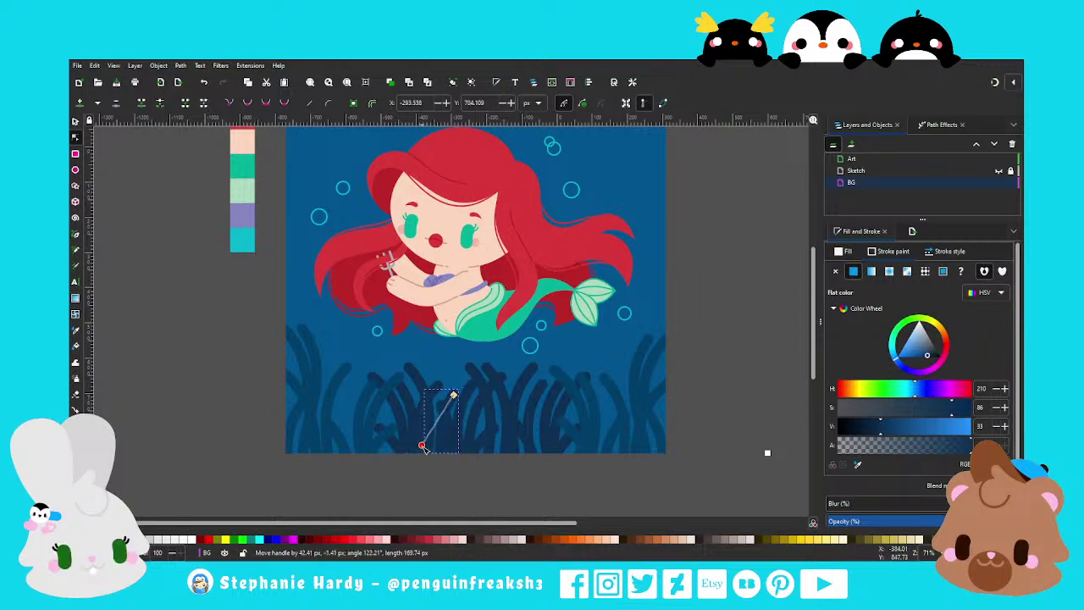
Bend the curves of two neighbouring stalks, adjusting their tips and bases
click(476, 371)
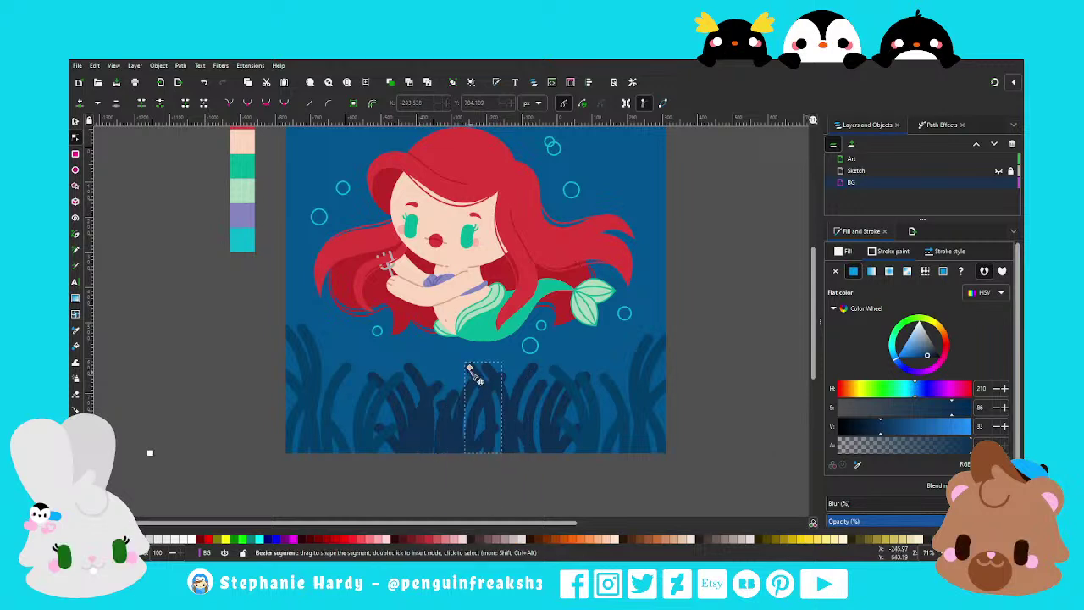
drag(453, 356, 500, 407)
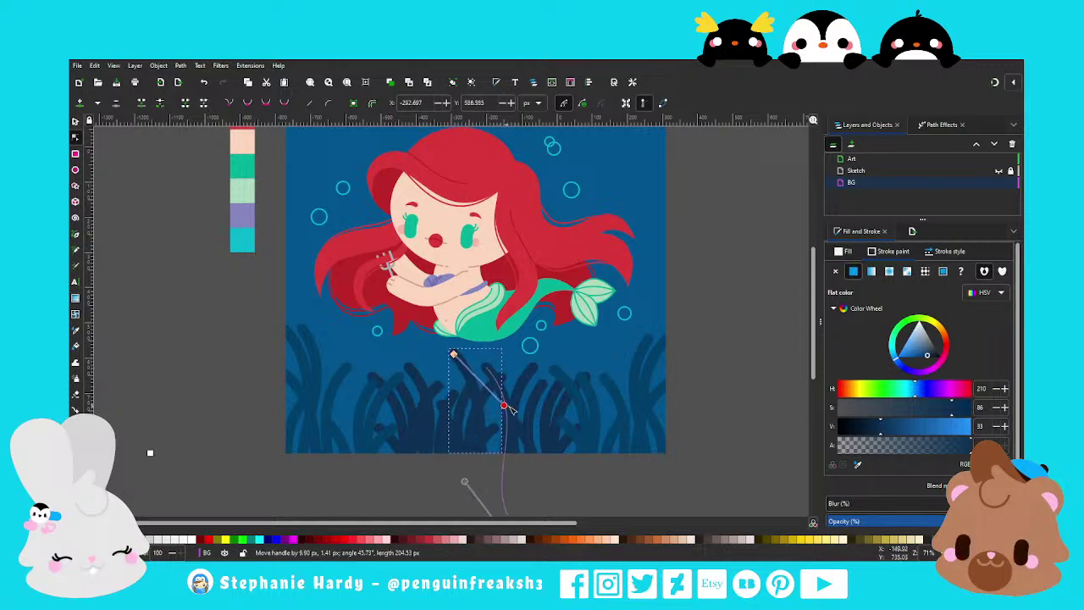
click(504, 385)
drag(503, 386, 475, 429)
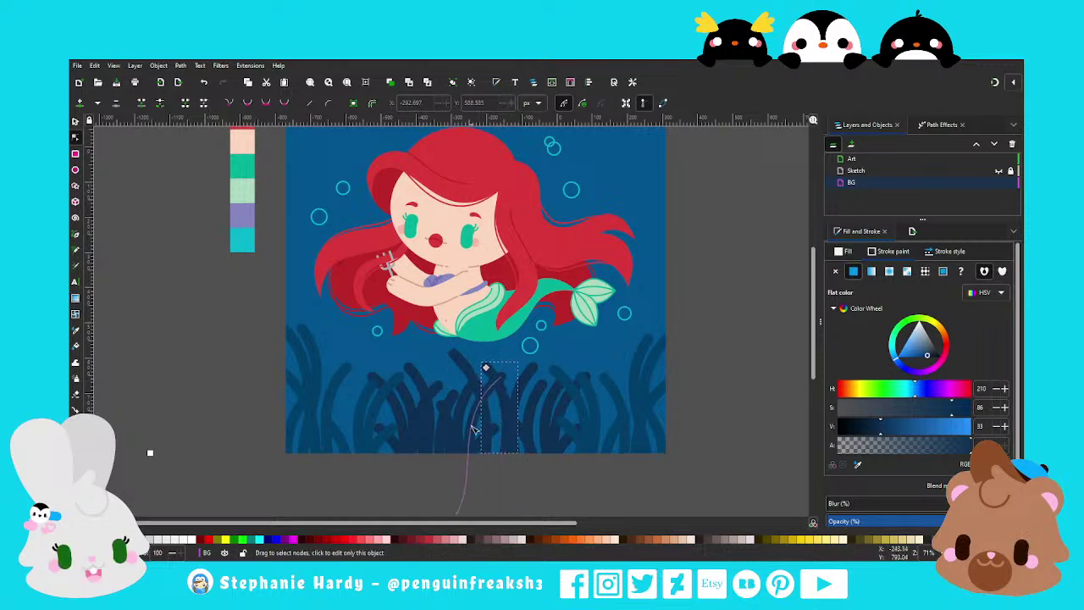
scroll(491, 450, down, 1)
drag(480, 380, 469, 384)
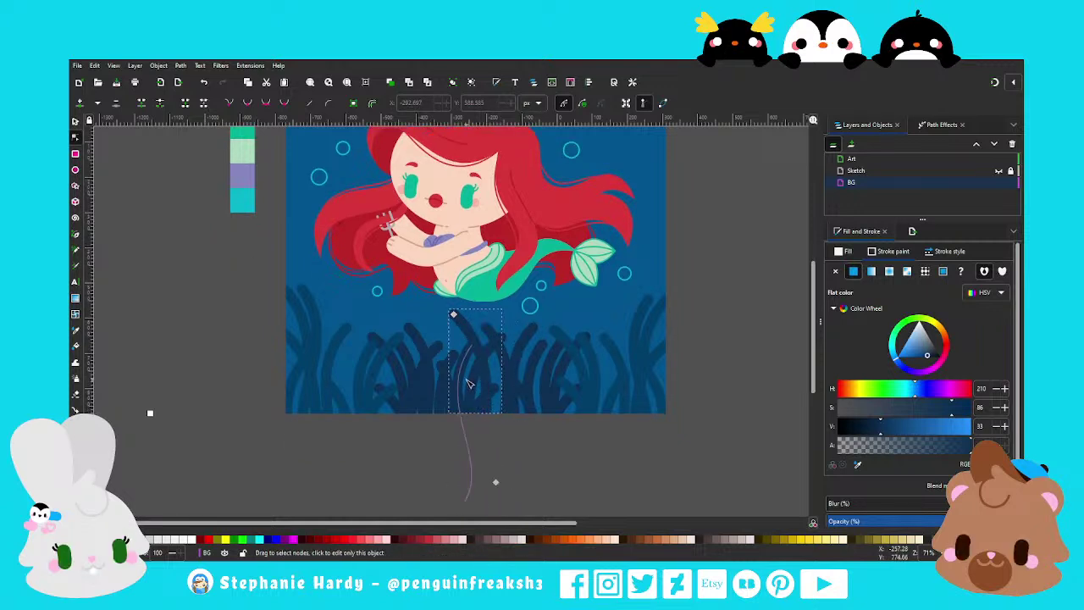
mouse_move(449, 484)
mouse_down()
mouse_move(507, 451)
mouse_move(492, 433)
mouse_up()
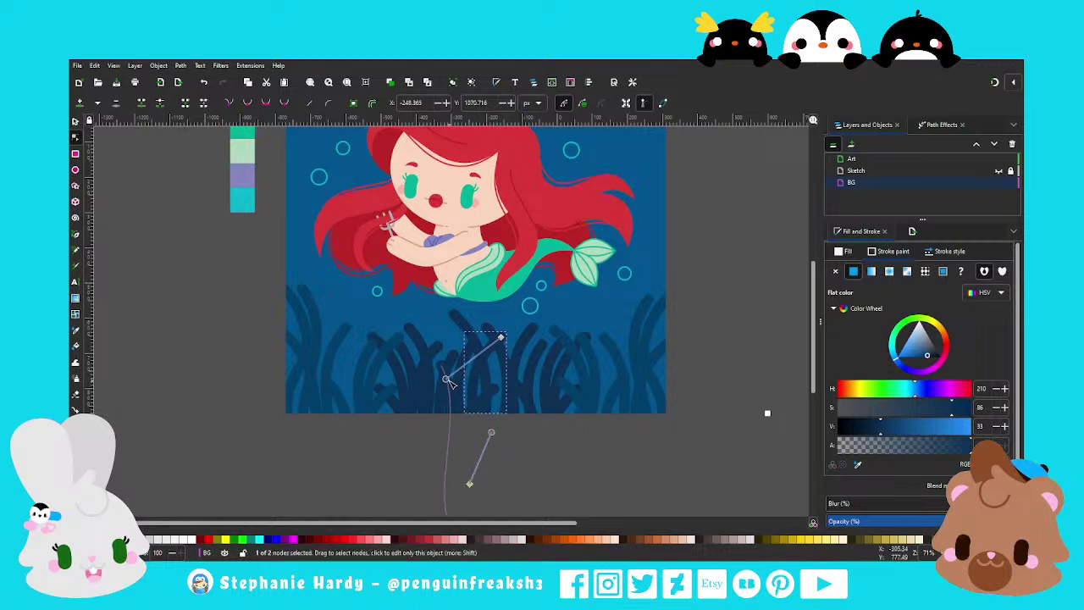
drag(446, 379, 459, 379)
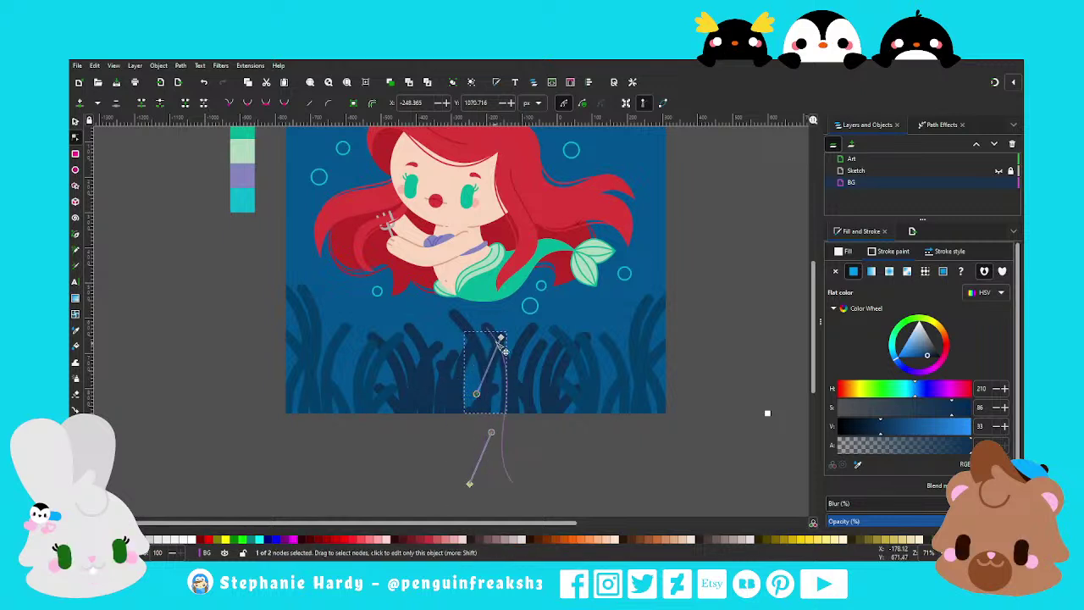
drag(500, 337, 493, 339)
drag(464, 395, 455, 402)
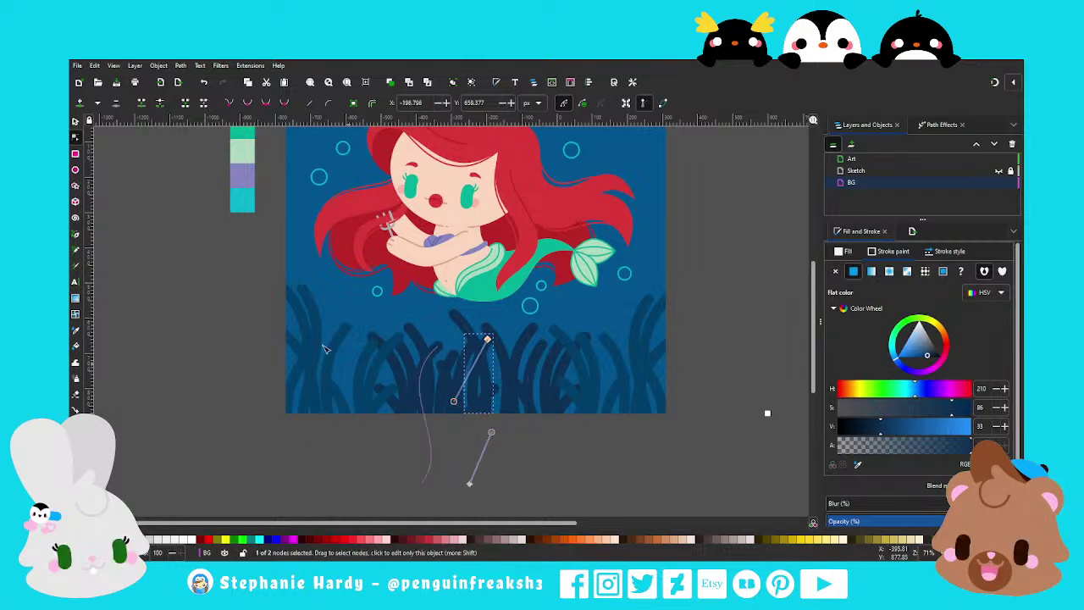
Slide a stalk further left and adjust its stacking order above the neighbouring seaweed
click(75, 122)
click(413, 339)
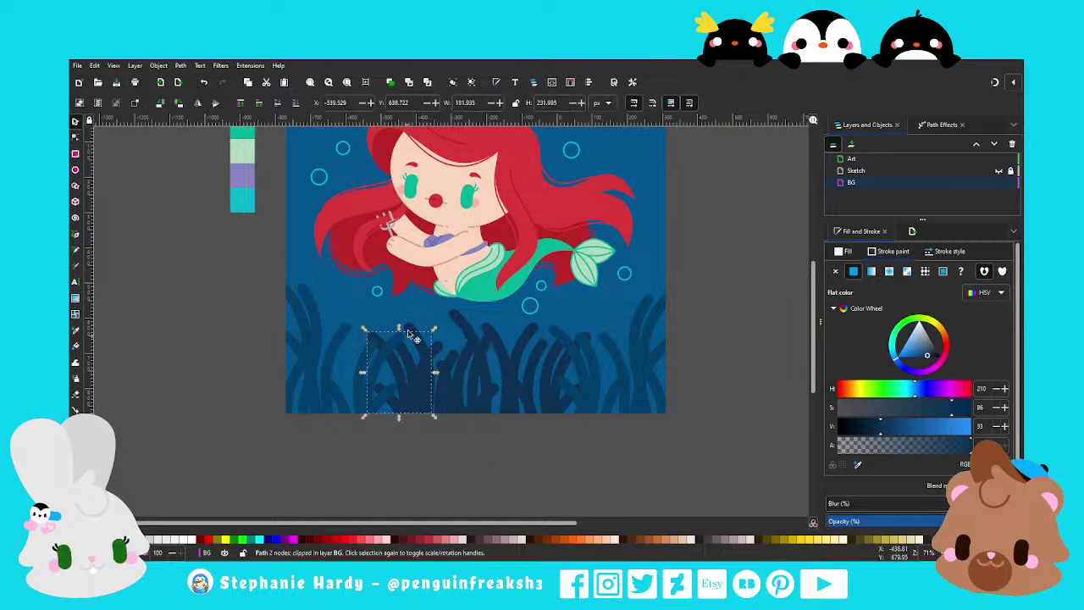
drag(391, 369, 348, 368)
click(295, 103)
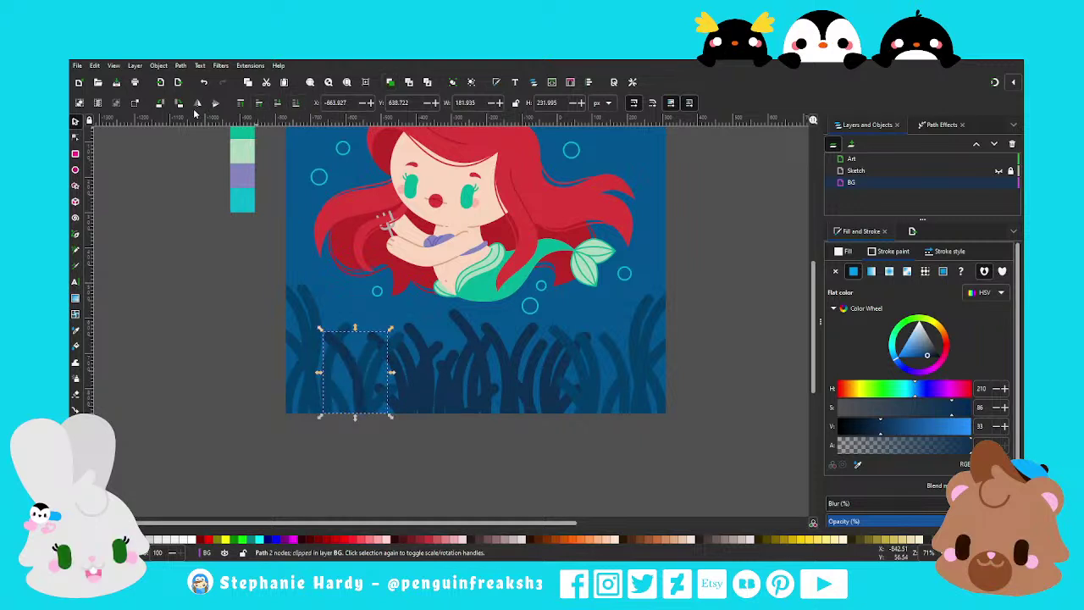
drag(359, 356, 340, 358)
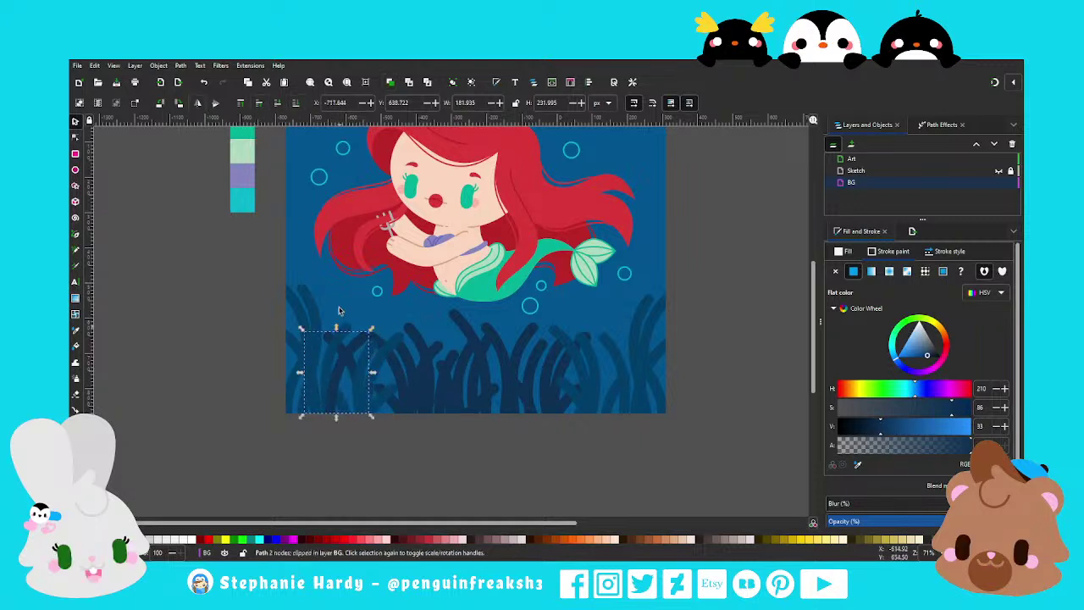
click(259, 103)
Reshape that stalk's curve near its base and nudge its tip left
key(n)
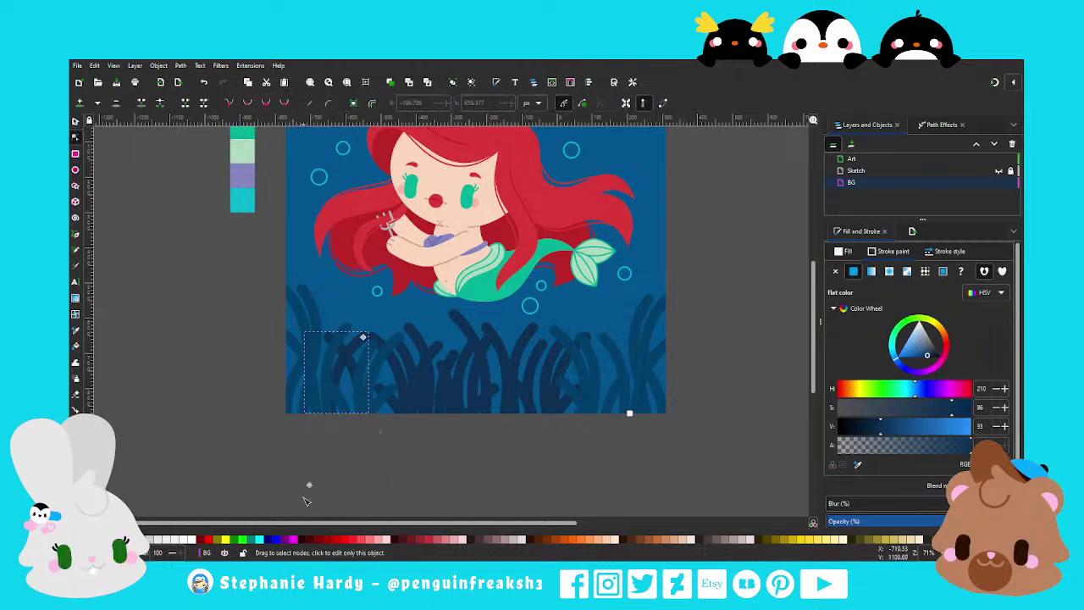
drag(310, 484, 335, 483)
drag(311, 380, 320, 377)
drag(364, 339, 359, 340)
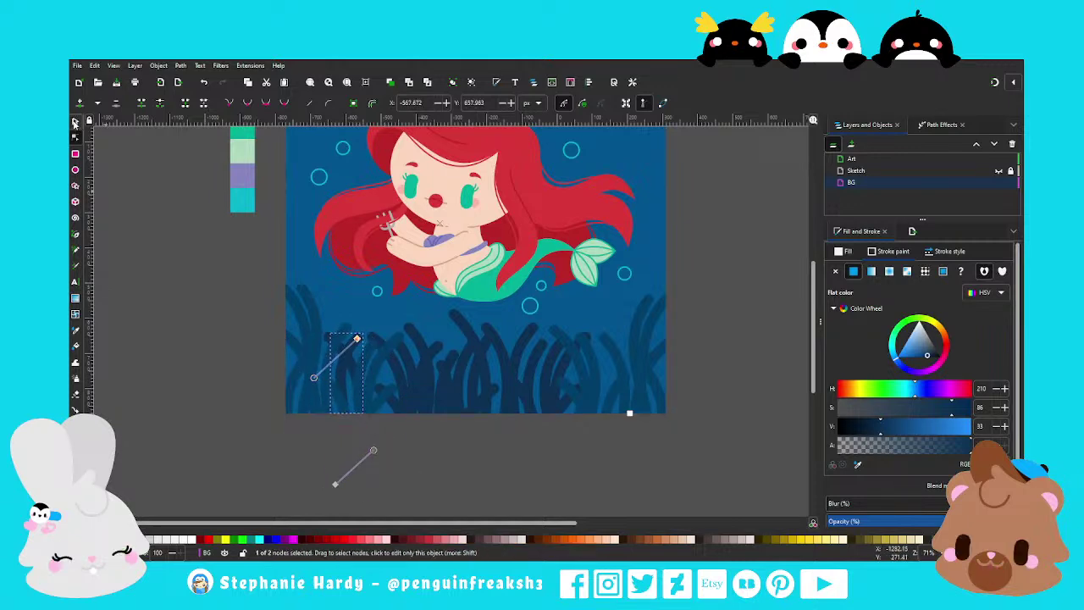
click(74, 121)
click(270, 405)
ctrl+scroll(292, 415, down, 1)
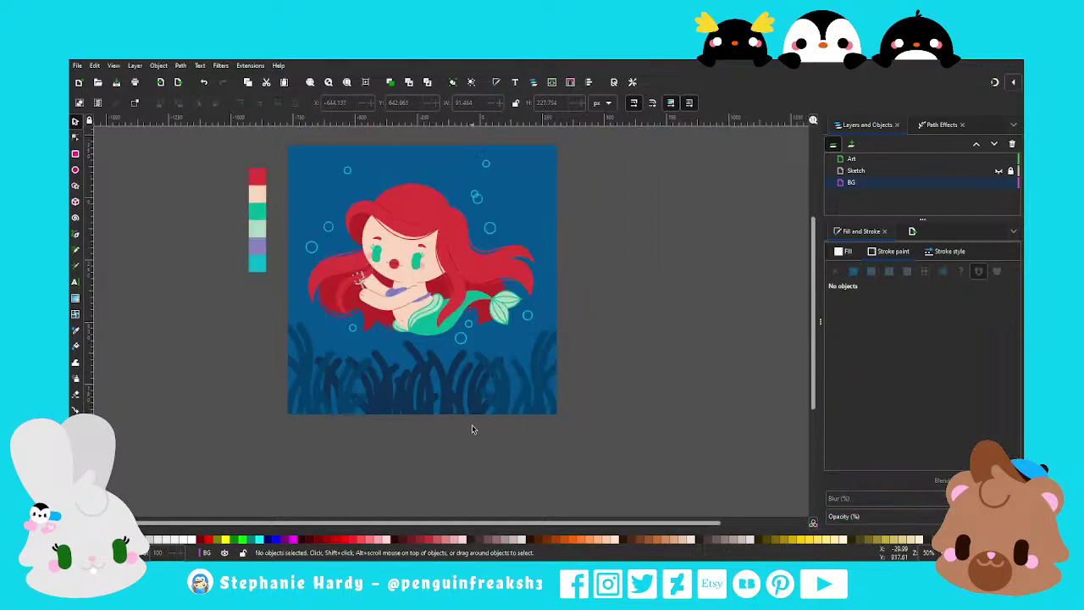
ctrl+scroll(453, 379, up, 1)
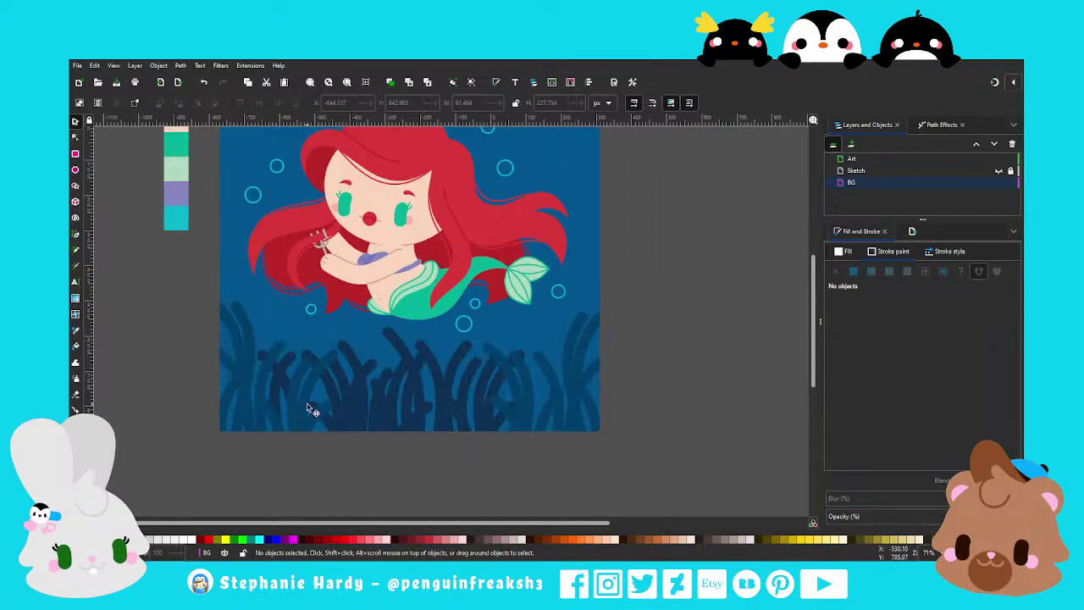
Try moving a right-edge stalk into the middle, undo it, and bend a stalk's curve instead
click(569, 339)
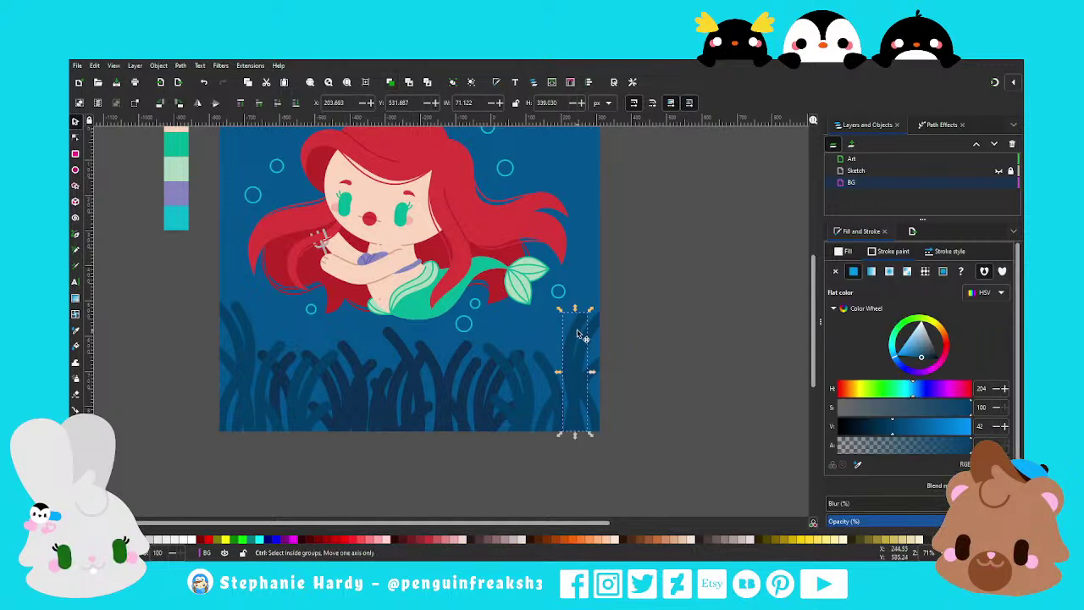
mouse_move(567, 349)
mouse_down()
mouse_move(356, 349)
mouse_move(366, 354)
mouse_up()
key(ctrl+z)
click(366, 354)
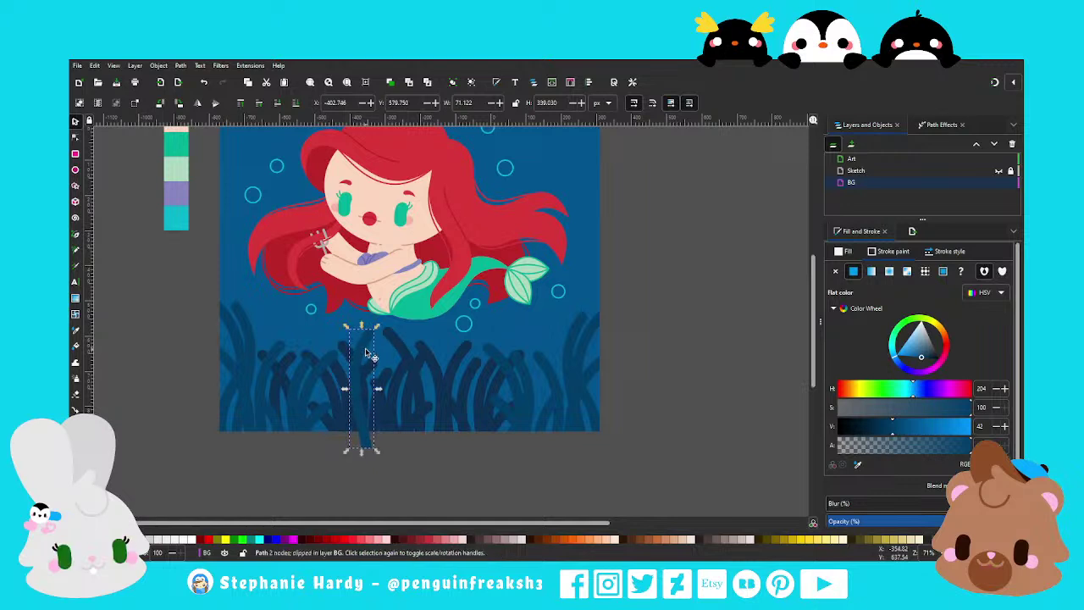
click(76, 138)
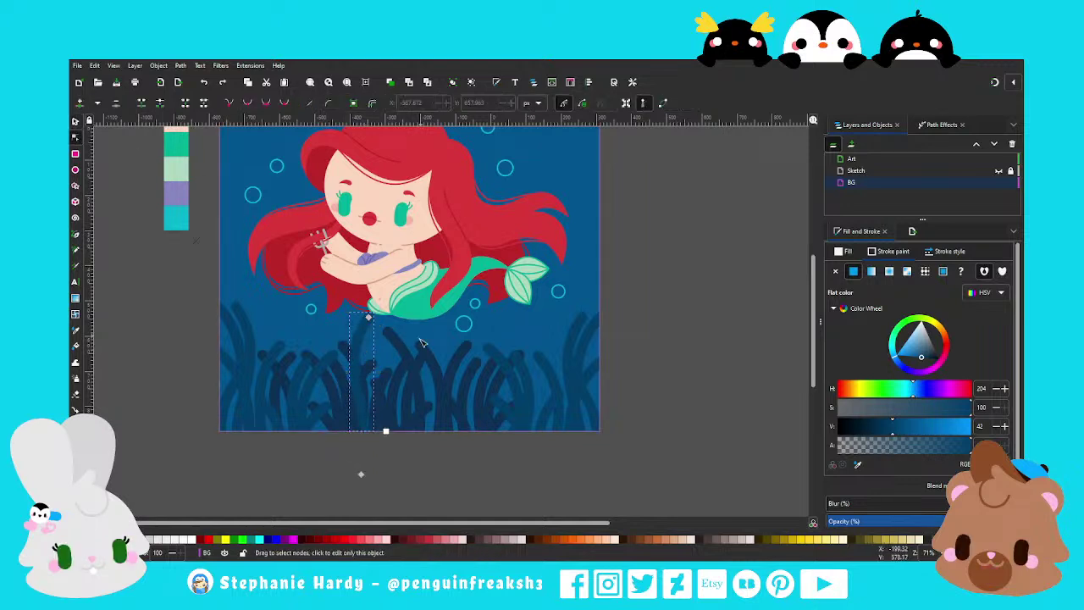
click(370, 354)
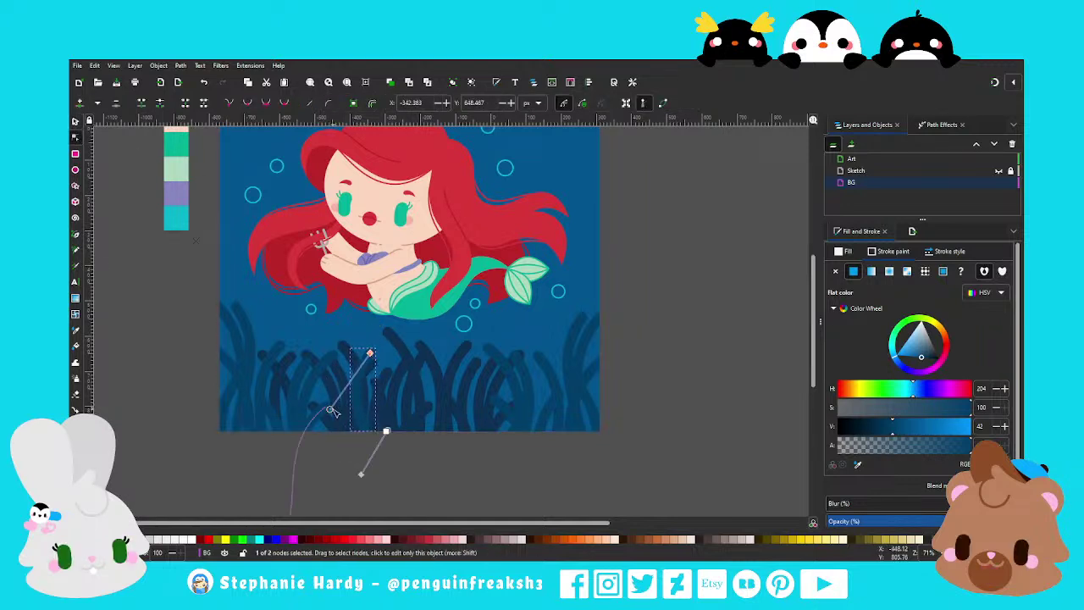
drag(329, 409, 346, 402)
click(76, 121)
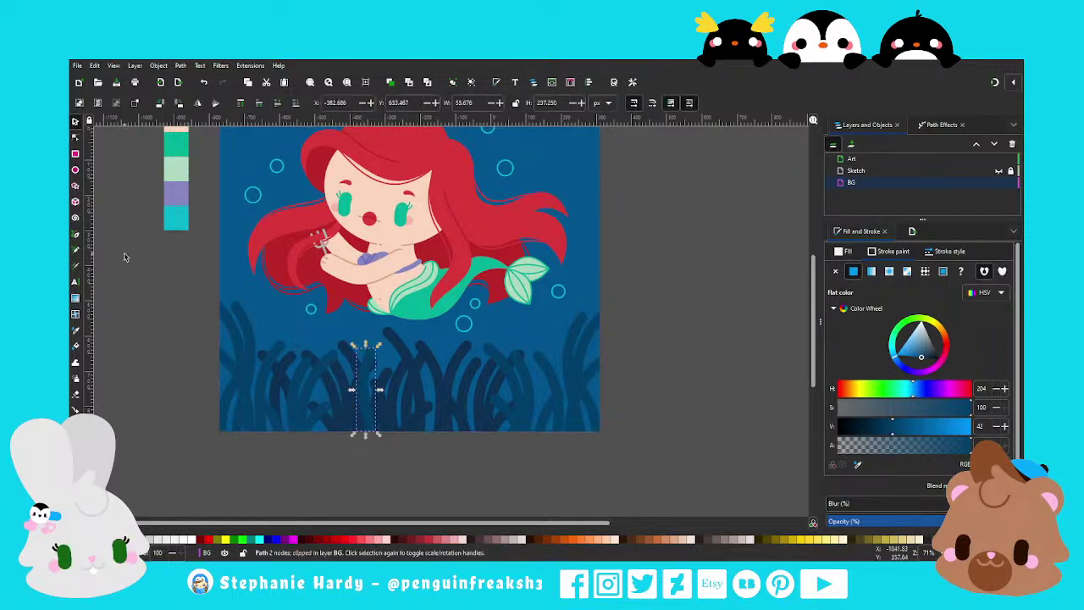
click(536, 442)
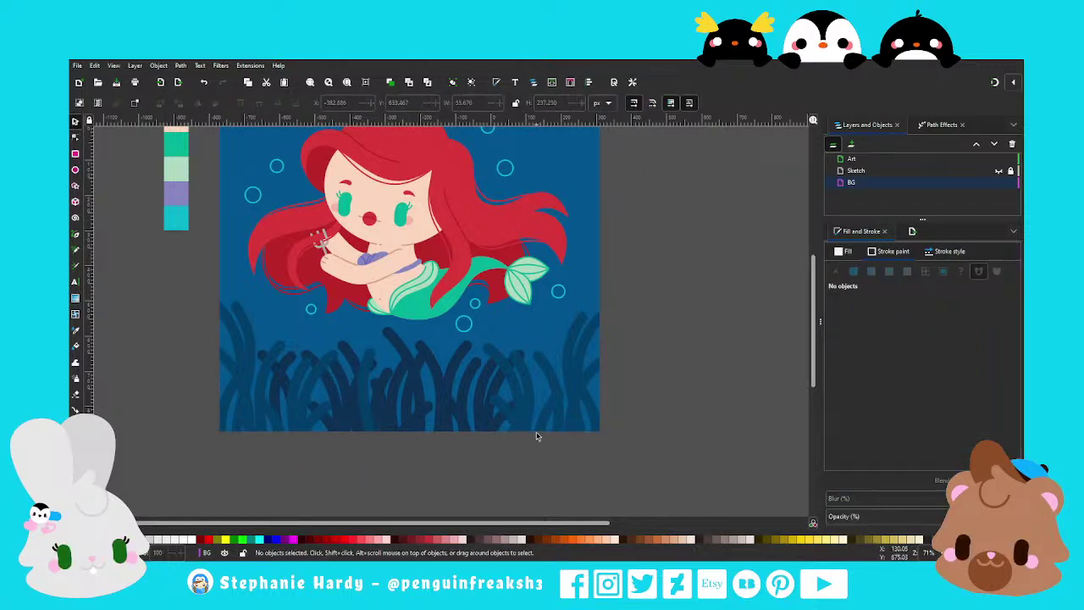
Move a taller stalk left, lower its tip, and reshape its lower curve
click(502, 405)
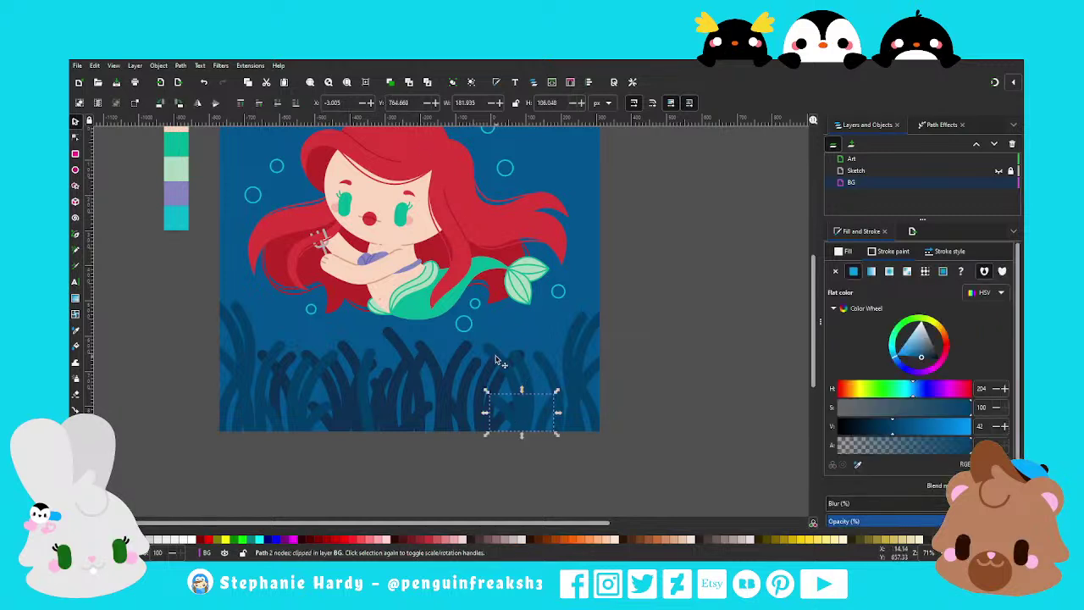
click(498, 360)
mouse_move(491, 358)
mouse_down()
mouse_move(431, 359)
mouse_move(443, 350)
mouse_up()
click(75, 138)
drag(498, 391, 484, 398)
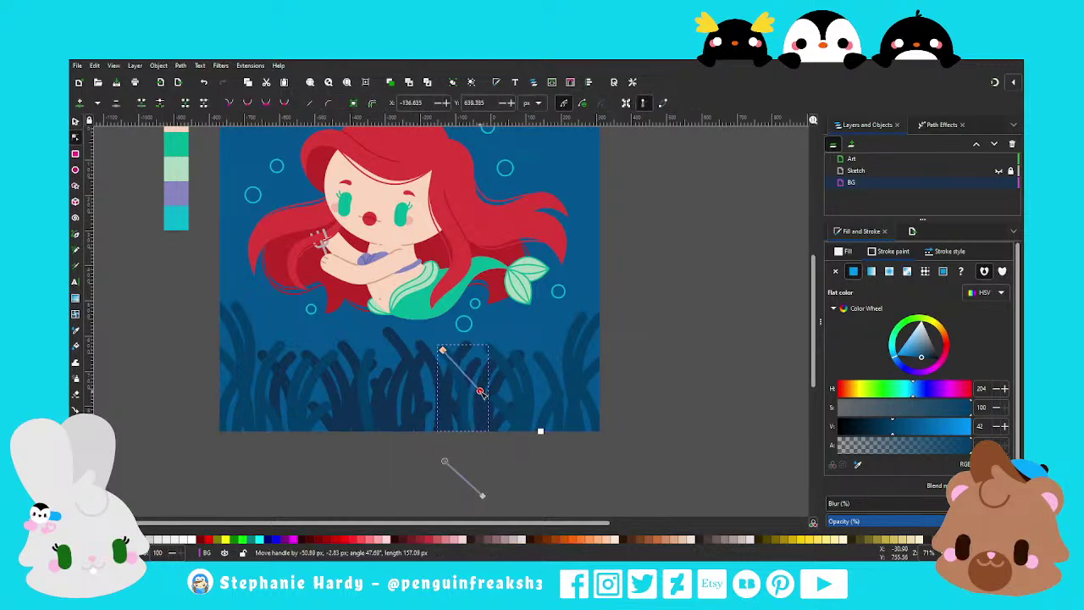
mouse_move(444, 461)
mouse_down()
mouse_move(424, 426)
mouse_move(420, 442)
mouse_up()
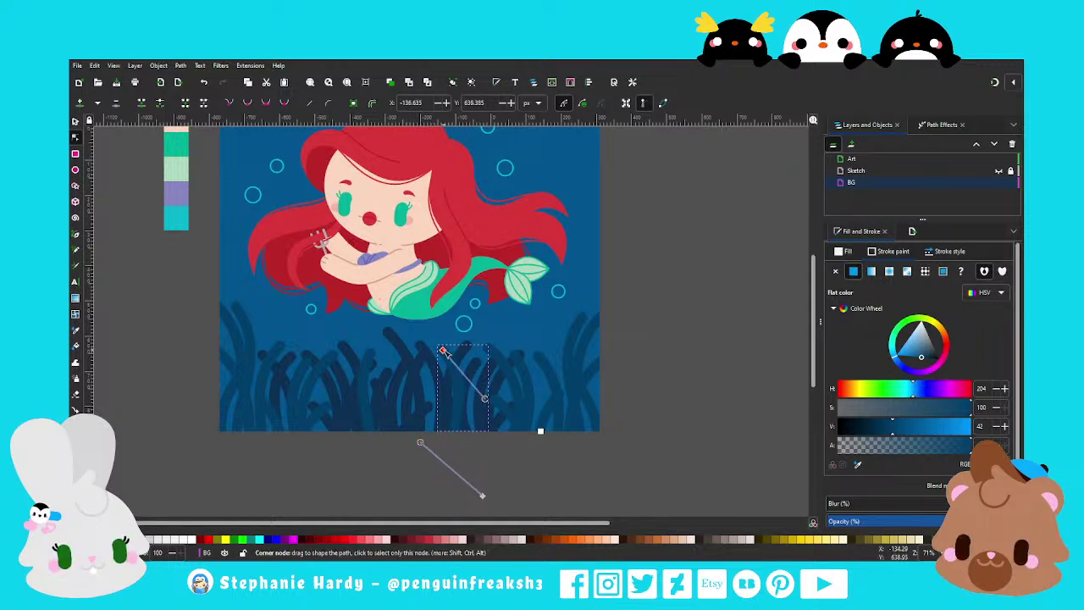
drag(443, 350, 442, 371)
mouse_move(485, 421)
mouse_down()
mouse_move(478, 415)
mouse_move(431, 451)
mouse_up()
click(75, 121)
click(407, 460)
Shift two central seaweed stalks to the right to close a gap
key(2)
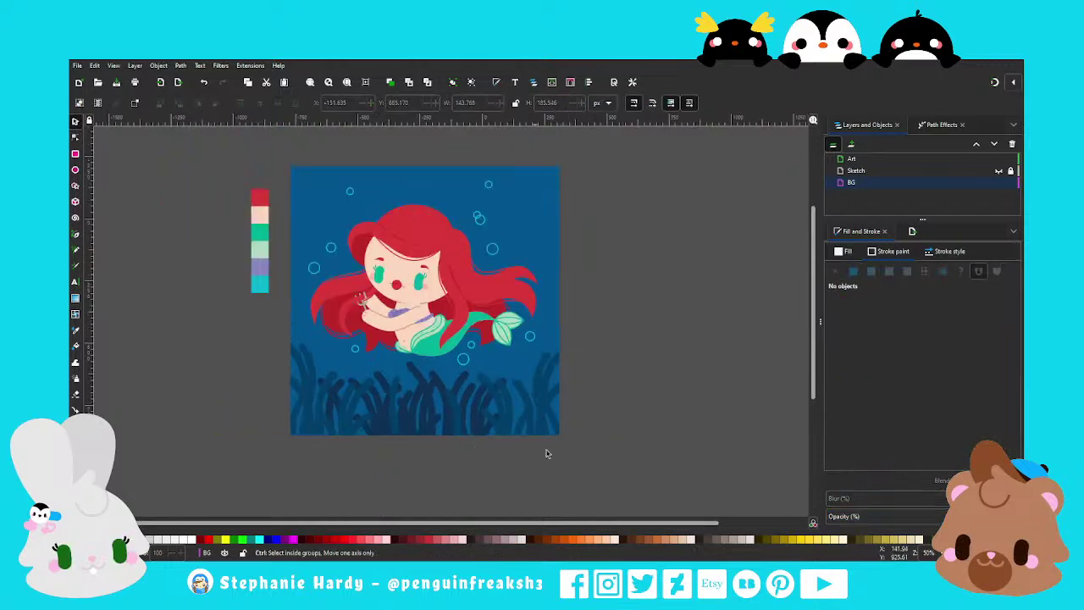
ctrl+scroll(508, 438, up, 1)
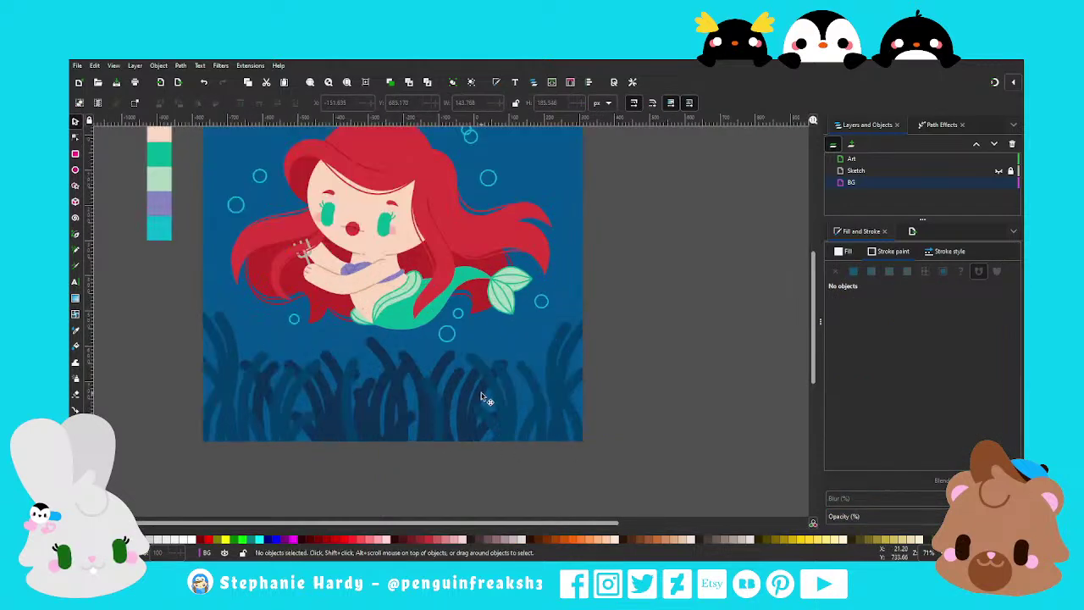
click(483, 397)
drag(483, 396, 527, 398)
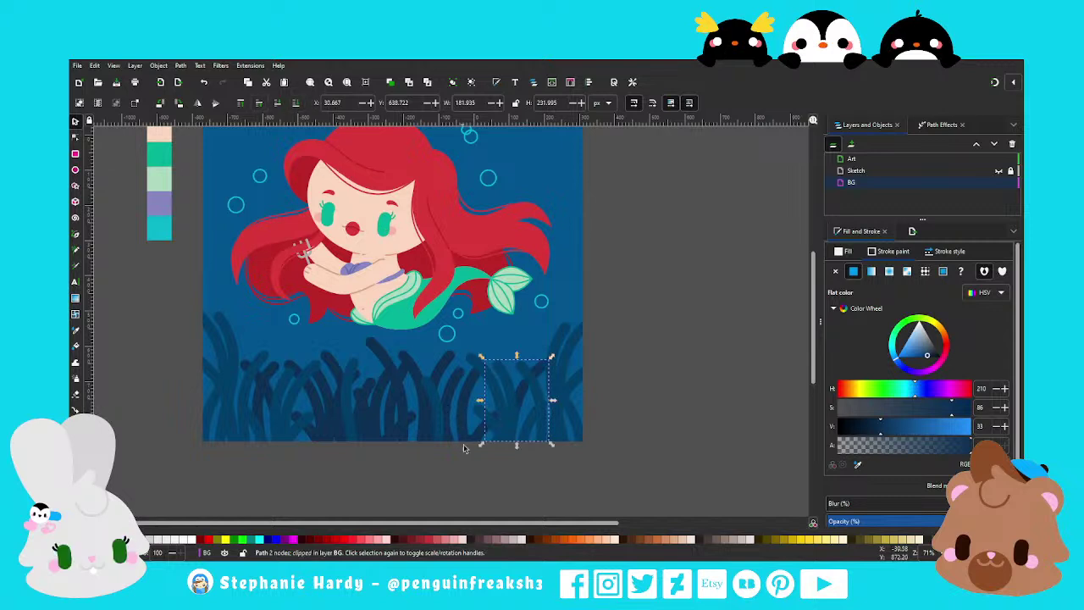
click(467, 394)
drag(467, 395, 475, 405)
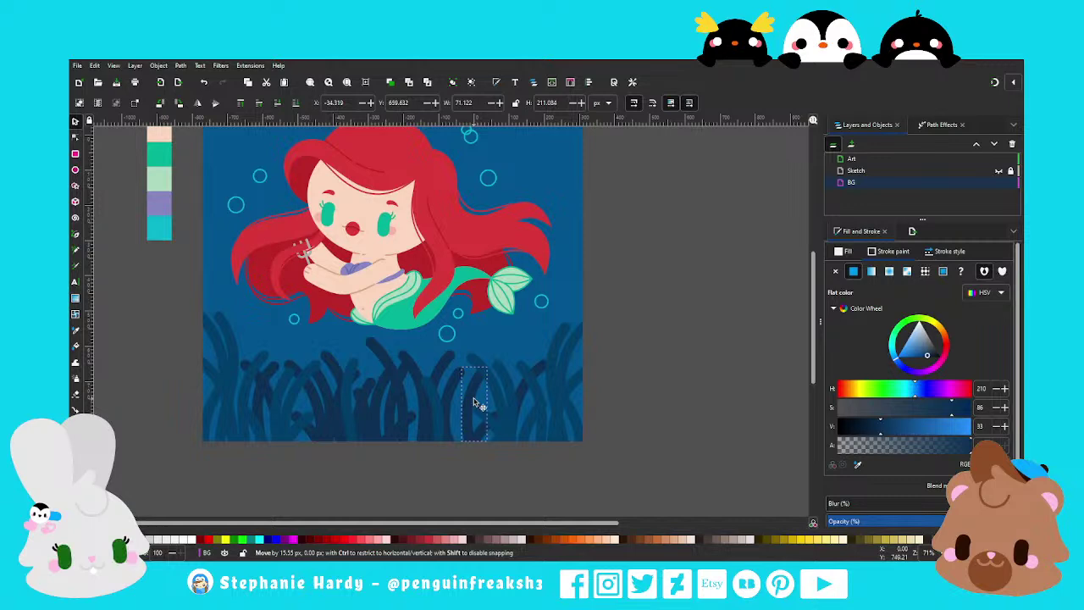
click(481, 463)
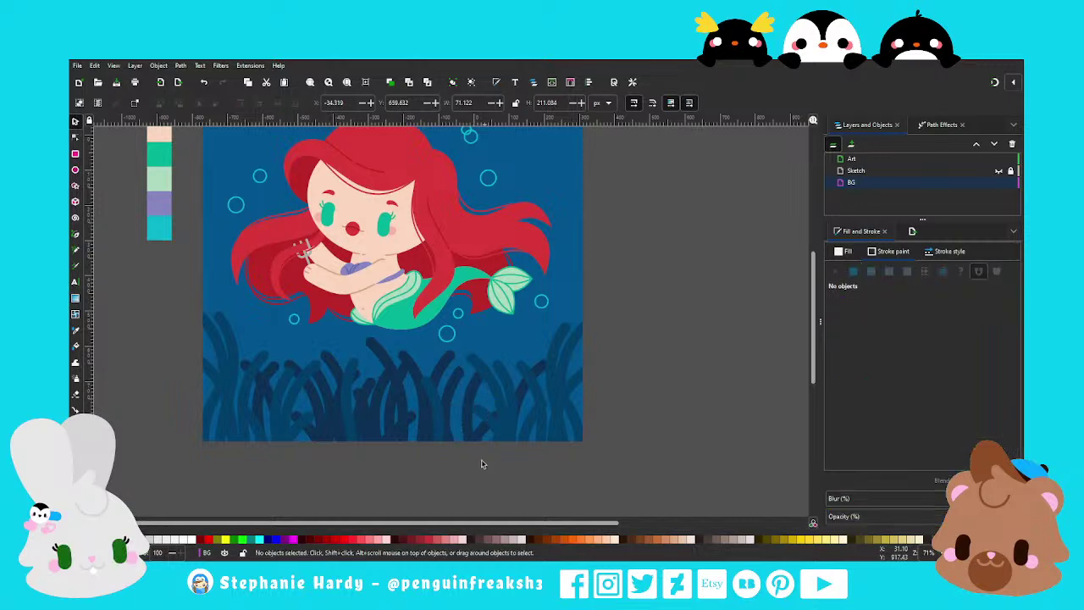
Move another central stalk left into the row
click(460, 381)
click(557, 467)
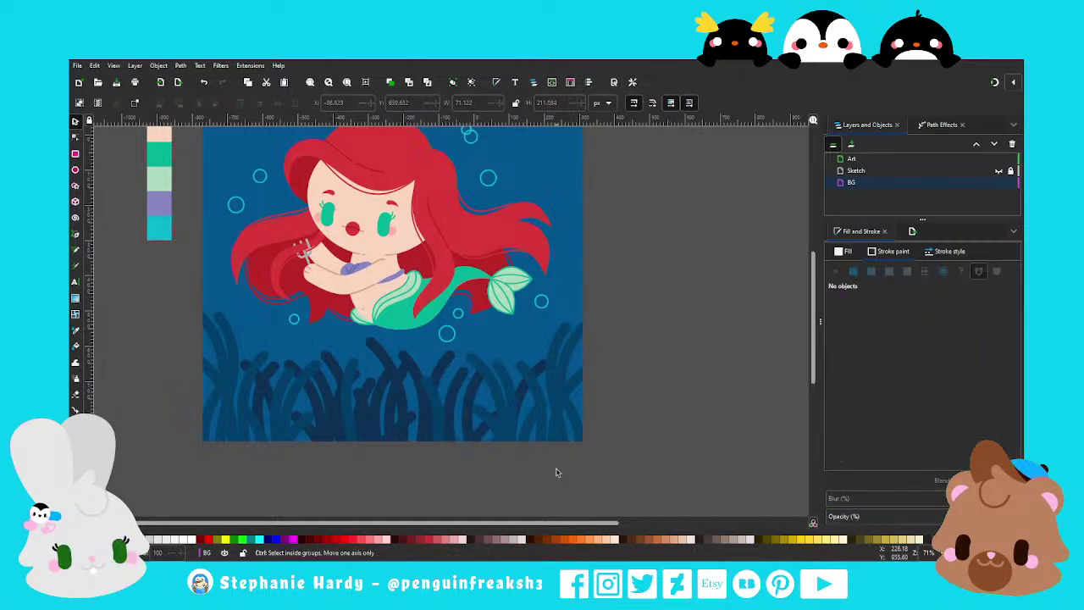
scroll(559, 472, down, 1)
scroll(519, 453, up, 1)
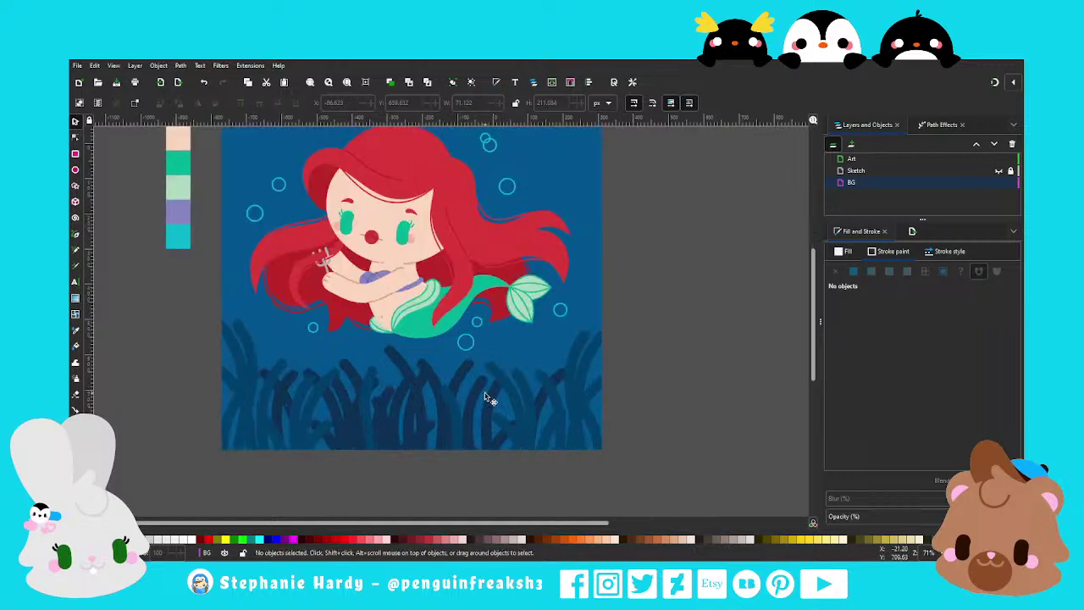
click(490, 400)
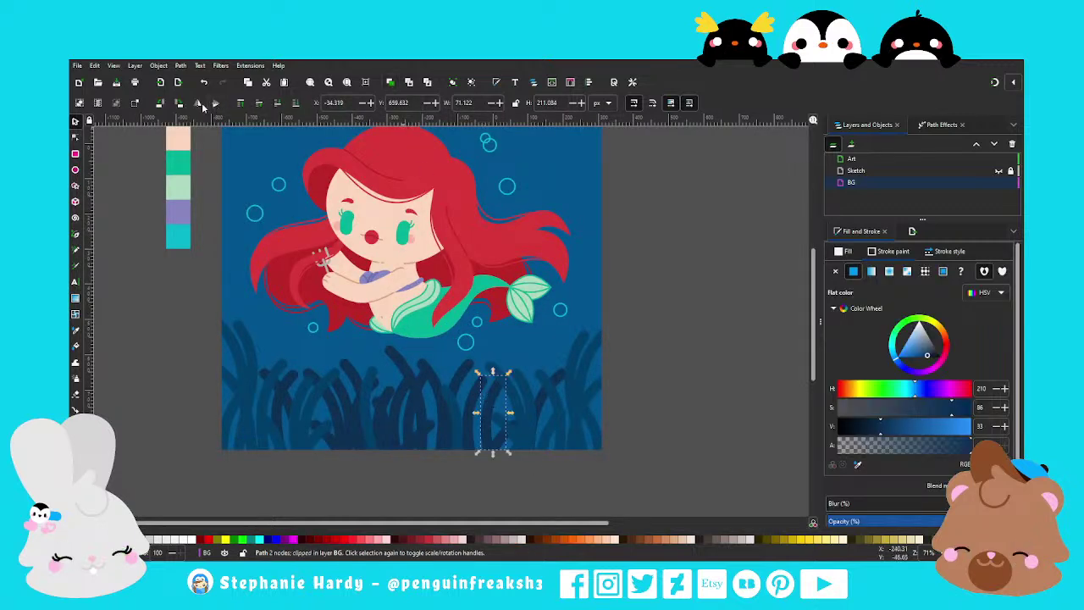
drag(502, 398, 474, 398)
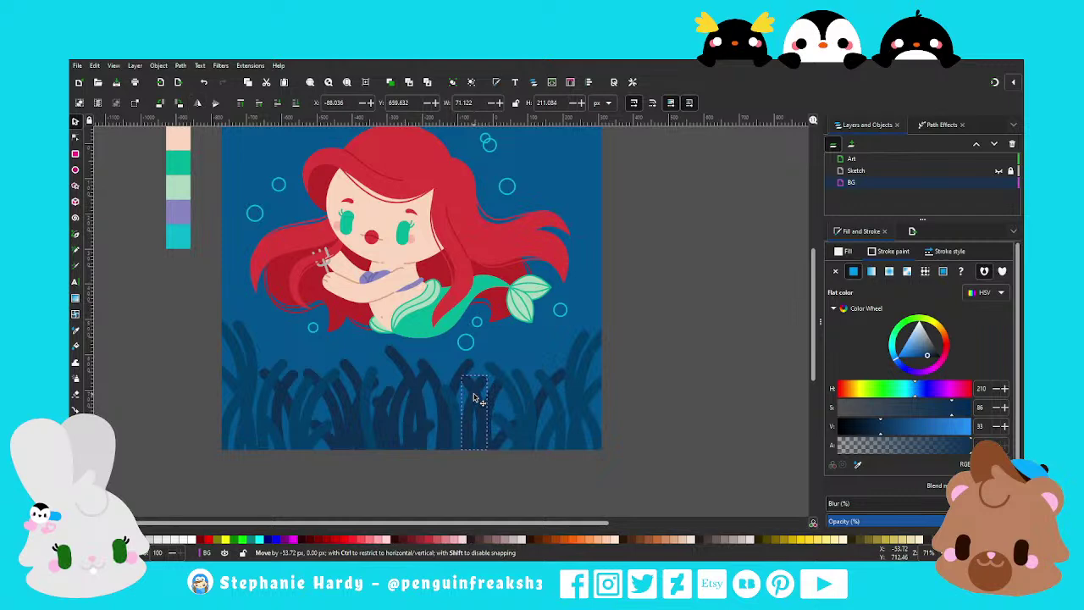
click(493, 475)
Zoom in and slide the short lower seaweed pieces sideways into the remaining gaps
drag(431, 436, 418, 442)
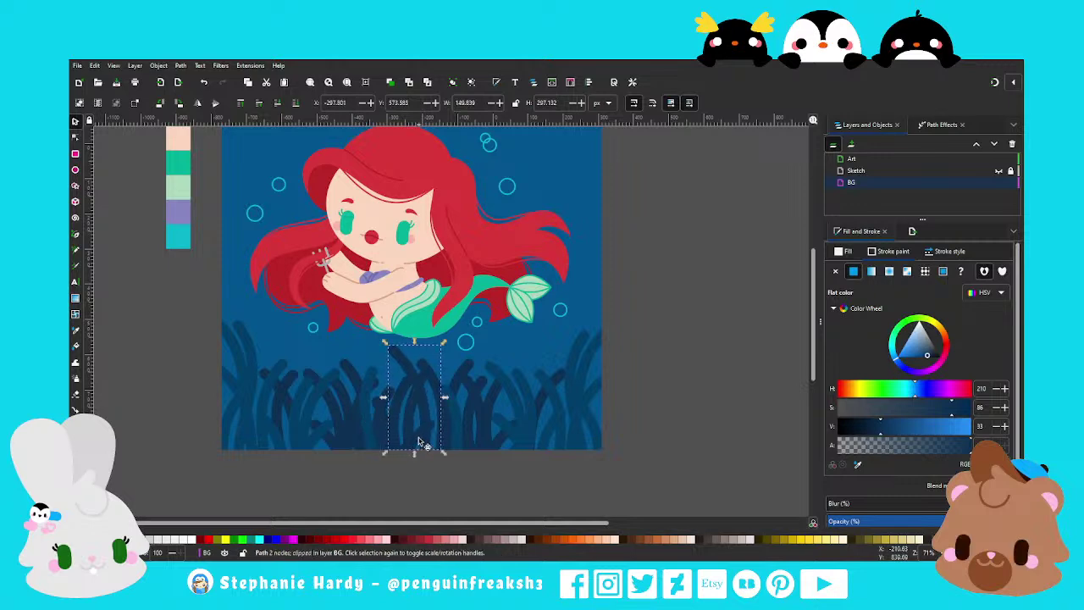
click(413, 455)
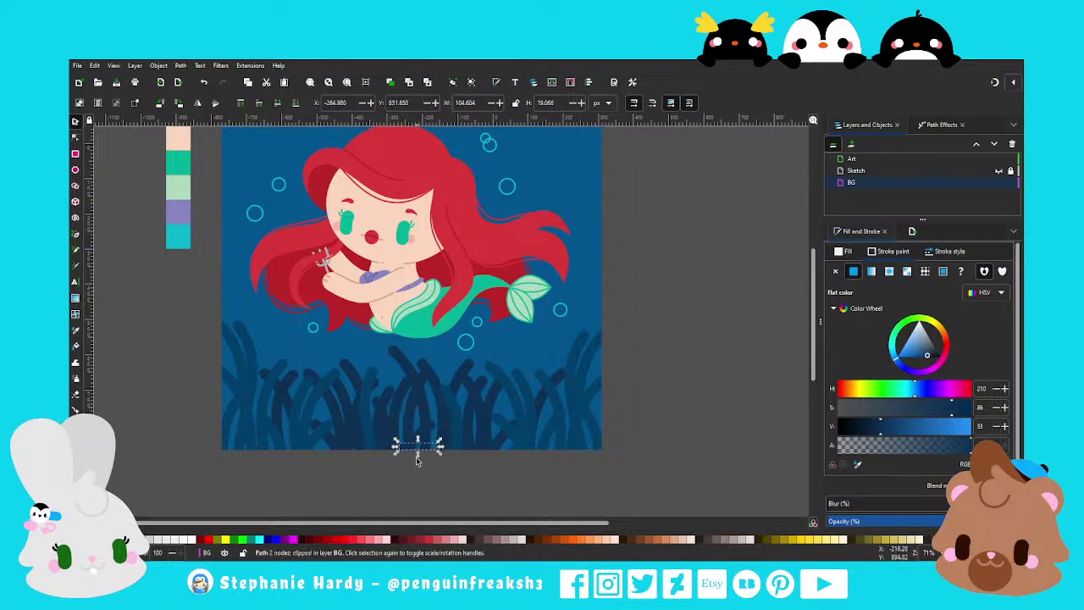
click(416, 461)
ctrl+scroll(414, 455, up, 2)
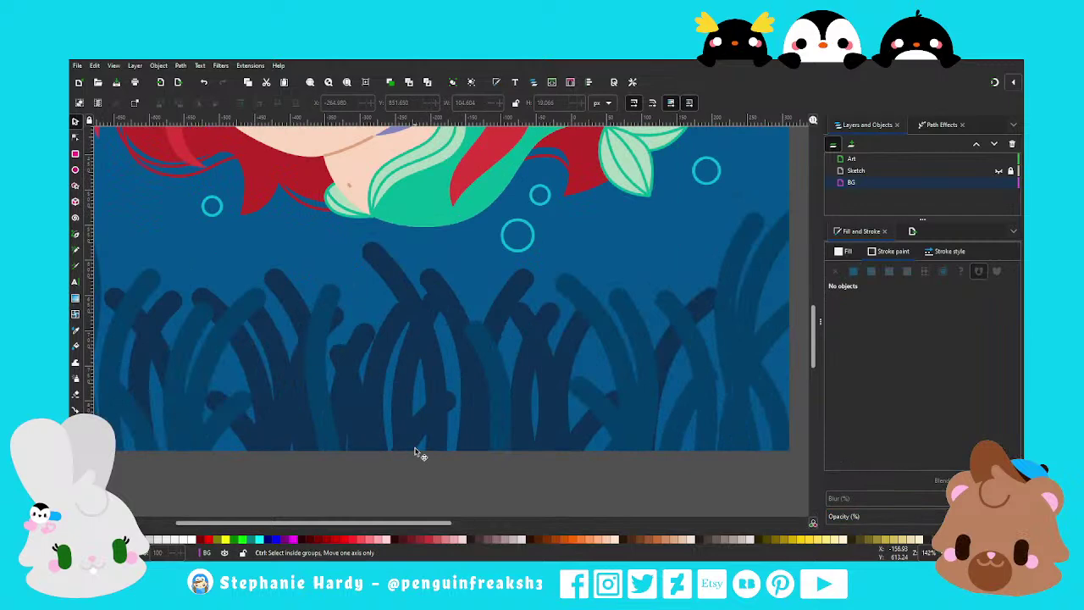
click(420, 427)
drag(420, 426, 434, 430)
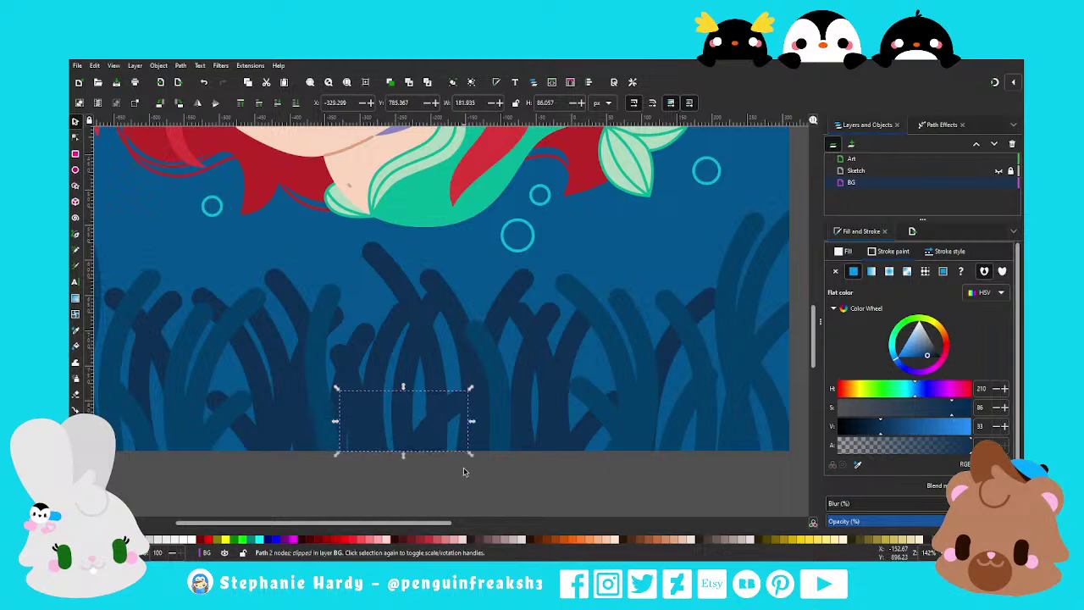
click(430, 467)
ctrl+scroll(430, 467, down, 2)
ctrl+scroll(430, 467, down, 1)
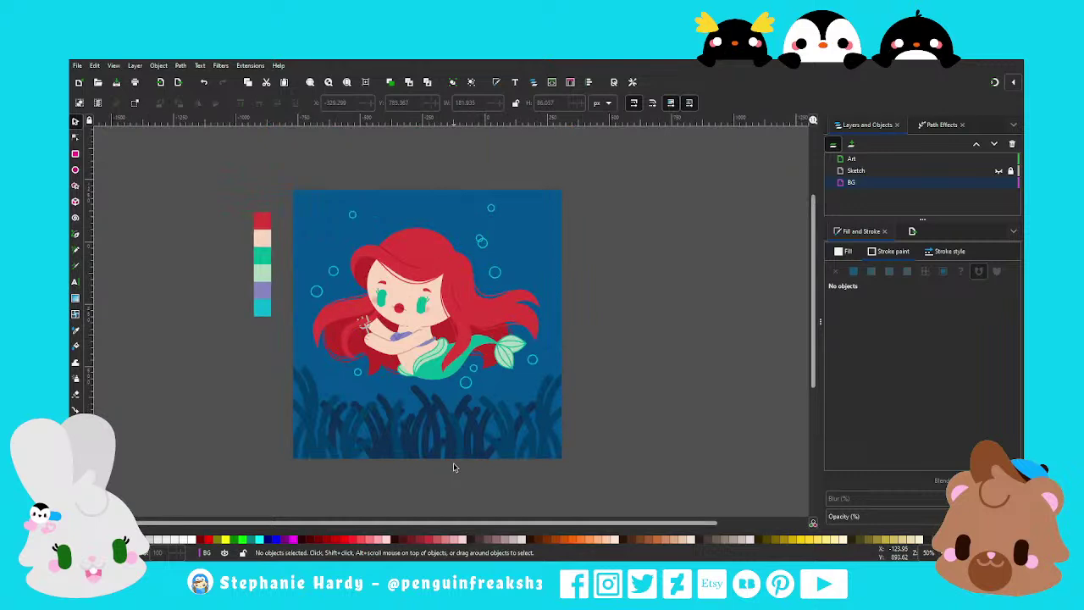
scroll(563, 424, up, 1)
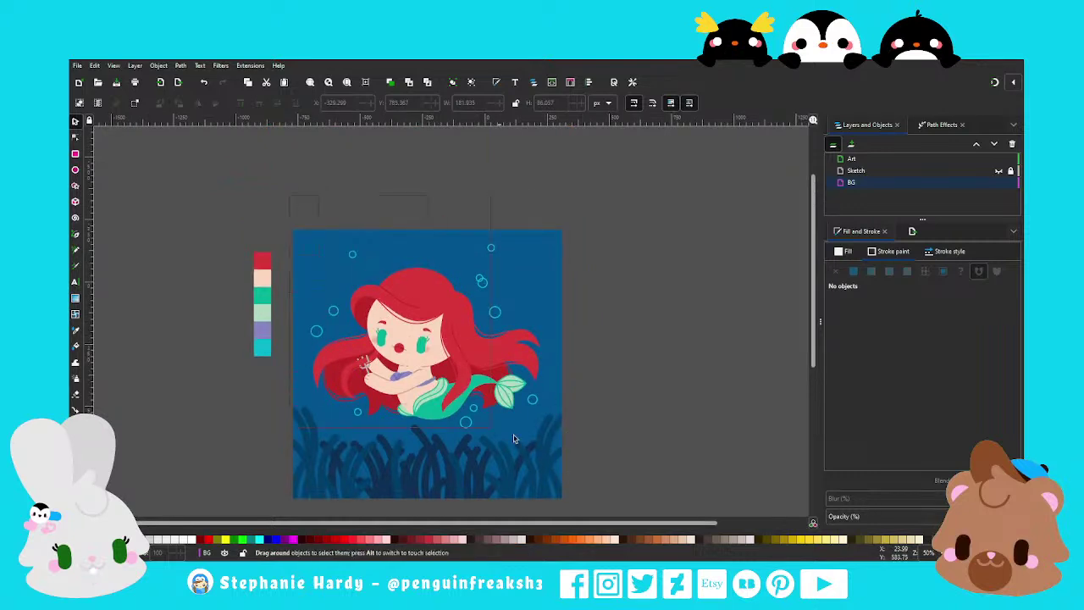
Raise the mermaid artwork about 24 px above the seaweed and save Ariel.svg
drag(441, 405, 441, 391)
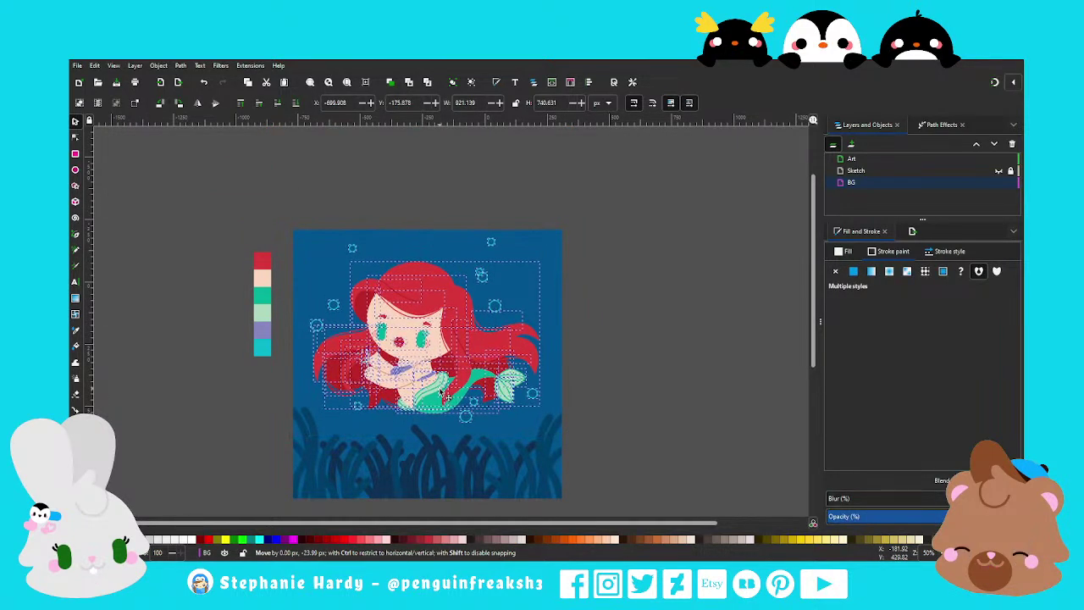
click(595, 366)
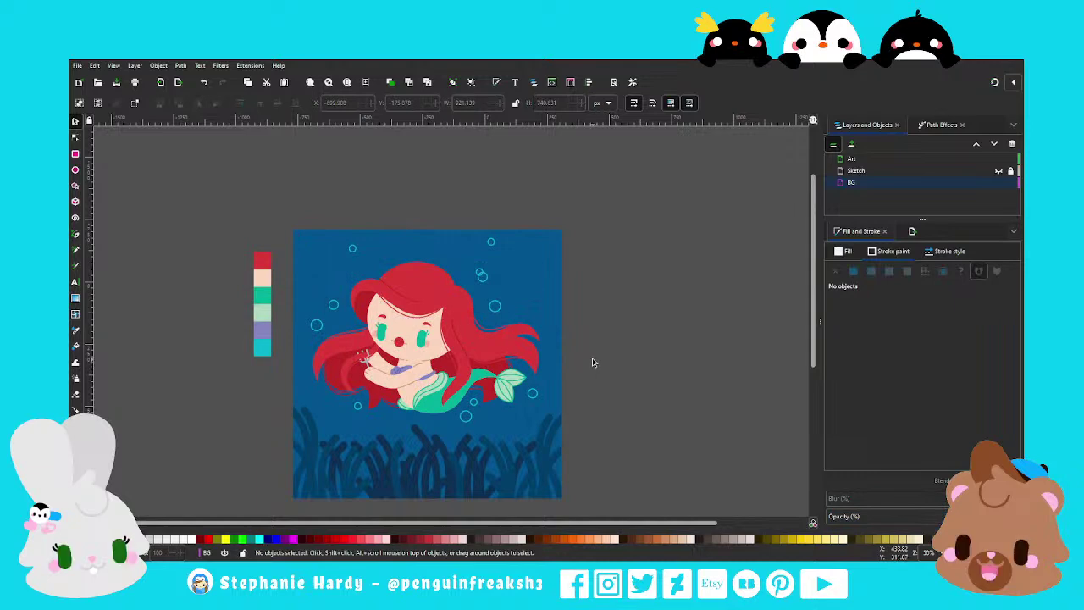
key(ctrl+s)
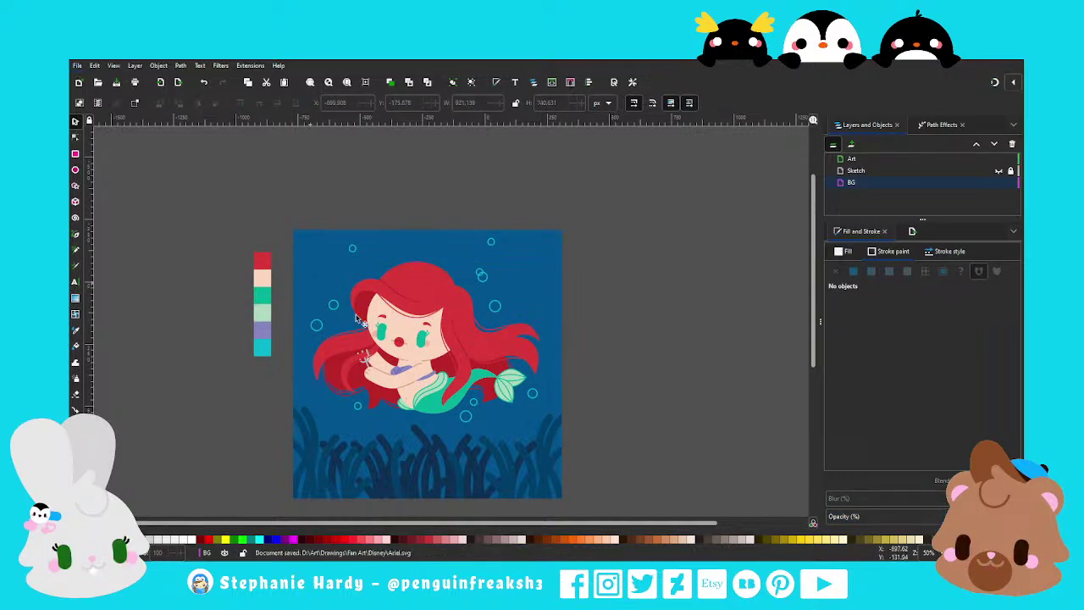
key(plus)
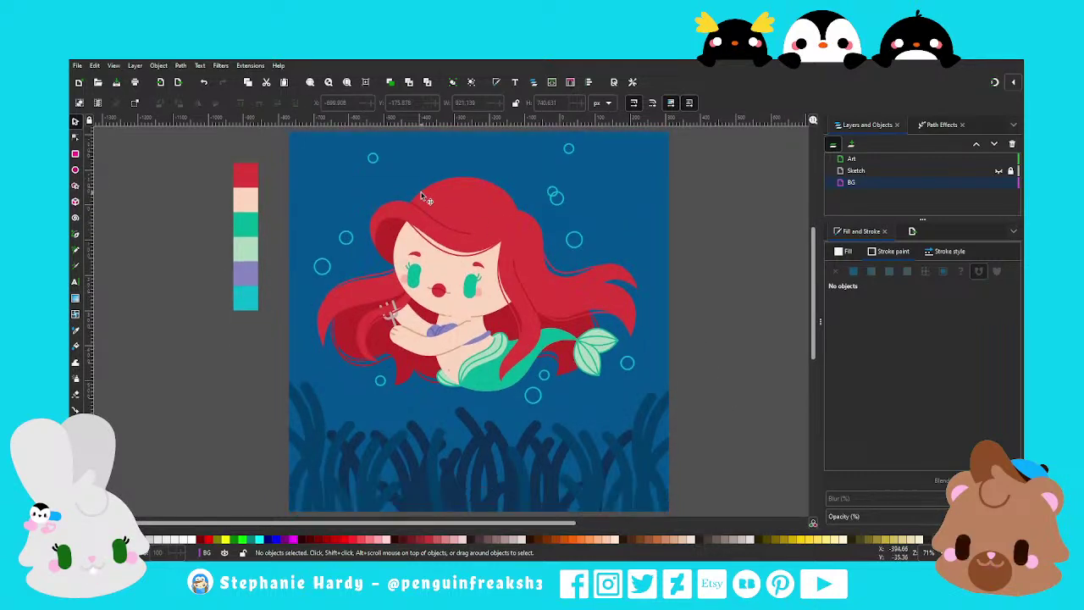
Select all 11 bubbles around the mermaid
click(376, 162)
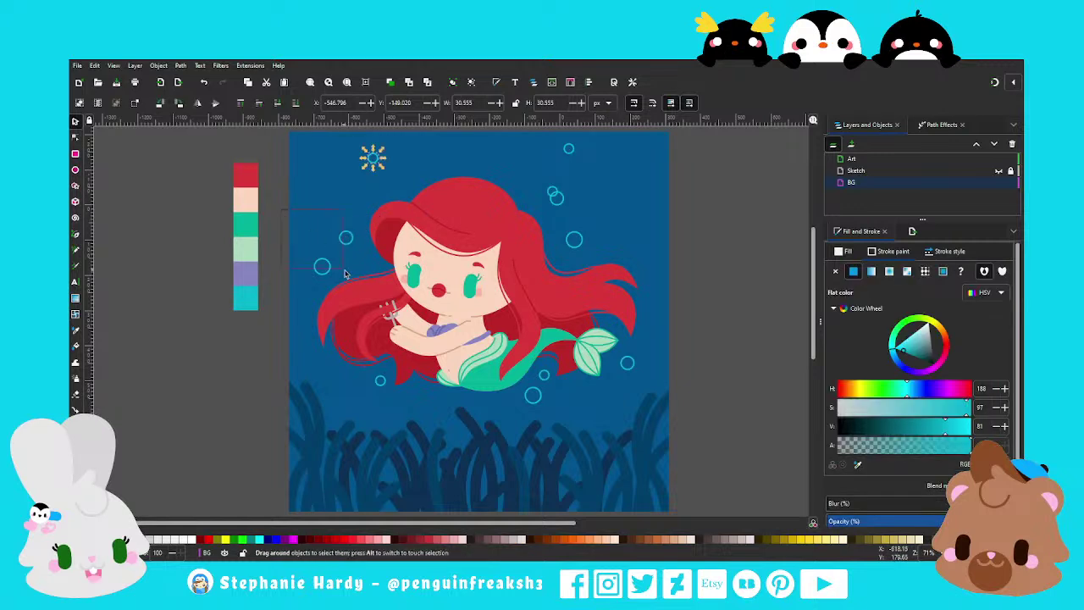
drag(345, 273, 355, 278)
shift+click(568, 148)
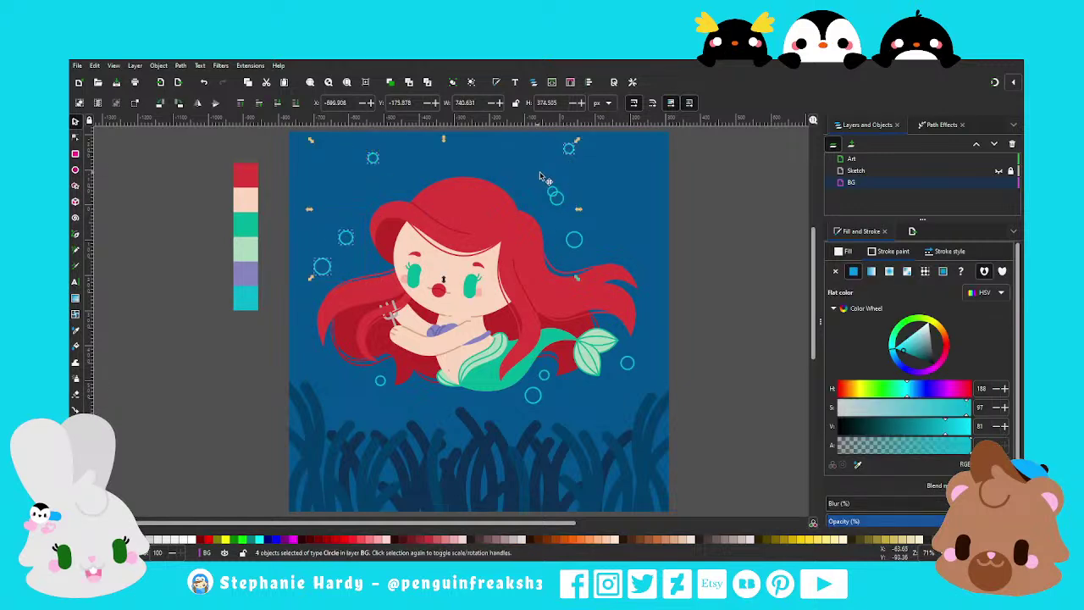
shift+click(556, 198)
drag(693, 394, 616, 349)
drag(618, 436, 527, 369)
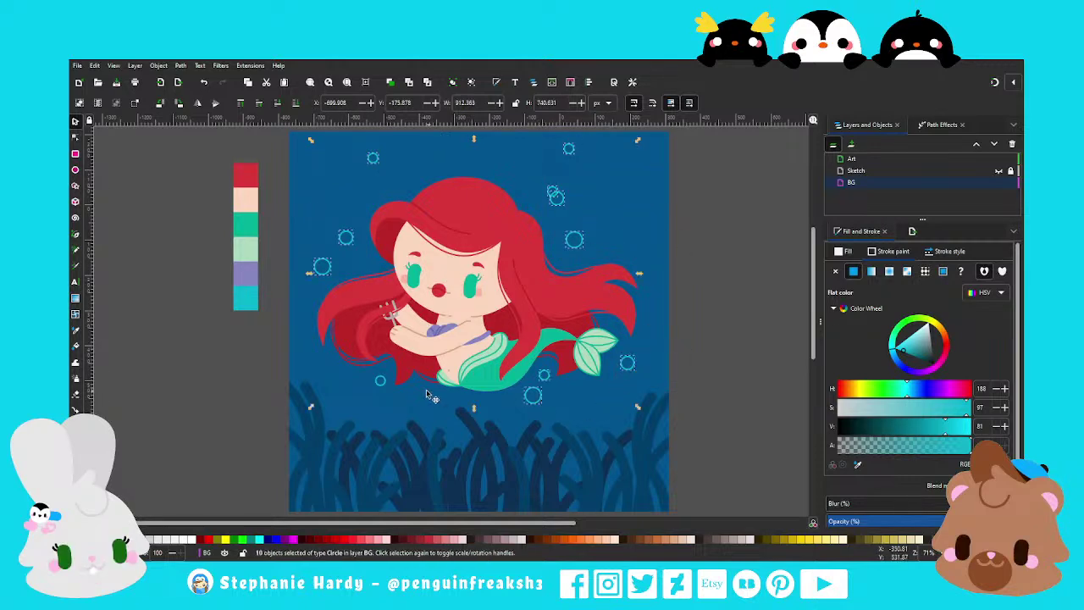
shift+click(381, 381)
Set the bubble outlines to the background blue, lightened slightly on the colour wheel
key(d)
shift+click(639, 448)
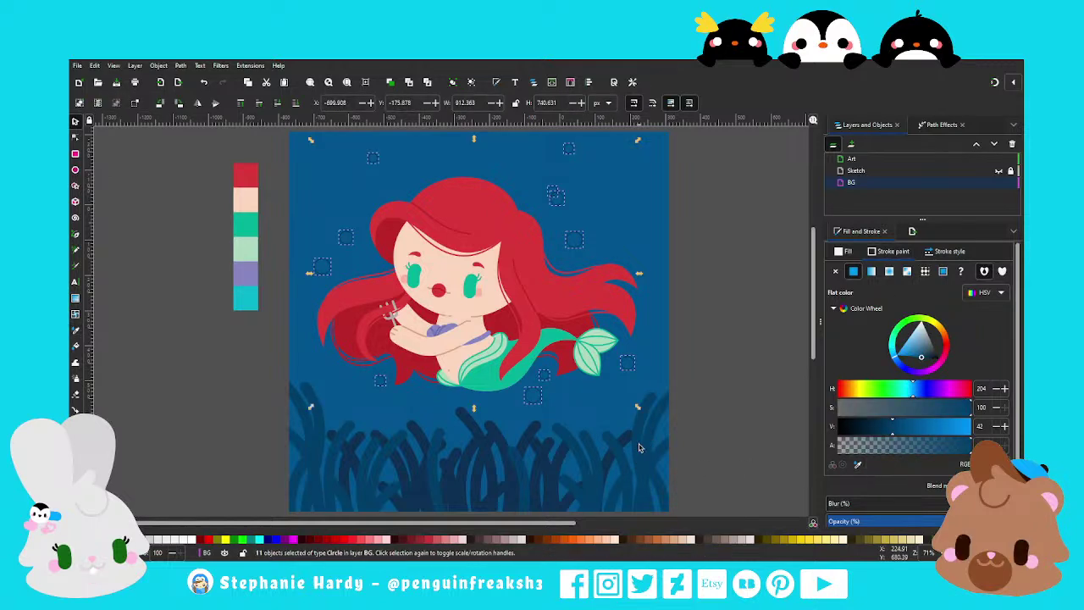
click(859, 466)
click(538, 439)
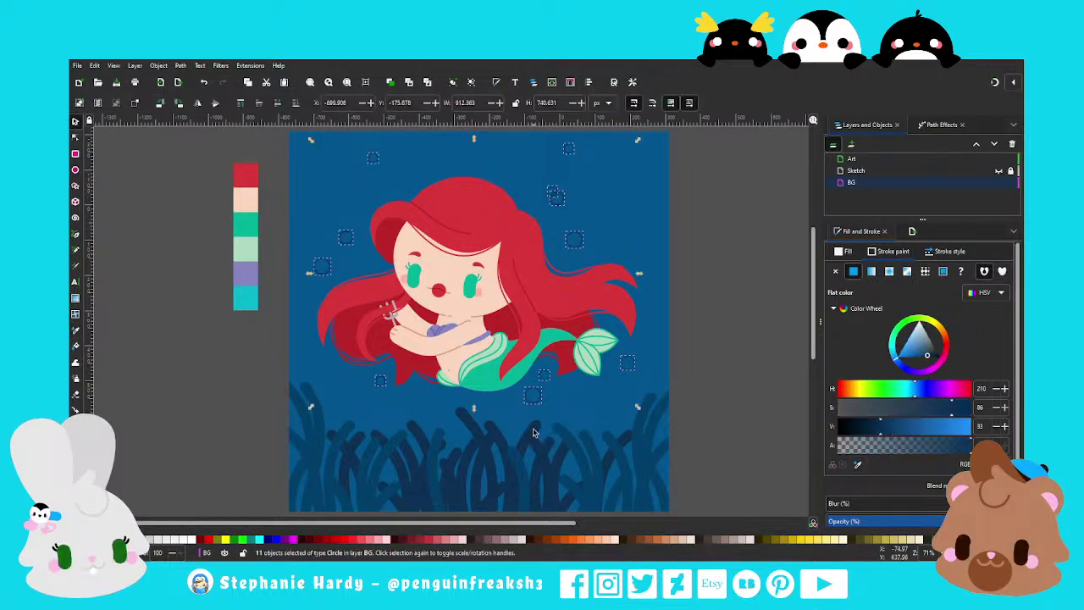
click(858, 466)
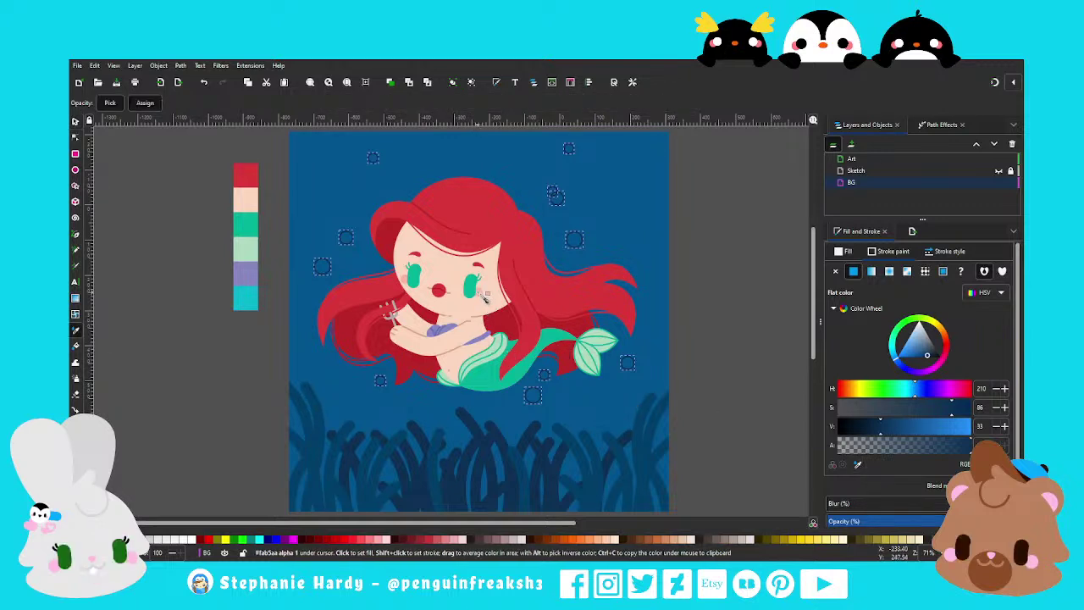
click(438, 347)
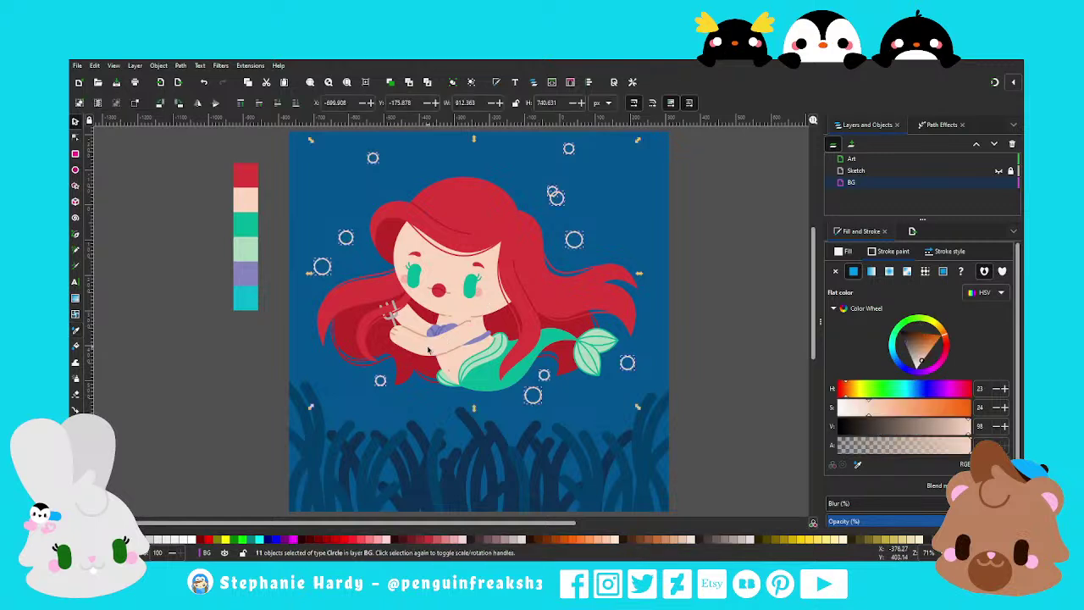
click(916, 367)
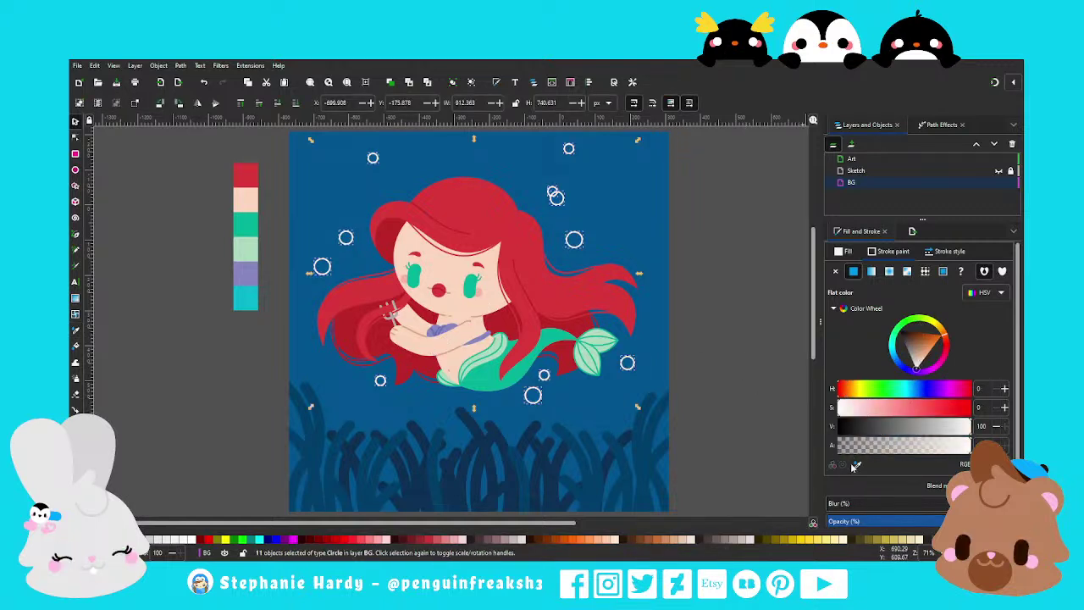
key(d)
click(665, 394)
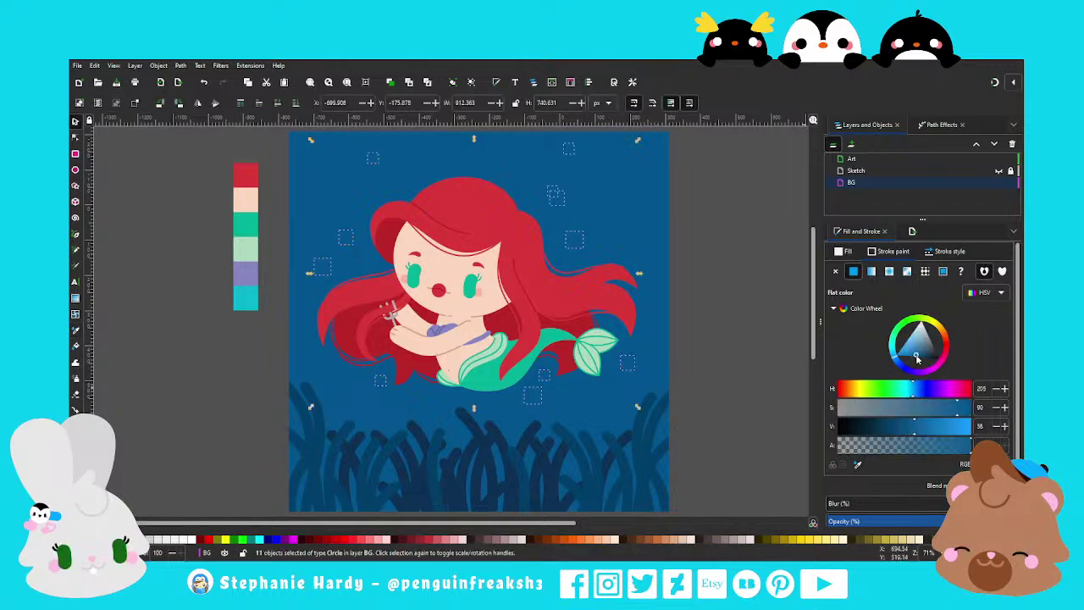
drag(912, 359, 912, 348)
click(698, 346)
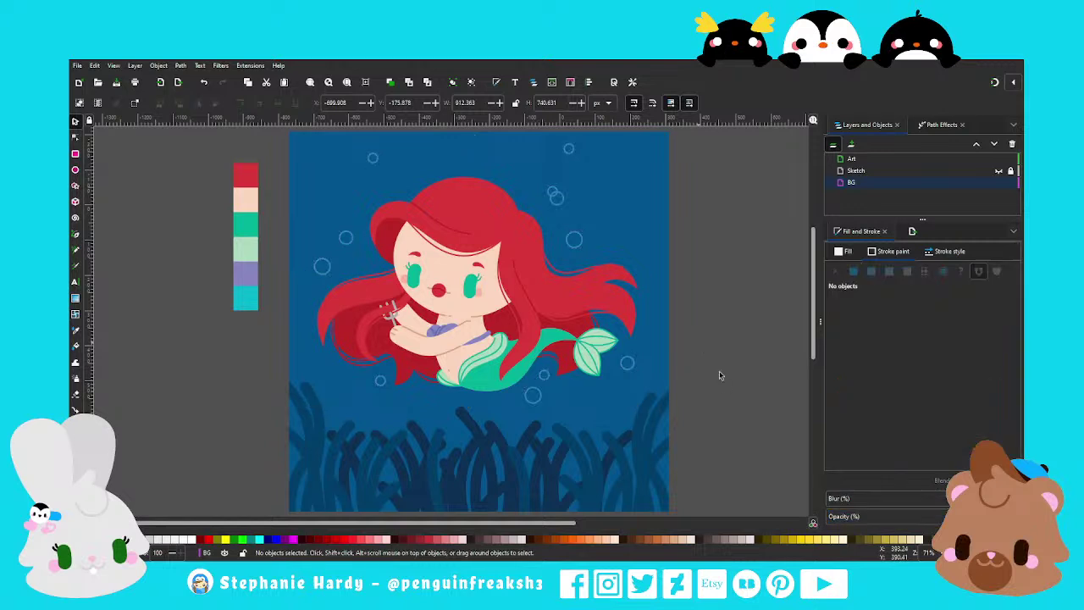
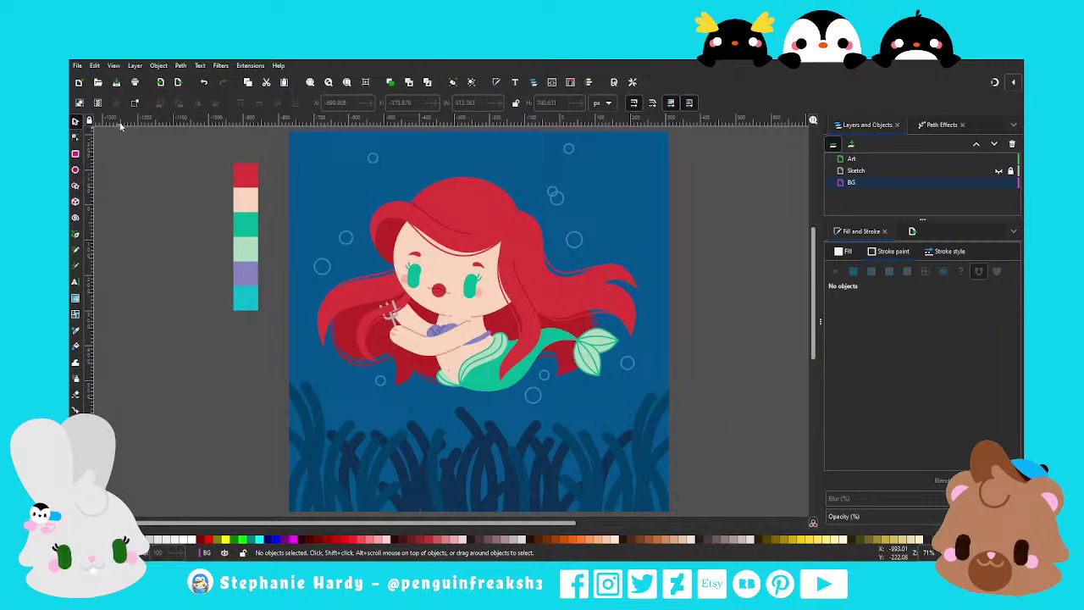
Save the illustration and zoom in on the area below the mermaid's tail
key(ctrl+s)
scroll(515, 407, down, 1)
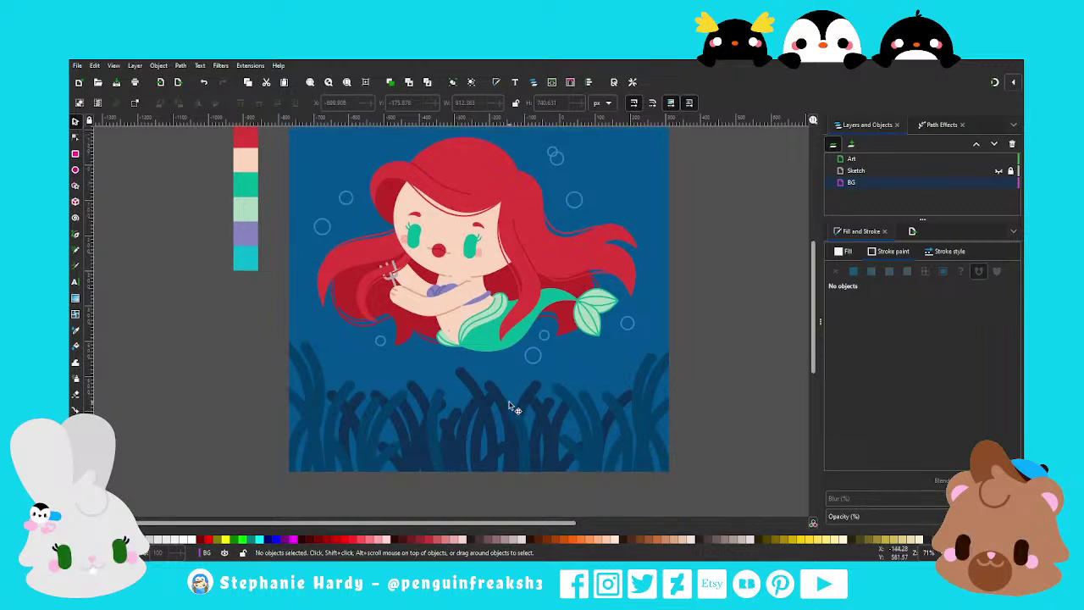
scroll(500, 382, up, 1)
scroll(491, 366, up, 1)
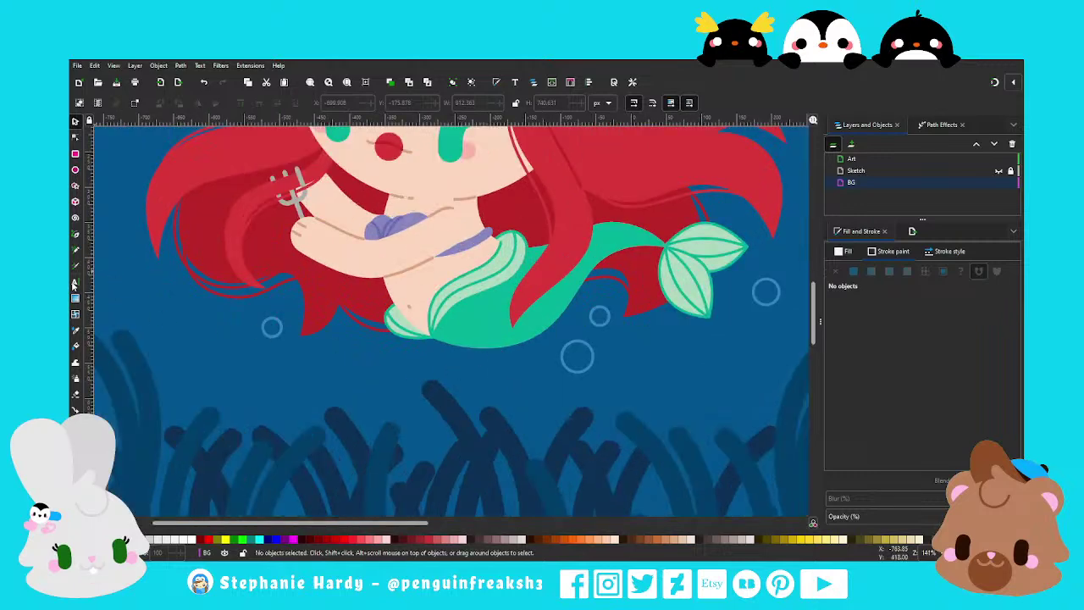
Draw a short straight black Bezier line just beneath the mermaid's tail
click(76, 252)
click(76, 234)
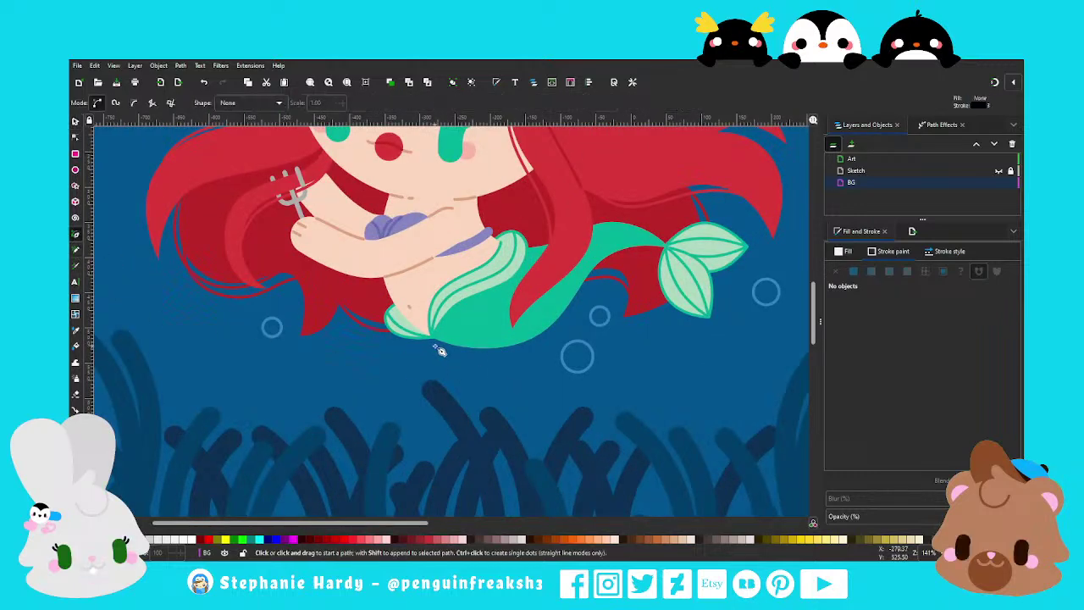
click(435, 345)
double_click(574, 321)
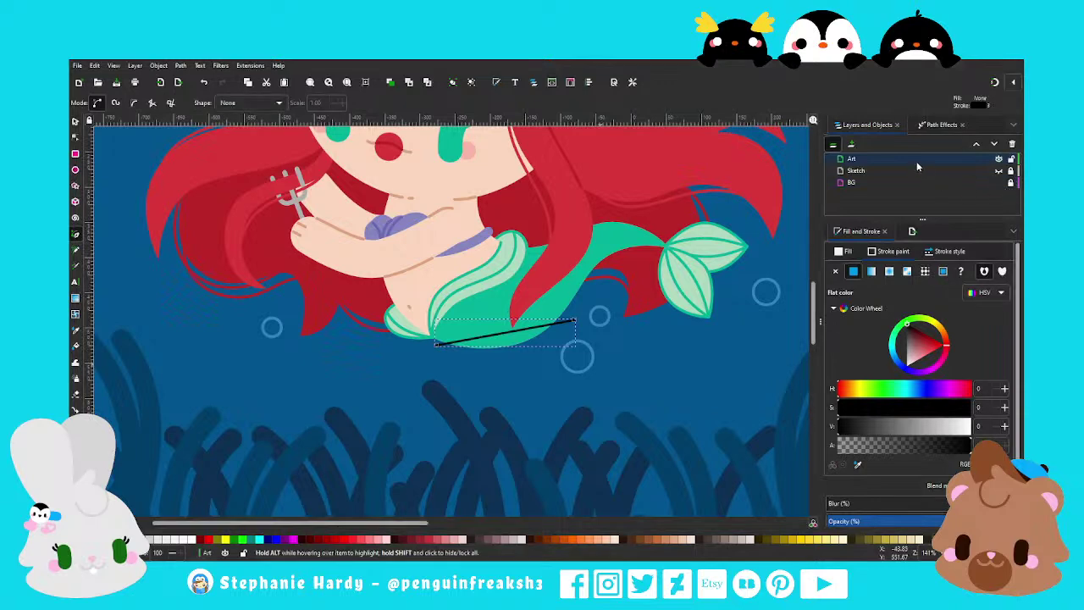
key(t)
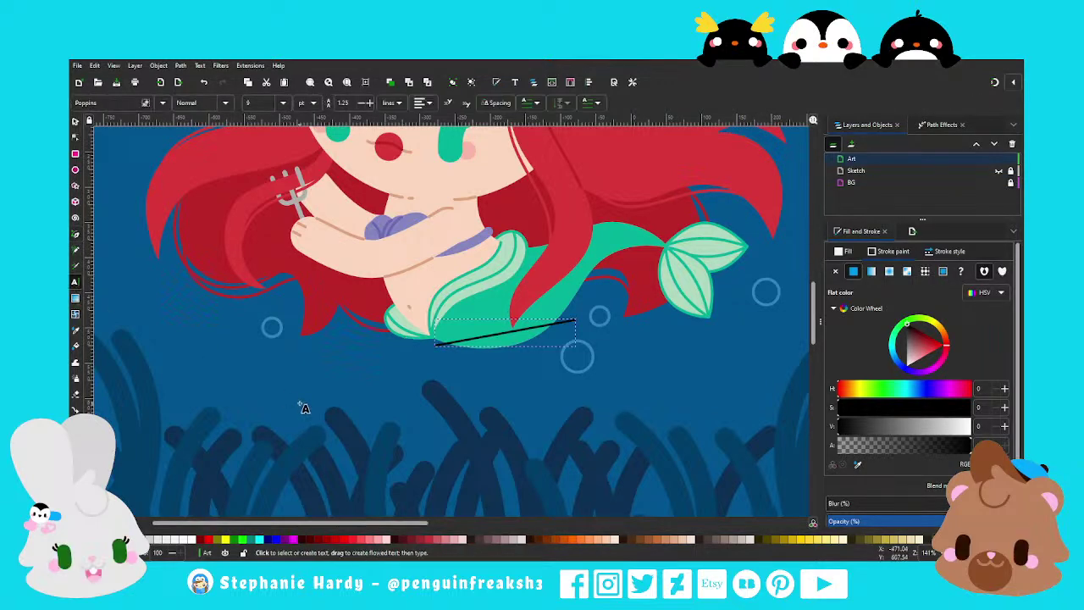
key(Escape)
click(299, 403)
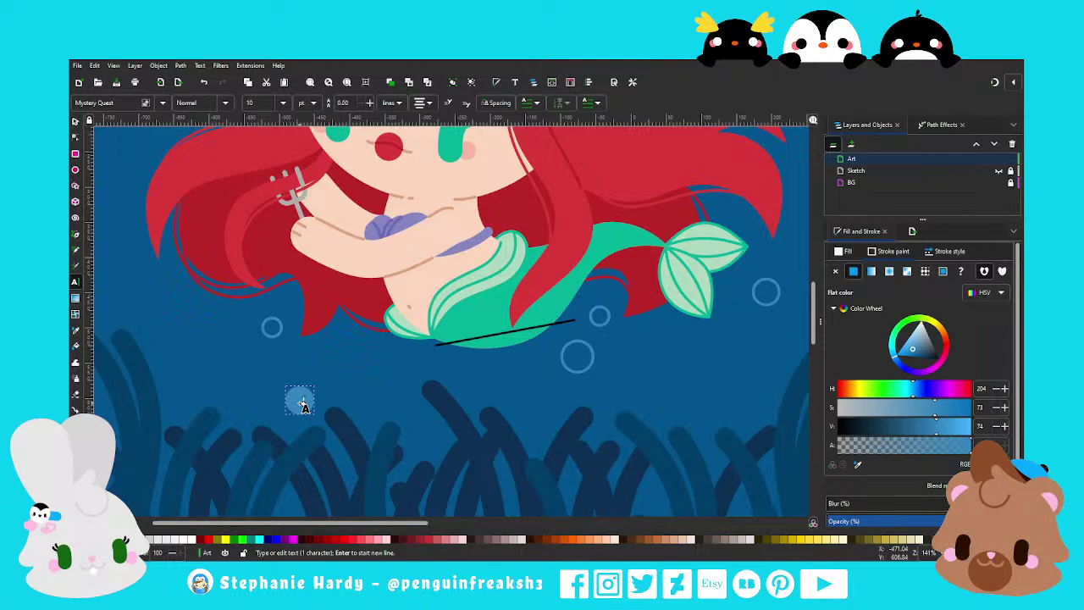
click(835, 271)
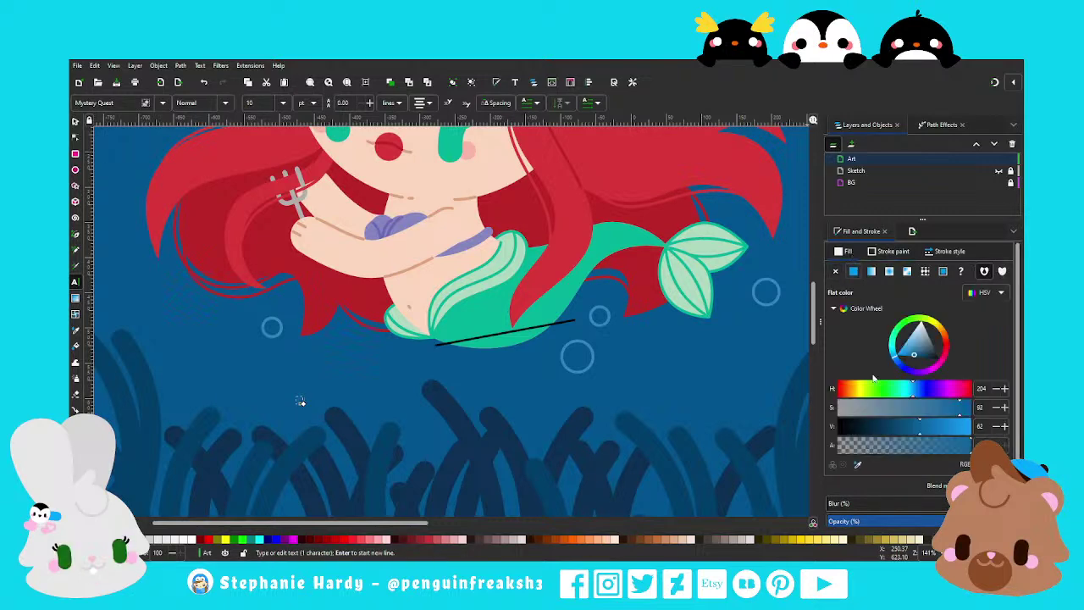
click(857, 465)
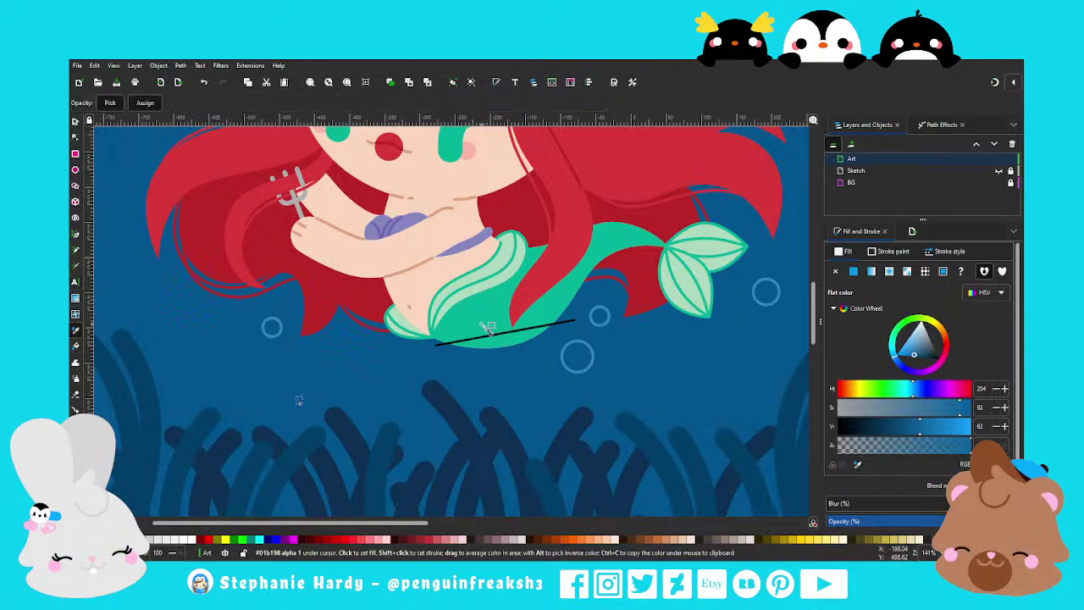
click(470, 323)
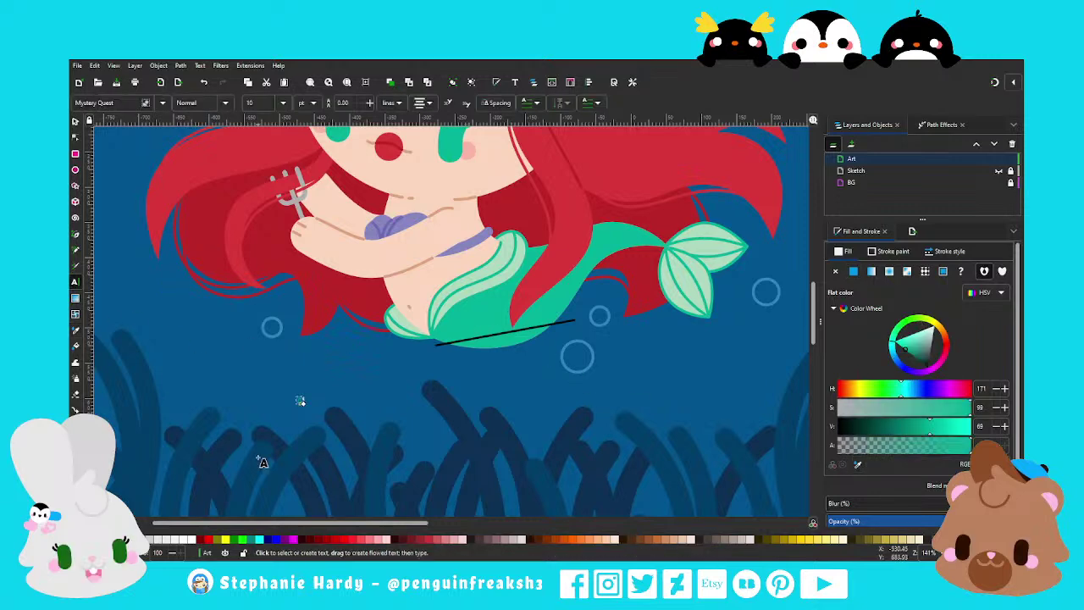
click(300, 401)
text(@penguinfrea)
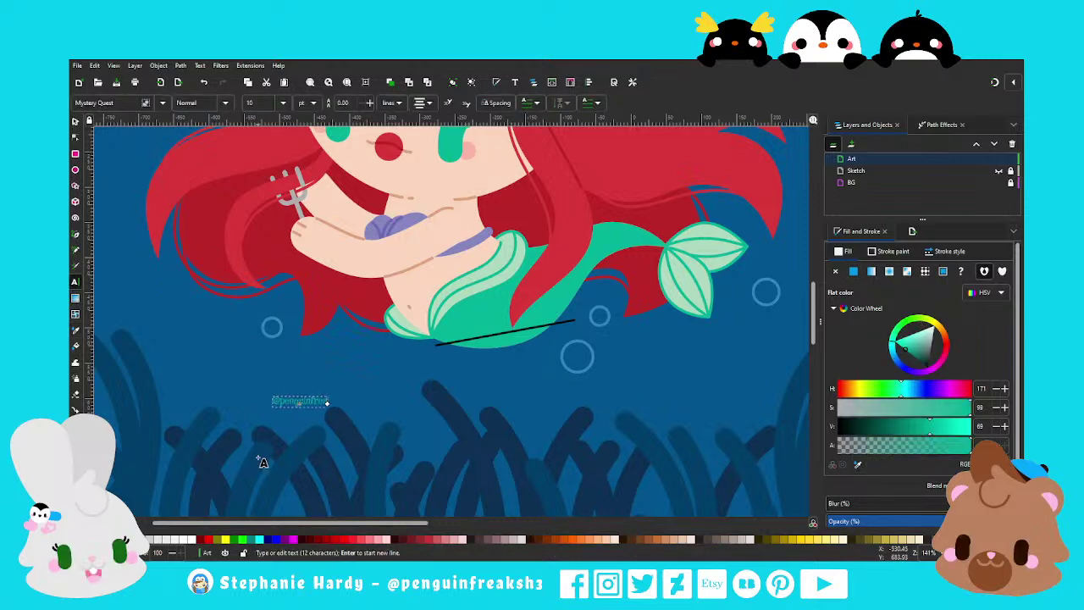
text(ksh3)
key(Escape)
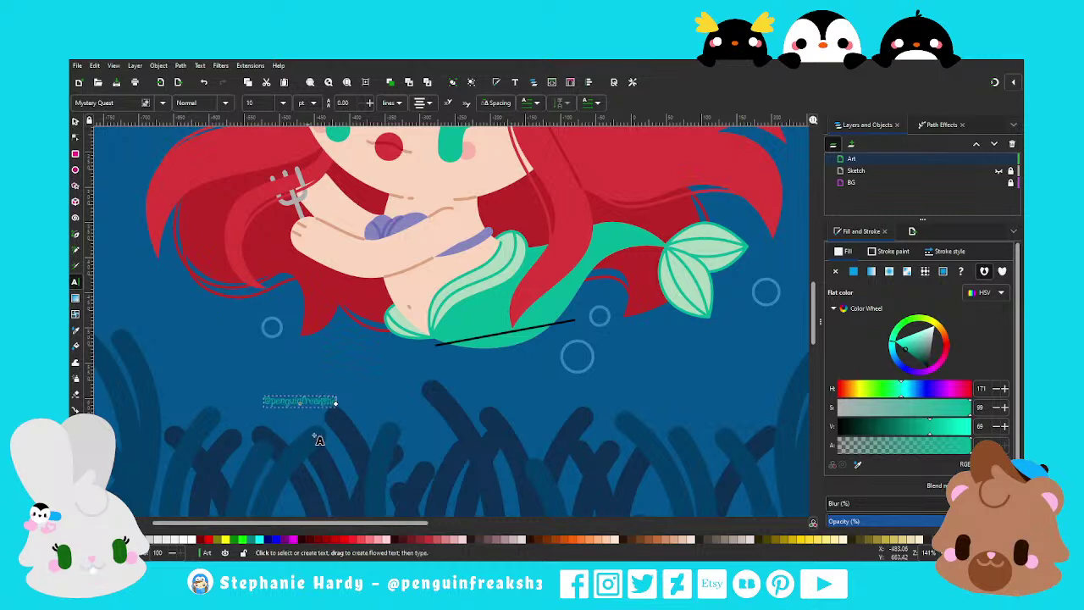
Set the signature's font to Chela One with letter spacing 3
drag(337, 402, 224, 396)
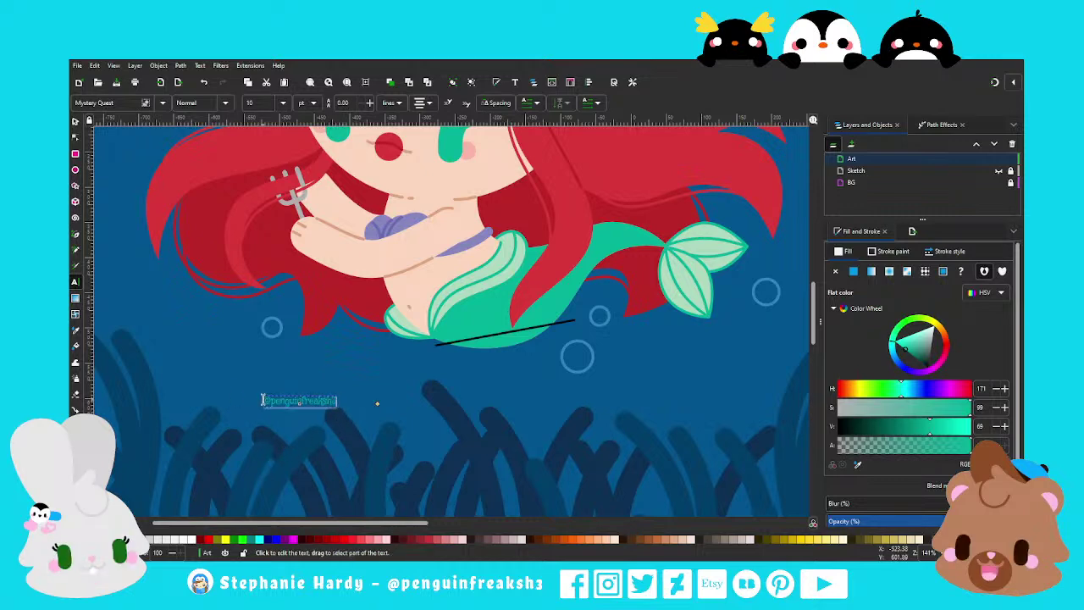
click(262, 401)
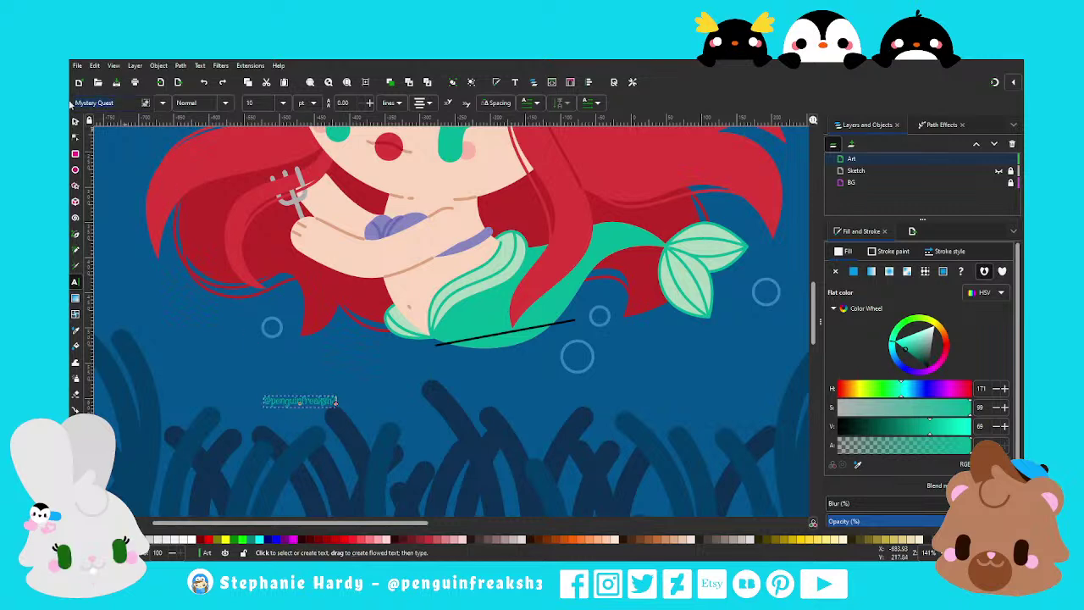
text(Be)
key(Return)
click(496, 104)
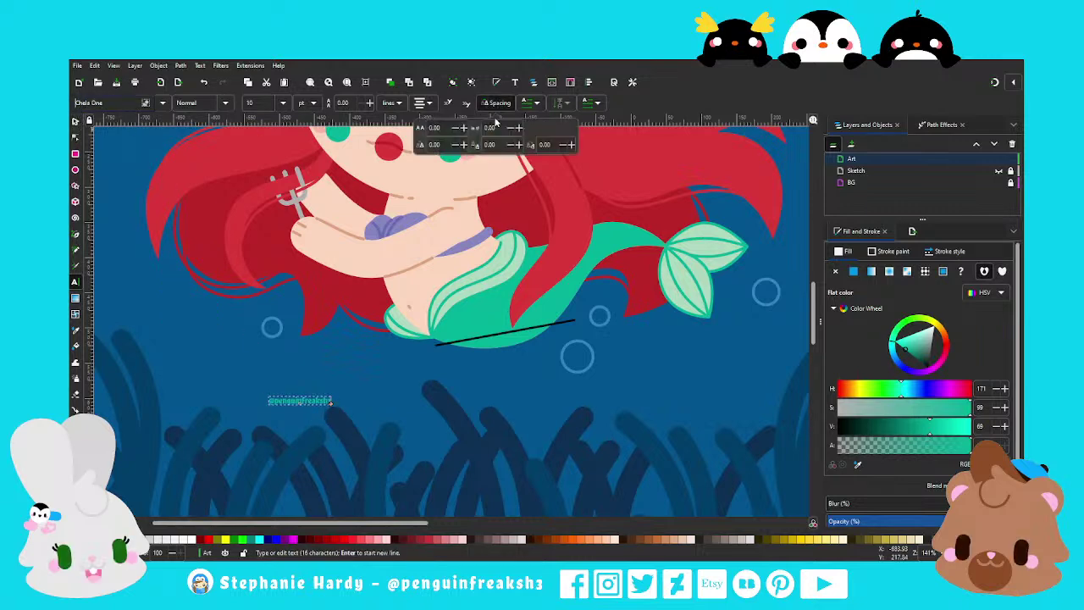
text(3)
key(Return)
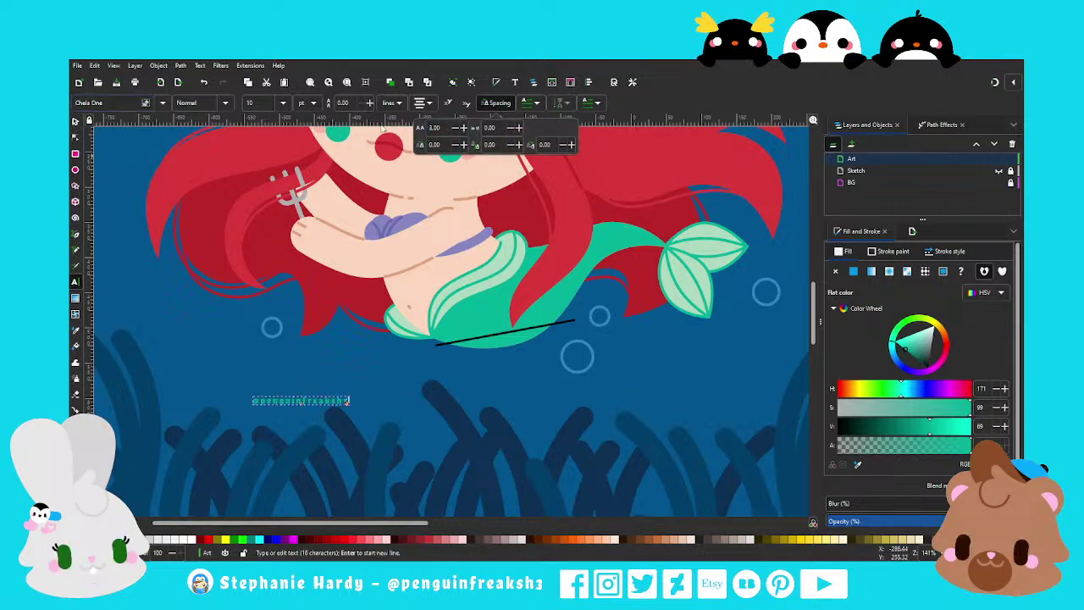
Enlarge the signature and bend its line into a downward arc so the text curves
key(F1)
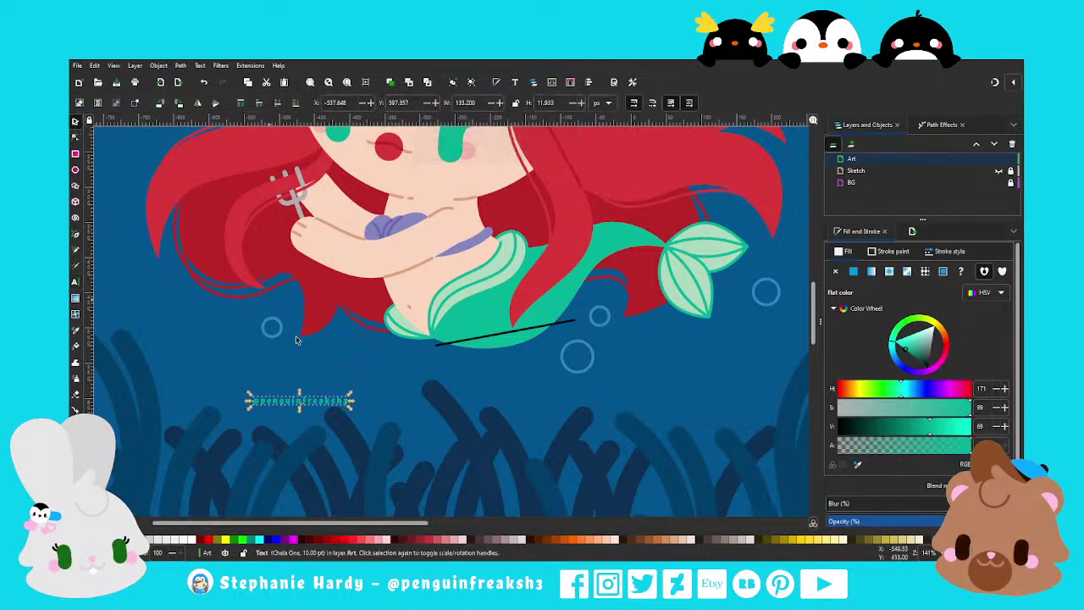
mouse_move(351, 408)
mouse_down()
mouse_move(401, 429)
mouse_move(517, 378)
mouse_move(508, 375)
mouse_up()
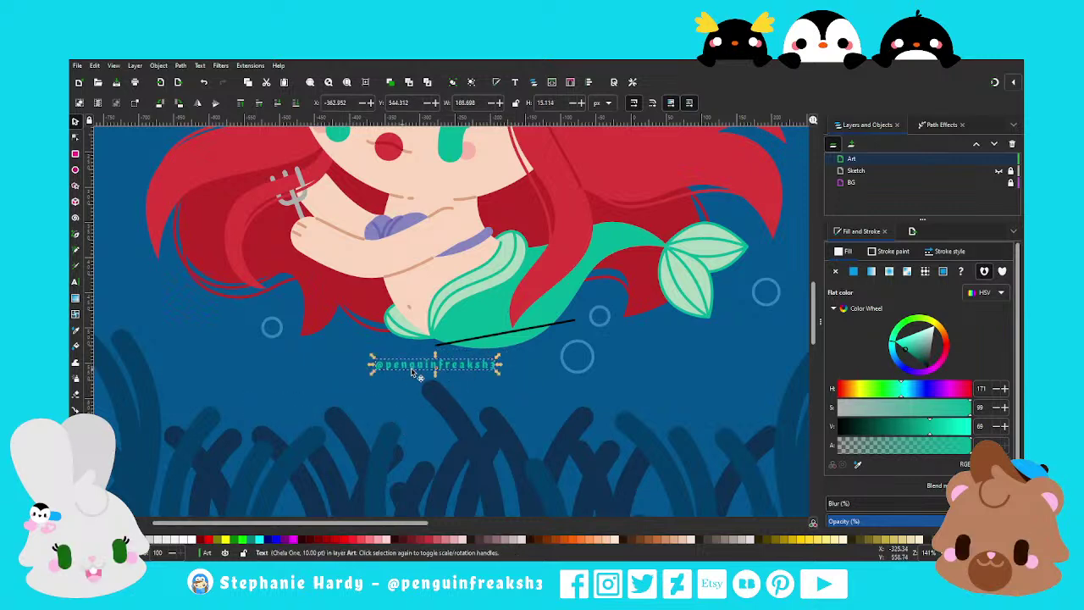
shift+click(482, 340)
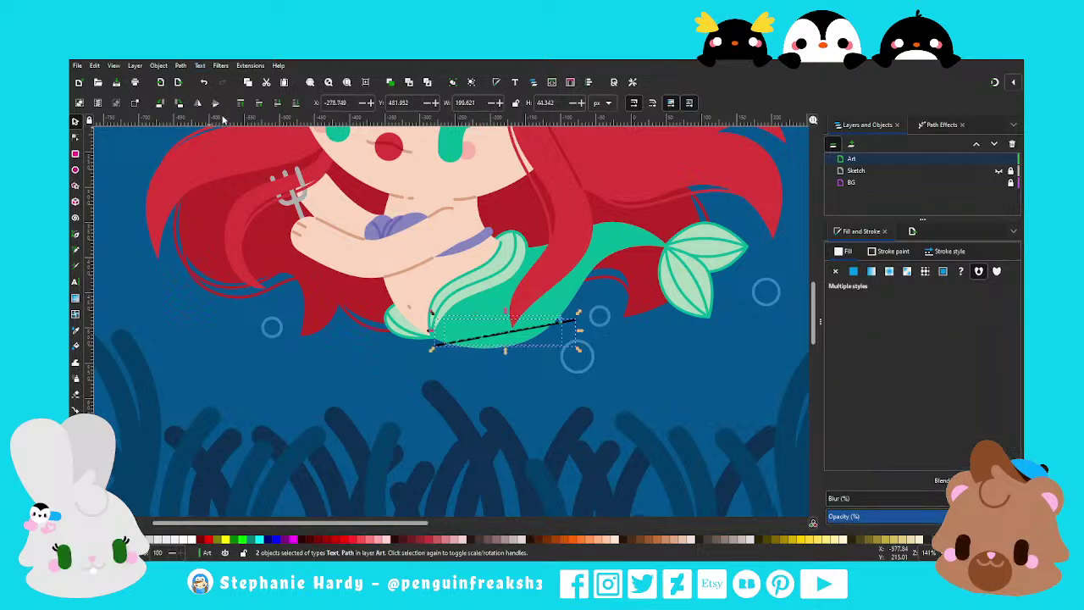
click(76, 138)
drag(505, 333, 517, 370)
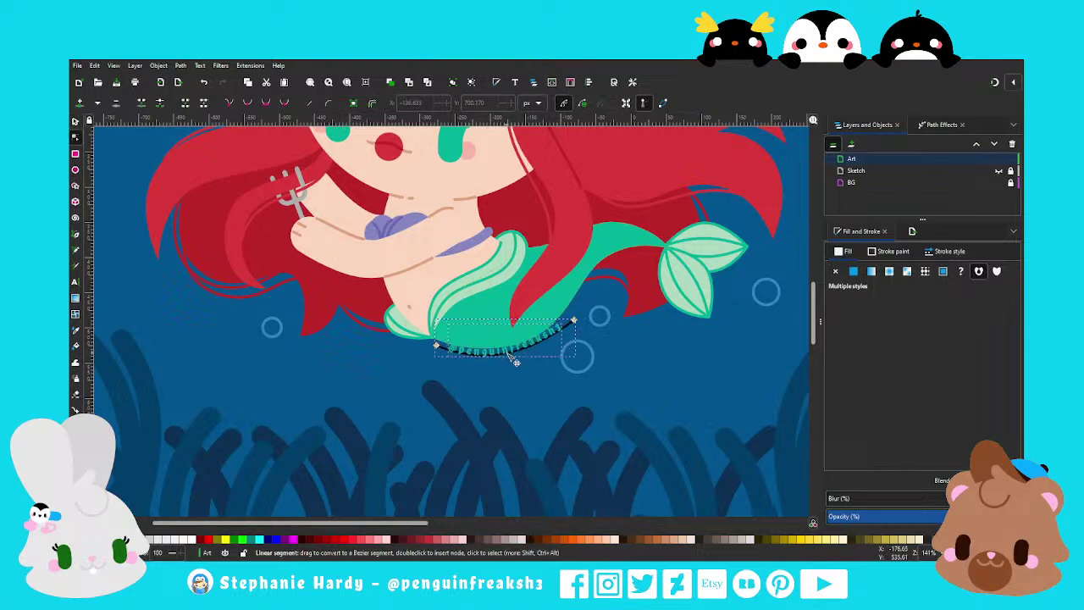
mouse_move(435, 346)
mouse_down()
mouse_move(490, 386)
mouse_move(500, 375)
mouse_up()
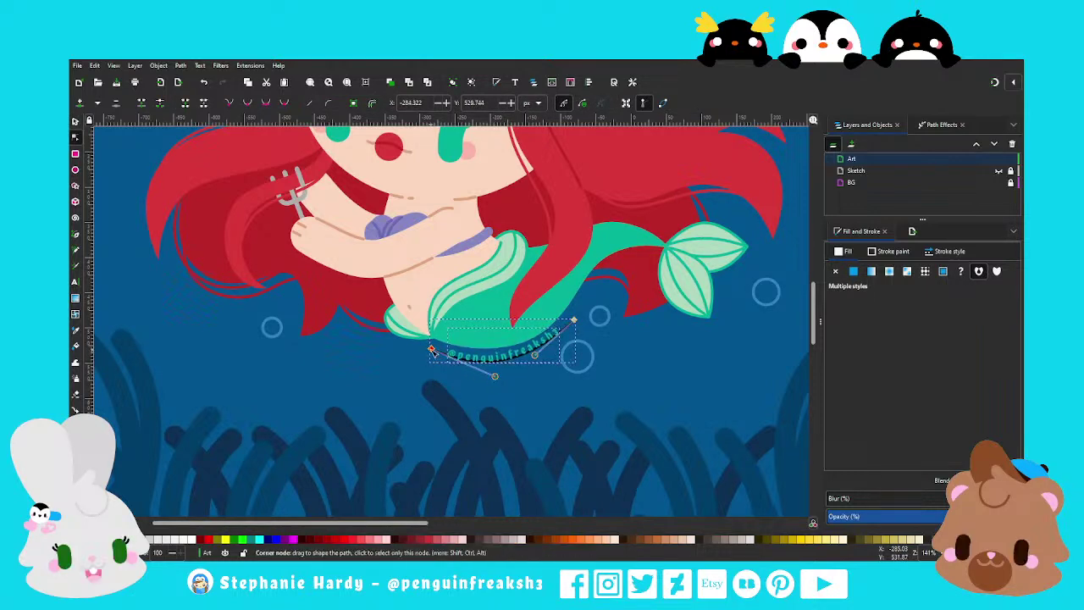
drag(432, 348, 436, 350)
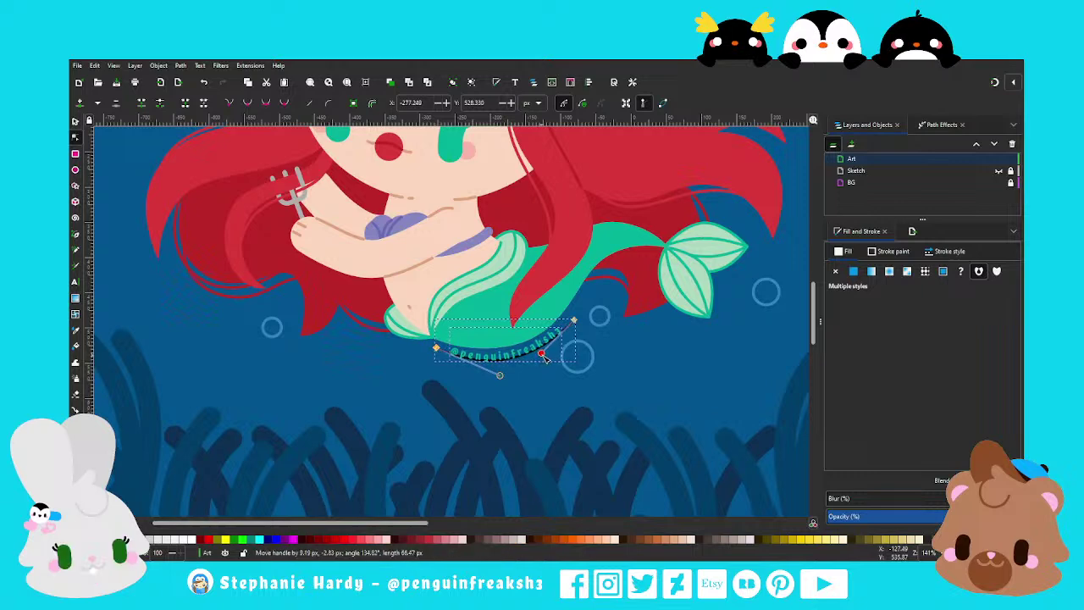
drag(535, 354, 542, 357)
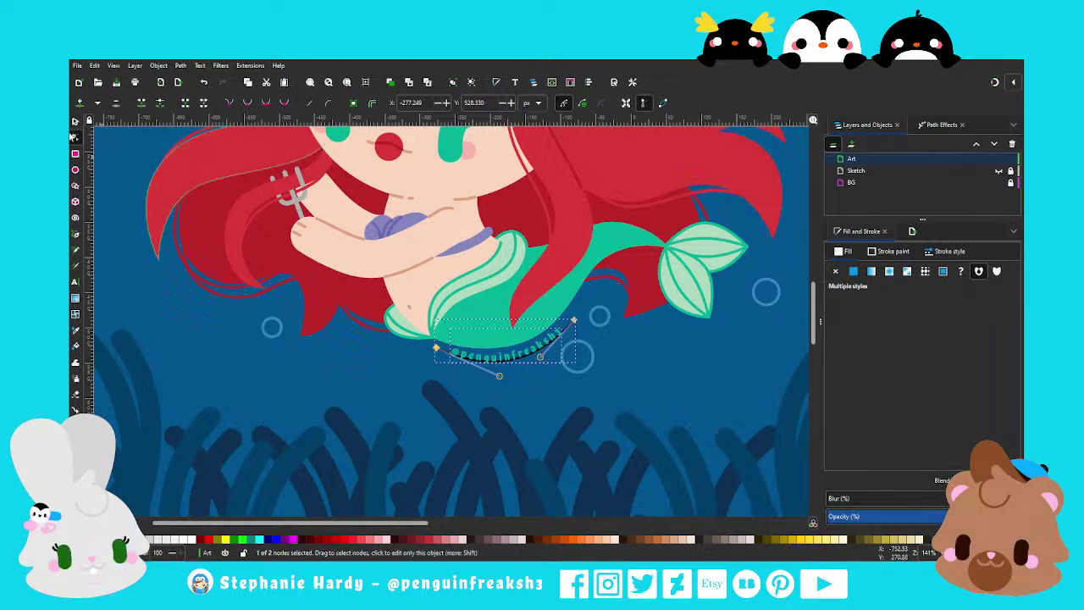
Set the curved guide path's opacity to 0, then zoom out
click(75, 123)
key(Escape)
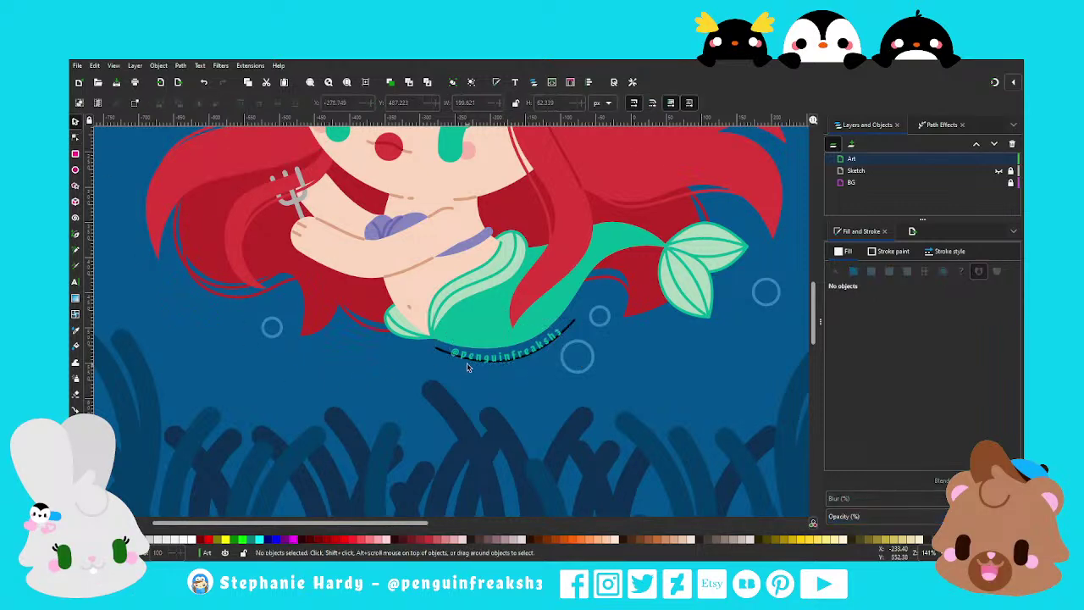
click(573, 328)
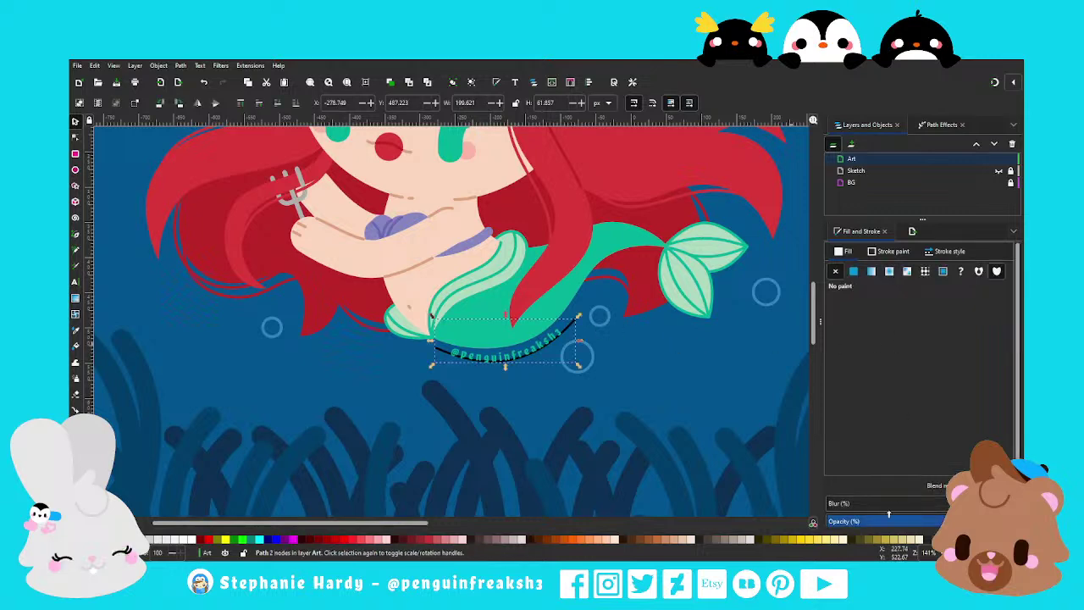
drag(881, 515, 784, 524)
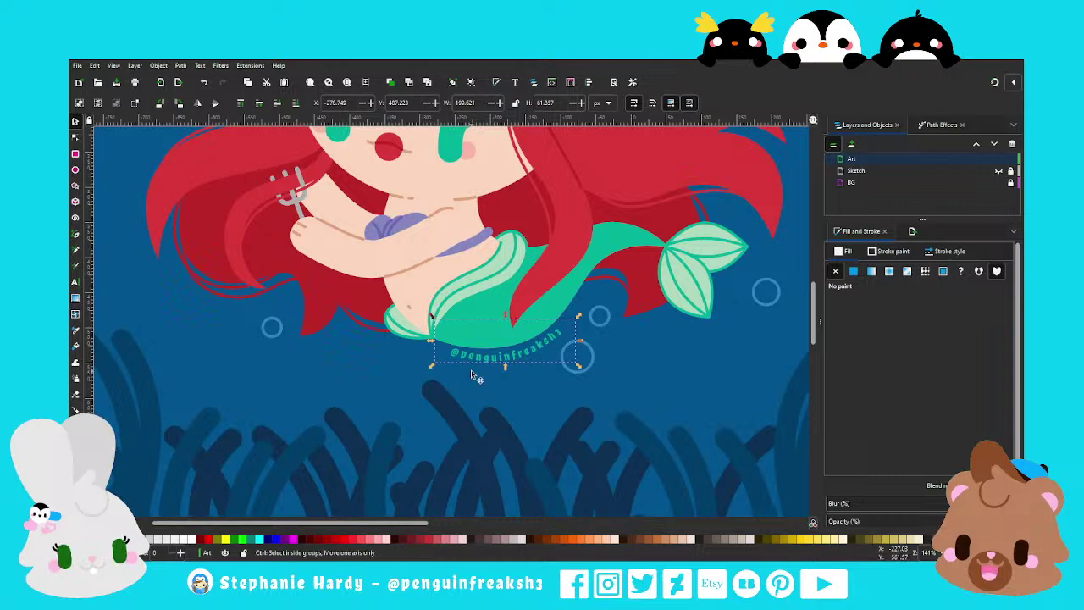
scroll(475, 376, down, 1)
scroll(492, 380, down, 1)
key(Escape)
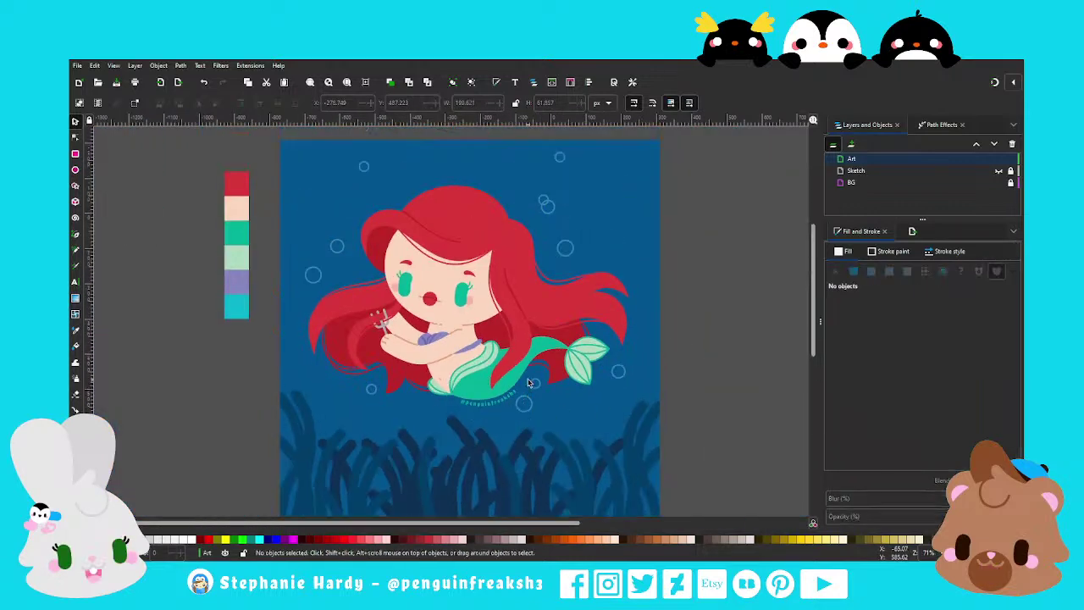
Zoom out to 50% and bring the Inkscape window into focus for pasting
scroll(593, 399, down, 1)
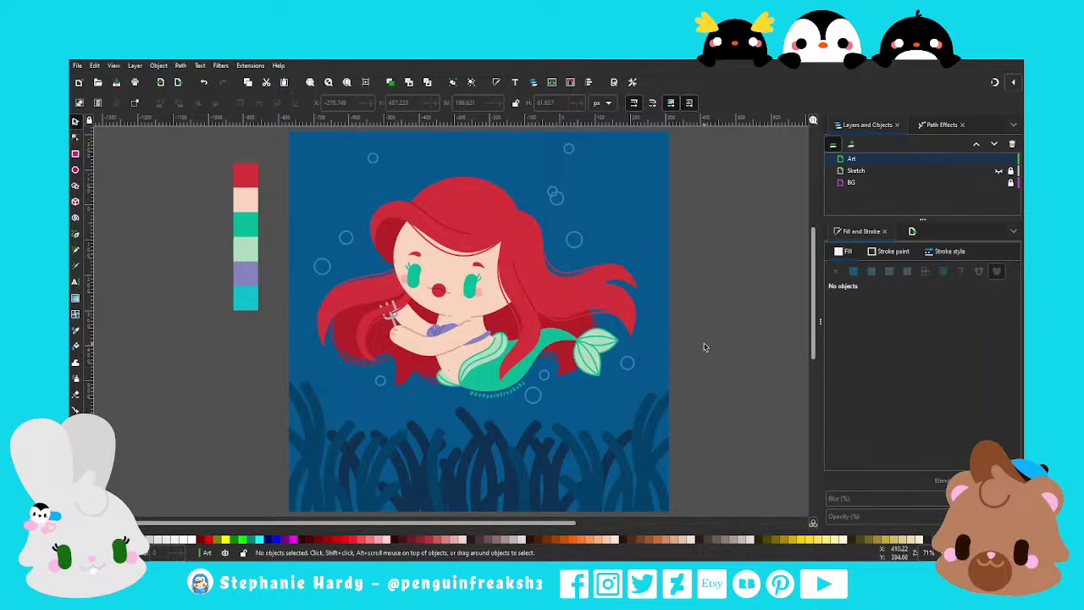
scroll(181, 283, down, 1)
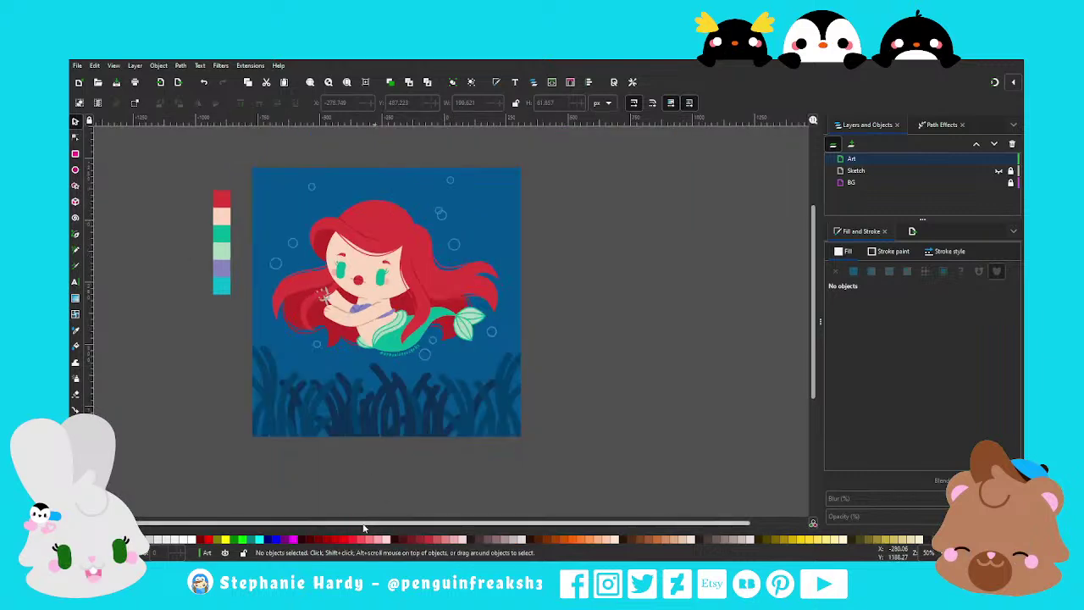
drag(373, 525, 416, 525)
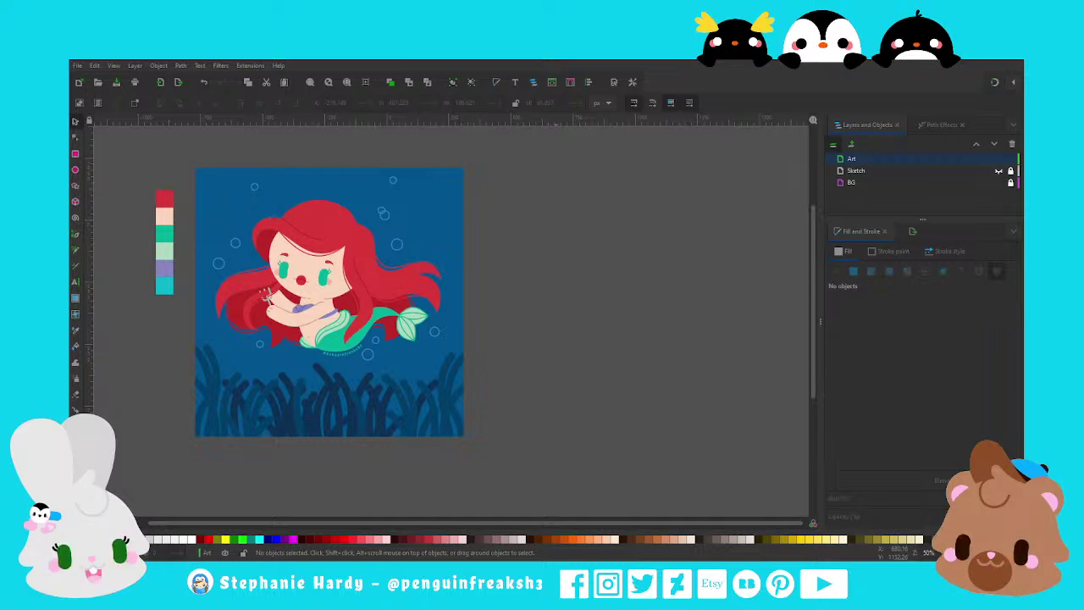
click(102, 90)
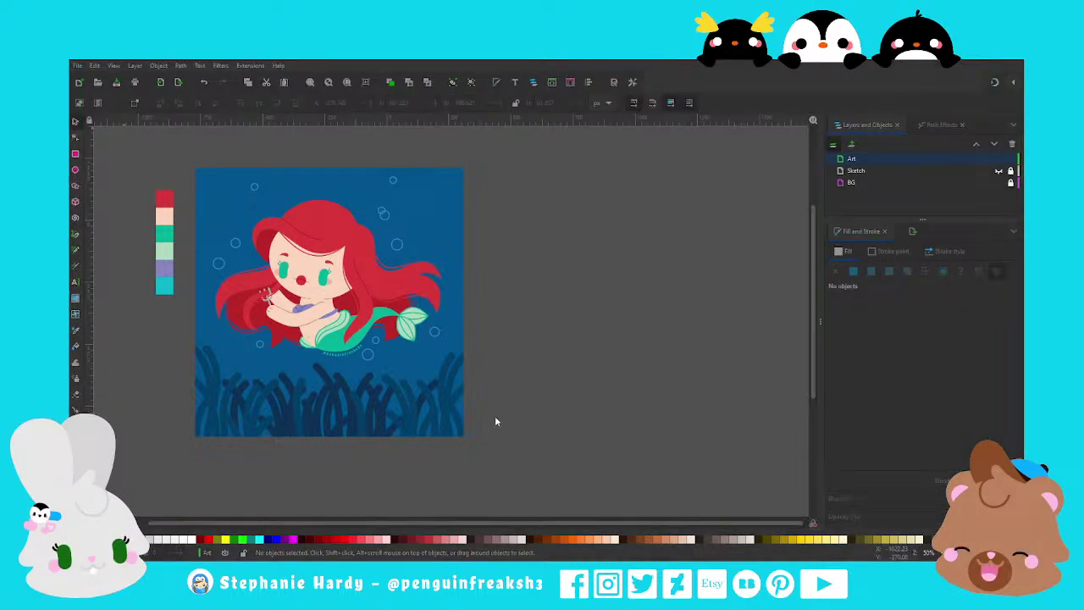
Paste the old mermaid drawing right of the artboard and scale it up to about 119%
key(ctrl+v)
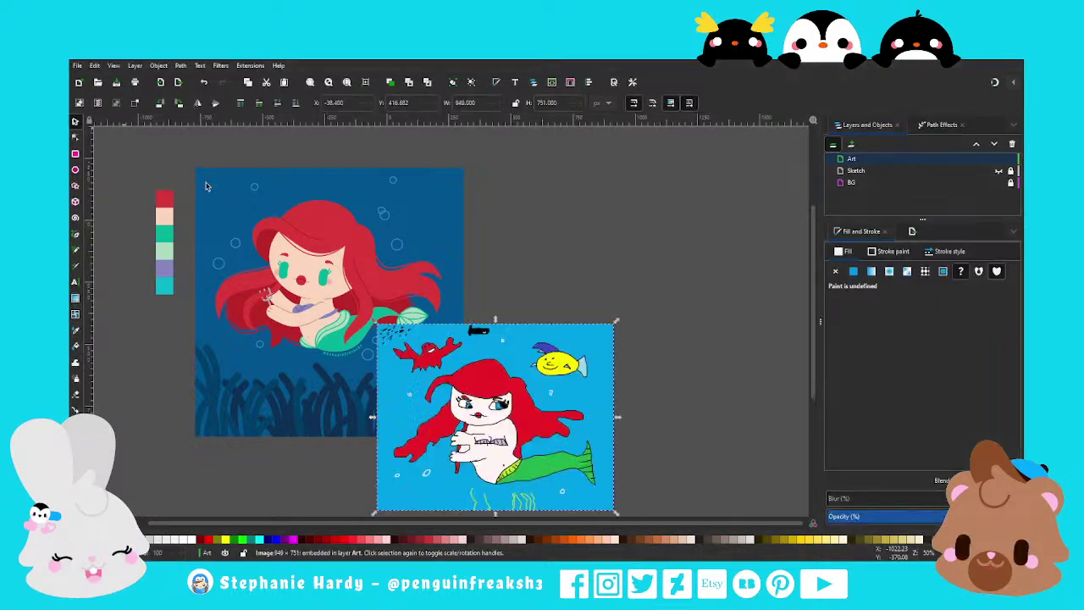
mouse_move(518, 434)
mouse_down()
mouse_move(585, 349)
mouse_move(615, 269)
mouse_up()
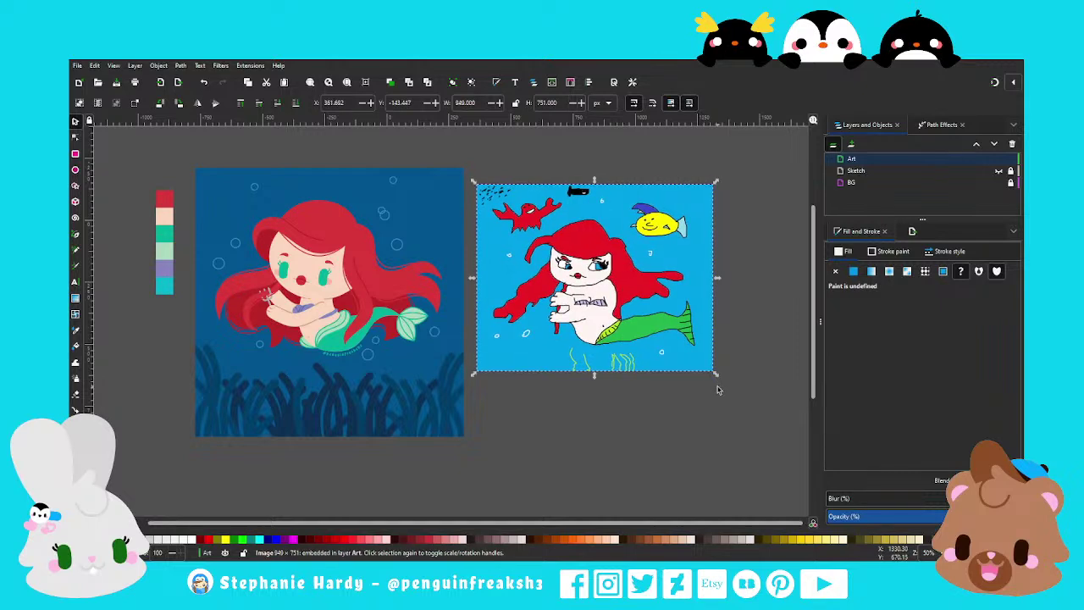
drag(718, 372, 781, 465)
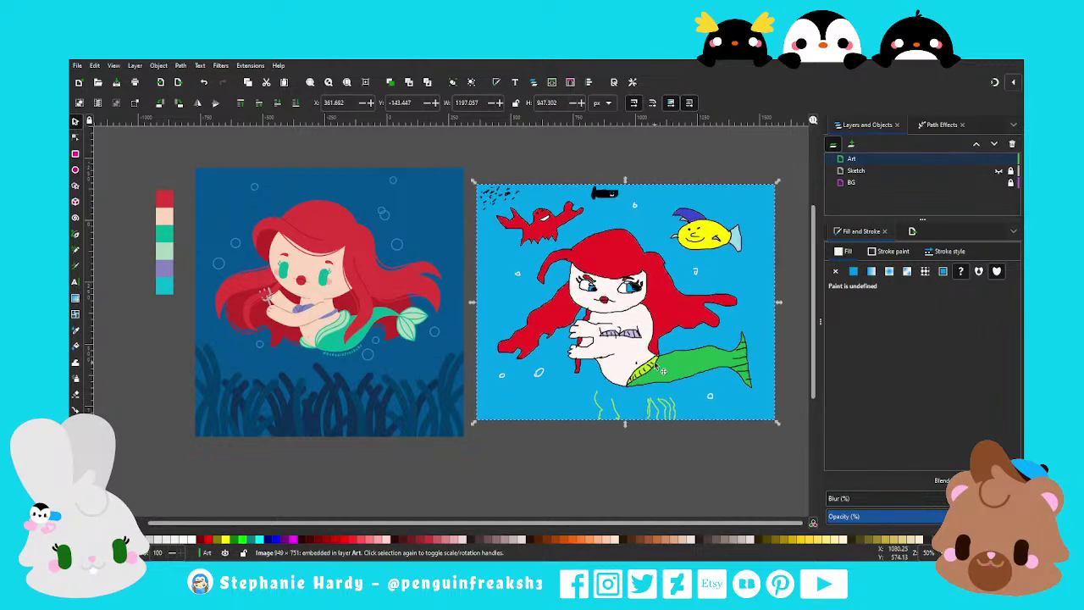
click(622, 453)
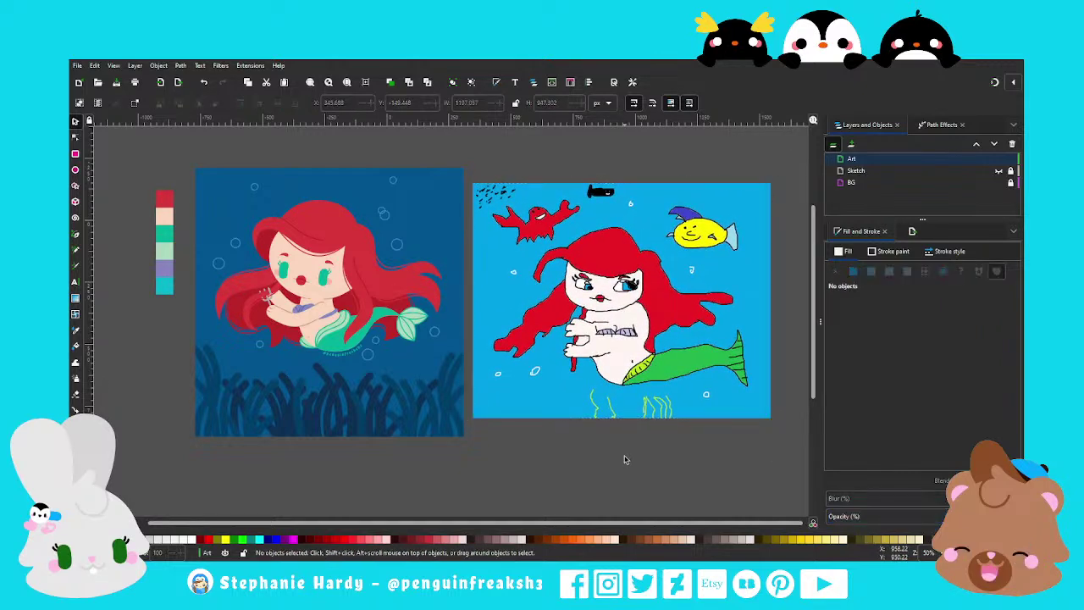
Pan and scroll the view to compare the old drawing with the new illustration
ctrl+scroll(625, 459, up, 1)
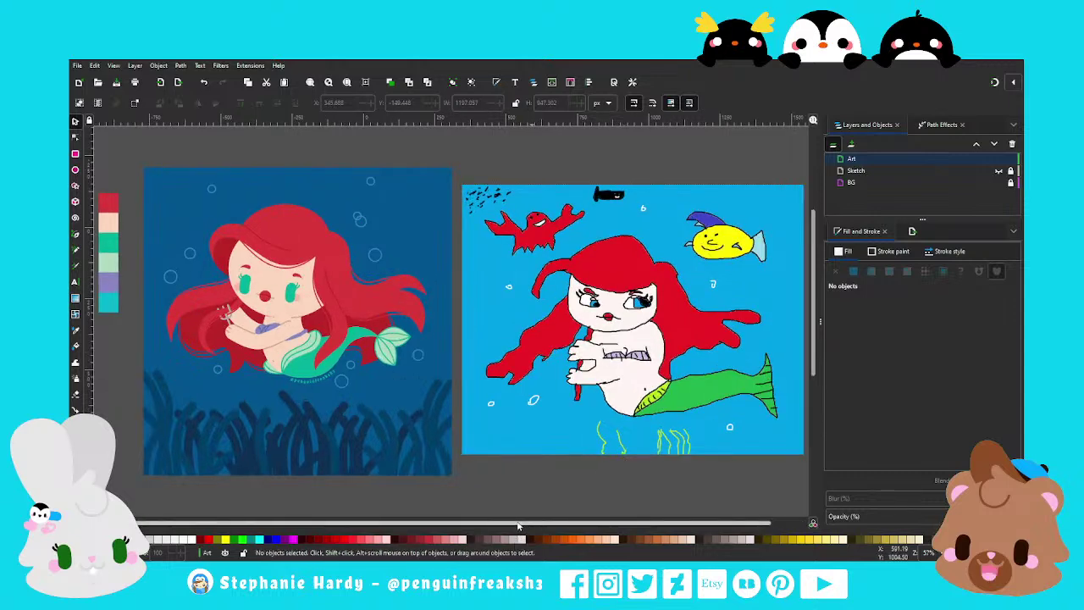
scroll(627, 474, right, 1)
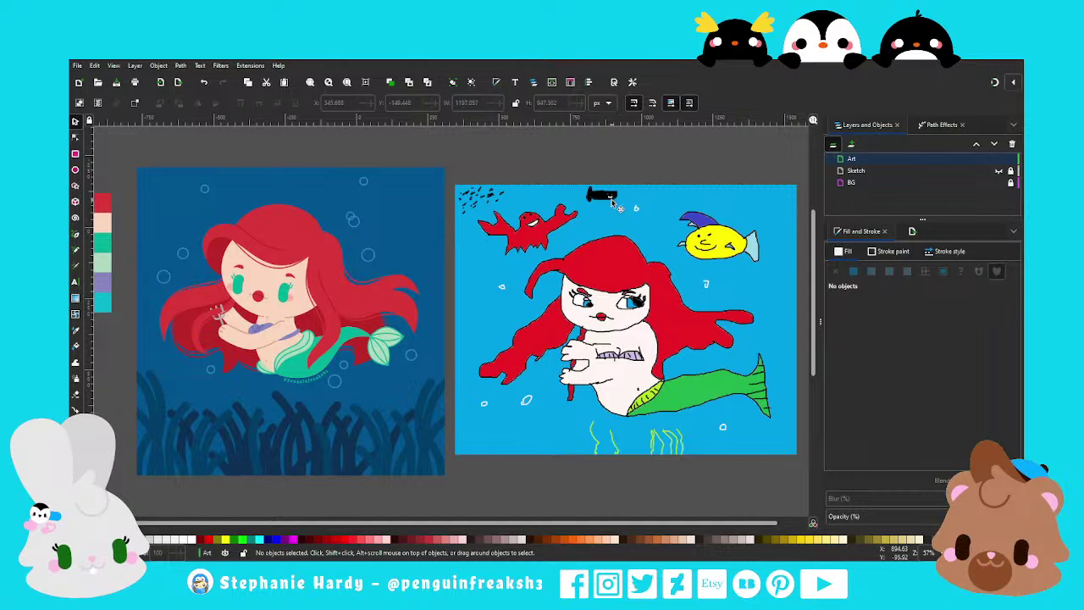
ctrl+scroll(613, 208, up, 2)
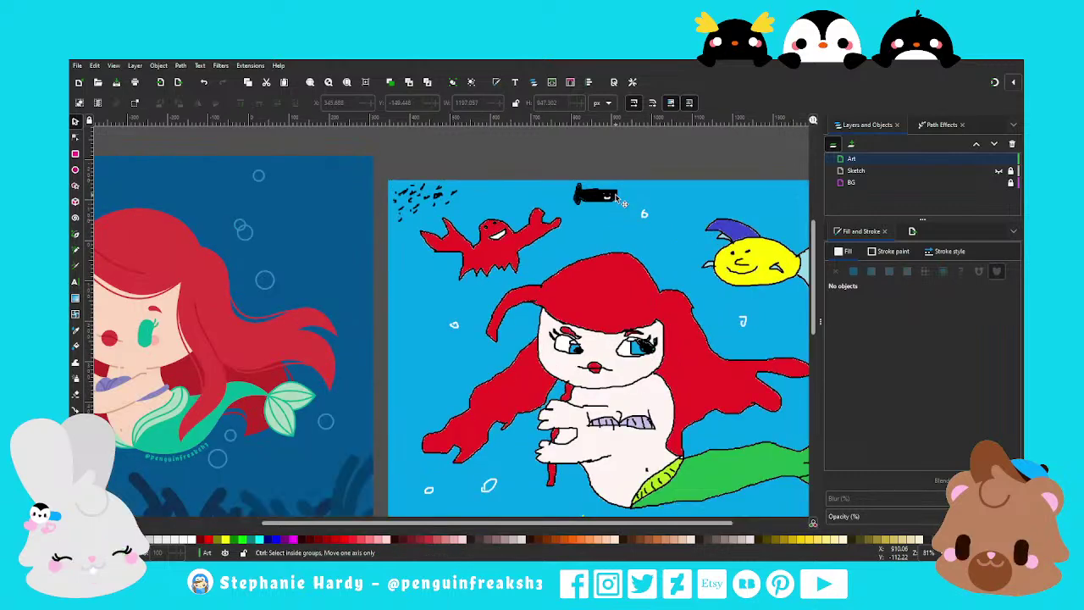
ctrl+scroll(614, 214, up, 2)
ctrl+scroll(616, 213, up, 1)
ctrl+scroll(616, 214, up, 1)
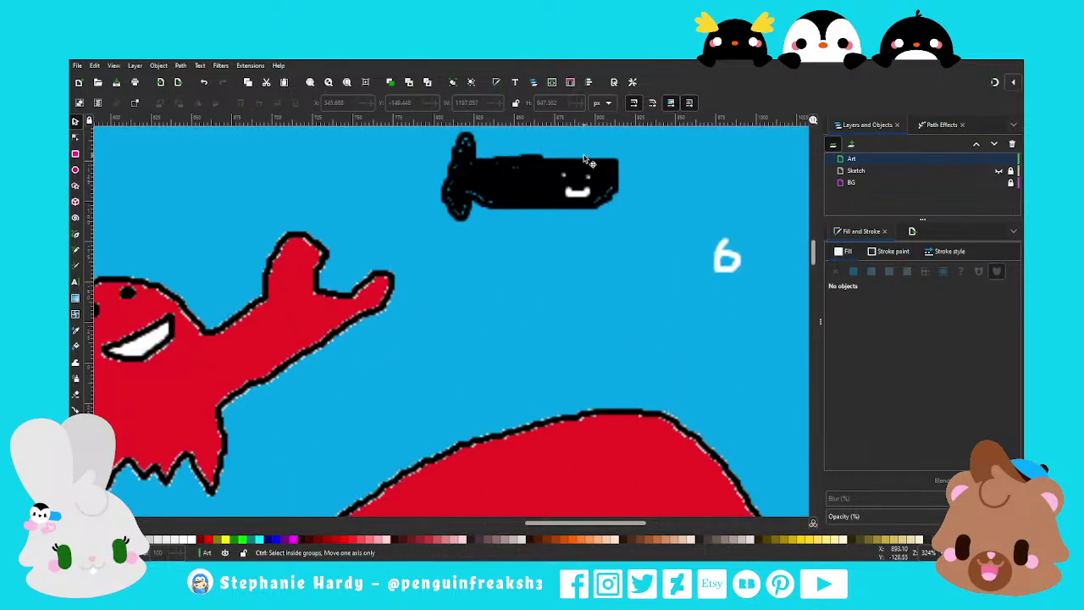
ctrl+scroll(616, 214, up, 1)
ctrl+scroll(606, 224, down, 4)
ctrl+scroll(604, 228, down, 1)
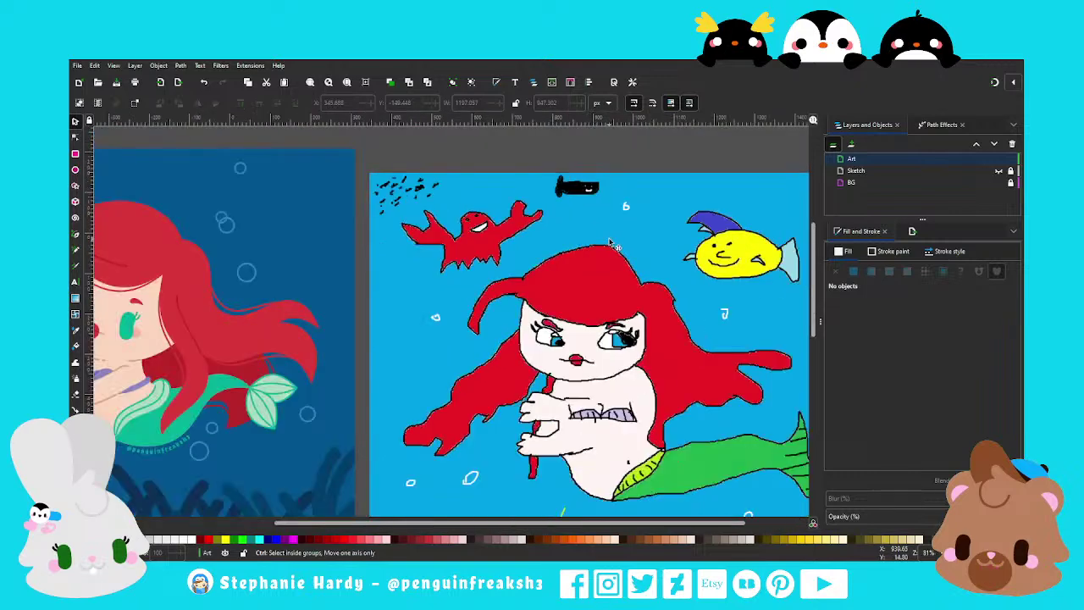
ctrl+scroll(696, 358, down, 1)
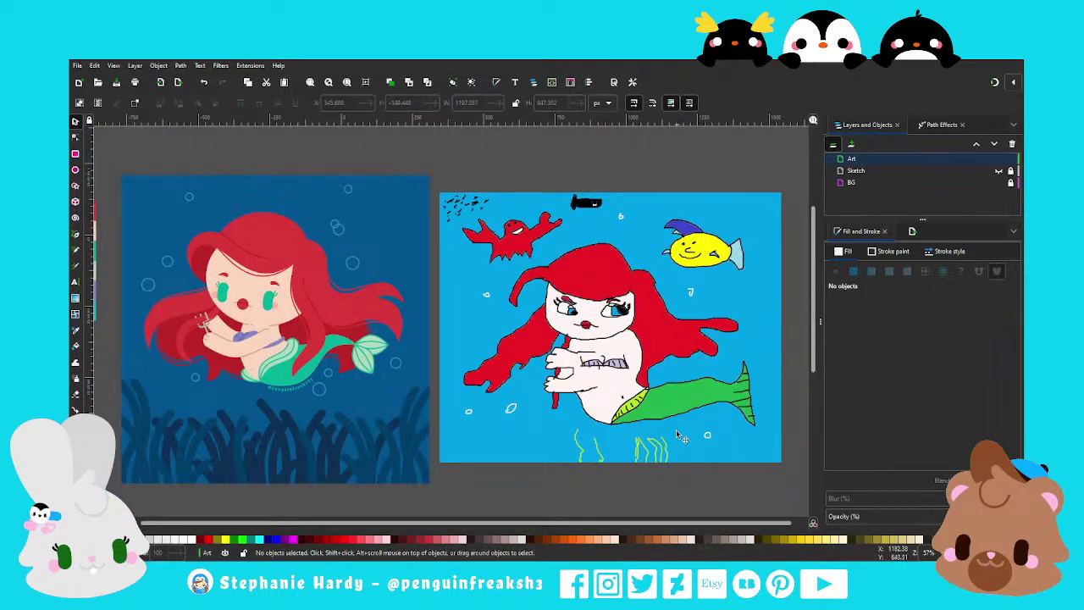
drag(624, 527, 498, 501)
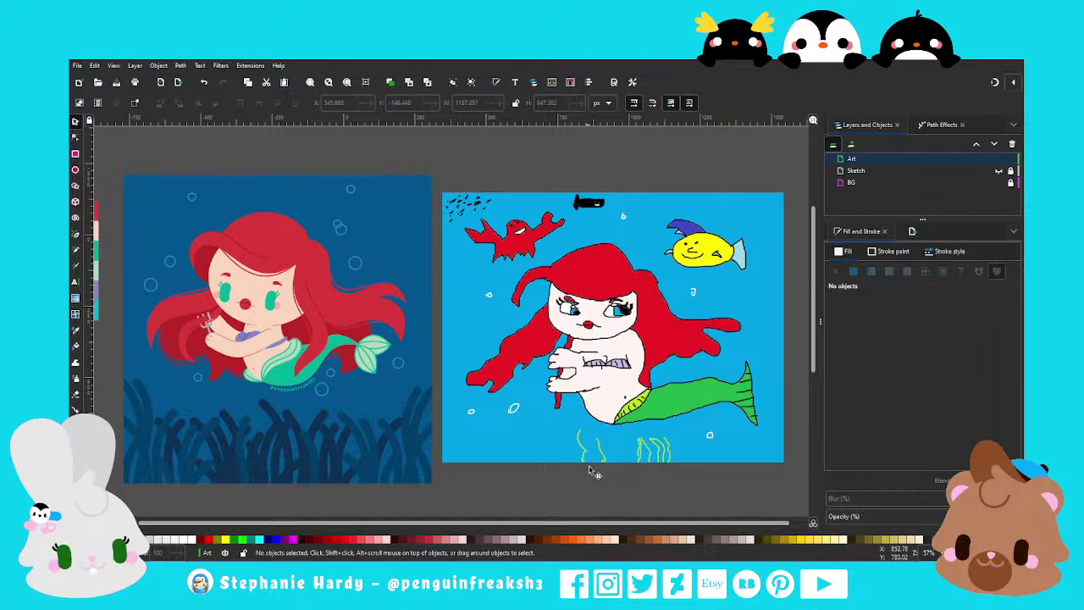
Save the side-by-side comparison to Ariel.svg with Ctrl+S
drag(592, 526, 590, 526)
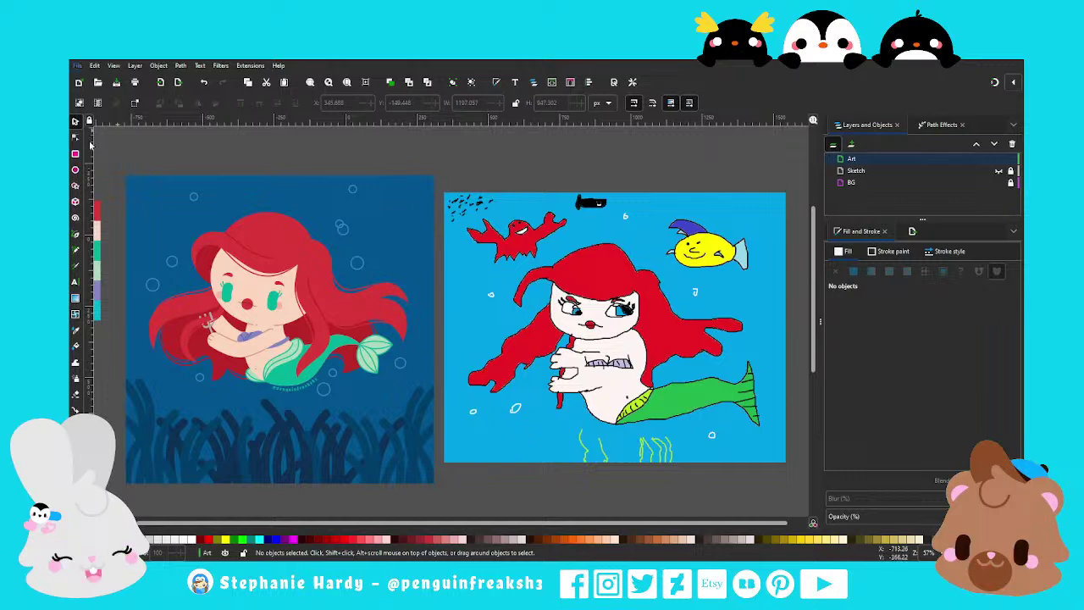
key(ctrl+s)
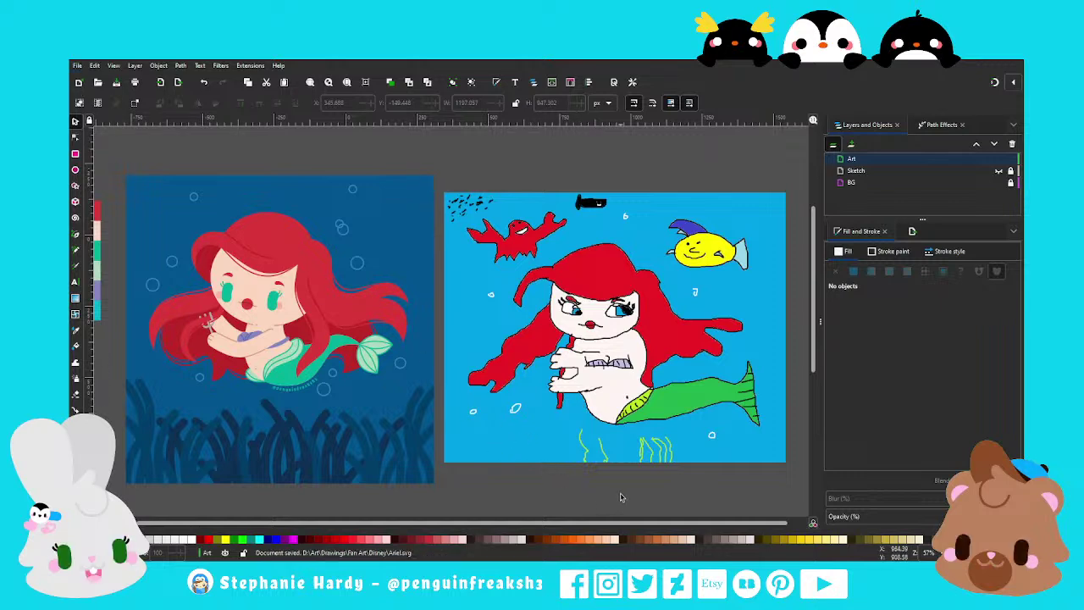